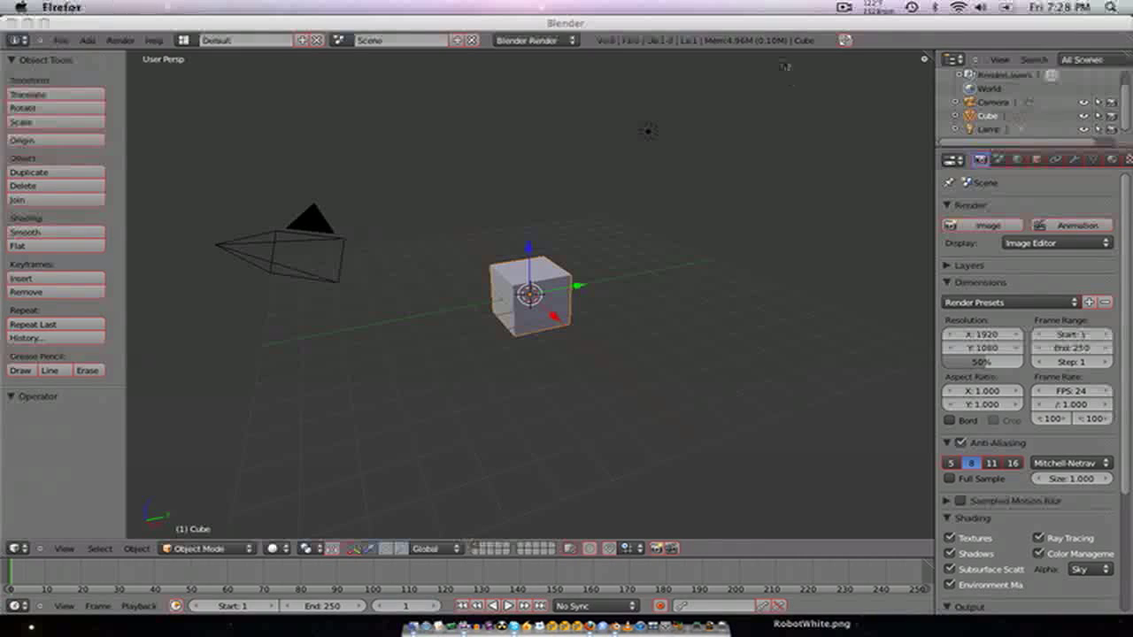
- Switch to Firefox and enlarge its window to fill the screen
click(781, 39)
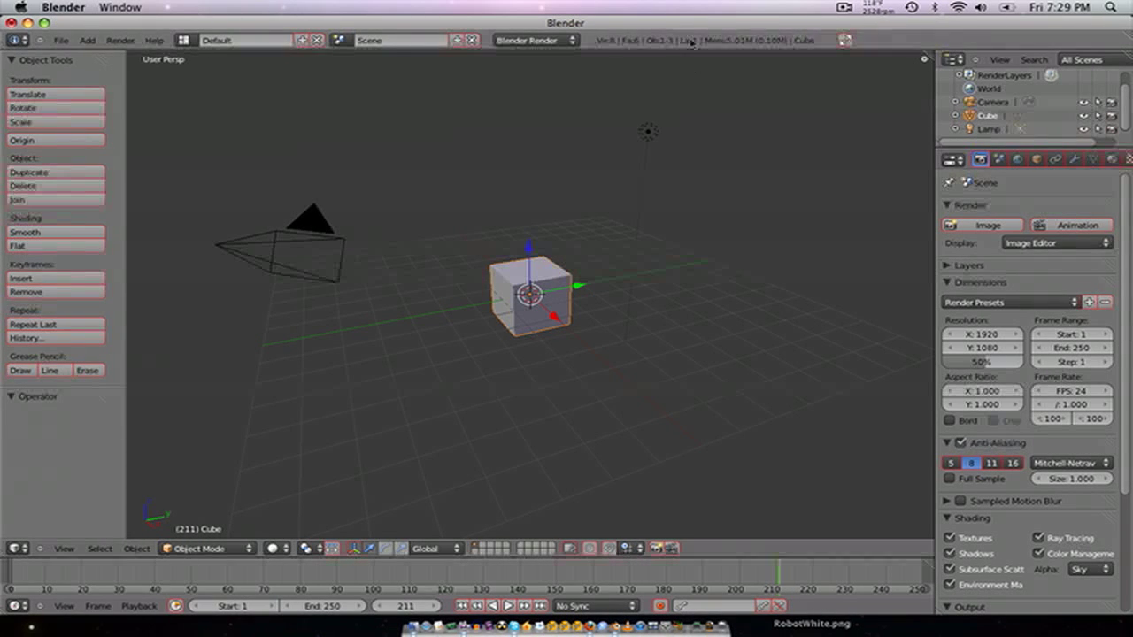
key(F9)
click(587, 462)
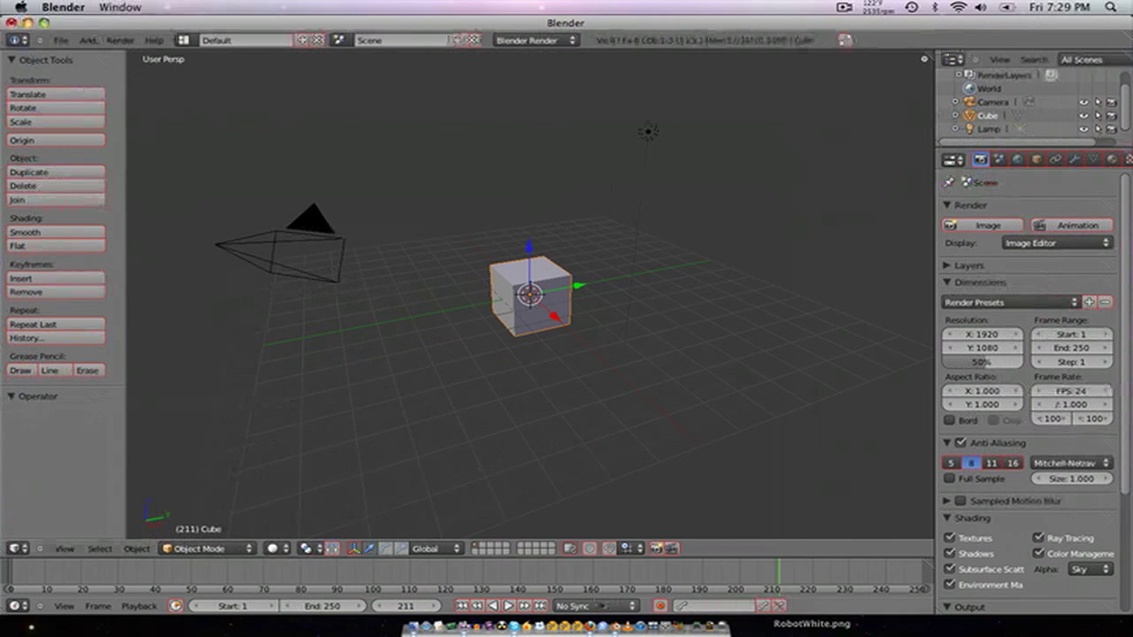
click(678, 584)
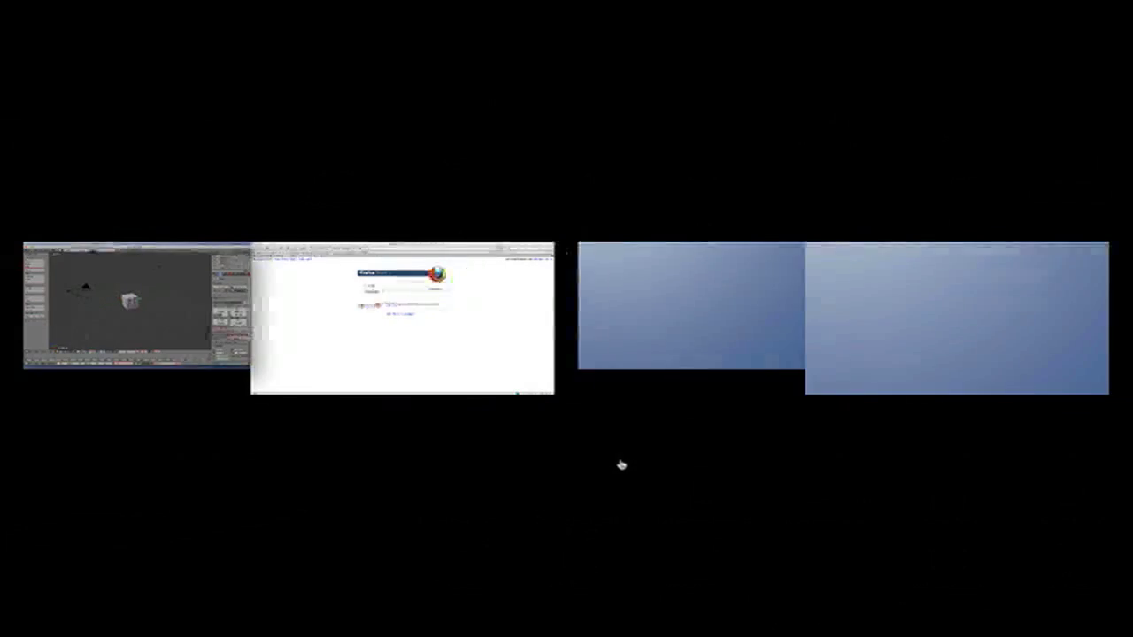
click(484, 346)
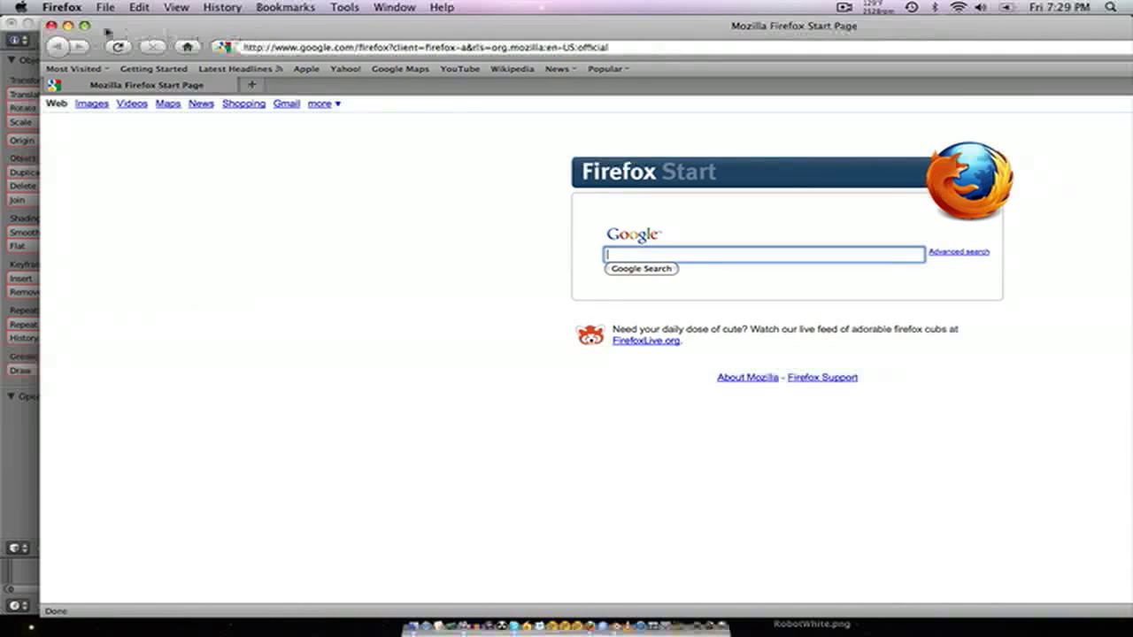
click(85, 26)
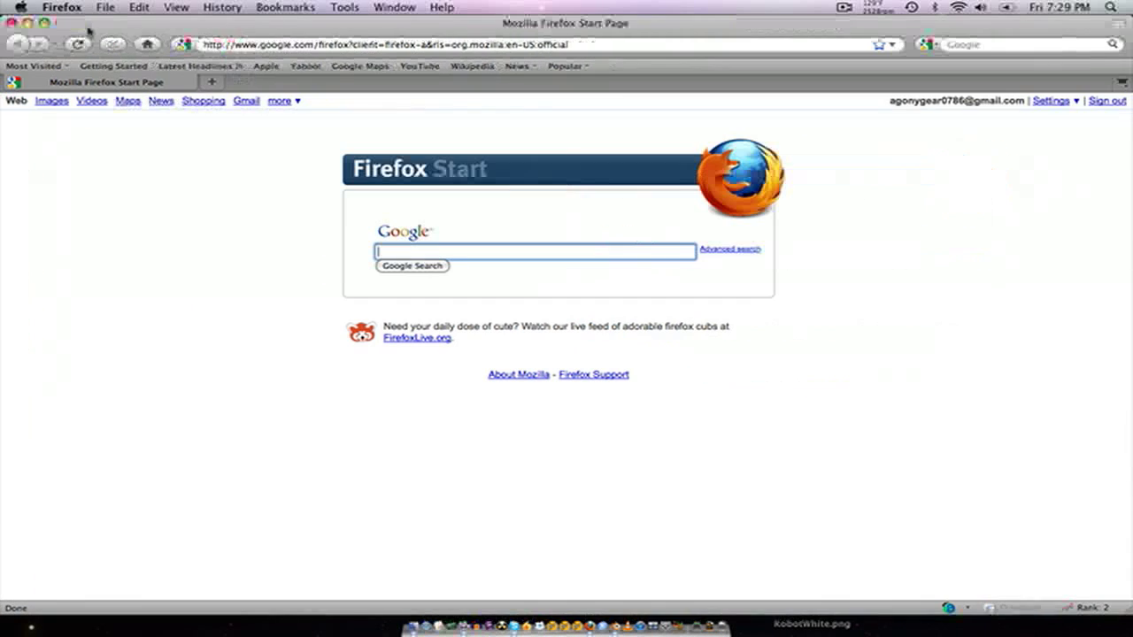
- Search Google for "duck" and show the image results
click(962, 43)
text(duck)
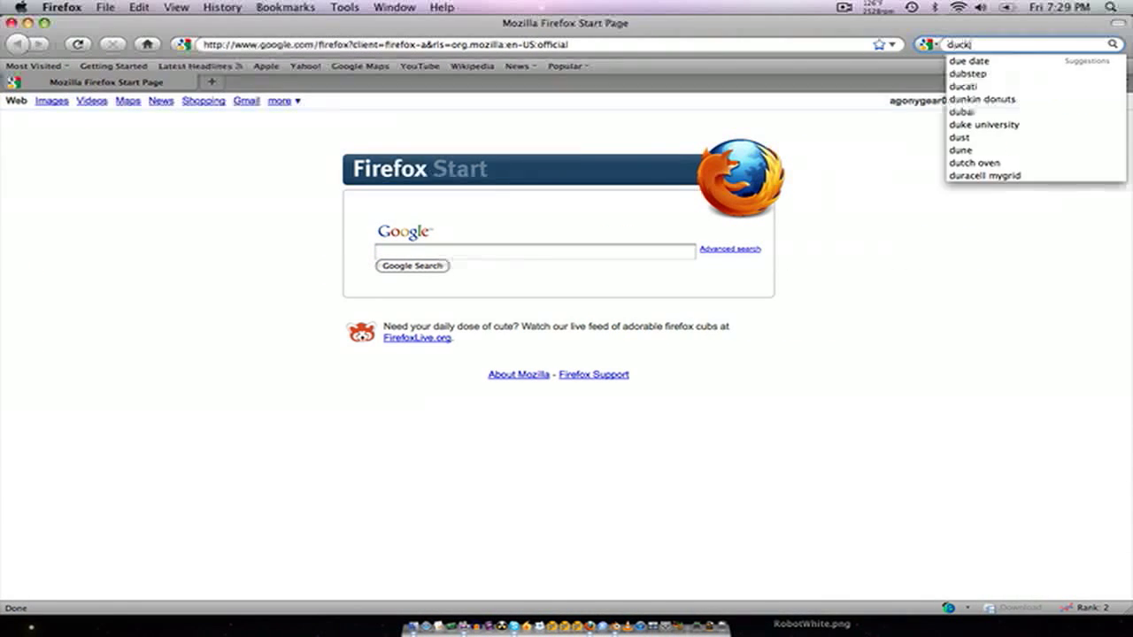
key(Return)
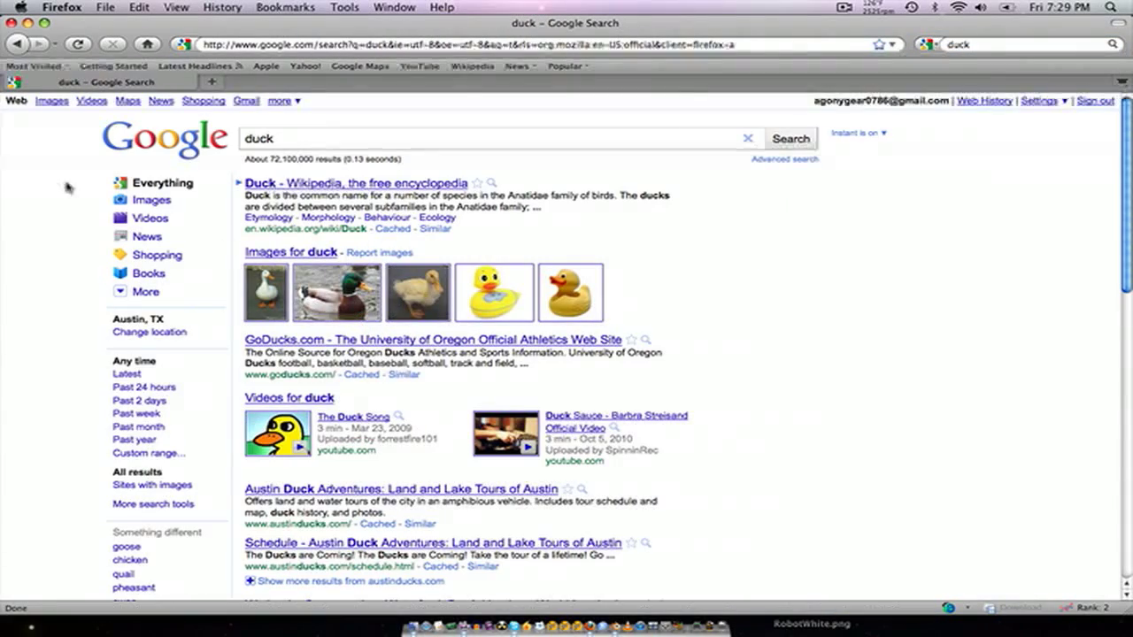
click(51, 100)
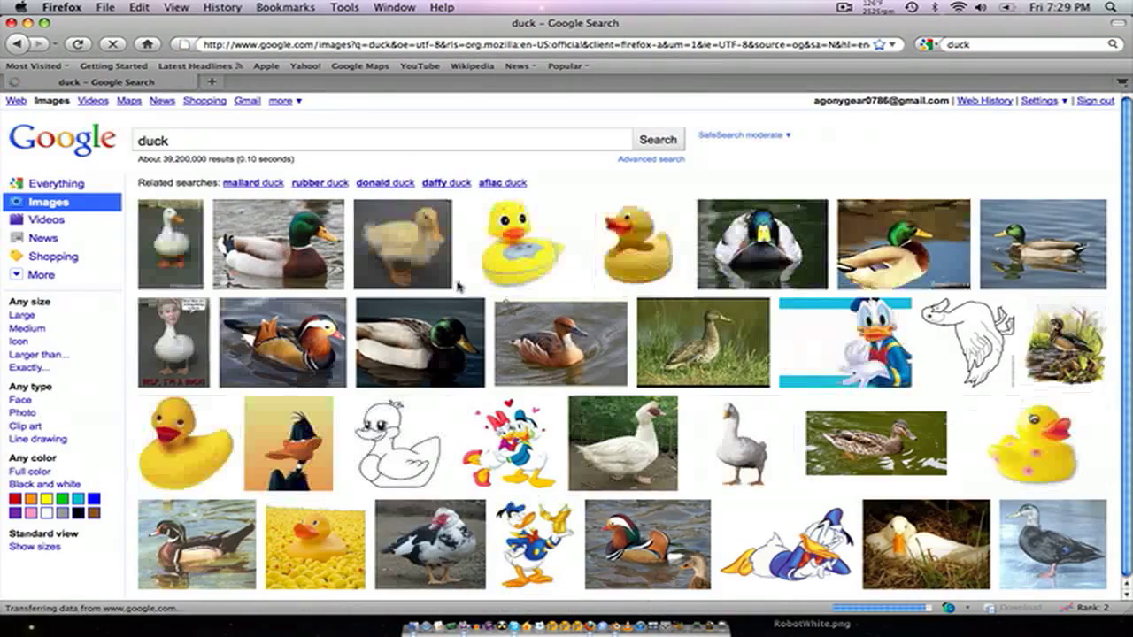
- Examine the duck image results for a photo suitable as a modelling reference
scroll(509, 319, down, 3)
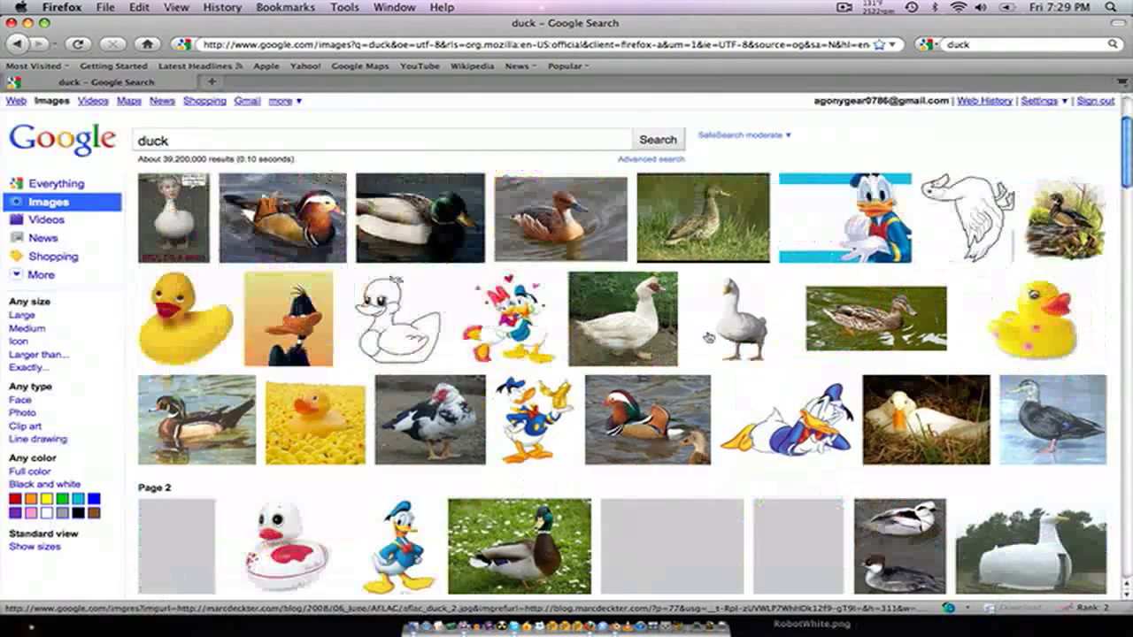
scroll(478, 415, down, 2)
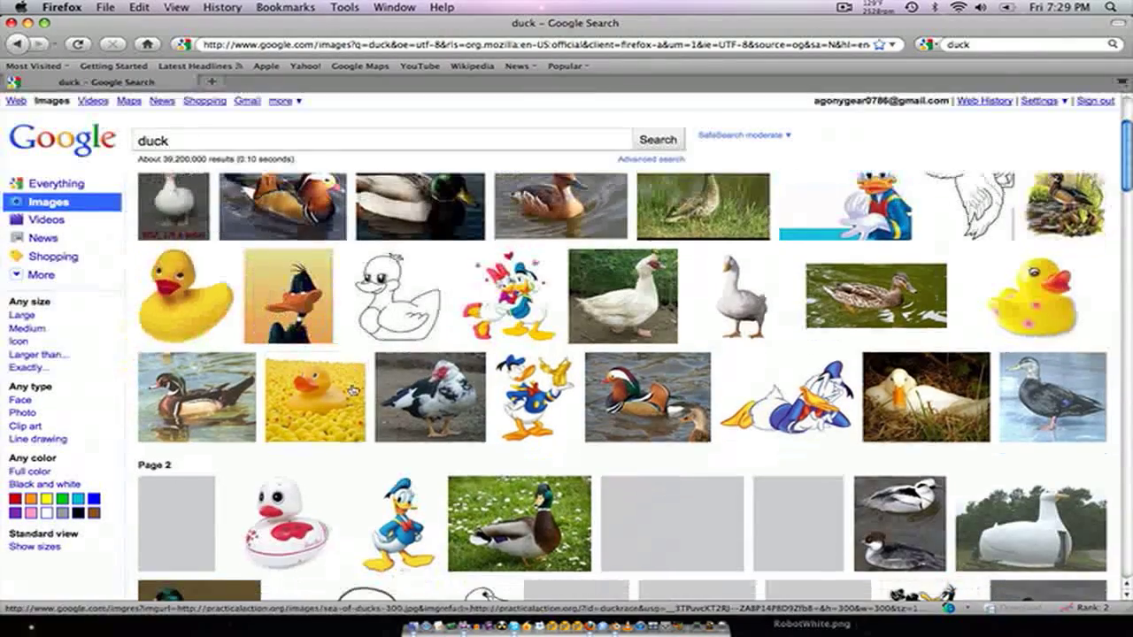
scroll(478, 414, down, 6)
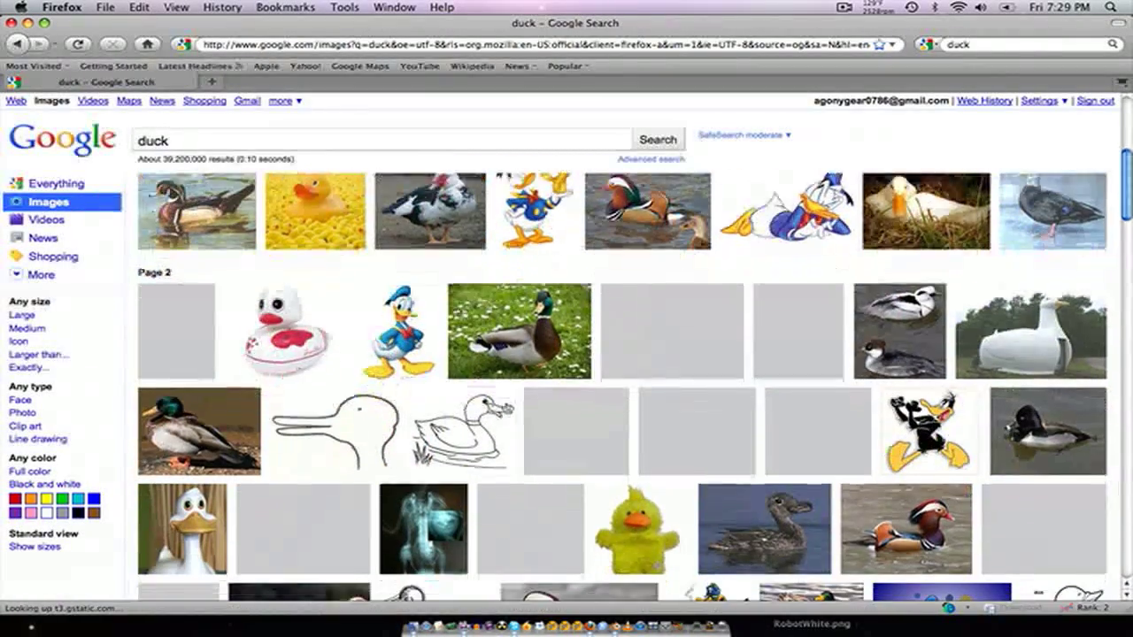
scroll(506, 409, down, 4)
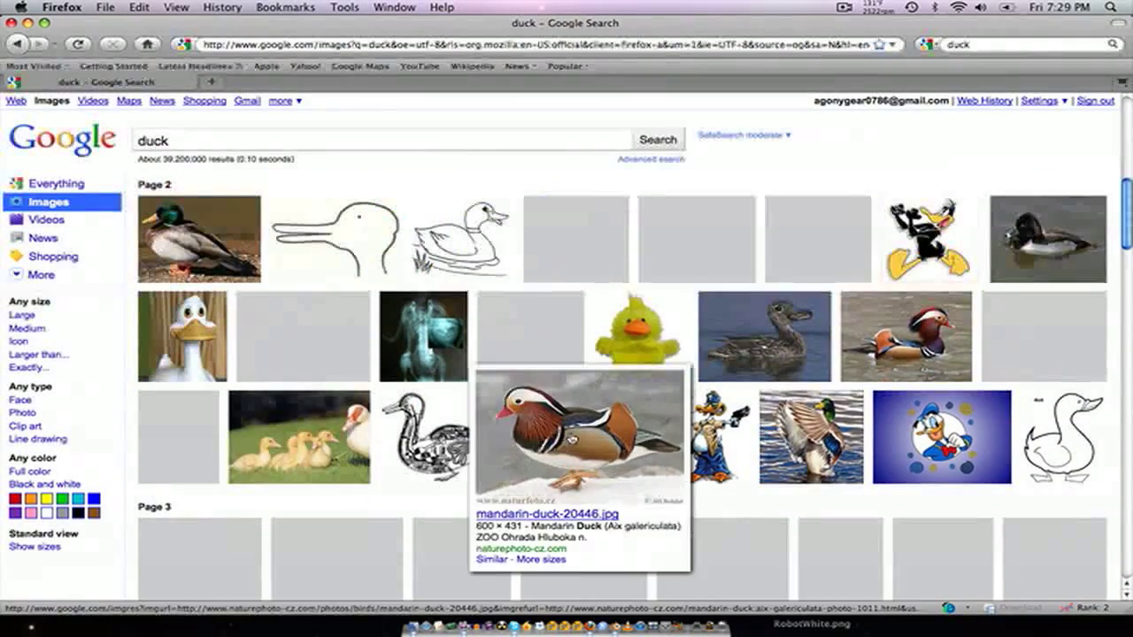
scroll(580, 432, down, 3)
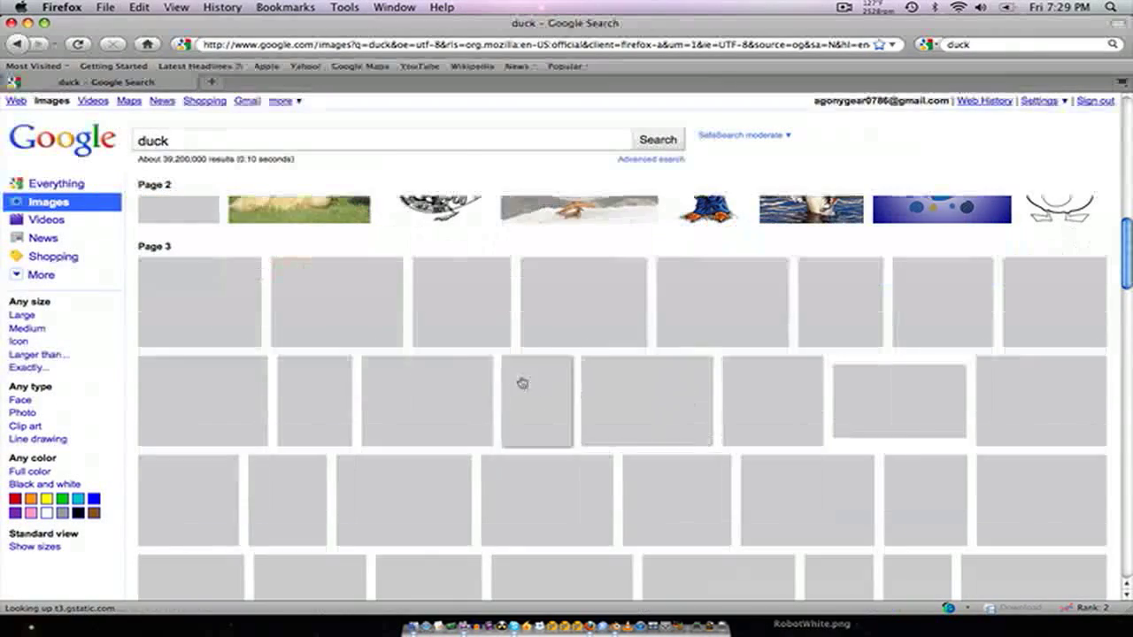
scroll(675, 382, up, 5)
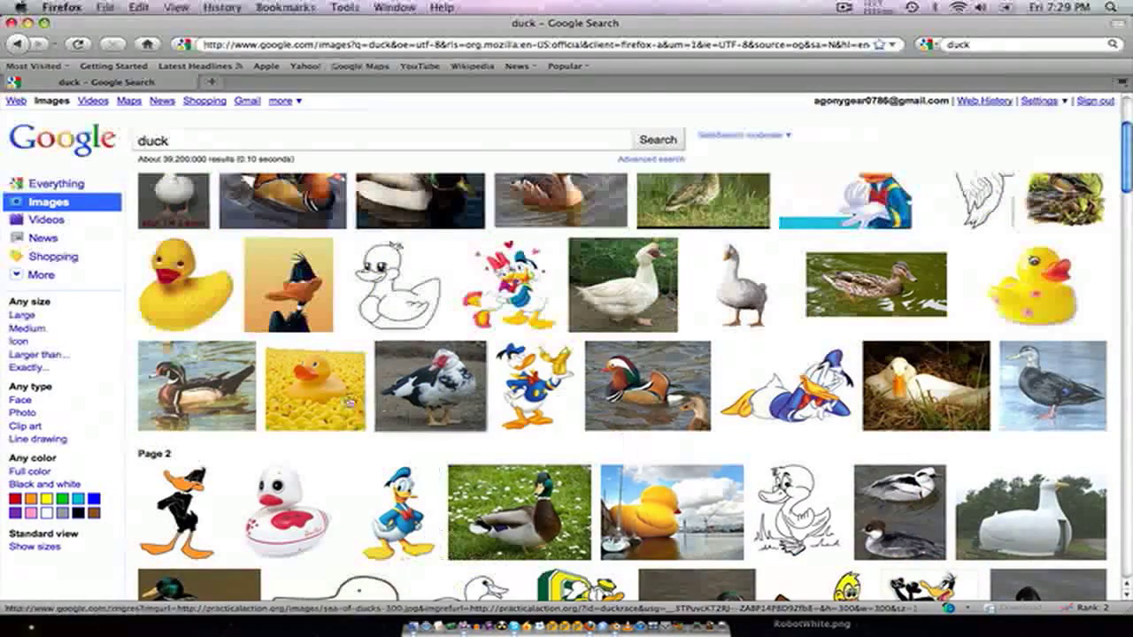
scroll(519, 512, up, 2)
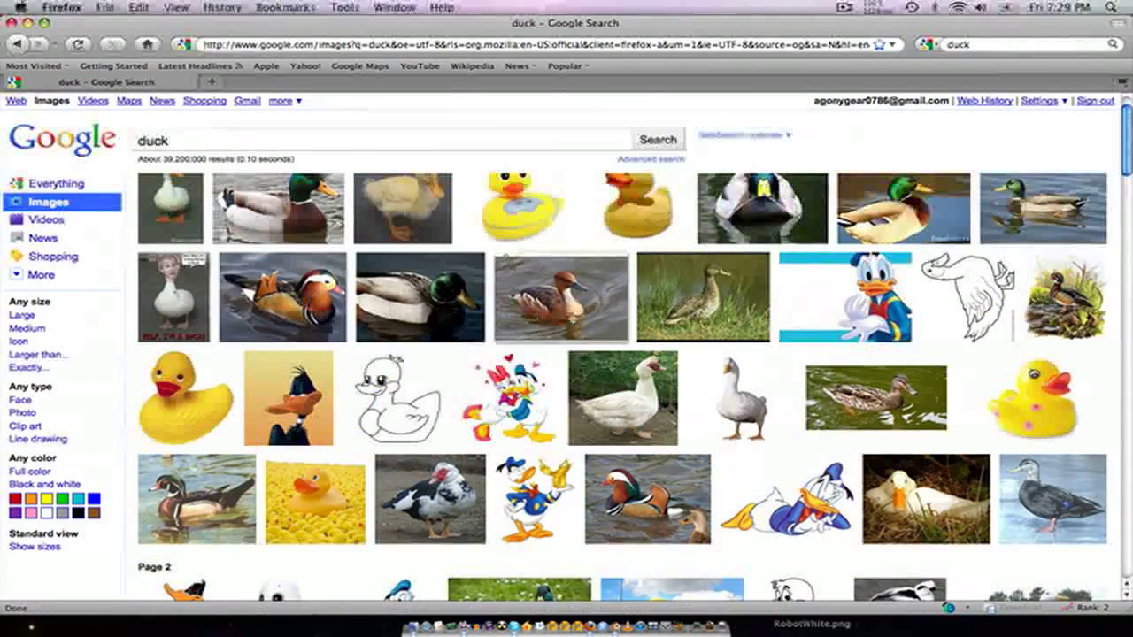
scroll(611, 285, up, 1)
mouse_move(687, 325)
scroll(687, 325, up, 1)
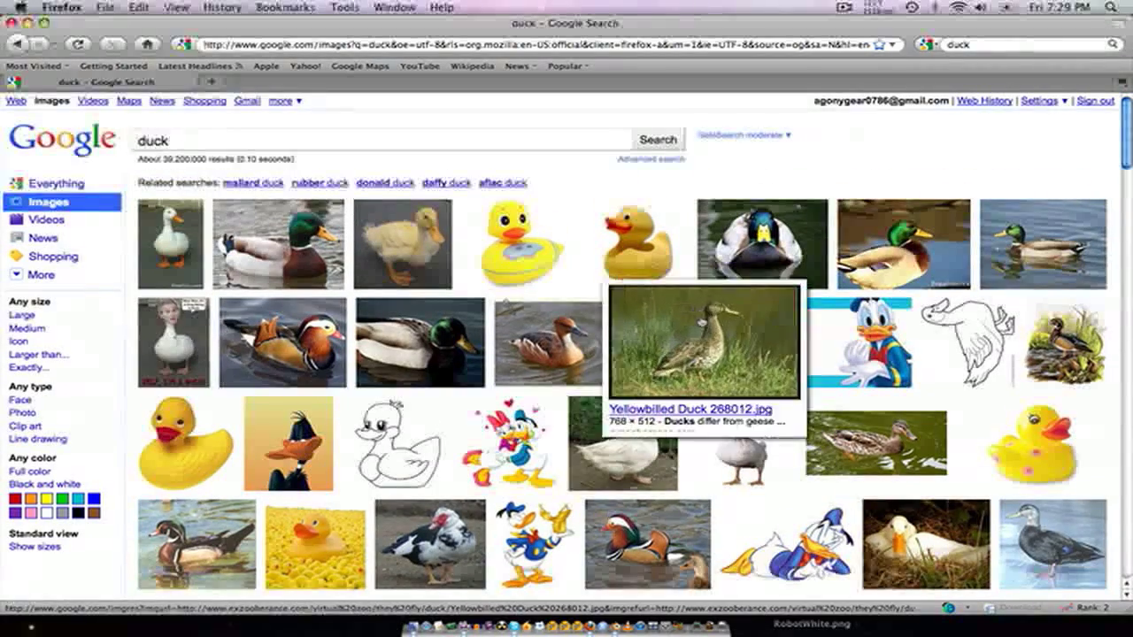
mouse_move(875, 252)
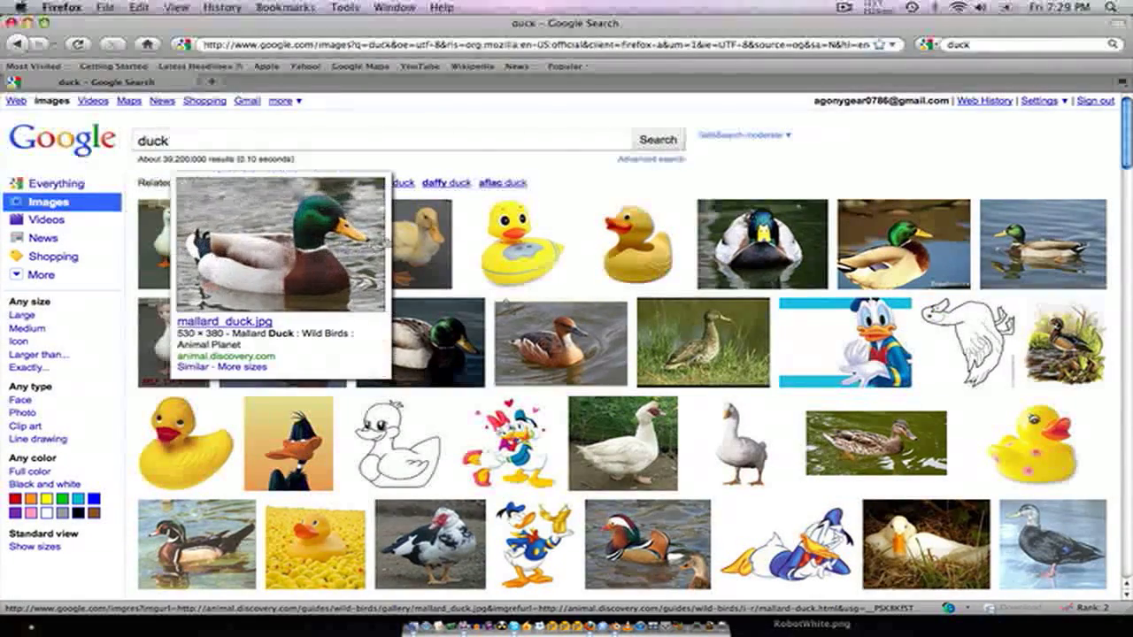
- Open the yellow duckling photo at full size and save it as duck.jpeg in the SOUNDz folder
click(425, 232)
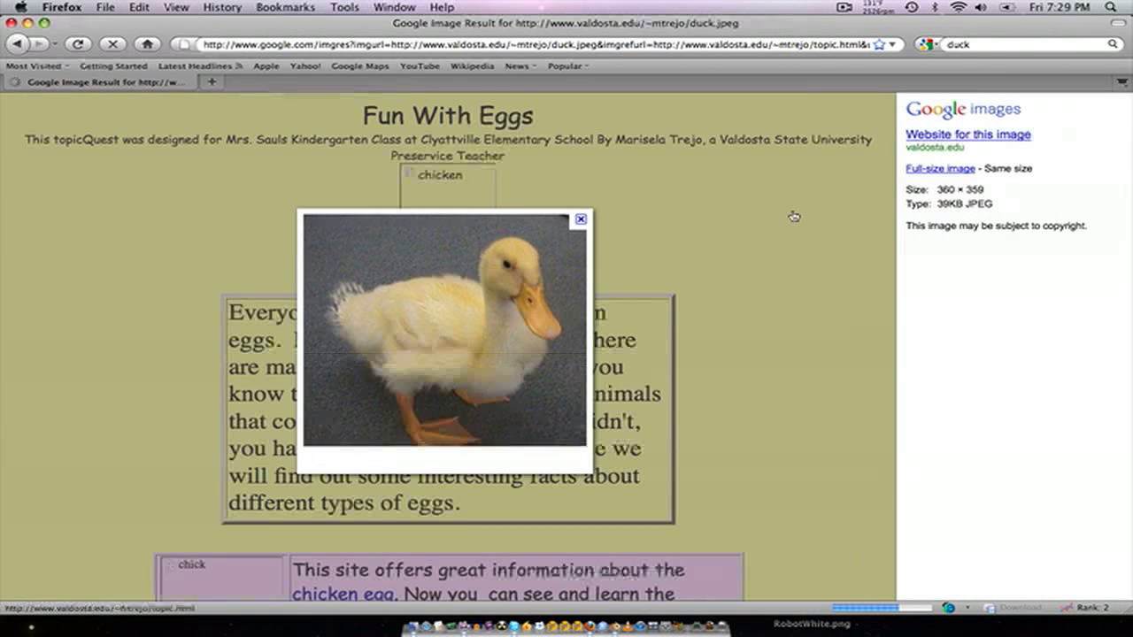
click(913, 173)
right_click(139, 184)
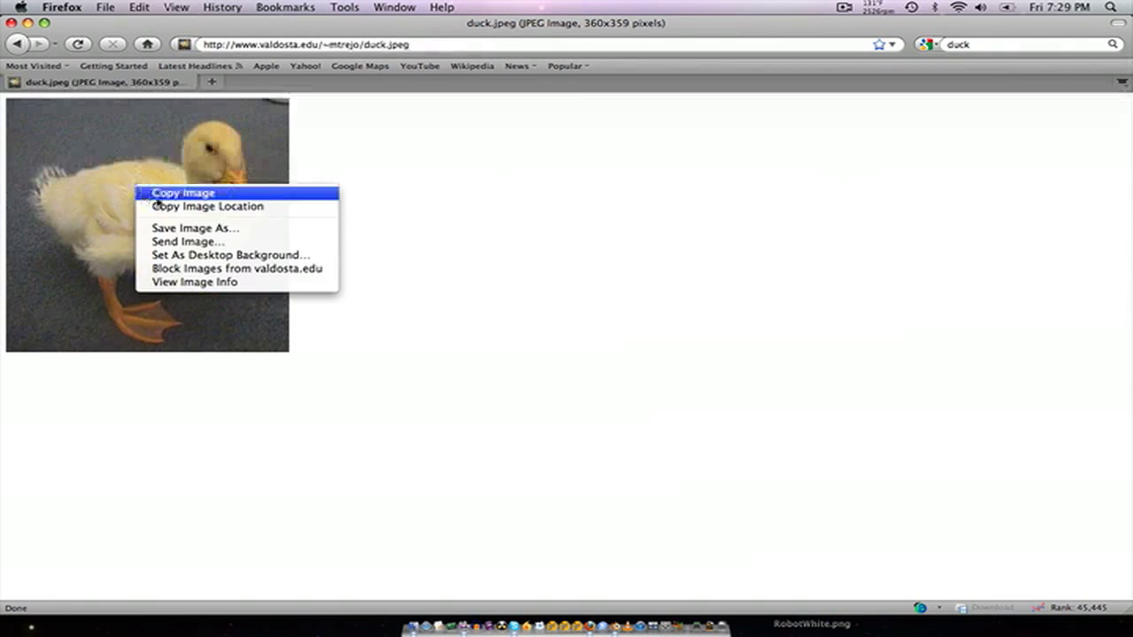
click(190, 224)
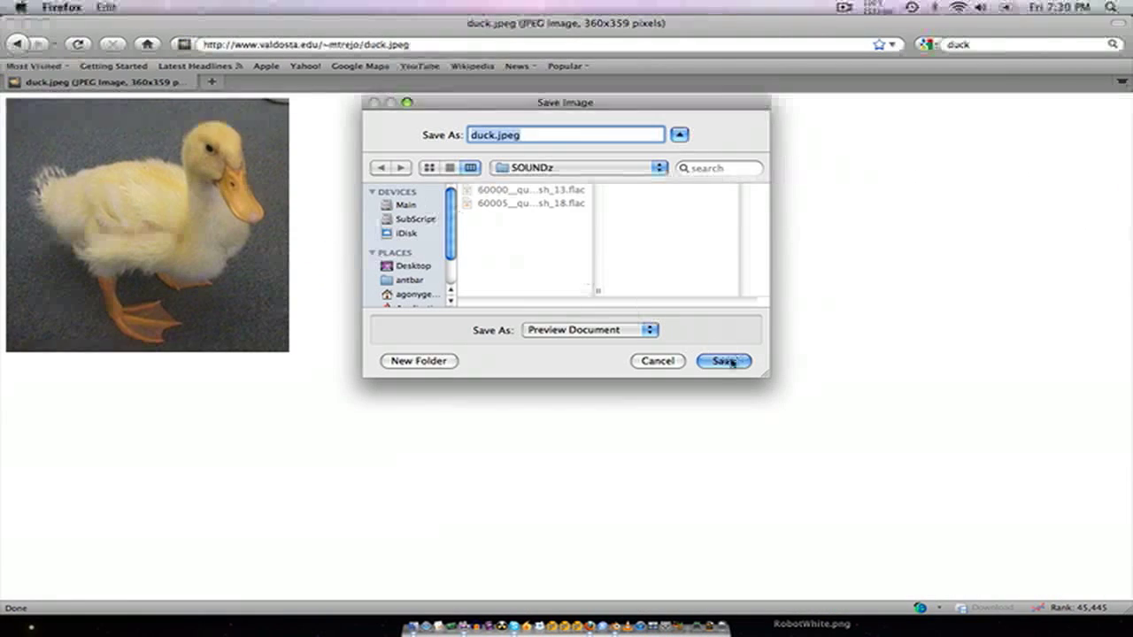
click(729, 363)
- Switch to Blender and split off two stacked UV/Image Editor areas beside the 3D viewport
mouse_move(2, 635)
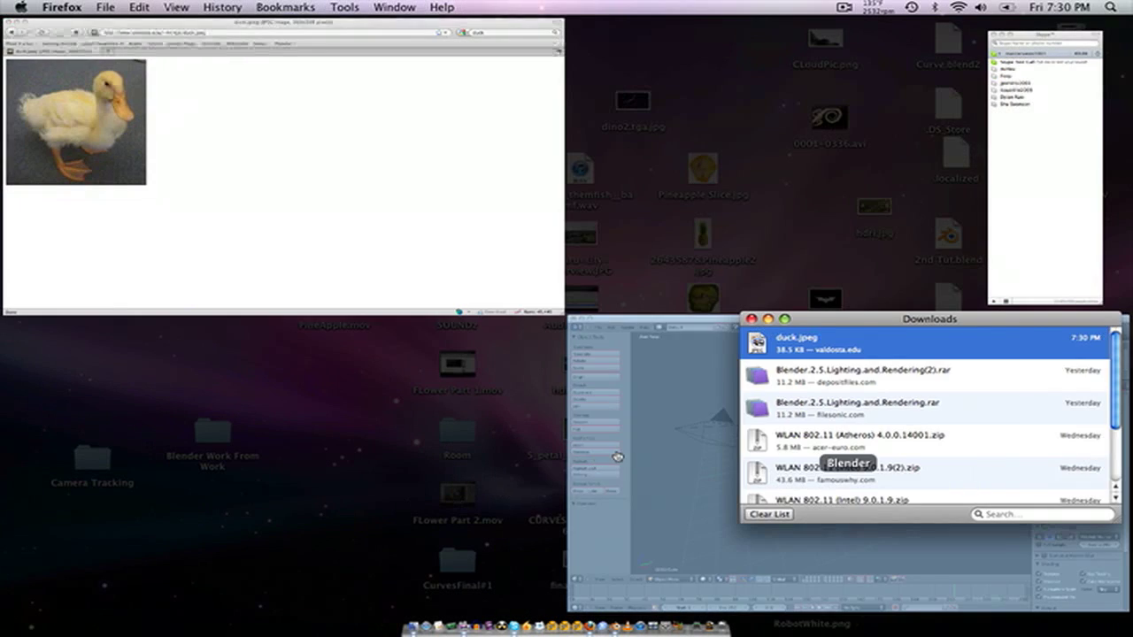
click(617, 455)
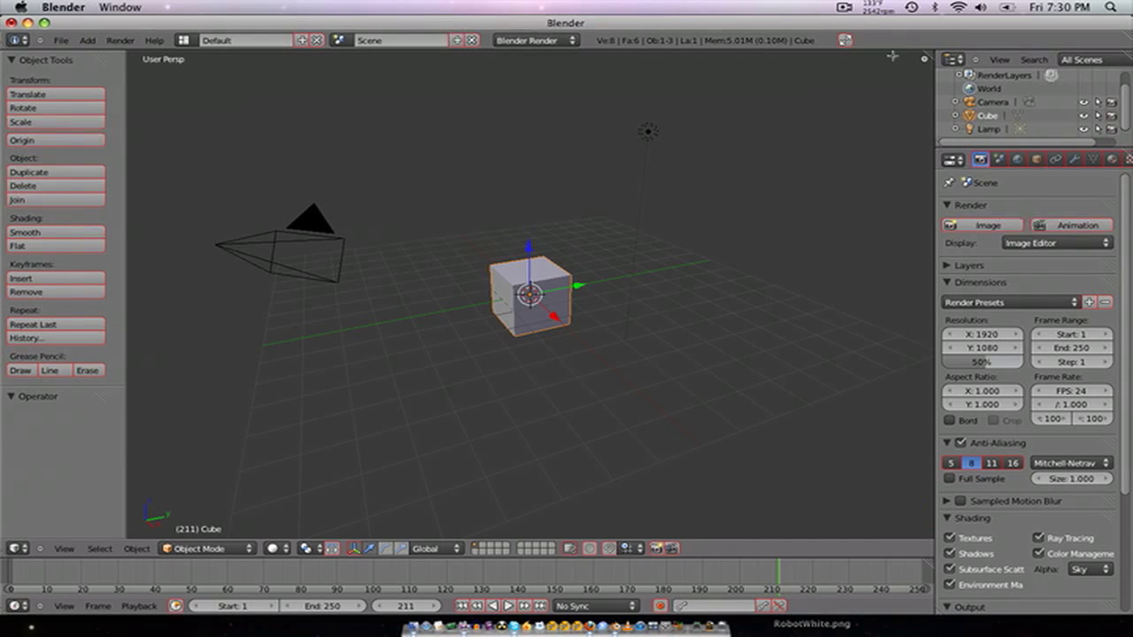
drag(892, 56, 697, 132)
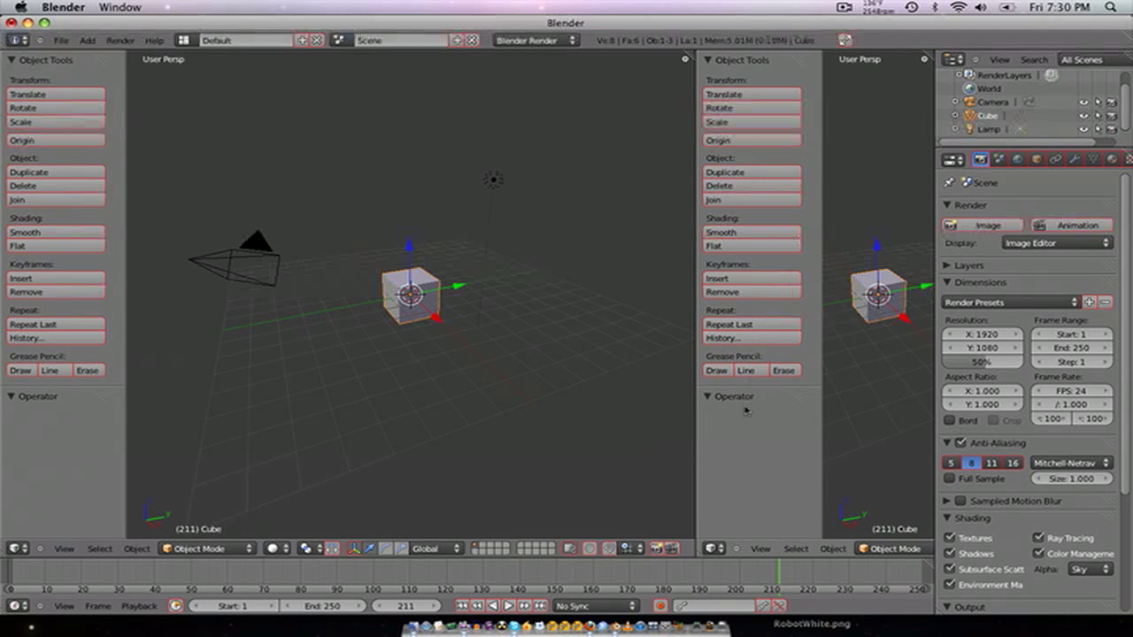
click(710, 551)
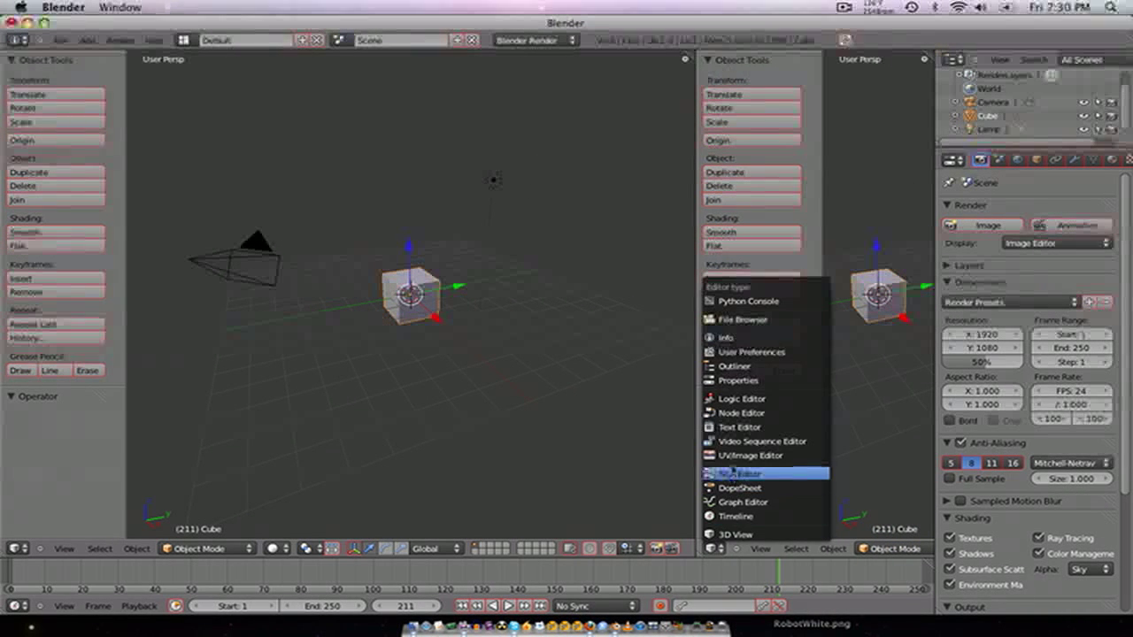
click(734, 459)
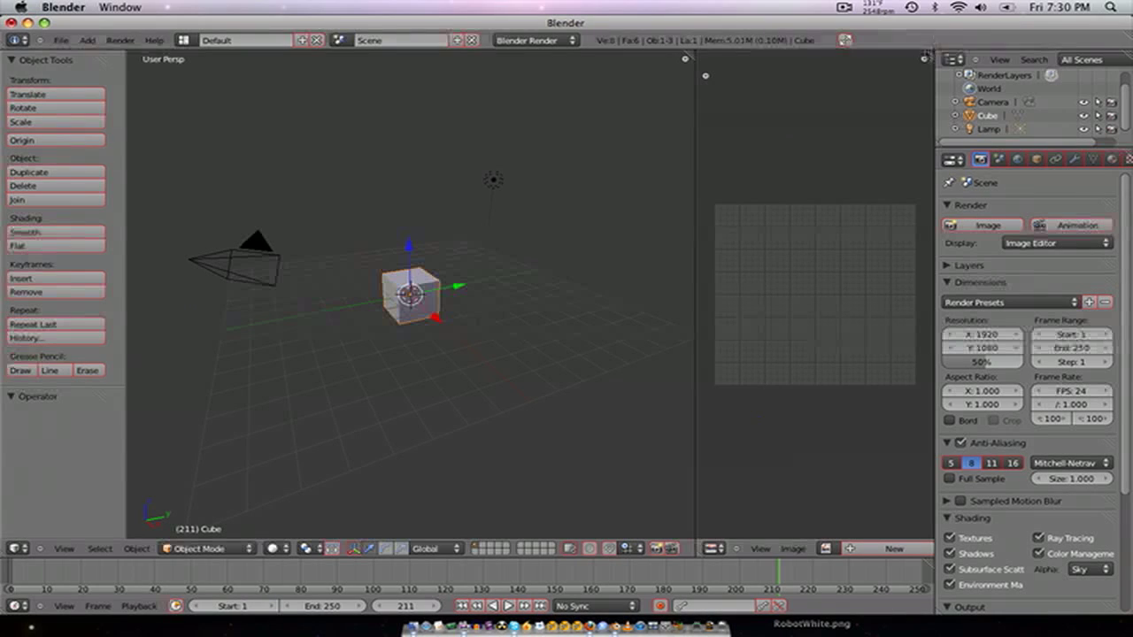
drag(924, 59, 906, 340)
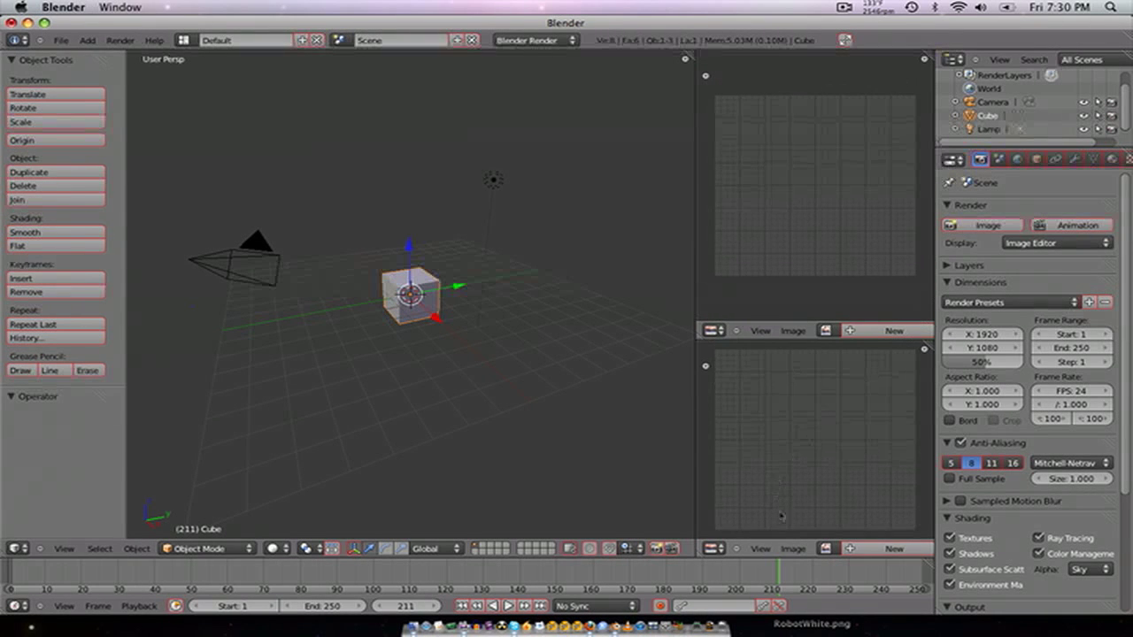
- Start opening an image in the lower UV/Image Editor and browse the Desktop folder as thumbnails
click(794, 549)
click(801, 530)
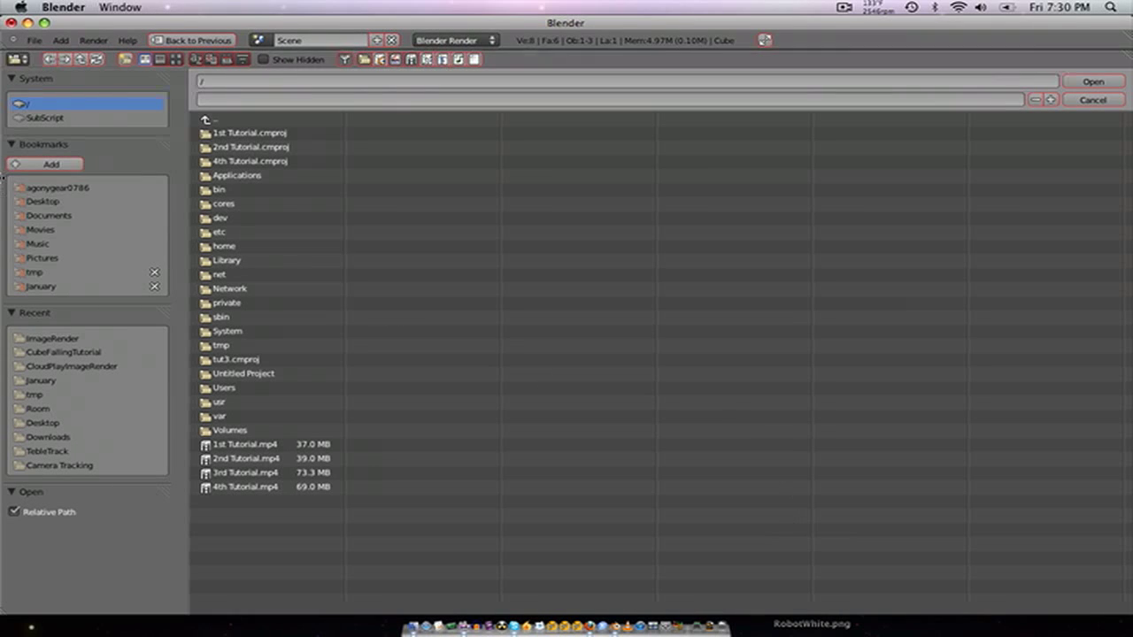
click(44, 203)
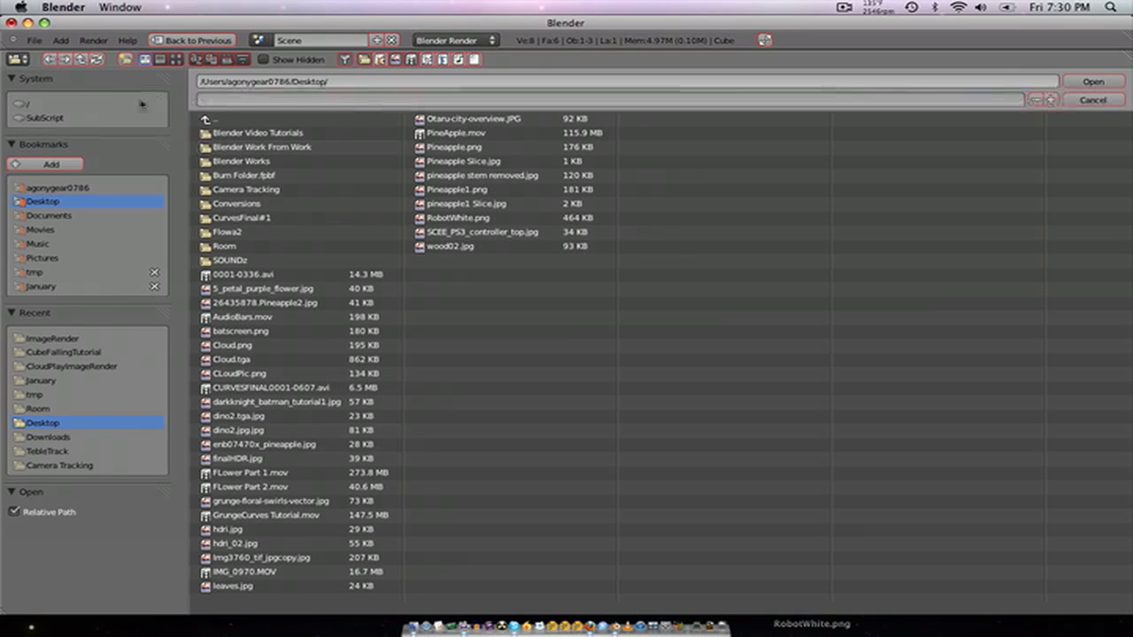
click(177, 60)
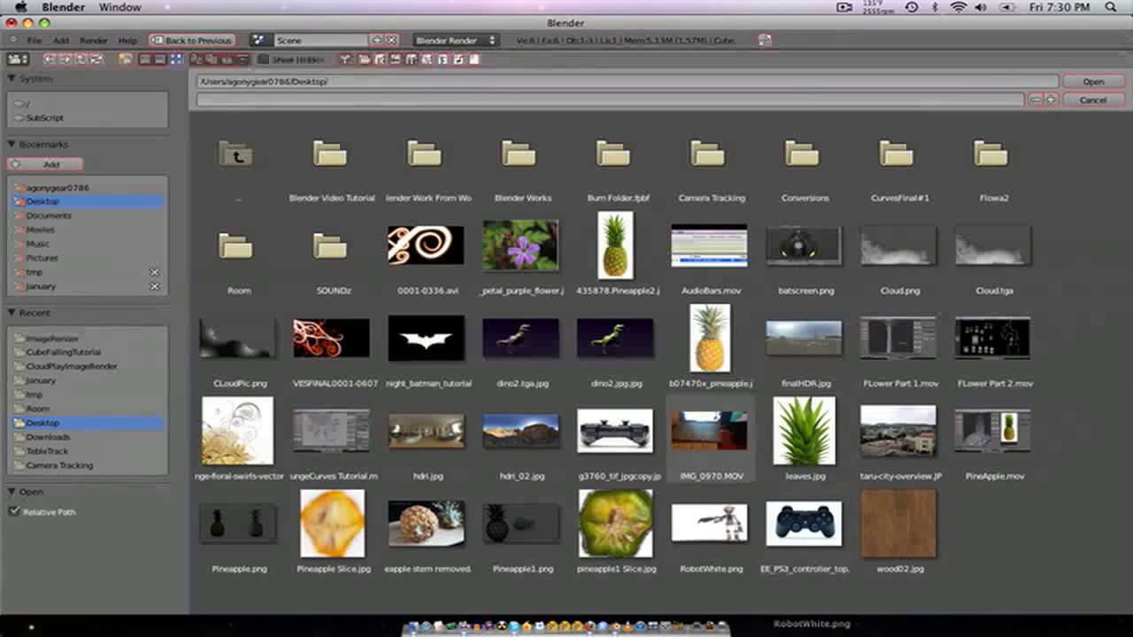
- Switch to Firefox and save the duckling photo to the Desktop as duck.jpeg
key(F9)
click(741, 278)
right_click(226, 220)
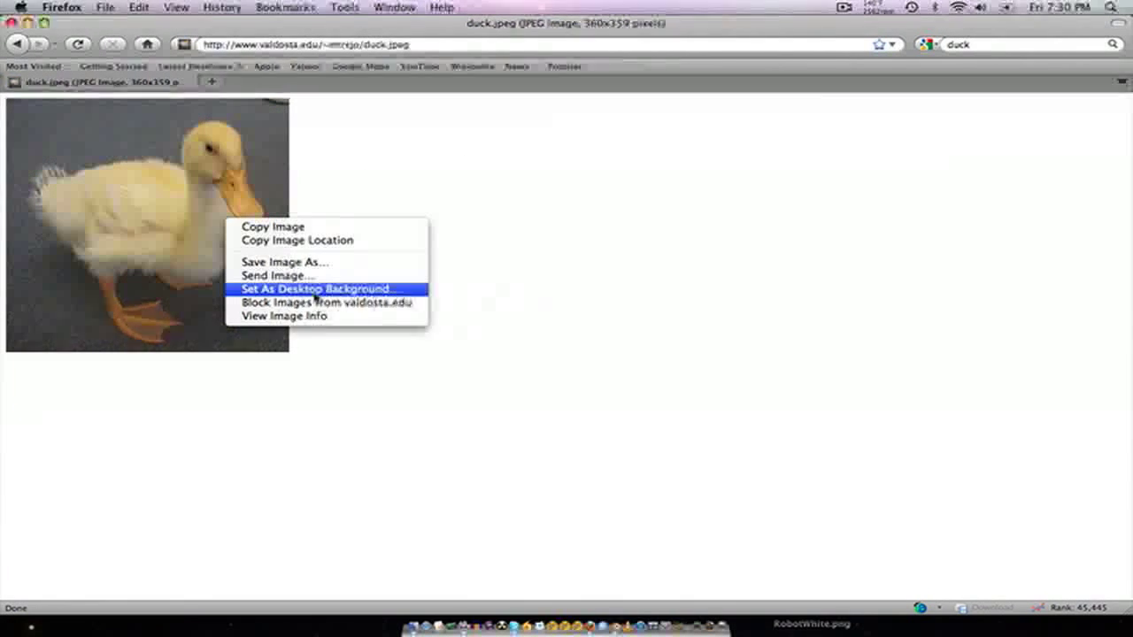
click(286, 262)
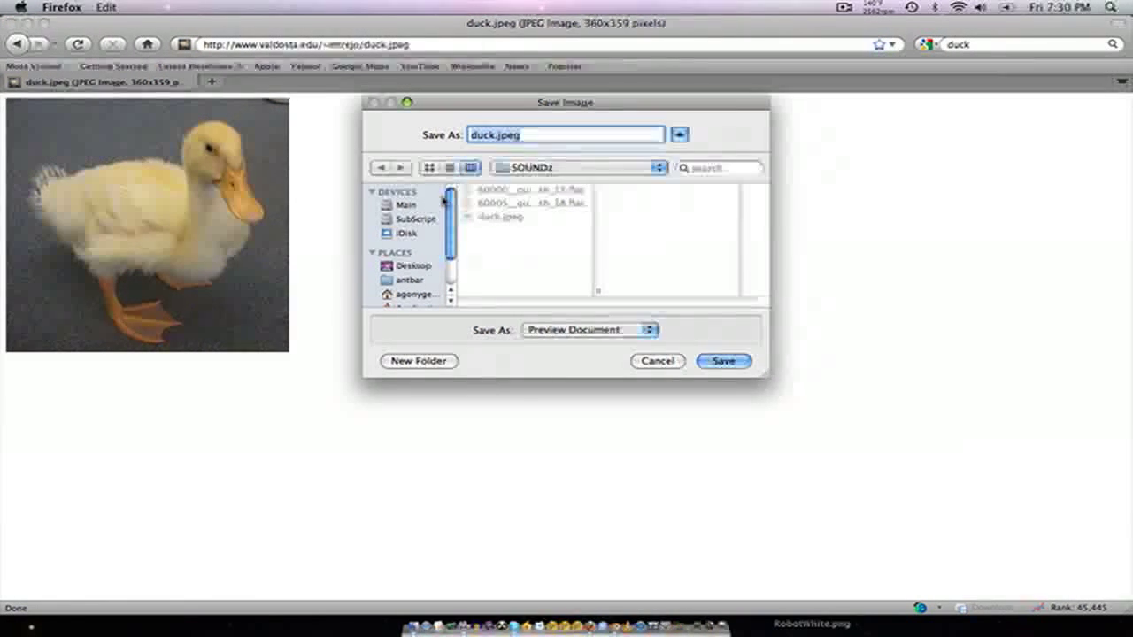
click(412, 266)
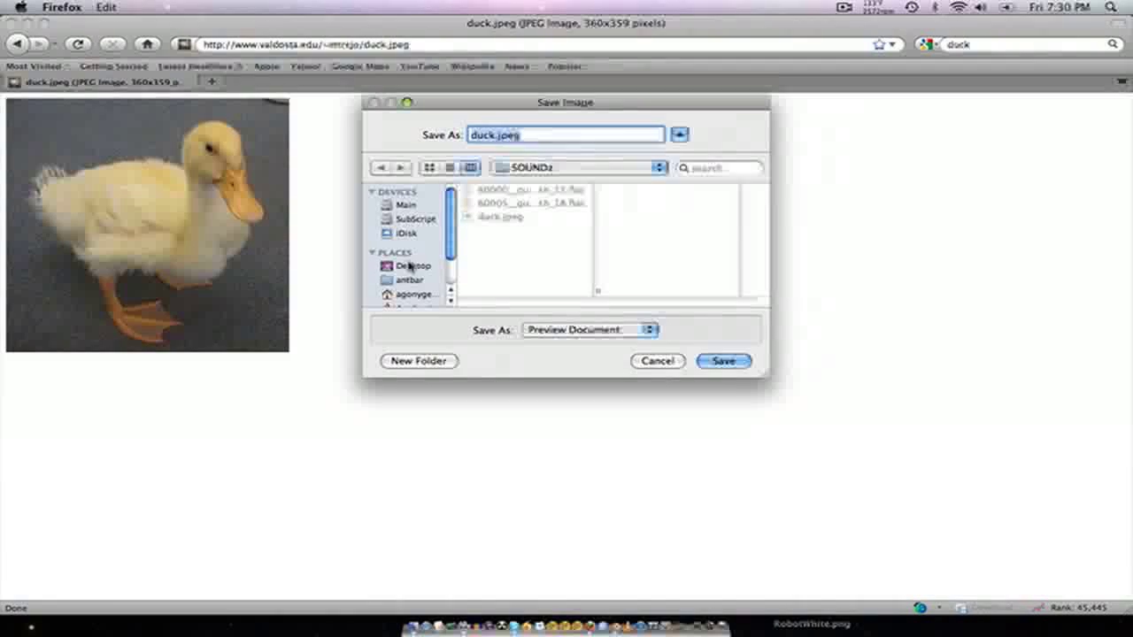
click(724, 362)
- Switch back to Blender and load duck.jpeg from the Desktop into the lower UV/Image Editor
key(F9)
click(850, 172)
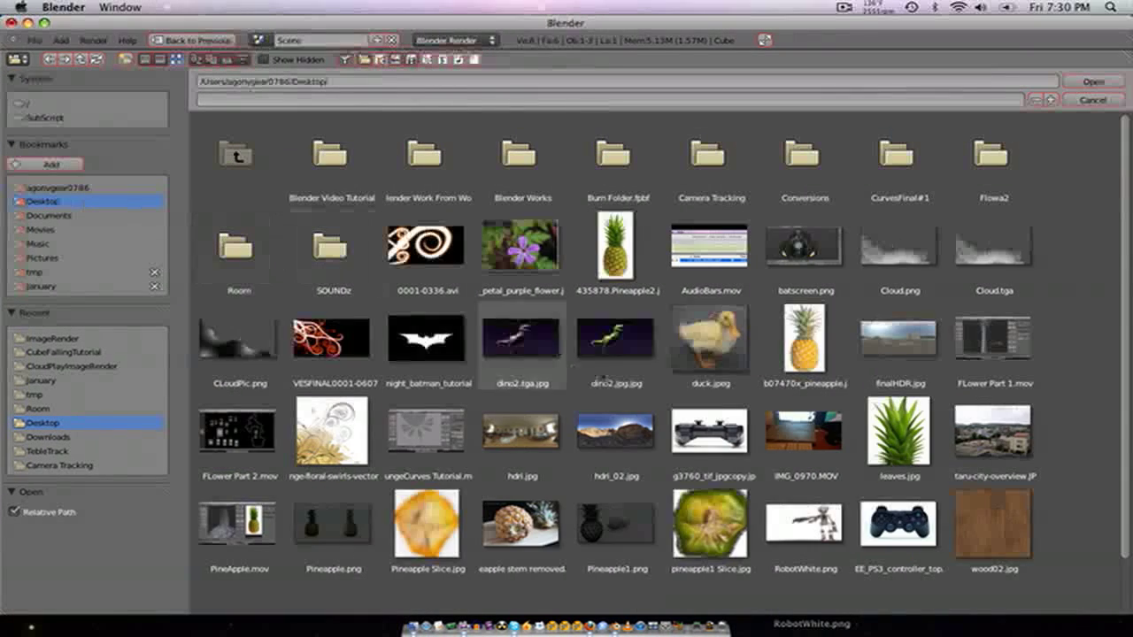
double_click(675, 361)
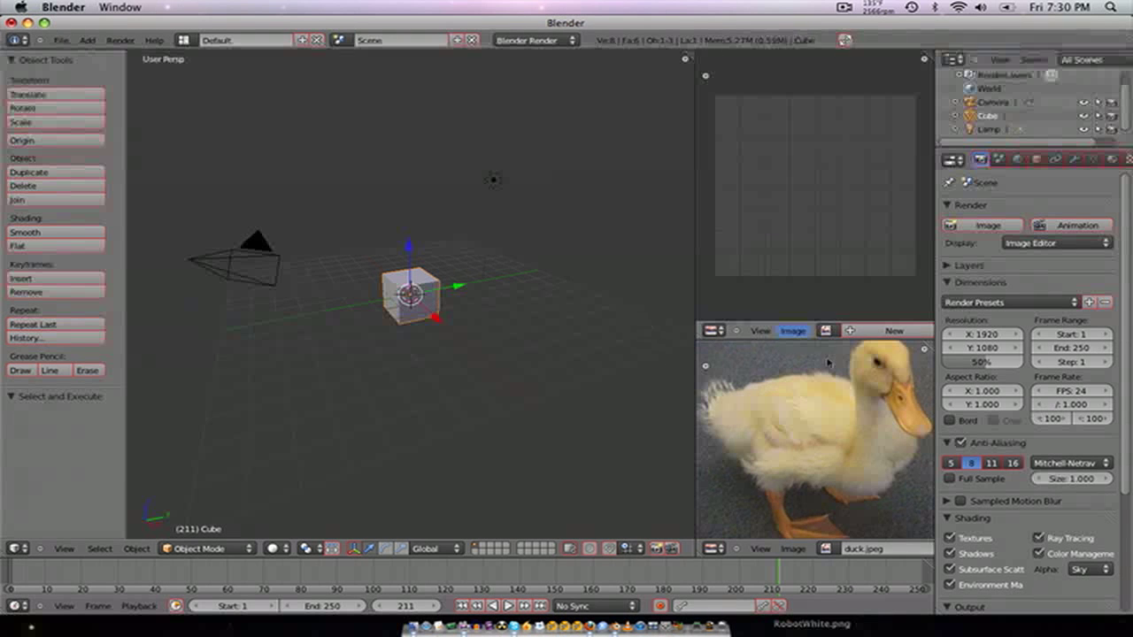
scroll(829, 362, down, 2)
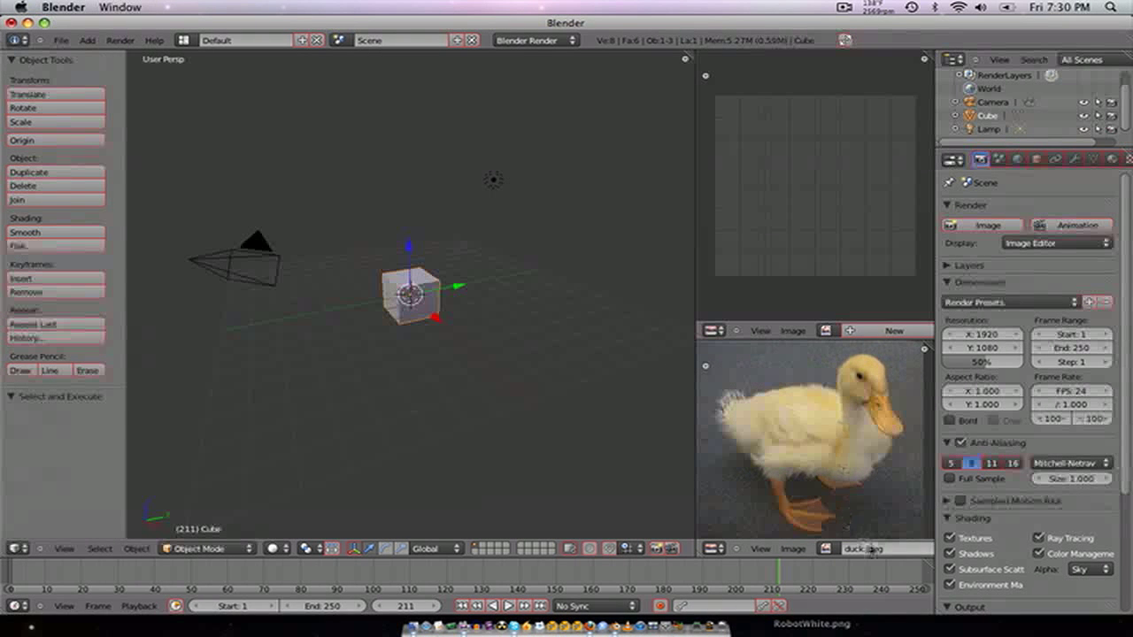
- Switch to Firefox, return to the Google Images duck results and open the standing white duck image
scroll(872, 550, down, 4)
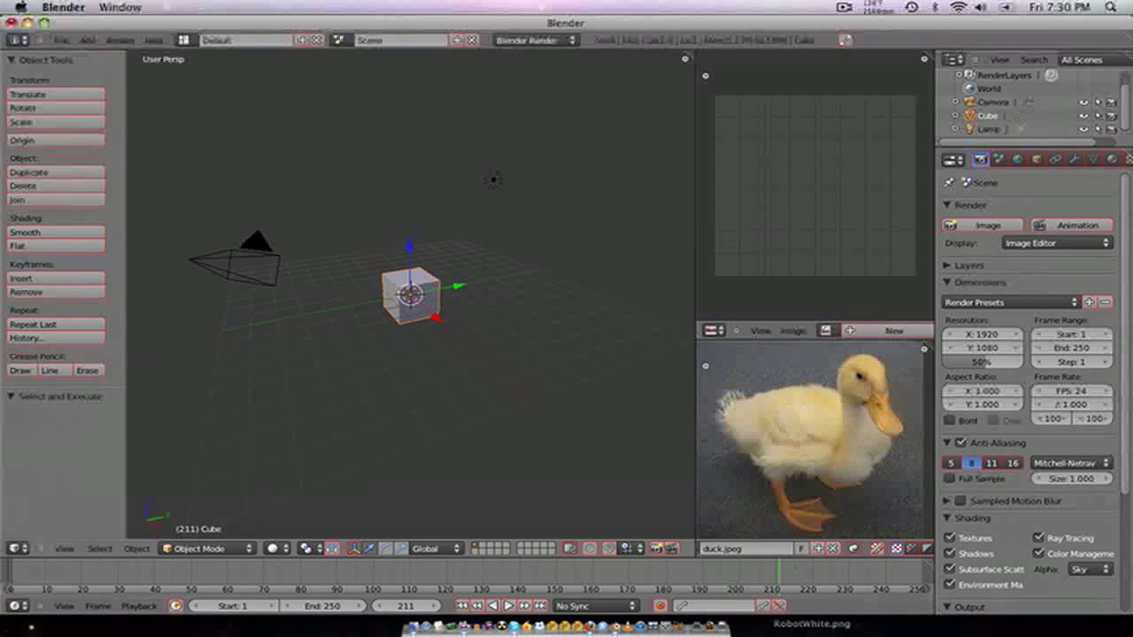
key(F9)
click(620, 177)
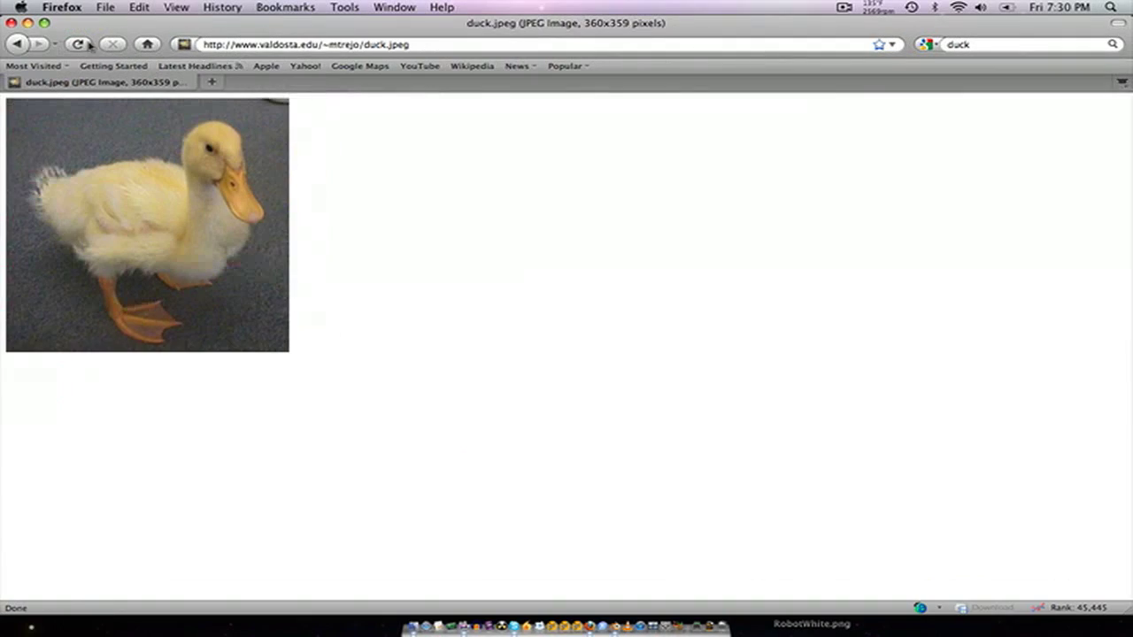
click(18, 43)
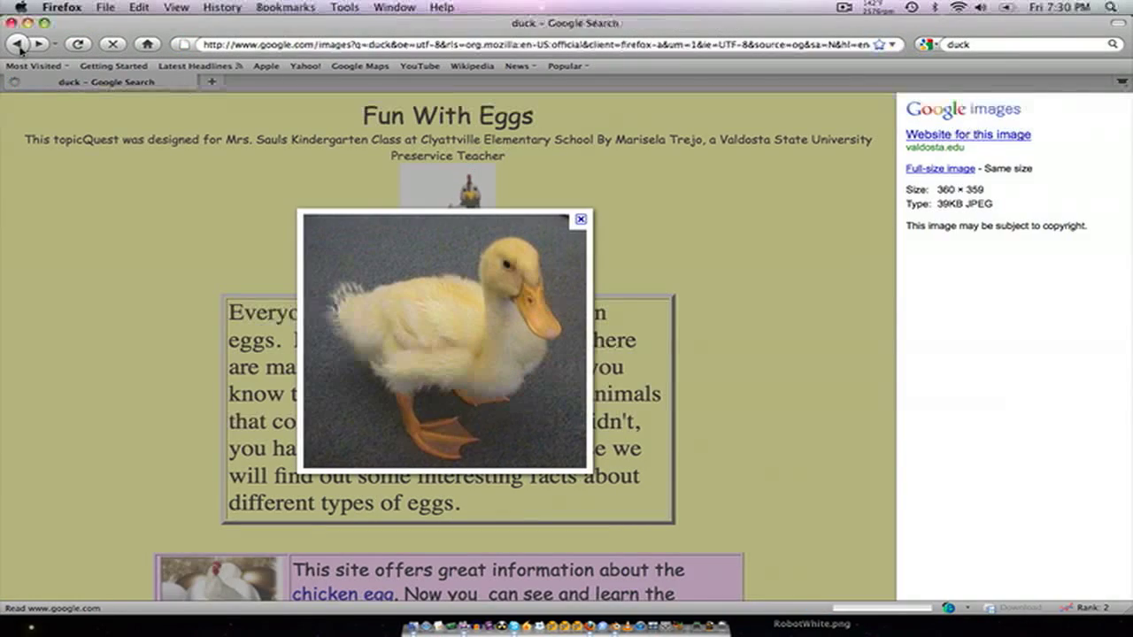
click(18, 43)
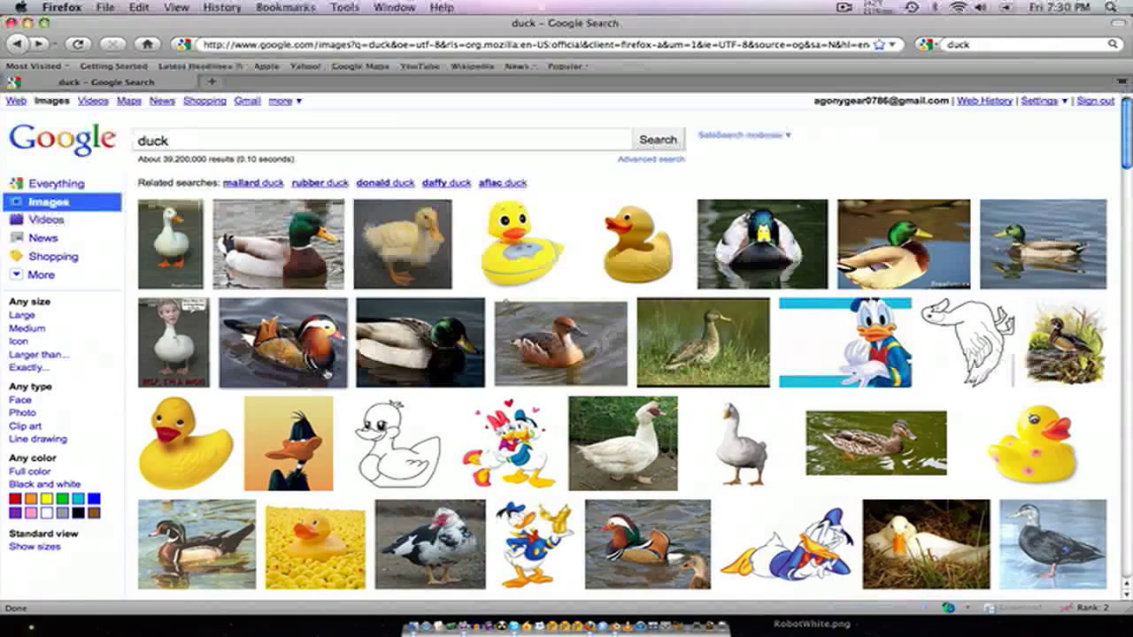
scroll(575, 469, down, 2)
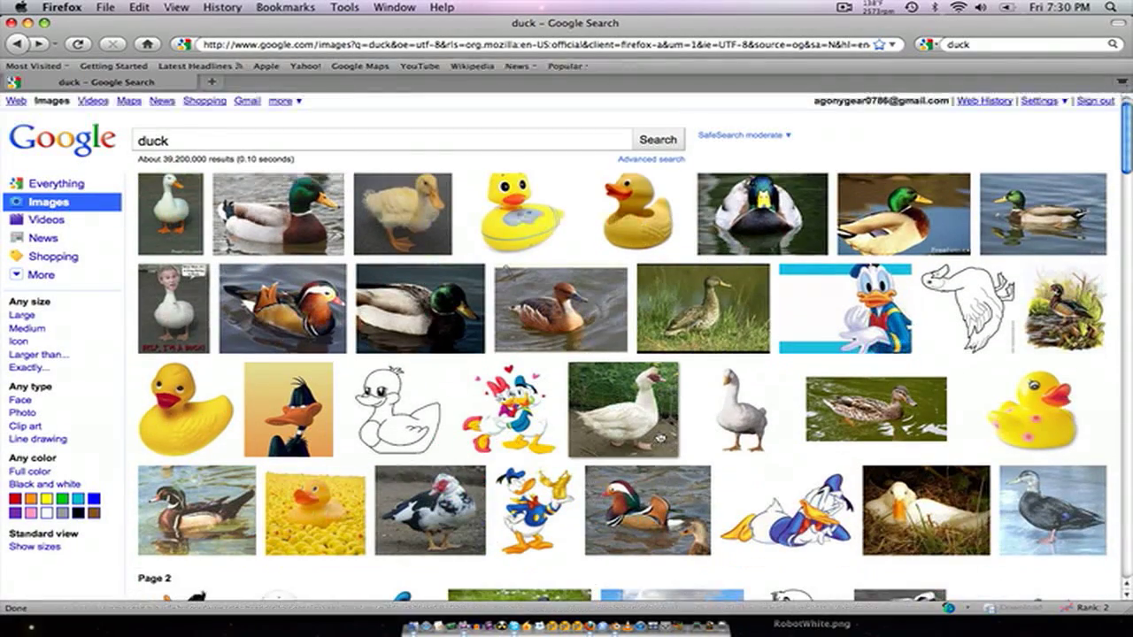
scroll(659, 437, down, 4)
click(742, 336)
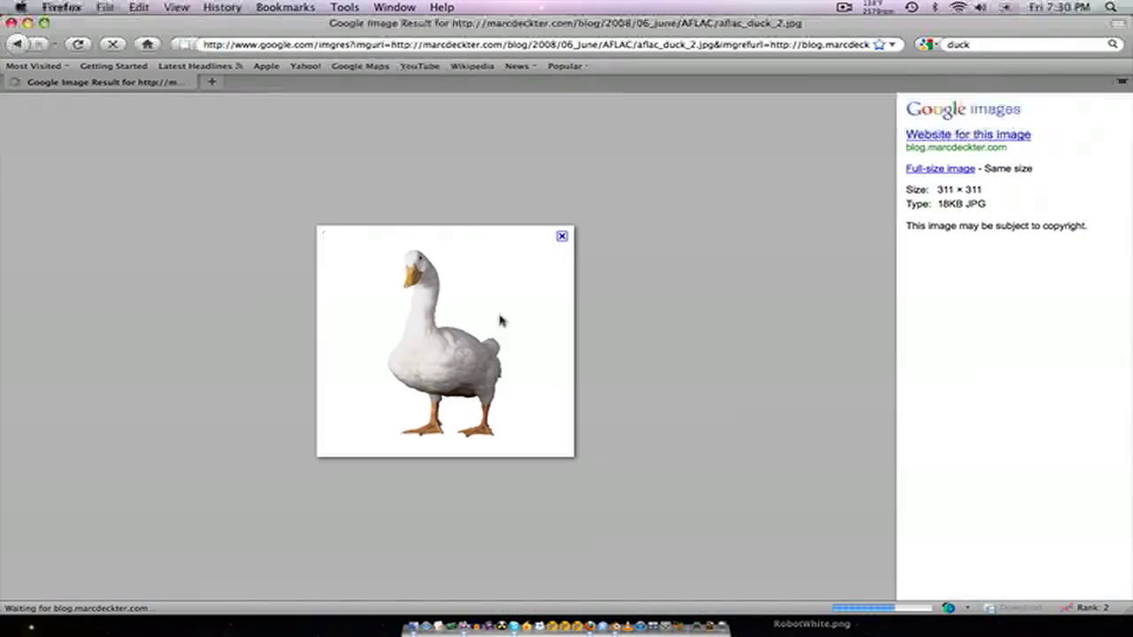
- Open the white duck image at full size and save it to the Desktop as aflac_duck_2.jpg
click(949, 169)
right_click(156, 232)
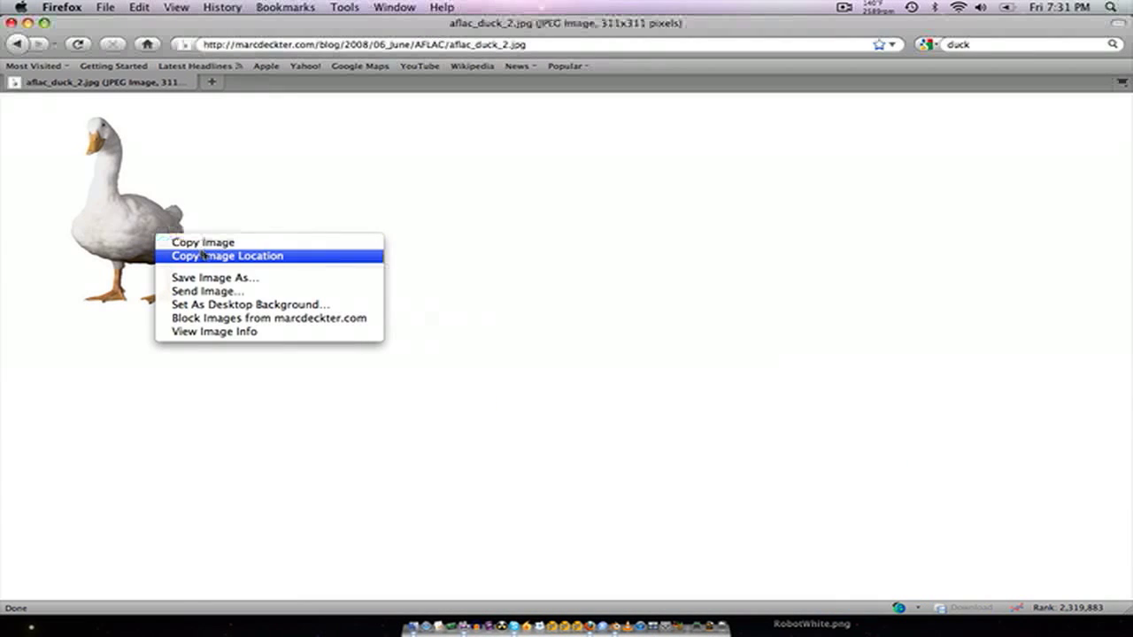
click(215, 276)
click(722, 361)
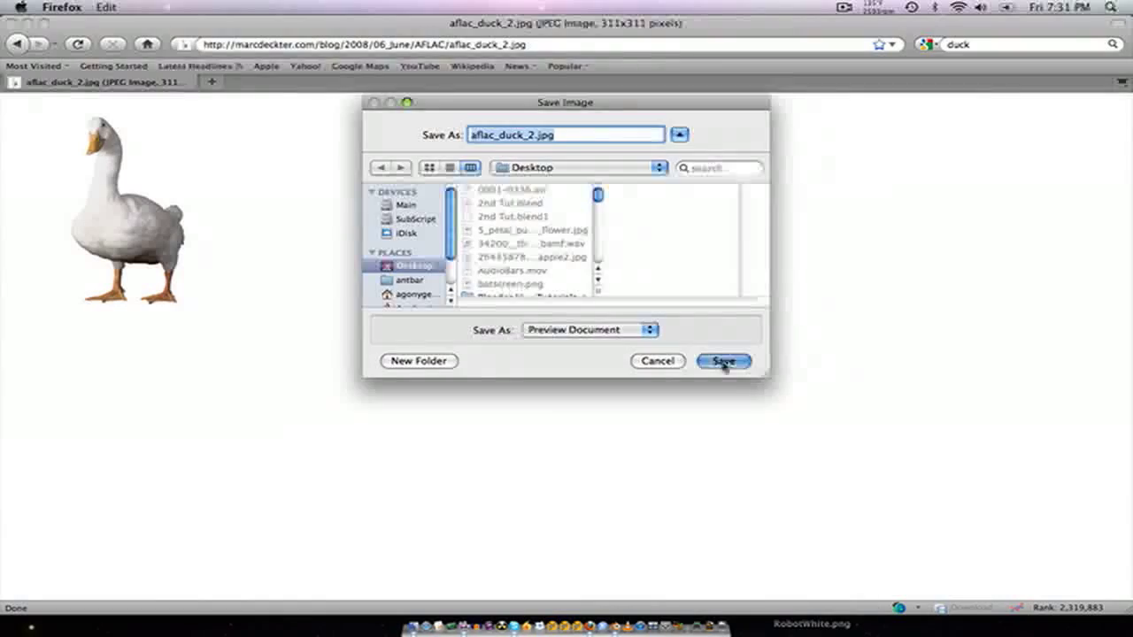
- Switch back to Blender and load aflac_duck_2.jpg from the Desktop into the upper UV/Image Editor
key(F9)
click(783, 308)
key(F9)
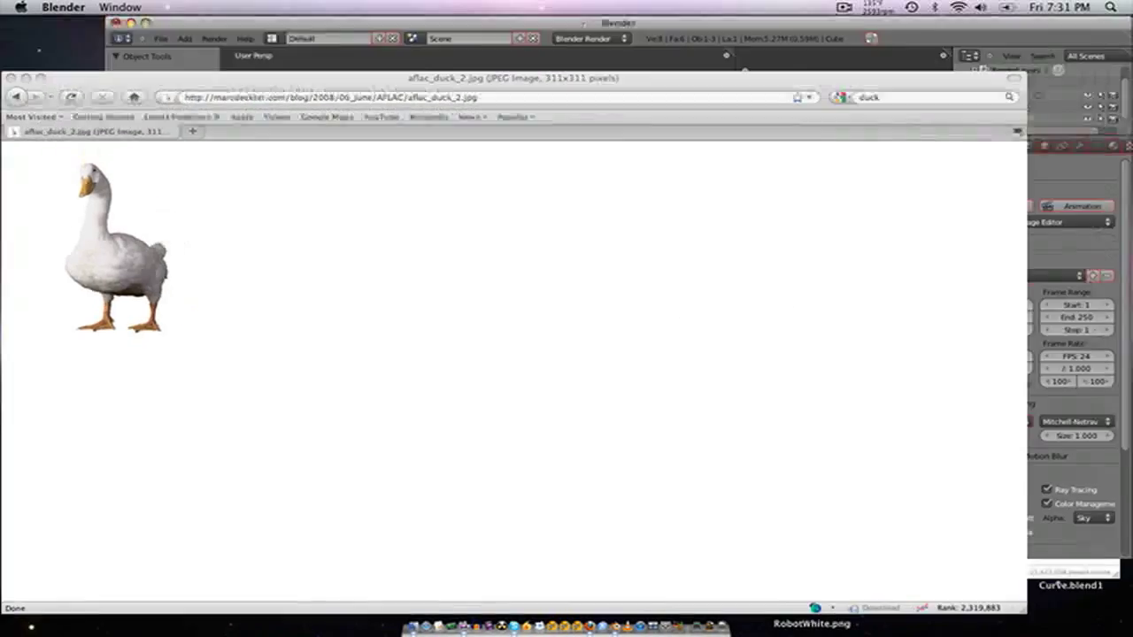
click(814, 165)
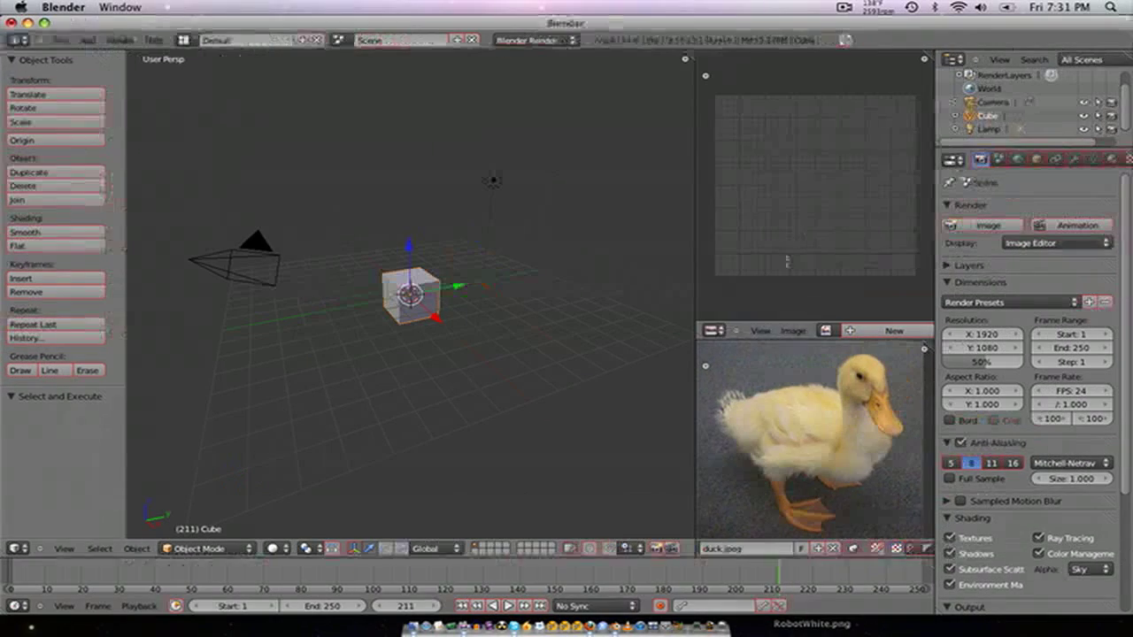
click(793, 329)
click(799, 303)
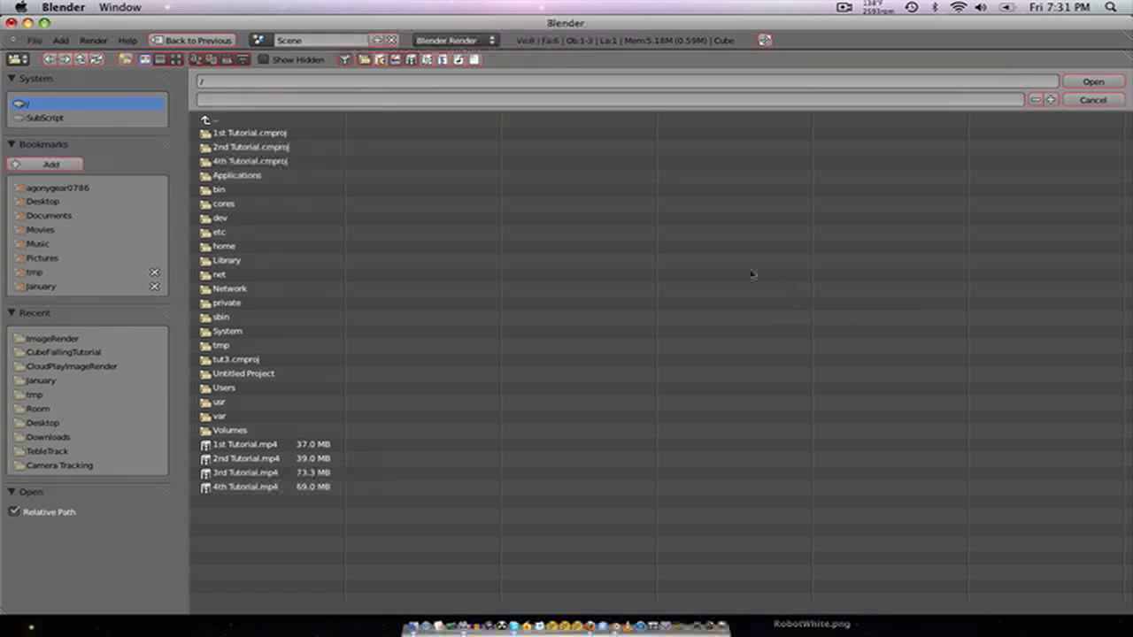
click(39, 203)
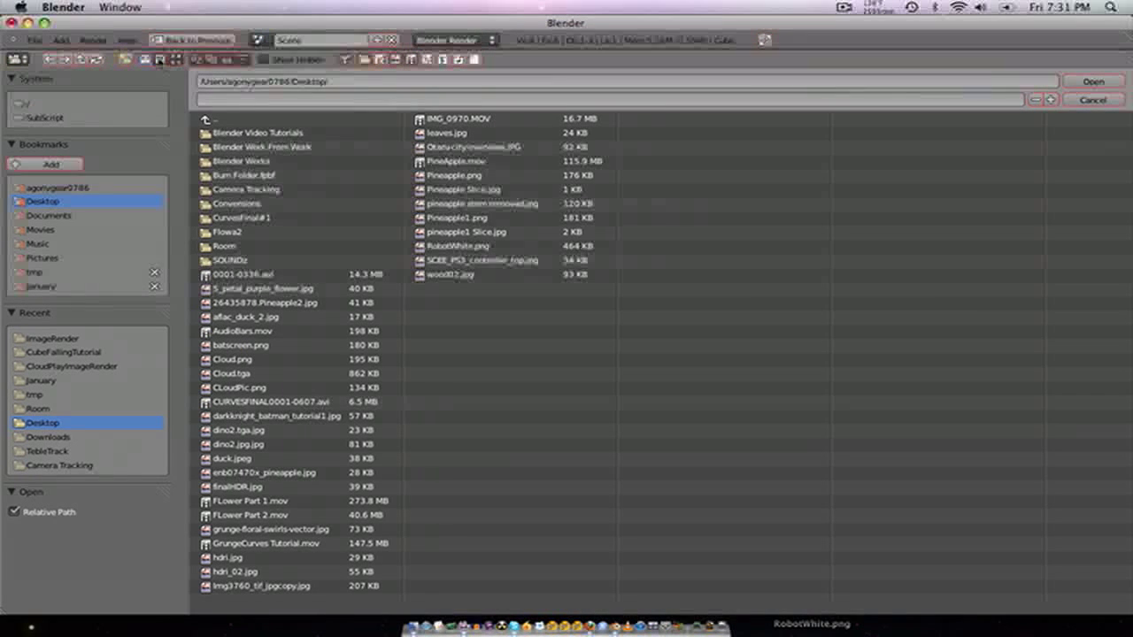
click(176, 59)
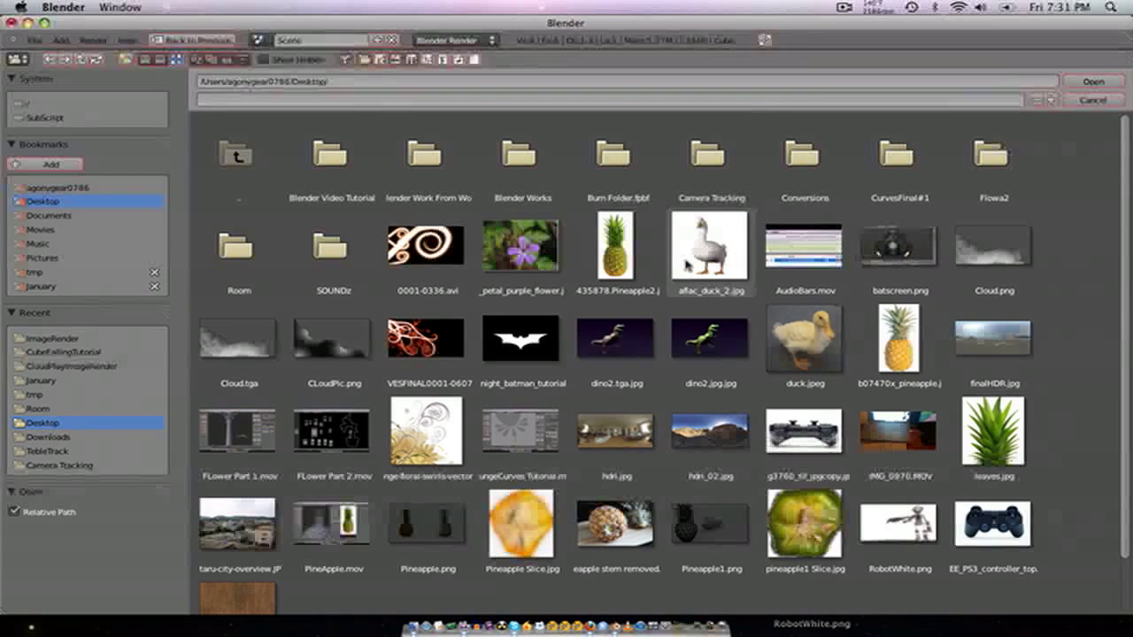
double_click(687, 266)
scroll(781, 239, up, 2)
scroll(808, 185, down, 2)
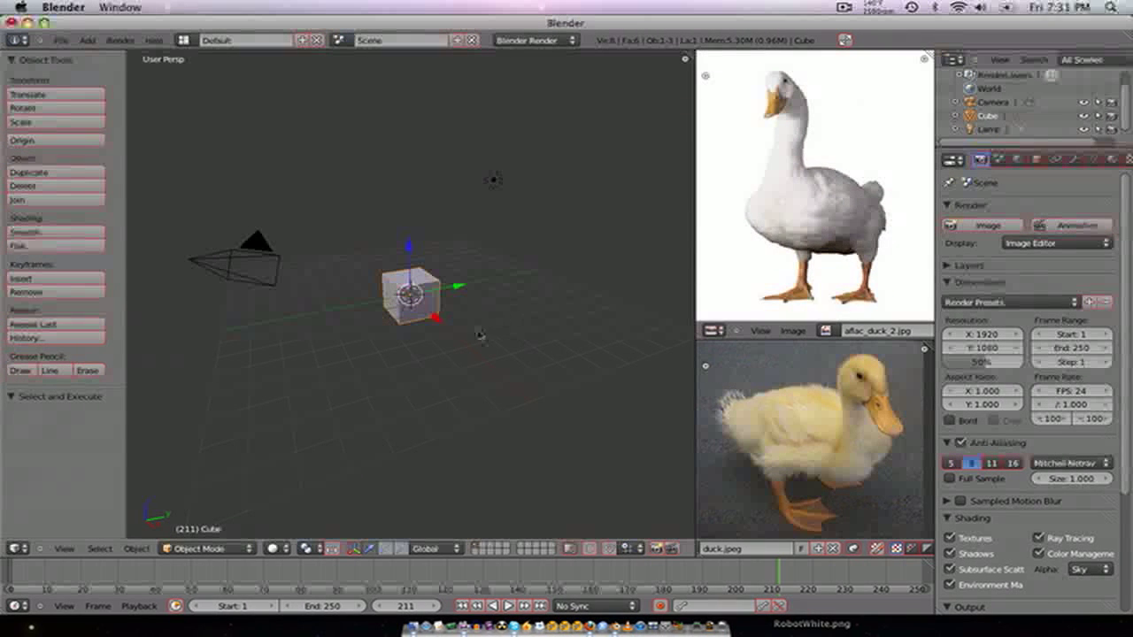
- Hide the 3D viewport's tool shelf and set the viewport to the front orthographic view
scroll(479, 326, up, 4)
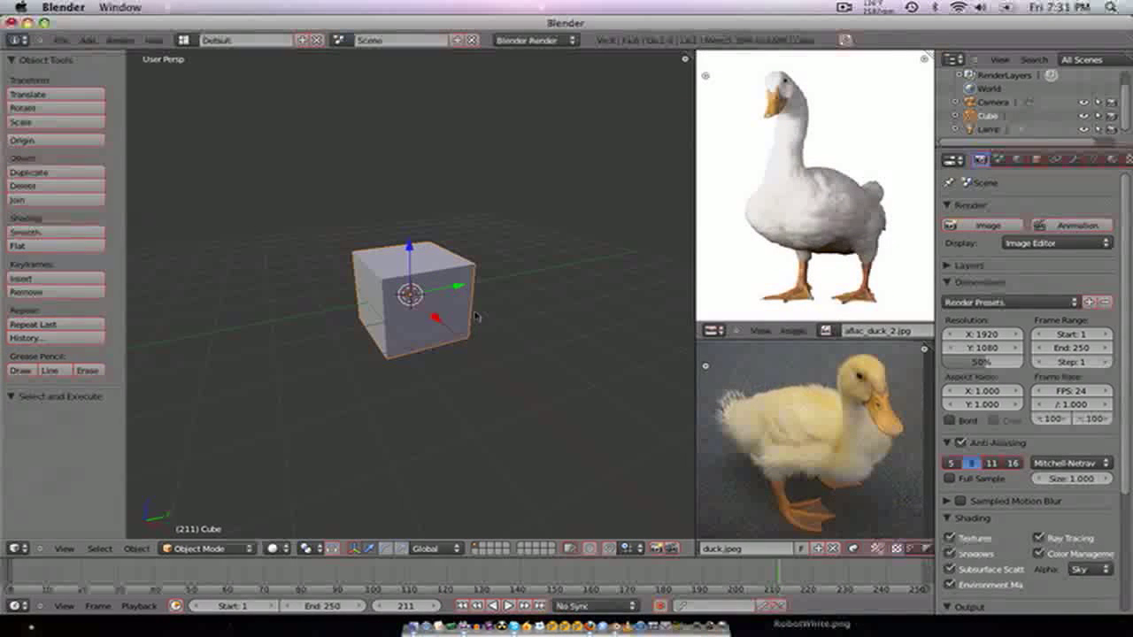
key(t)
key(KP_1)
key(a)
key(a)
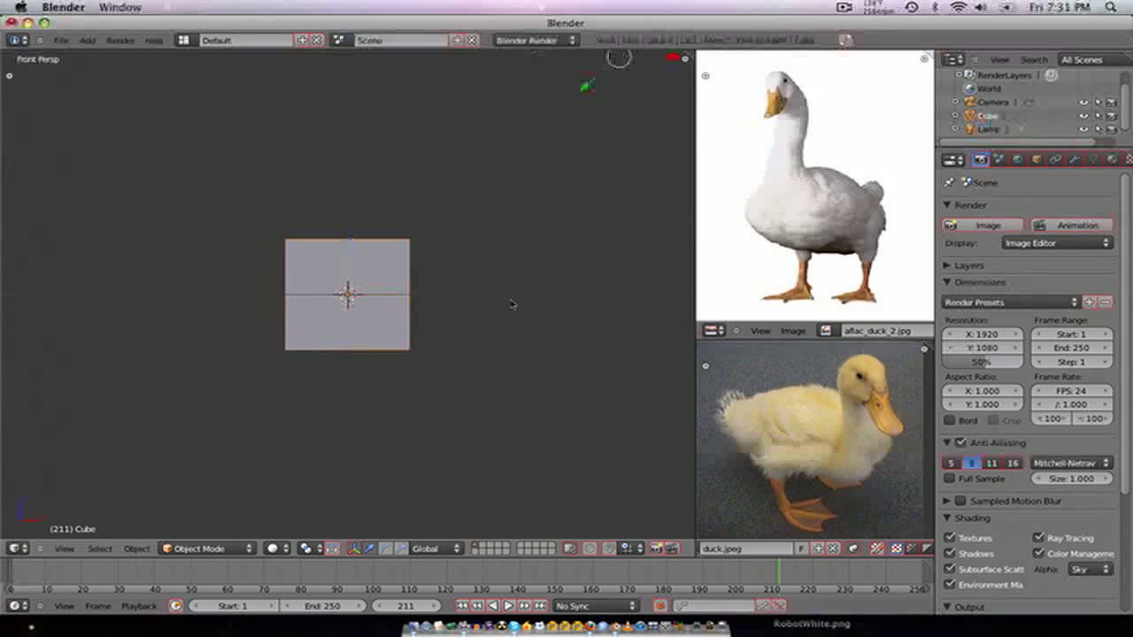
key(Escape)
scroll(462, 280, down, 4)
middle_drag(391, 276, 400, 297)
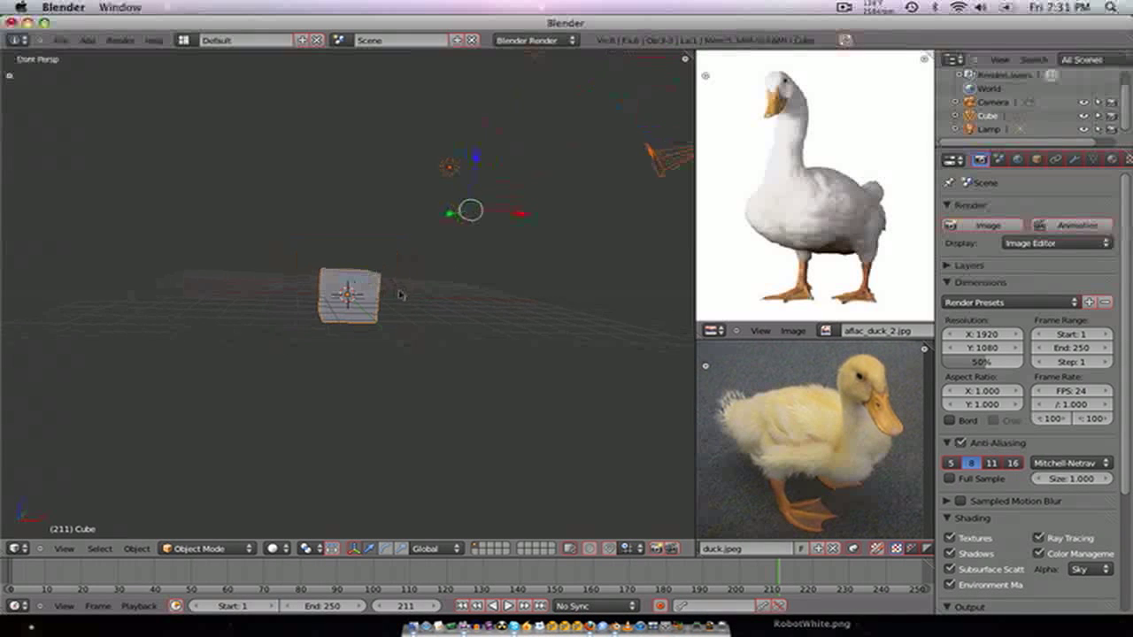
key(KP_1)
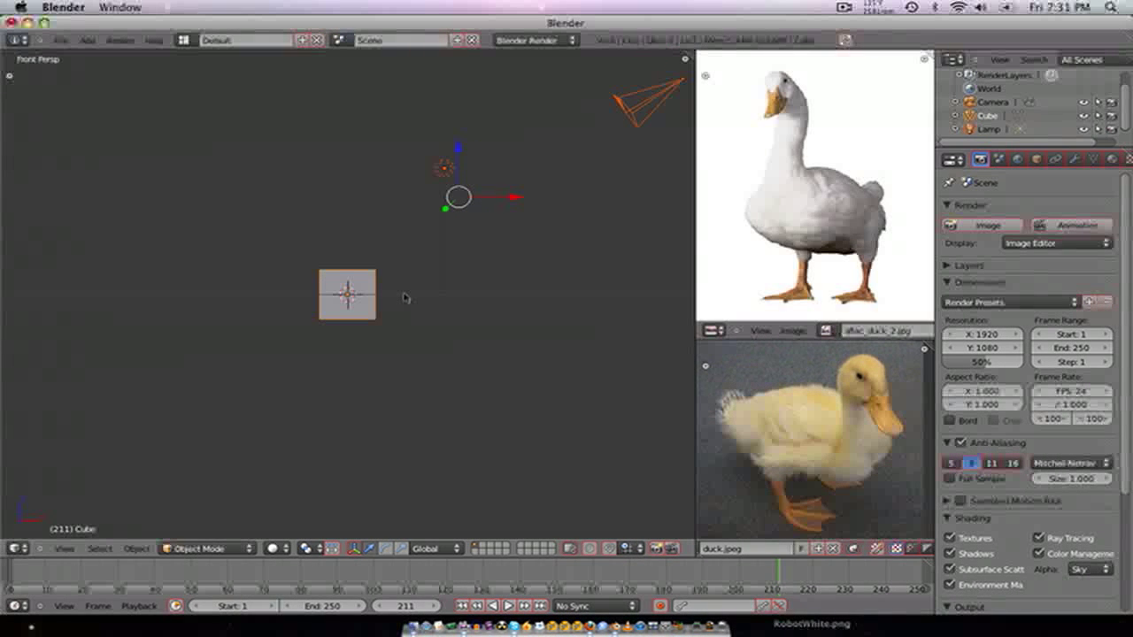
key(KP_5)
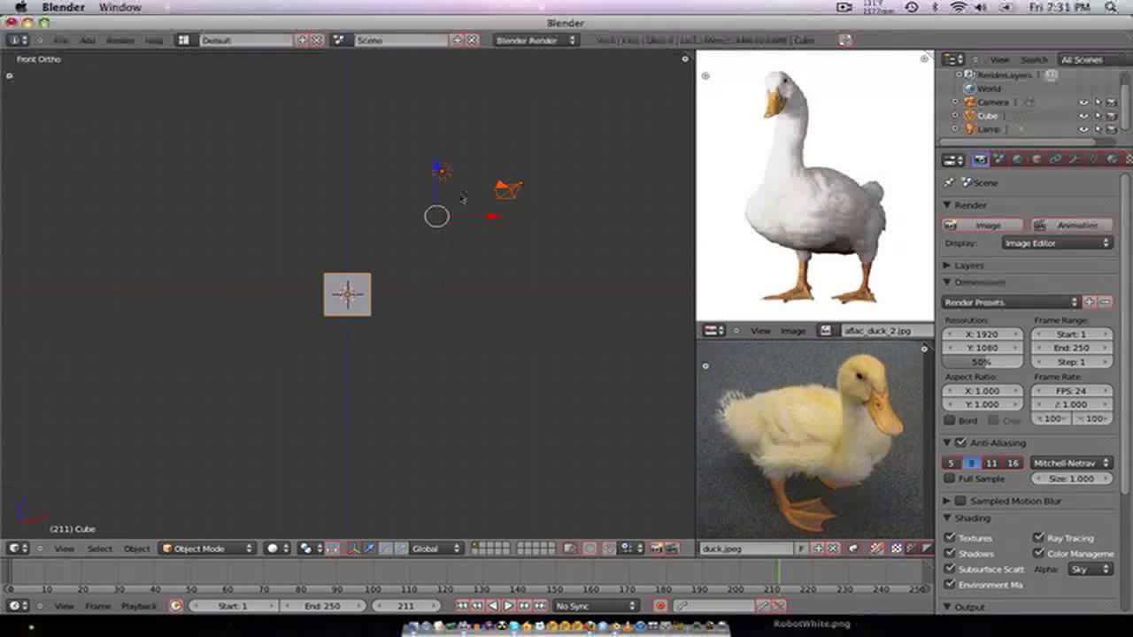
- Delete the lamp and the camera from the scene
right_click(450, 188)
shift+right_click(503, 188)
key(x)
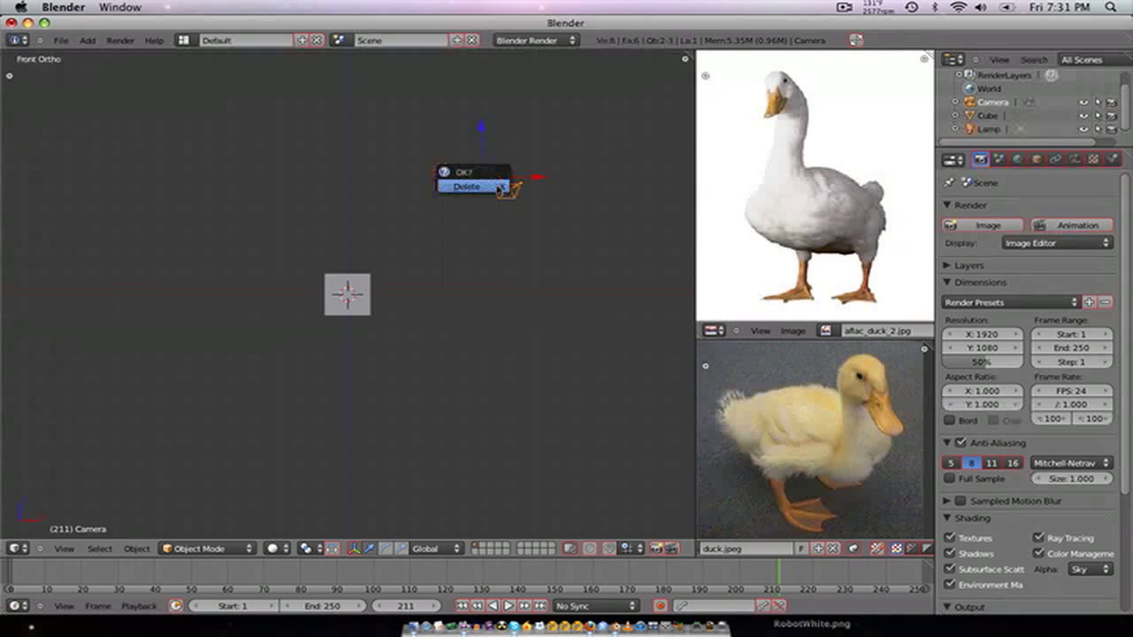
click(478, 185)
- Give the cube a level 2 Subdivision Surface modifier and apply it to the mesh
scroll(314, 321, up, 8)
scroll(314, 321, up, 3)
right_click(387, 266)
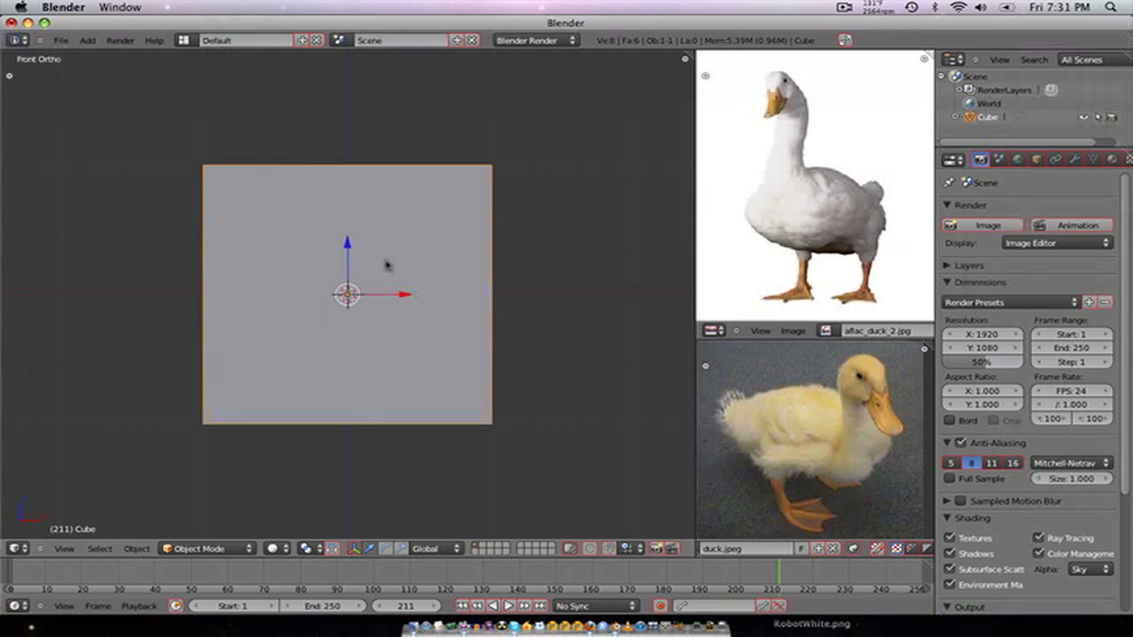
scroll(323, 224, down, 3)
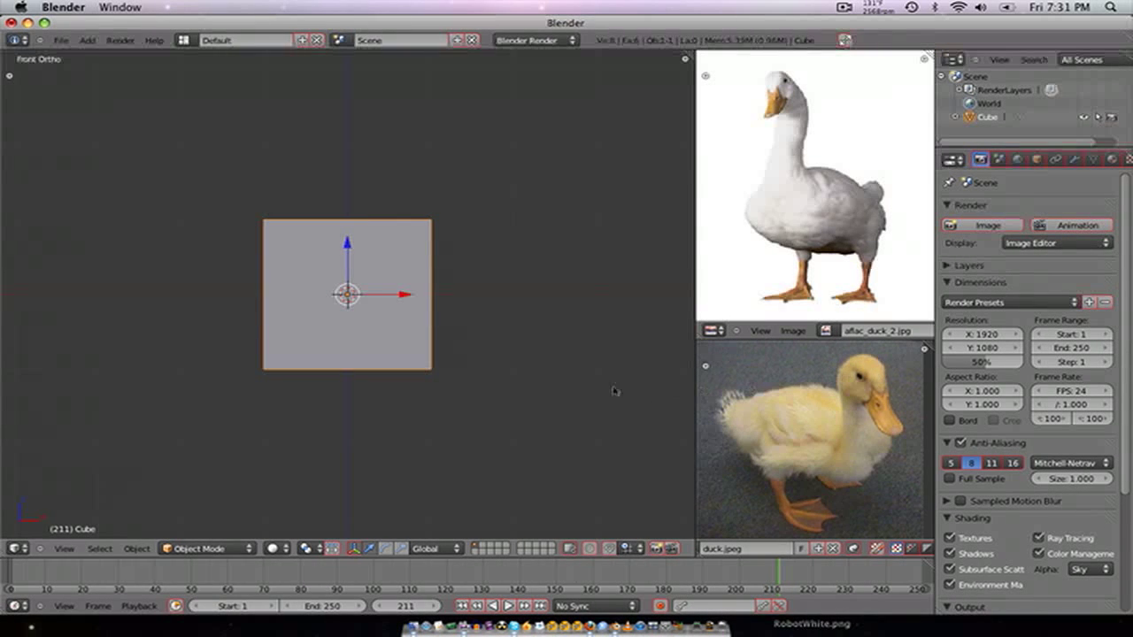
middle_drag(327, 234, 302, 267)
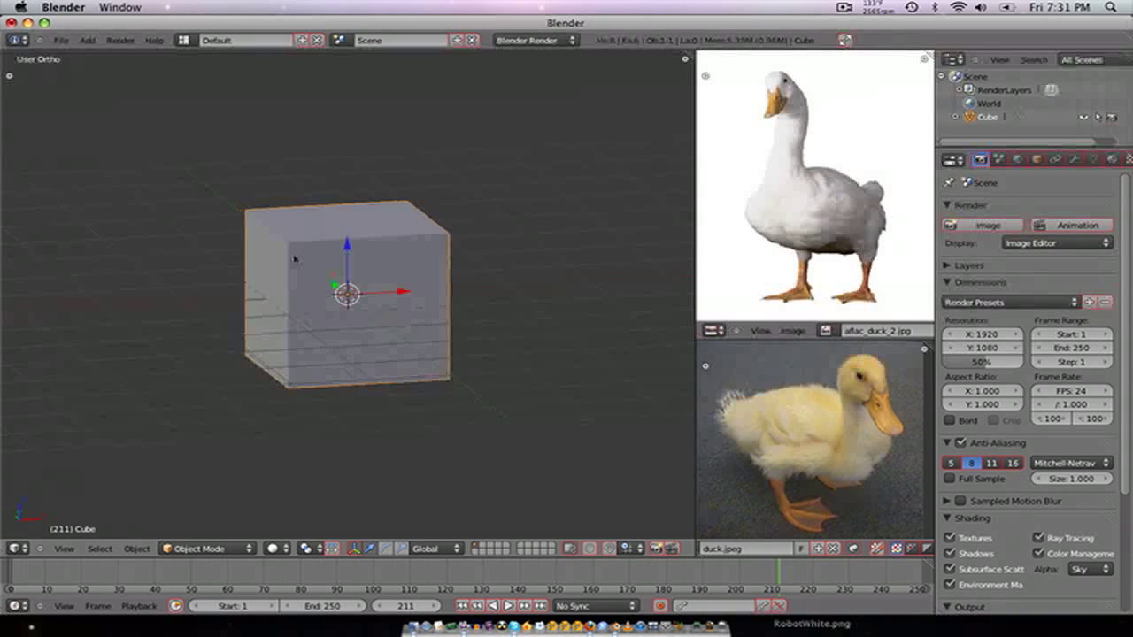
key(ctrl+2)
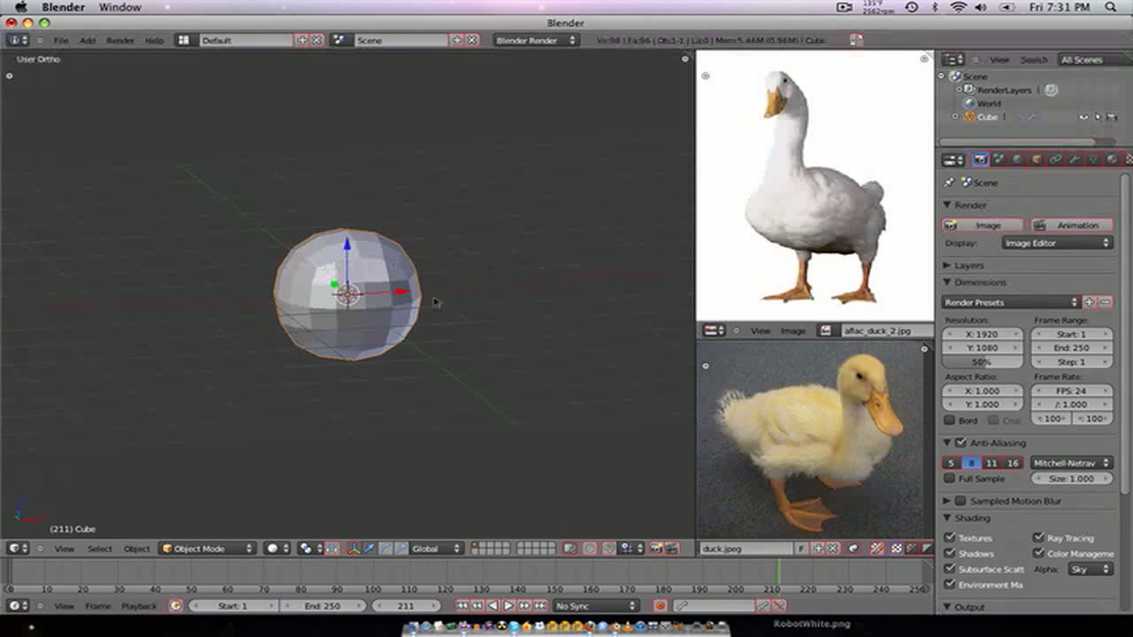
scroll(433, 303, up, 3)
click(1095, 159)
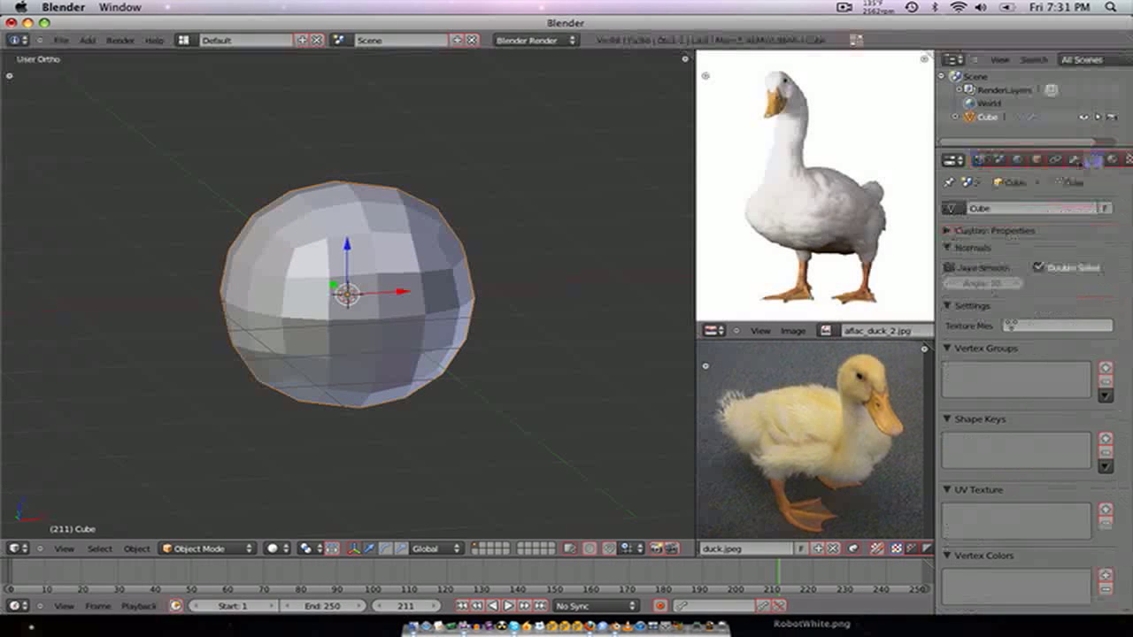
click(1073, 159)
click(988, 272)
- Round the whole subdivided cube mesh with the To Sphere operator in Edit Mode, then return to Object Mode
key(Tab)
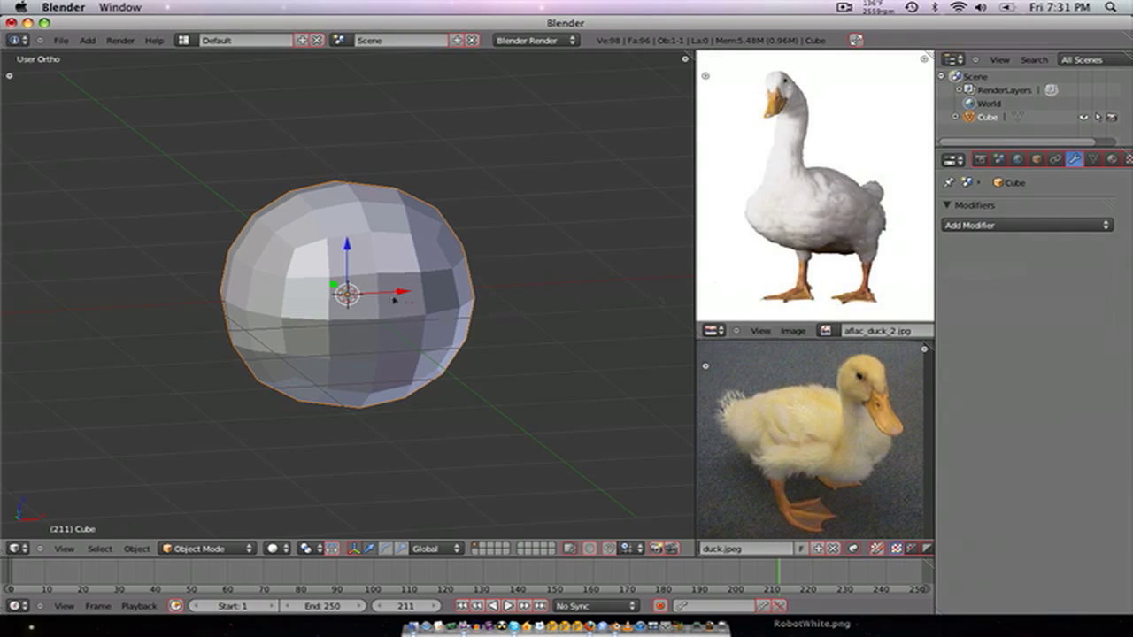
scroll(347, 292, up, 3)
key(a)
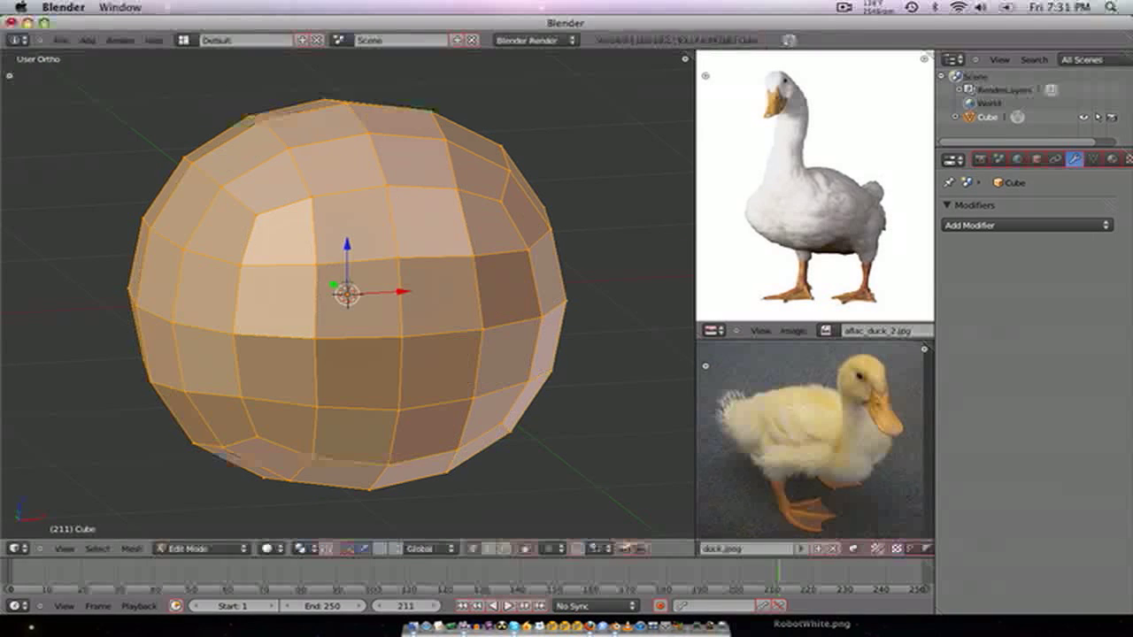
key(space)
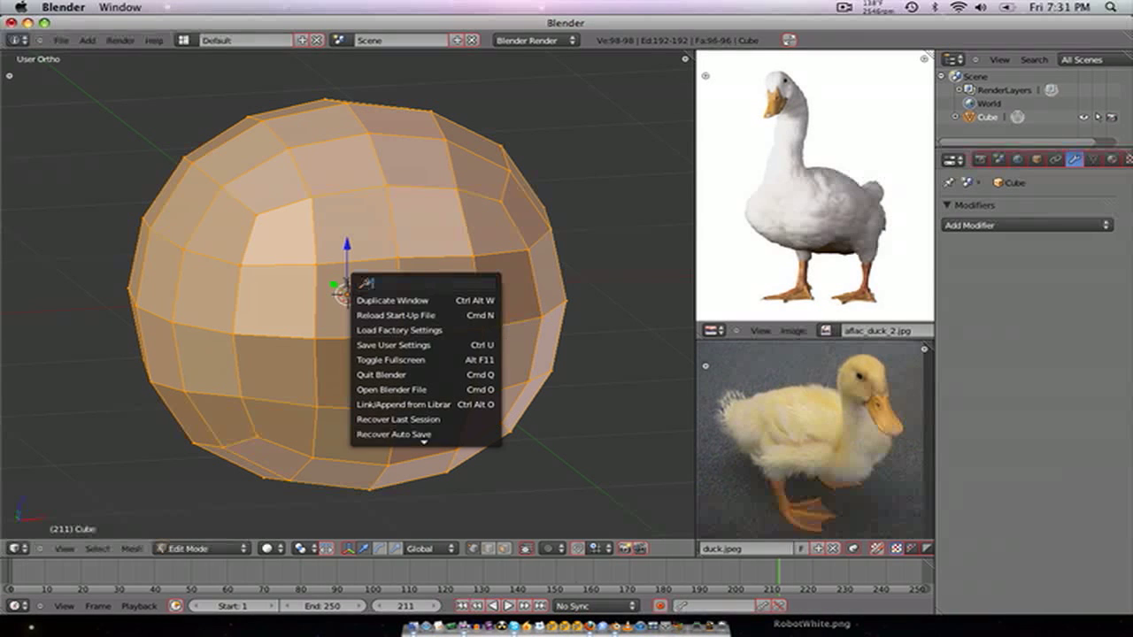
text(to sphere)
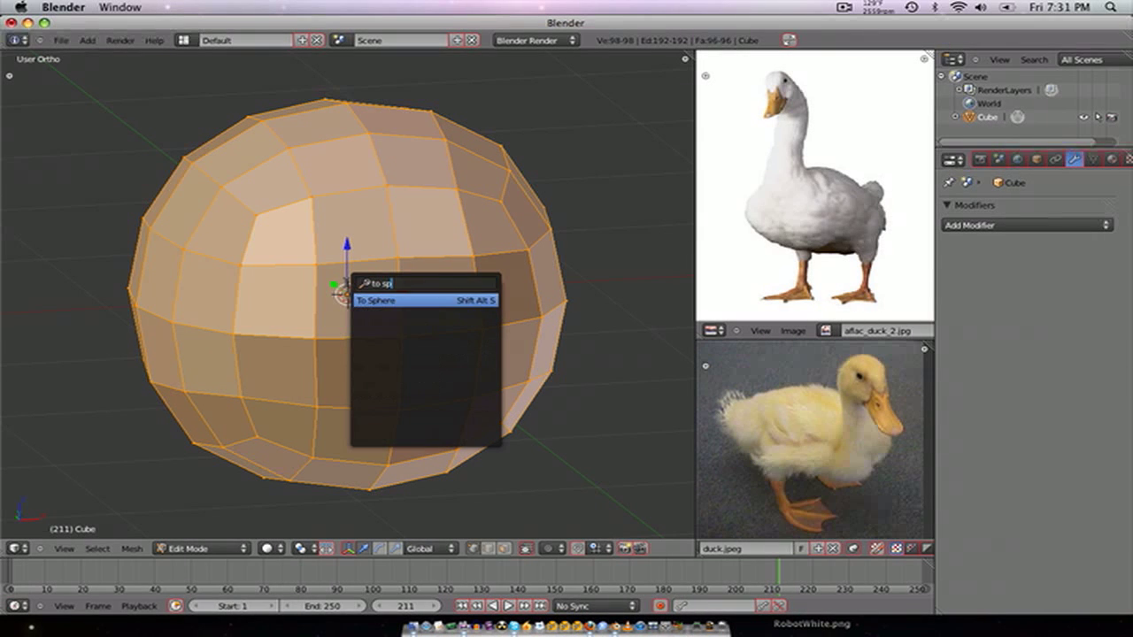
key(Return)
click(347, 292)
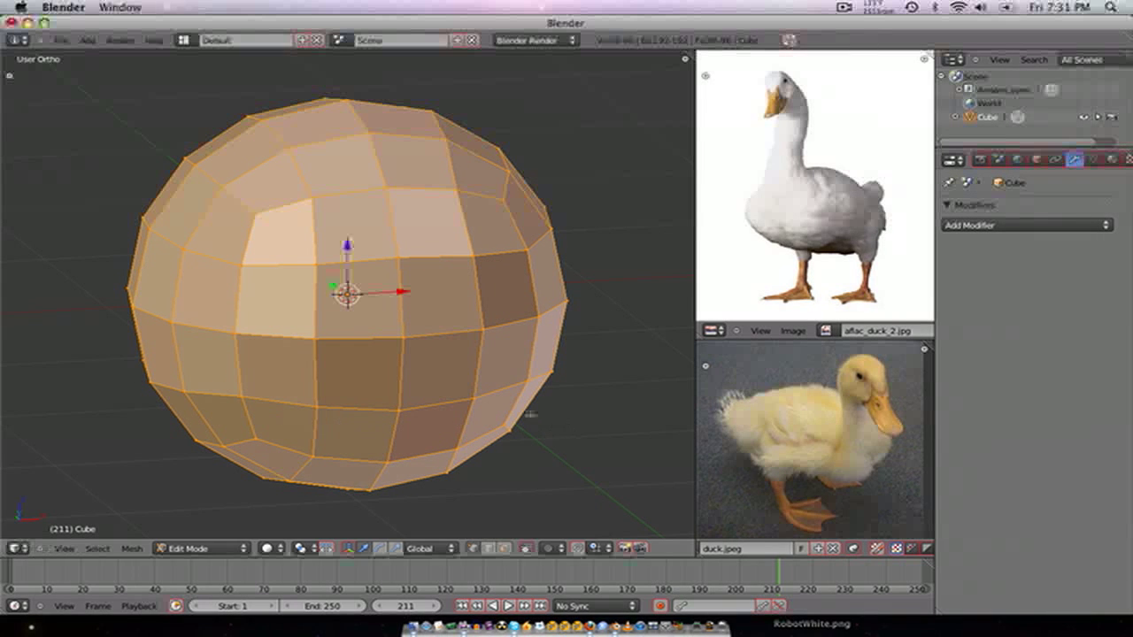
key(Tab)
- Show the tool shelf and try smooth shading on the sphere before setting it back to flat shading
key(t)
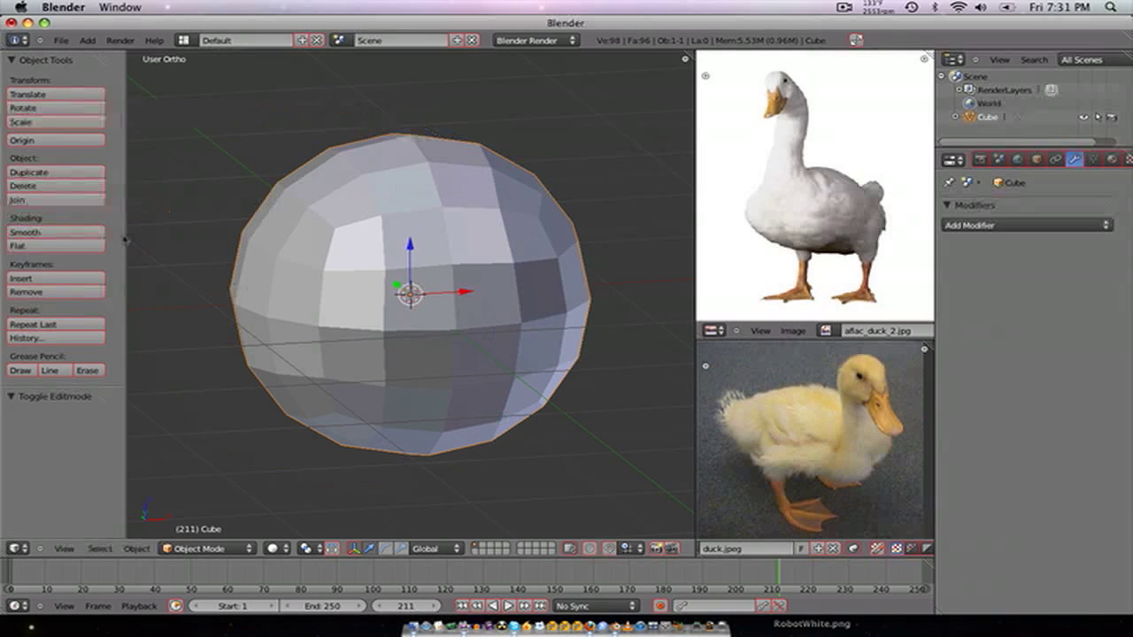
click(77, 234)
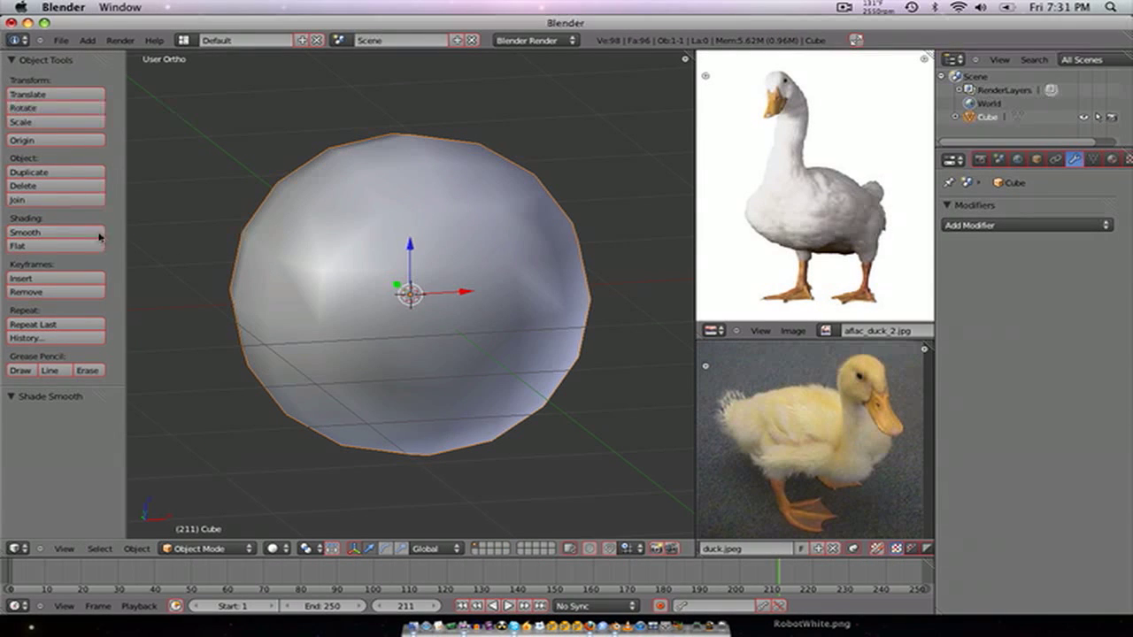
click(70, 244)
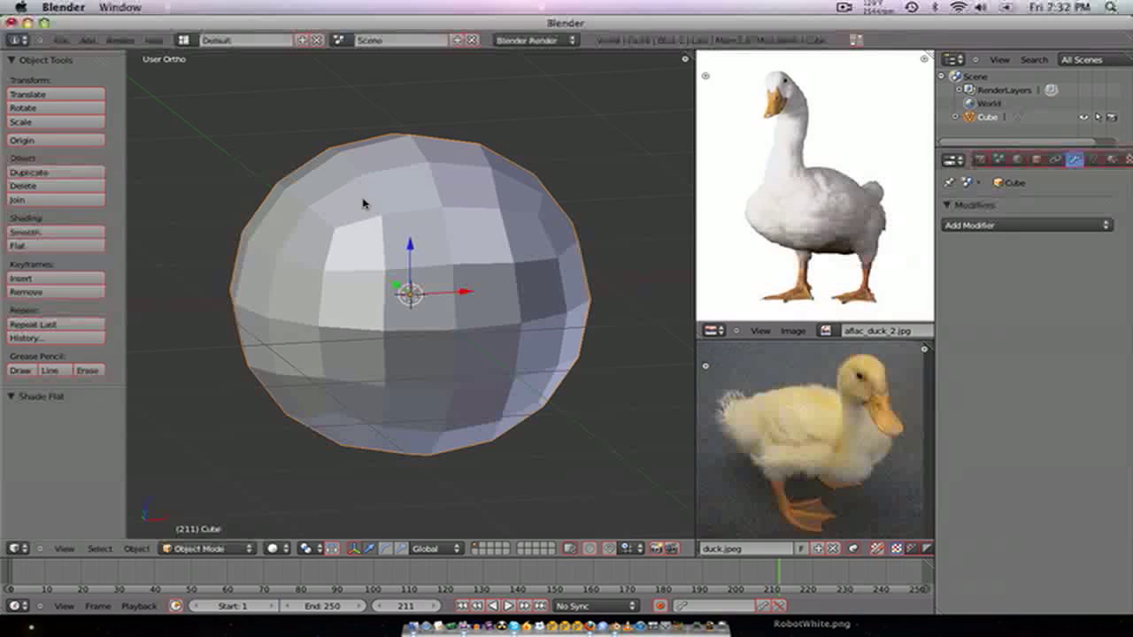
- Add a level 1 Subdivision Surface modifier to the sphere and set its shading to smooth
key(ctrl+1)
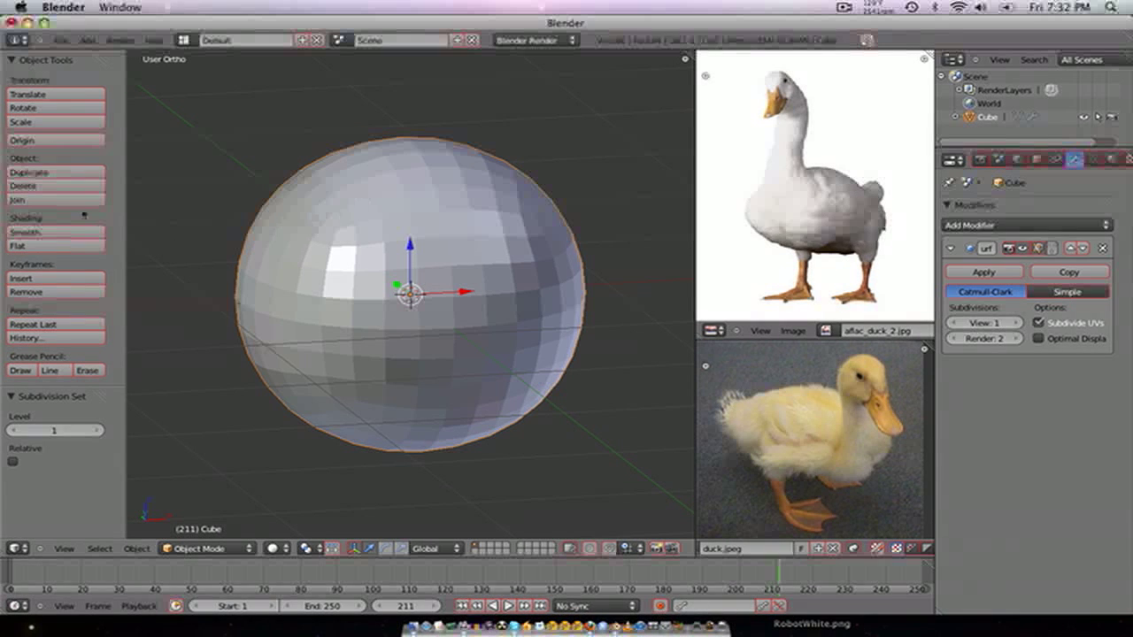
click(64, 233)
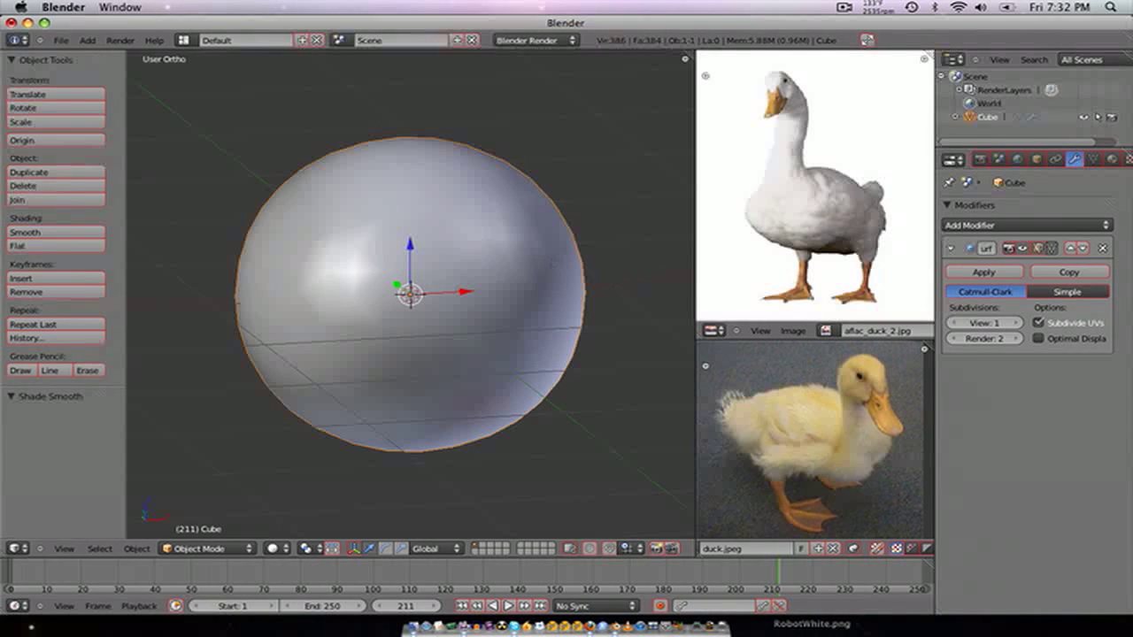
- Enable Optimal Display on the Subdivision Surface modifier and enter Edit Mode on the sphere in front view
click(1042, 340)
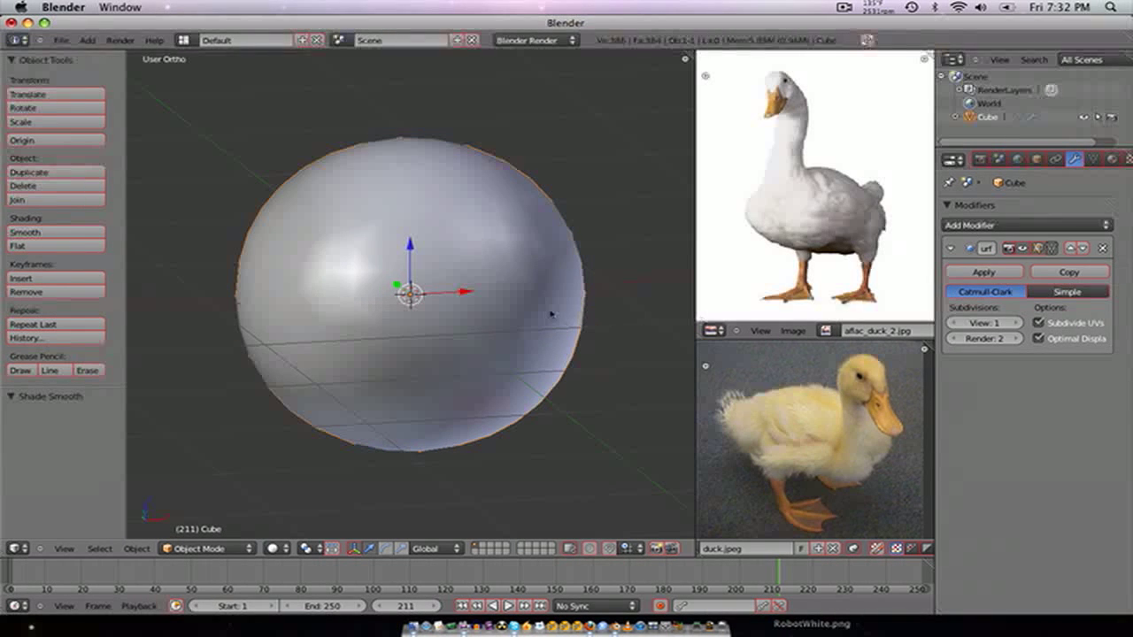
key(Tab)
key(KP_1)
scroll(551, 314, up, 1)
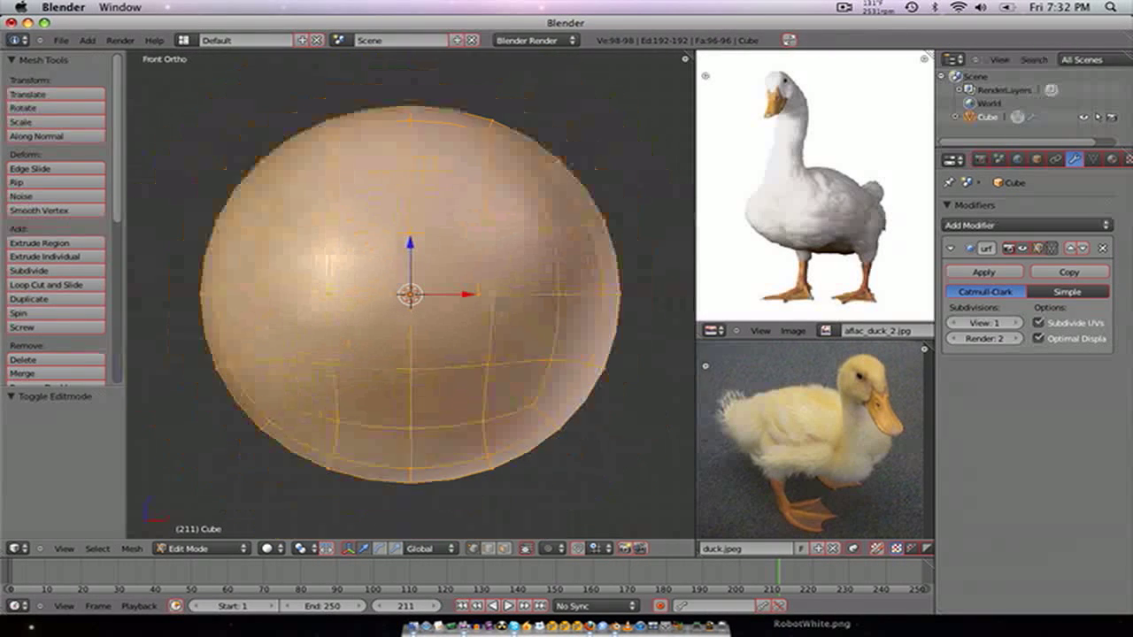
mouse_move(501, 304)
shift+middle_down()
mouse_move(501, 279)
mouse_move(494, 310)
shift+middle_up()
scroll(498, 307, down, 1)
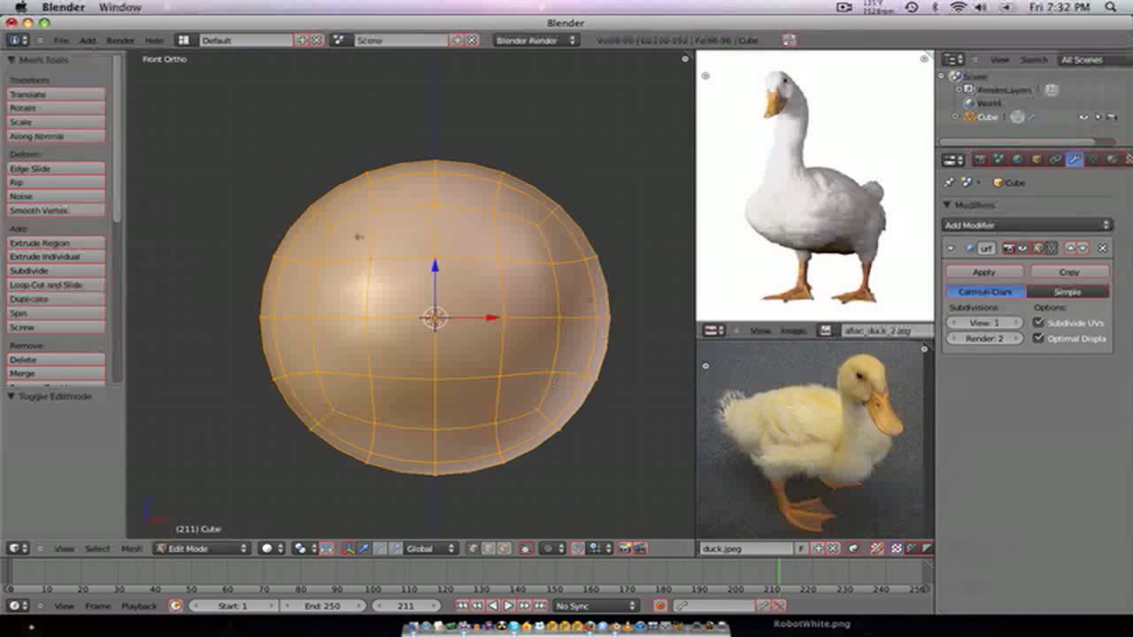
- In wireframe display, delete all vertices of the sphere on the negative X side of the centre line
key(z)
key(a)
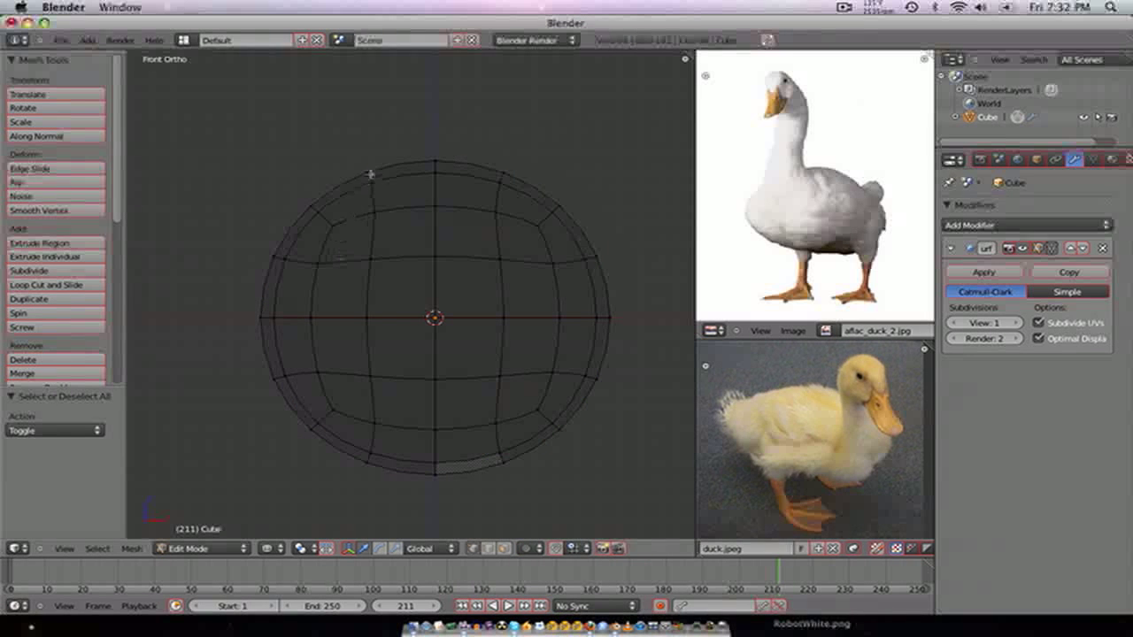
key(b)
drag(410, 116, 207, 481)
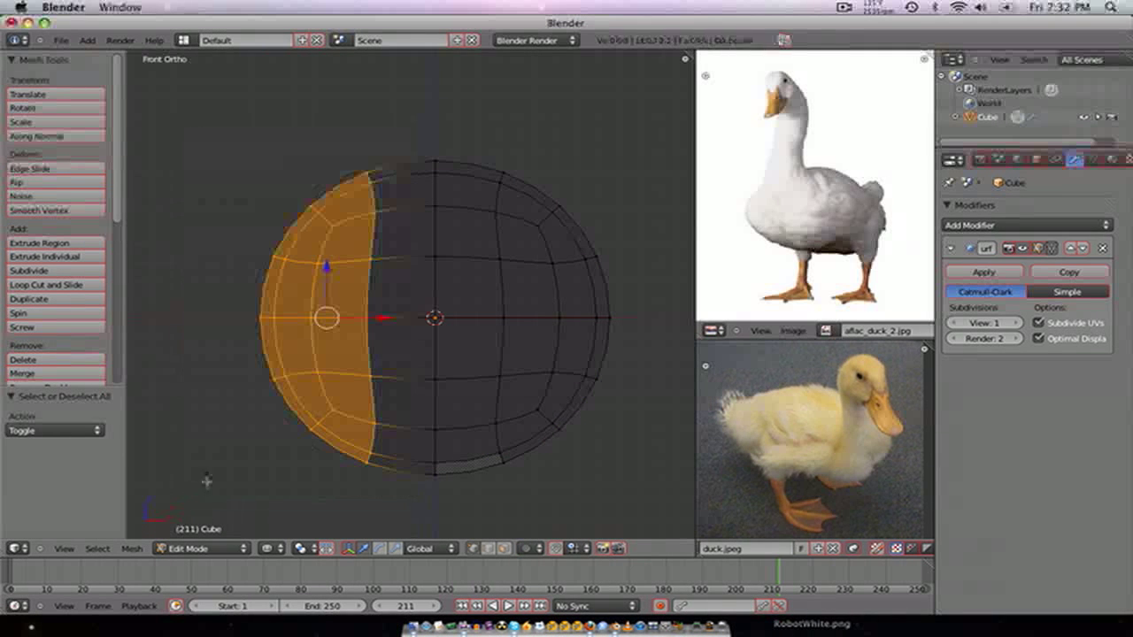
key(x)
click(190, 464)
- Add an X-axis Mirror modifier with Clipping above the Subdivision Surface modifier and return to solid display
click(992, 225)
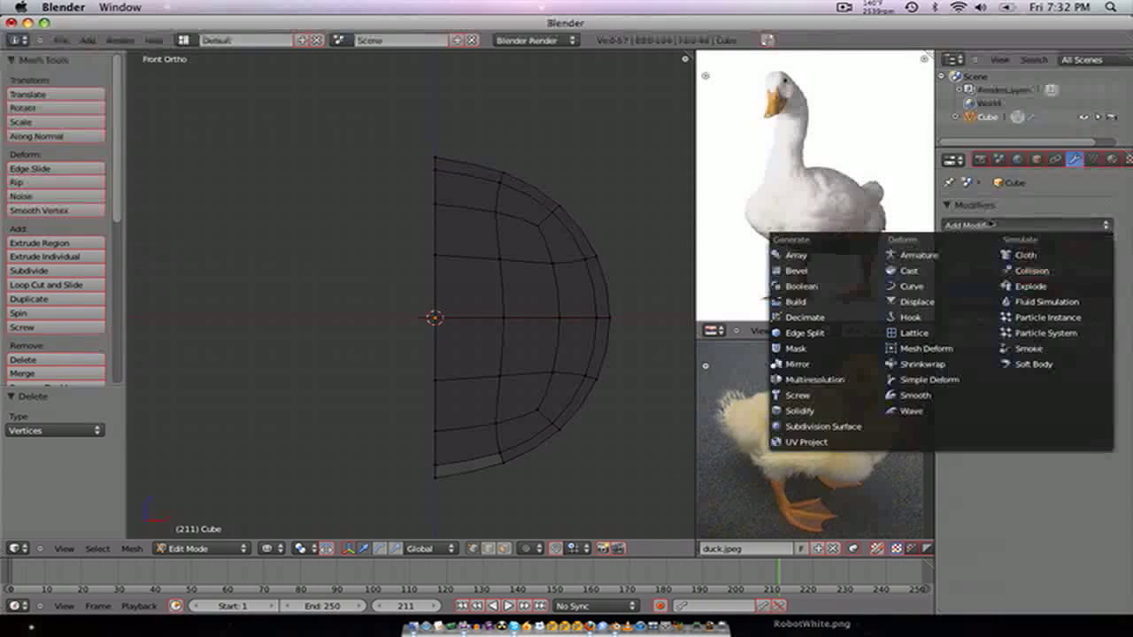
click(793, 364)
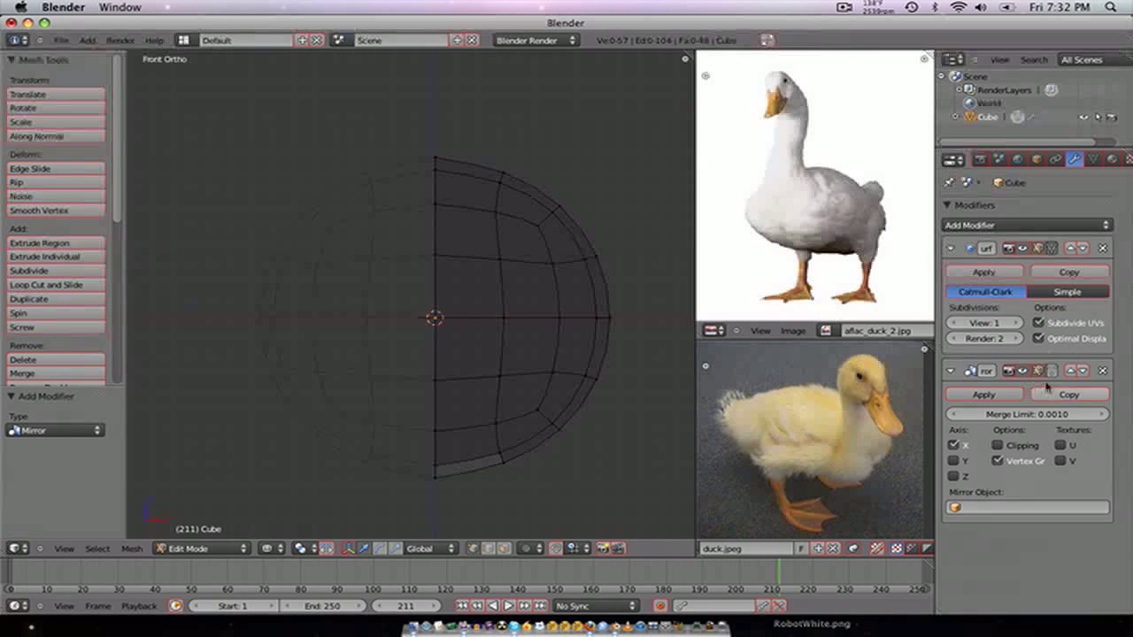
click(1070, 371)
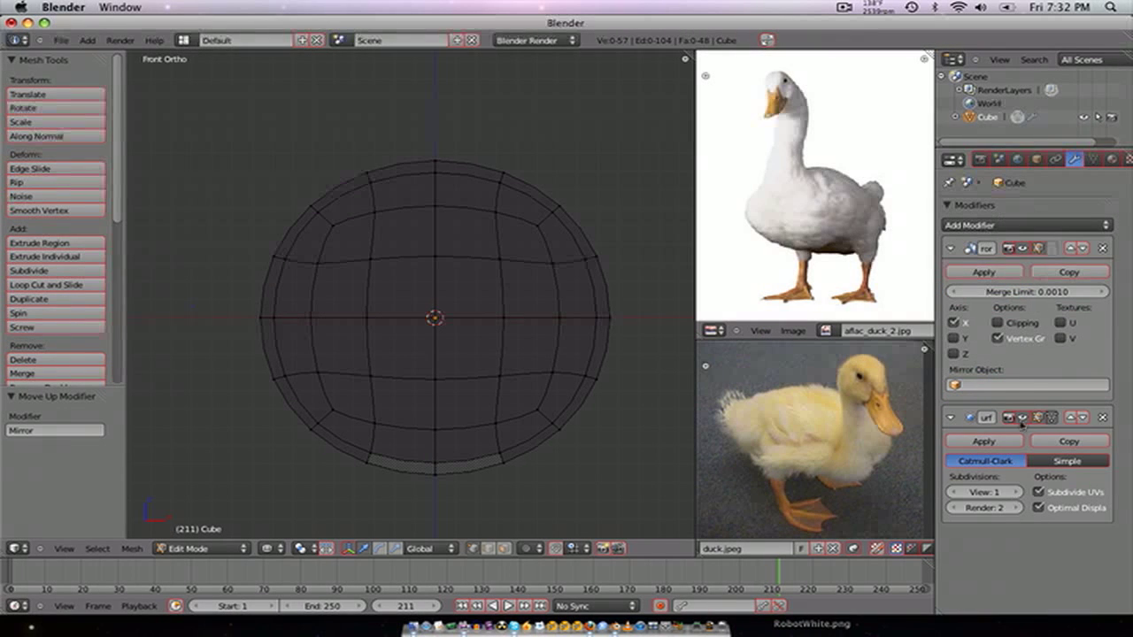
click(1022, 324)
key(z)
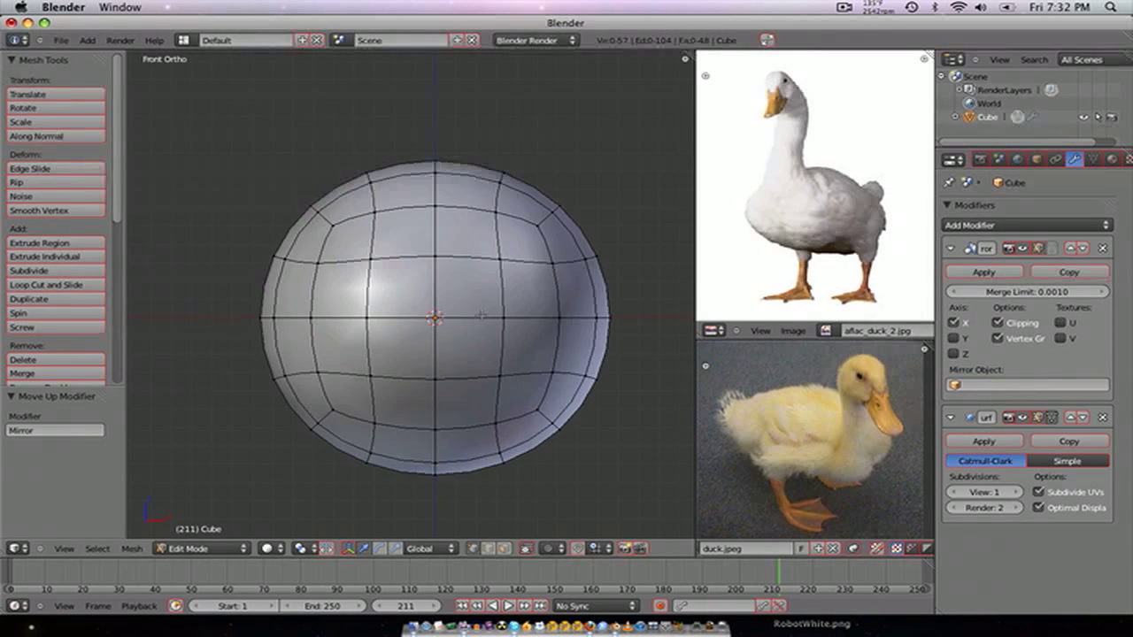
- Merge the three vertices around the lower front corner of the sphere's real half at their center
scroll(487, 324, up, 2)
scroll(488, 330, down, 1)
shift+middle_drag(487, 330, 477, 279)
right_click(504, 396)
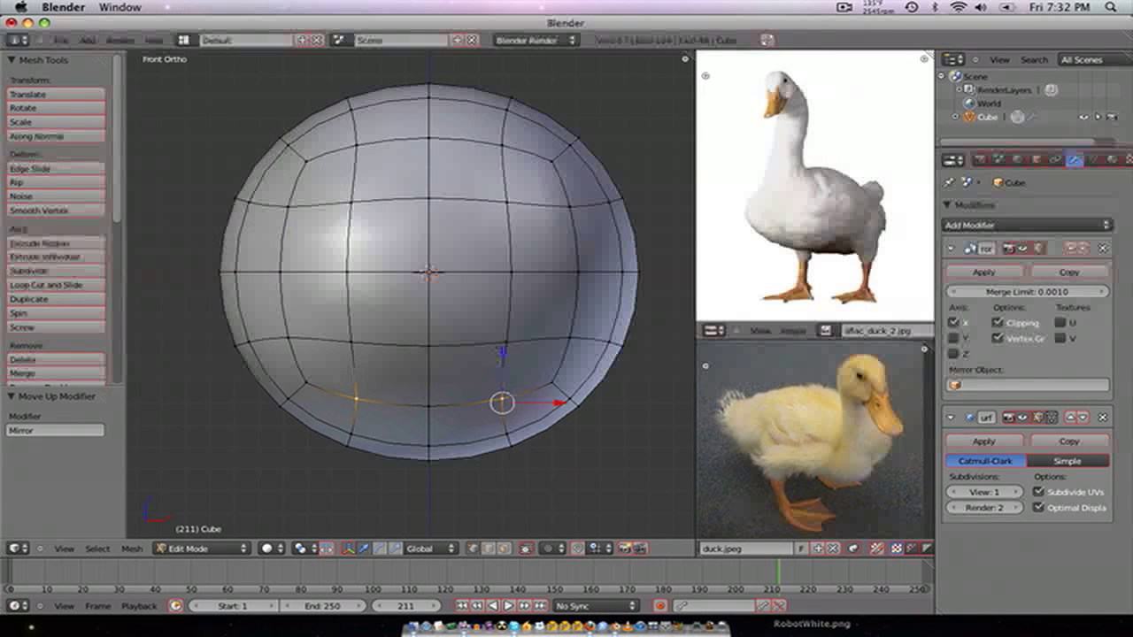
shift+right_click(551, 336)
shift+right_click(553, 382)
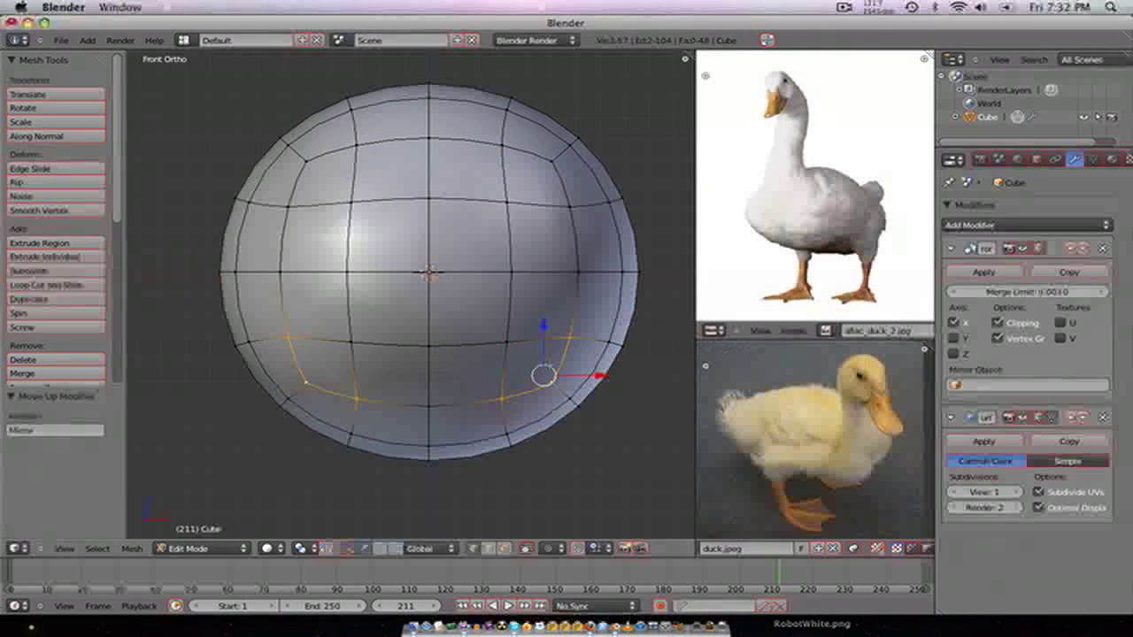
key(alt+m)
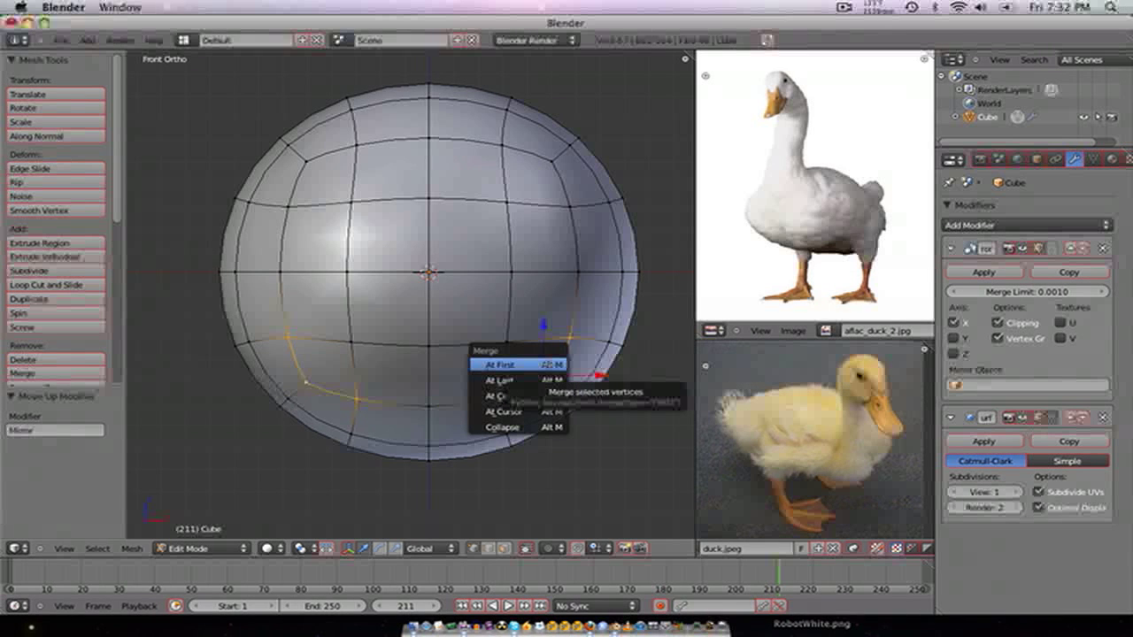
click(500, 365)
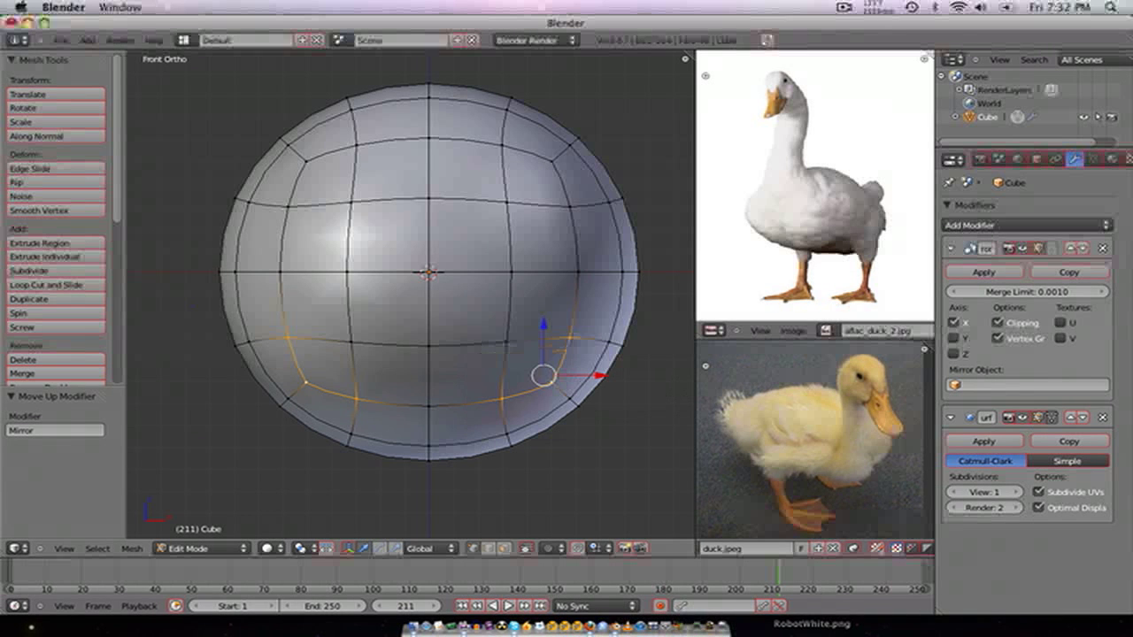
alt+shift+right_click(500, 396)
shift+right_click(544, 386)
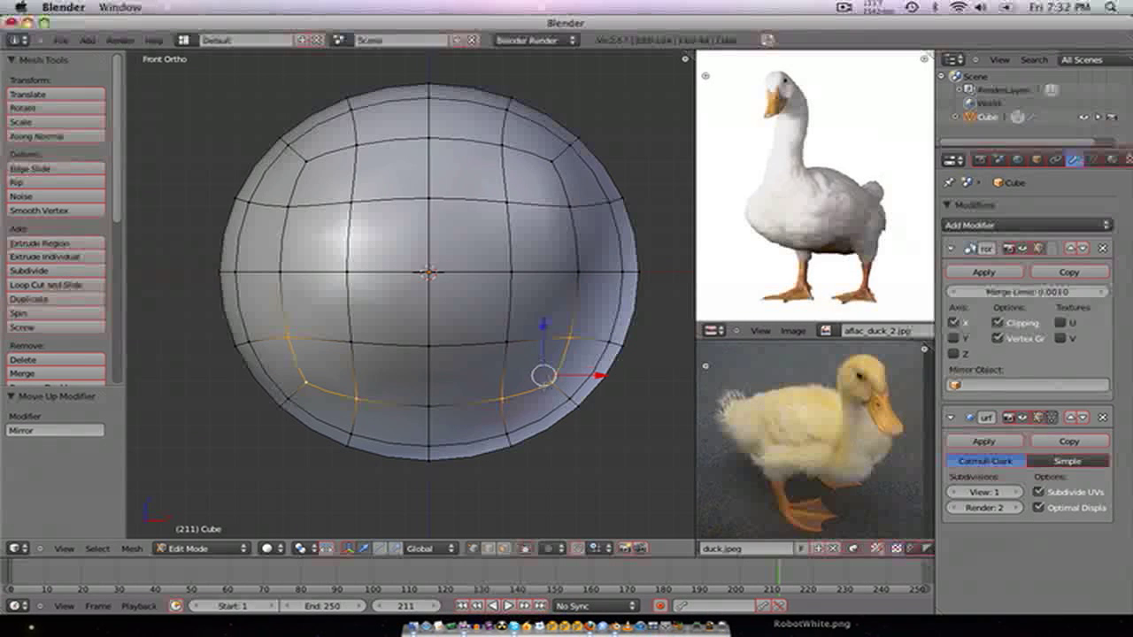
key(alt+m)
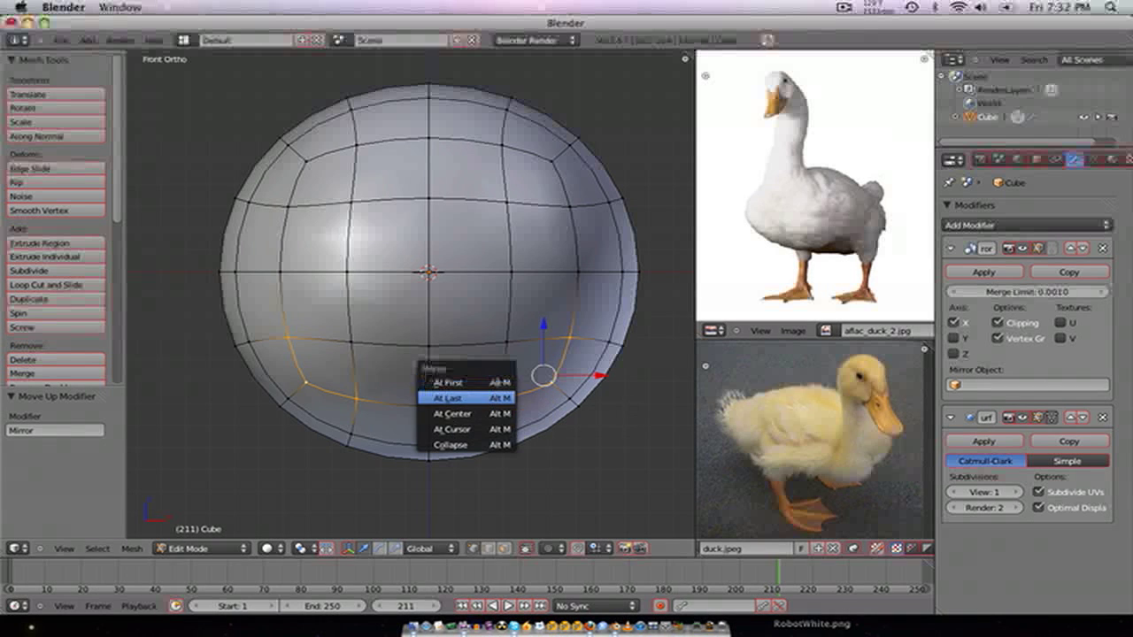
click(478, 415)
scroll(523, 390, up, 1)
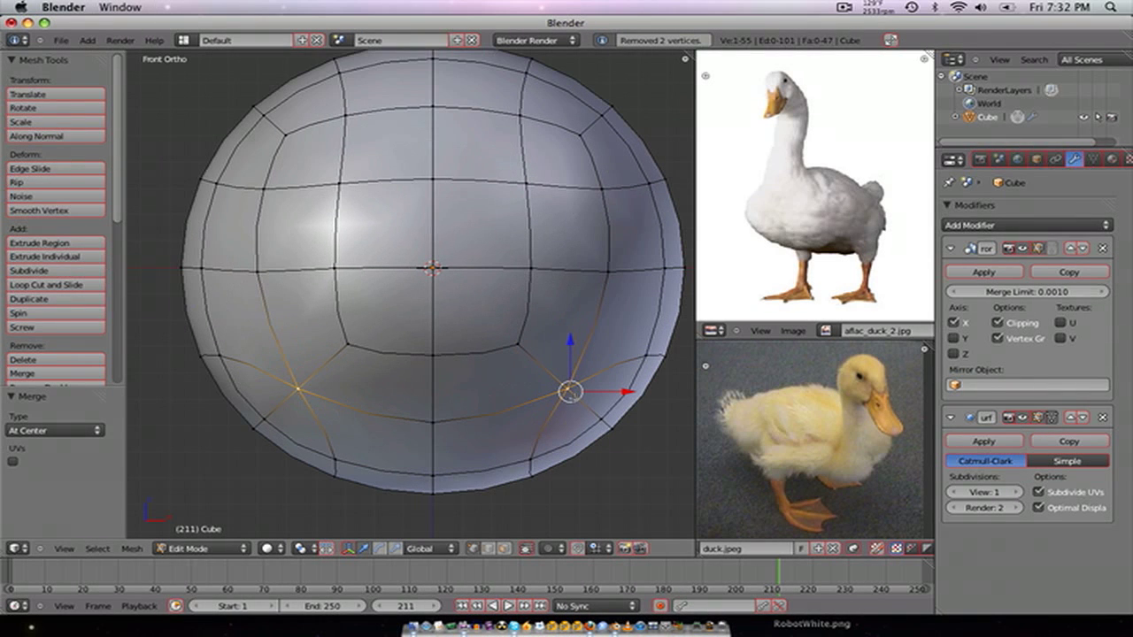
- Select the two faces just below and outside the merged corner vertex and join them into one face
key(ctrl+Tab)
click(561, 417)
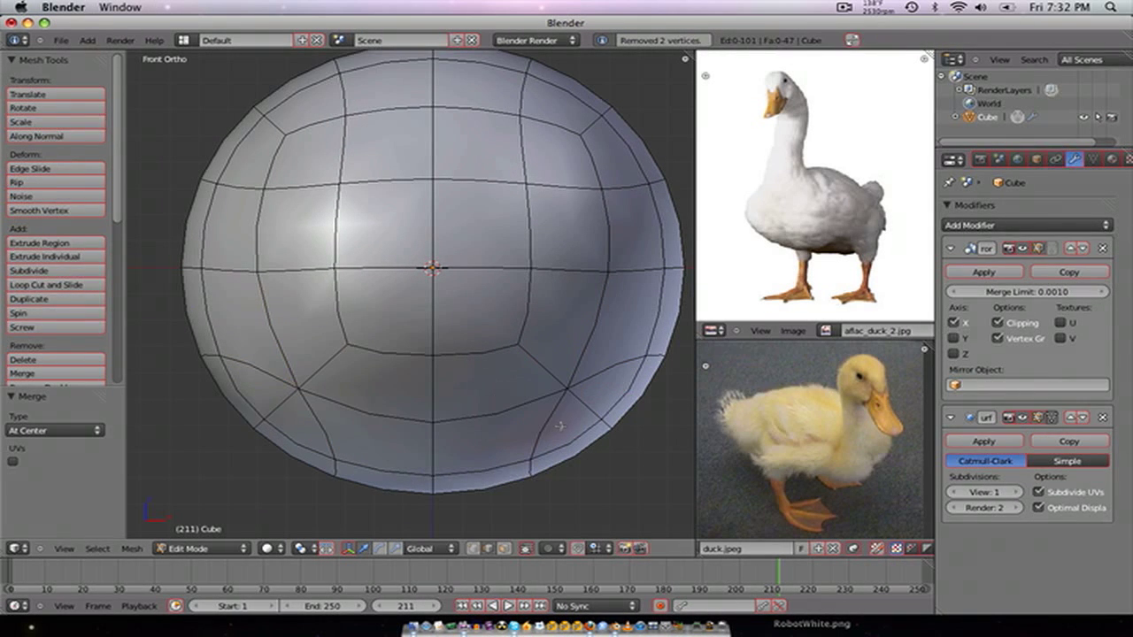
key(ctrl+Tab)
click(562, 440)
right_click(568, 427)
shift+right_click(605, 399)
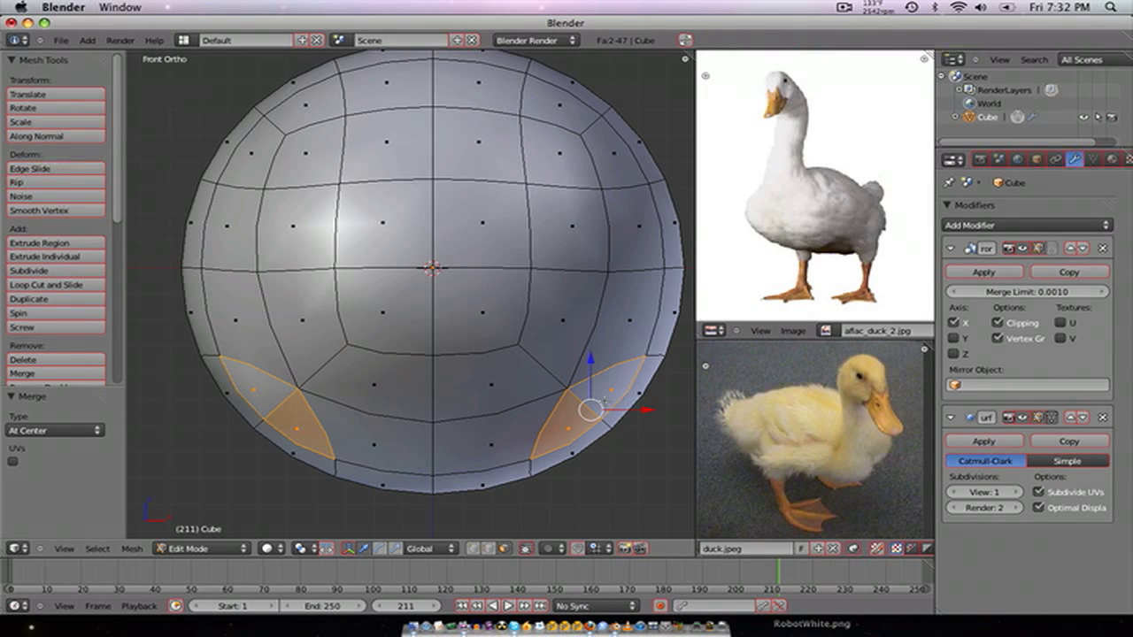
key(f)
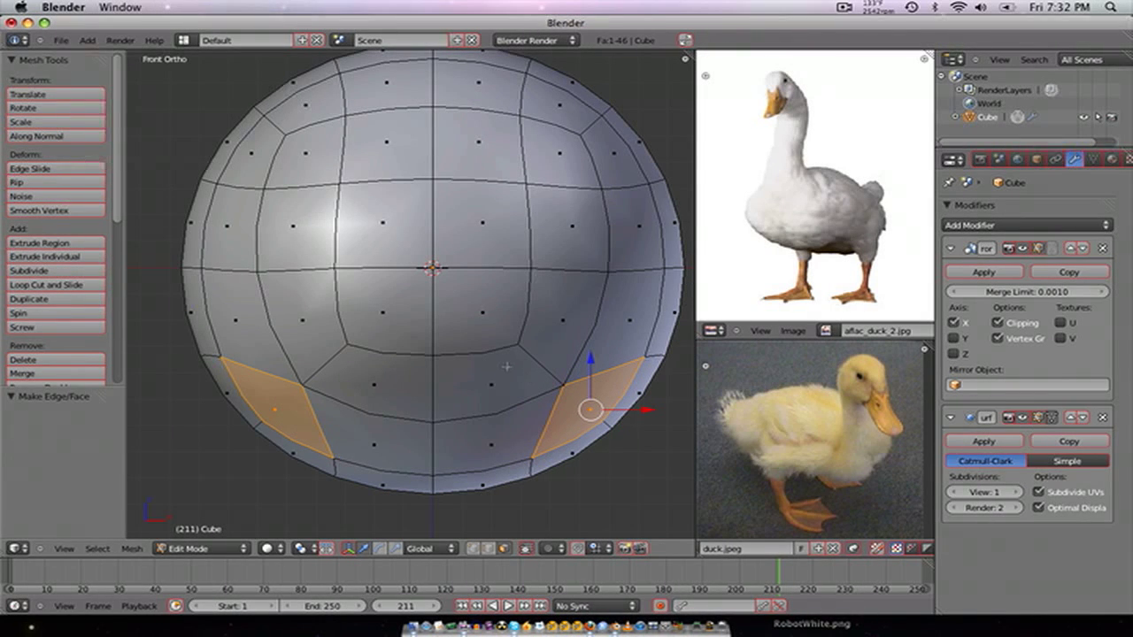
- Raise the vertex at the centre of the sphere's front by 0.406 along Z and lower it back by 0.078
shift+middle_drag(507, 366, 539, 398)
key(ctrl+Tab)
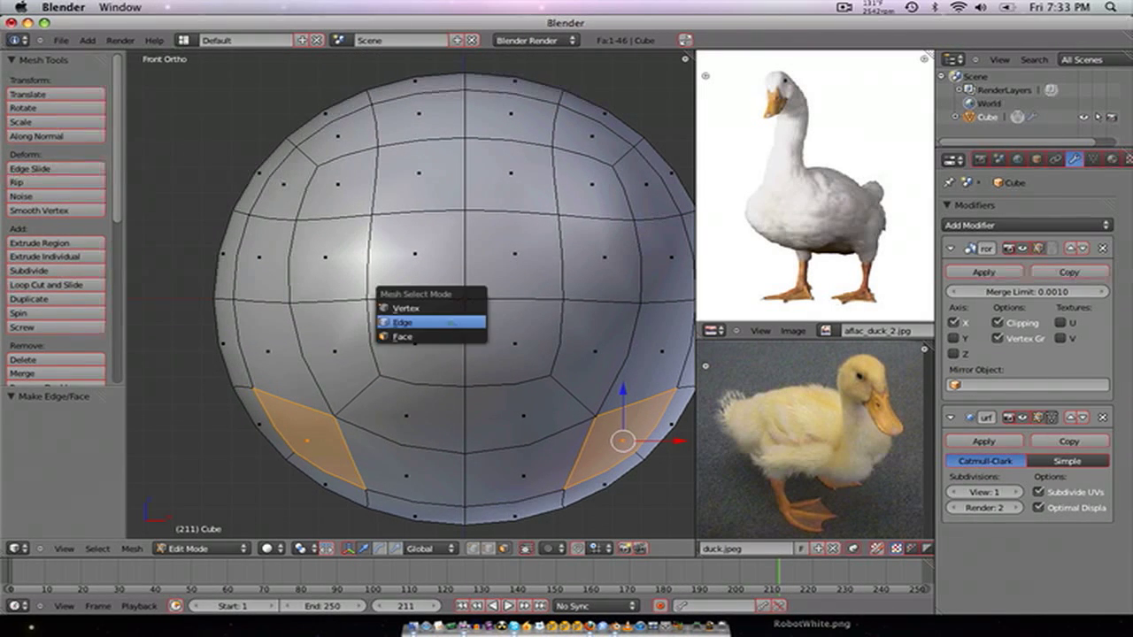
click(448, 305)
right_click(464, 300)
key(g)
key(z)
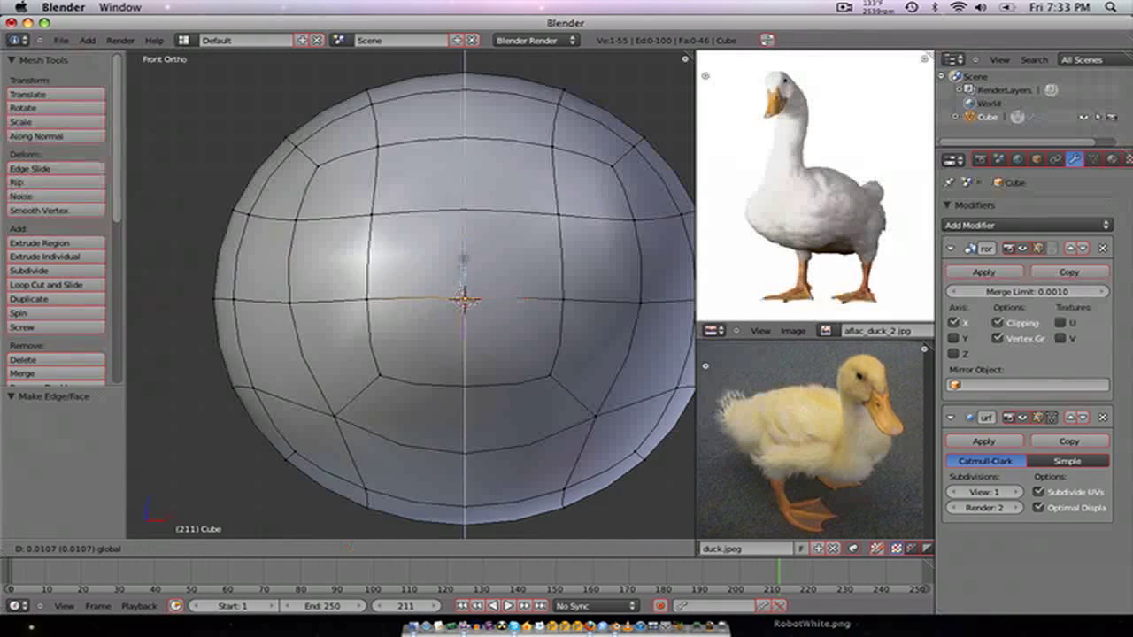
click(464, 191)
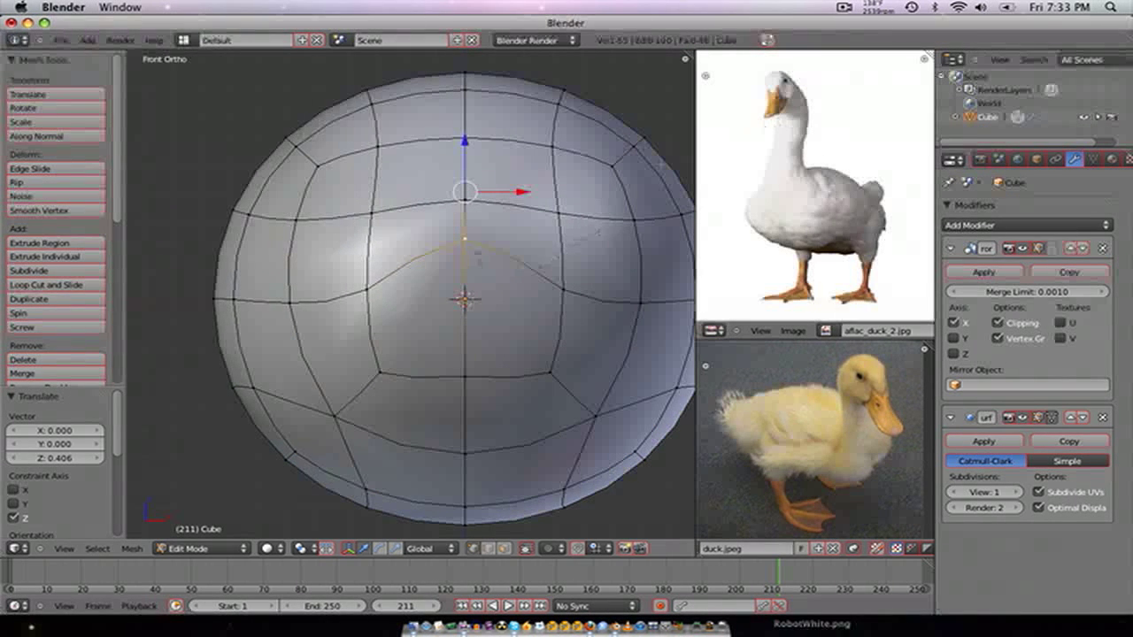
drag(465, 151, 473, 173)
- Lower the two outer middle-row vertices, the first by 0.107 in Z and the one nearer the silhouette by -0.124 X and -0.267 Z
right_click(641, 301)
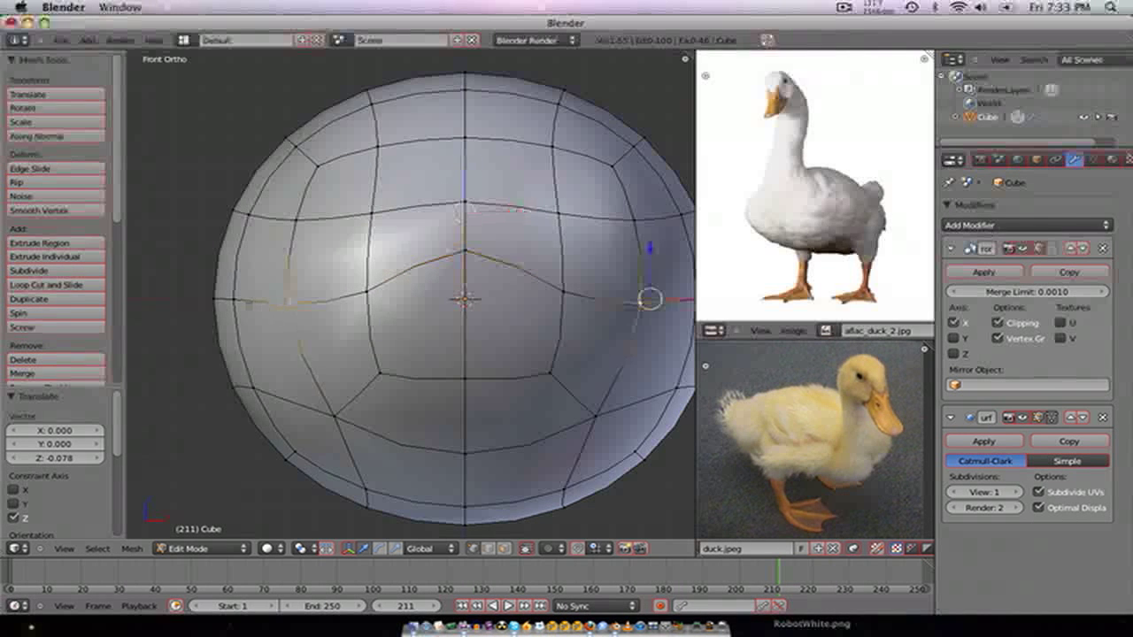
key(g)
click(653, 327)
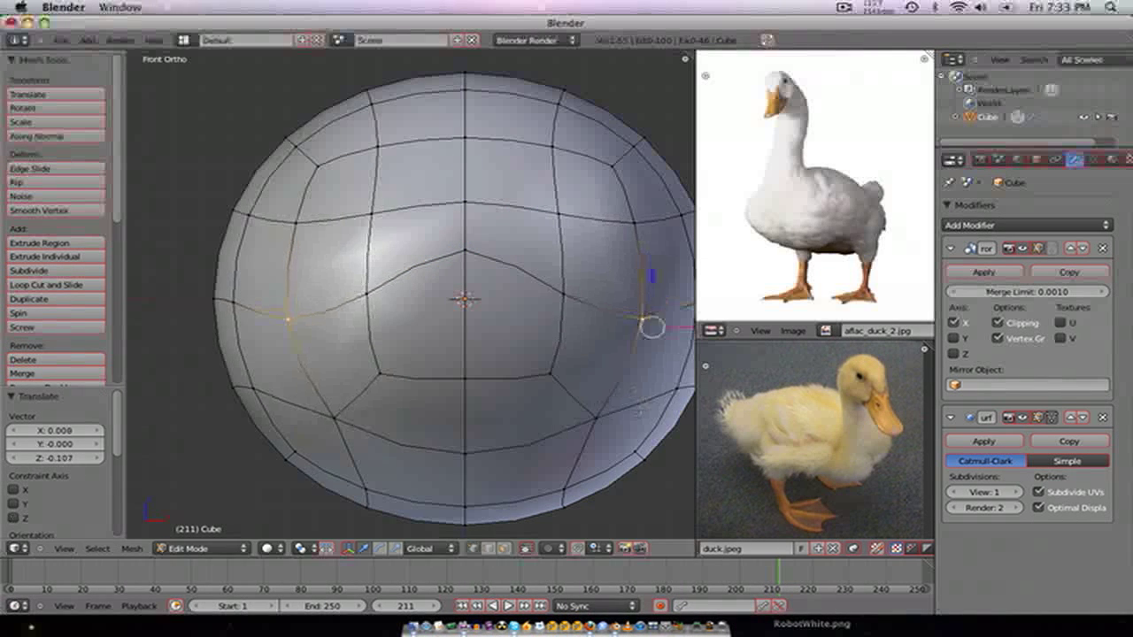
scroll(652, 326, down, 2)
right_click(611, 299)
key(g)
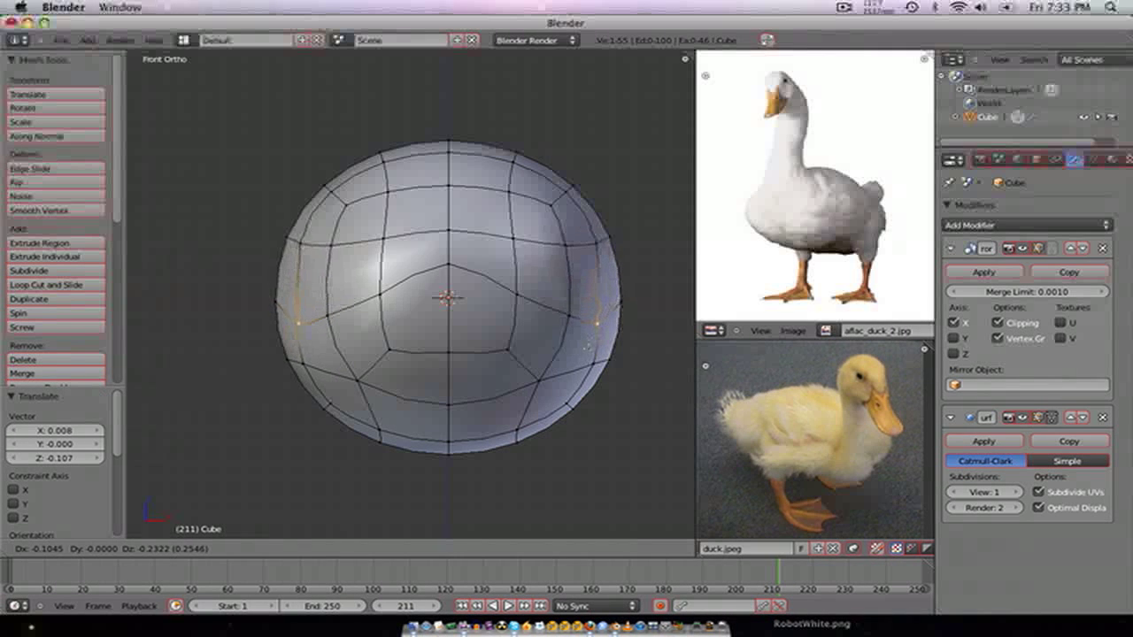
click(577, 316)
- Try merging the two lowered side vertices and the one below them at their center, and undo the merge
shift+right_click(593, 363)
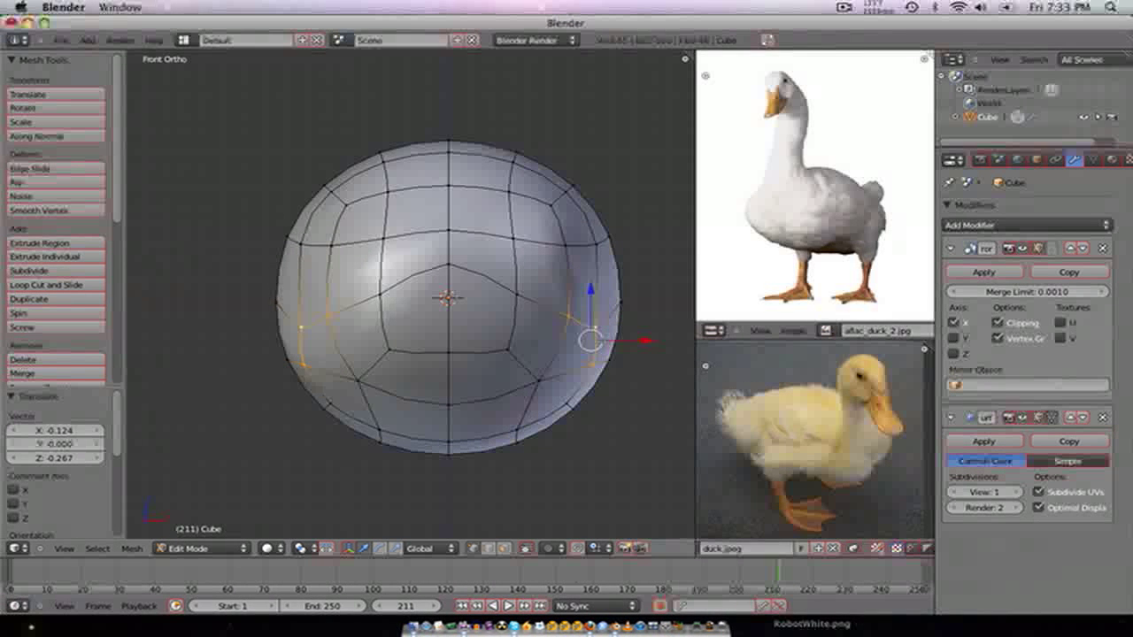
right_click(568, 317)
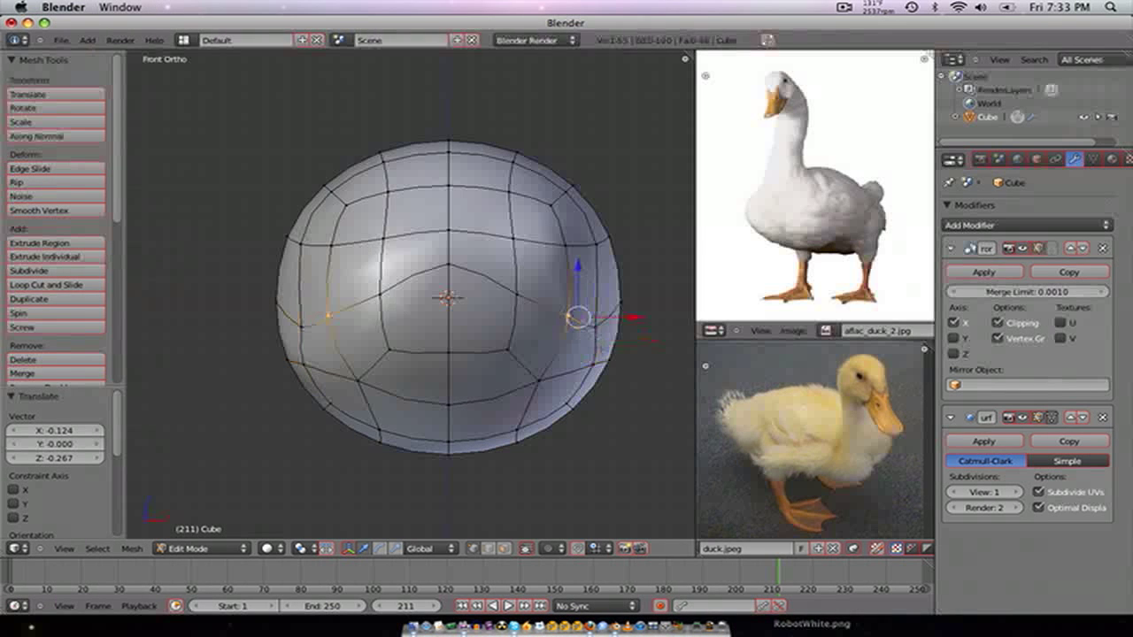
shift+right_click(591, 363)
right_click(592, 361)
shift+right_click(567, 317)
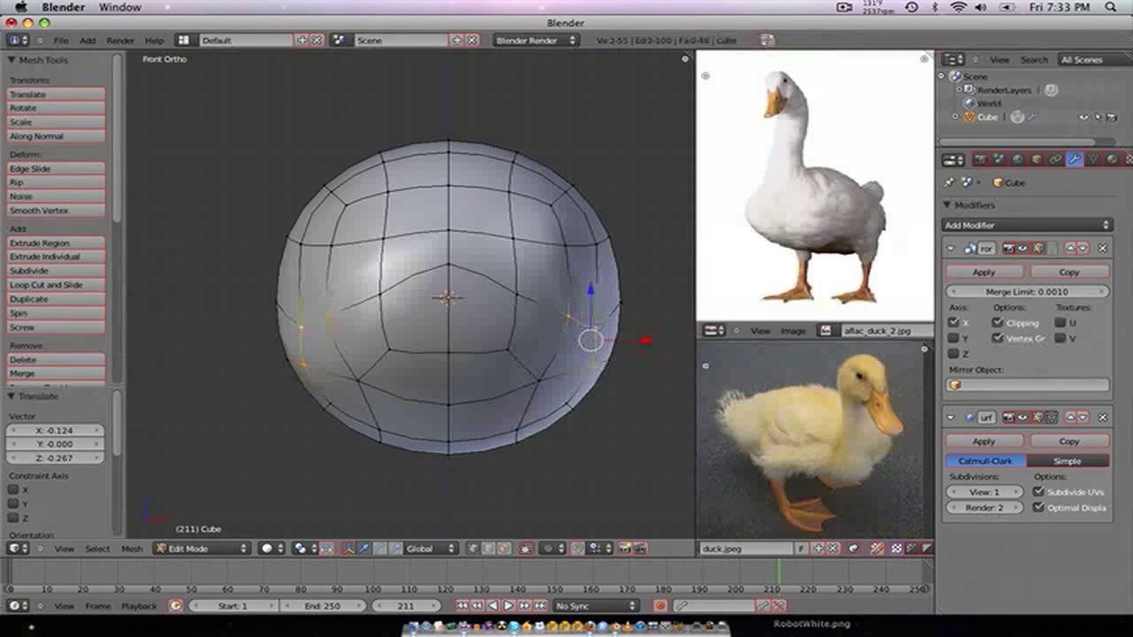
key(alt+m)
key(Return)
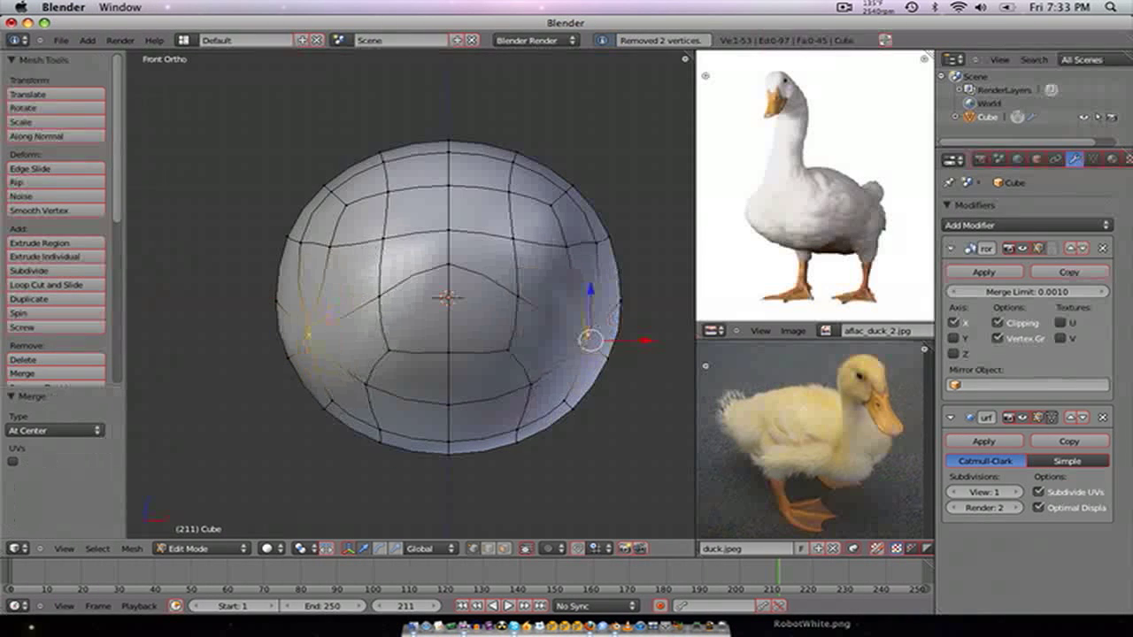
middle_drag(579, 343, 542, 344)
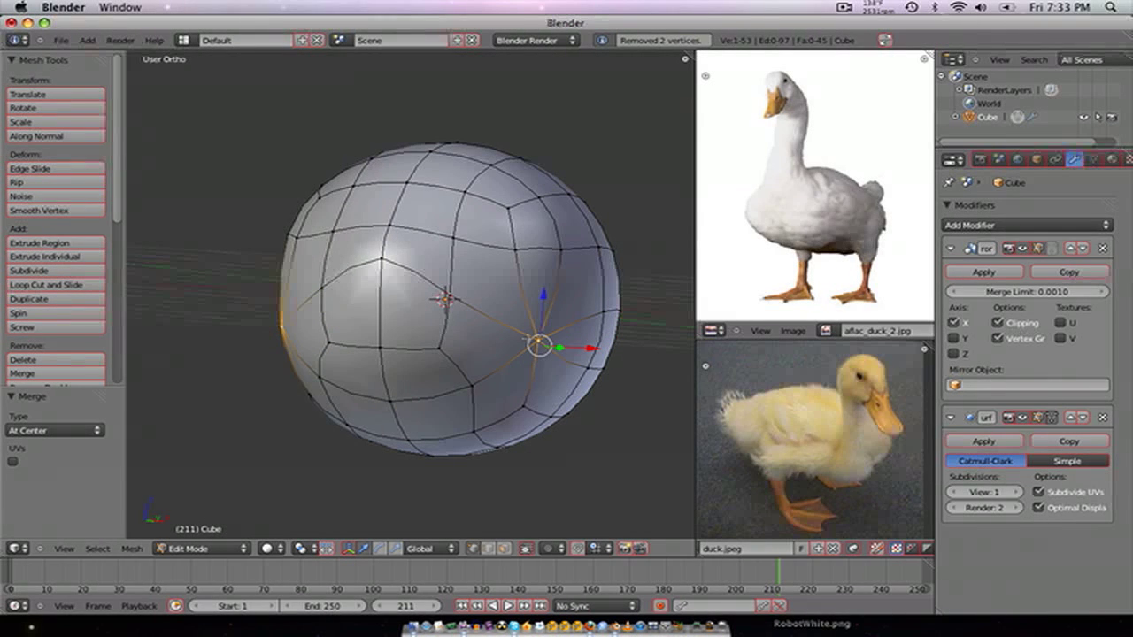
key(ctrl+z)
middle_drag(502, 335, 516, 340)
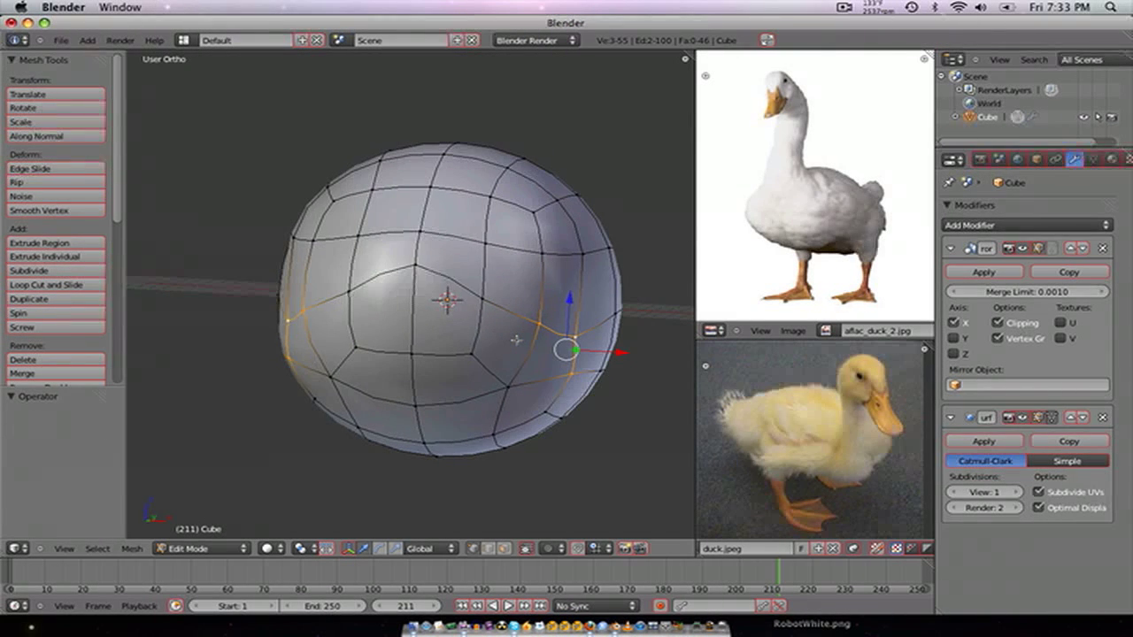
key(KP_1)
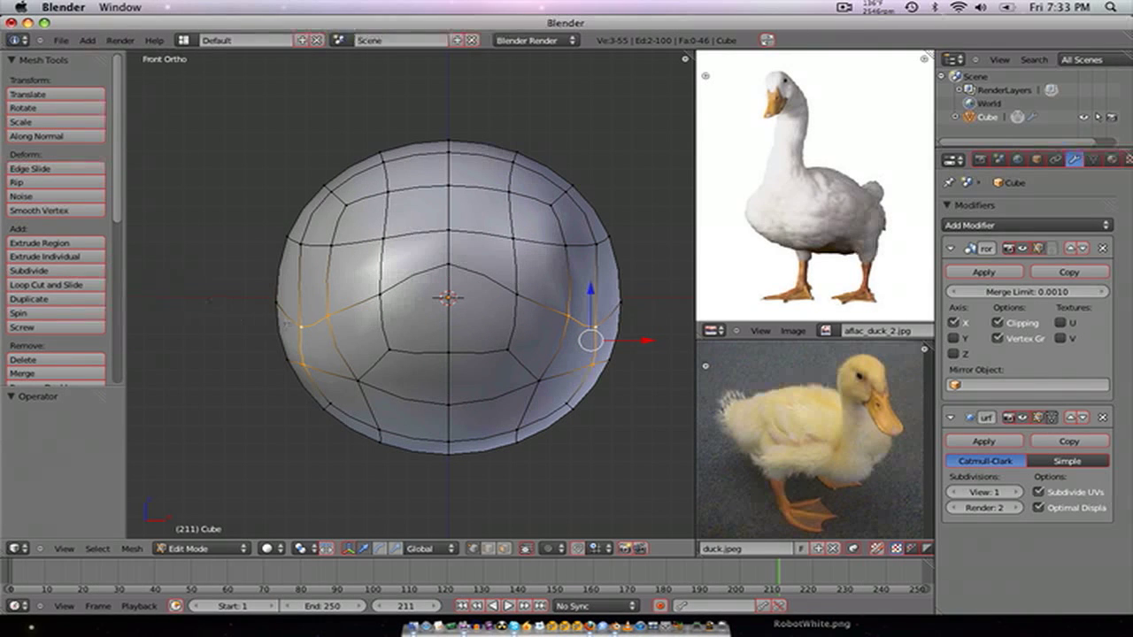
- Raise the corner and centre vertices of the row below the front centre by 0.182 along Z
right_click(393, 347)
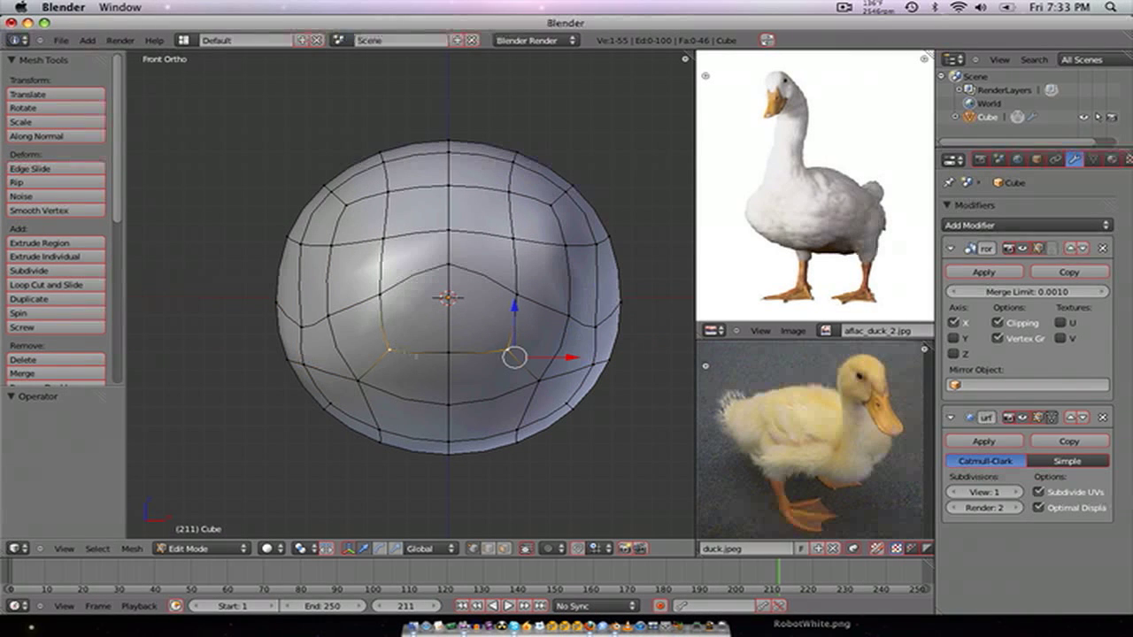
shift+right_click(441, 353)
drag(480, 311, 476, 279)
- Move the merged lower corner vertex inward and up by -0.116 in X and 0.193 in Z
right_click(373, 378)
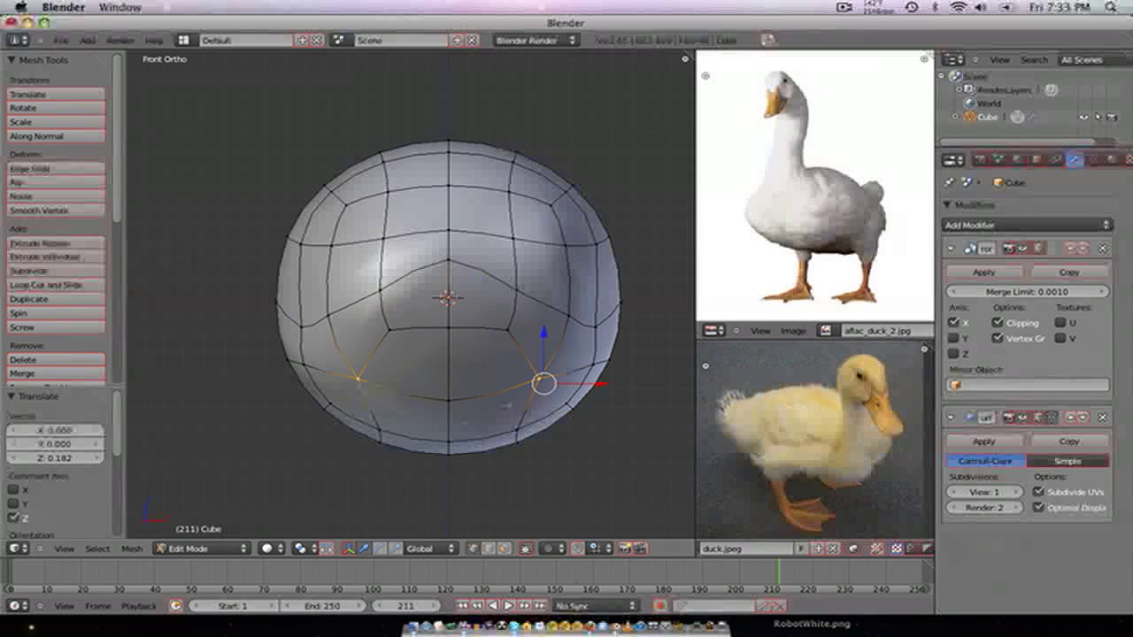
key(g)
click(489, 373)
- Raise the two centre-line vertices below the flat front edge, the upper one by 0.193 along Z and the lower one slightly
right_click(455, 392)
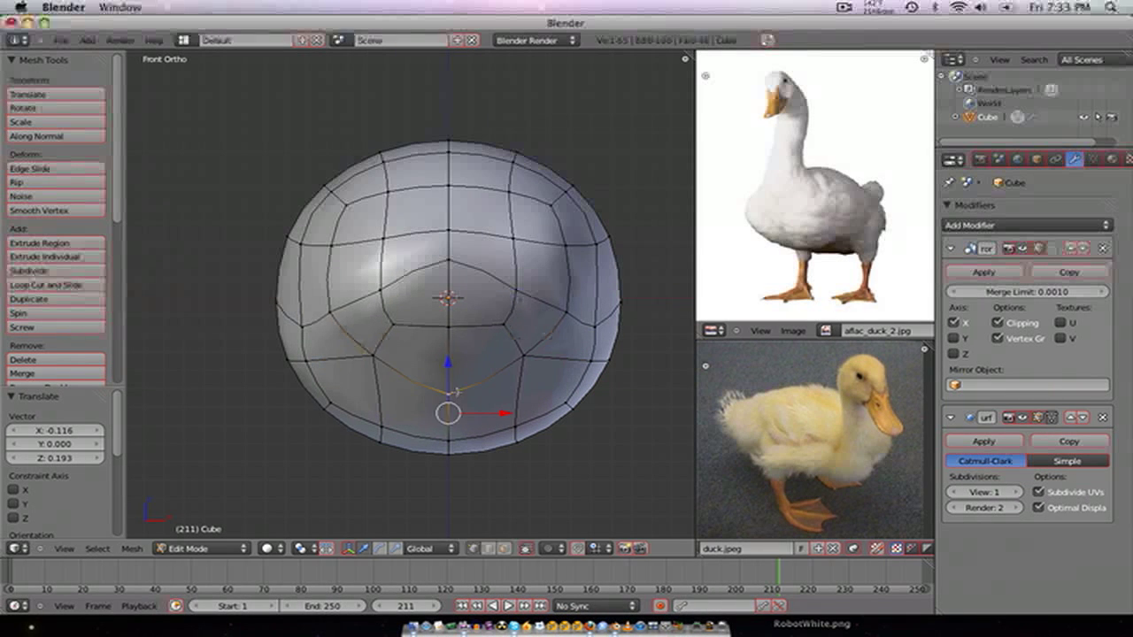
key(g)
click(450, 357)
right_click(449, 441)
key(g)
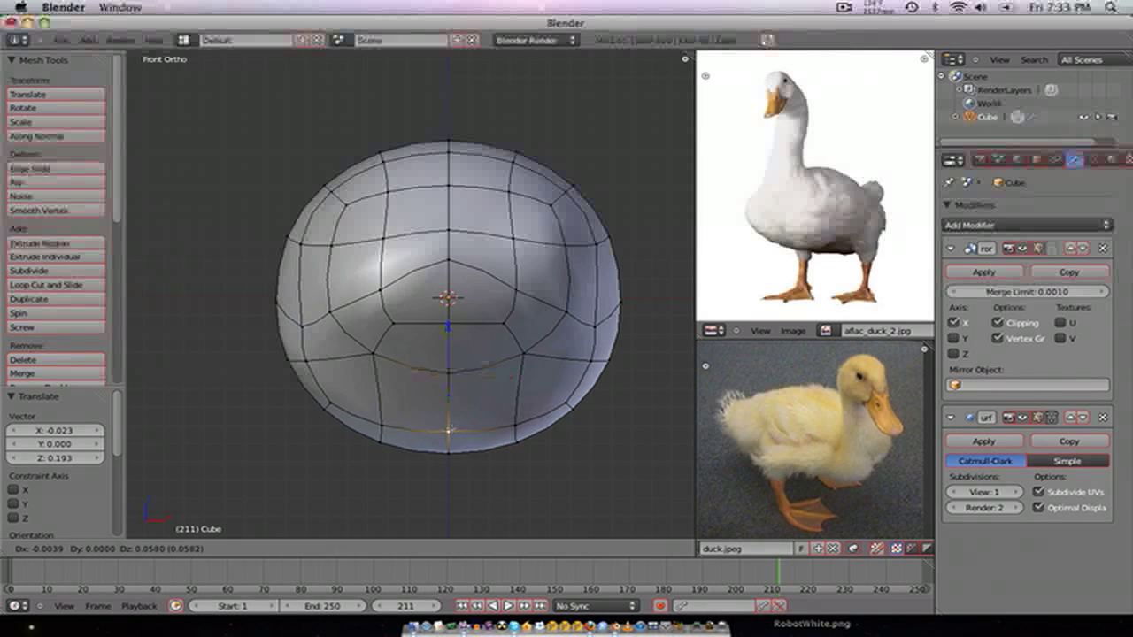
click(450, 421)
- Move the two lower side vertices inward and up, the inner by -0.046 X and 0.039 Z, the outer by -0.074 X and 0.050 Z
right_click(521, 427)
key(g)
click(518, 417)
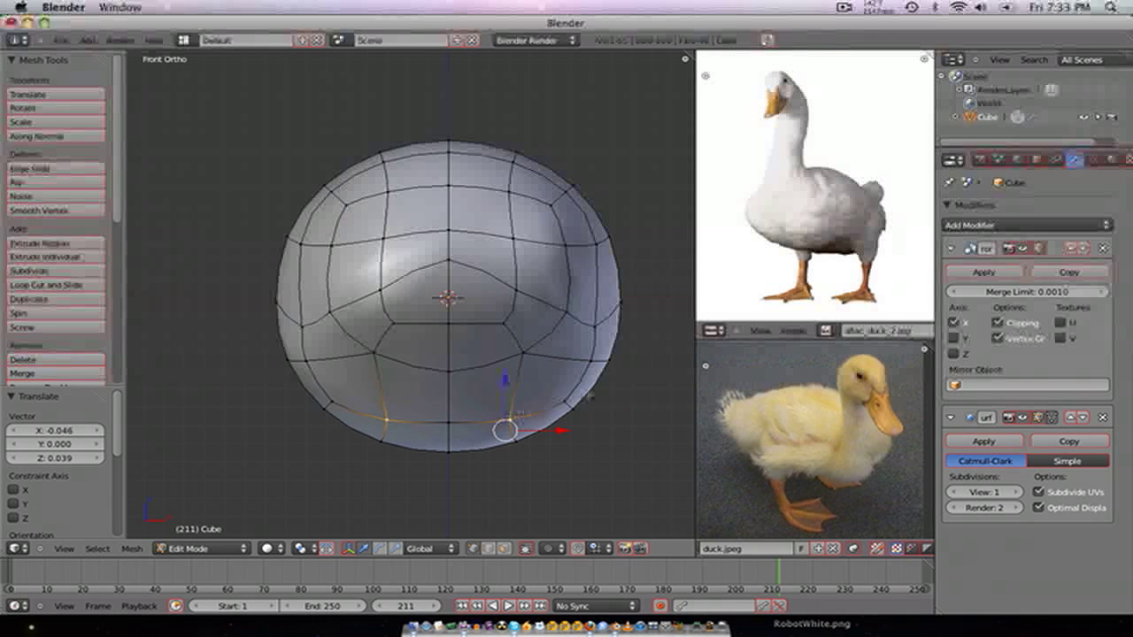
right_click(586, 397)
key(g)
click(565, 383)
- Pull the lower silhouette-side vertex inward and shift the one above it by -0.081 in X and 0.015 in Z
right_click(577, 357)
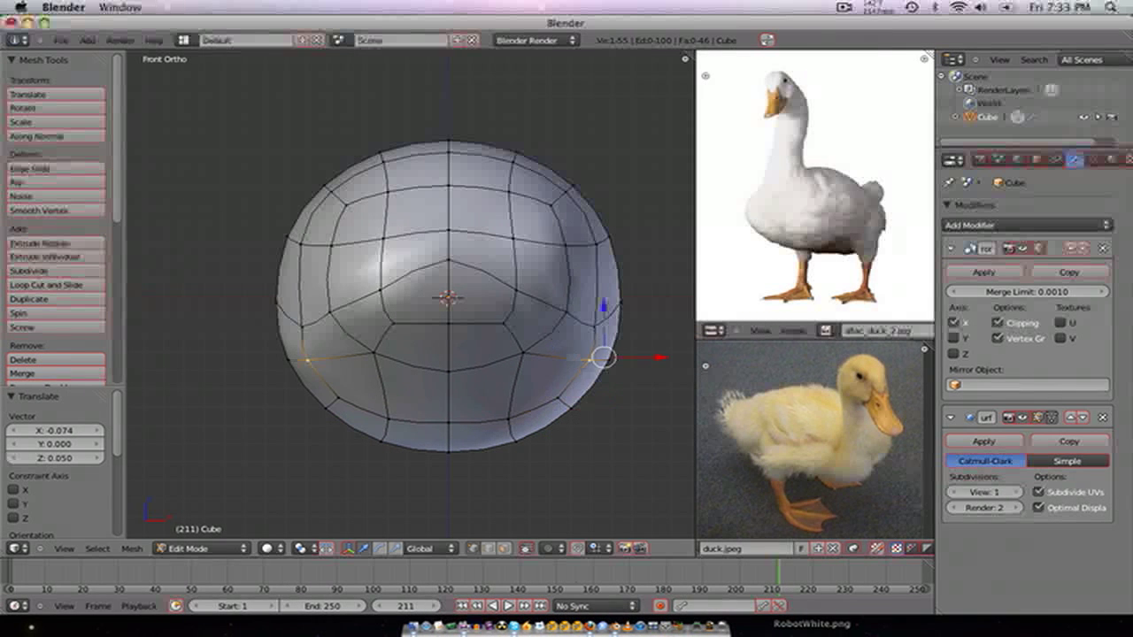
key(g)
click(554, 357)
key(g)
click(576, 342)
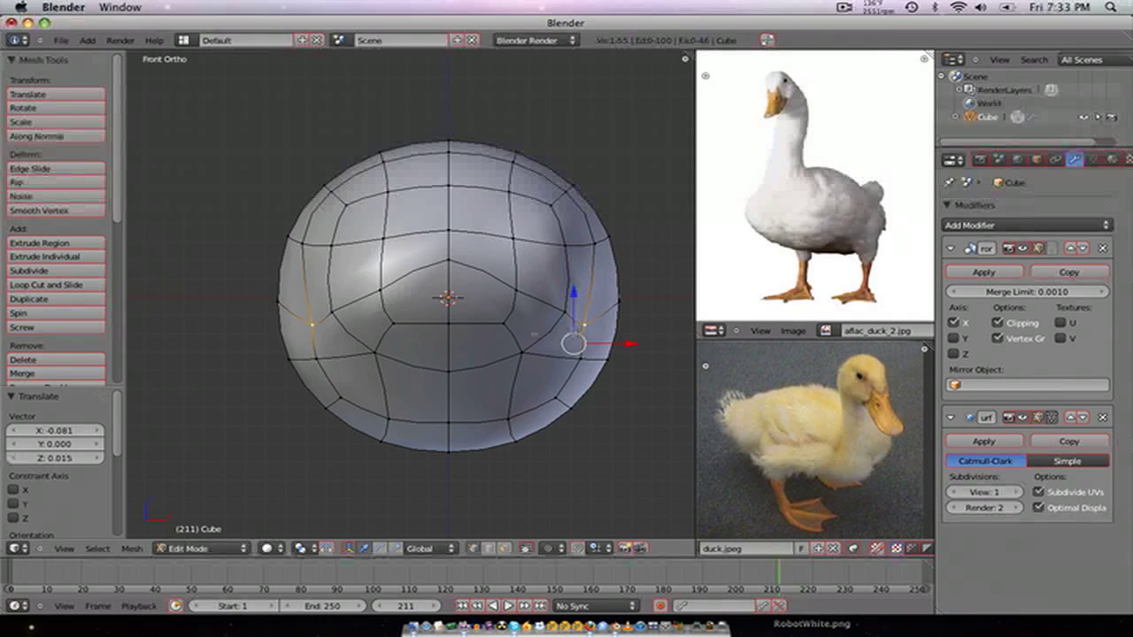
- Move the outer arch vertex by -0.070 X and -0.019 Z, and the vertex beside the front arch's peak by -0.190 X and 0.004 Z
right_click(567, 311)
key(g)
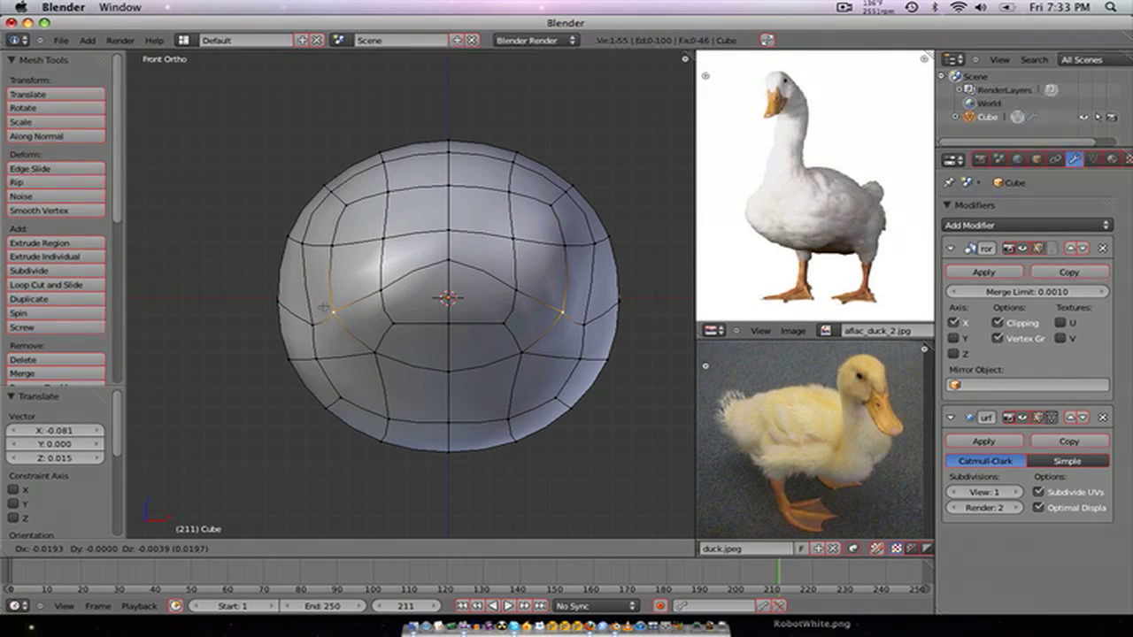
click(557, 320)
key(g)
click(552, 319)
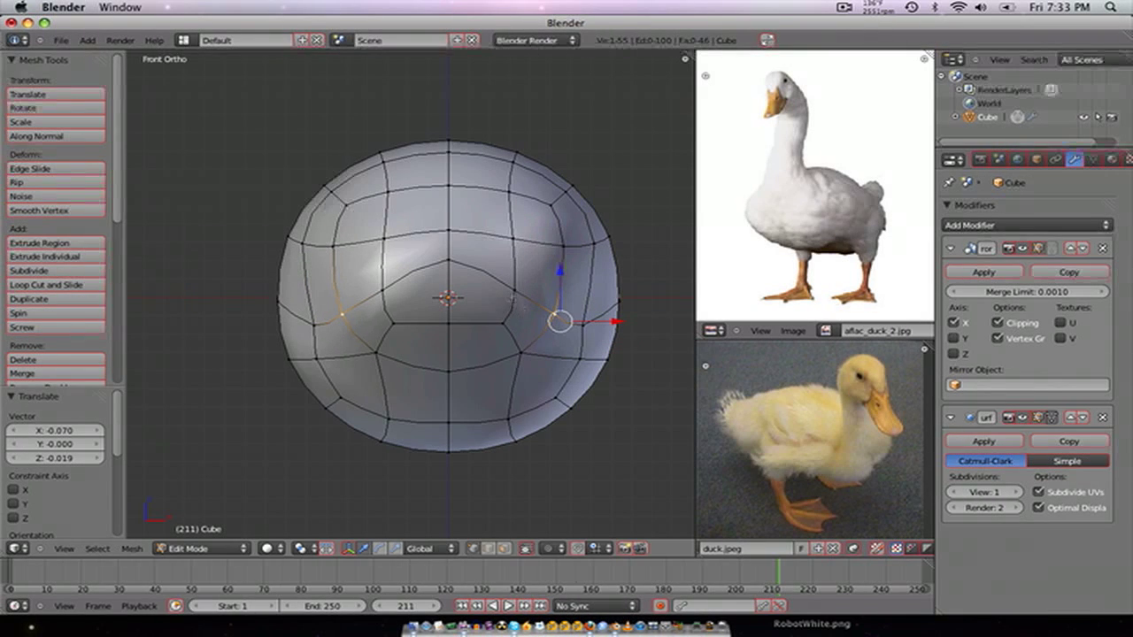
right_click(507, 294)
key(g)
click(460, 286)
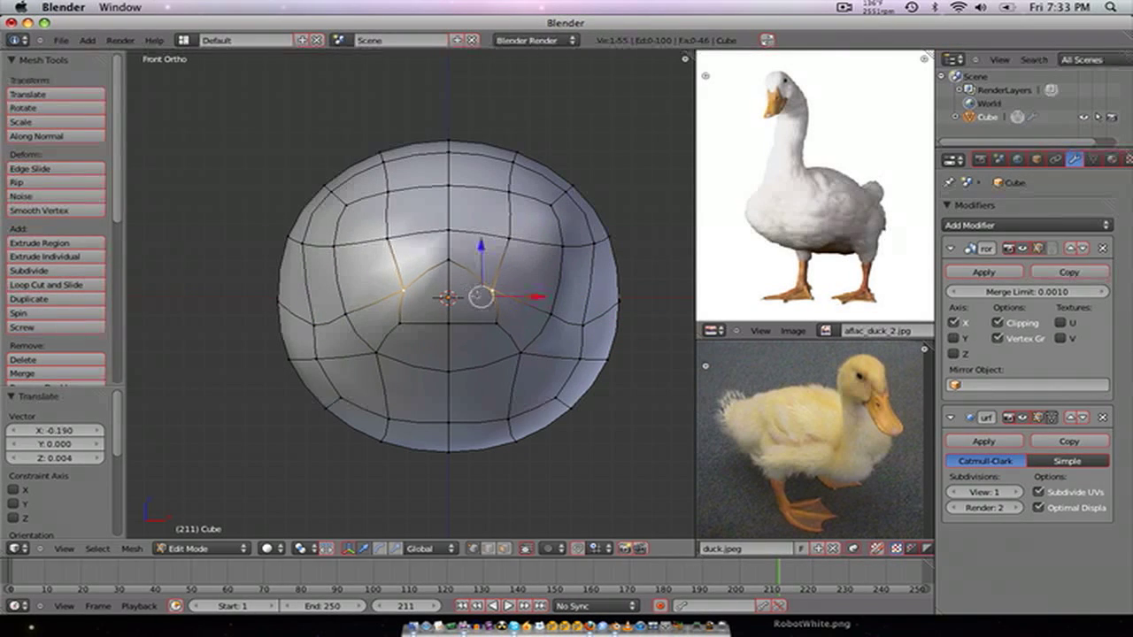
- Raise the centre vertex below the front arch's flat edge by 0.151 along Z
middle_drag(459, 286, 450, 334)
key(KP_1)
right_click(410, 326)
shift+right_click(444, 327)
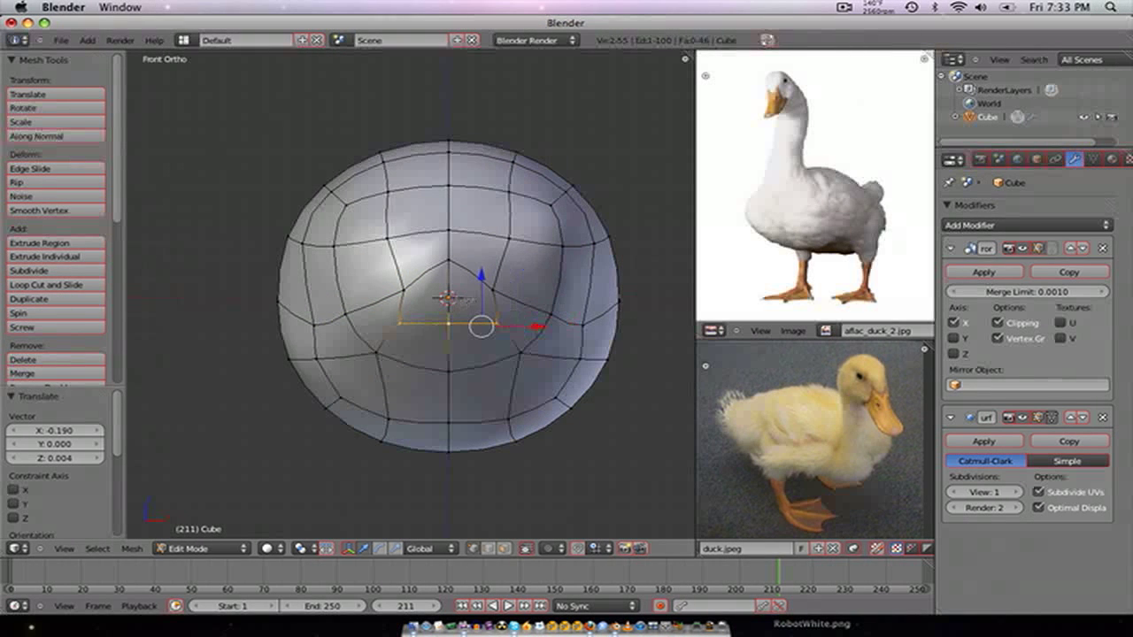
drag(484, 297, 450, 322)
- Delete the mirrored front face below the arch's flat edge to open the mouth
middle_drag(499, 326, 445, 334)
scroll(446, 334, up, 4)
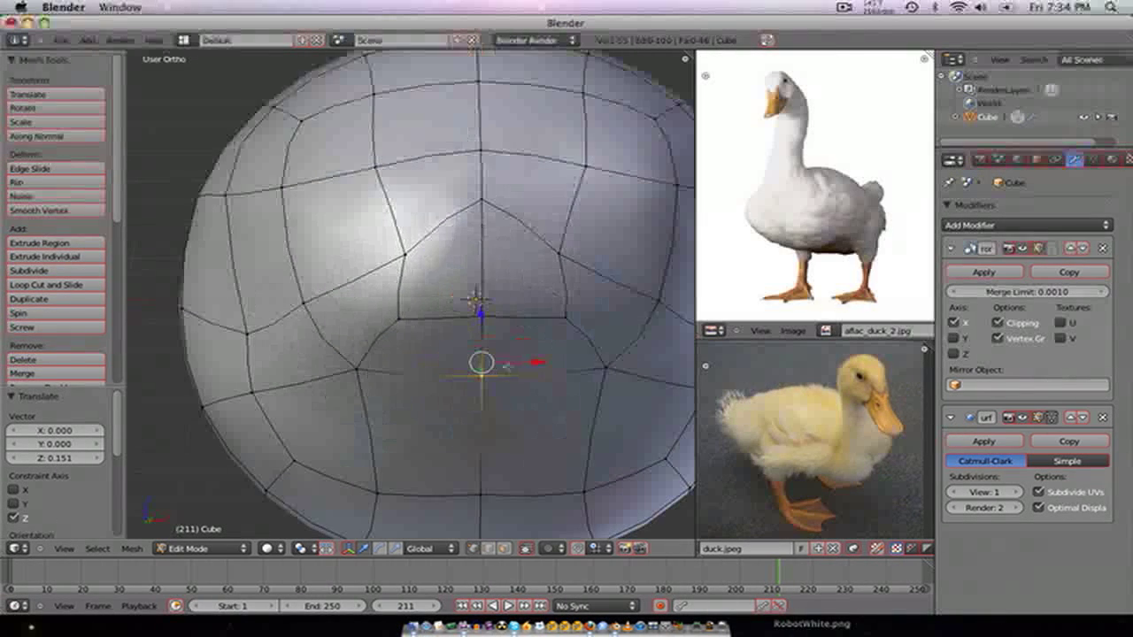
key(ctrl+Tab)
click(478, 396)
right_click(535, 346)
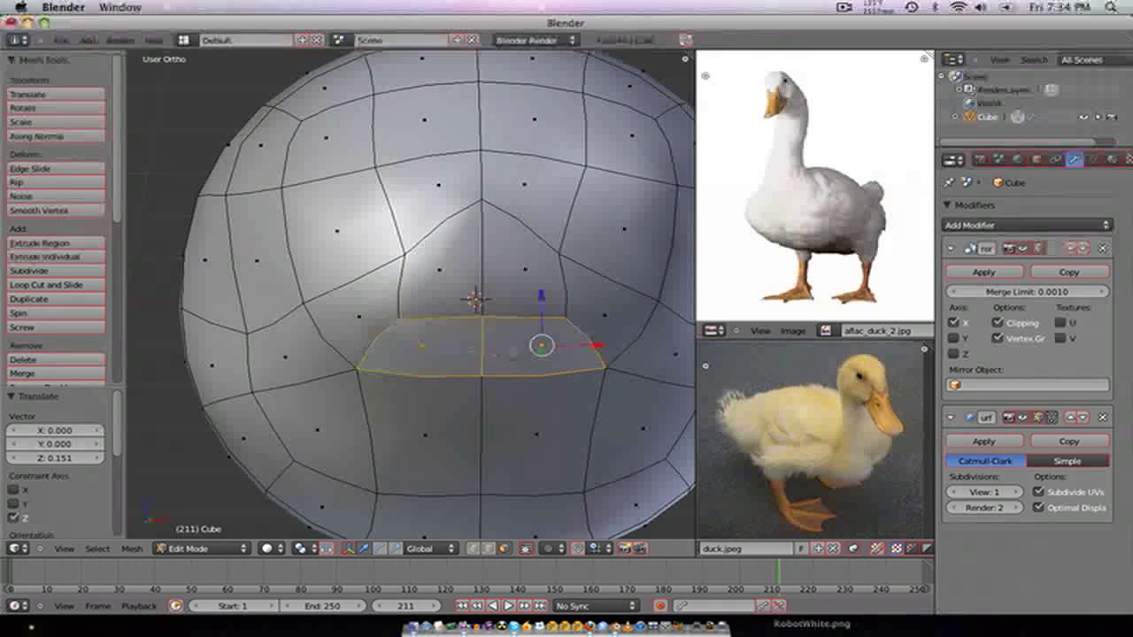
key(x)
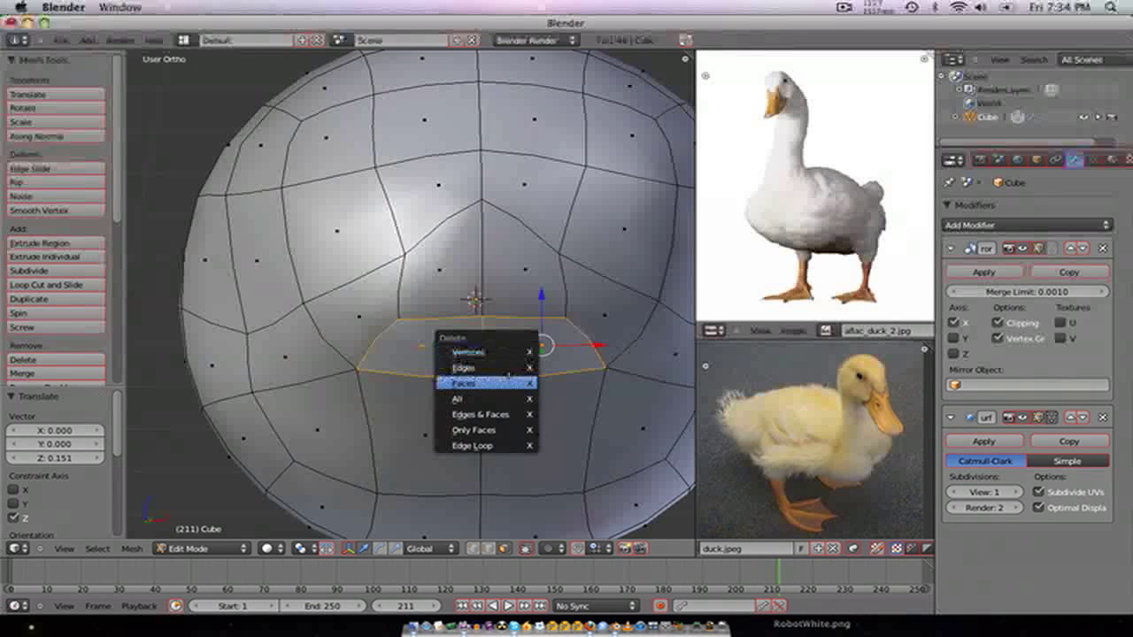
click(496, 383)
- Move the upper front profile vertex back into line with the head's curve, working on vertices in the side wireframe view
middle_drag(496, 383, 456, 310)
scroll(434, 301, down, 4)
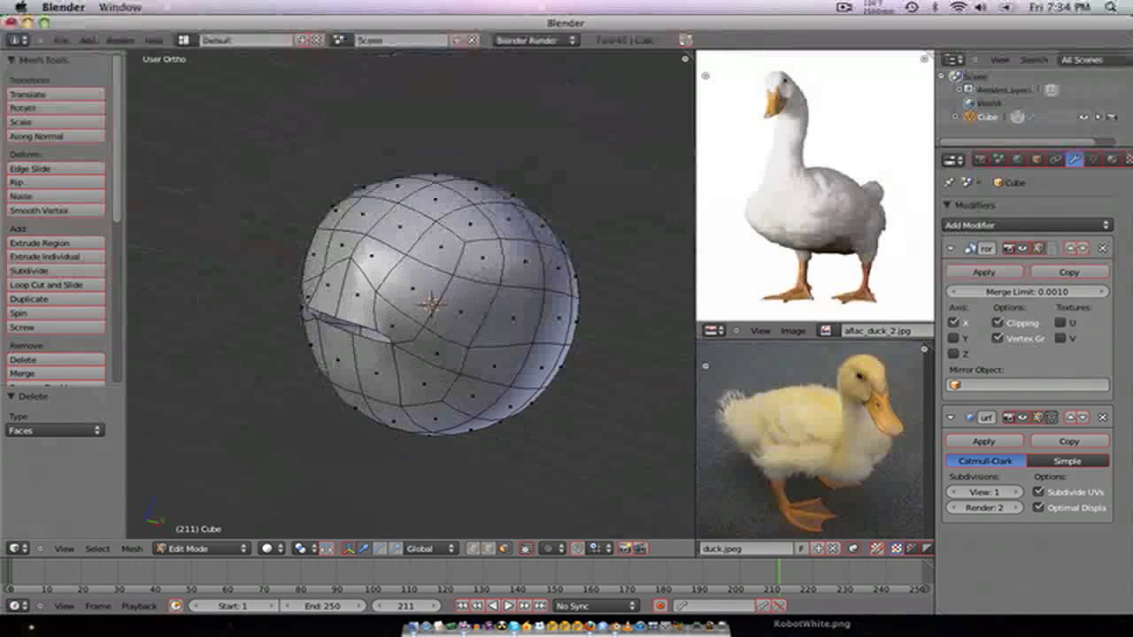
key(KP_1)
key(KP_3)
shift+middle_drag(292, 360, 377, 374)
scroll(408, 364, up, 3)
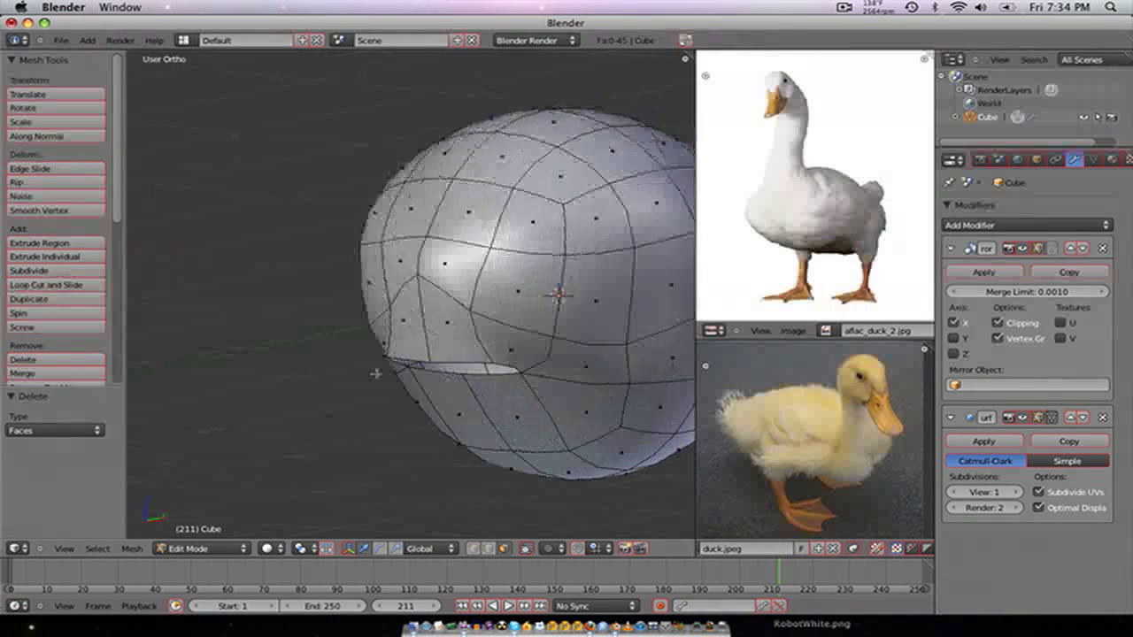
key(KP_1)
key(KP_3)
key(ctrl+Tab)
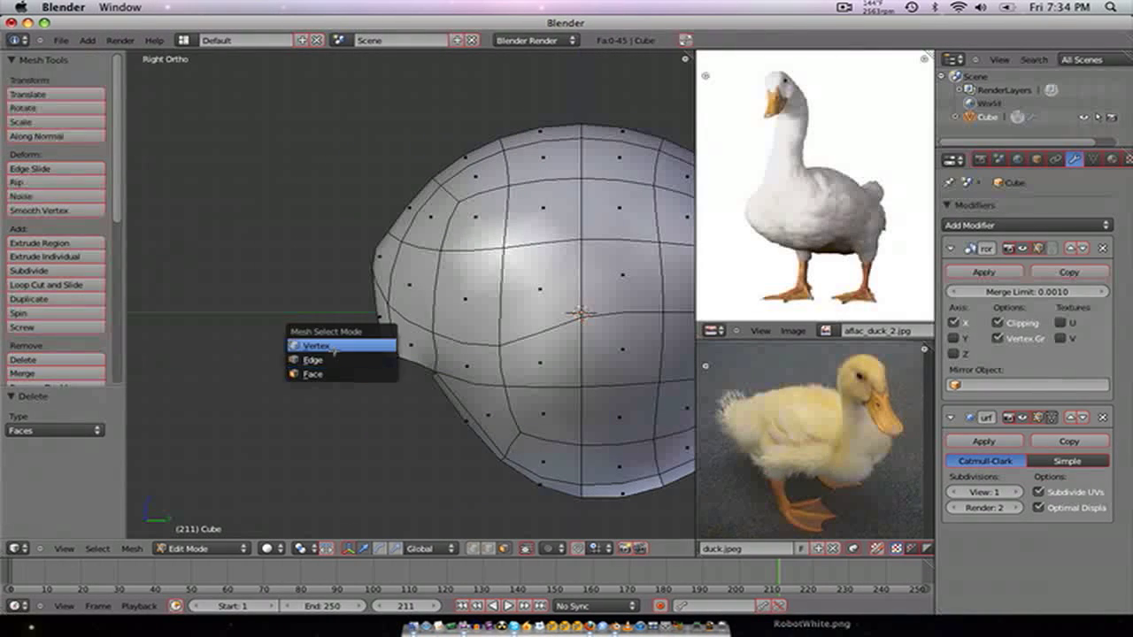
click(334, 352)
key(z)
right_click(381, 235)
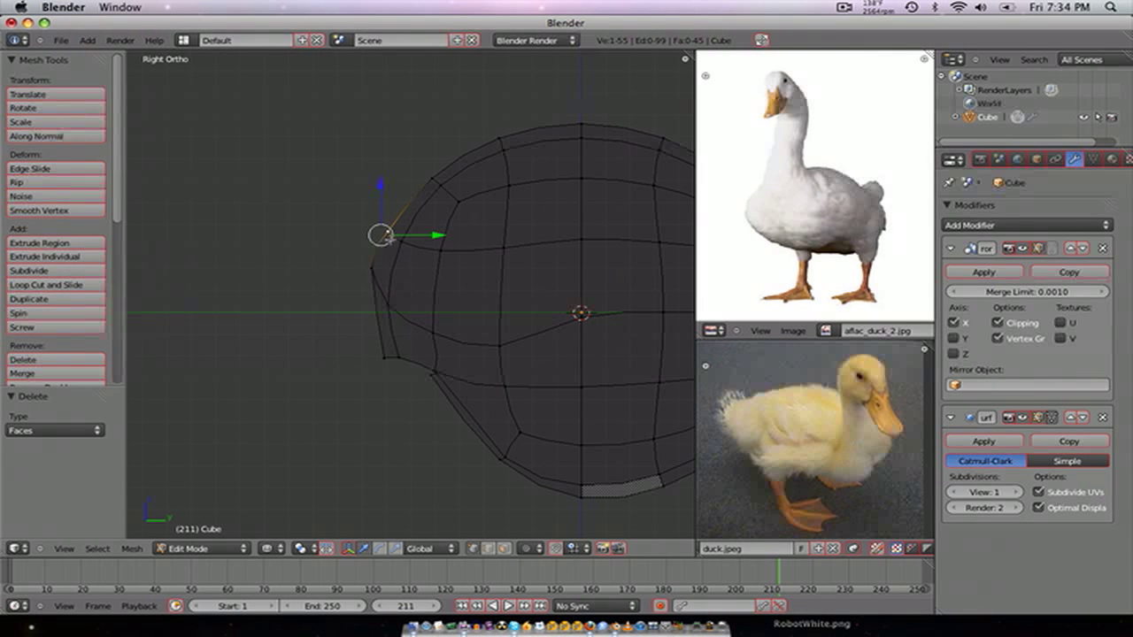
key(g)
click(404, 244)
- Move the protruding front profile vertex by 0.045 Y and -0.119 Z, and the one below the opening by -0.061 Y and -0.126 Z
right_click(368, 276)
key(g)
click(378, 304)
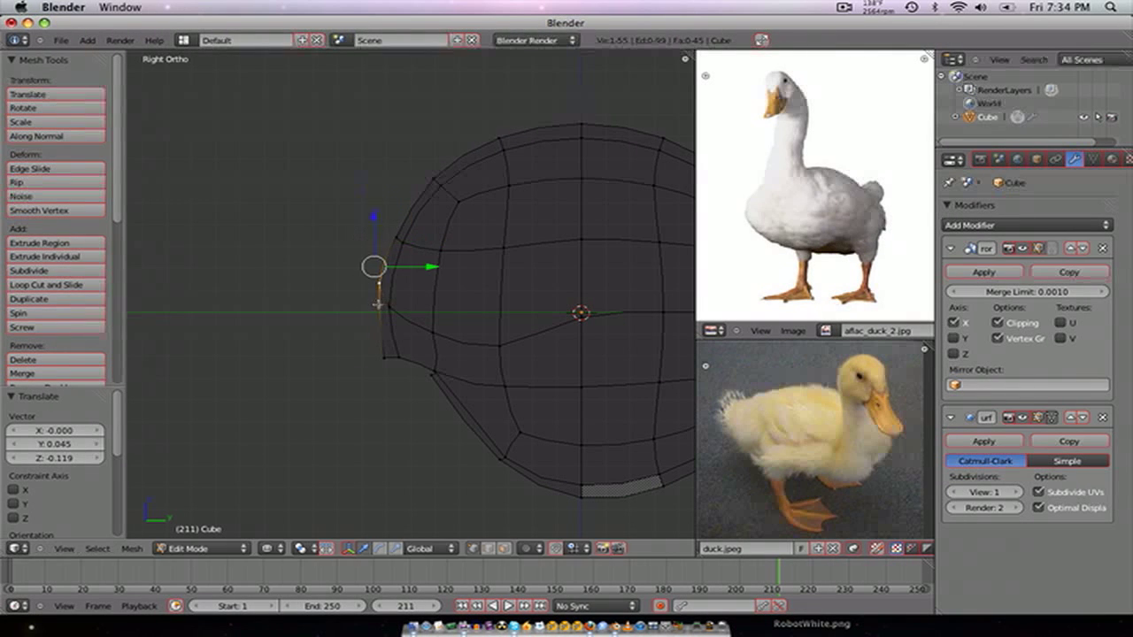
right_click(427, 376)
key(g)
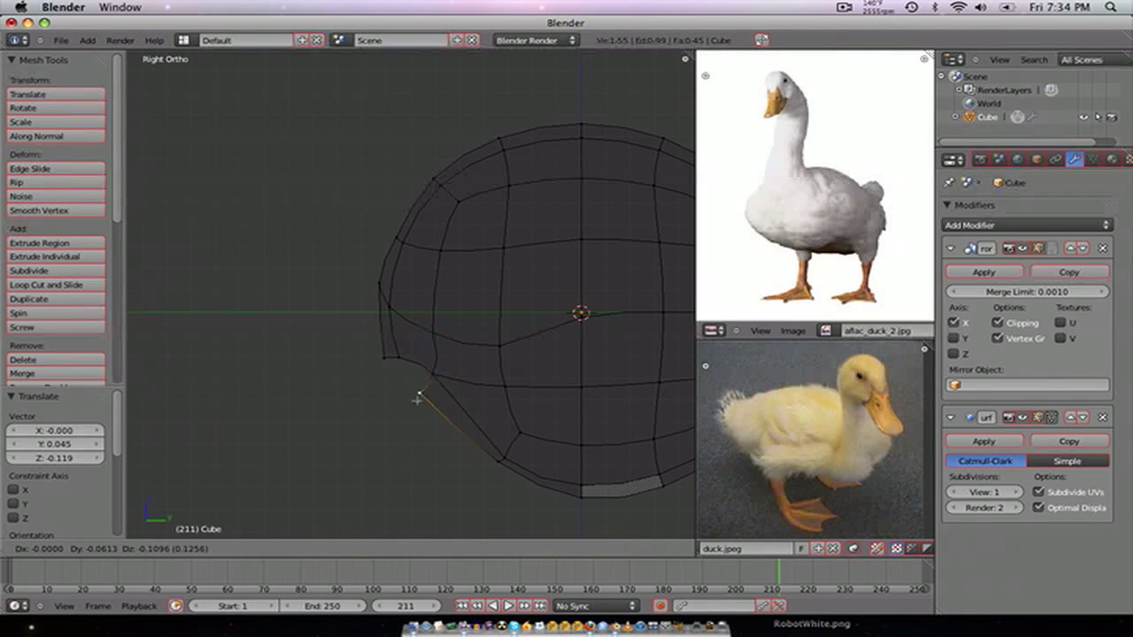
click(417, 400)
- Return to solid shading and loop-select the band of faces along the mouth's upper edge in face select mode
key(z)
middle_drag(417, 400, 430, 320)
key(ctrl+Tab)
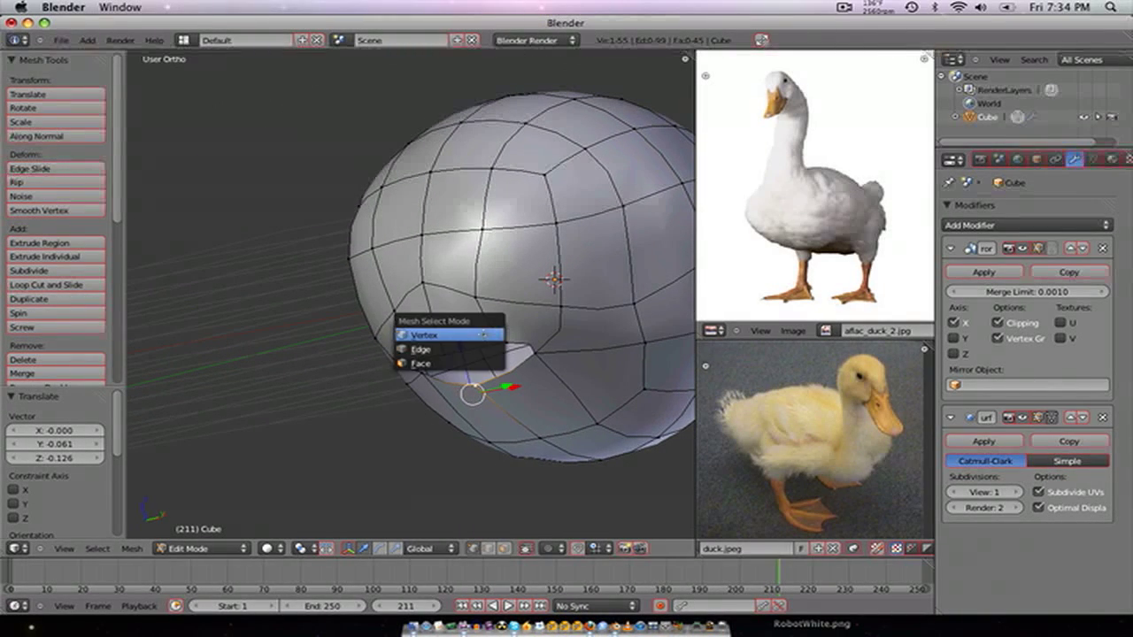
click(474, 366)
alt+right_click(530, 329)
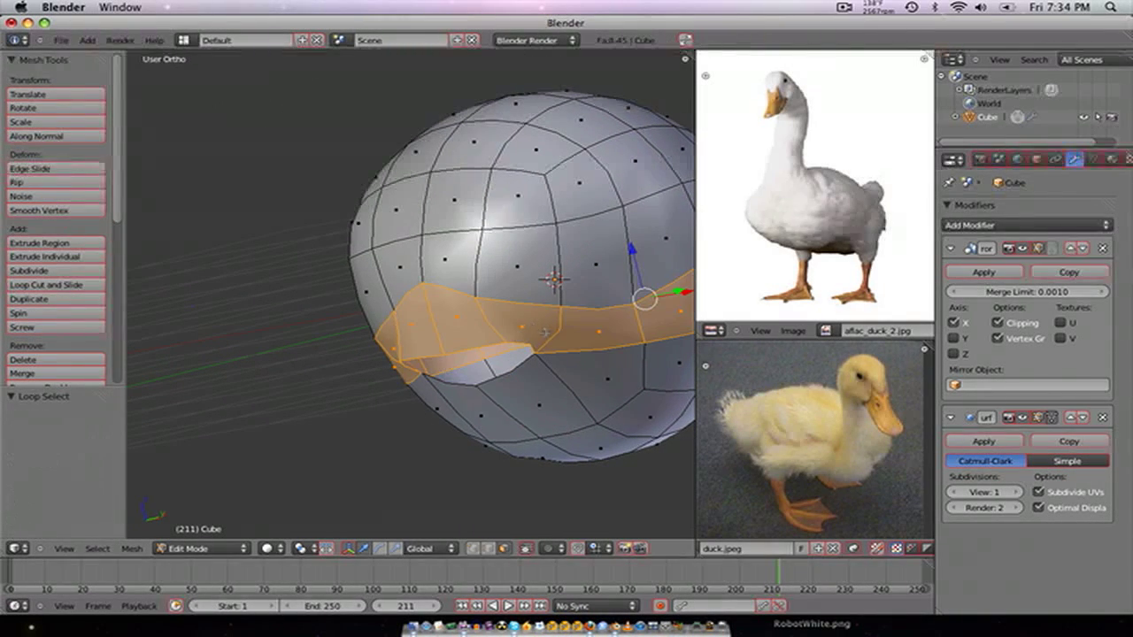
key(z)
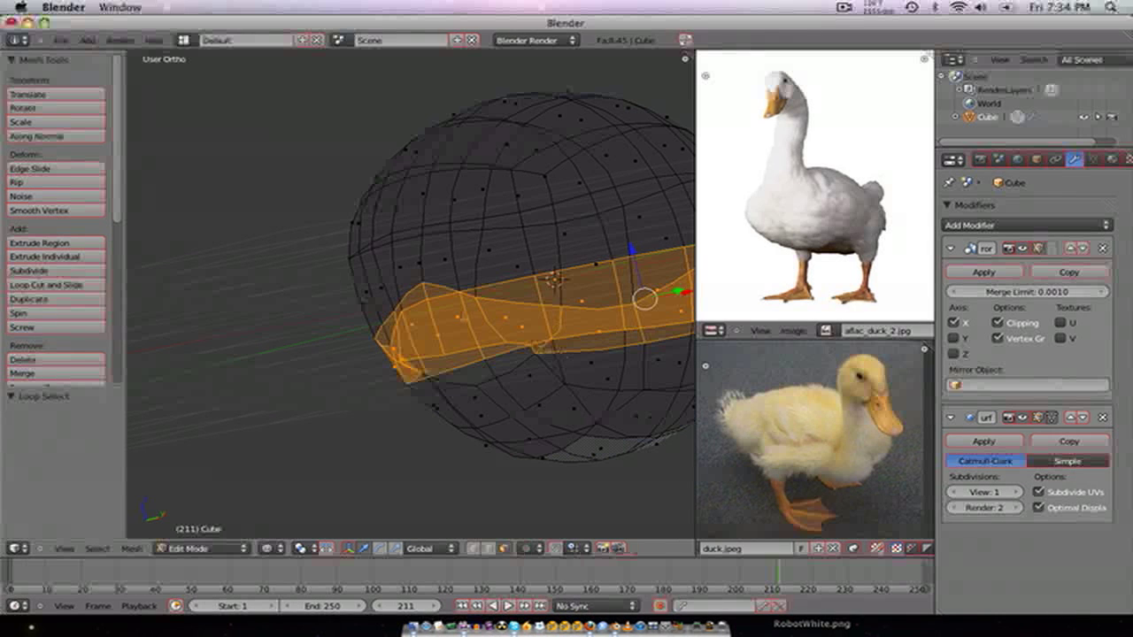
key(z)
- Extrude the ring of faces around the mouth opening forward by -0.635 along Y to form the beak
scroll(464, 317, down, 1)
middle_drag(447, 308, 521, 319)
key(KP_1)
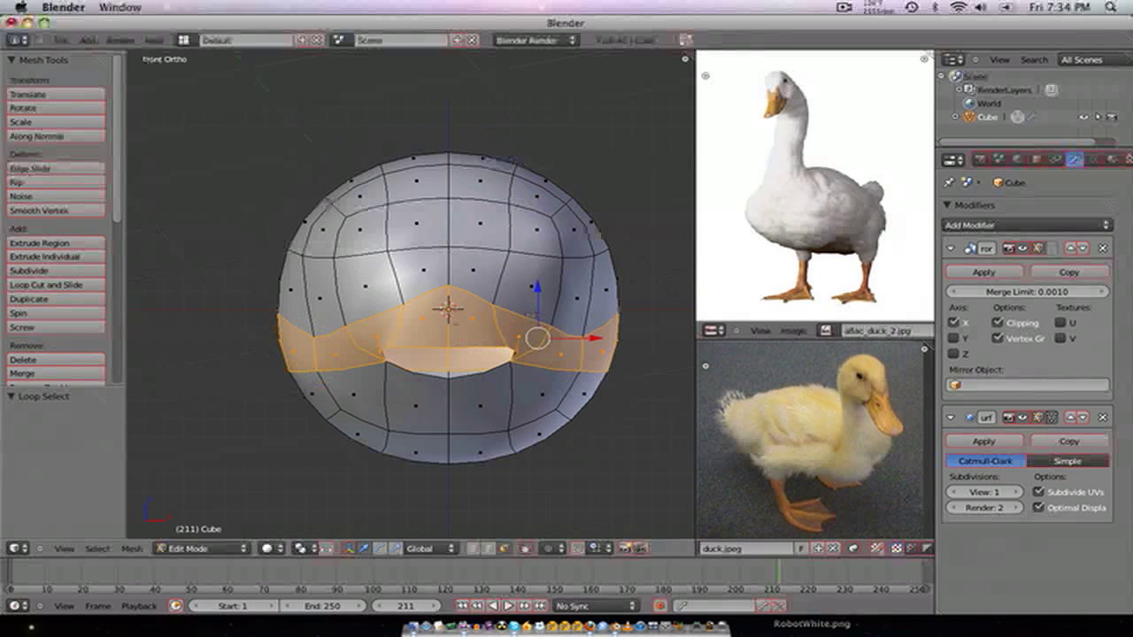
right_click(366, 353)
shift+right_click(380, 344)
shift+right_click(442, 326)
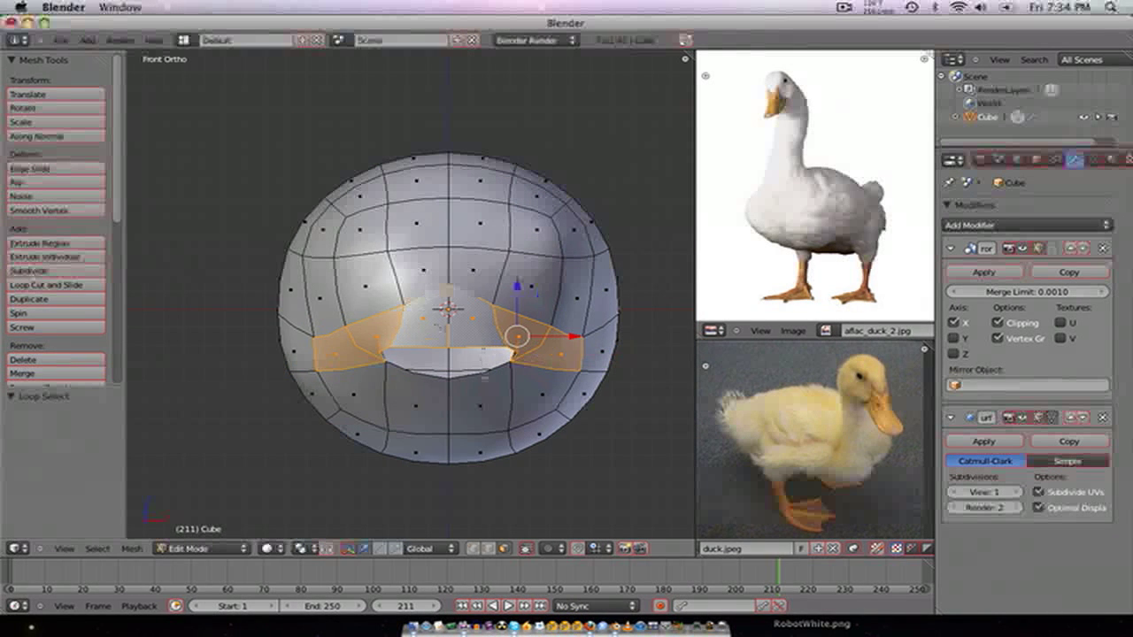
shift+right_click(533, 393)
shift+right_click(478, 404)
key(KP_3)
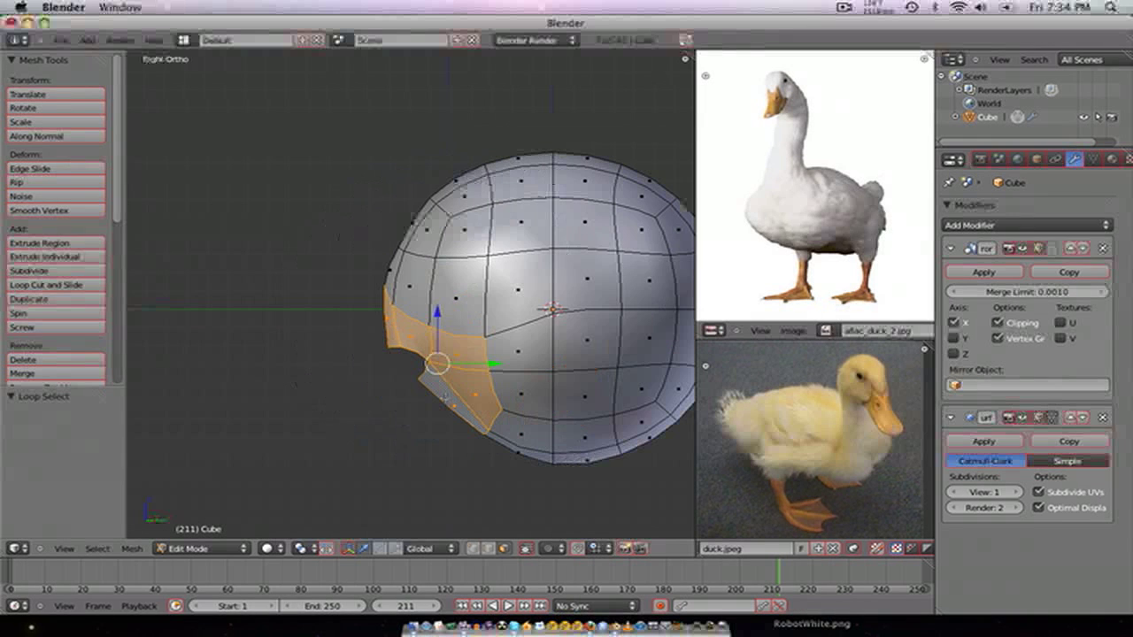
key(e)
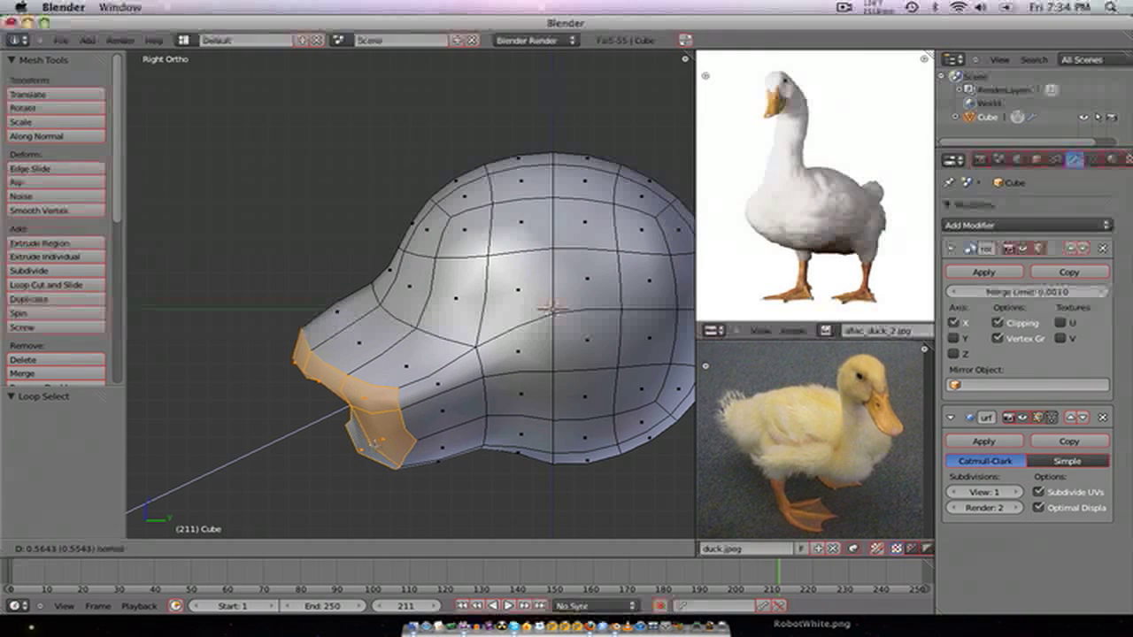
key(x)
key(y)
click(349, 445)
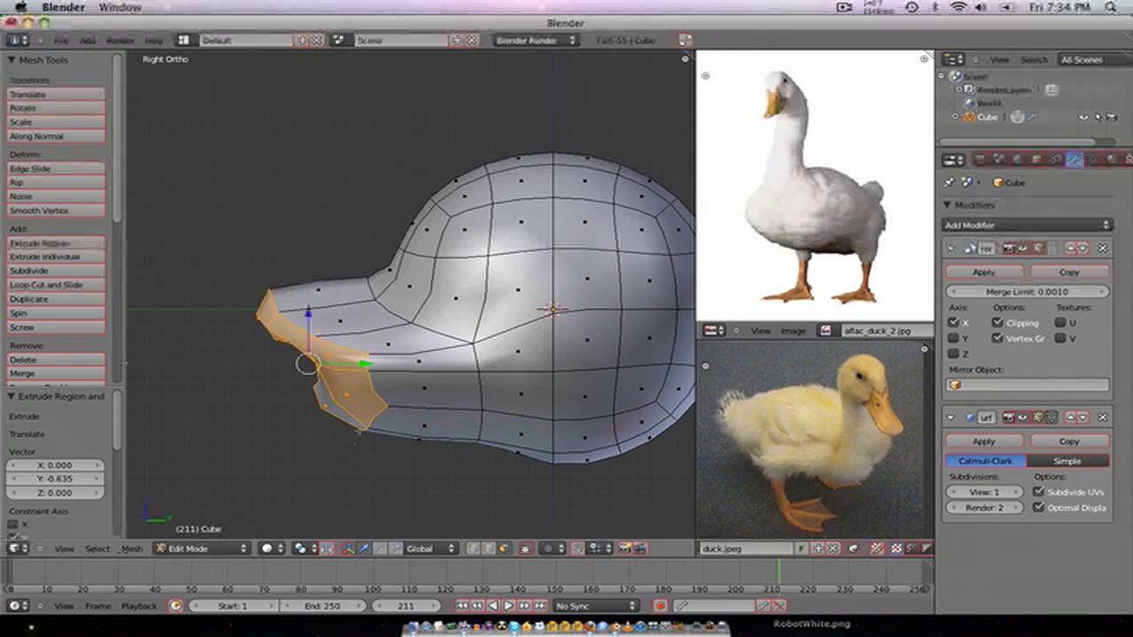
- Rip the side edge at the mouth corner to separate the upper beak from the lower beak
middle_drag(342, 310, 478, 372)
scroll(480, 365, up, 3)
key(ctrl+Tab)
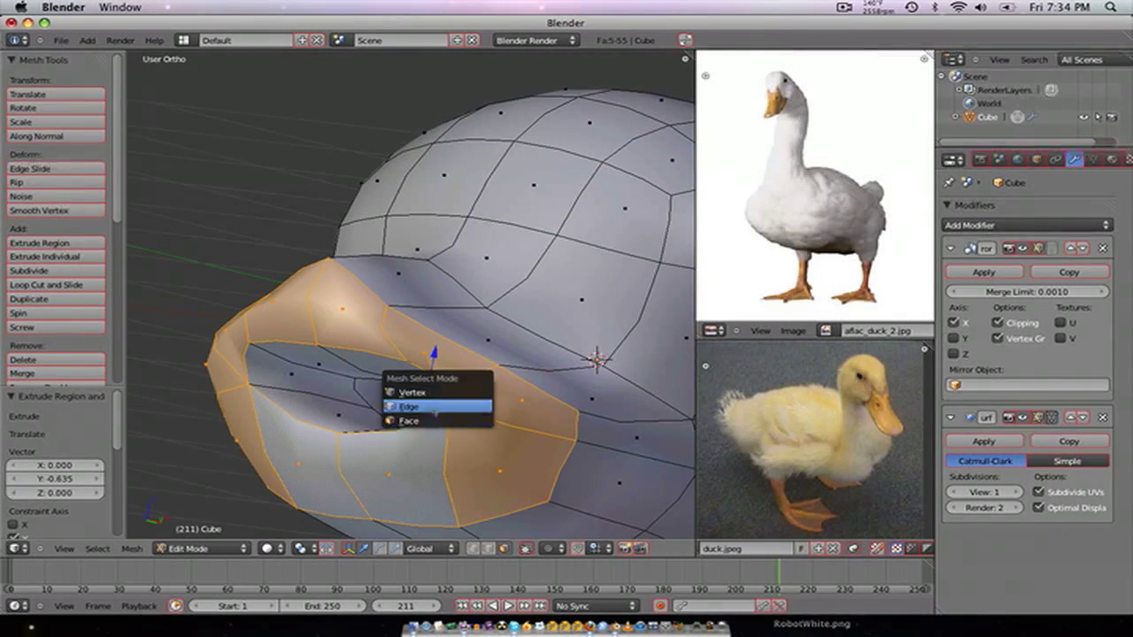
click(432, 404)
right_click(496, 429)
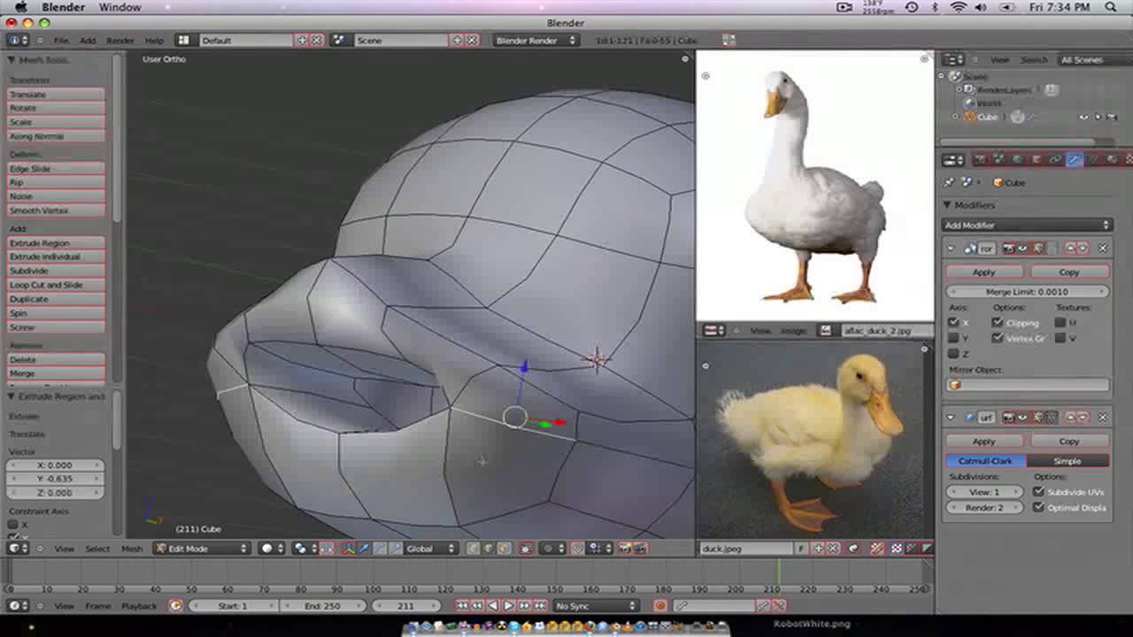
key(v)
click(479, 489)
- Delete the leftover vertices of the inner faces spanning the beak opening, using vertex select mode
middle_drag(478, 489, 508, 493)
key(ctrl+Tab)
click(340, 443)
right_click(356, 460)
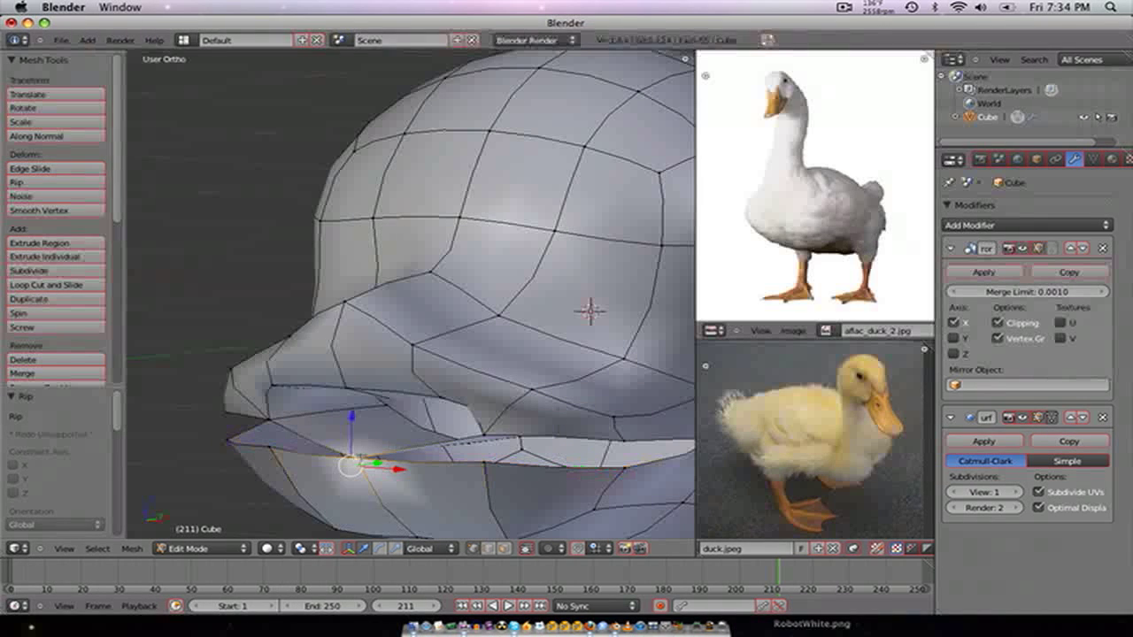
key(g)
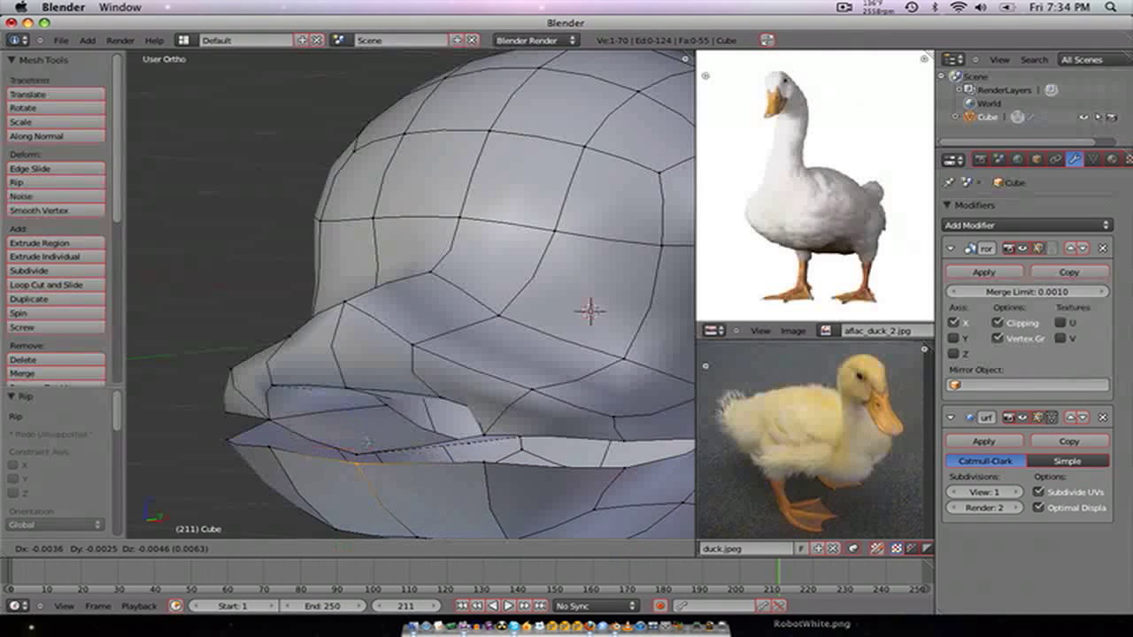
click(367, 442)
middle_drag(516, 310, 455, 254)
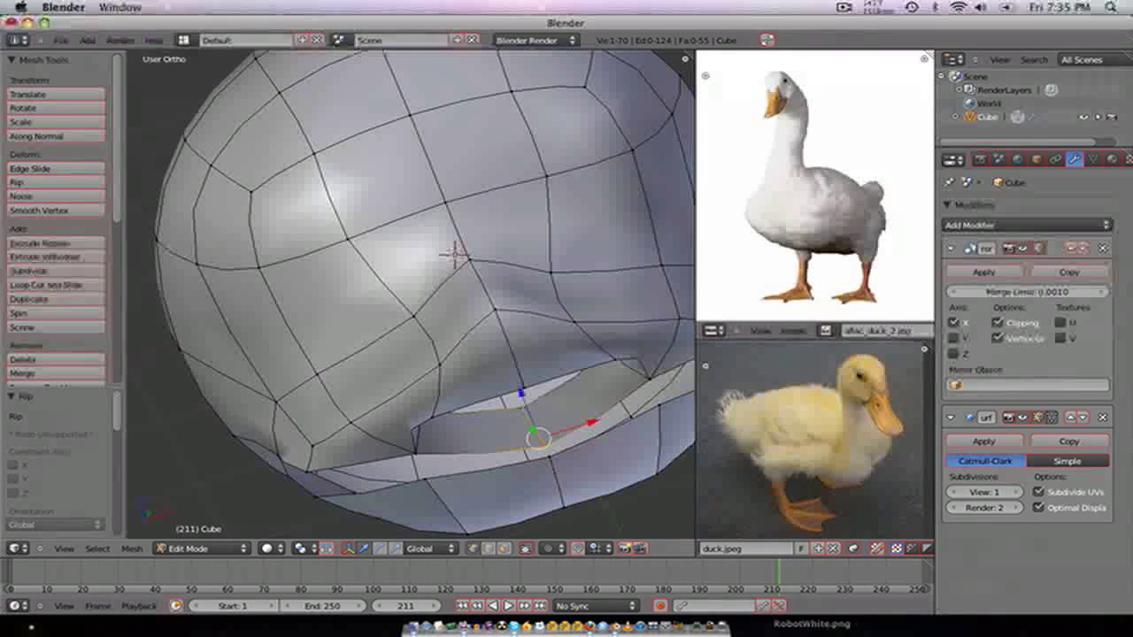
key(x)
click(518, 379)
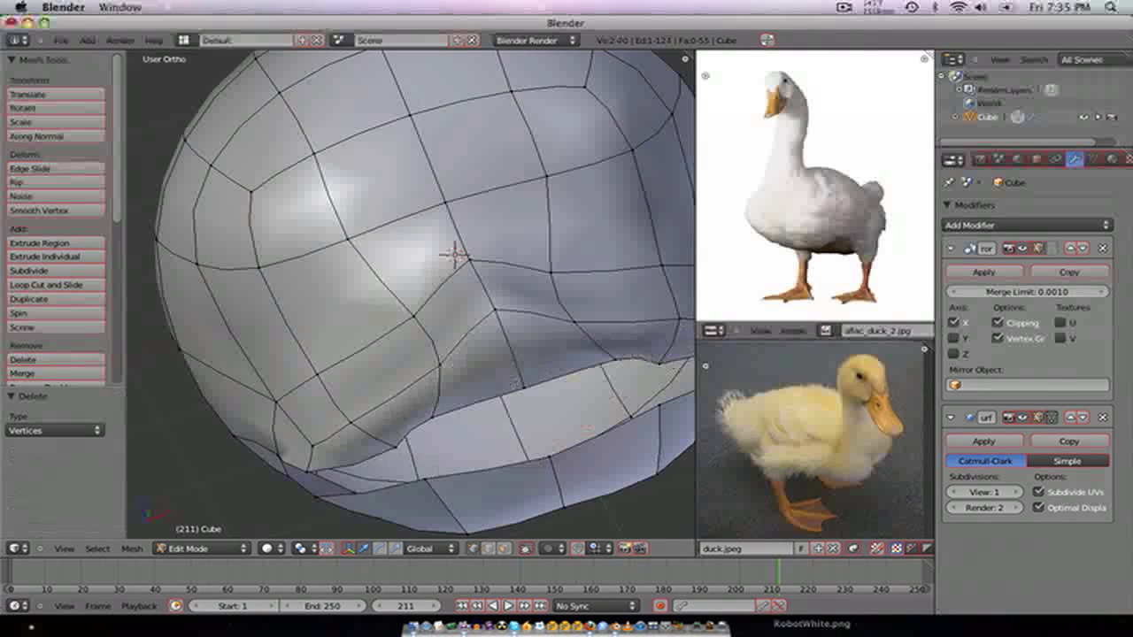
middle_drag(518, 379, 416, 376)
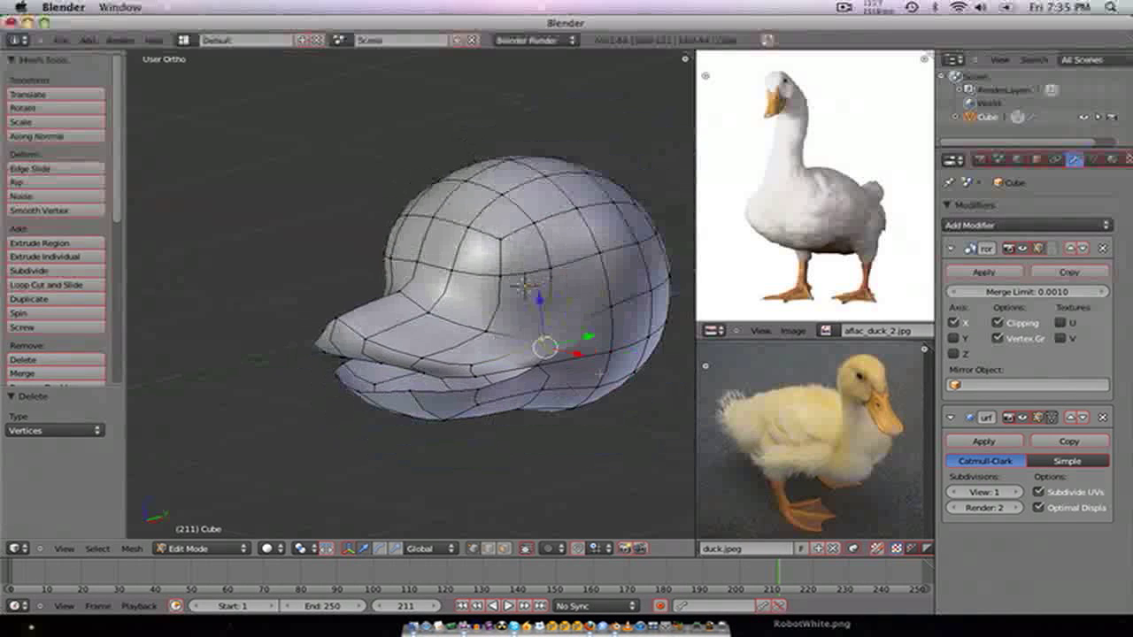
- In side view, move the vertex just above the mouth corner by -0.137 along Y and 0.074 along Z
key(KP_1)
key(KP_3)
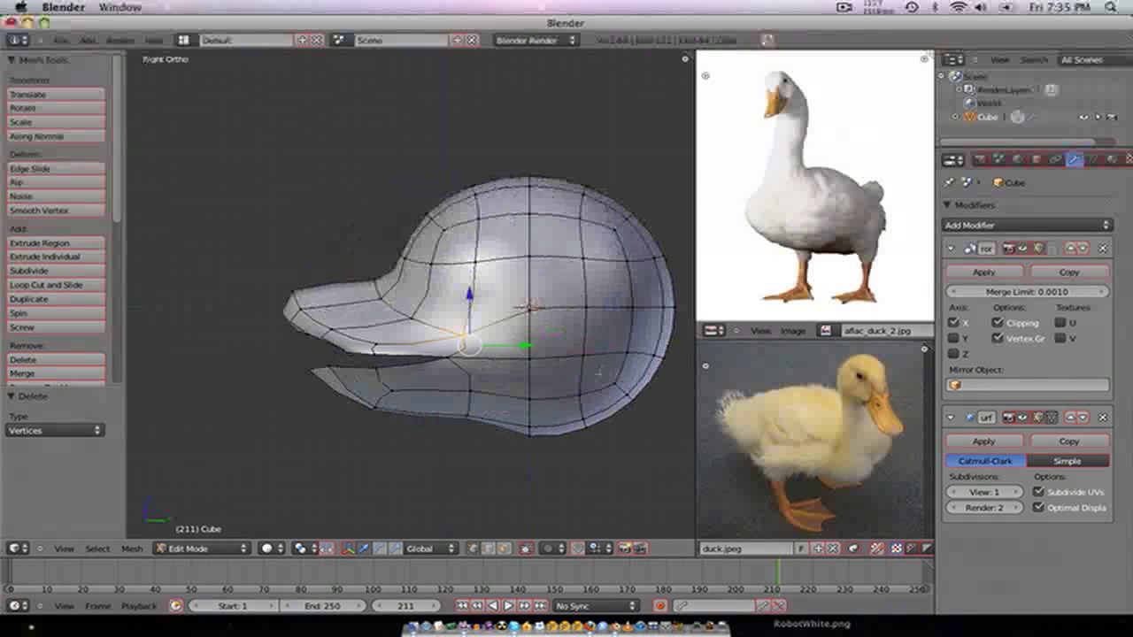
scroll(528, 383, up, 5)
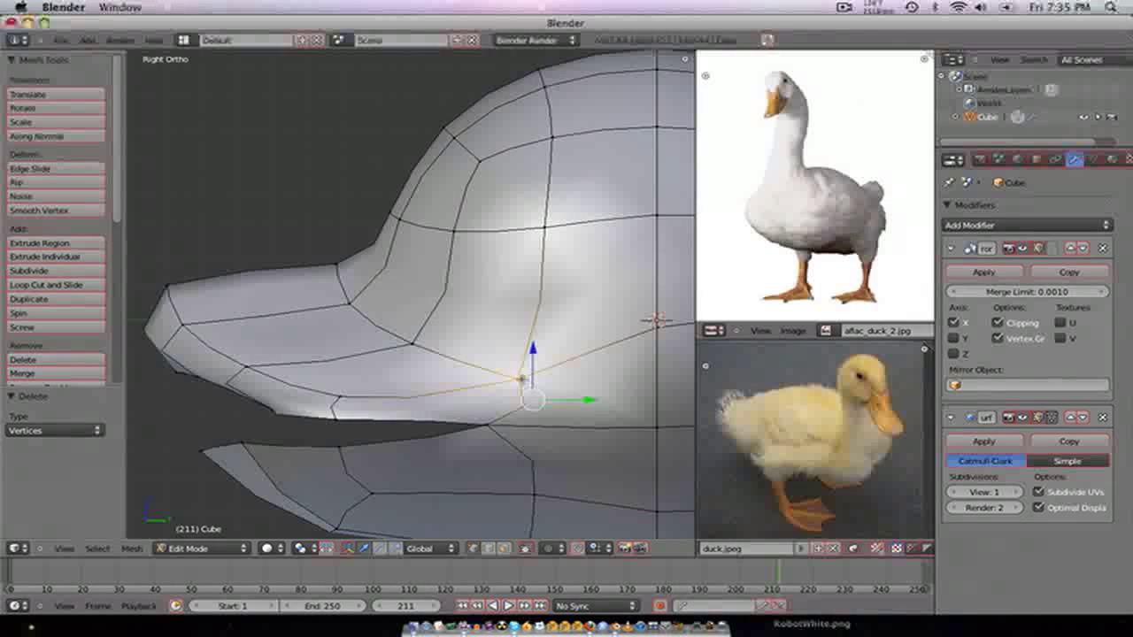
key(g)
click(541, 361)
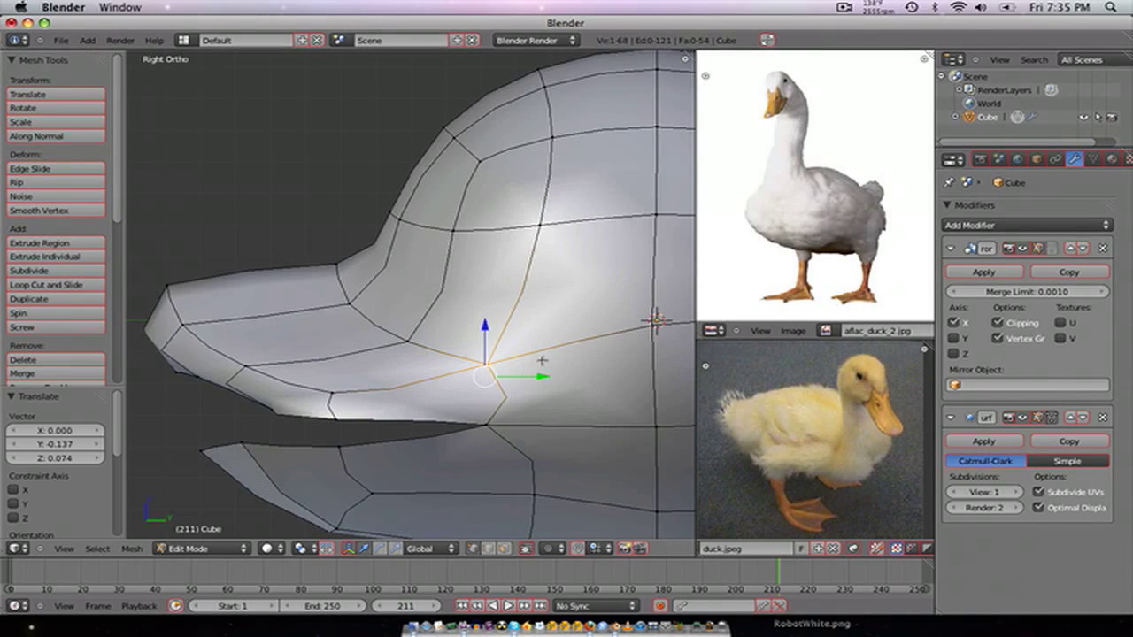
- Move the two cheek vertices behind the mouth corner forward, the upper by Y -0.190, Z -0.055 and the lower by Y -0.135, Z -0.032
scroll(542, 361, down, 3)
key(g)
click(567, 372)
key(g)
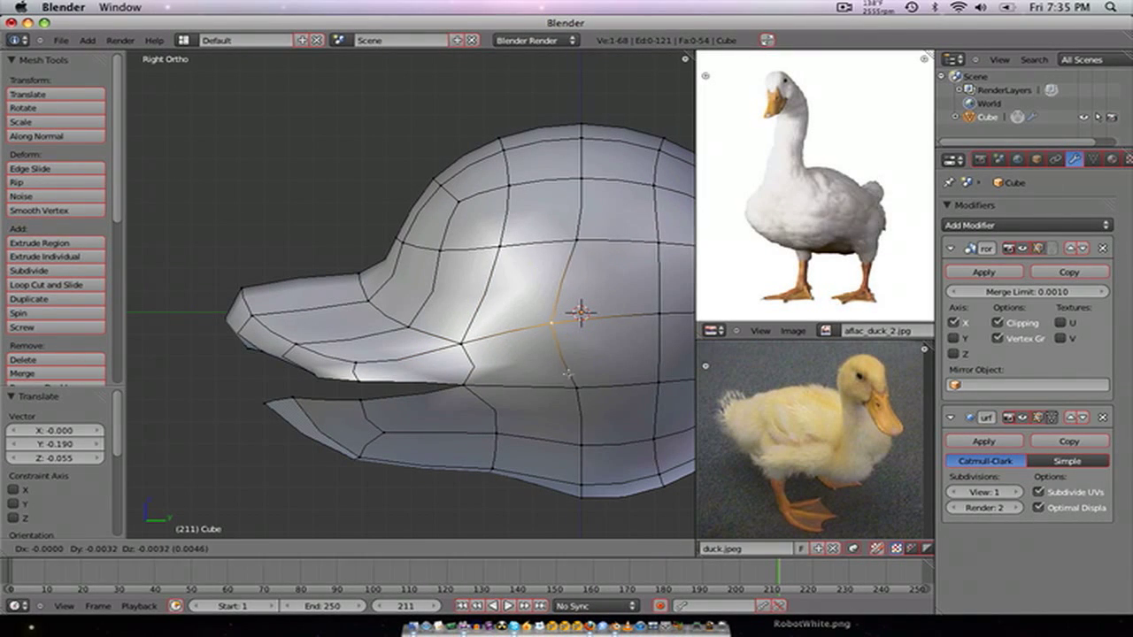
click(567, 374)
key(g)
click(479, 417)
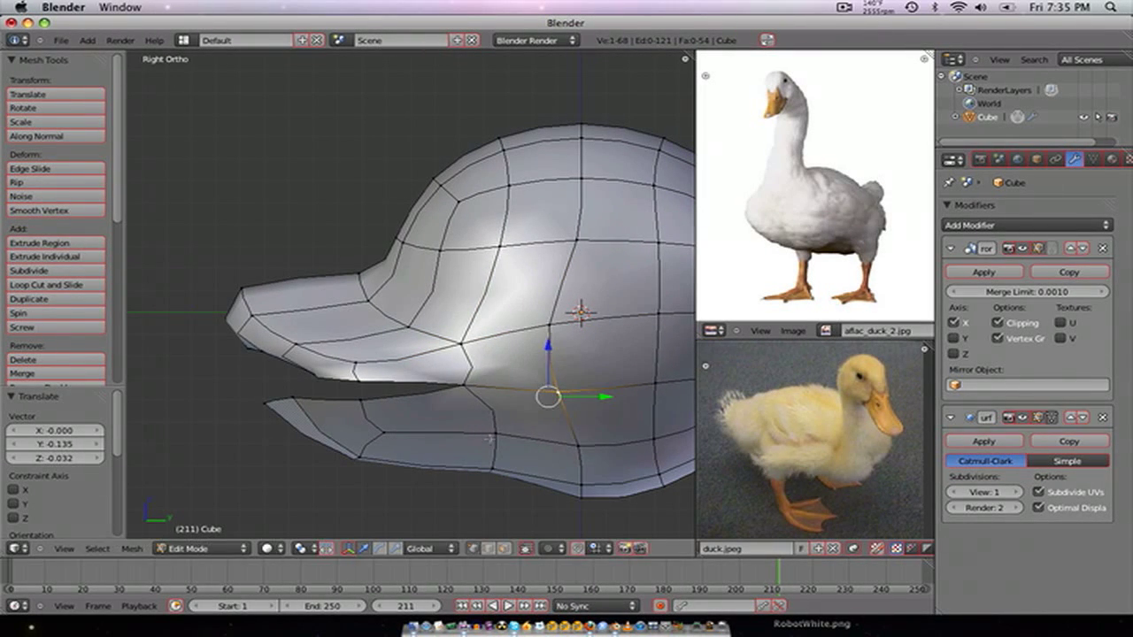
- Raise the vertices along the rear and middle of the lower beak's underside, by 0.177 and 0.094 along Z
key(g)
right_click(488, 439)
right_click(492, 447)
key(g)
click(492, 416)
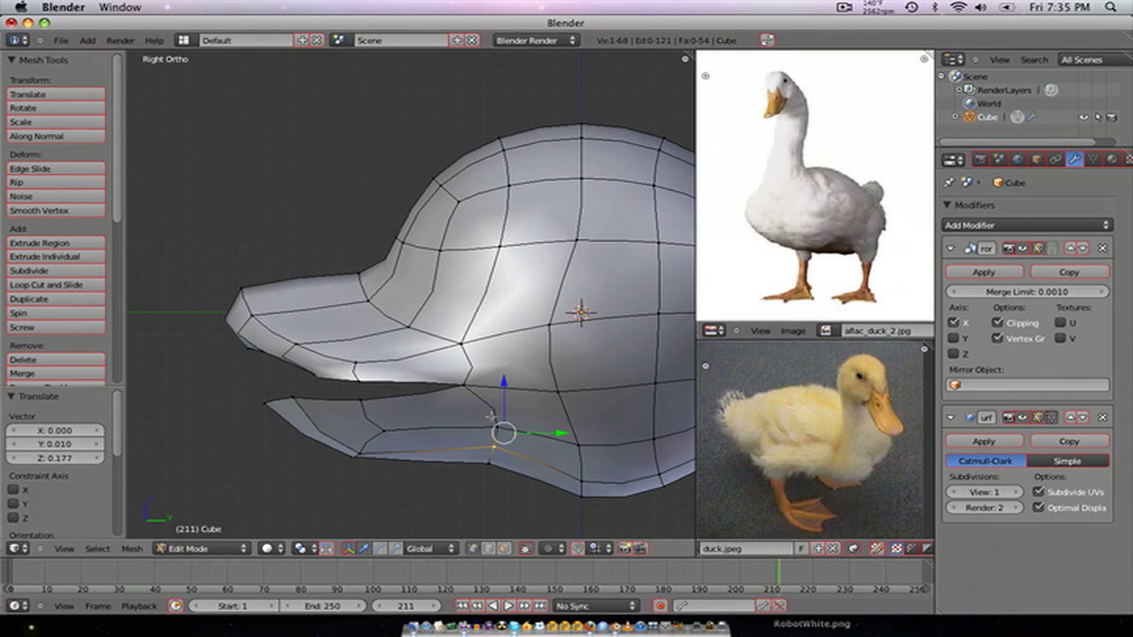
key(g)
click(391, 440)
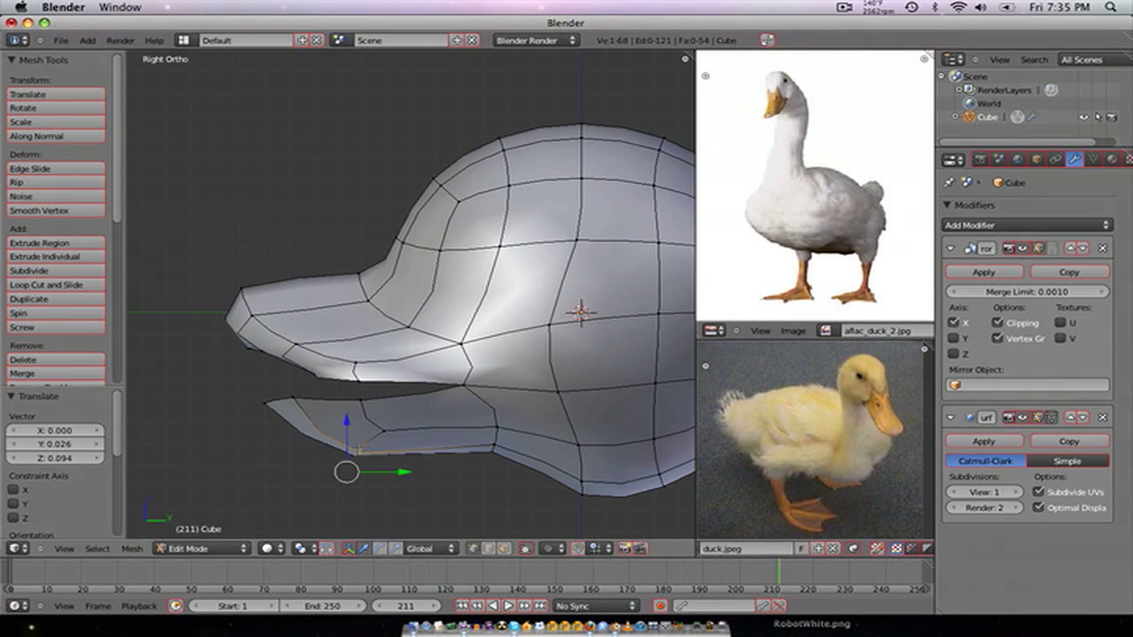
- Thin the front of the lower beak by raising its underside vertices, and move its tip vertex by 0.081 along Y and 0.016 along Z
key(g)
click(358, 449)
key(g)
click(303, 410)
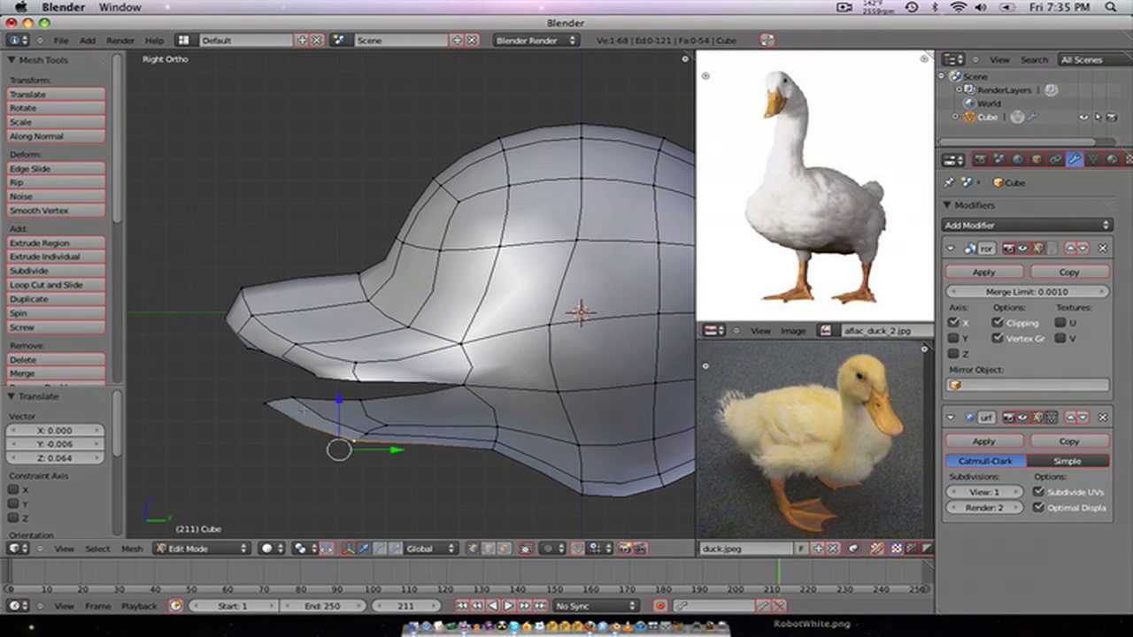
right_click(267, 404)
key(g)
click(291, 401)
- Loop-select the lower beak's rim edge, deselect the mouth-corner vertex, and hide the remaining selection
mouse_move(261, 349)
middle_down()
mouse_move(280, 352)
mouse_move(404, 307)
mouse_move(395, 372)
mouse_move(405, 352)
middle_up()
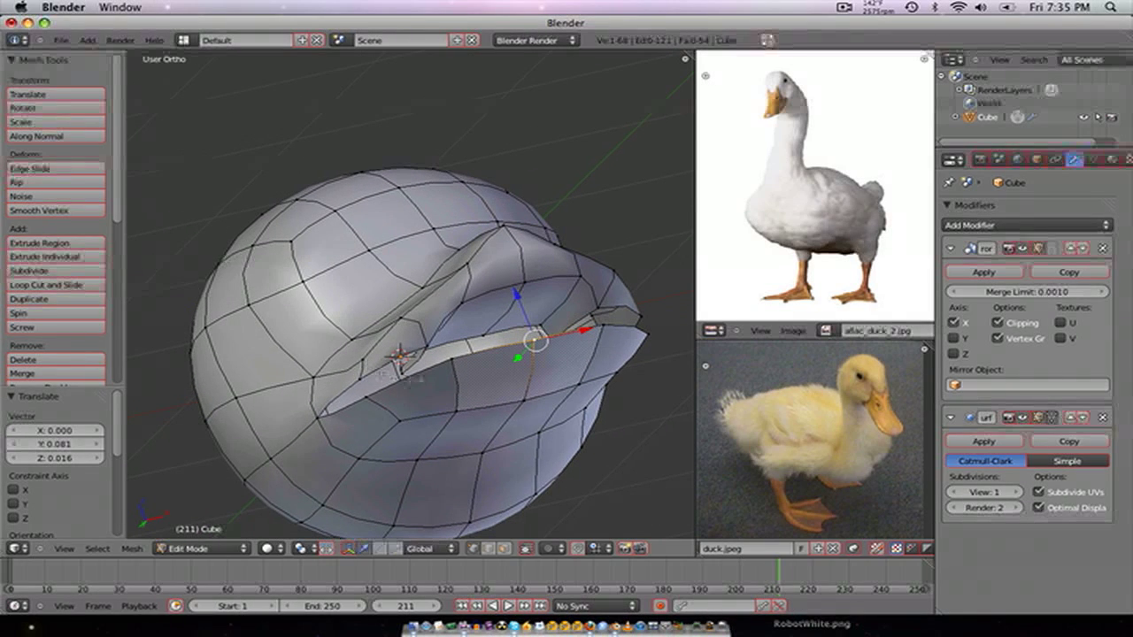
alt+right_click(485, 352)
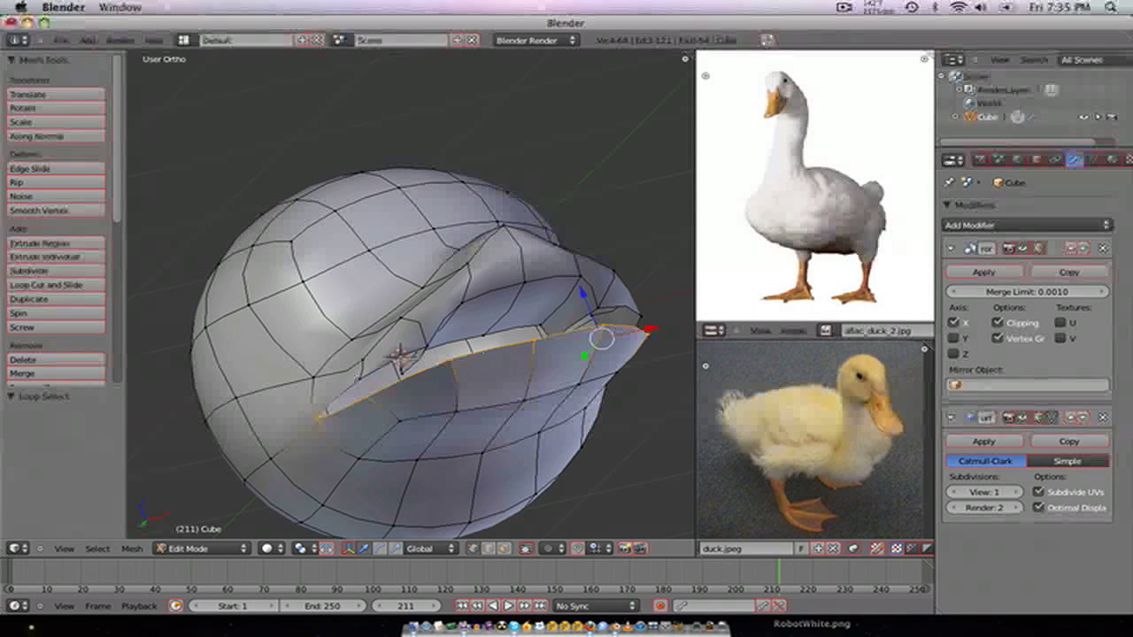
shift+right_click(320, 419)
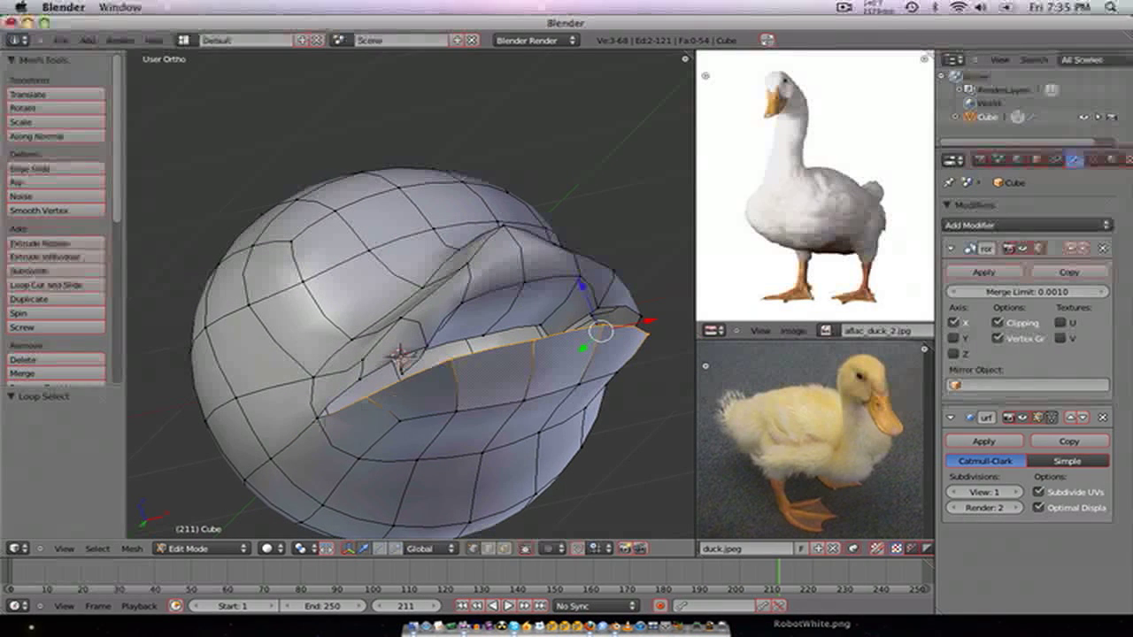
mouse_move(399, 354)
middle_down()
mouse_move(509, 359)
mouse_move(390, 360)
middle_up()
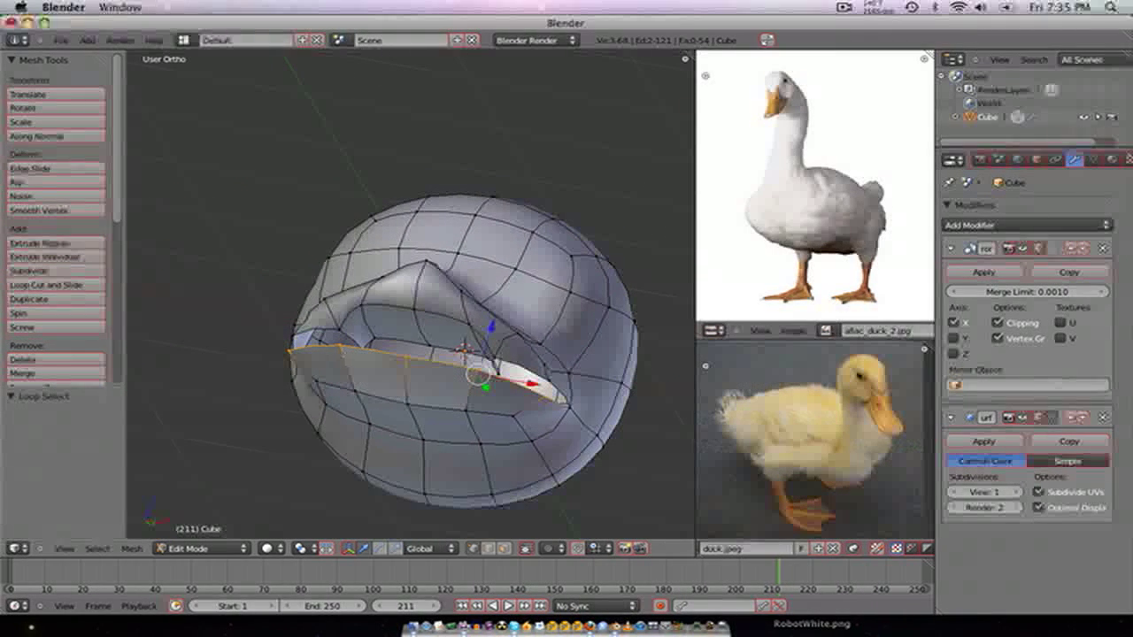
key(h)
- Select the isolated linked faces of the lower beak and hide them to expose the upper beak's underside
middle_drag(419, 352, 419, 381)
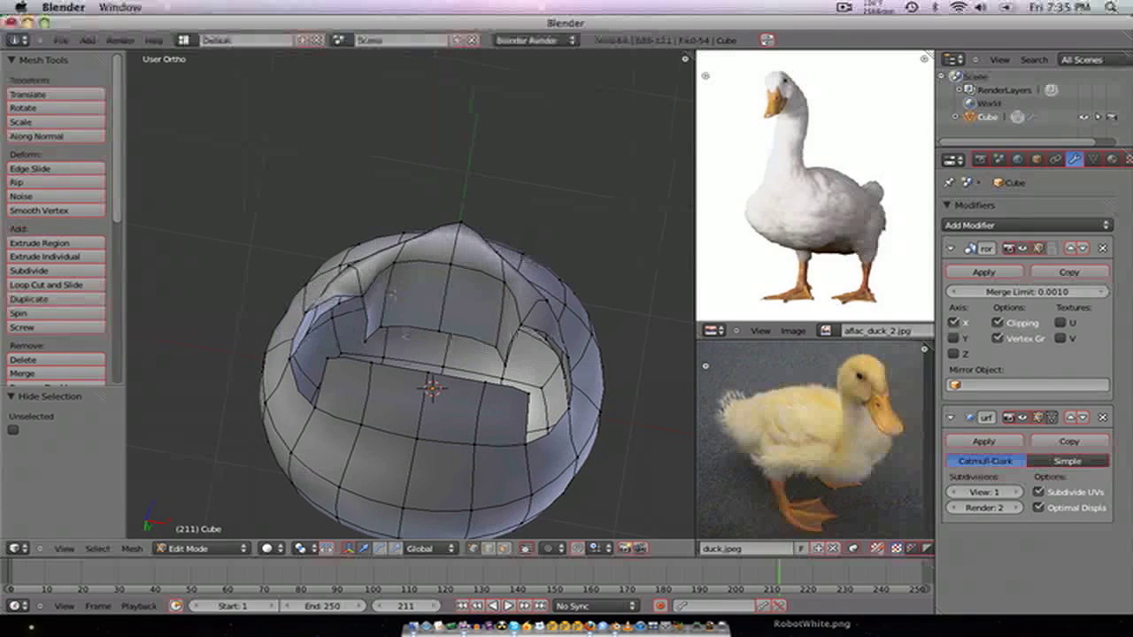
key(l)
key(h)
- Move the inner side vertices of the upper beak outward along X, the rear one by 0.148, and fill the gap beside them with a face
middle_drag(400, 336, 371, 306)
key(KP_1)
scroll(377, 414, up, 4)
scroll(377, 415, down, 2)
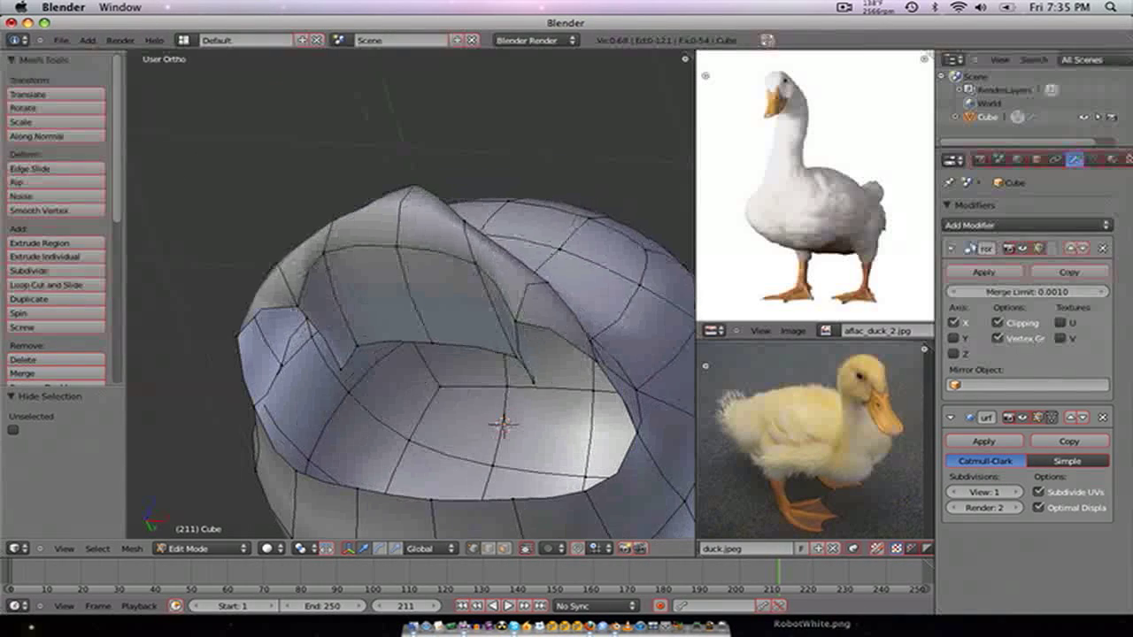
right_click(517, 321)
key(KP_1)
middle_drag(517, 321, 517, 235)
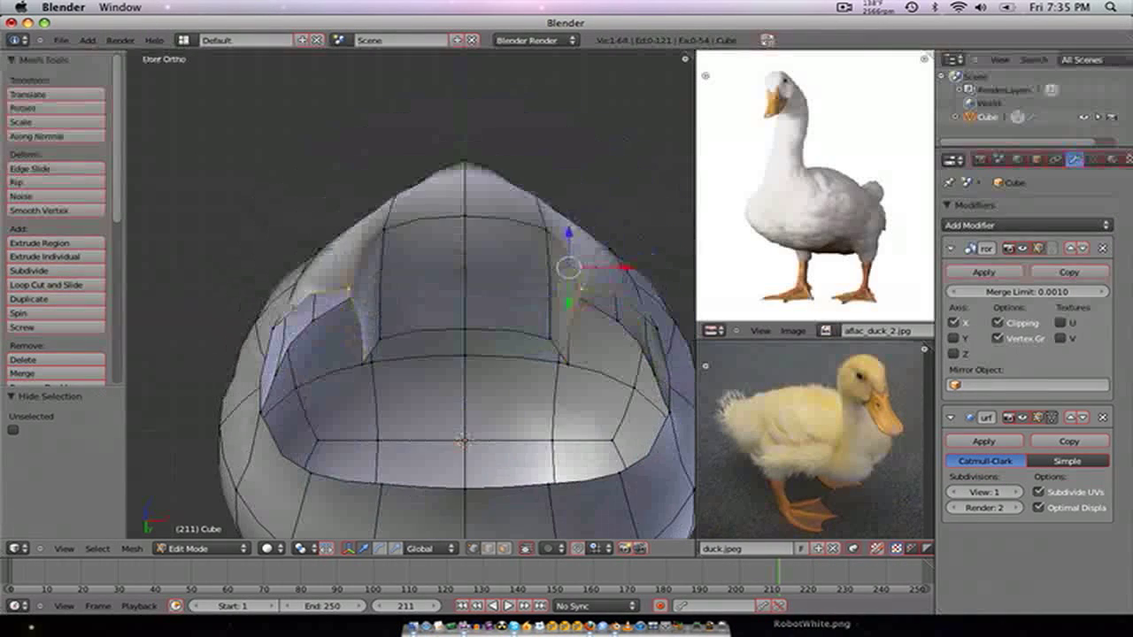
drag(612, 267, 633, 266)
right_click(571, 363)
drag(617, 386, 659, 372)
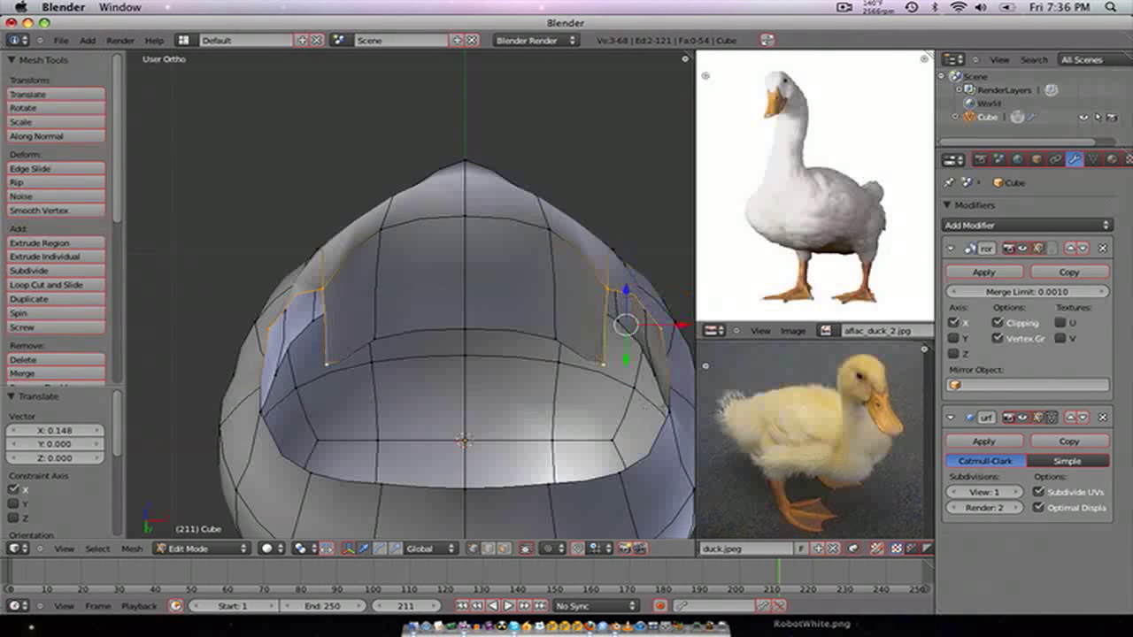
key(f)
- In side view, move the upper beak's two front top vertices down and back, by Y 0.099, Z -0.140 and Y 0.110, Z -0.075
middle_drag(648, 404, 224, 405)
key(KP_1)
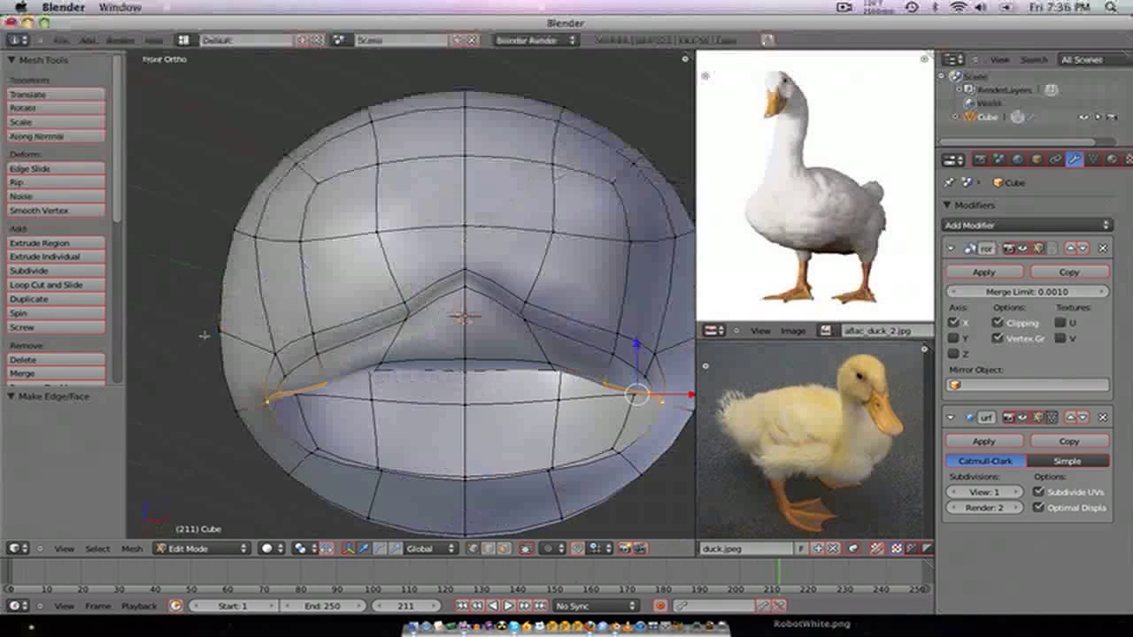
key(KP_3)
right_click(211, 281)
key(g)
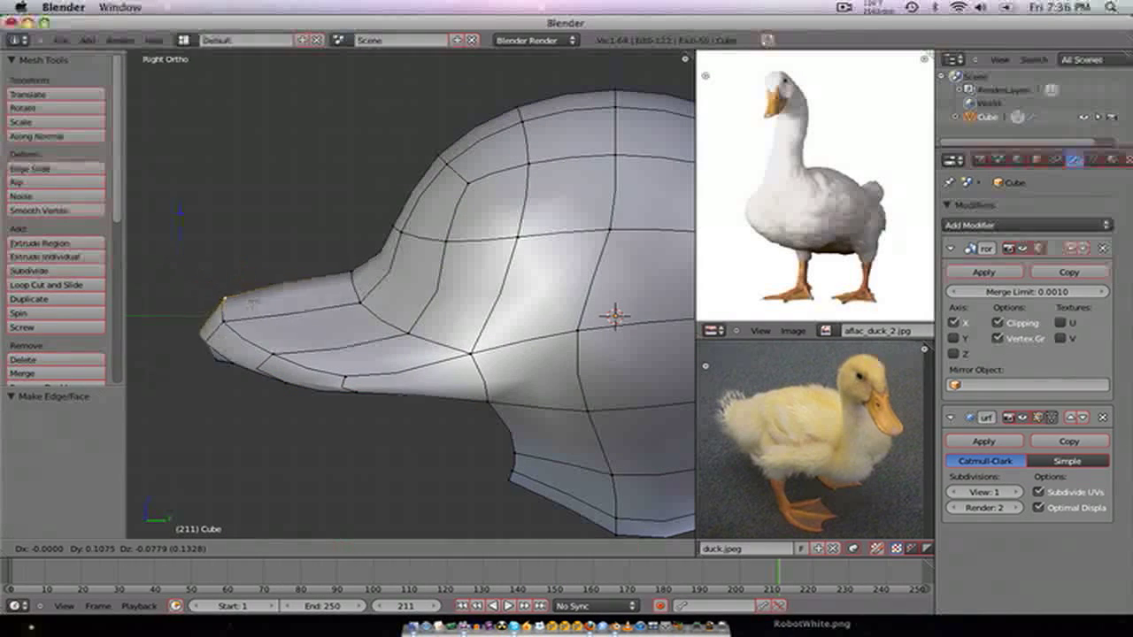
click(246, 318)
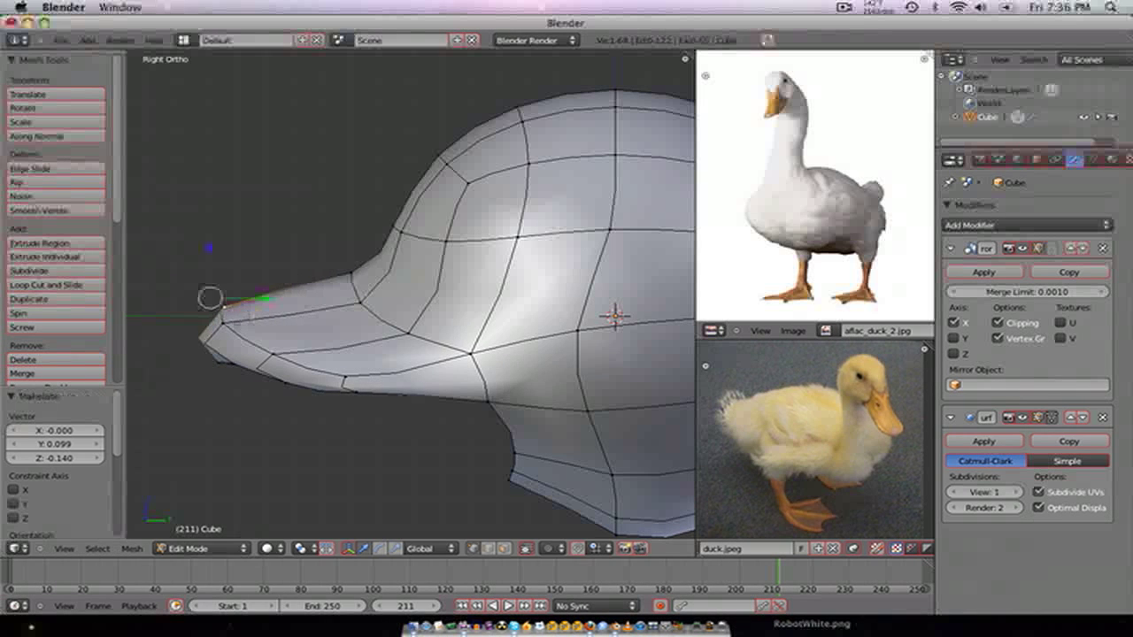
right_click(224, 322)
key(g)
click(256, 342)
- Shift the two side vertices of the upper beak back and slightly down, the rear one by Y 0.048, Z -0.030
right_click(280, 359)
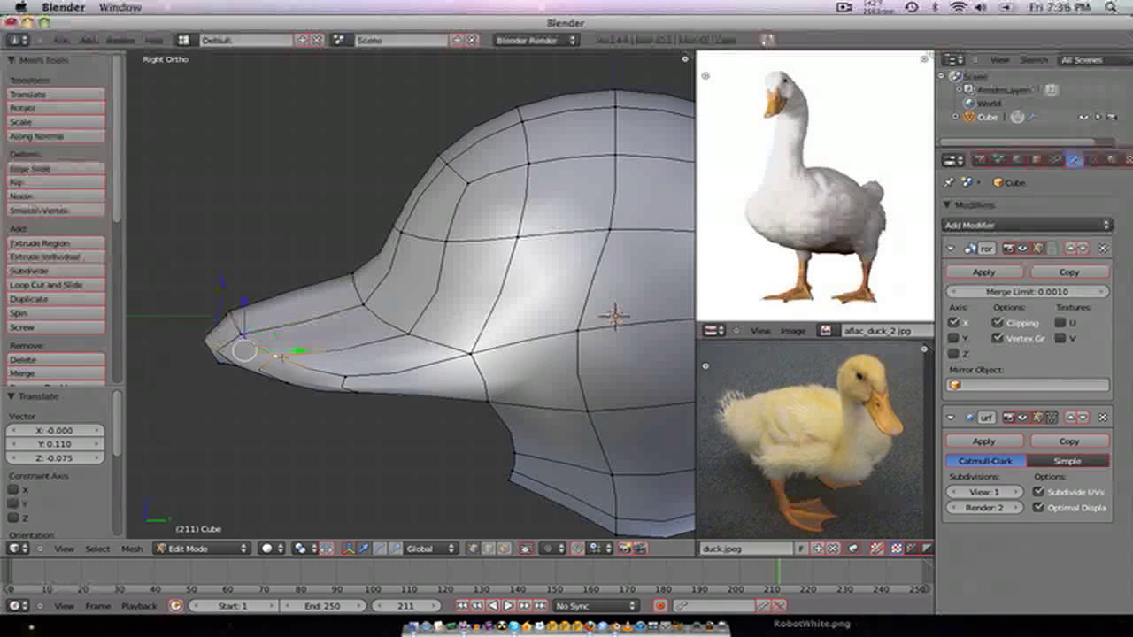
key(g)
click(308, 369)
right_click(349, 378)
key(g)
click(358, 380)
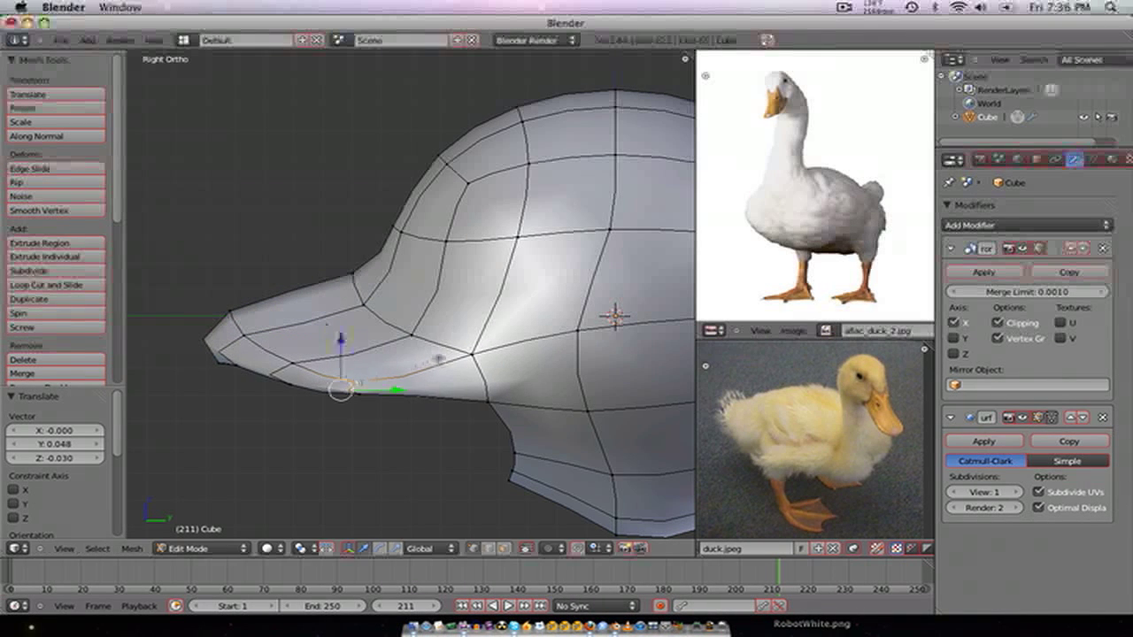
- Move the vertices at the mouth corner back, by Y 0.164, Z 0.005 and Y 0.081, Z 0.054, and nudge the vertex below up by 0.024
right_click(472, 353)
key(g)
click(521, 348)
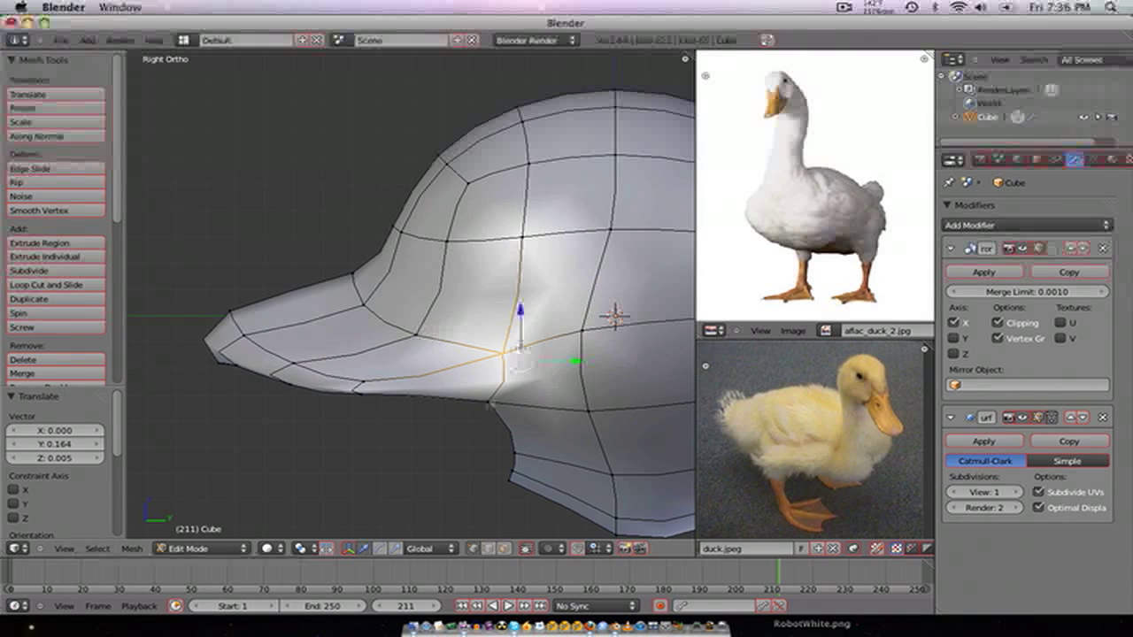
right_click(490, 403)
key(g)
click(518, 391)
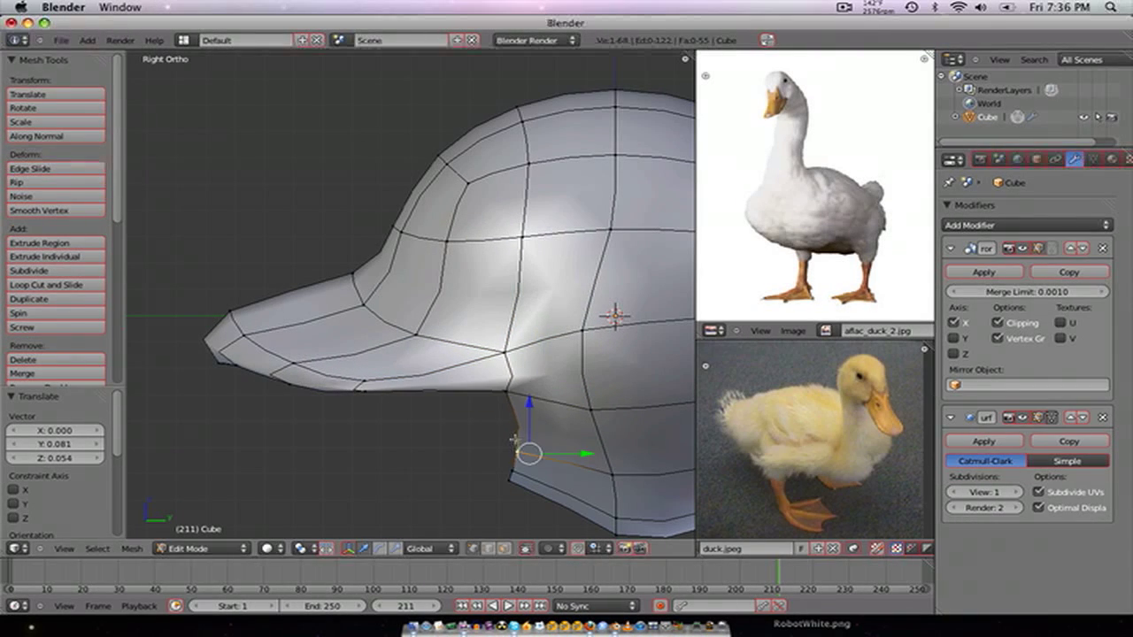
key(g)
click(511, 432)
- Raise the vertex at the upper beak's front tip by 0.153 along Z
middle_drag(223, 342, 365, 324)
scroll(274, 367, down, 4)
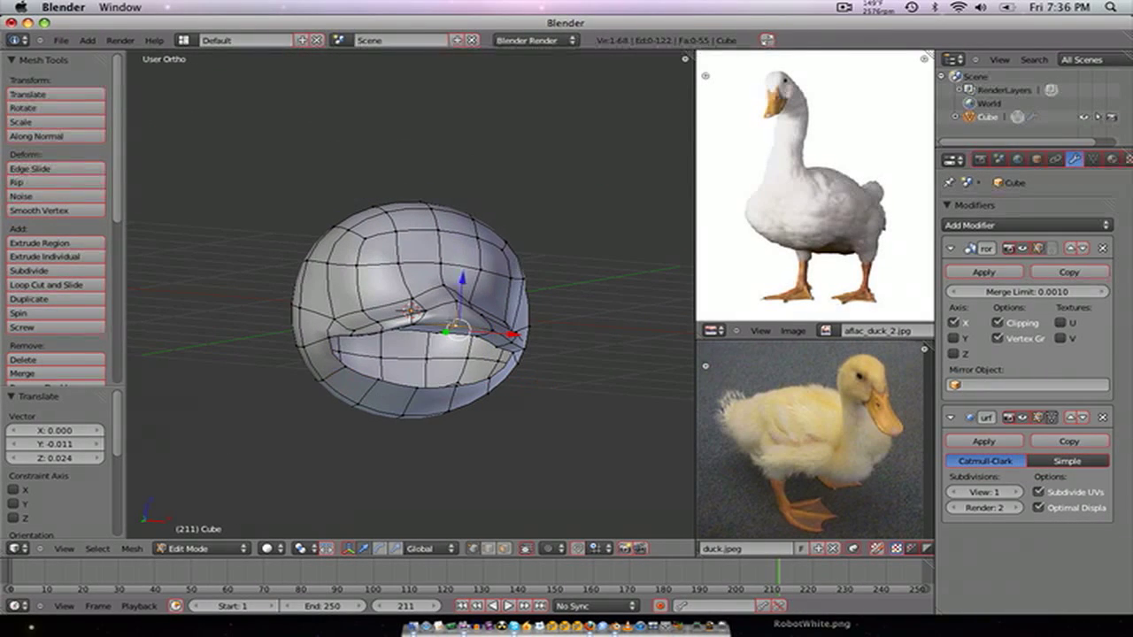
key(g)
key(z)
click(463, 266)
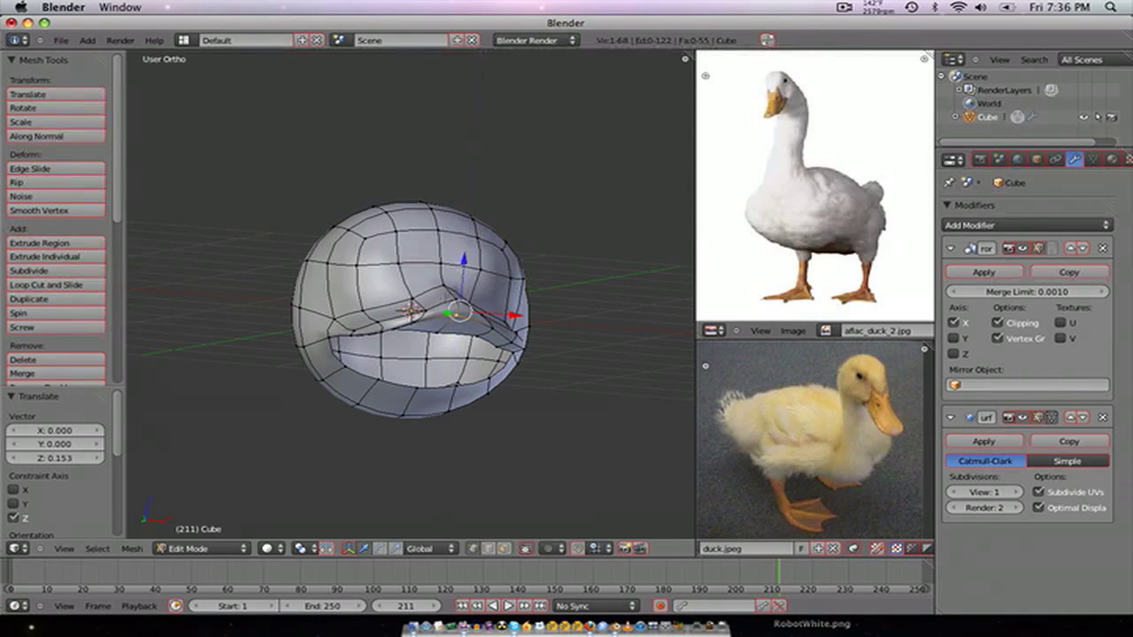
- Add a loop cut around the upper beak and slide it close to where the beak meets the head
middle_drag(463, 266, 415, 429)
scroll(440, 362, up, 3)
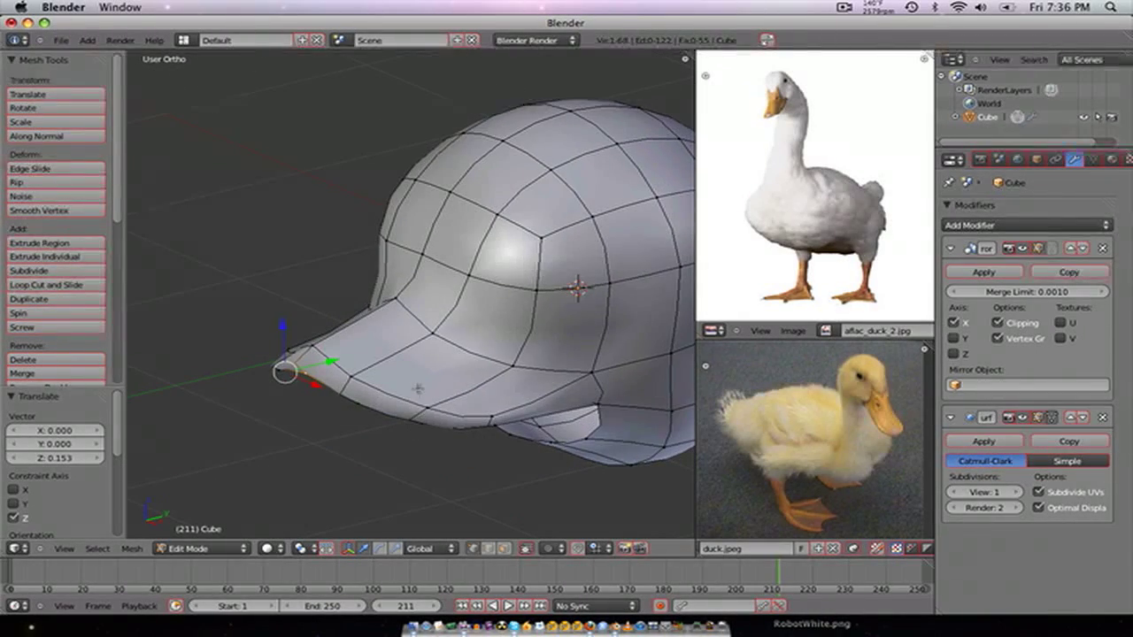
click(503, 409)
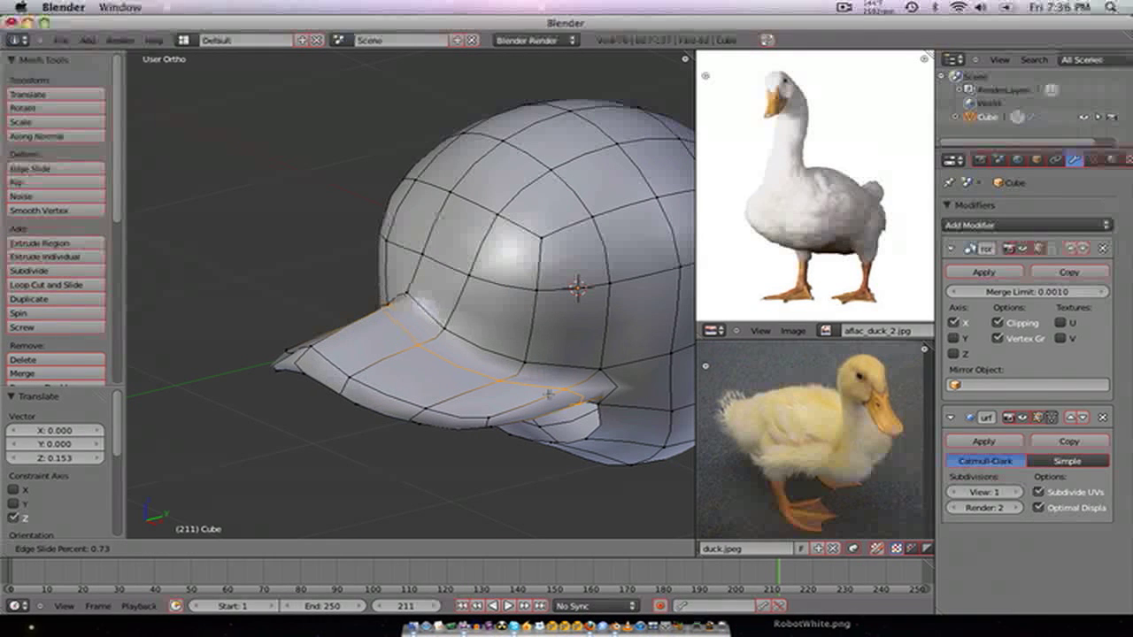
click(535, 399)
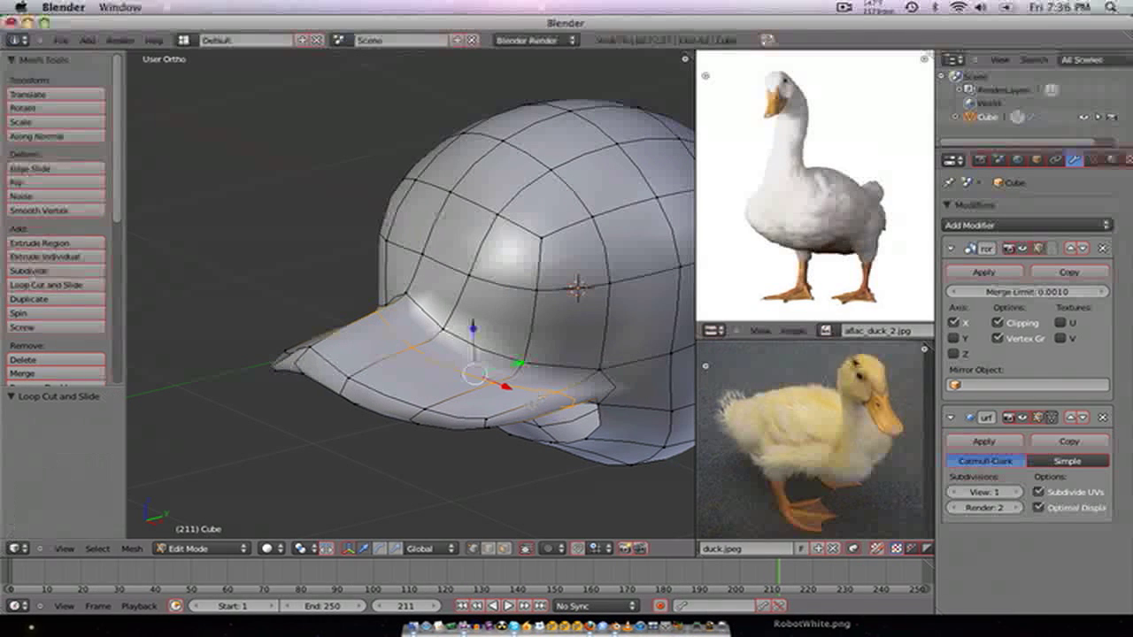
- Switch off the Subdivision modifier's edit-cage display to examine the unsmoothed cage of the beak, and switch it back on
click(1053, 417)
middle_drag(282, 423, 296, 296)
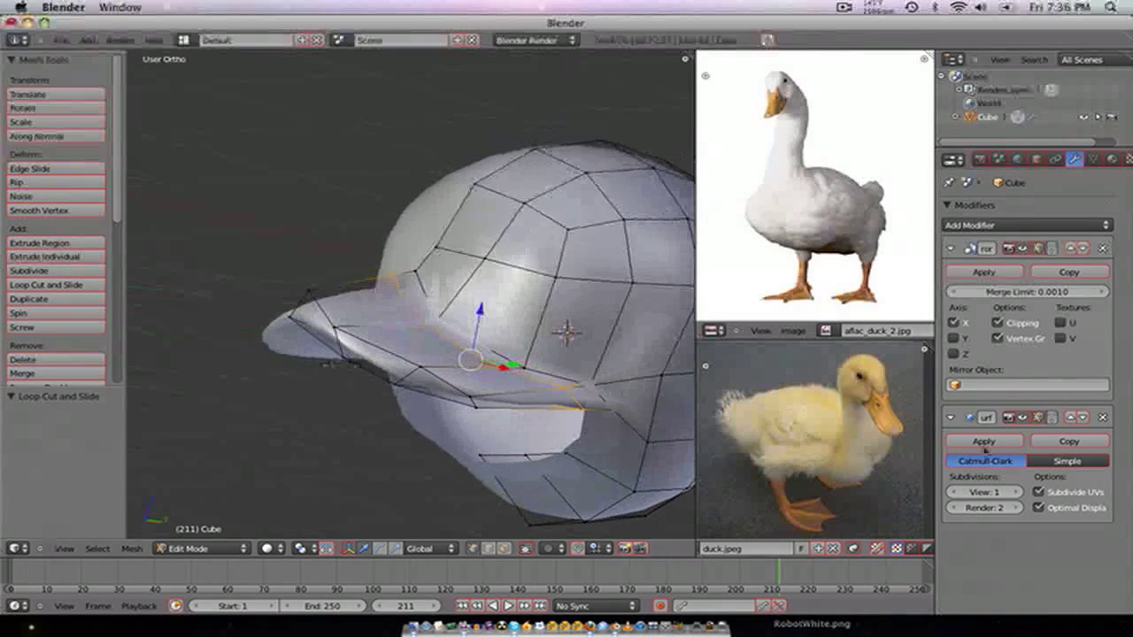
click(1051, 418)
scroll(369, 382, down, 1)
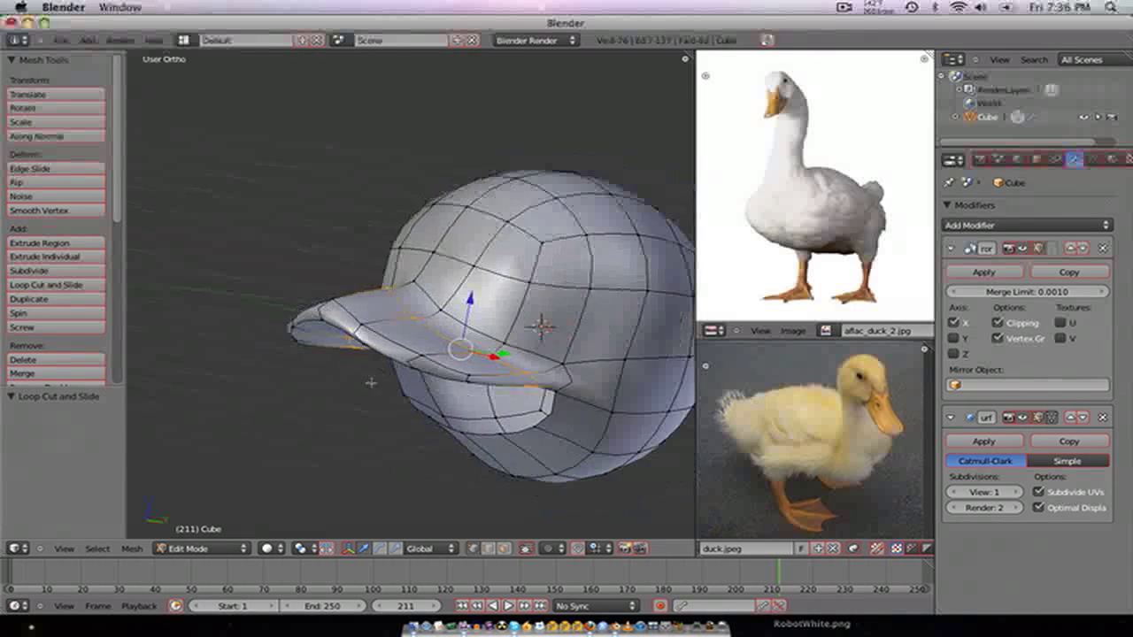
- In front view, adjust the vertices where the upper beak's centre meets the head, by X 0.029, Z -0.034, X -0.013, Z -0.047 and Z 0.060
middle_drag(370, 382, 406, 448)
scroll(414, 434, up, 4)
key(KP_1)
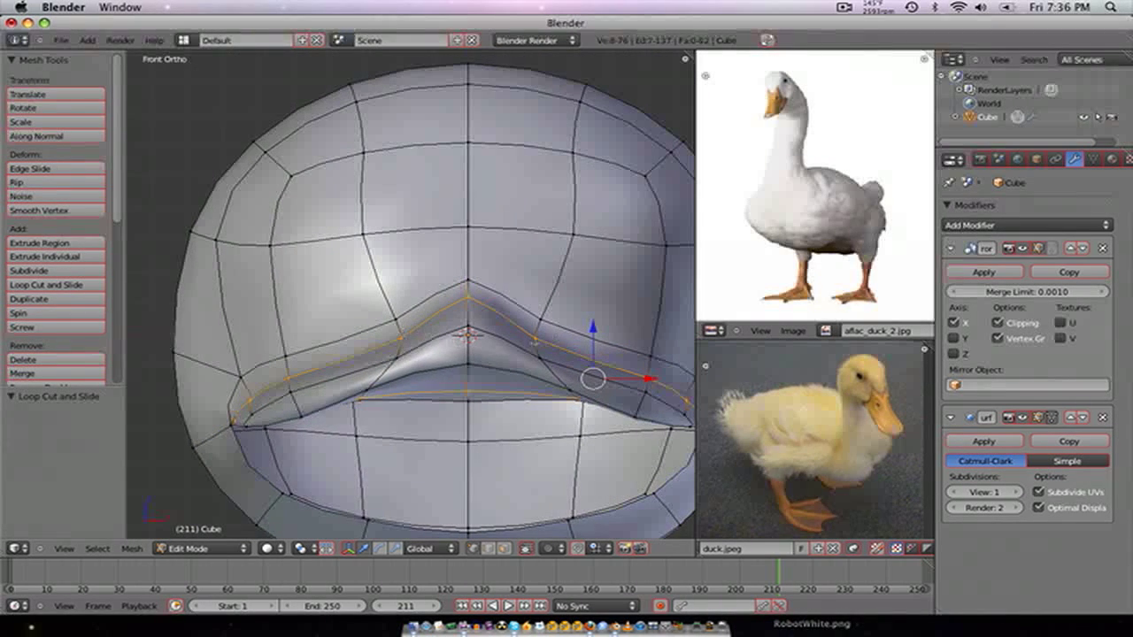
right_click(535, 342)
key(g)
click(545, 351)
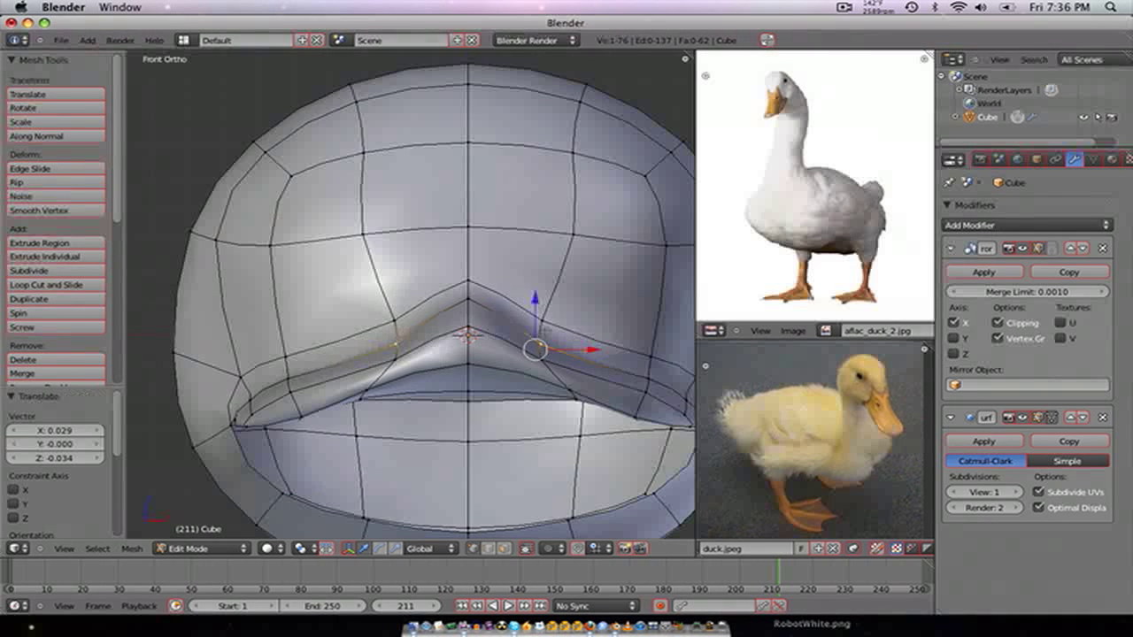
key(g)
click(484, 302)
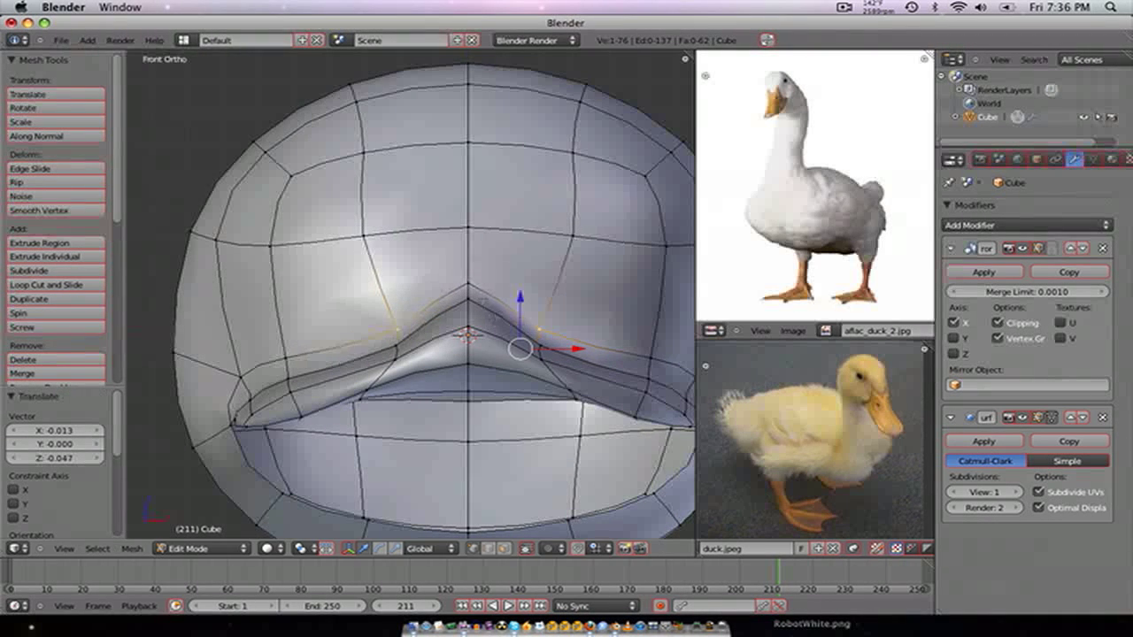
key(g)
click(470, 266)
- In front view, adjust three vertices at the upper beak's outer corner by Z -0.029, X 0.010 Z -0.077, and X -0.016 Z -0.026
scroll(600, 343, down, 2)
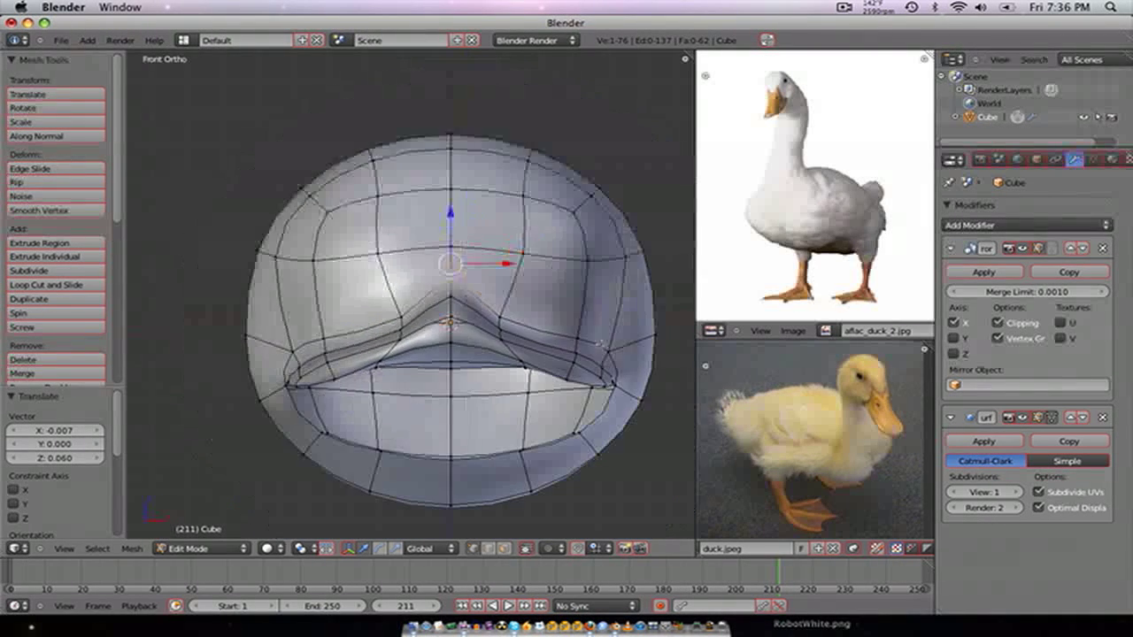
right_click(575, 342)
key(g)
click(579, 356)
right_click(608, 352)
key(g)
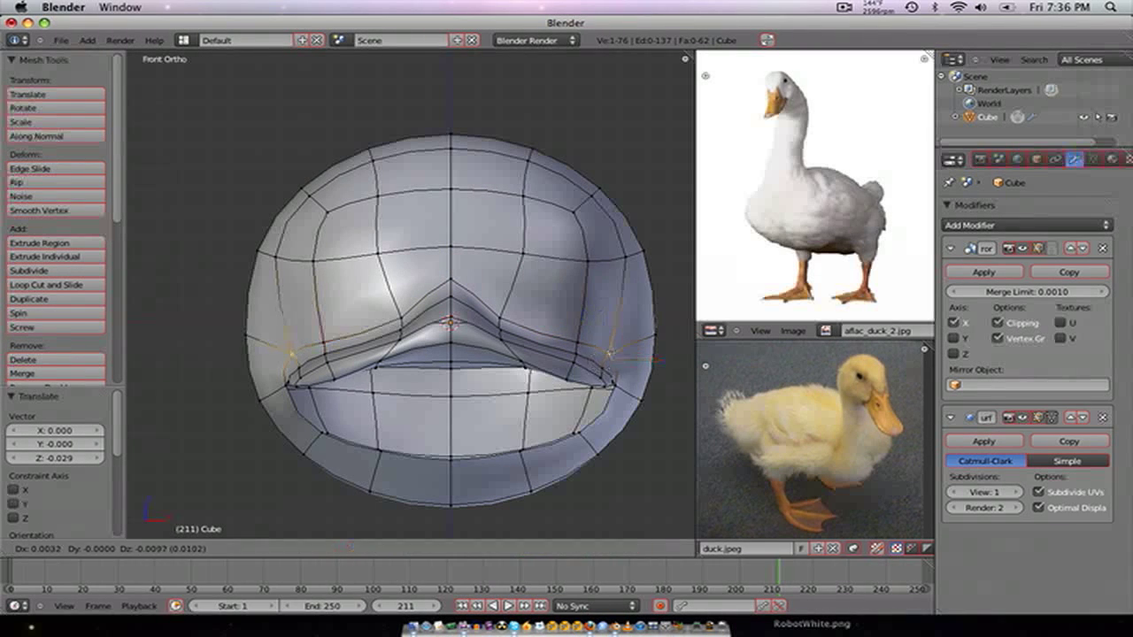
click(602, 377)
key(g)
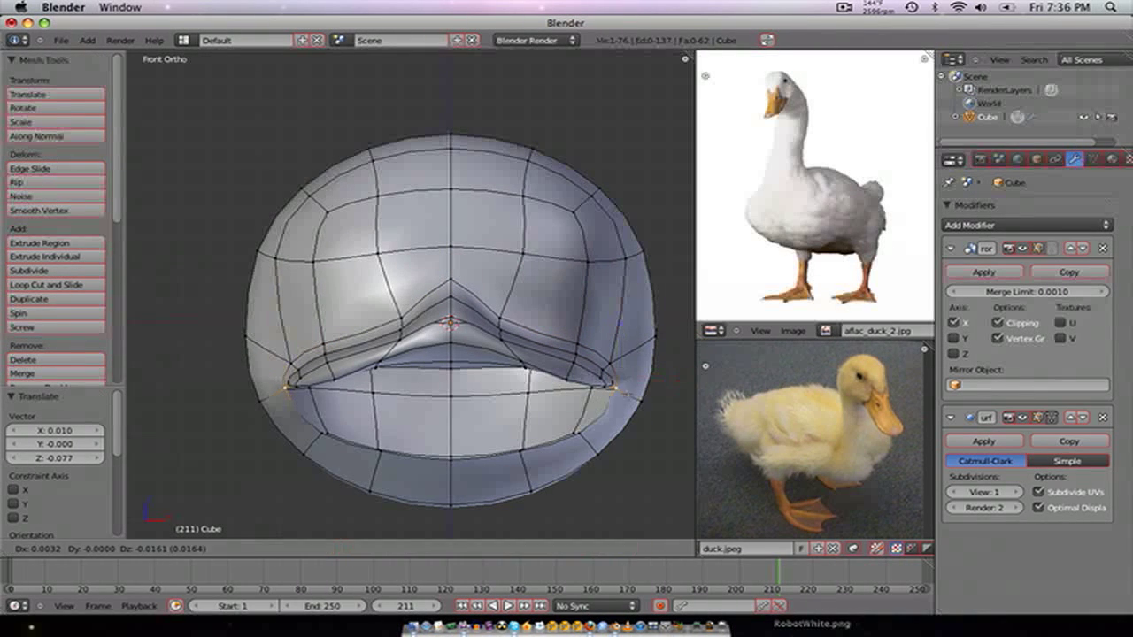
click(623, 397)
scroll(623, 397, down, 4)
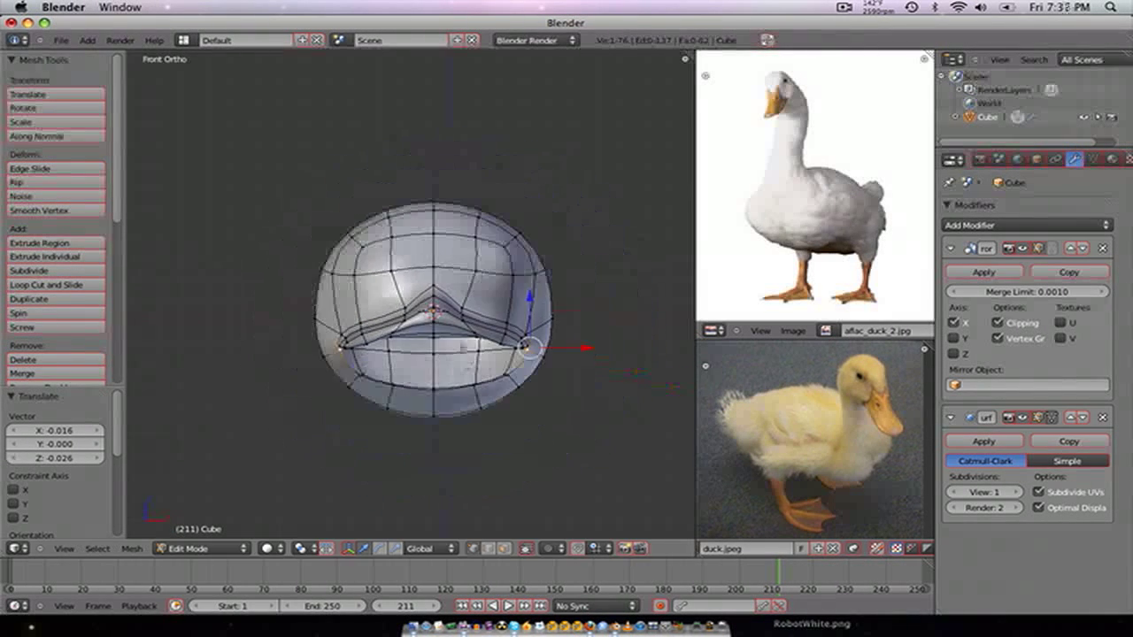
- Reveal the hidden lower beak geometry and bring the side of the open beak into view
middle_drag(602, 385, 450, 392)
scroll(286, 337, up, 1)
scroll(395, 358, up, 5)
right_click(271, 373)
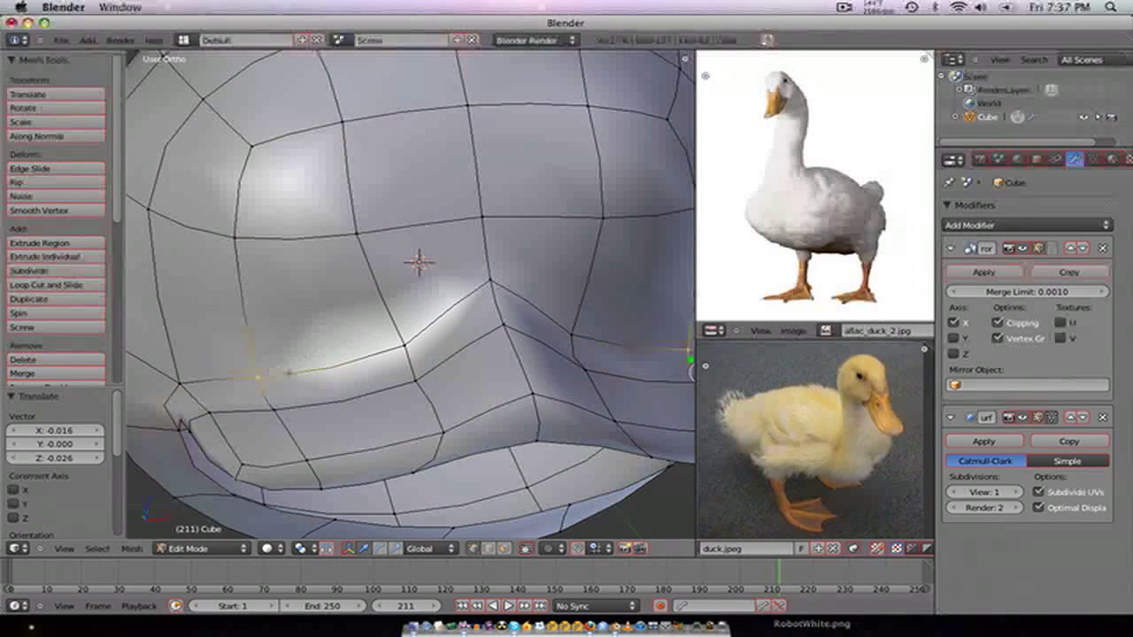
scroll(290, 376, down, 3)
middle_drag(291, 376, 425, 423)
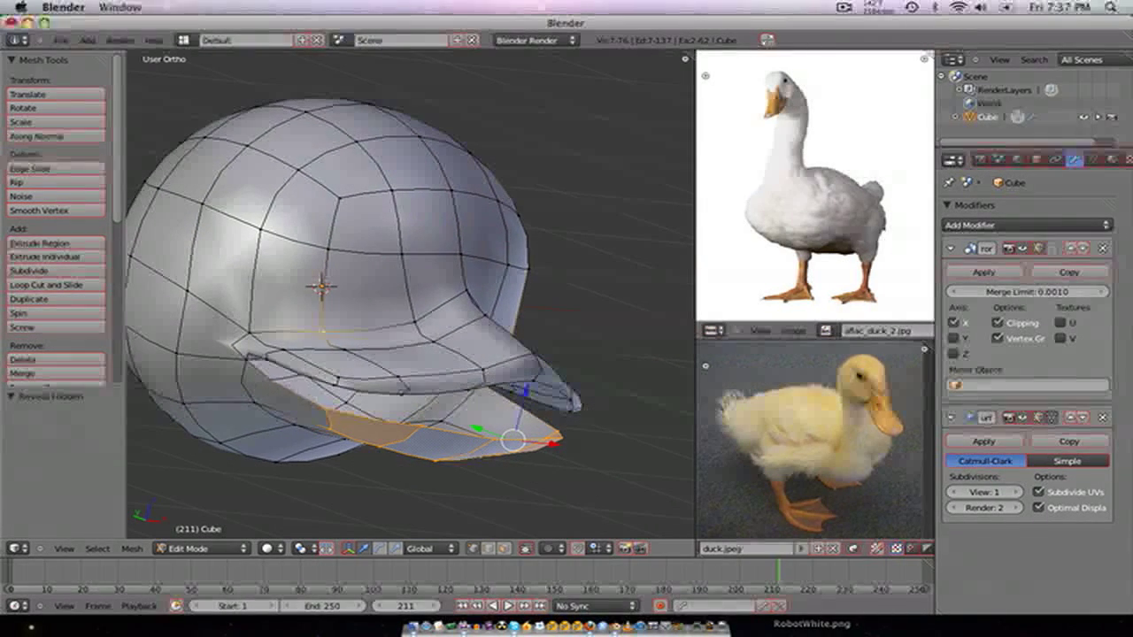
- Rip the vertex at the corner of the mouth and move the ripped vertex by about Y -0.072
right_click(247, 361)
key(KP_1)
key(KP_3)
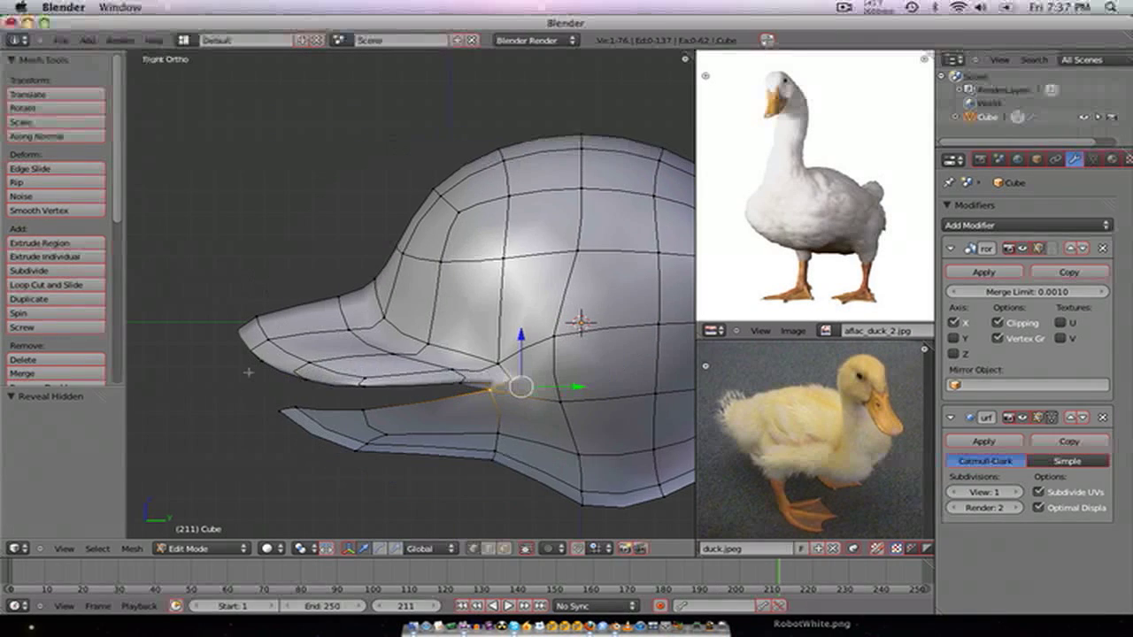
scroll(293, 380, up, 4)
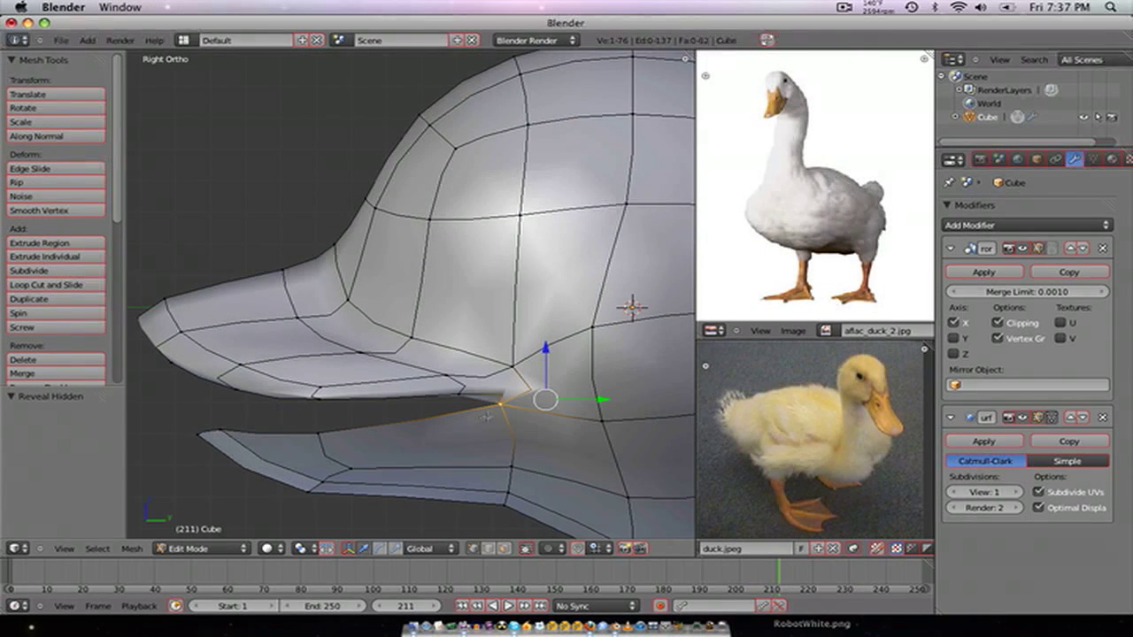
key(g)
click(475, 417)
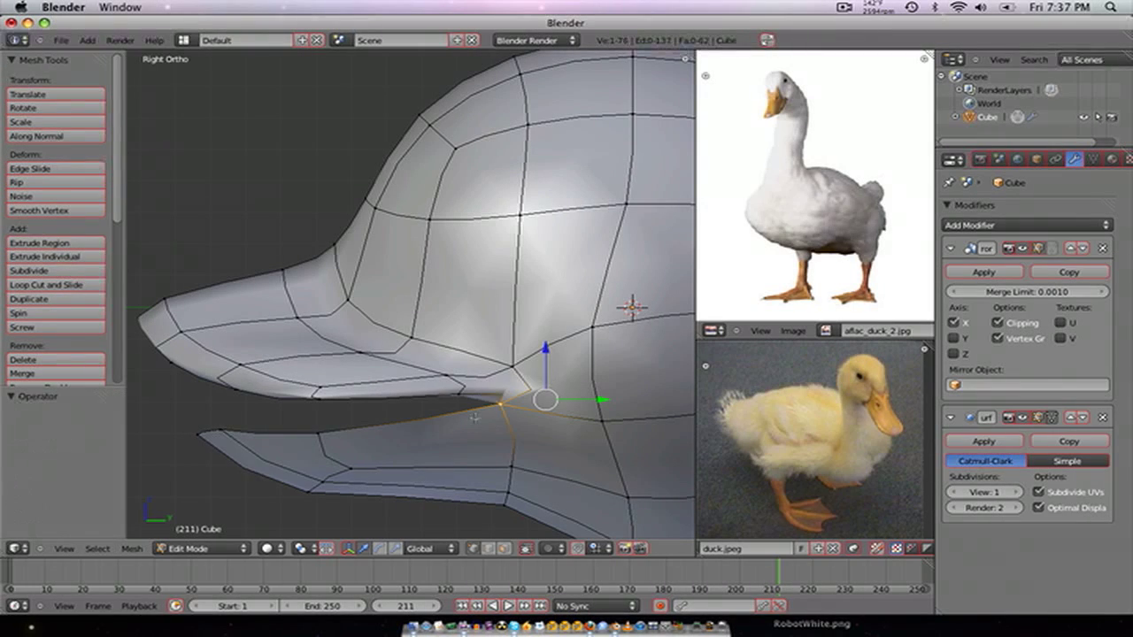
middle_drag(497, 408, 491, 354)
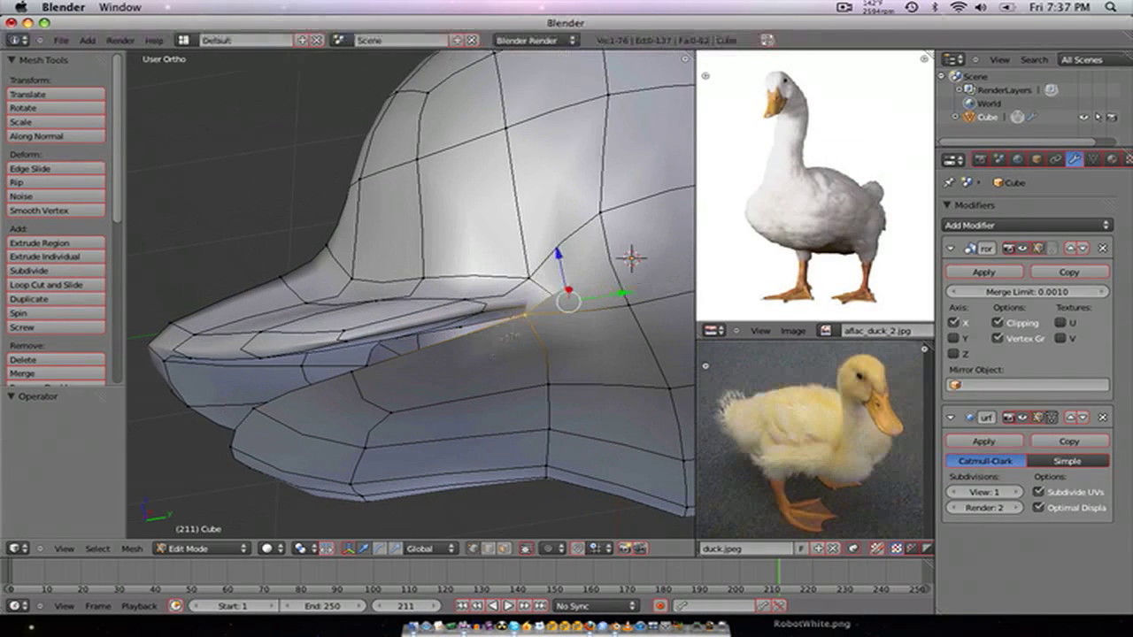
key(g)
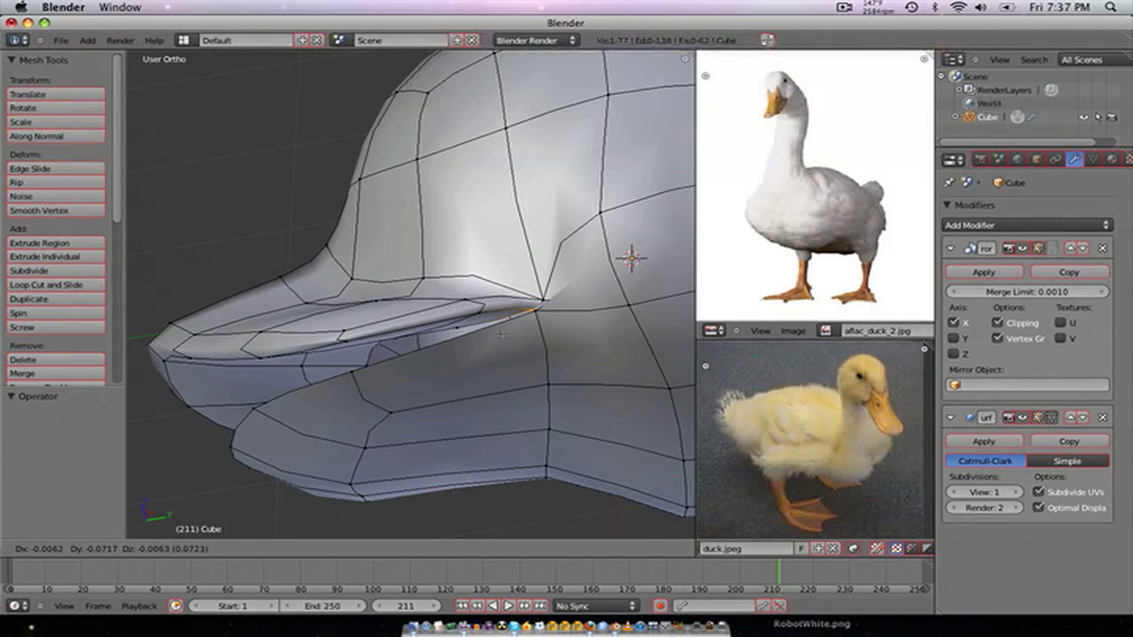
click(501, 336)
- Select the upper beak through its edge loops, grow the selection, and hide it
middle_drag(502, 335, 370, 275)
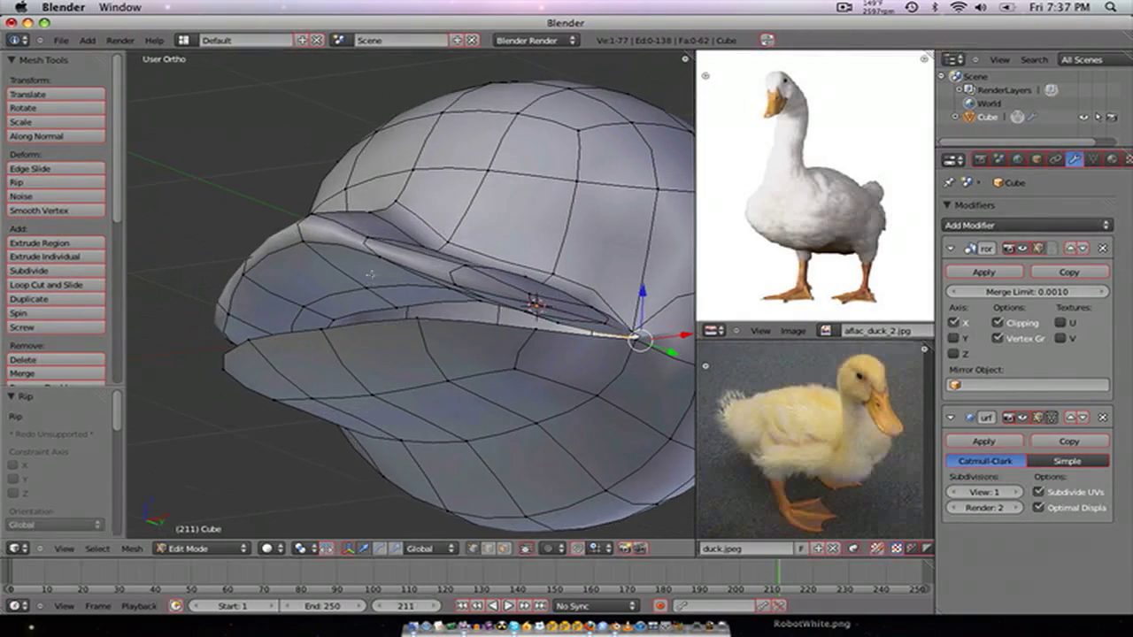
right_click(372, 256)
alt+right_click(372, 256)
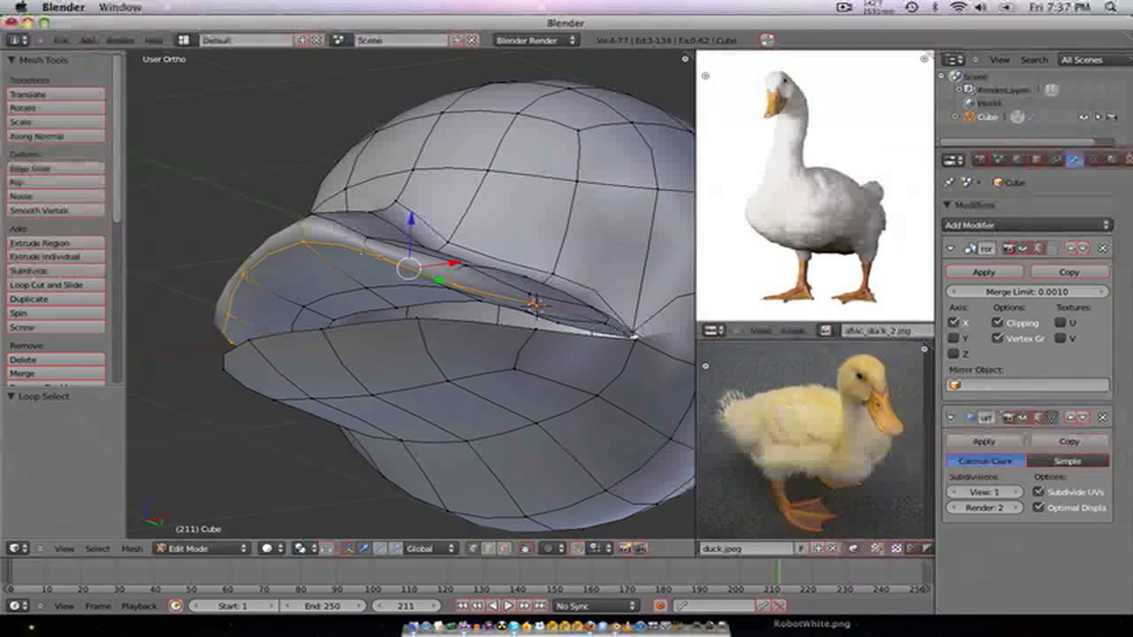
key(ctrl+KP_Add)
middle_drag(381, 256, 457, 334)
alt+right_click(457, 350)
alt+right_click(465, 350)
key(ctrl+KP_Add)
key(h)
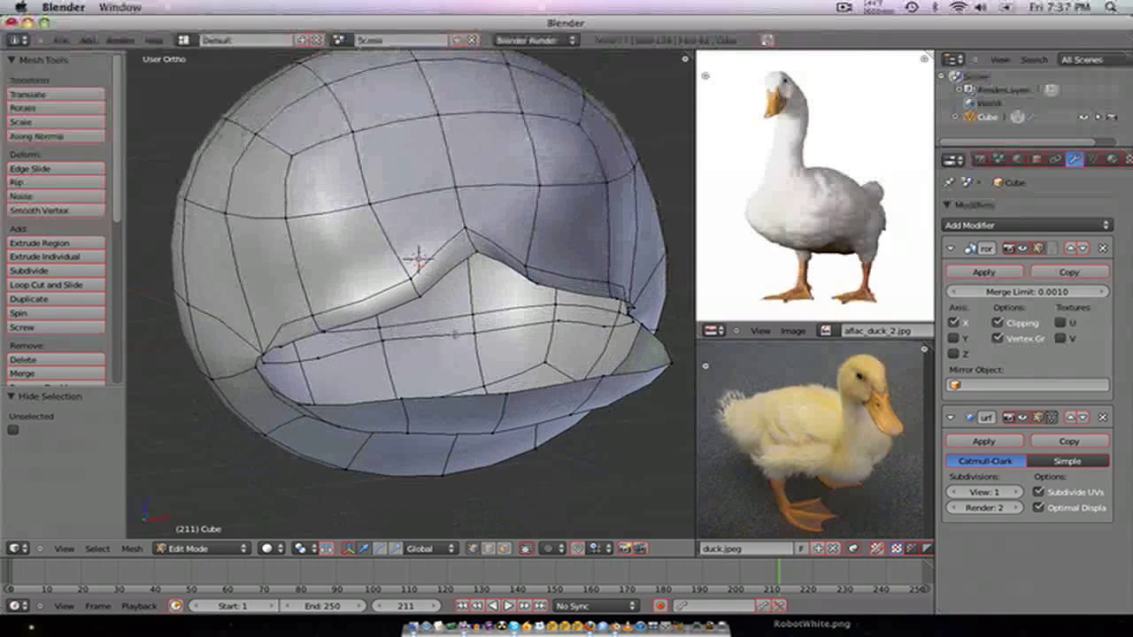
- Hide the edge loop that runs across the inside of the mouth below the upper beak
alt+right_click(458, 333)
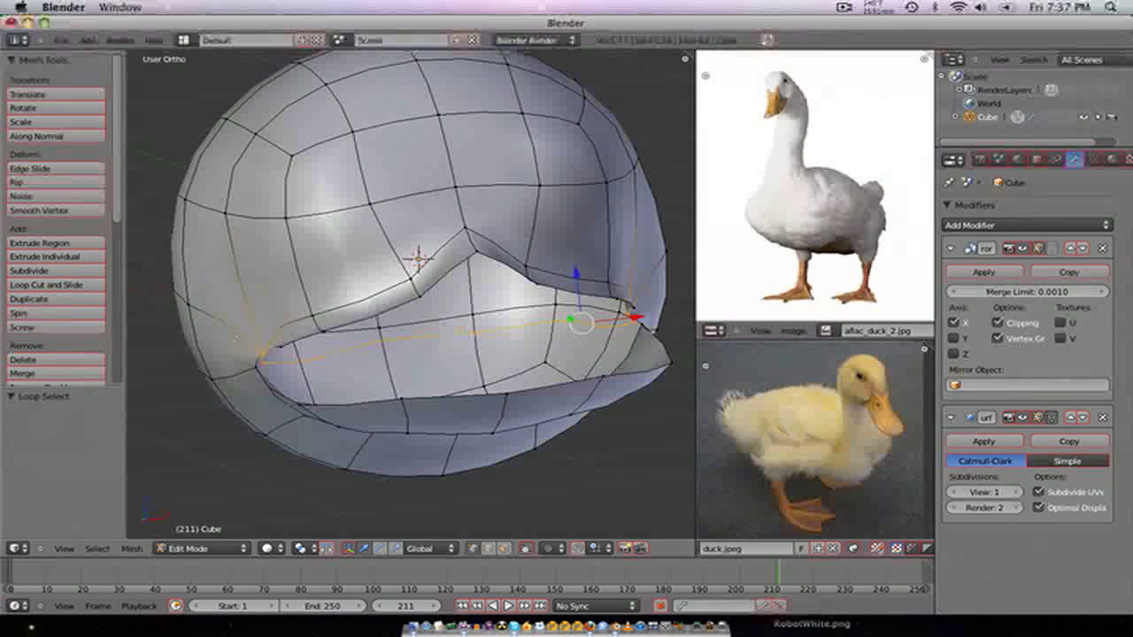
key(g)
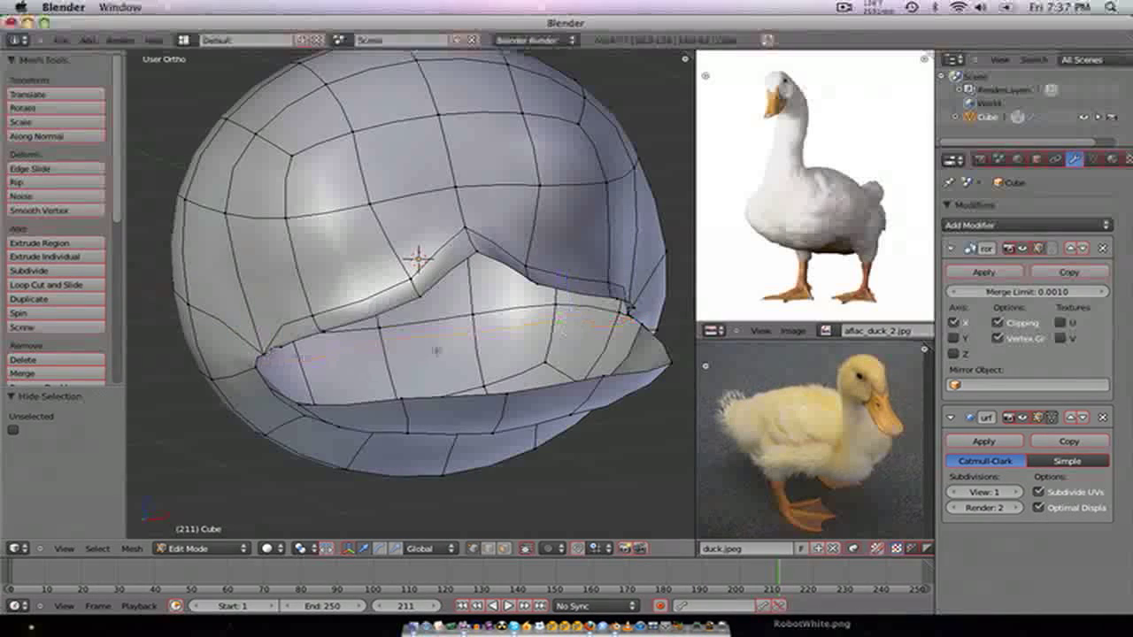
middle_drag(436, 352, 470, 346)
- In top view, narrow the lower beak's rim, moving its side vertex X -0.234 Y -0.008, front corner X -0.110 Y 0.126, and tip Y 0.083
key(KP_1)
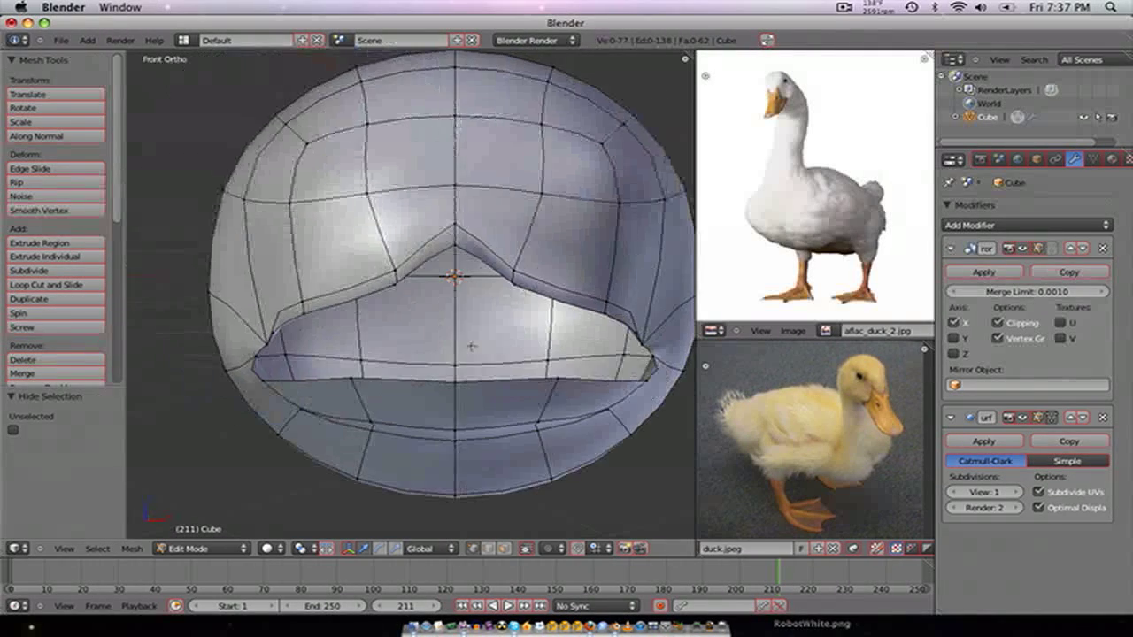
key(KP_3)
key(KP_7)
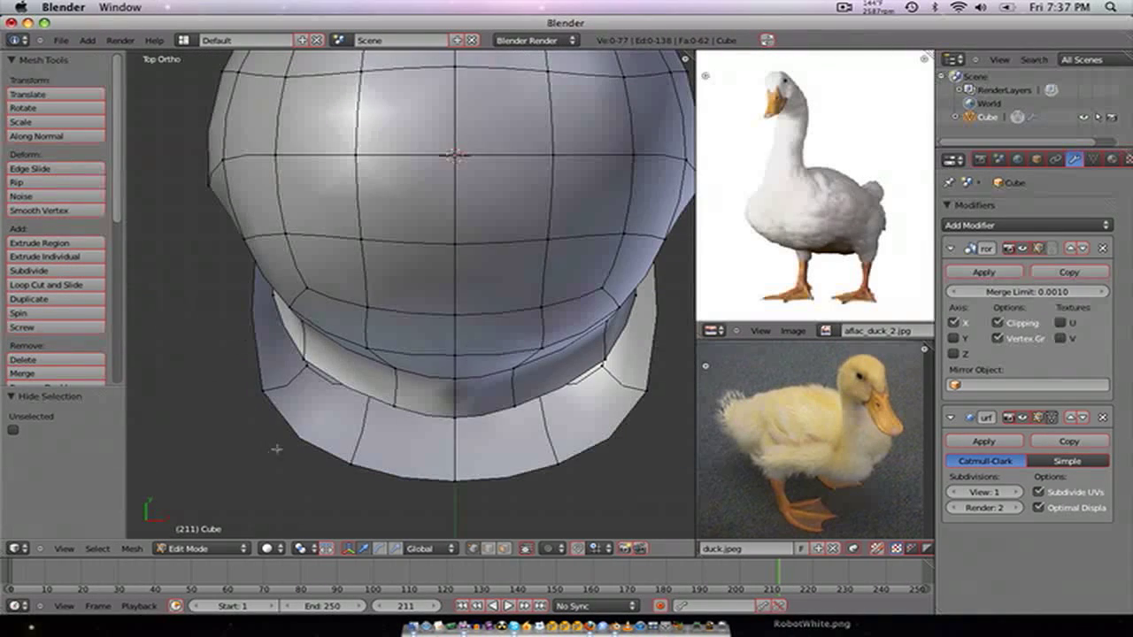
shift+middle_drag(276, 449, 277, 445)
key(g)
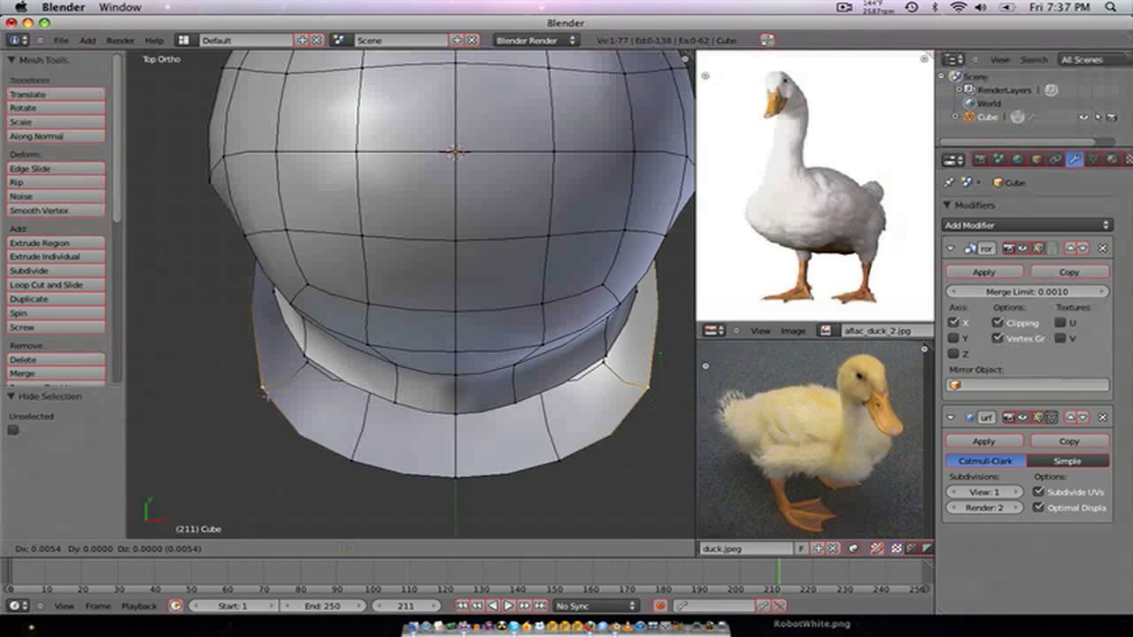
right_click(333, 395)
key(g)
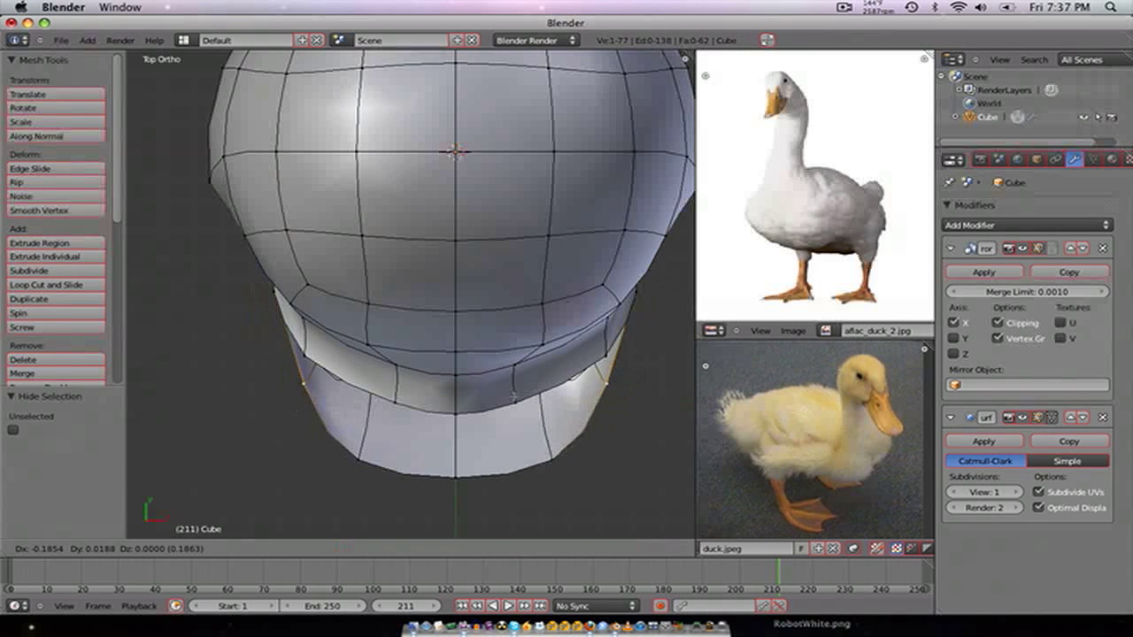
click(522, 456)
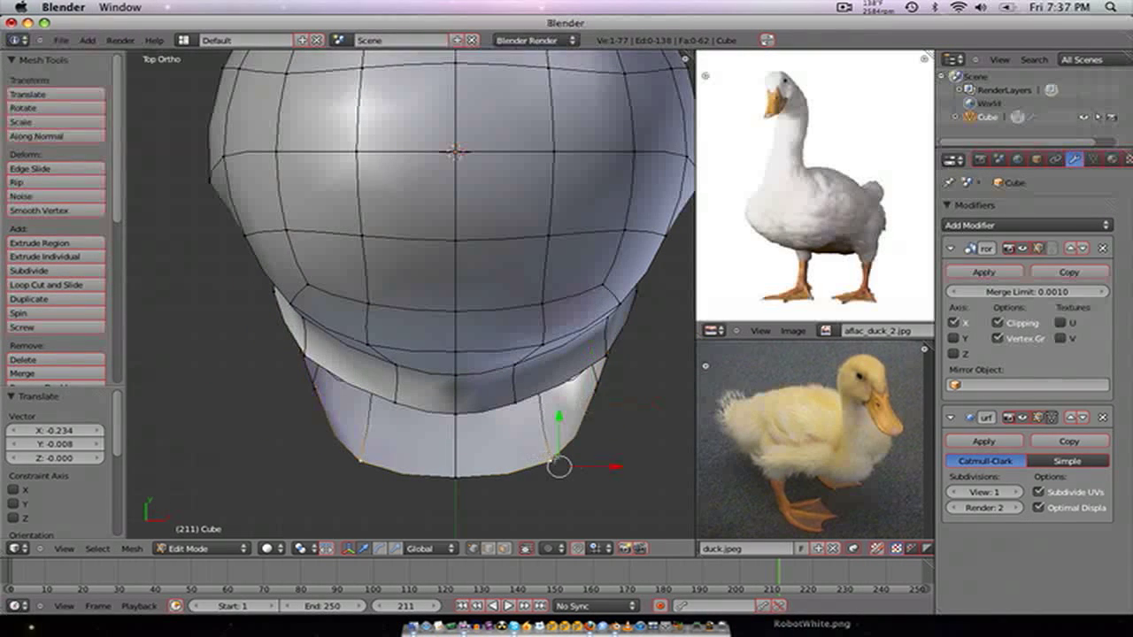
key(g)
click(403, 466)
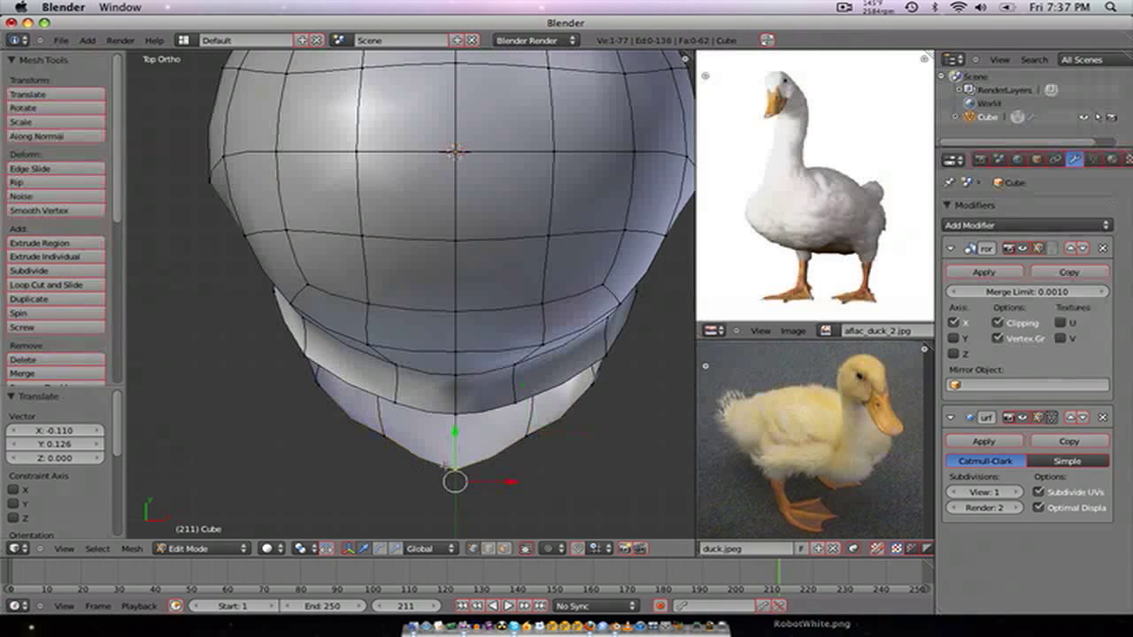
key(g)
click(447, 446)
- Move the side vertex near the lower beak's front inward by X -0.127
middle_drag(418, 435, 440, 318)
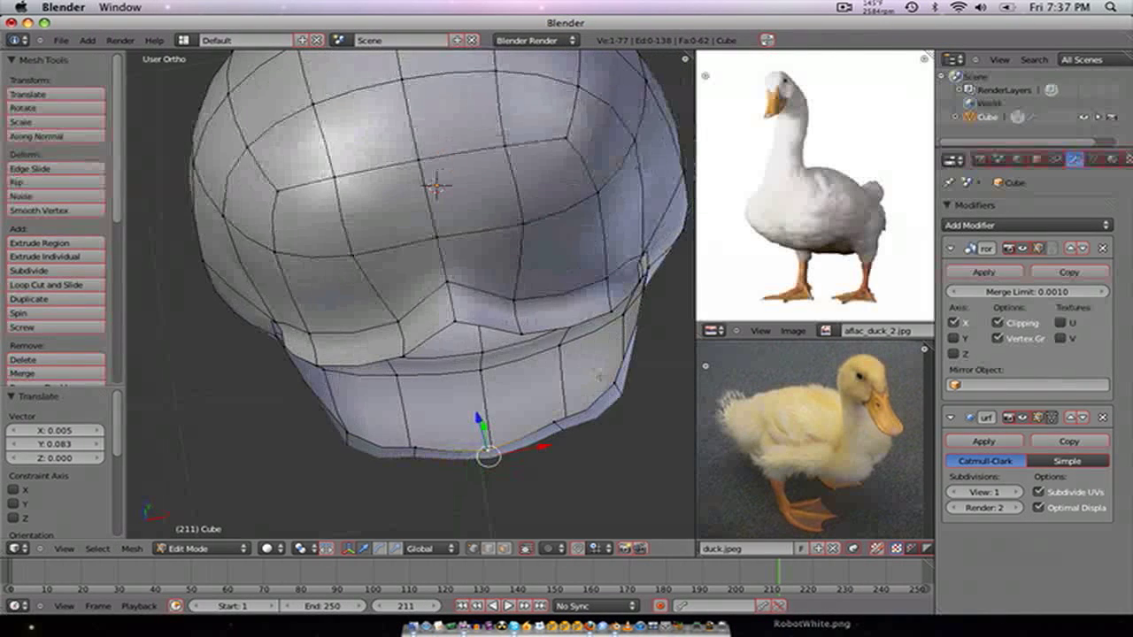
right_click(631, 311)
right_click(620, 389)
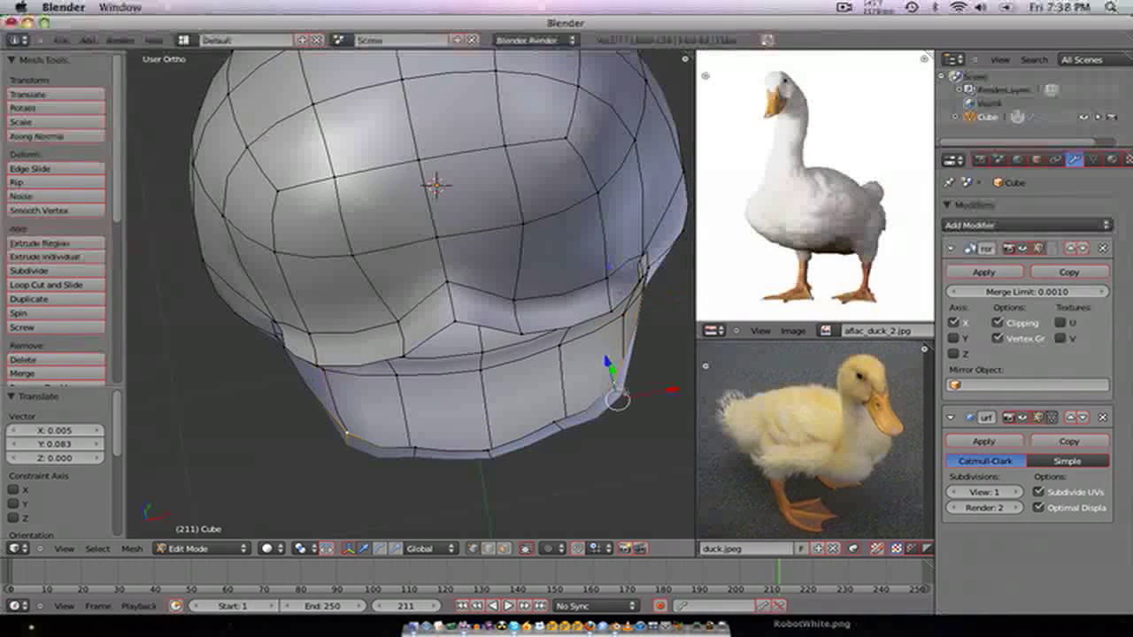
drag(651, 390, 620, 397)
- Using wireframe display to reach it, narrow the lower beak's underside by moving two side vertices X -0.202 and X -0.177
key(KP_7)
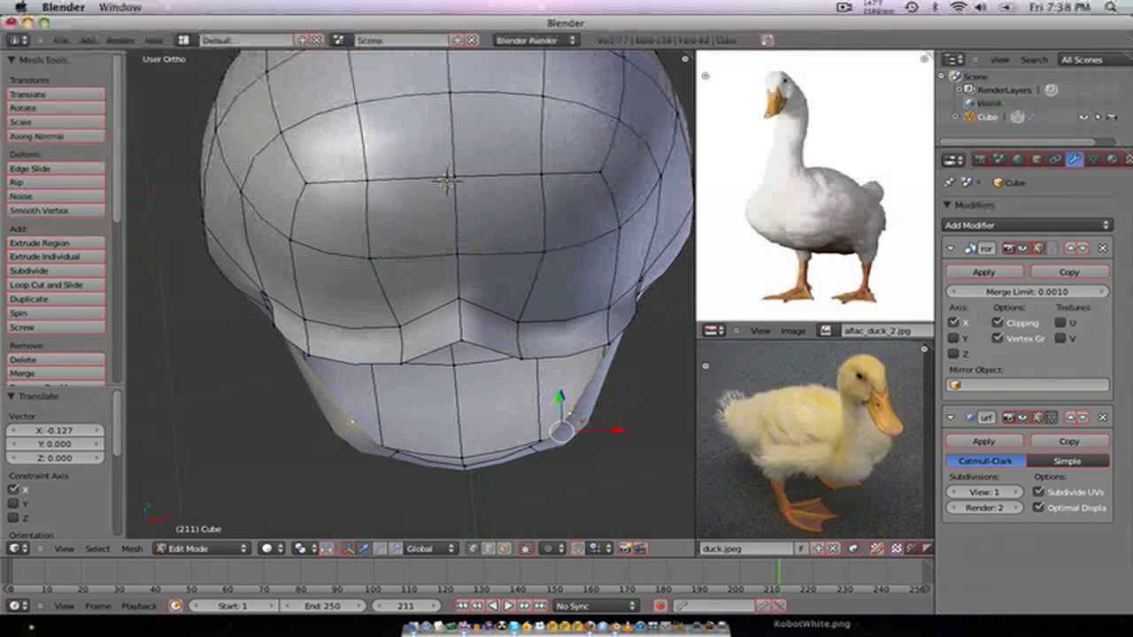
key(KP_2)
key(KP_2)
key(KP_2)
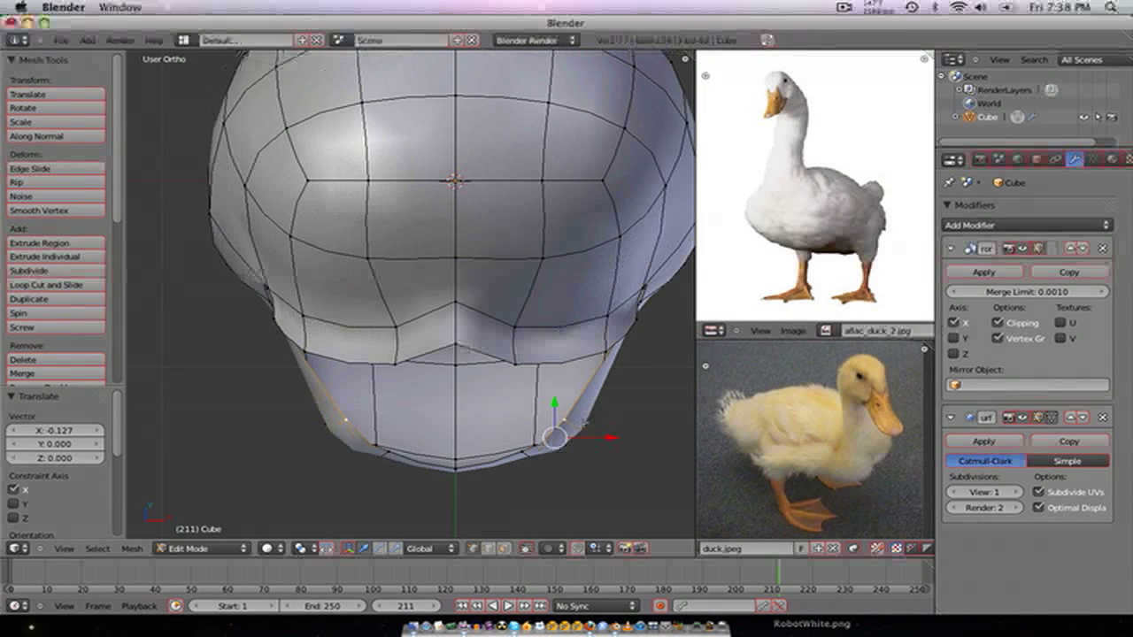
key(z)
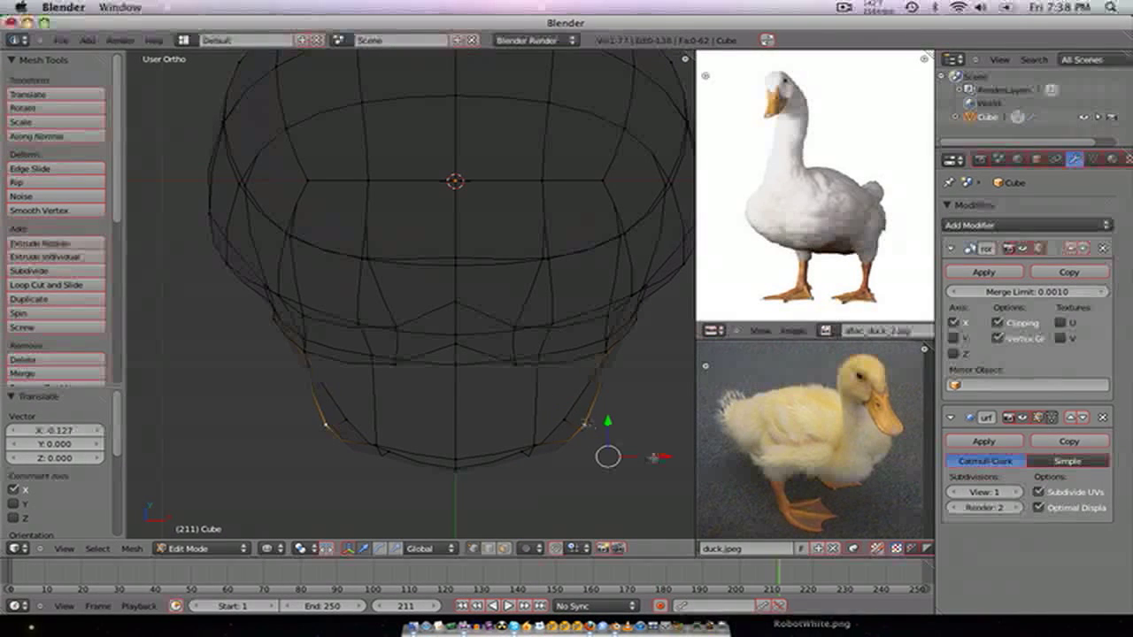
key(g)
key(x)
click(593, 446)
key(z)
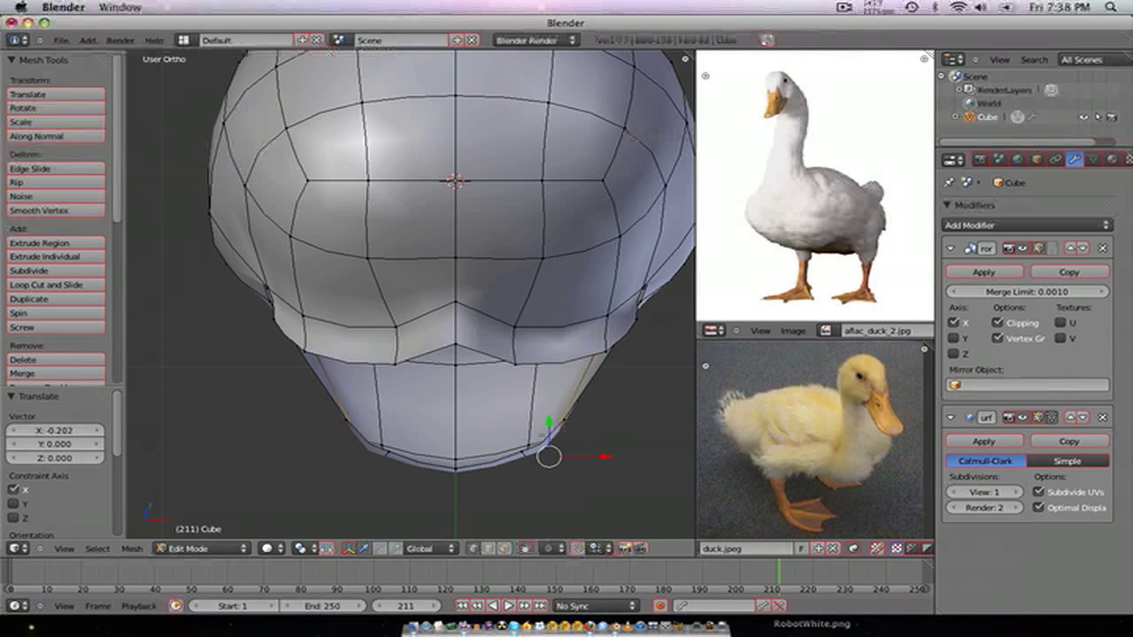
drag(587, 460, 556, 461)
- In right wireframe view, move the whole front end of the lower beak by Y 0.169, Z 0.067 and rotate it 11.592°
middle_drag(531, 457, 446, 347)
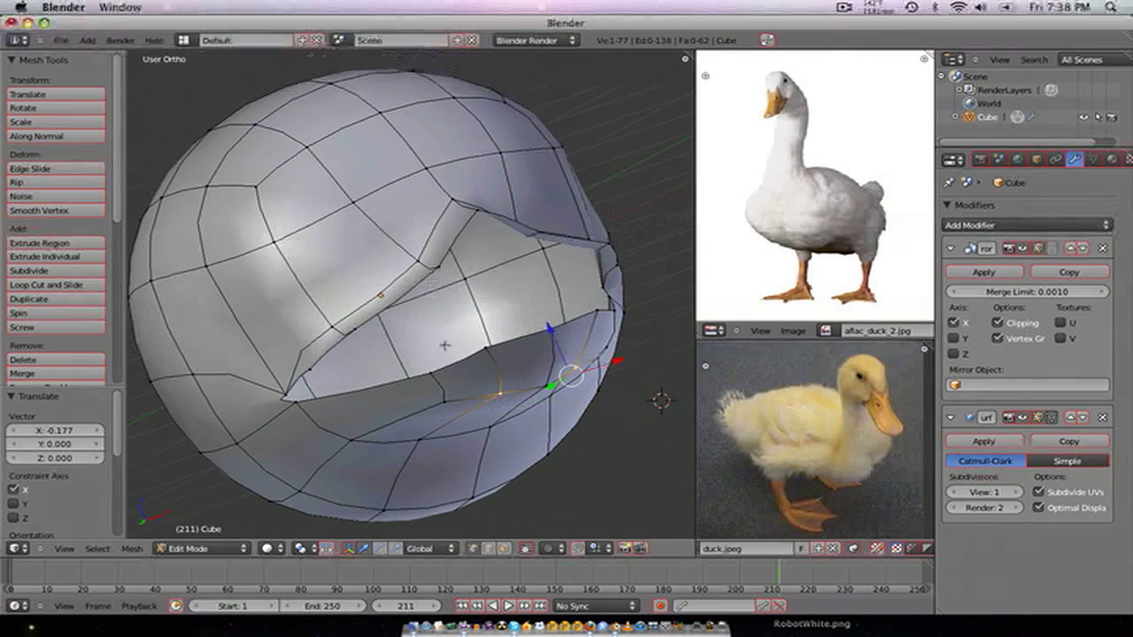
key(KP_1)
key(KP_3)
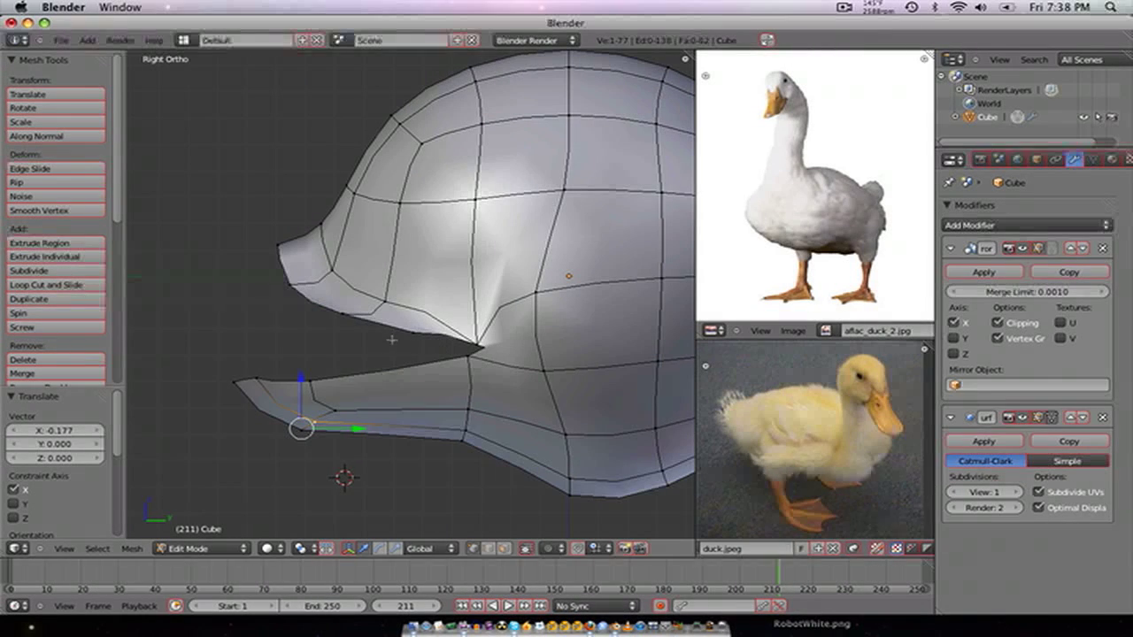
key(z)
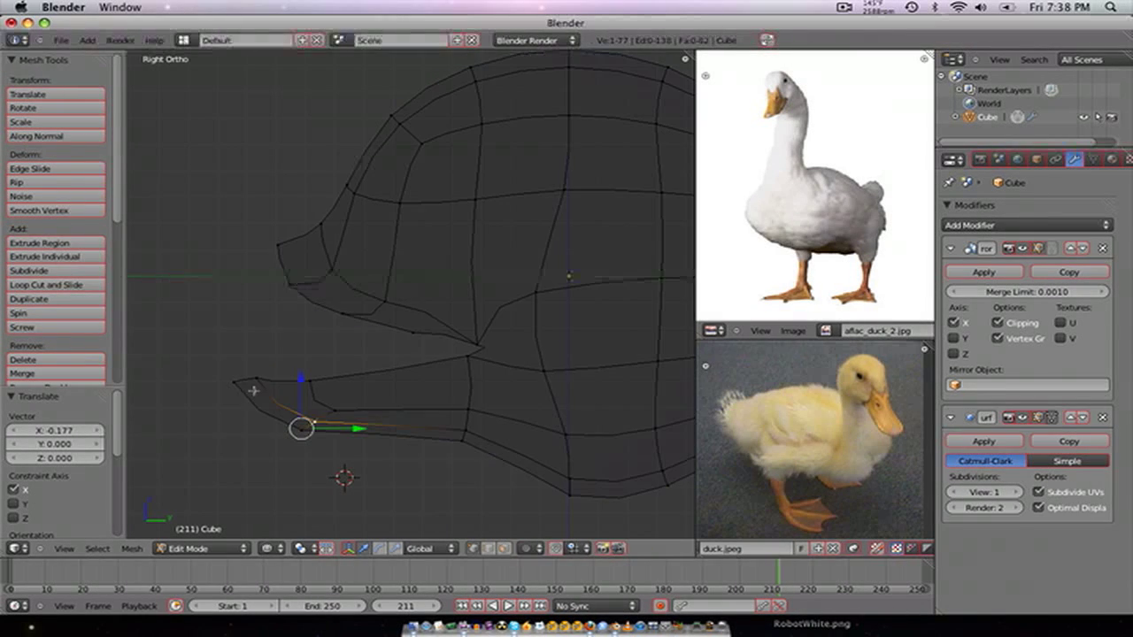
key(a)
key(b)
drag(183, 341, 344, 472)
key(g)
mouse_move(358, 425)
mouse_down()
mouse_move(373, 420)
mouse_move(348, 426)
mouse_up()
key(r)
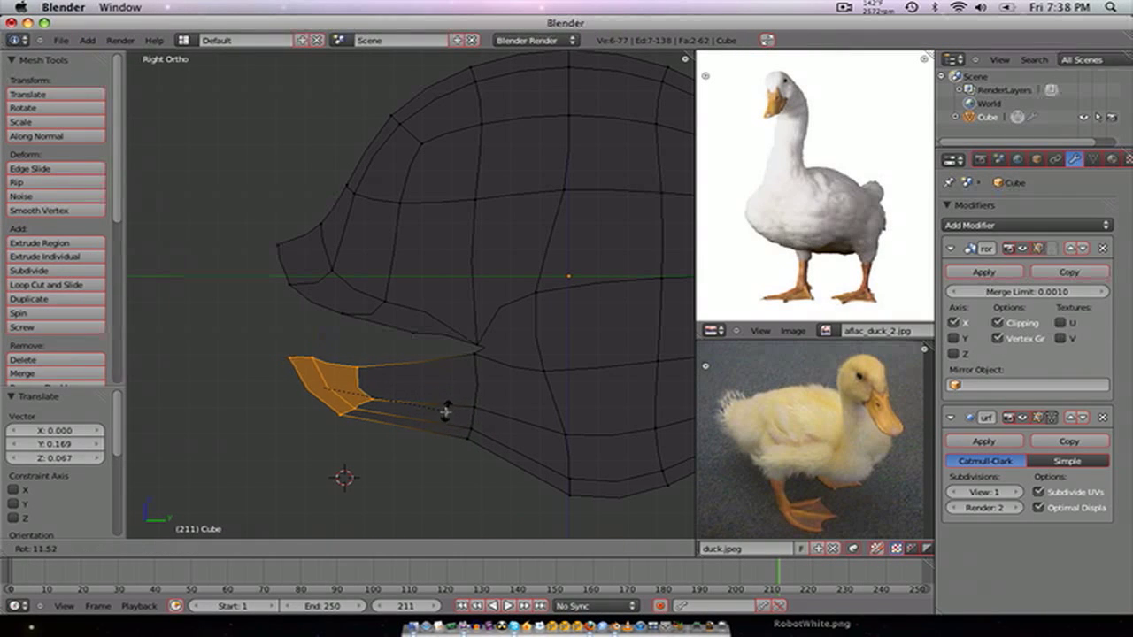
click(444, 414)
- Raise the lower beak's underside vertices one by one in side view, including moves of Y 0.016 Z 0.059 and Y 0.132 Z 0.094
right_click(342, 419)
key(g)
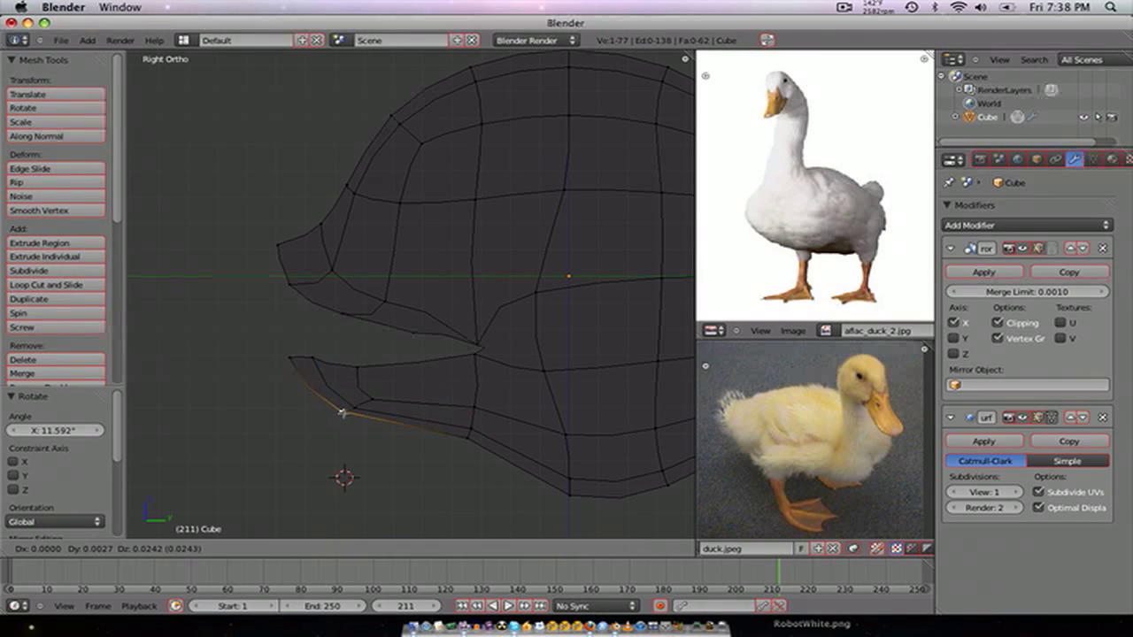
click(345, 410)
key(g)
click(356, 393)
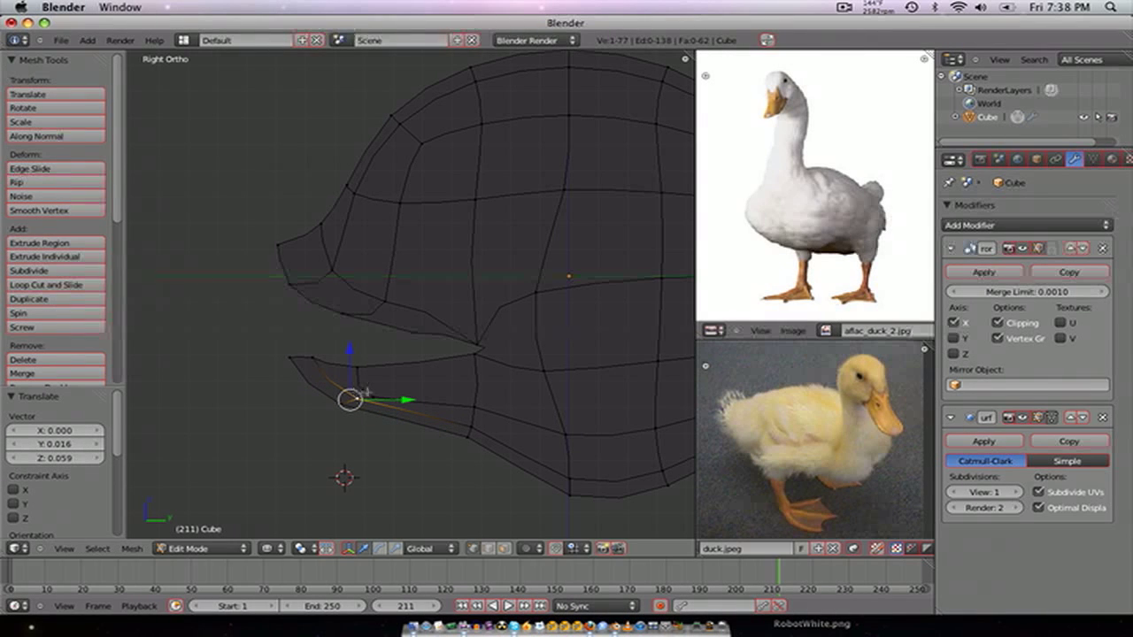
key(g)
click(434, 372)
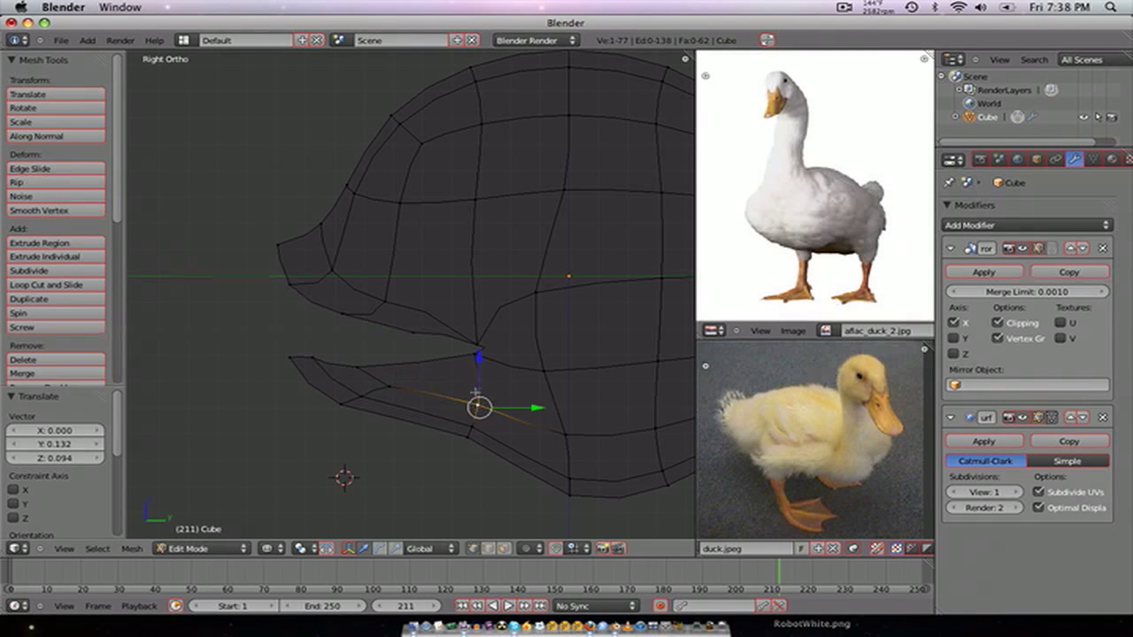
- Move the lower beak's side vertex by Y -0.019, Z 0.038 and add an edge loop across the rear of the lower beak
key(g)
click(468, 392)
scroll(463, 379, up, 2)
scroll(433, 403, down, 1)
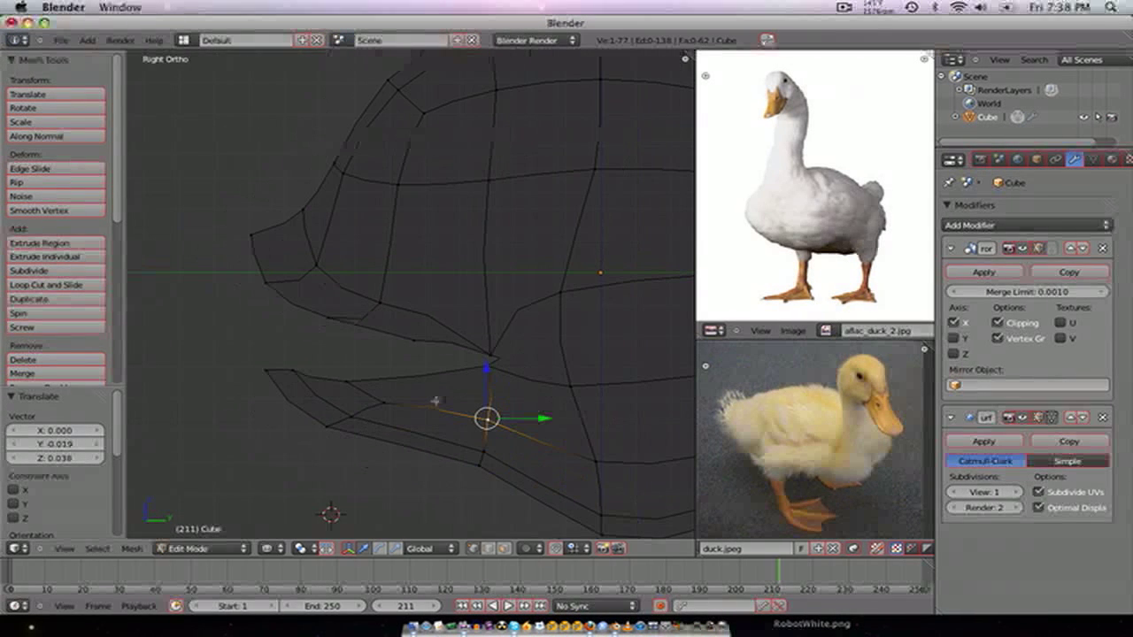
click(435, 401)
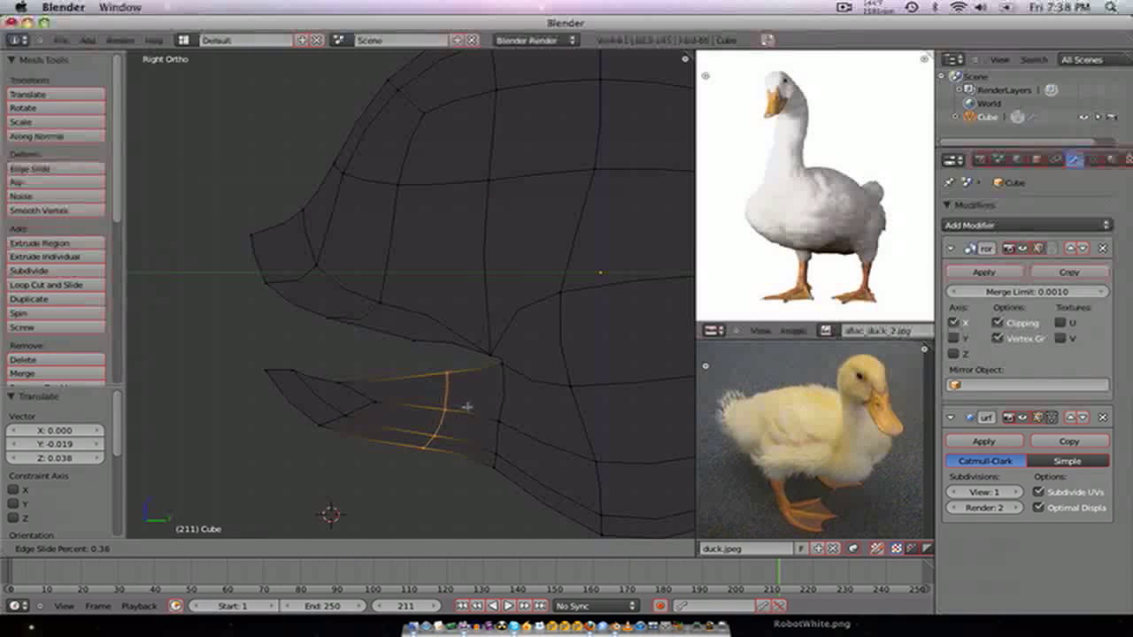
click(456, 409)
- Move the lower beak's mouth-corner vertex forward and down, and shift the upper beak's rear lower-edge vertex by Y 0.031, Z -0.051
right_click(514, 366)
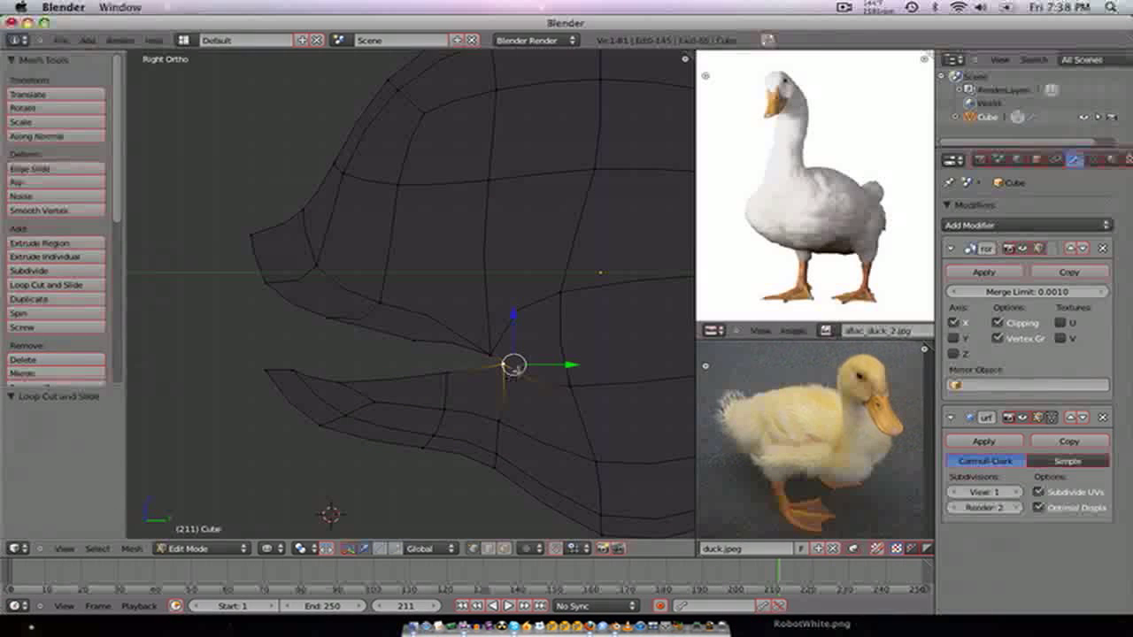
key(g)
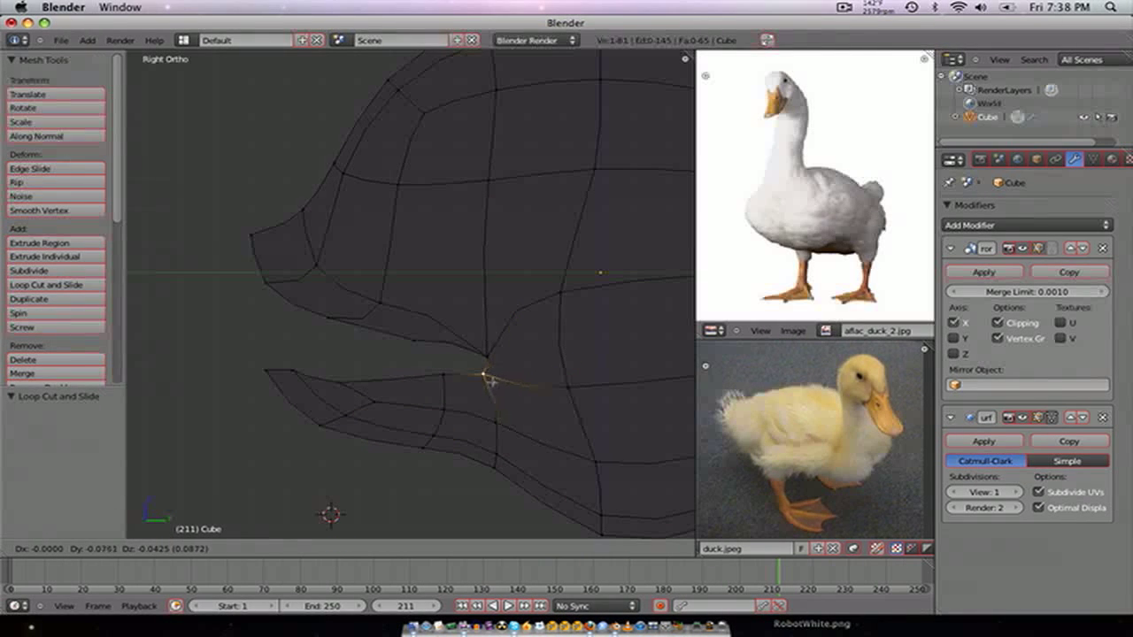
click(489, 380)
key(g)
click(422, 354)
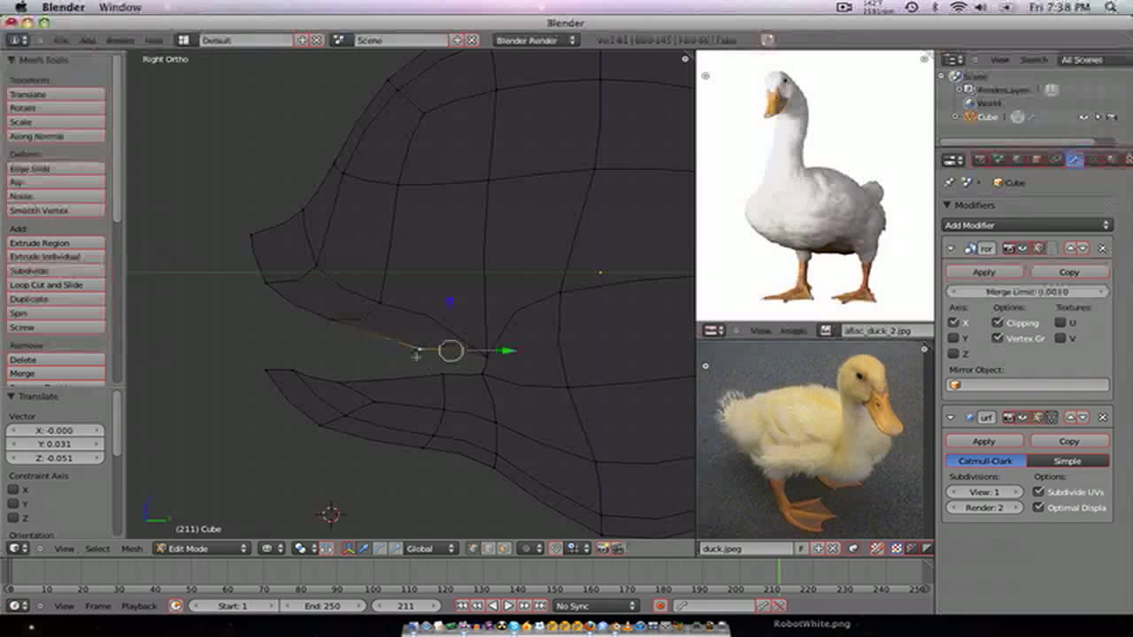
- Reveal any hidden geometry, return to solid shading to check the beak, and undo the resulting upper beak selection
mouse_move(422, 354)
middle_down()
mouse_move(381, 324)
mouse_move(409, 356)
mouse_move(401, 368)
mouse_move(507, 326)
mouse_move(356, 301)
mouse_move(381, 310)
middle_up()
key(alt+h)
key(z)
key(Tab)
key(Tab)
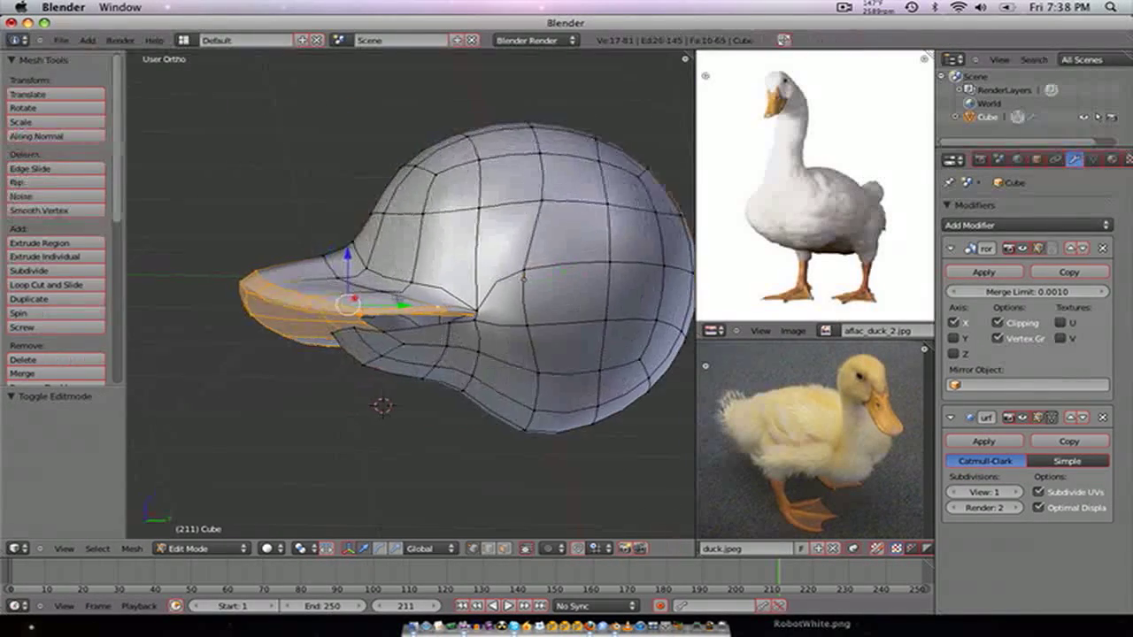
scroll(412, 323, up, 8)
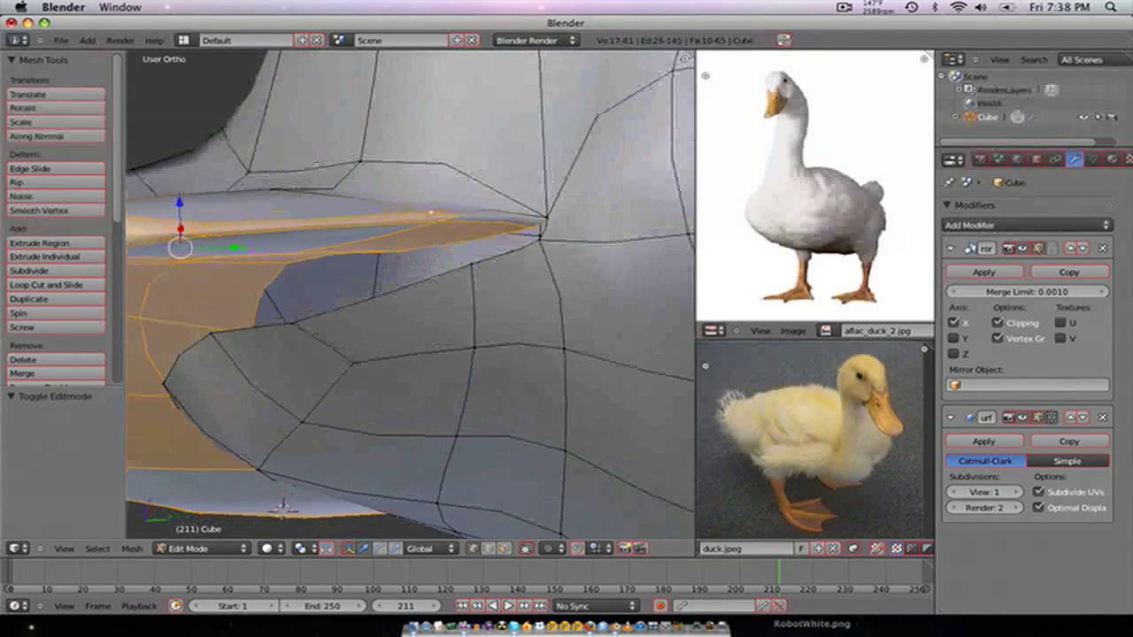
key(ctrl+z)
- In right view, move the inner vertex beside the mouth corner forward by Y -0.132, Z -0.010
middle_drag(278, 512, 376, 531)
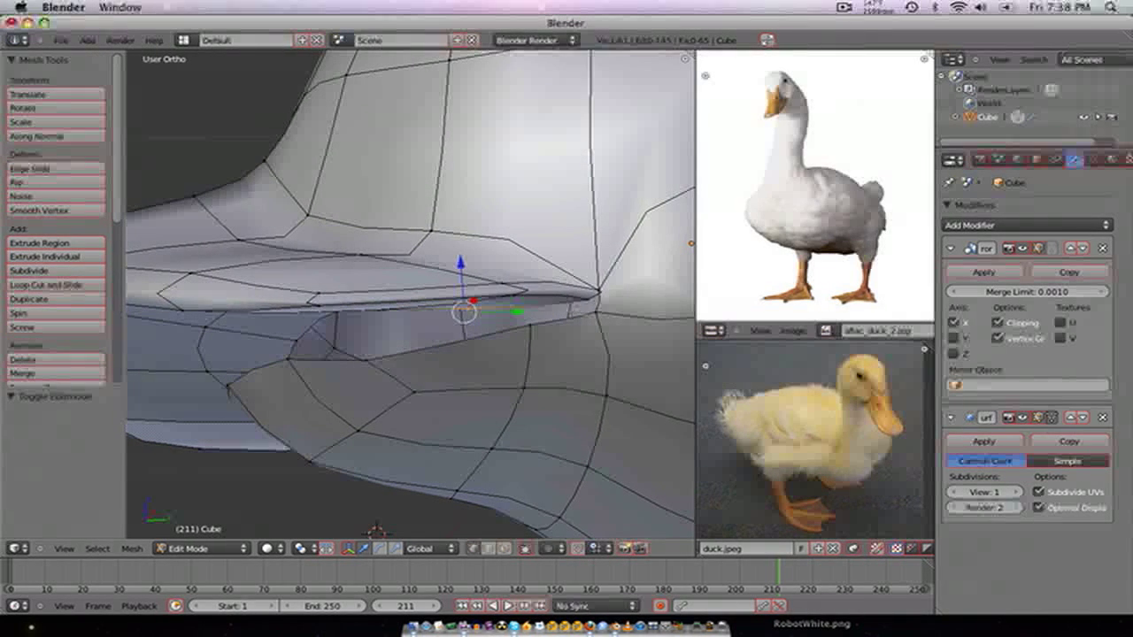
middle_drag(376, 529, 326, 532)
key(KP_3)
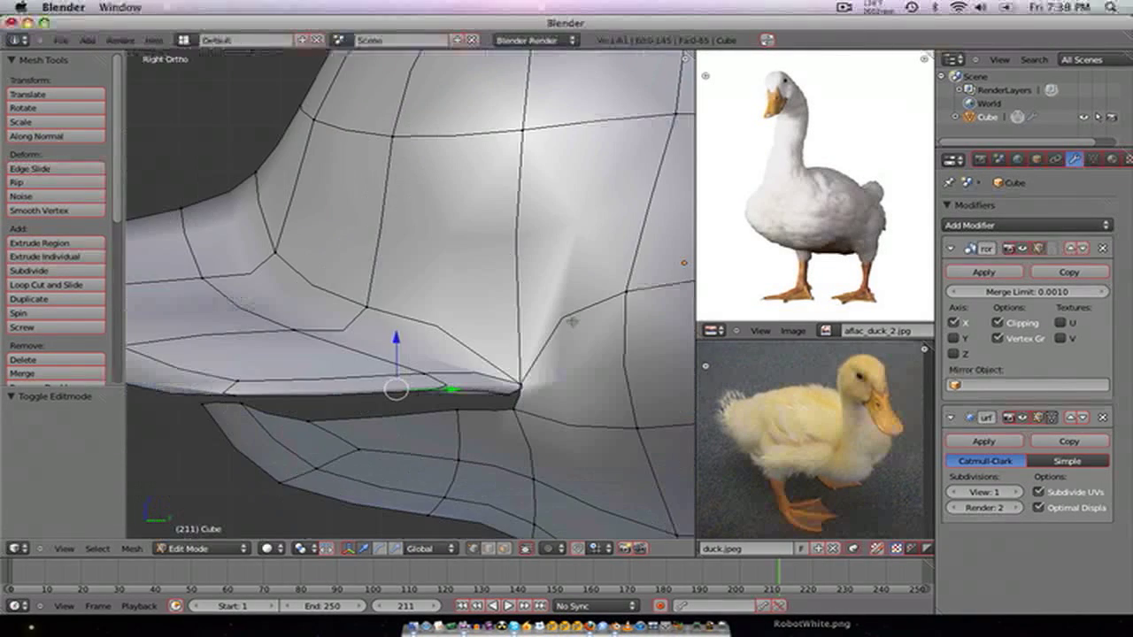
scroll(488, 479, up, 5)
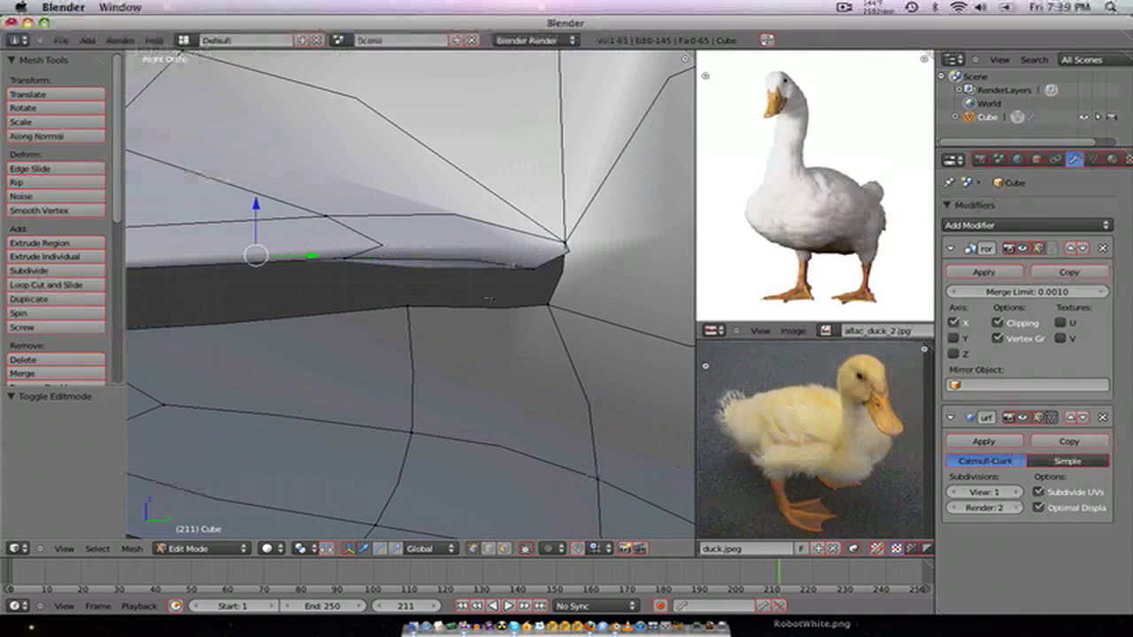
key(g)
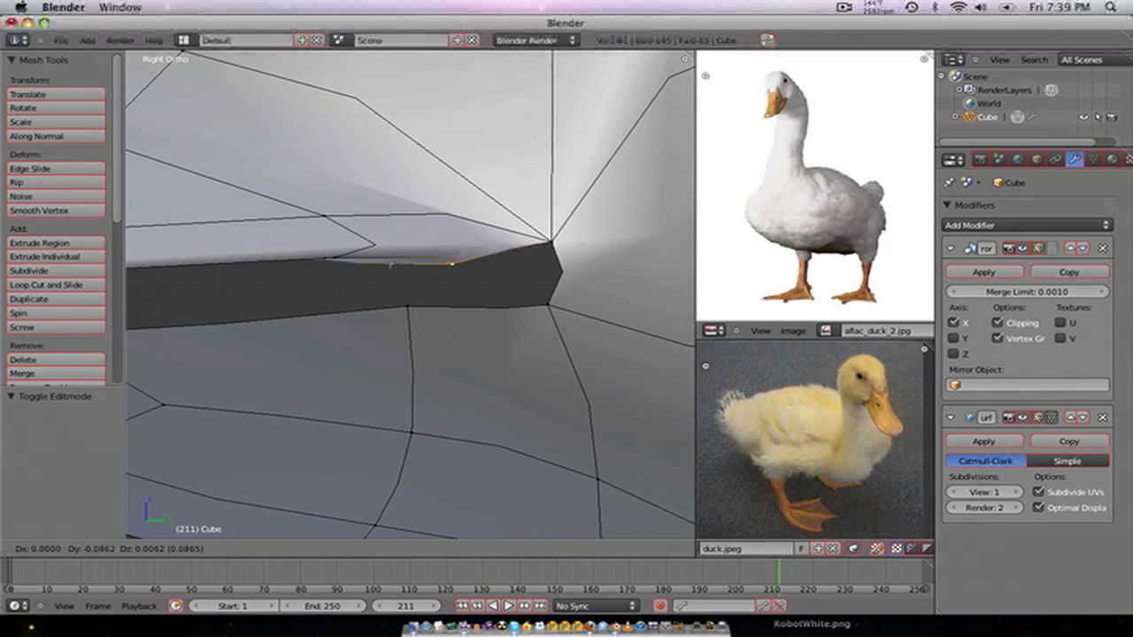
click(338, 282)
- Check the mouth corner's interior and move its inner upper vertex by Y 0.017, Z 0.022 in right view
middle_drag(339, 281, 386, 295)
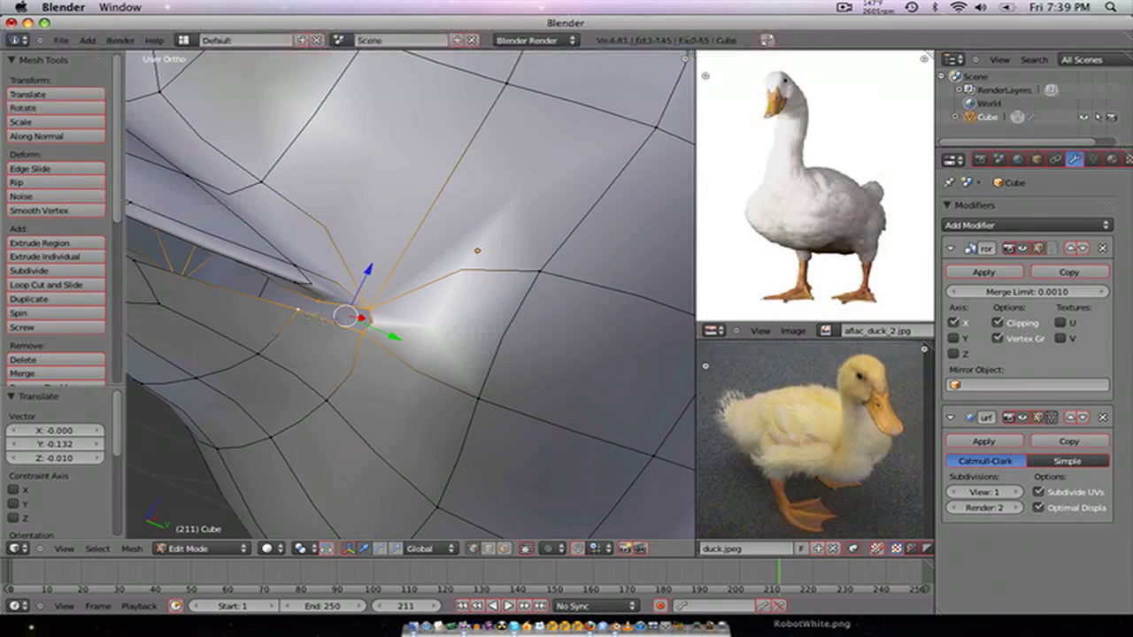
middle_drag(386, 295, 379, 253)
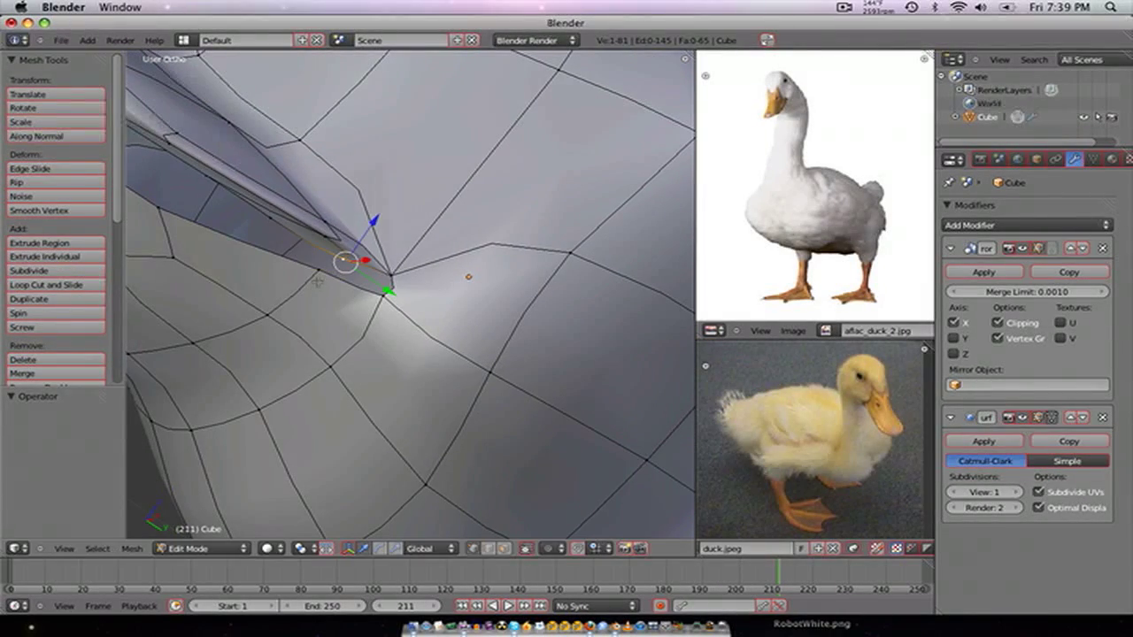
key(KP_1)
key(KP_3)
key(g)
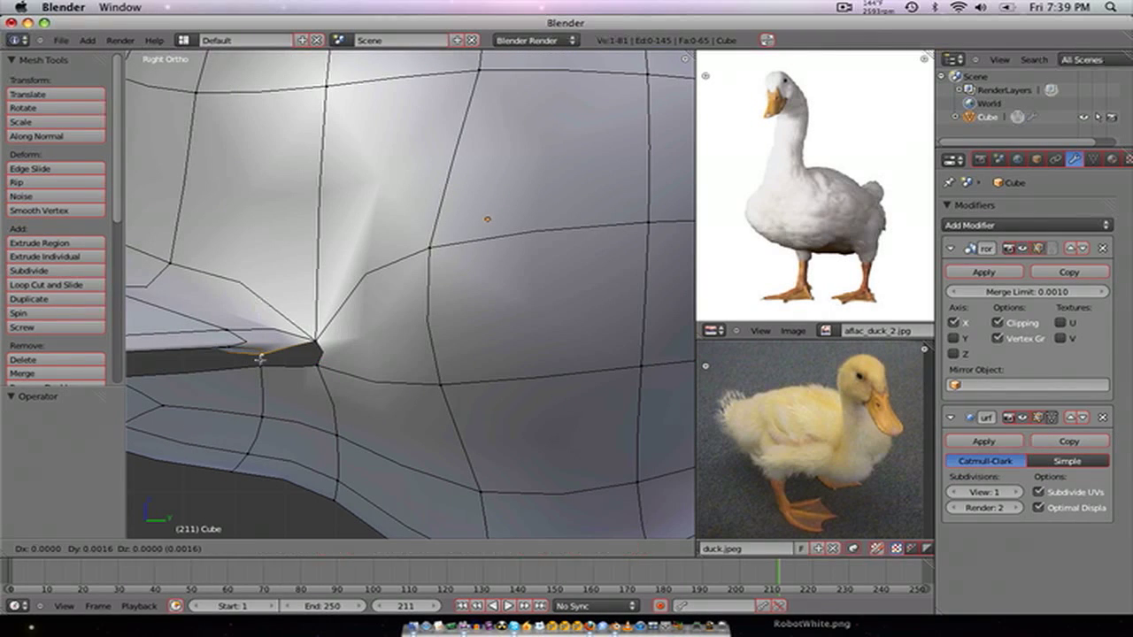
click(267, 351)
- Delete the face joining the upper and lower beak at the mouth corner, using face selection
key(ctrl+Tab)
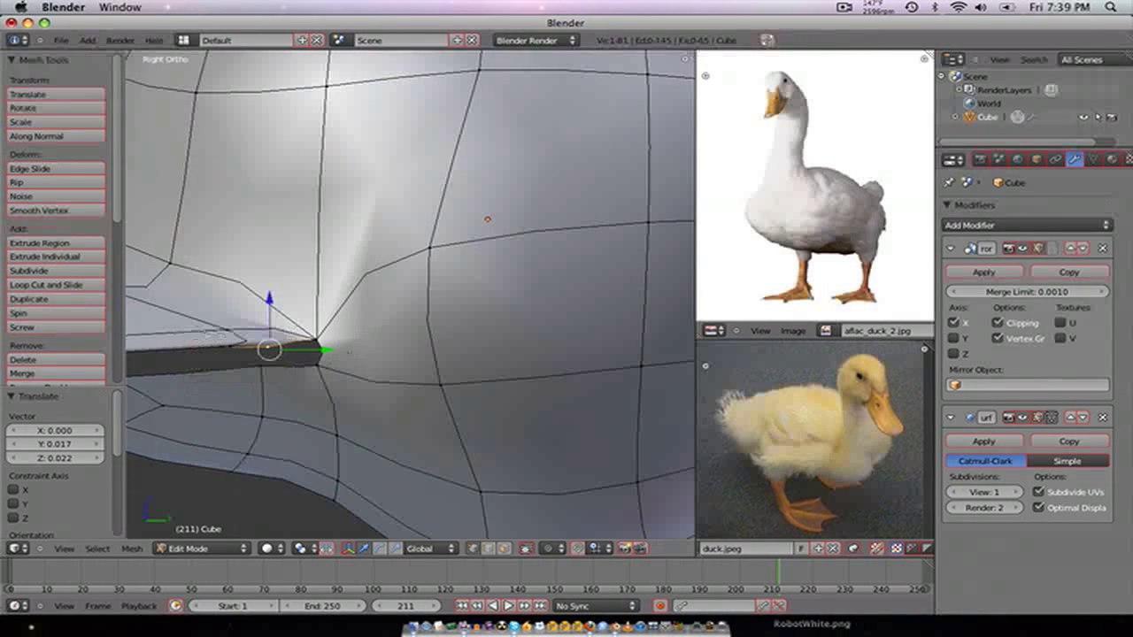
right_click(278, 368)
shift+right_click(320, 364)
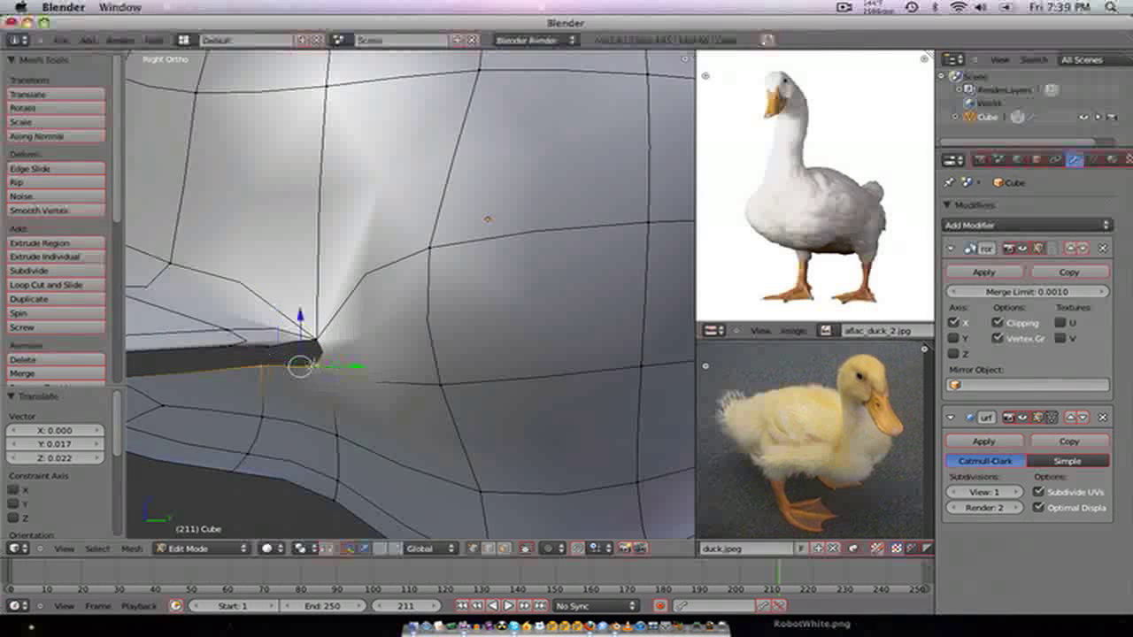
key(ctrl+Tab)
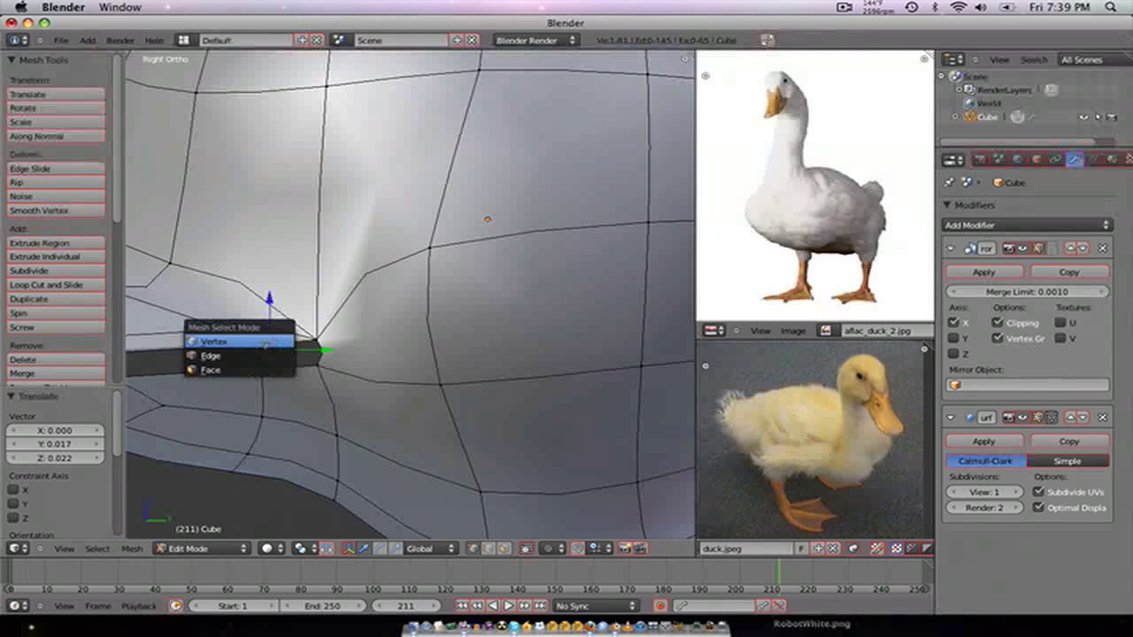
click(228, 370)
key(x)
click(266, 374)
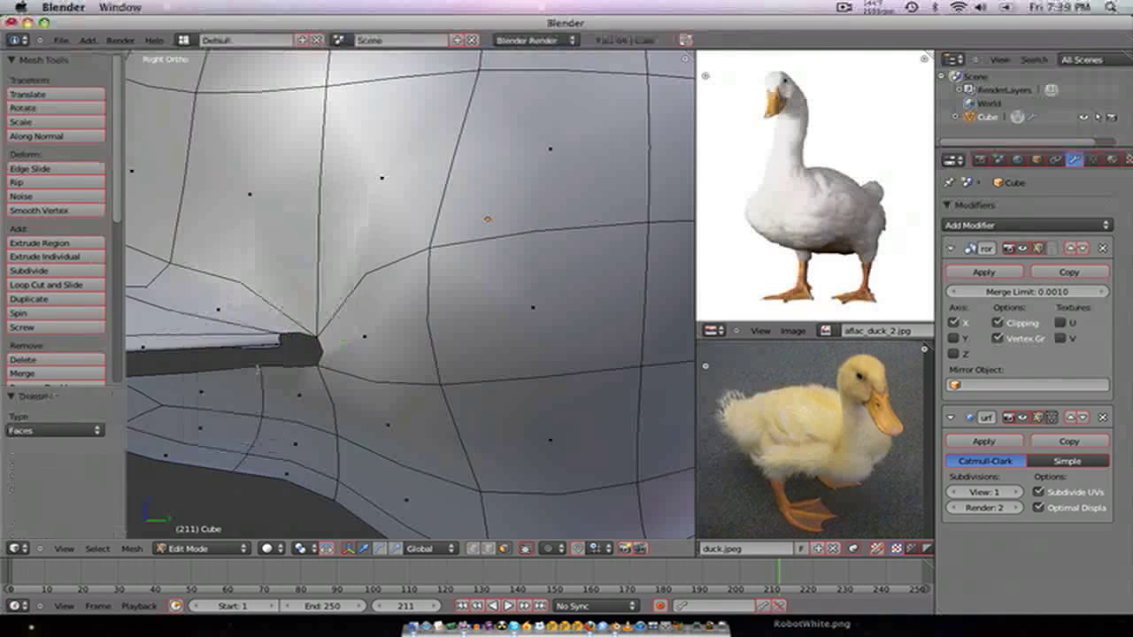
- Return to vertex selection and move the upper beak's inner vertex near the mouth corner by Y -0.212 and X -0.021
middle_drag(265, 367, 255, 295)
key(ctrl+Tab)
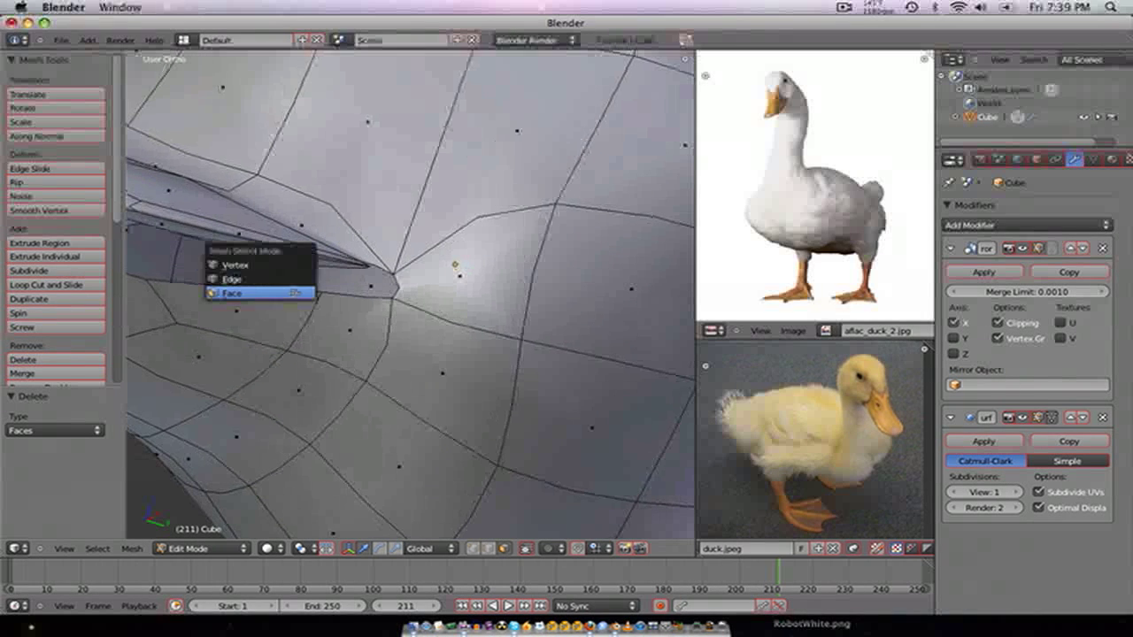
click(253, 260)
right_click(364, 264)
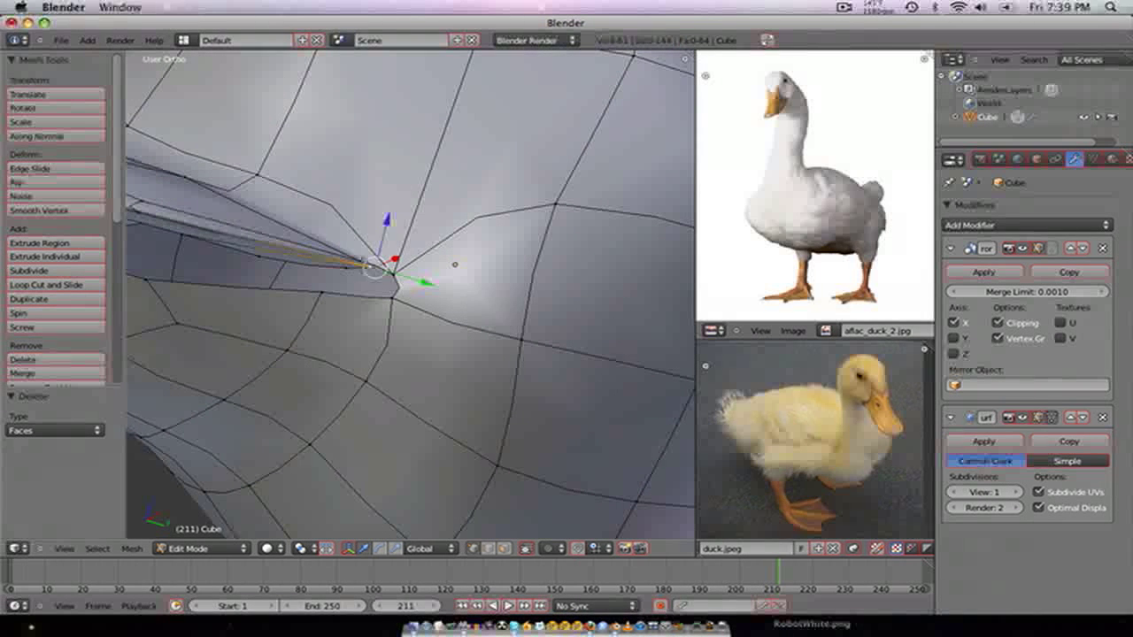
shift+right_click(362, 263)
shift+right_click(395, 275)
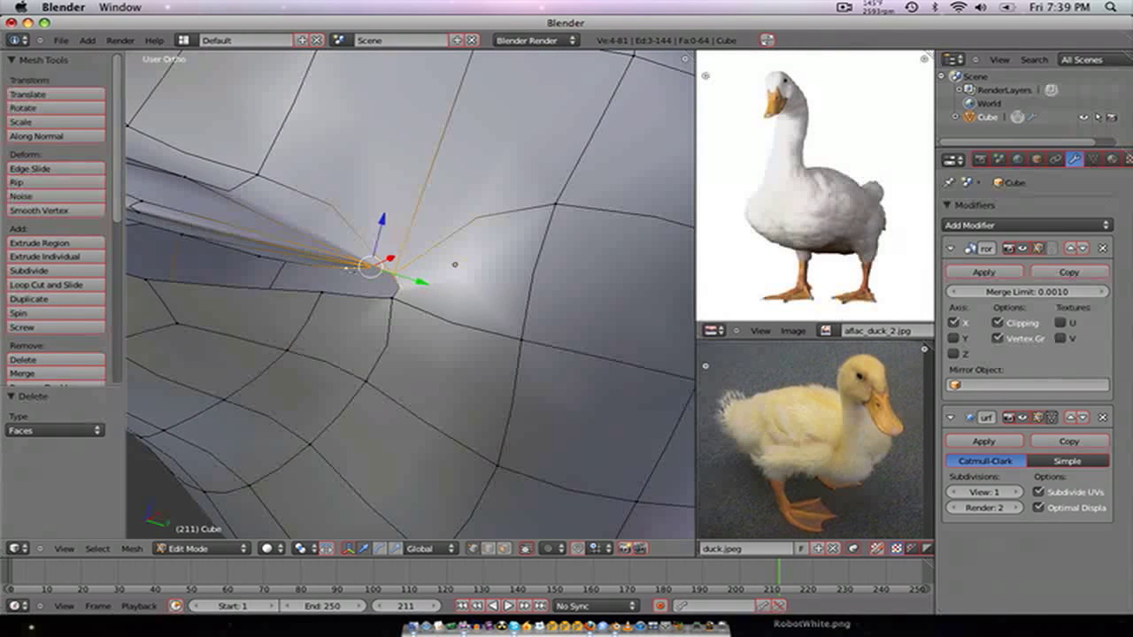
right_click(367, 268)
middle_drag(368, 268, 400, 234)
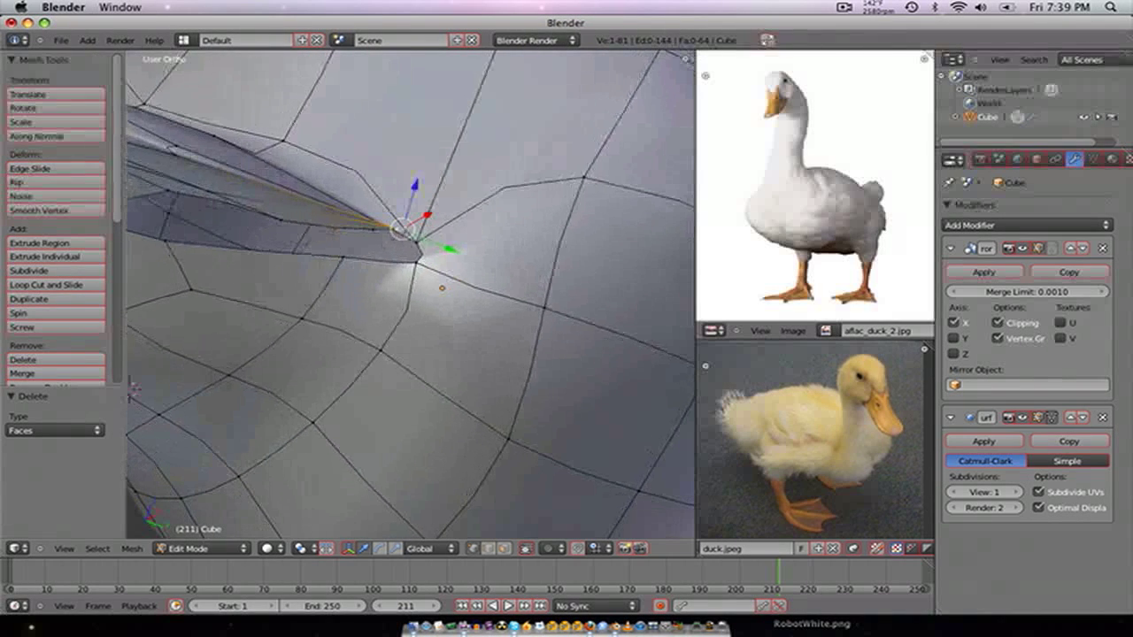
key(g)
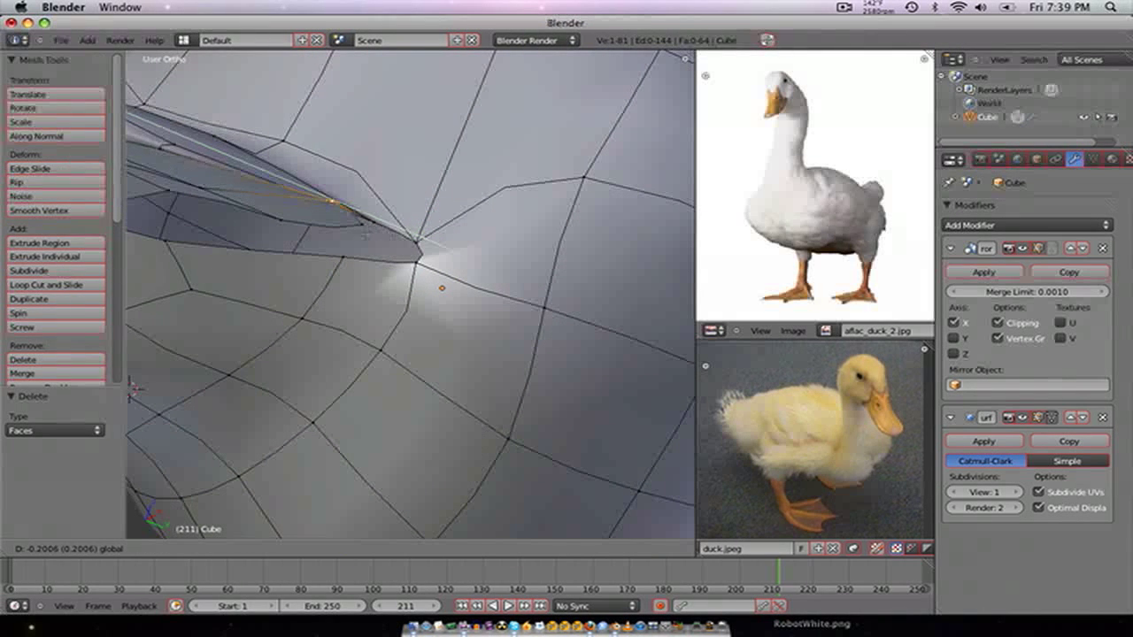
click(364, 232)
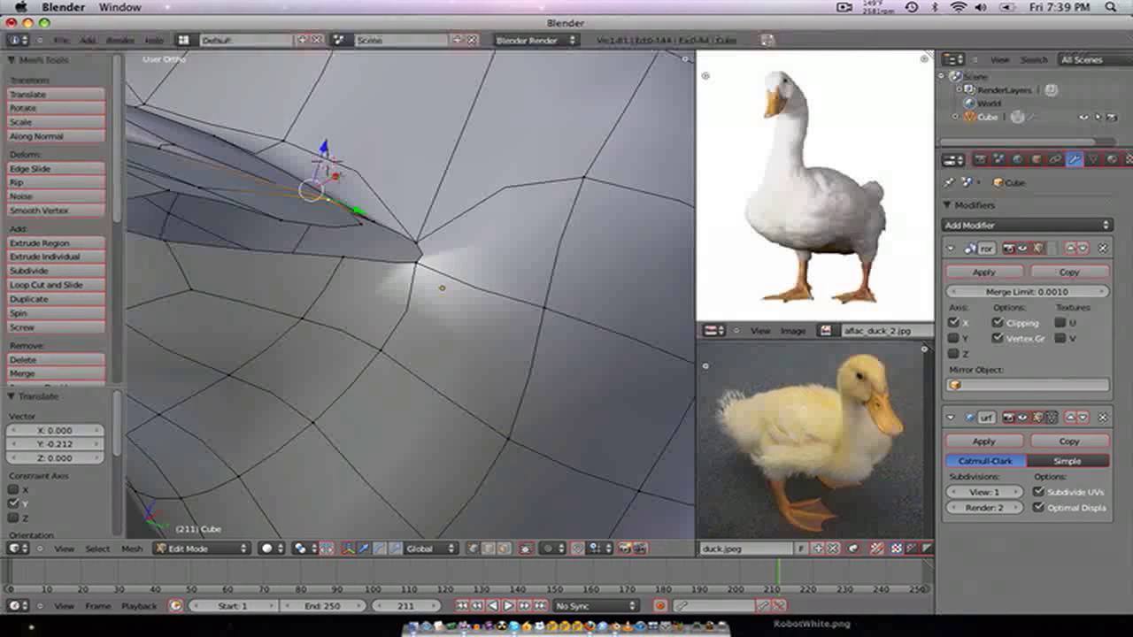
drag(335, 177, 324, 184)
- Move the same inner beak vertex toward the mouth's centre by X -0.083 and again by X -0.094
middle_drag(324, 184, 390, 213)
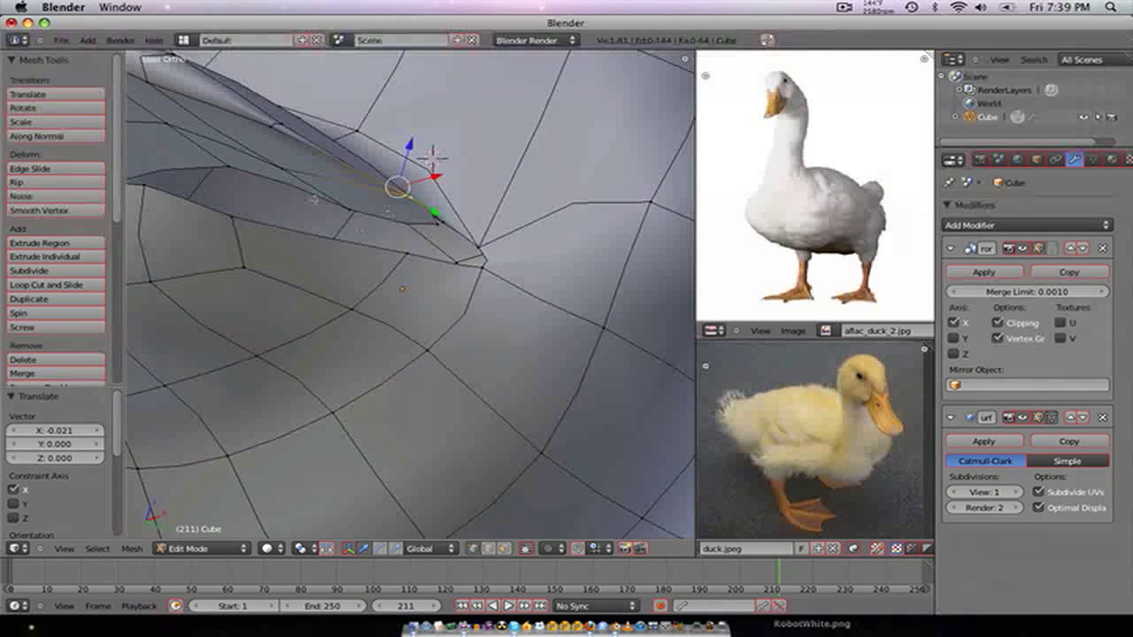
middle_drag(432, 158, 485, 210)
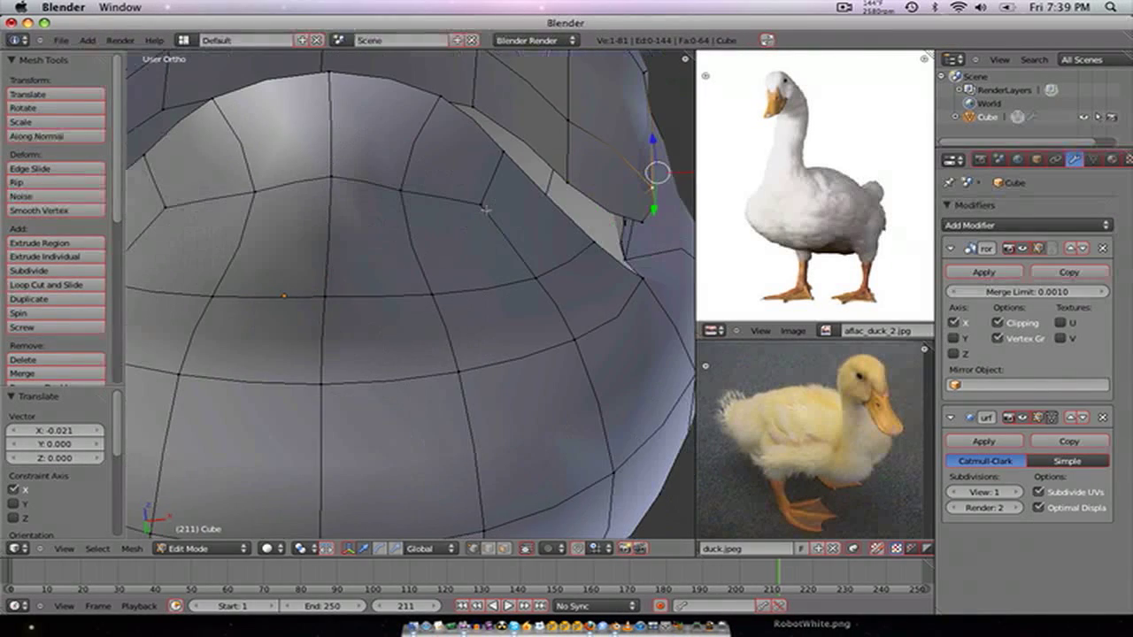
scroll(640, 237, down, 1)
drag(666, 195, 594, 228)
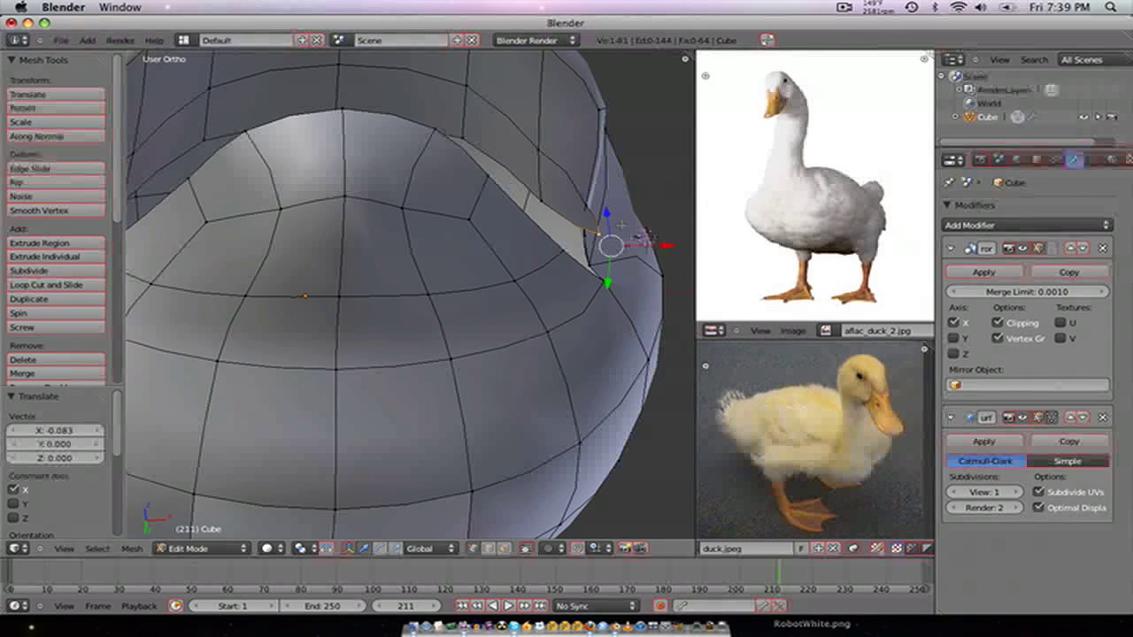
drag(660, 245, 623, 245)
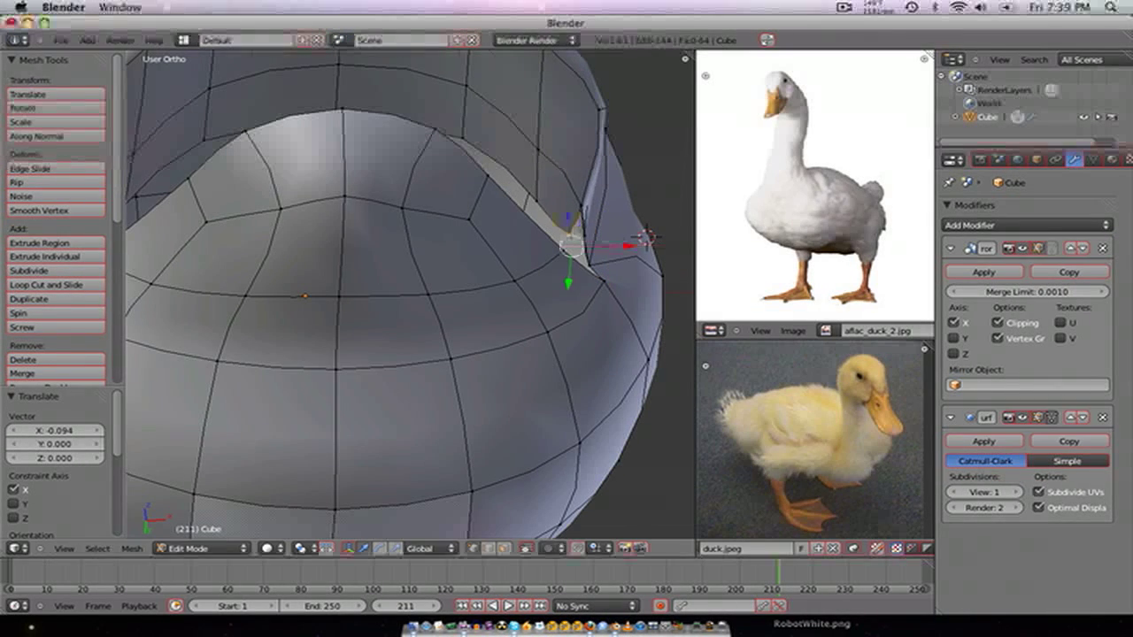
- Fill a face between the four vertices joining the upper and lower beak edges at the mouth corner
scroll(558, 228, down, 2)
key(KP_1)
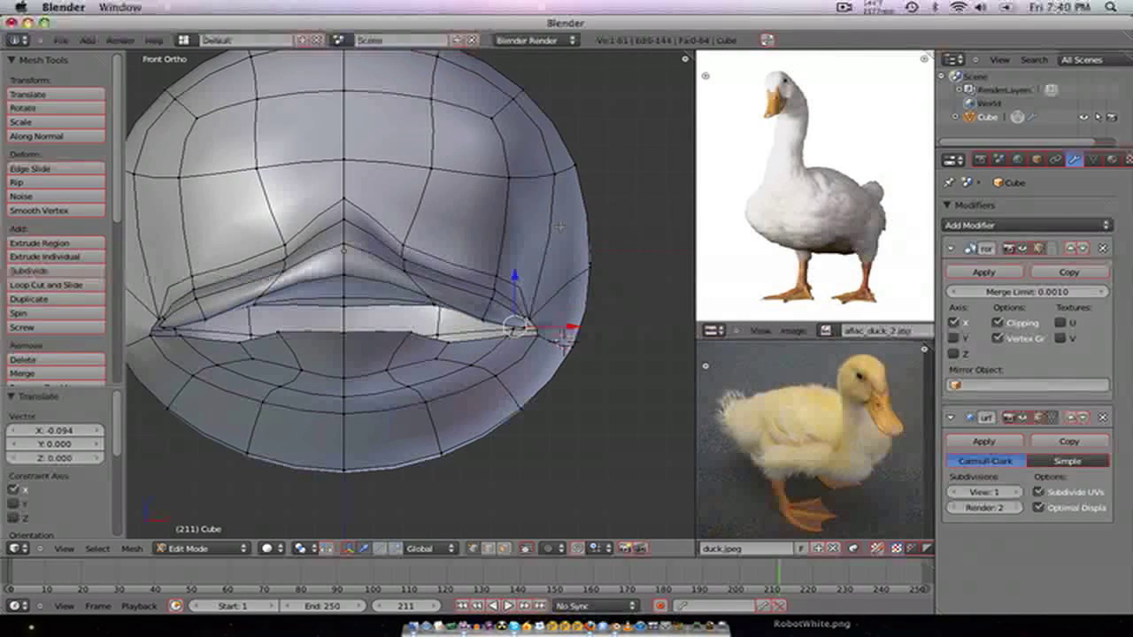
key(KP_3)
scroll(559, 228, up, 4)
shift+middle_drag(265, 358, 400, 251)
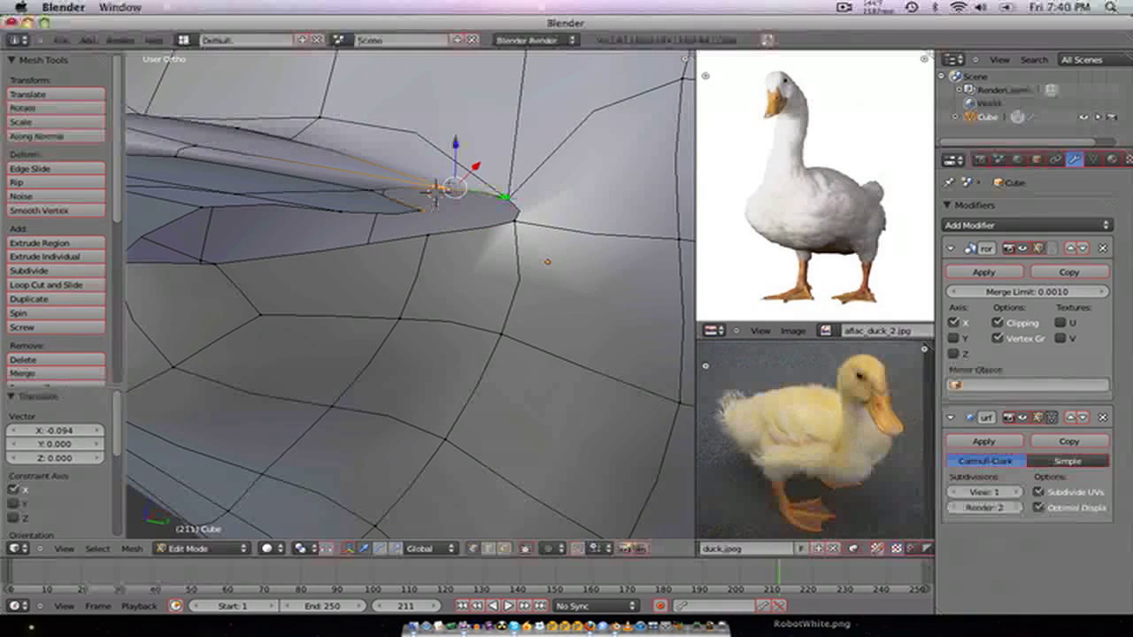
right_click(386, 191)
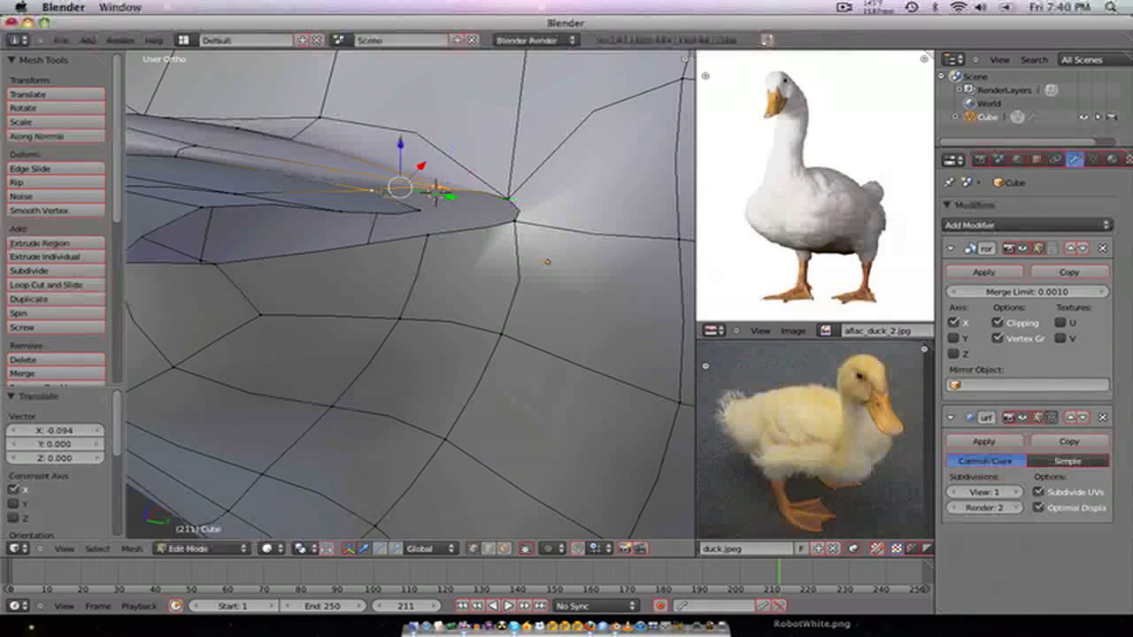
right_click(417, 211)
right_click(509, 198)
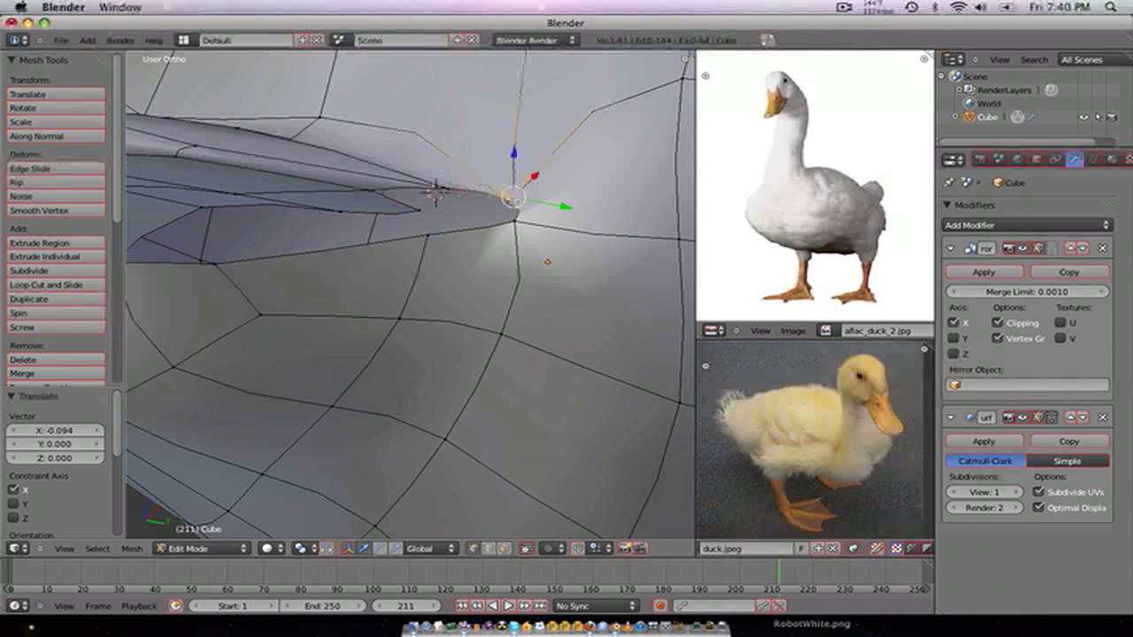
shift+right_click(440, 188)
shift+right_click(428, 235)
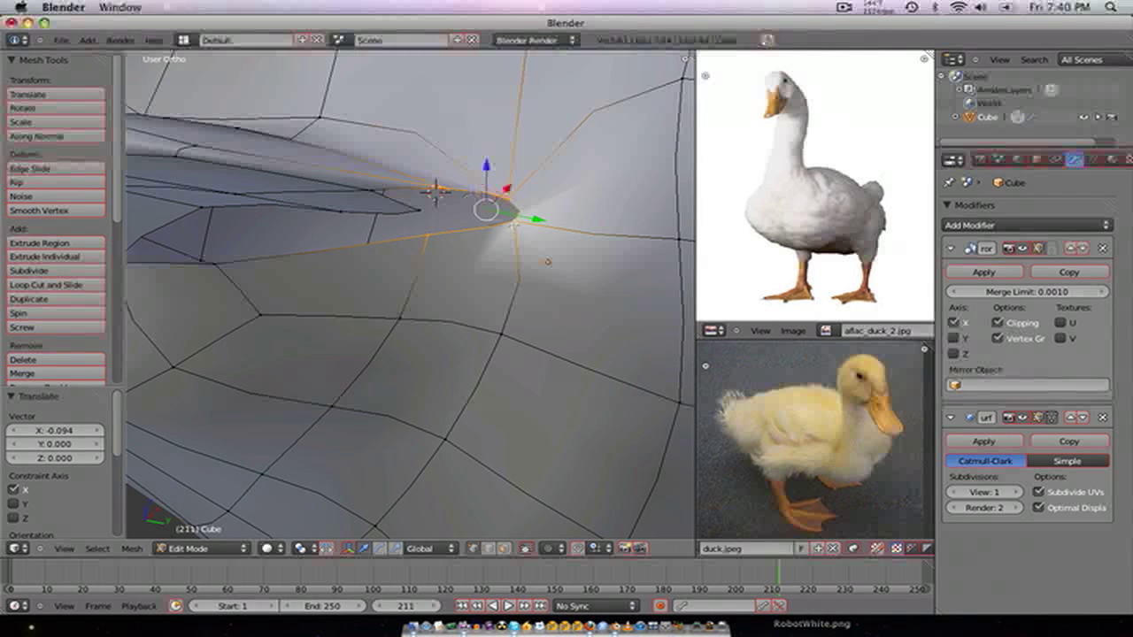
key(f)
- Try to fill a face between the inner beak vertices at the mouth corner
middle_drag(372, 258, 528, 207)
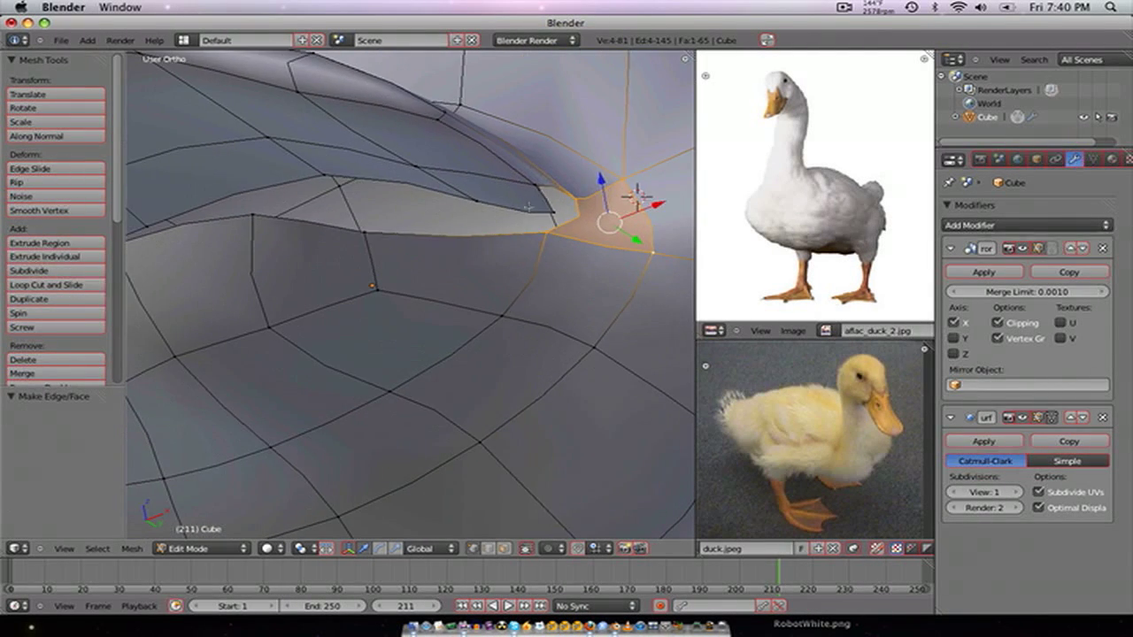
middle_drag(638, 196, 611, 207)
right_click(600, 213)
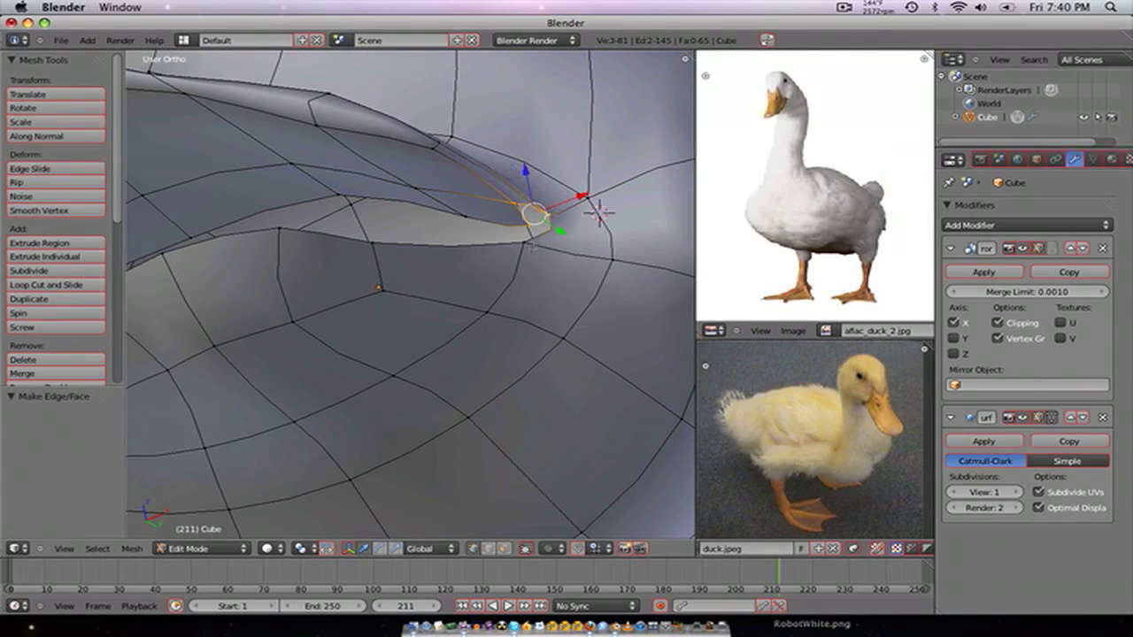
key(f)
- Move the inner beak vertex at the mouth corner by X -0.058
middle_drag(526, 246, 546, 246)
key(g)
key(x)
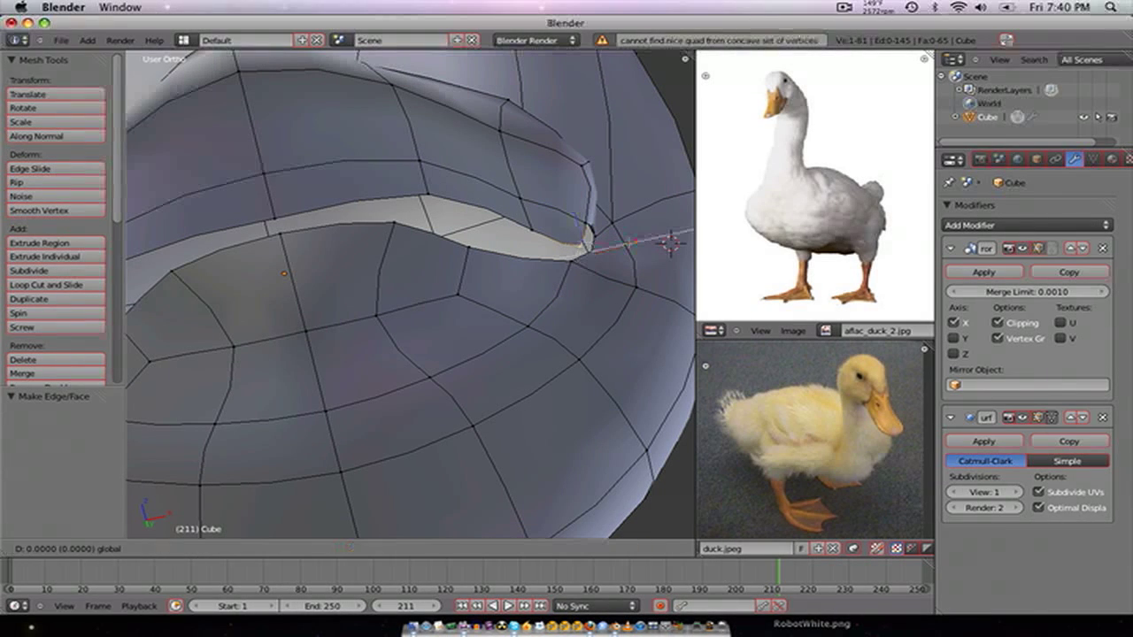
click(592, 246)
- Fill a face between the four vertices around the small hole at the inner mouth corner
shift+right_click(585, 221)
shift+right_click(599, 231)
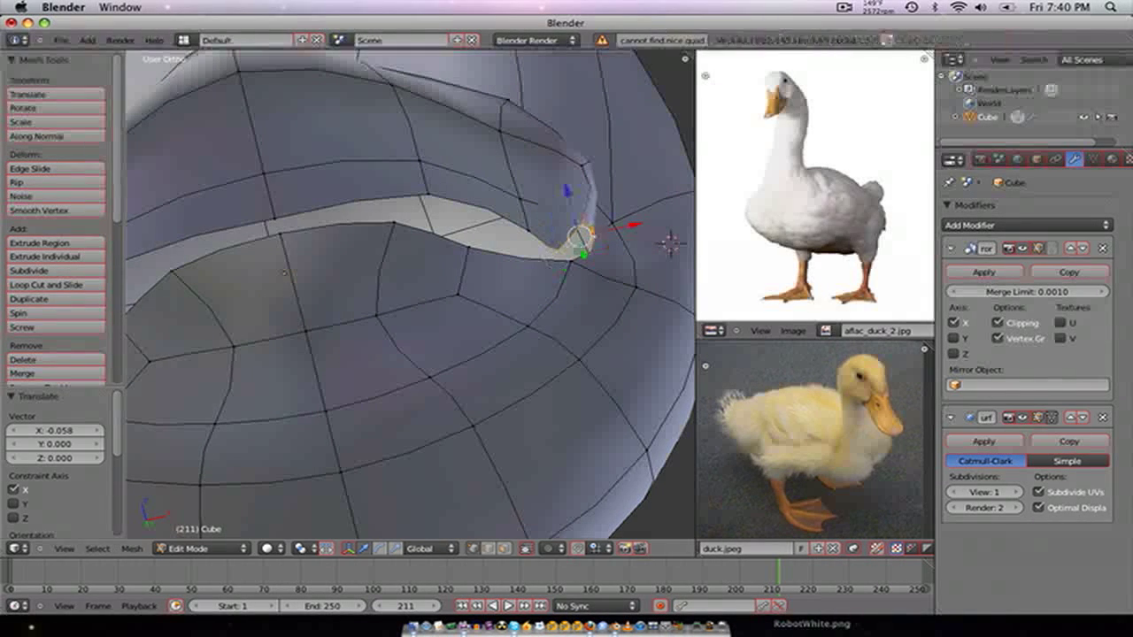
shift+right_click(571, 257)
key(f)
- Examine the closed mouth corner and overall beak shape in Object Mode, and return to Edit Mode
middle_drag(533, 250, 548, 286)
key(Tab)
scroll(391, 289, down, 1)
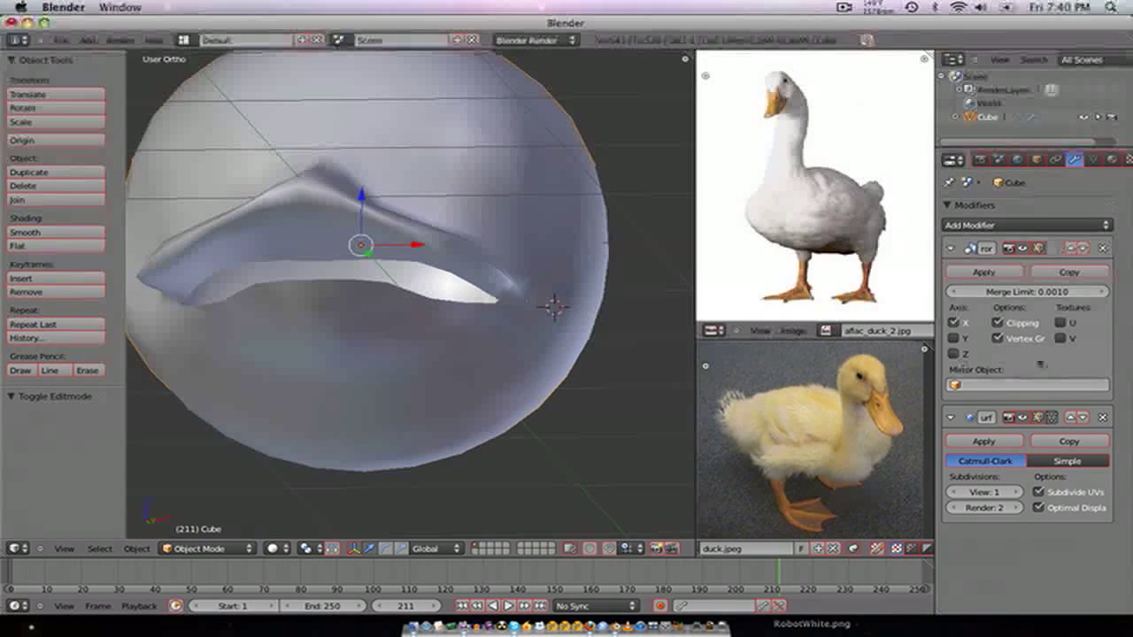
scroll(404, 269, down, 2)
middle_drag(404, 269, 391, 338)
scroll(415, 271, up, 3)
scroll(391, 337, down, 4)
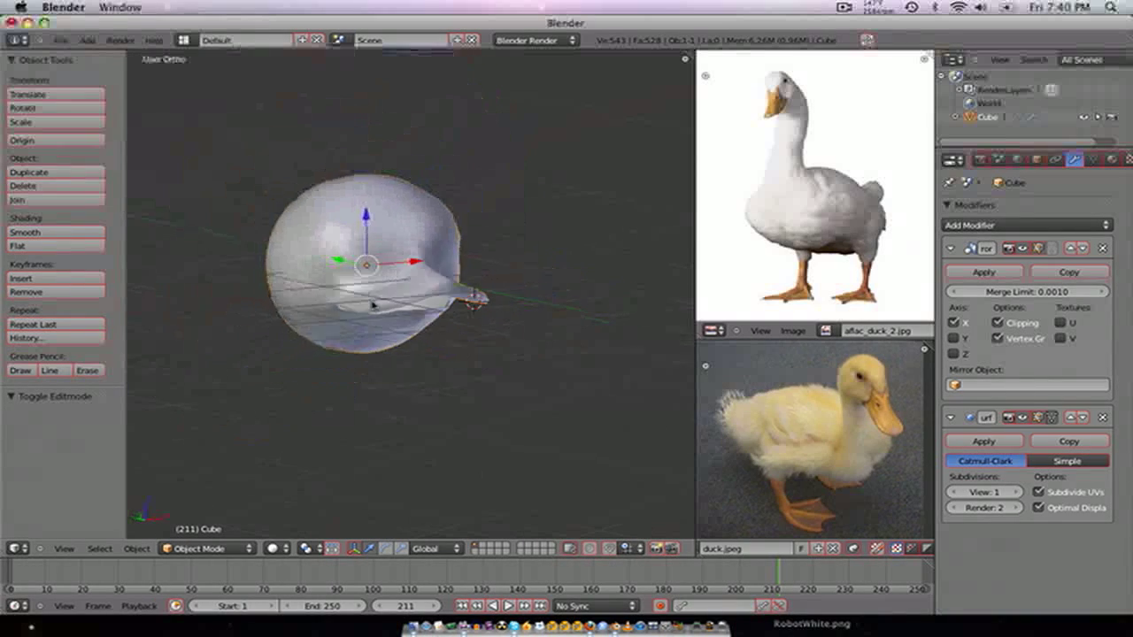
key(Tab)
- Select the whole upper beak and hide it
scroll(370, 291, up, 6)
middle_drag(399, 293, 365, 287)
scroll(350, 276, down, 2)
alt+right_click(438, 288)
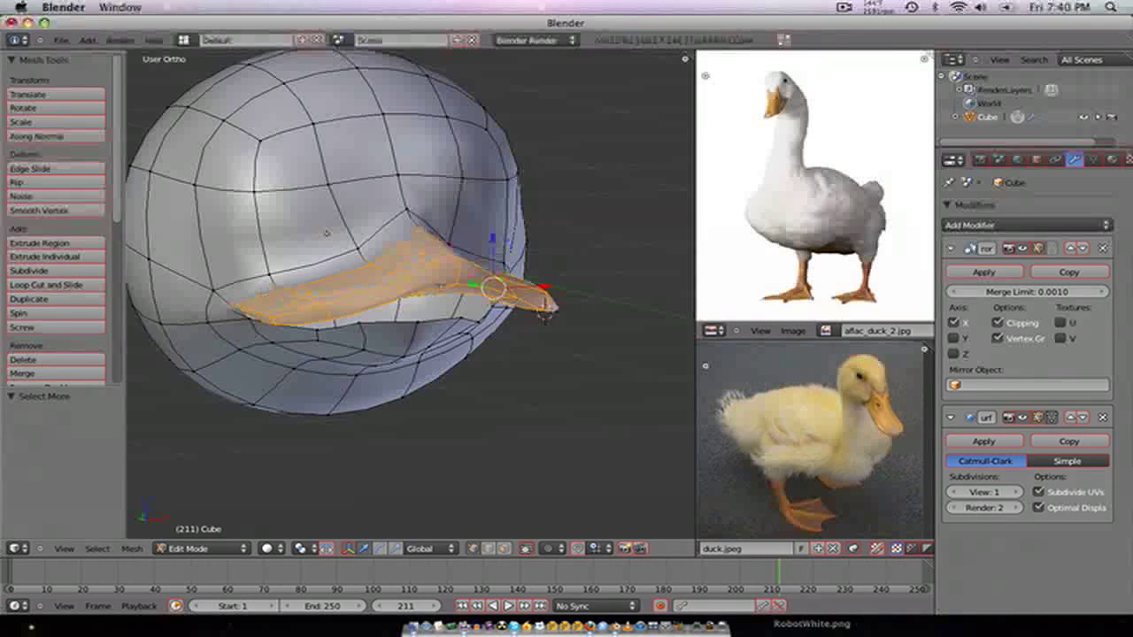
key(h)
- Extrude the lower beak's inner side edge toward the mirror centre line by X -0.795
middle_drag(373, 281, 400, 310)
scroll(400, 310, down, 2)
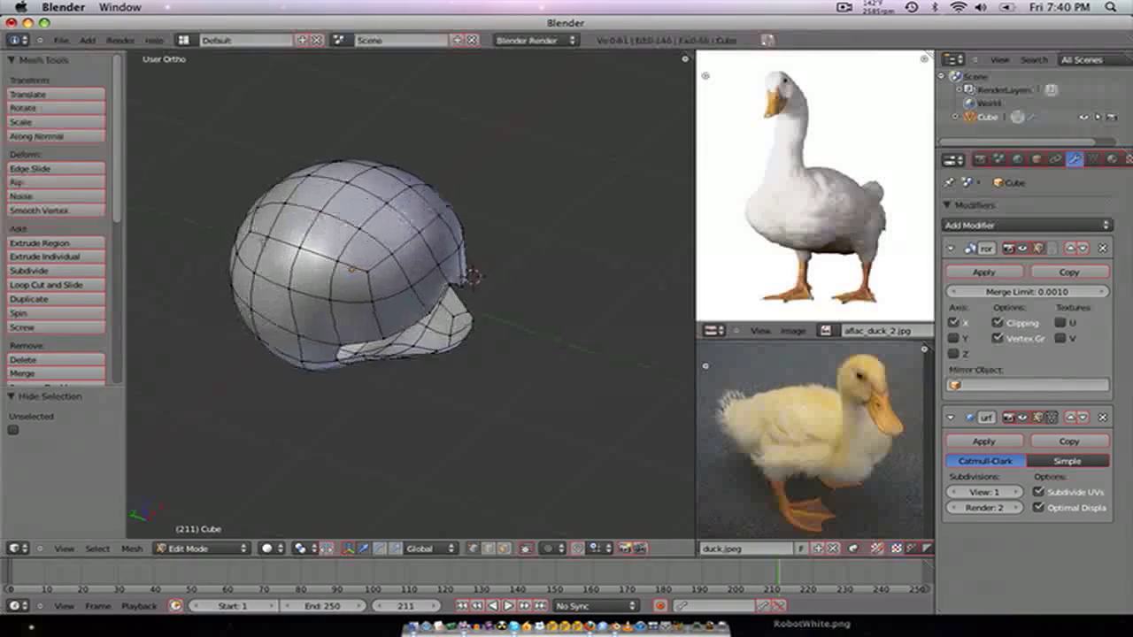
scroll(263, 241, up, 5)
middle_drag(531, 350, 410, 289)
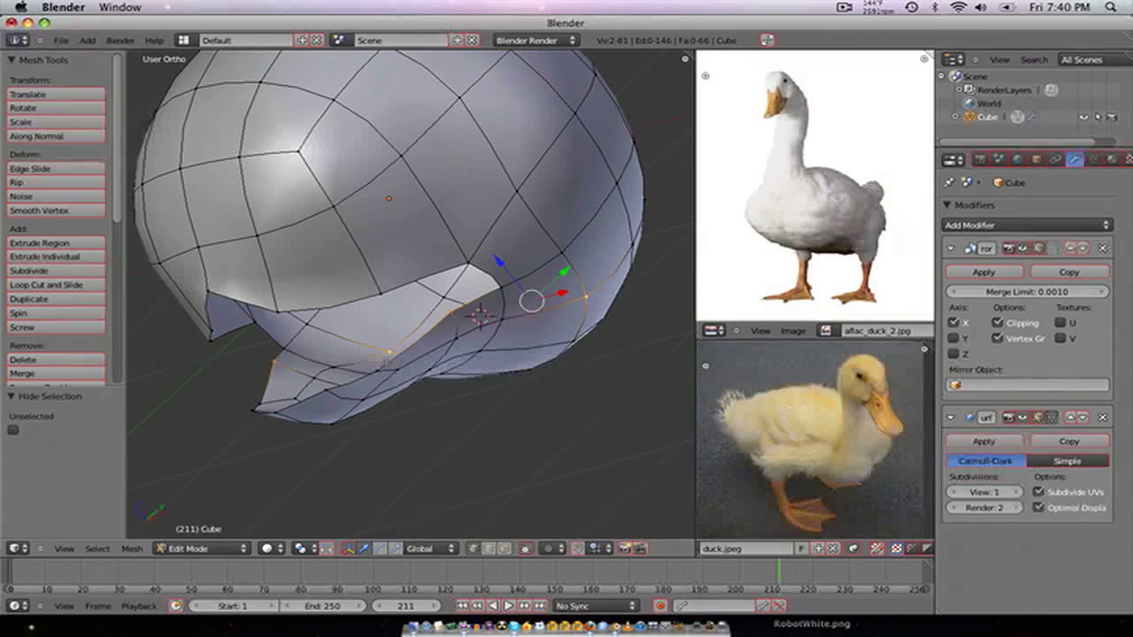
shift+right_click(450, 314)
middle_drag(443, 318, 473, 321)
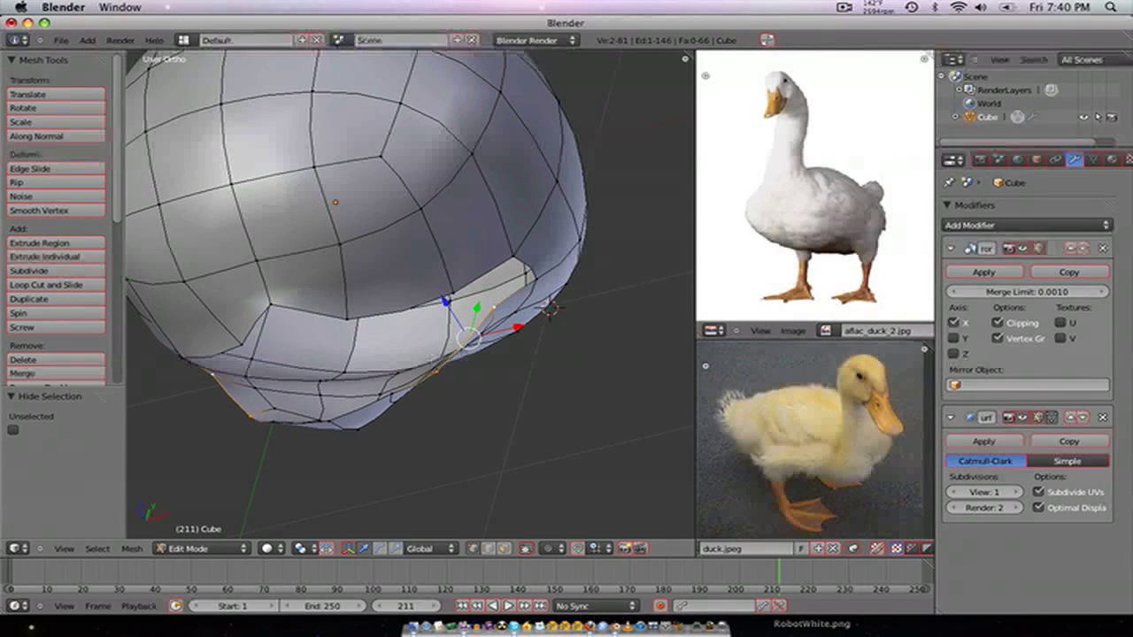
key(e)
key(y)
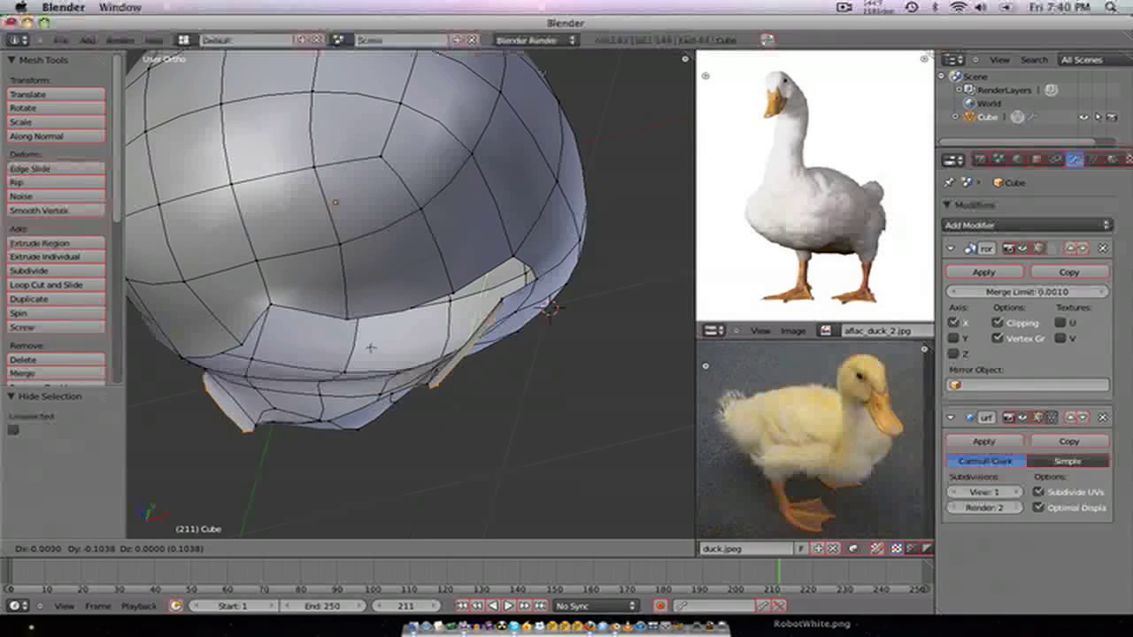
click(257, 348)
- Fill a face between the extruded strip's front edge and the lower beak's tip
middle_drag(420, 380, 422, 453)
scroll(449, 384, up, 4)
scroll(422, 452, down, 2)
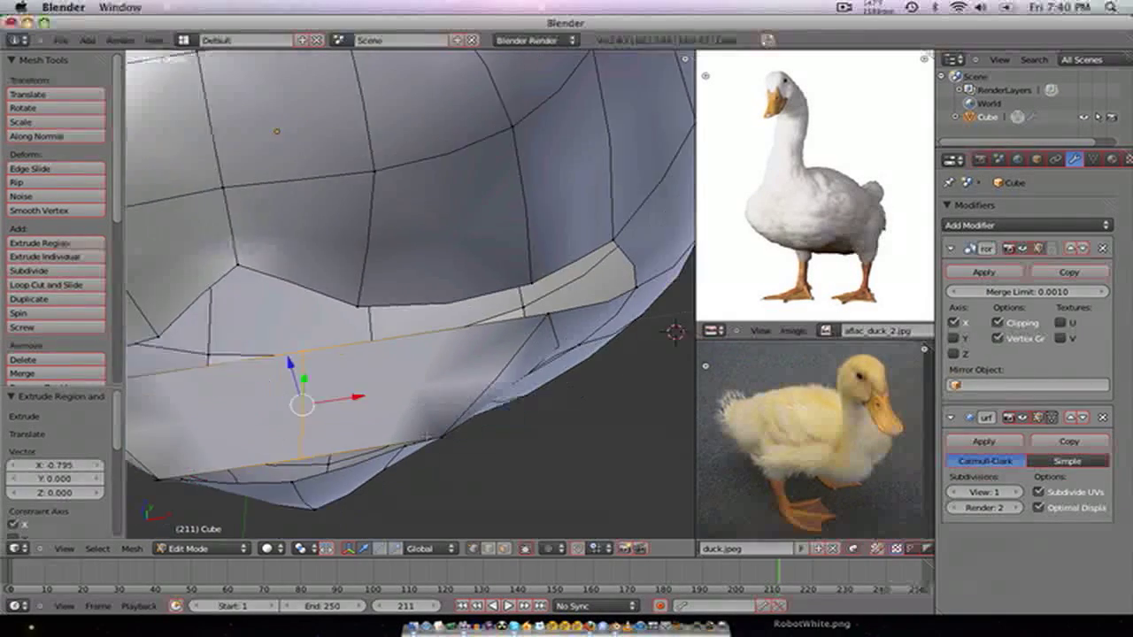
shift+right_click(325, 481)
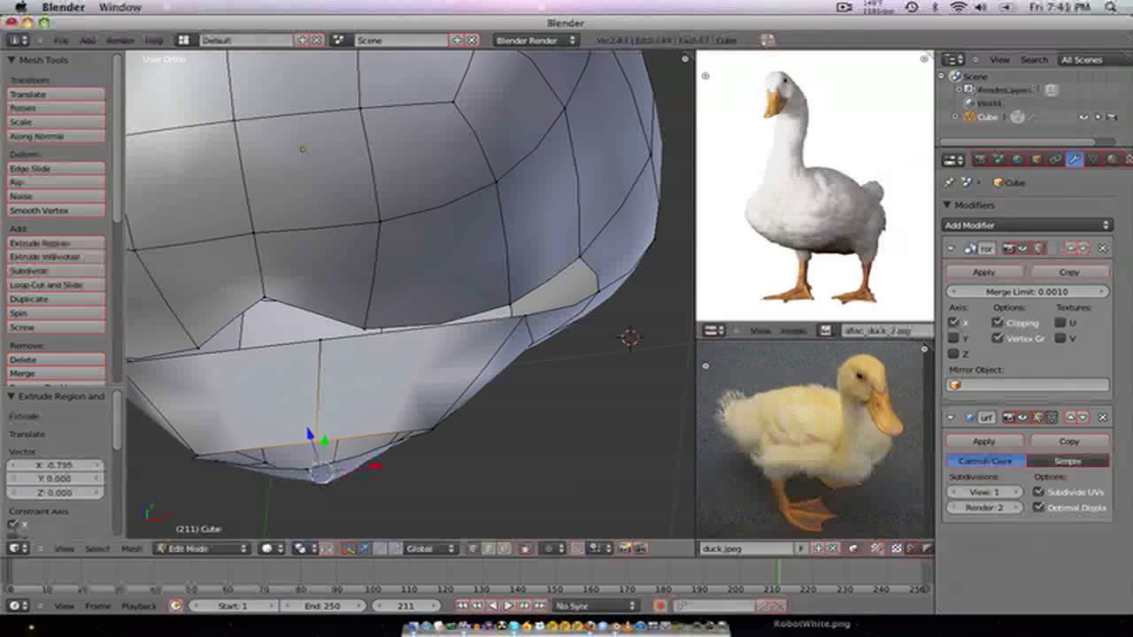
right_click(316, 459)
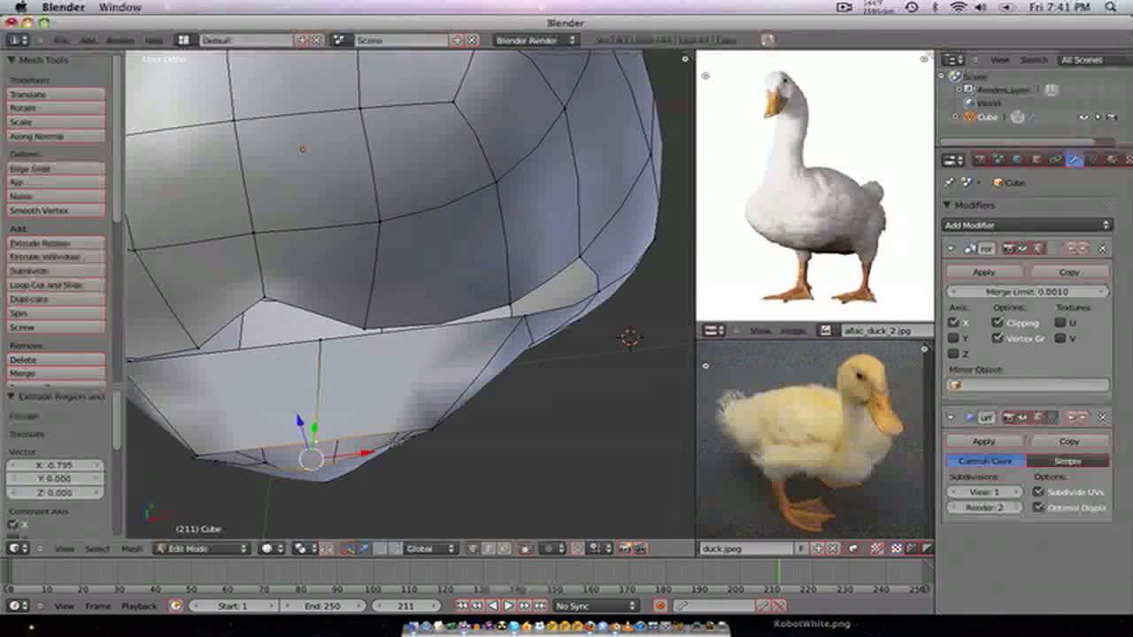
shift+right_click(427, 433)
key(f)
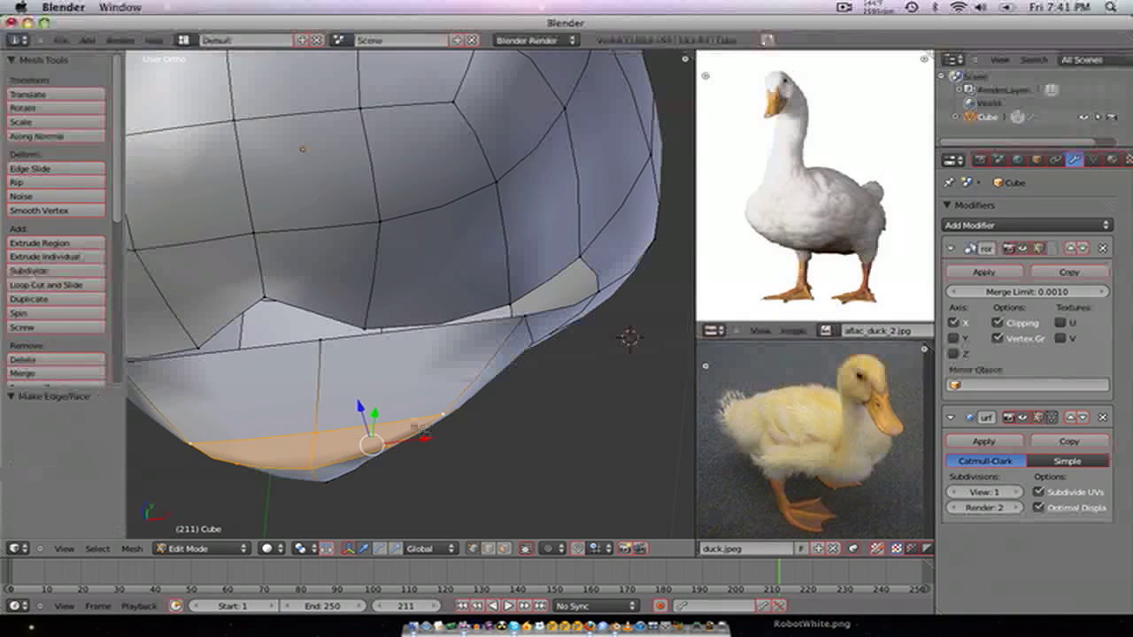
- Reveal the hidden upper beak and examine the mouth opening from several angles
middle_drag(390, 428, 450, 342)
scroll(450, 343, down, 3)
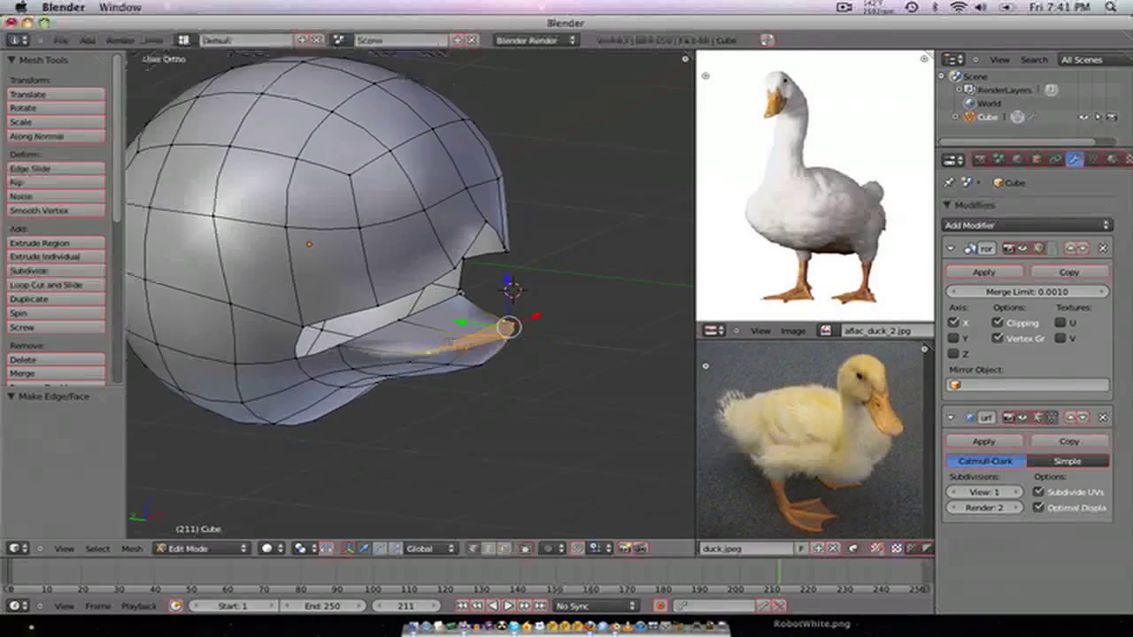
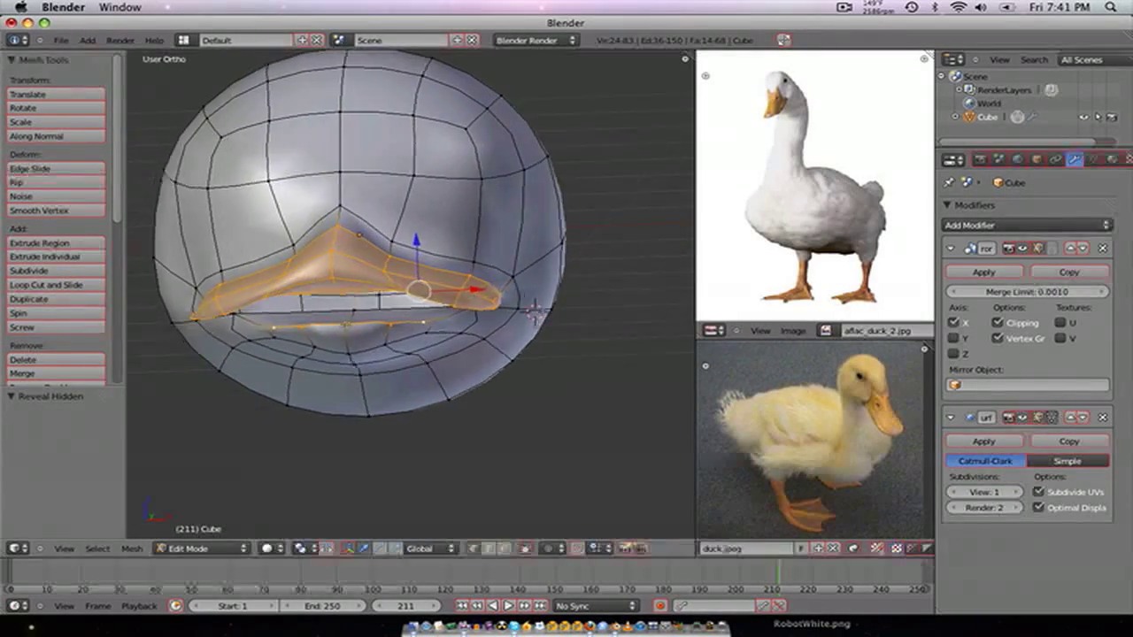
scroll(345, 295, up, 3)
middle_drag(346, 296, 385, 294)
middle_drag(642, 322, 636, 317)
key(KP_5)
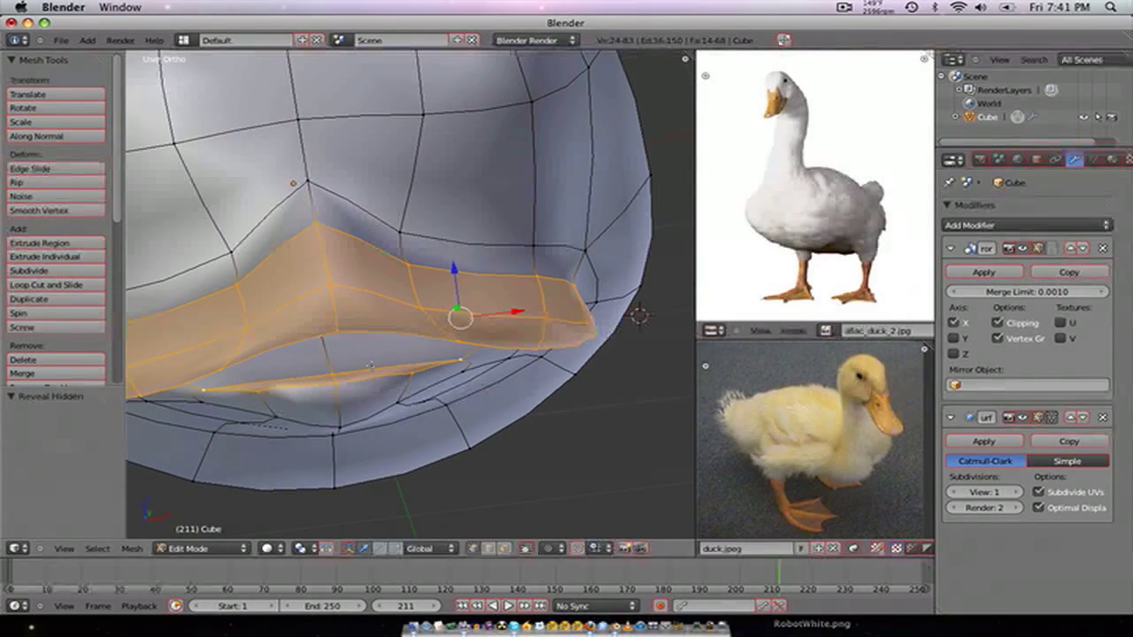
click(360, 382)
middle_drag(360, 380, 521, 280)
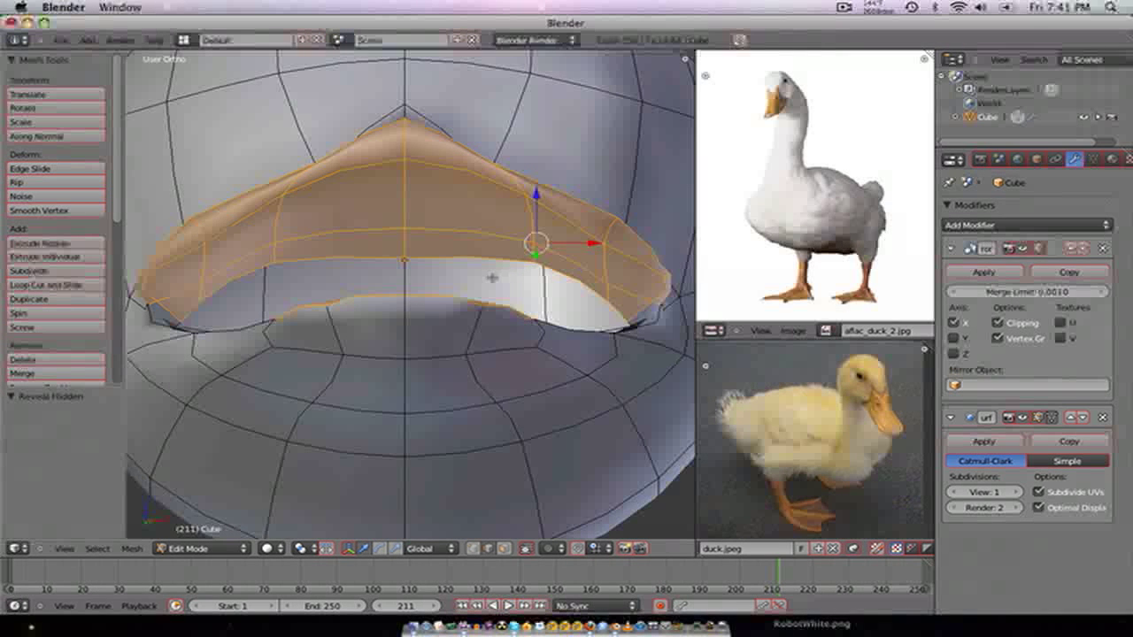
middle_drag(491, 278, 492, 314)
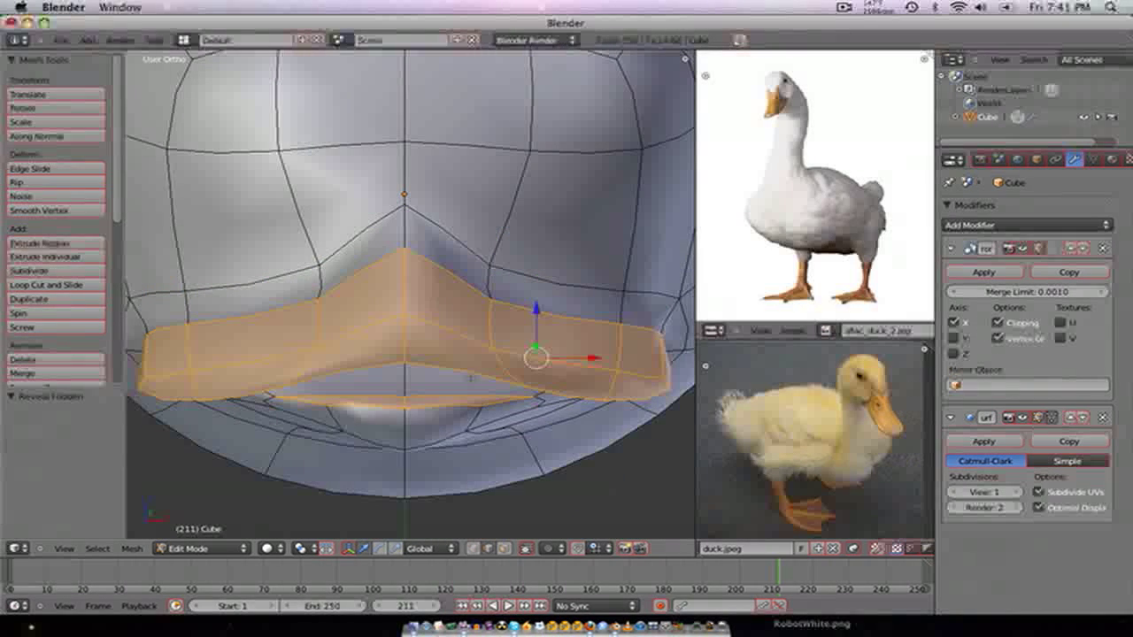
key(z)
key(z)
- Switch to edge selection and subdivide the inner edge of the lower beak's strip with one cut
right_click(408, 377)
middle_drag(408, 377, 412, 329)
middle_drag(400, 207, 416, 359)
key(ctrl+Tab)
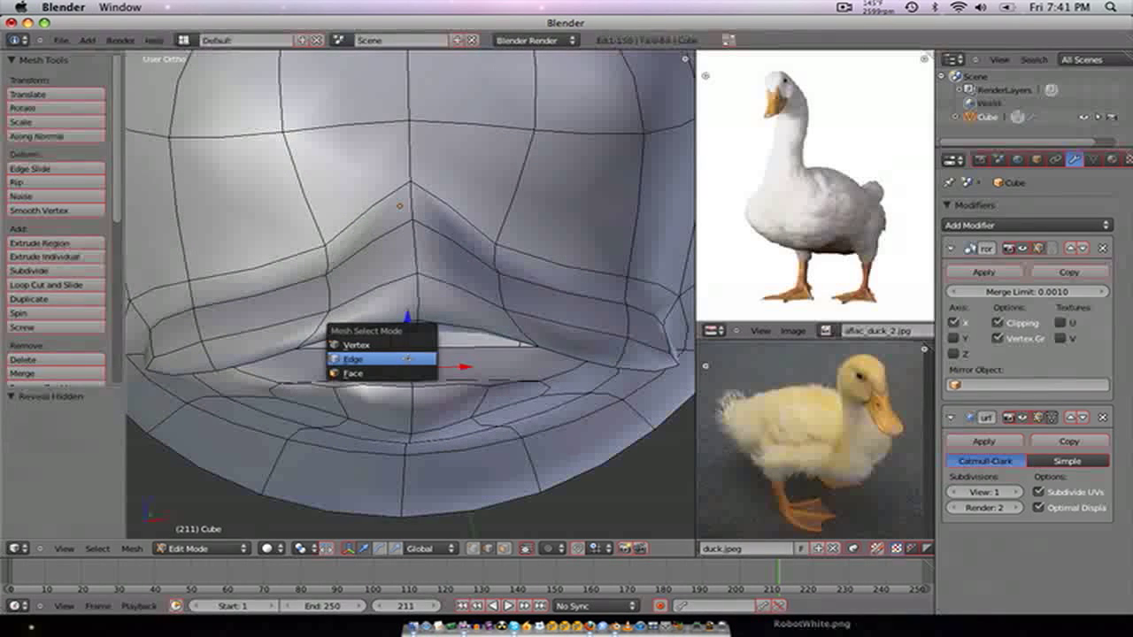
click(407, 359)
middle_drag(507, 349, 452, 363)
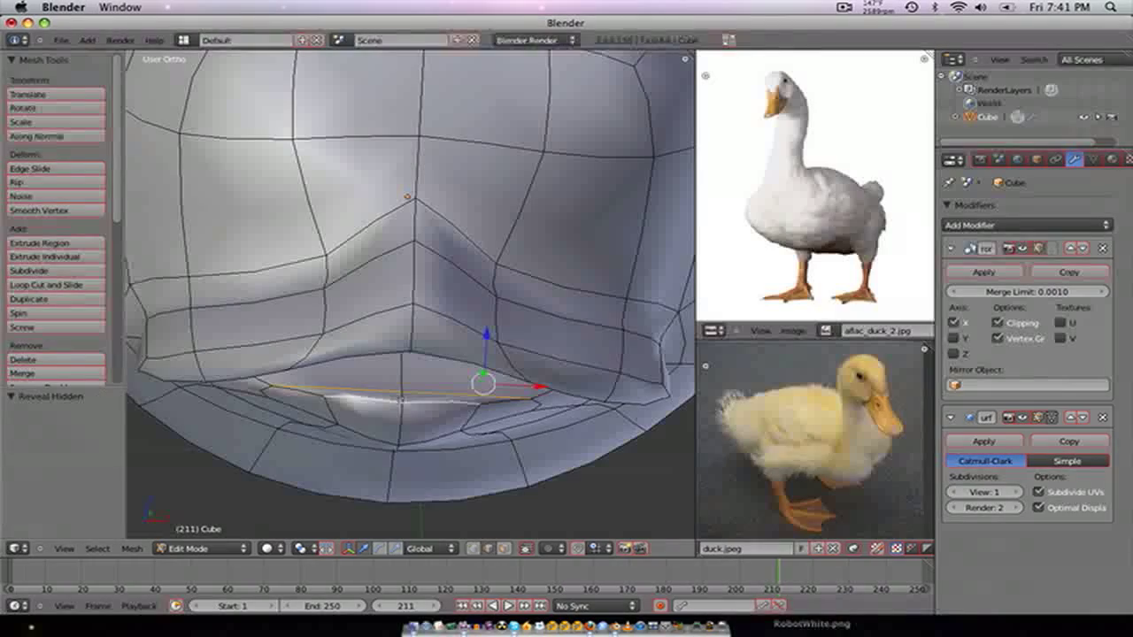
middle_drag(401, 396, 461, 374)
scroll(390, 383, down, 3)
scroll(428, 353, up, 3)
key(w)
click(453, 363)
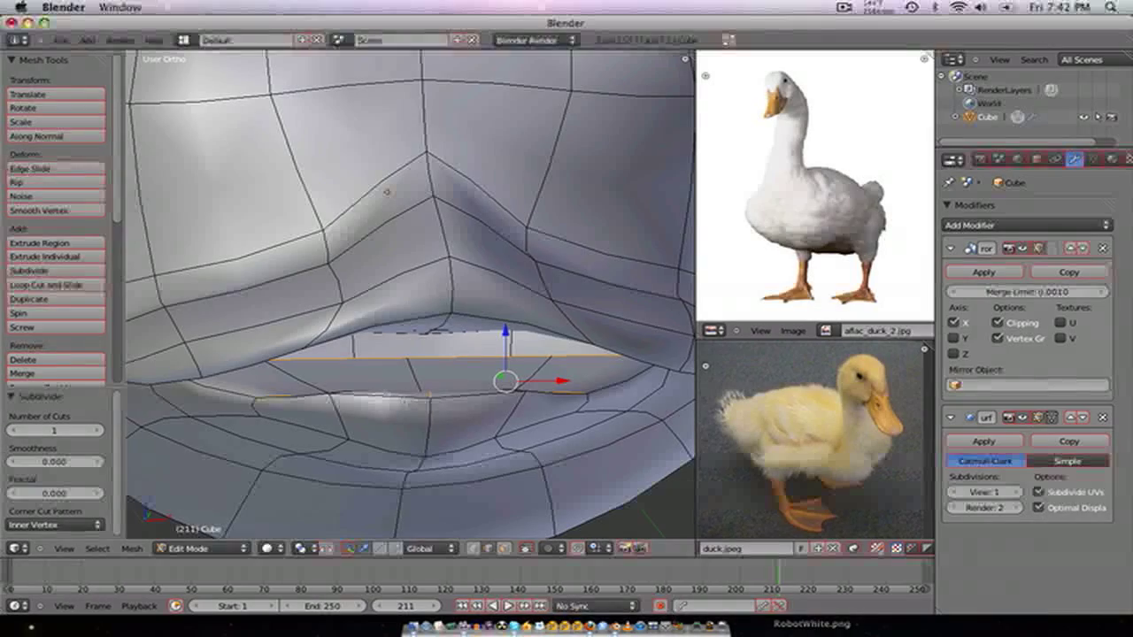
- Try to close the opening inside the mouth with a face between the selected edges, and undo the fill
scroll(410, 294, down, 2)
mouse_move(410, 295)
middle_down()
mouse_move(483, 311)
mouse_move(496, 266)
mouse_move(415, 291)
middle_up()
middle_drag(668, 352, 670, 363)
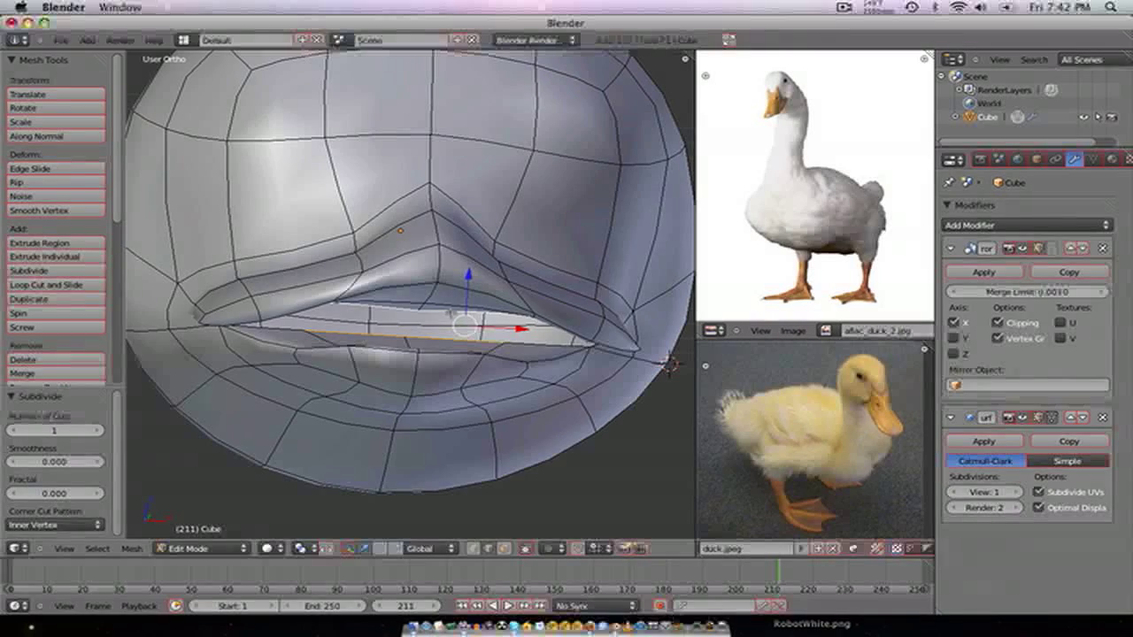
key(f)
mouse_move(450, 314)
middle_down()
mouse_move(560, 323)
mouse_move(503, 317)
mouse_move(528, 297)
mouse_move(513, 293)
mouse_move(491, 311)
mouse_move(529, 292)
mouse_move(518, 311)
mouse_move(457, 308)
middle_up()
key(Tab)
scroll(495, 306, up, 3)
shift+middle_drag(557, 304, 351, 348)
scroll(492, 324, up, 4)
key(Tab)
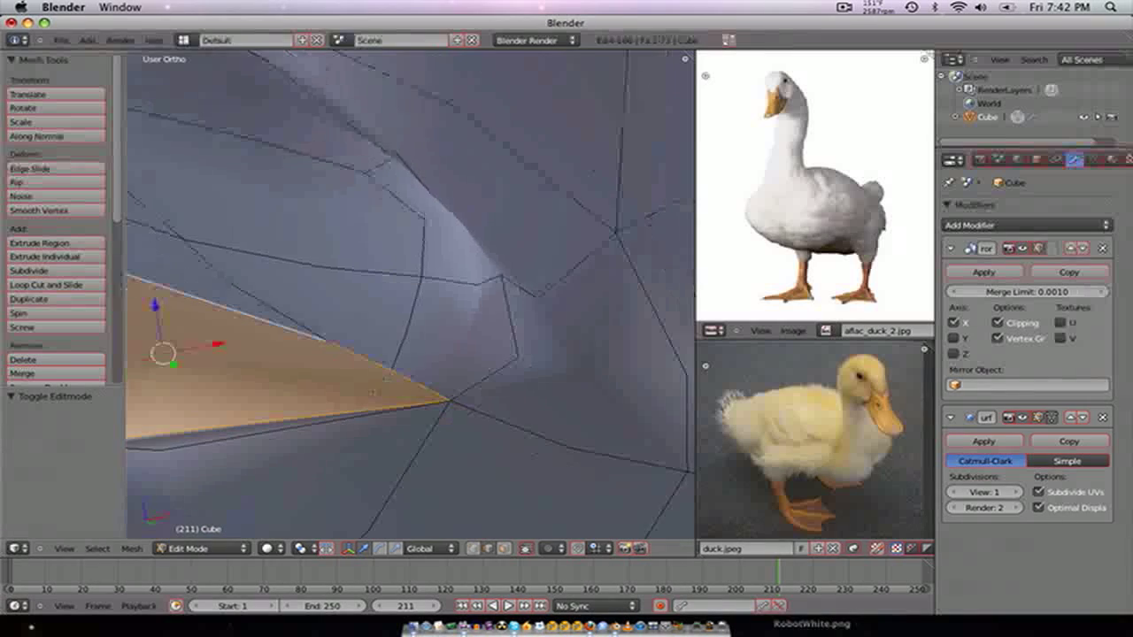
key(ctrl+z)
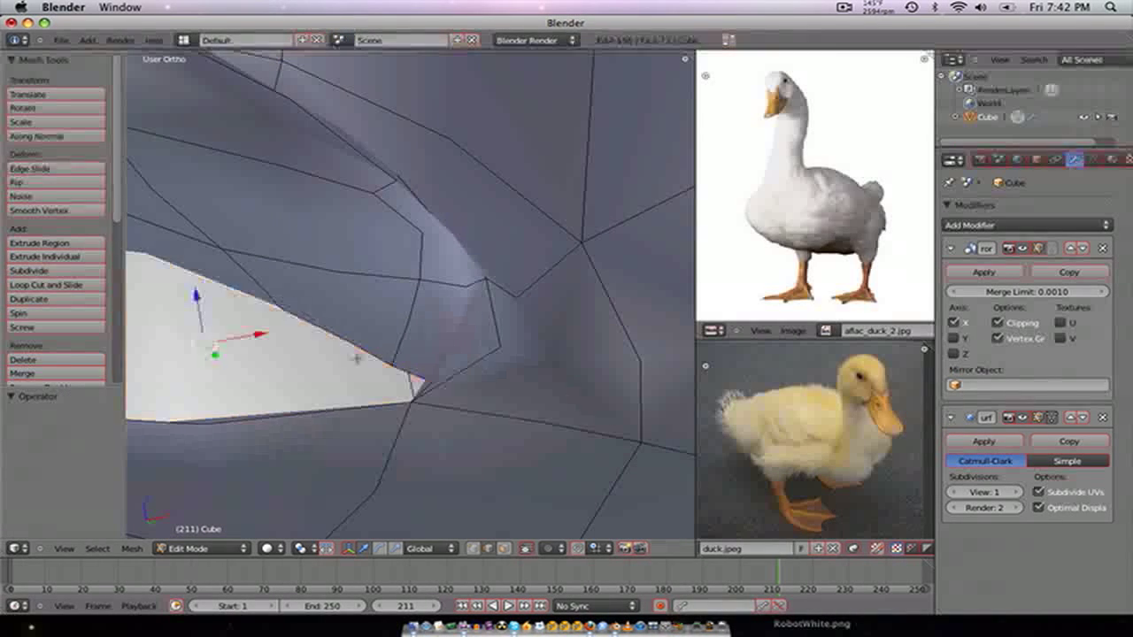
- Subdivide the long lower beak edge bordering the remaining gap beside the mouth corner with one cut
middle_drag(357, 359, 397, 442)
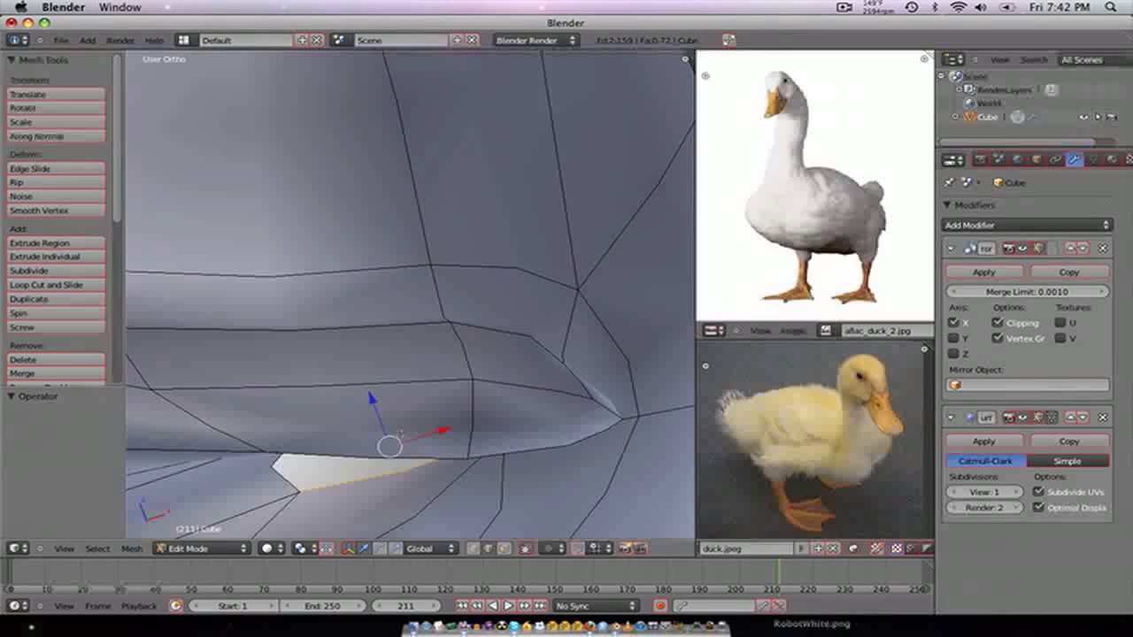
scroll(397, 443, down, 3)
middle_drag(395, 376, 456, 308)
scroll(393, 433, down, 4)
scroll(454, 270, up, 3)
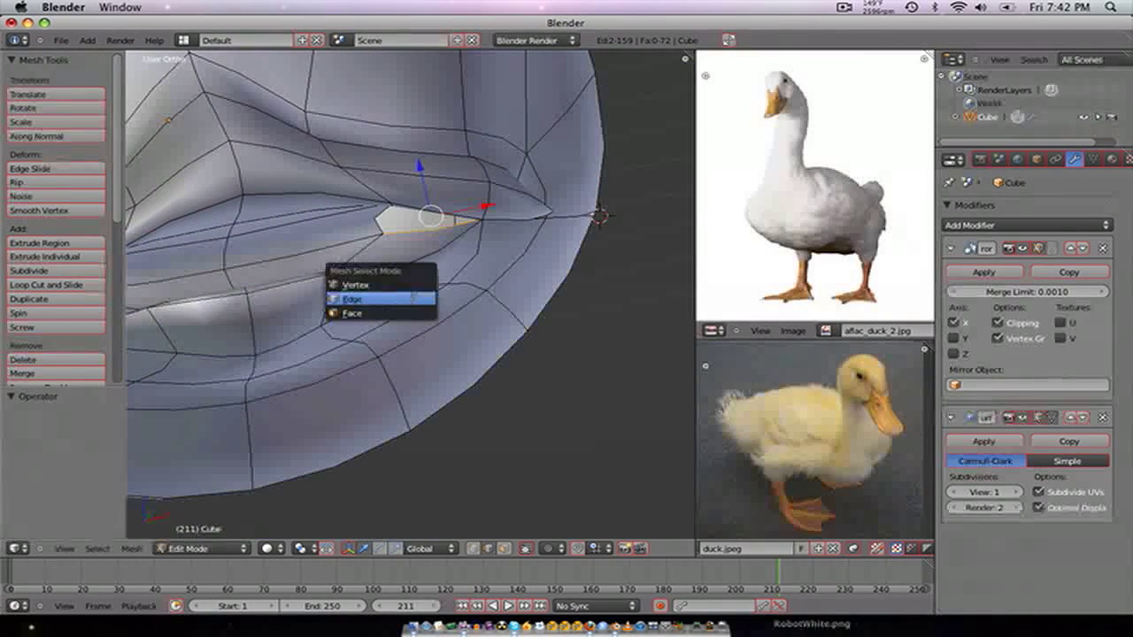
middle_drag(455, 221, 440, 242)
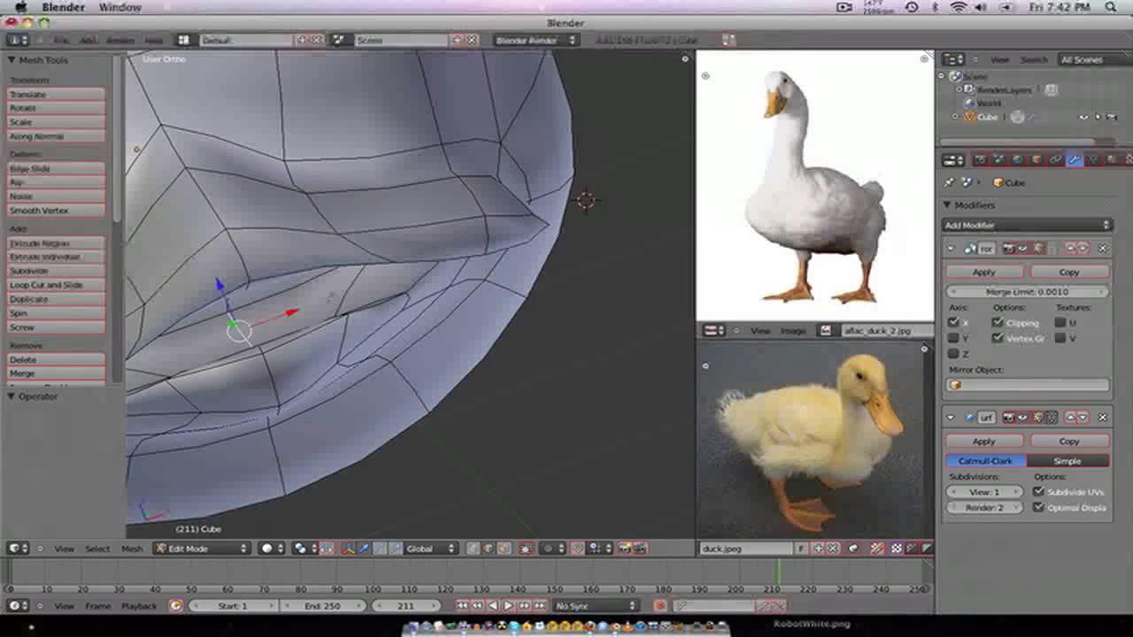
middle_drag(330, 296, 150, 139)
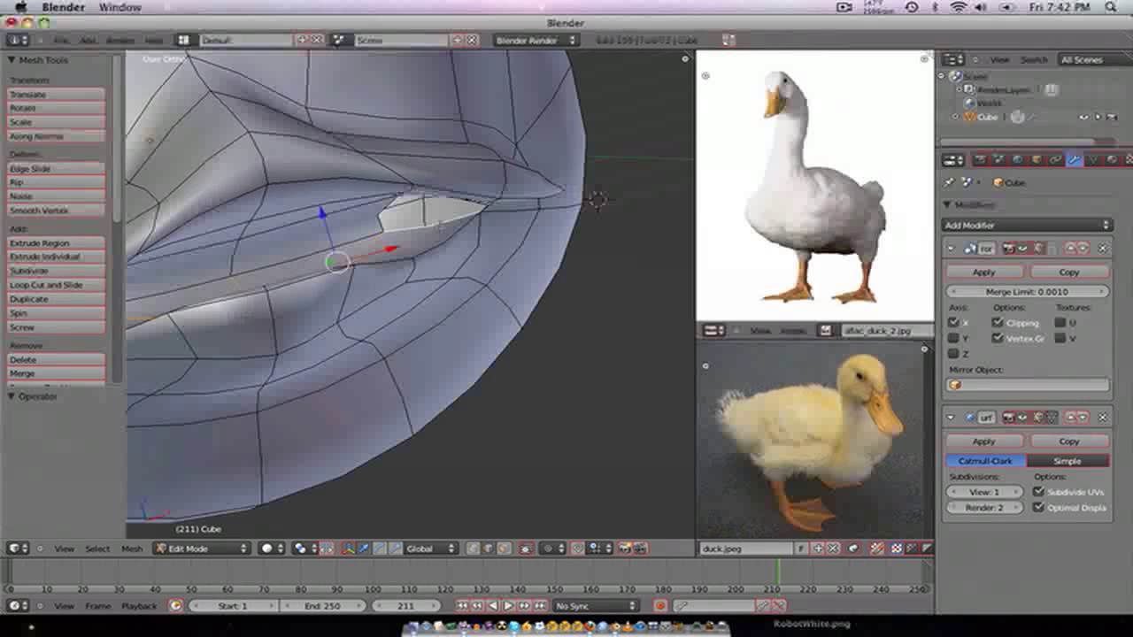
key(w)
click(440, 226)
- Fill a face across the larger part of the side gap between its upper and lower edges
scroll(454, 249, up, 2)
shift+middle_drag(455, 257, 394, 301)
right_click(355, 287)
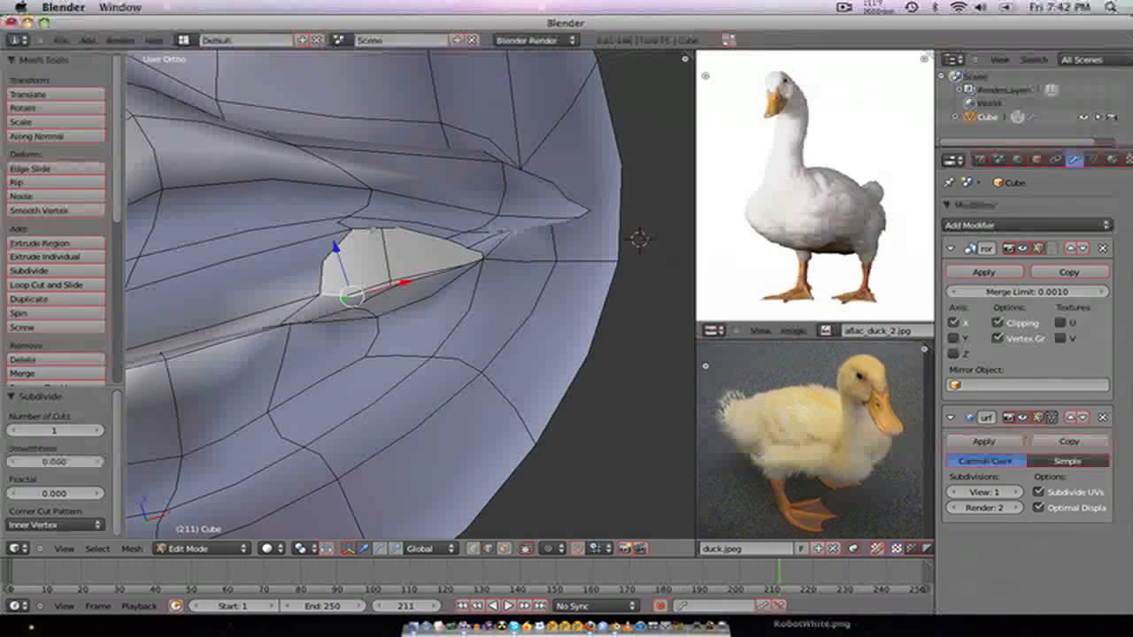
shift+right_click(434, 265)
shift+right_click(351, 233)
key(f)
middle_drag(391, 265, 442, 258)
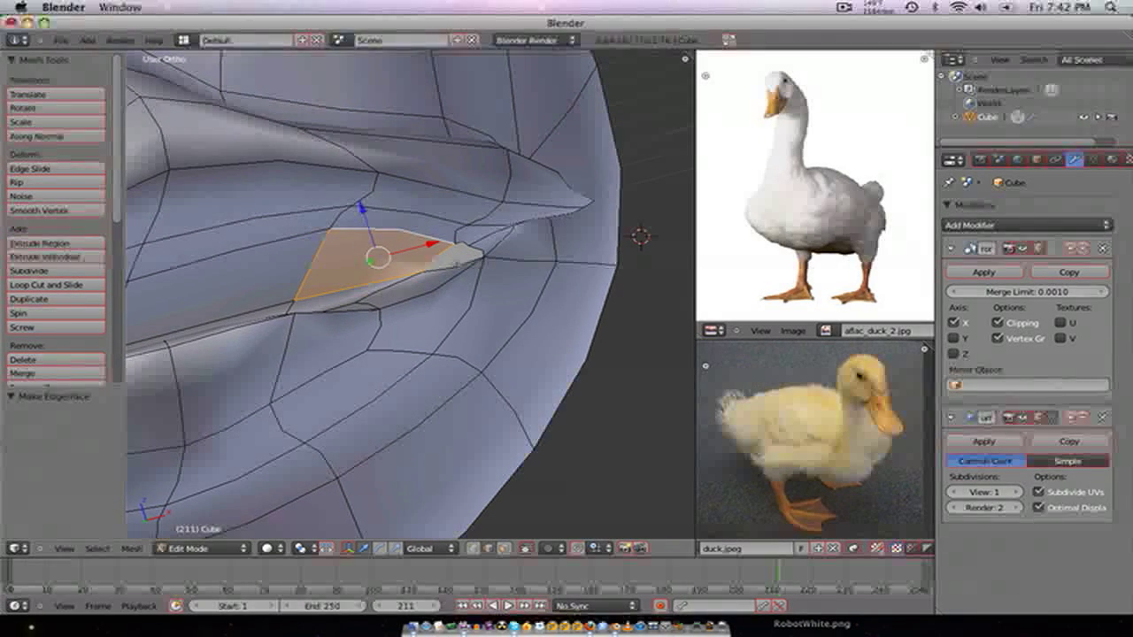
- Switch to vertex selection and fill the small remaining hole at the mouth corner between its four vertices
key(ctrl+Tab)
click(451, 249)
right_click(455, 241)
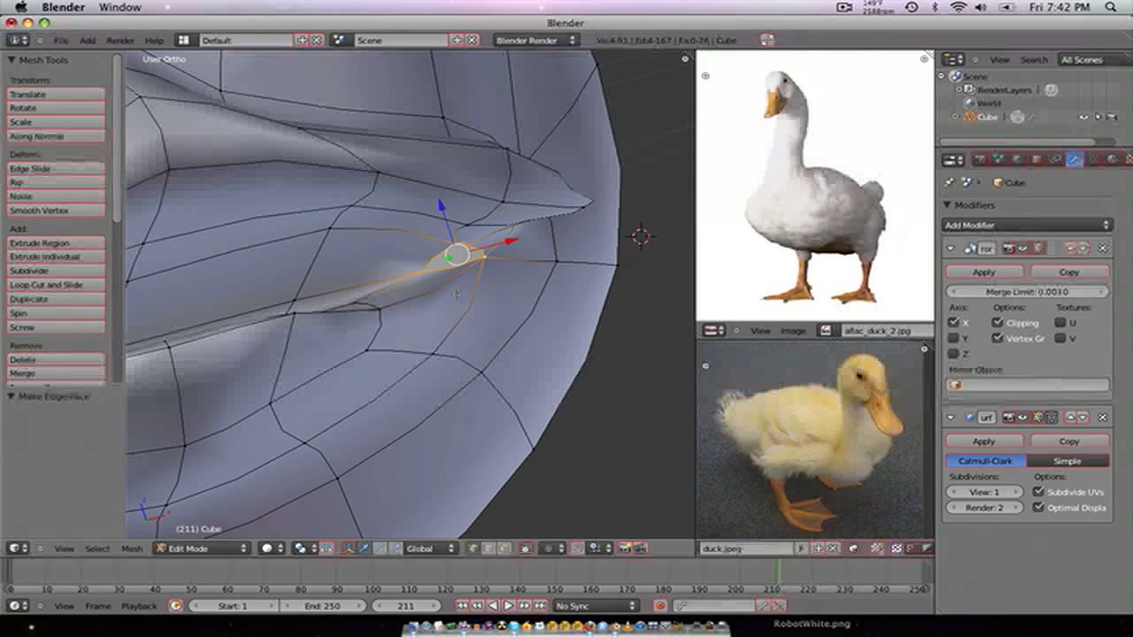
mouse_move(438, 290)
middle_down()
mouse_move(433, 321)
mouse_move(403, 359)
mouse_move(417, 359)
mouse_move(433, 309)
middle_up()
- Examine the closed beak from the front in Object Mode, and return to Edit Mode
key(Tab)
scroll(410, 384, down, 5)
key(KP_1)
scroll(373, 300, up, 3)
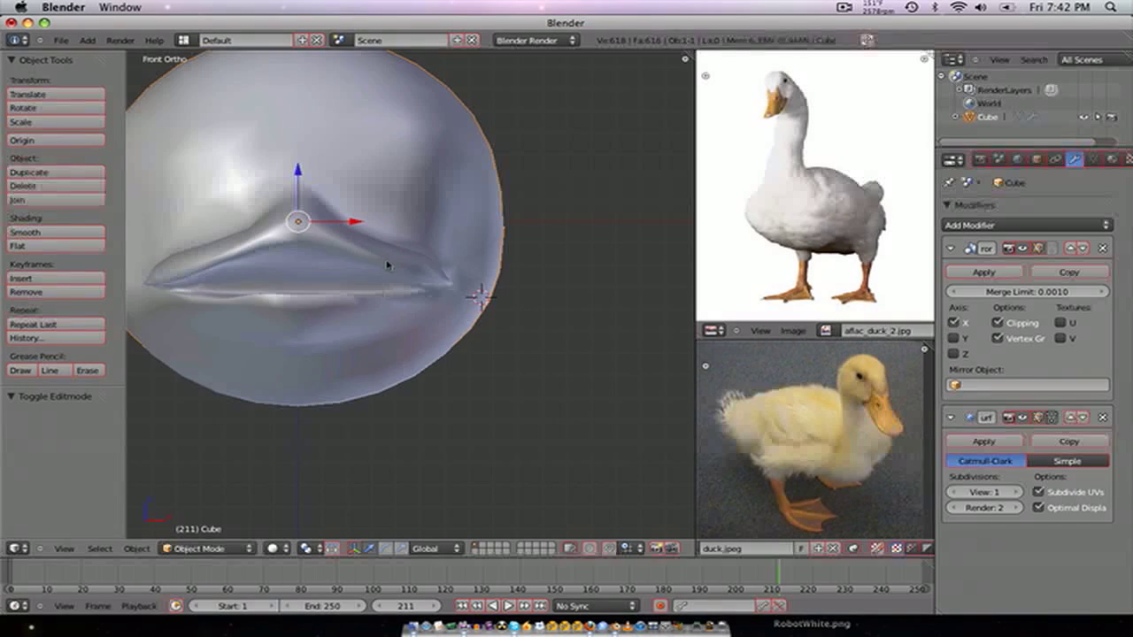
scroll(387, 264, up, 5)
key(Tab)
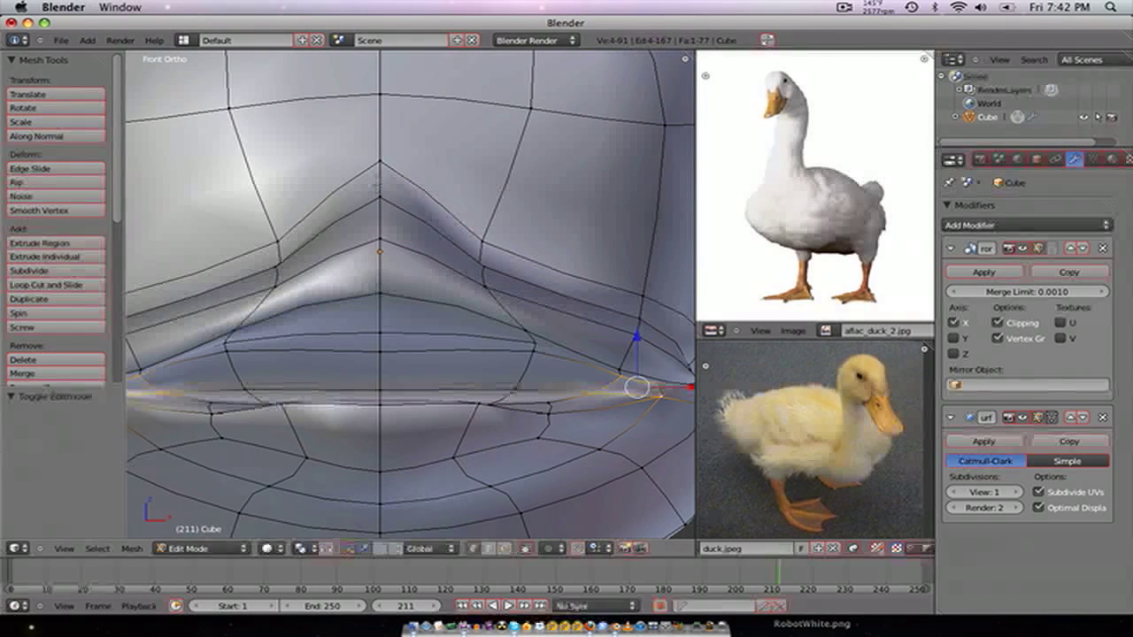
- Move the two vertices beside the centre peak where the forehead meets the upper beak outward and slightly down
alt+right_click(281, 245)
key(g)
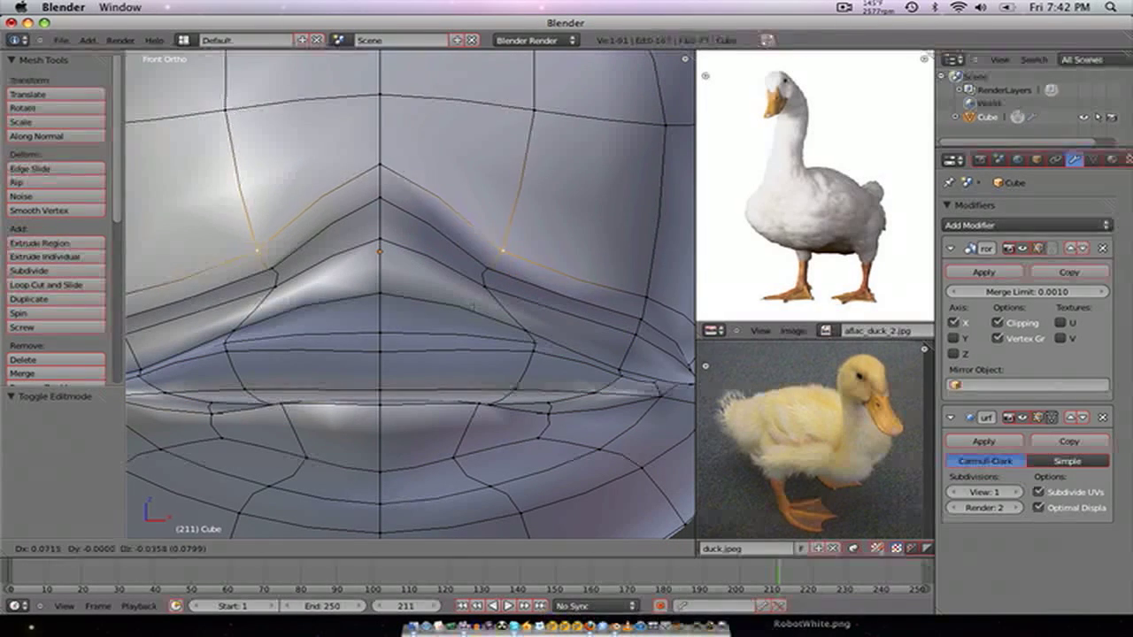
click(469, 304)
right_click(489, 272)
key(g)
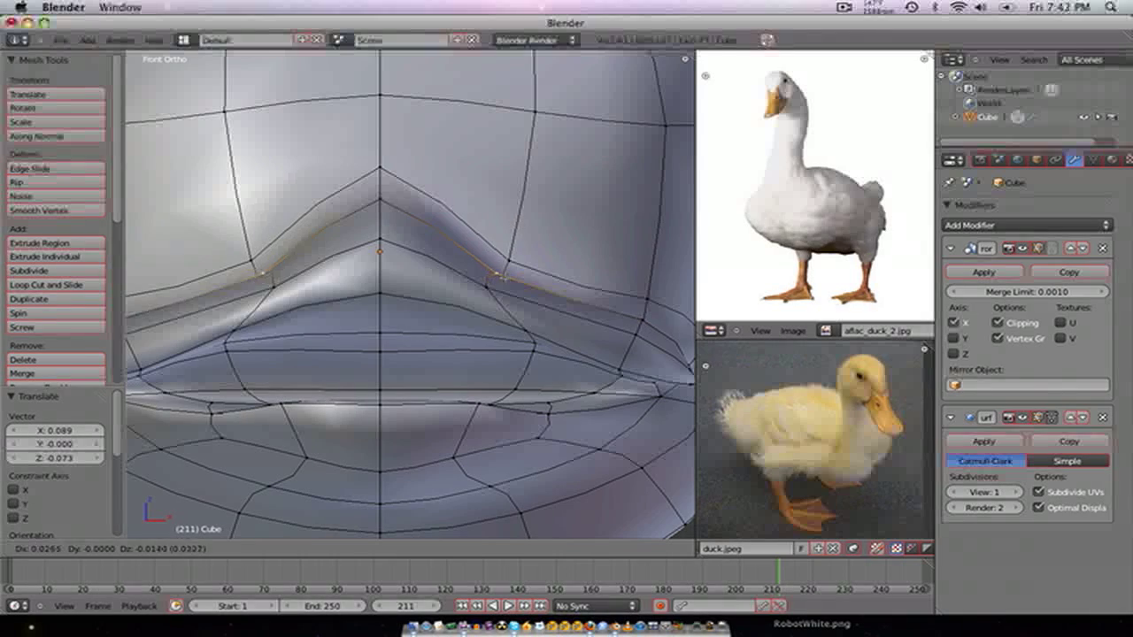
click(509, 277)
- Move the next two vertices down that column, on the upper beak's surface and front edge, outward and slightly down
right_click(503, 297)
key(g)
click(535, 317)
right_click(531, 328)
key(g)
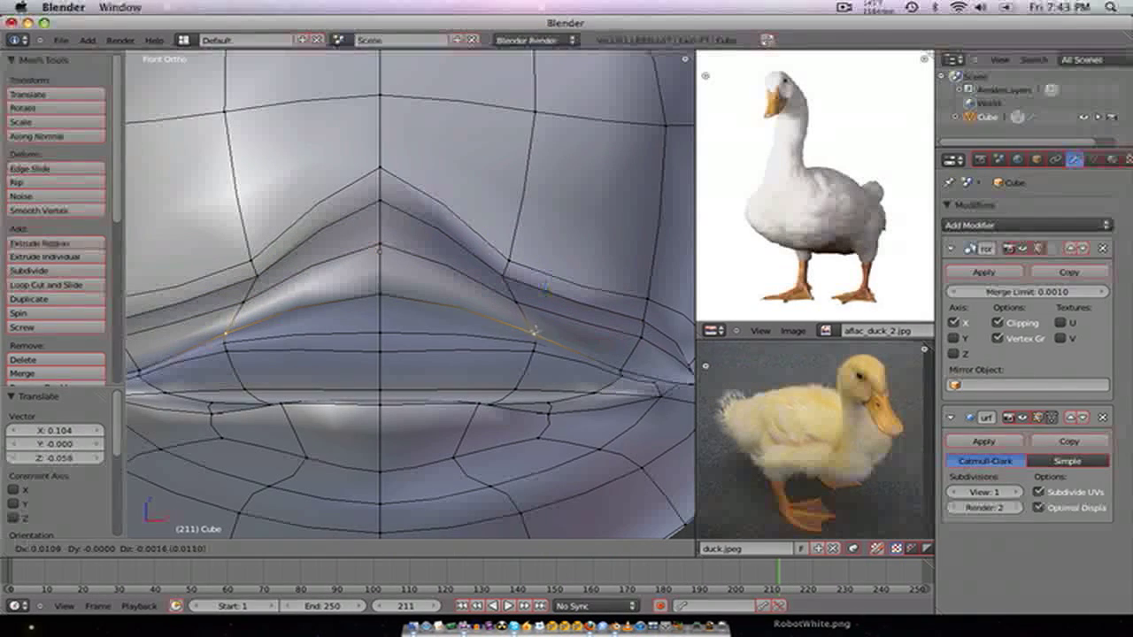
click(542, 337)
- Reposition the vertices above and beside the mouth corner to even out the beak's side edges
right_click(642, 329)
key(g)
click(634, 333)
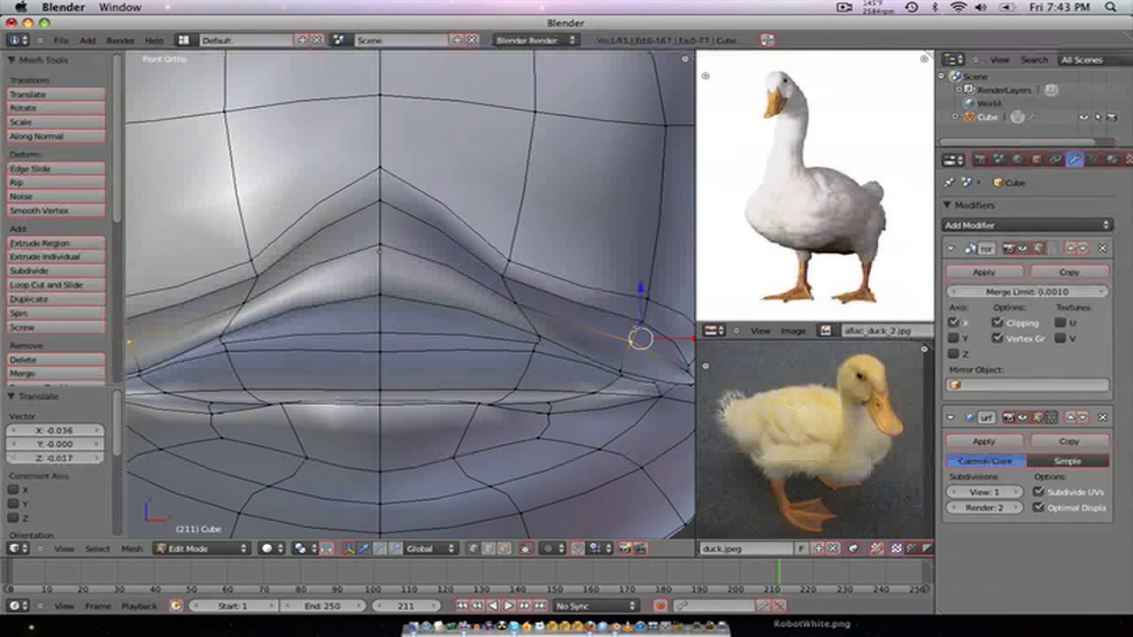
key(g)
click(659, 332)
scroll(619, 354, down, 2)
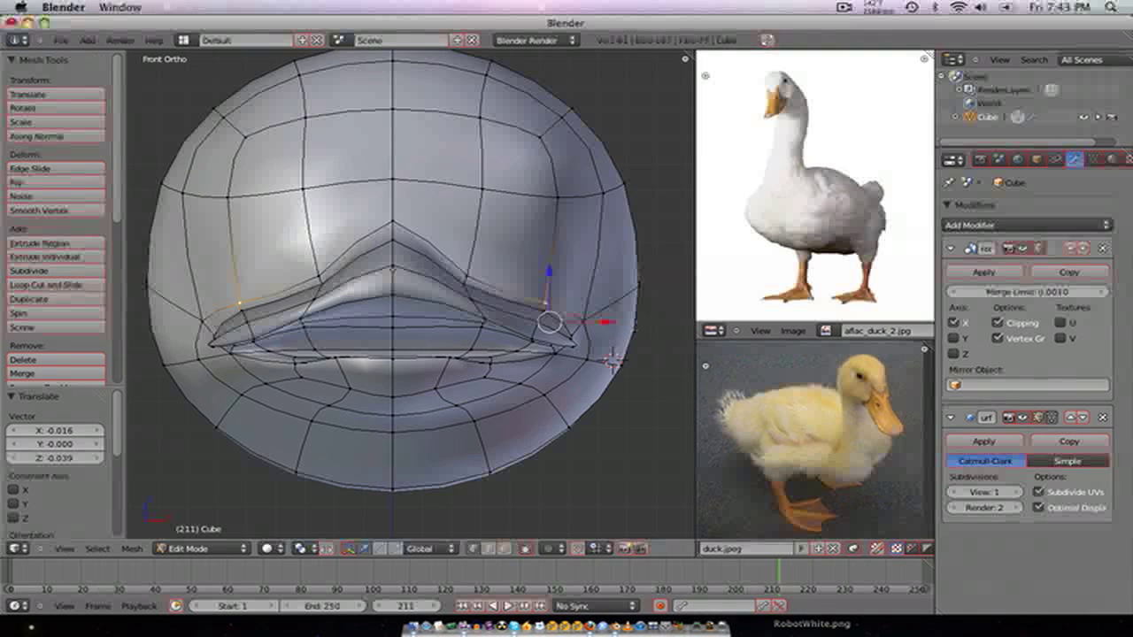
click(612, 359)
- In wireframe front view, select the outermost side vertices of the head and move them inward along X
key(z)
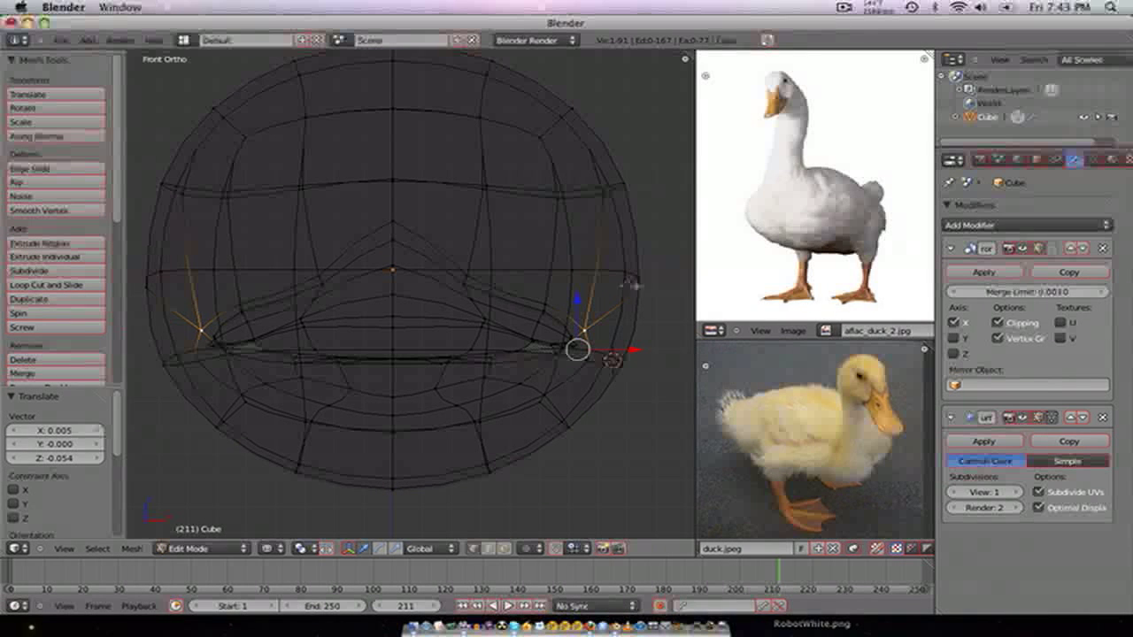
key(a)
key(b)
drag(679, 102, 595, 496)
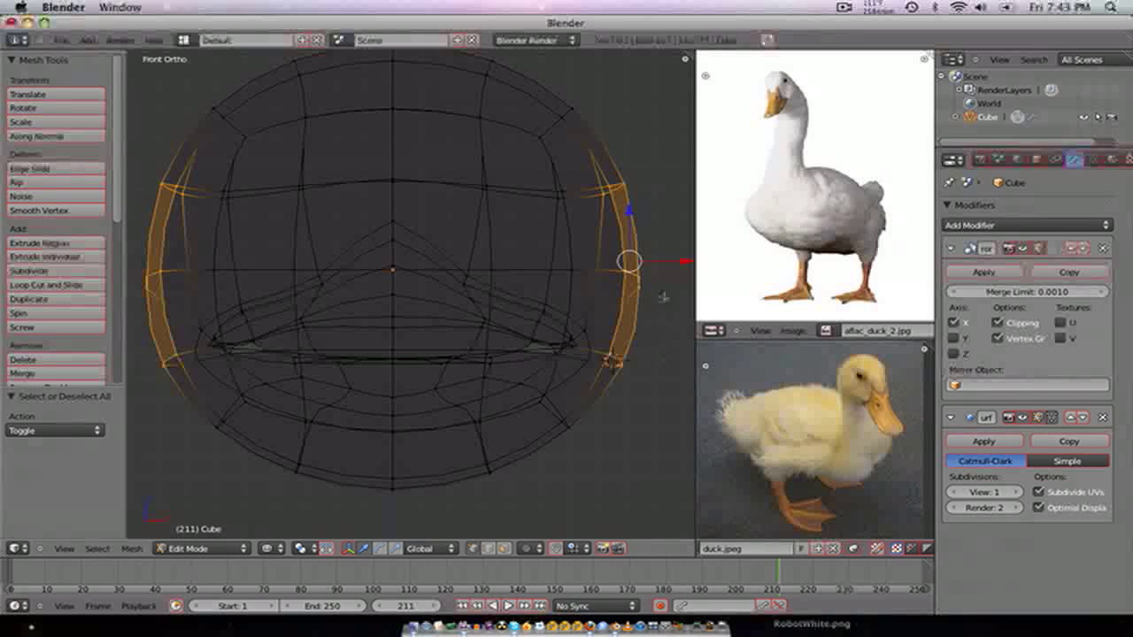
drag(675, 261, 646, 262)
click(646, 262)
key(a)
- Select the vertices at the head's upper side corners and move them inward by 0.056 along X
scroll(602, 164, down, 3)
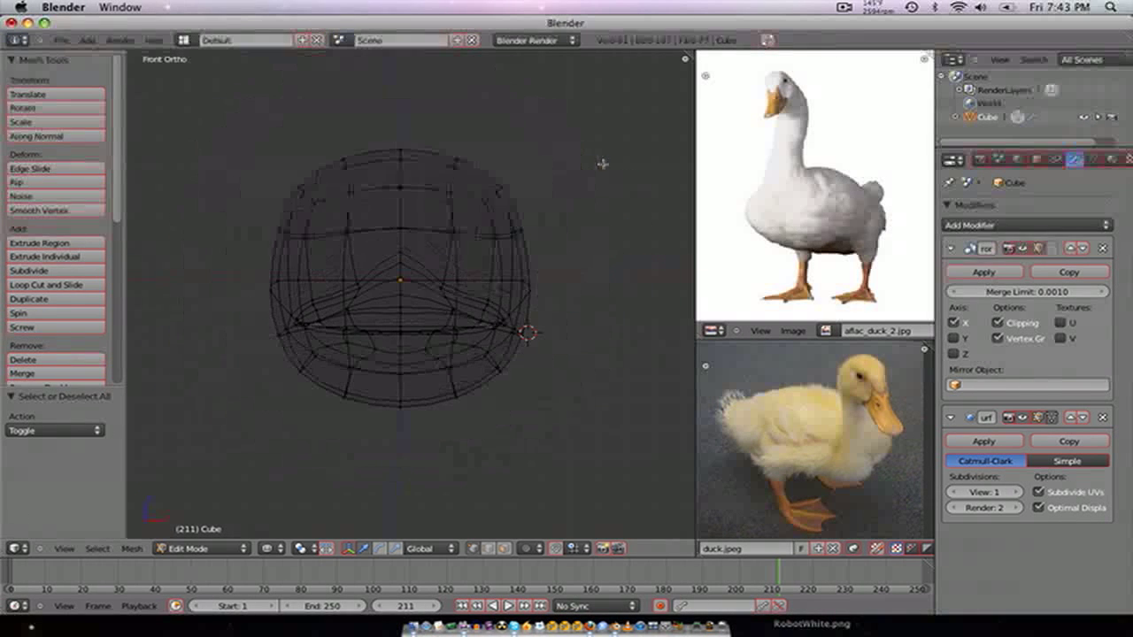
key(b)
drag(575, 127, 447, 205)
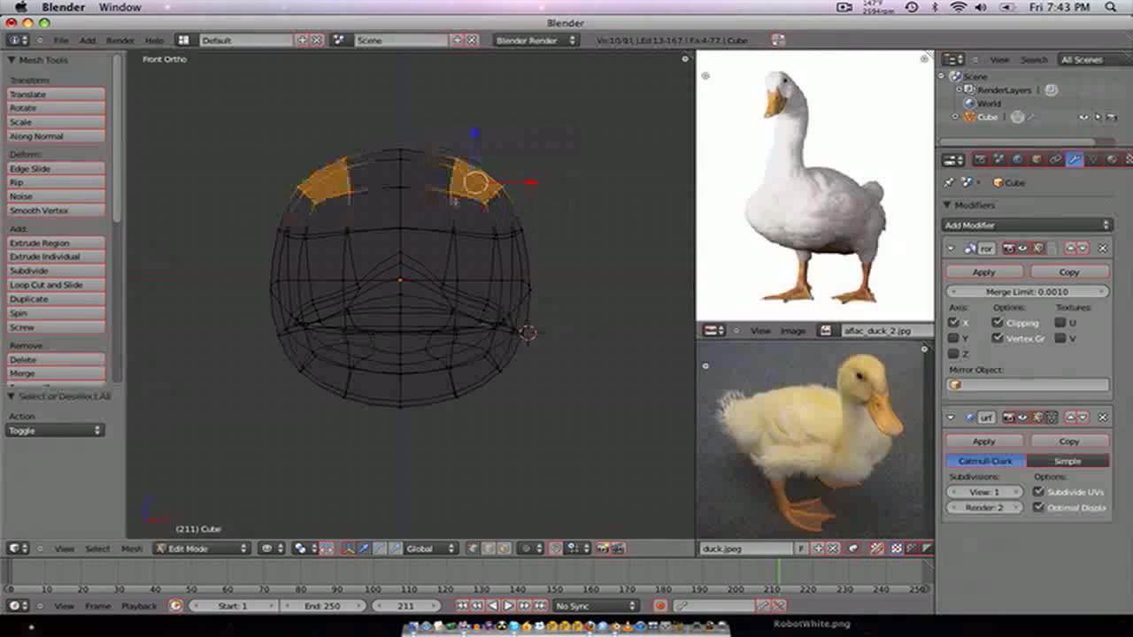
drag(531, 179, 486, 180)
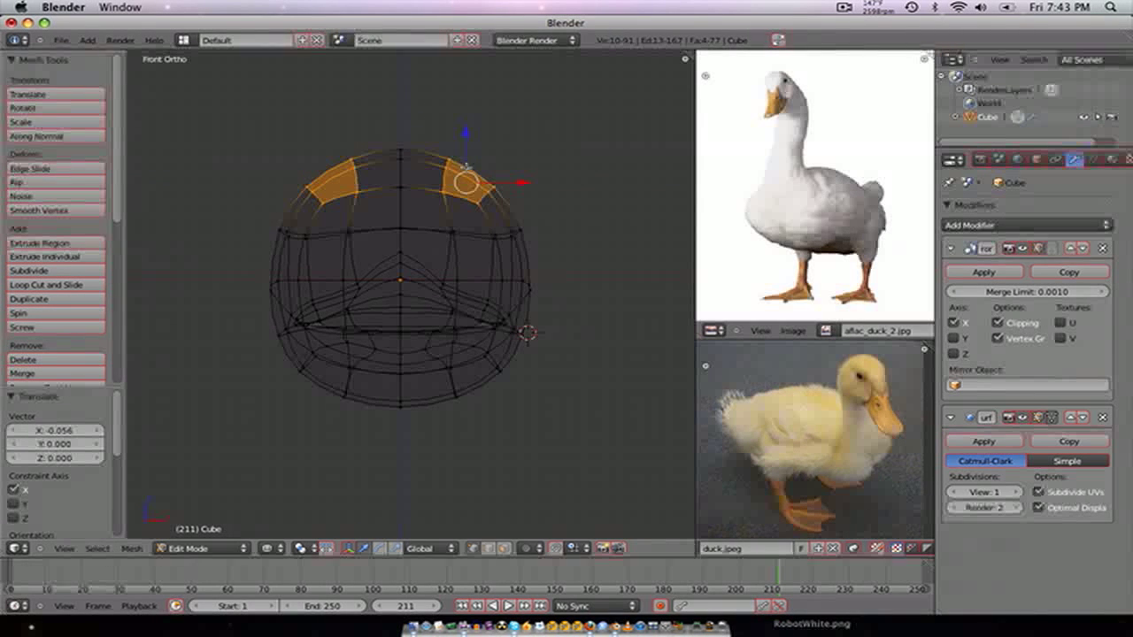
key(a)
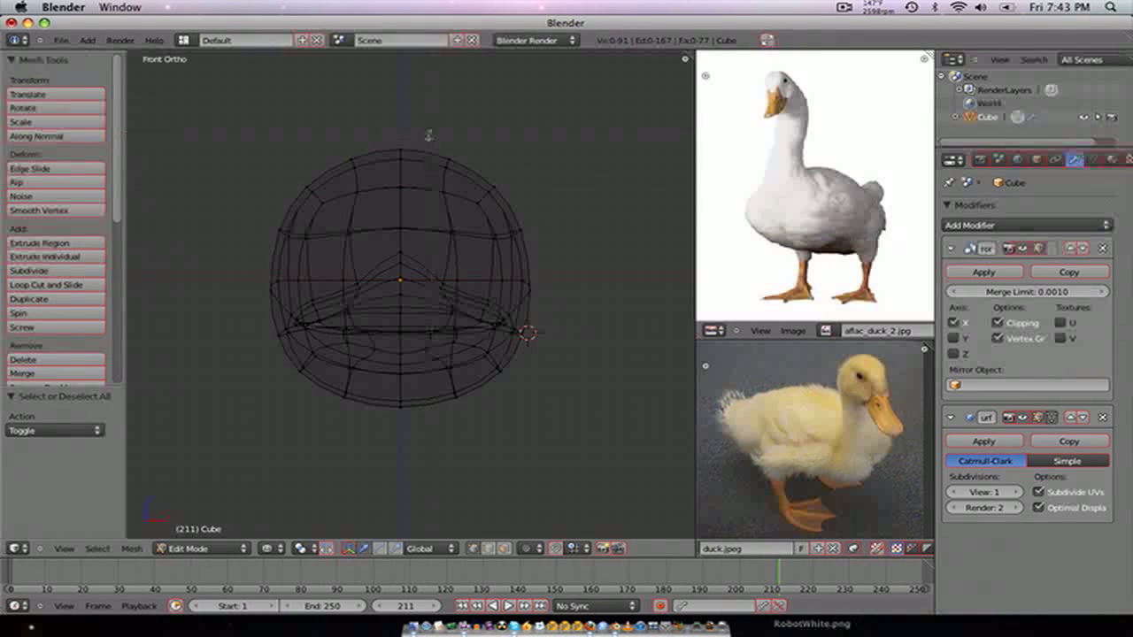
drag(383, 209, 380, 211)
drag(399, 120, 410, 136)
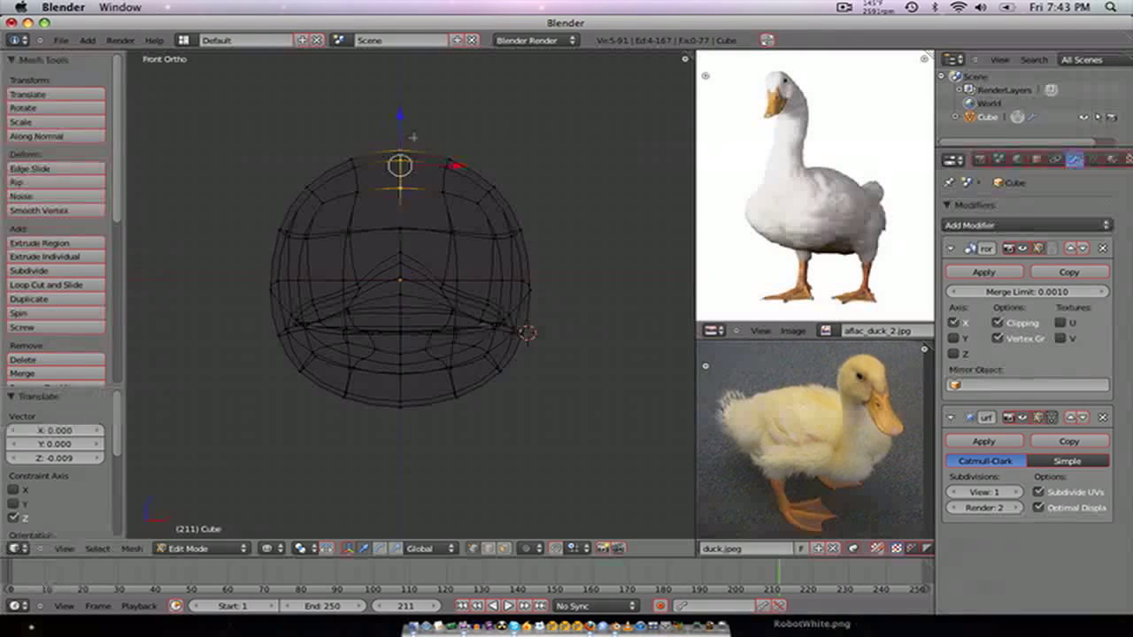
key(ctrl+z)
- Select all vertices of the upper part of the head and lower them by 0.056 along Z
key(b)
drag(562, 96, 255, 249)
drag(456, 147, 456, 155)
key(z)
mouse_move(453, 245)
middle_down()
mouse_move(359, 256)
mouse_move(485, 330)
mouse_move(432, 342)
middle_up()
key(KP_3)
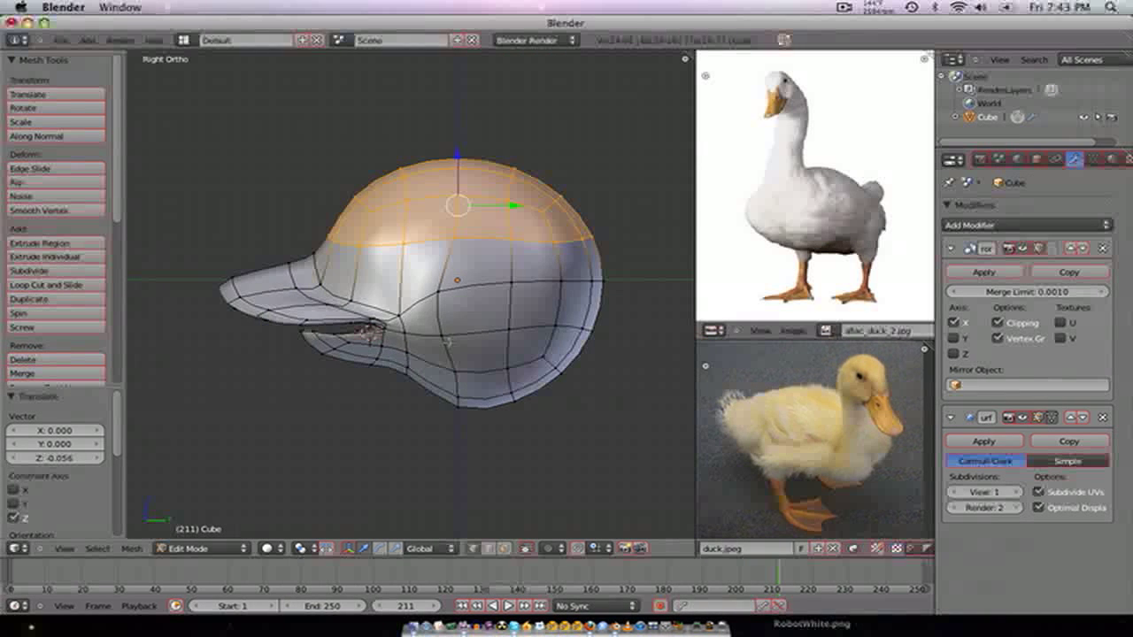
- In wireframe side view, select the whole back of the head and move it forward along Y to shorten the skull
key(z)
key(Tab)
key(Tab)
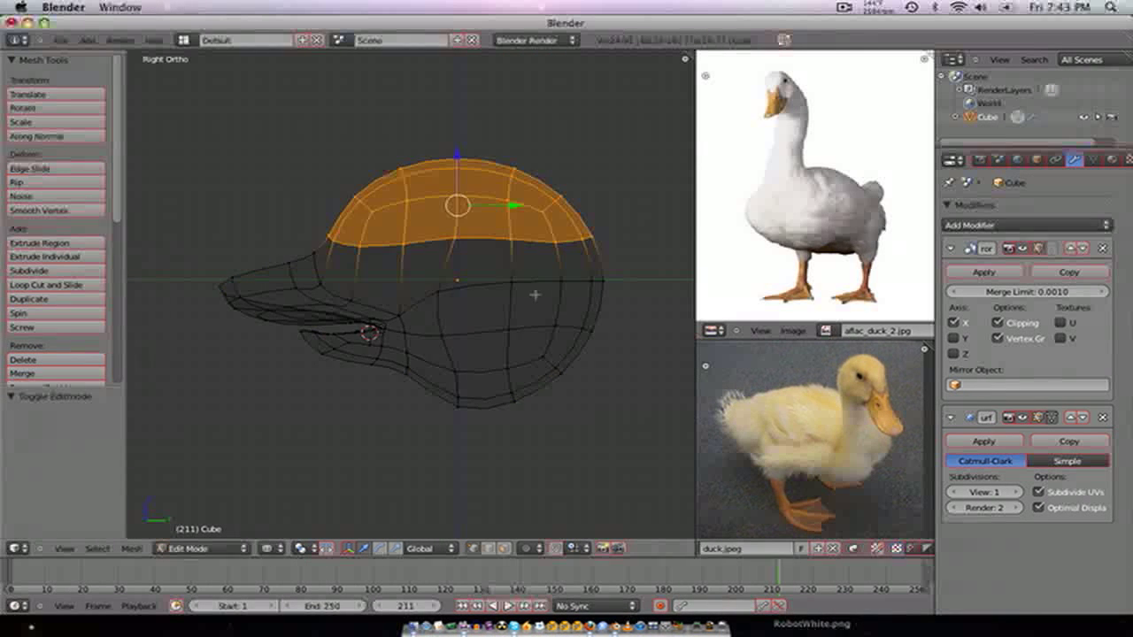
key(z)
key(z)
key(a)
key(z)
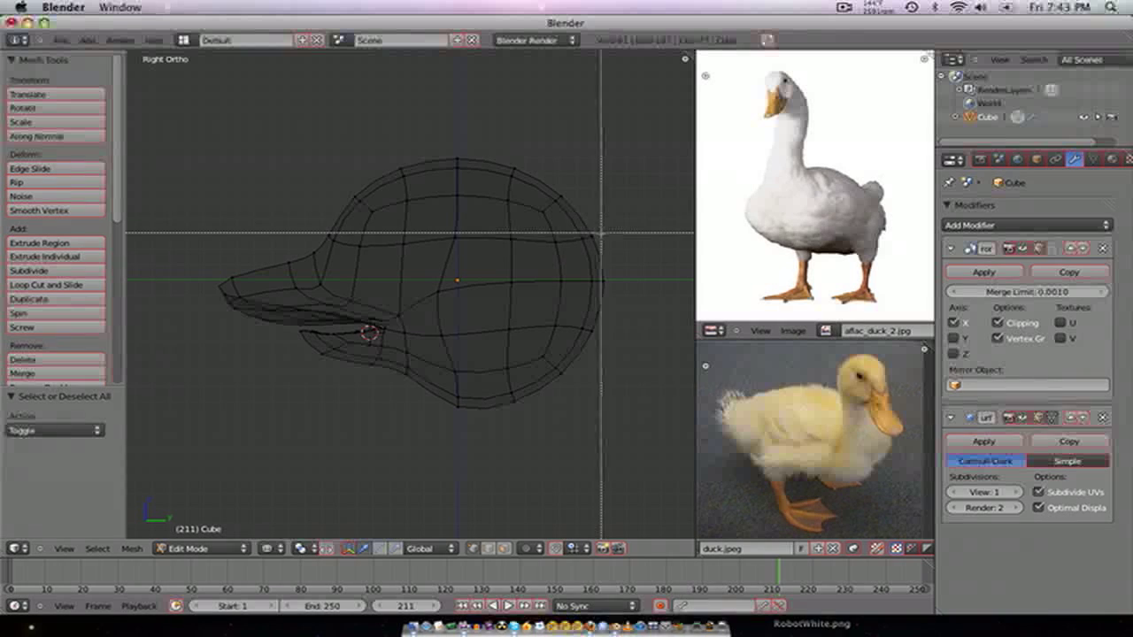
key(b)
mouse_move(620, 111)
mouse_down()
mouse_move(501, 331)
mouse_move(476, 462)
mouse_up()
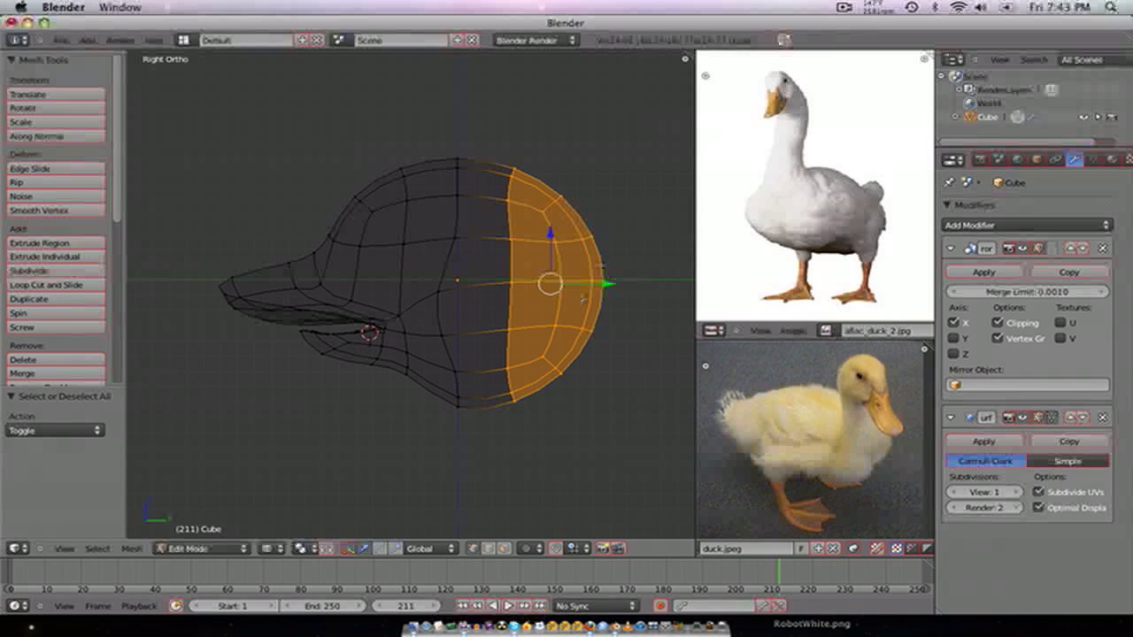
drag(617, 282, 587, 282)
key(a)
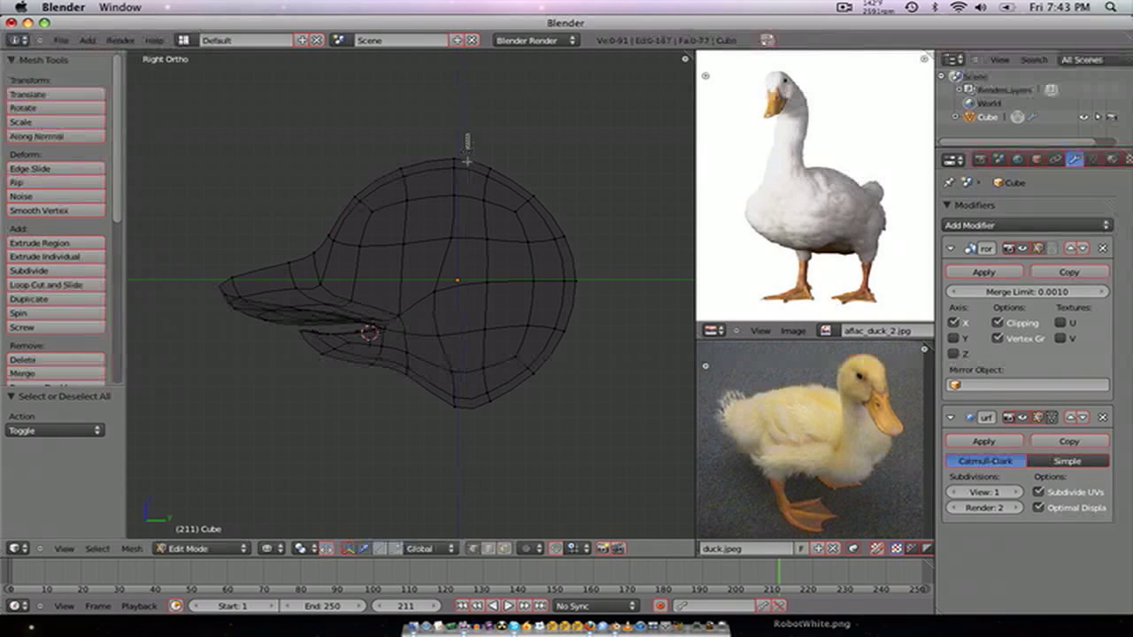
- Move the vertices at the middle of the head's crown forward by 0.060 along Y
key(g)
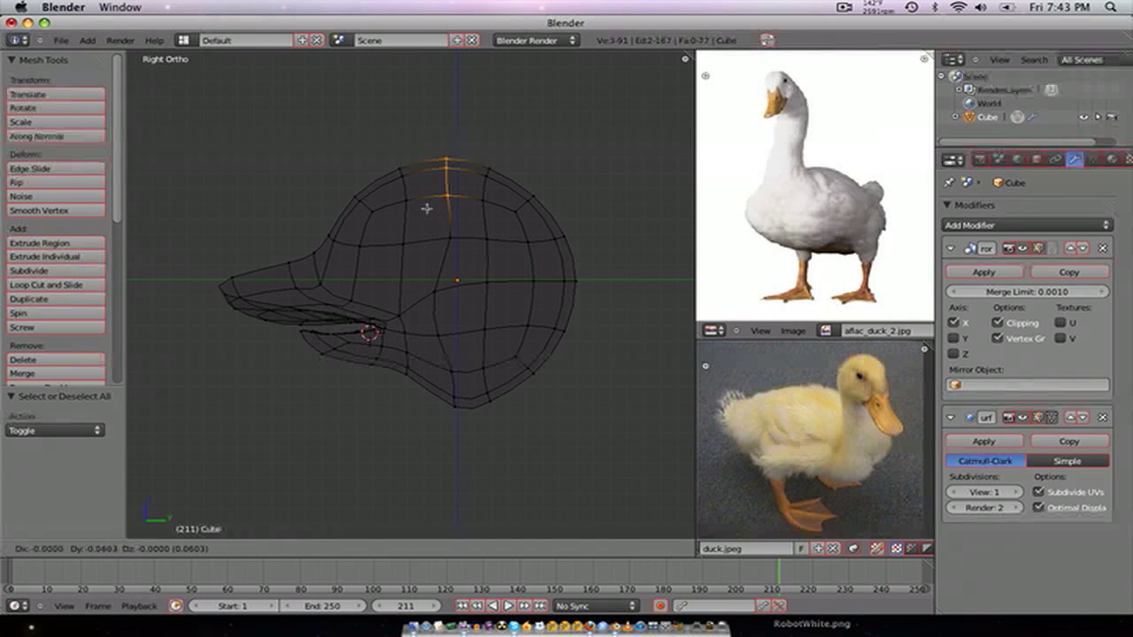
click(426, 208)
key(z)
middle_drag(386, 253, 447, 364)
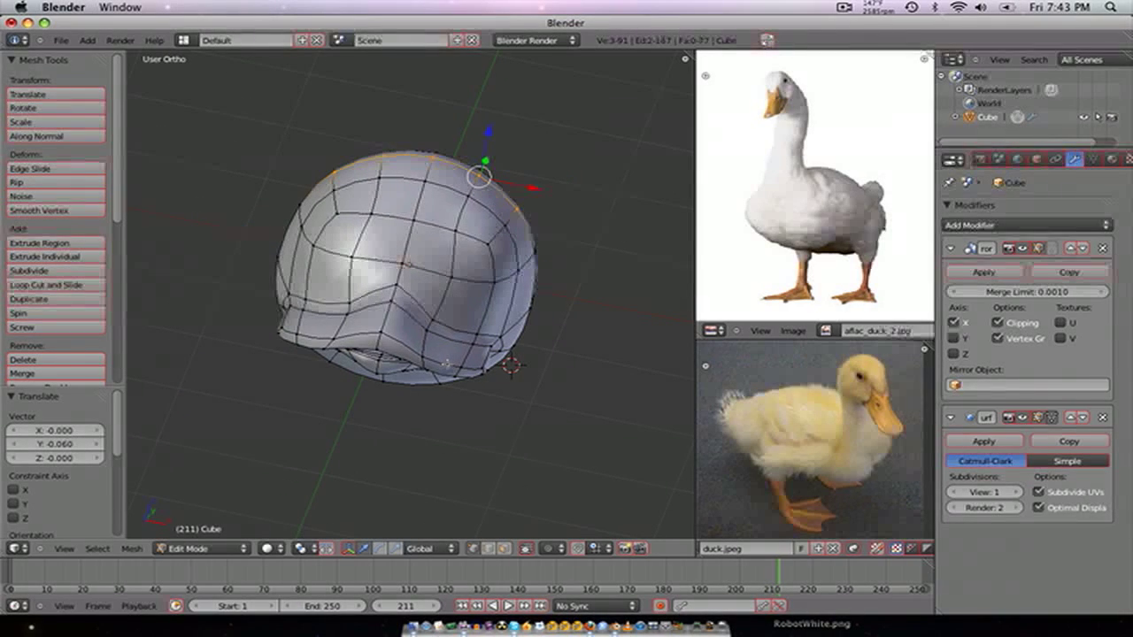
- Return to a close front view of the face and switch to edge selection
key(KP_1)
scroll(458, 270, up, 5)
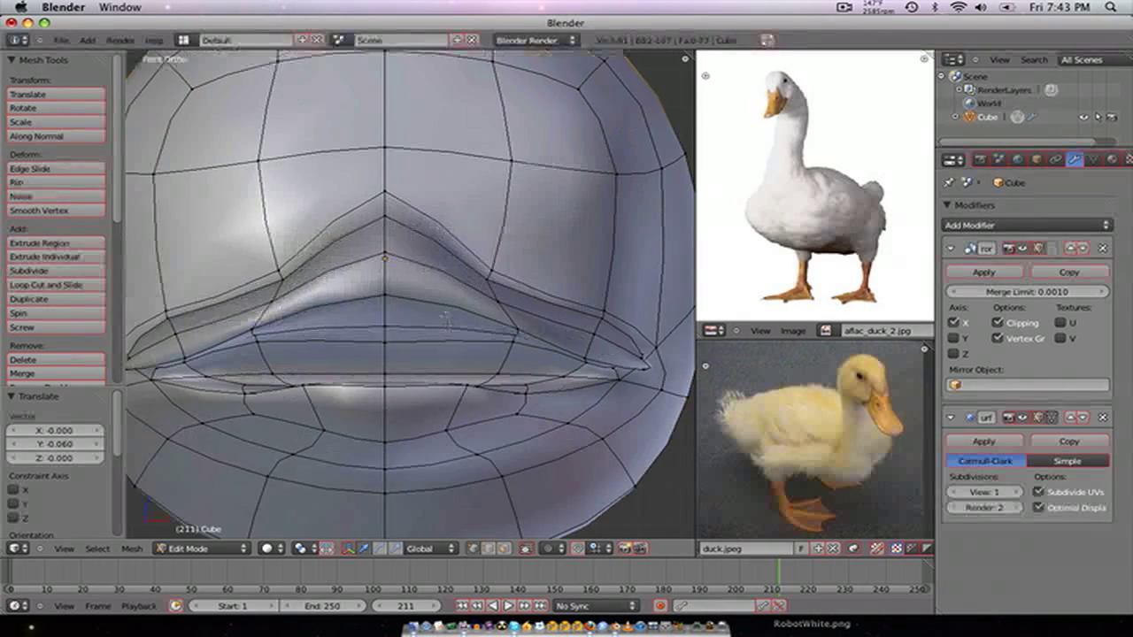
shift+middle_drag(460, 263, 419, 359)
key(ctrl+Tab)
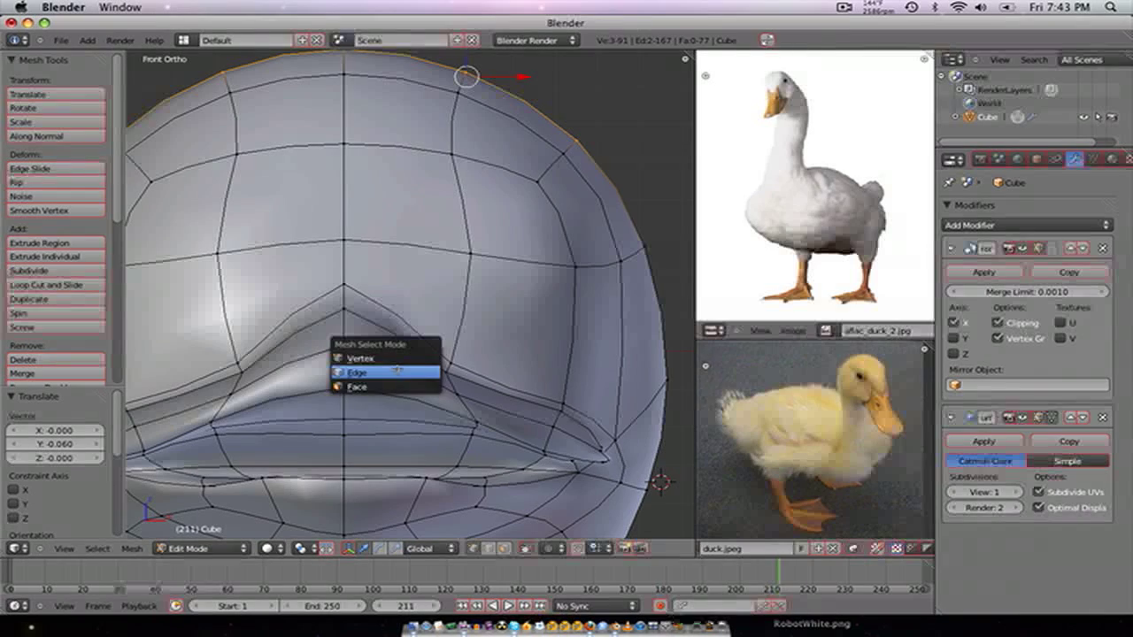
click(416, 372)
right_click(438, 253)
shift+right_click(479, 214)
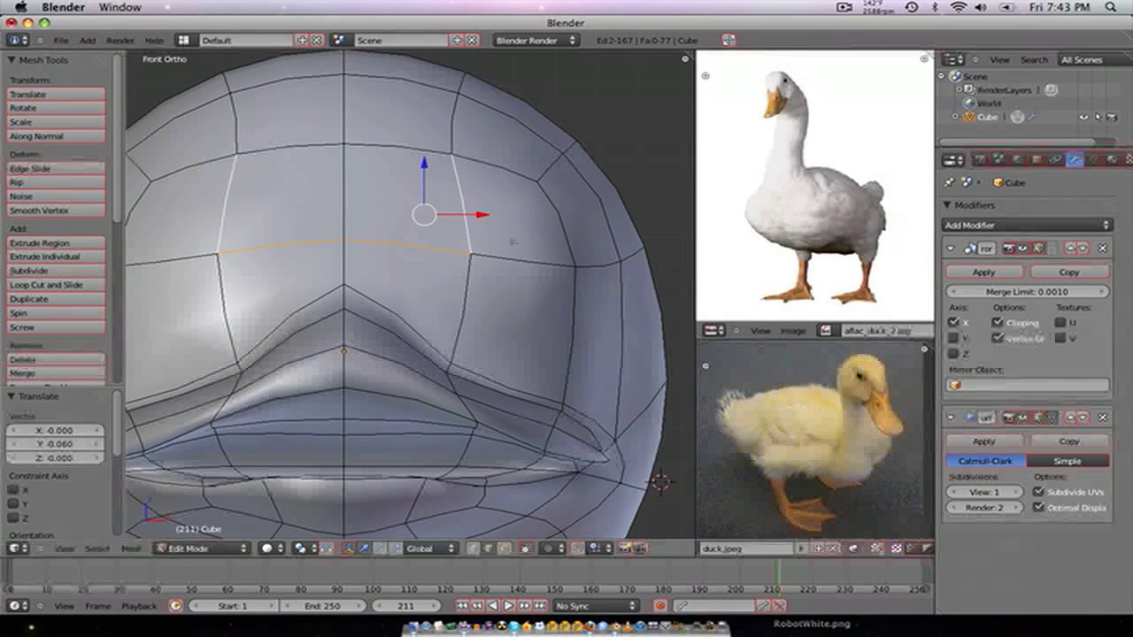
shift+right_click(513, 246)
shift+right_click(464, 315)
scroll(462, 310, down, 4)
scroll(425, 328, up, 3)
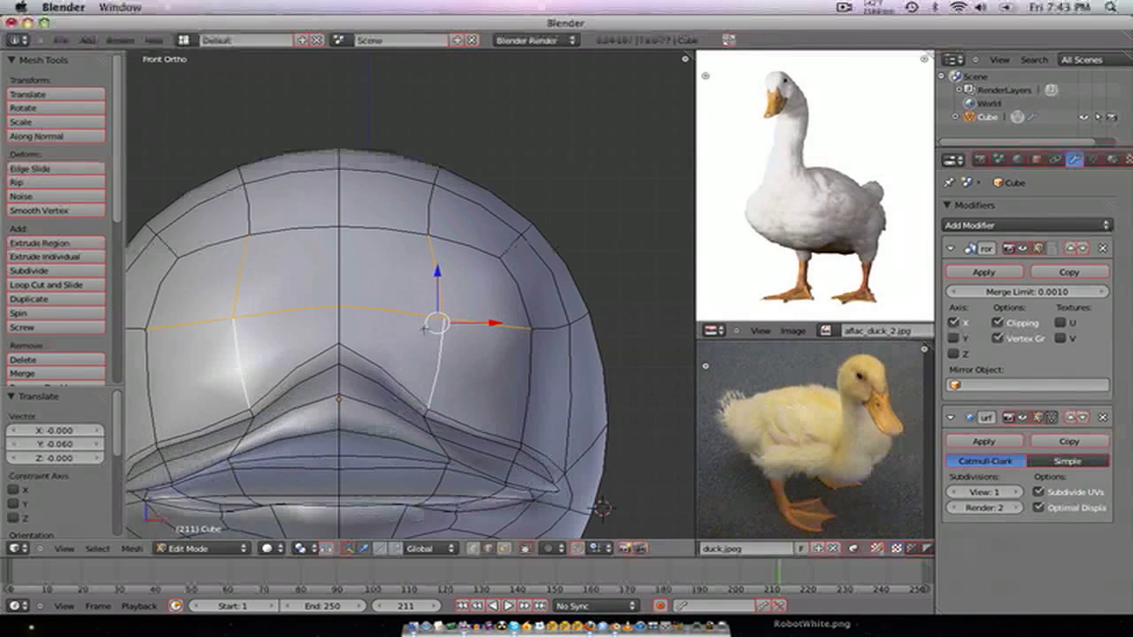
ctrl+alt+right_click(503, 263)
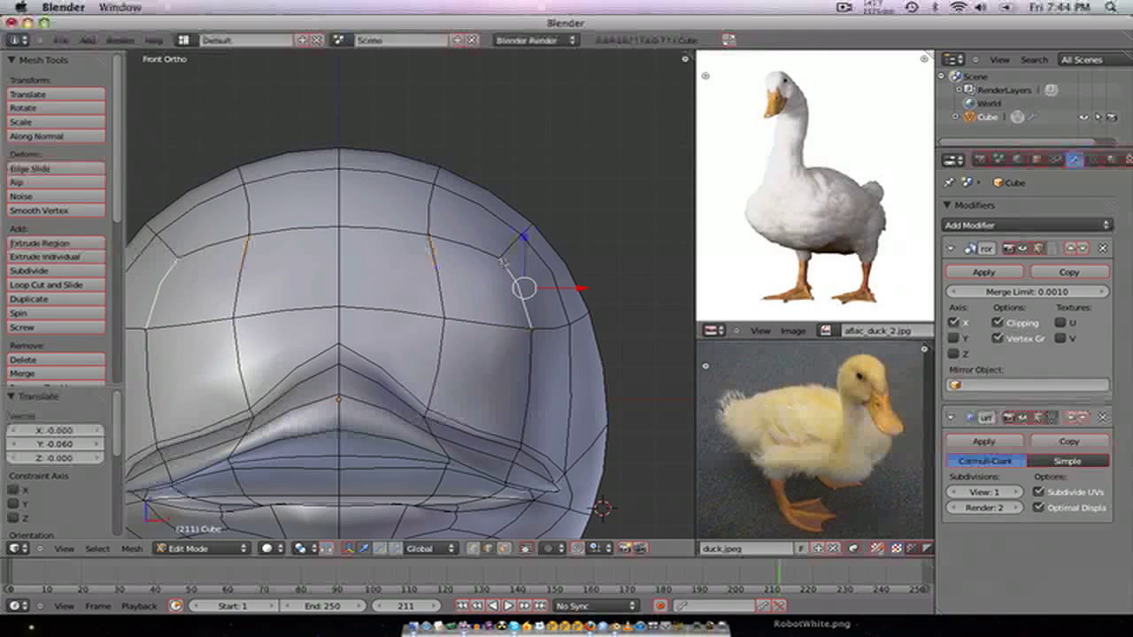
right_click(439, 291)
alt+right_click(478, 324)
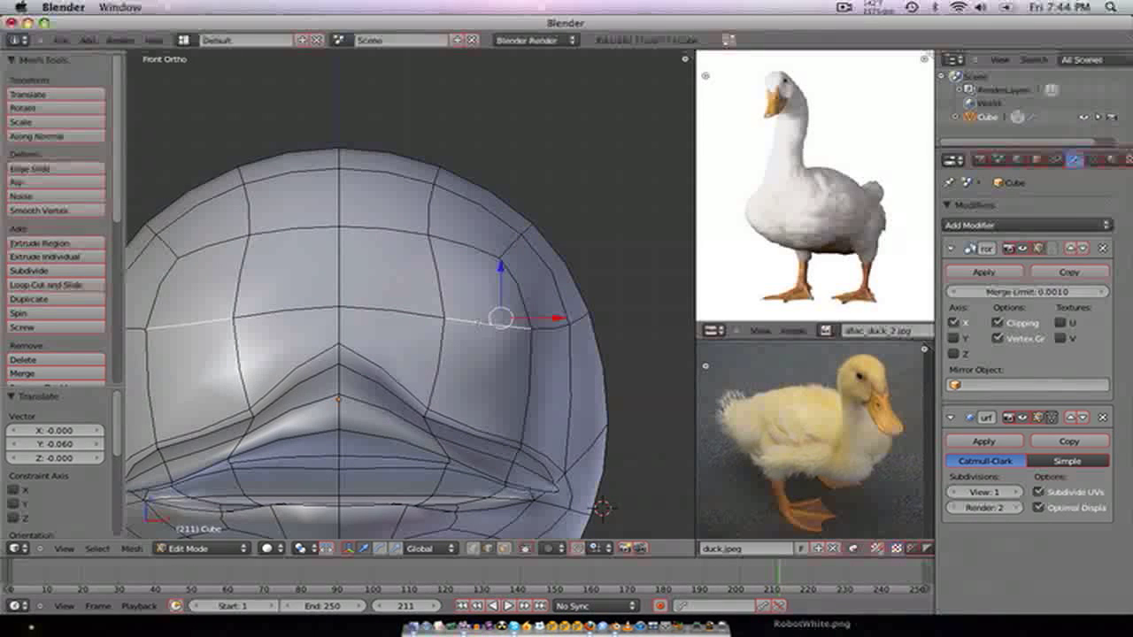
shift+right_click(540, 328)
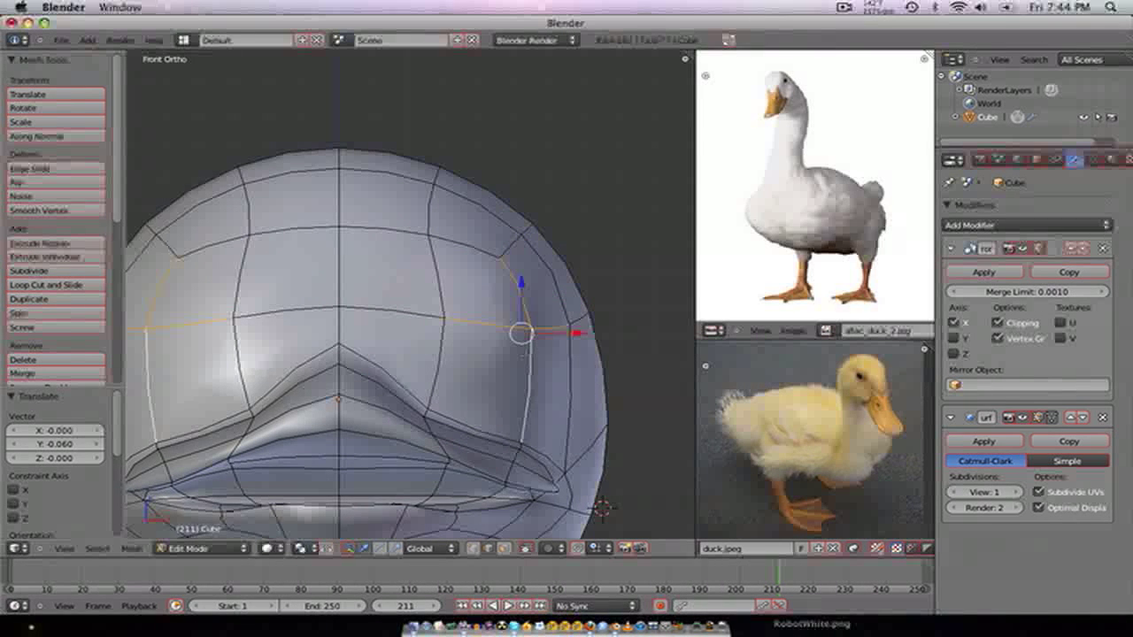
- Select the four edges meeting at the side forehead vertex above the mouth corner and subdivide them with one cut
scroll(524, 354, down, 1)
middle_drag(525, 354, 455, 350)
scroll(455, 350, up, 3)
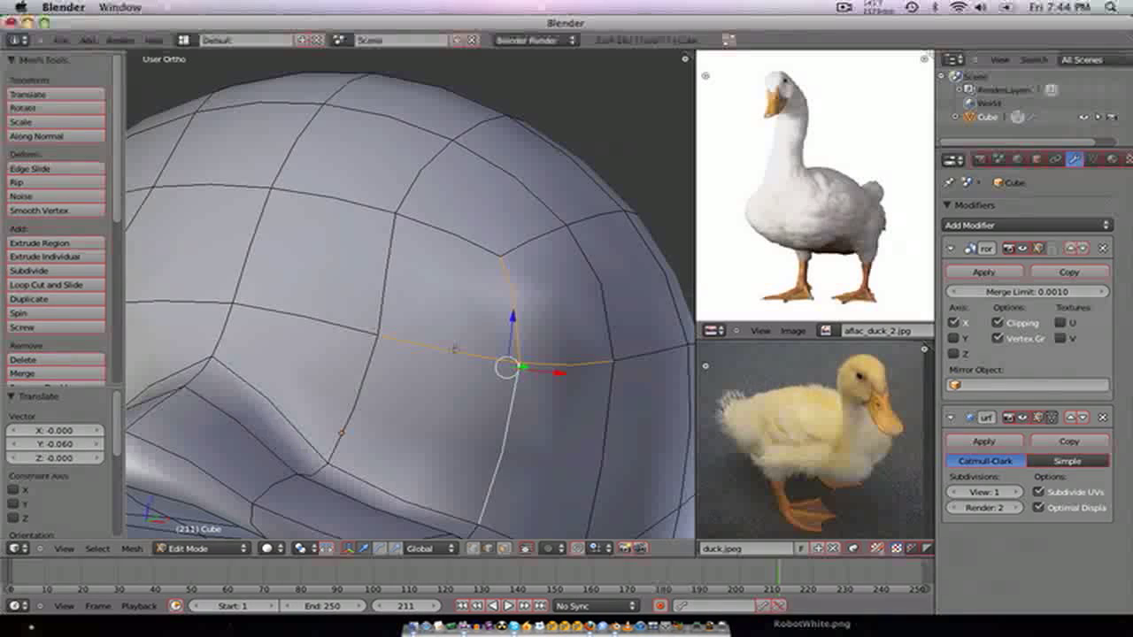
right_click(455, 350)
shift+right_click(508, 315)
shift+right_click(548, 362)
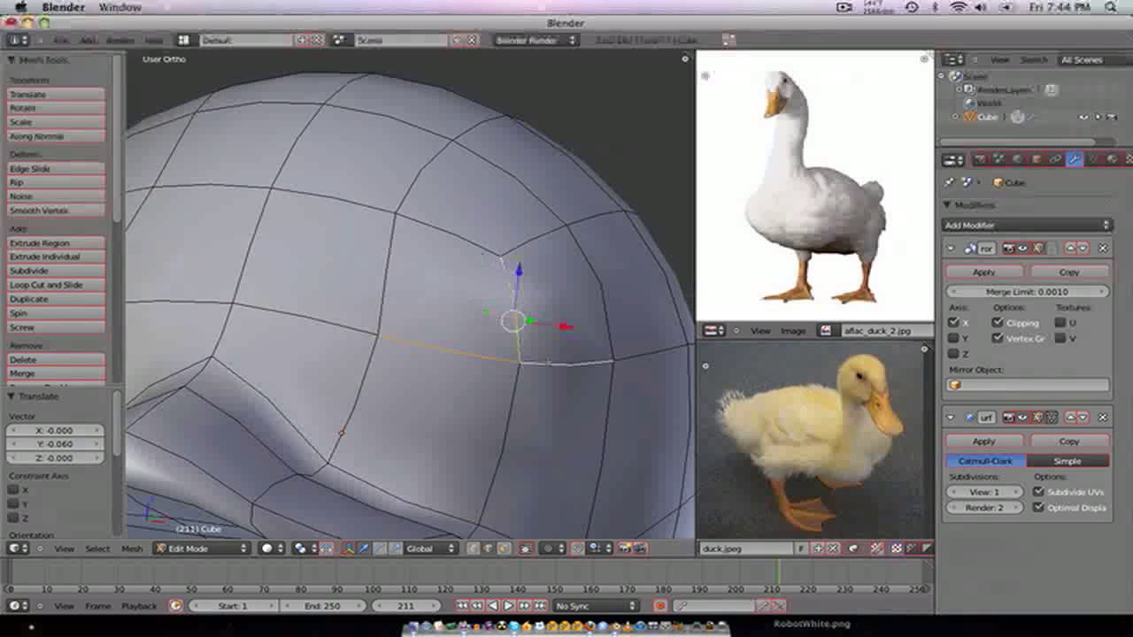
key(w)
click(500, 400)
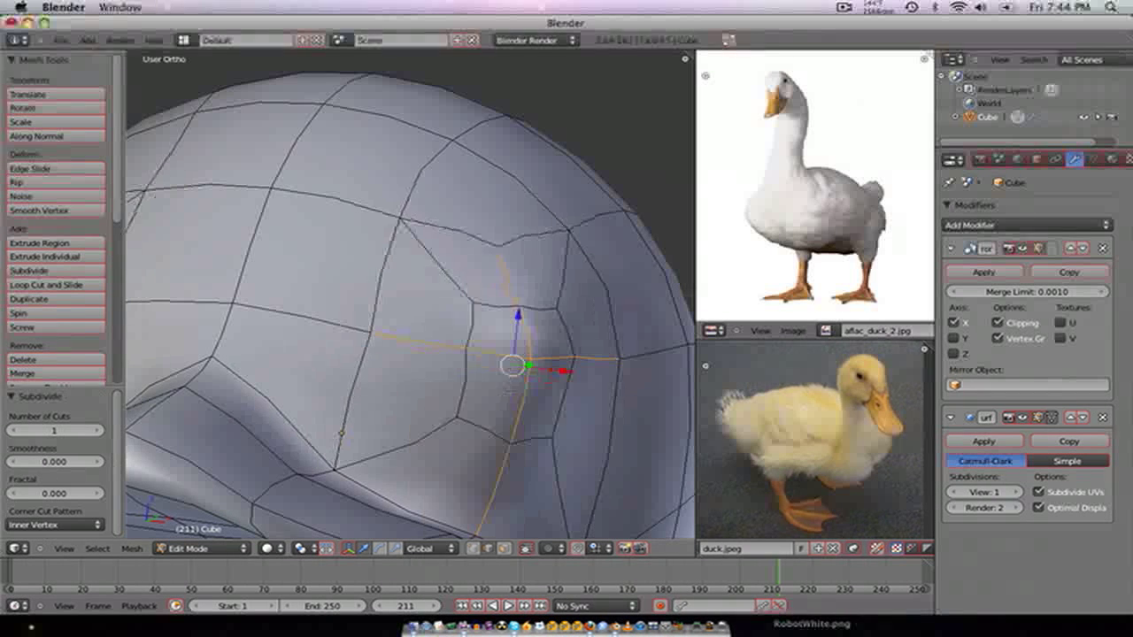
- Switch to vertex selection and delete the centre vertex of the subdivided area to open an eye hole
key(ctrl+Tab)
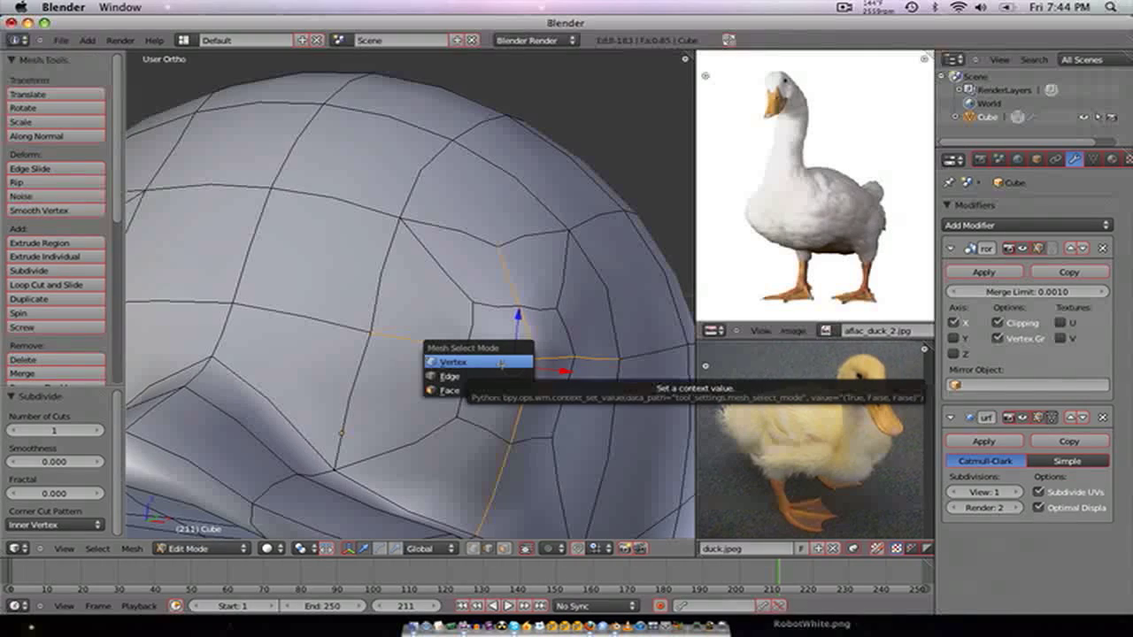
click(501, 362)
right_click(544, 356)
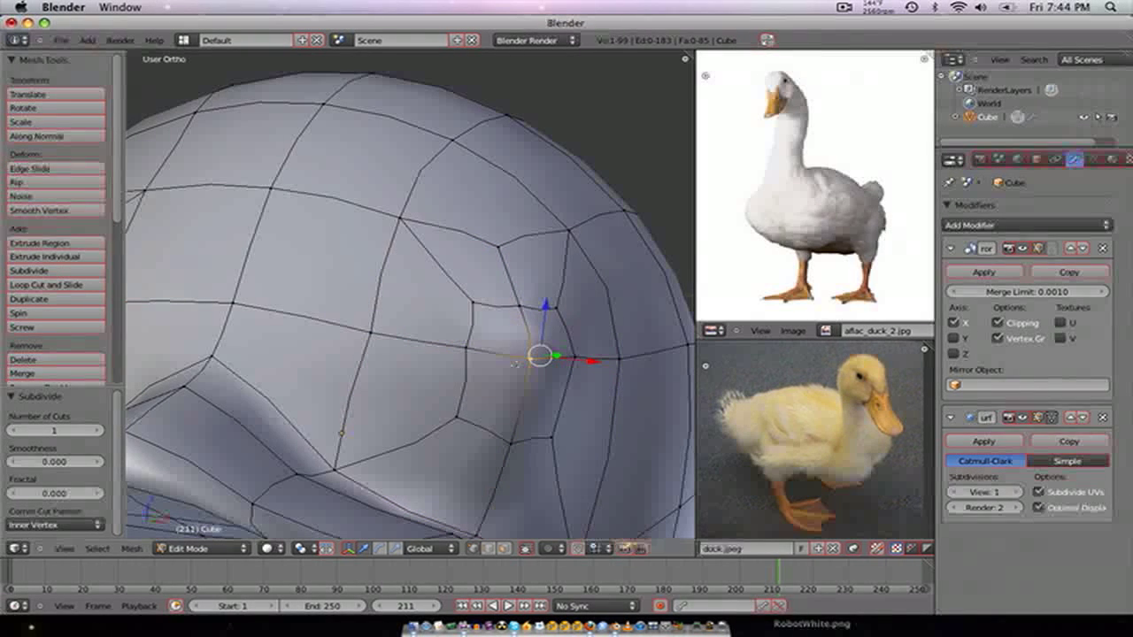
key(x)
click(516, 336)
scroll(515, 354, down, 2)
middle_drag(516, 354, 517, 488)
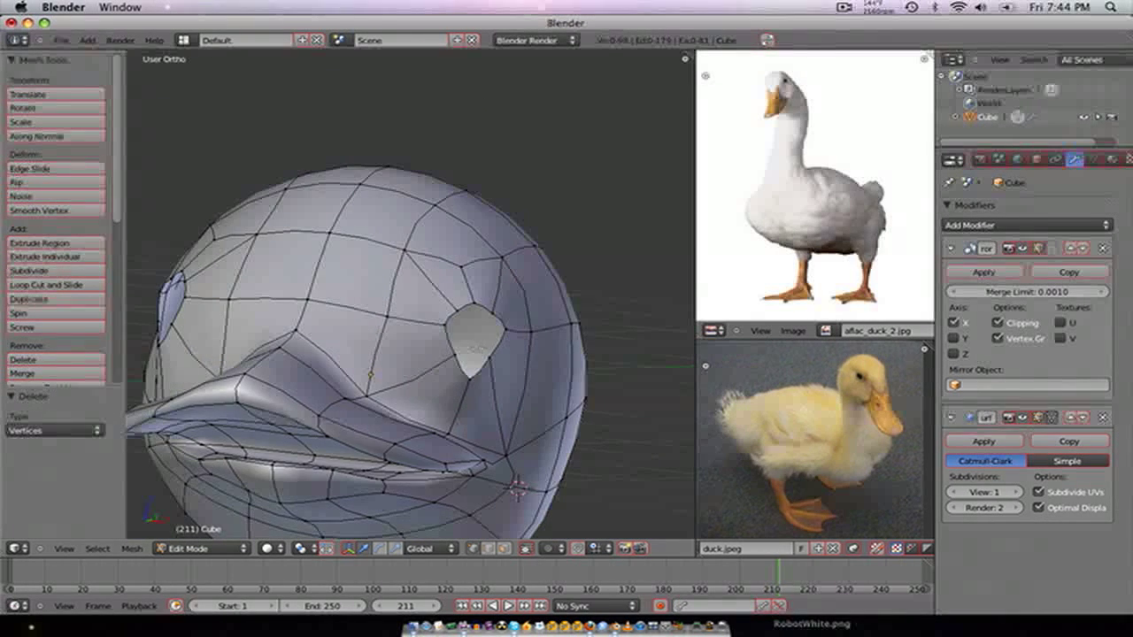
- Add an edge loop around the eye hole with Loop Cut and Slide, working from the front view
key(KP_1)
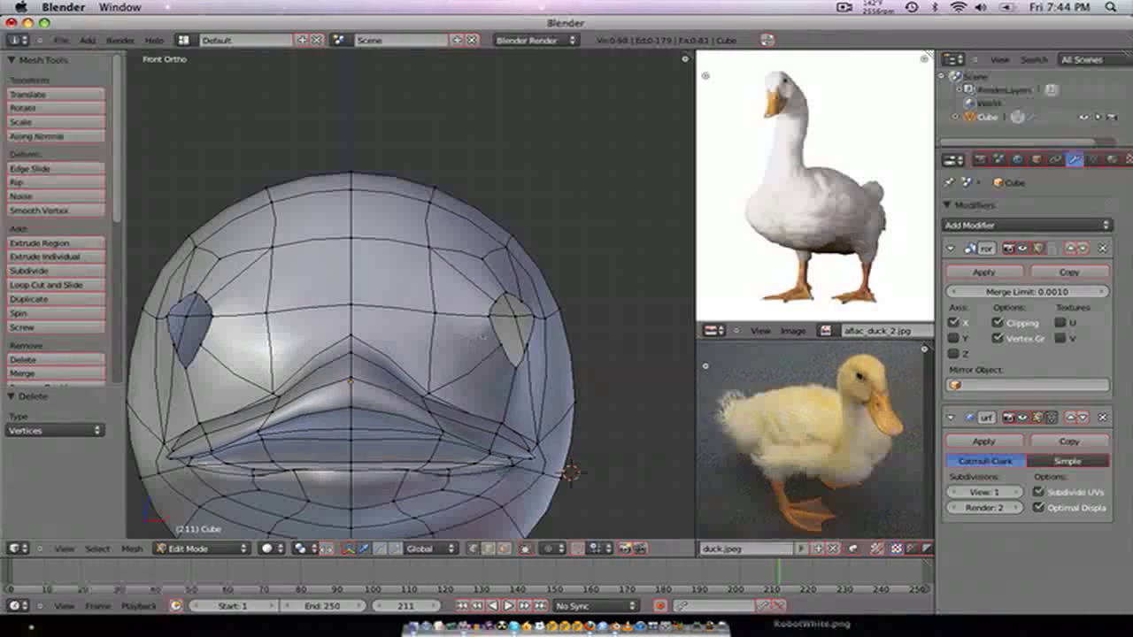
alt+right_click(486, 336)
scroll(514, 338, up, 3)
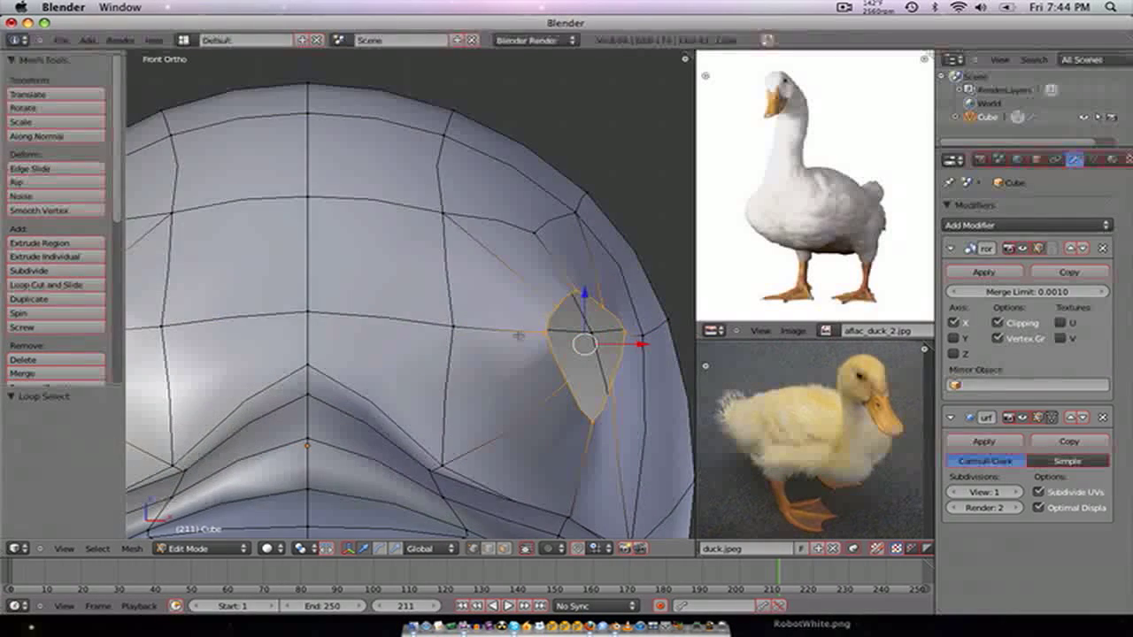
scroll(519, 337, down, 2)
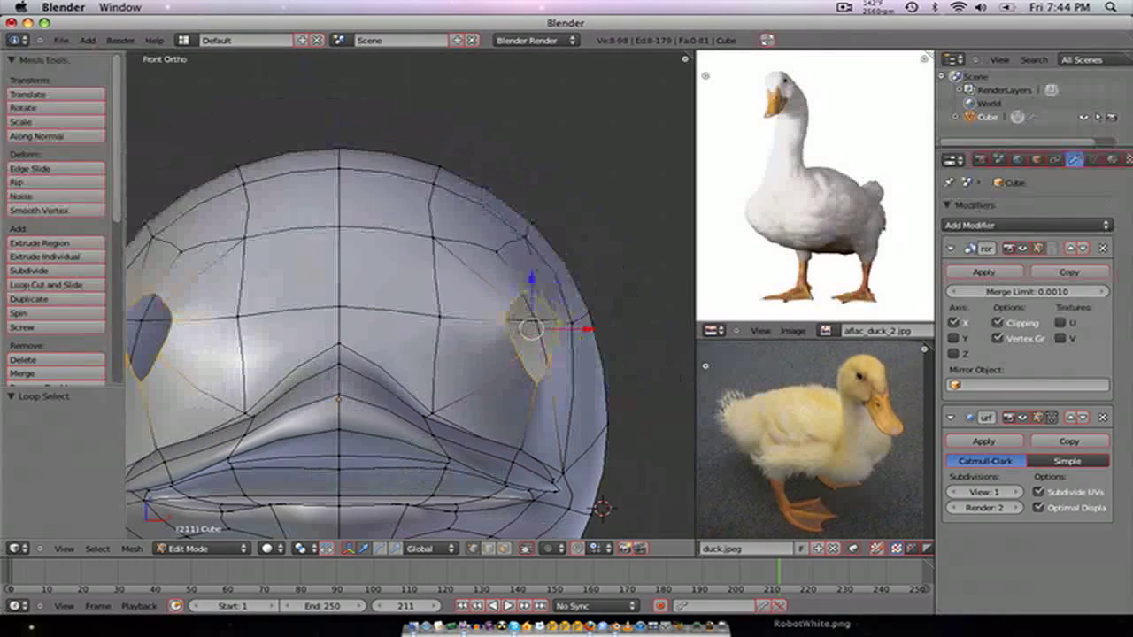
click(491, 311)
click(491, 311)
scroll(491, 312, down, 3)
middle_drag(447, 311, 463, 351)
key(KP_1)
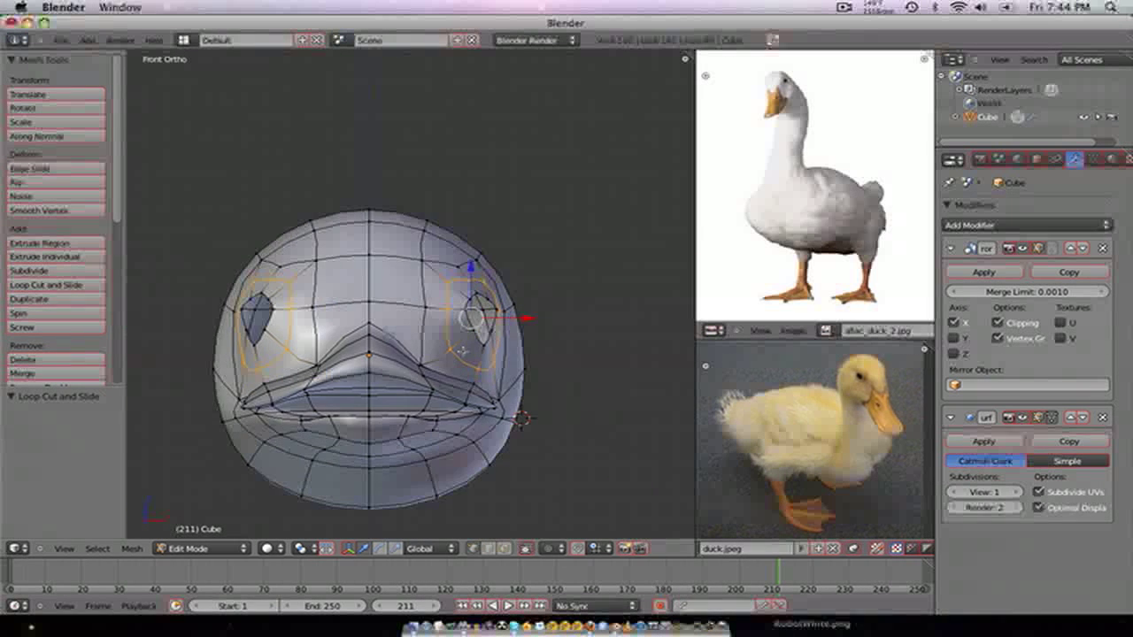
- Select the eye hole's border loop and round it with To Sphere at factor 1
scroll(462, 352, up, 3)
alt+right_click(506, 325)
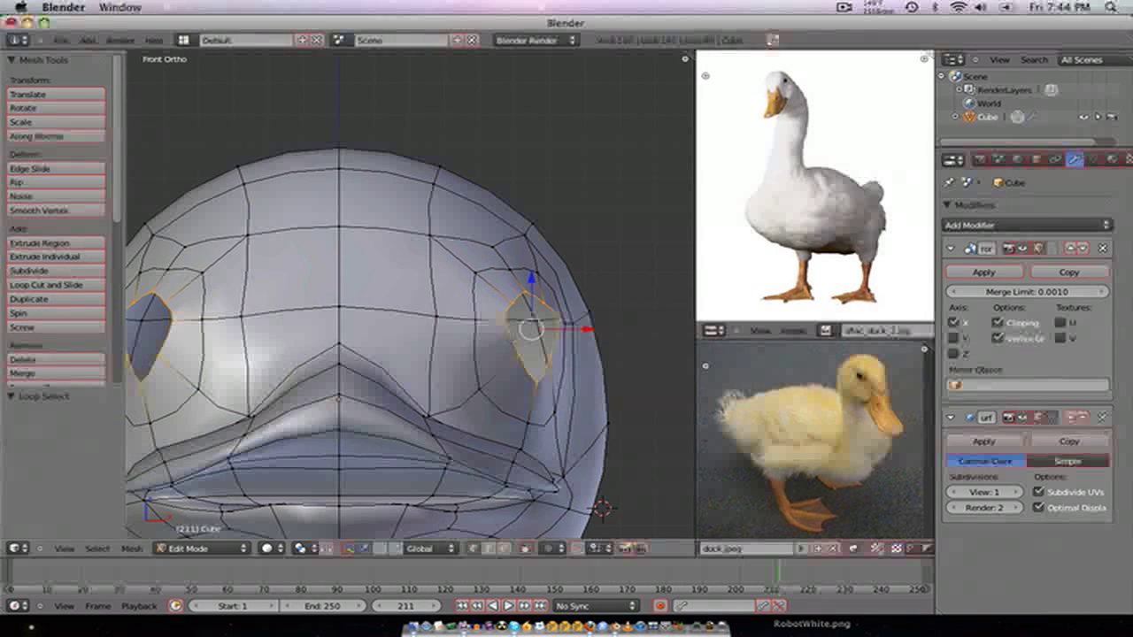
key(space)
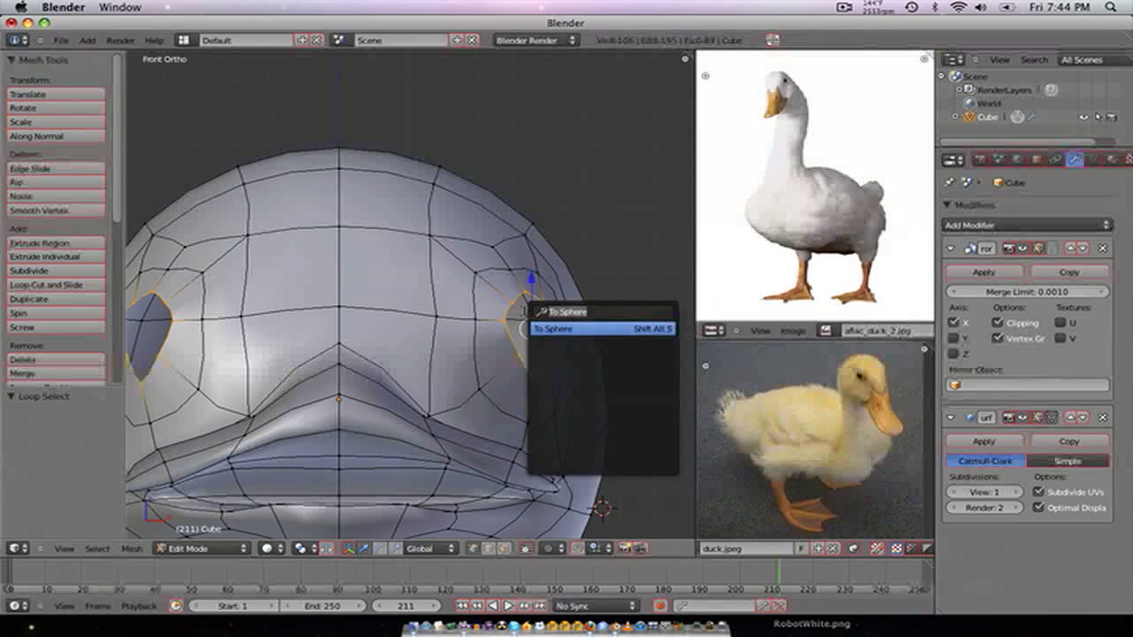
key(Return)
click(245, 304)
- Move the eye hole's border loop by -0.051 along X and -0.025 along Z, and check it from the side
key(g)
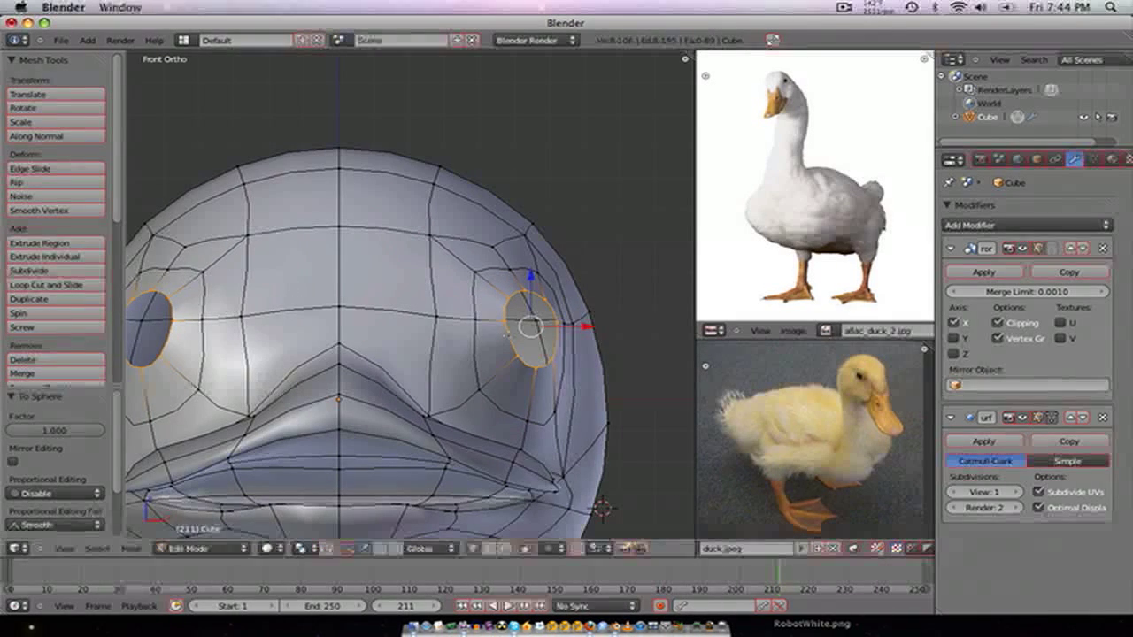
click(493, 346)
scroll(493, 346, down, 3)
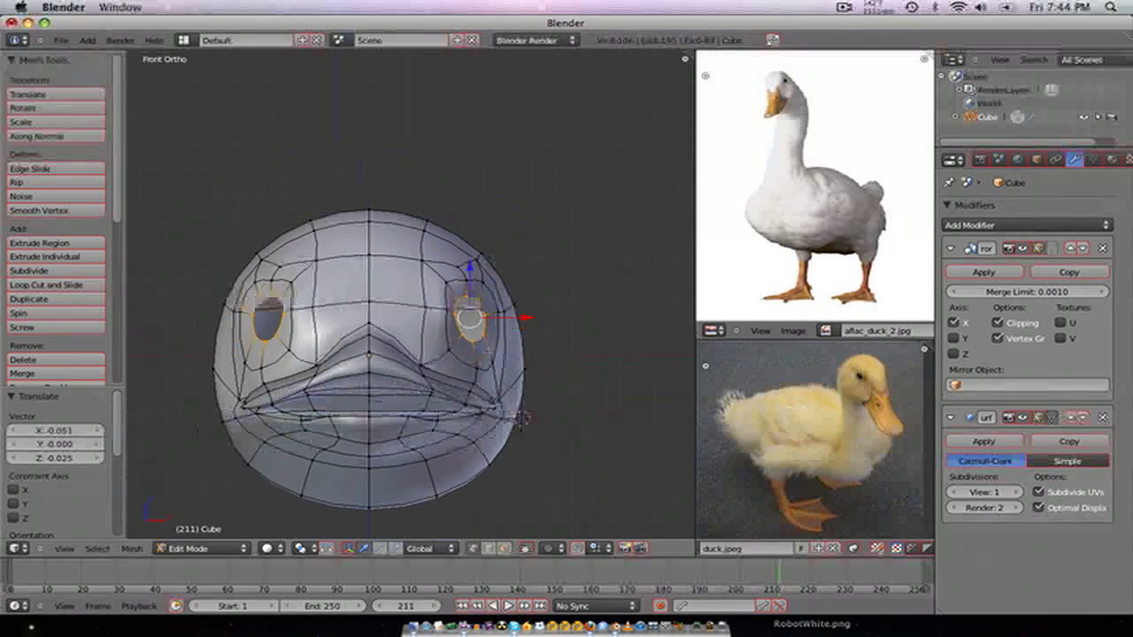
middle_drag(492, 345, 308, 381)
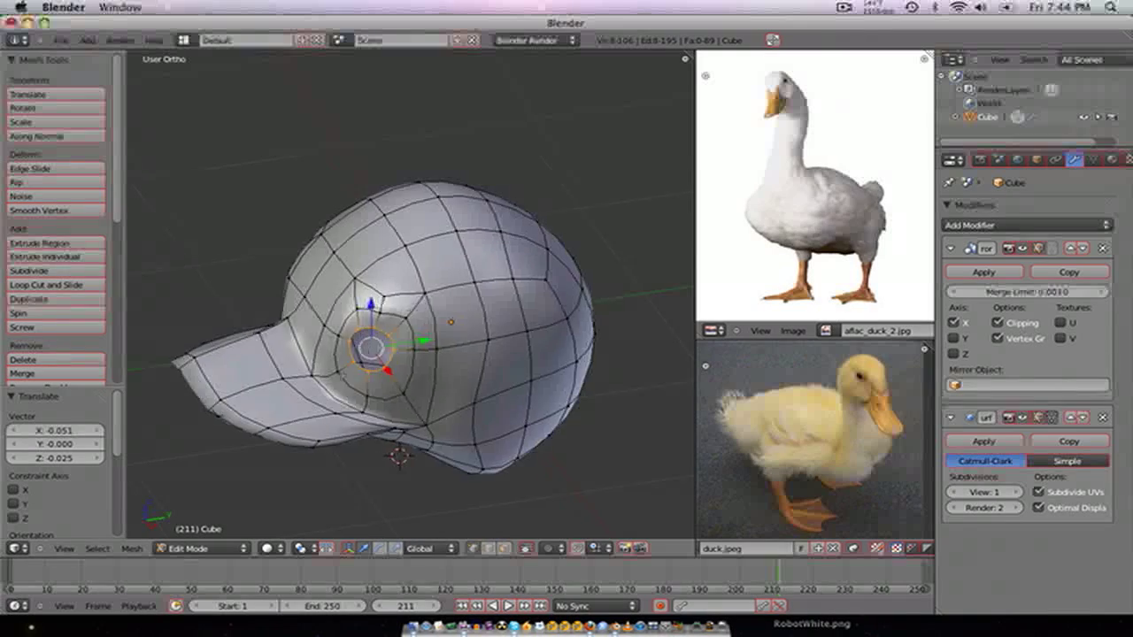
- Enlarge the eye hole's border loop in front view by scaling it by 1.362
key(KP_1)
scroll(341, 373, up, 4)
shift+middle_drag(589, 268, 535, 250)
key(s)
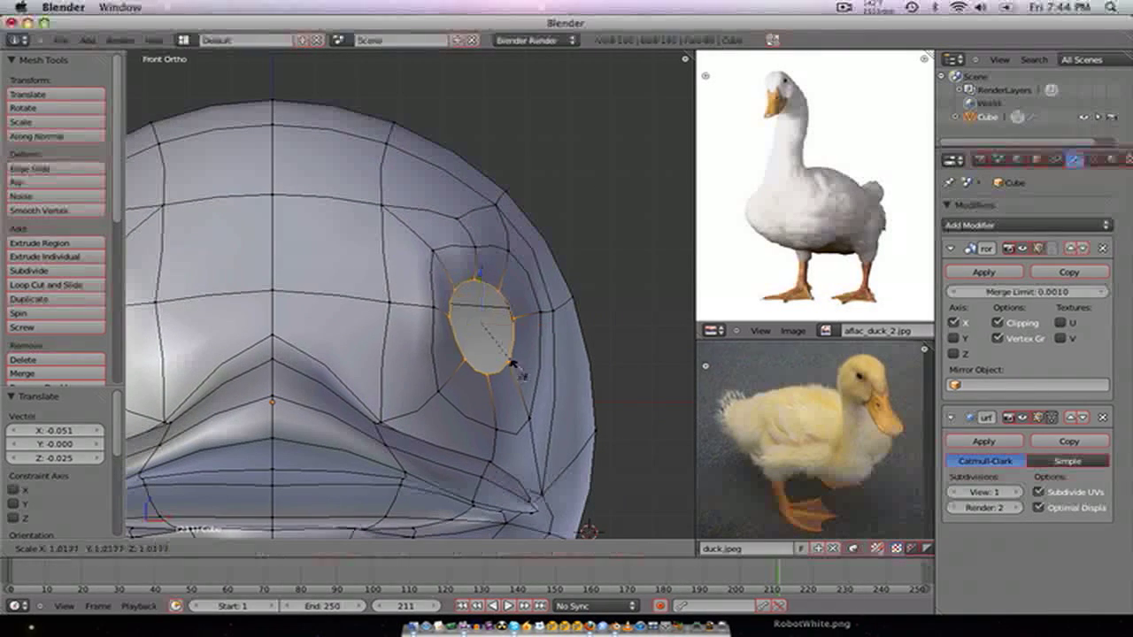
click(523, 384)
- Move the two forehead vertices between the centre line and the eye inward, widening the spacing beside the eye hole
right_click(383, 300)
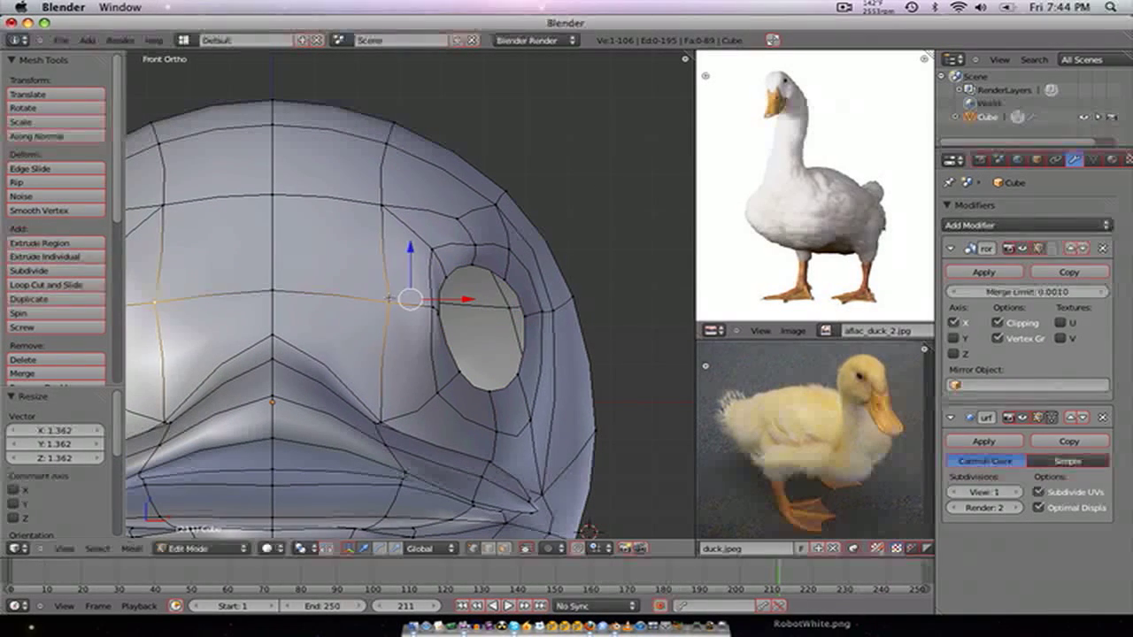
key(g)
click(314, 303)
right_click(389, 209)
key(g)
click(381, 222)
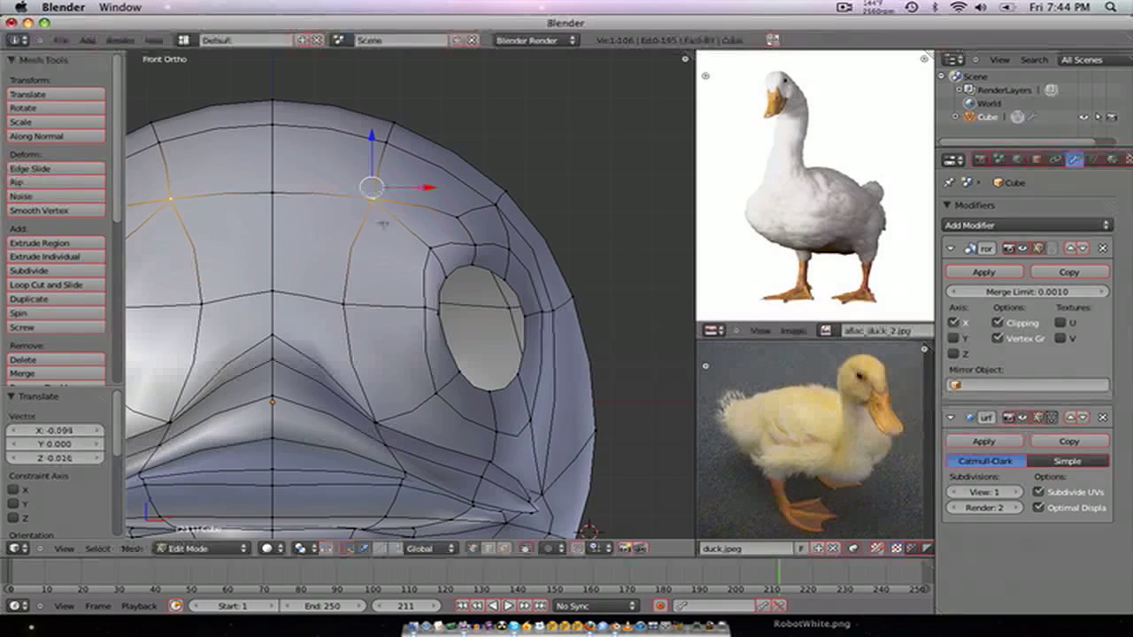
- Move the surrounding ring's vertex beside the eye by -0.145 along X, adjust its upper inner corner and raise the brow vertex above
right_click(427, 304)
key(g)
click(372, 299)
right_click(425, 247)
key(g)
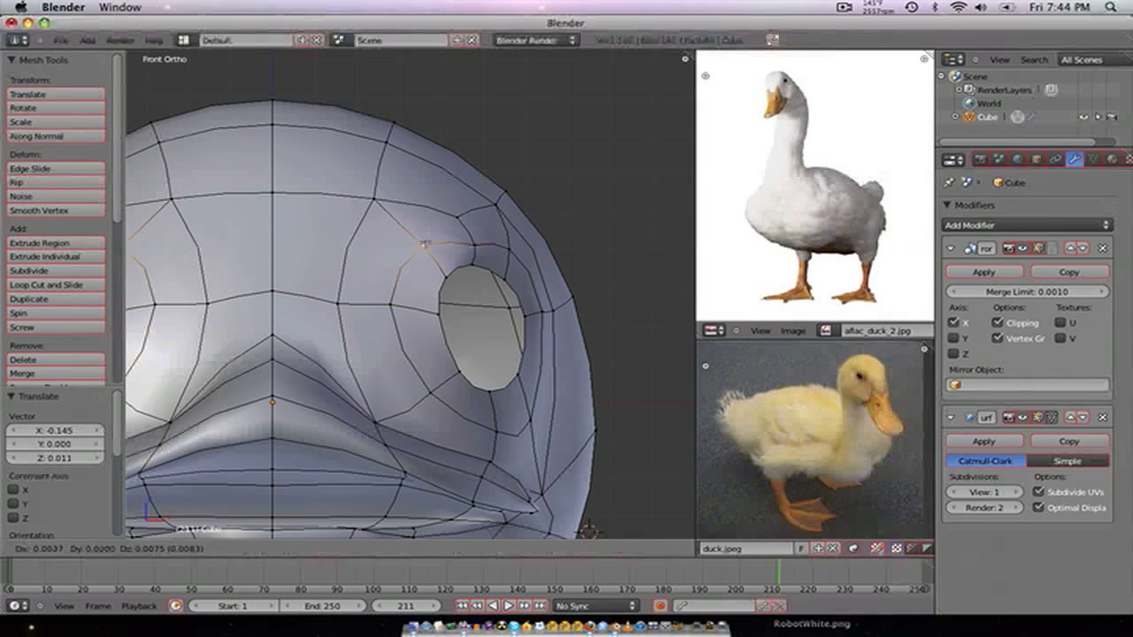
click(425, 235)
key(g)
click(458, 202)
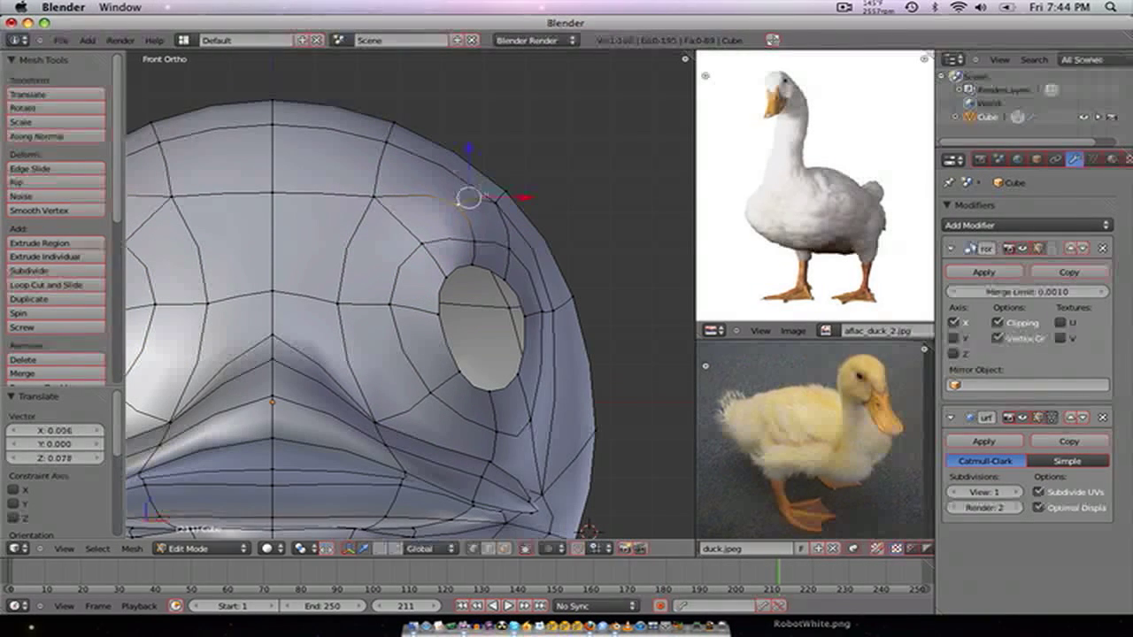
- Shift the ring vertex above the eye's outer corner by 0.013 along X and adjust the vertex on the eye's outer side
right_click(507, 242)
key(g)
click(515, 241)
right_click(547, 302)
key(g)
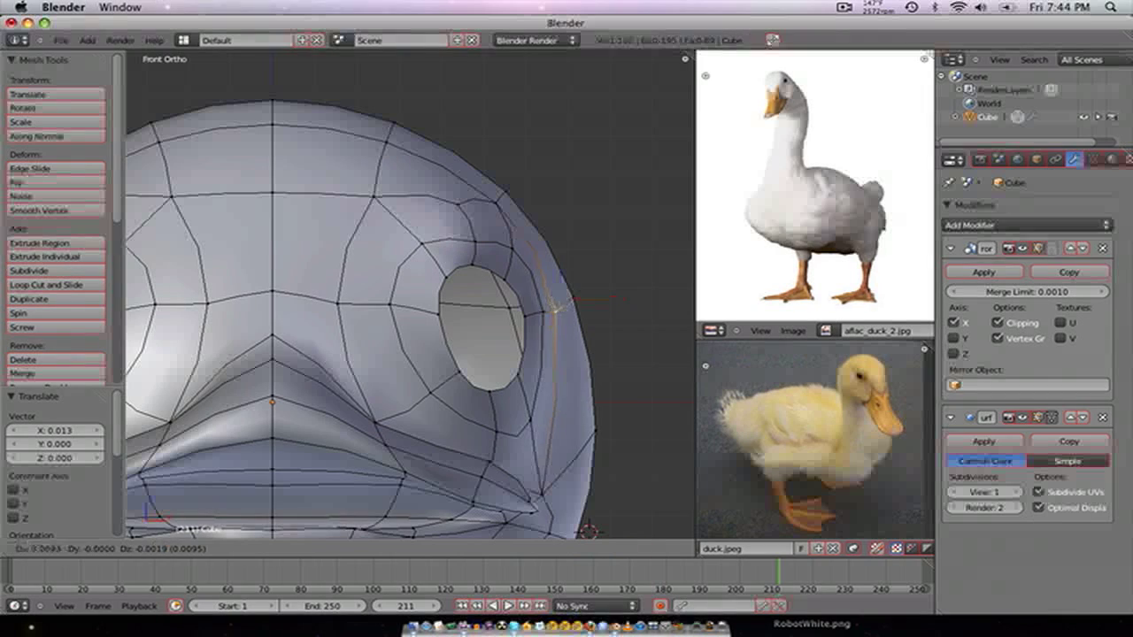
- Reposition the outer-side vertices of the edge loops beside the eye hole to even out their spacing in front view
click(576, 302)
right_click(535, 419)
key(g)
click(543, 432)
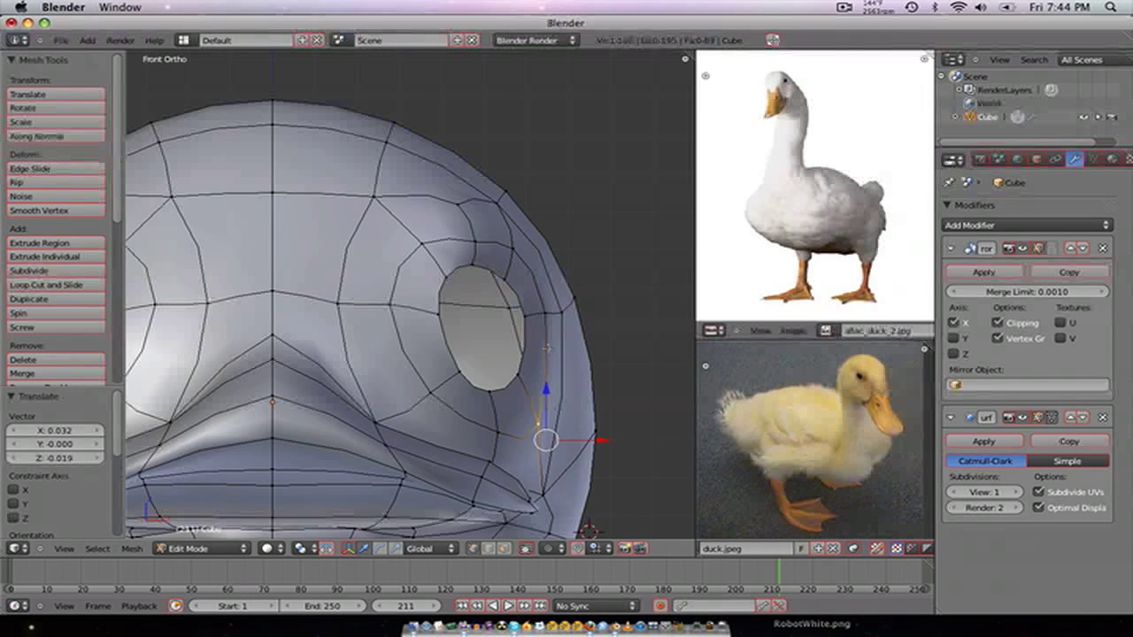
right_click(542, 314)
key(g)
click(551, 313)
- Adjust the loop vertices below the eye hole, moving the lower ones up and inward to follow its curve
key(g)
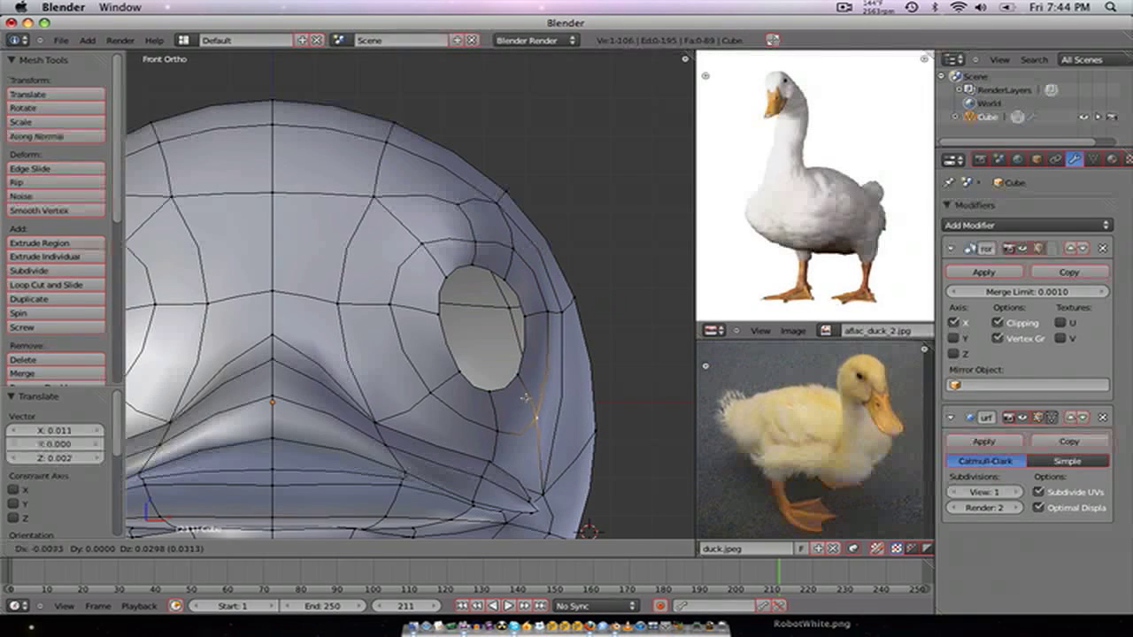
key(g)
click(479, 426)
right_click(431, 395)
key(g)
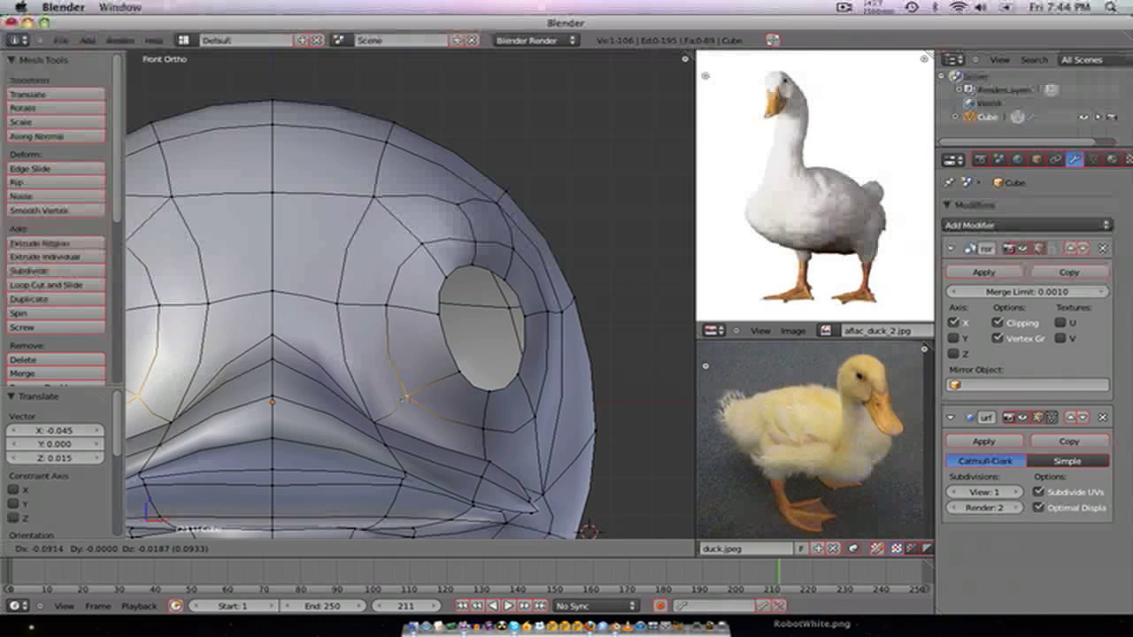
click(431, 396)
- Shift the lower rim vertices of the eye hole slightly up and sideways to round its bottom edge
key(g)
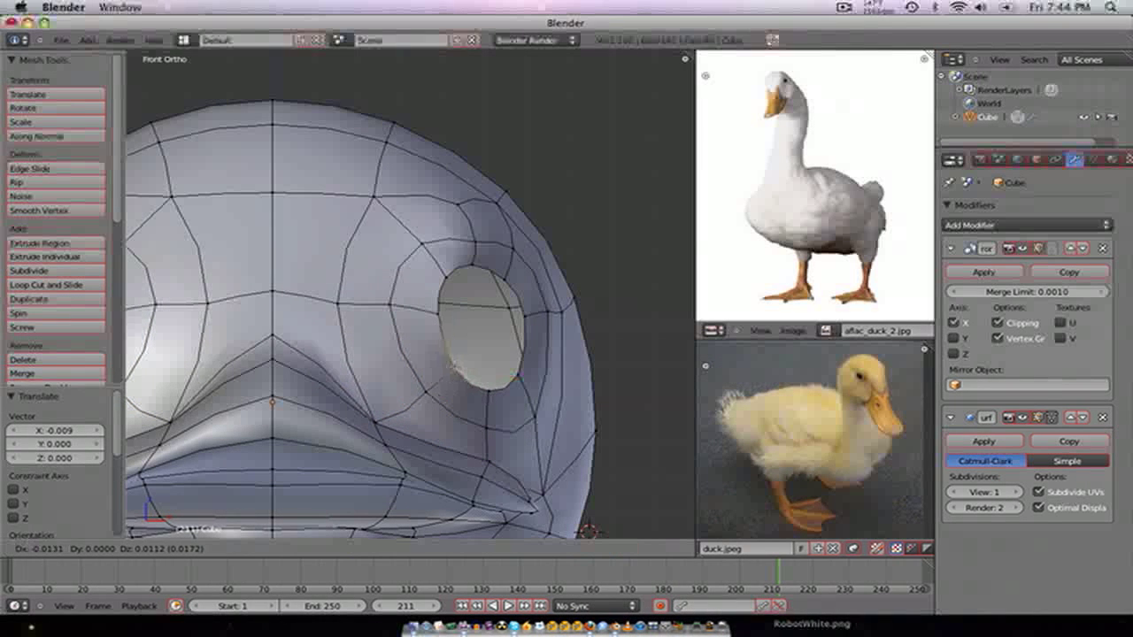
click(443, 370)
right_click(482, 390)
key(g)
click(488, 383)
right_click(522, 379)
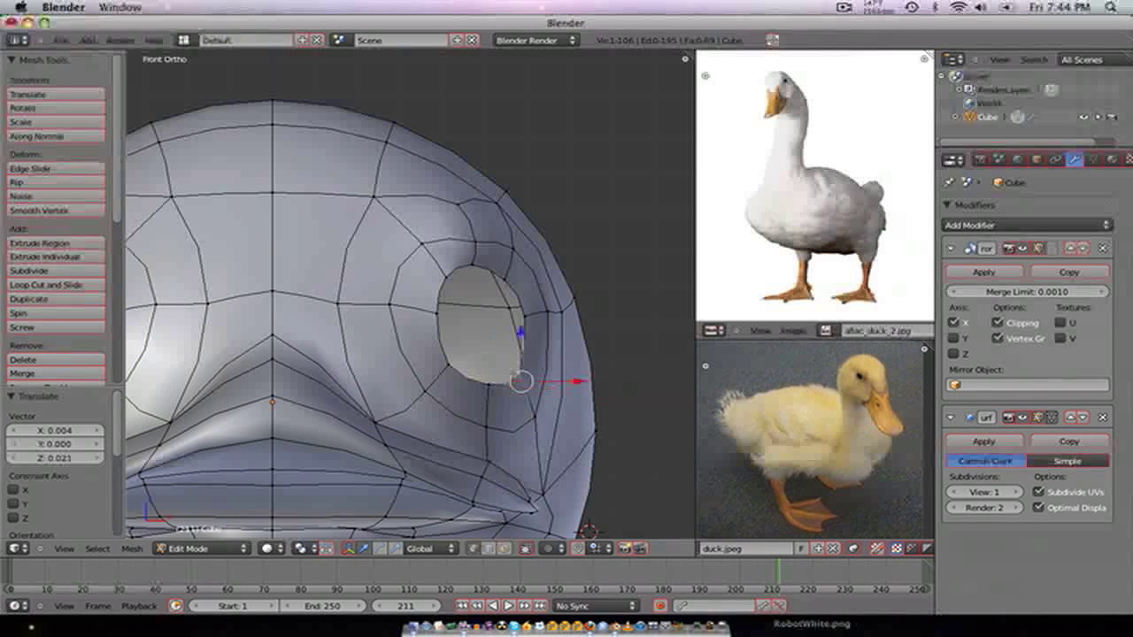
key(g)
click(530, 379)
- Move the outer-side rim vertices of the eye hole outward to widen the opening
key(g)
key(g)
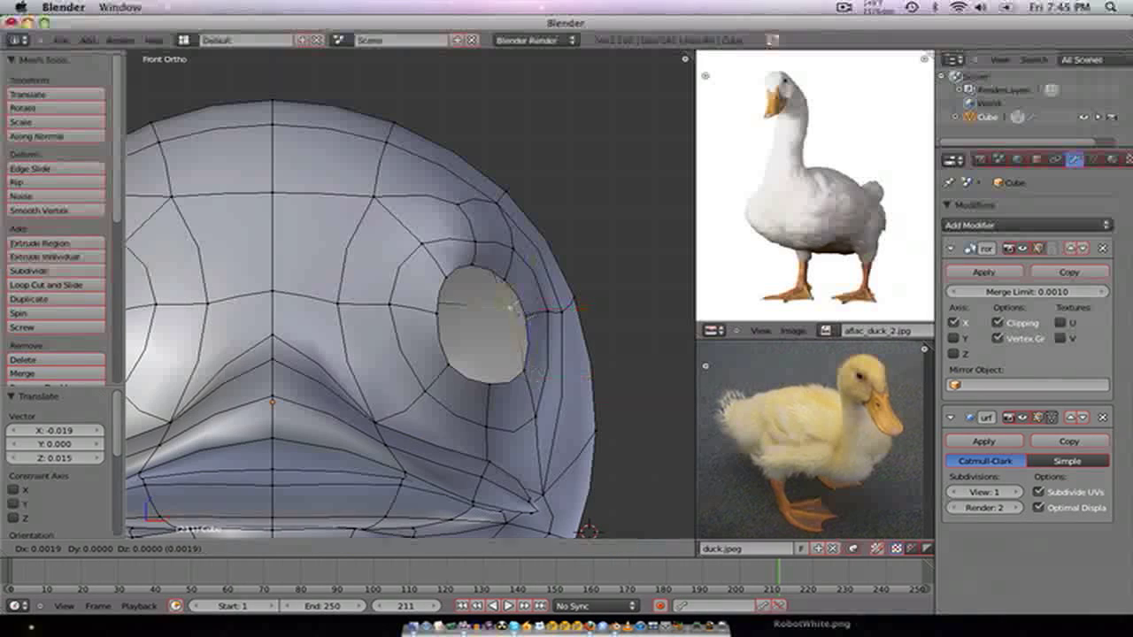
click(514, 306)
key(g)
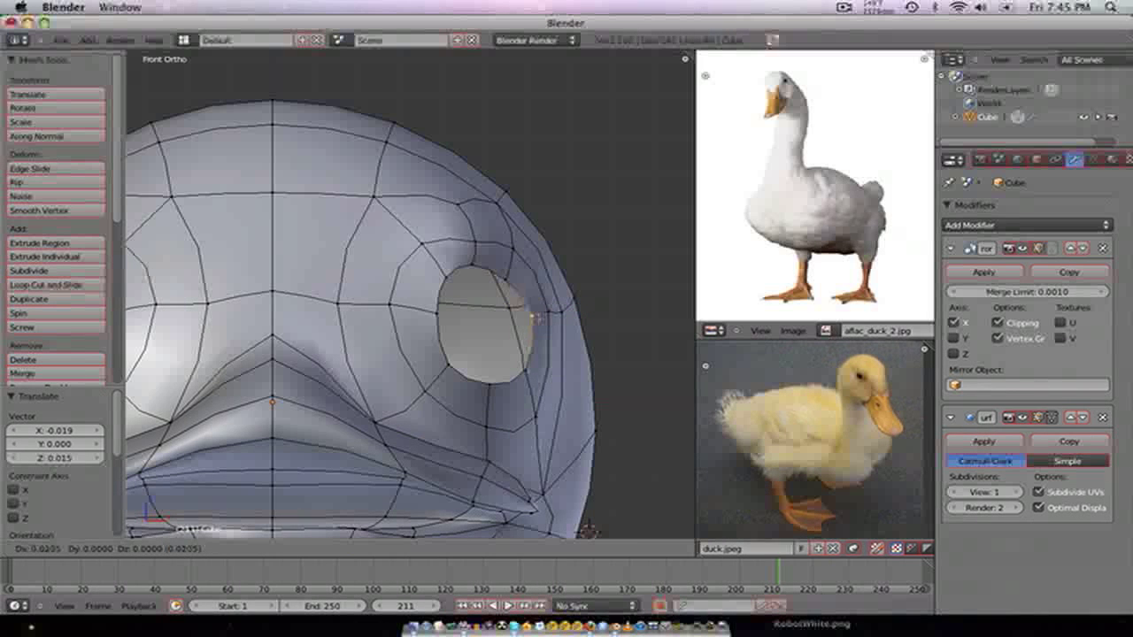
click(515, 304)
key(g)
click(506, 277)
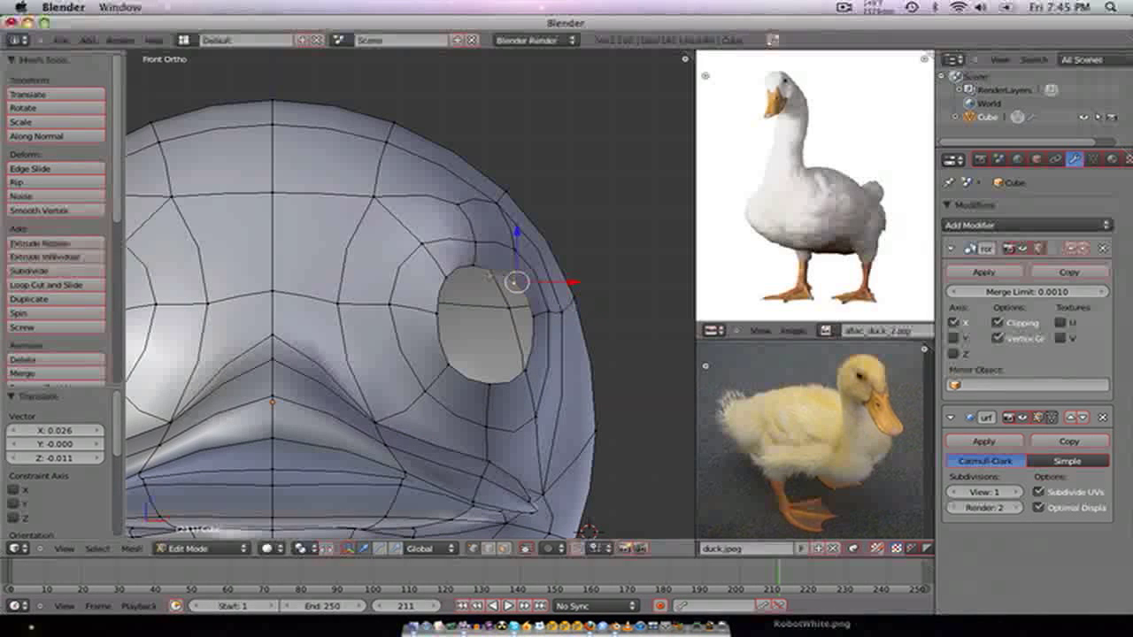
- Round off the eye hole's upper and inner rim, and lower the surrounding loop vertex on its inner side
key(g)
click(455, 263)
key(g)
click(441, 274)
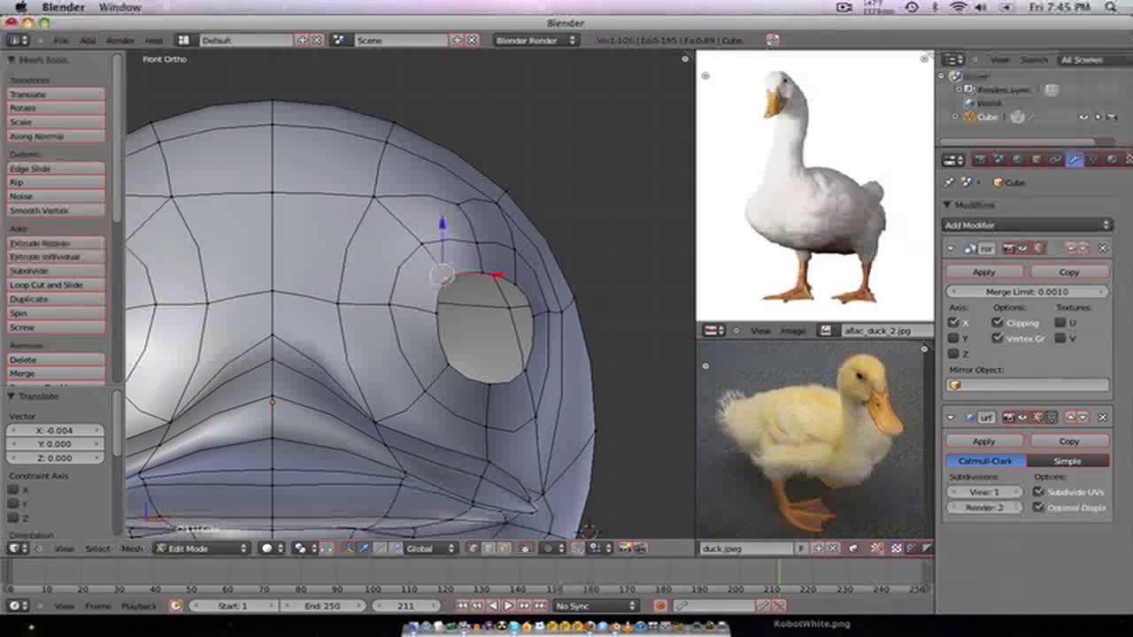
key(g)
click(431, 276)
key(g)
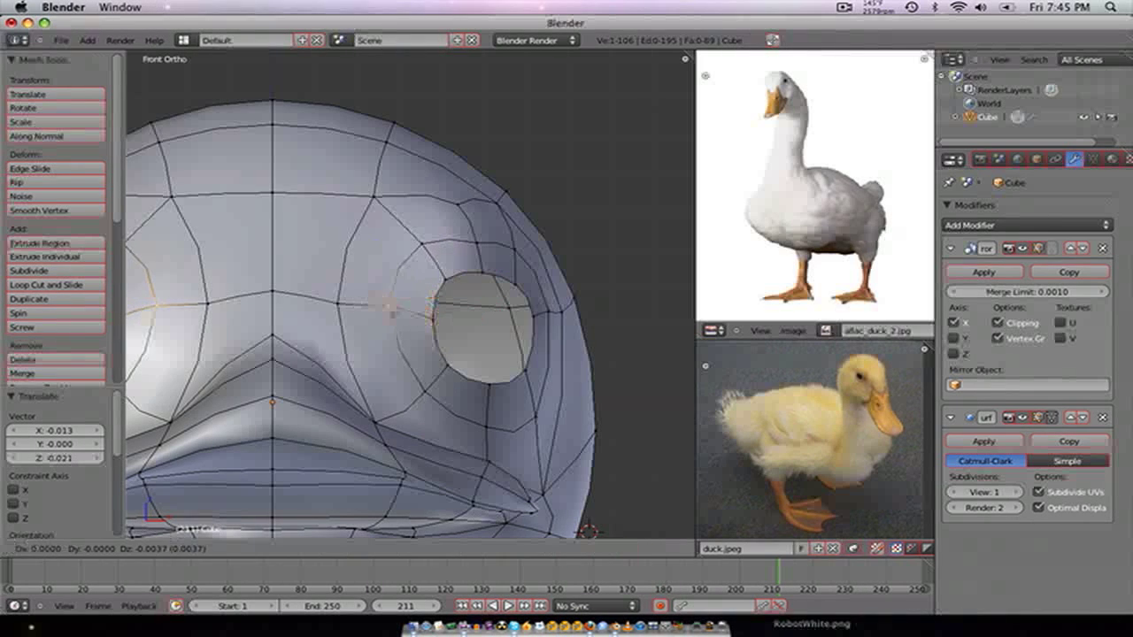
click(396, 320)
click(844, 7)
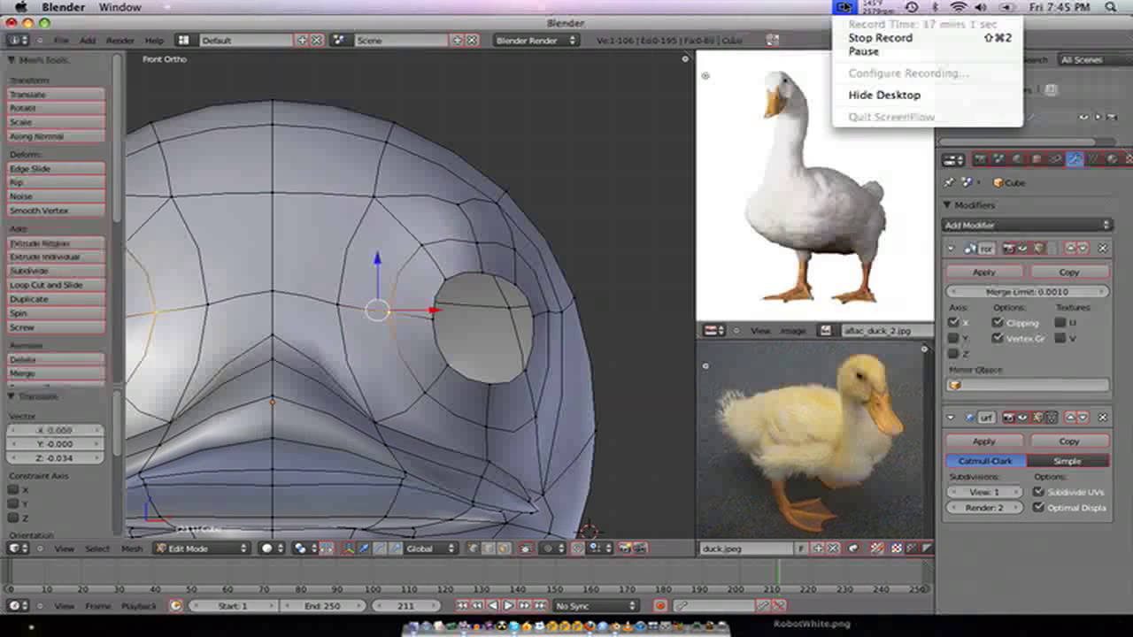
click(685, 20)
- Select the eye hole's rim edge loop and move it about 0.043 backward along the Y axis
scroll(602, 185, down, 5)
middle_drag(513, 268, 478, 279)
alt+right_click(401, 324)
middle_drag(401, 324, 400, 320)
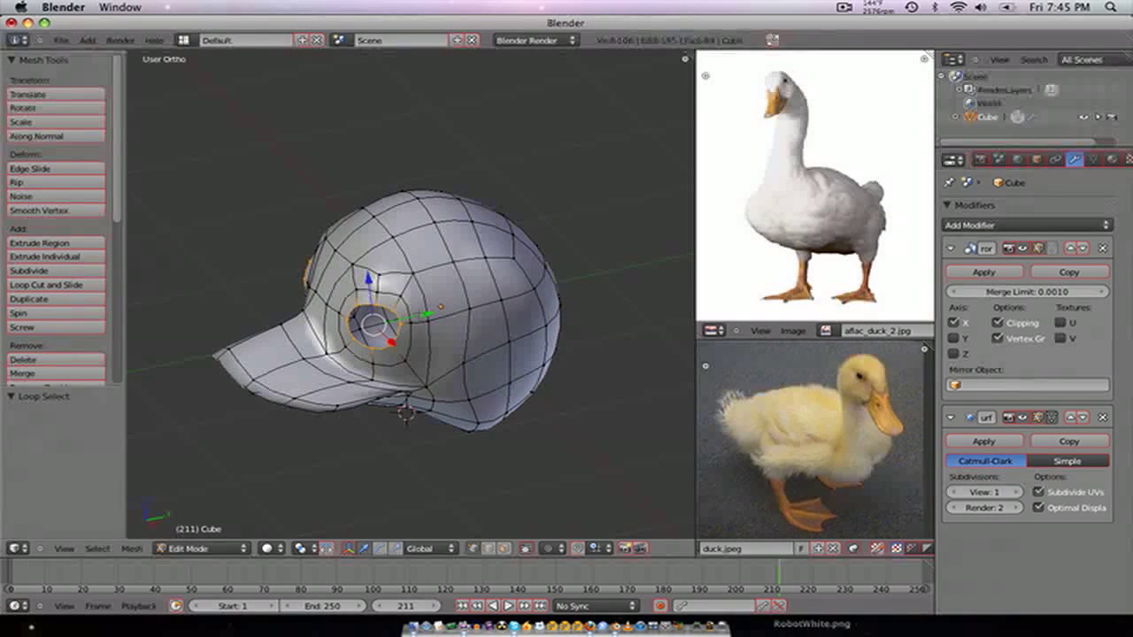
key(g)
key(y)
key(Return)
- In the right side view, move the front rim vertices of the eye hole about 0.070 backward along Y
key(KP_1)
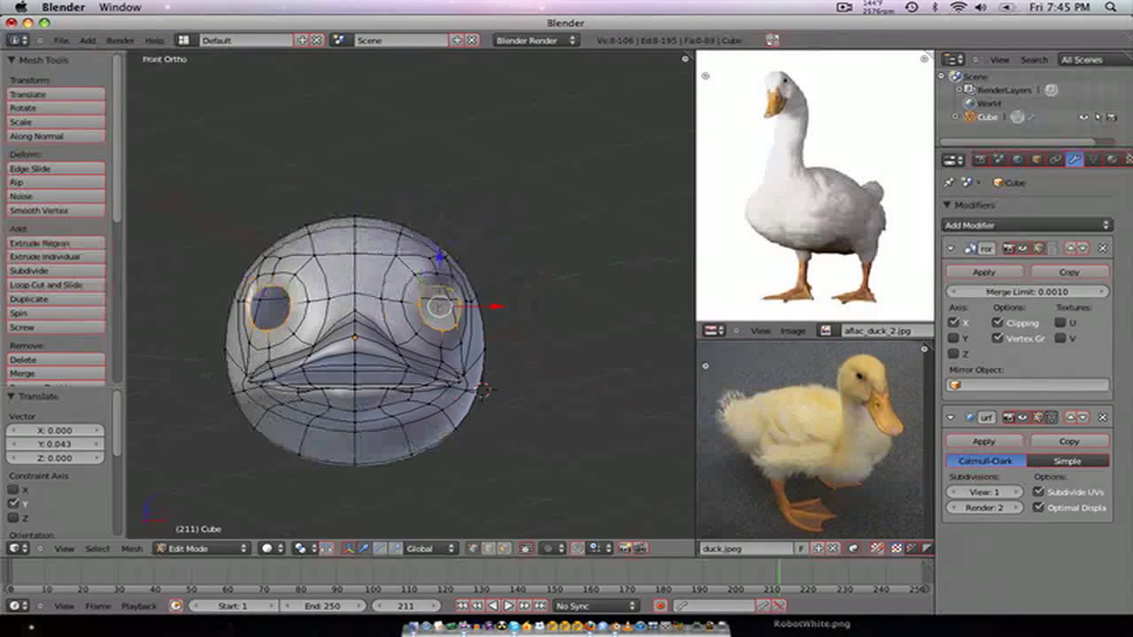
key(KP_3)
scroll(340, 304, up, 4)
shift+middle_drag(340, 303, 446, 283)
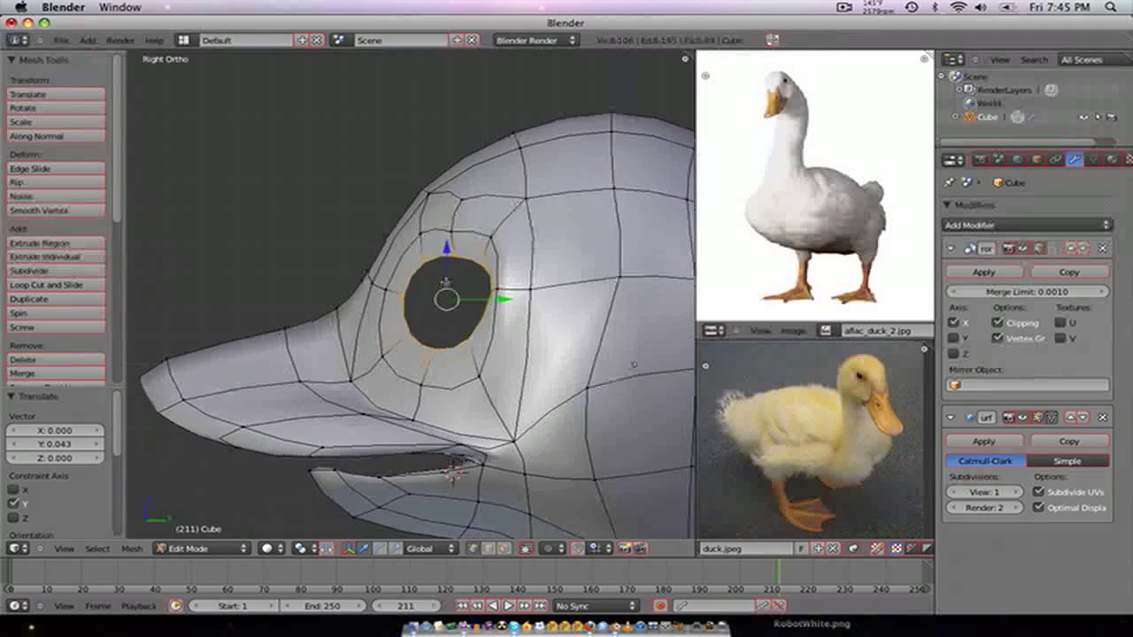
scroll(446, 283, up, 4)
right_click(394, 288)
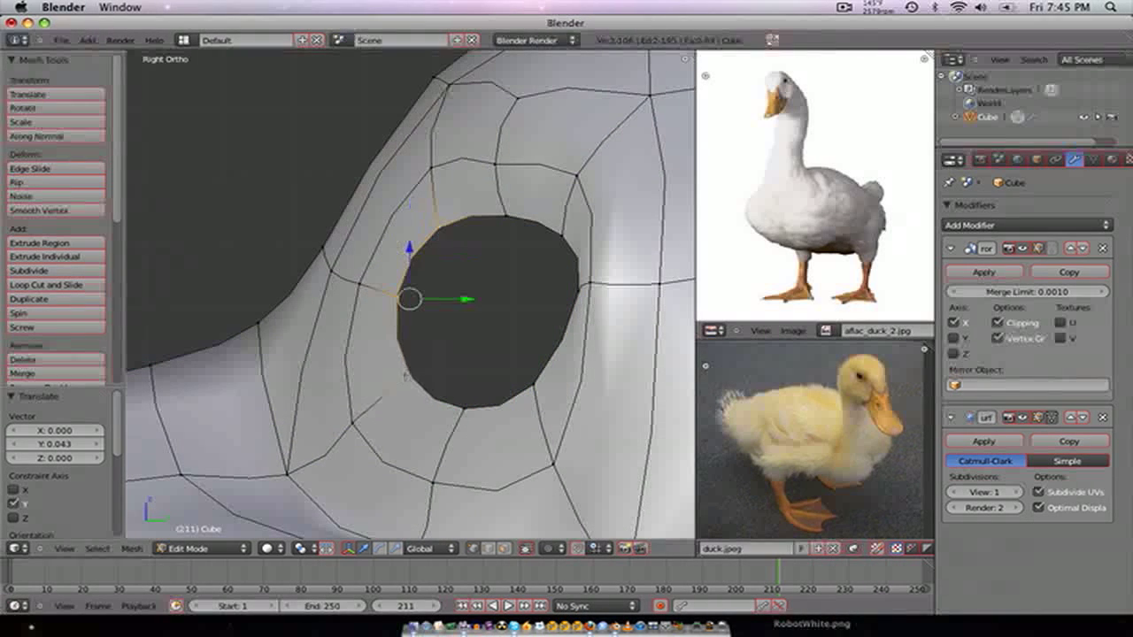
key(g)
key(y)
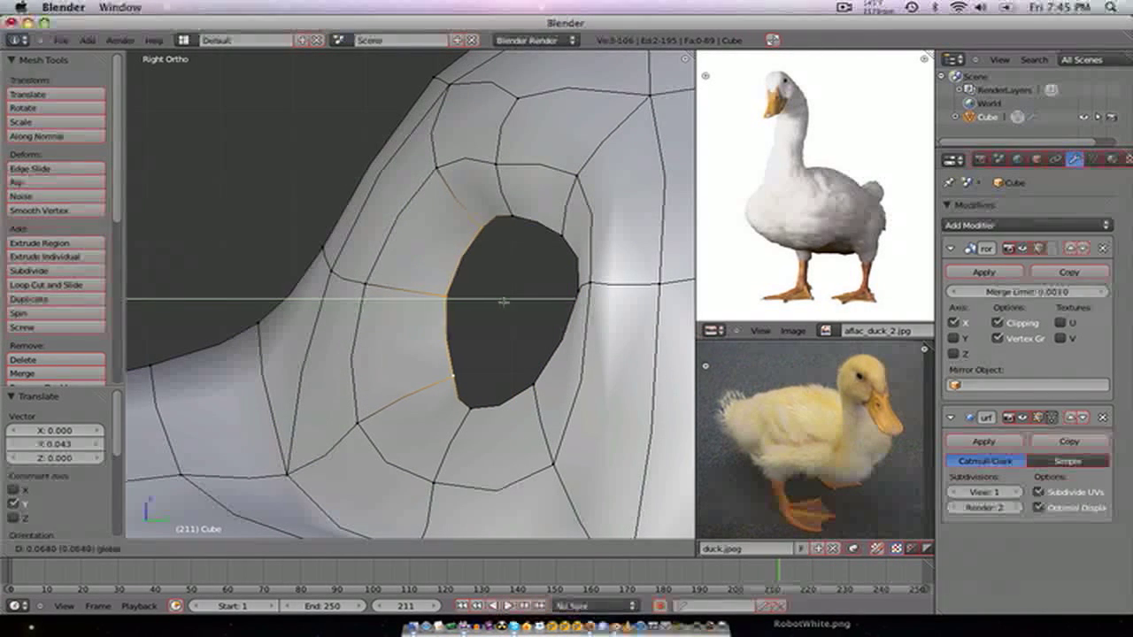
click(502, 302)
- Raise the loop vertices above the eye hole and adjust the neighbouring vertex above and behind it
right_click(491, 152)
key(g)
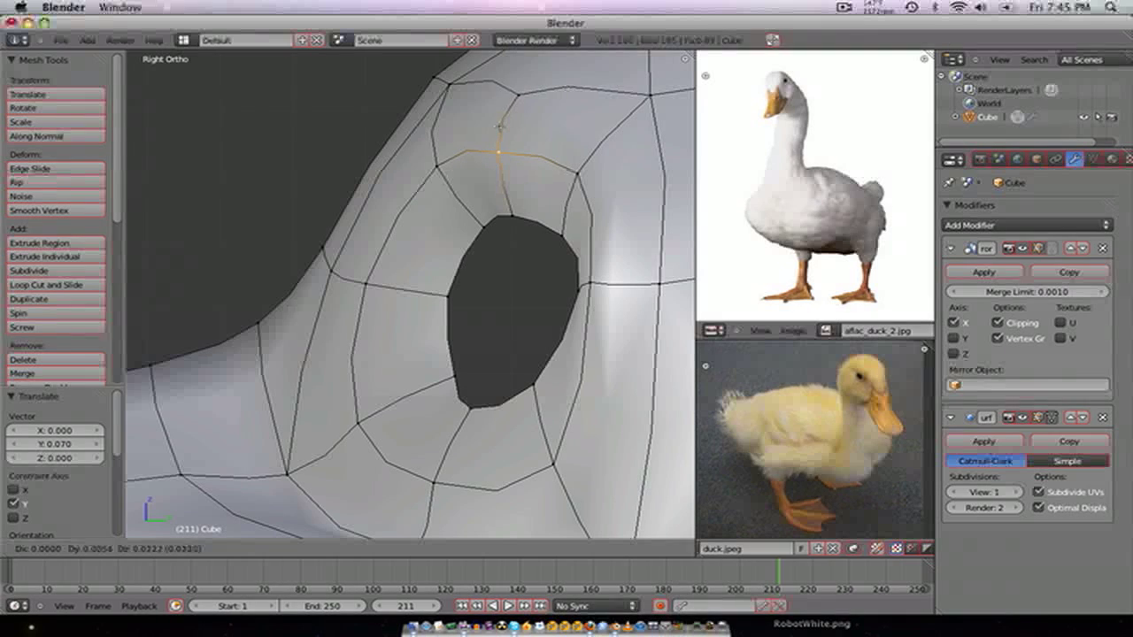
click(498, 137)
key(g)
click(537, 61)
scroll(581, 129, down, 2)
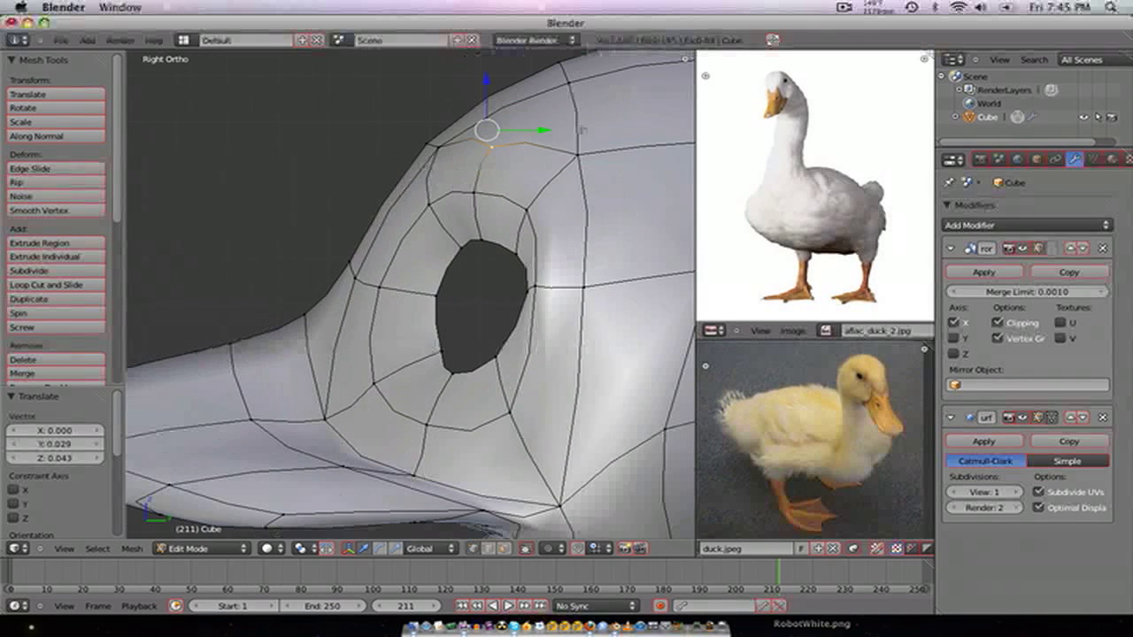
key(g)
click(522, 270)
key(g)
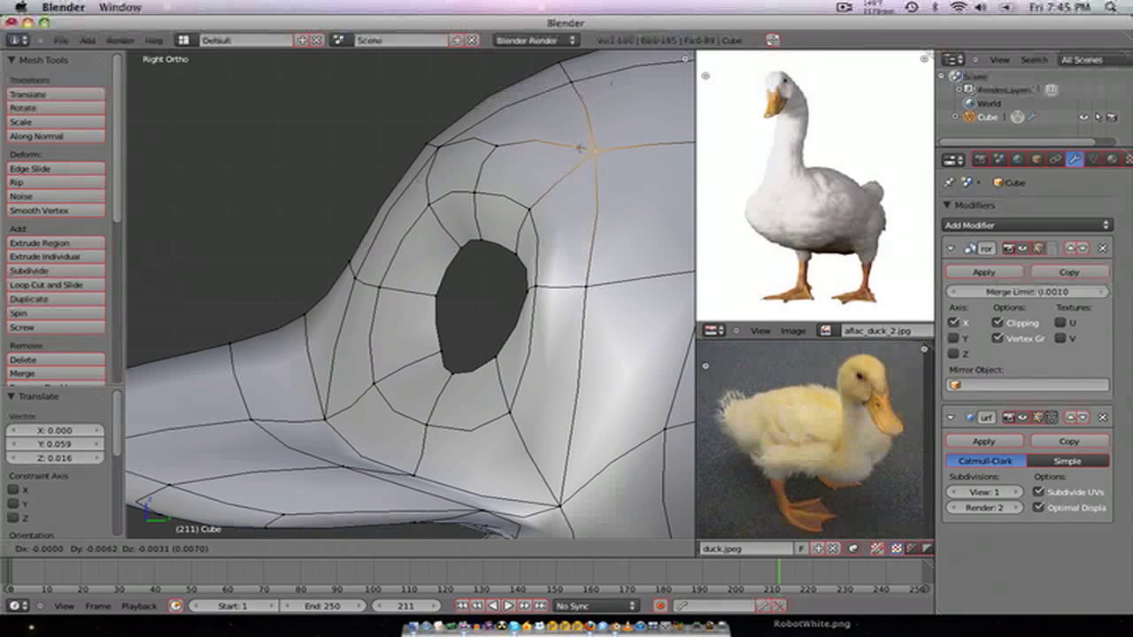
click(522, 272)
- Reposition the rear rim vertex of the eye hole and move the loop vertex behind it about 0.022 backward
right_click(522, 271)
key(g)
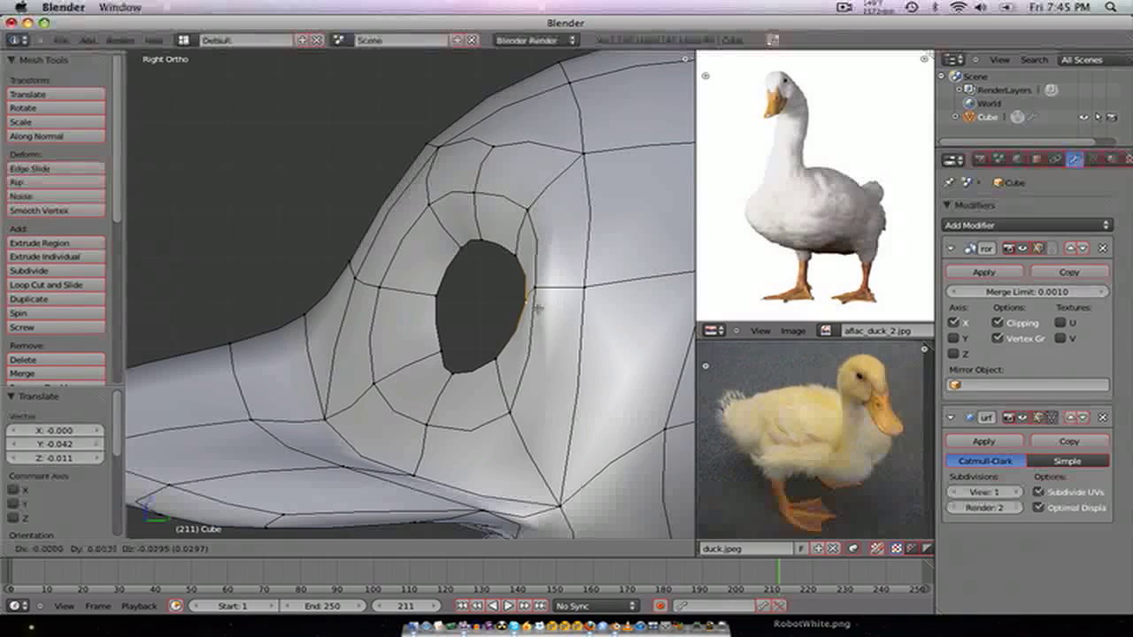
click(526, 307)
right_click(530, 268)
key(g)
click(545, 277)
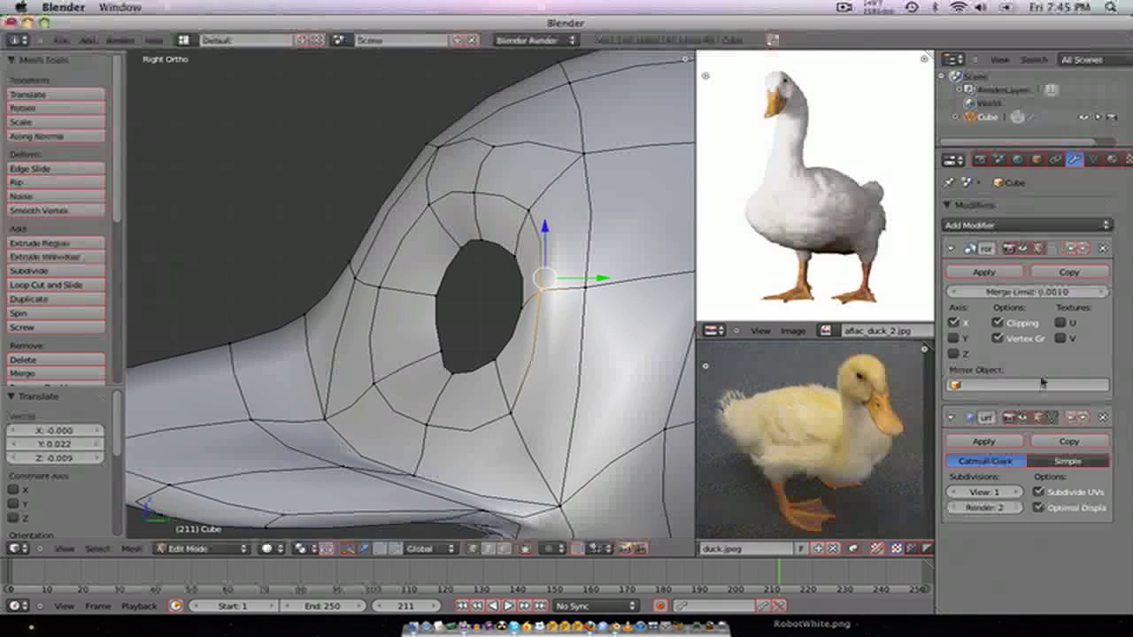
- Temporarily turn off the subdivision surface display in Edit Mode to inspect the low-poly cage around the eye hole
click(1043, 417)
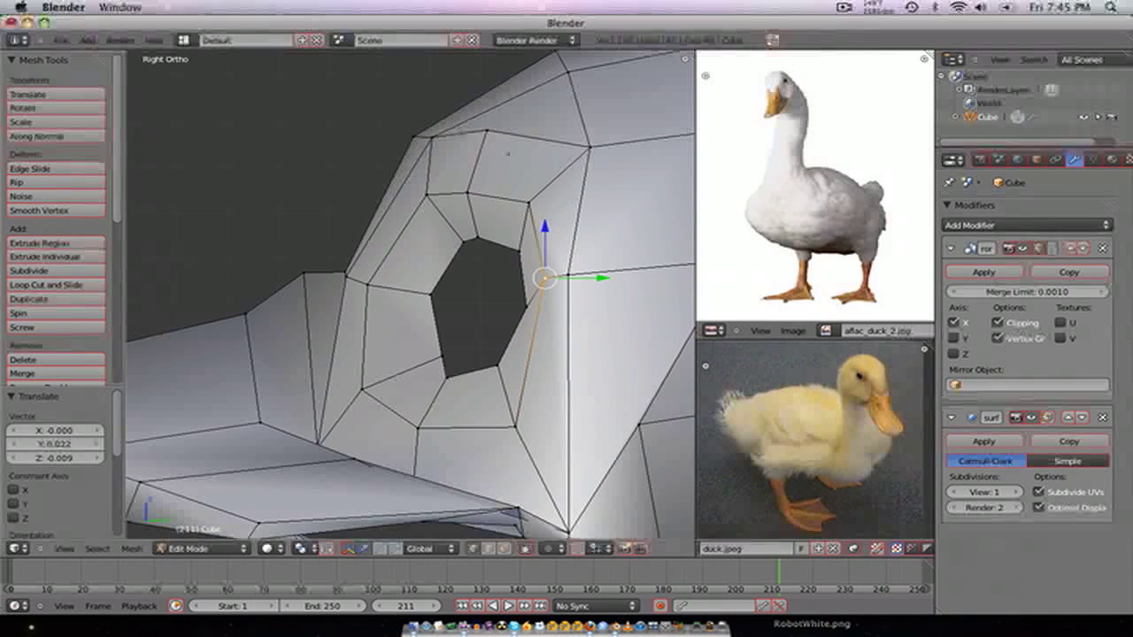
scroll(365, 345, down, 4)
middle_drag(365, 345, 399, 439)
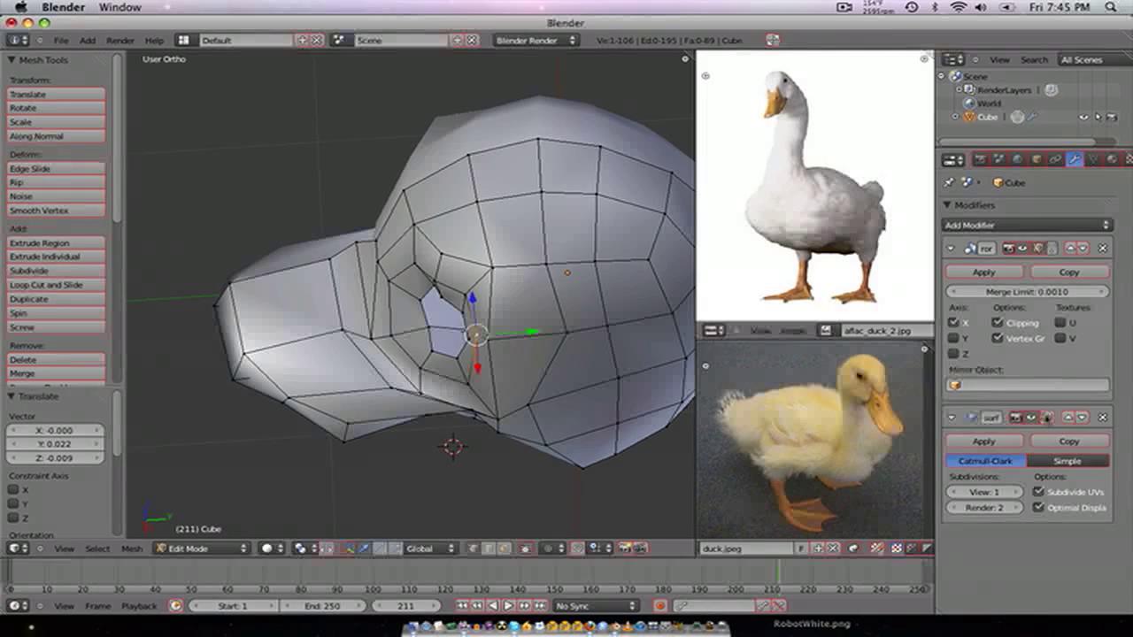
click(1047, 417)
scroll(488, 338, up, 4)
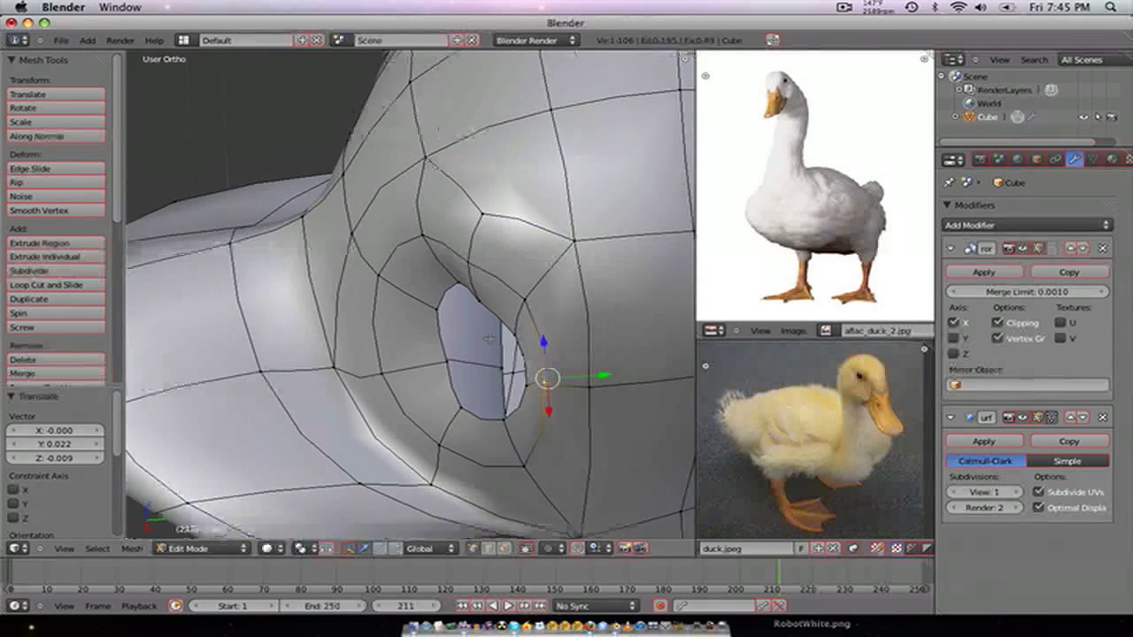
scroll(488, 338, down, 1)
- In the right side view, adjust the loop vertex behind the eye hole and move the lower rear one up and forward
key(KP_1)
key(KP_3)
scroll(488, 336, up, 2)
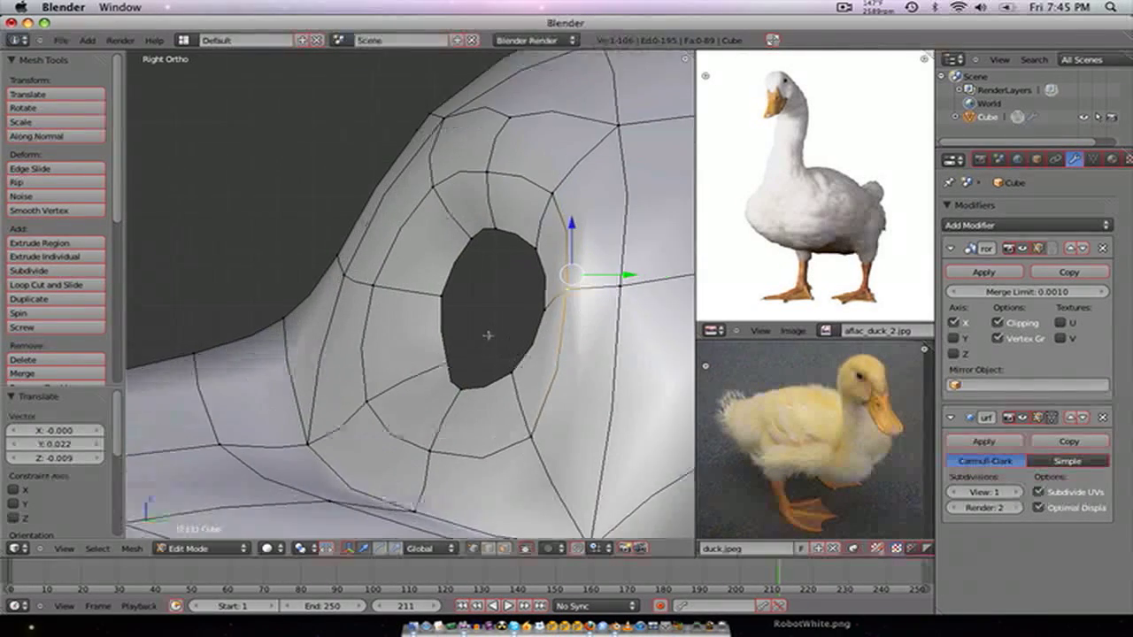
scroll(488, 336, up, 1)
scroll(579, 310, down, 1)
key(g)
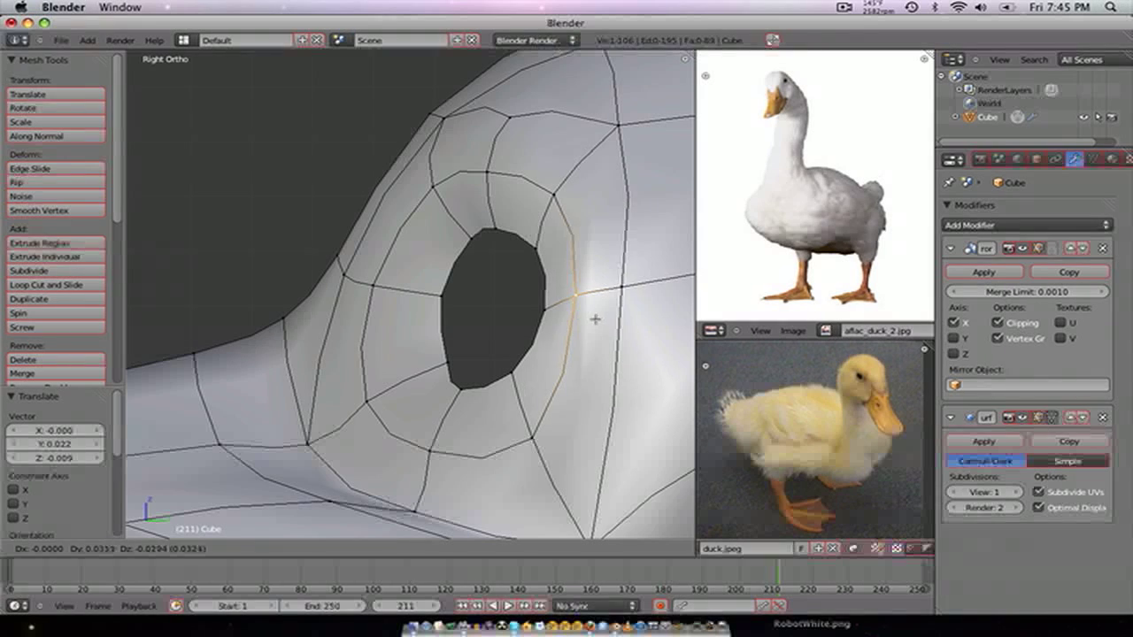
click(585, 315)
right_click(531, 437)
key(g)
click(524, 423)
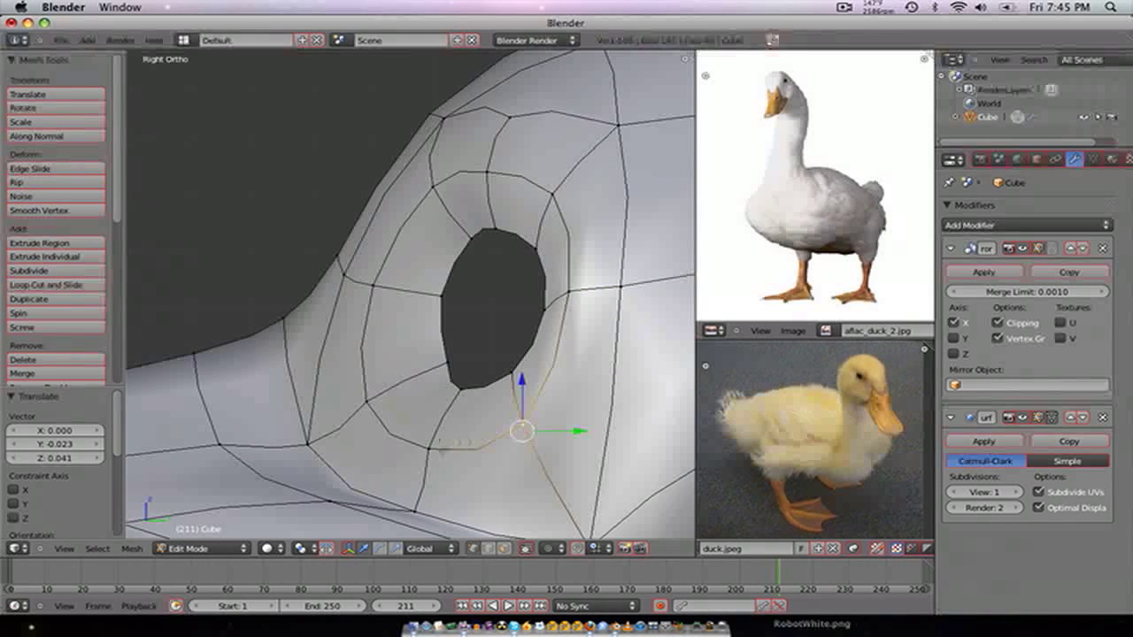
- Pull the loop vertices below and in front of the eye hole closer to its rim
right_click(432, 444)
key(g)
click(433, 424)
right_click(367, 399)
key(g)
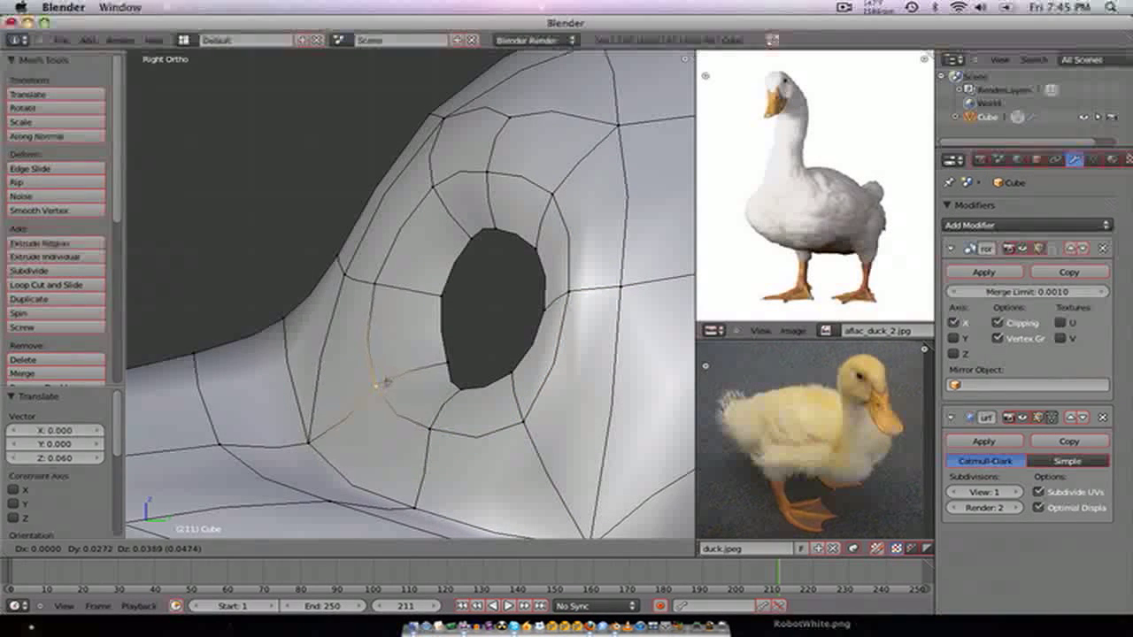
click(389, 379)
right_click(375, 283)
key(g)
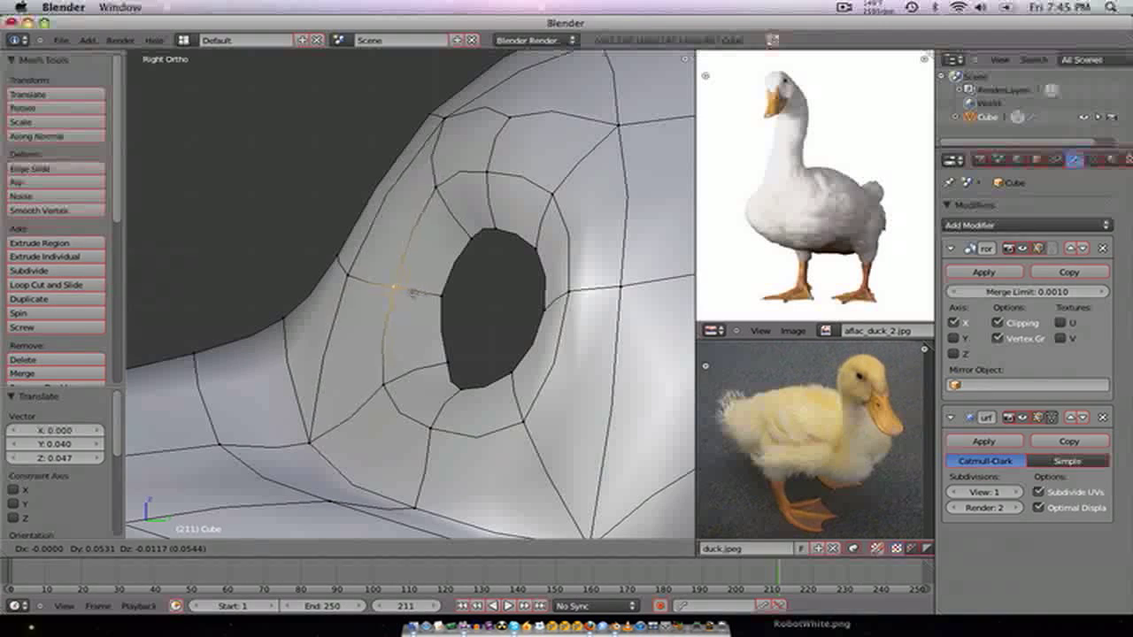
click(389, 288)
- Move the two loop vertices directly above the eye hole slightly up, and the vertex above and behind it slightly back
right_click(487, 172)
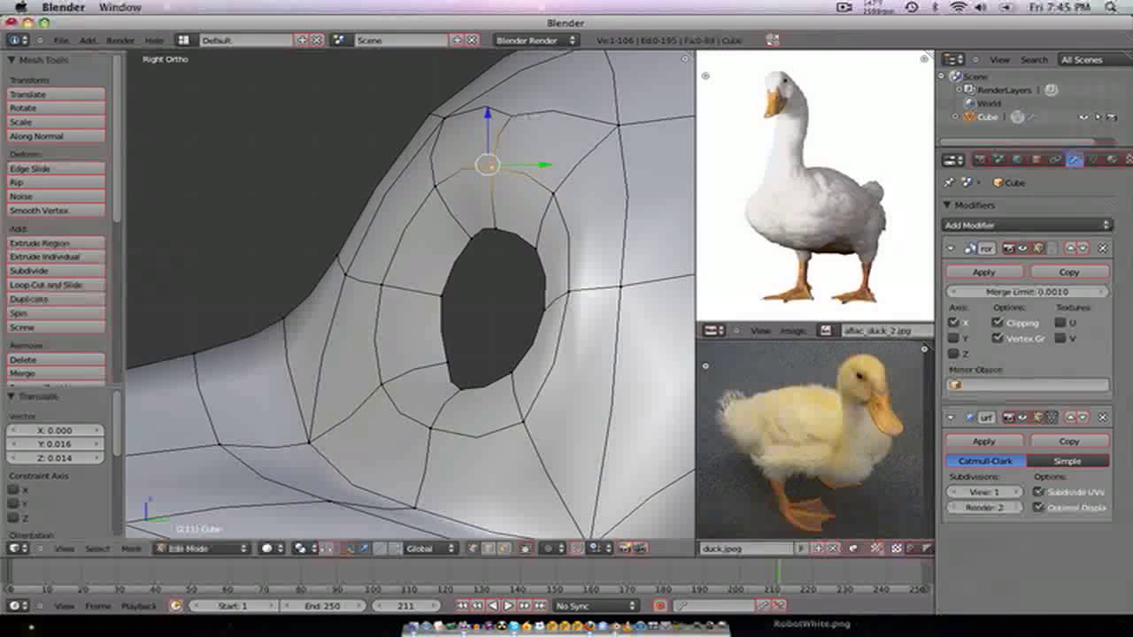
key(g)
click(522, 101)
right_click(621, 124)
key(g)
click(633, 131)
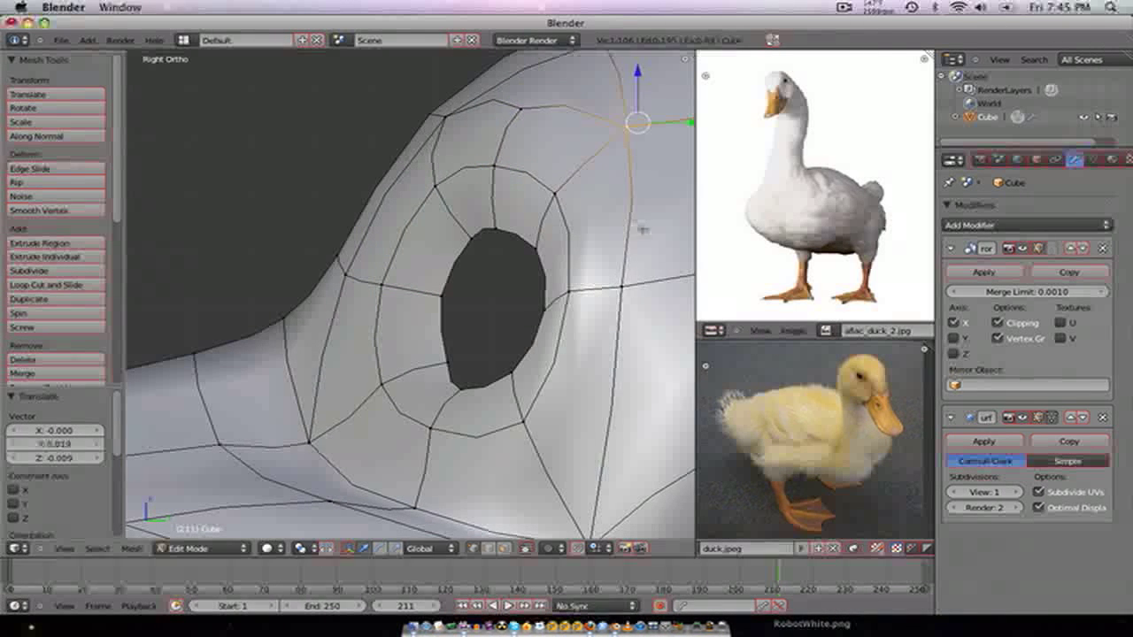
- Move the vertex behind the eye about 0.105 backward and raise the mouth-corner vertex about 0.107
scroll(630, 271, down, 3)
right_click(531, 306)
key(g)
click(548, 307)
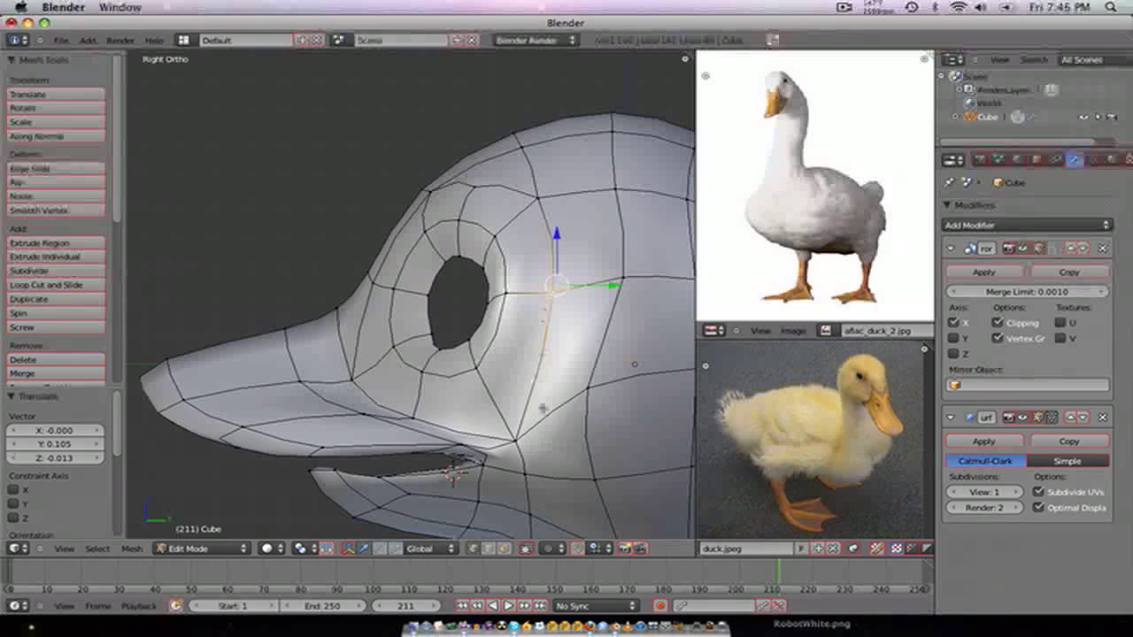
key(g)
click(522, 428)
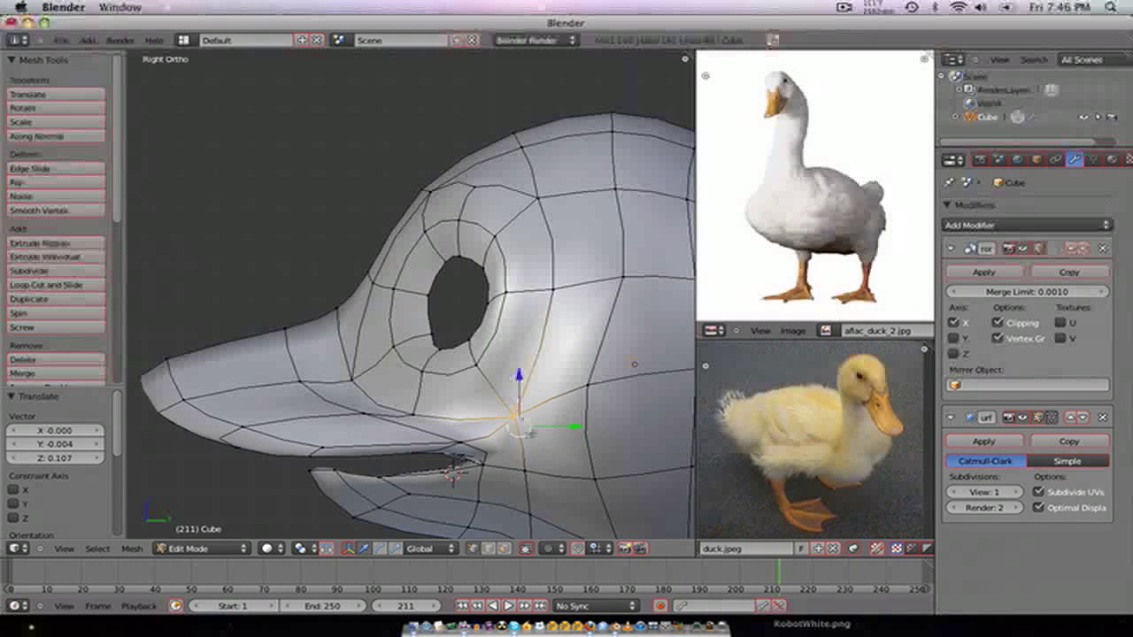
- Spread the cheek vertices behind the mouth corner, shifting the two lower ones backward and raising the upper one
key(g)
click(555, 469)
right_click(588, 387)
key(g)
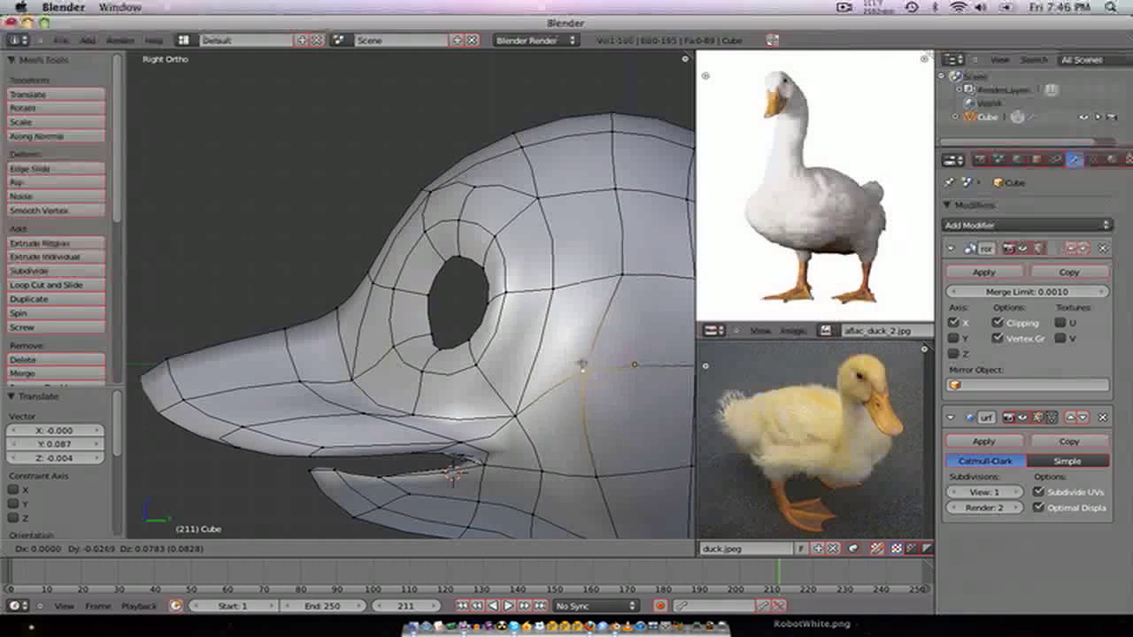
click(576, 358)
right_click(590, 470)
key(g)
click(617, 471)
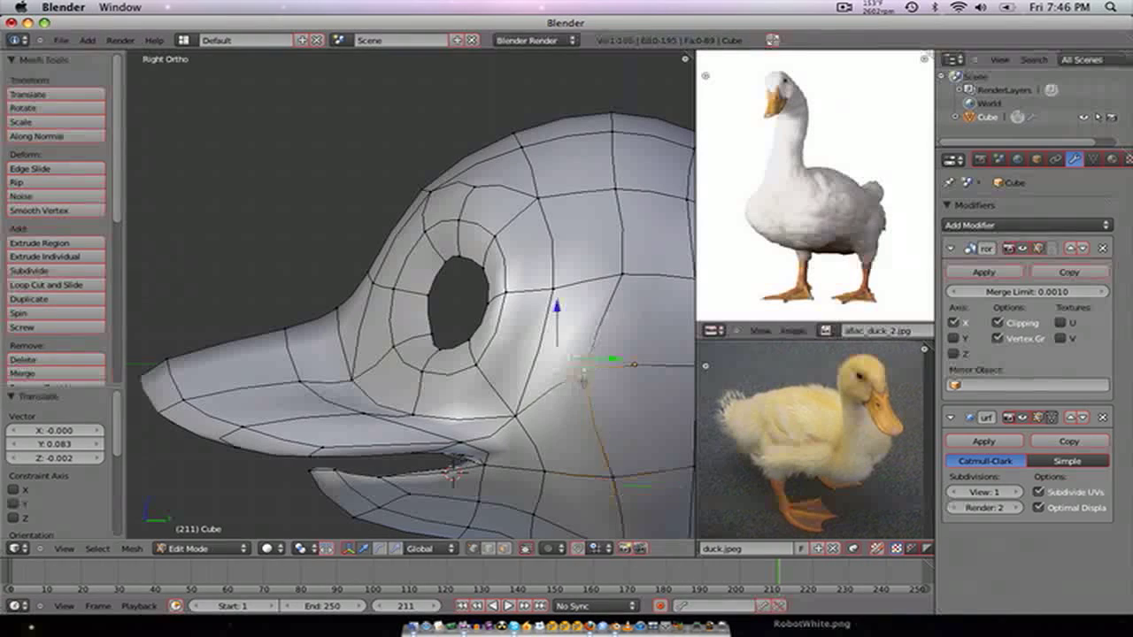
- Even out the vertical edge line behind the eye and mouth corner, moving its upper vertex slightly forward and its lower vertex backward and down
key(g)
click(606, 406)
right_click(617, 274)
key(g)
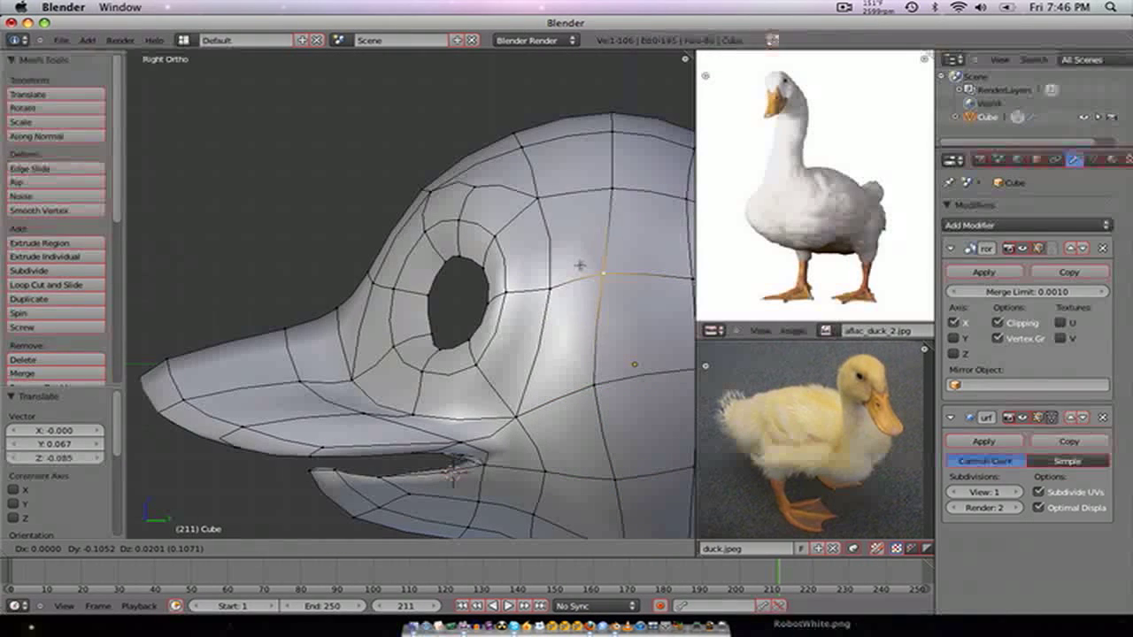
click(611, 268)
key(g)
click(627, 396)
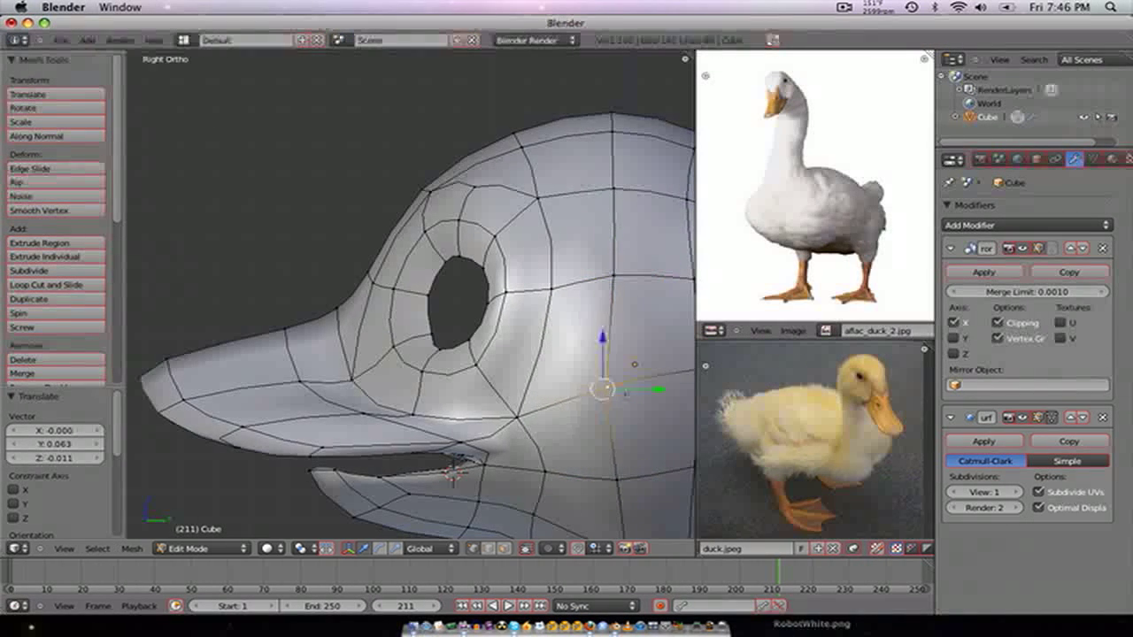
- Select the eye hole's rim loop and extrude it about 0.097 straight backward along Y
scroll(390, 405, down, 4)
middle_drag(288, 323, 443, 408)
middle_drag(212, 420, 306, 363)
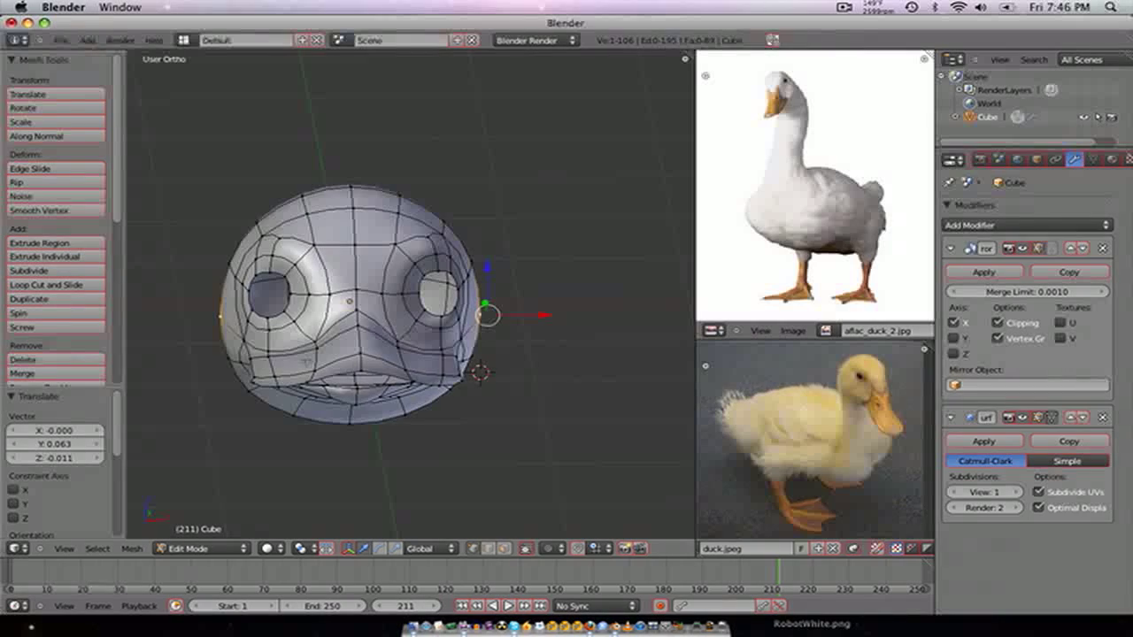
key(KP_1)
scroll(224, 309, up, 6)
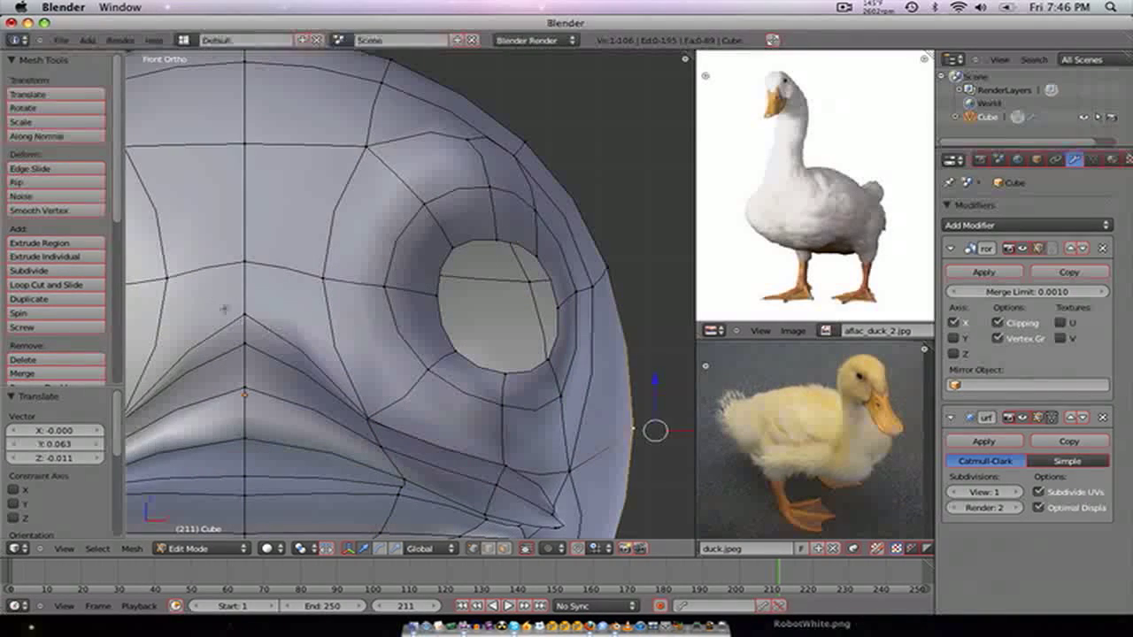
alt+right_click(444, 264)
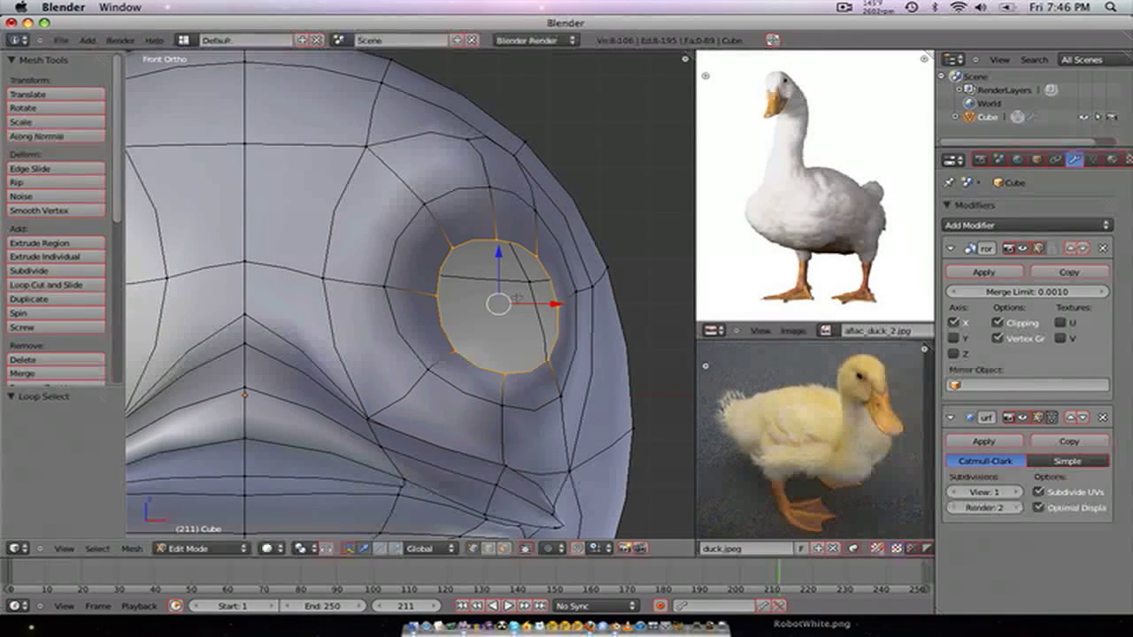
middle_drag(537, 306, 414, 361)
scroll(414, 361, down, 5)
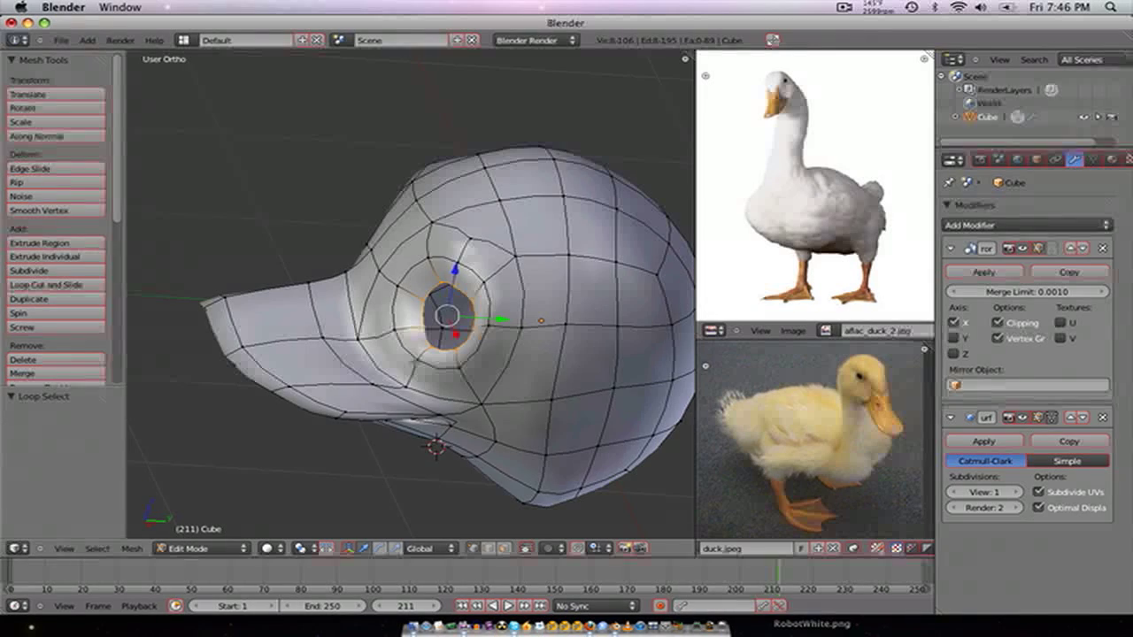
key(KP_1)
key(KP_3)
key(g)
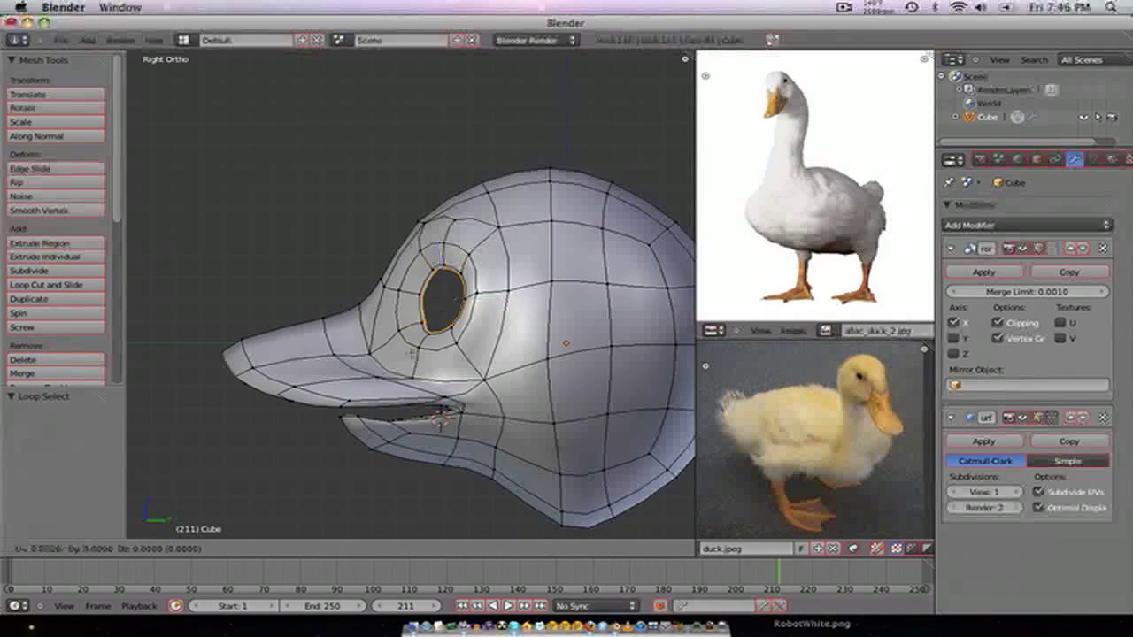
key(y)
click(447, 359)
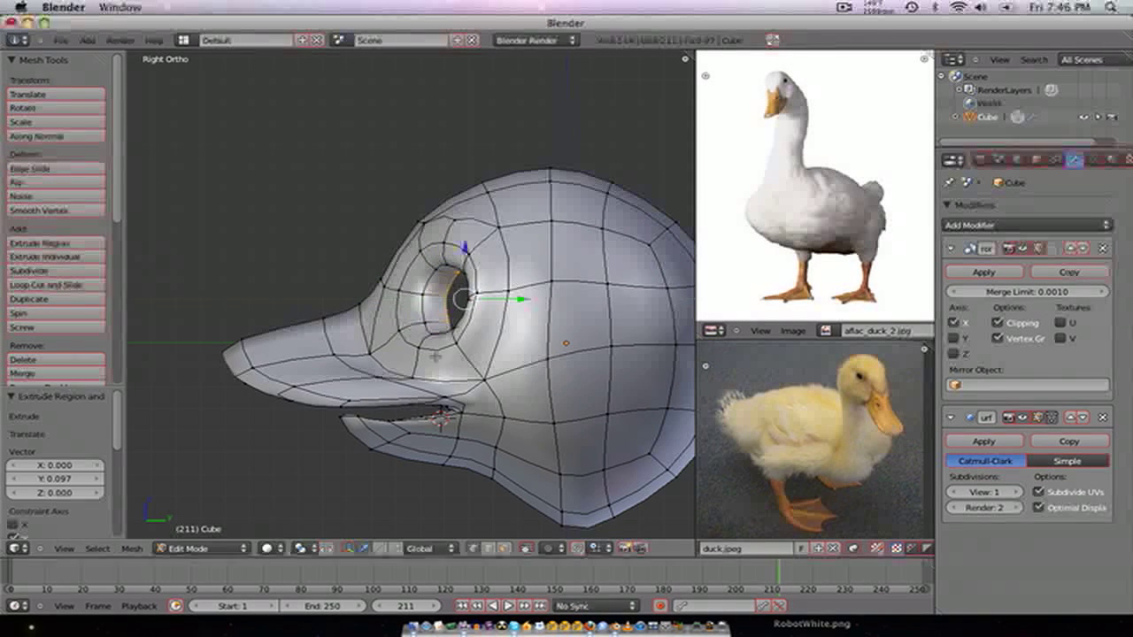
- Scale the extruded eye loop to about 0.638, extrude it about 0.013 backward along Y, and shrink the new loops further inward
key(s)
click(506, 370)
key(g)
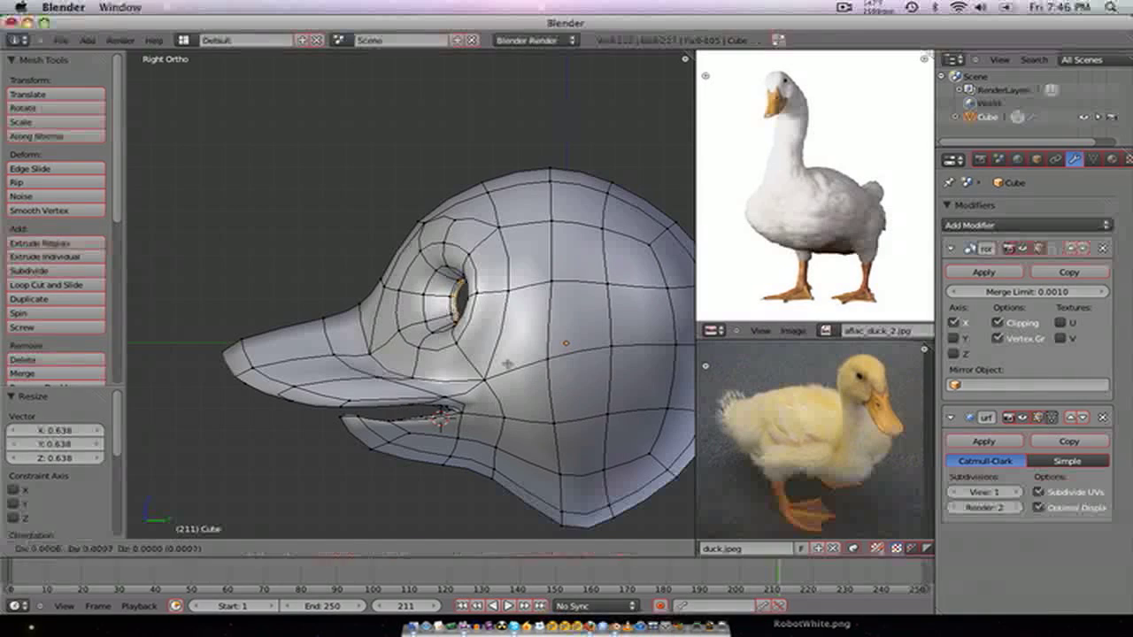
click(508, 364)
key(s)
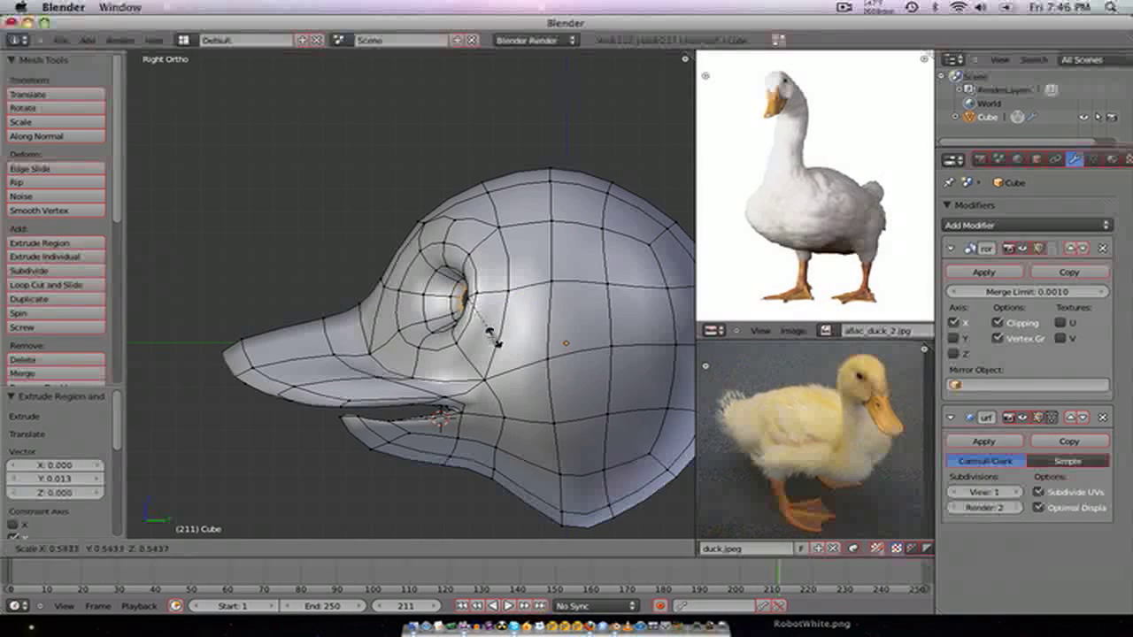
click(491, 334)
middle_drag(491, 335, 472, 349)
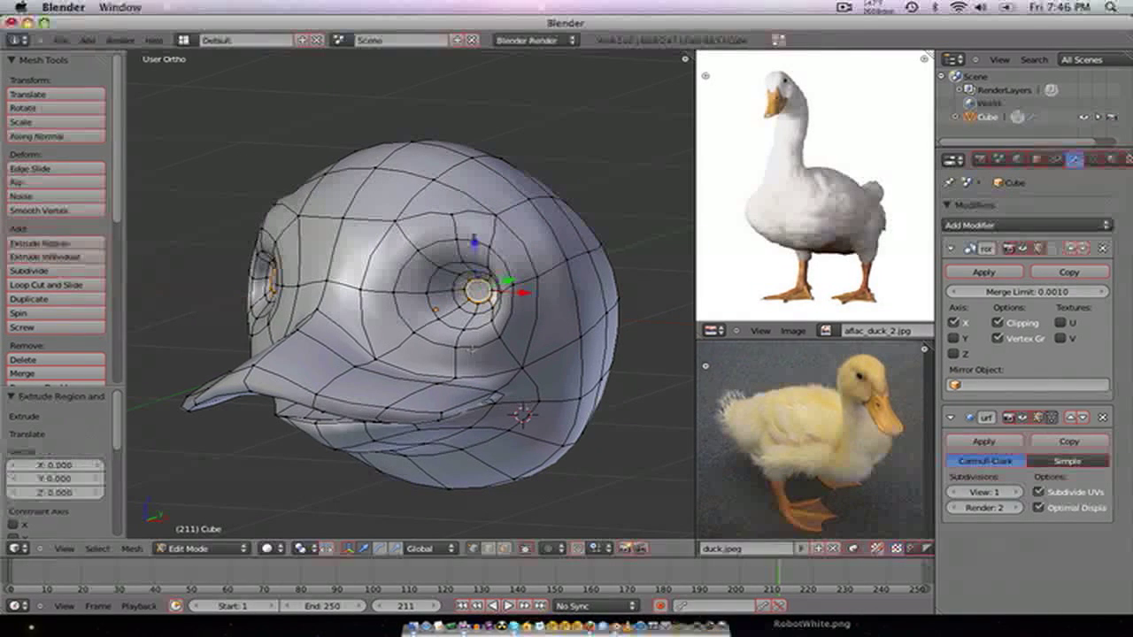
- Close the eye socket by merging its innermost loop into a single vertex at the centre
key(w)
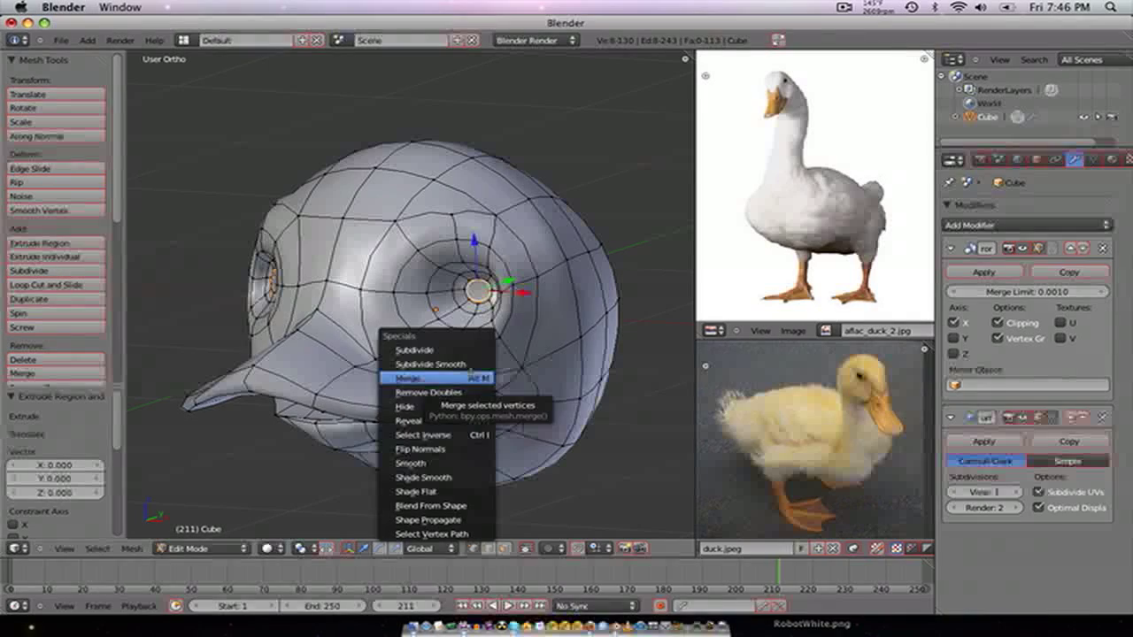
middle_drag(495, 336, 429, 335)
middle_drag(521, 306, 606, 310)
key(w)
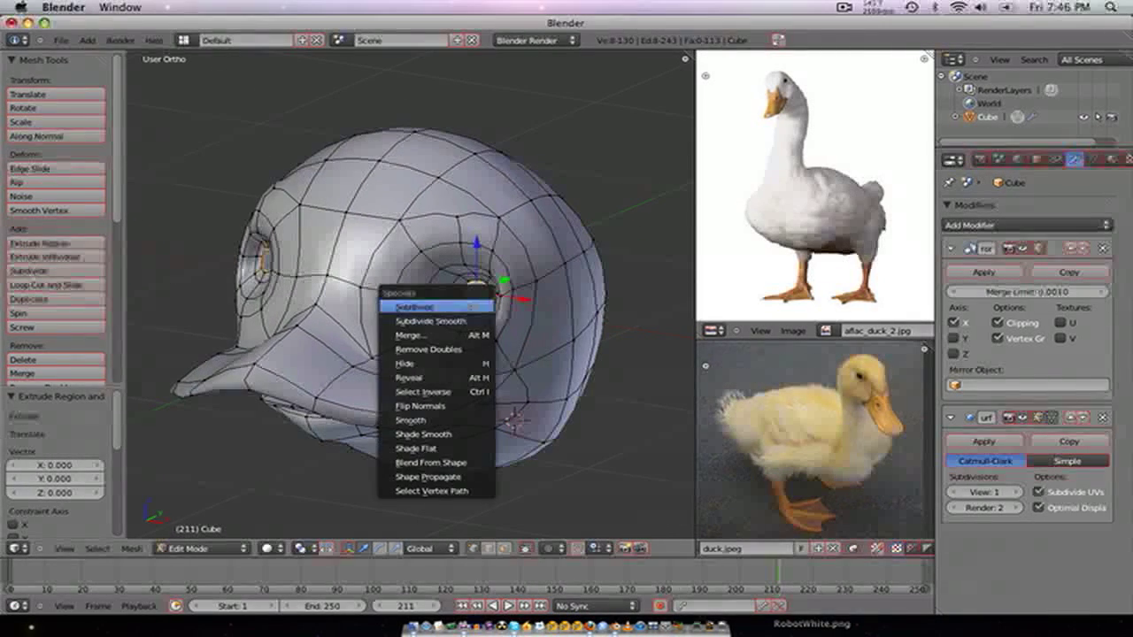
click(463, 336)
click(463, 335)
key(Tab)
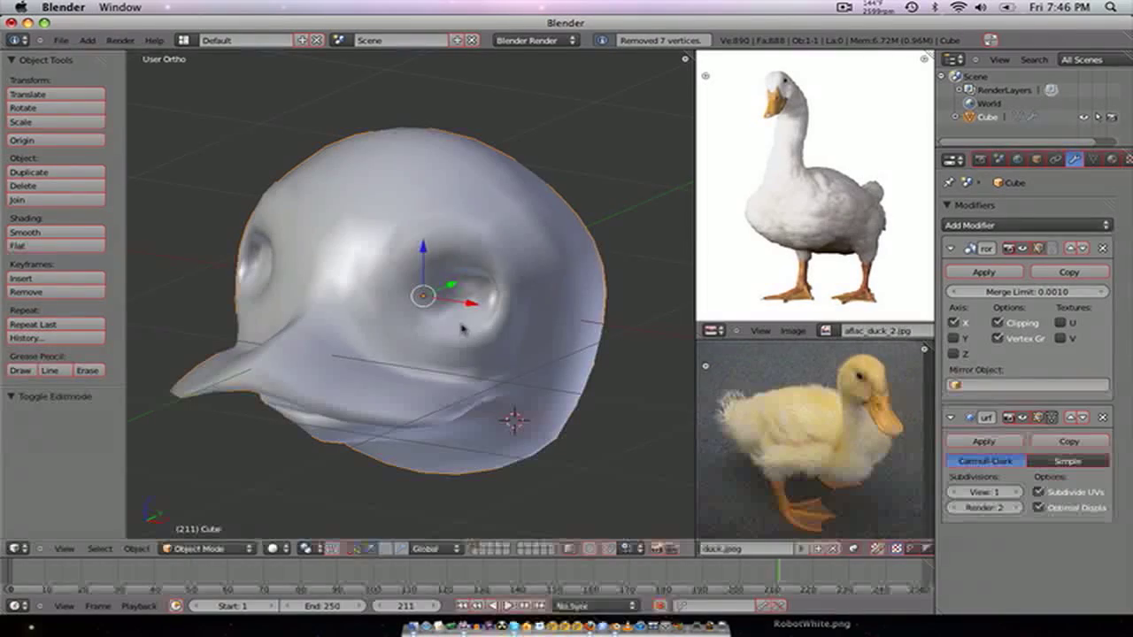
middle_drag(463, 326, 487, 297)
- Join the eight triangles at the centre of the eye socket in neighbouring pairs to form four quads
key(Tab)
scroll(399, 308, up, 6)
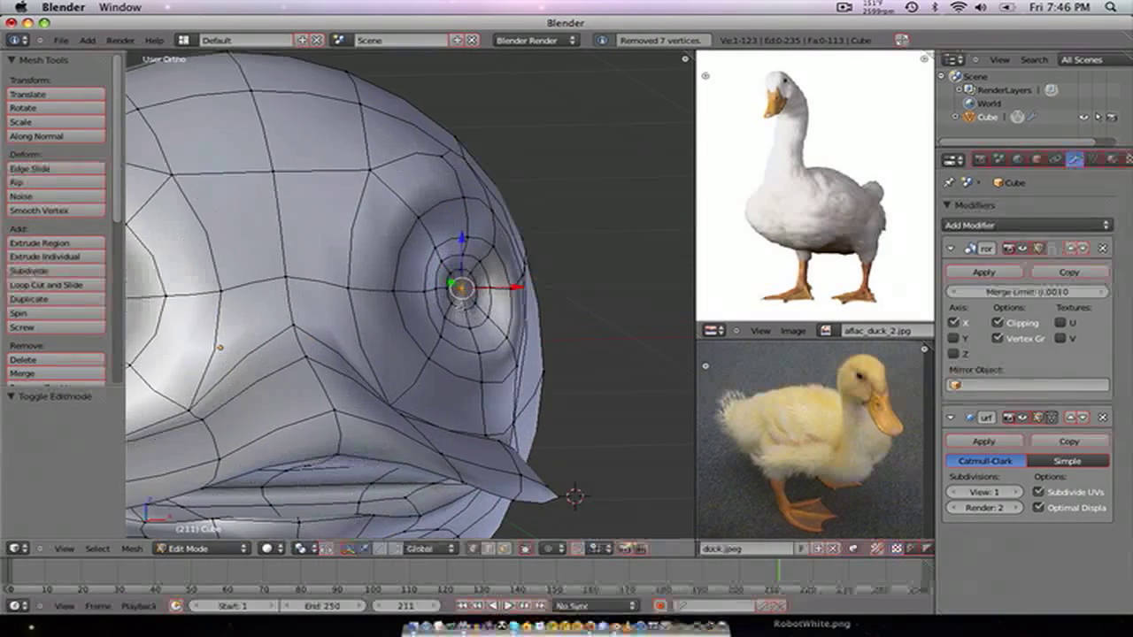
scroll(471, 301, up, 3)
shift+middle_drag(557, 288, 416, 303)
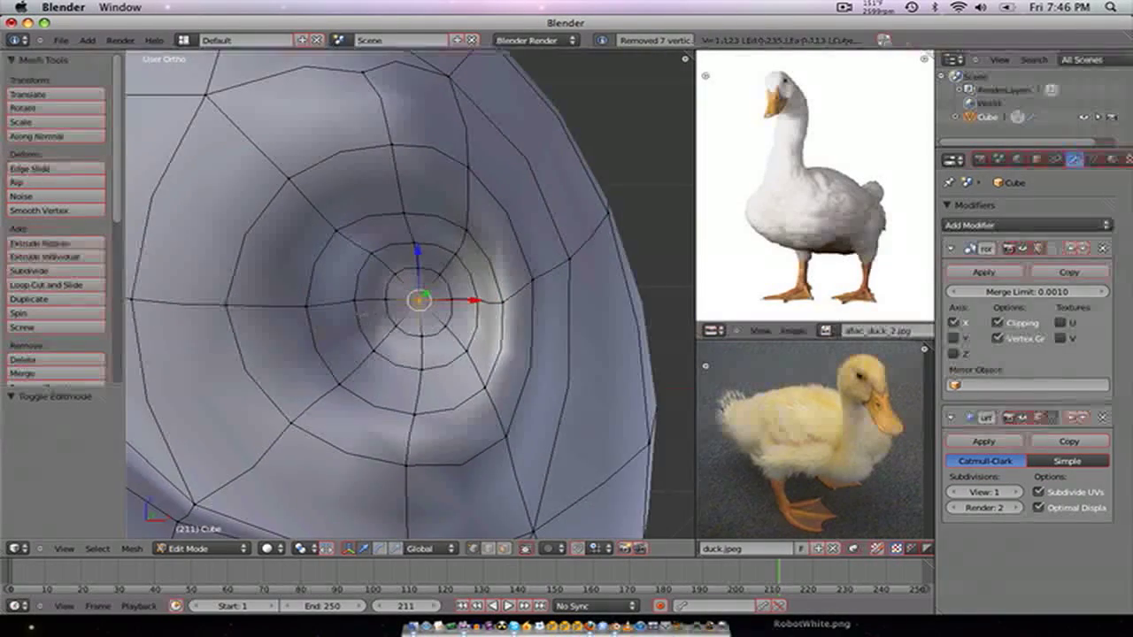
scroll(416, 303, up, 4)
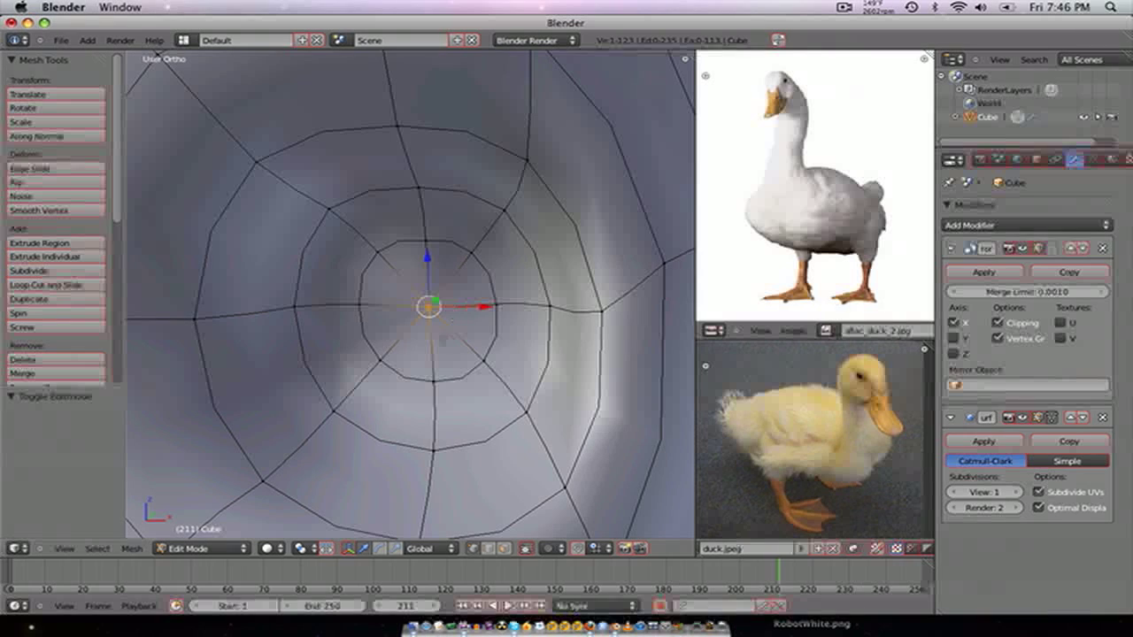
key(ctrl+Tab)
click(368, 362)
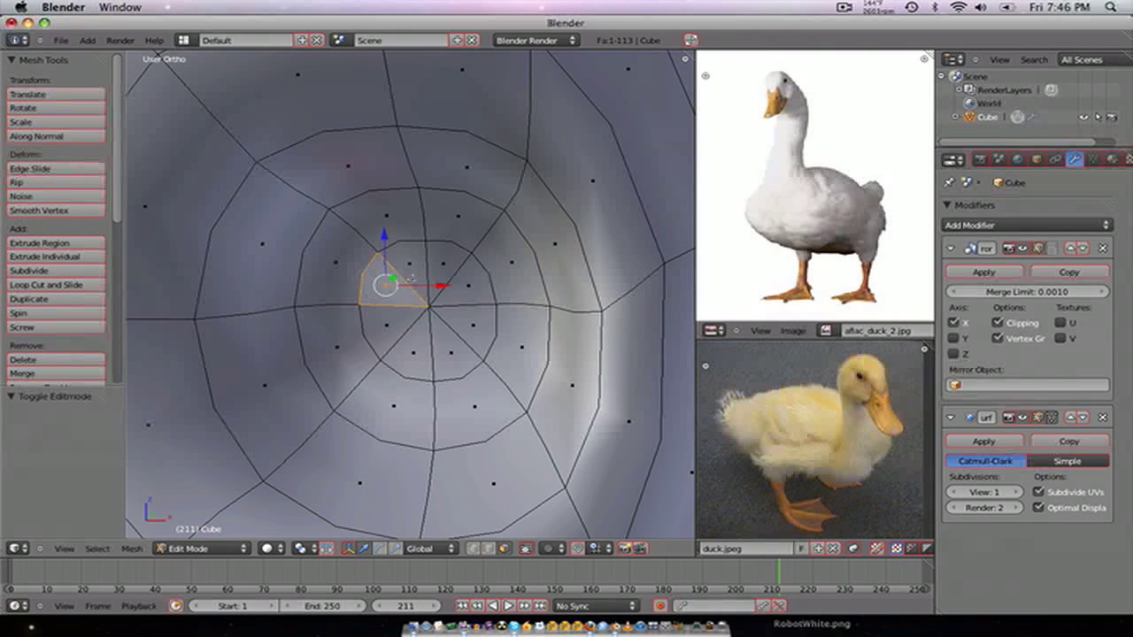
right_click(454, 281)
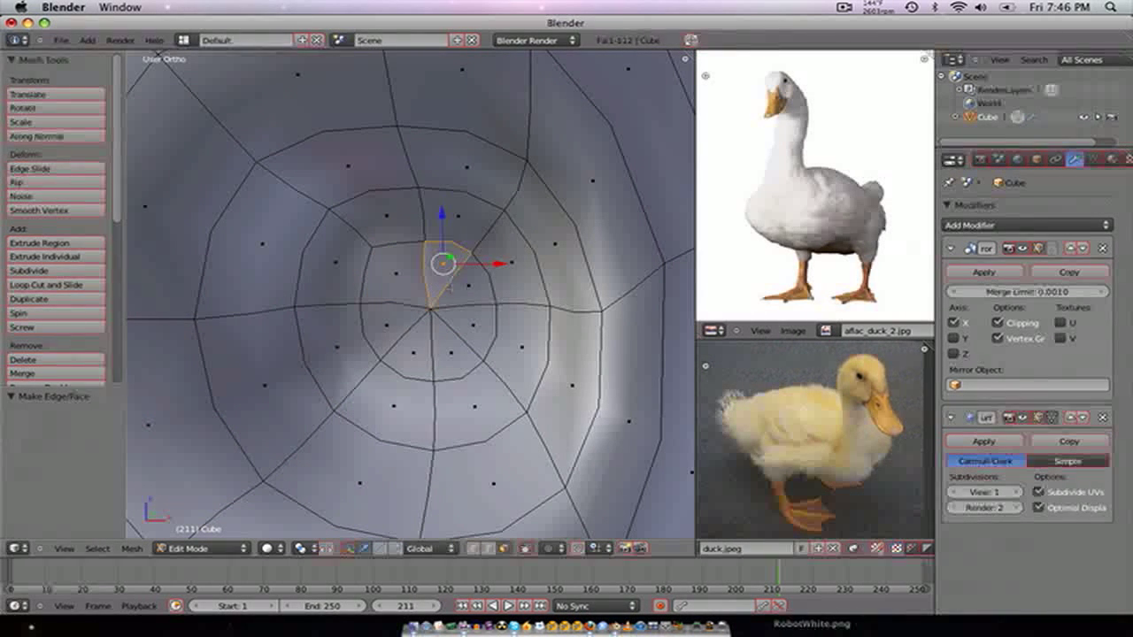
right_click(445, 338)
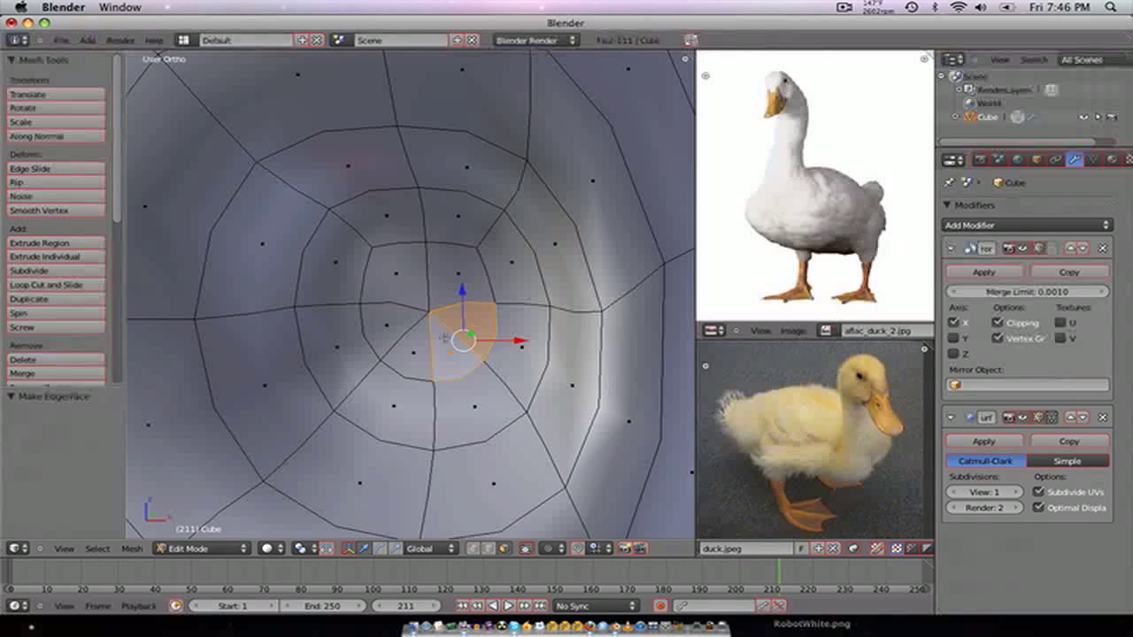
right_click(392, 328)
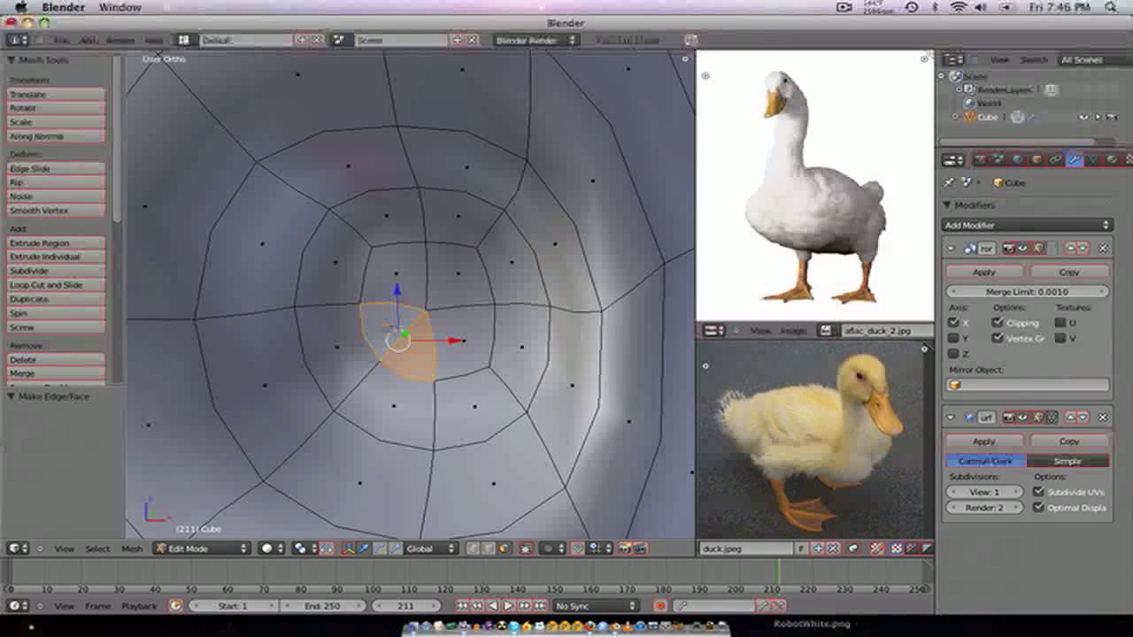
key(Tab)
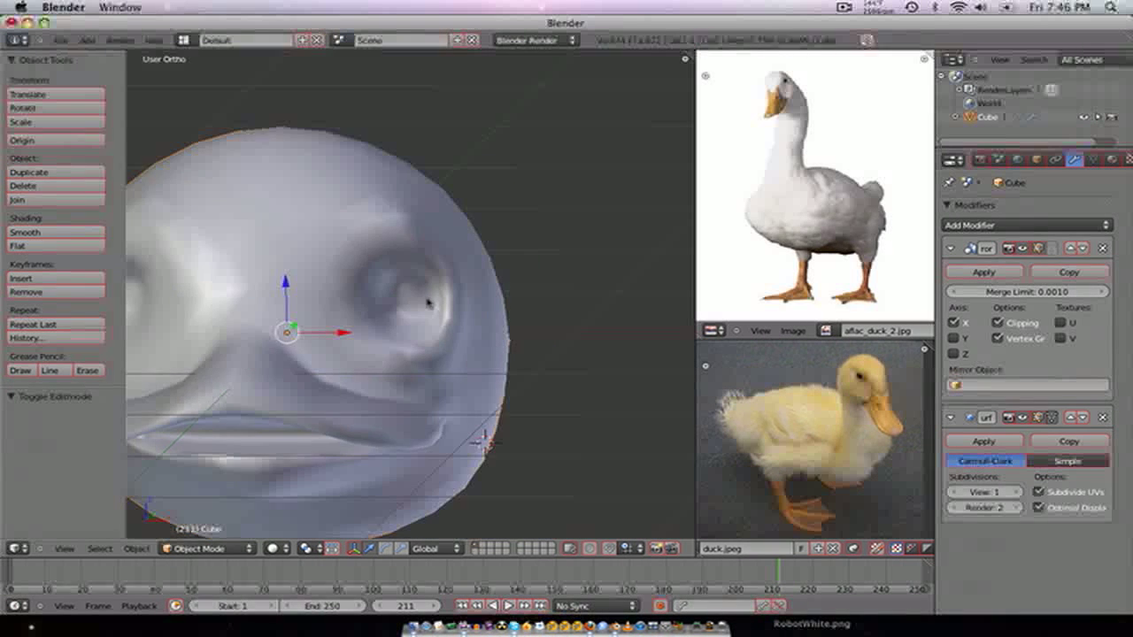
- Move the narrow face on the outer side of the eye socket about 0.019 outward along X
key(Tab)
right_click(519, 276)
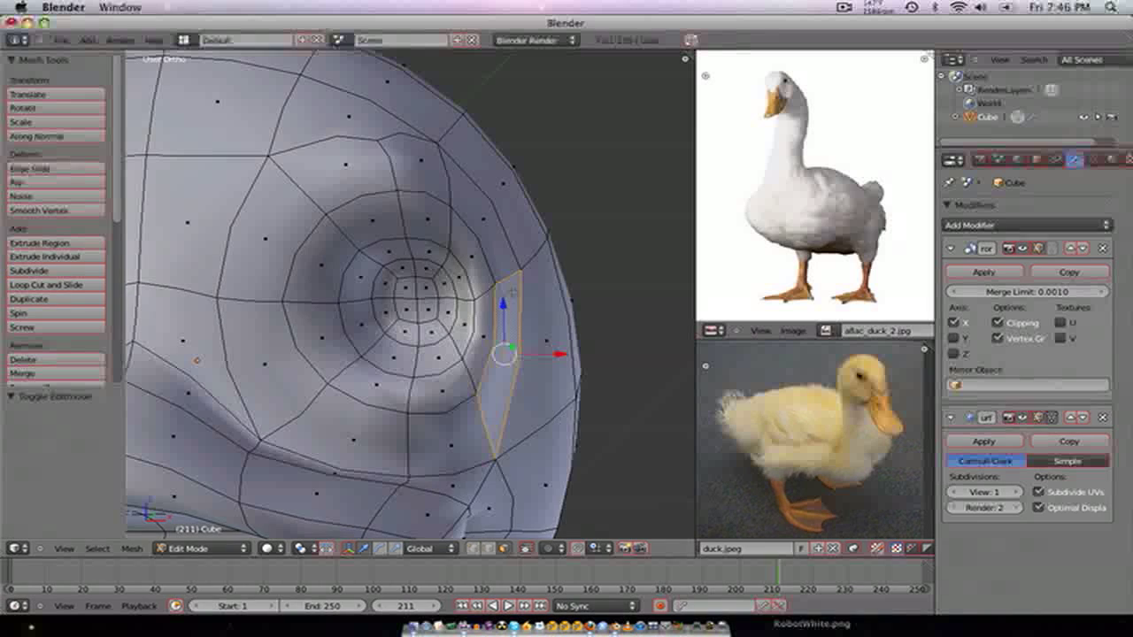
key(KP_1)
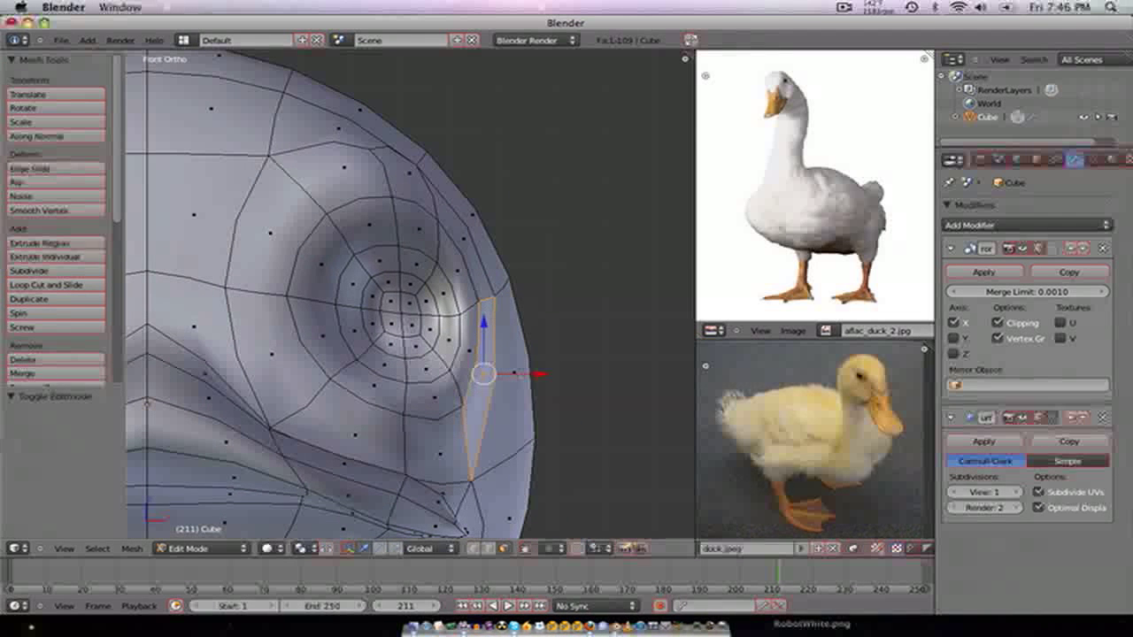
drag(536, 374, 546, 377)
- Switch to vertex selection and move the outermost cheek vertex about 0.048 inward along X
key(ctrl+Tab)
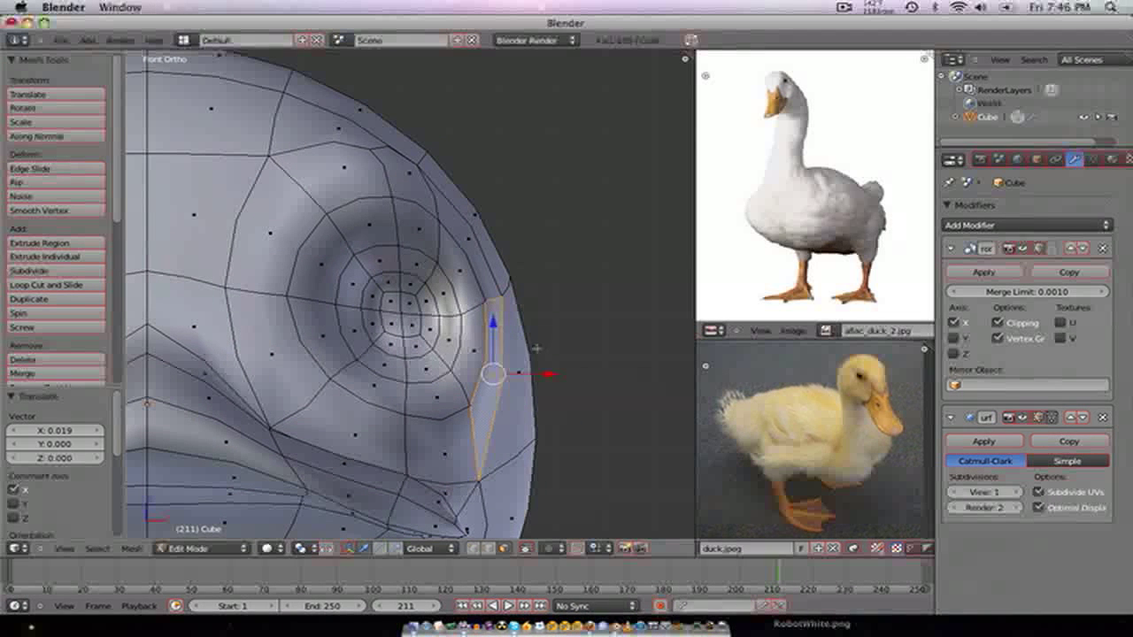
key(ctrl+Tab)
click(536, 323)
right_click(553, 418)
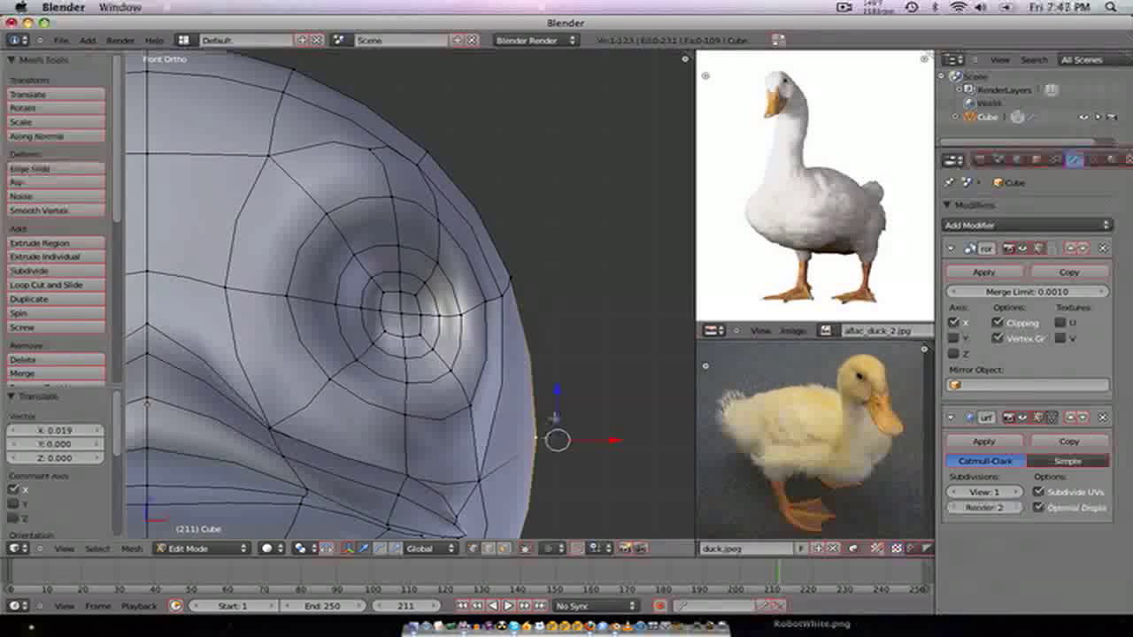
drag(578, 441, 555, 444)
scroll(510, 423, down, 5)
shift+middle_drag(459, 401, 557, 395)
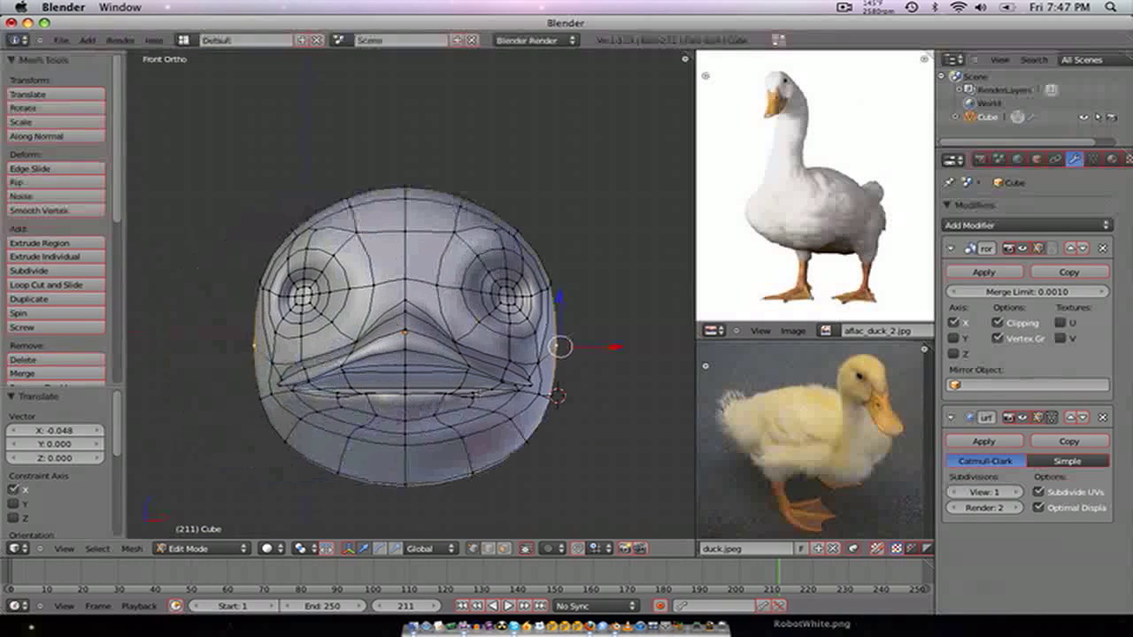
- Save the file as DuckieTutorial in the January folder
key(ctrl+s)
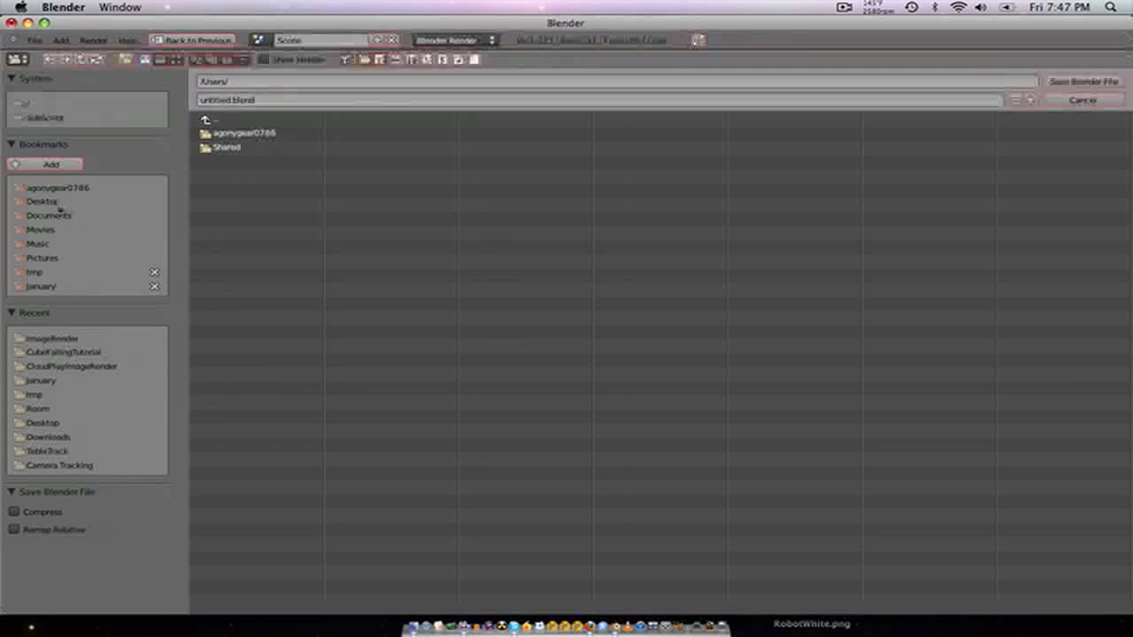
click(46, 381)
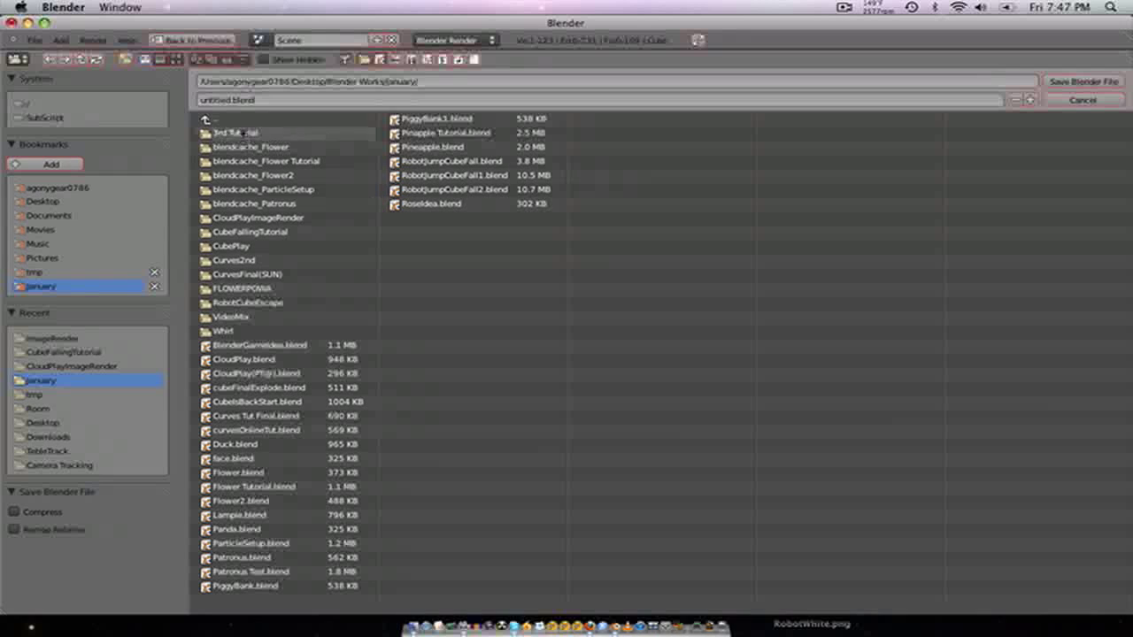
click(235, 100)
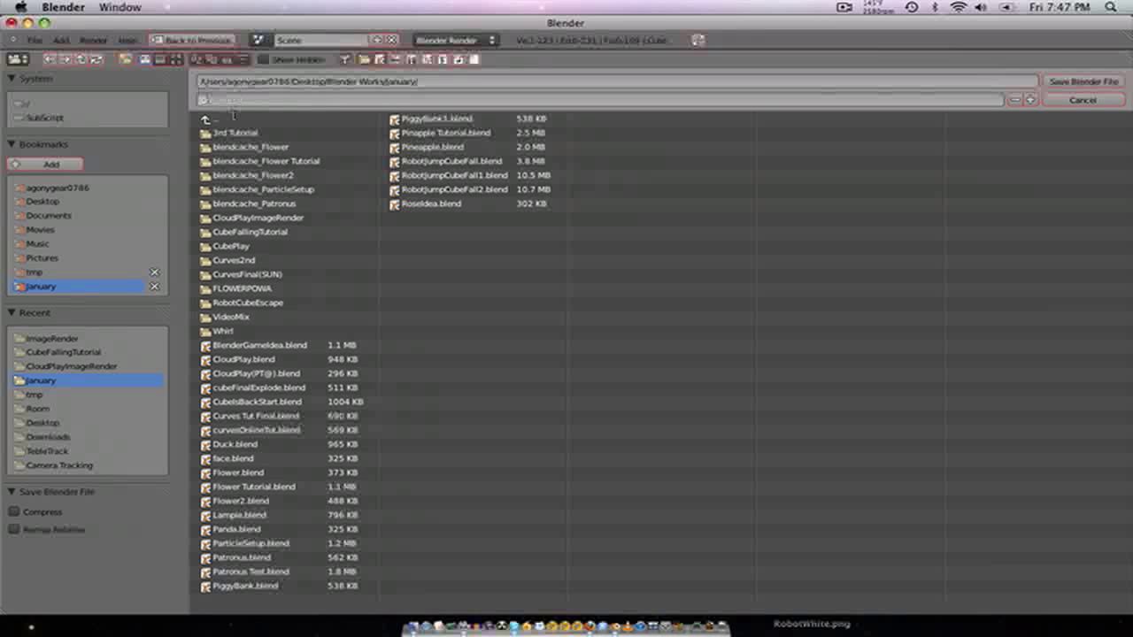
text(DuckTutorial)
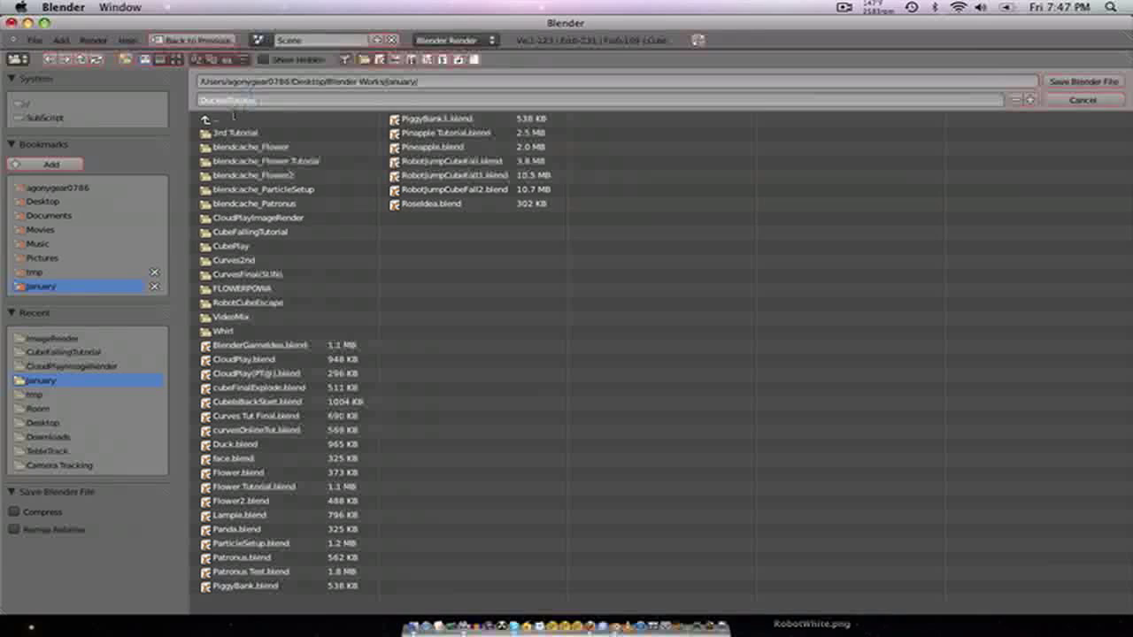
key(Return)
key(Return)
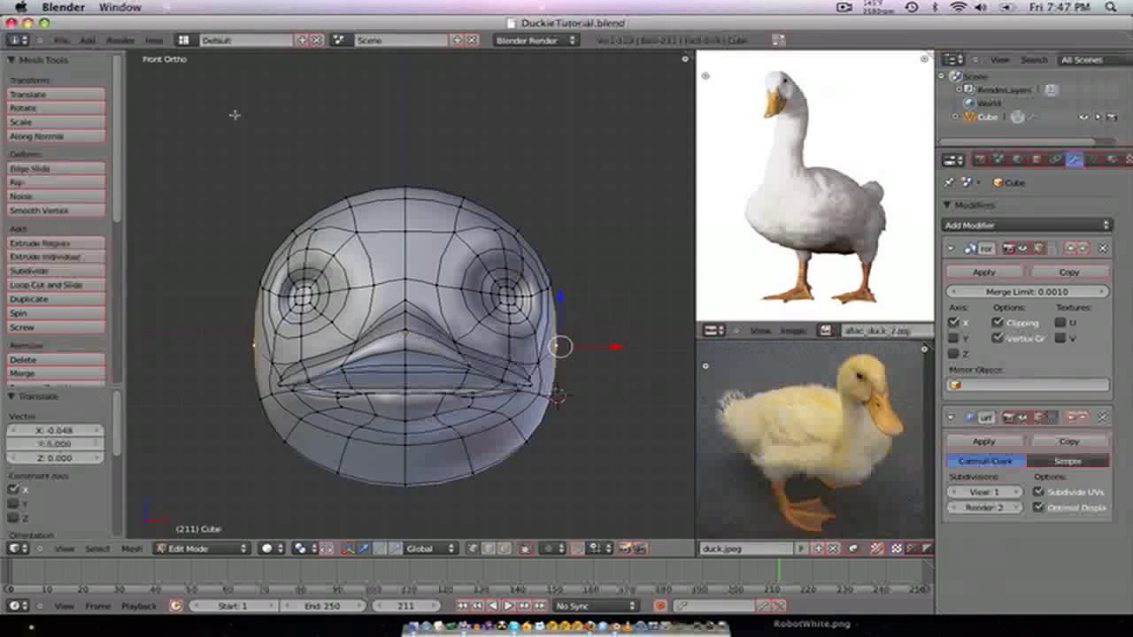
- Examine the head's shape from the side and from below
key(KP_3)
scroll(467, 406, up, 2)
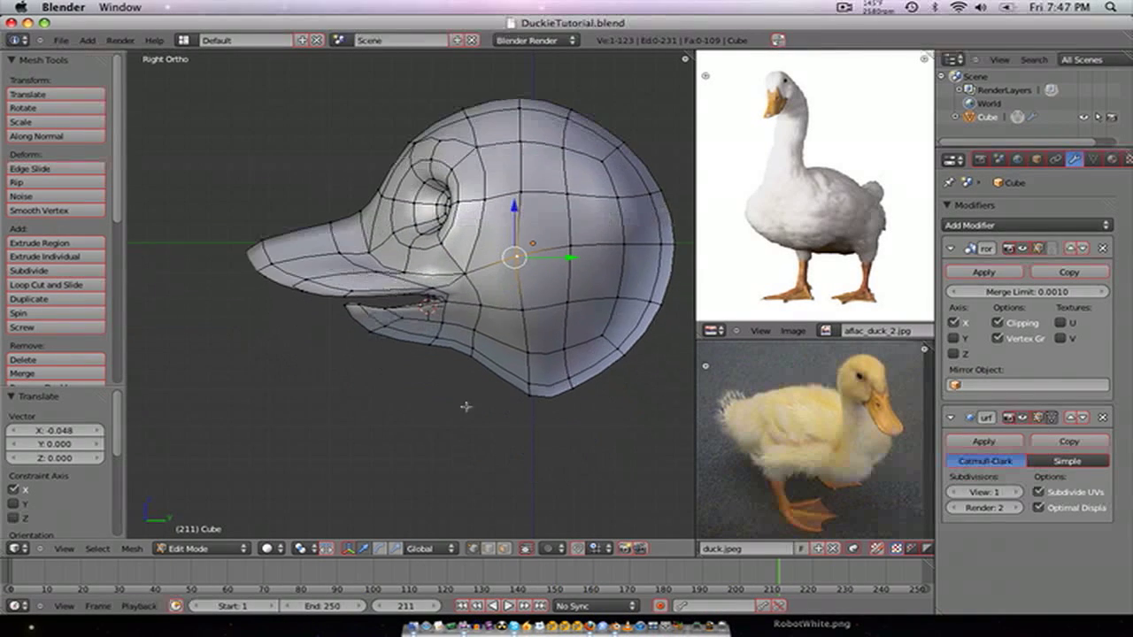
middle_drag(498, 380, 473, 286)
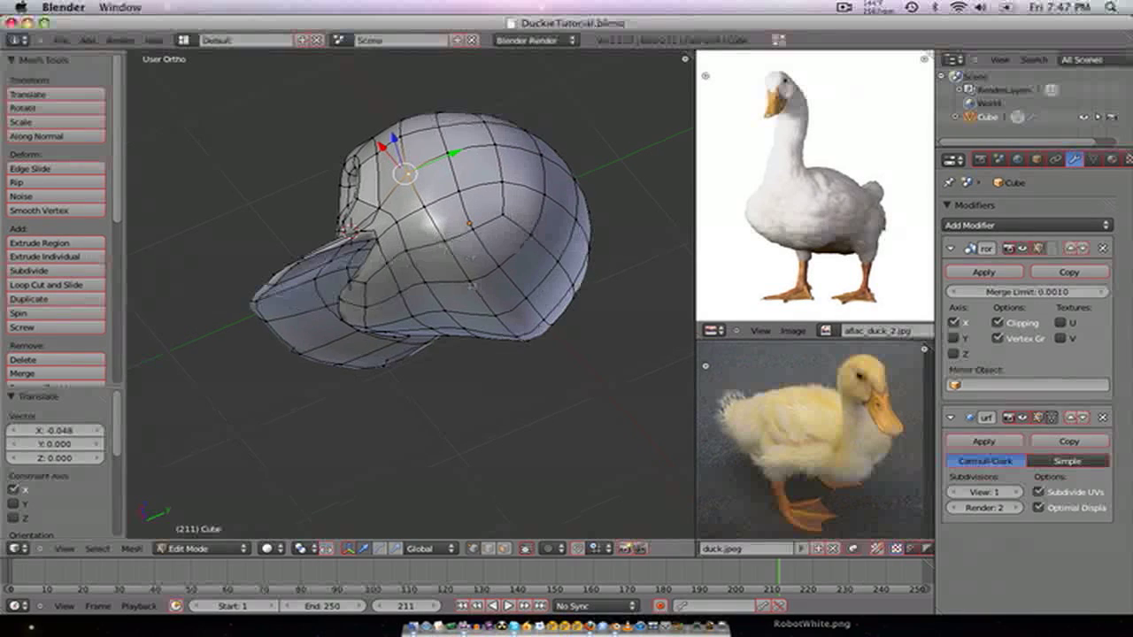
key(KP_1)
key(KP_2)
key(KP_2)
key(KP_2)
key(KP_2)
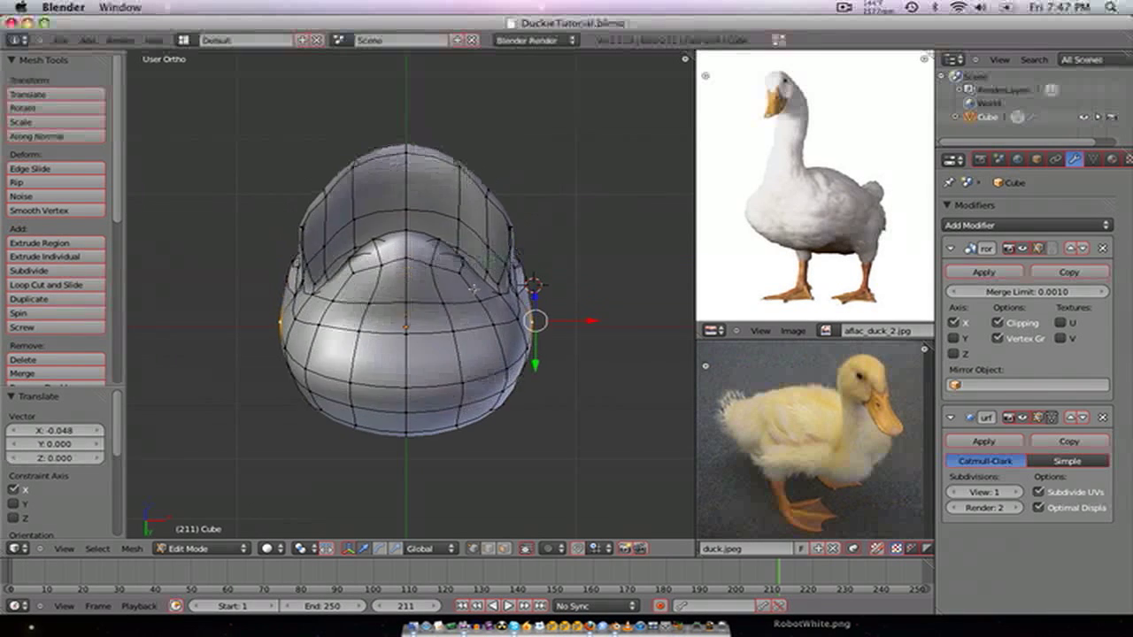
- Try opening a neck hole by deleting the centre vertex on the underside of the head
key(KP_8)
key(KP_8)
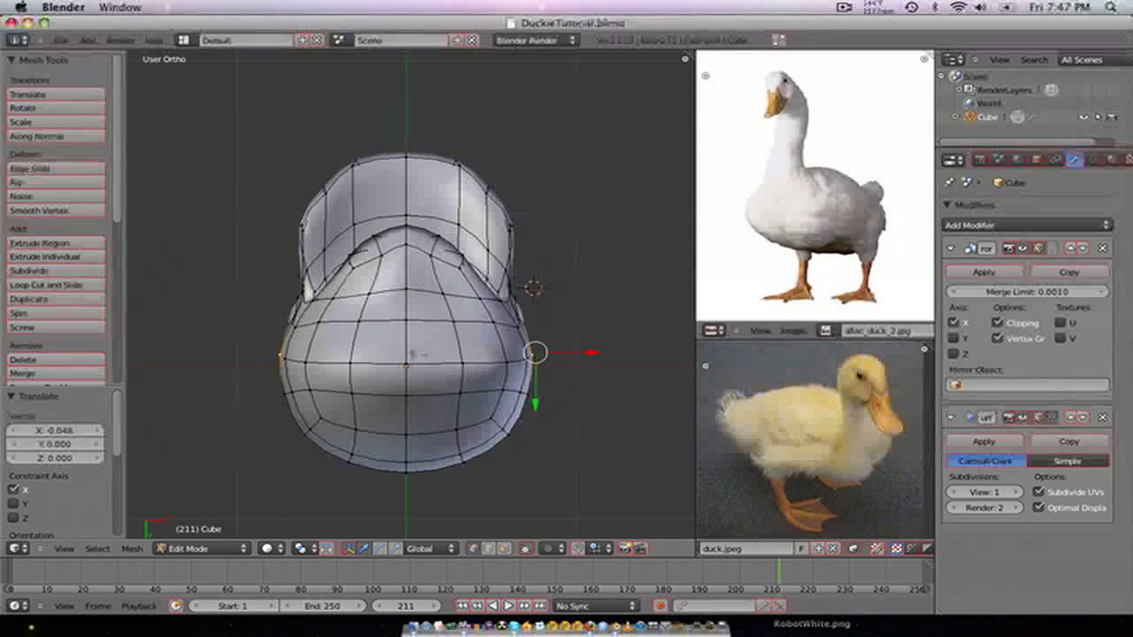
right_click(411, 355)
key(x)
click(410, 356)
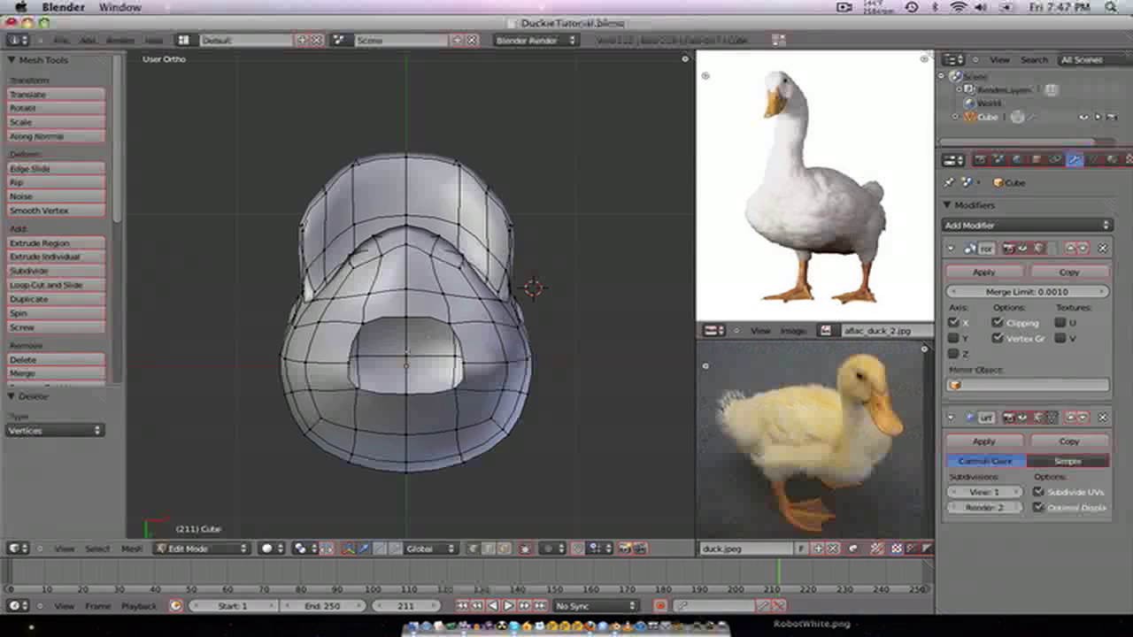
alt+right_click(447, 337)
alt+right_click(449, 338)
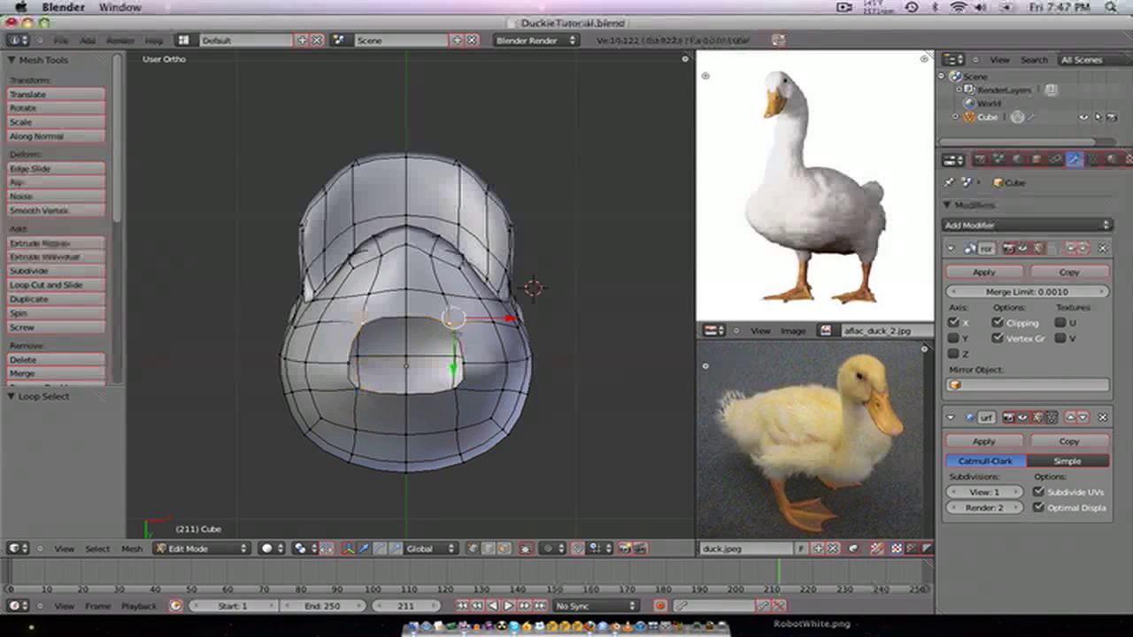
- Try to round the neck hole by moving its rim vertices outward one at a time
scroll(422, 346, up, 4)
right_click(408, 333)
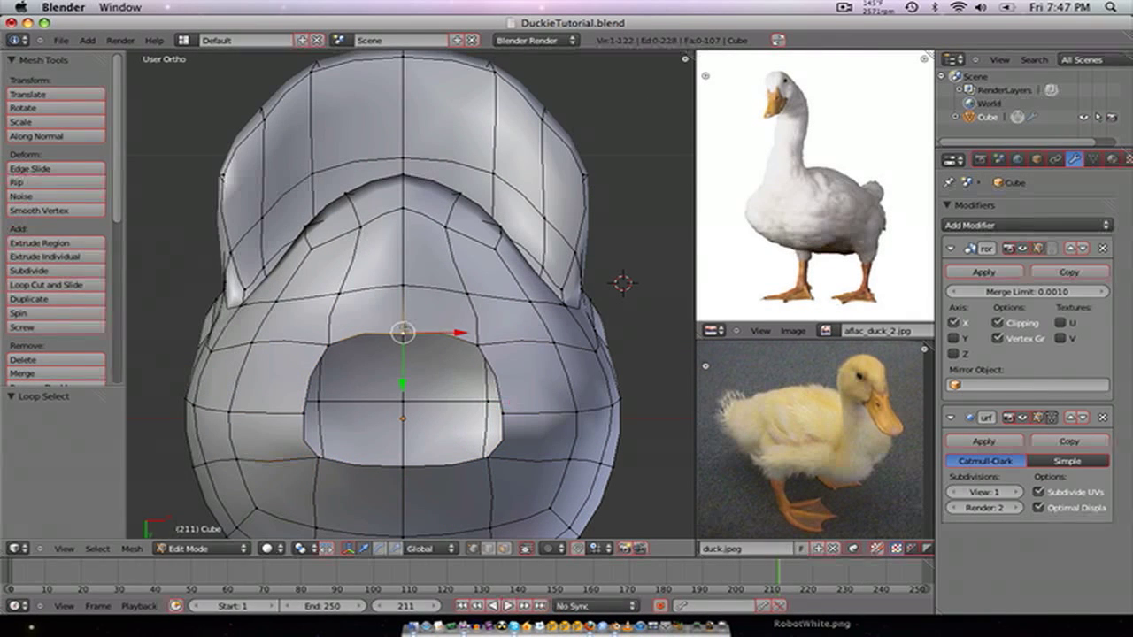
drag(404, 375, 404, 343)
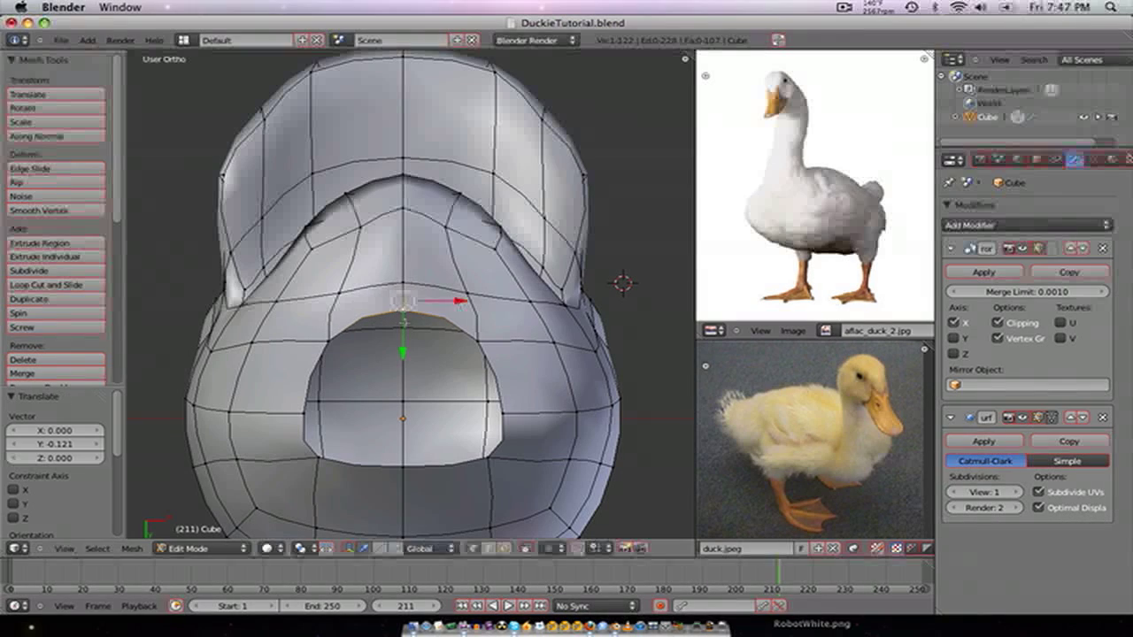
right_drag(486, 345, 502, 332)
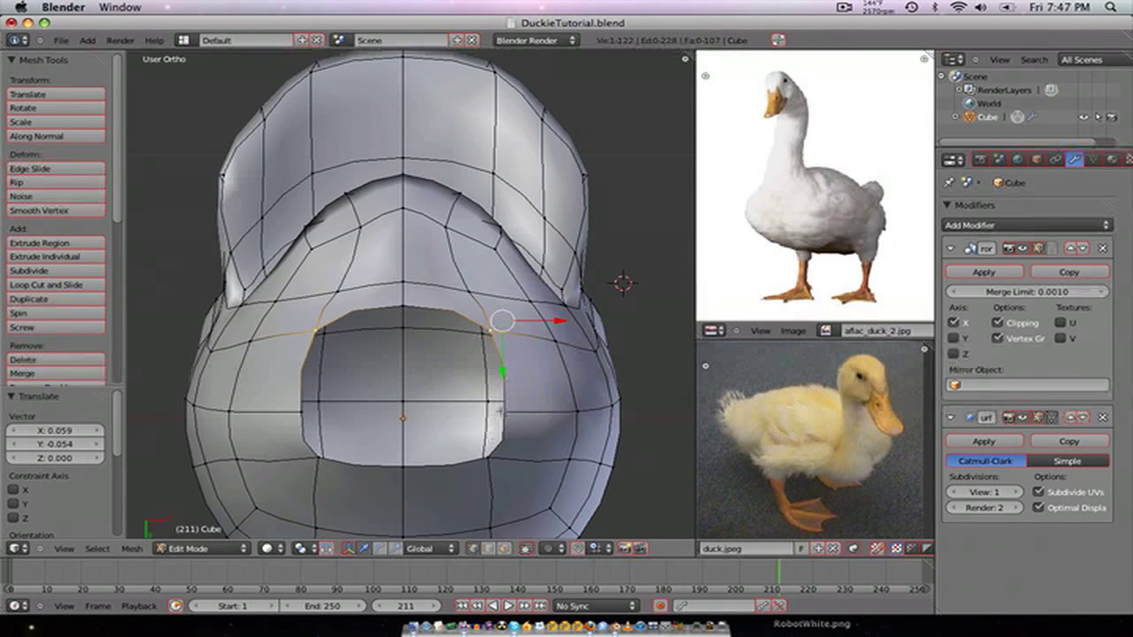
right_drag(500, 411, 509, 408)
right_click(488, 455)
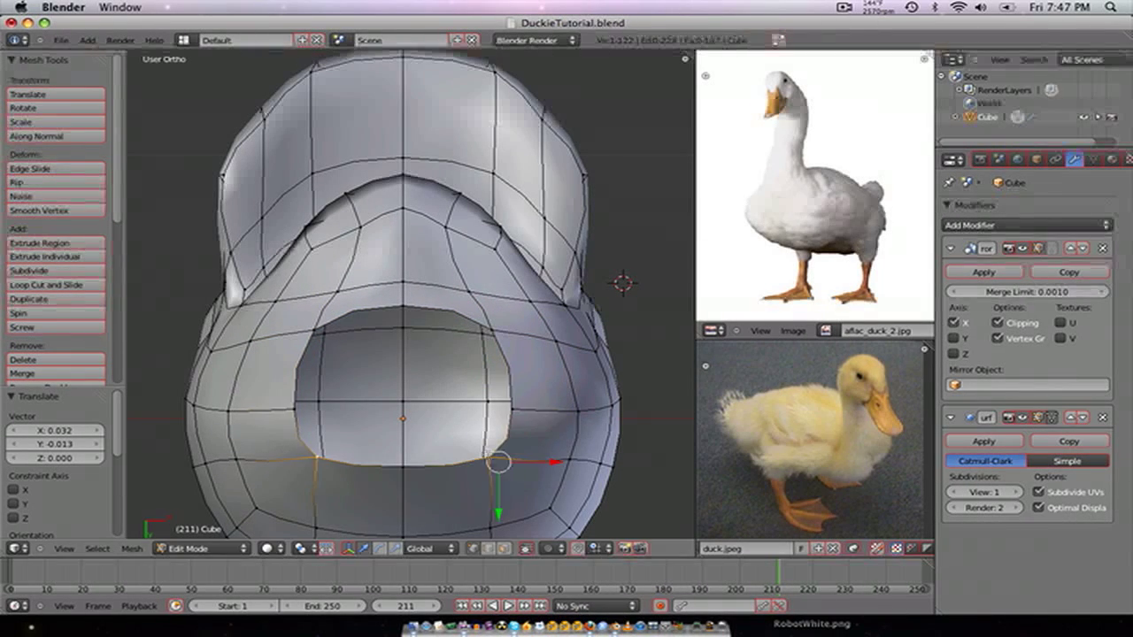
right_drag(486, 454, 495, 475)
right_drag(392, 481, 388, 518)
- Undo the rim vertex moves and the vertex deletion on the head's underside
key(ctrl+z)
key(ctrl+z)
key(ctrl+z)
key(ctrl+z)
key(ctrl+z)
key(ctrl+z)
key(ctrl+z)
key(ctrl+z)
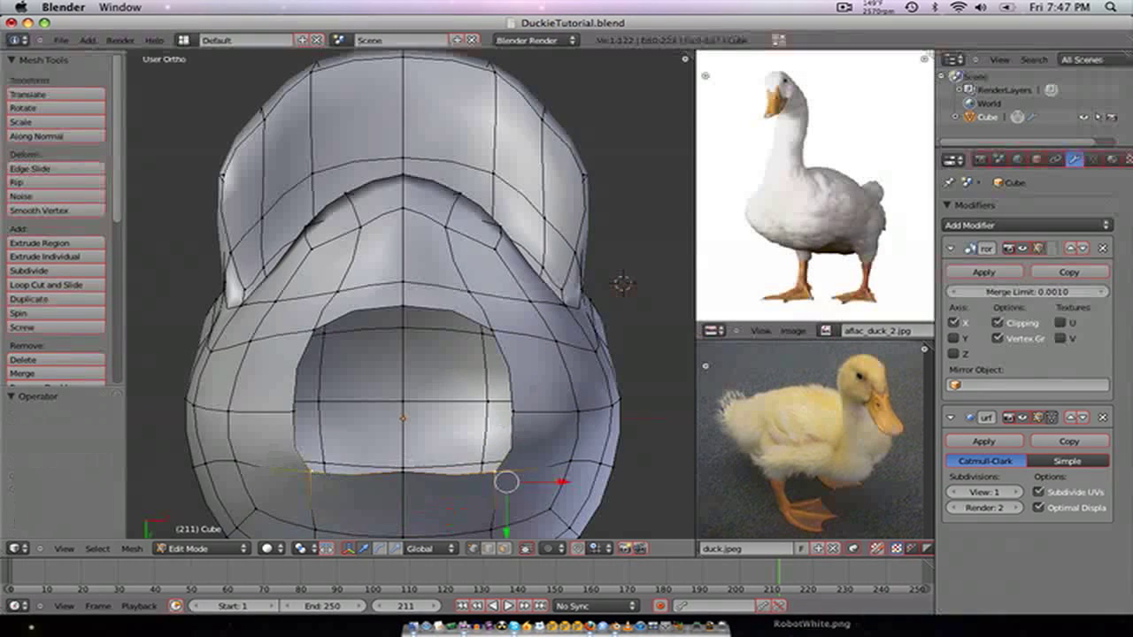
key(ctrl+z)
key(ctrl+z)
key(ctrl+z)
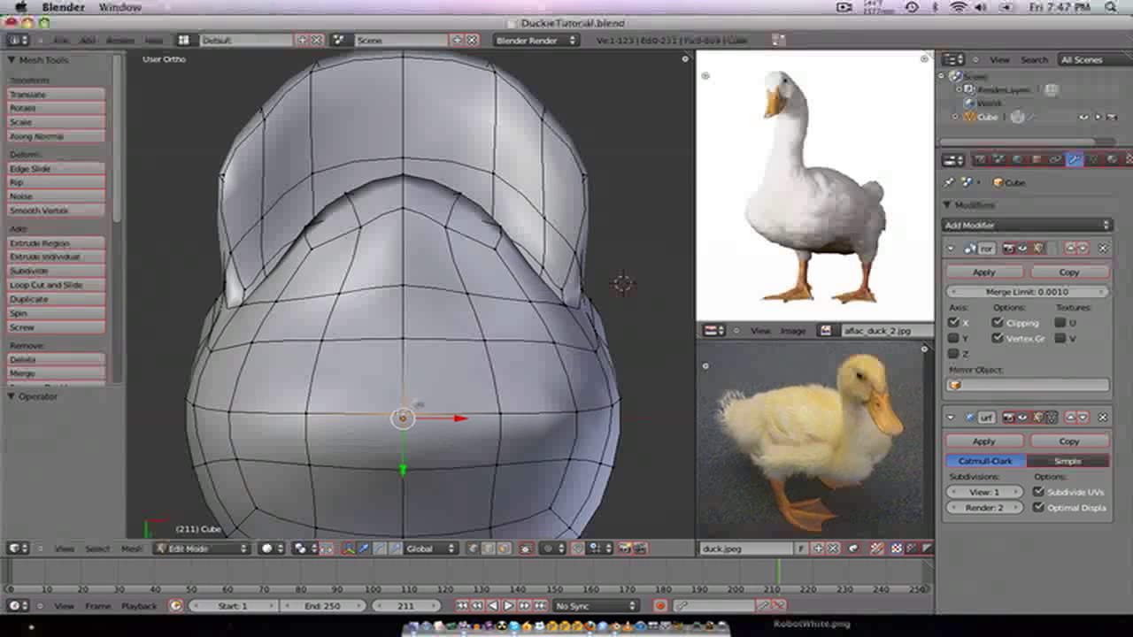
- Delete the underside's centre vertex, and move the hole's front corner and front centre vertices about 0.070 and 0.107 toward the beak along Y
key(x)
click(410, 395)
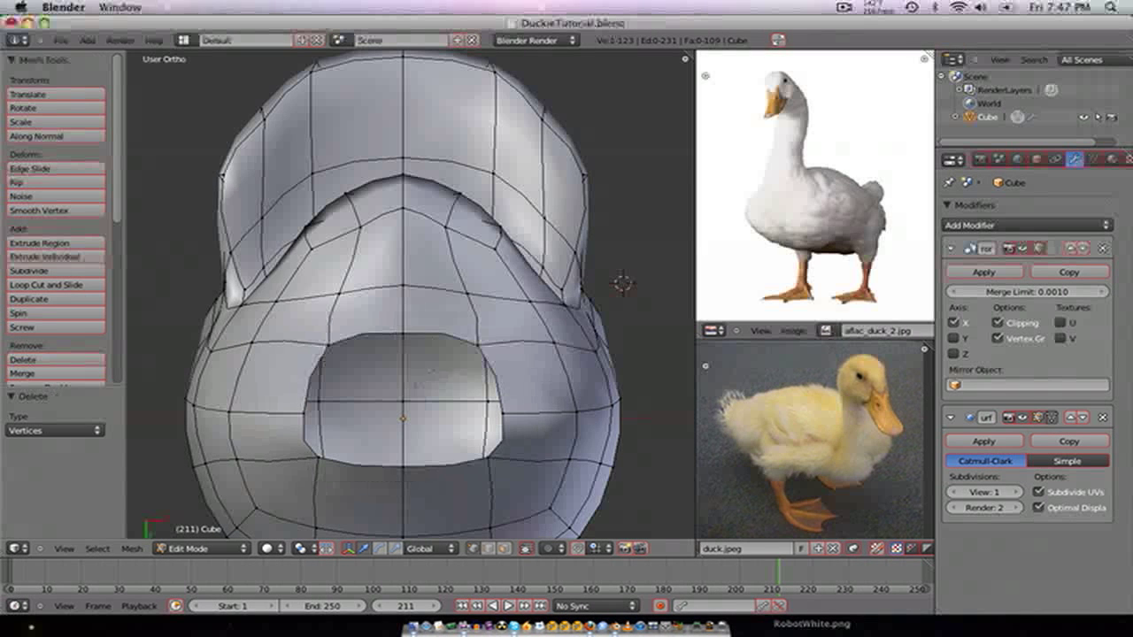
key(g)
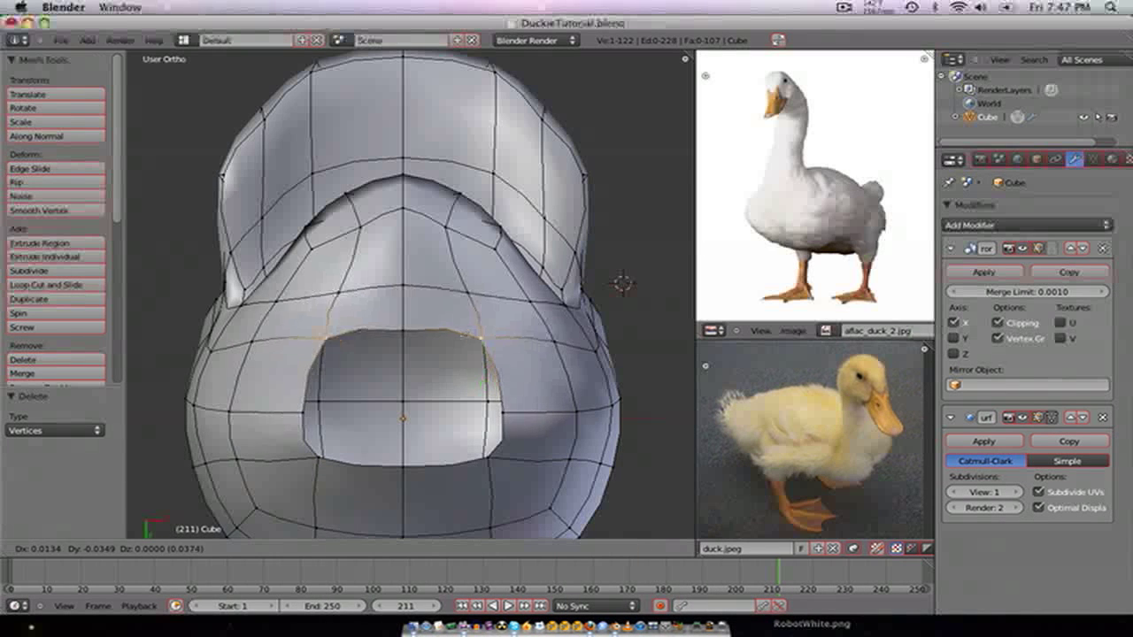
click(489, 329)
right_click(404, 333)
key(g)
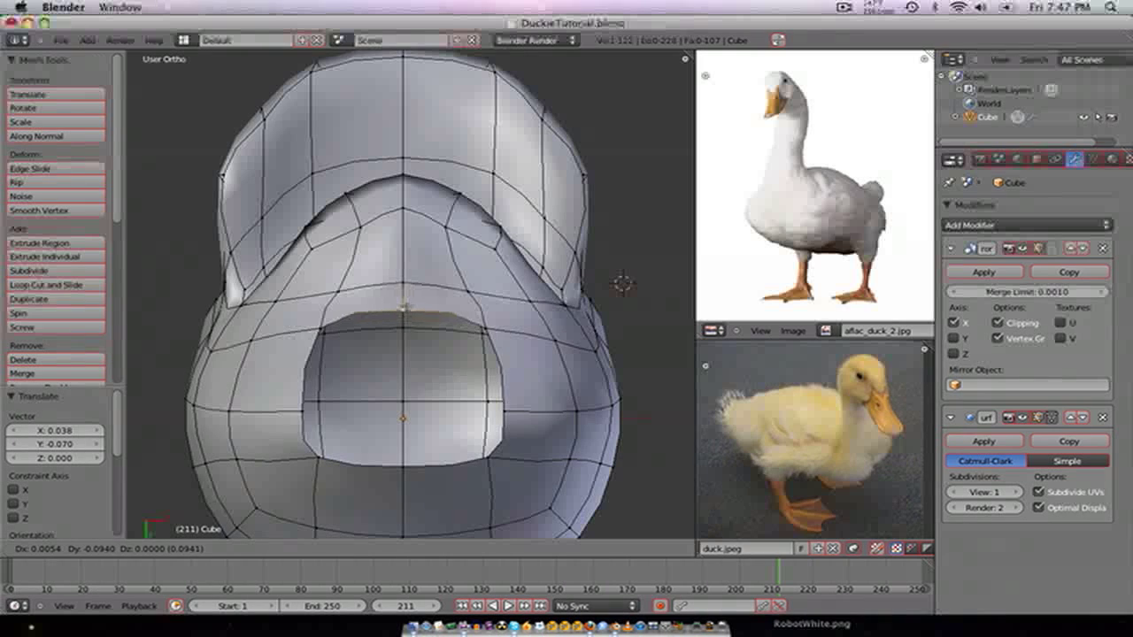
click(404, 306)
- Move the neck hole's rear corner and rear centre vertices backward to round off the back of the rim
right_click(491, 460)
key(g)
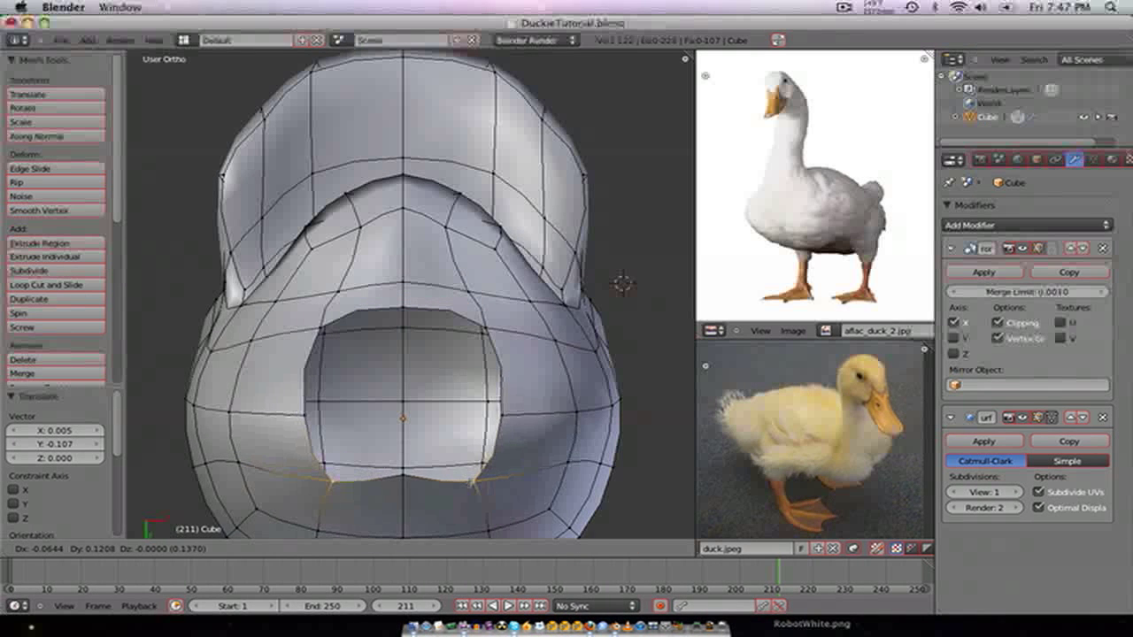
click(476, 482)
key(g)
key(Return)
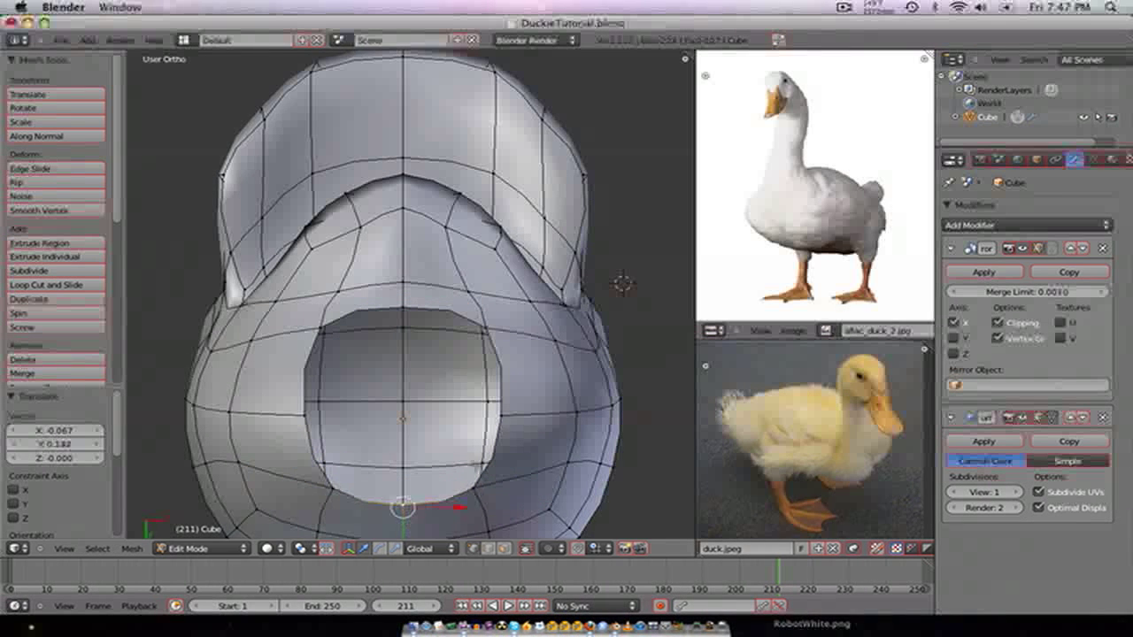
- Move the hole's side vertex about 0.054 outward along X and its front corner vertex about 0.032 back along Y
right_click(502, 414)
key(g)
click(517, 417)
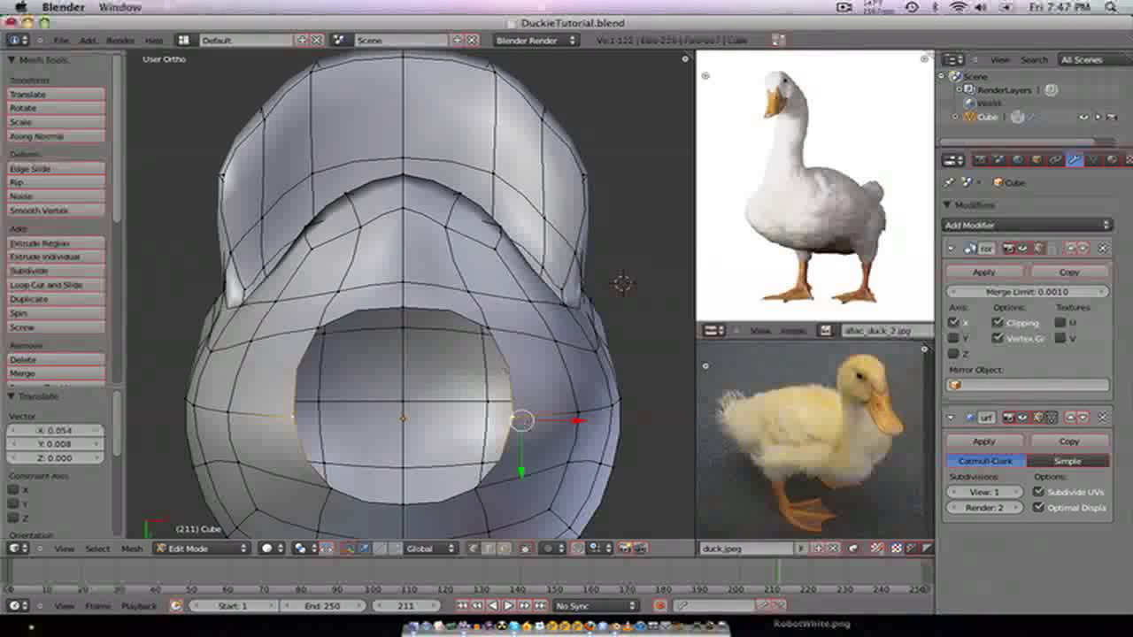
key(g)
click(497, 344)
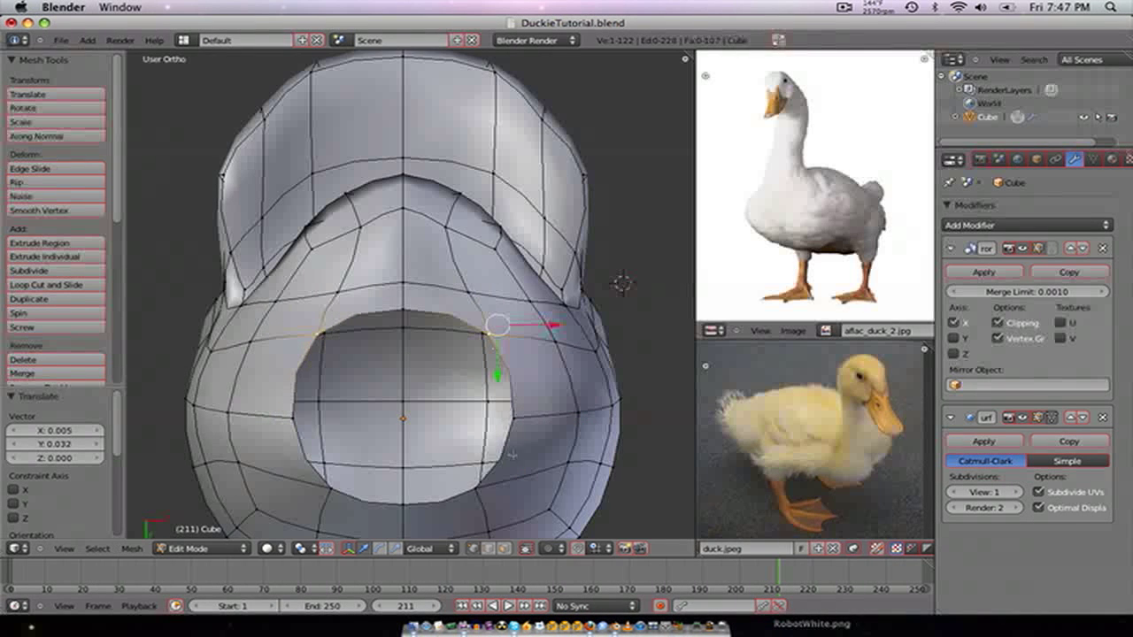
- Leave mesh editing and examine the smoothed head and neck opening from the front, the side and oblique angles
right_click(479, 487)
scroll(434, 399, down, 2)
key(Tab)
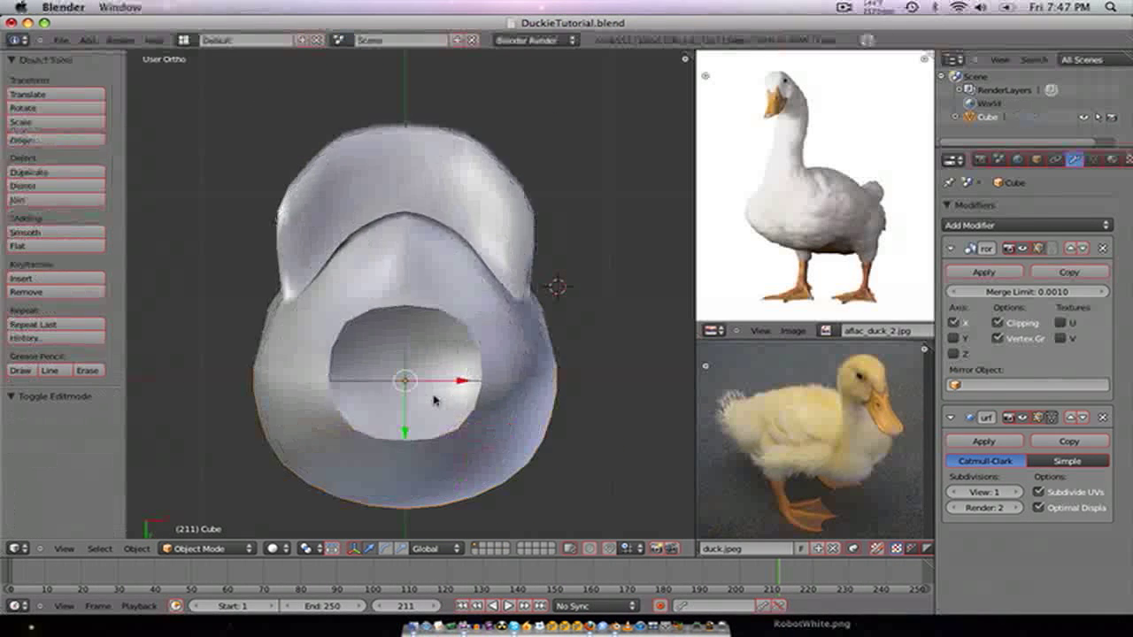
key(KP_1)
key(KP_6)
key(KP_6)
key(KP_6)
key(KP_6)
key(KP_5)
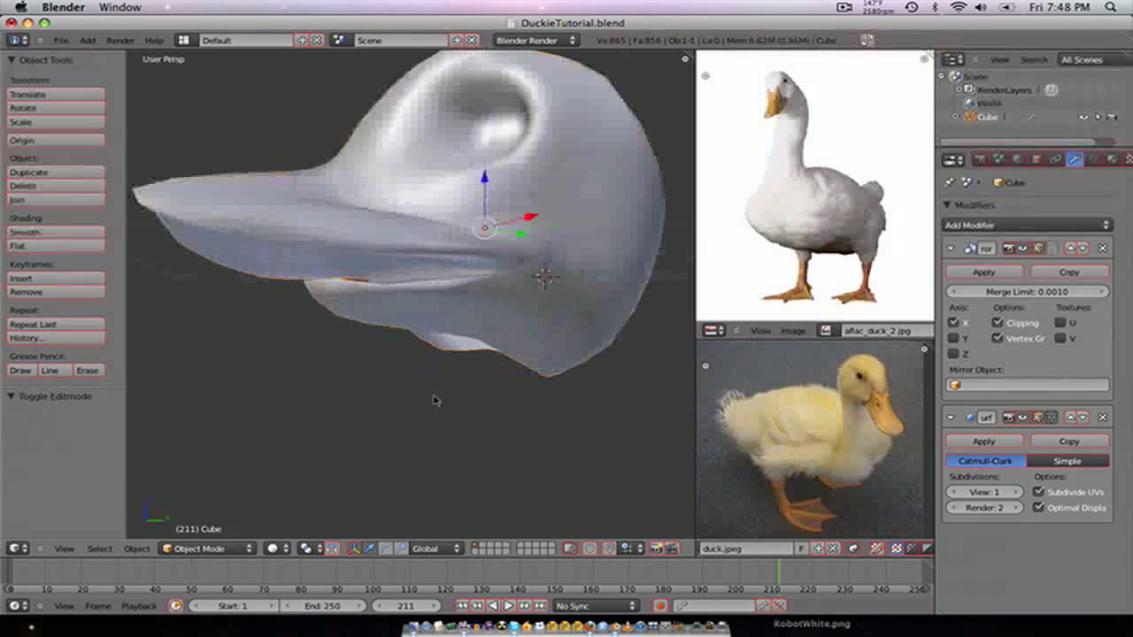
scroll(434, 398, down, 4)
middle_drag(434, 345, 430, 300)
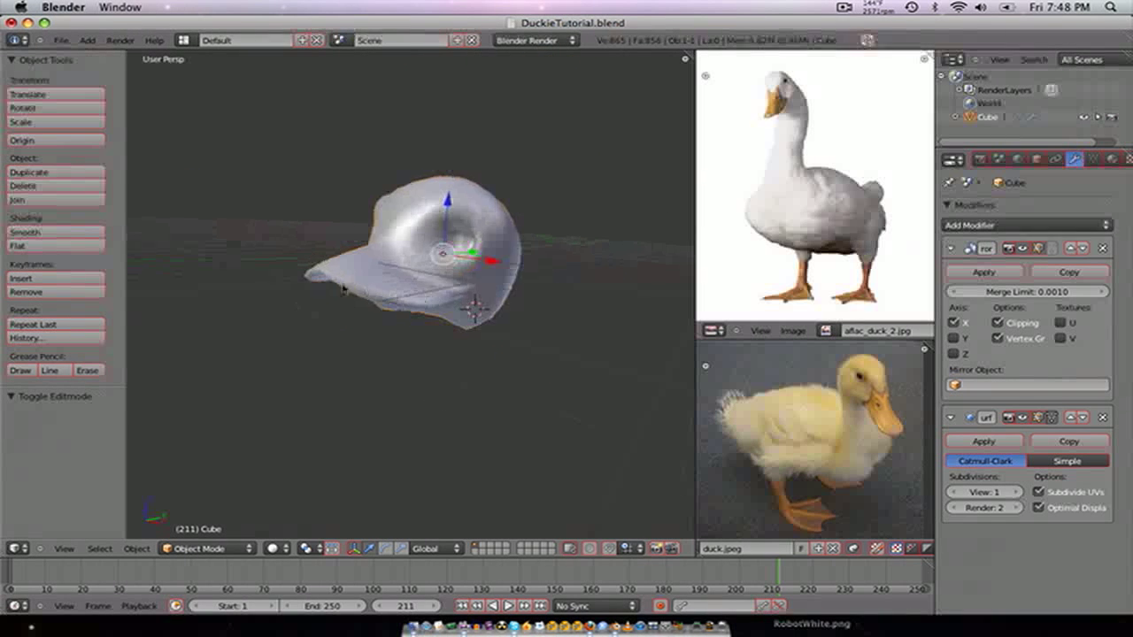
scroll(343, 289, up, 4)
middle_drag(344, 288, 379, 223)
key(KP_1)
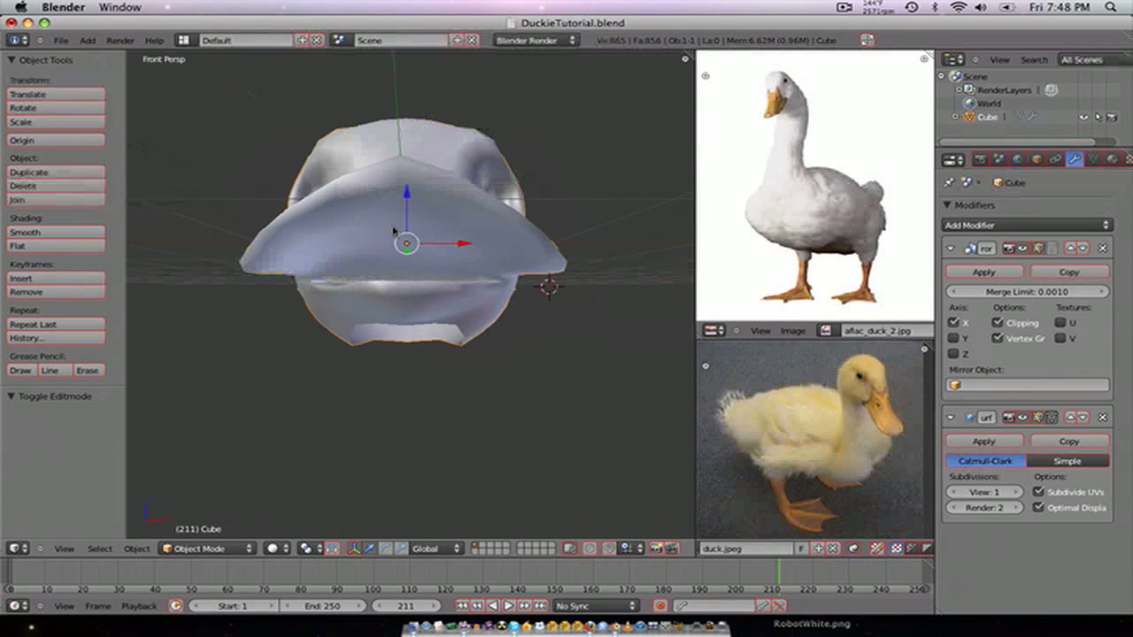
key(KP_3)
key(KP_5)
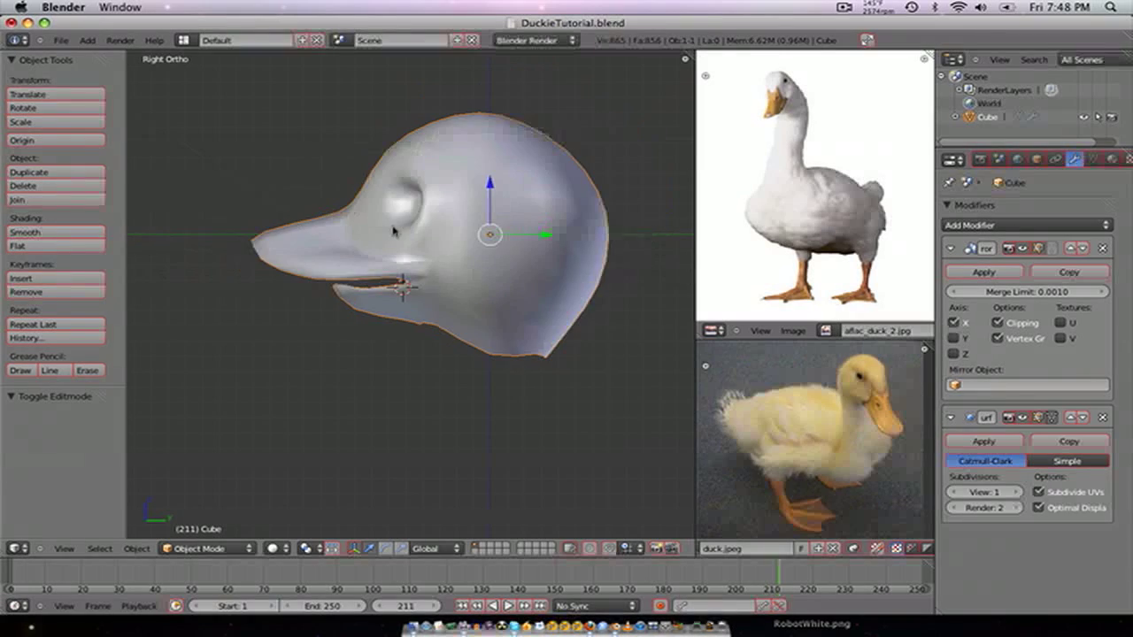
scroll(394, 232, down, 3)
middle_drag(394, 231, 430, 286)
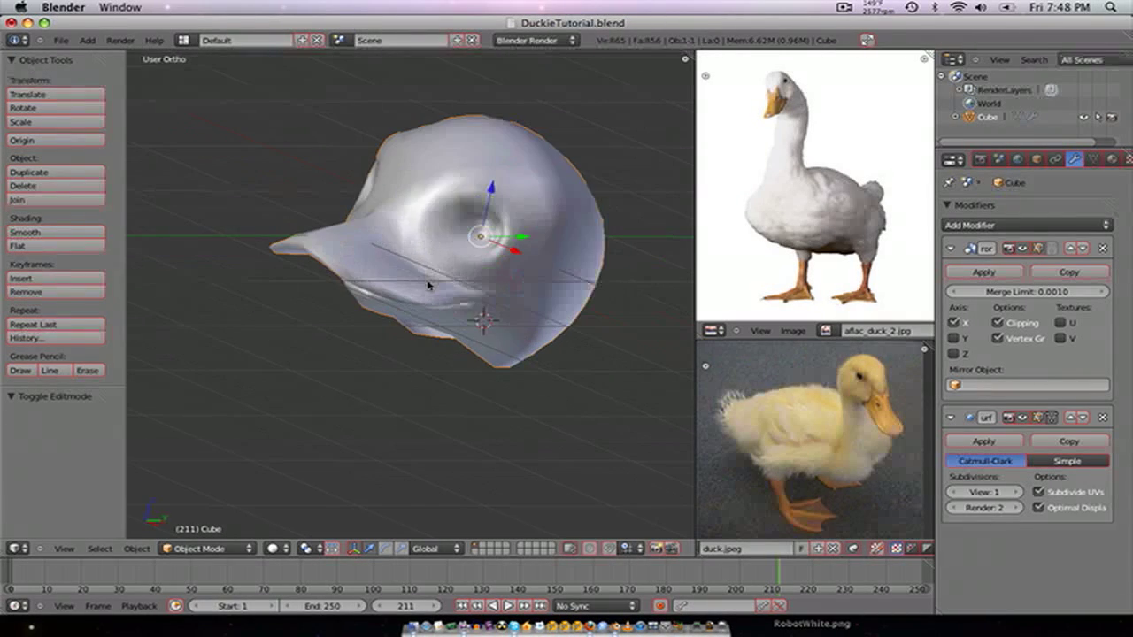
- Select the neck hole's entire rim in edit mode and extrude it about 0.492 downward along Z
key(KP_1)
key(Tab)
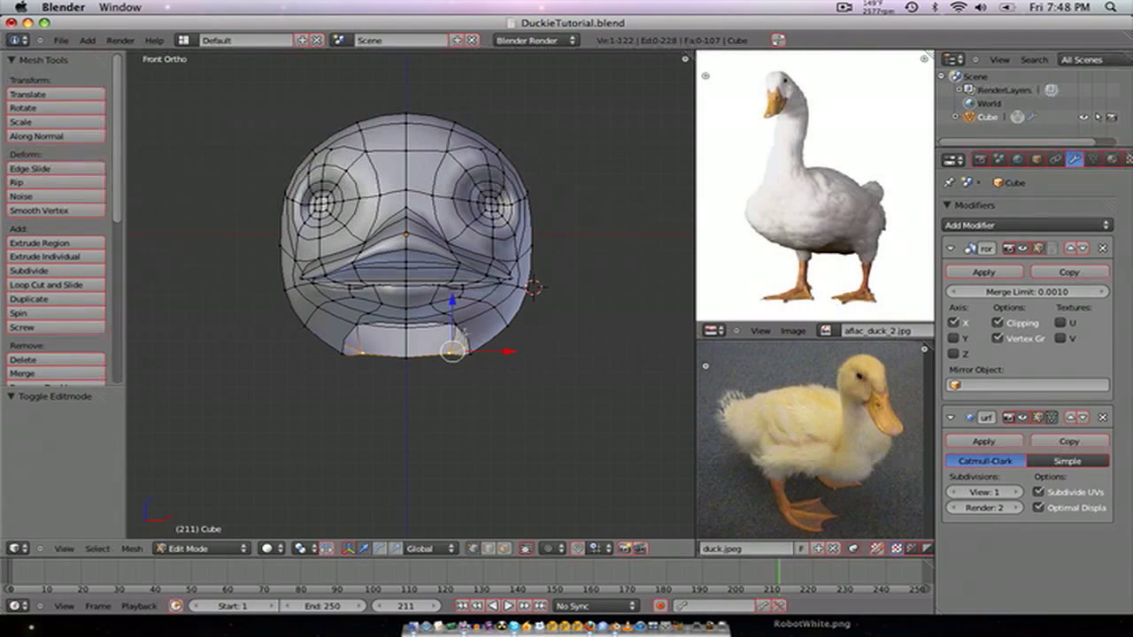
middle_drag(420, 347, 416, 299)
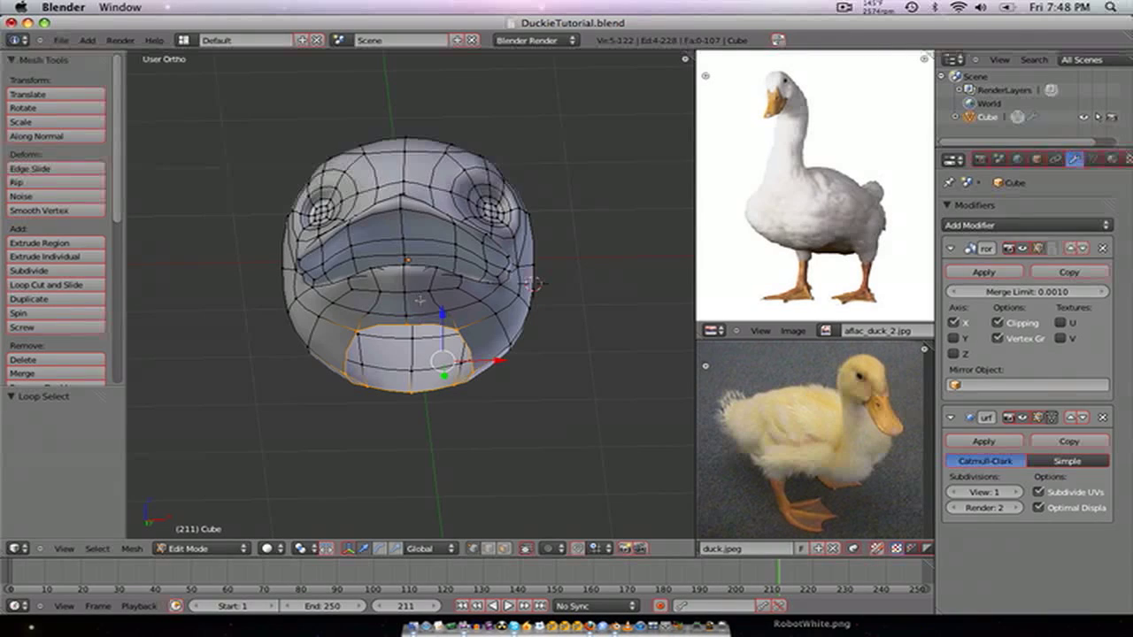
key(KP_1)
key(e)
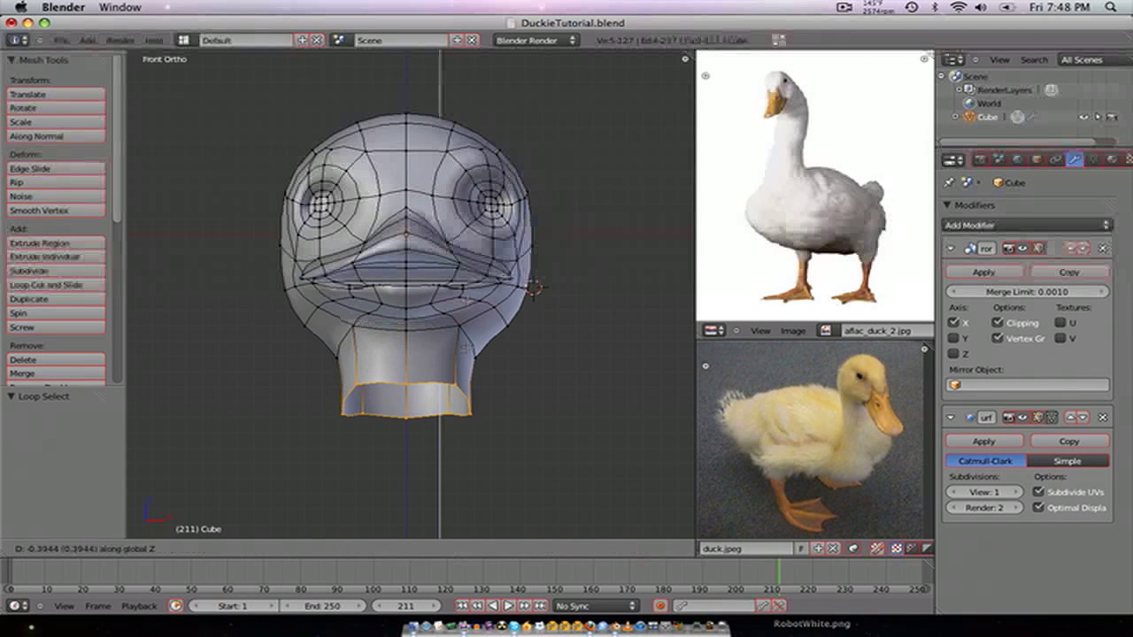
click(526, 389)
- Scale the extruded neck rim down uniformly and raise it slightly along Z
key(s)
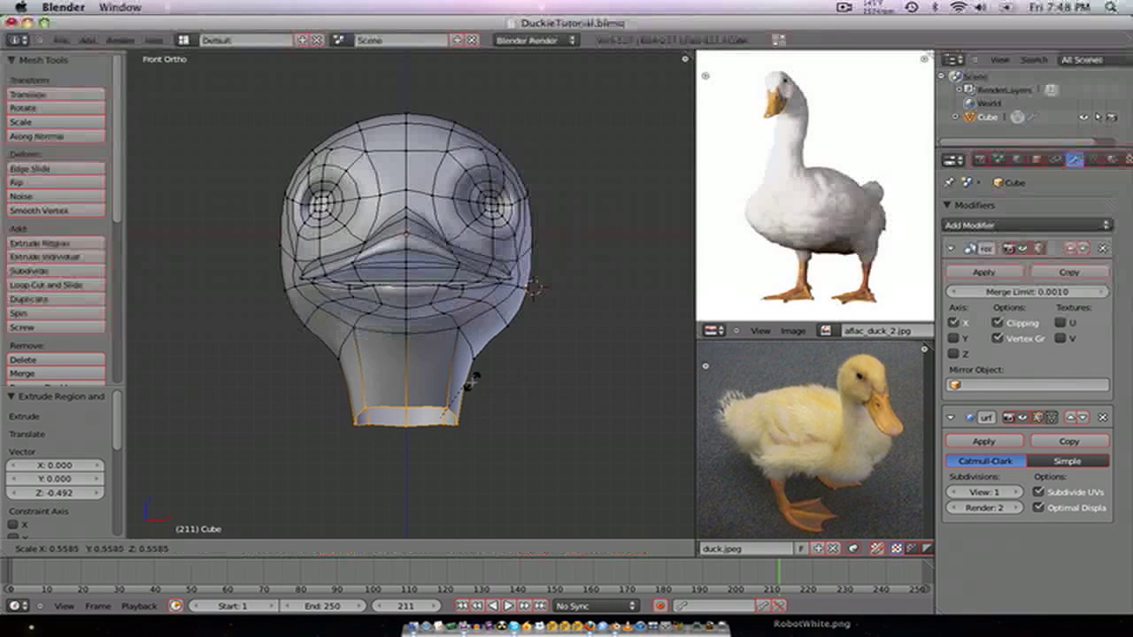
click(478, 381)
key(g)
key(x)
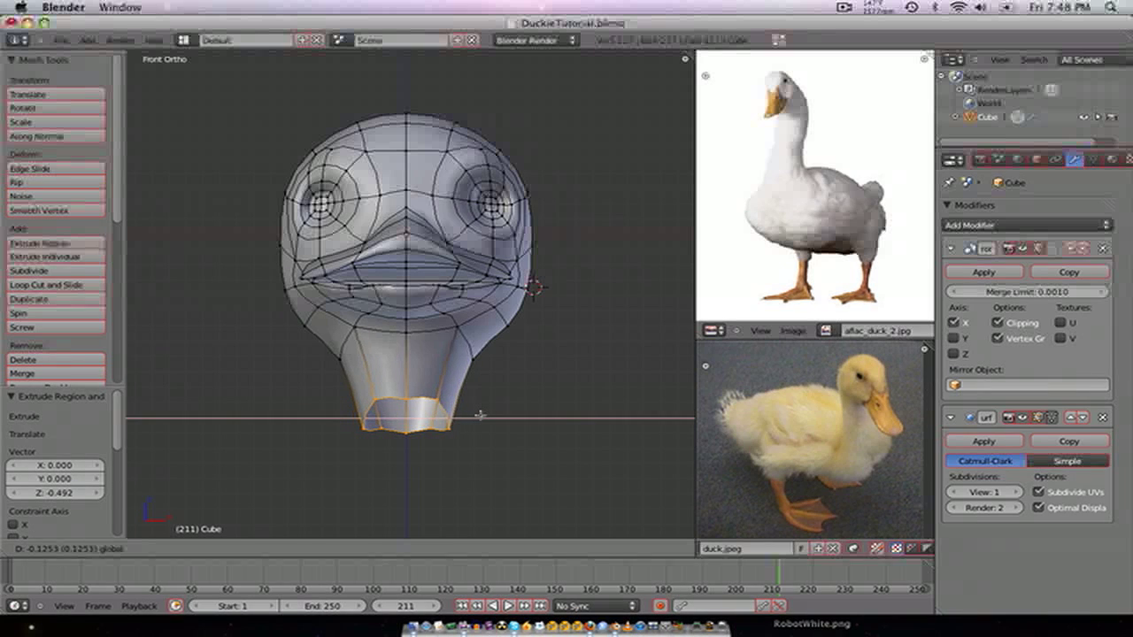
click(481, 412)
shift+scroll(482, 413, down, 2)
click(426, 327)
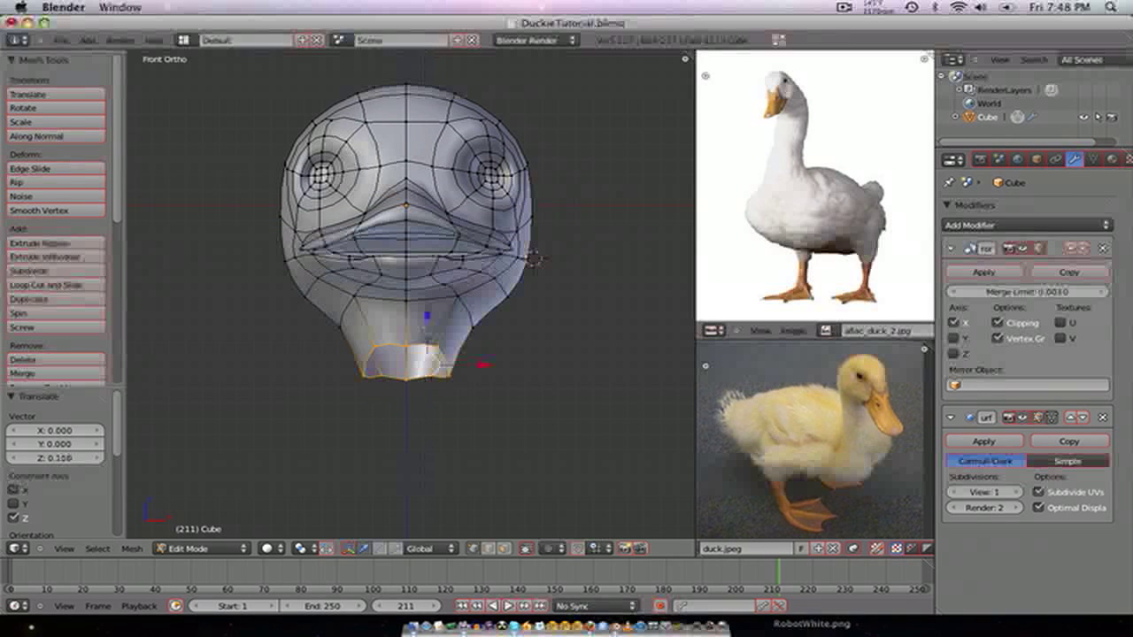
- Flatten the neck rim by scaling it to 0 along Z, and raise it about 0.088
key(s)
key(z)
key(0)
key(Return)
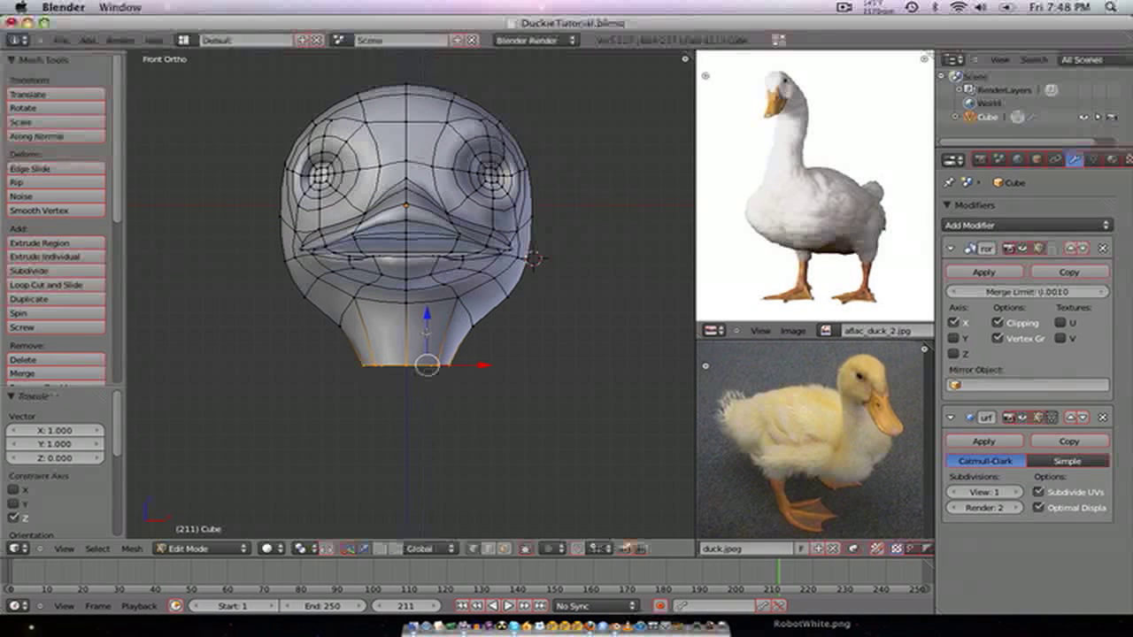
key(g)
key(z)
click(478, 357)
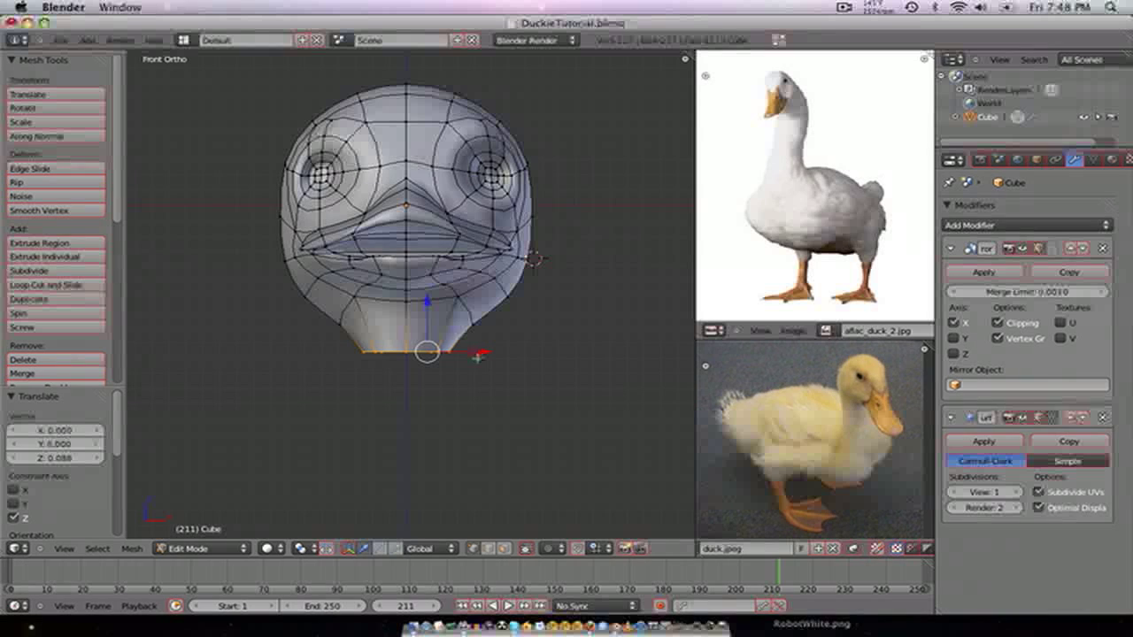
- Scale the neck rim by about 0.754 along Y in the side view
key(KP_3)
key(s)
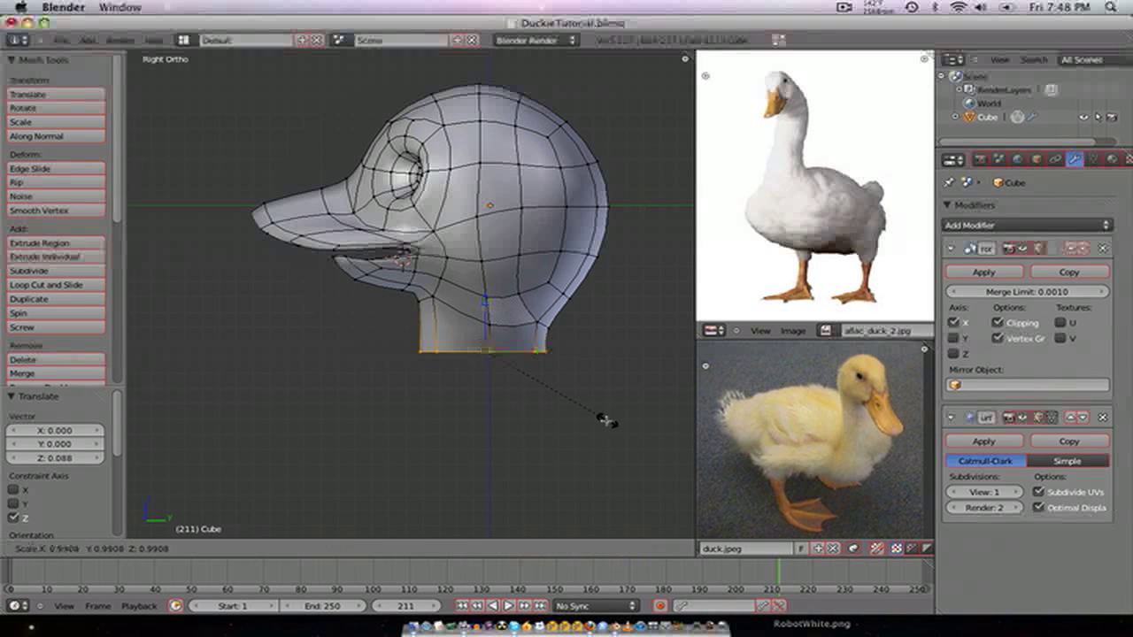
right_click(588, 413)
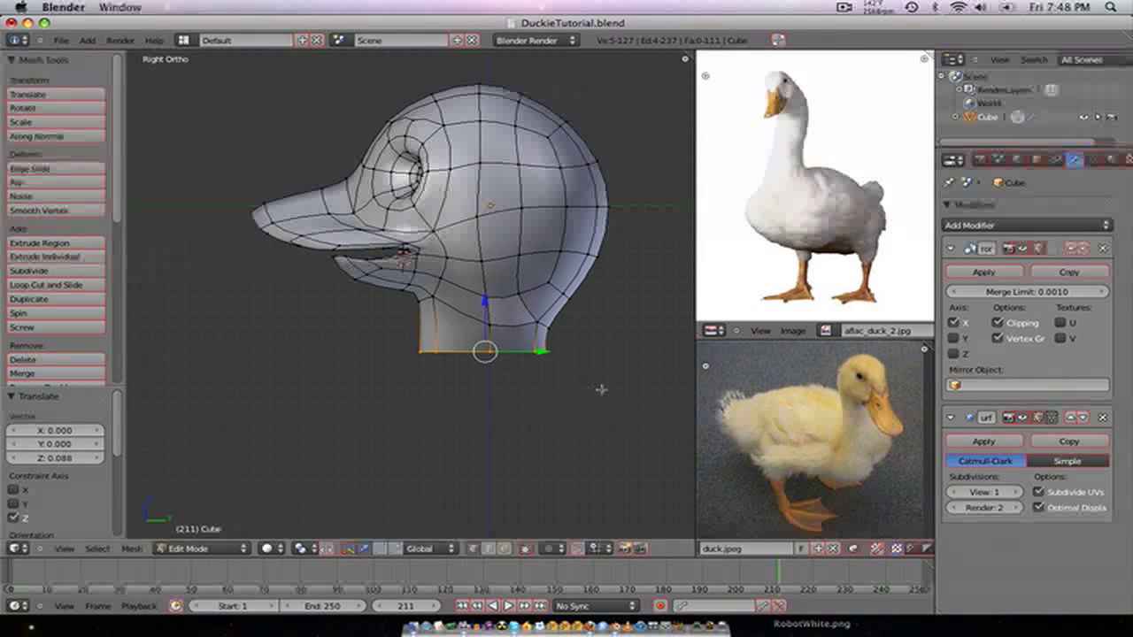
key(s)
key(y)
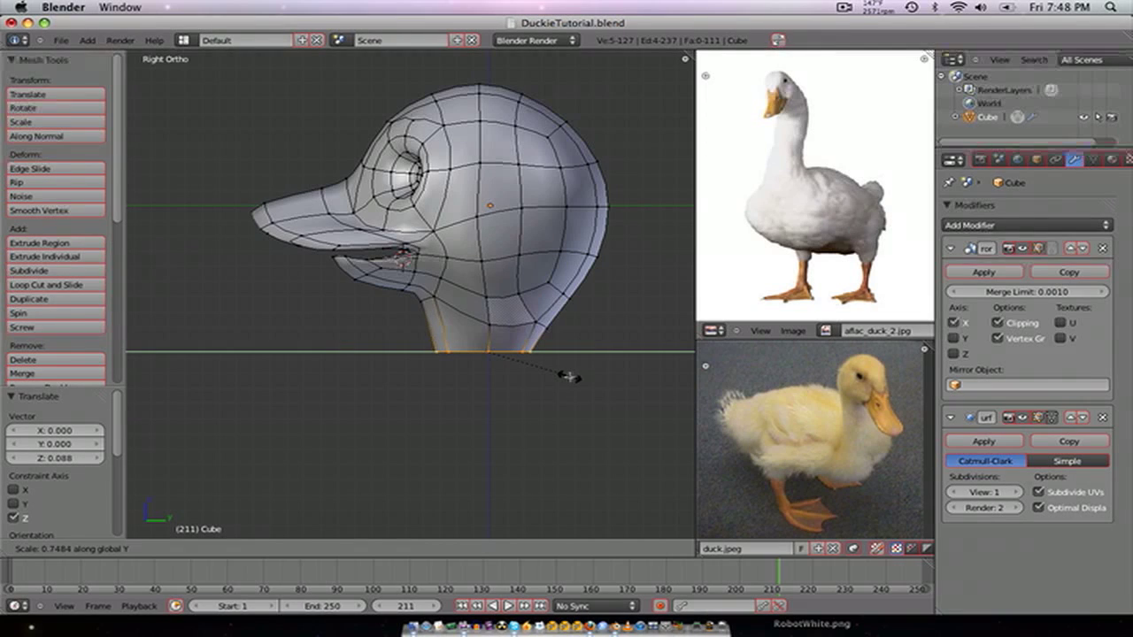
click(567, 376)
- Select the vertices at the back of the neck's upper edge and move them 0.014 along Y and 0.139 along Z
right_click(547, 331)
shift+right_click(538, 322)
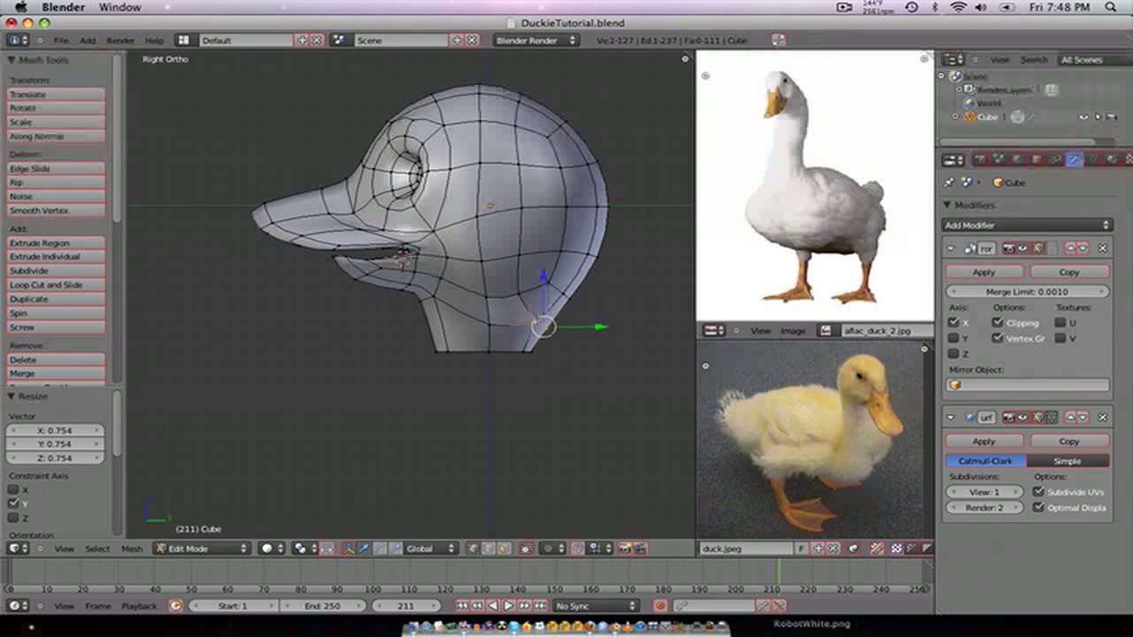
shift+right_click(489, 325)
key(g)
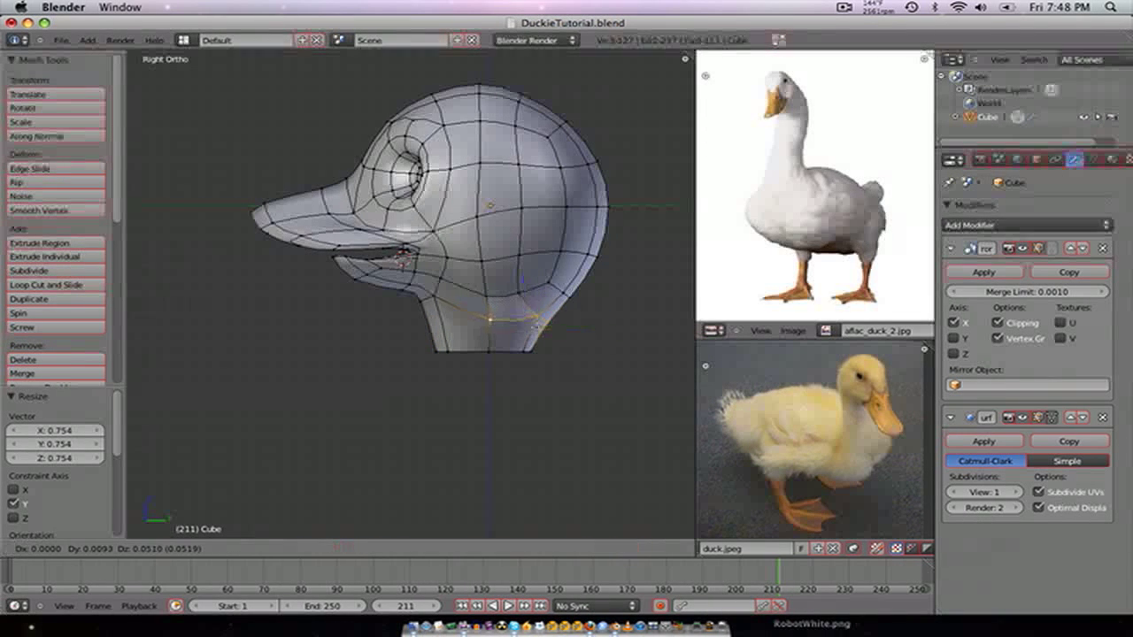
key(Return)
- In wireframe, box-select the vertices where the back of the skull meets the neck and move them slightly up and back
key(z)
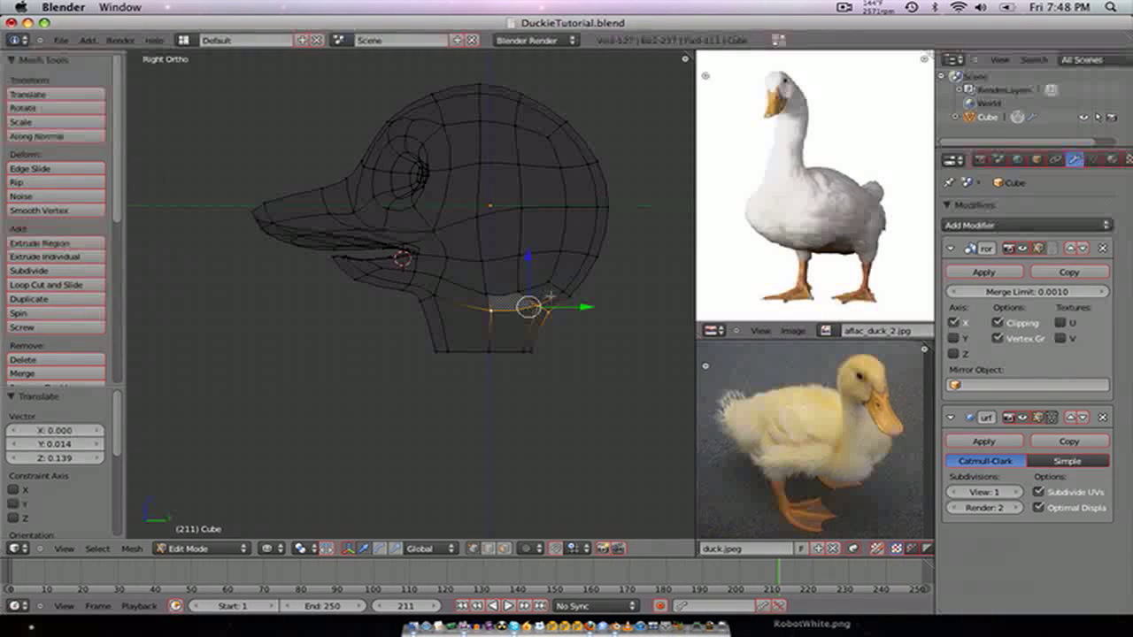
key(n)
key(n)
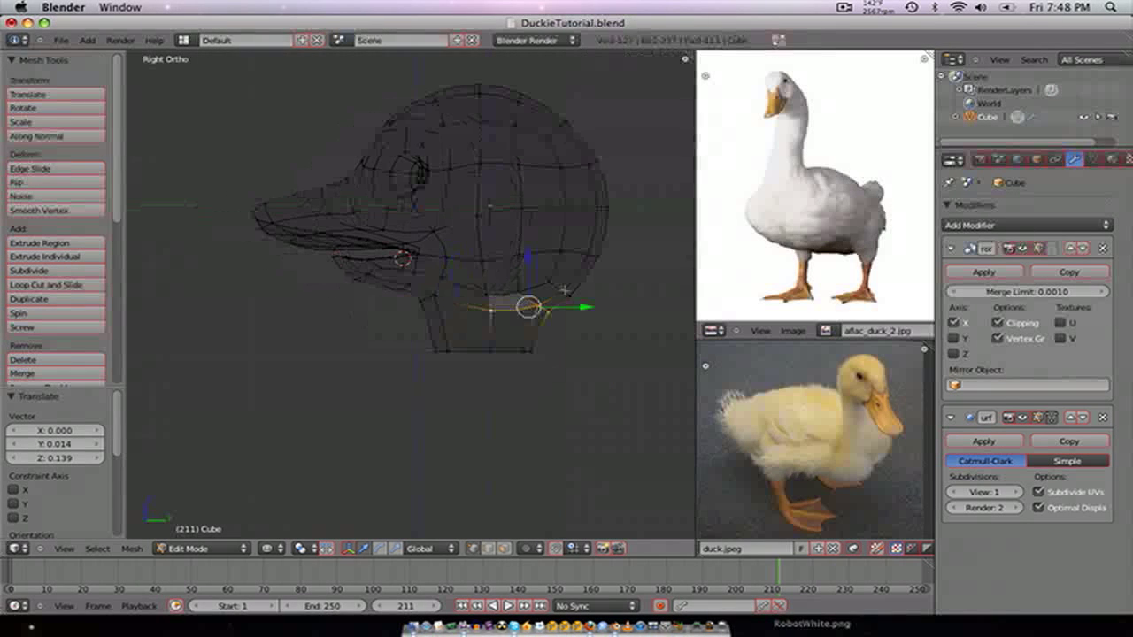
key(n)
key(n)
key(b)
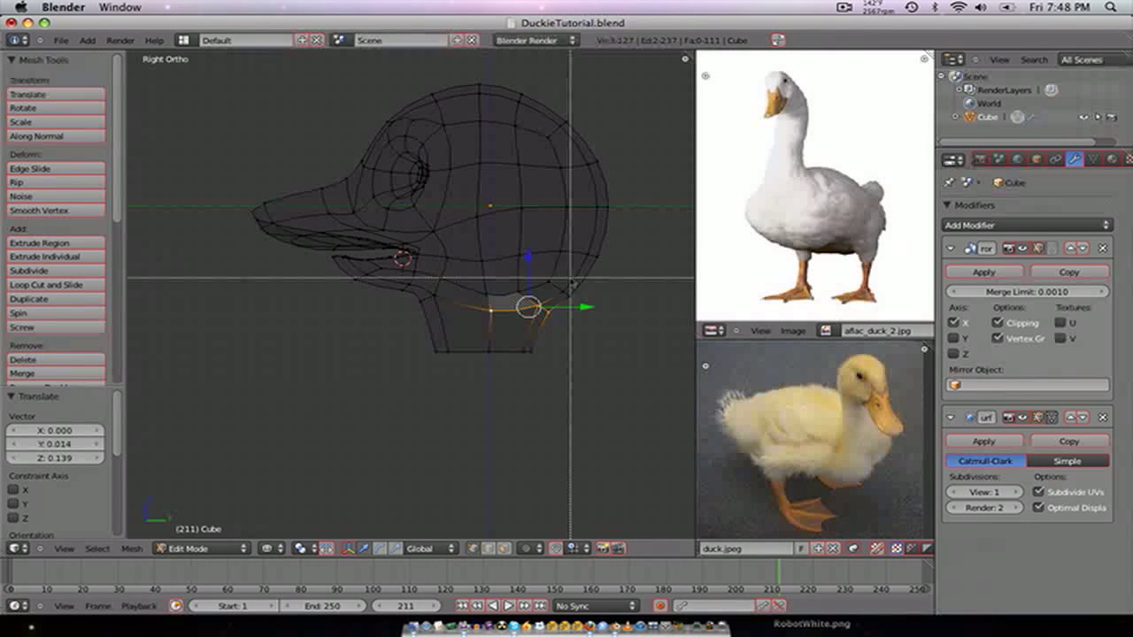
drag(585, 271, 469, 322)
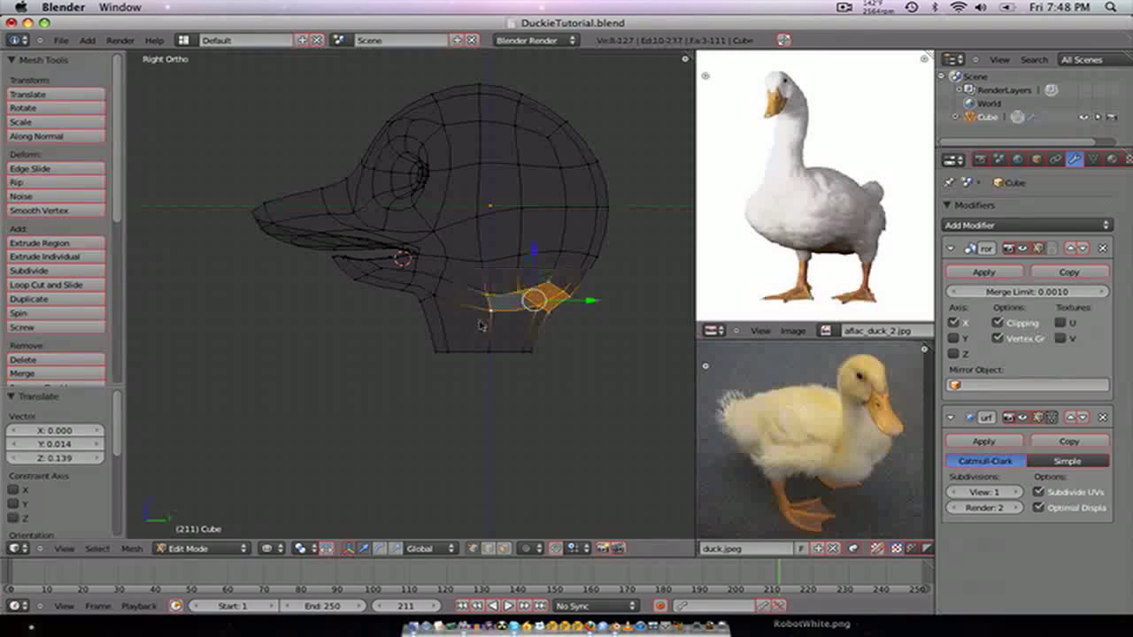
key(g)
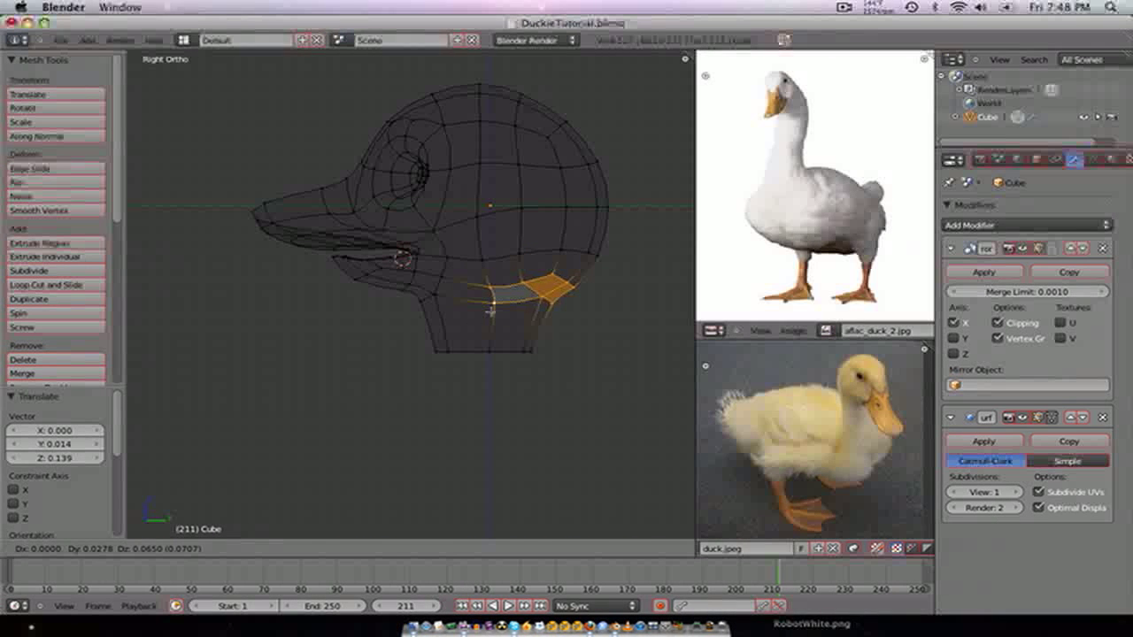
- Select the neck's bottom rim, move it 0.014 along Y and 0.019 along Z, and rotate it about -12.565°
alt+right_click(499, 348)
key(g)
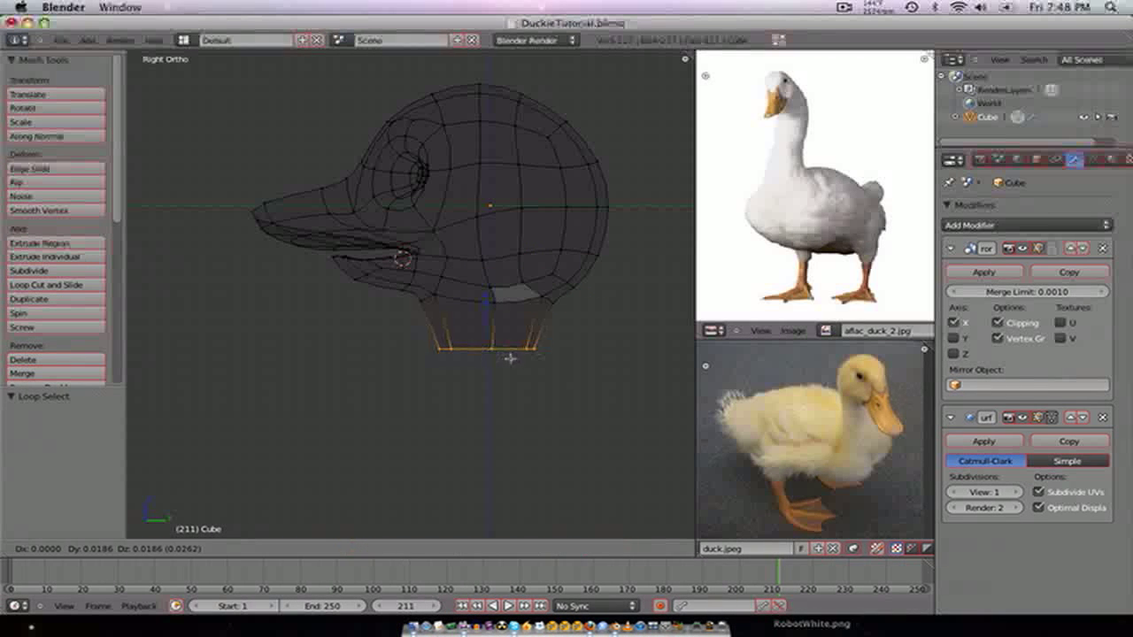
click(509, 357)
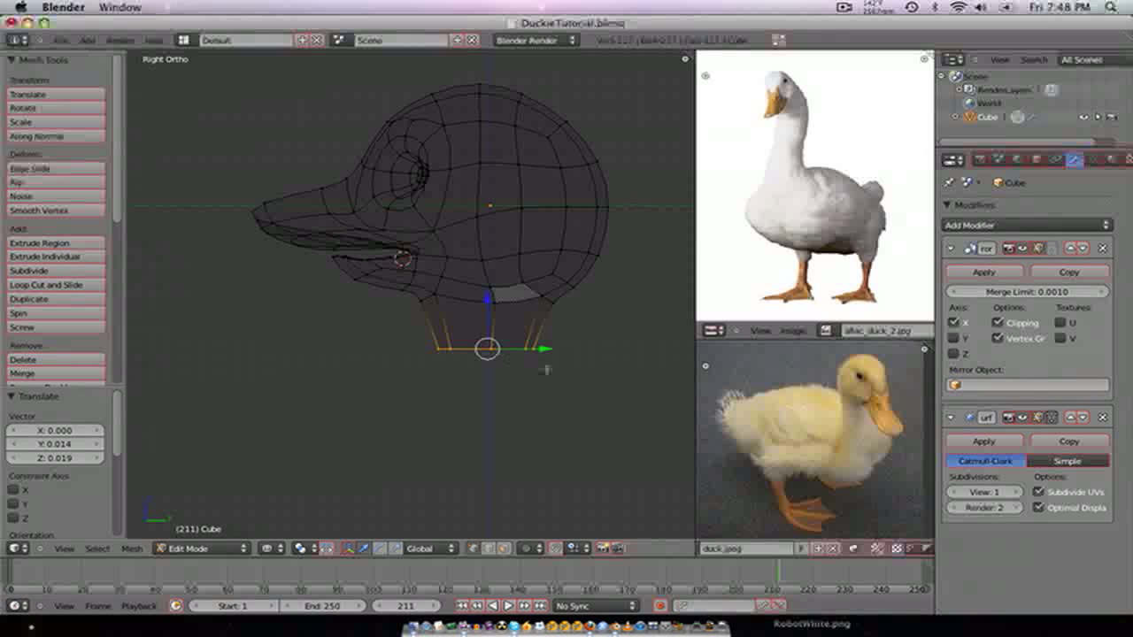
key(r)
click(544, 354)
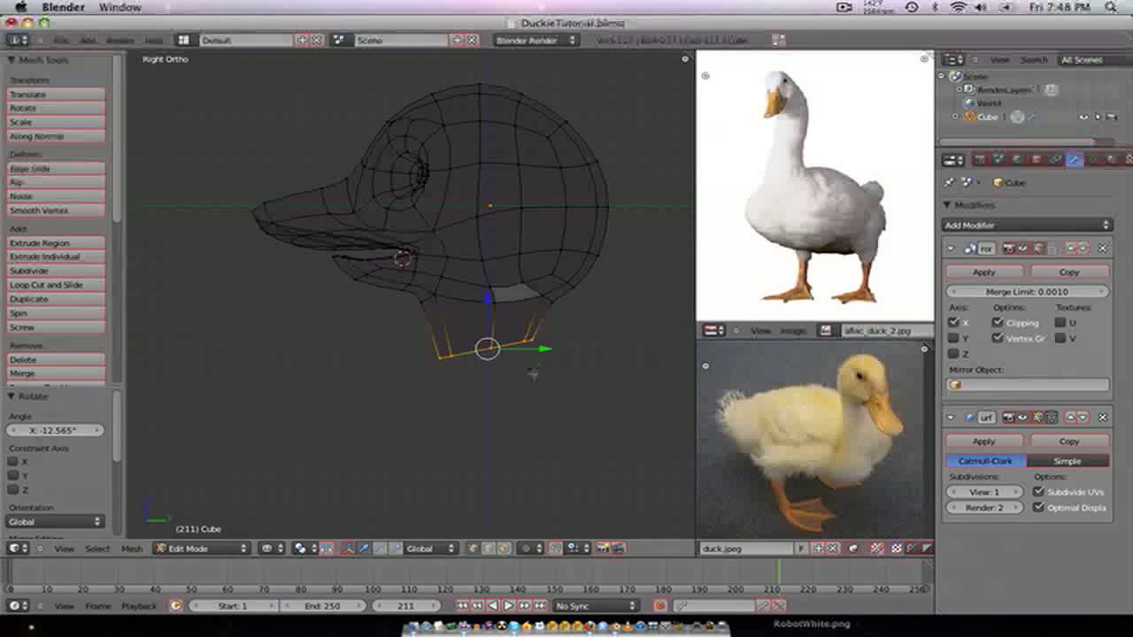
- Extrude the neck rim 0.070 along Y and -0.394 along Z, and restore solid shading
key(e)
click(535, 425)
key(z)
- Examine the extruded neck from all around and up close at its rim, and return to the side view
middle_drag(536, 425, 542, 423)
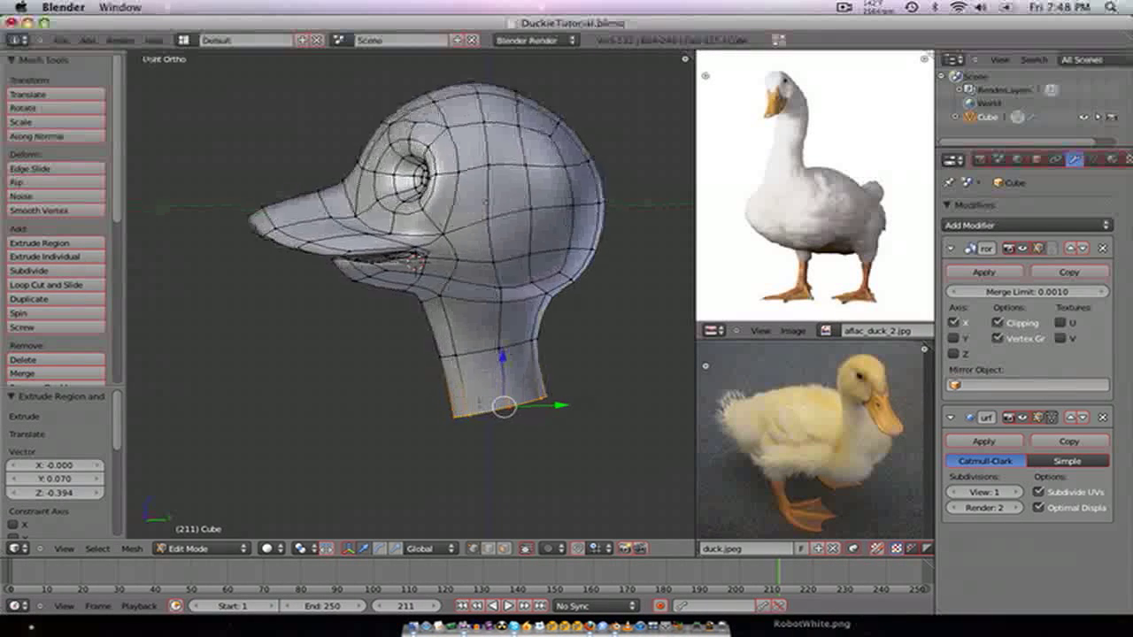
middle_drag(480, 403, 562, 414)
key(KP_1)
key(KP_3)
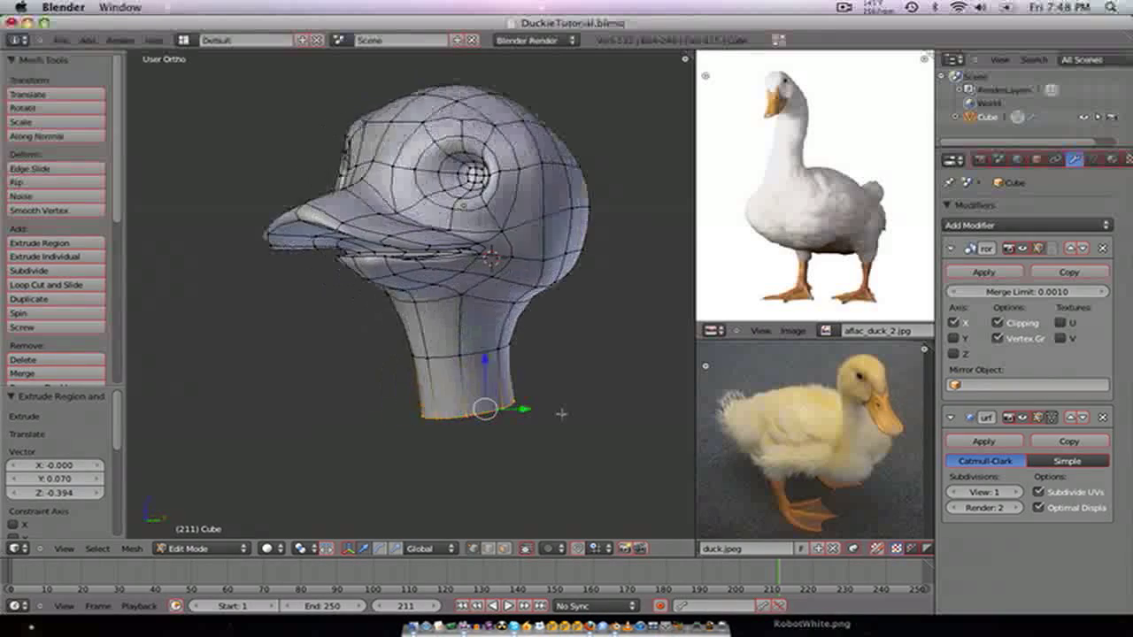
key(KP_4)
key(KP_4)
key(KP_4)
key(KP_4)
key(KP_4)
key(KP_4)
key(KP_4)
key(KP_4)
key(KP_4)
key(KP_4)
key(KP_4)
key(KP_4)
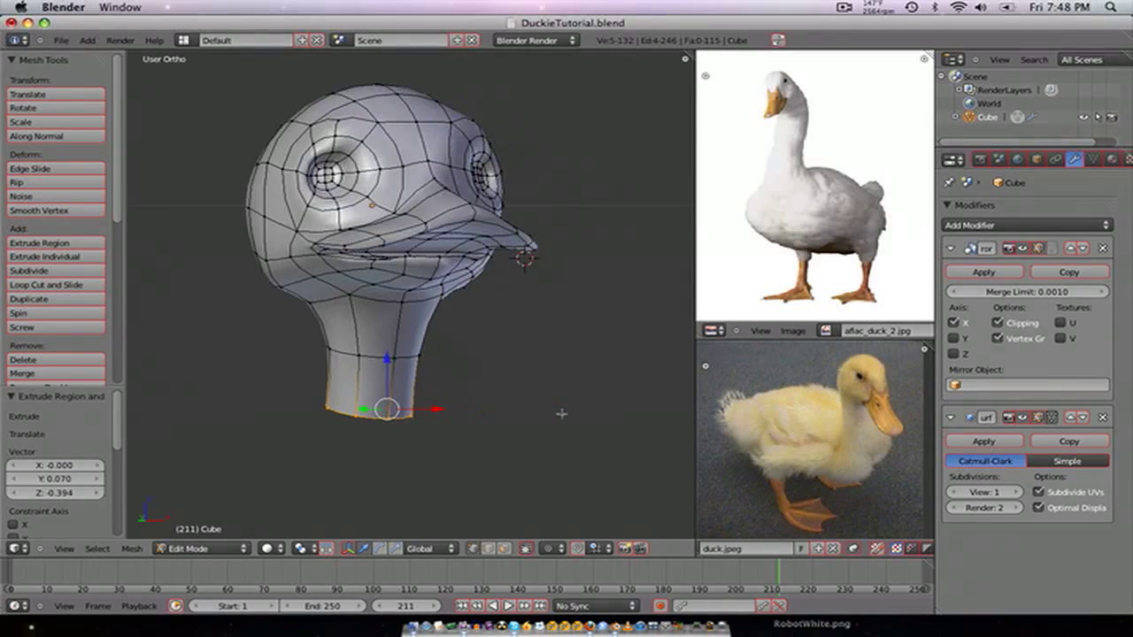
key(KP_4)
key(KP_4)
key(KP_4)
key(KP_4)
key(KP_4)
key(KP_4)
key(KP_4)
key(KP_4)
key(KP_4)
key(KP_4)
key(KP_4)
key(KP_4)
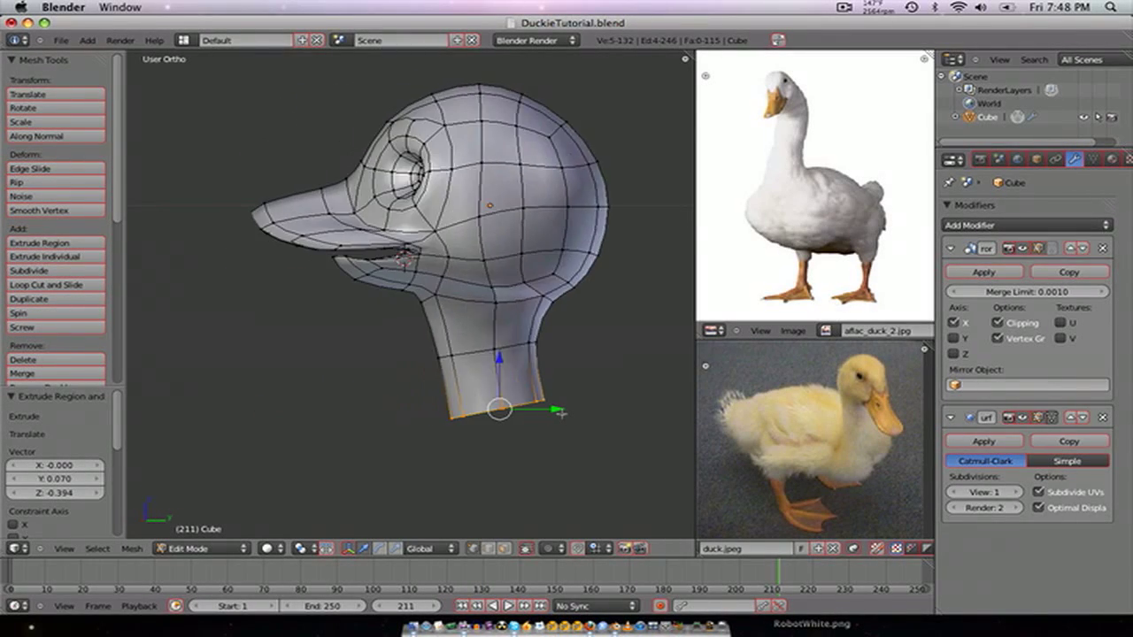
key(KP_4)
key(KP_4)
key(KP_4)
key(KP_4)
key(KP_4)
key(KP_4)
key(KP_4)
key(KP_4)
key(KP_4)
key(KP_Decimal)
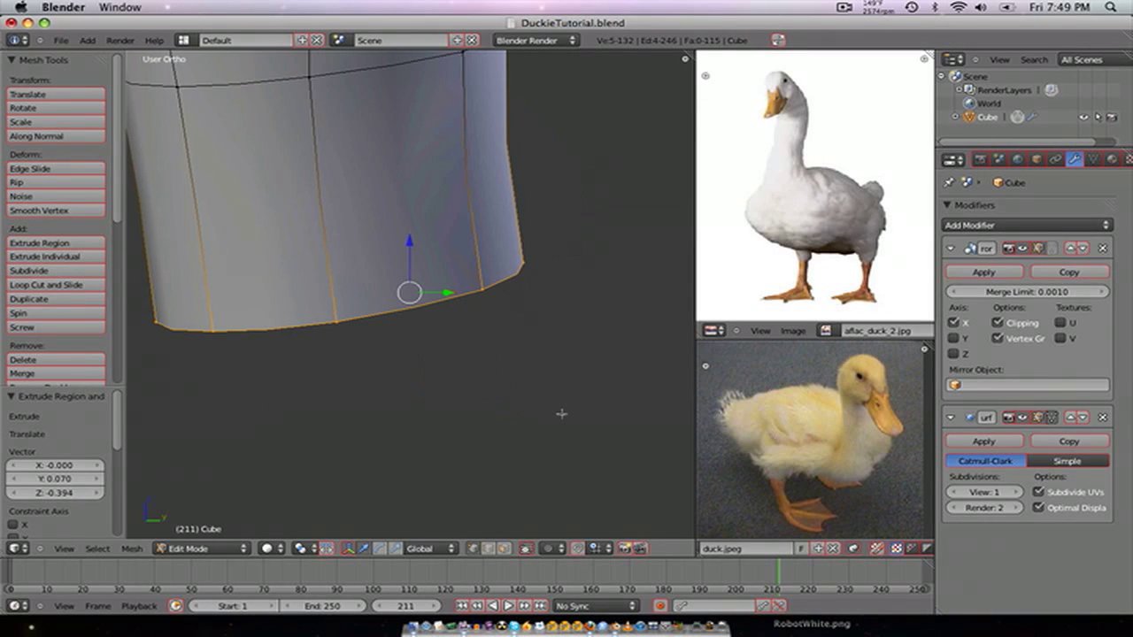
key(KP_6)
key(KP_6)
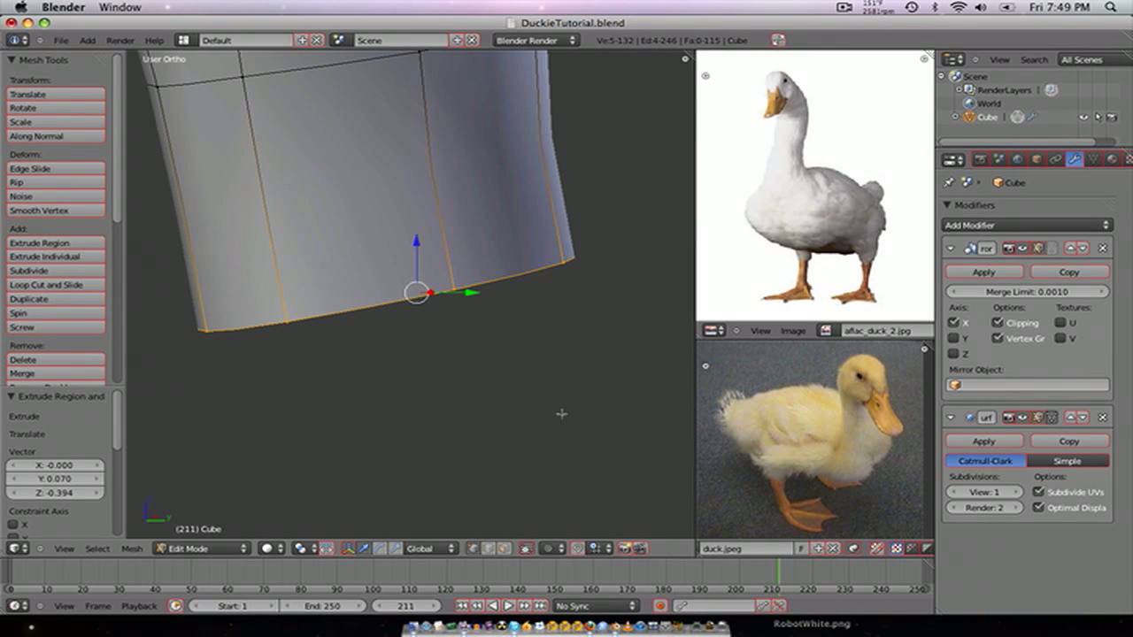
key(Tab)
key(KP_Decimal)
key(Tab)
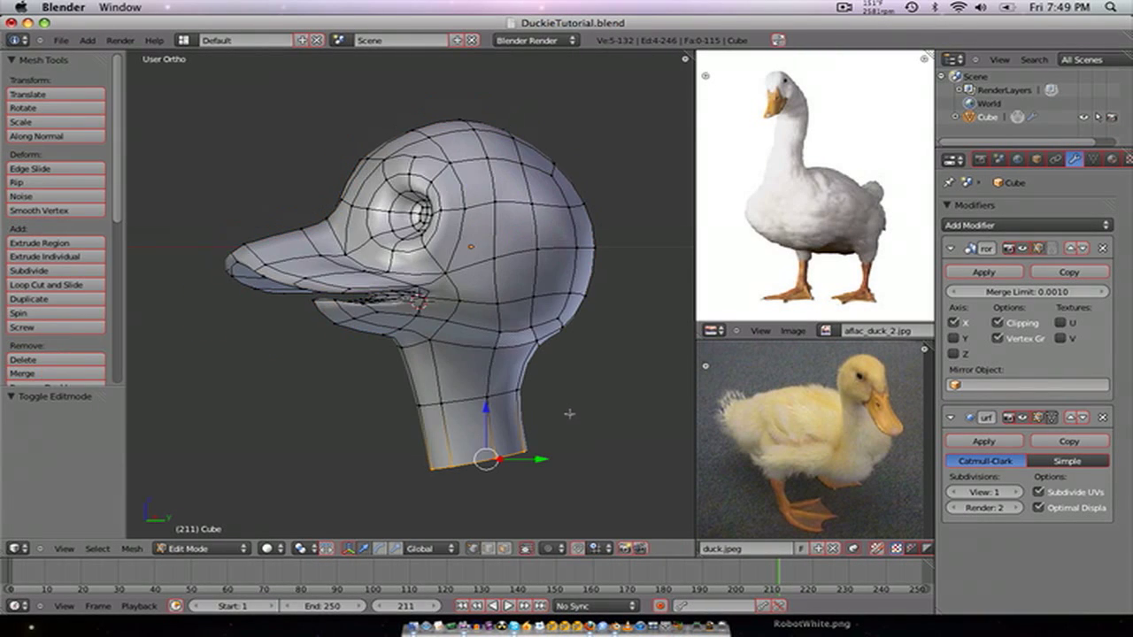
key(KP_1)
key(KP_3)
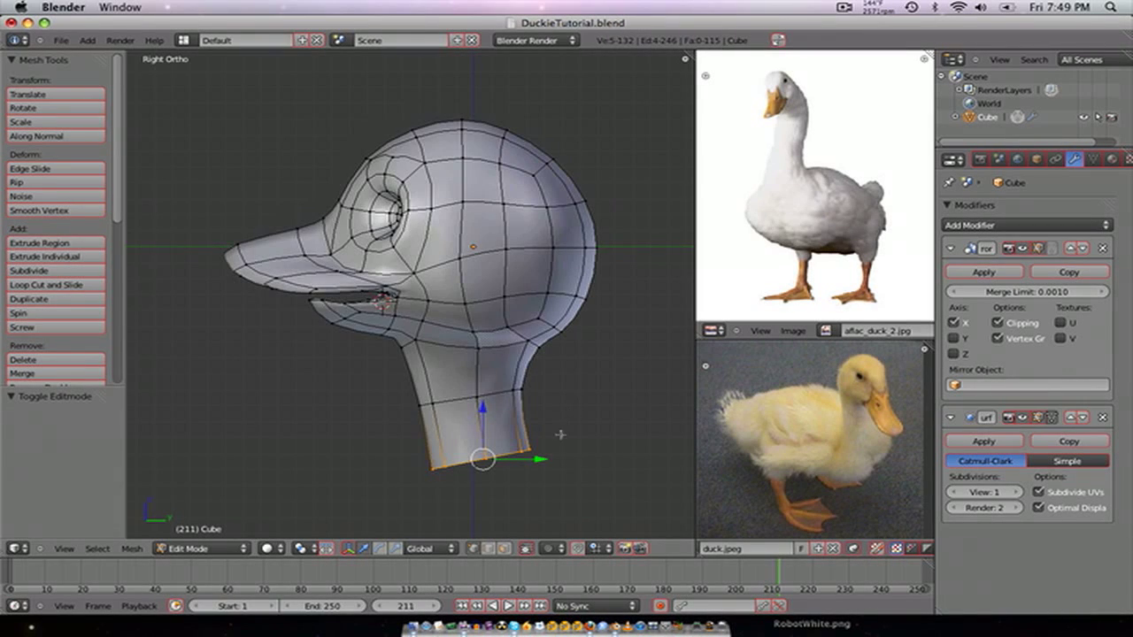
- Rotate the neck rim about -16.386° and extrude it 0.293 along Y and -0.277 along Z
scroll(508, 429, down, 3)
shift+middle_drag(508, 429, 448, 345)
scroll(475, 355, up, 2)
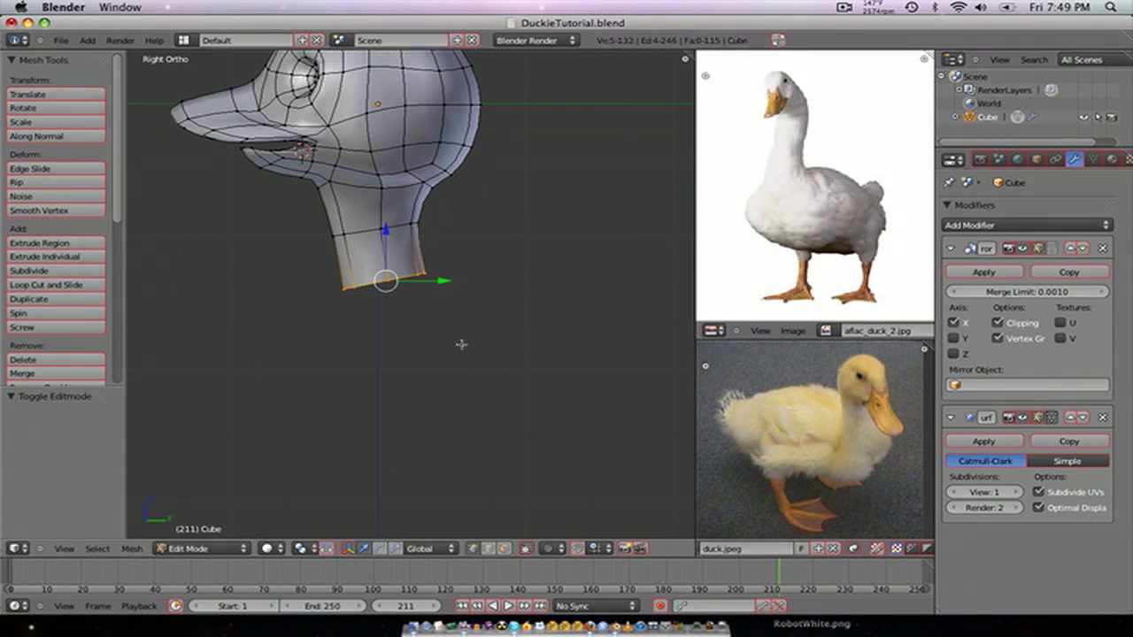
key(r)
click(455, 345)
key(g)
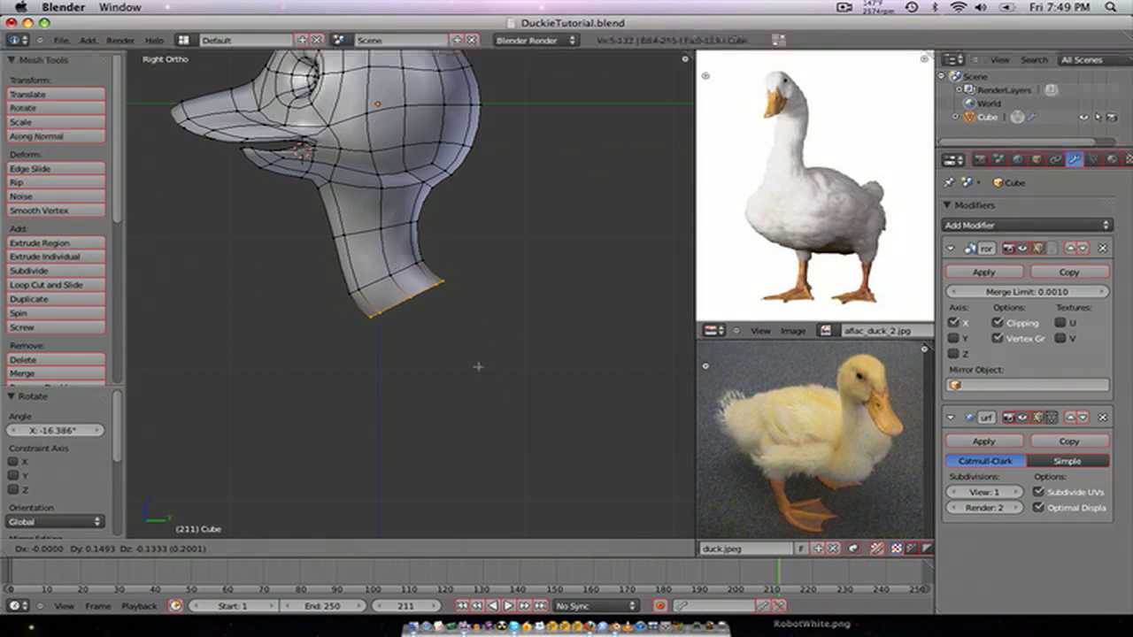
click(499, 366)
- Scale the extruded rim uniformly by about 1.578, and widen it along X by about 1.460 in the front view
key(s)
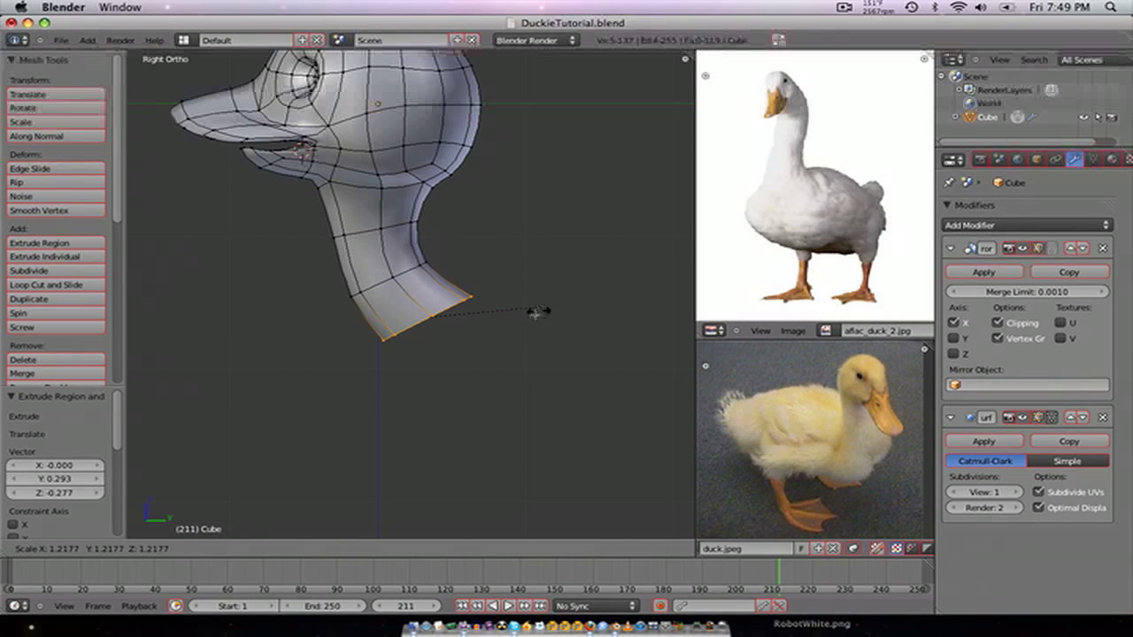
click(552, 281)
key(KP_1)
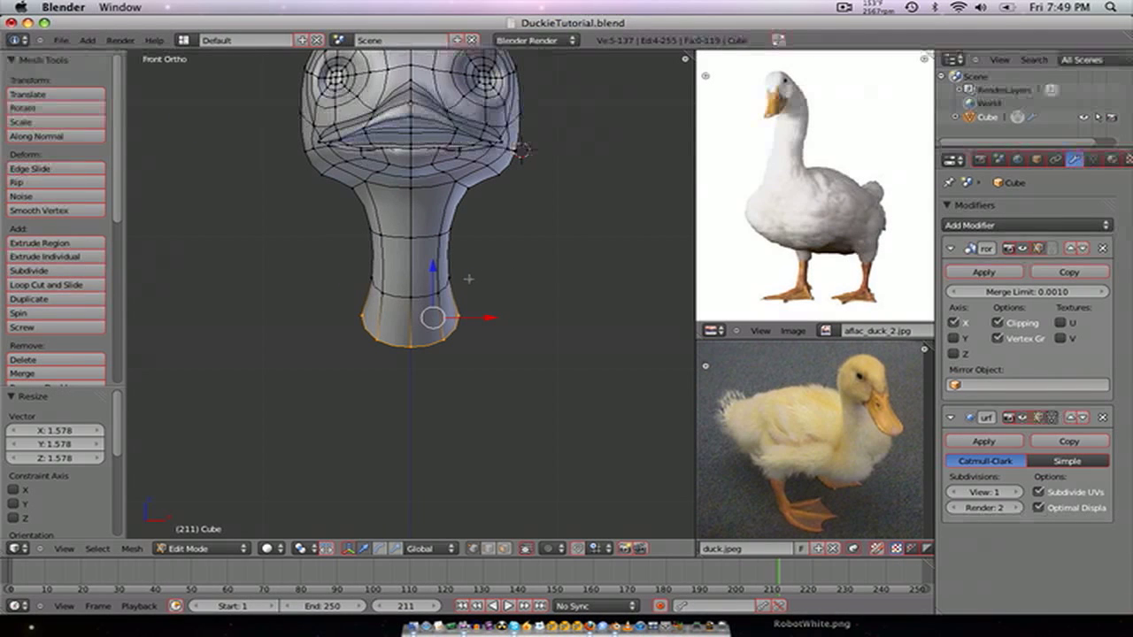
key(s)
key(x)
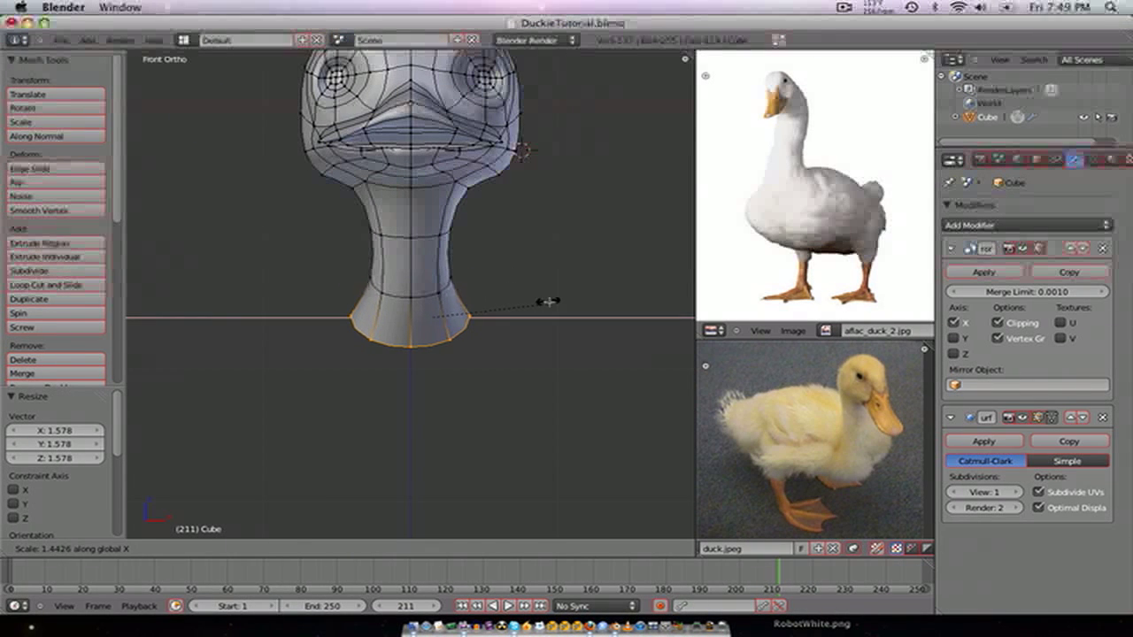
click(549, 302)
- Extrude the rim down and backward in the side view and rotate it about -37.174° to start the body
key(KP_3)
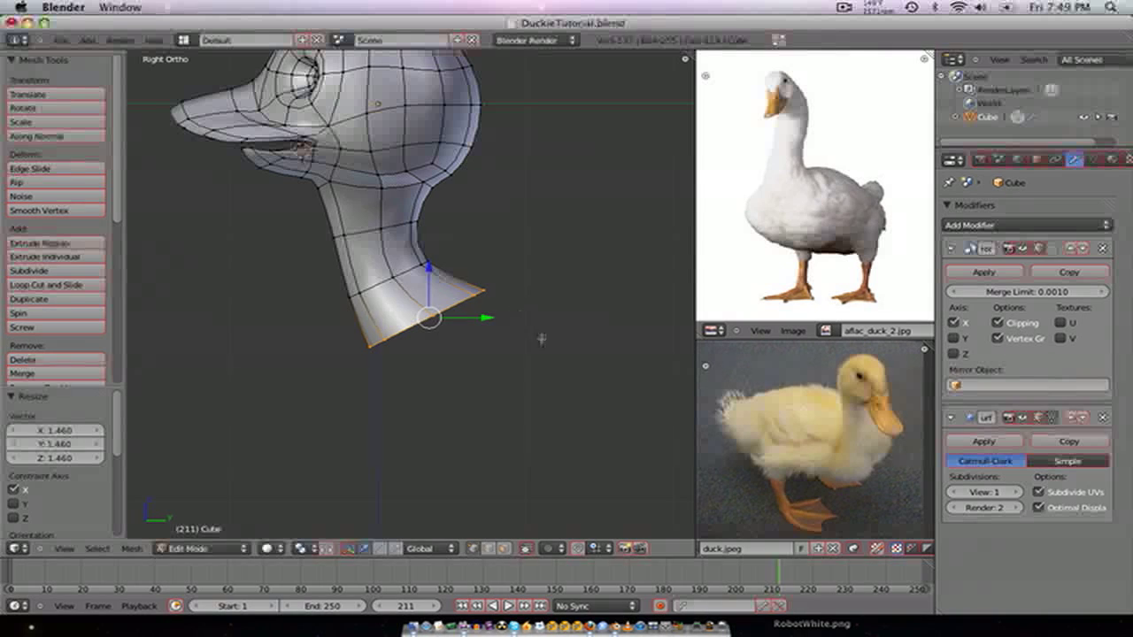
key(e)
click(596, 363)
key(r)
click(586, 278)
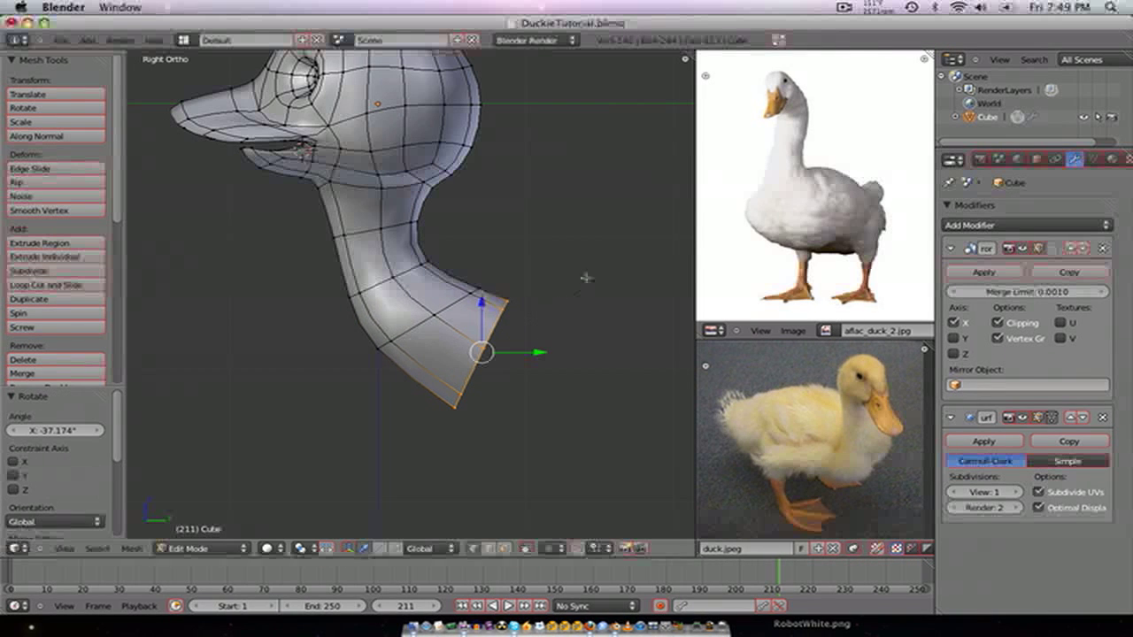
- Enlarge the open body rim by about 1.449 and move it 0.389 along Y and -0.048 along Z
key(s)
click(549, 299)
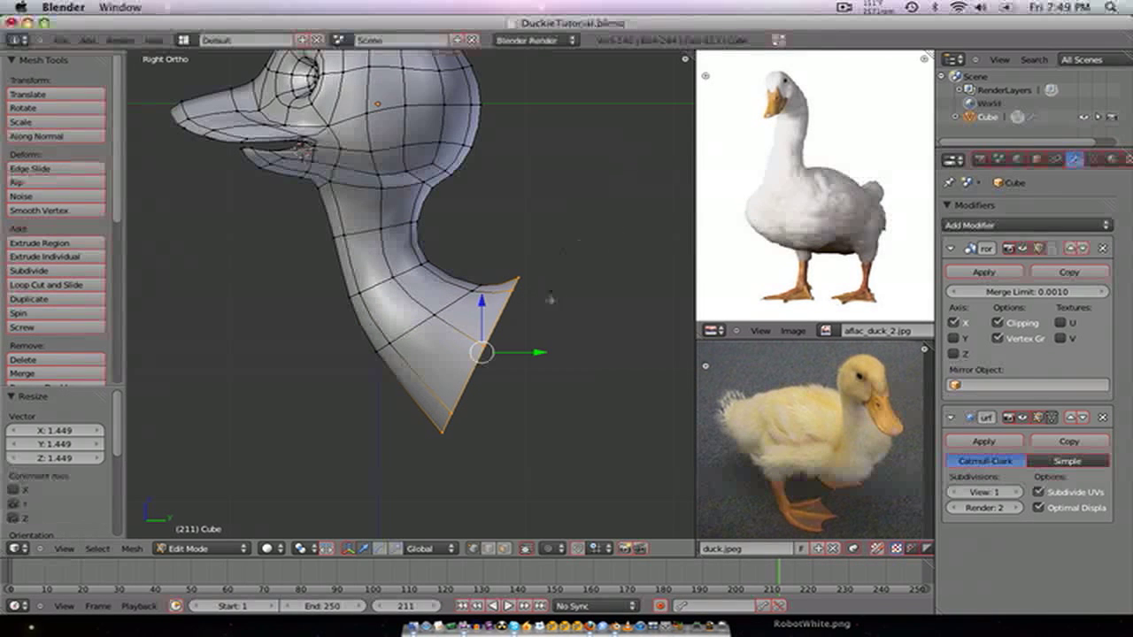
key(g)
click(597, 351)
- Check the open body end from behind and rotate its rim about -16.839° in the side view
middle_drag(596, 352, 434, 319)
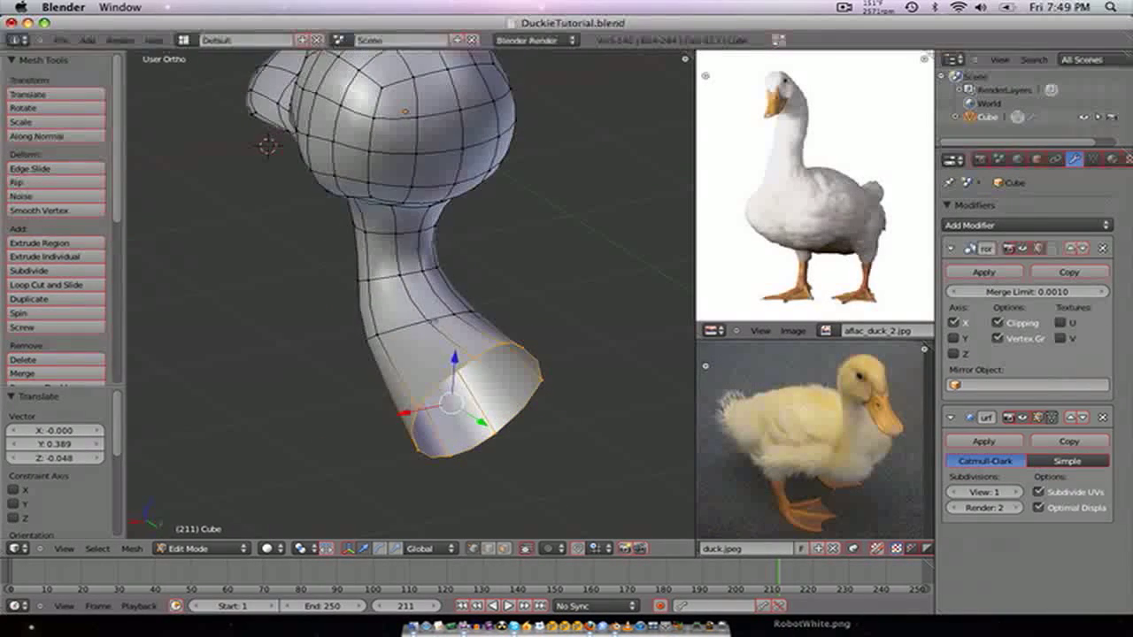
key(KP_1)
key(KP_3)
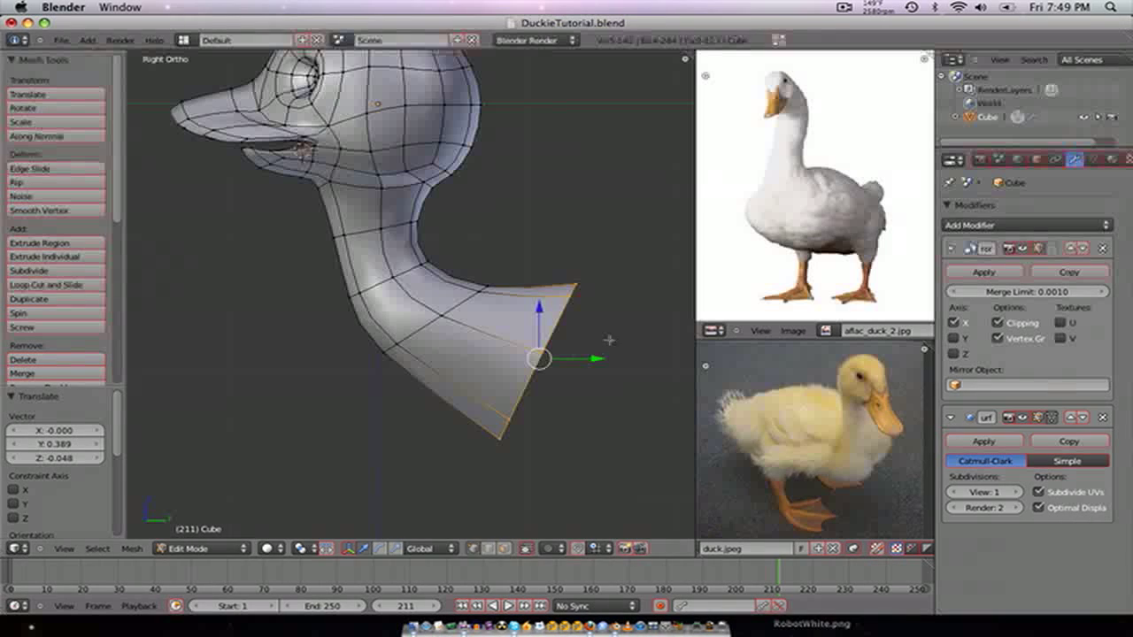
key(r)
click(591, 319)
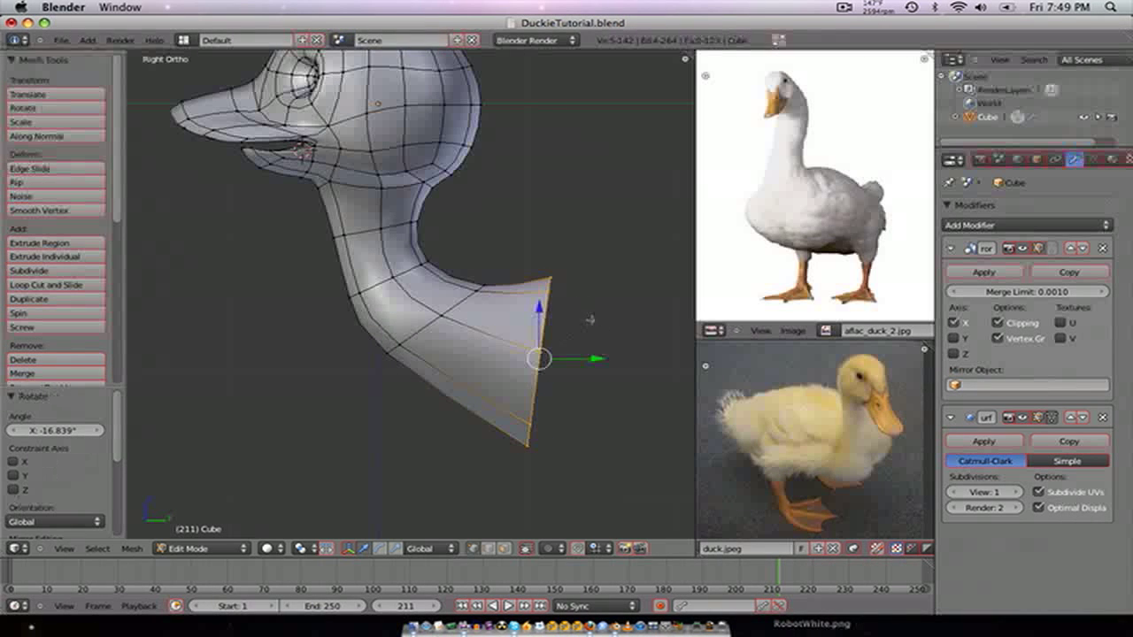
- Extrude the body rim 0.805 along Y and -0.123 along Z, and shrink it uniformly to about 0.329
key(e)
click(637, 326)
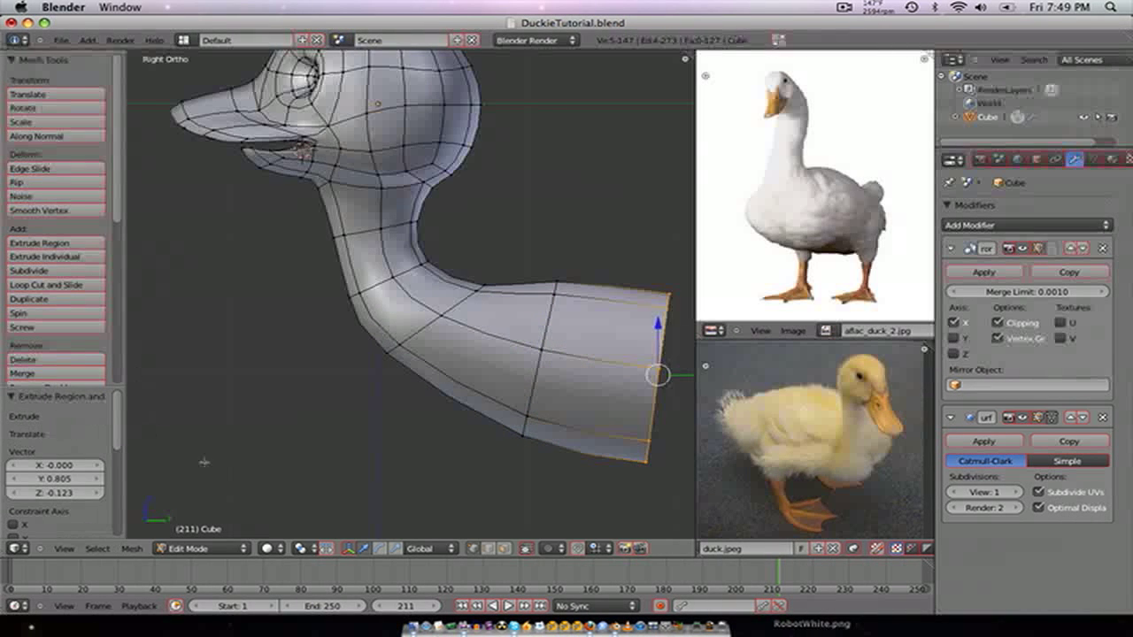
middle_drag(637, 326, 334, 455)
key(s)
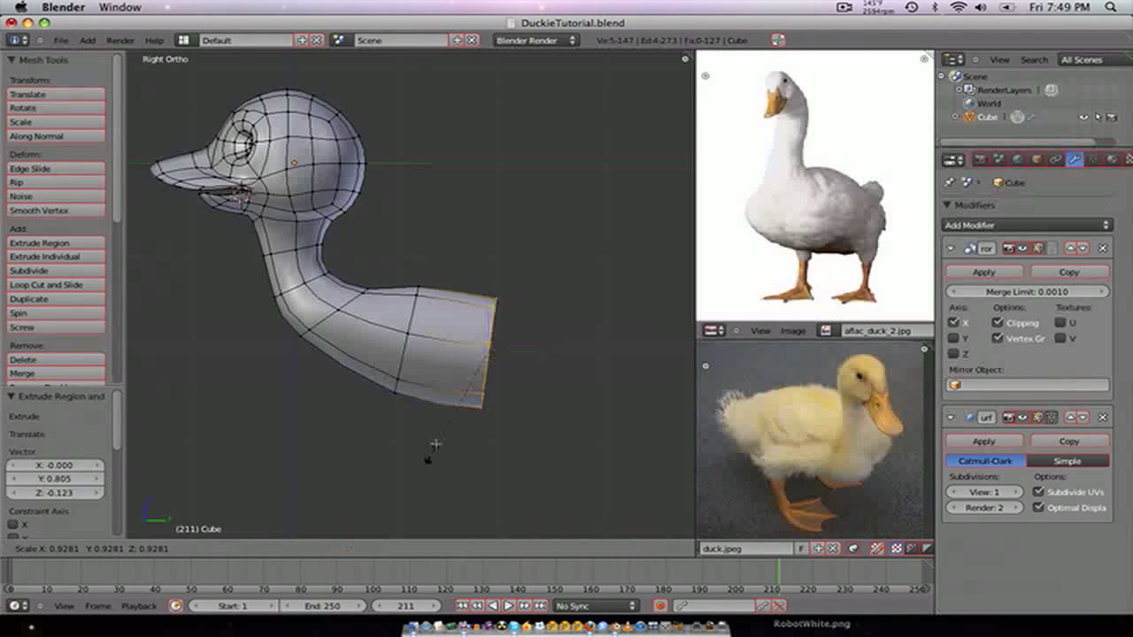
click(458, 384)
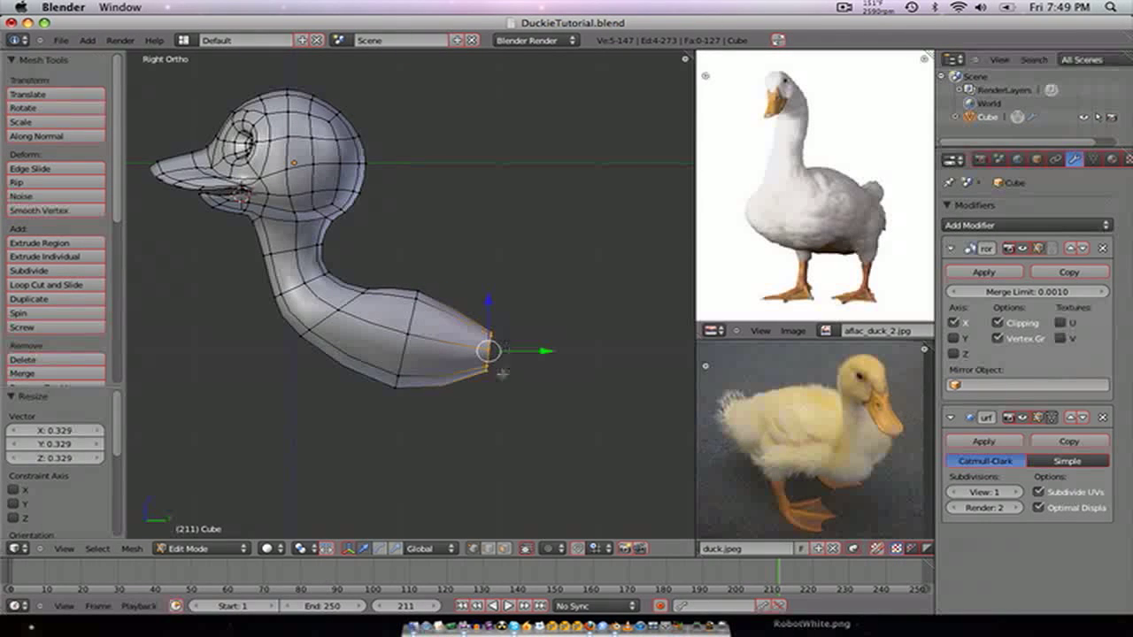
- Move the narrowed rear rim -0.186 along Y and raise it 0.384 along Z
scroll(502, 374, up, 1)
shift+middle_drag(502, 374, 576, 405)
drag(625, 394, 603, 392)
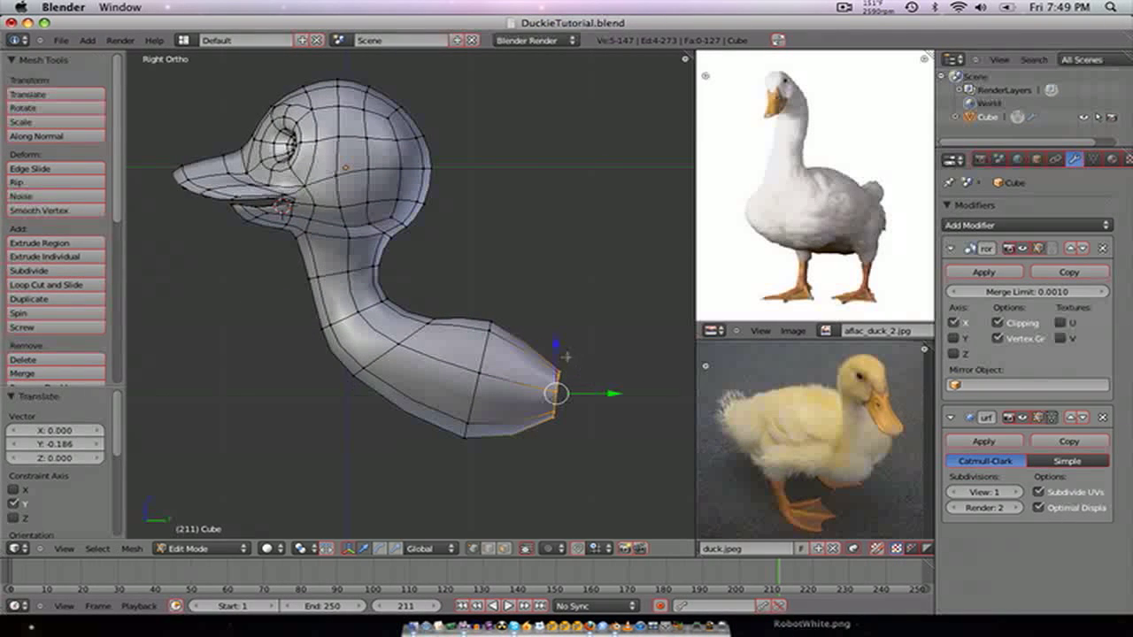
drag(556, 347, 544, 307)
- Extrude the rear rim backward into a tail and scale its end uniformly to about 0.490
key(e)
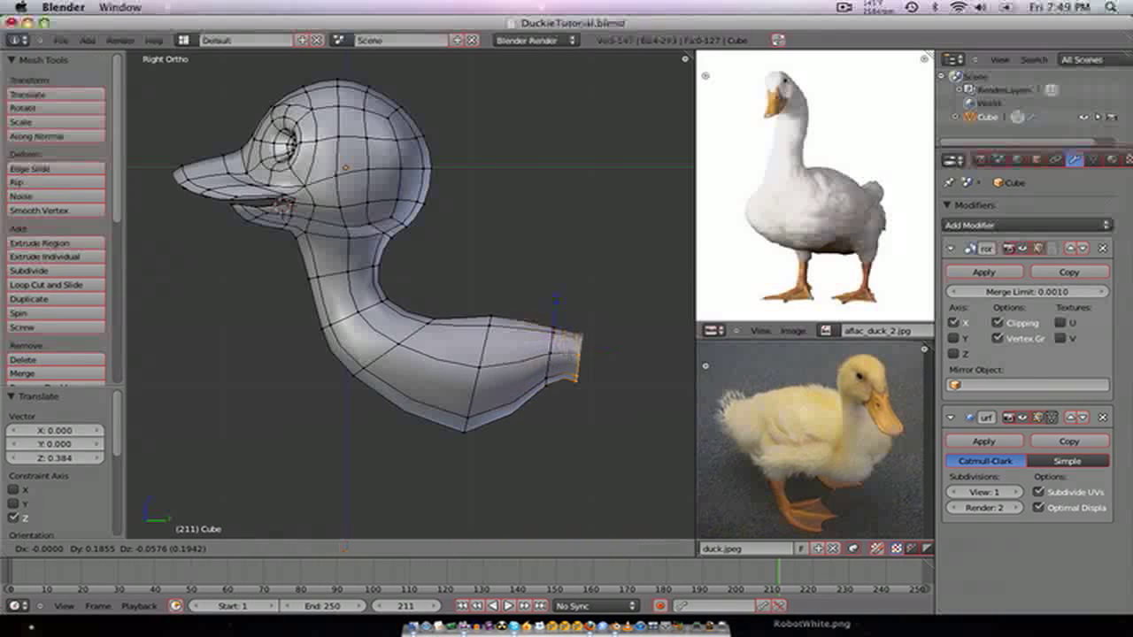
click(611, 394)
key(s)
click(600, 371)
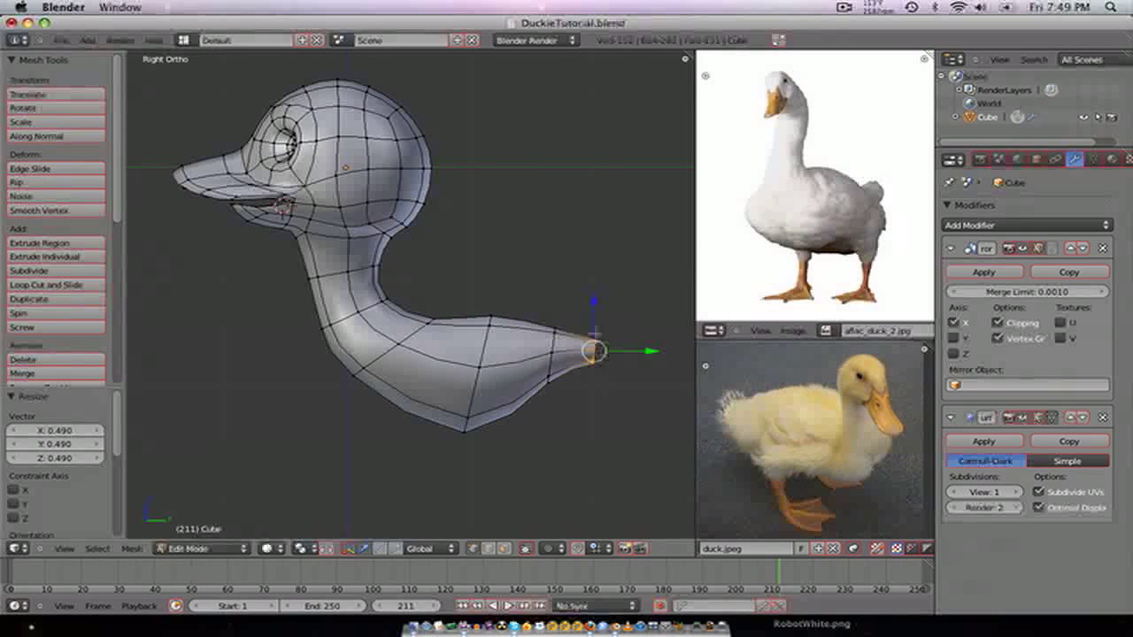
- Raise the tail's open rim along Z and move it -0.098 along X
drag(595, 333, 588, 310)
middle_drag(602, 367, 518, 365)
drag(522, 351, 465, 339)
- Extrude the tail rim slightly backward and upward in the side view, and scale the new end uniformly to 0.521
middle_drag(458, 372, 512, 383)
key(KP_1)
key(KP_3)
scroll(512, 382, up, 3)
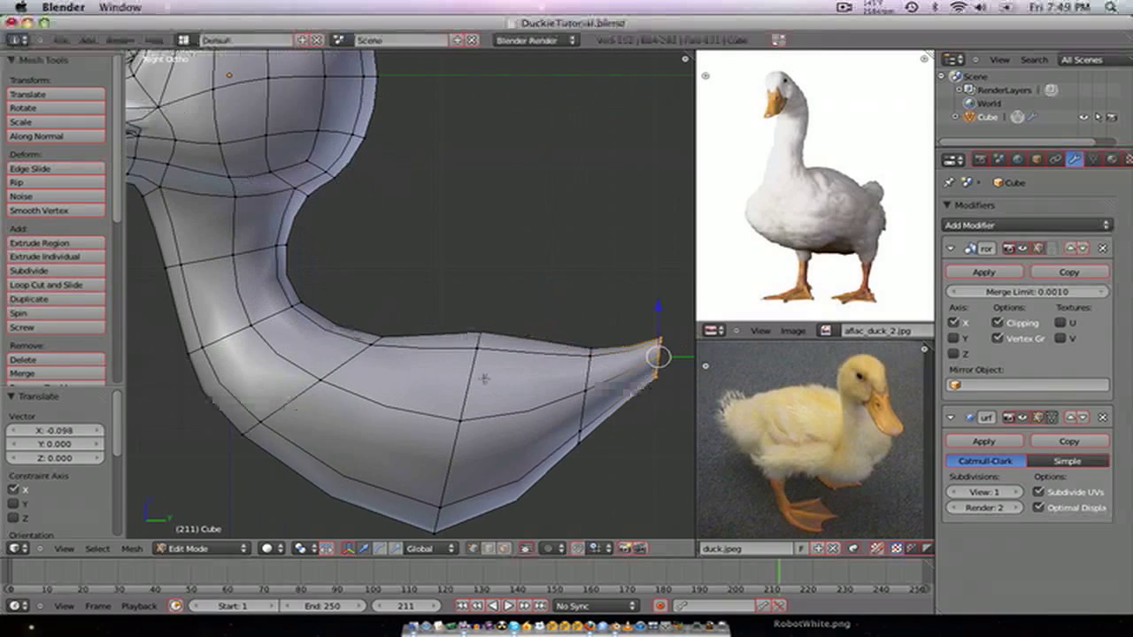
shift+middle_drag(654, 379, 588, 377)
key(e)
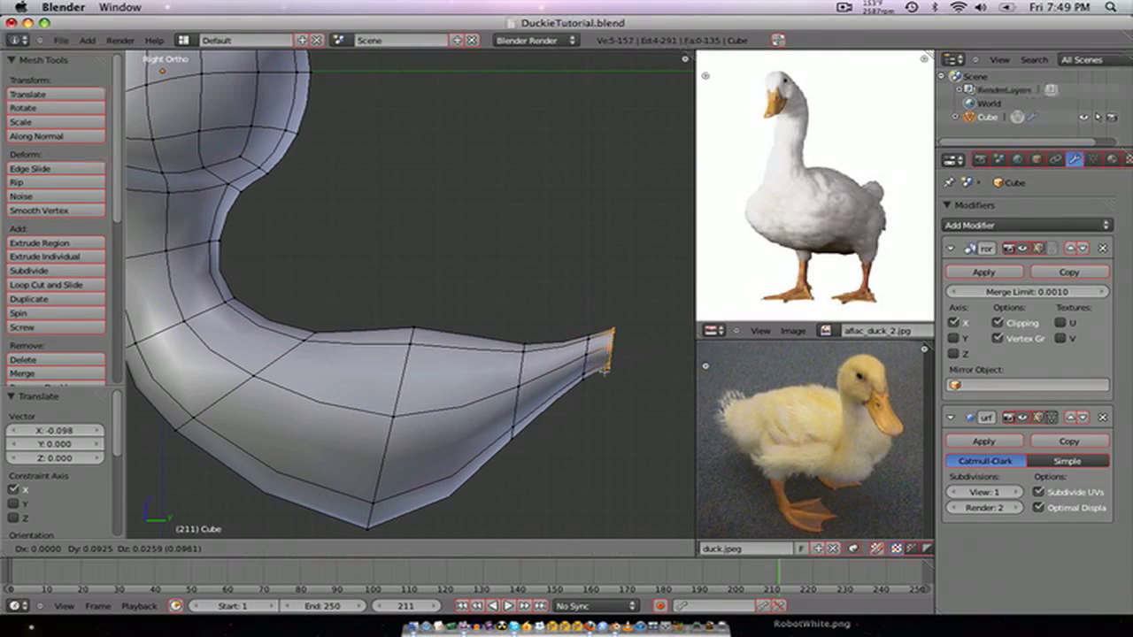
click(620, 337)
key(s)
click(618, 372)
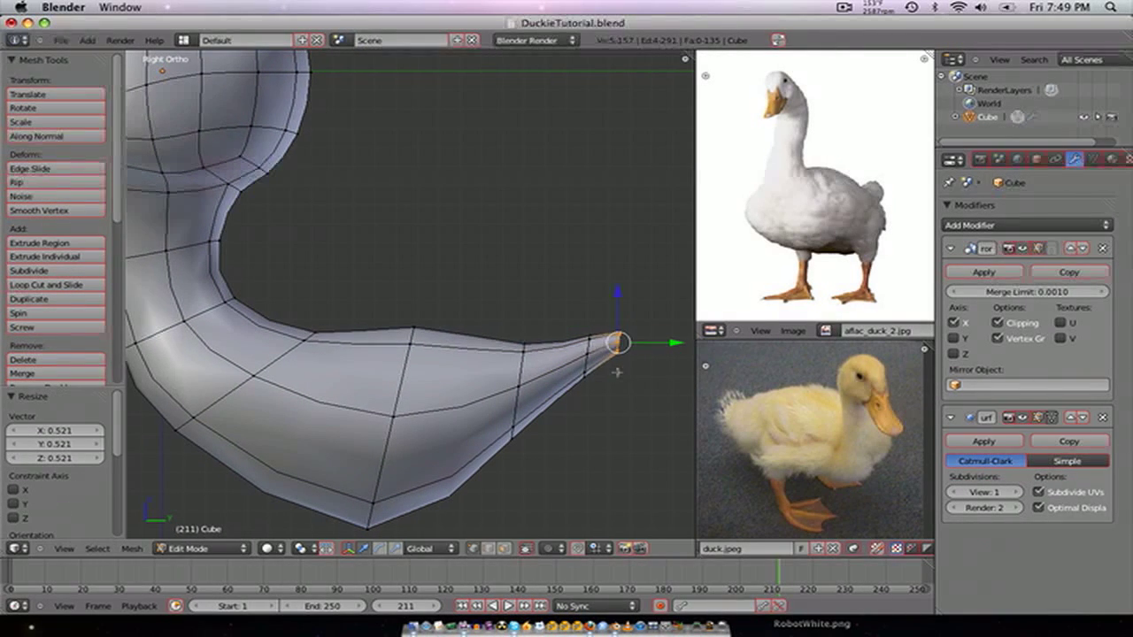
- Move the tail tip's rim -0.038 along X in the back view
key(ctrl+KP_1)
key(KP_3)
key(ctrl+KP_1)
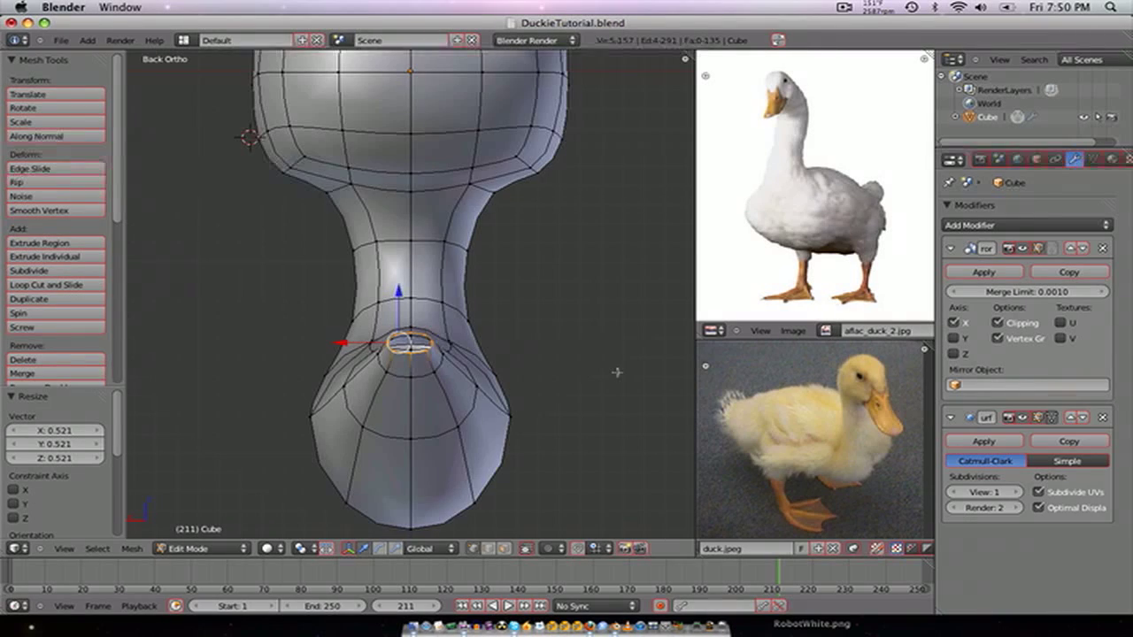
scroll(617, 372, up, 4)
key(g)
key(x)
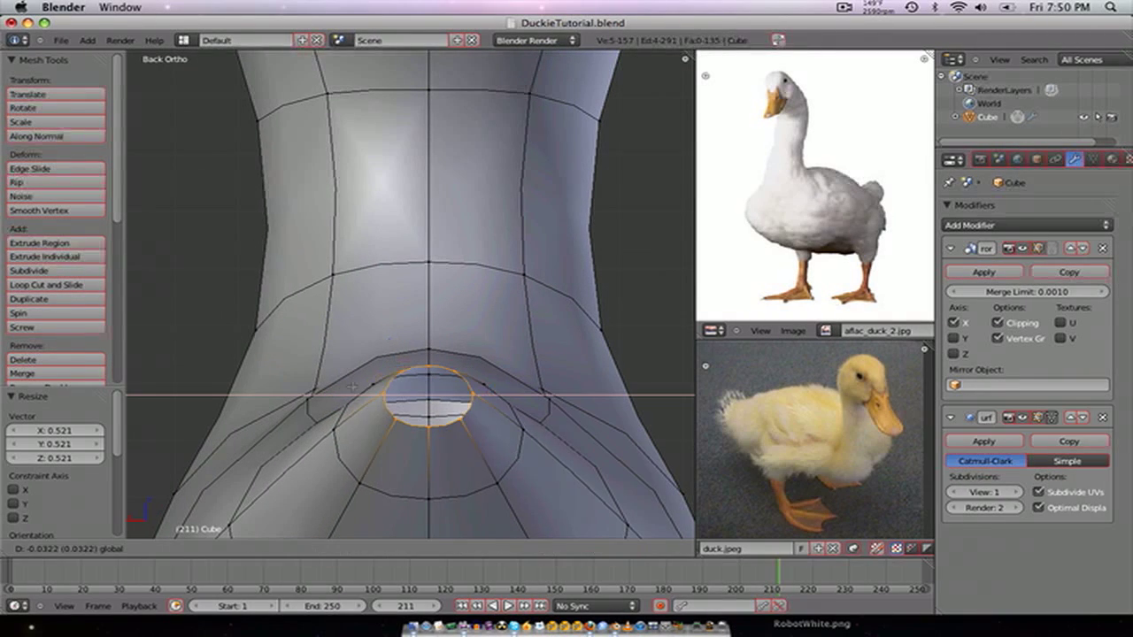
click(348, 382)
- Extrude the tail opening's side vertex -0.098 along X to the centre line
scroll(348, 382, up, 2)
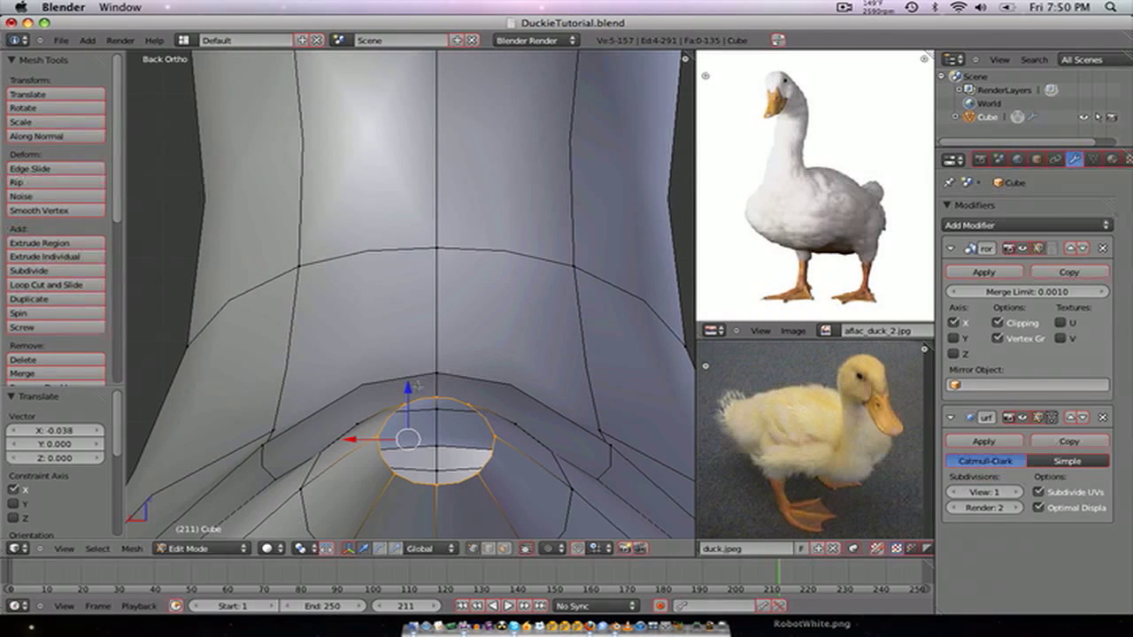
right_click(407, 404)
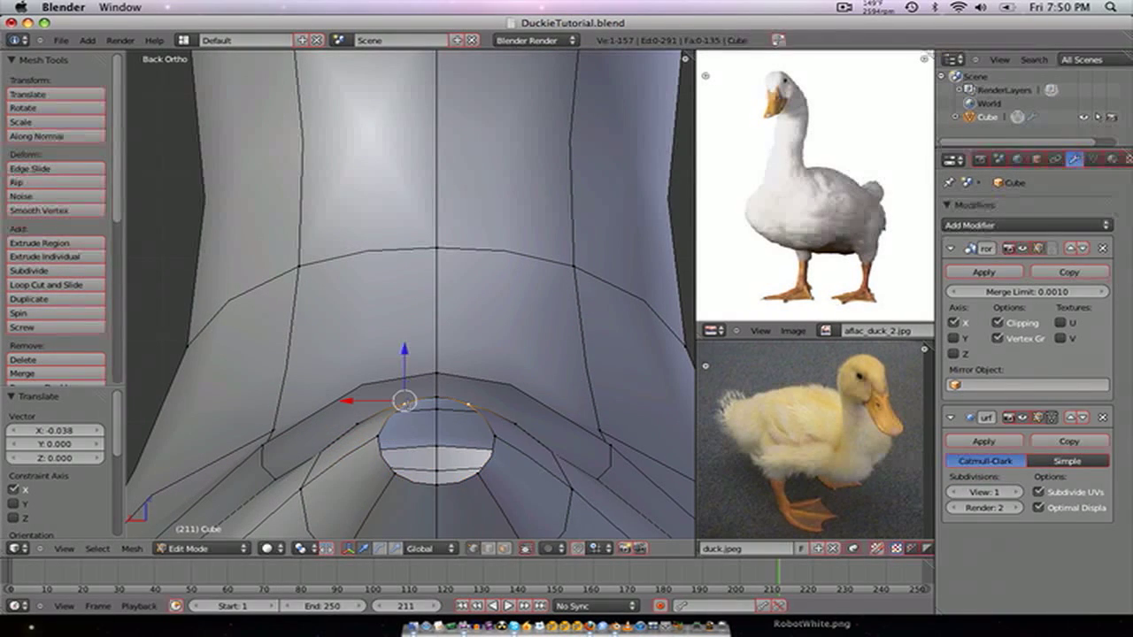
right_click(371, 435)
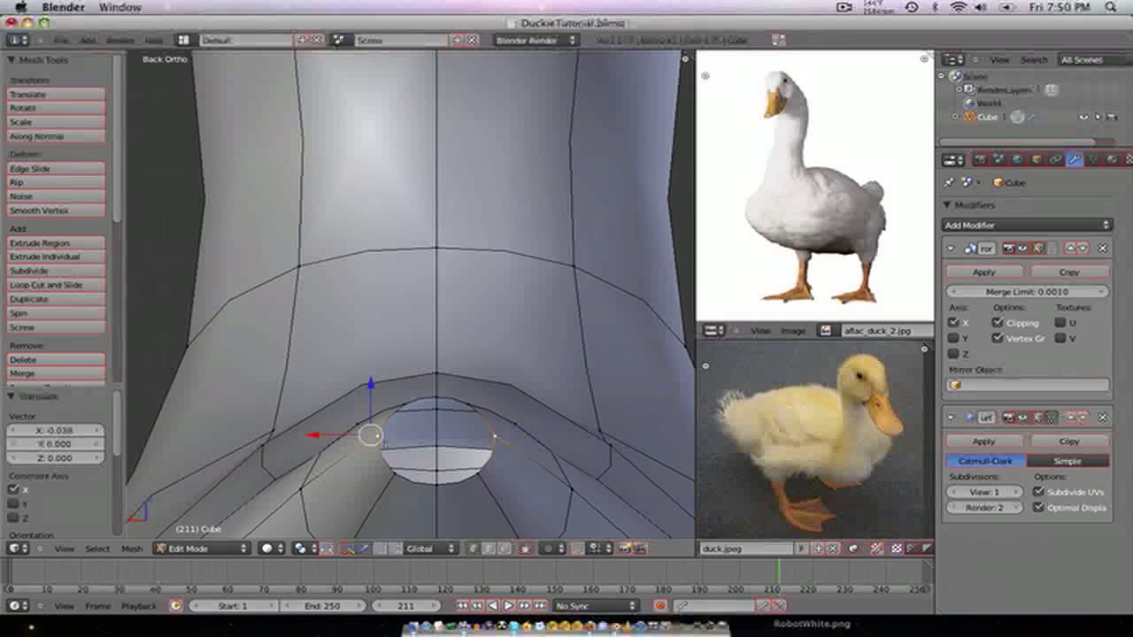
scroll(384, 443, down, 1)
key(g)
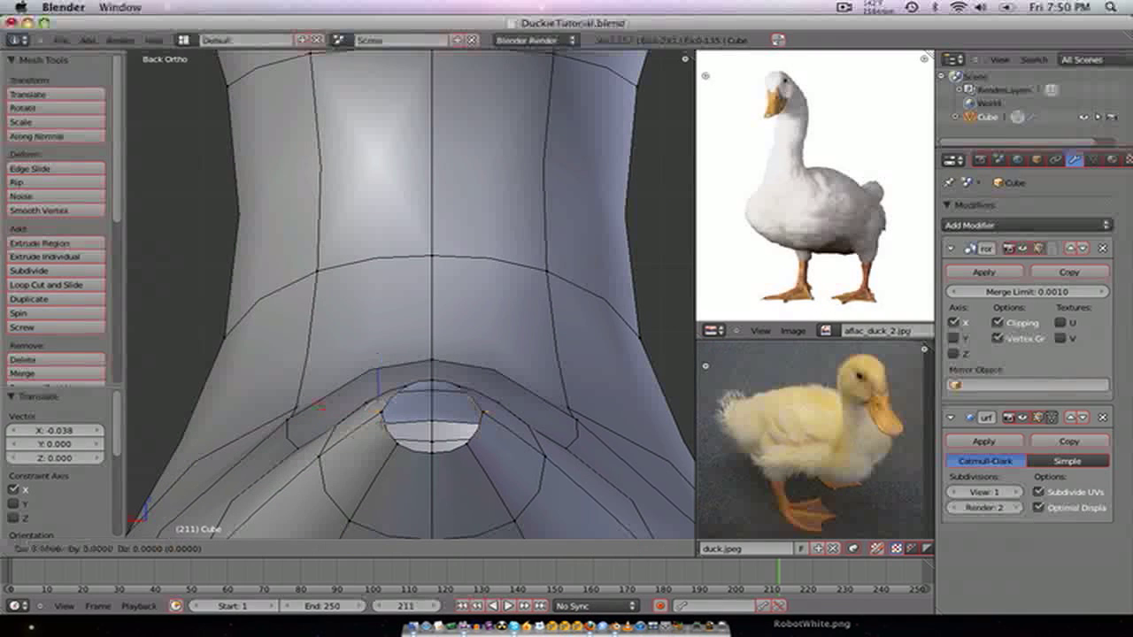
key(x)
click(447, 445)
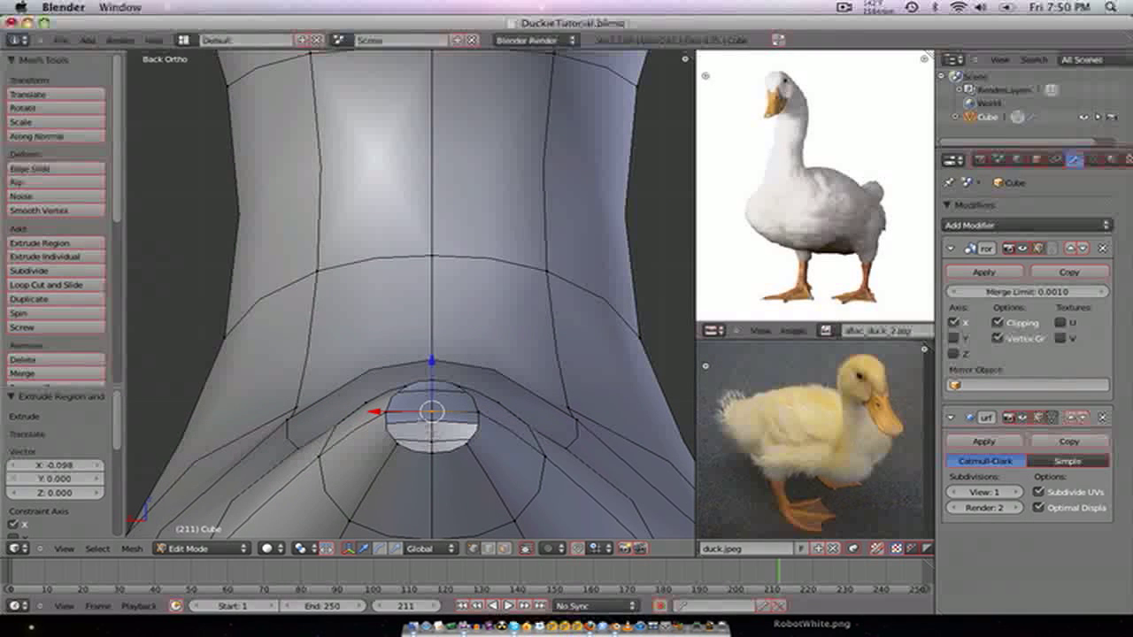
- Fill the tail's open end with one face below and one face above the new centre edge
shift+right_click(387, 414)
shift+right_click(395, 444)
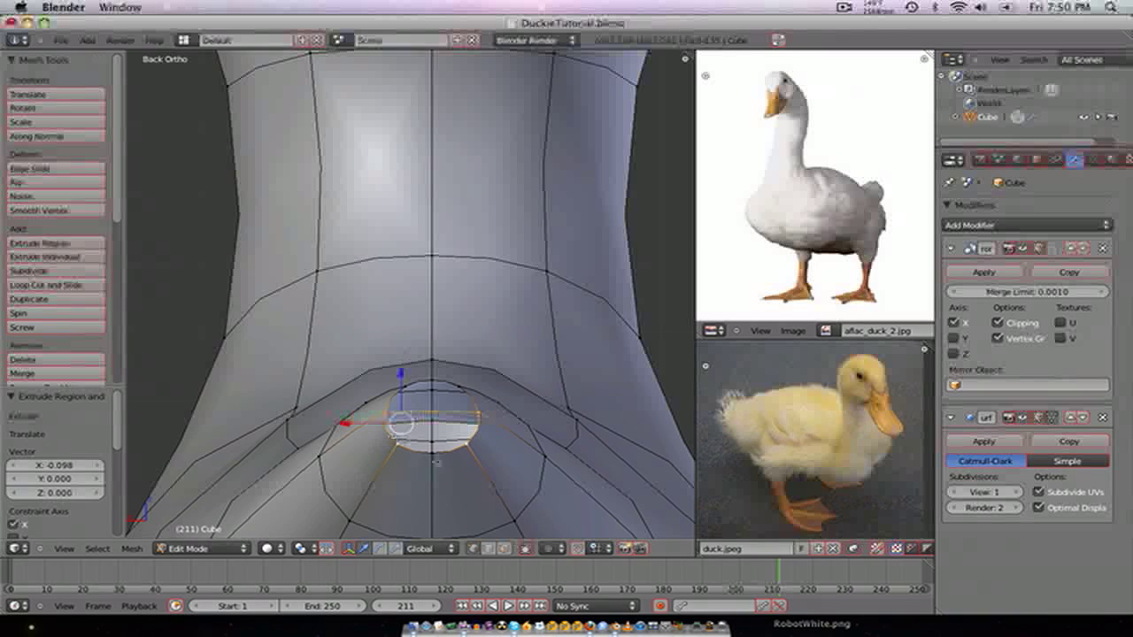
key(f)
middle_drag(395, 436, 553, 475)
right_click(579, 478)
shift+right_click(589, 460)
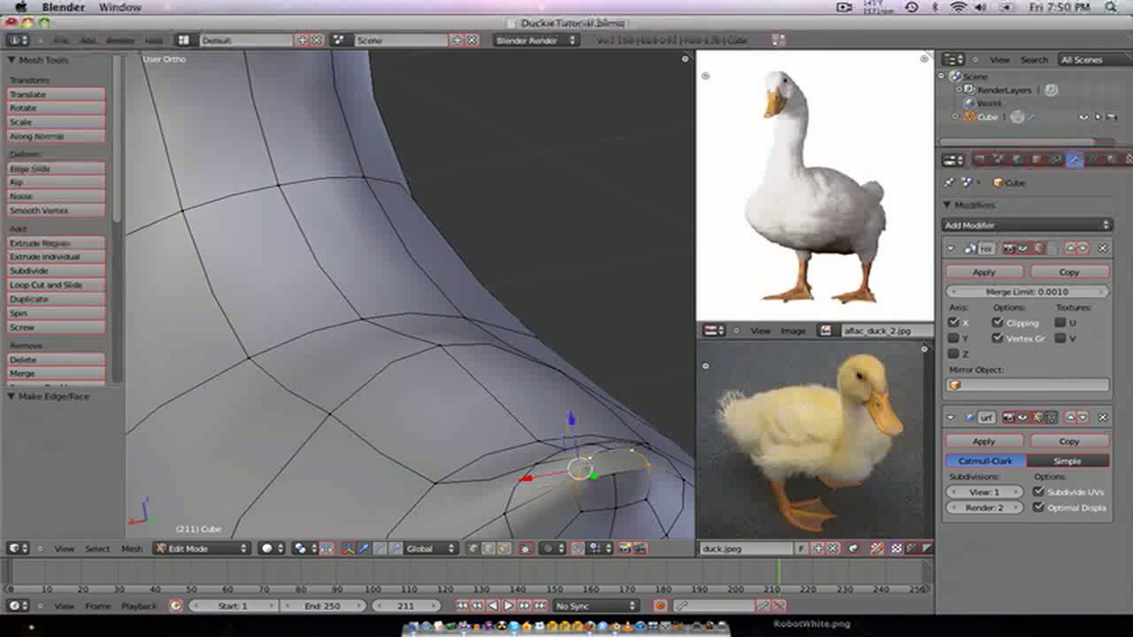
shift+right_click(613, 475)
key(f)
- Select the whole tail, body and lower neck up to the mid-neck ring, and display the mesh in wireframe
scroll(611, 475, down, 4)
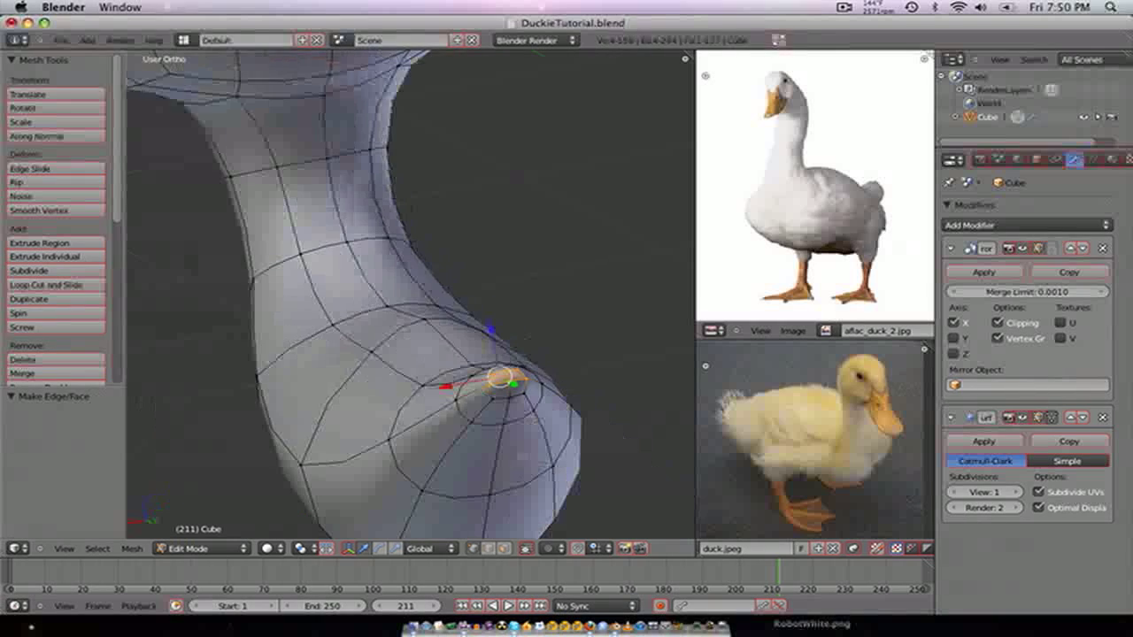
middle_drag(478, 453, 520, 455)
key(KP_1)
key(KP_3)
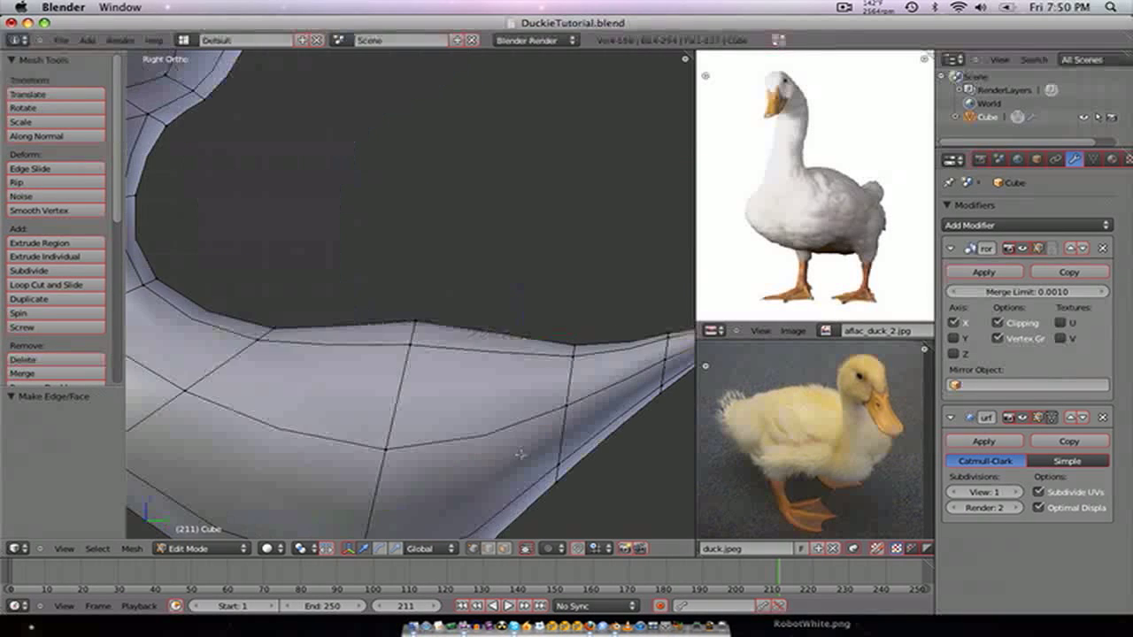
scroll(520, 456, down, 4)
scroll(469, 431, down, 1)
shift+middle_drag(453, 416, 549, 461)
scroll(411, 409, down, 1)
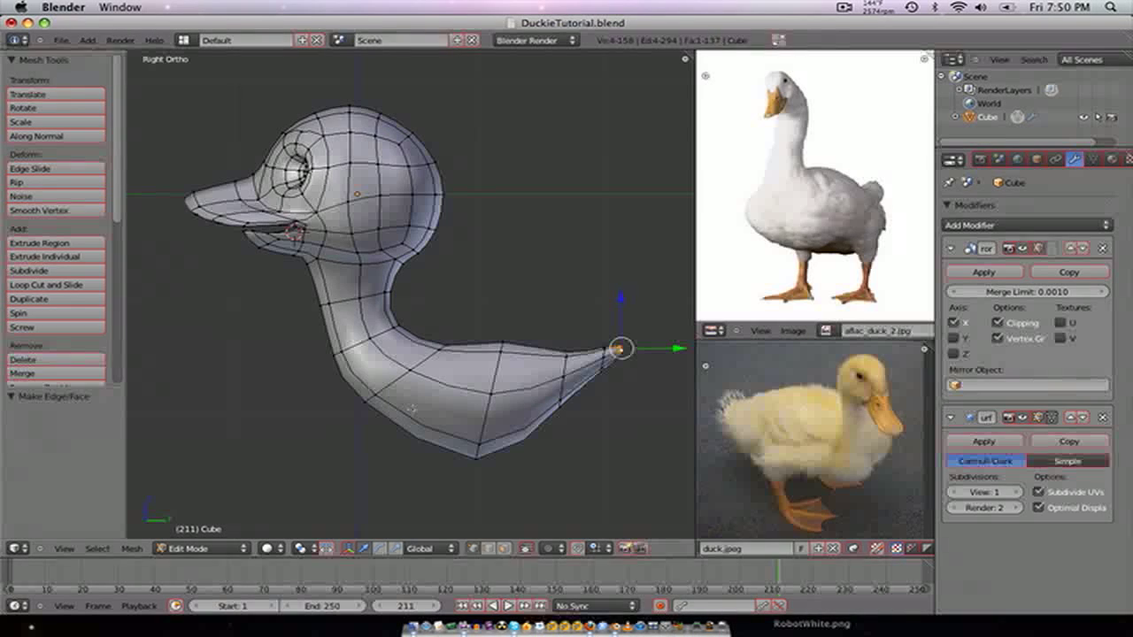
key(ctrl+KP_Add)
key(ctrl+KP_Add)
key(ctrl+KP_Add)
key(ctrl+KP_Add)
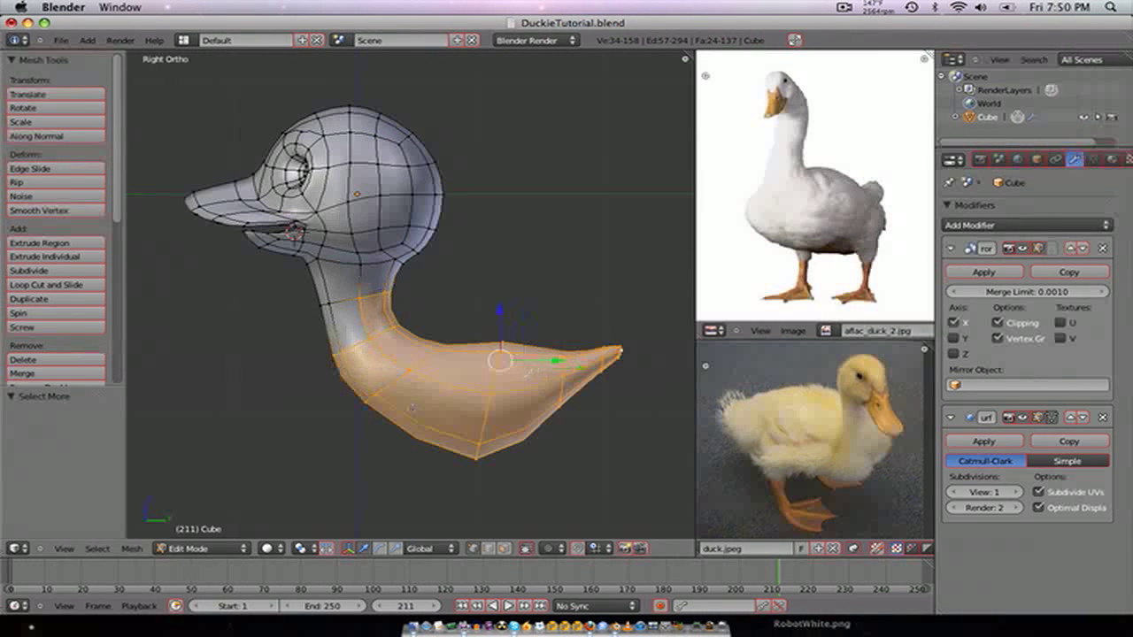
alt+shift+right_click(337, 302)
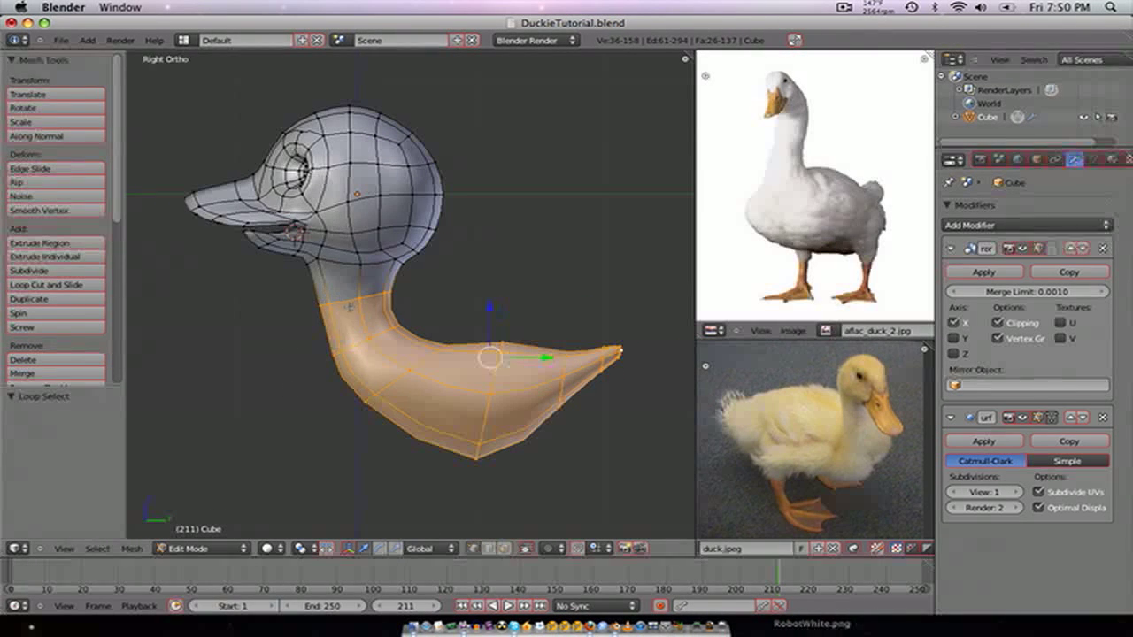
key(x)
key(z)
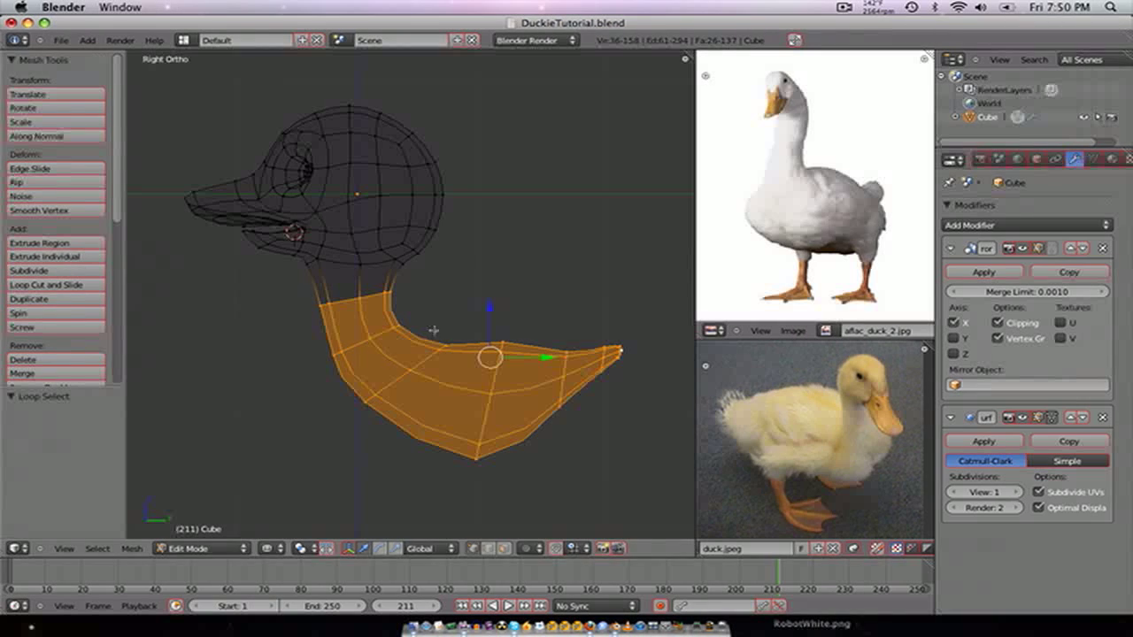
- Scale the selected body and neck uniformly to 1.050 and move them 0.013 along Y and 0.083 along Z
key(s)
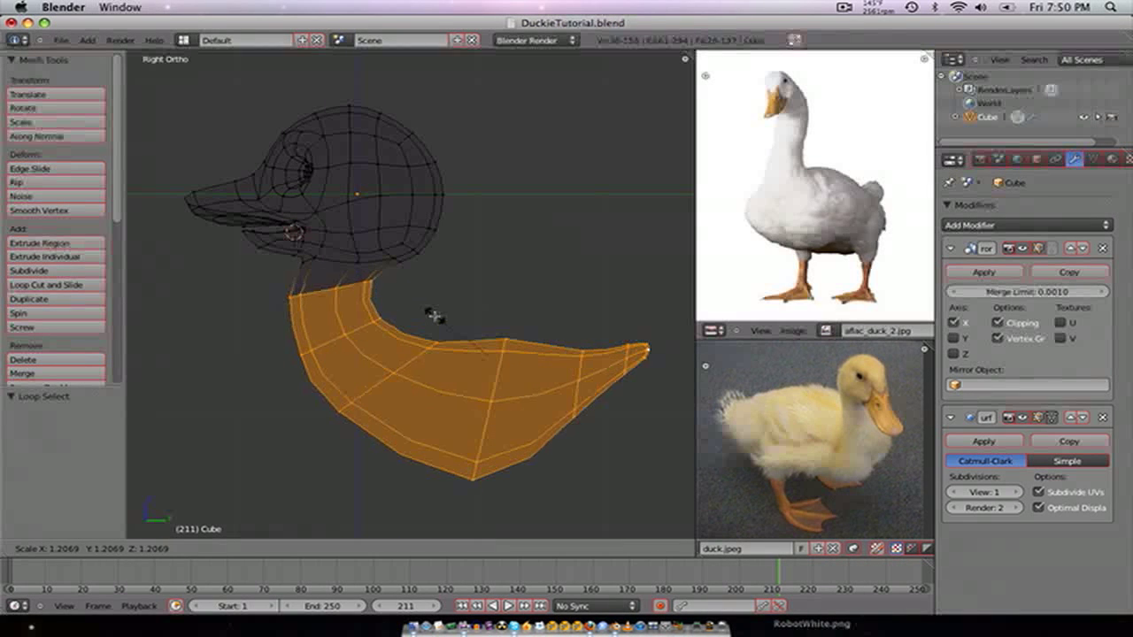
click(440, 323)
key(g)
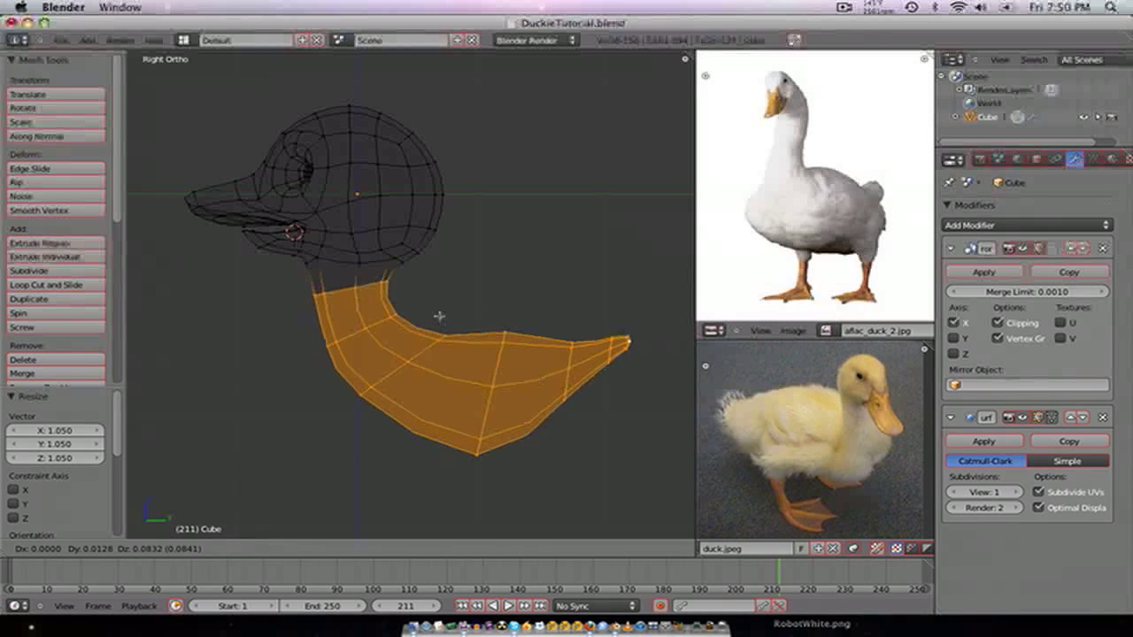
click(437, 317)
- Scale the selected body and neck 1.706 along X and 1.357 along Z from the back view, and lower them slightly along Z
middle_drag(437, 317, 431, 318)
key(ctrl+KP_1)
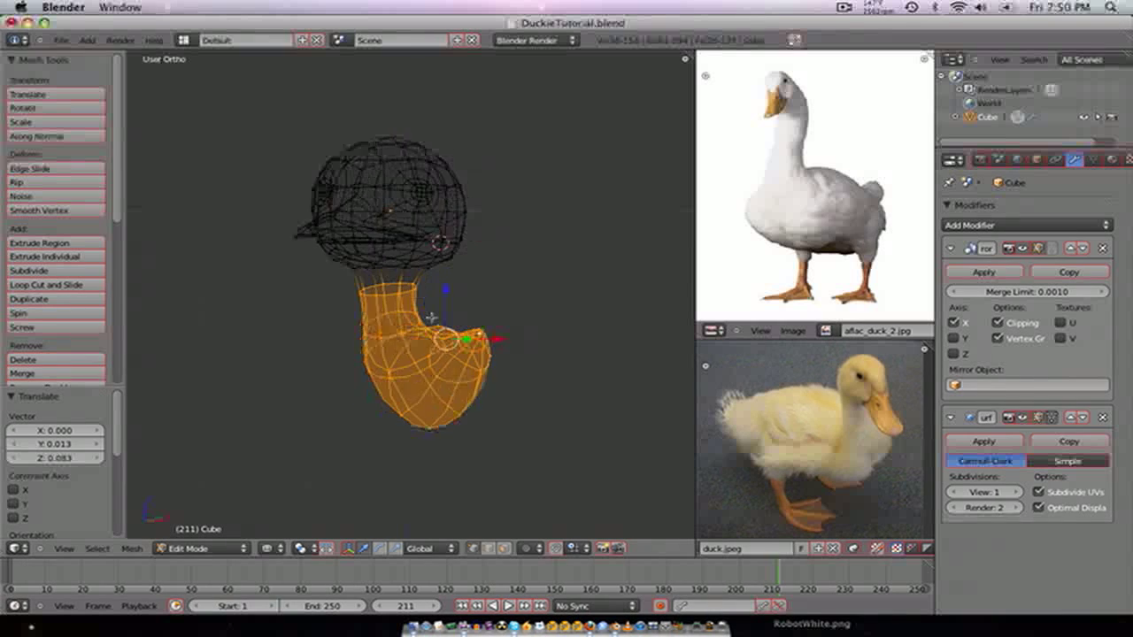
key(s)
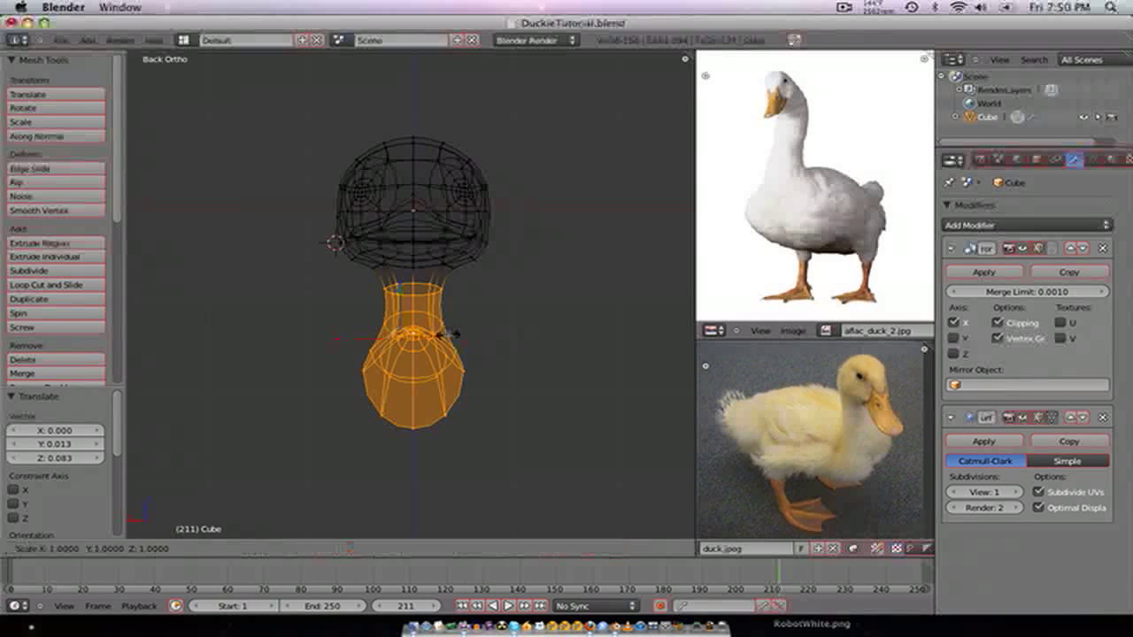
click(481, 354)
key(s)
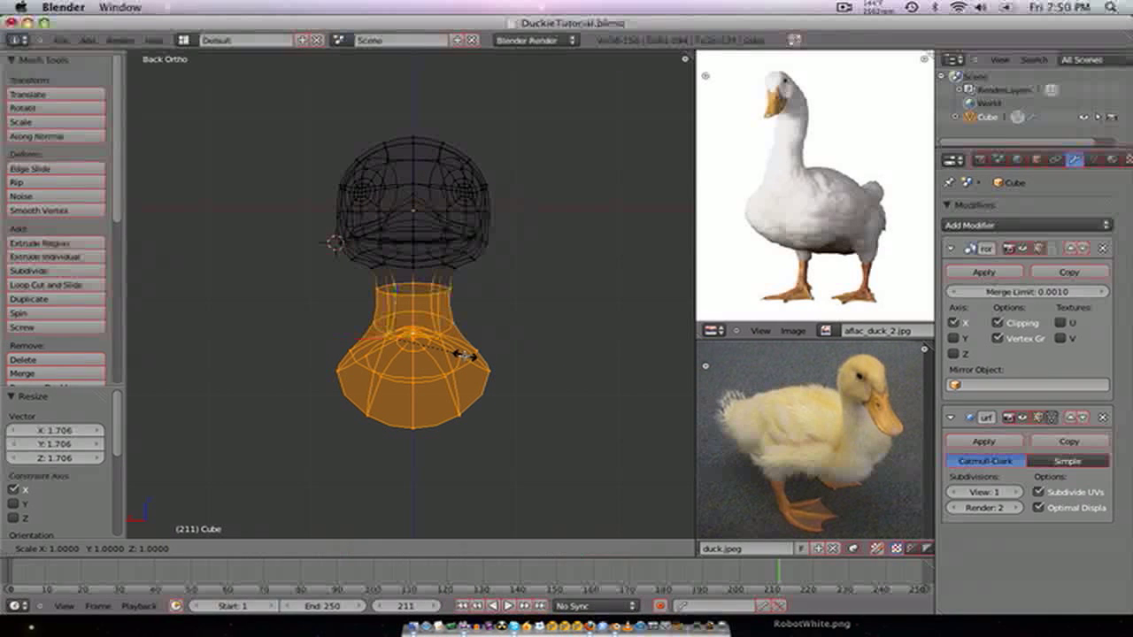
key(z)
click(465, 399)
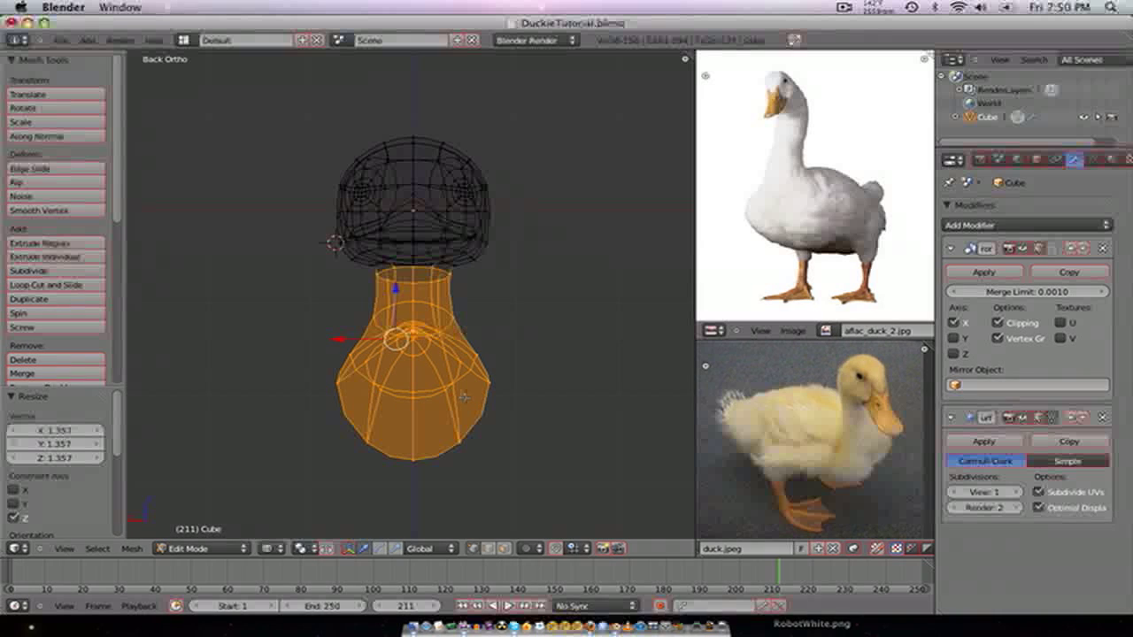
drag(400, 296, 401, 311)
- Shrink the upper neck ring uniformly, and scale the ring at the neck's base to 0.704
alt+right_click(431, 281)
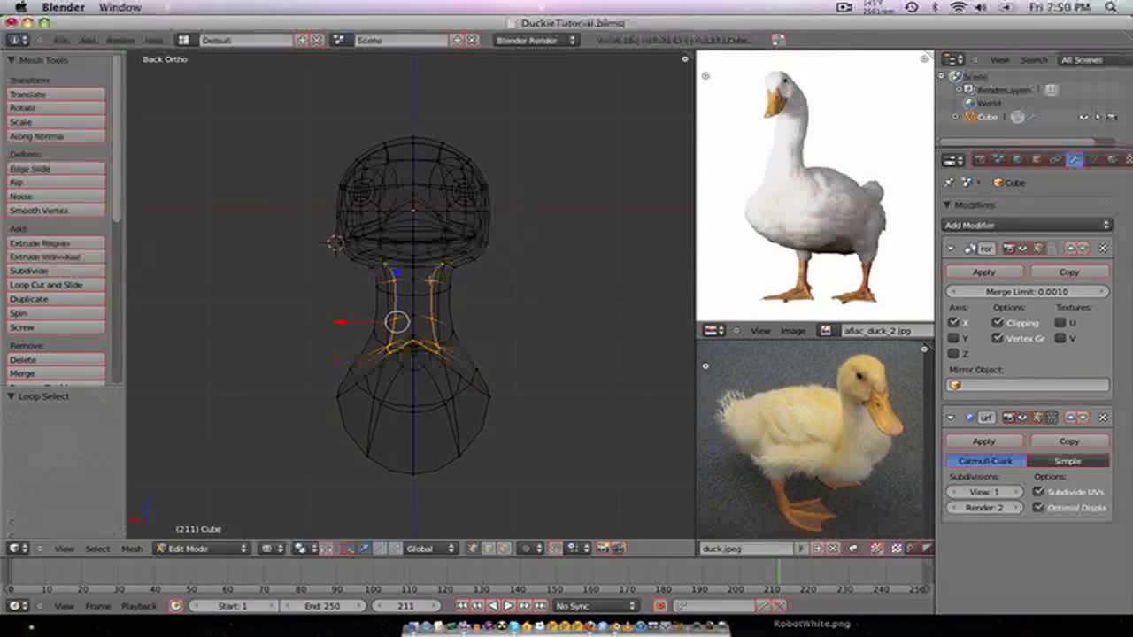
alt+right_click(438, 272)
key(s)
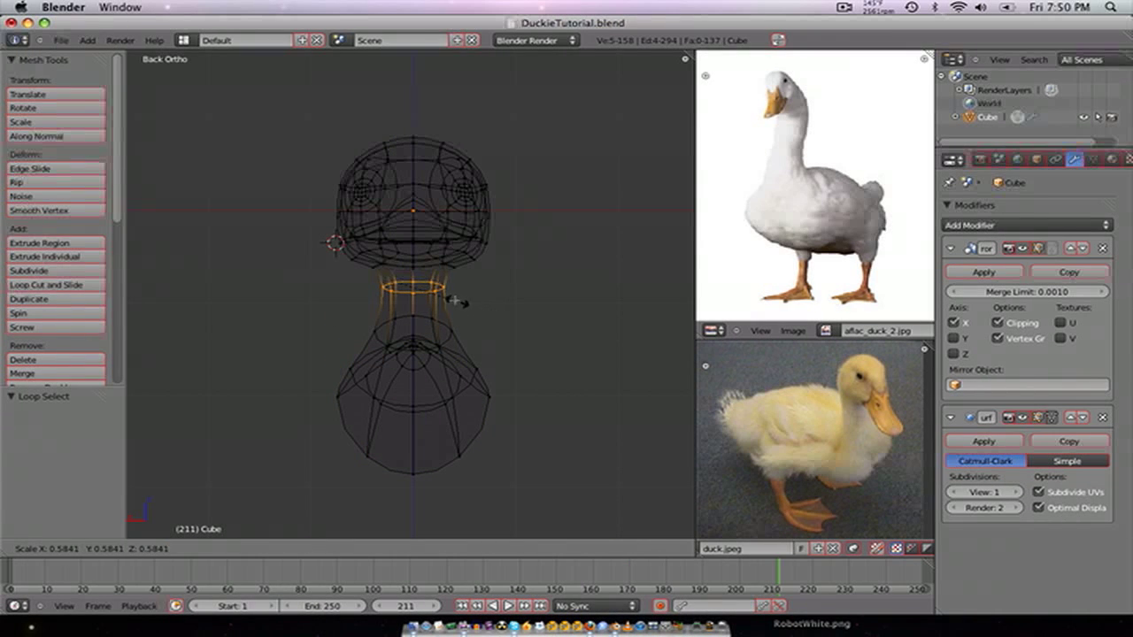
click(441, 294)
alt+right_click(445, 342)
key(s)
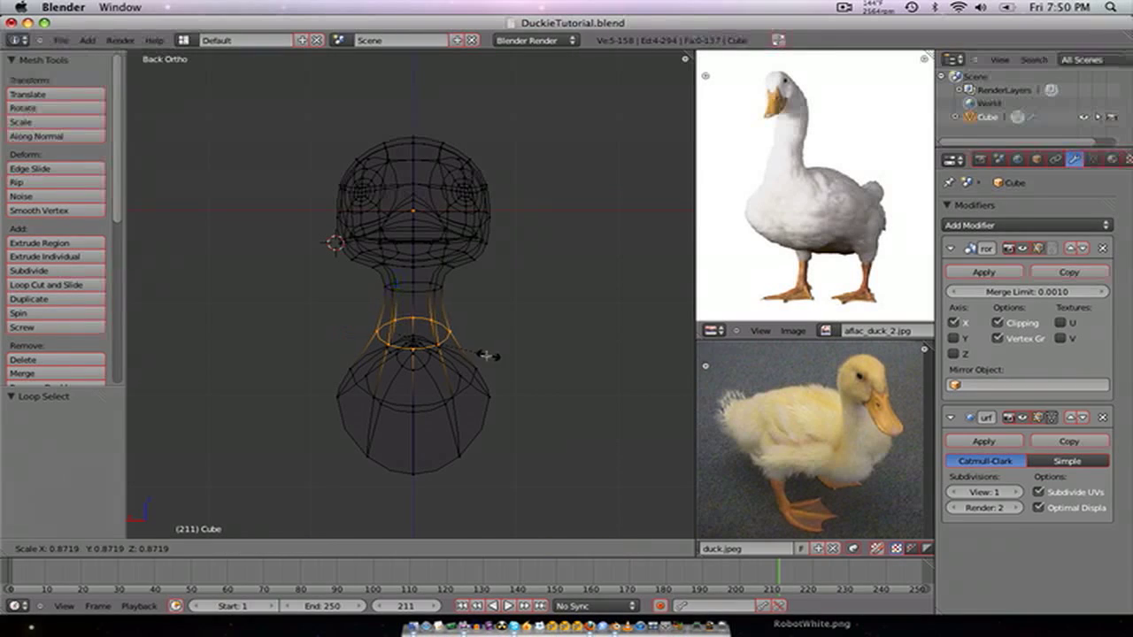
click(474, 354)
- Inspect the reshaped neck and body in solid shading from the side and three-quarter views
key(z)
middle_drag(475, 354, 419, 361)
key(KP_3)
key(KP_4)
key(KP_4)
key(KP_4)
key(KP_4)
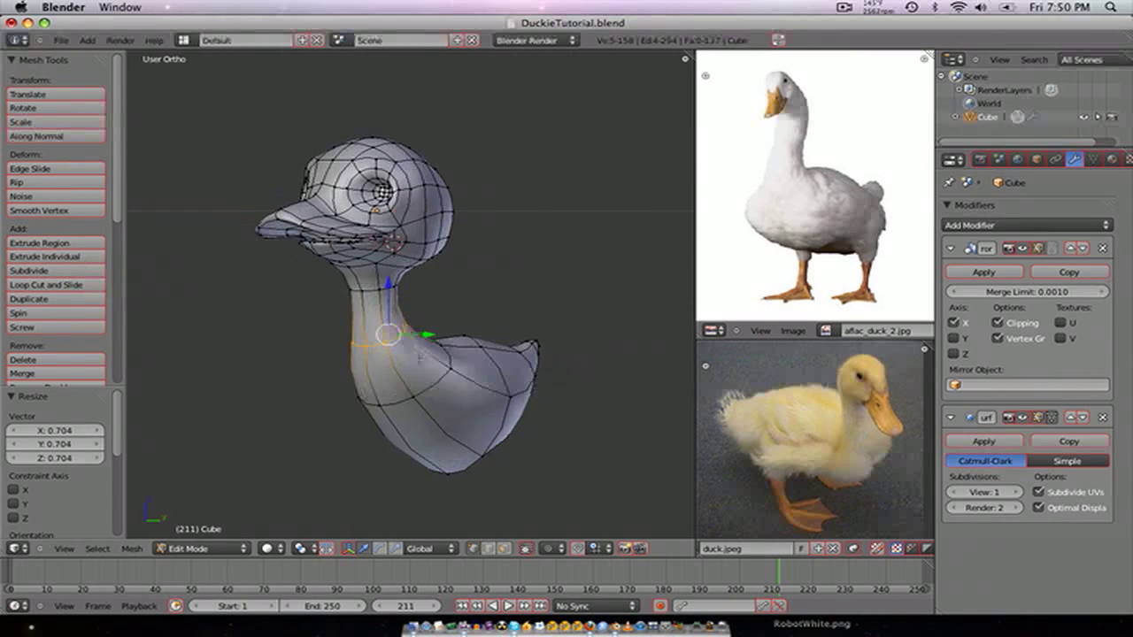
key(KP_5)
key(KP_5)
scroll(420, 359, up, 1)
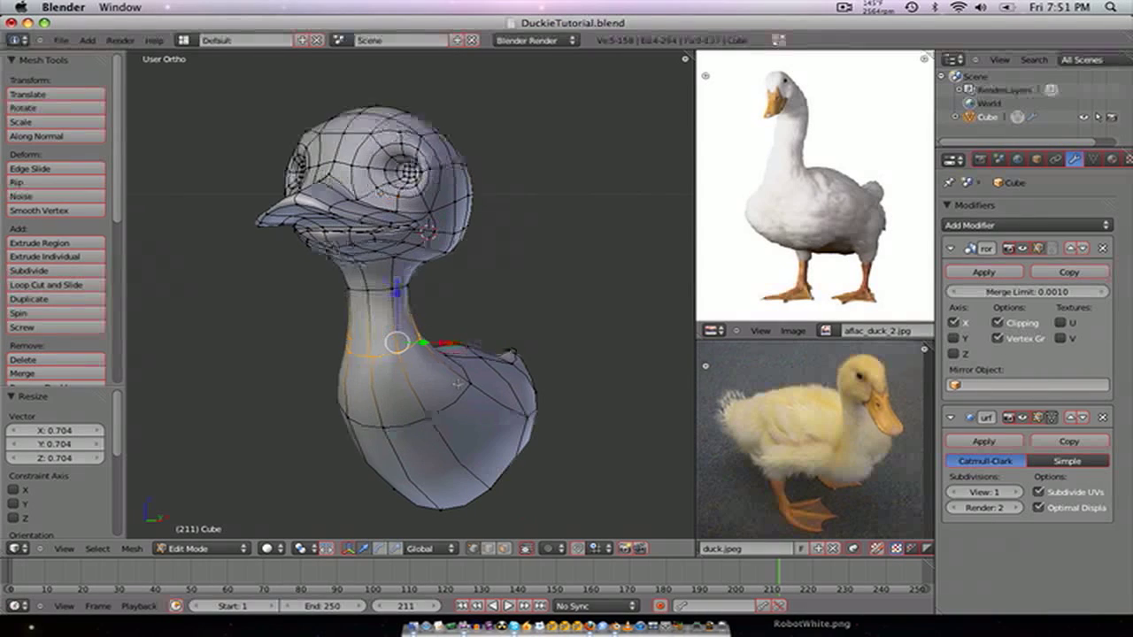
- Move the body's widest side vertex inward along X, and shift the shoulder vertex -0.083 along X in the front view
right_click(471, 390)
key(KP_1)
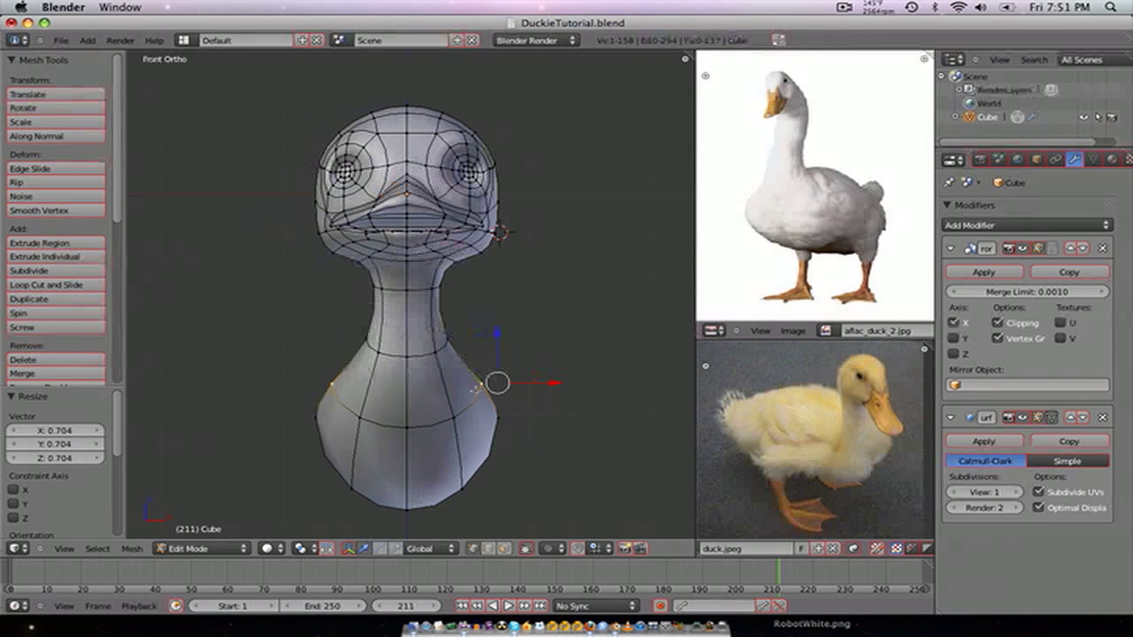
key(z)
key(g)
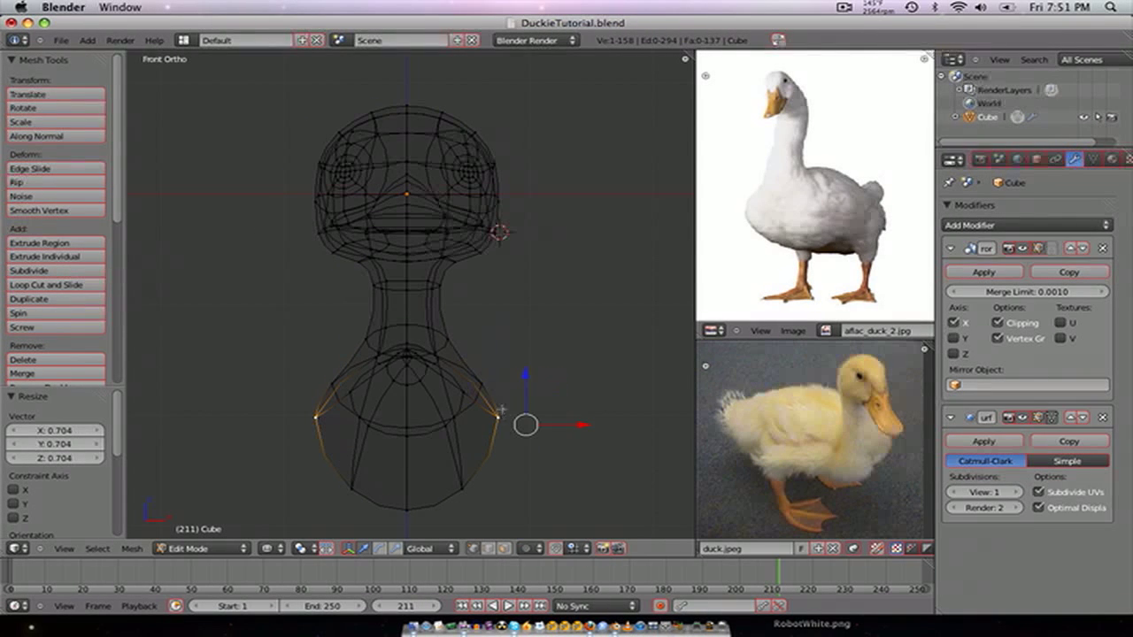
key(g)
key(x)
drag(546, 427, 542, 425)
right_click(483, 385)
drag(536, 385, 527, 384)
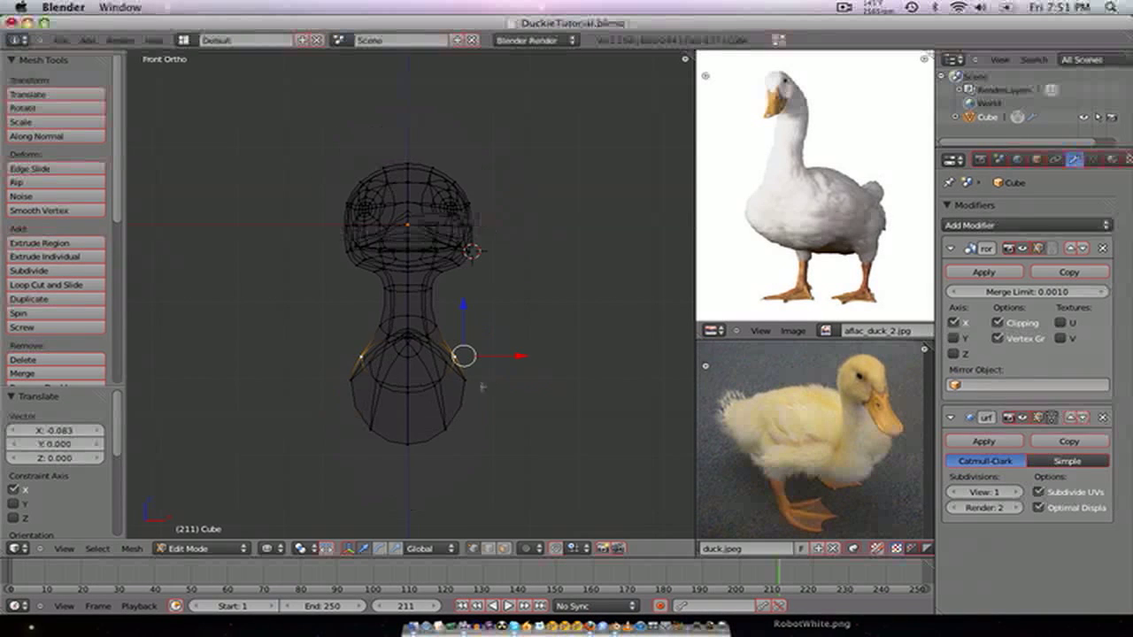
- Check the body's side profile with solid shading restored
key(KP_3)
key(KP_1)
key(KP_3)
key(z)
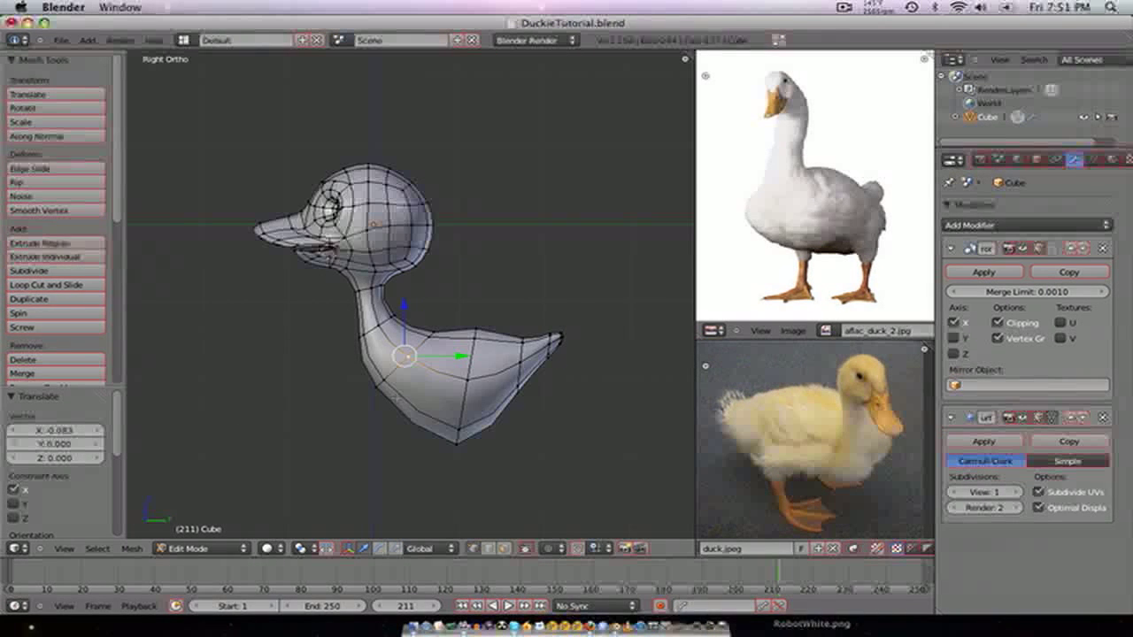
scroll(396, 399, up, 3)
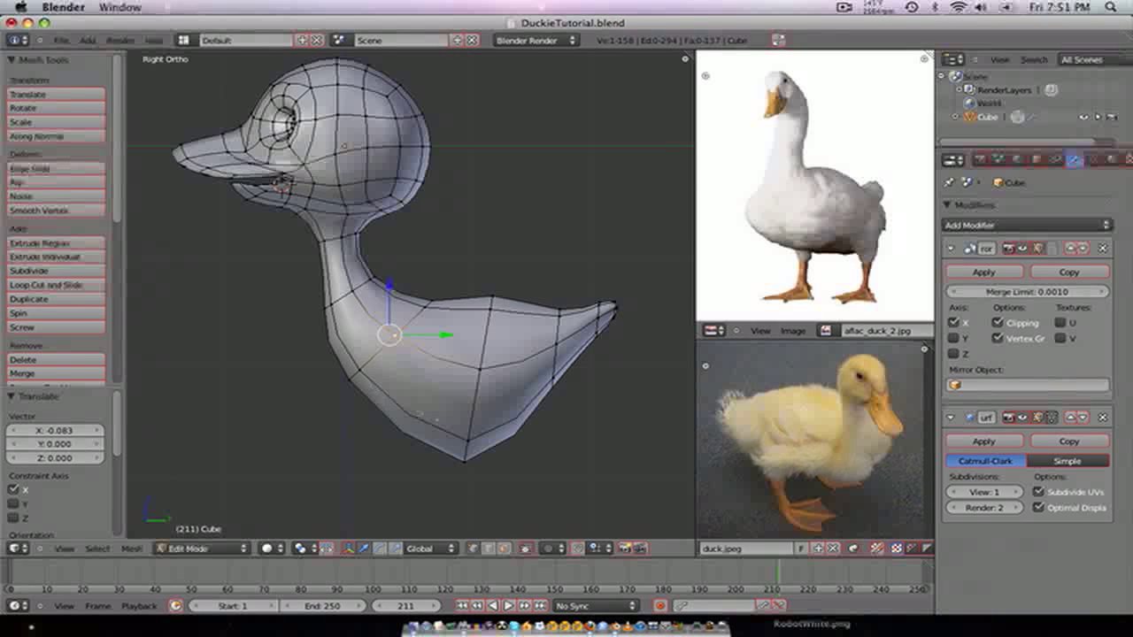
shift+scroll(408, 408, down, 3)
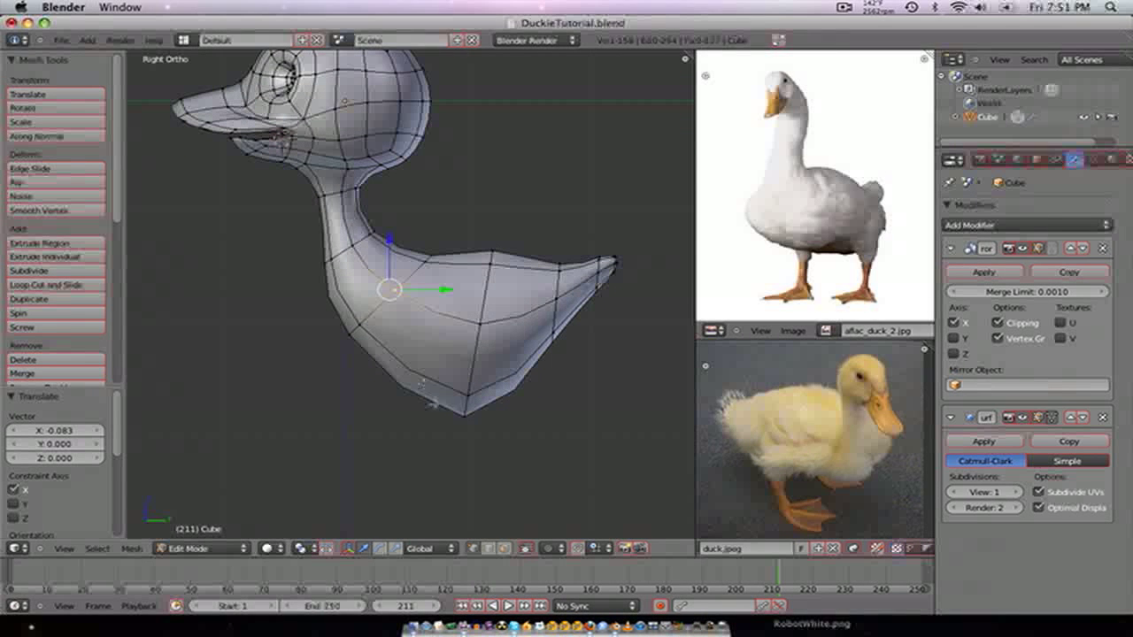
- In vertex select mode, shift the belly's lowest vertex 0.249 along Y and 0.045 along Z
click(470, 430)
key(ctrl+Tab)
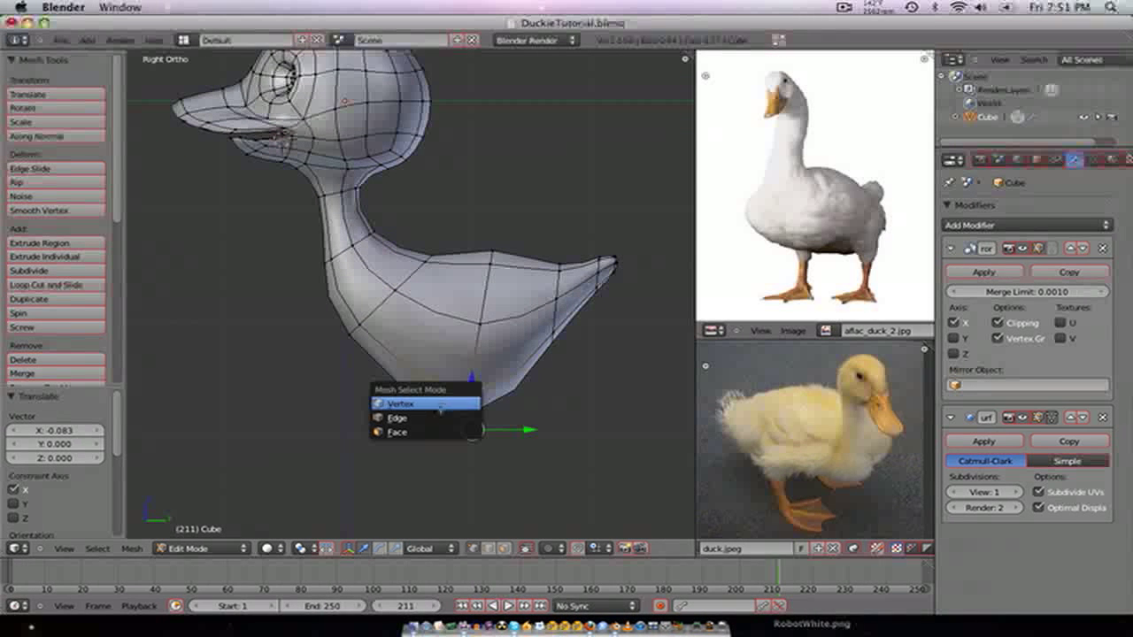
click(441, 417)
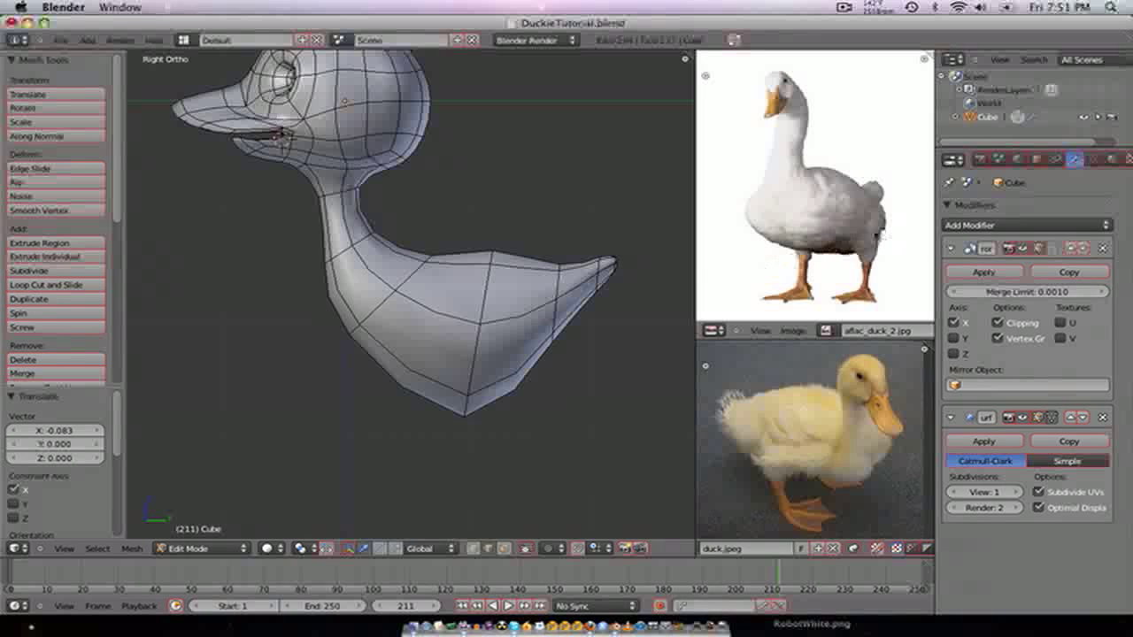
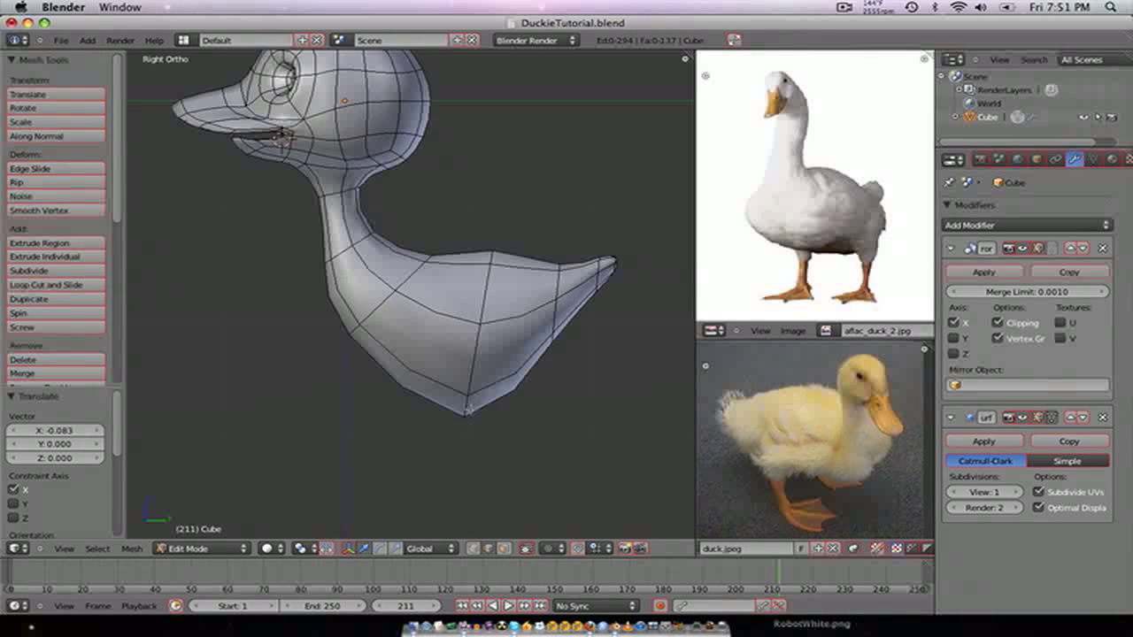
key(ctrl+Tab)
click(423, 397)
key(g)
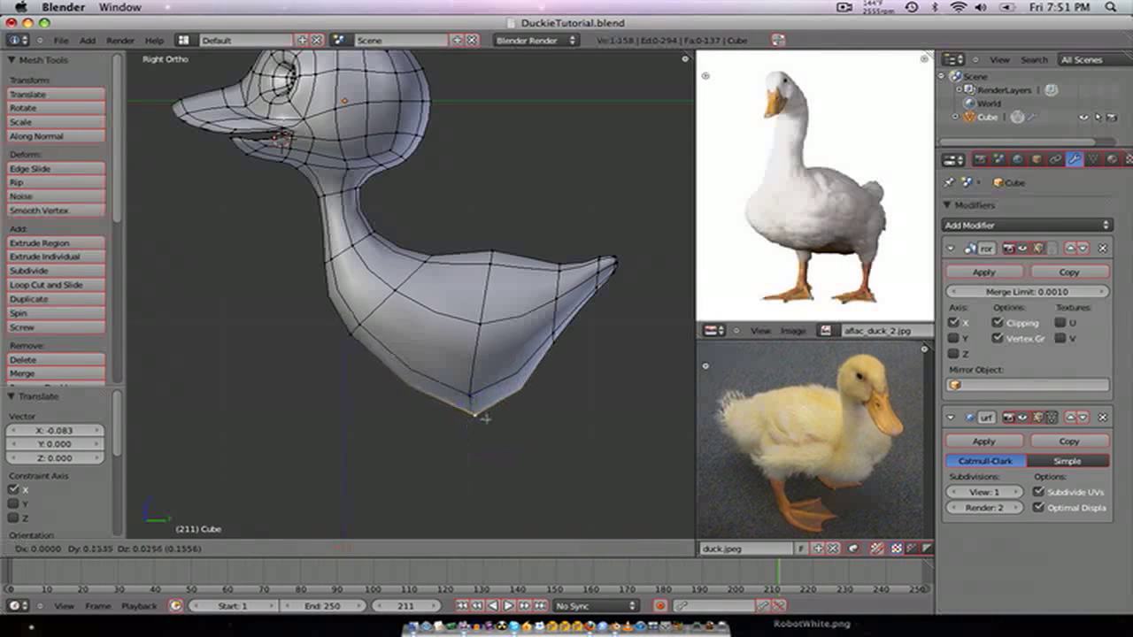
click(496, 417)
- In wireframe, shift the vertex above the belly's lowest point by Y 0.173, Z 0.371, and the lowest vertex by Y -0.077, Z 0.032
key(z)
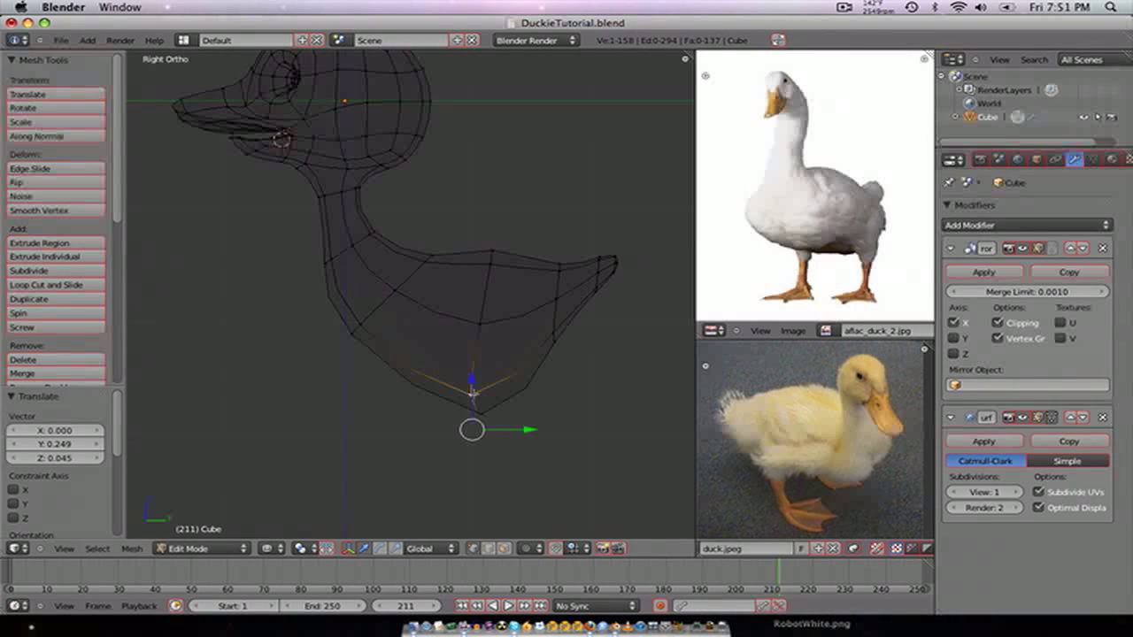
right_click(474, 392)
key(g)
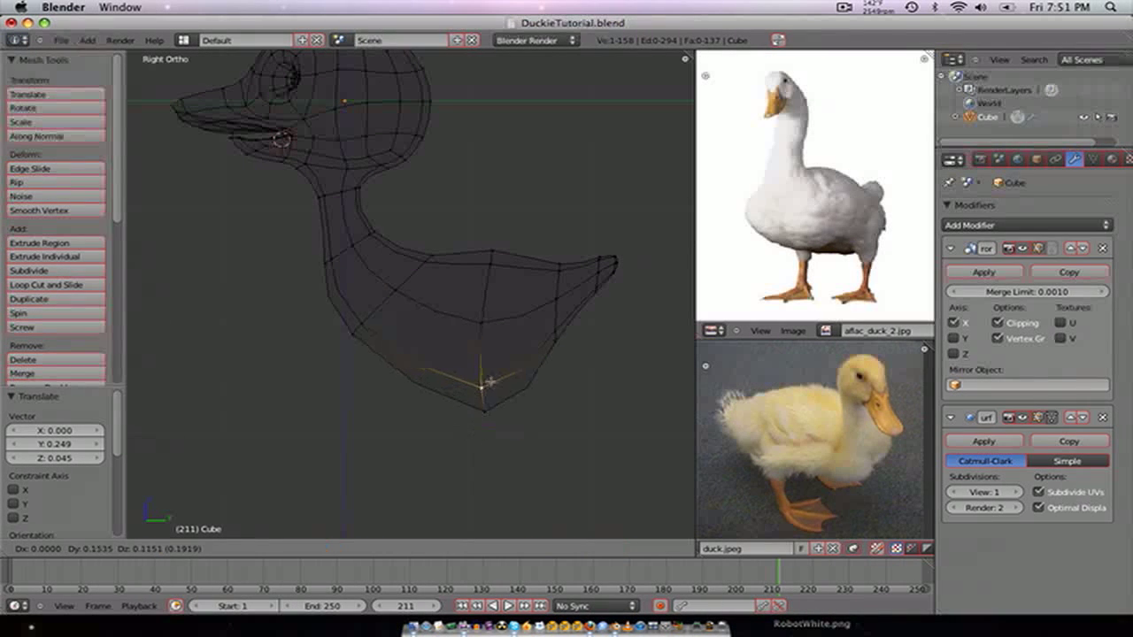
click(490, 361)
right_click(481, 407)
key(g)
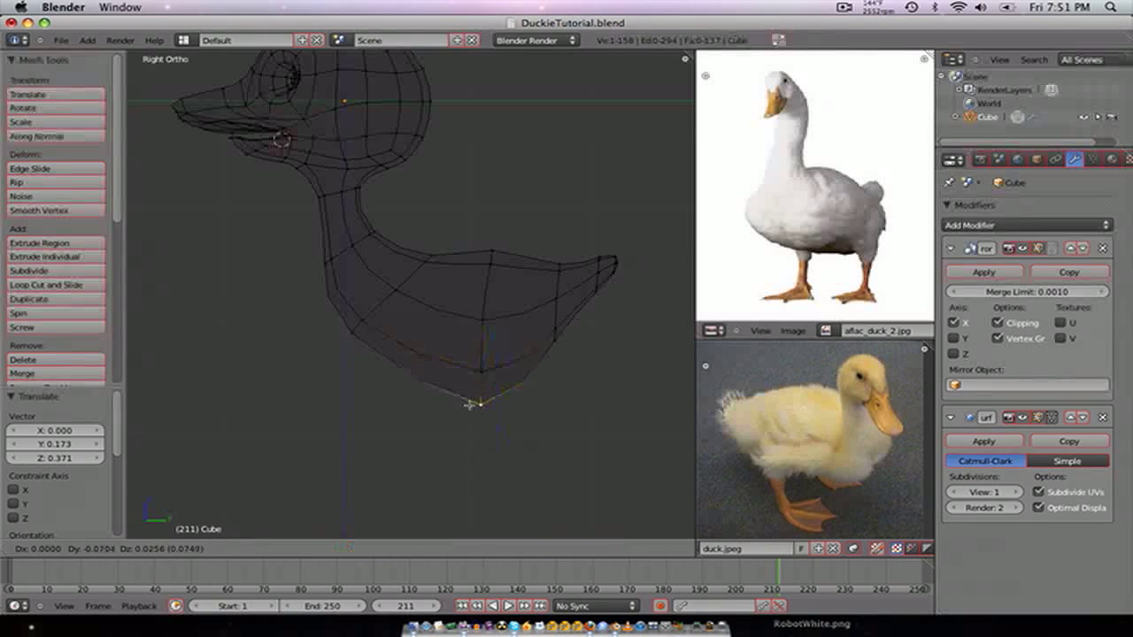
click(473, 403)
- Pull the rear underside vertex down and outward, and shift the vertex beneath the tail tip 0.064 along Y and -0.058 along Z
right_click(556, 336)
key(g)
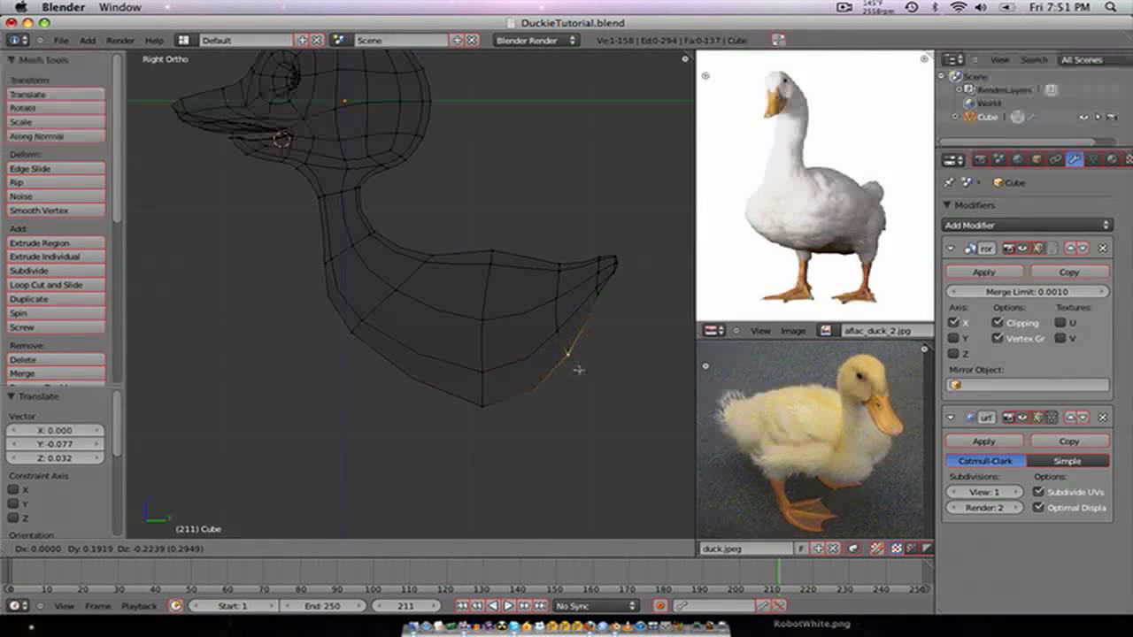
click(578, 370)
right_click(609, 288)
key(g)
click(607, 296)
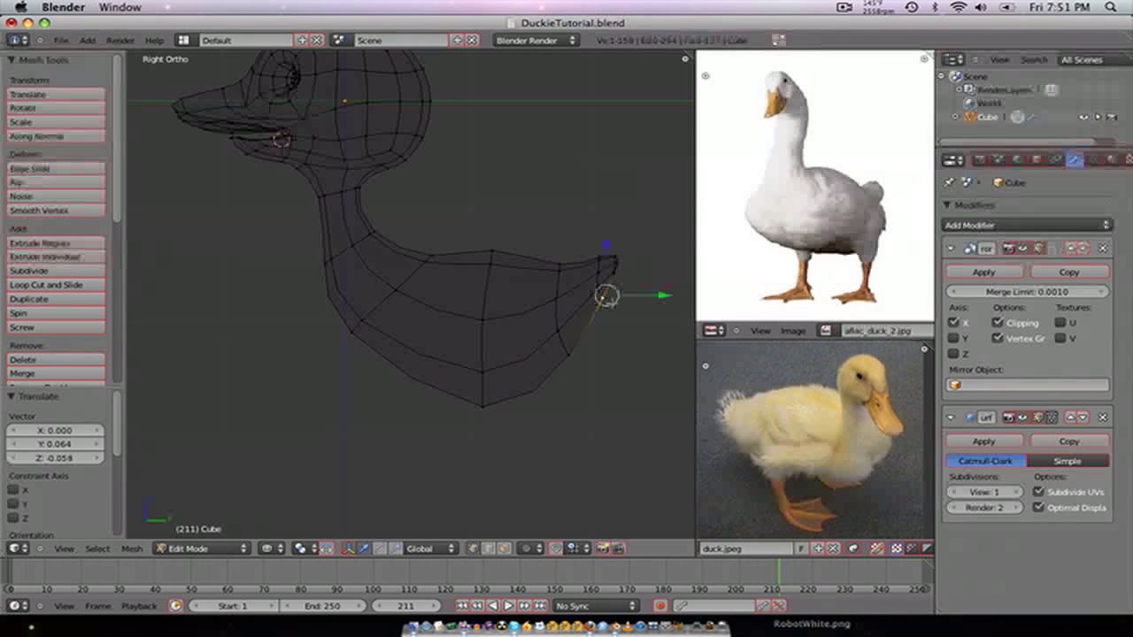
- Try subdividing the lower side edges and the vertical edges at the middle of the belly with one cut
key(ctrl+Tab)
click(471, 381)
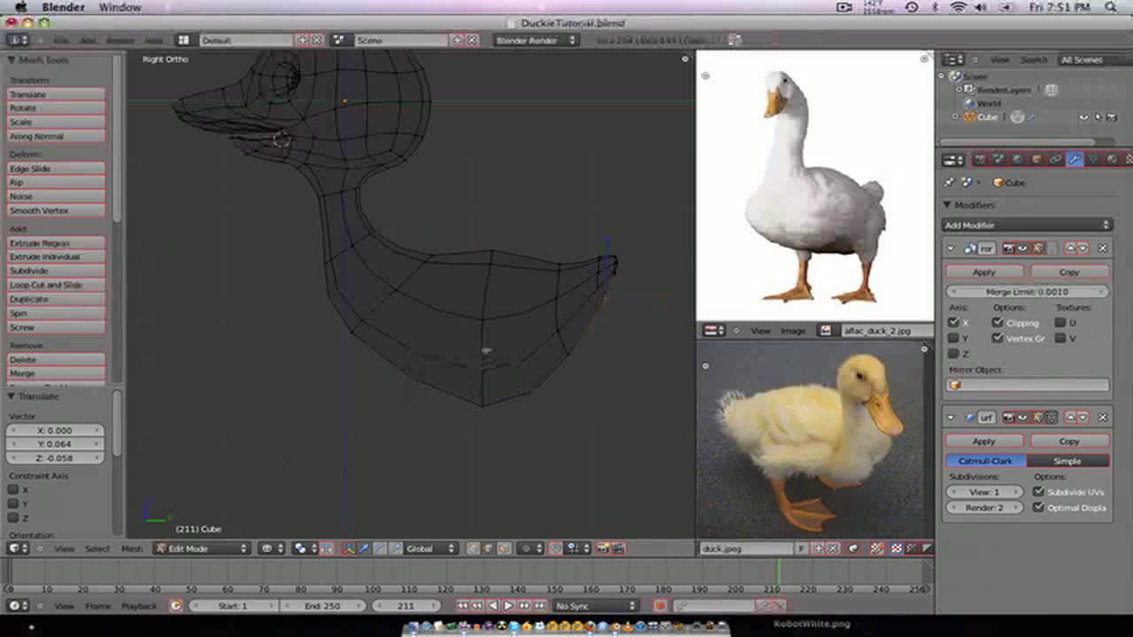
key(a)
right_click(447, 363)
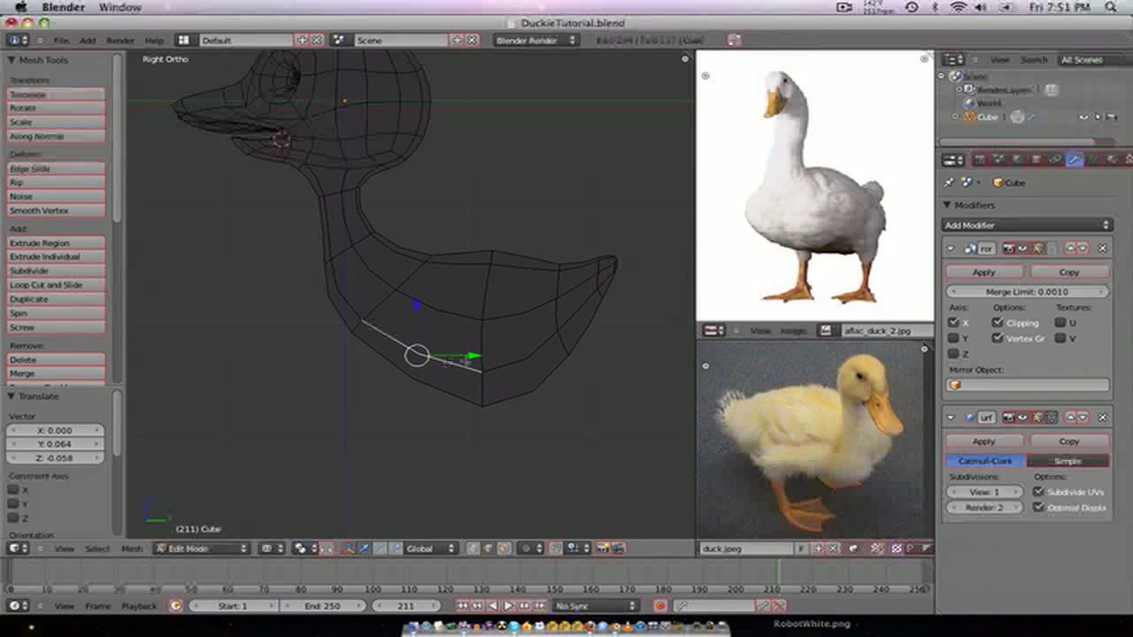
key(ctrl+Tab)
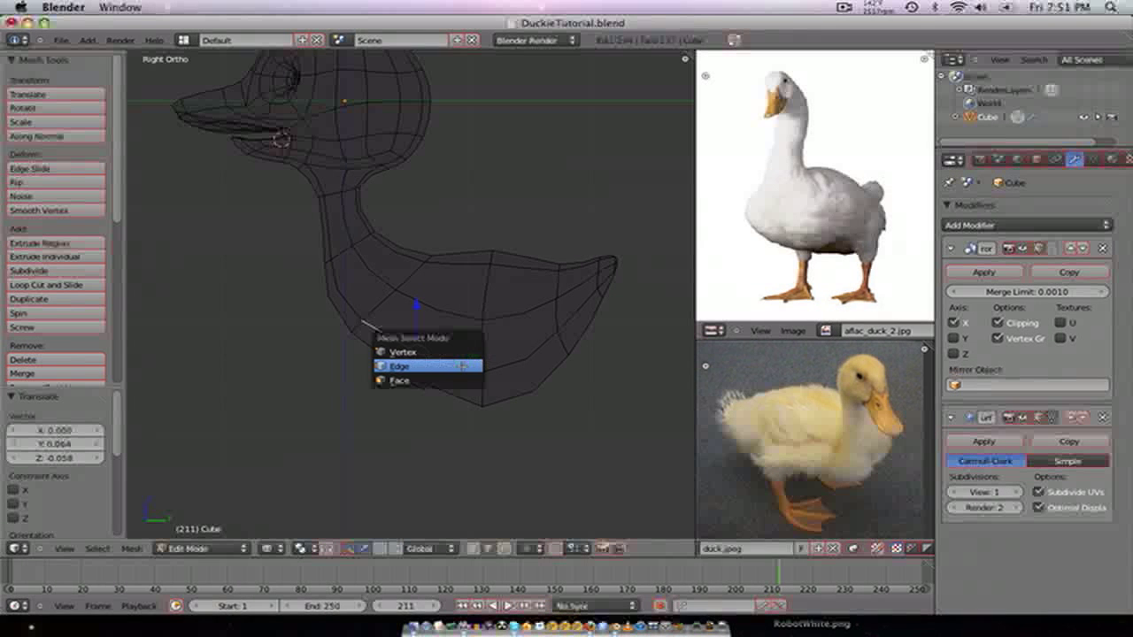
click(429, 355)
shift+right_click(483, 345)
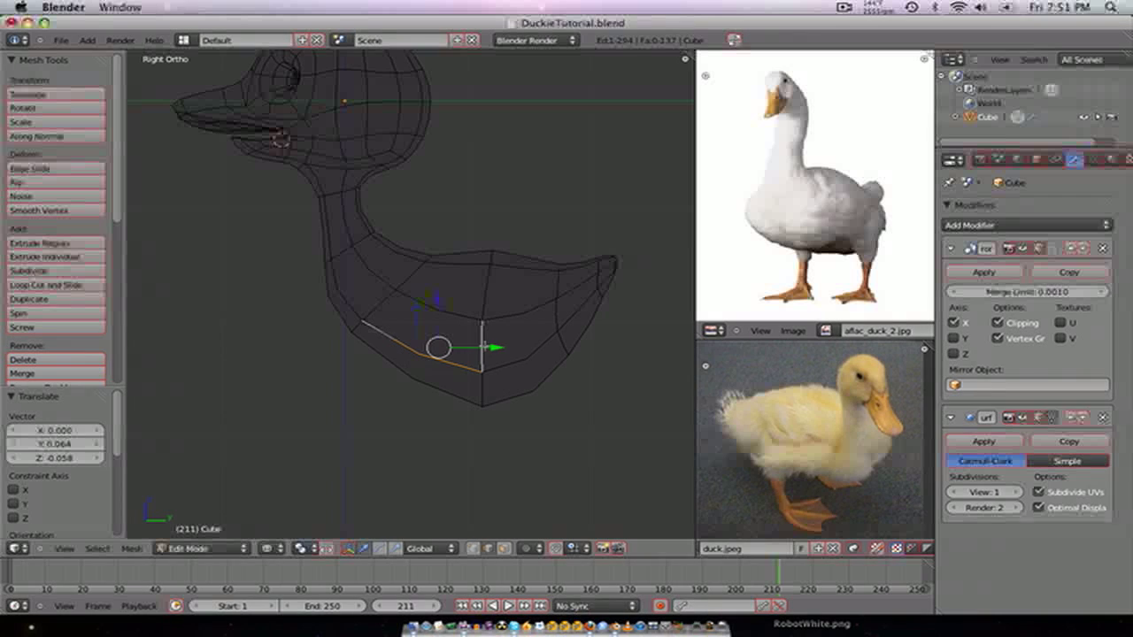
shift+right_click(523, 355)
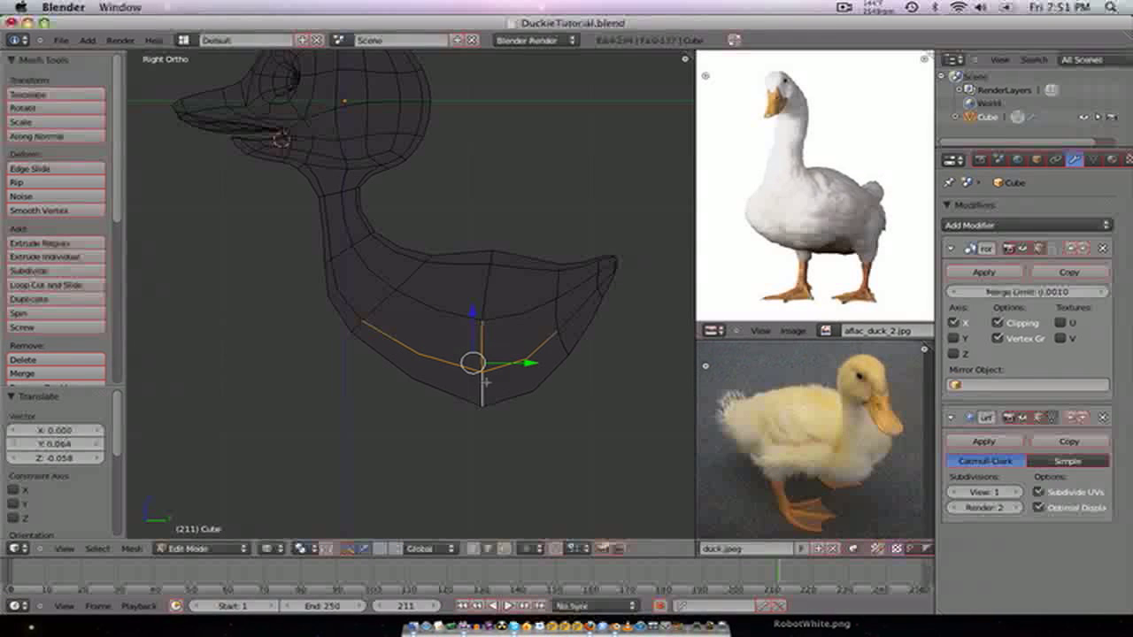
key(w)
click(434, 352)
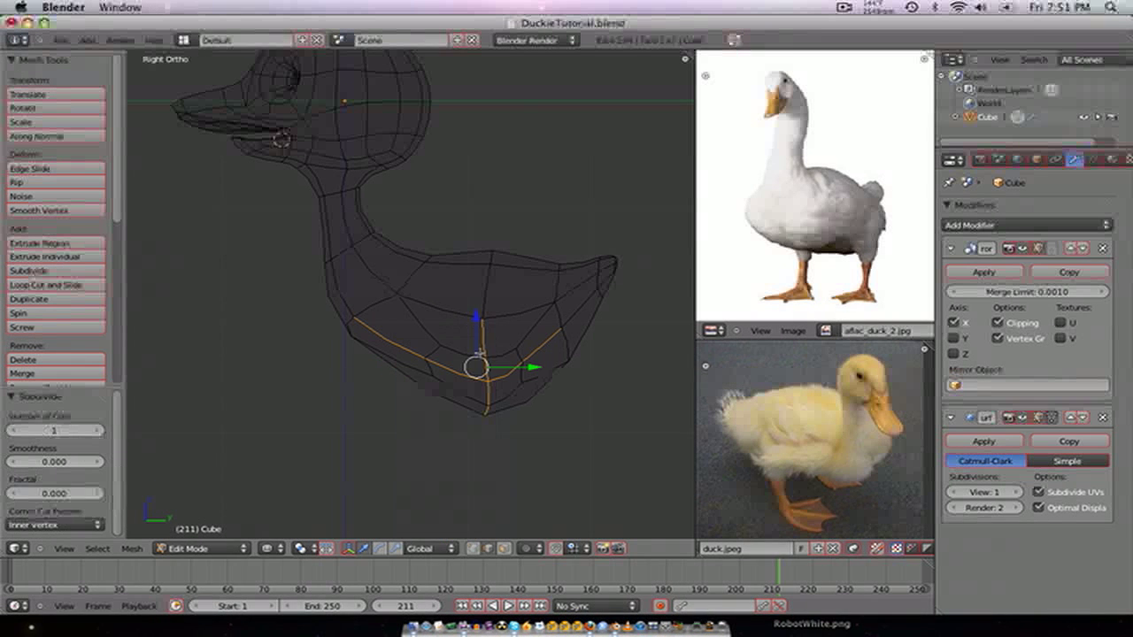
- Try deleting the vertex where the subdivided edges meet on the lower belly
key(ctrl+Tab)
click(498, 357)
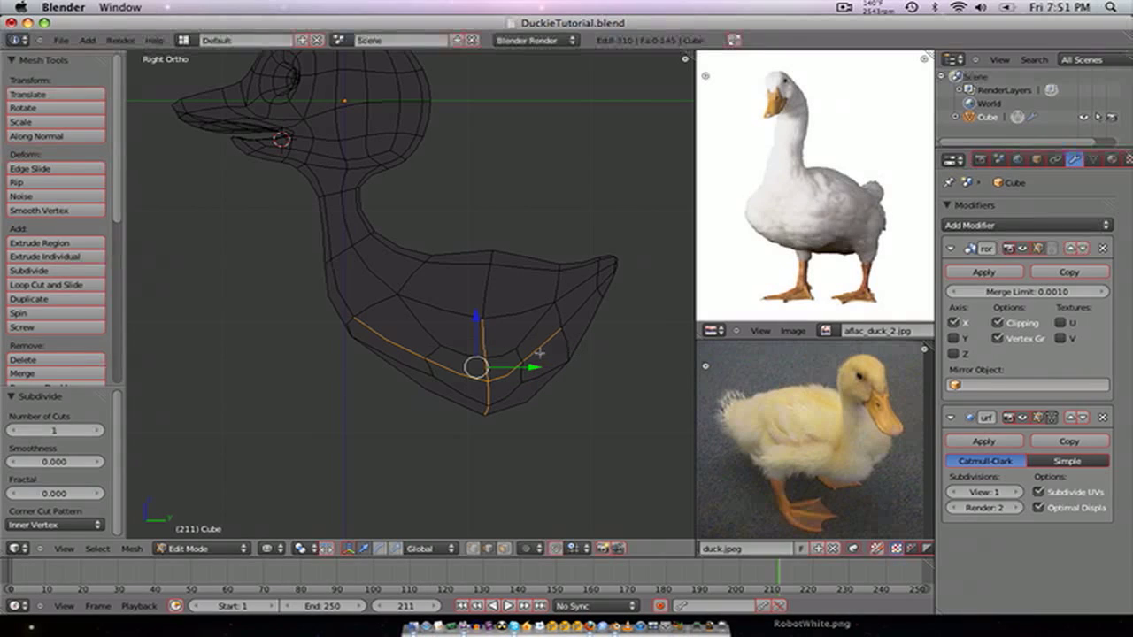
key(w)
key(ctrl+Tab)
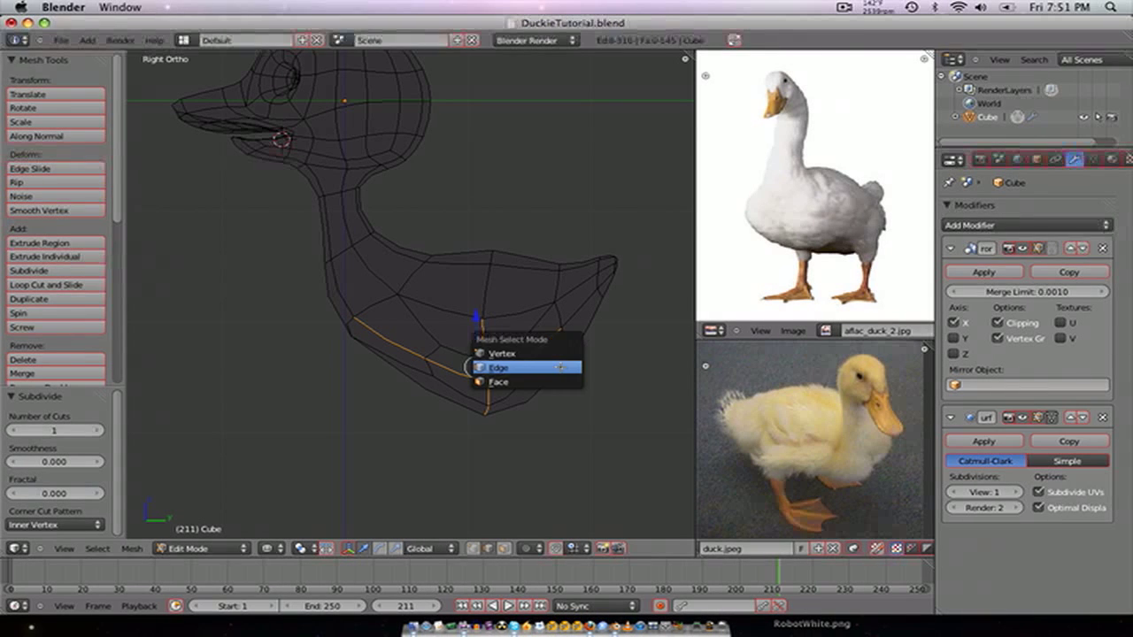
click(519, 355)
right_click(493, 381)
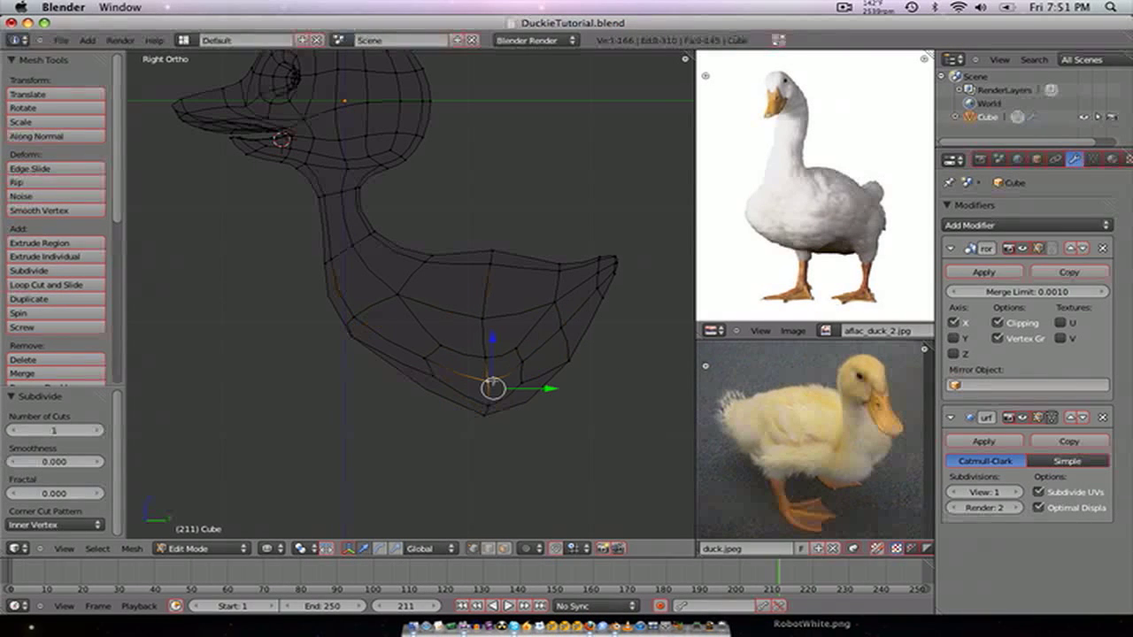
key(x)
click(492, 382)
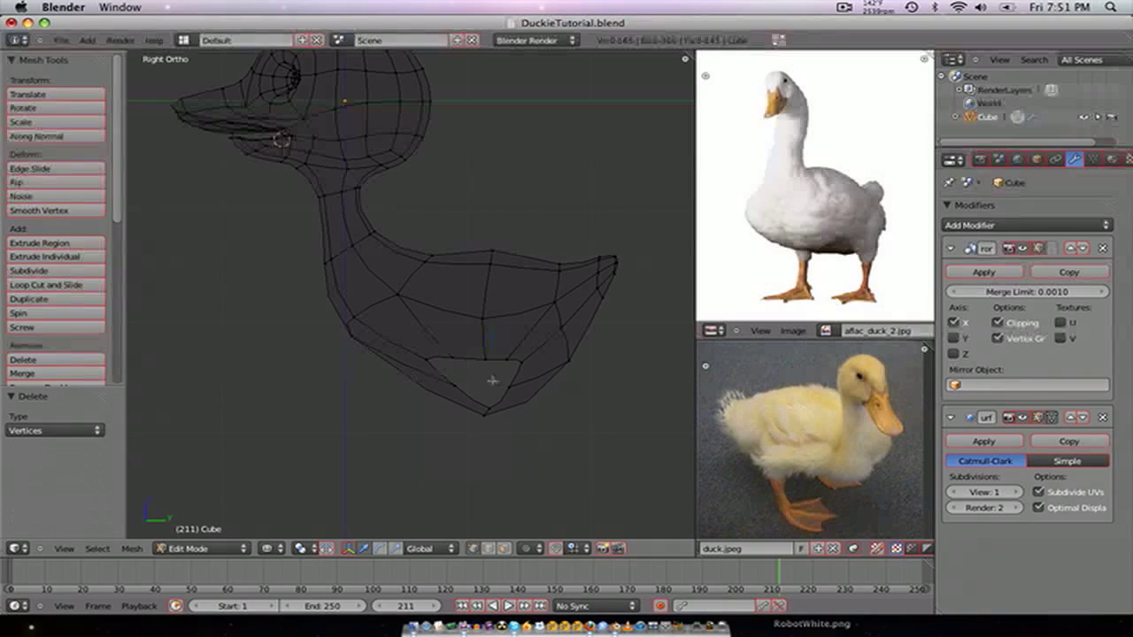
- Undo the vertex deletion and the subdivision of the belly edges
mouse_move(488, 371)
middle_down()
mouse_move(539, 336)
mouse_move(522, 323)
mouse_move(492, 343)
middle_up()
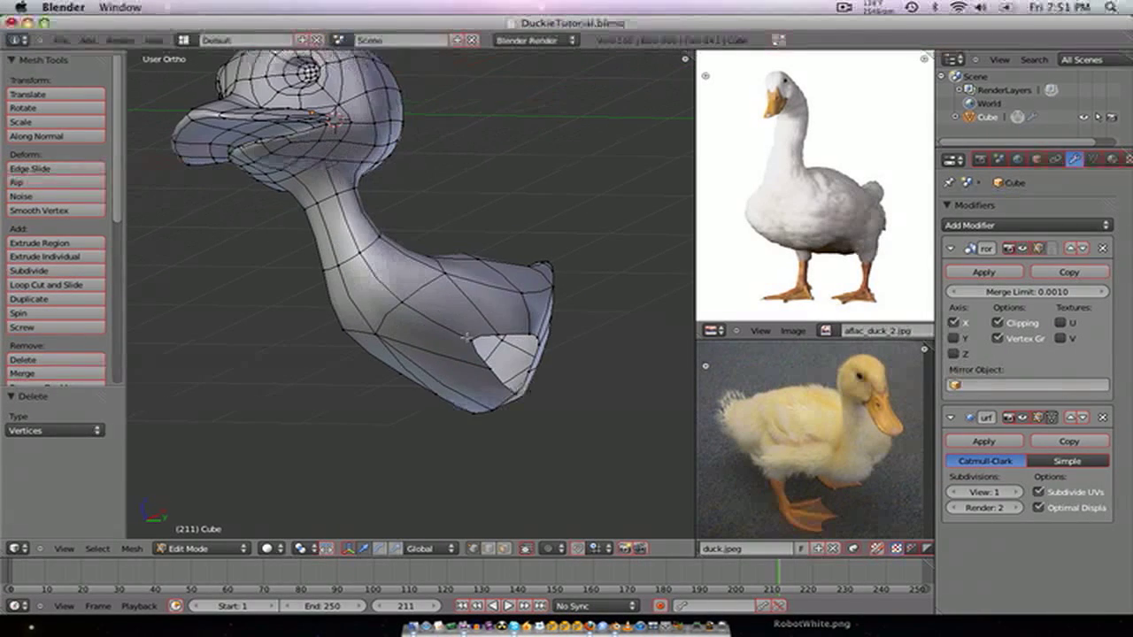
alt+right_click(488, 345)
key(ctrl+z)
key(ctrl+z)
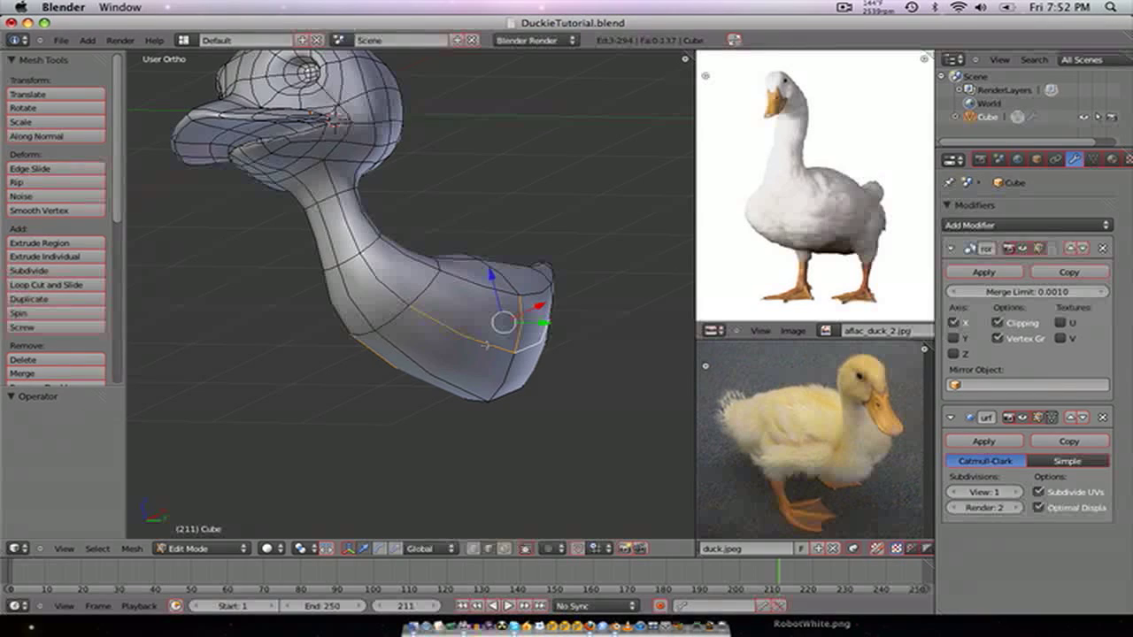
- In the right view, add a centred edge loop across the body between the shoulder loop and the mid-body loop
key(KP_1)
key(KP_3)
click(448, 310)
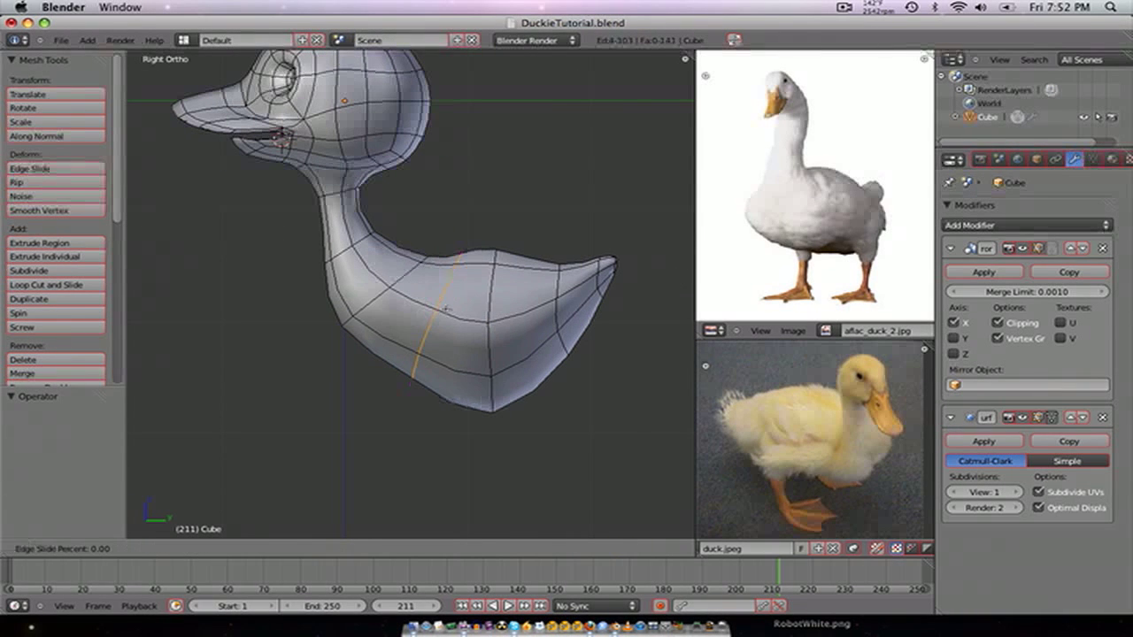
right_click(448, 309)
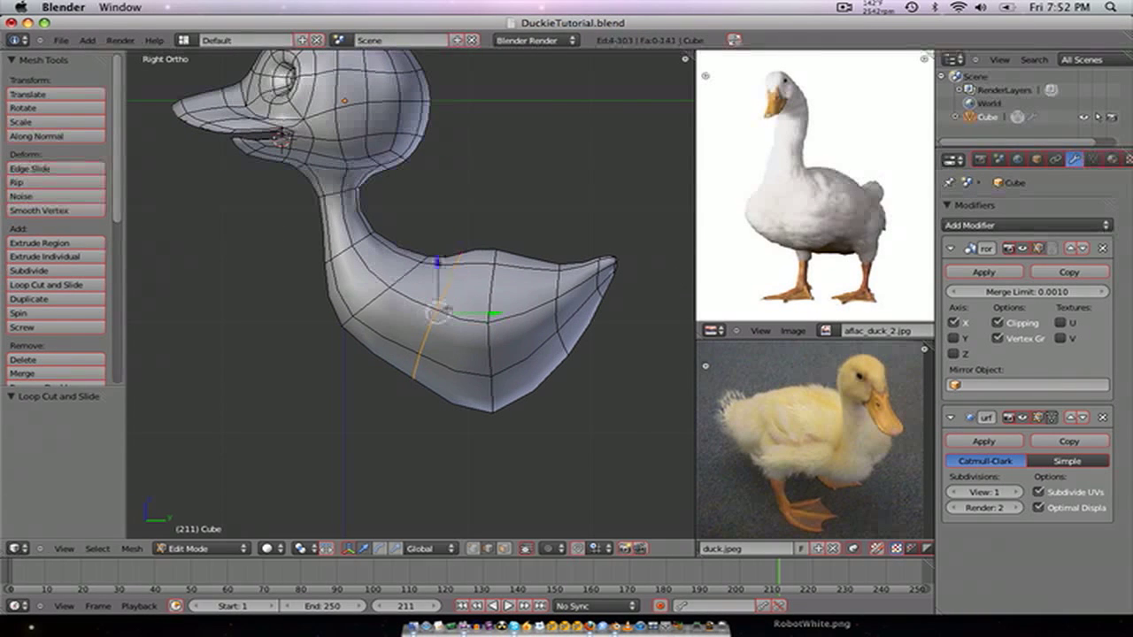
- Shift the new loop's top vertex by Y -0.032, Z 0.013, and the vertex below it by Y -0.115, Z -0.128
key(ctrl+Tab)
click(461, 264)
key(z)
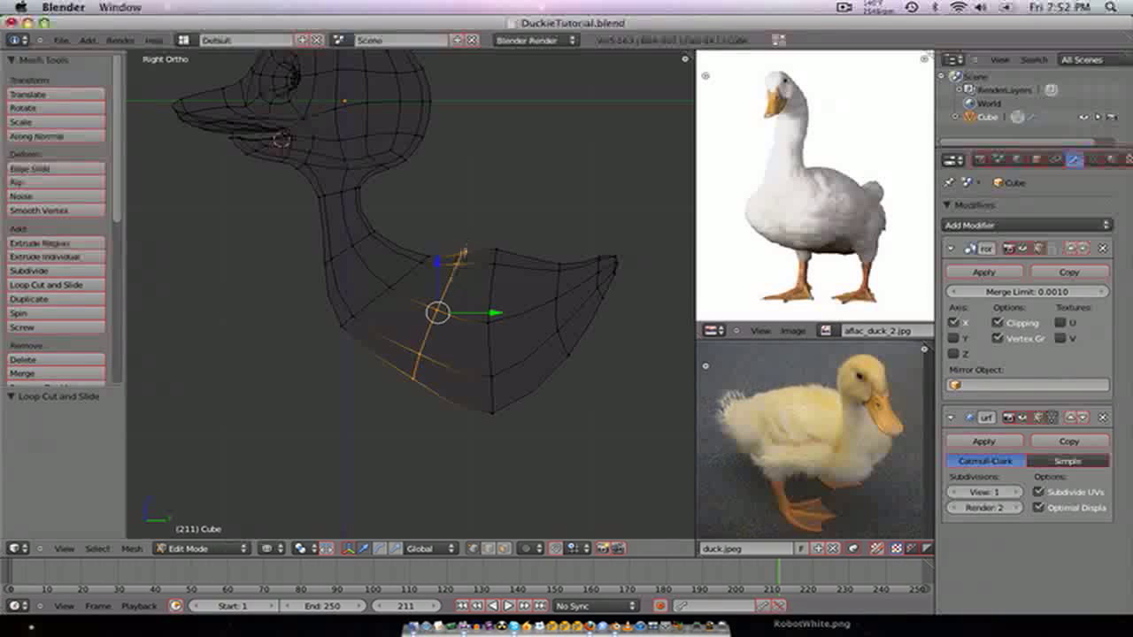
right_click(459, 254)
drag(462, 250, 458, 250)
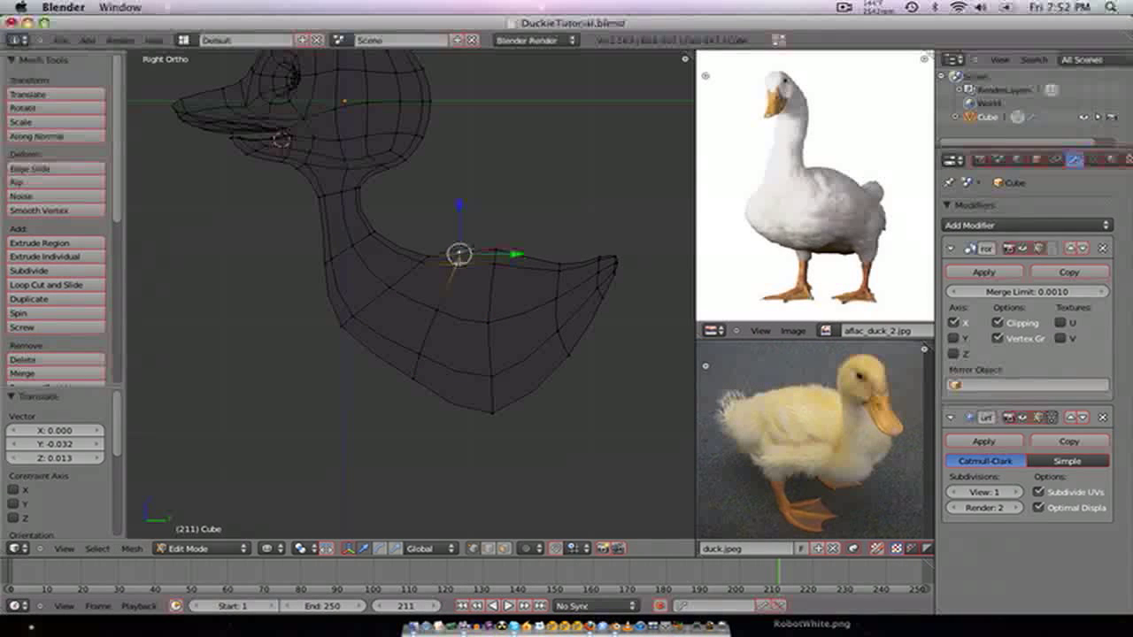
drag(459, 258, 446, 273)
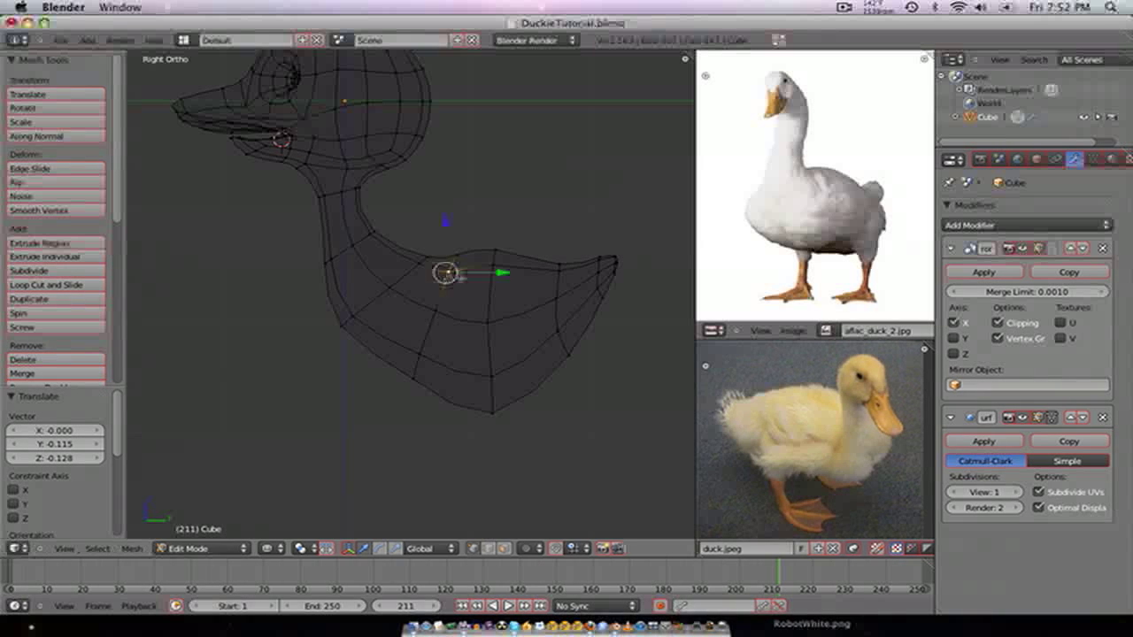
- Shift the upper side vertex of the mid-body loop 0.045 along Y and -0.090 along Z, and adjust the upper vertex near the tail
key(g)
click(495, 274)
right_click(562, 270)
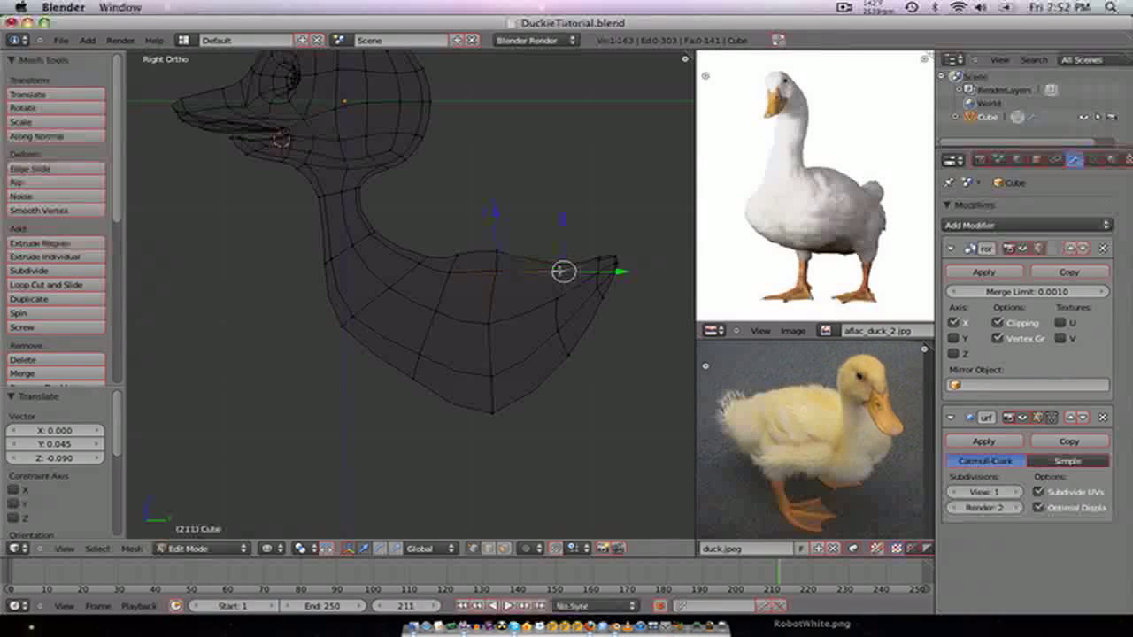
key(g)
click(558, 276)
- Shift the new loop's bottom vertex by Y -0.141, Z -0.102, and the belly's lowest vertex by Y -0.019, Z 0.102
right_click(395, 398)
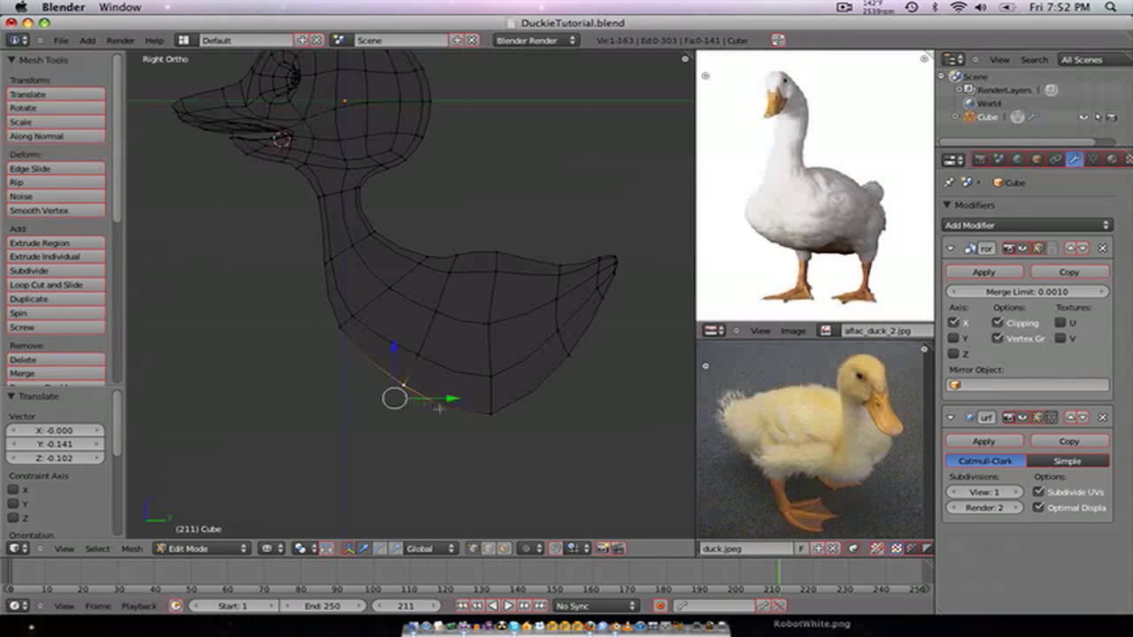
key(g)
click(475, 404)
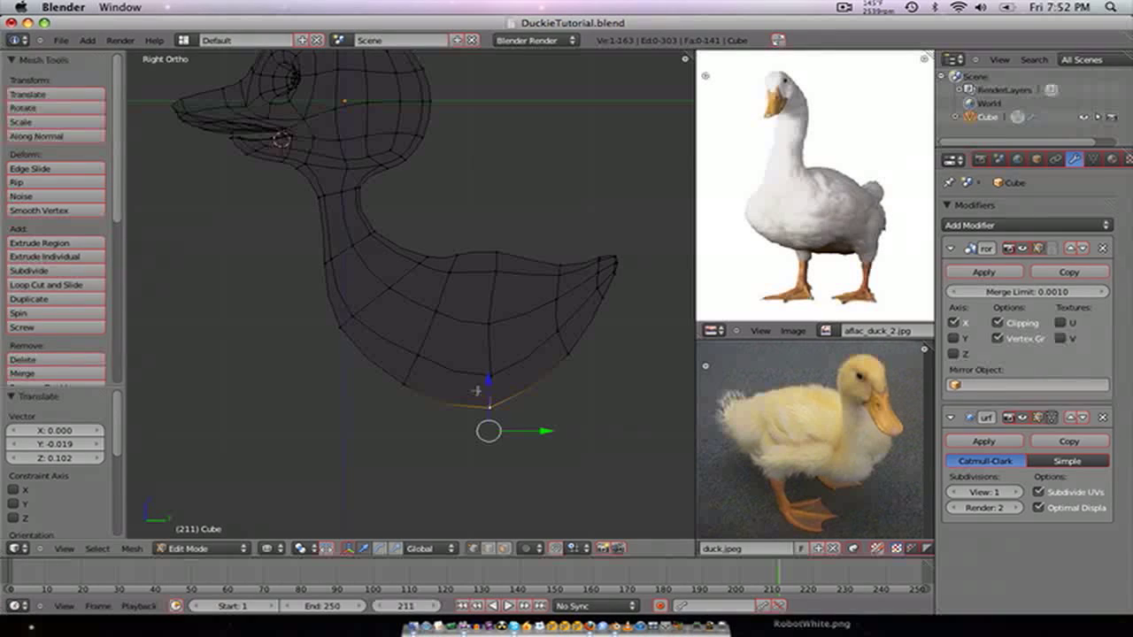
- Examine the belly's edge layout in edge select mode and the whole smoothed duck in solid-shaded Object Mode from below
key(ctrl+Tab)
click(434, 406)
right_click(497, 342)
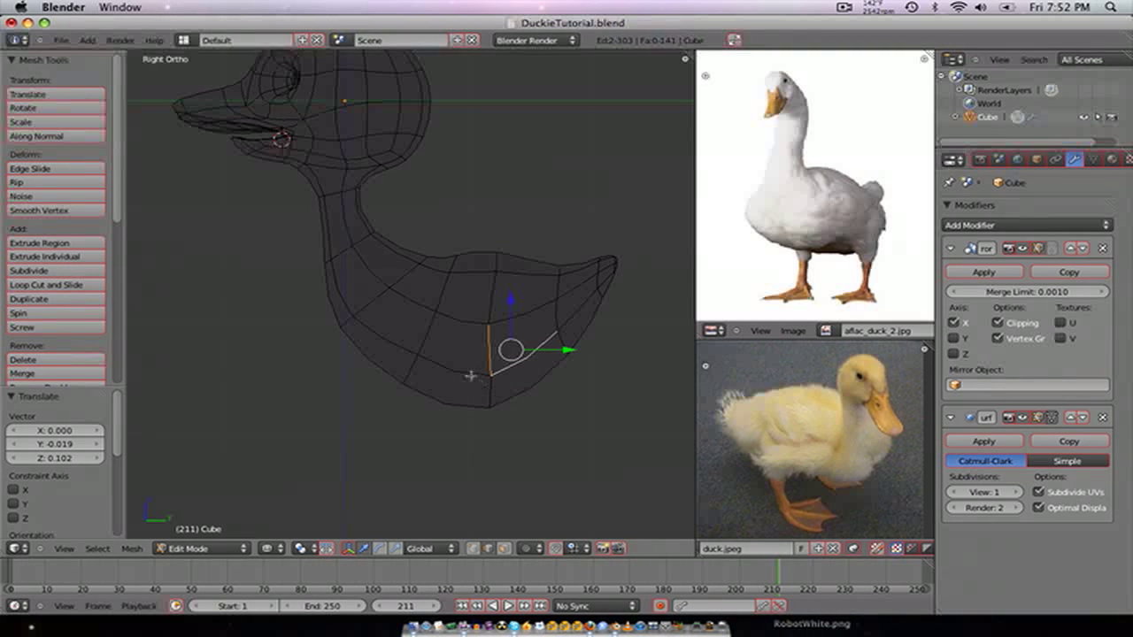
middle_drag(471, 375, 443, 357)
key(Tab)
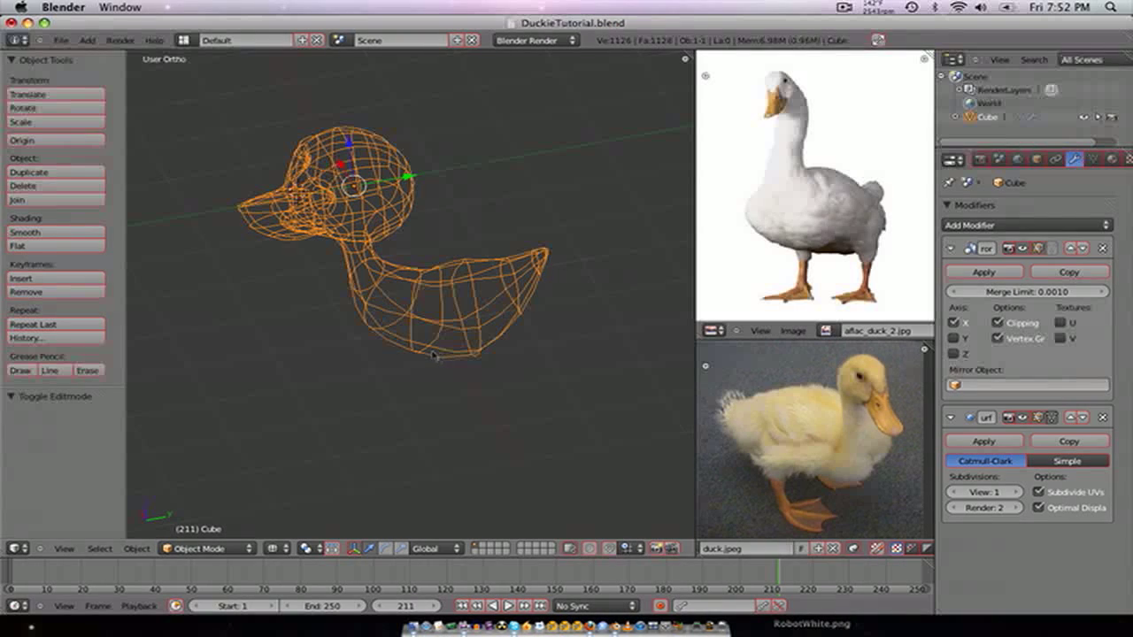
key(a)
key(z)
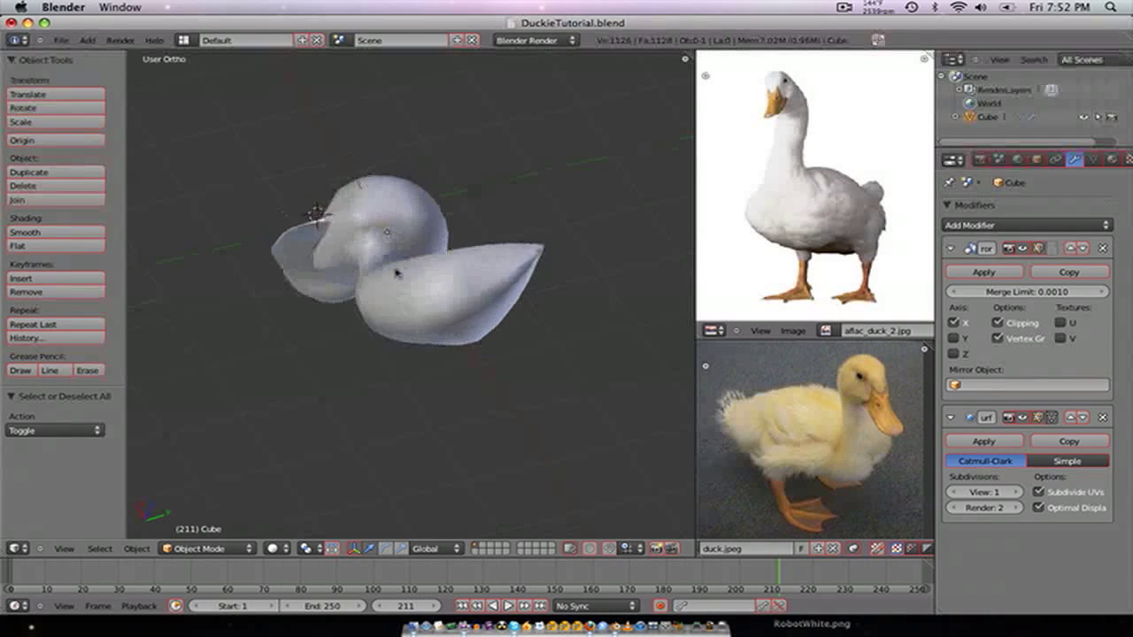
- Subdivide the row of parallel edges running along the duck's lower body from the chest to the tail
key(Tab)
scroll(425, 292, up, 4)
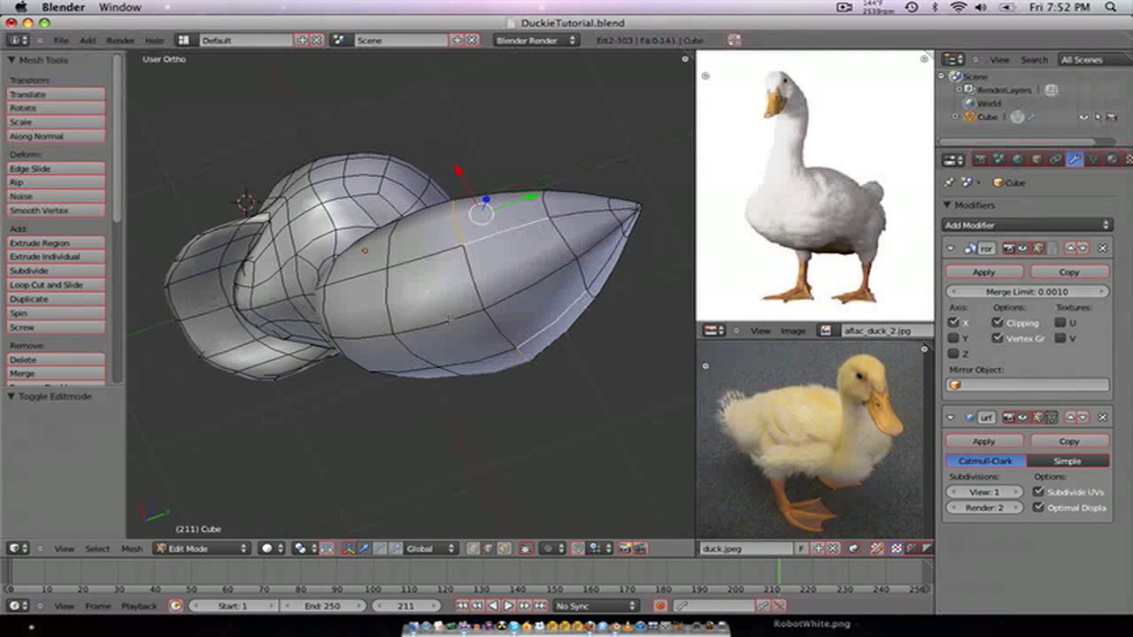
right_click(448, 319)
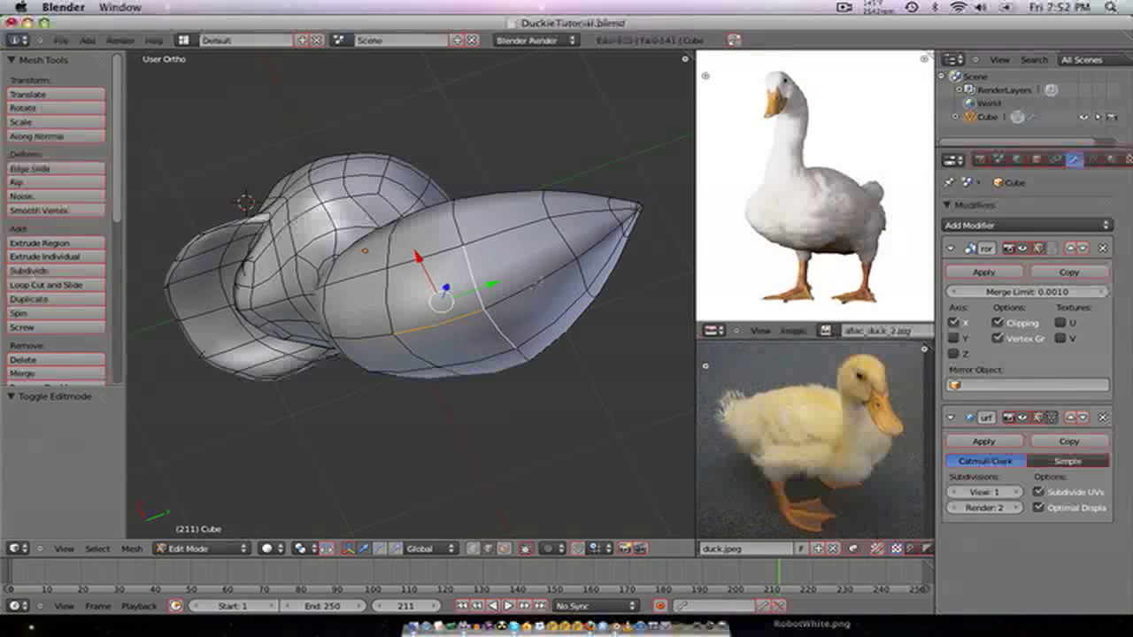
middle_drag(535, 285, 475, 267)
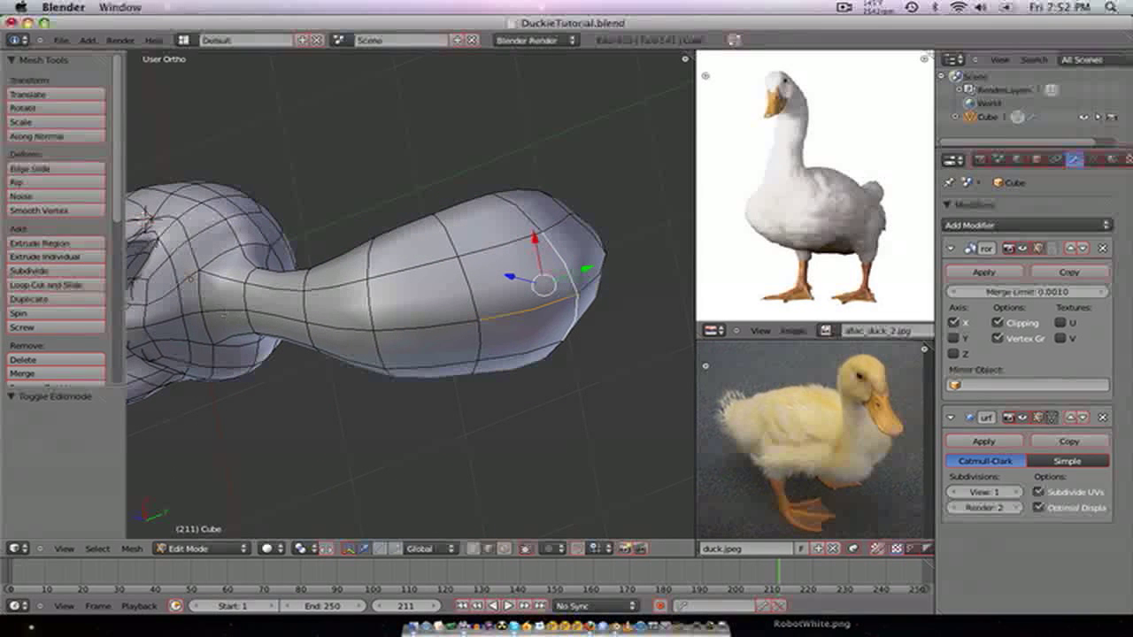
right_click(272, 316)
shift+right_click(364, 316)
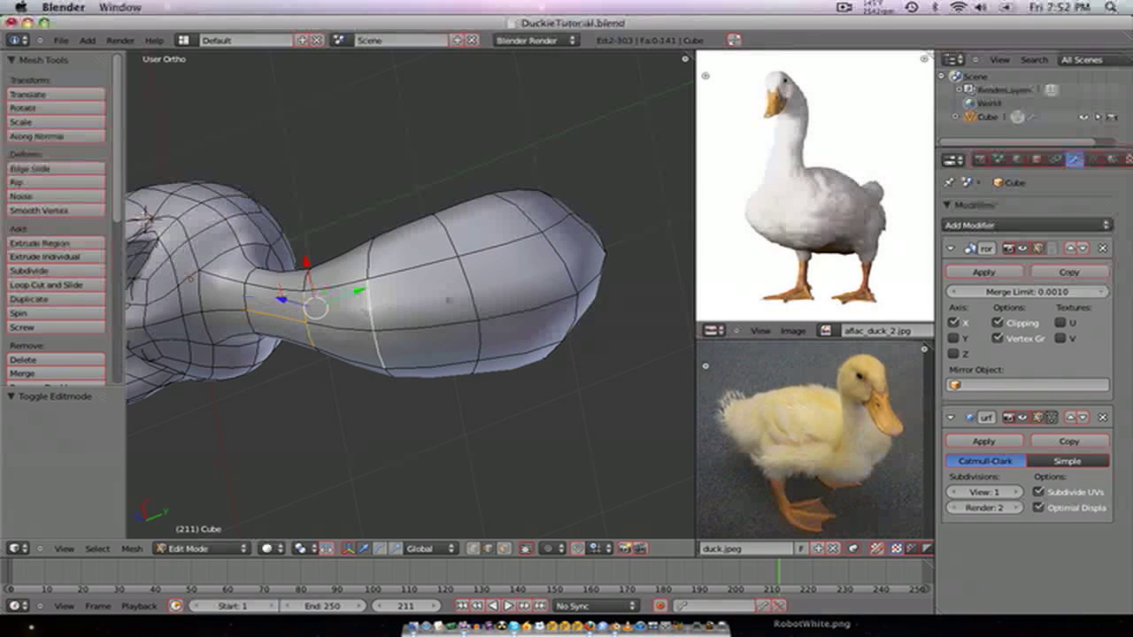
shift+right_click(463, 294)
shift+right_click(559, 282)
middle_drag(560, 281, 493, 289)
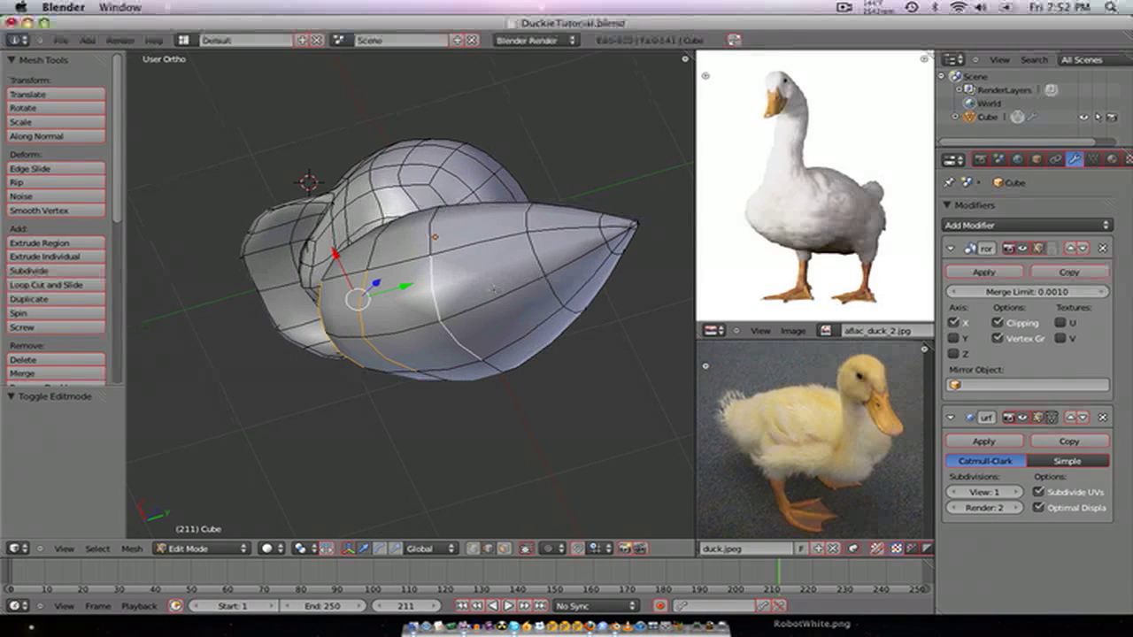
shift+right_click(534, 263)
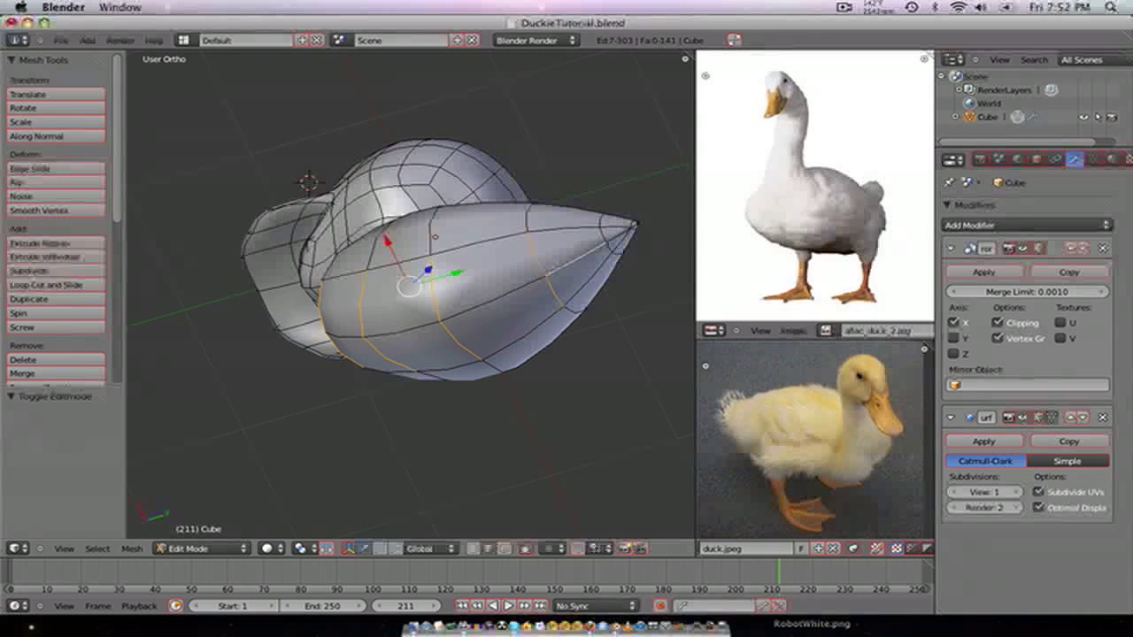
key(w)
click(453, 260)
- Examine the smoothed body shape in Object Mode from the front and partway around to the side
middle_drag(453, 260, 443, 372)
key(Tab)
key(KP_1)
key(KP_6)
key(KP_6)
key(KP_6)
key(KP_6)
key(KP_6)
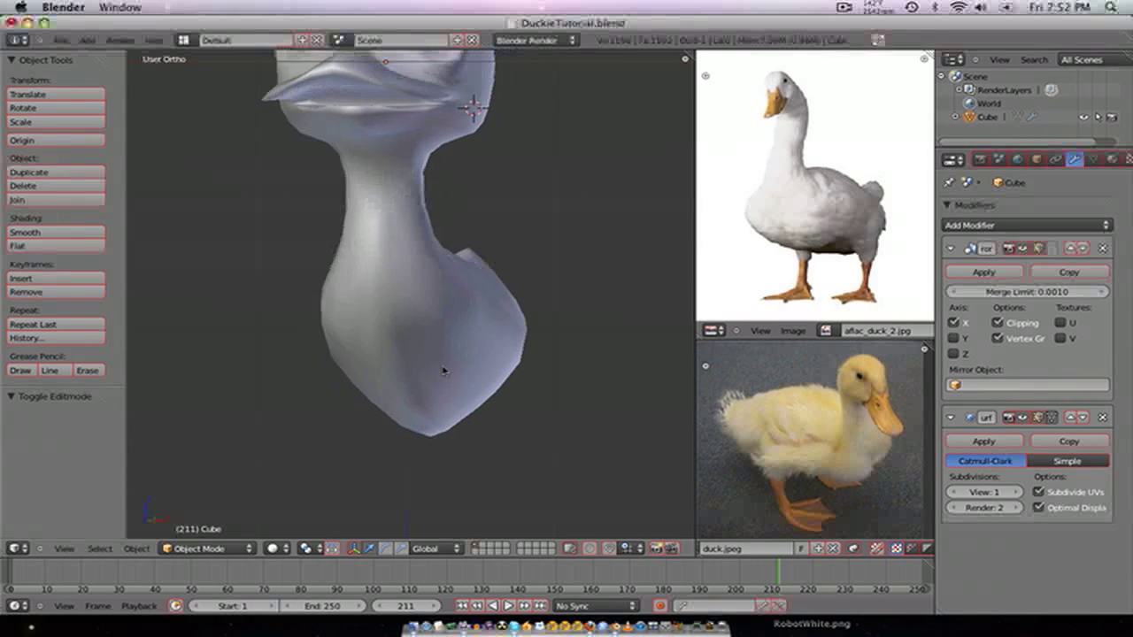
- In edge select mode, subdivide the four edges meeting at the lower side vertex of the belly where the leg attaches
key(Tab)
key(KP_6)
key(KP_6)
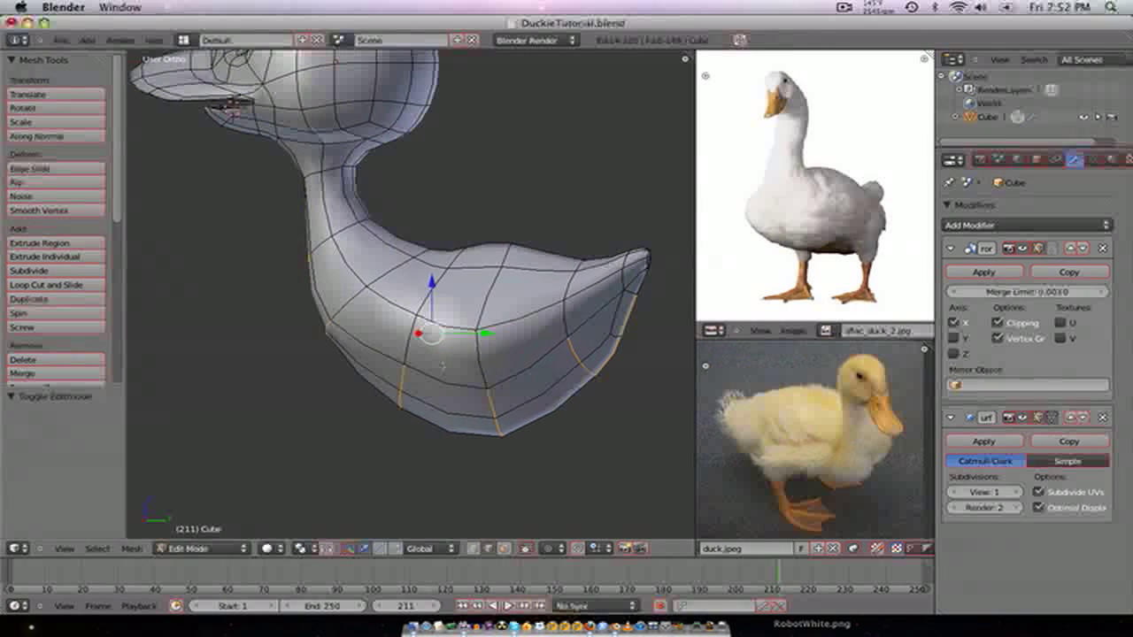
key(KP_4)
key(ctrl+Tab)
click(510, 376)
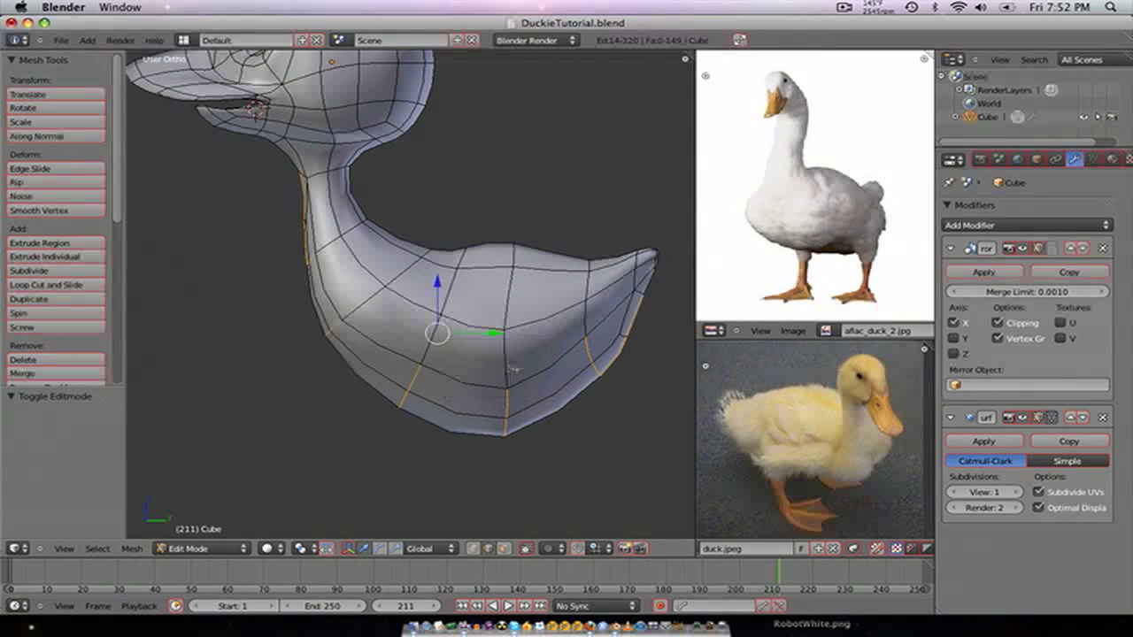
right_click(513, 363)
shift+right_click(520, 385)
shift+right_click(492, 389)
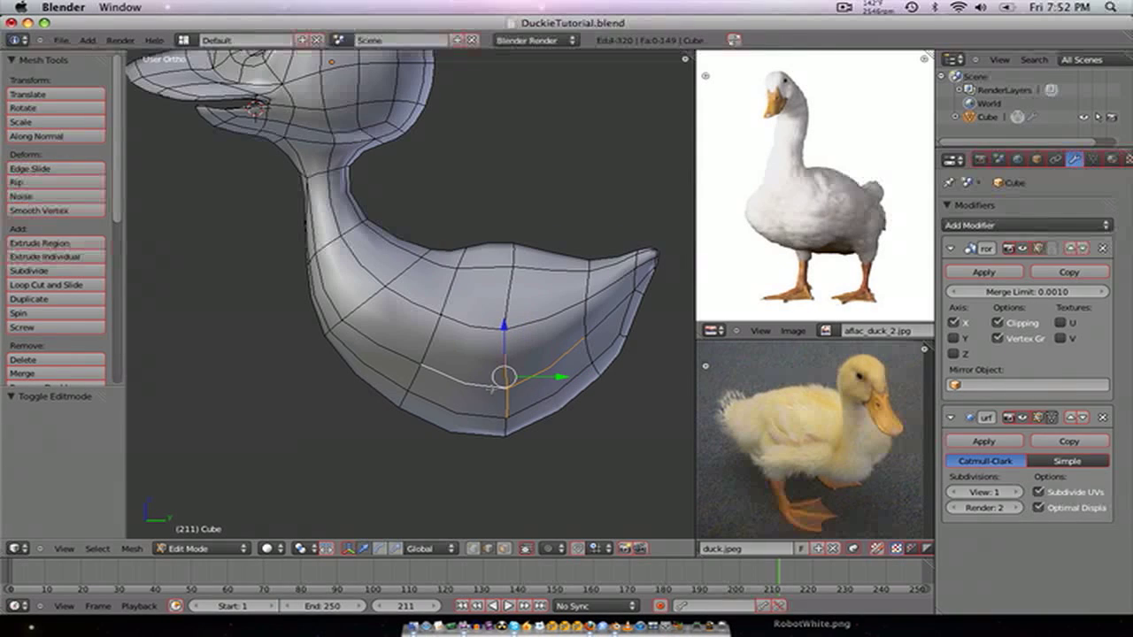
key(w)
click(493, 386)
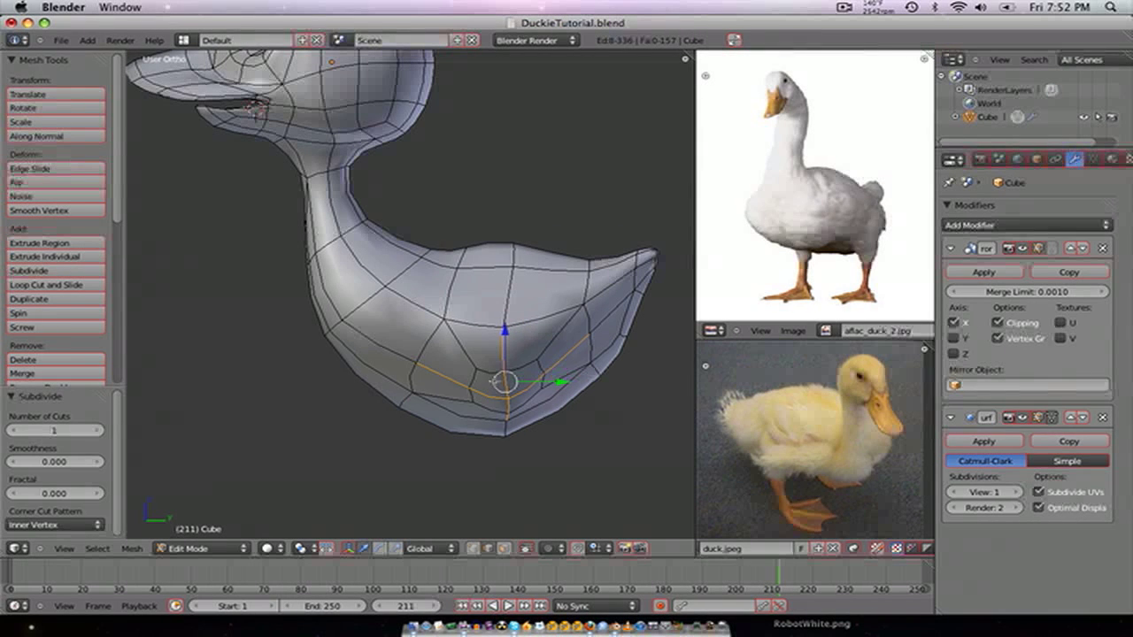
- In vertex select mode, delete the vertex at the centre of the subdivided belly edges to open a leg hole
key(ctrl+Tab)
click(487, 372)
right_click(511, 399)
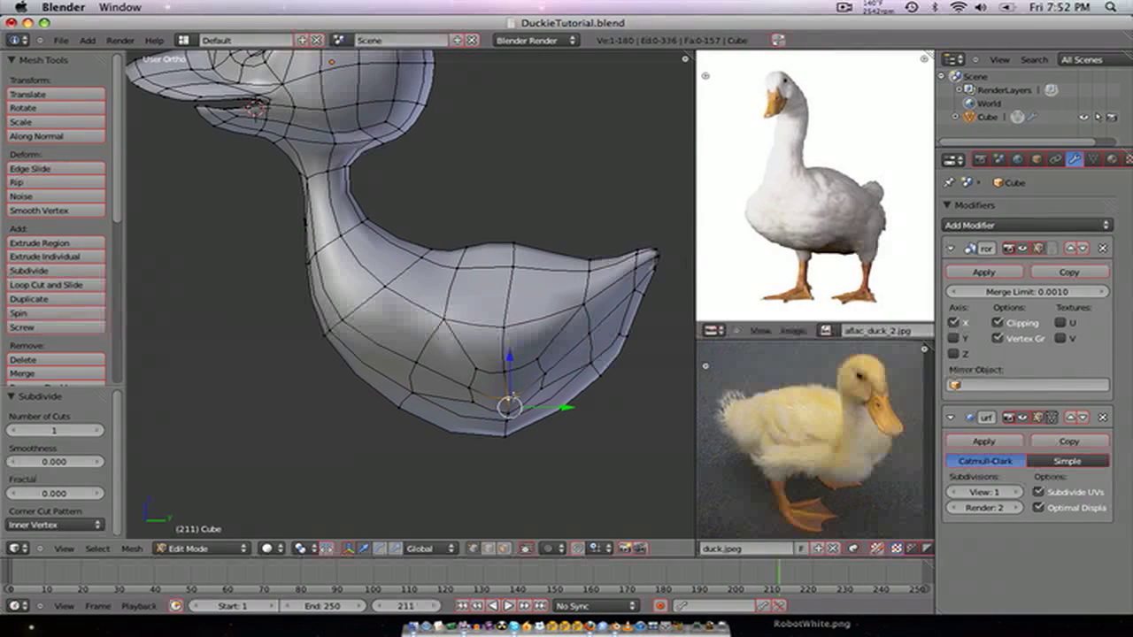
key(x)
click(511, 397)
- Select the edge loop around the leg hole and round it using To Sphere with a factor of 1.000
alt+right_click(505, 387)
key(space)
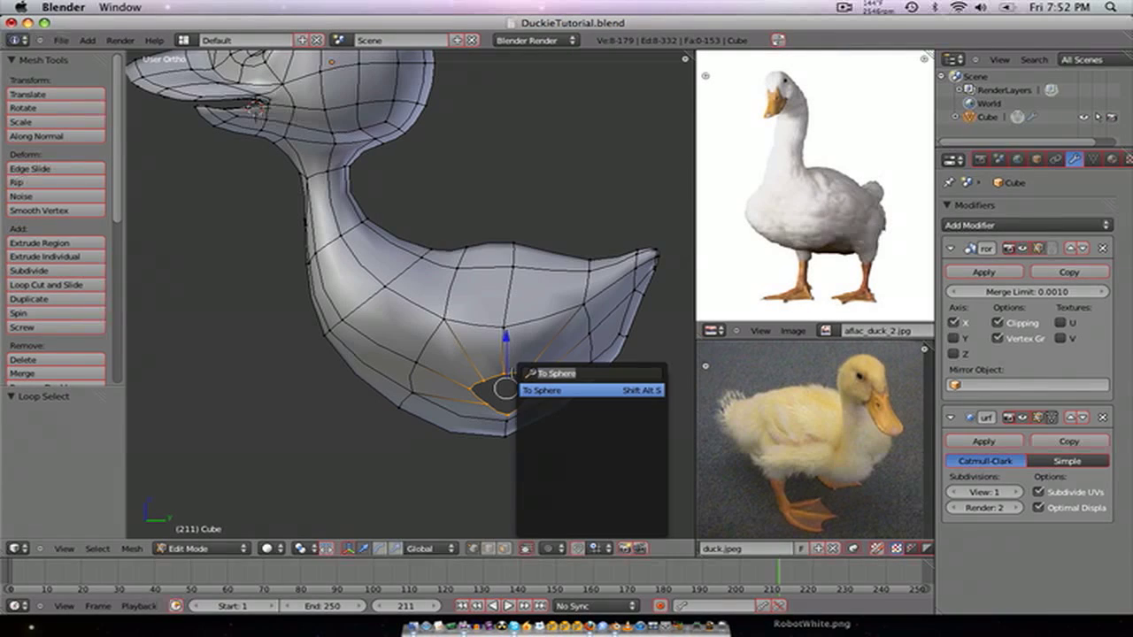
key(Return)
click(195, 366)
- Move the leg hole's rim by X 0.059, Z -0.027, and the lower belly vertex beside it by about X 0.064, Z -0.037
key(KP_1)
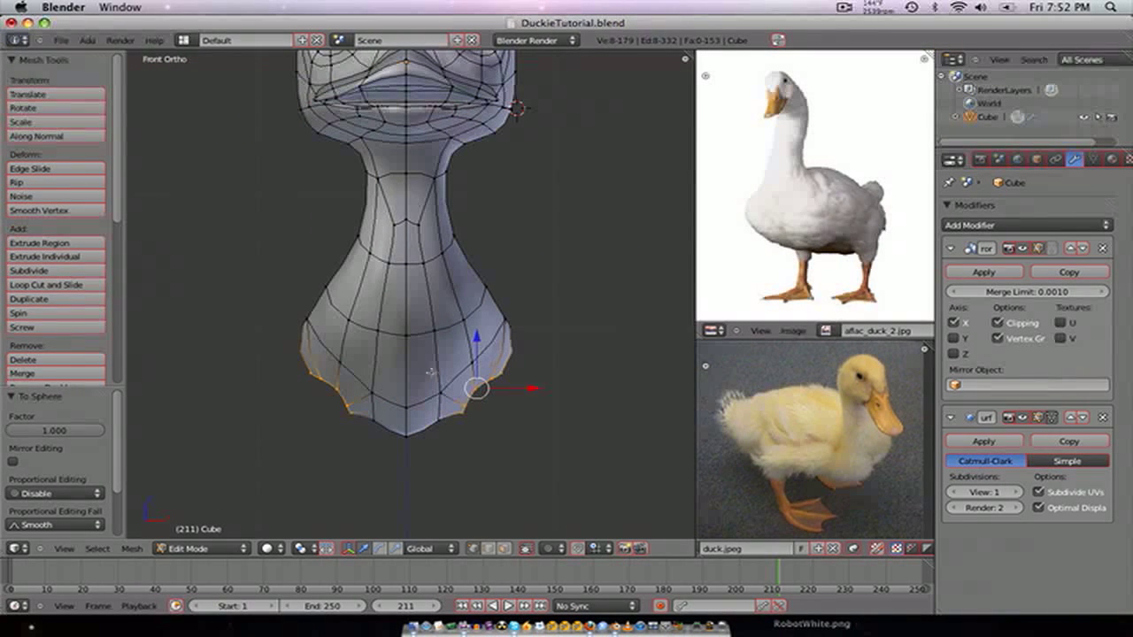
key(g)
key(Return)
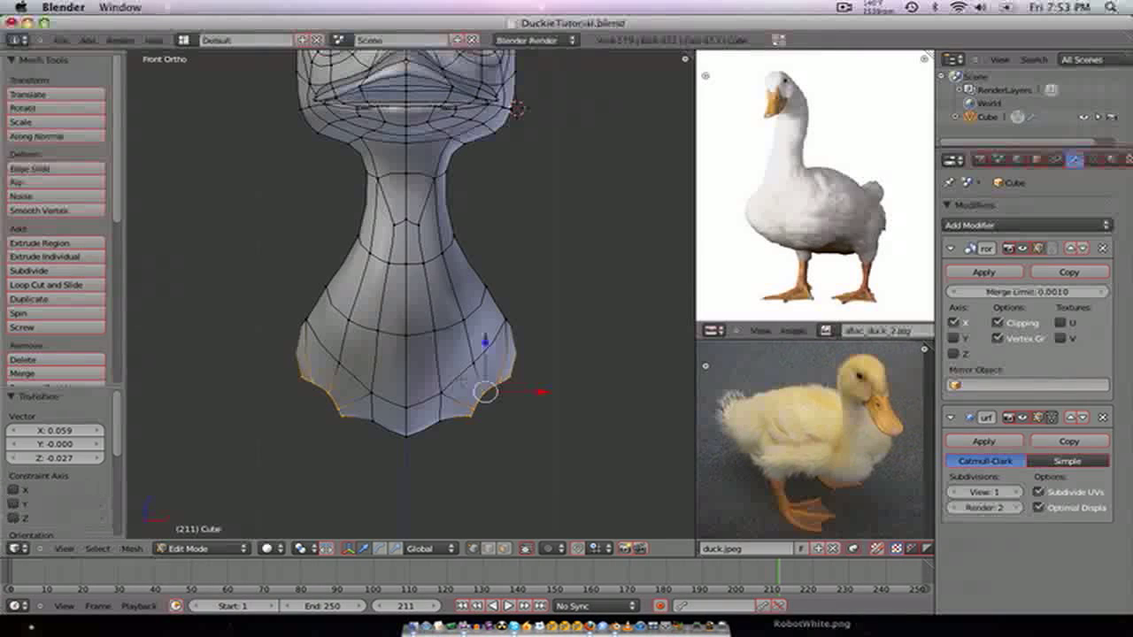
right_click(445, 420)
key(g)
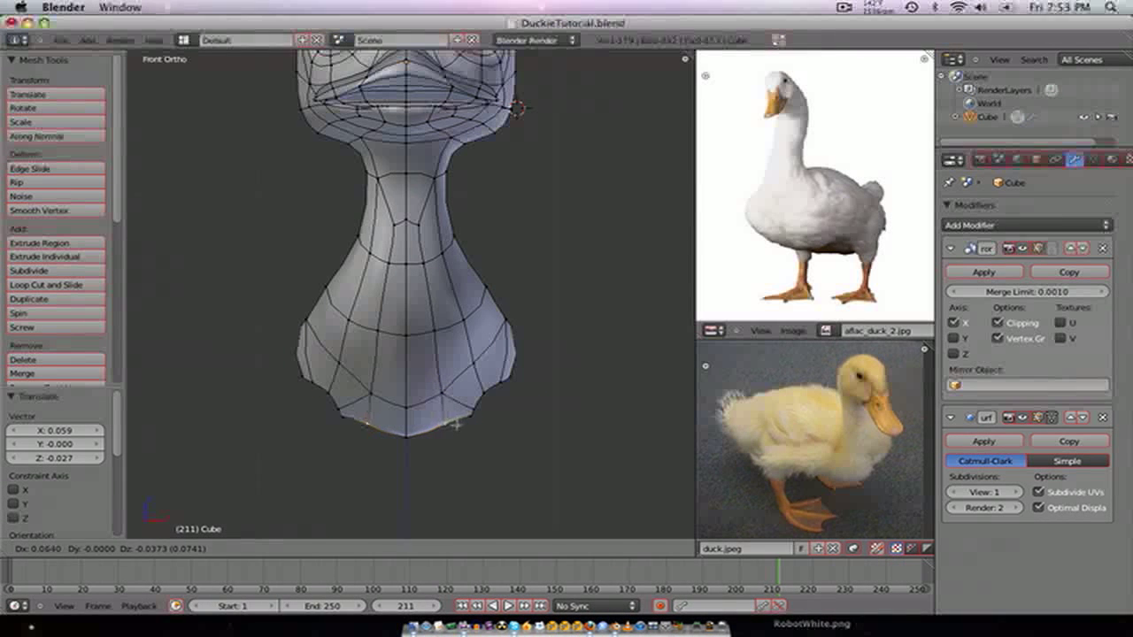
click(458, 425)
- Extrude the leg hole's rim by X 0.085, Z -0.139 and flatten the new rim by scaling it to 0 along Z
alt+right_click(481, 401)
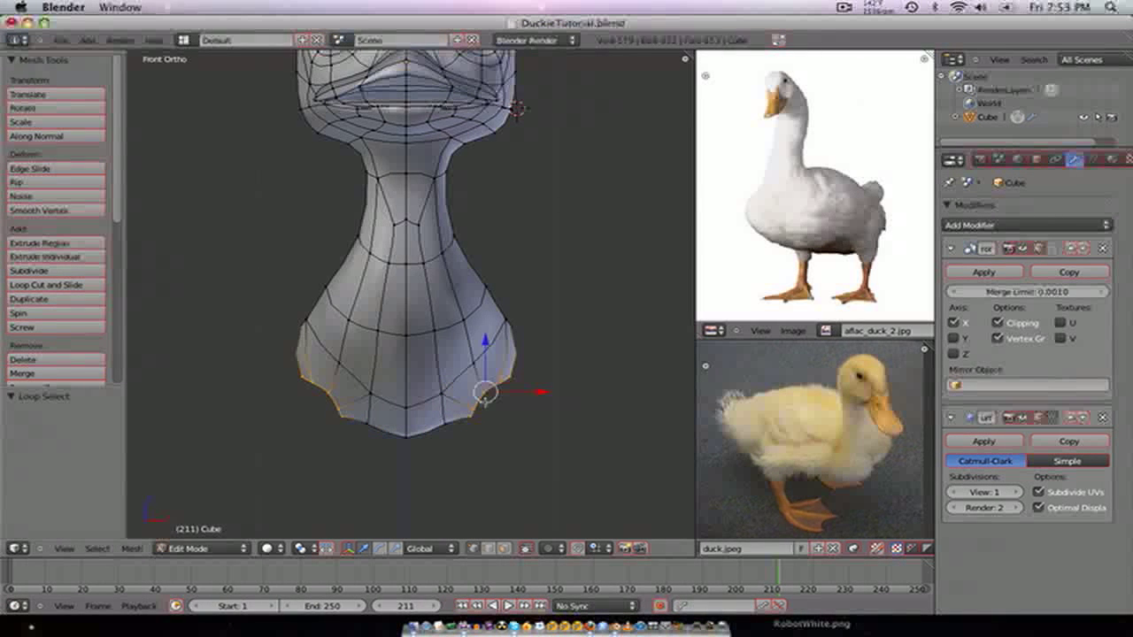
key(e)
click(501, 414)
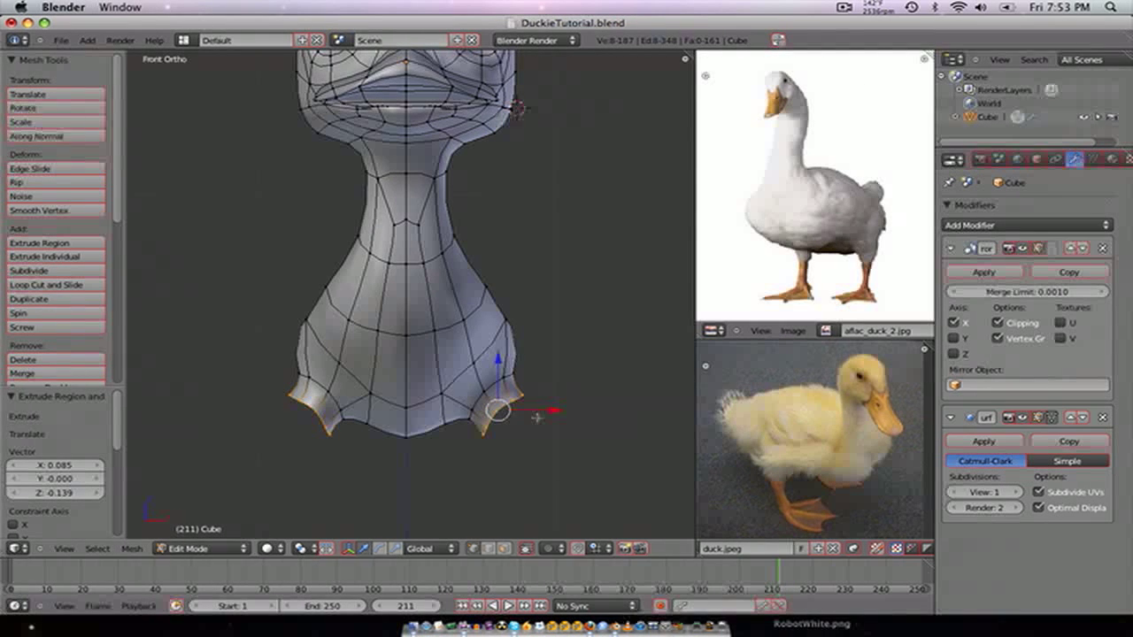
key(s)
key(z)
key(0)
key(Return)
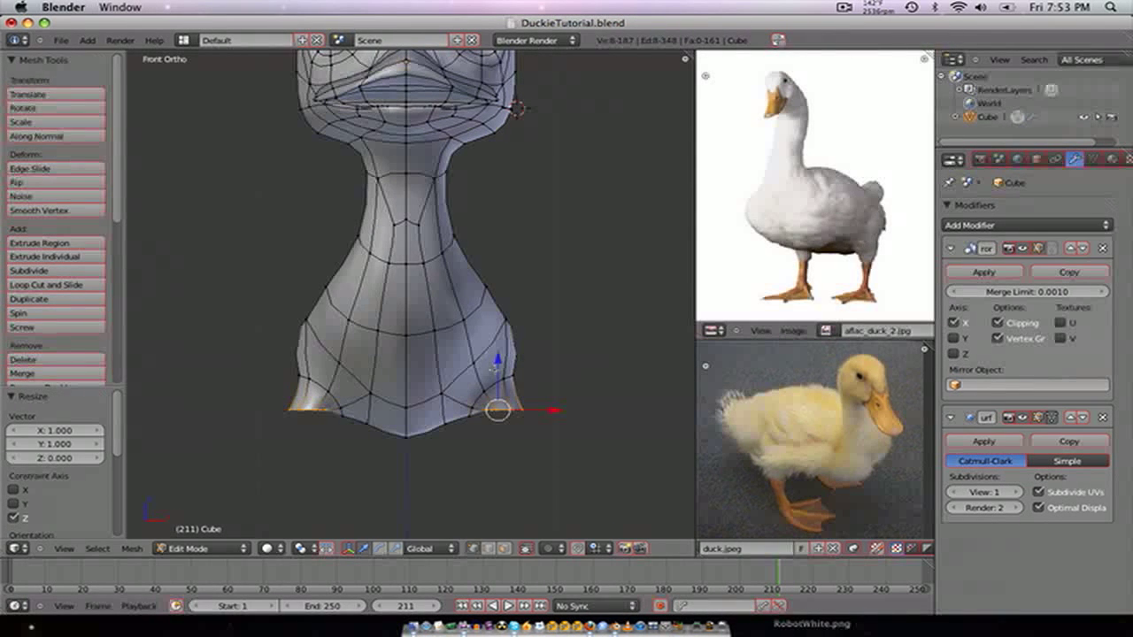
- Lower the flattened leg rim by 0.187 along Z to lengthen the leg stump
key(g)
key(z)
click(517, 389)
middle_drag(518, 389, 421, 399)
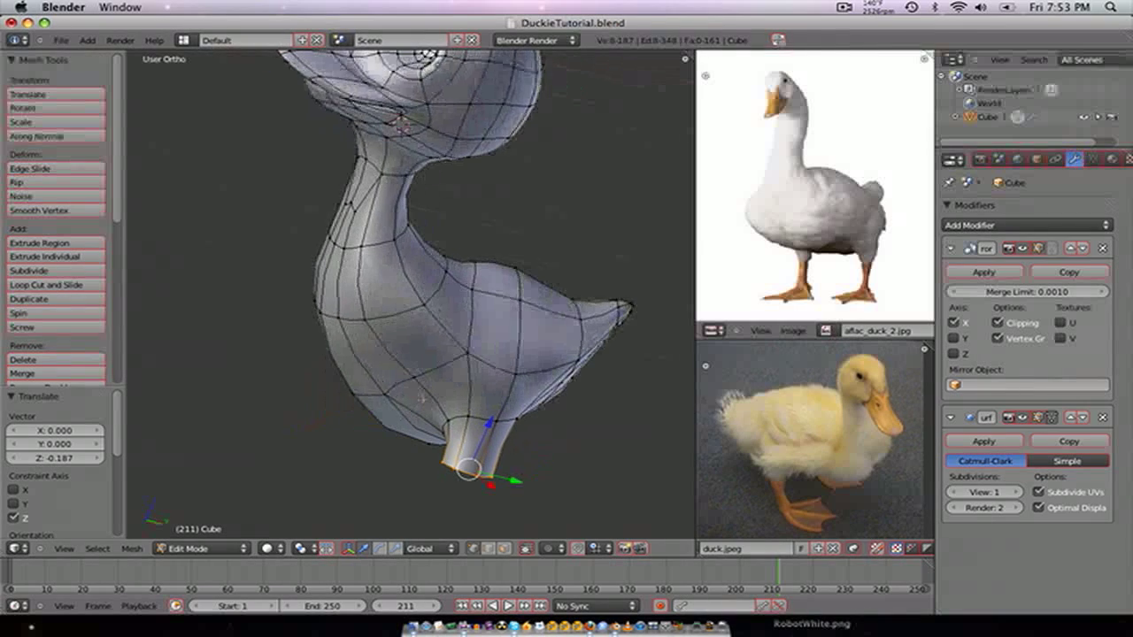
key(KP_1)
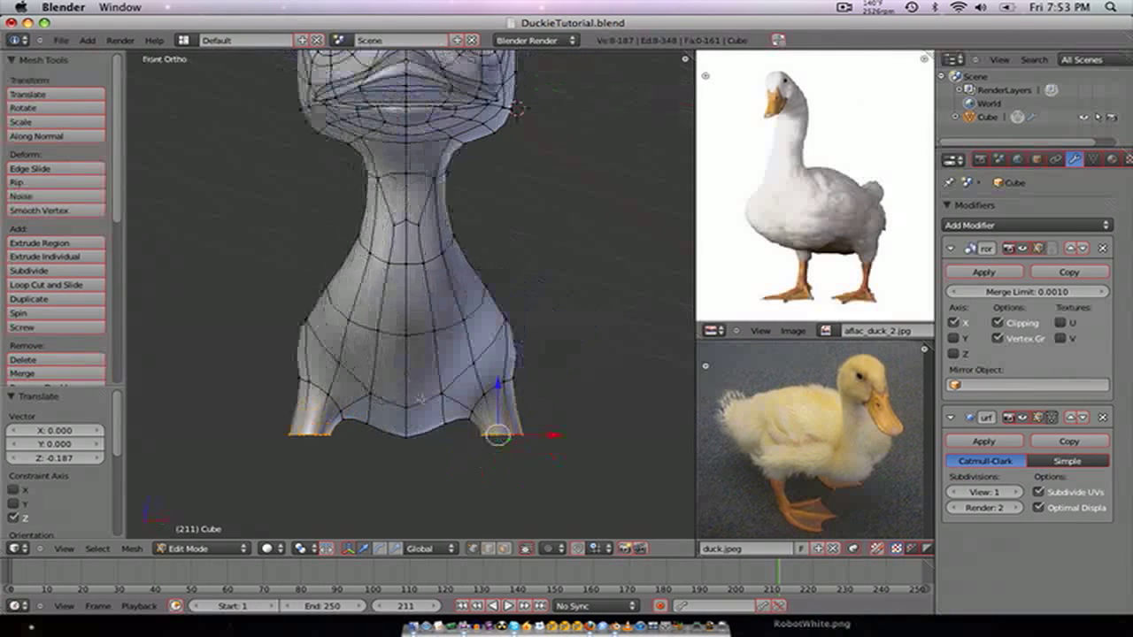
- Resize the leg's bottom rim, nudge it along X toward the body's centre, and extrude it by Z -0.053
key(s)
click(557, 450)
drag(555, 439, 548, 441)
key(e)
click(546, 451)
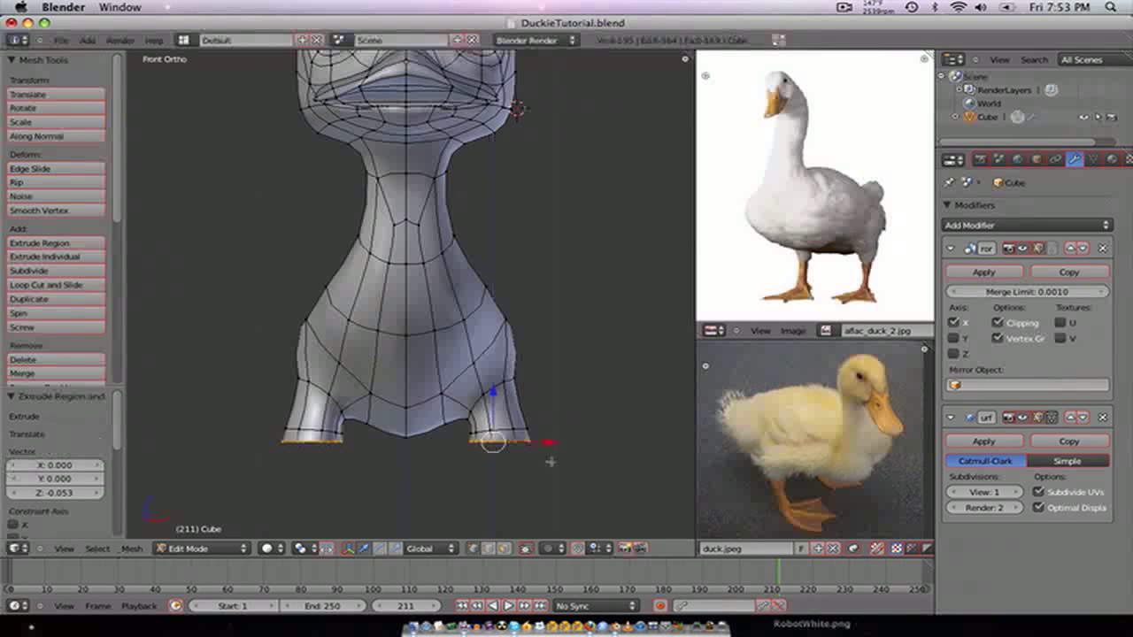
- Scale the leg's bottom rim to 0.816, then extrude it in place and scale the new inner rim to 0.690
key(s)
click(542, 459)
key(e)
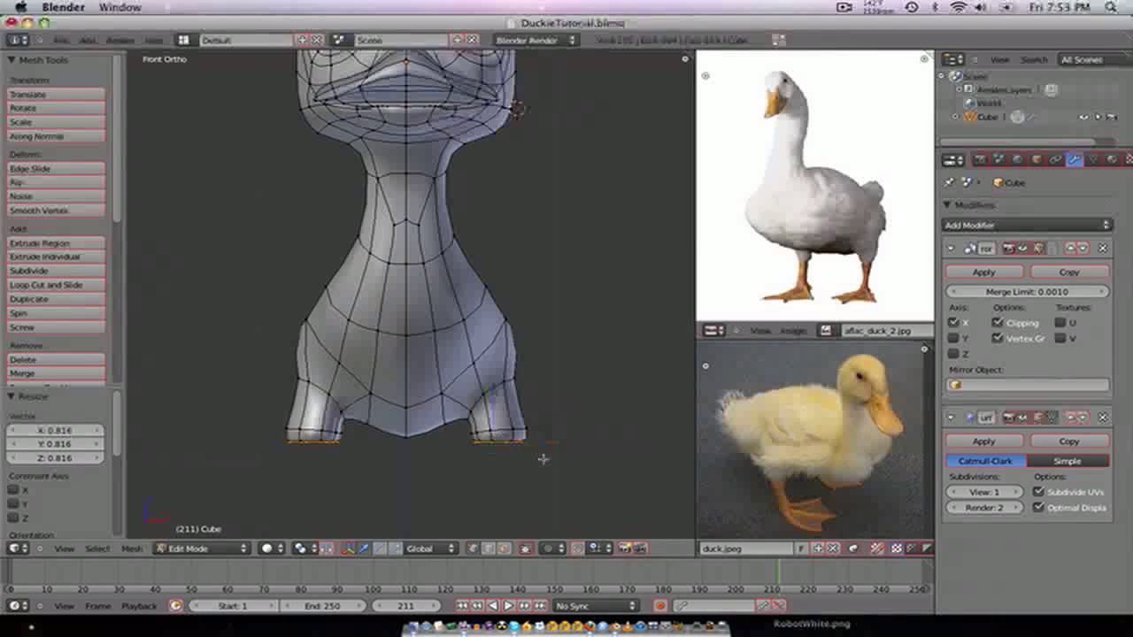
click(544, 459)
key(s)
click(575, 463)
- In wireframe view, raise the inner leg rim 0.043 along Z so it sits inside the leg stump
key(z)
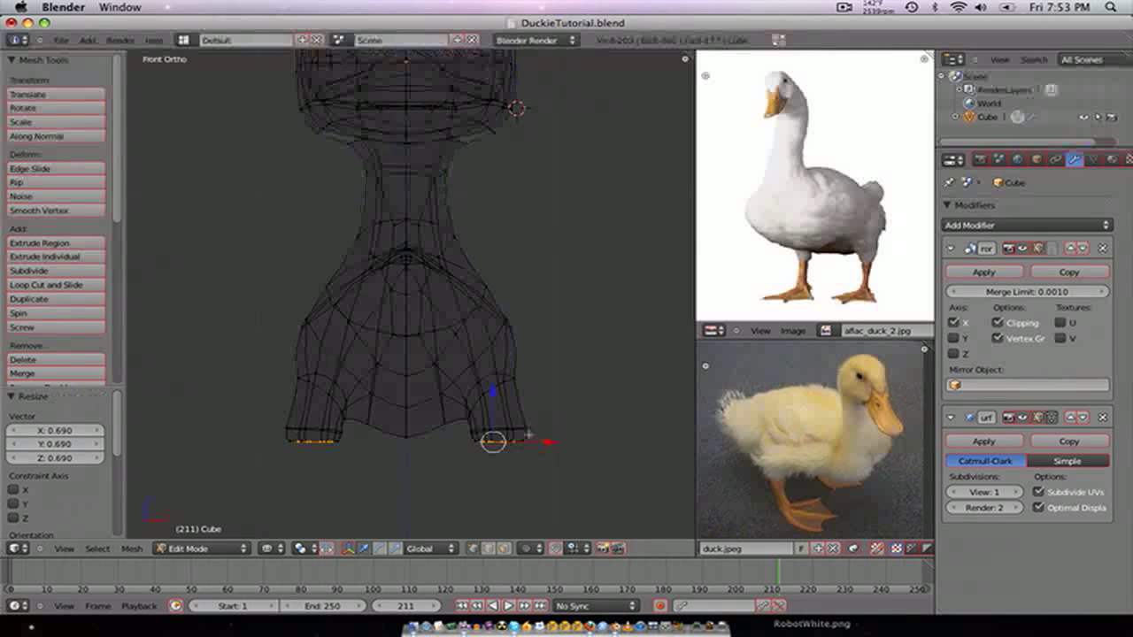
key(g)
key(z)
click(493, 386)
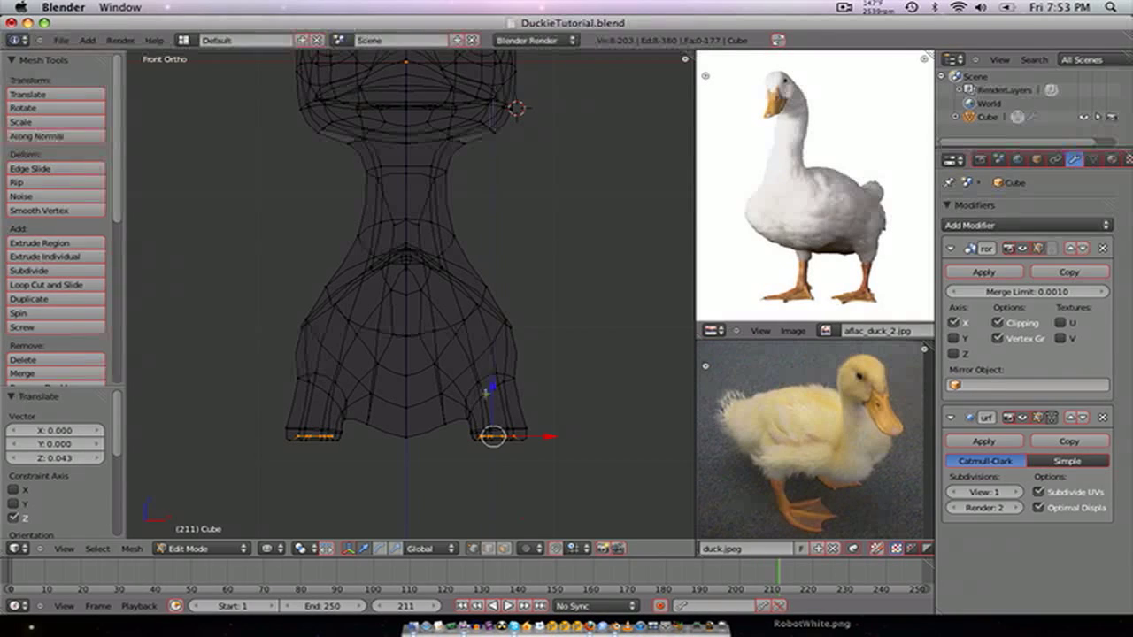
- Return to solid shading and add an edge loop to the body around the top of the leg
key(Tab)
key(z)
mouse_move(430, 310)
middle_down()
mouse_move(384, 311)
mouse_move(328, 273)
mouse_move(411, 310)
mouse_move(452, 354)
mouse_move(475, 332)
middle_up()
key(KP_1)
key(KP_3)
scroll(462, 317, up, 1)
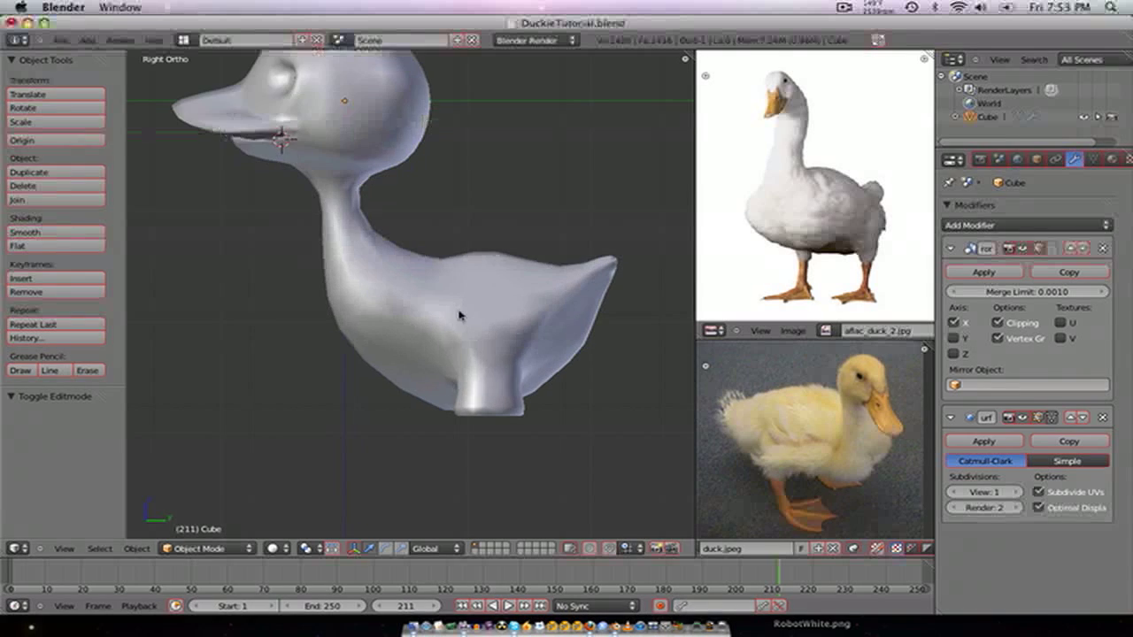
key(Tab)
key(ctrl+r)
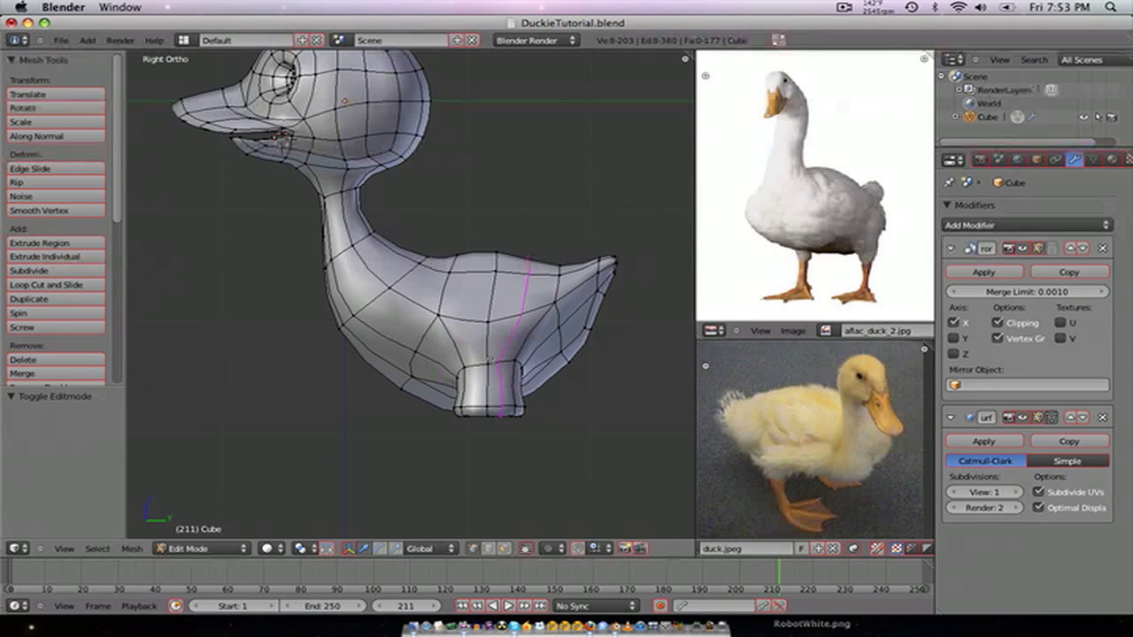
click(493, 351)
click(494, 321)
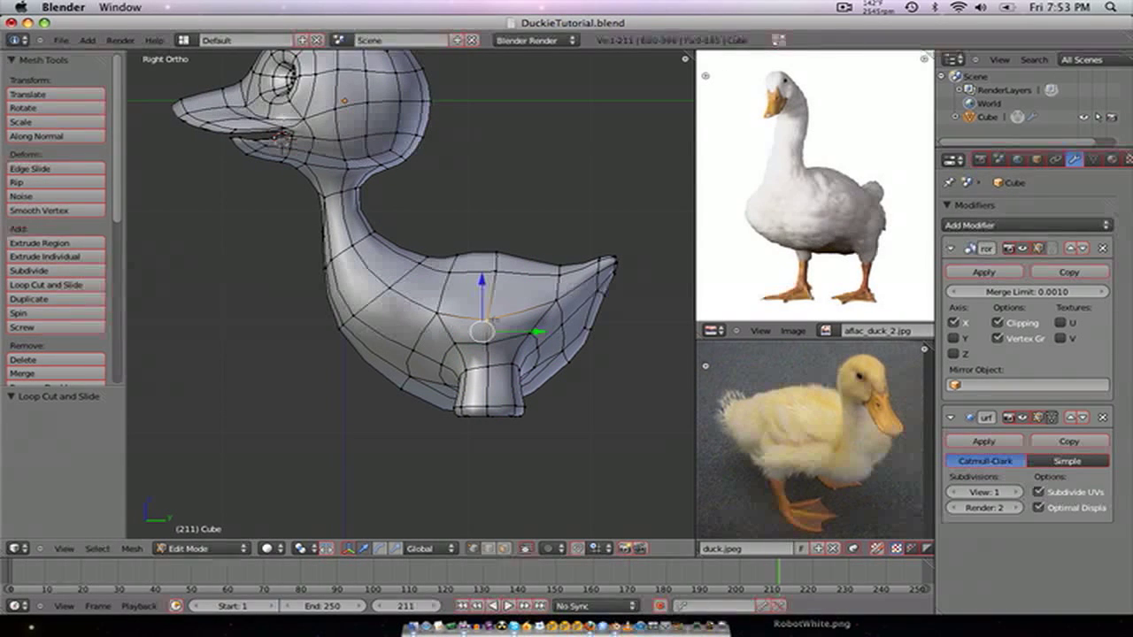
- Move the side vertex above the leg by Y -0.013, Z 0.198, and reposition the side near the tail, ending with a Y 0.013, Z -0.038 shift
key(g)
click(492, 308)
key(g)
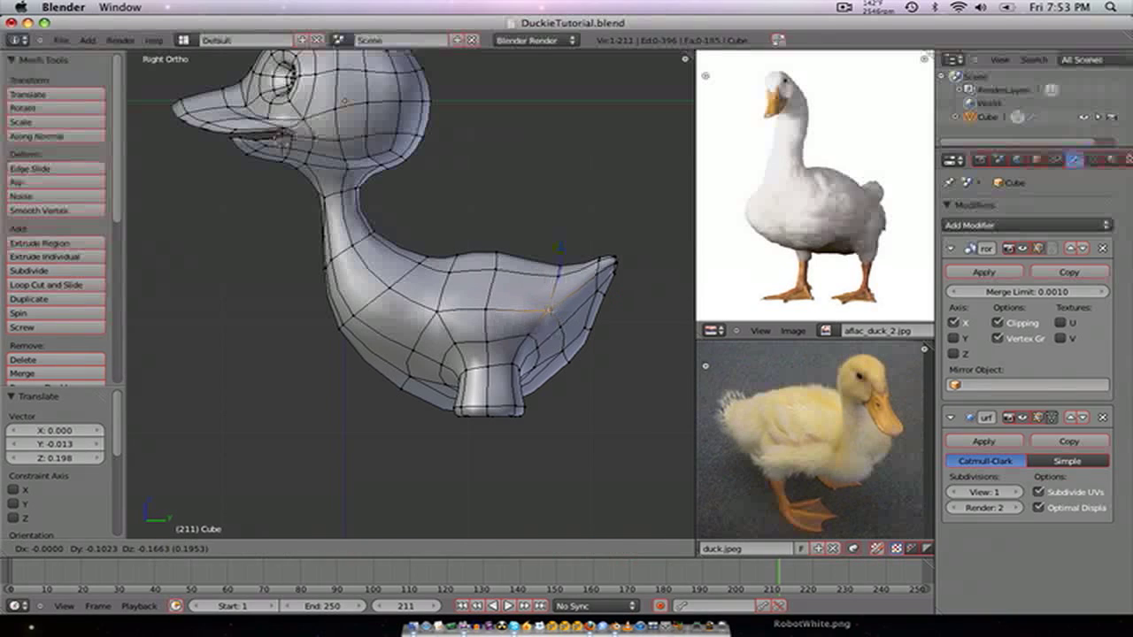
click(546, 317)
right_click(555, 322)
key(g)
click(563, 330)
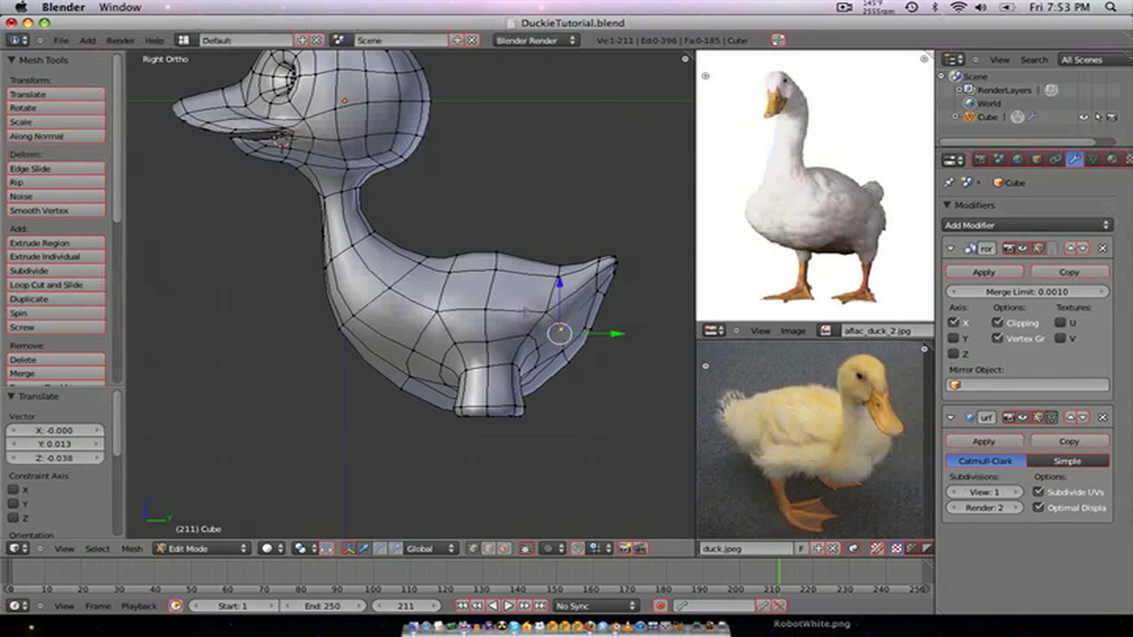
- Select the edge loop around the top of the leg and smooth its vertices with one iteration
alt+right_click(514, 311)
key(space)
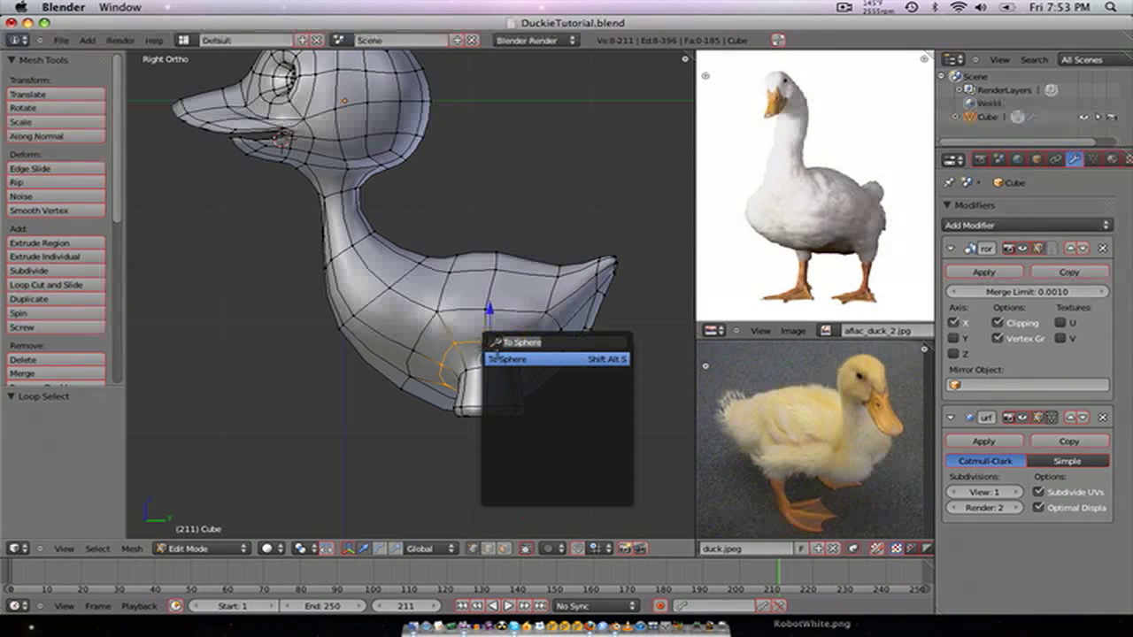
key(Escape)
key(w)
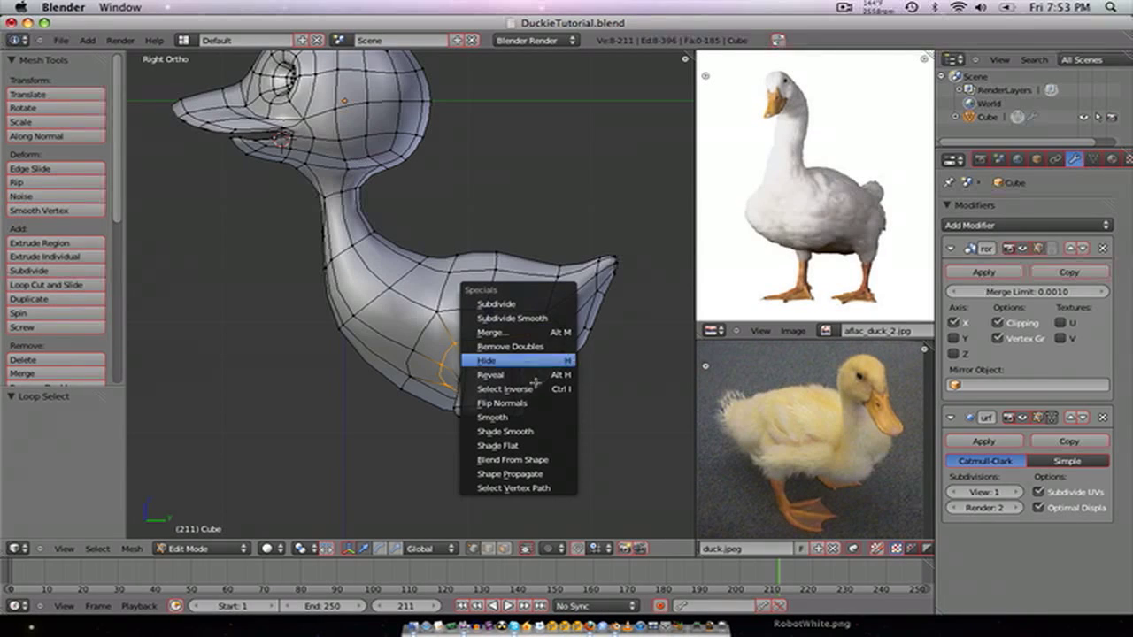
click(532, 417)
- Smooth the vertices in front of and above the leg on the body's side, one at a time with one iteration each
key(w)
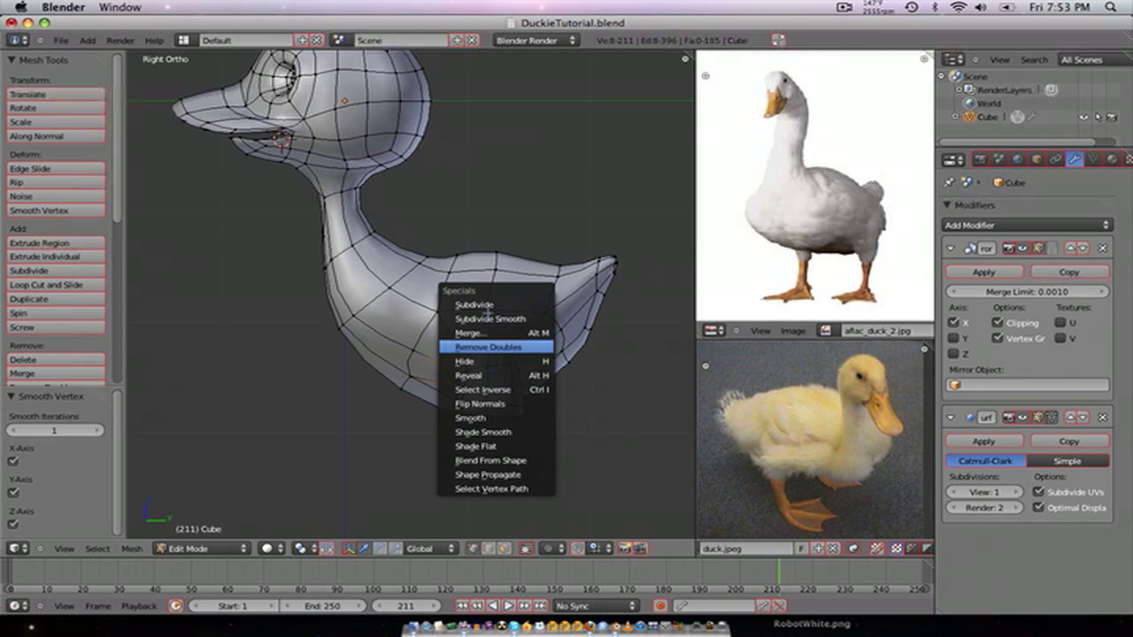
key(Escape)
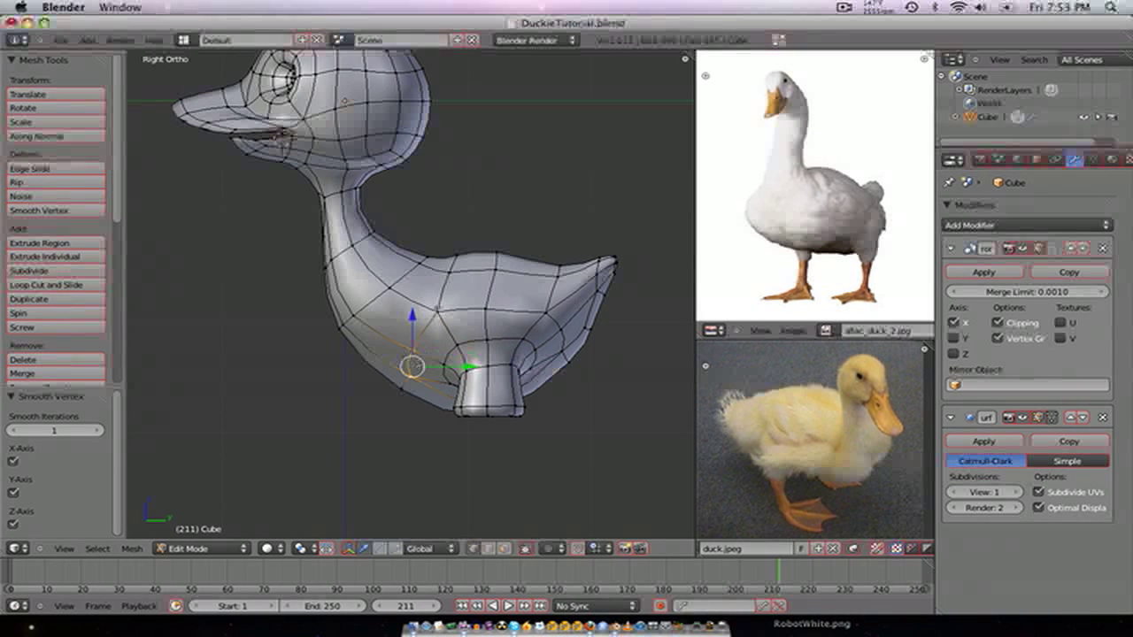
key(w)
click(437, 308)
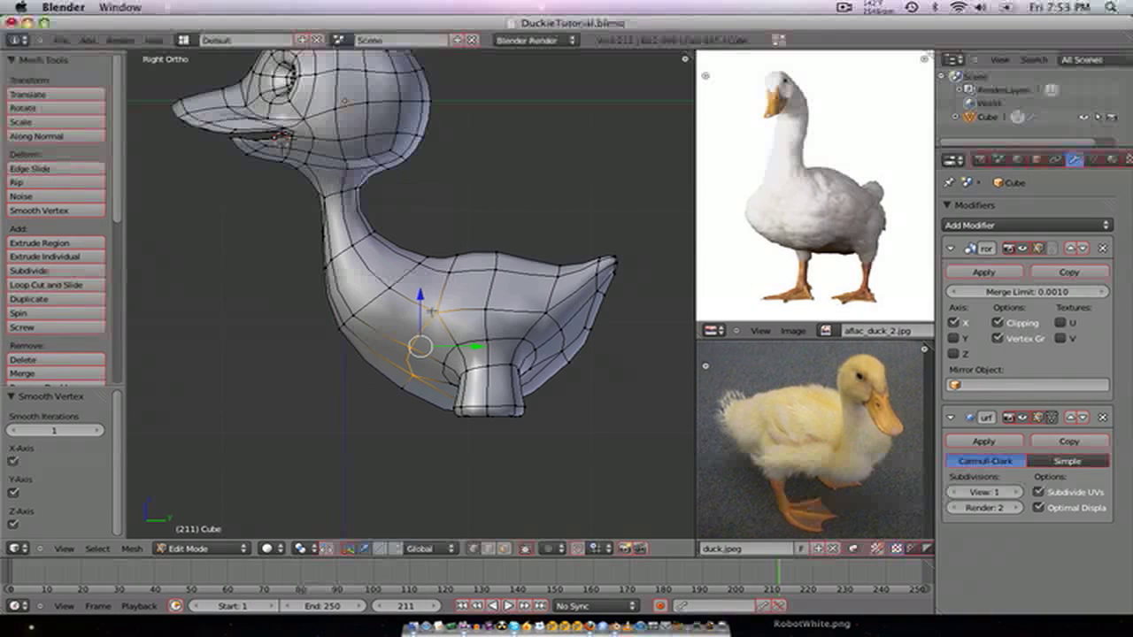
key(w)
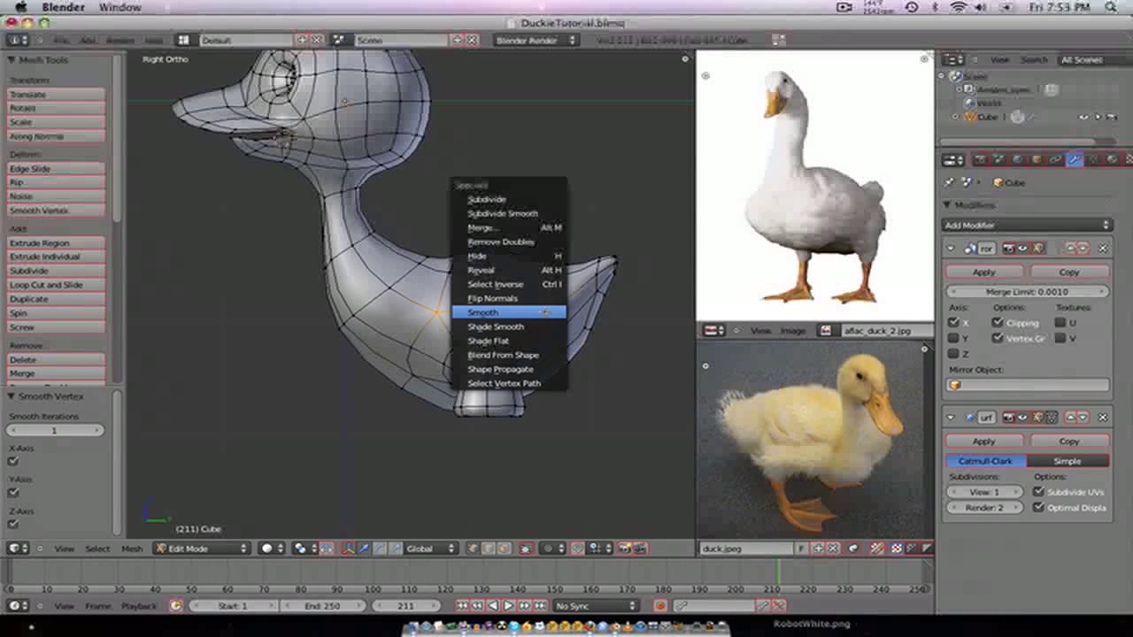
click(493, 313)
key(w)
click(490, 311)
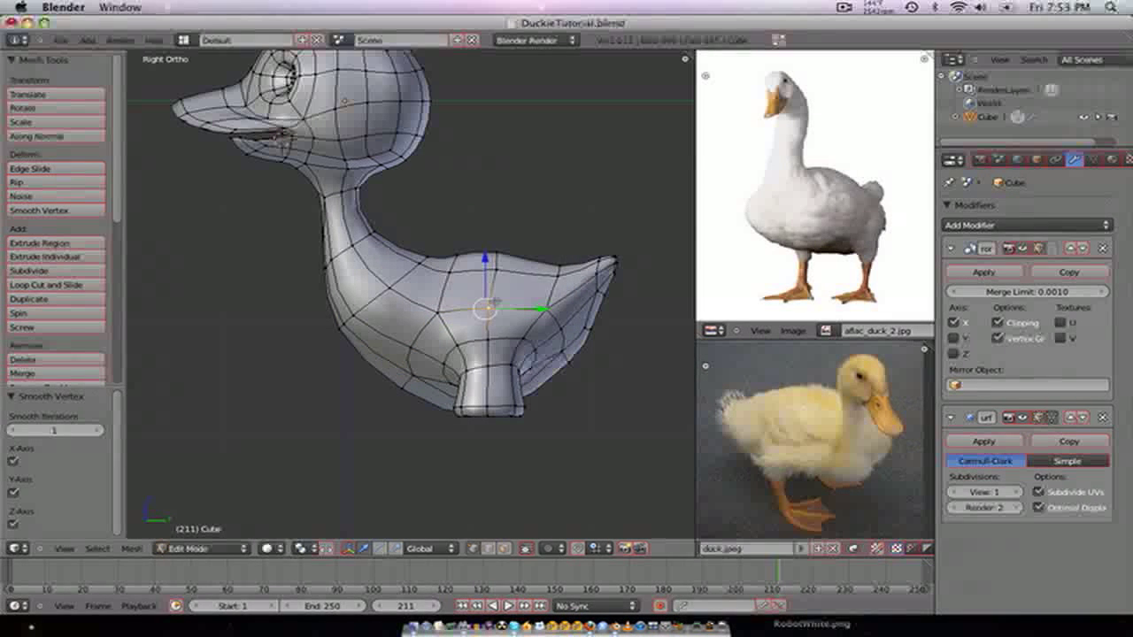
- Reposition the side vertices above the leg, moving the upper one Y -0.026, Z -0.147 and finishing with a Y 0.051, Z -0.019 shift
key(g)
click(501, 297)
right_click(499, 271)
key(g)
click(498, 281)
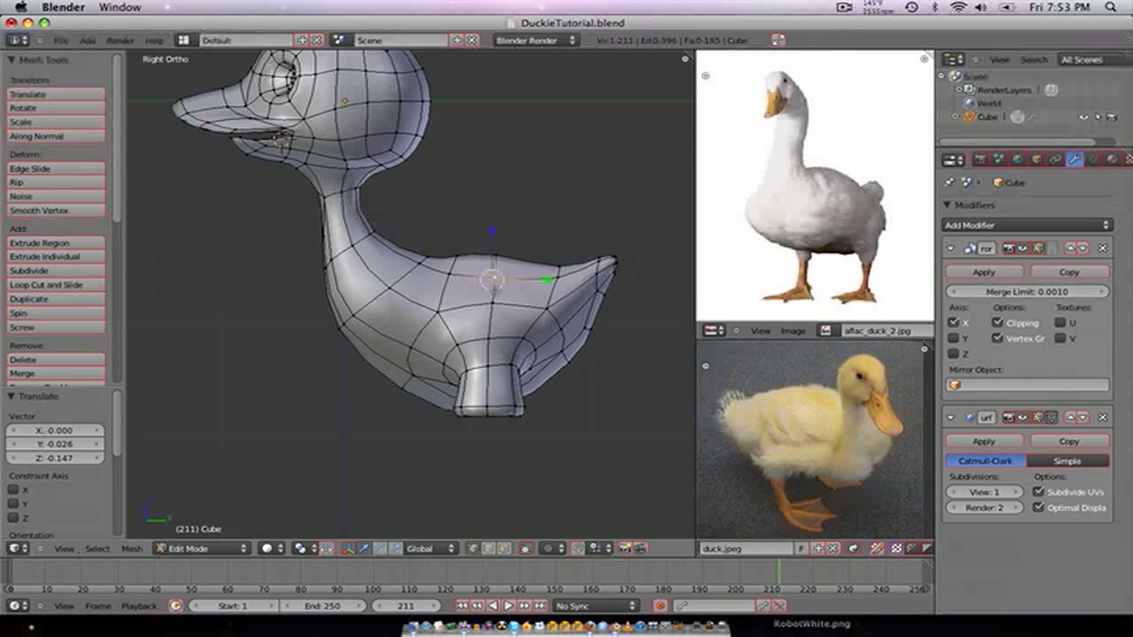
key(g)
click(517, 301)
- Select the vertex on the lower edge of the body beneath the tail and move it slightly down
right_click(565, 334)
right_click(569, 347)
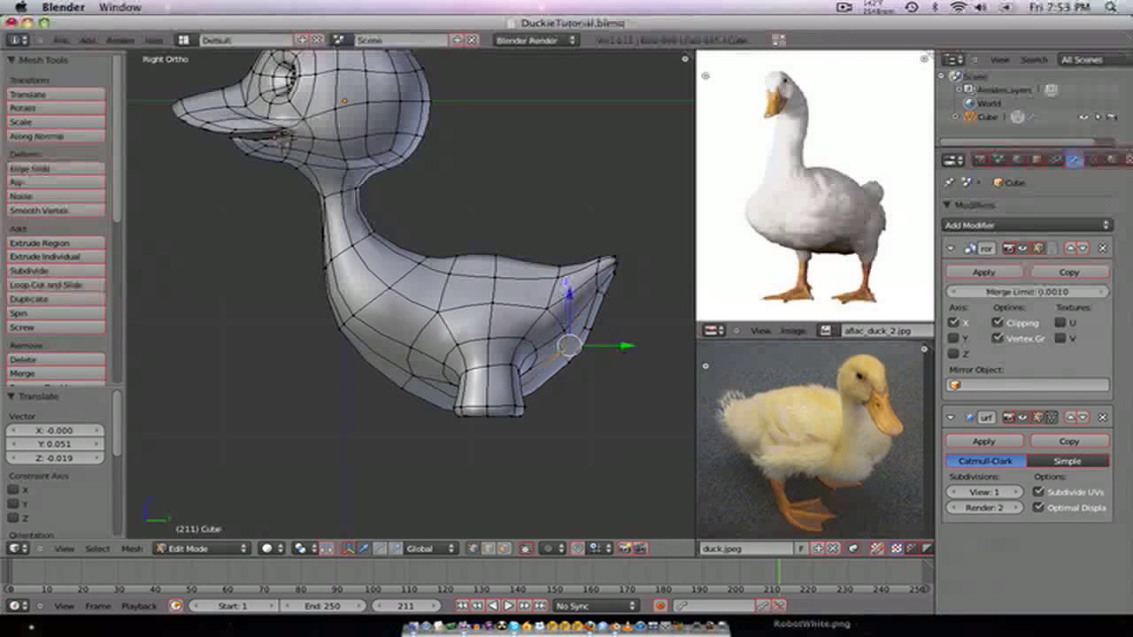
key(g)
click(571, 357)
- Pull the vertex on the outer side of the back inward by X -0.062 to slim the body
scroll(495, 328, down, 2)
middle_drag(347, 283, 496, 309)
scroll(478, 310, up, 5)
middle_drag(425, 318, 523, 312)
right_click(187, 310)
middle_drag(386, 284, 306, 287)
drag(634, 278, 619, 278)
scroll(616, 277, down, 5)
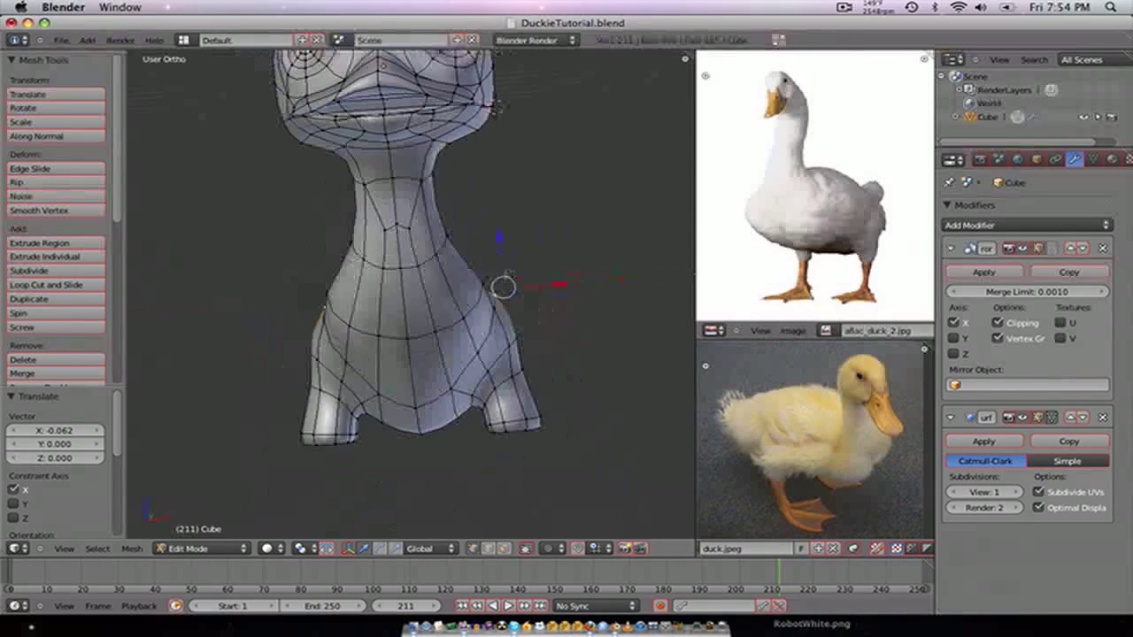
- Lower the vertex at the front of the back by Z -0.038 and check the body from behind and below outside edit mode
middle_drag(566, 256, 479, 248)
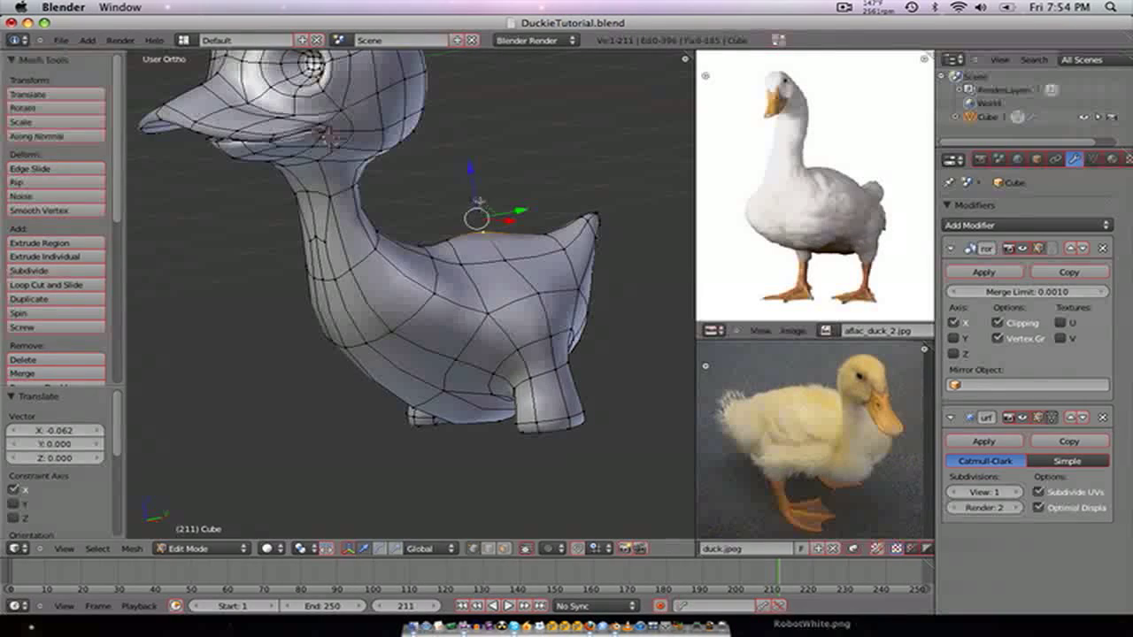
drag(475, 203, 450, 210)
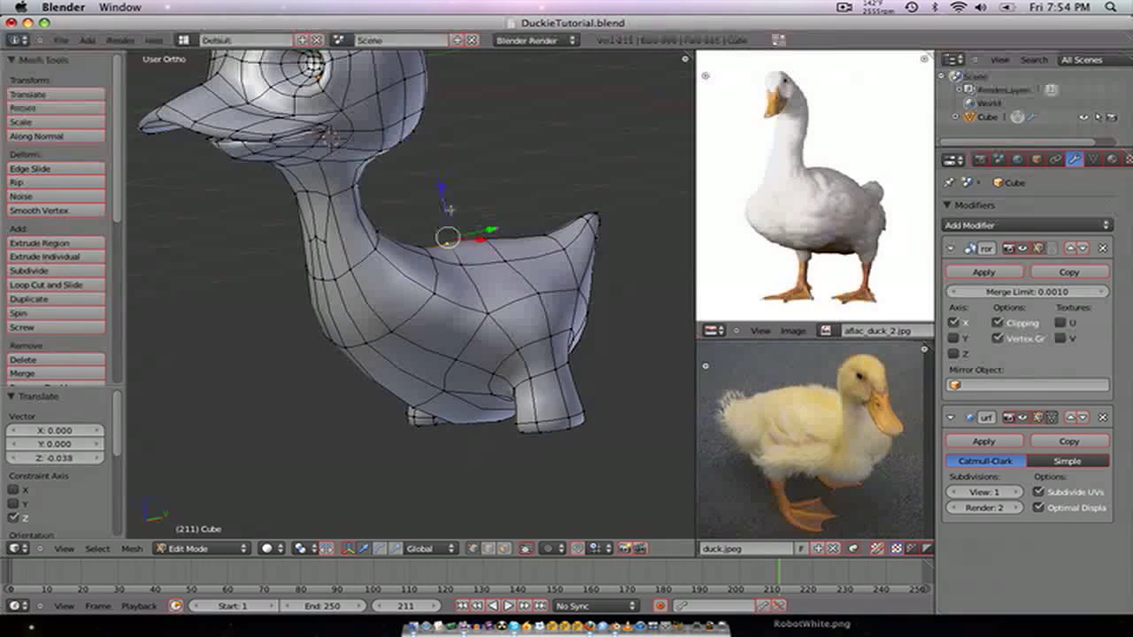
scroll(450, 211, down, 1)
middle_drag(448, 212, 665, 250)
key(Tab)
middle_drag(493, 354, 567, 317)
key(Tab)
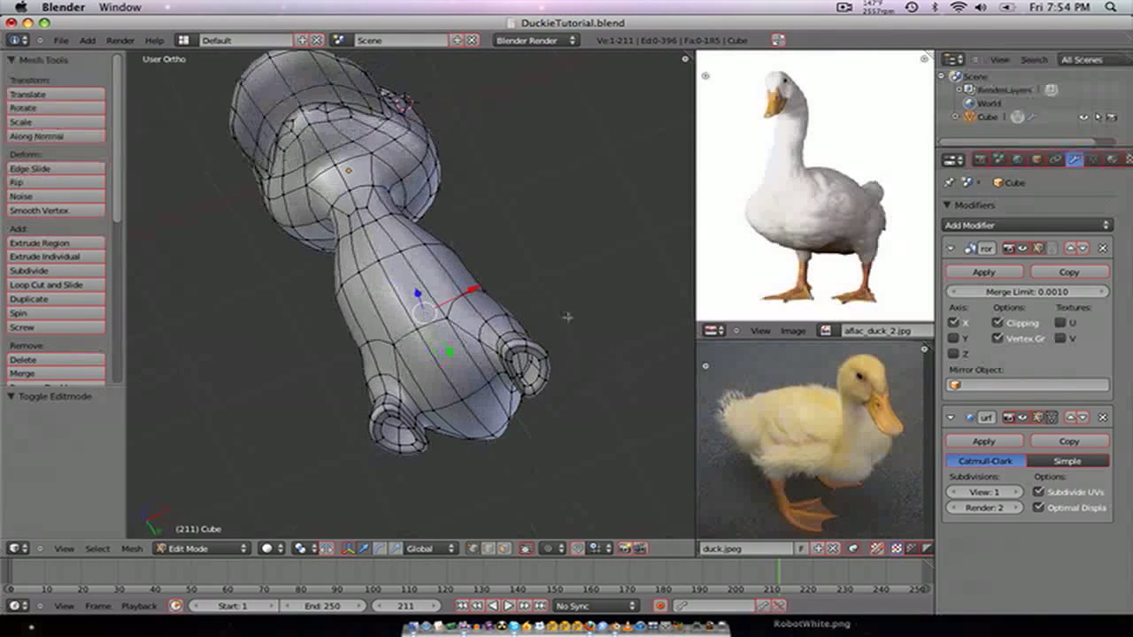
- Select the inner rim at the leg stump's base and extrude it straight down in three sections, the last two 0.288 and 0.275 long
alt+right_click(535, 377)
key(KP_1)
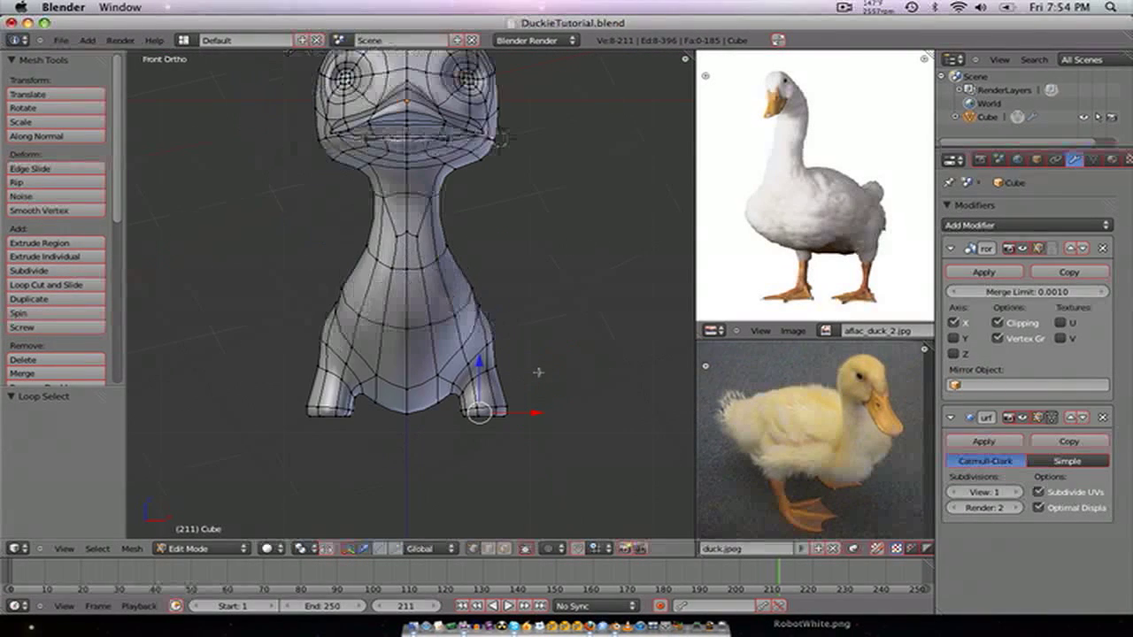
shift+middle_drag(532, 395, 516, 371)
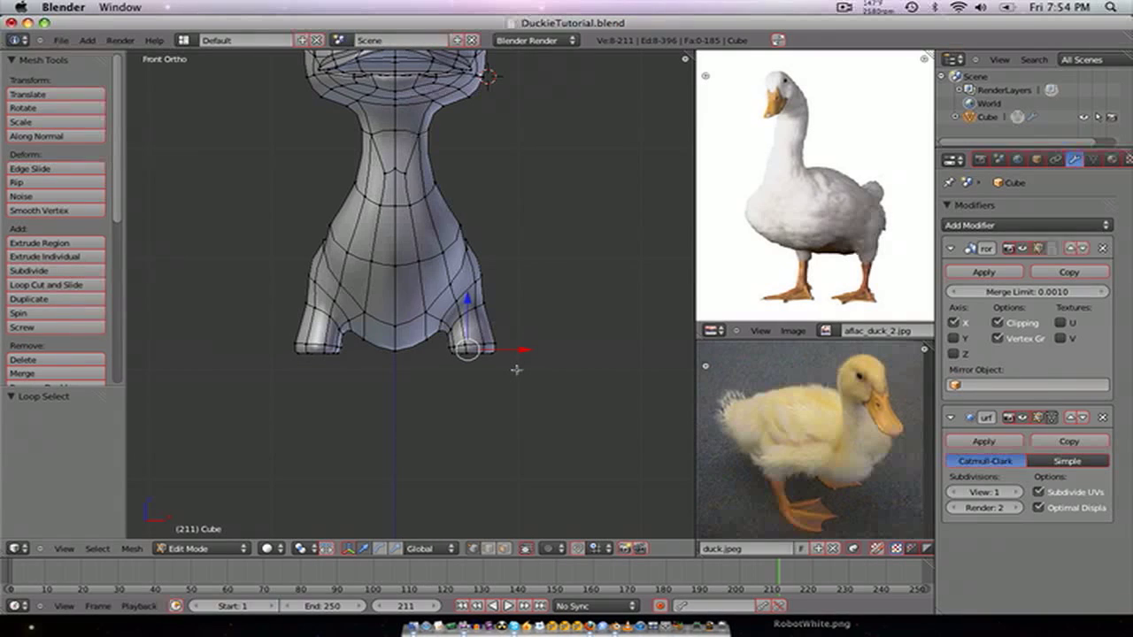
key(e)
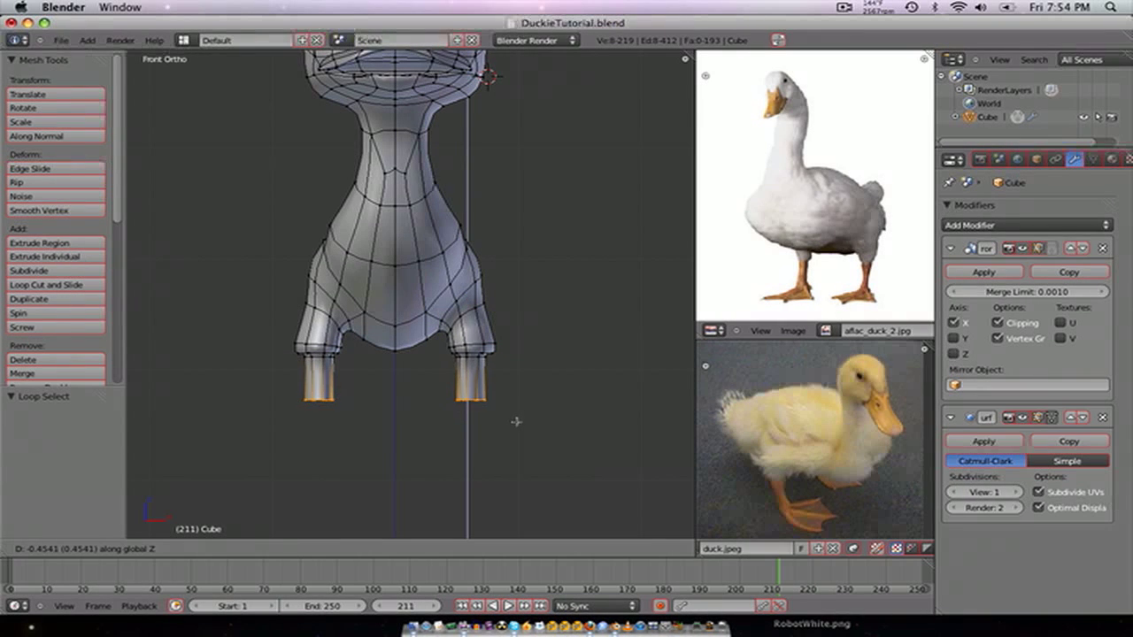
click(516, 395)
key(e)
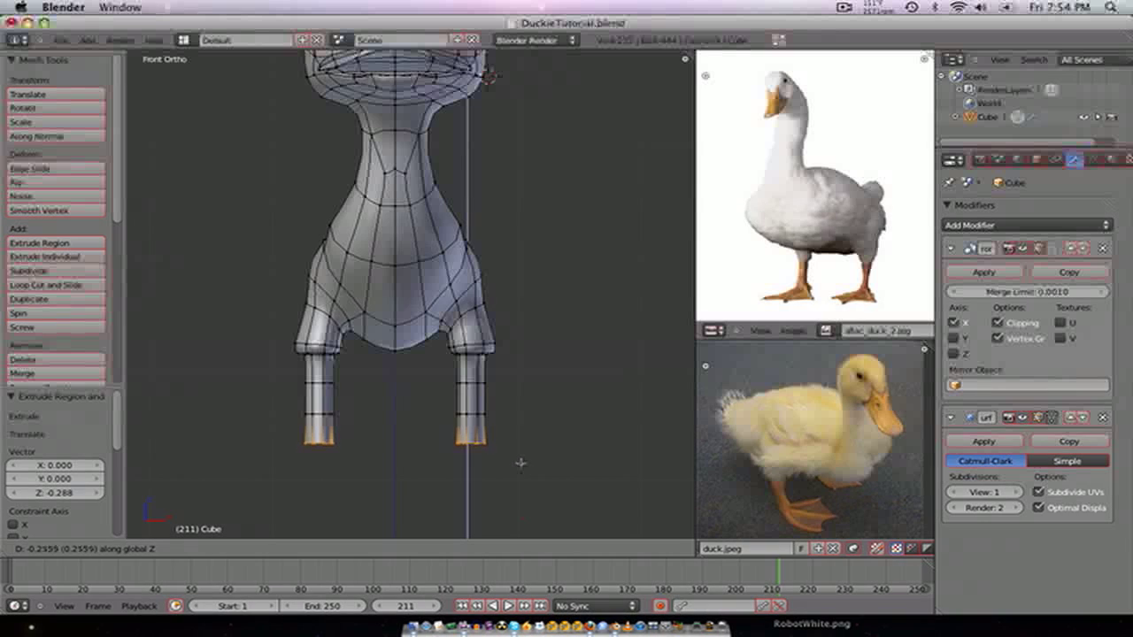
click(521, 466)
- Scale the leg's end rim by 1.080, extrude it slightly further down along Z, and flare the new end by 1.387
key(s)
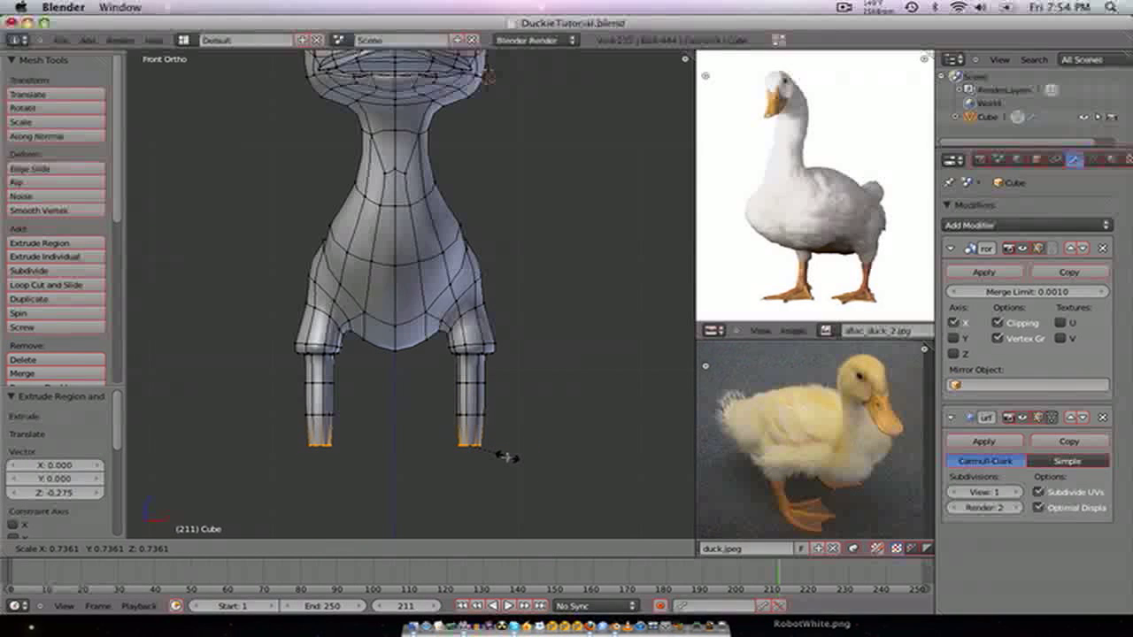
click(526, 462)
key(e)
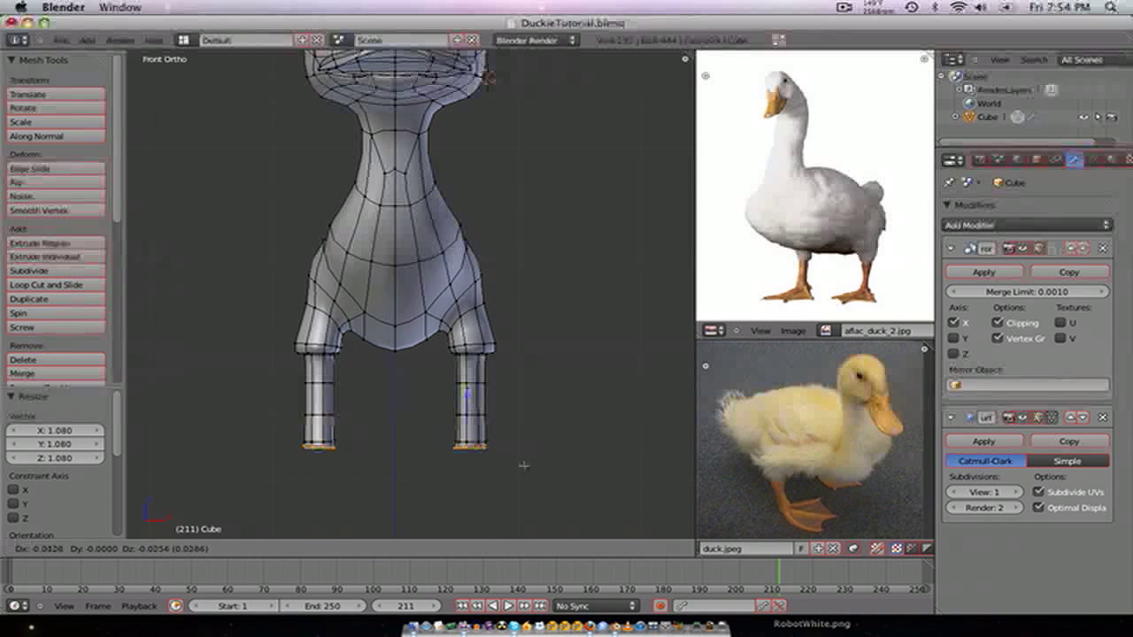
key(z)
click(523, 473)
key(s)
click(543, 472)
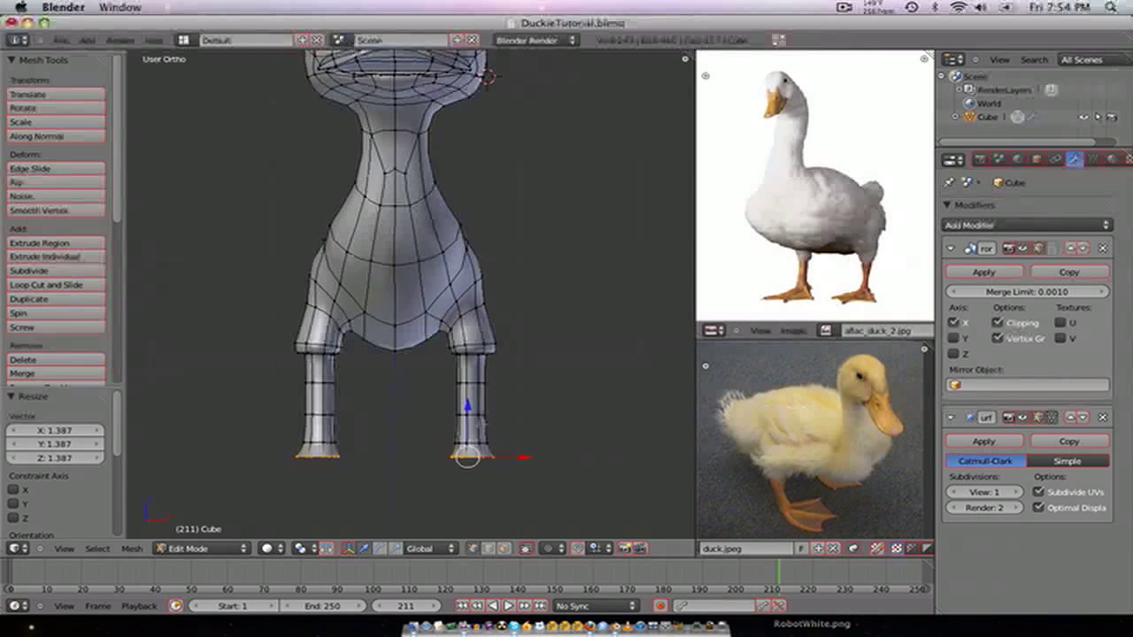
- In the right side view, grow the selection from the flared end up to the top of the lower leg
middle_drag(543, 471, 407, 453)
key(KP_1)
key(KP_3)
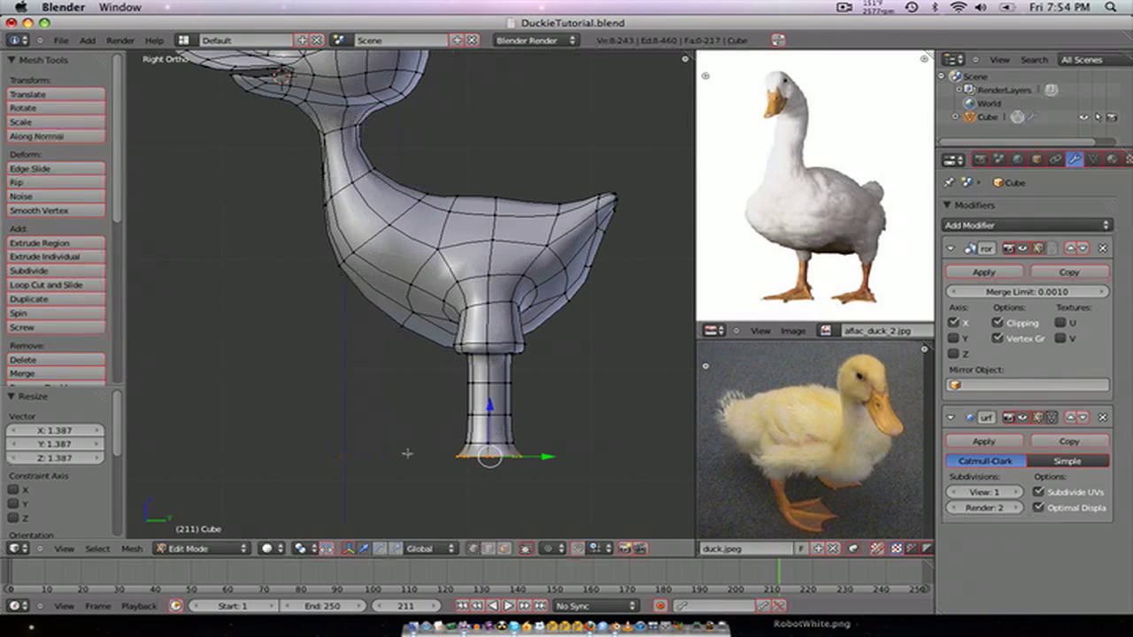
key(ctrl+KP_Add)
key(ctrl+KP_Add)
key(ctrl+KP_Add)
key(ctrl+KP_Add)
key(ctrl+KP_Add)
key(ctrl+KP_Add)
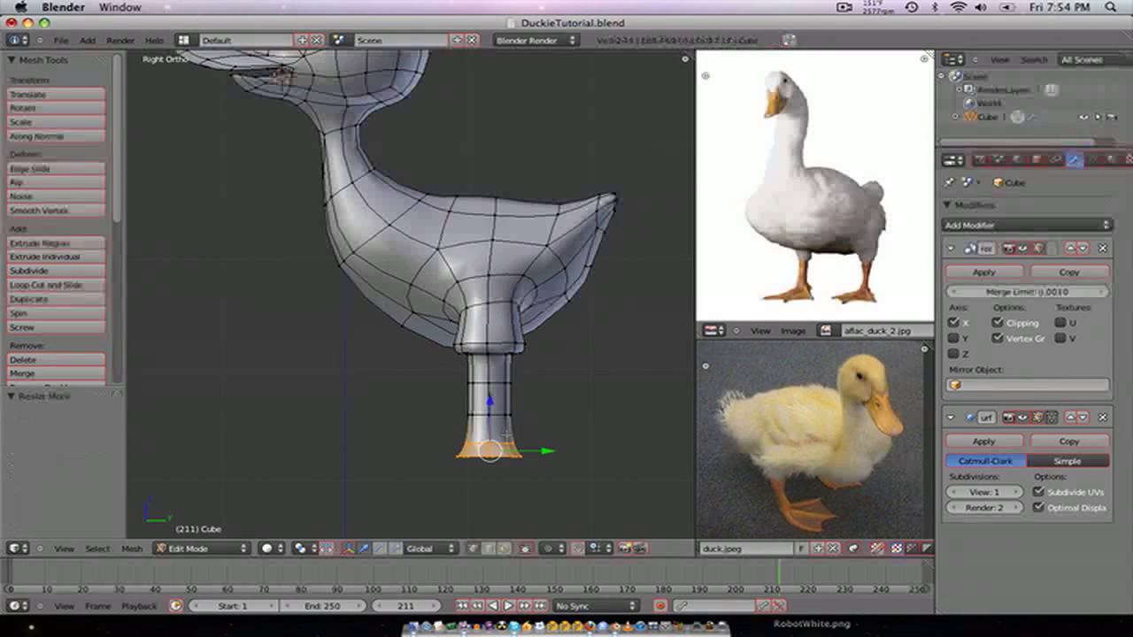
key(ctrl+KP_Add)
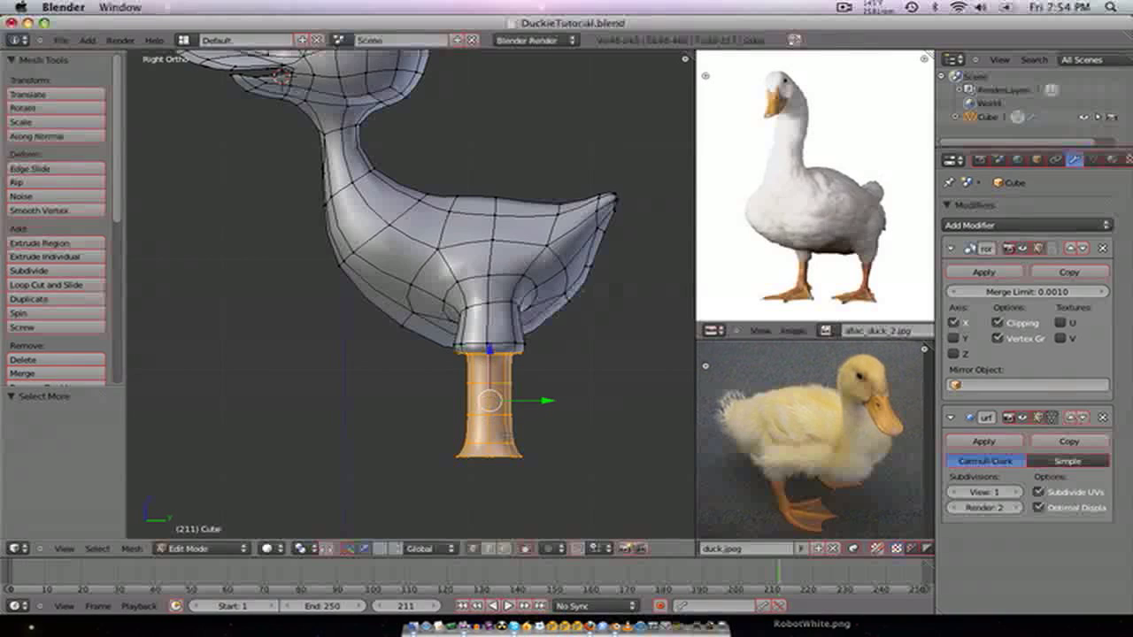
key(s)
key(y)
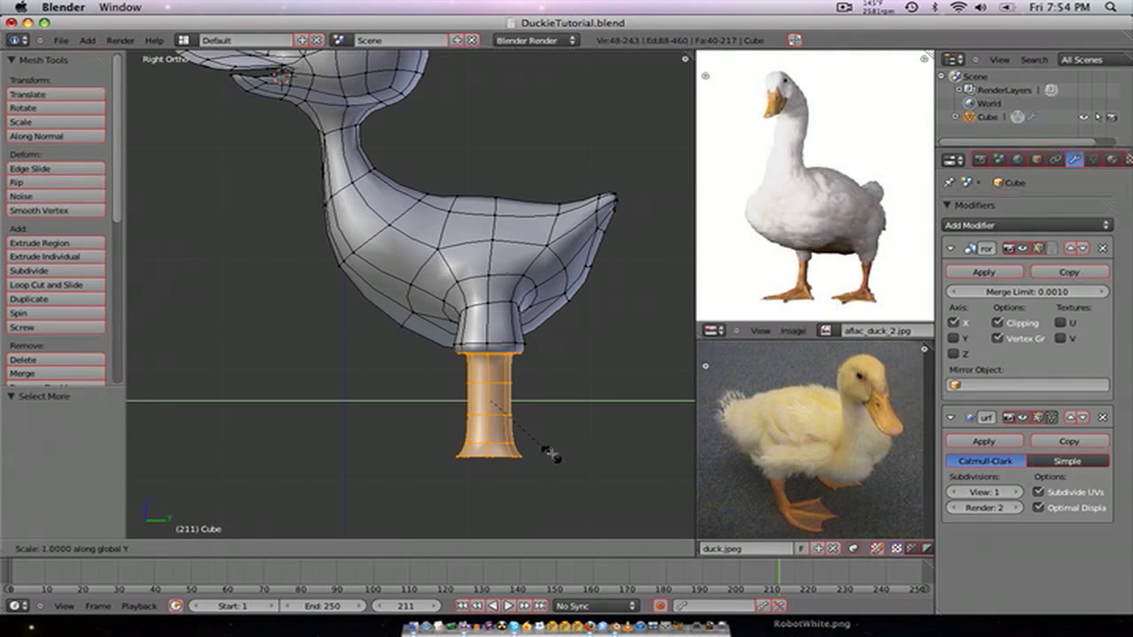
key(Escape)
- Extend the selection onto the stump's rim, scale the leg by 0.774 along Y, and check both legs in wireframe
key(ctrl+KP_Add)
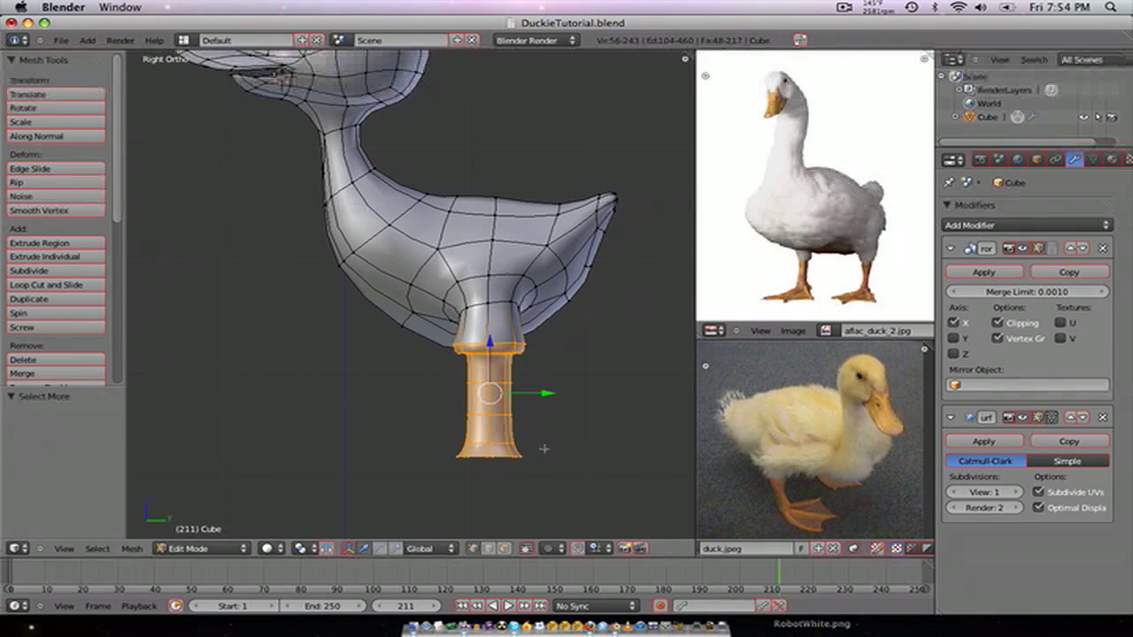
key(s)
key(y)
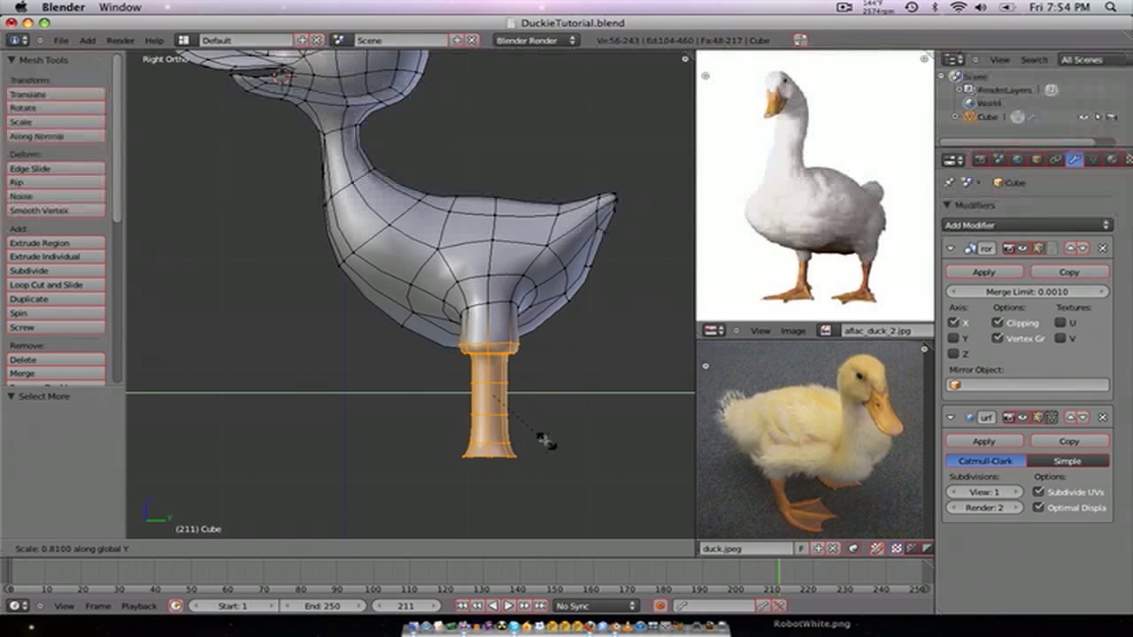
click(542, 440)
key(z)
middle_drag(413, 388, 529, 411)
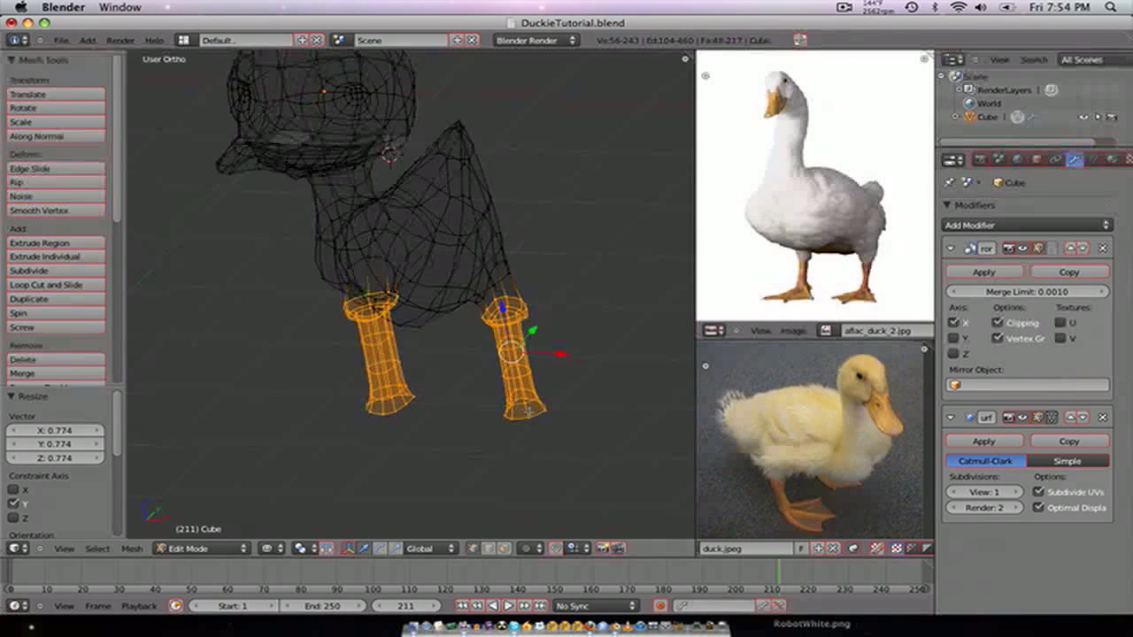
key(KP_1)
key(KP_3)
key(z)
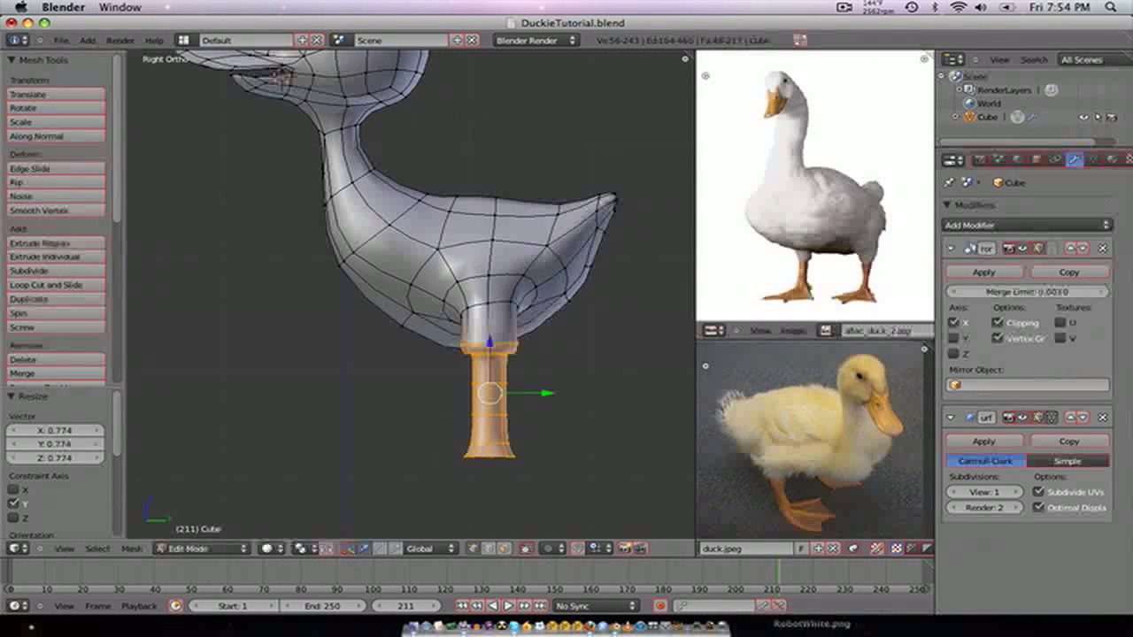
- In wireframe, select the rear vertices of the leg's flared bottom rim and lower them 0.111 along Z, returning to solid shading
shift+middle_drag(500, 474, 494, 406)
scroll(494, 407, up, 4)
shift+middle_drag(469, 360, 404, 196)
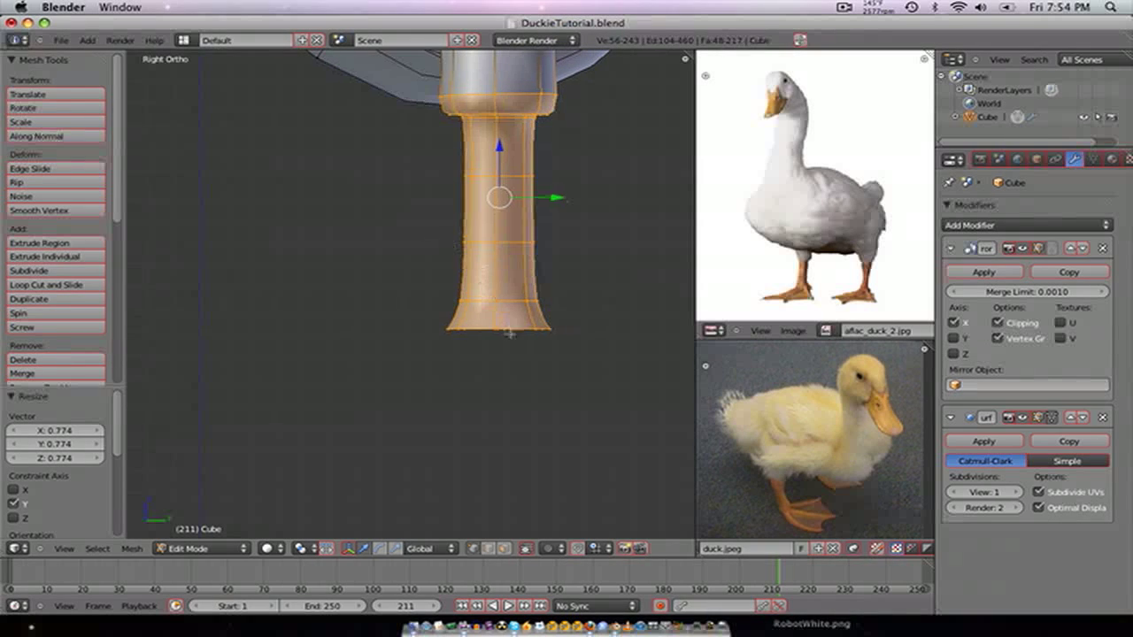
alt+right_click(520, 332)
middle_drag(519, 332, 491, 215)
key(KP_3)
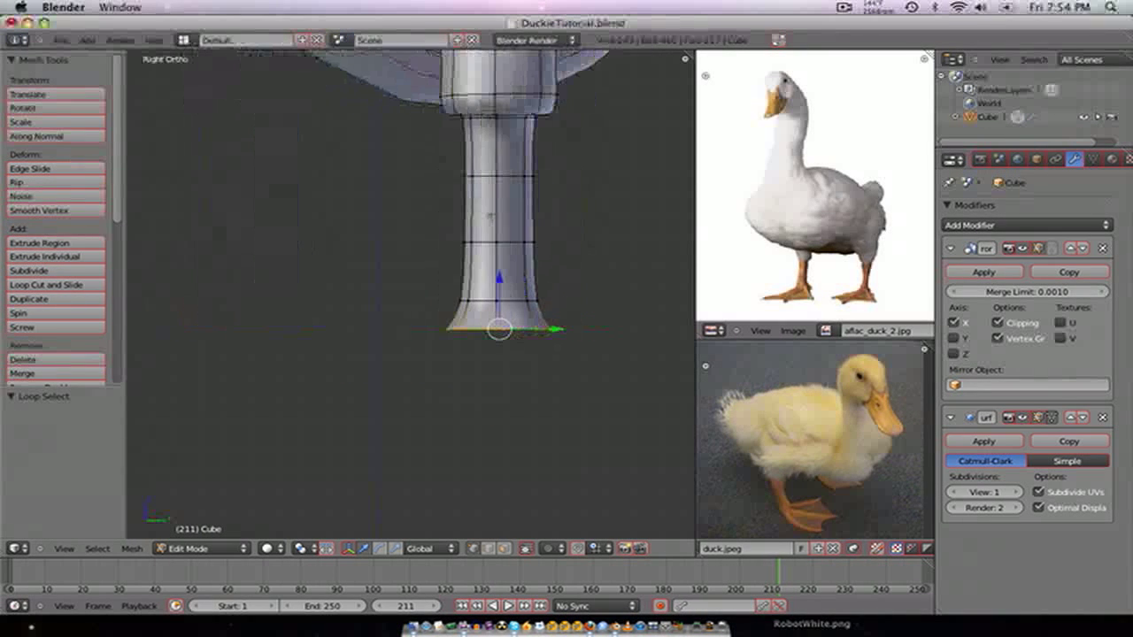
key(z)
key(a)
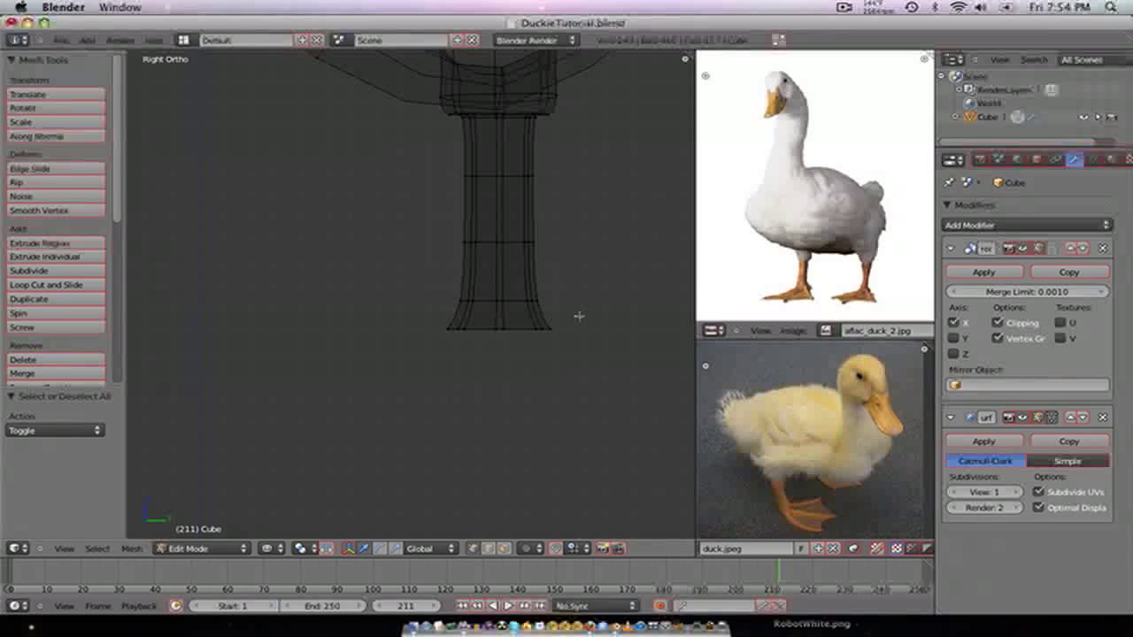
drag(536, 279, 546, 305)
key(z)
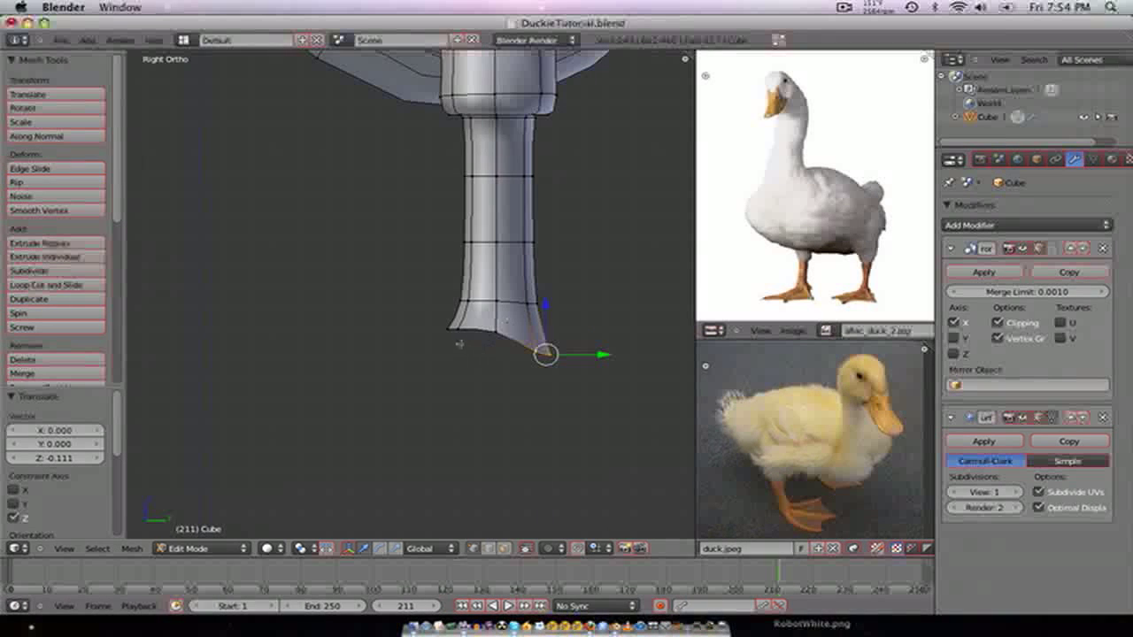
- Select the outer side vertex of the leg's bottom rim, set the snap element to Vertex, and return to the right side view
right_click(455, 329)
middle_drag(478, 350, 488, 350)
middle_drag(497, 353, 470, 355)
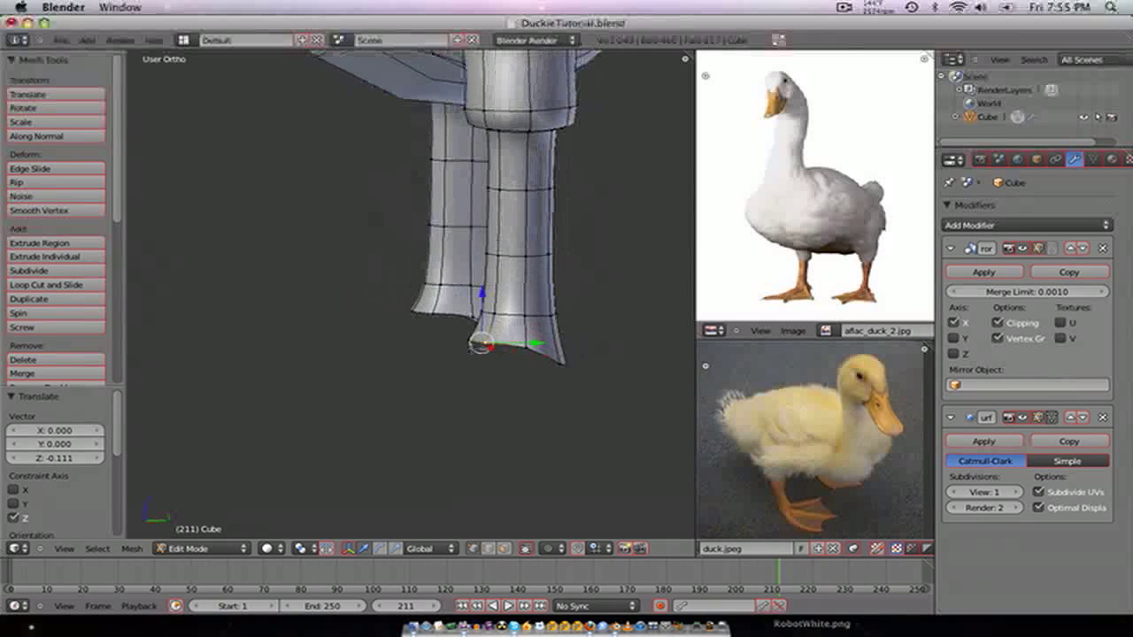
right_click(526, 346)
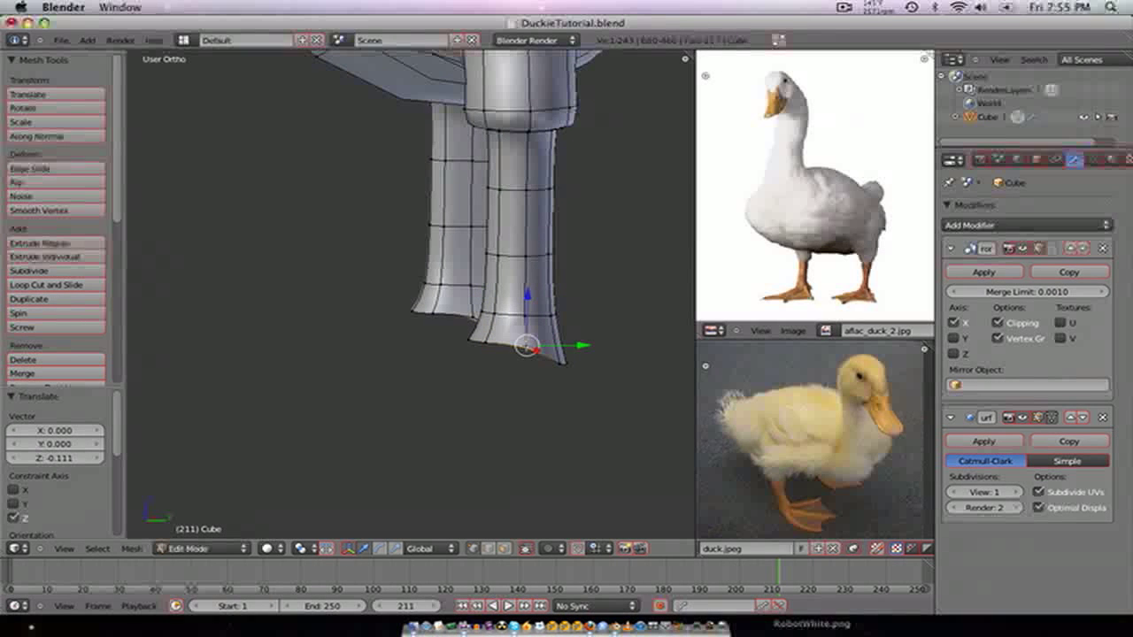
key(ctrl+shift+Tab)
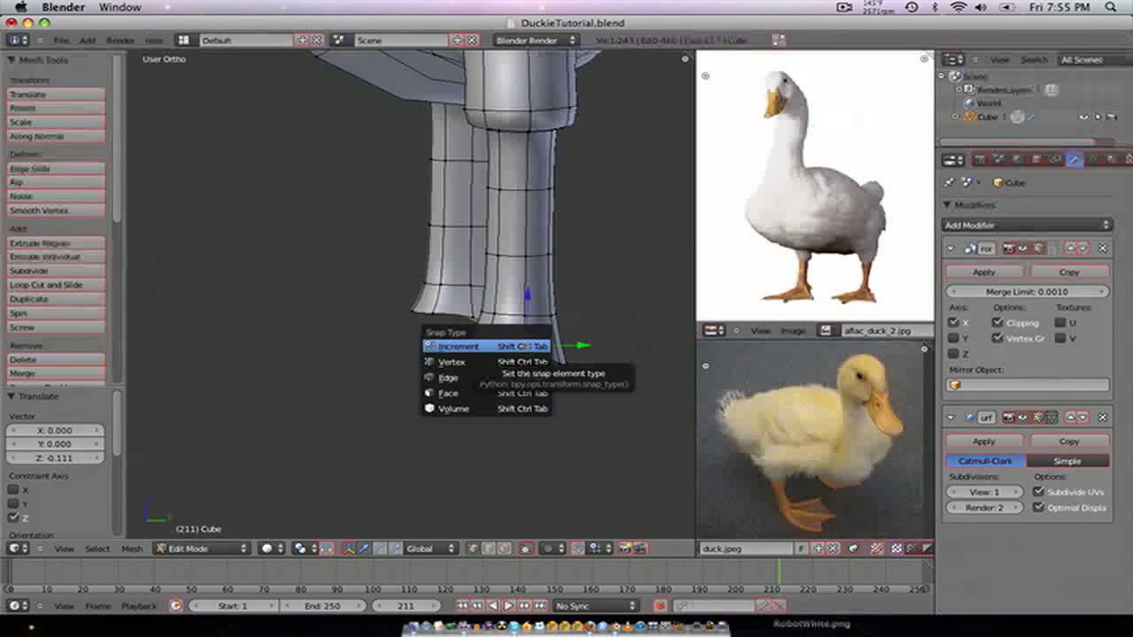
click(521, 360)
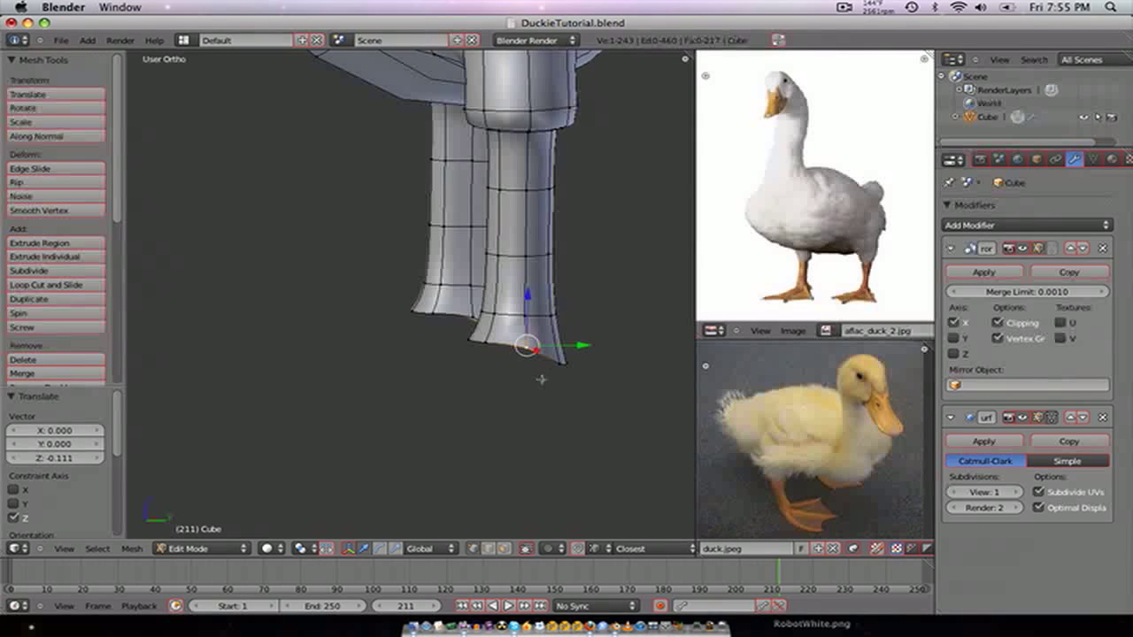
key(KP_3)
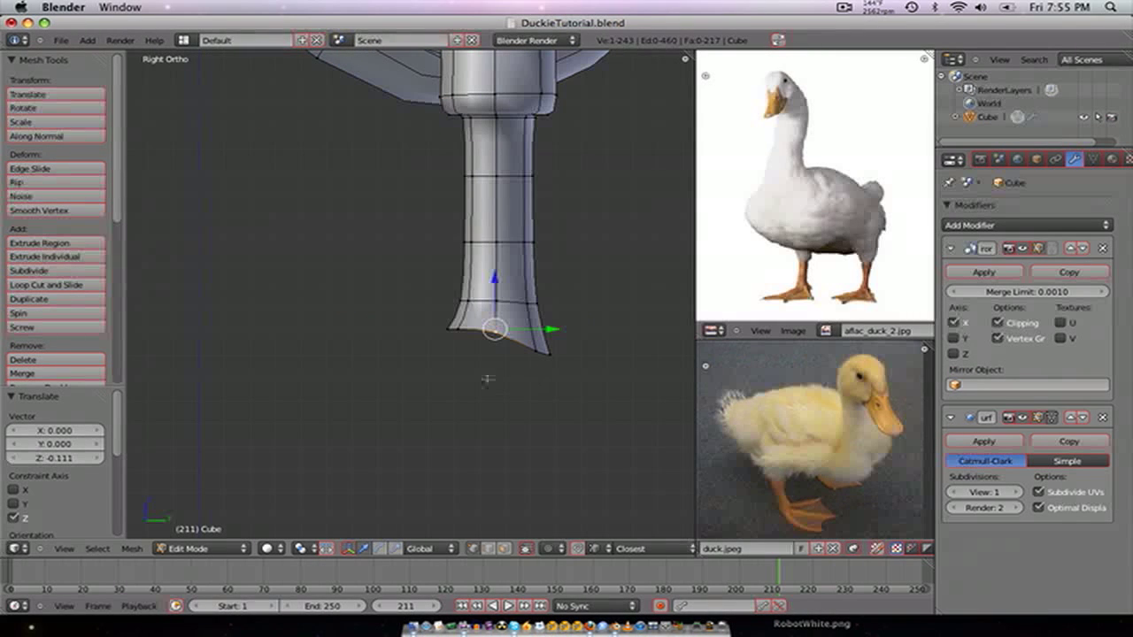
shift+right_click(458, 330)
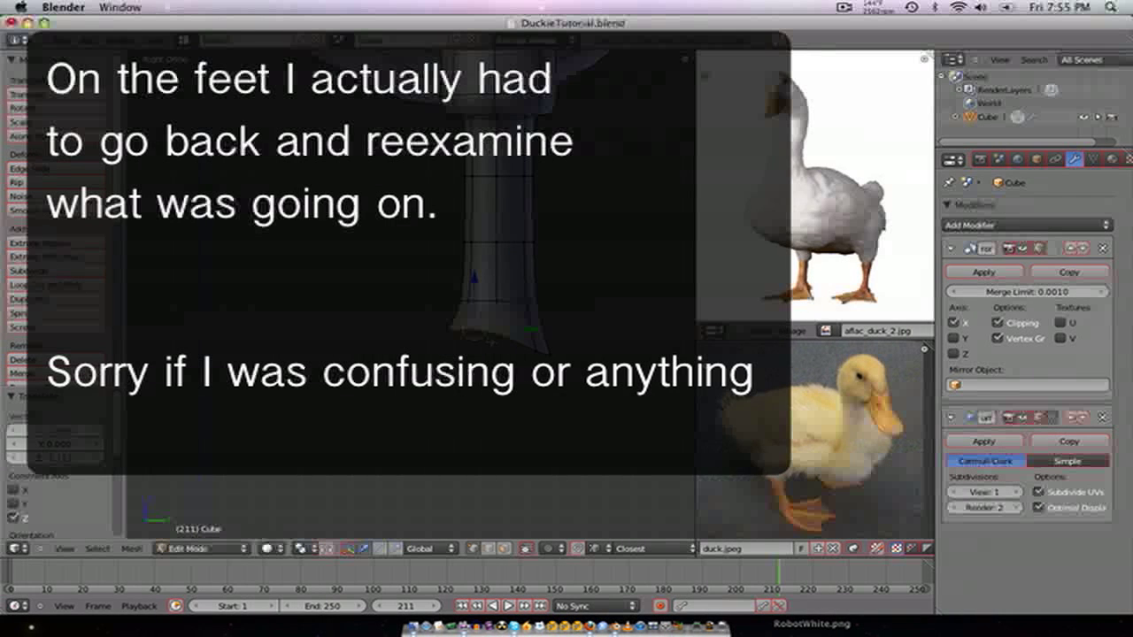
middle_drag(469, 323, 507, 146)
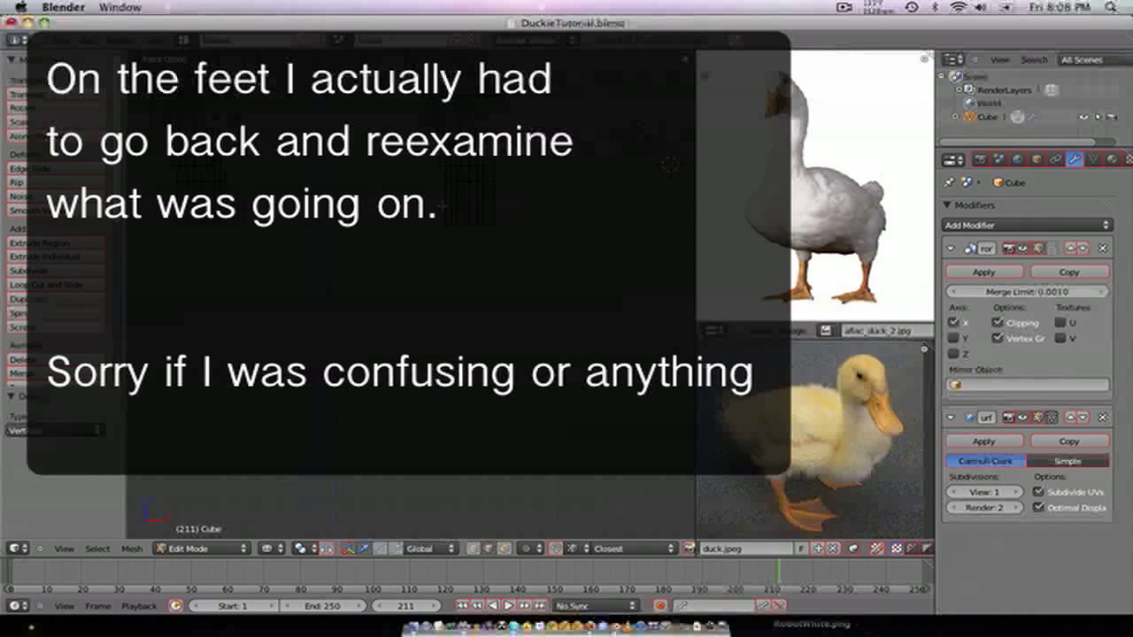
scroll(475, 267, up, 2)
shift+middle_drag(459, 232, 444, 275)
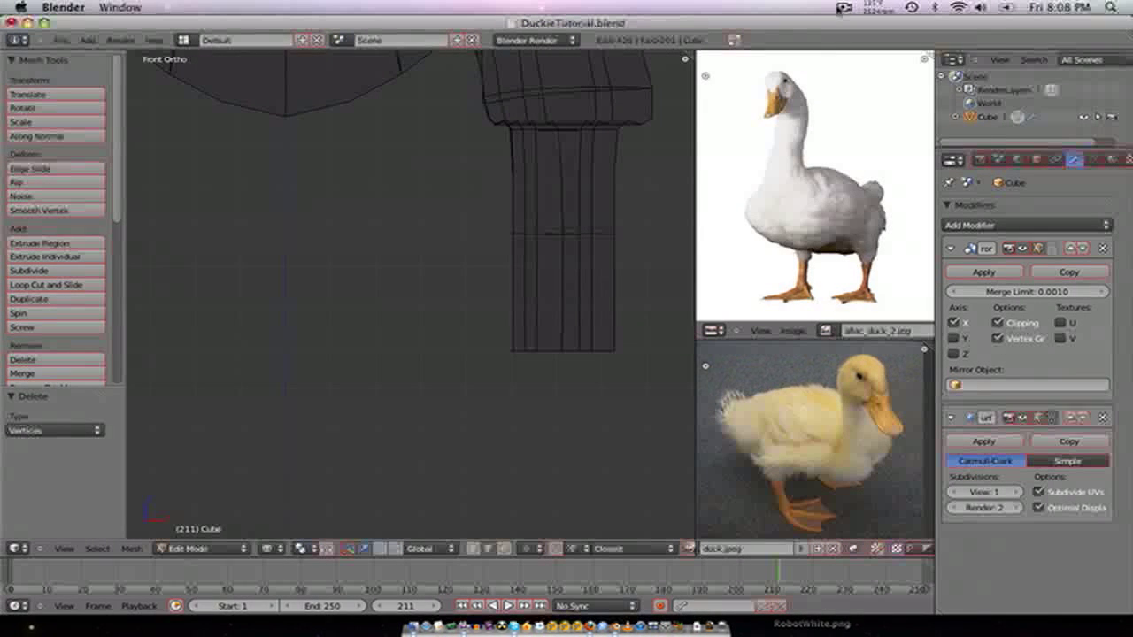
click(842, 8)
click(607, 20)
- In vertex select mode, select the leg's open bottom loop and extrude it 0.417 downward along Z
scroll(539, 236, down, 4)
key(ctrl+Tab)
click(476, 224)
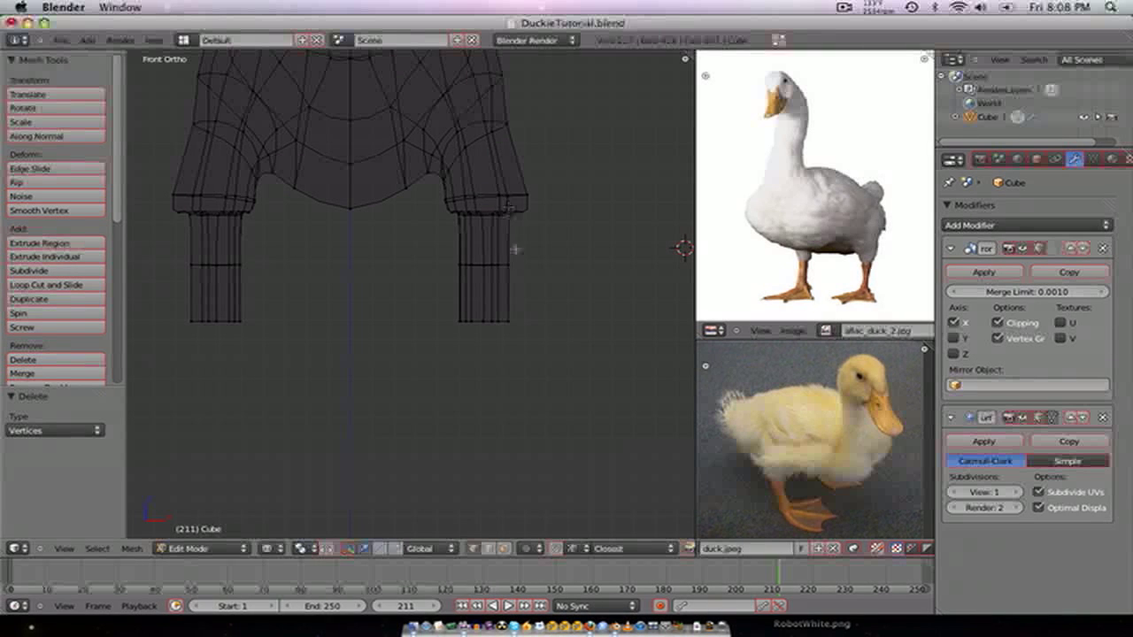
alt+right_click(478, 321)
scroll(475, 318, up, 2)
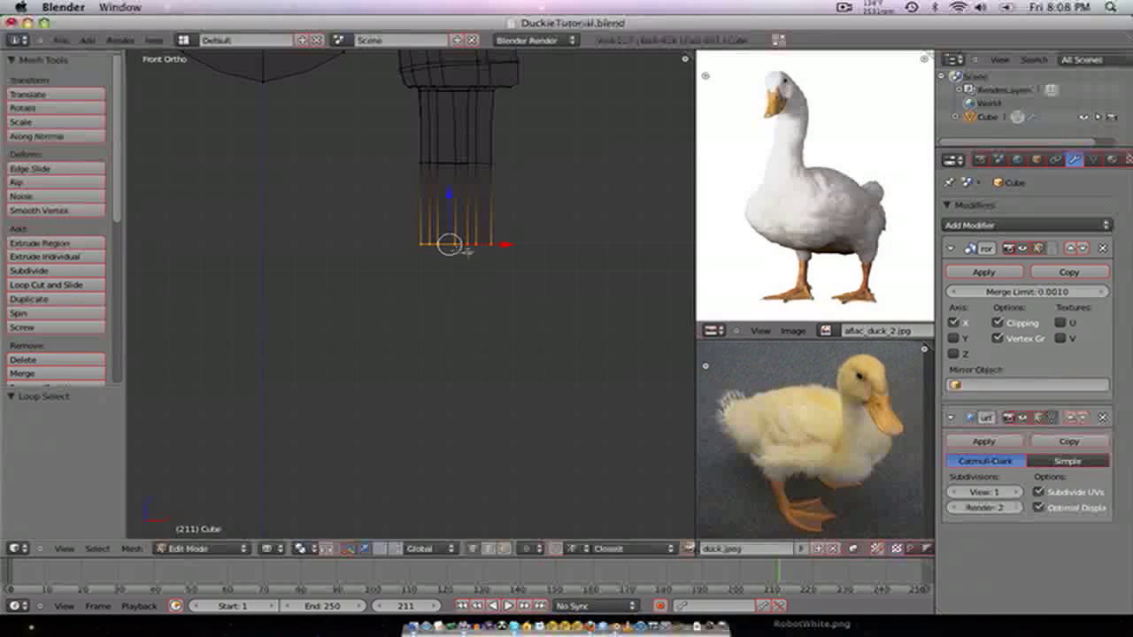
key(e)
click(467, 373)
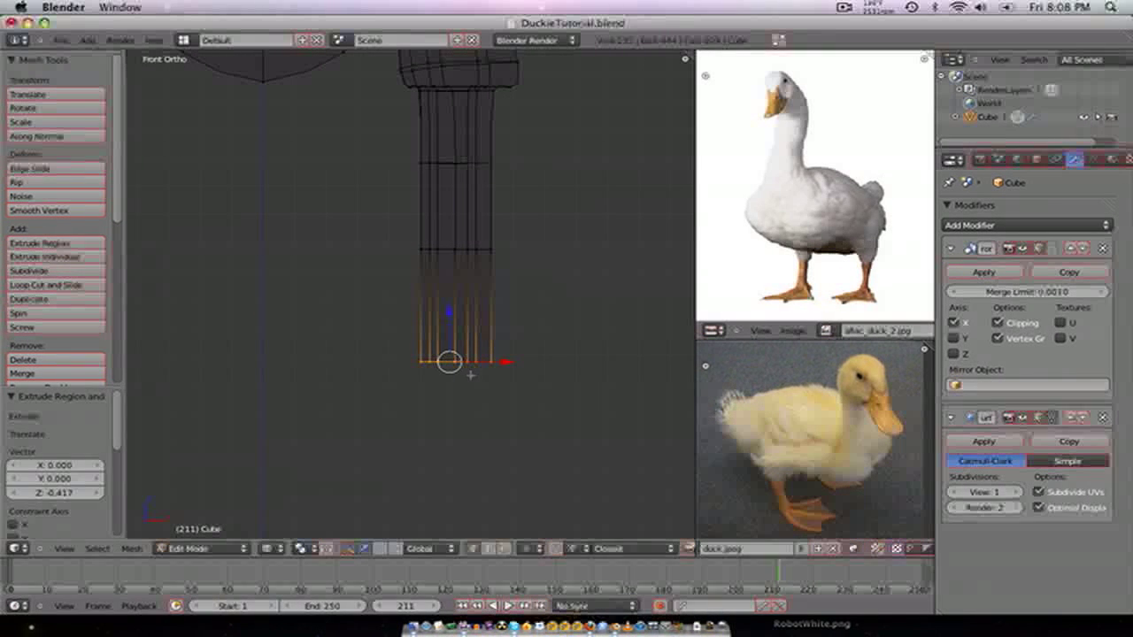
- Extrude the leg's bottom loop another 0.050 downward, then undo both leg extrusions
shift+scroll(467, 377, down, 2)
key(e)
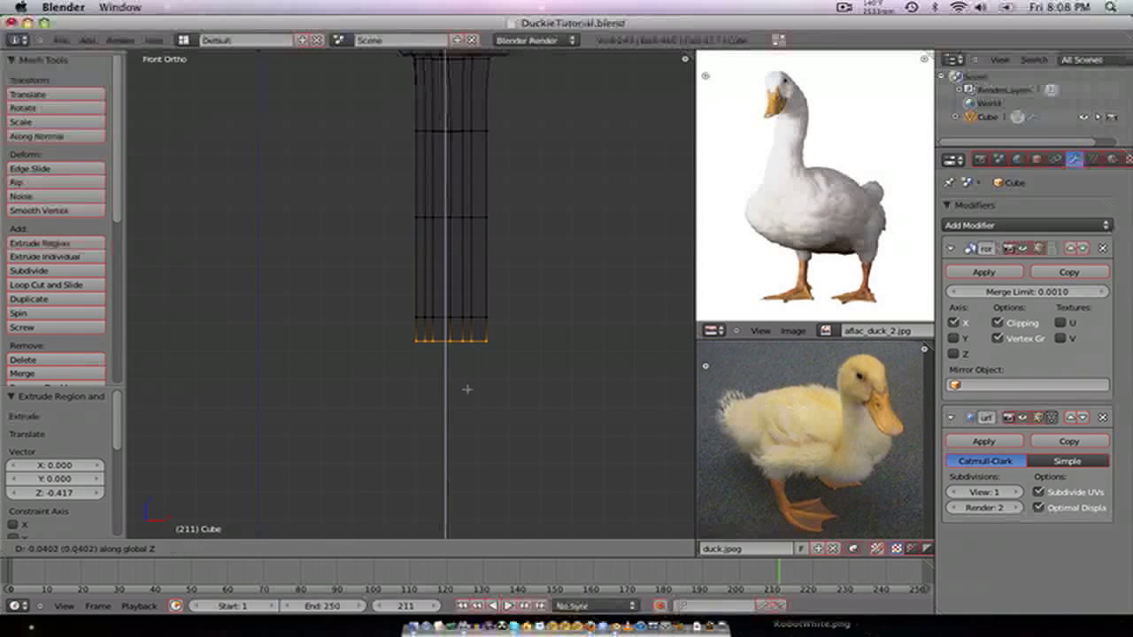
click(467, 387)
middle_drag(467, 387, 405, 284)
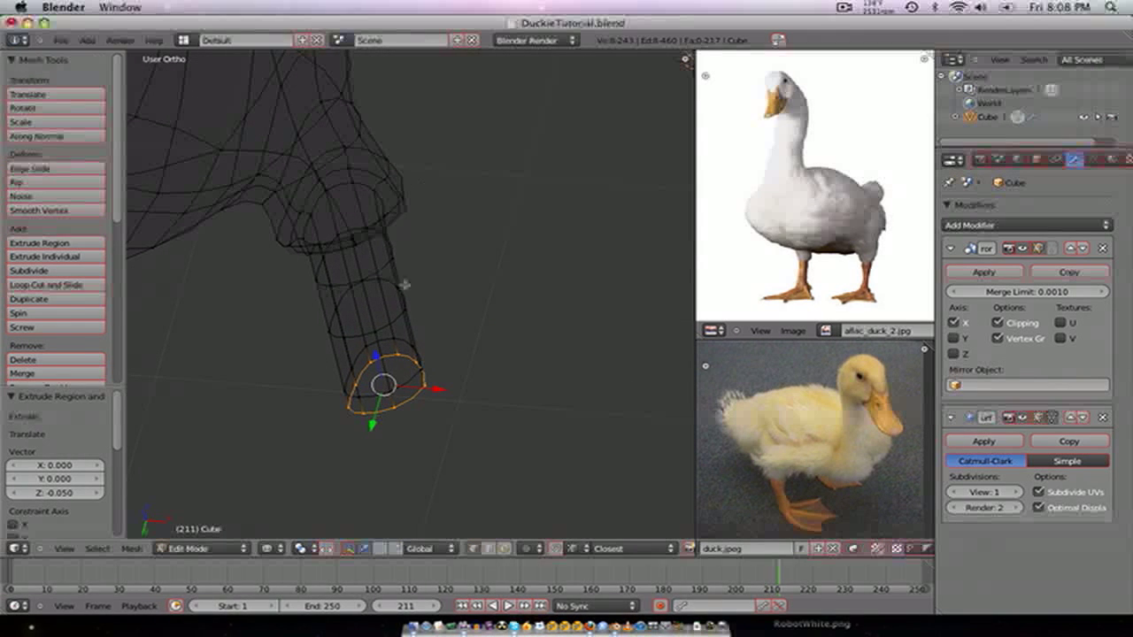
key(ctrl+z)
key(ctrl+z)
key(ctrl+z)
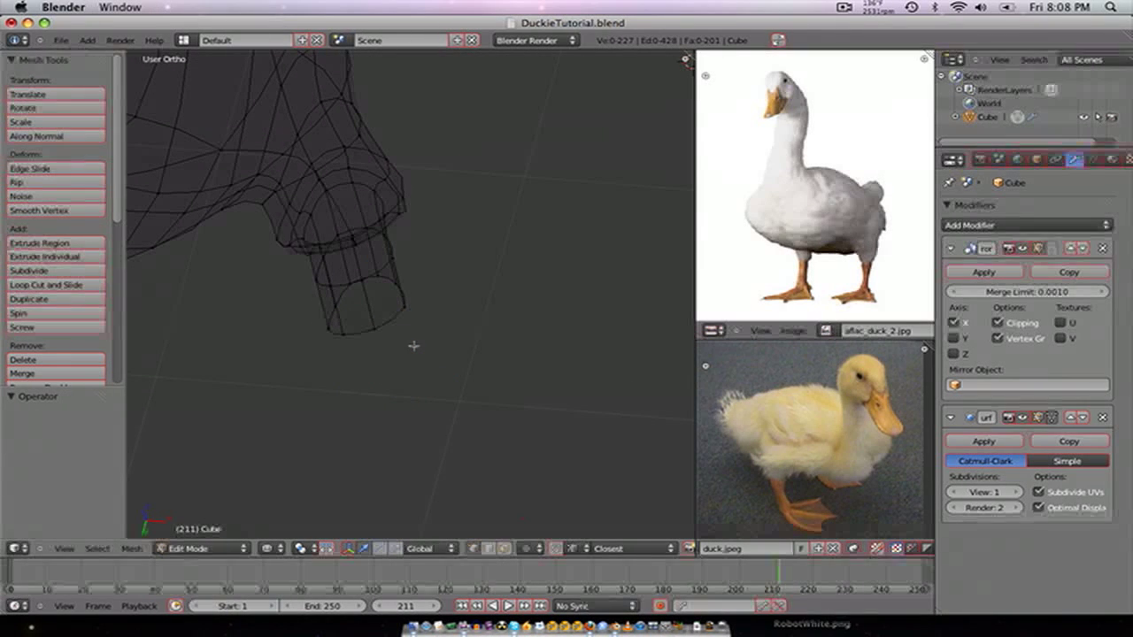
- Select the short leg's bottom loop, grow the selection upward over the leg, and delete those vertices
key(ctrl+Tab)
alt+right_click(381, 281)
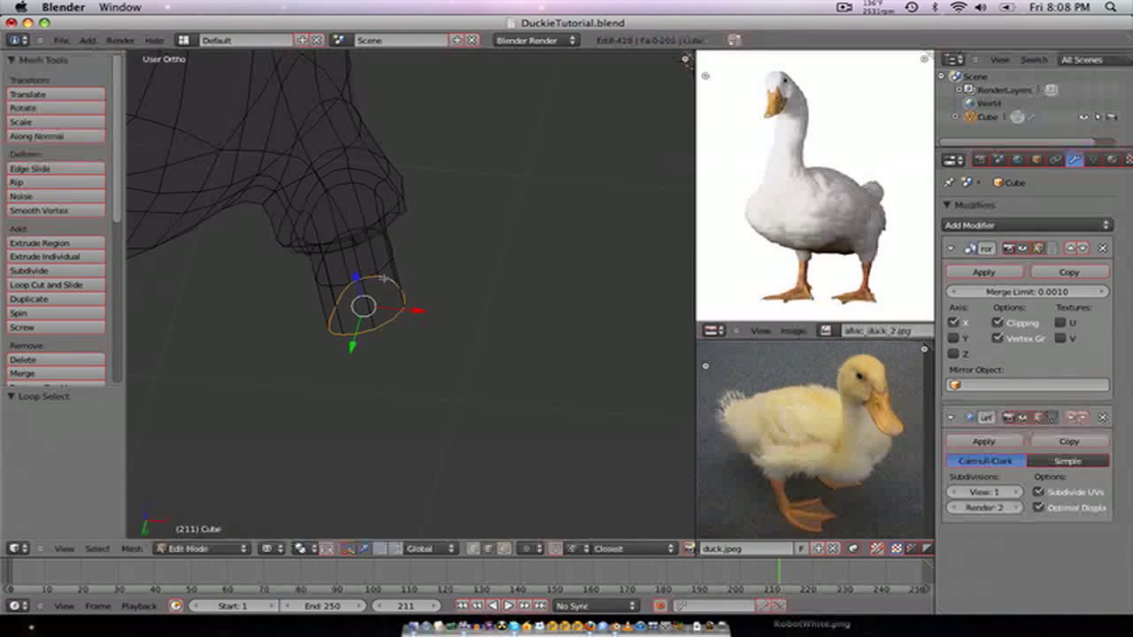
key(ctrl+Tab)
click(387, 282)
key(ctrl+KP_Add)
key(ctrl+KP_Add)
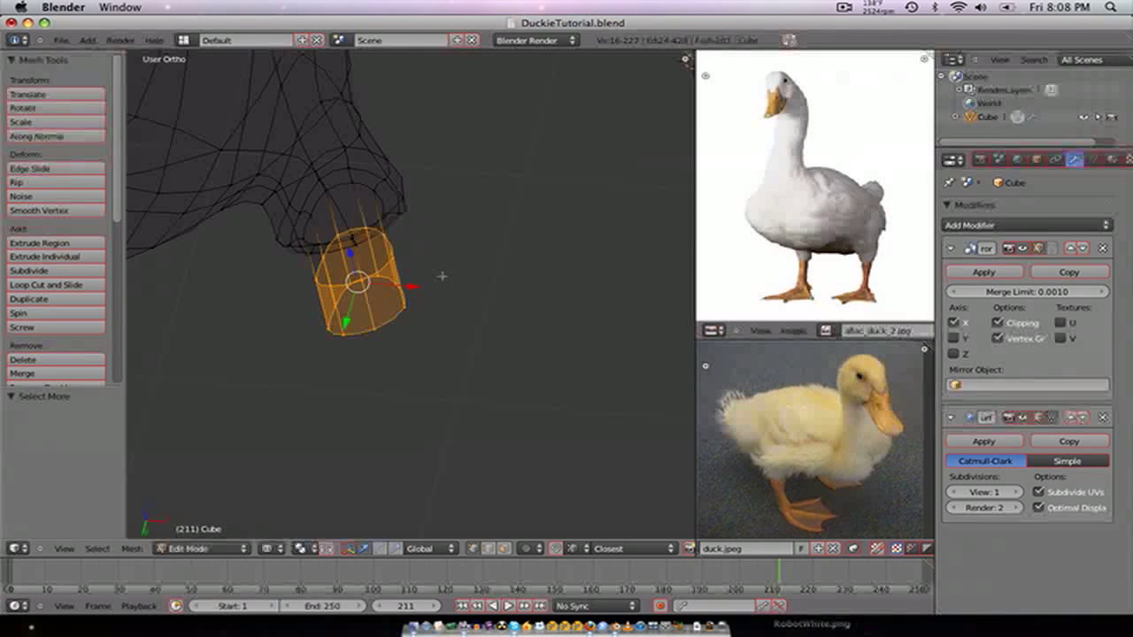
key(x)
click(416, 275)
- Select the remaining inner edge loop in the stump's opening and delete its vertices
middle_drag(403, 259, 423, 245)
alt+right_click(431, 268)
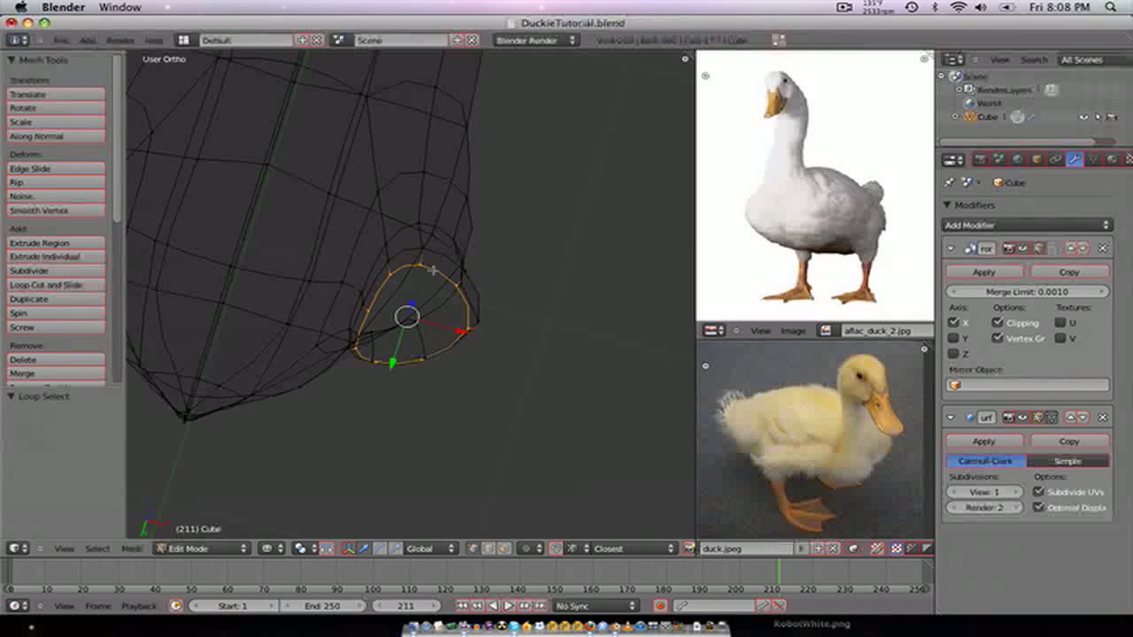
key(x)
click(433, 270)
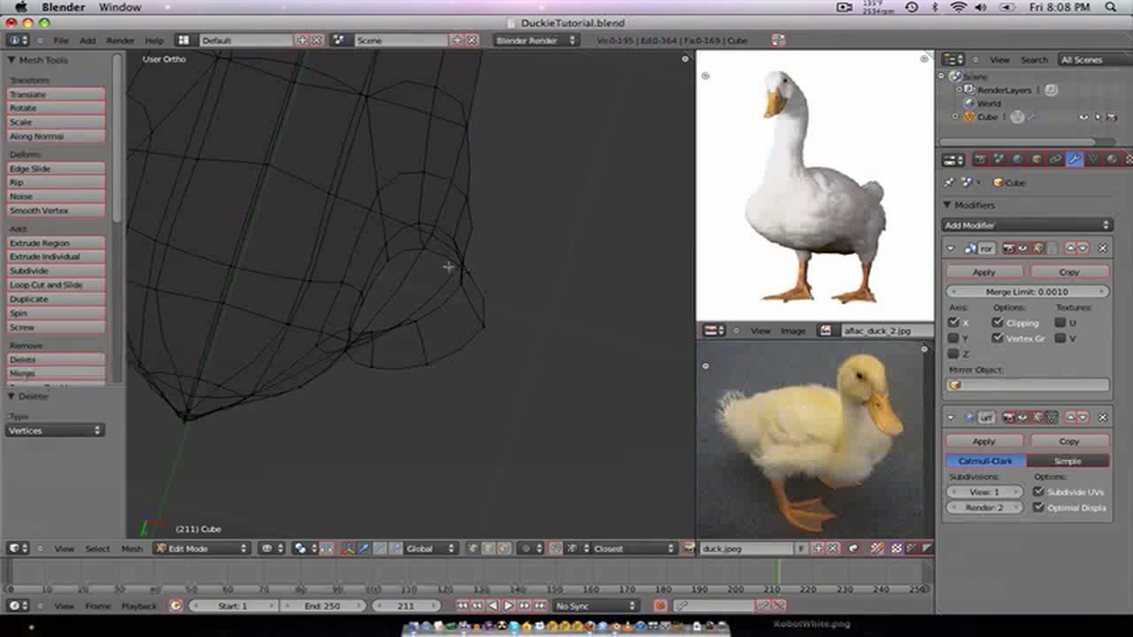
- Select the stump's open rim loop and round it with To Sphere at a factor of 1.000
alt+right_click(448, 266)
middle_drag(426, 305, 431, 346)
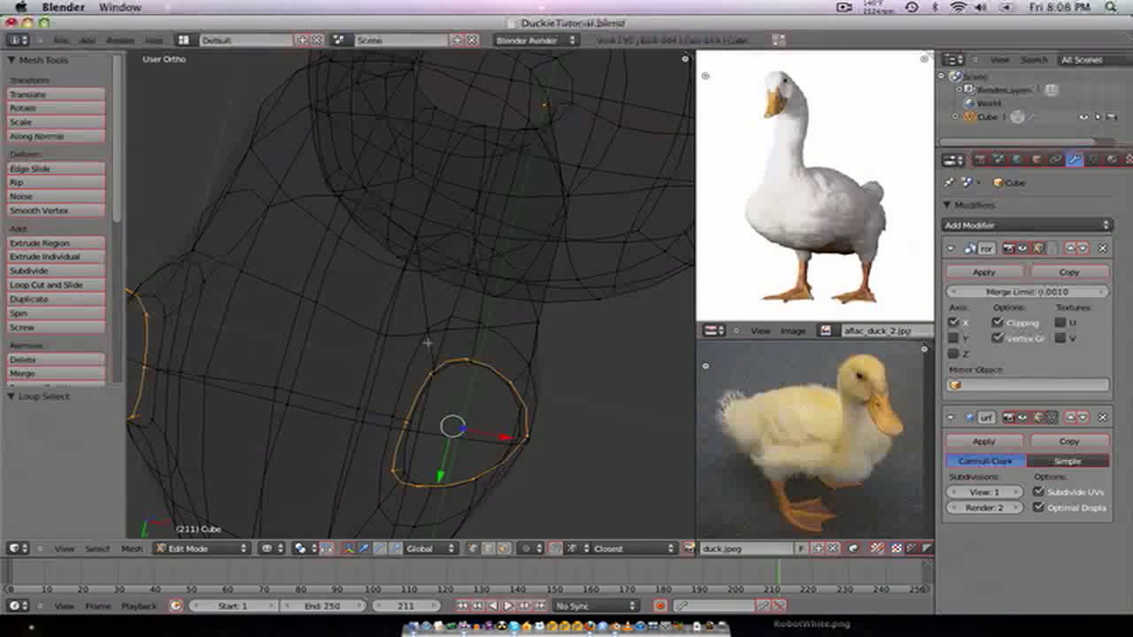
key(space)
key(Return)
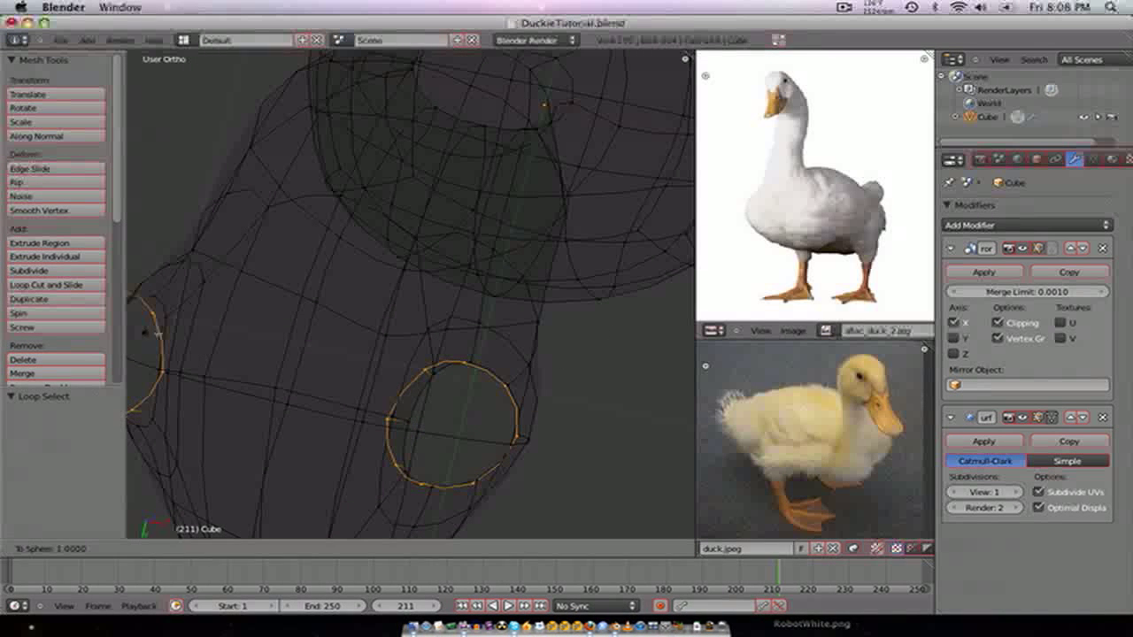
click(307, 321)
- In the front view, scale the stump's rounded rim loop by 0.898
key(KP_1)
scroll(398, 282, down, 4)
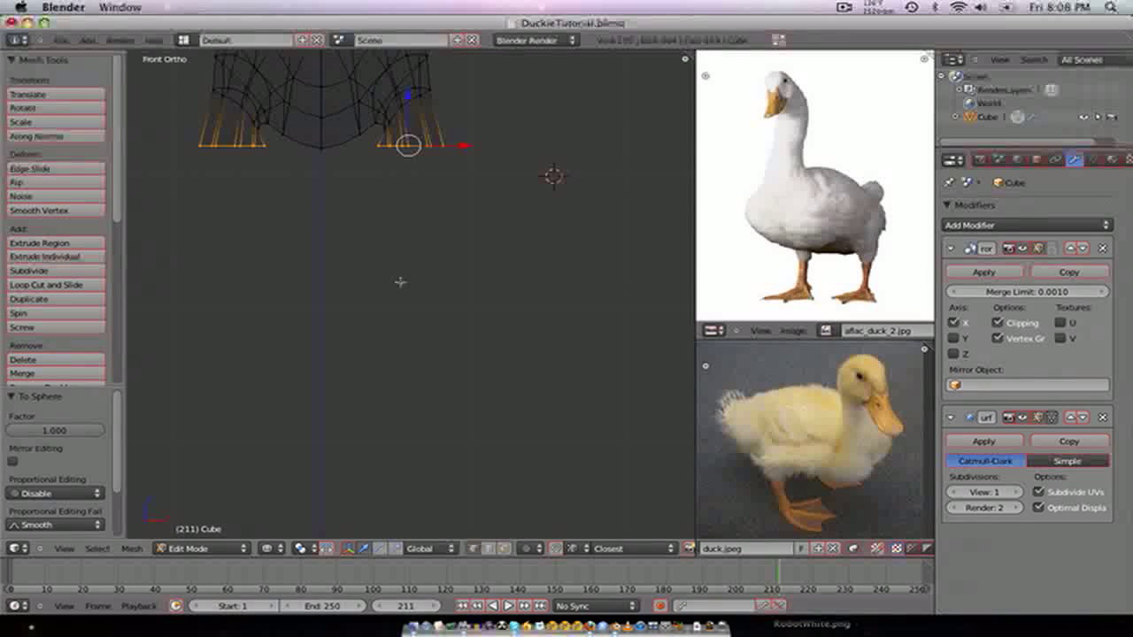
key(KP_Decimal)
key(s)
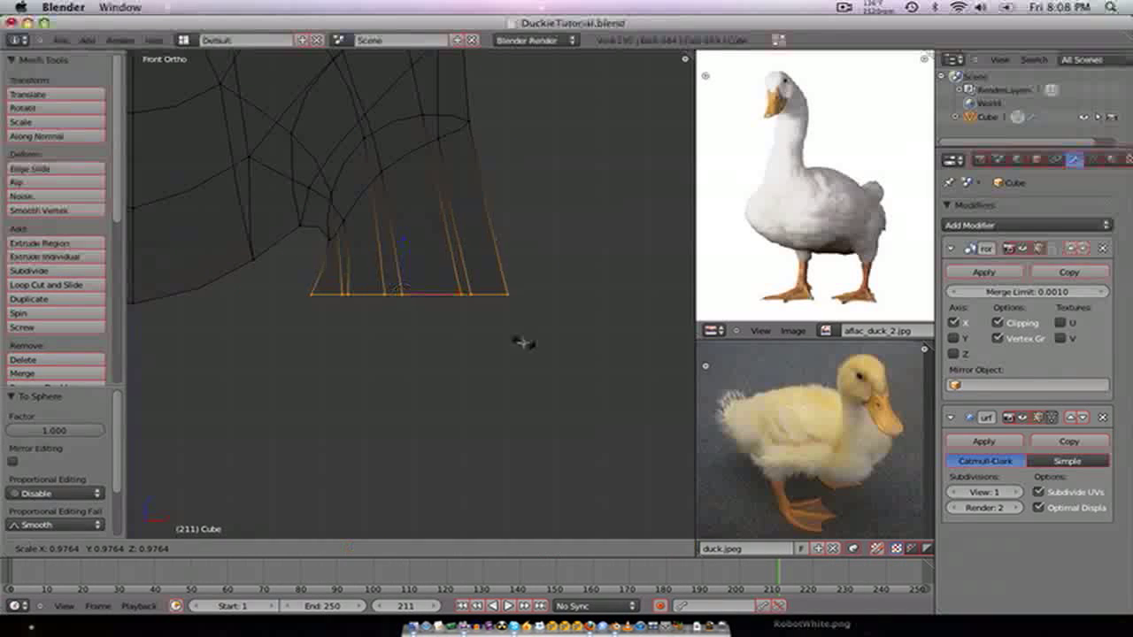
click(513, 342)
- Extrude the stump's rim slightly downward along Z and scale the new ring by 0.790
key(e)
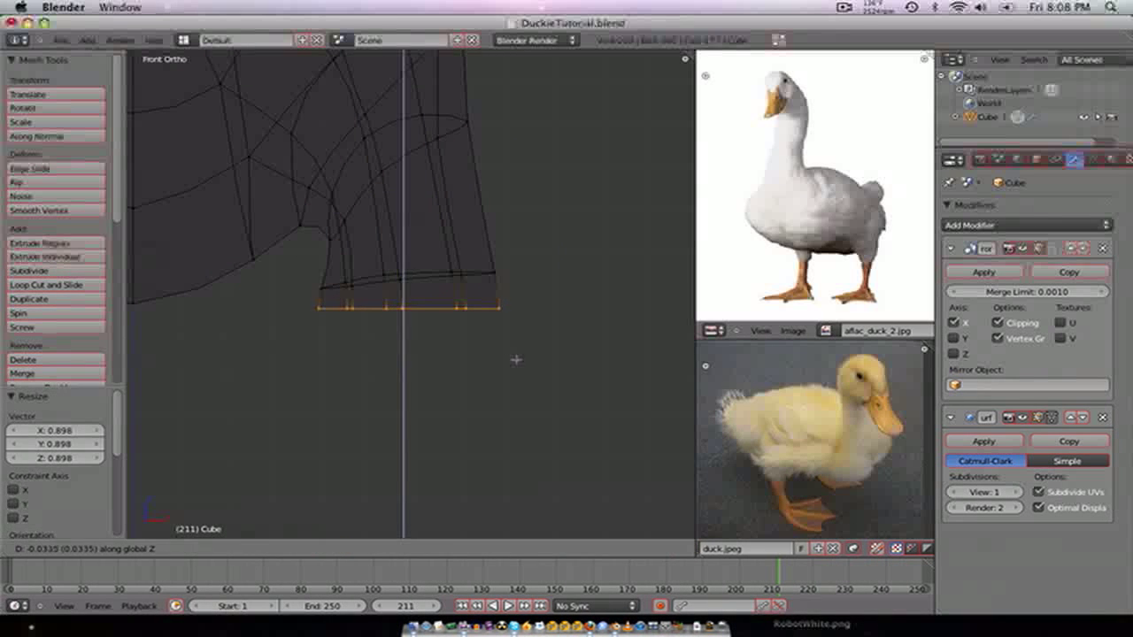
click(514, 352)
key(s)
click(494, 348)
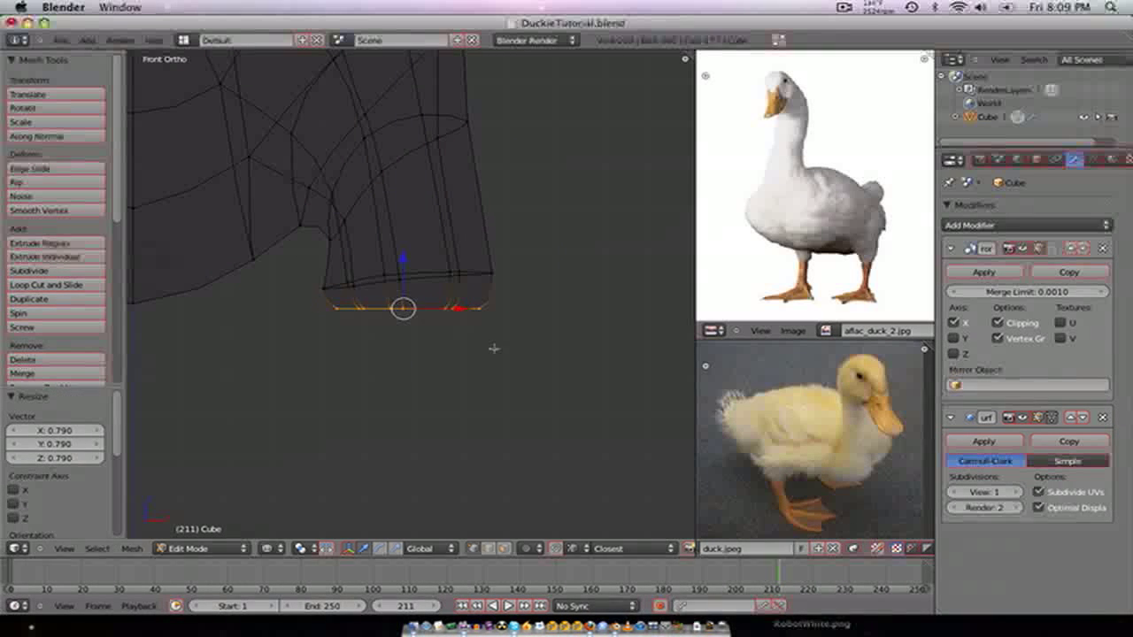
- Extrude the ring in place, scale it by 0.695, and raise it 0.027 along Z into the stump
key(e)
click(495, 349)
key(s)
click(480, 348)
key(e)
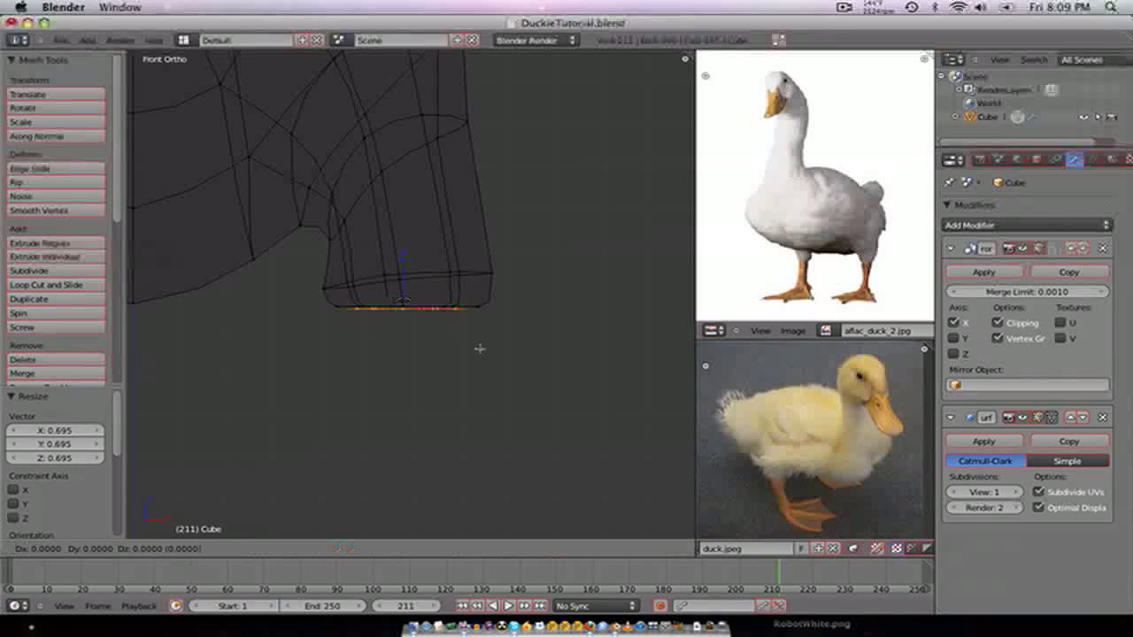
key(z)
click(479, 337)
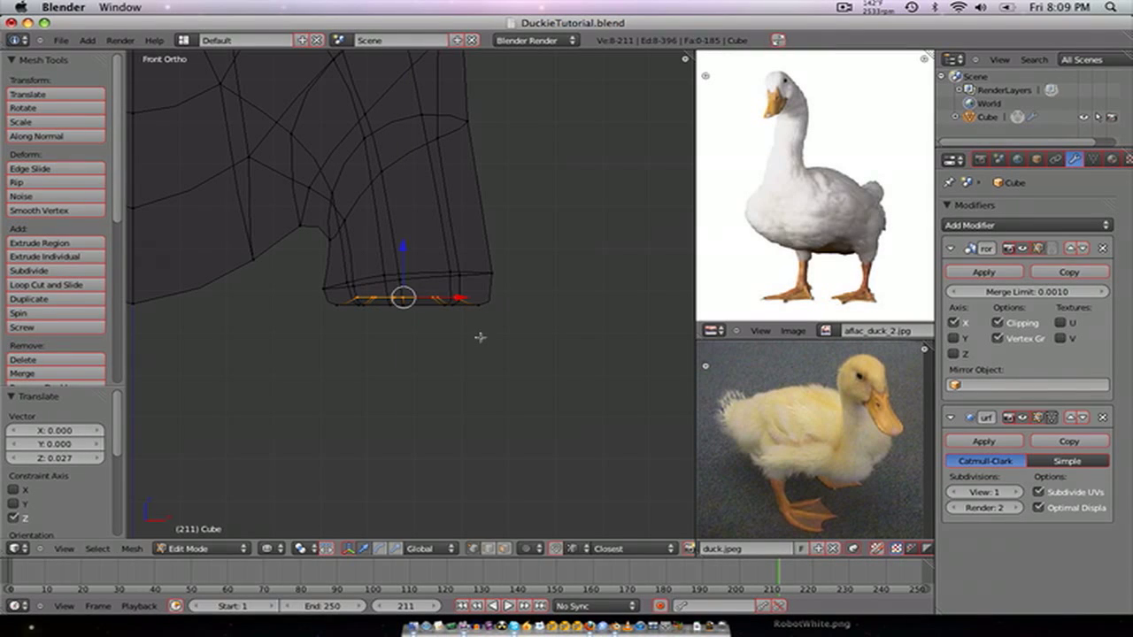
- Extrude the raised inner ring in place and scale it by 0.844
key(e)
click(480, 337)
key(s)
click(499, 340)
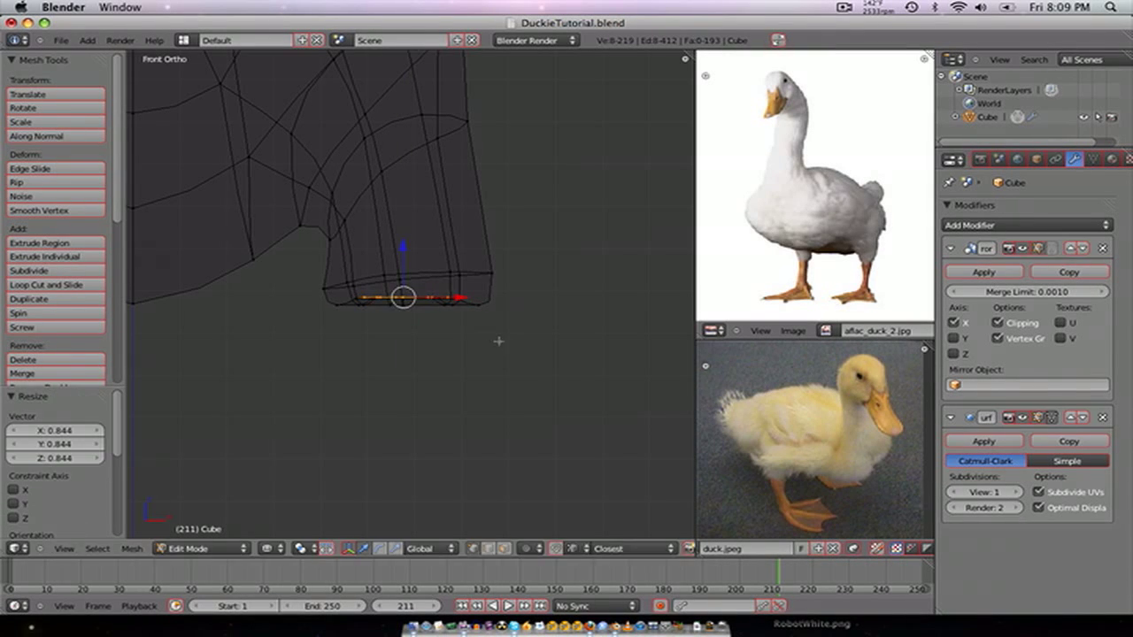
- Extrude the inner ring downward along Z twice, by 0.290 and 0.463, to form the upper leg segments
key(e)
key(z)
click(495, 441)
scroll(454, 426, down, 3)
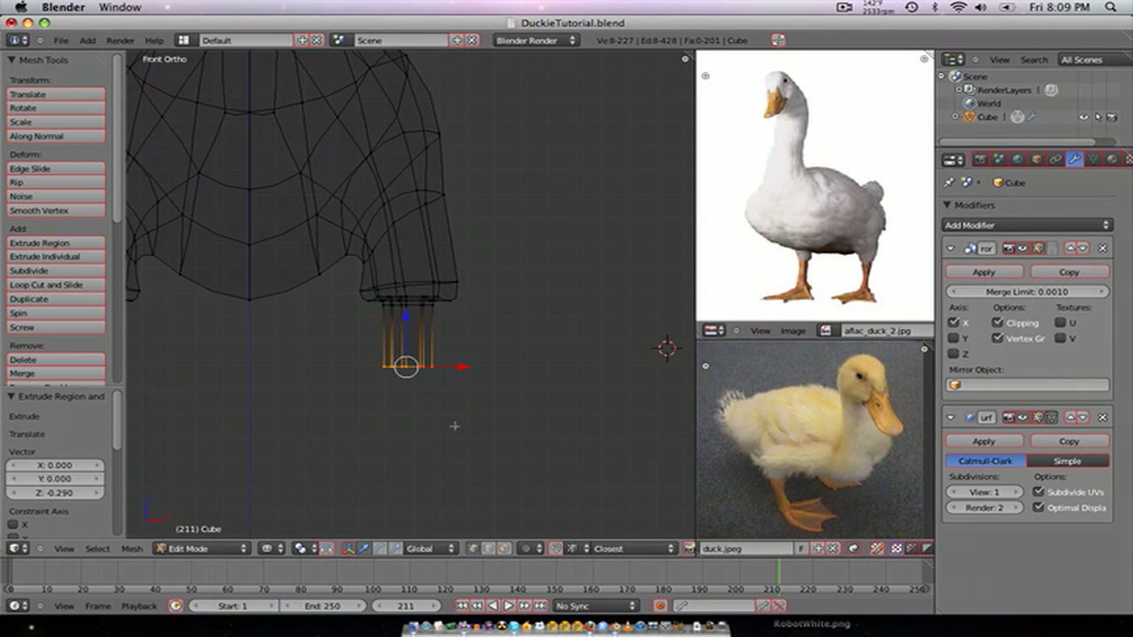
shift+middle_drag(445, 420, 468, 302)
key(e)
key(z)
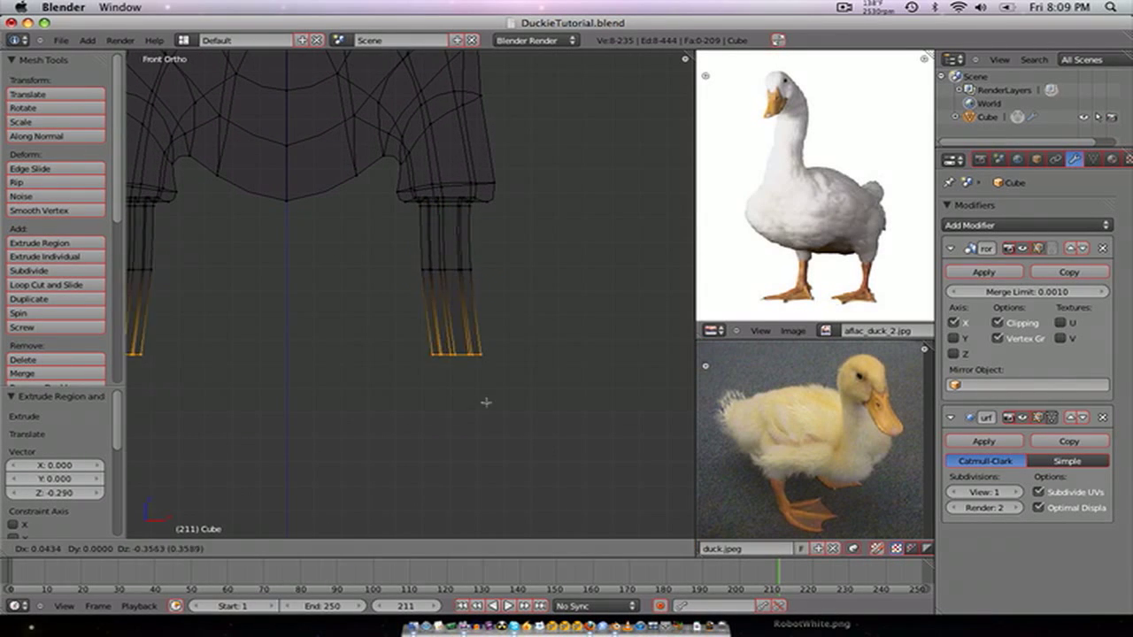
click(485, 411)
- Extrude the leg's bottom ring 0.446 further down along Z and return to solid shading
key(e)
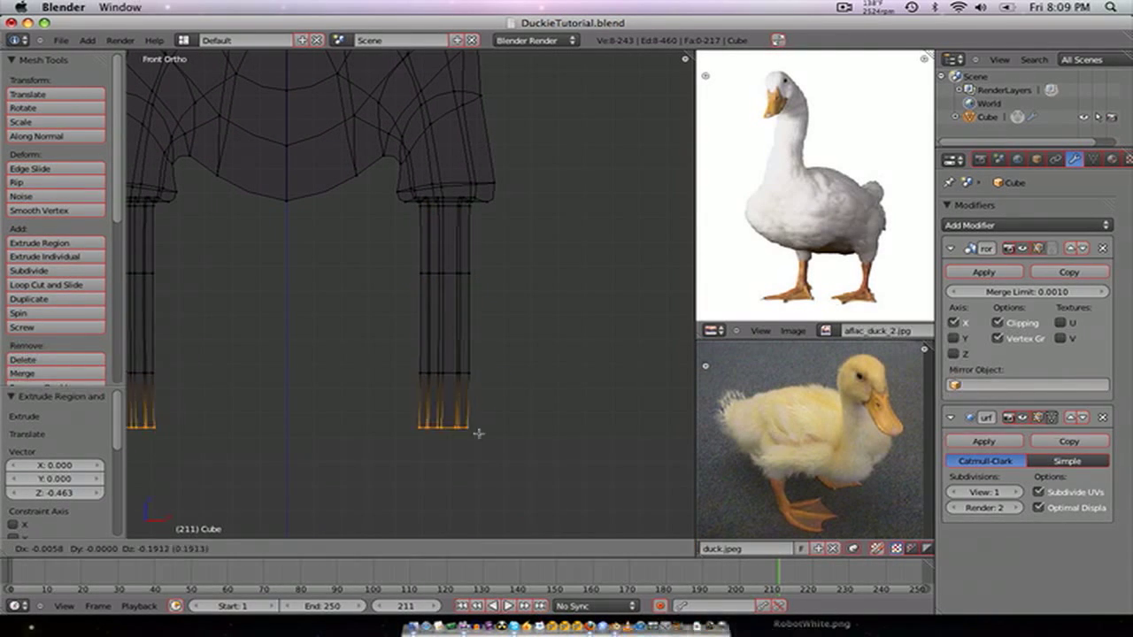
key(z)
click(490, 493)
scroll(488, 489, down, 3)
mouse_move(456, 436)
shift+middle_down()
mouse_move(517, 386)
mouse_move(519, 256)
mouse_move(468, 263)
mouse_move(353, 236)
mouse_move(509, 245)
shift+middle_up()
key(z)
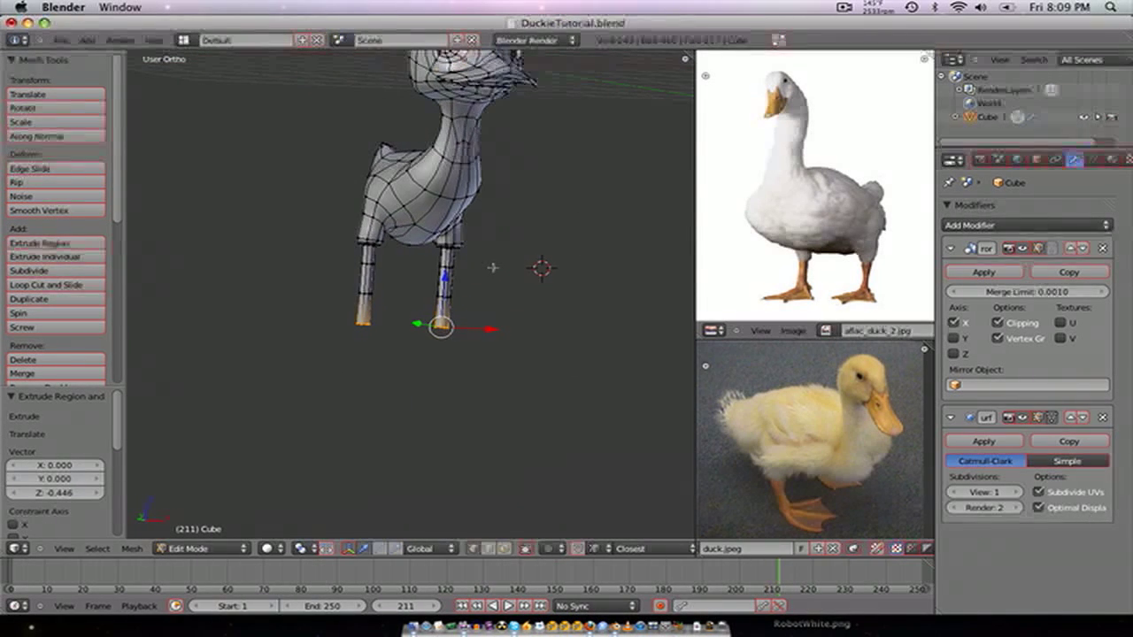
- Viewing the leg's open end from below, select the three inner-side rim vertices and the rear middle one, and fill them with a face
key(KP_1)
scroll(420, 361, up, 6)
scroll(419, 361, up, 4)
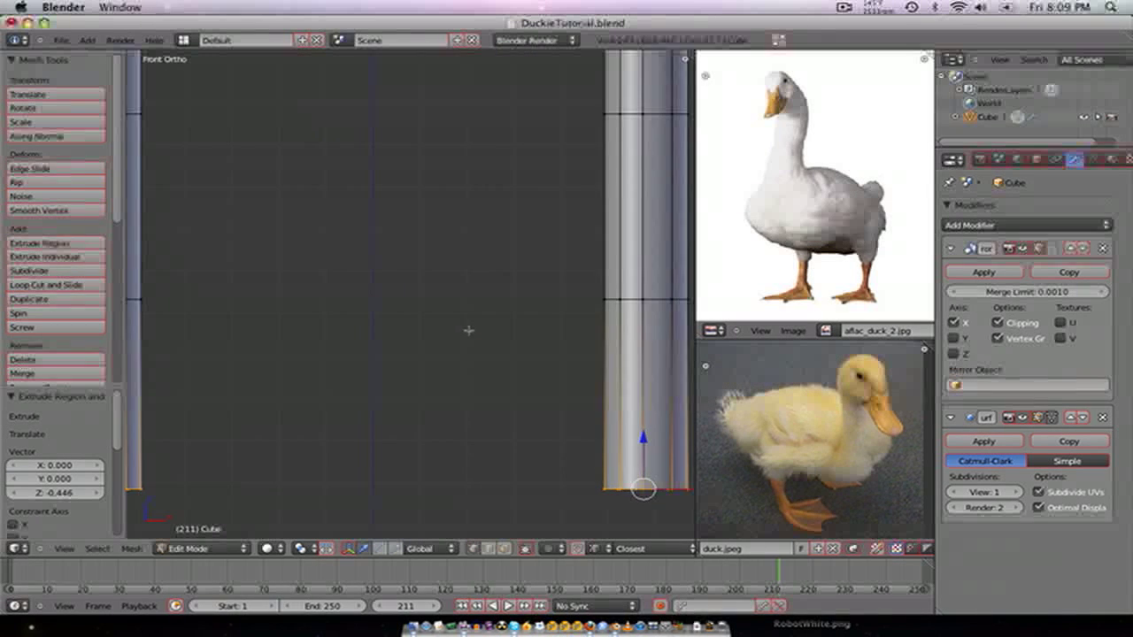
shift+middle_drag(469, 329, 303, 256)
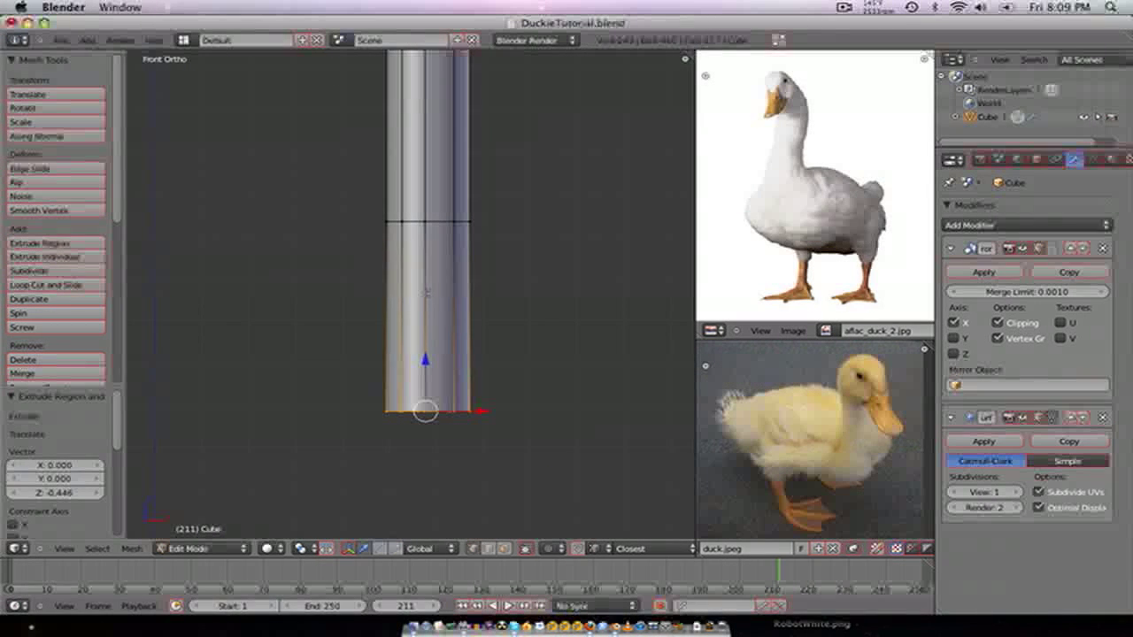
key(KP_2)
key(KP_2)
scroll(434, 357, up, 2)
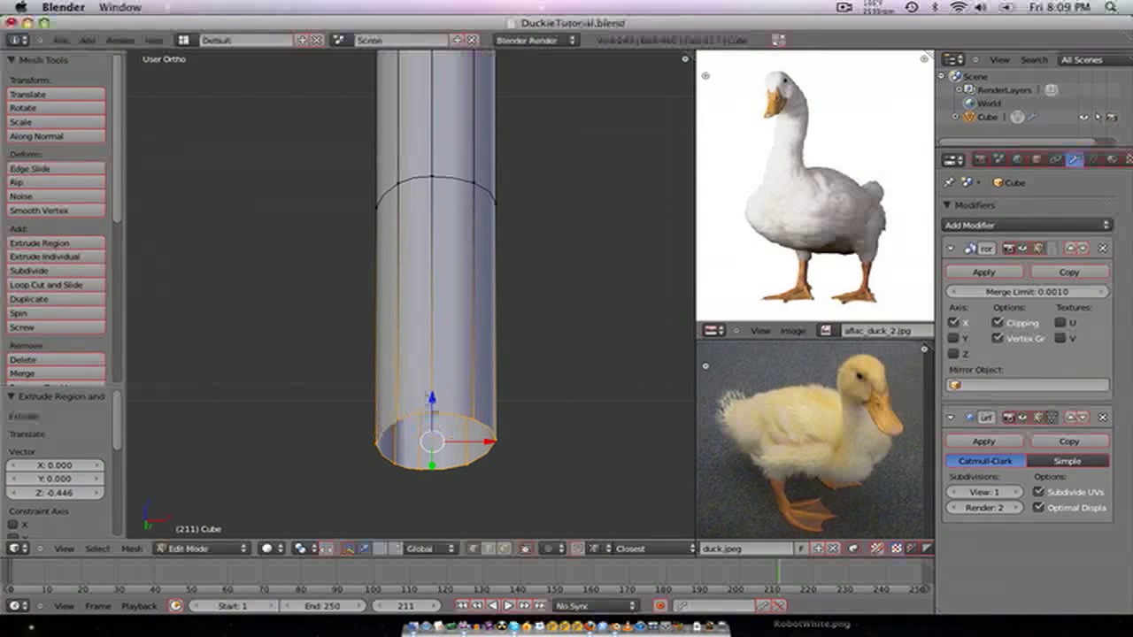
right_click(399, 419)
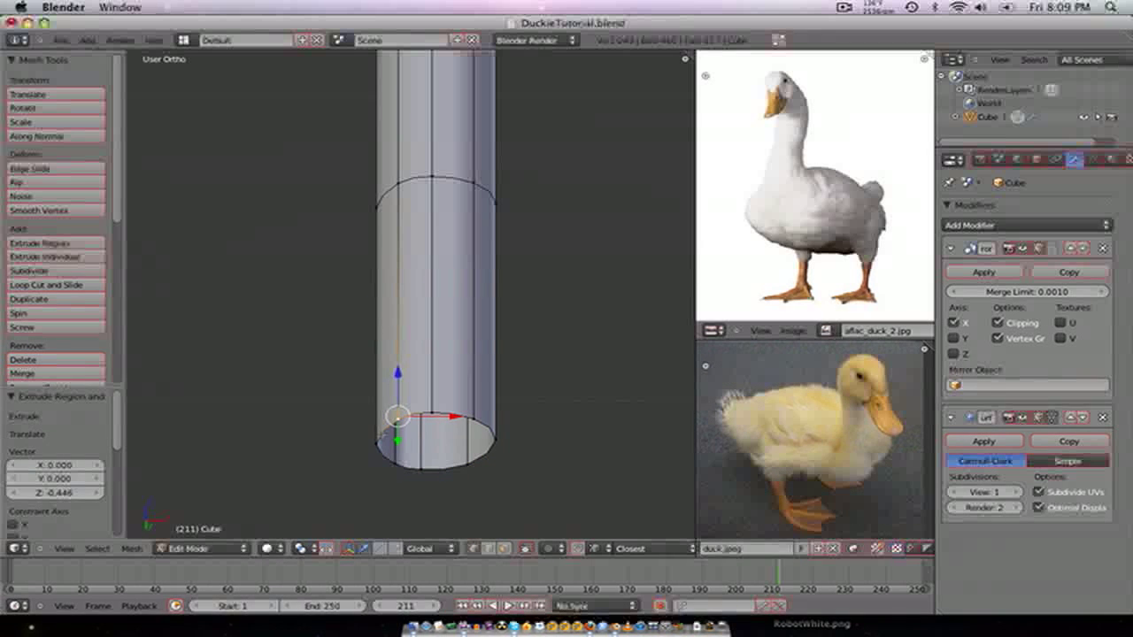
shift+right_click(377, 444)
shift+right_click(396, 466)
shift+right_click(424, 468)
key(f)
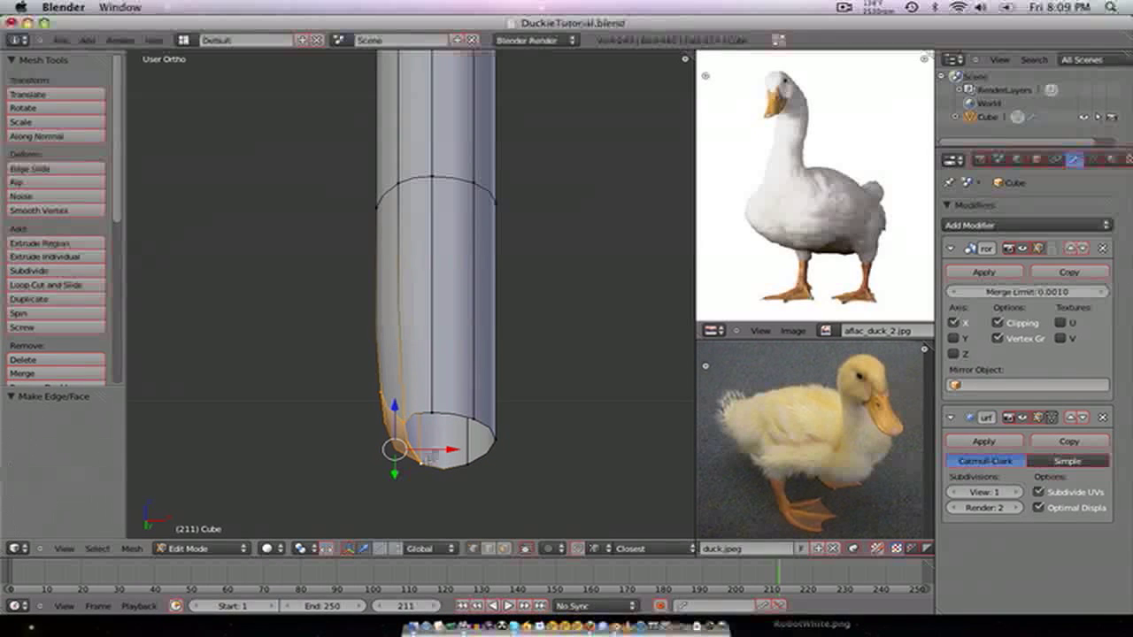
- Select the three outer-side rim vertices and the rear middle one, and fill them with a face
right_click(475, 416)
shift+right_click(462, 462)
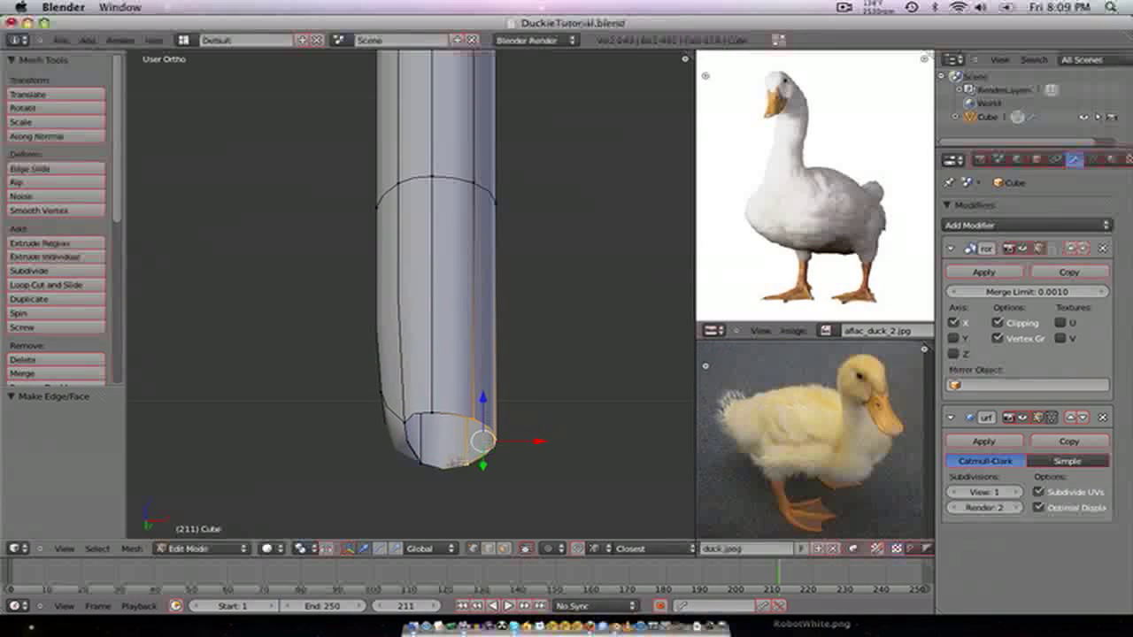
key(f)
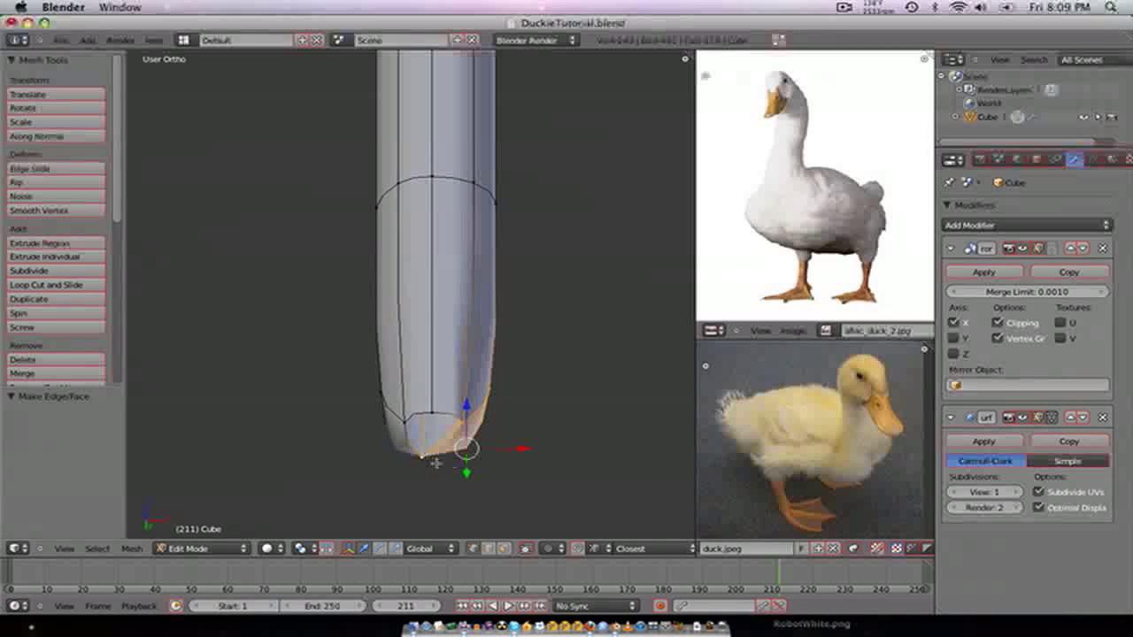
- Select the three front rim vertices and the rear middle one, and close the remaining central gap with a face
right_click(474, 416)
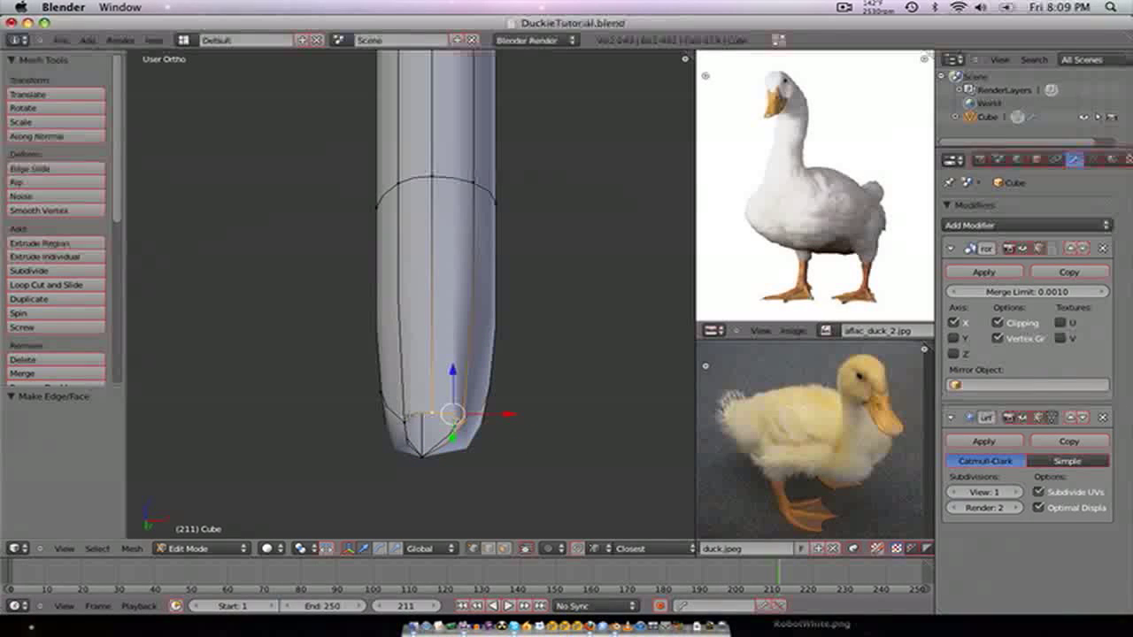
shift+right_click(406, 421)
shift+right_click(424, 456)
key(f)
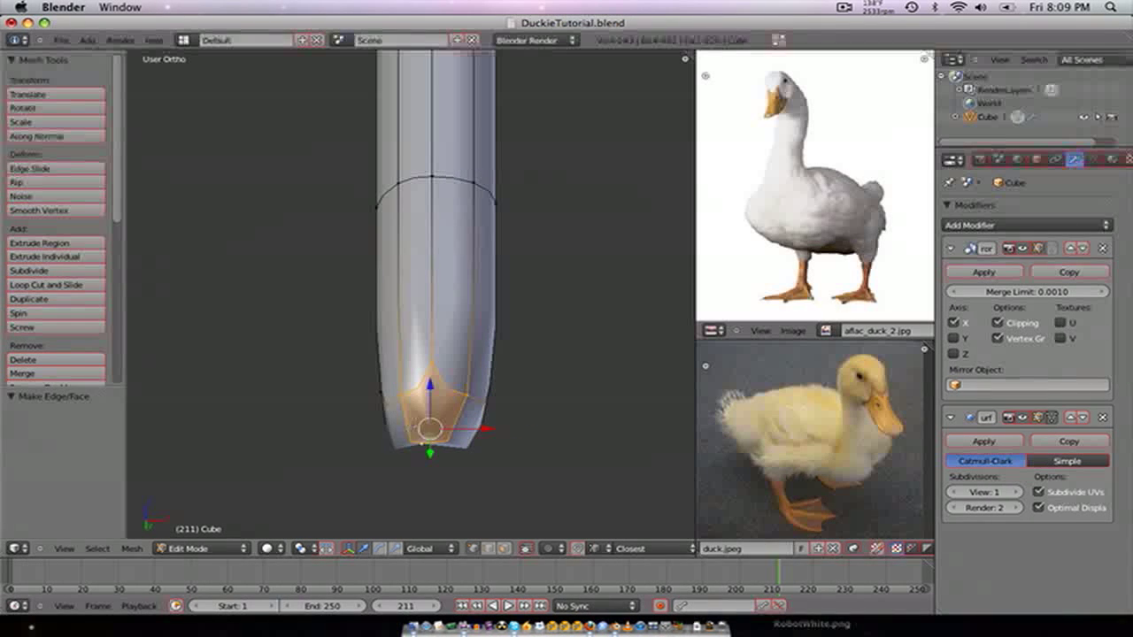
- Add a horizontal edge loop around the lower leg in front view and slide it down close to the capped end
key(KP_1)
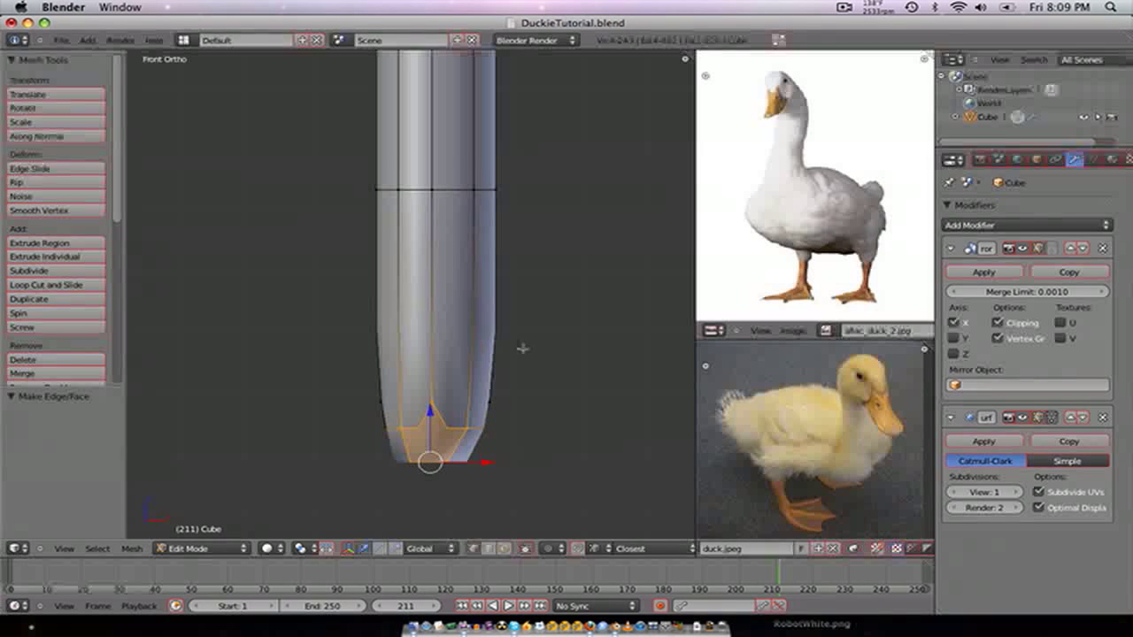
key(ctrl+r)
click(480, 345)
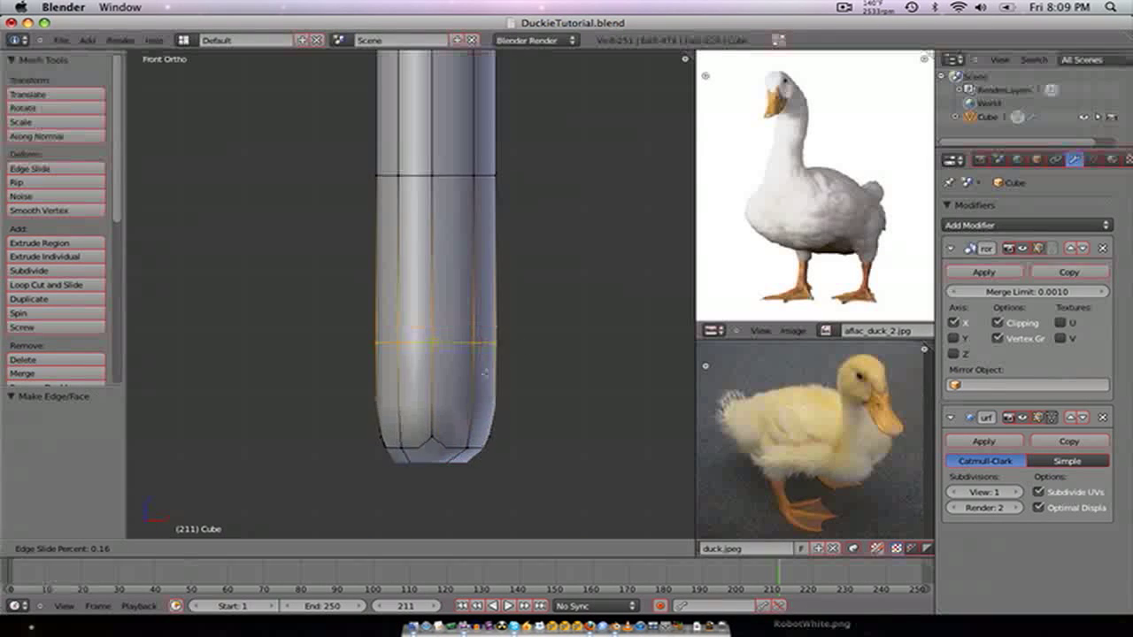
click(474, 460)
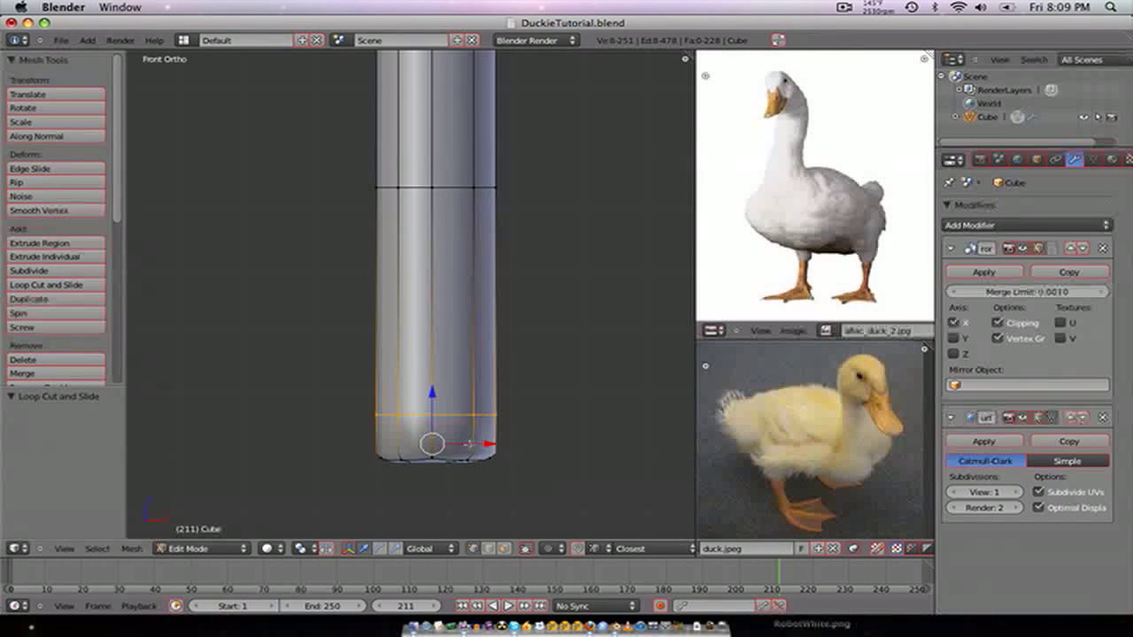
- Select the four front faces of the lowest band on the leg and delete them to open the front
key(ctrl+Tab)
click(423, 473)
key(c)
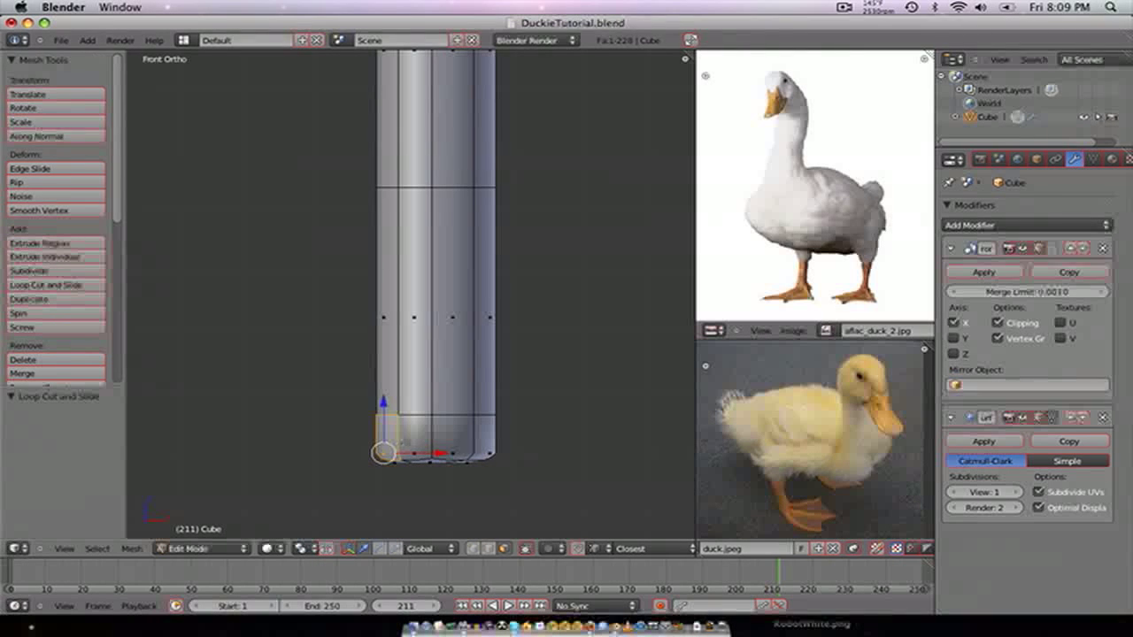
drag(380, 451, 434, 451)
right_click(434, 452)
key(x)
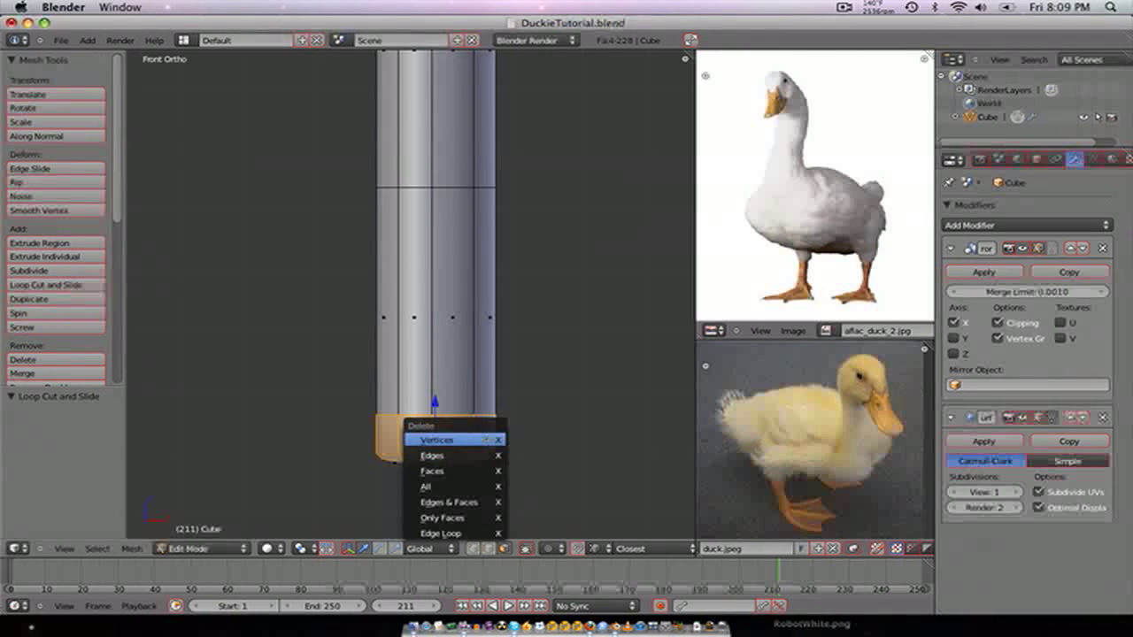
click(452, 470)
- Select the three front vertices on the opening's upper edge and move them up 0.064 along Z
key(ctrl+Tab)
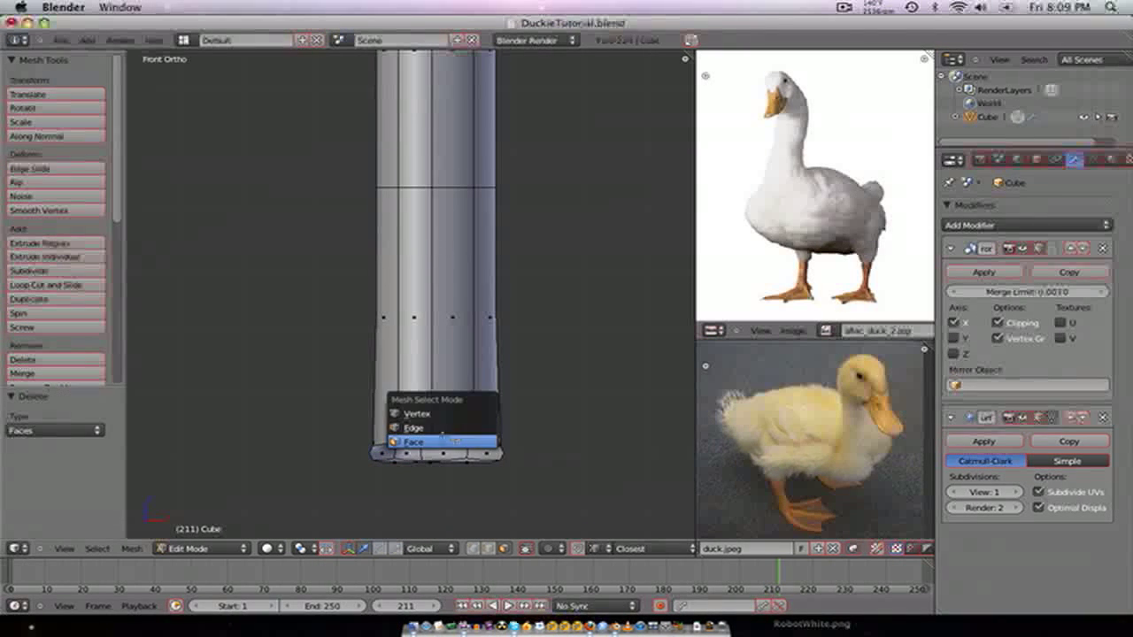
click(433, 429)
right_click(397, 444)
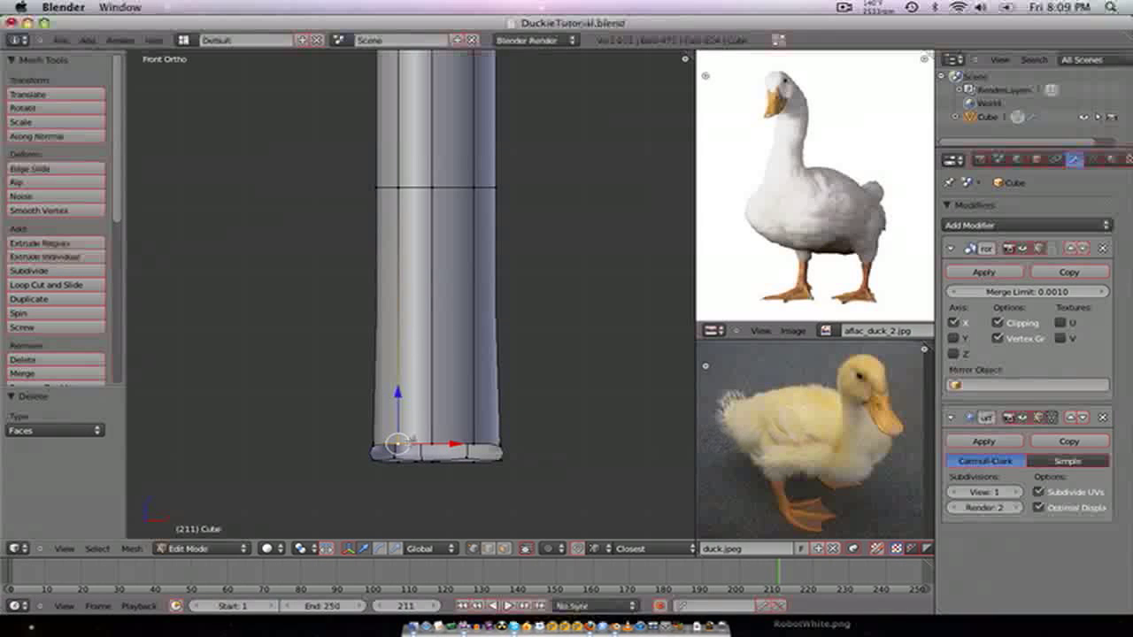
shift+right_click(432, 444)
shift+right_click(472, 443)
key(e)
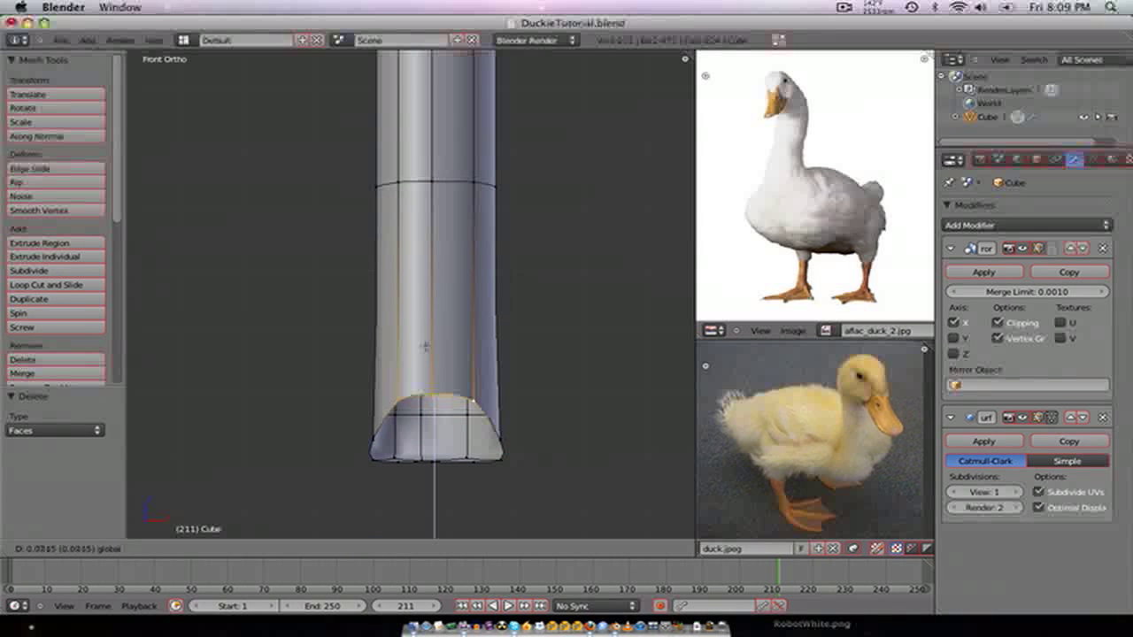
click(427, 354)
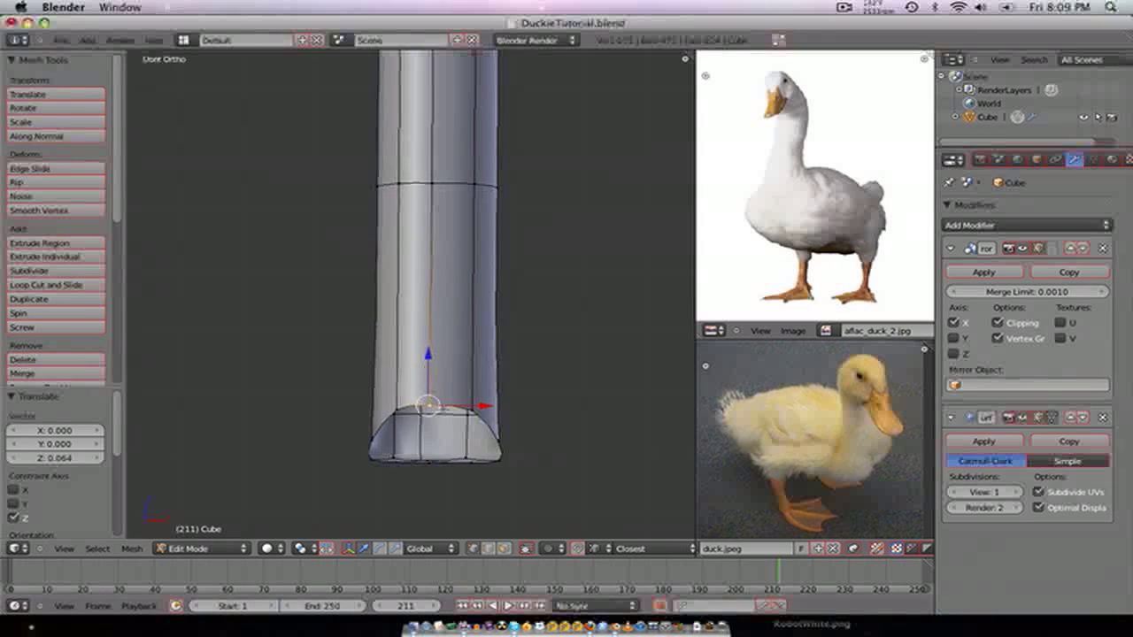
- Move the middle vertex of the opening's upper edge forward by -0.039 along Y
middle_drag(427, 355, 341, 399)
key(g)
click(372, 405)
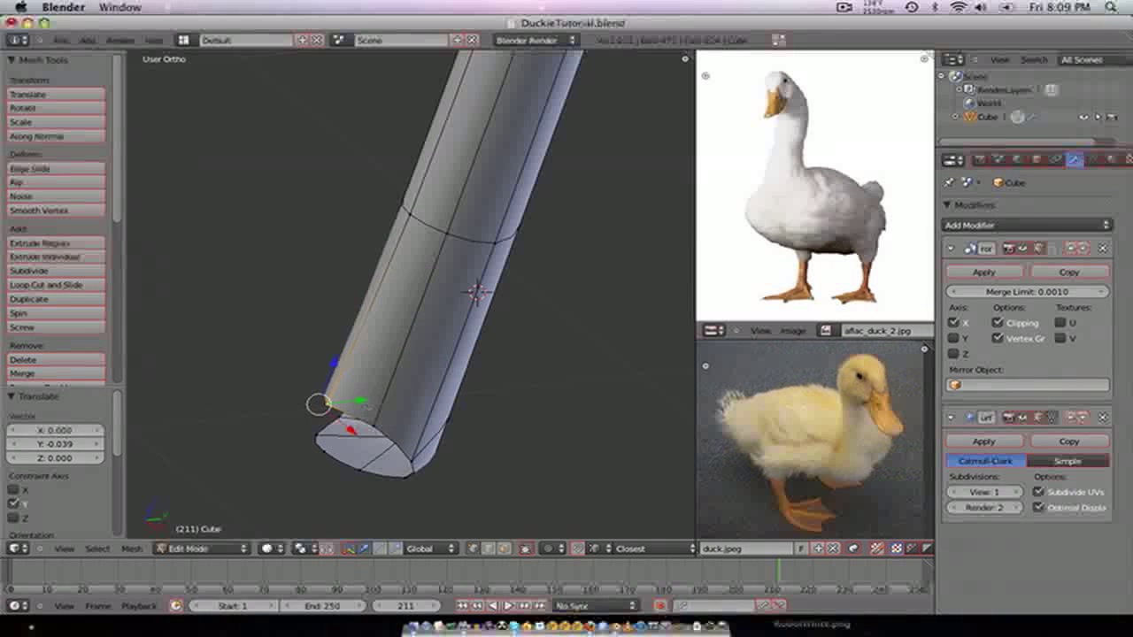
- Select the edge loop around the front opening and extrude it forward along Y to start the foot
alt+right_click(365, 421)
scroll(365, 421, down, 1)
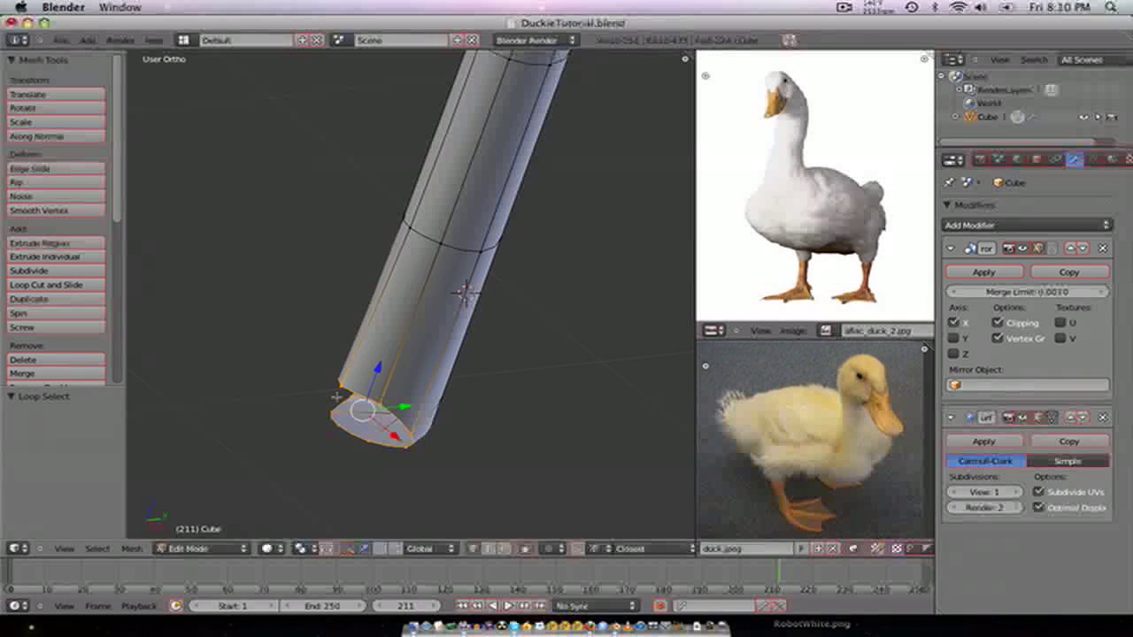
key(e)
key(y)
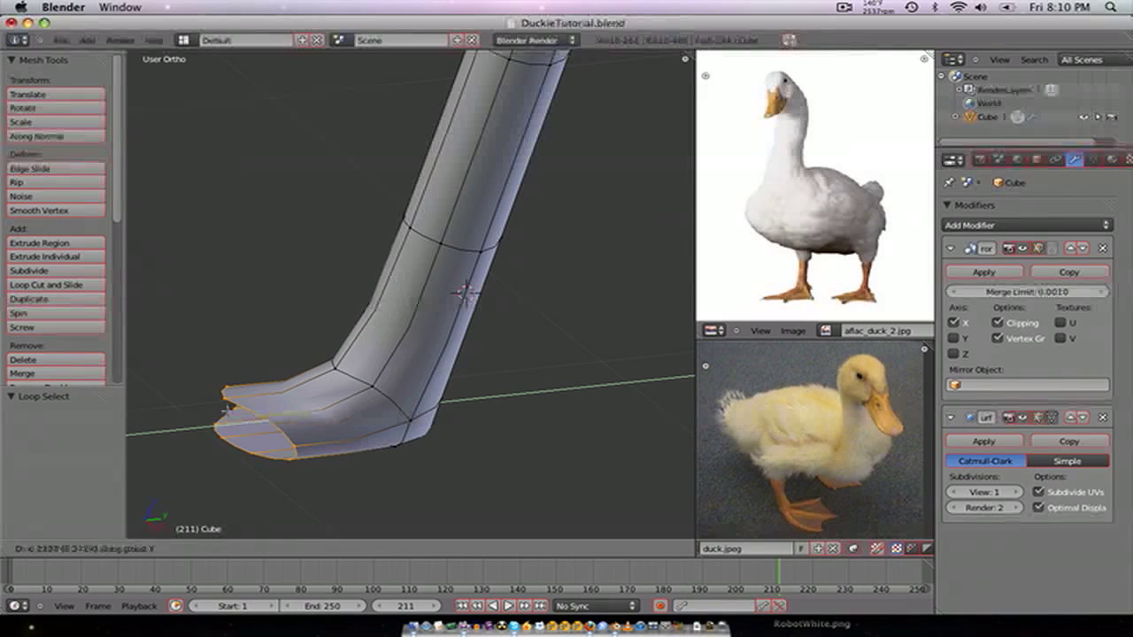
click(152, 428)
- Move the foot's front edge loop a further -0.082 along Y and widen it by scaling along X
scroll(311, 446, down, 5)
middle_drag(323, 398, 436, 418)
key(g)
key(y)
click(485, 409)
key(s)
key(x)
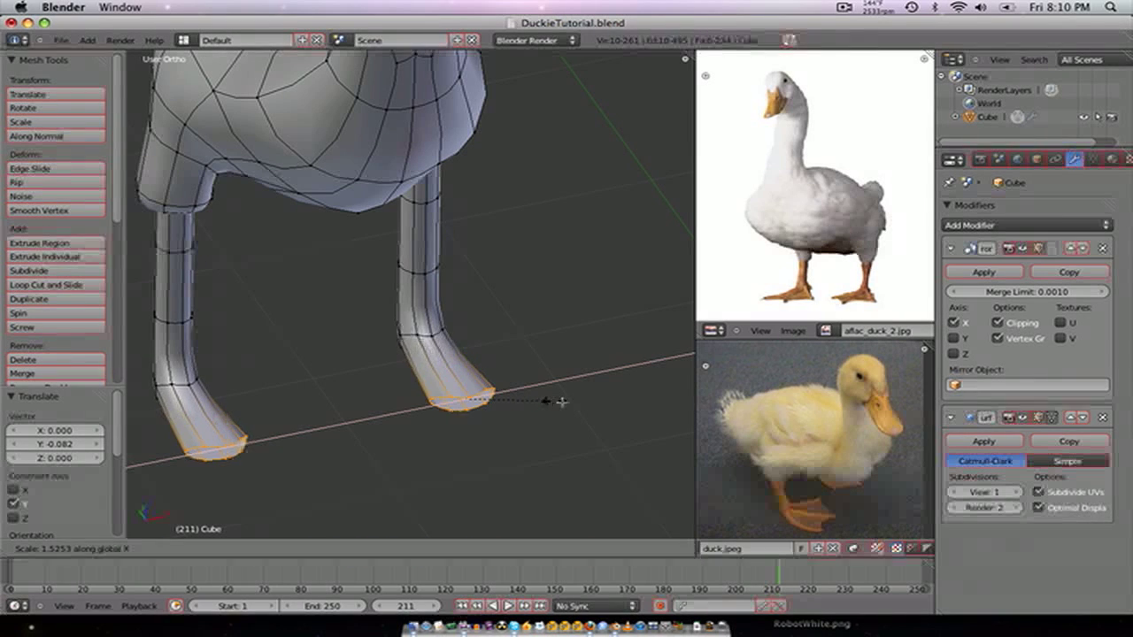
- Widen the open end of the feet along X by a factor of 2.254 and move it -0.189 along Y
click(598, 395)
middle_drag(597, 395, 298, 406)
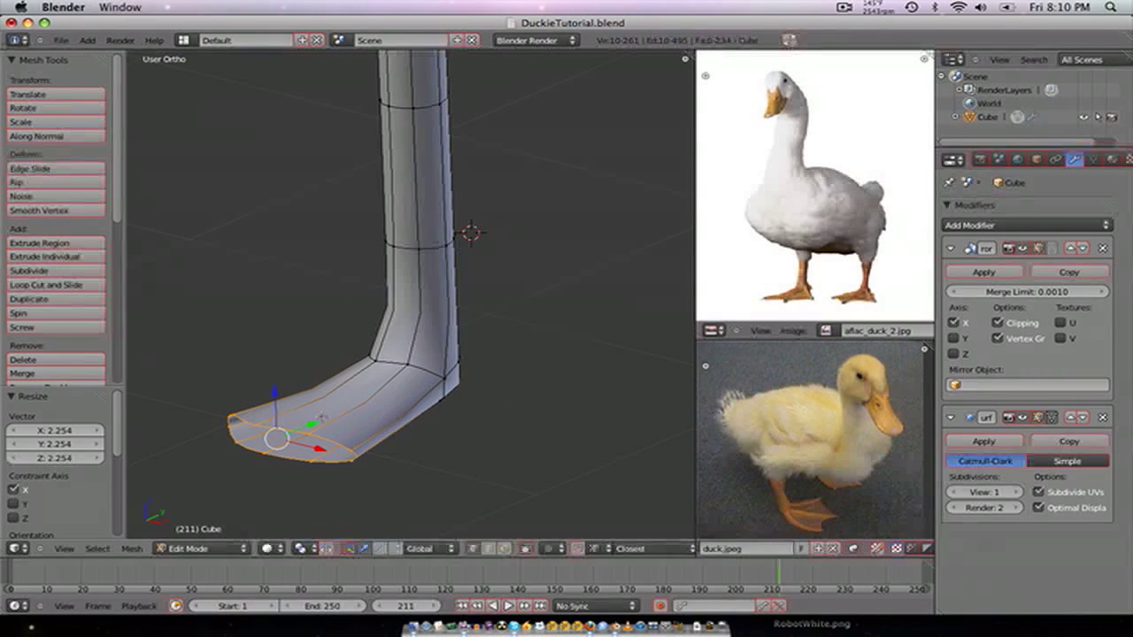
key(g)
key(y)
click(378, 474)
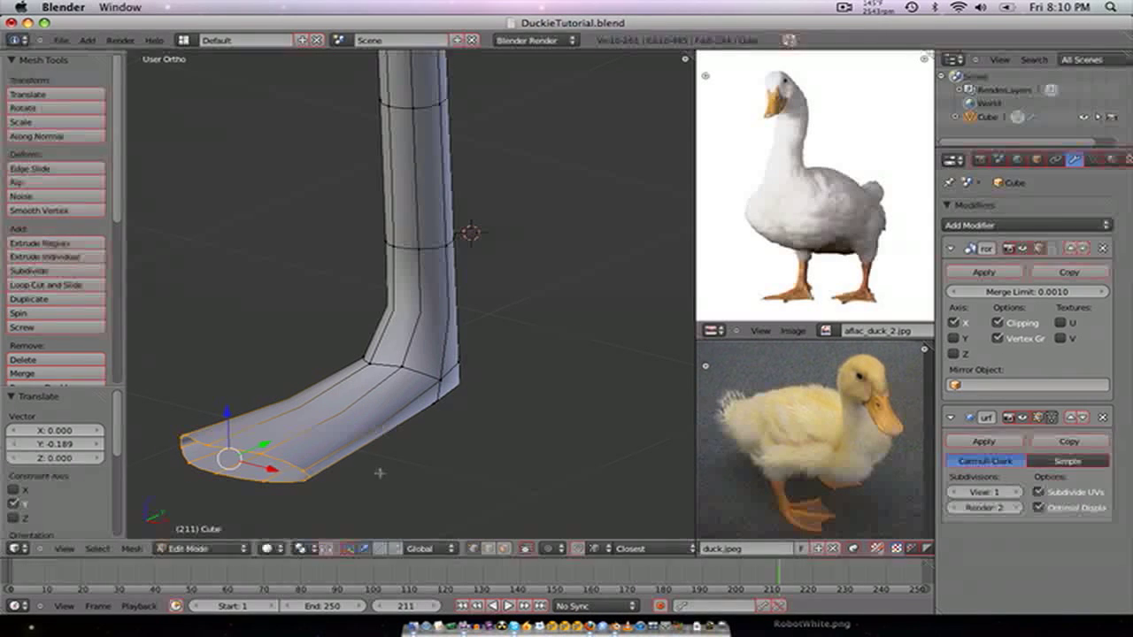
- Flare the open toe end further by scaling it 1.427 along X
key(s)
key(x)
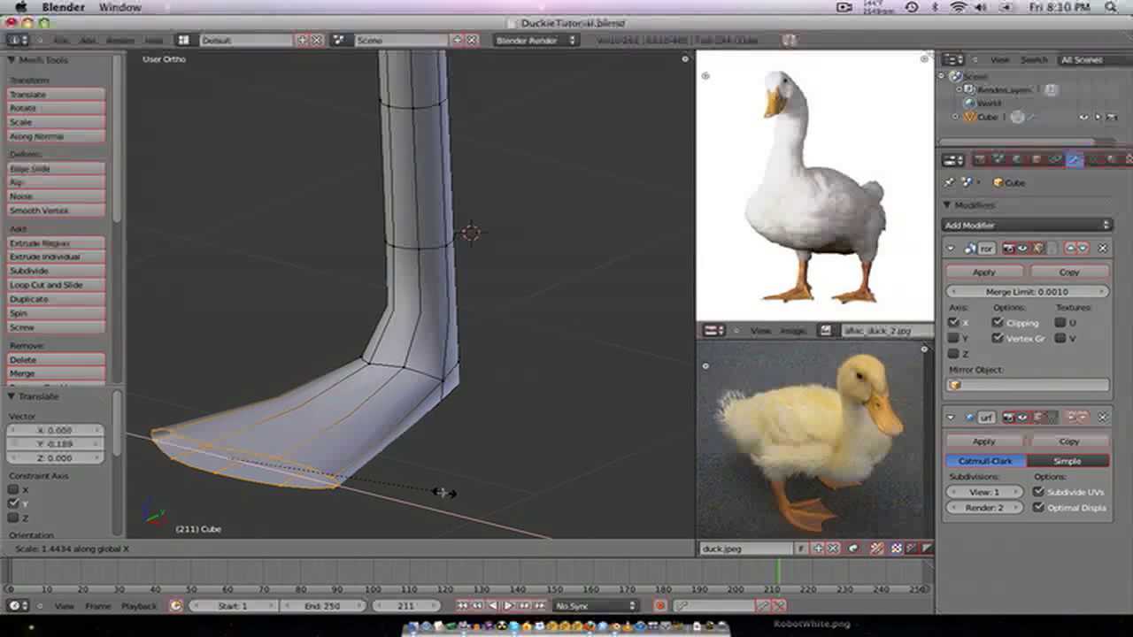
click(440, 493)
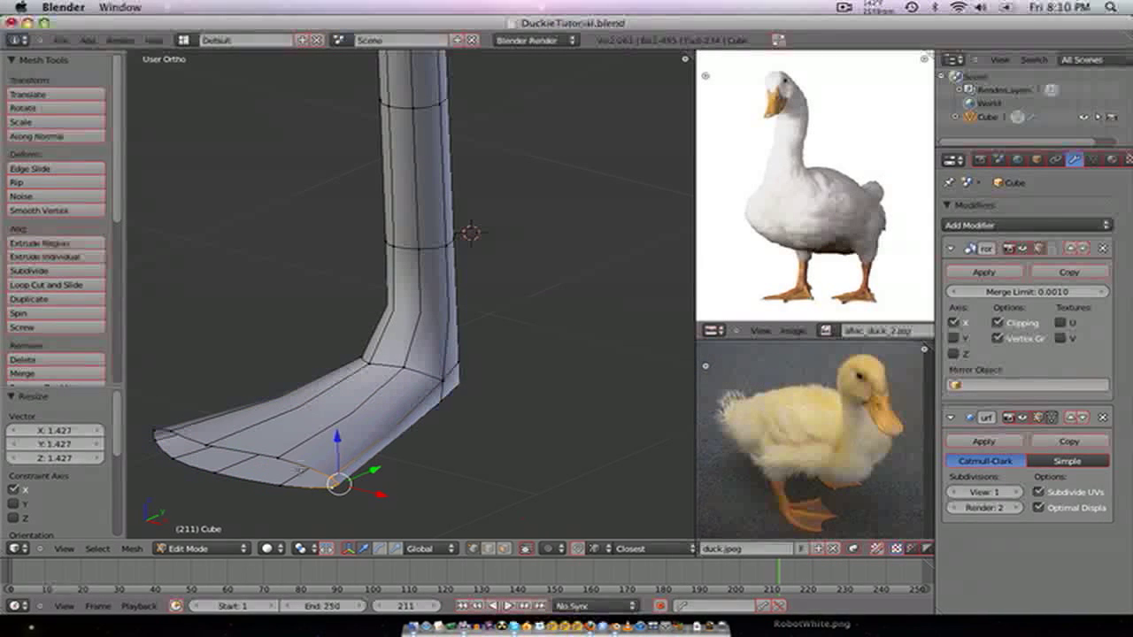
- Fill a face at each of the two outer corners of the foot's open toe end
shift+right_click(281, 483)
key(f)
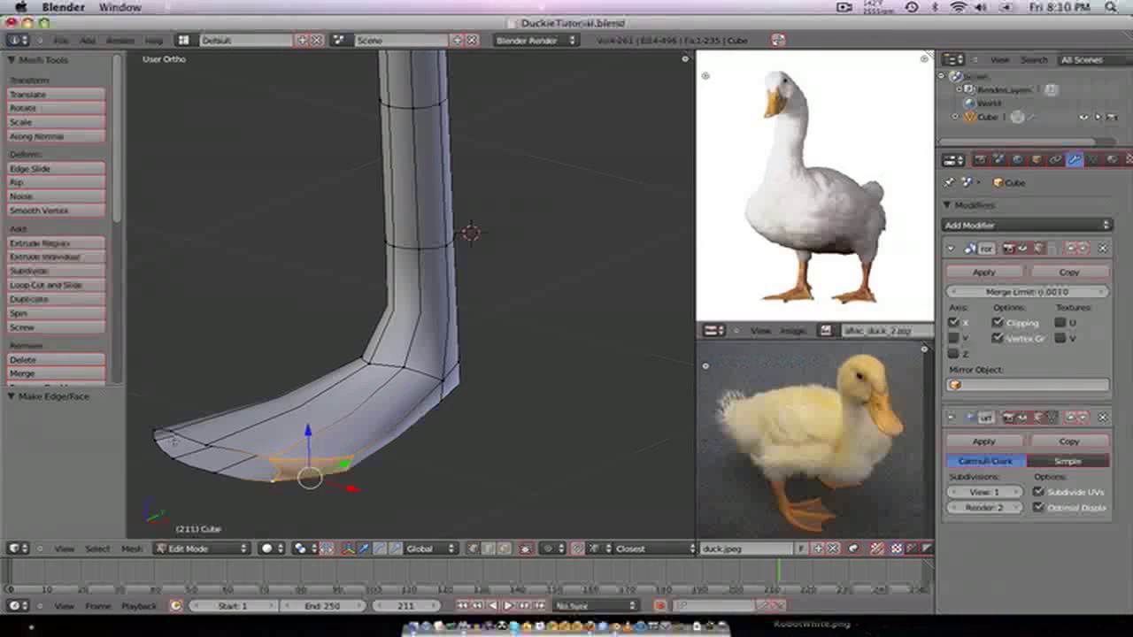
right_click(168, 430)
shift+right_click(155, 431)
shift+right_click(155, 442)
shift+right_click(174, 463)
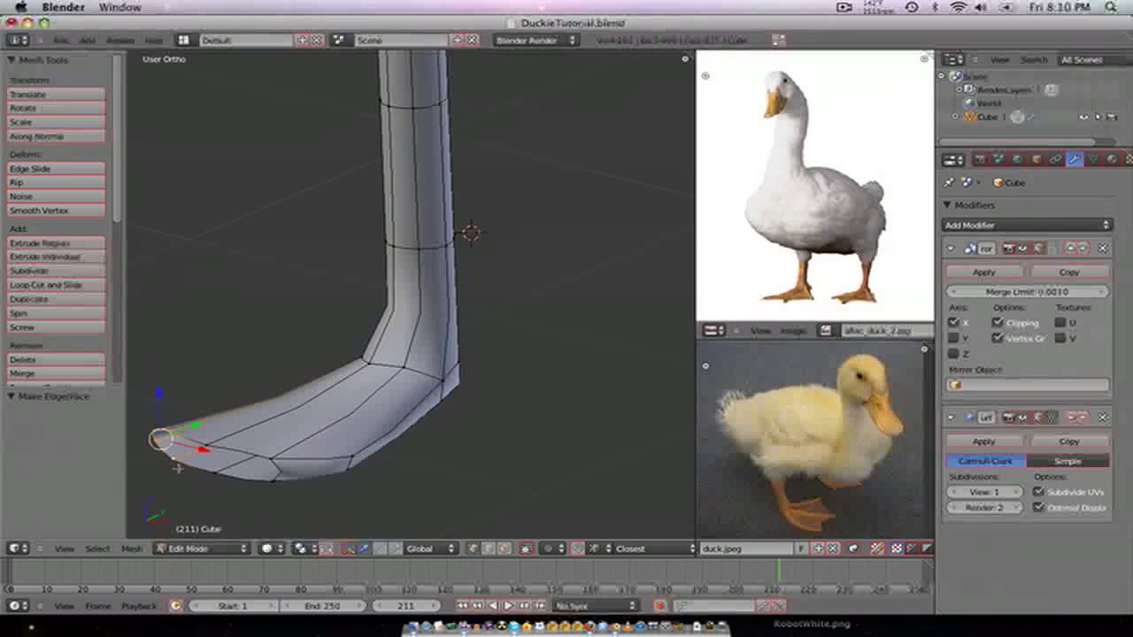
key(f)
- Close the remaining middle gaps in the foot's open toe end with faces between the upper and lower vertices
right_click(171, 432)
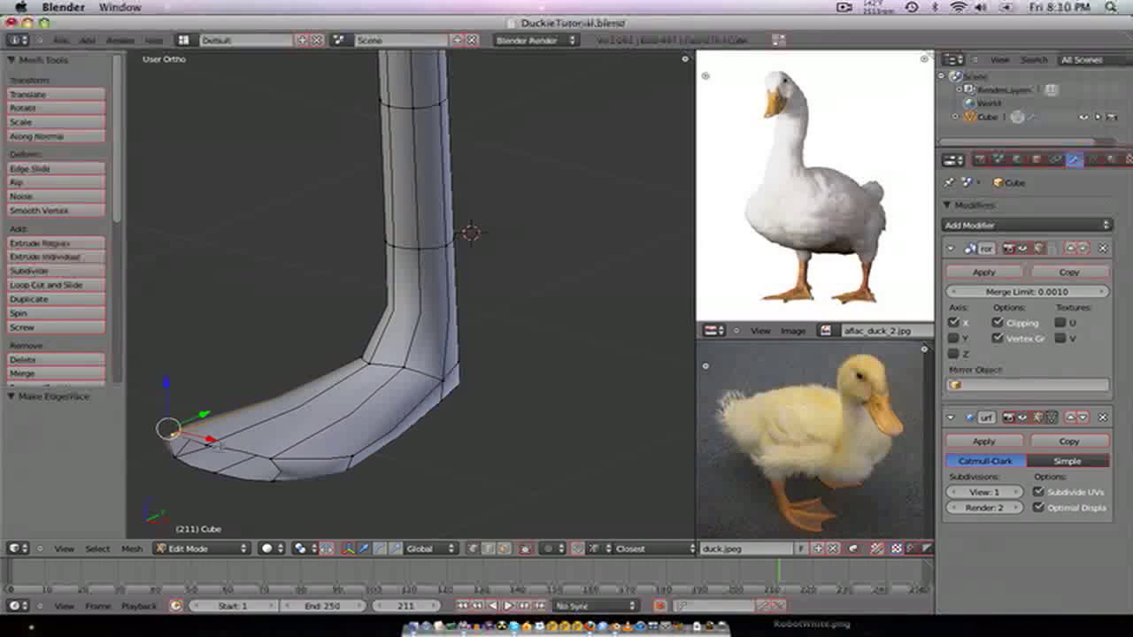
shift+right_click(203, 444)
shift+right_click(183, 467)
shift+right_click(216, 482)
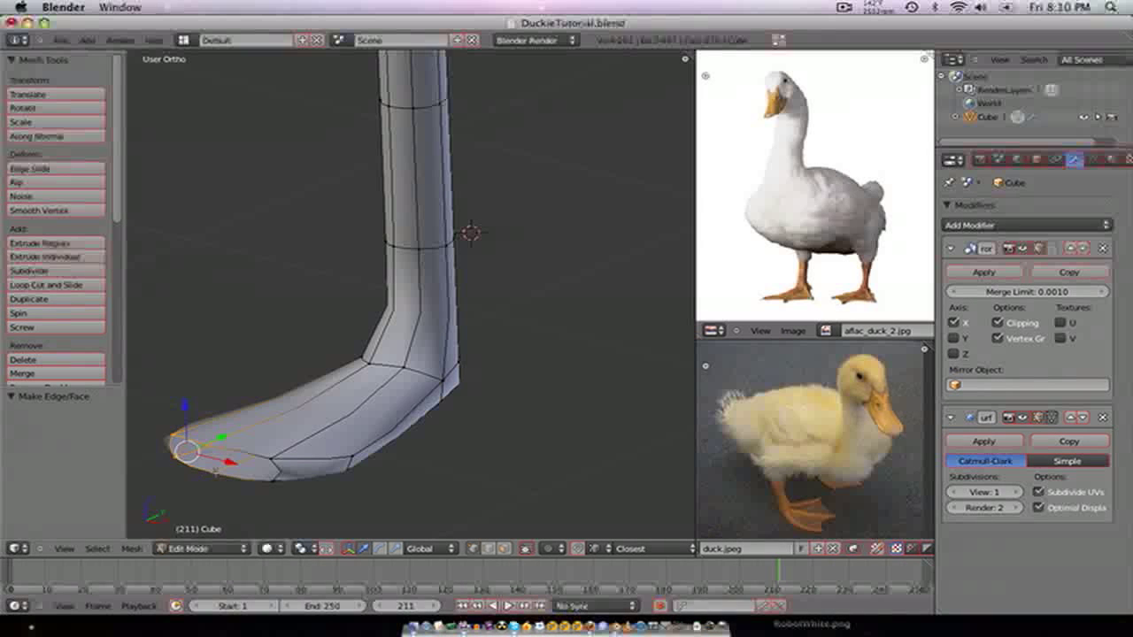
key(f)
right_click(218, 470)
shift+right_click(210, 450)
shift+right_click(271, 459)
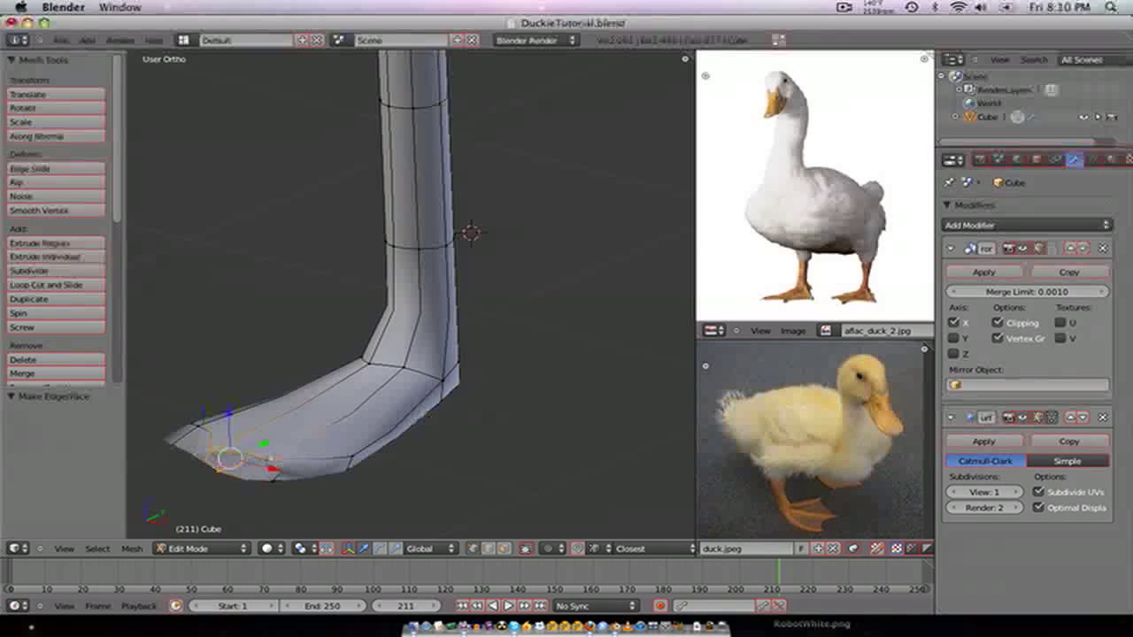
key(f)
- Switch to face selection, select the toe-end faces and move them forward along Y to lengthen the feet
scroll(284, 473, down, 3)
middle_drag(283, 473, 404, 453)
key(ctrl+Tab)
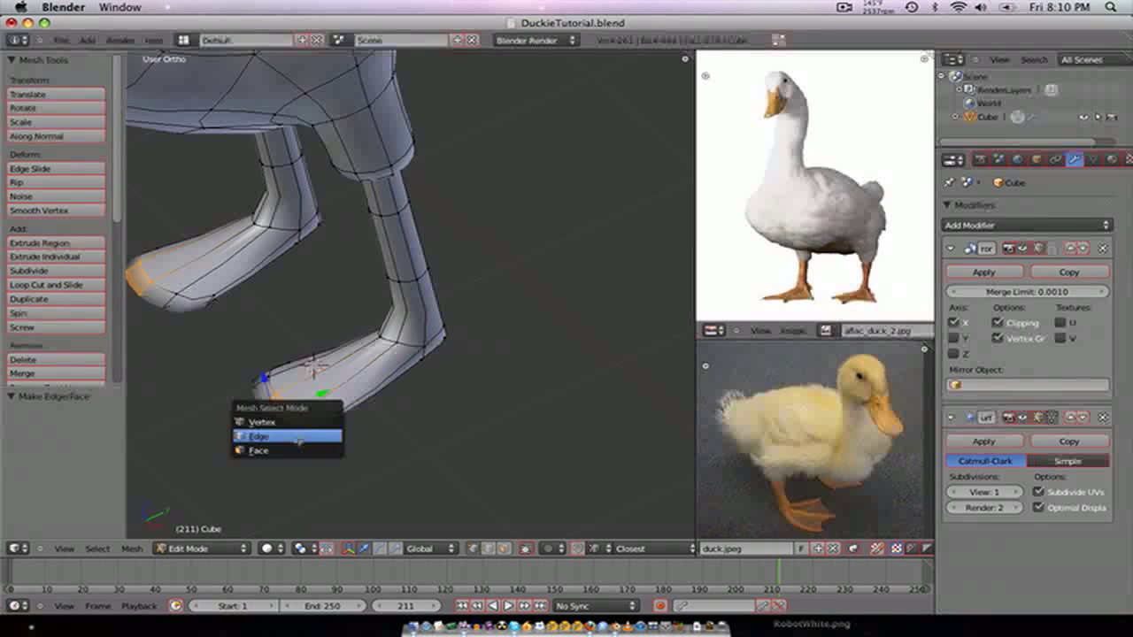
click(295, 445)
shift+right_click(267, 396)
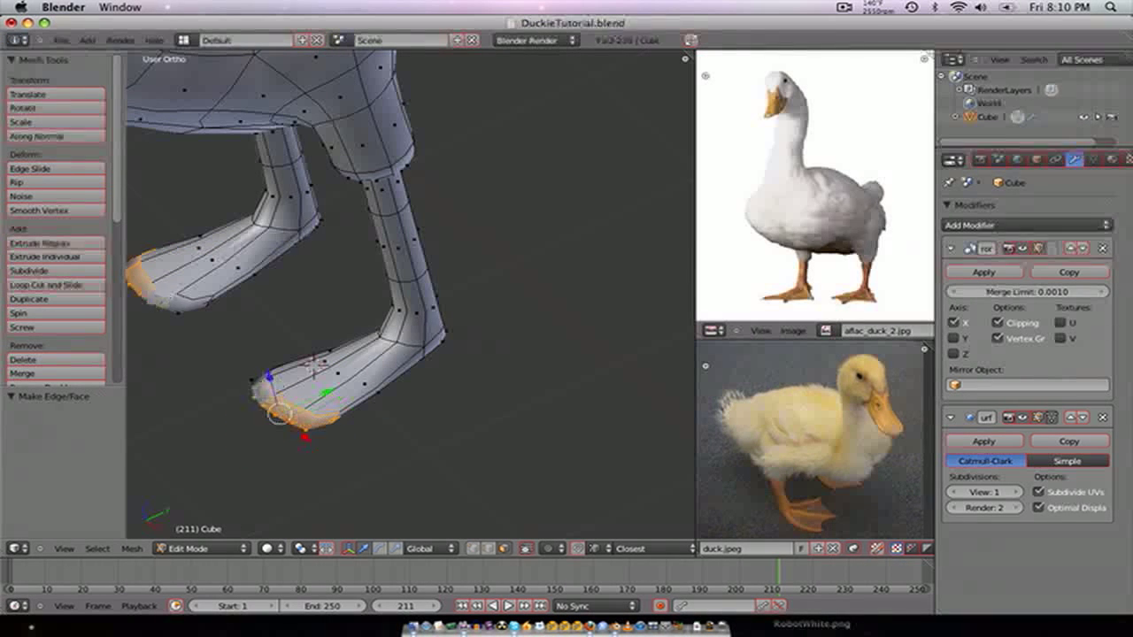
shift+right_click(253, 383)
drag(320, 384, 276, 407)
key(Tab)
middle_drag(278, 407, 375, 416)
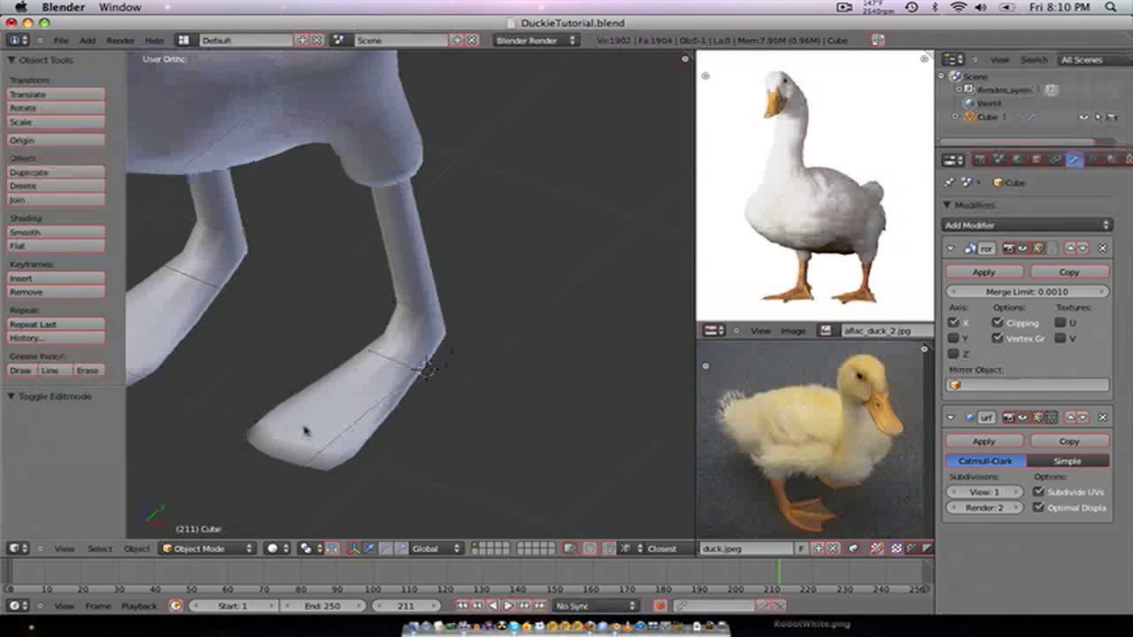
- Add three loop cuts across the foot: one toward the toes, one near the ankle and one between them
key(Tab)
key(ctrl+r)
click(372, 416)
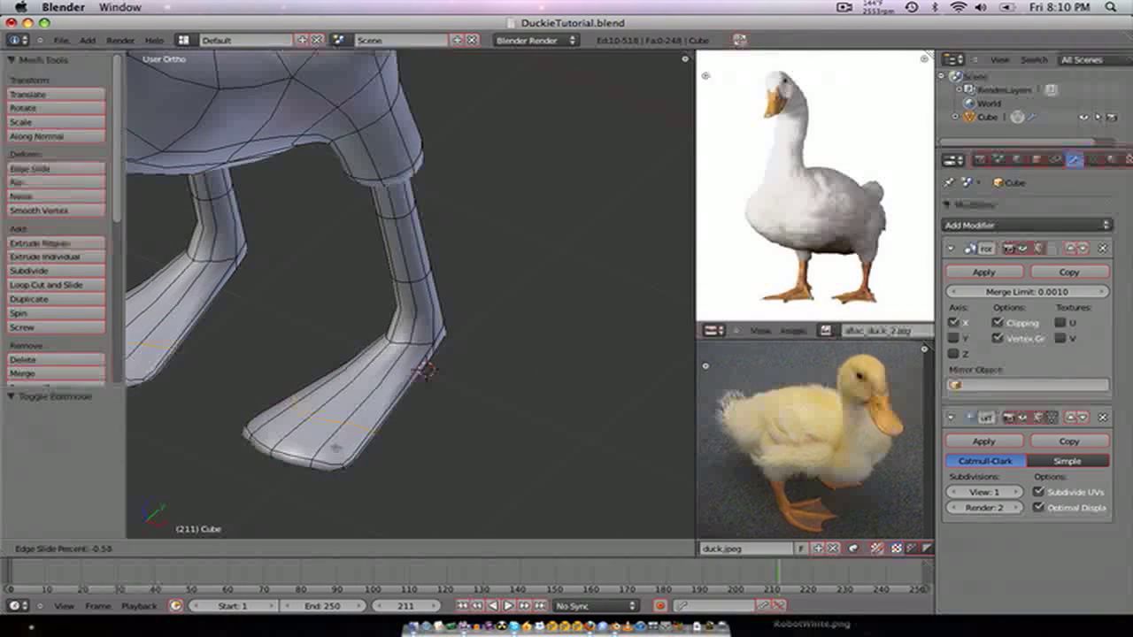
click(342, 444)
key(ctrl+r)
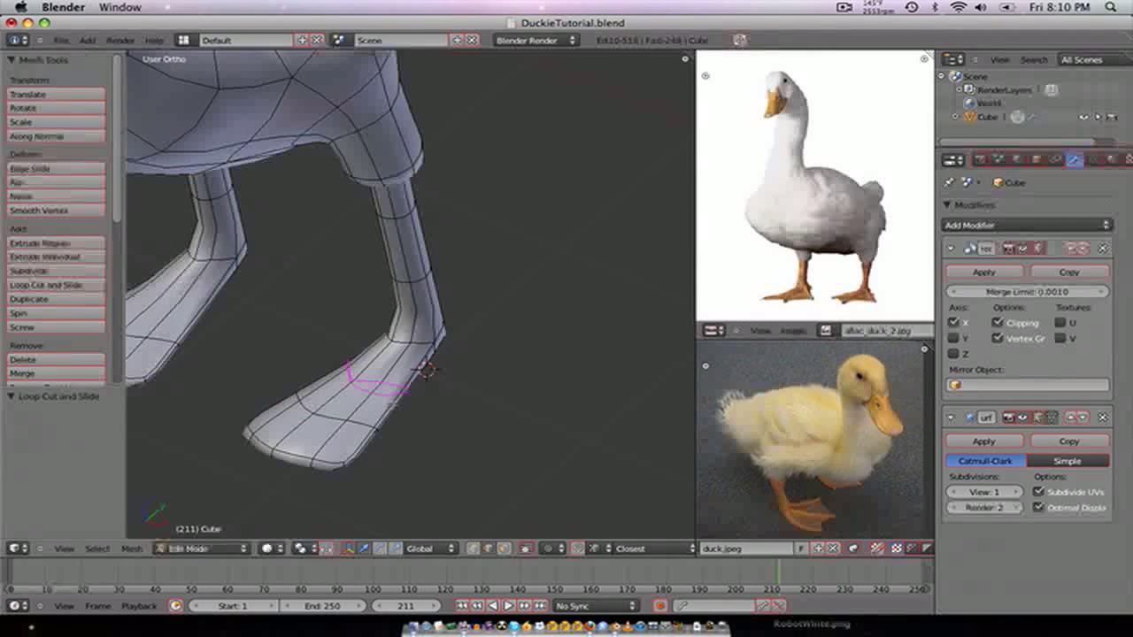
click(403, 394)
click(426, 370)
key(ctrl+r)
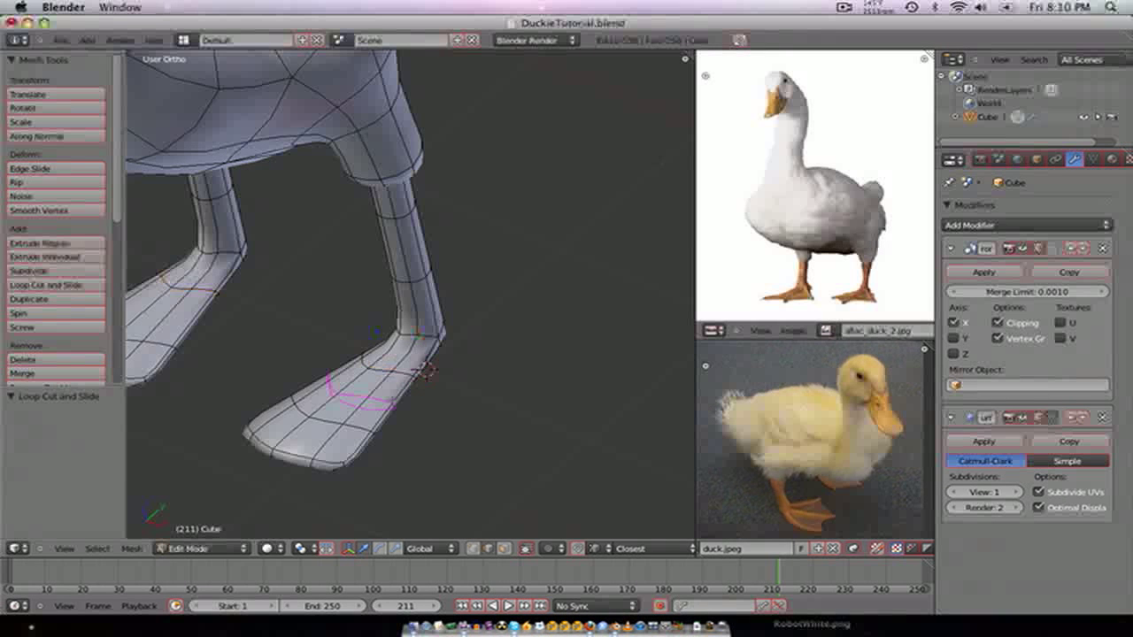
click(349, 390)
click(349, 389)
- Examine the smoothed feet, legs and body in object mode, then return to edit mode
key(Tab)
middle_drag(381, 392, 314, 365)
key(KP_1)
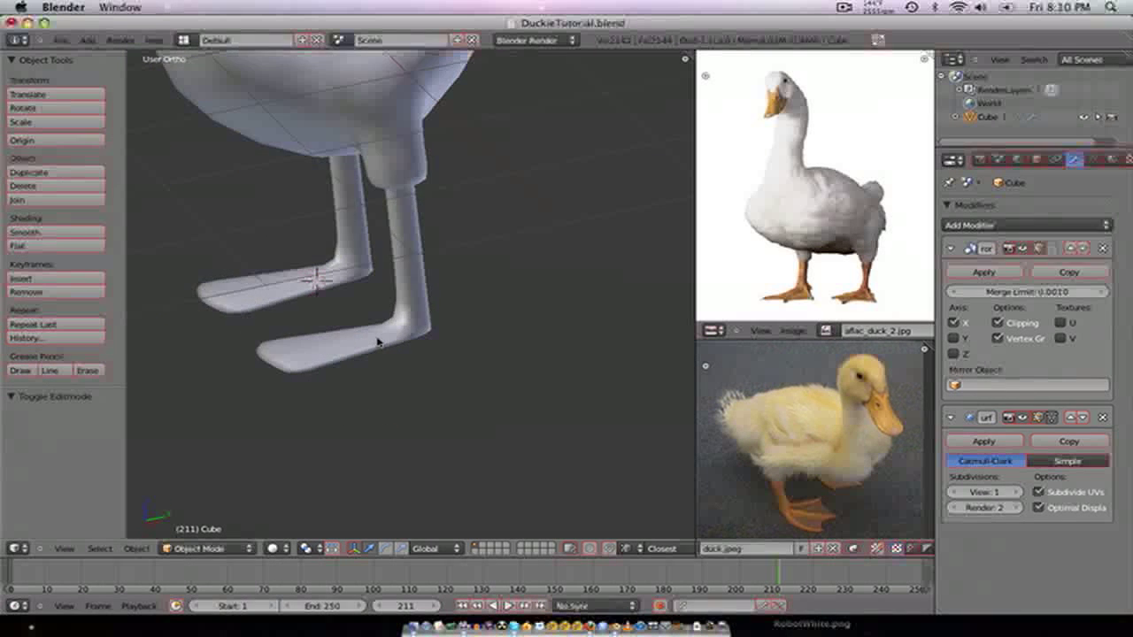
shift+middle_drag(393, 248, 430, 367)
scroll(385, 293, down, 3)
shift+middle_drag(384, 293, 414, 358)
scroll(414, 358, up, 4)
key(Tab)
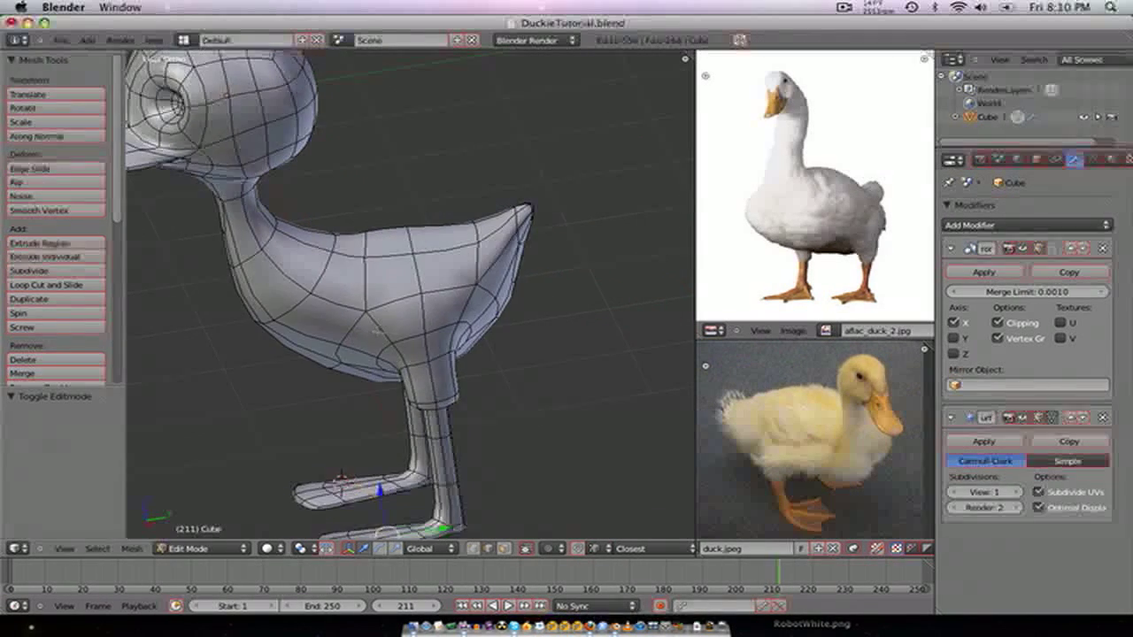
- Select the four edges meeting at one vertex on the side of the chest and subdivide them with one cut
scroll(366, 370, up, 4)
right_click(385, 267)
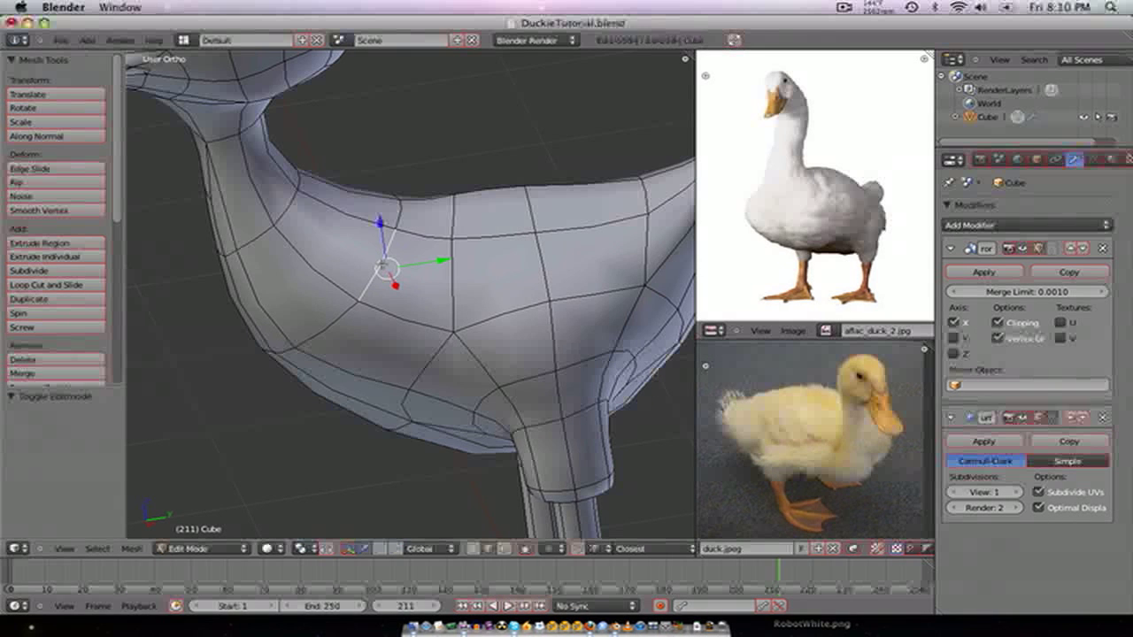
key(ctrl+Tab)
click(388, 250)
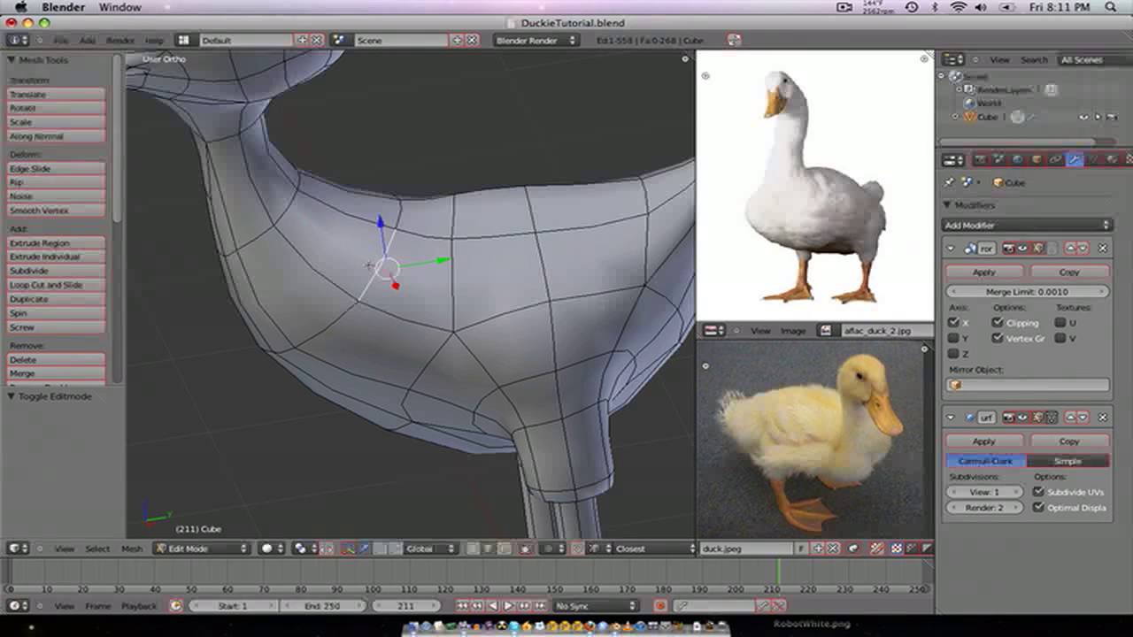
shift+right_click(323, 284)
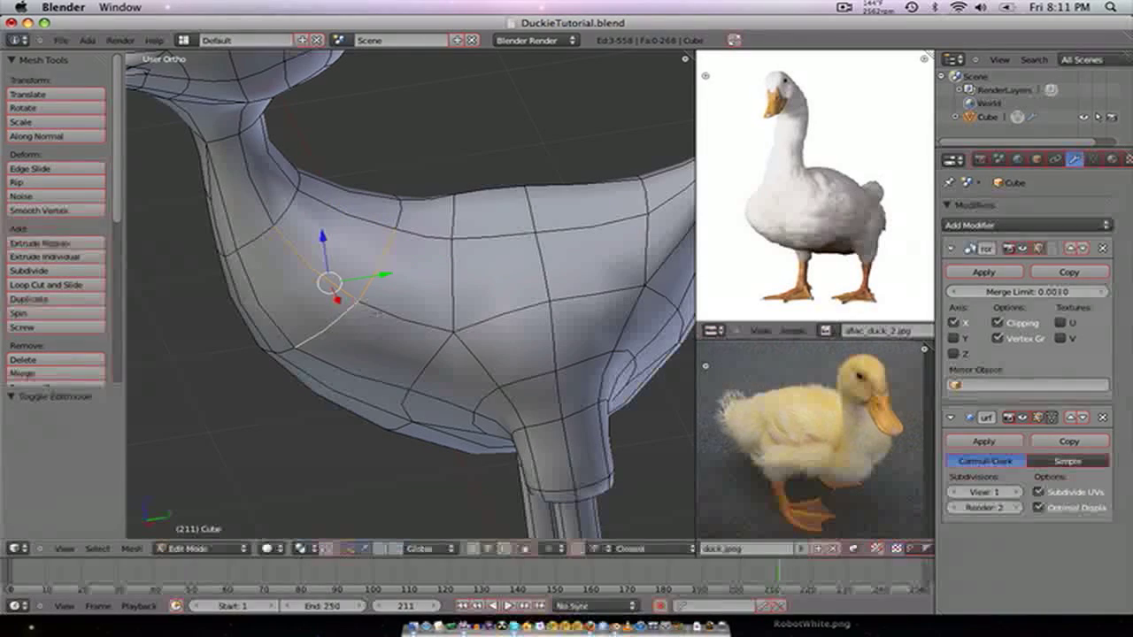
shift+right_click(376, 315)
key(w)
click(375, 311)
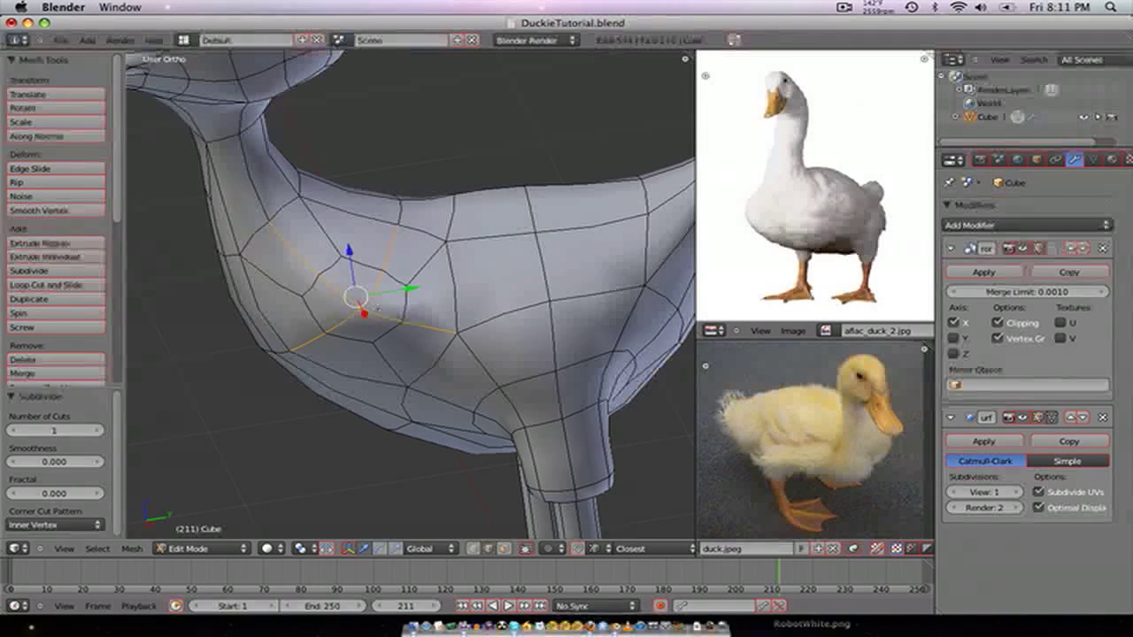
- Switch to vertex selection and delete the centre vertex of the subdivided chest edges to open a hole
middle_drag(375, 315, 423, 251)
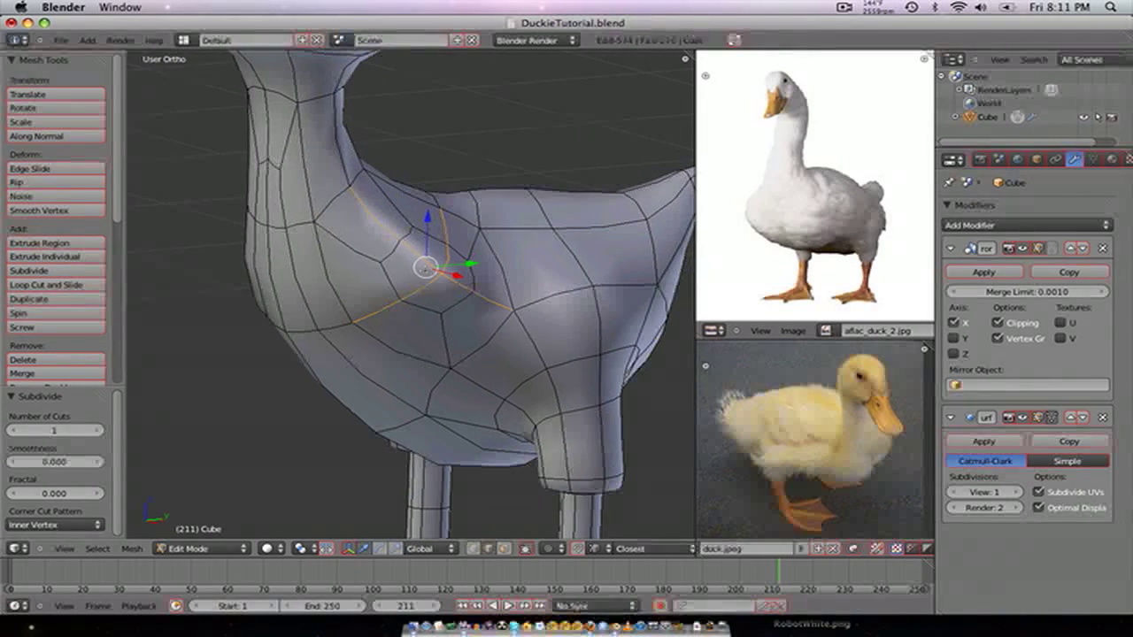
key(ctrl+Tab)
click(421, 244)
right_click(449, 271)
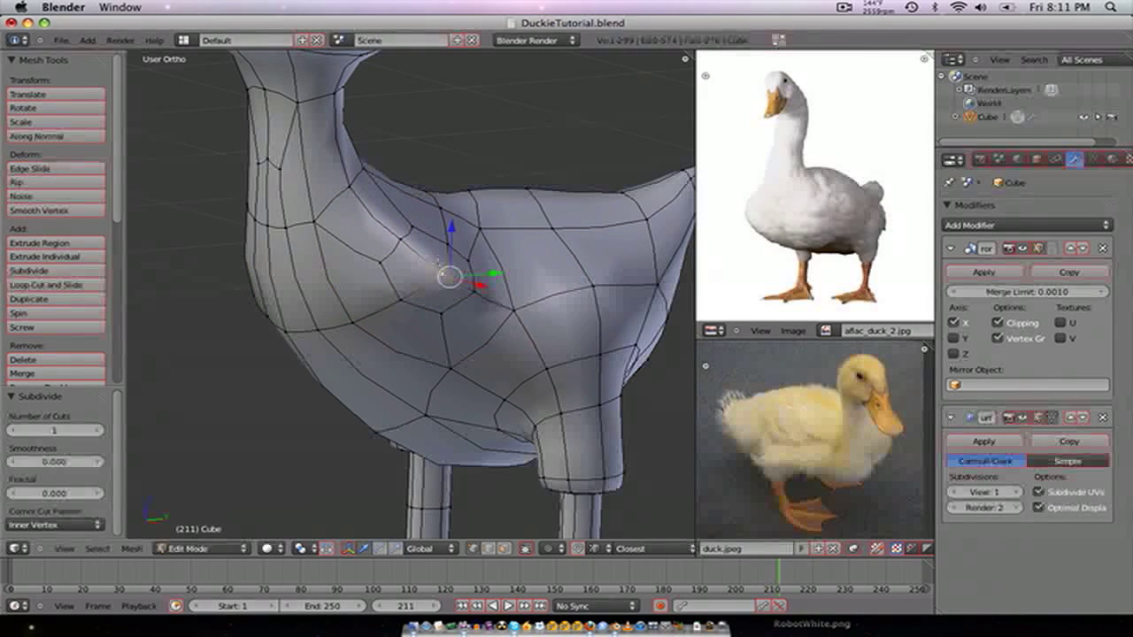
scroll(438, 262, up, 3)
key(KP_3)
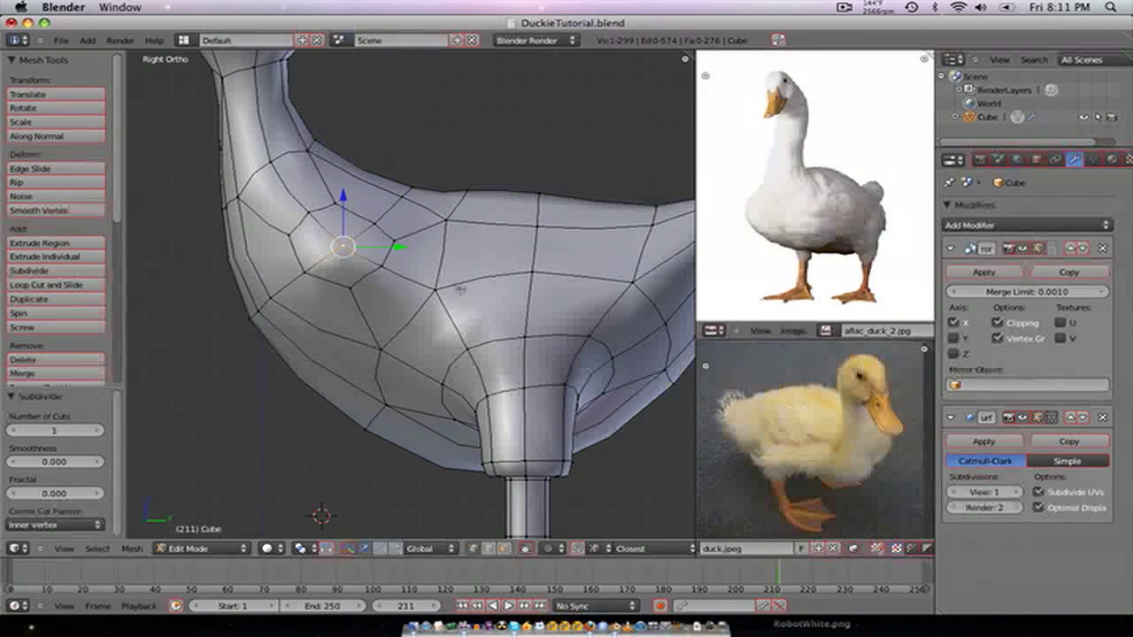
key(x)
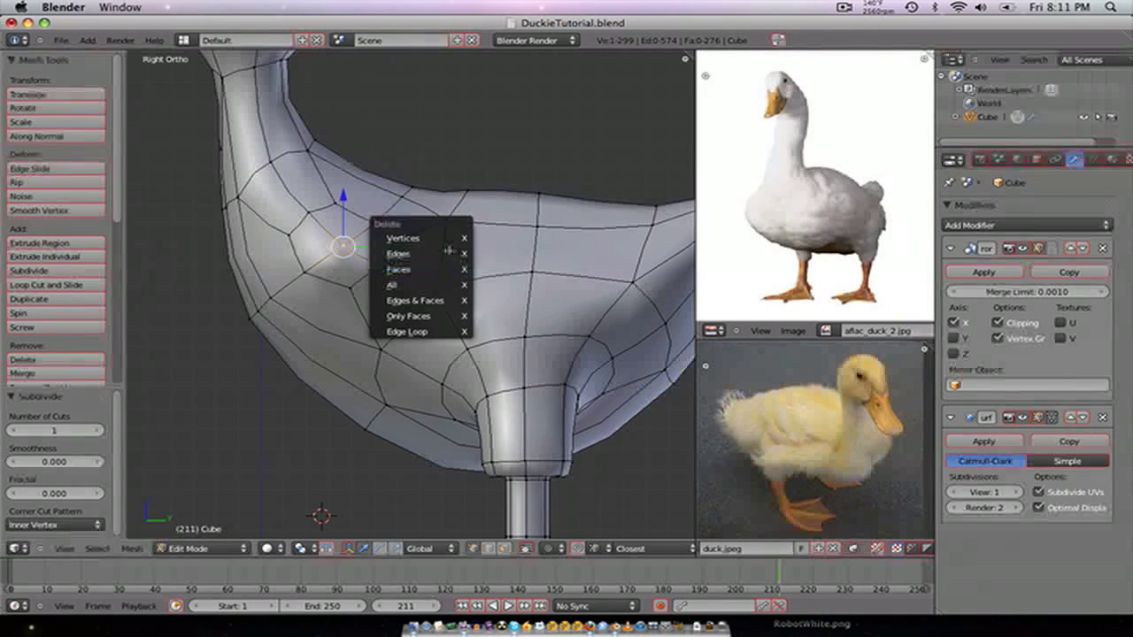
click(445, 239)
- Round the hole's edge loop using To Sphere with a factor of 1 and add a loop cut around it
alt+right_click(340, 268)
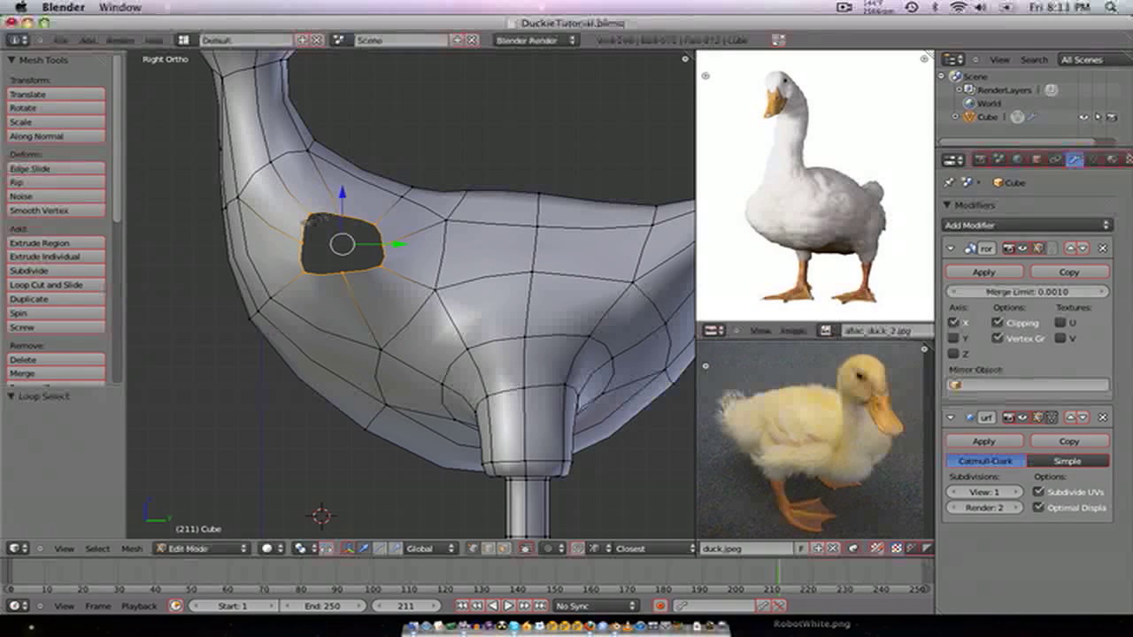
key(space)
key(Return)
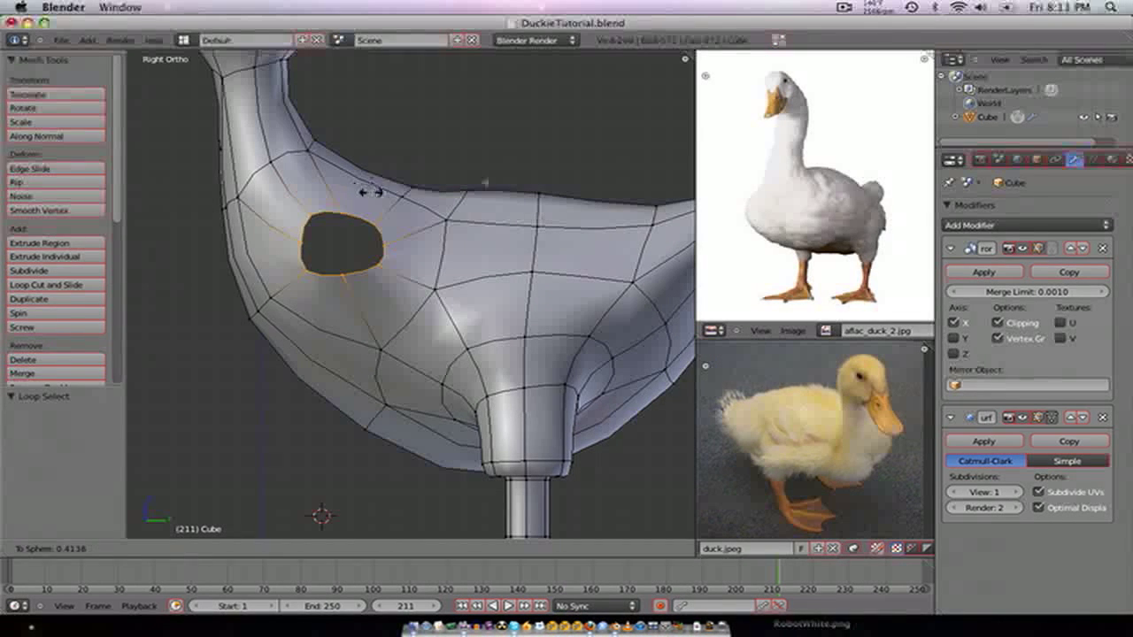
click(317, 201)
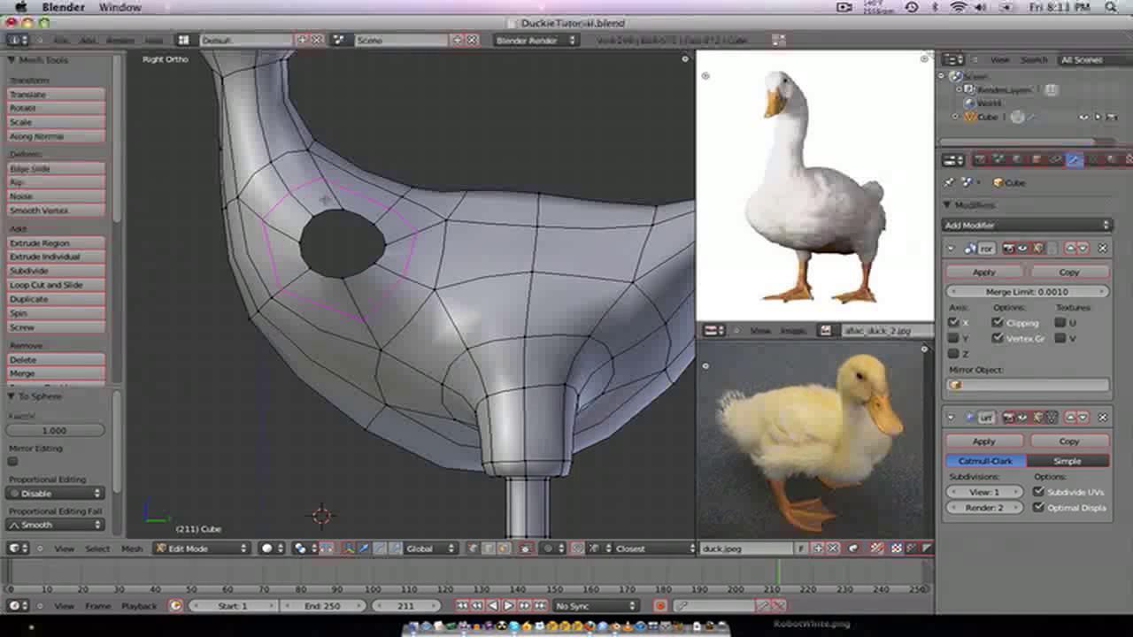
click(324, 199)
- Reposition the outer vertices in front of, below and behind the round hole to even out the surrounding mesh
right_click(256, 164)
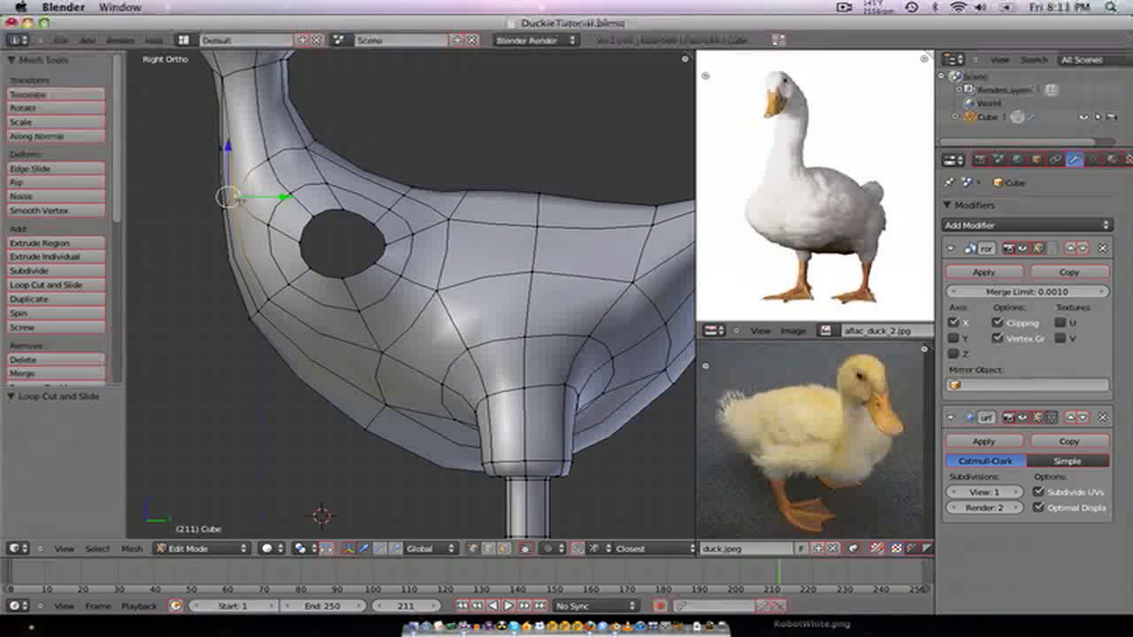
key(g)
click(252, 215)
right_click(260, 301)
key(g)
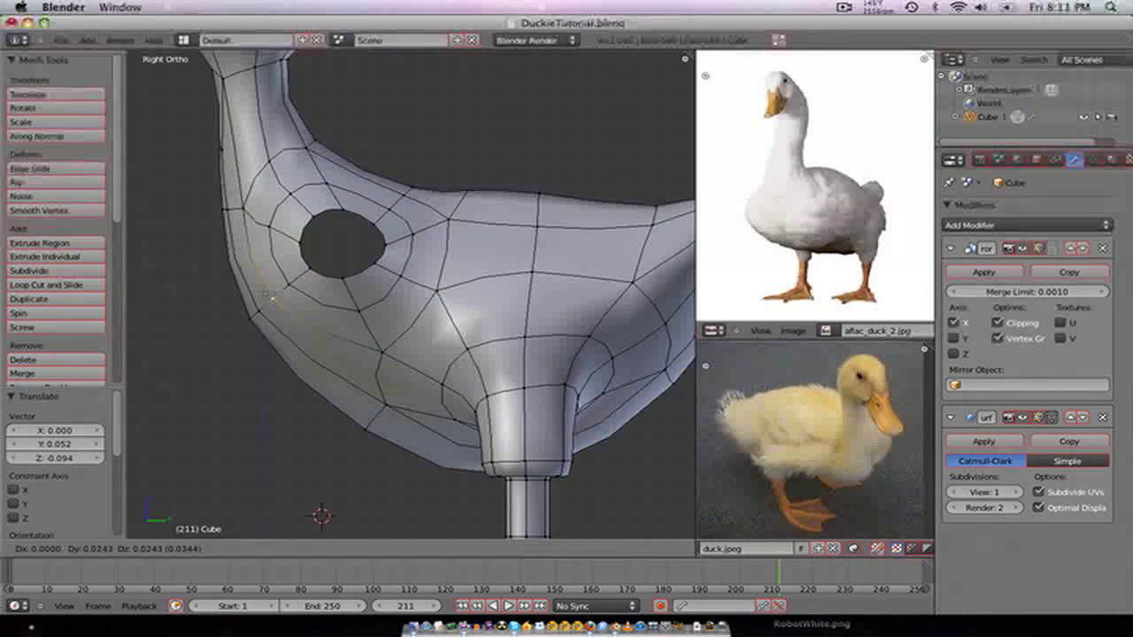
click(269, 295)
right_click(382, 351)
key(g)
click(379, 345)
right_click(433, 290)
key(g)
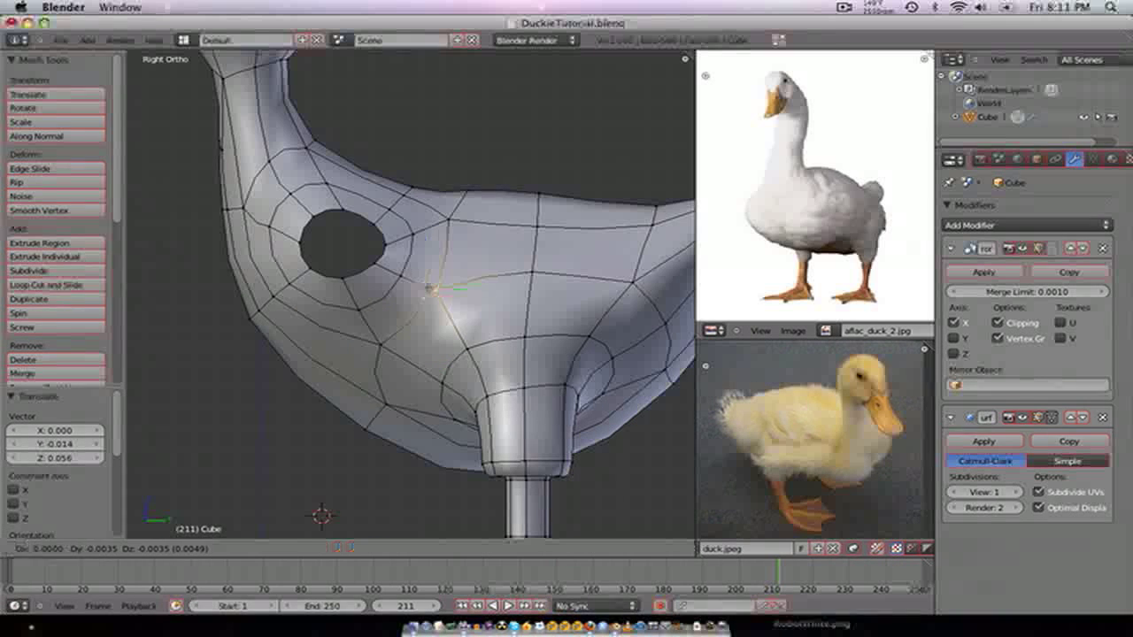
click(431, 290)
- Adjust the vertices above and behind the hole, spacing the two rear ones farther away from it
right_click(448, 220)
key(g)
click(425, 216)
right_click(407, 190)
key(g)
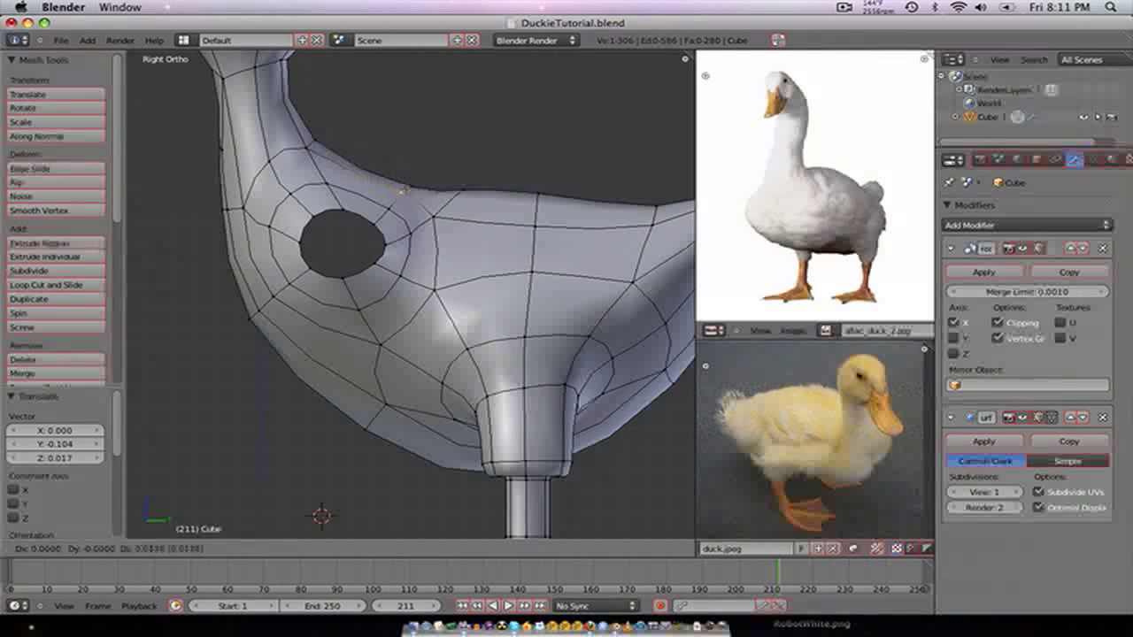
click(413, 189)
right_click(435, 219)
key(g)
click(450, 231)
right_click(437, 295)
key(g)
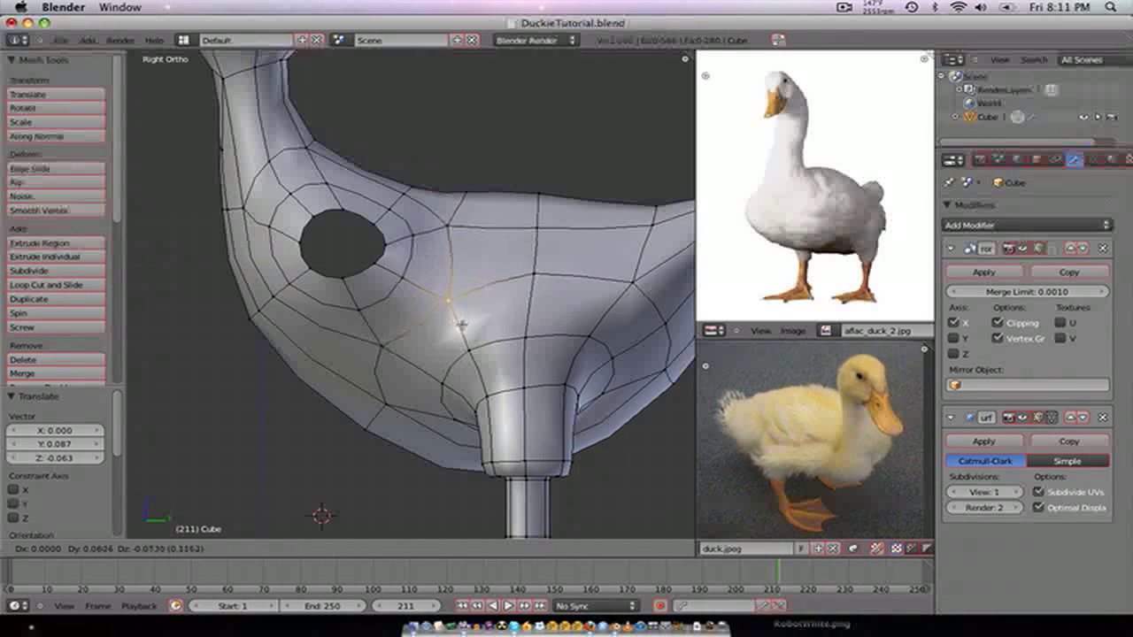
click(461, 326)
- Move the outer vertex below the hole farther down and shift vertices of the surrounding loop outward
right_click(379, 345)
key(g)
click(363, 356)
right_click(365, 320)
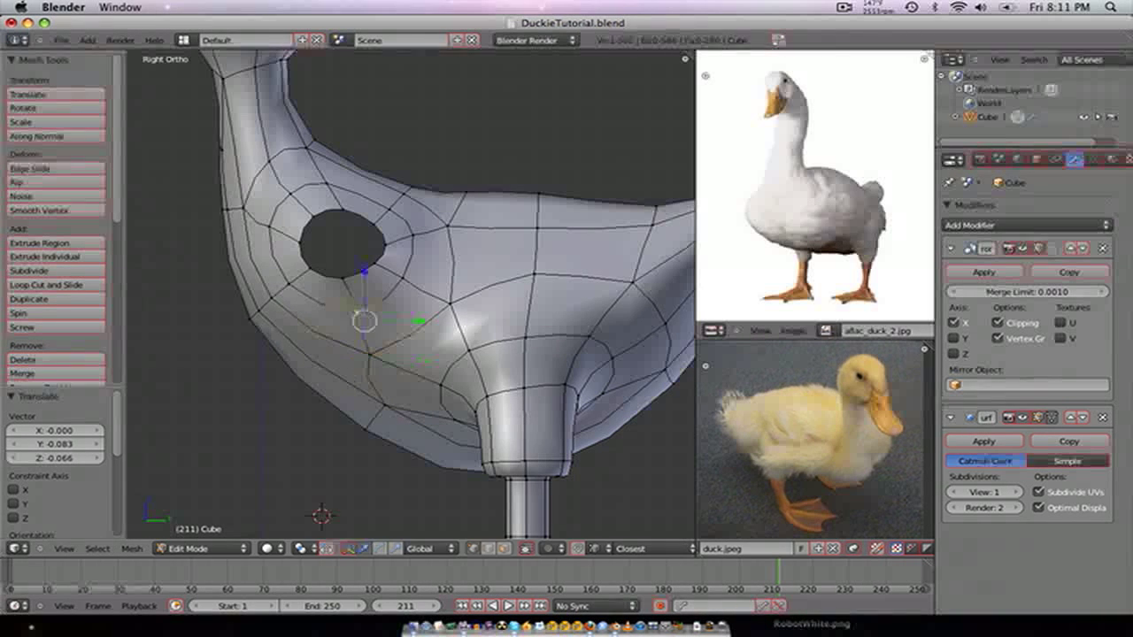
key(g)
click(427, 289)
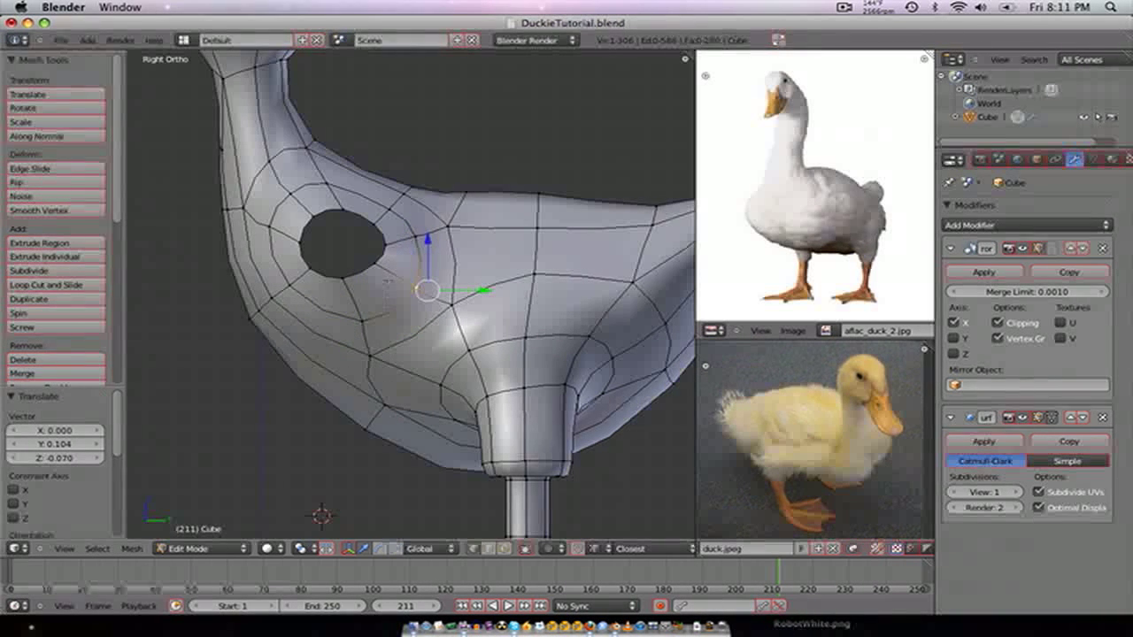
- Move the loop vertices directly behind, above-behind and above the round hole slightly farther away from it
right_click(416, 233)
key(g)
click(425, 231)
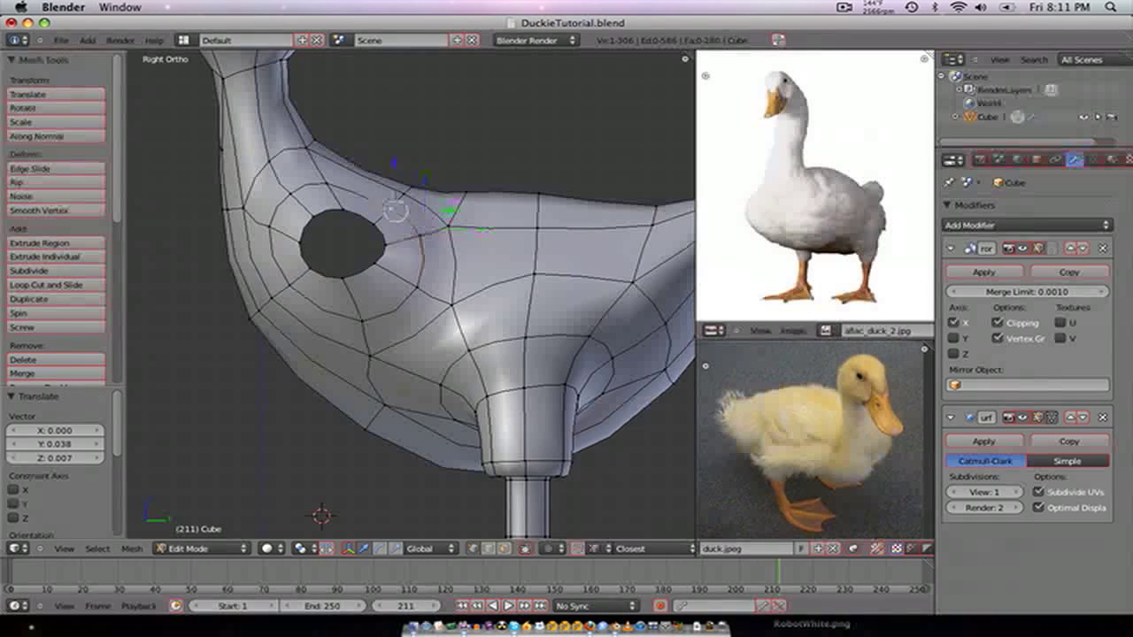
key(g)
click(394, 202)
right_click(327, 184)
key(g)
click(331, 178)
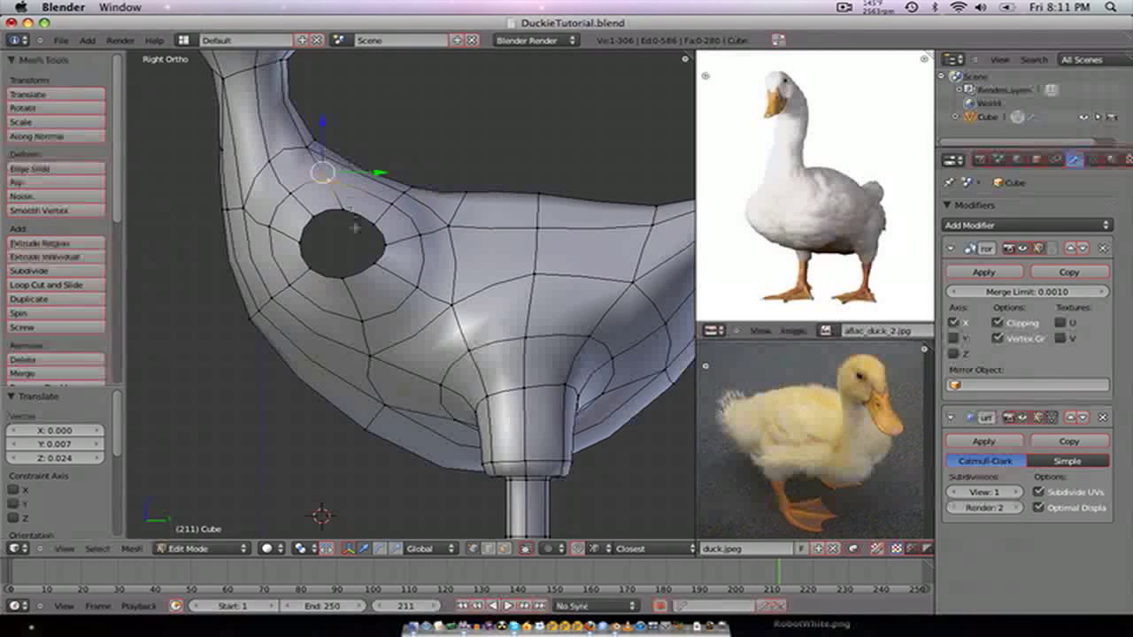
- Extrude the hole's edge loop outward about 0.185 in X and 0.17 in Y, and rotate it about 23.3° around Z
alt+right_click(359, 222)
key(KP_7)
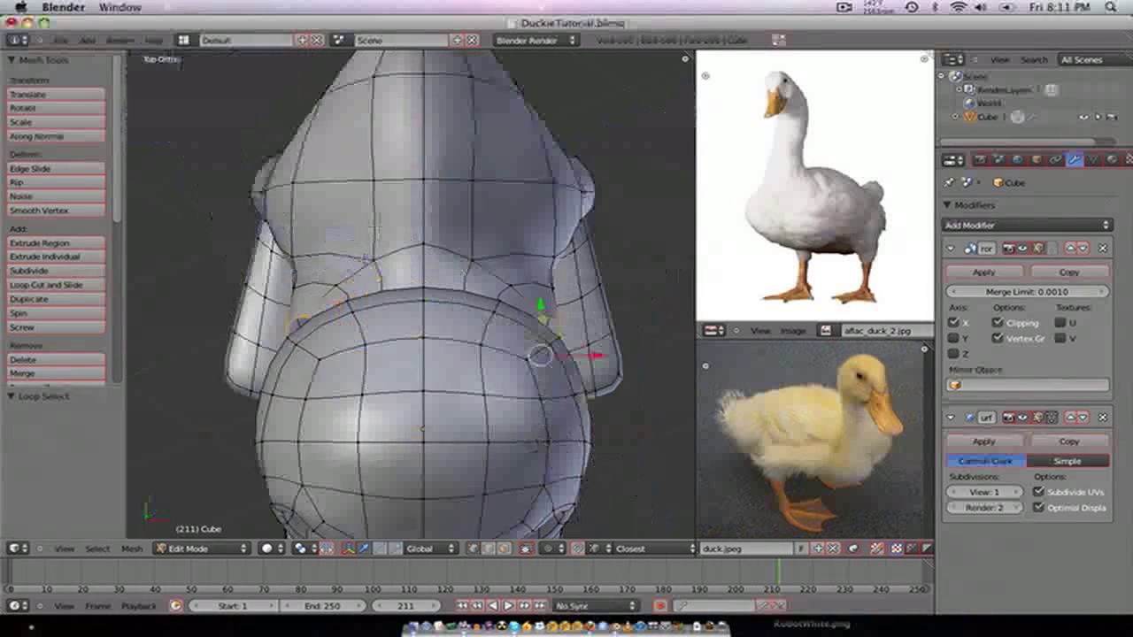
shift+middle_drag(494, 328, 428, 360)
key(z)
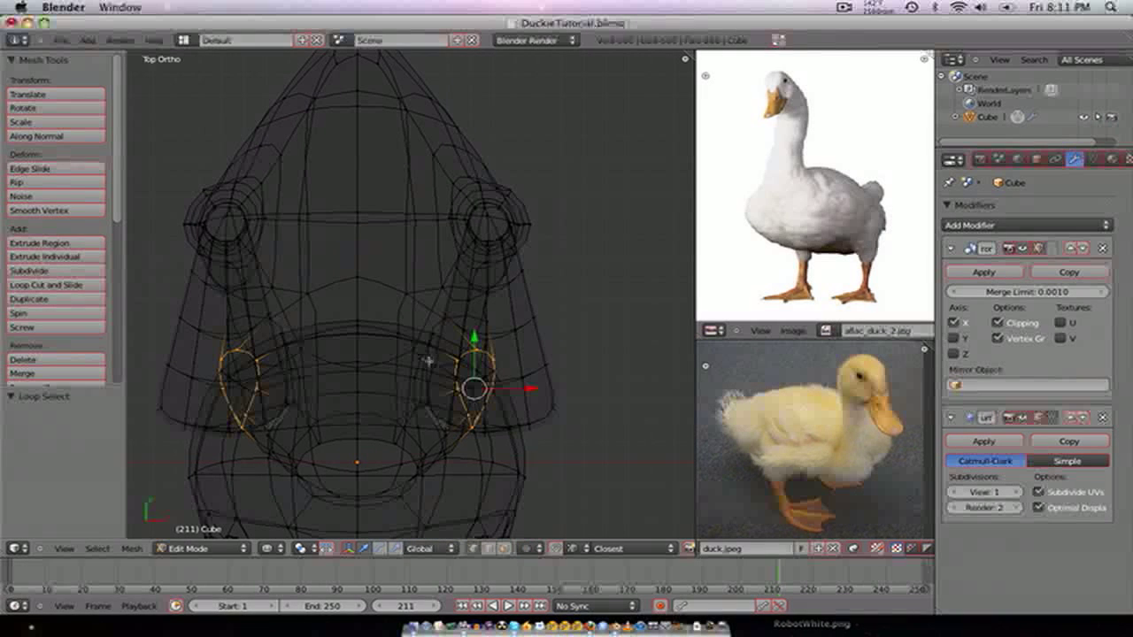
scroll(462, 417, down, 2)
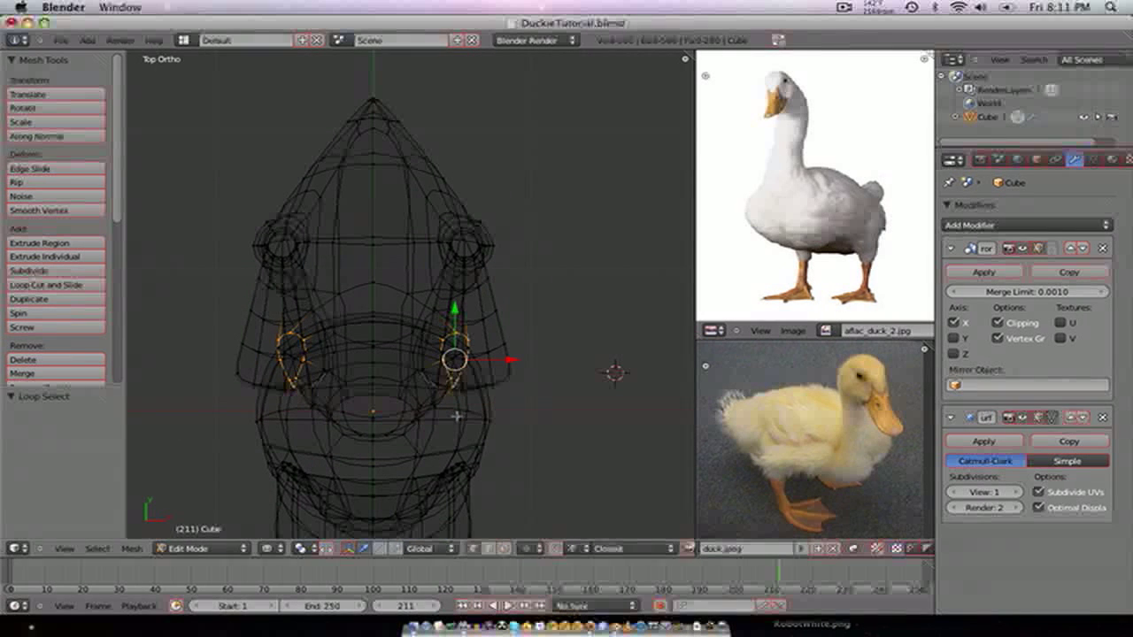
key(e)
click(488, 395)
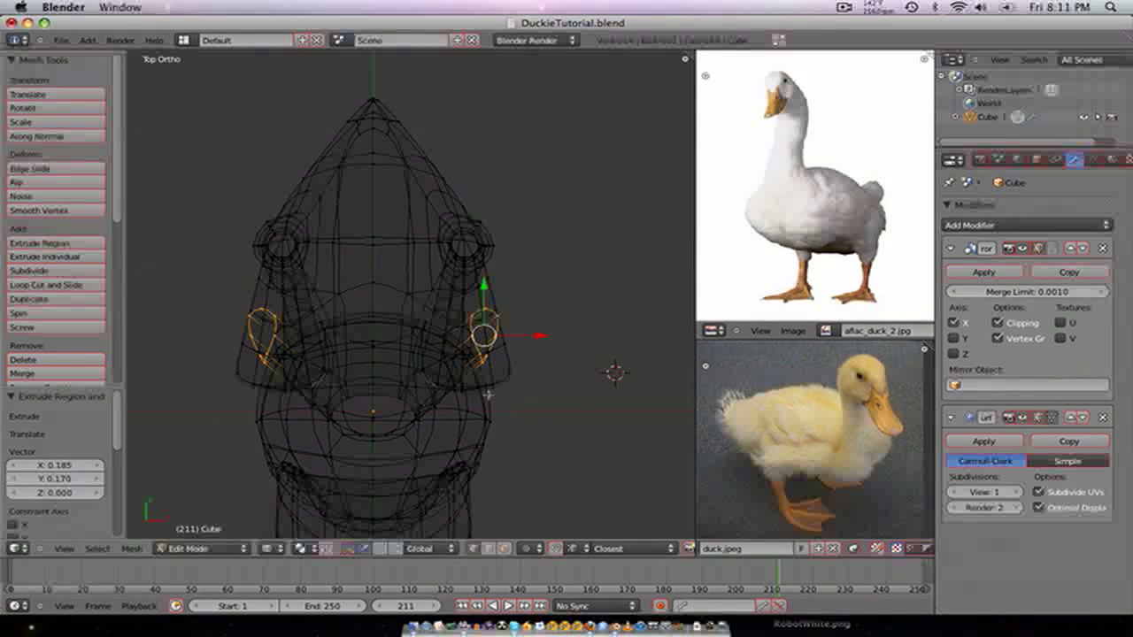
key(r)
key(z)
click(509, 380)
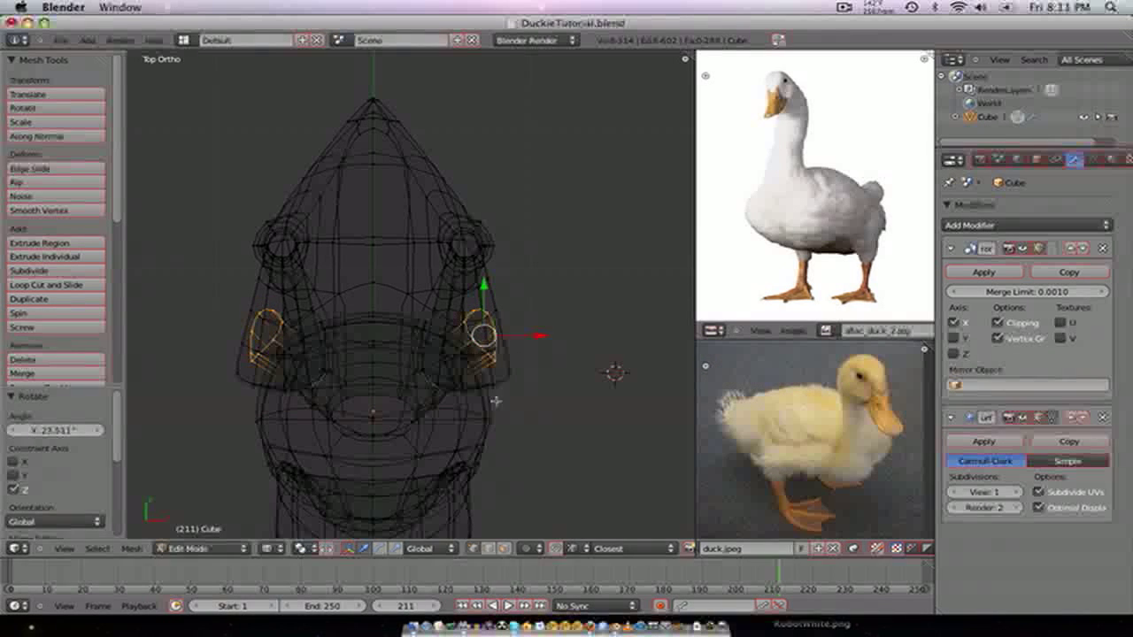
- Extrude the wing's open end twice toward the tail, about 0.33 and then 0.485 in Y, angling it slightly outward
key(e)
click(523, 355)
key(e)
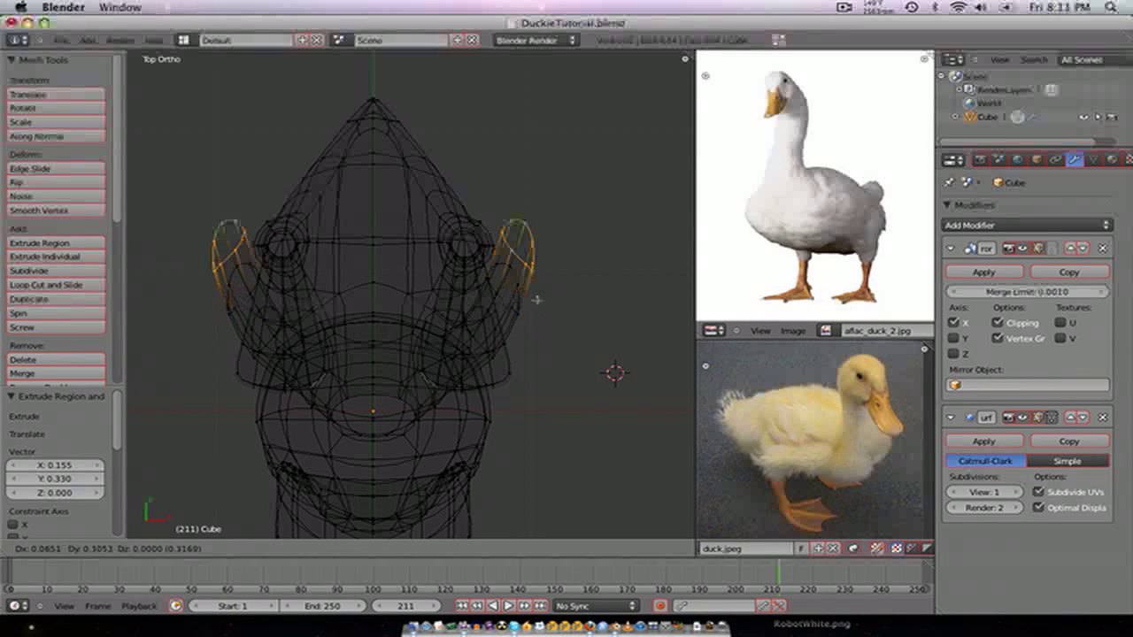
click(540, 297)
- Stretch the wing's open end loop vertically, scaling it by about 2.486 along Z
key(KP_1)
key(KP_3)
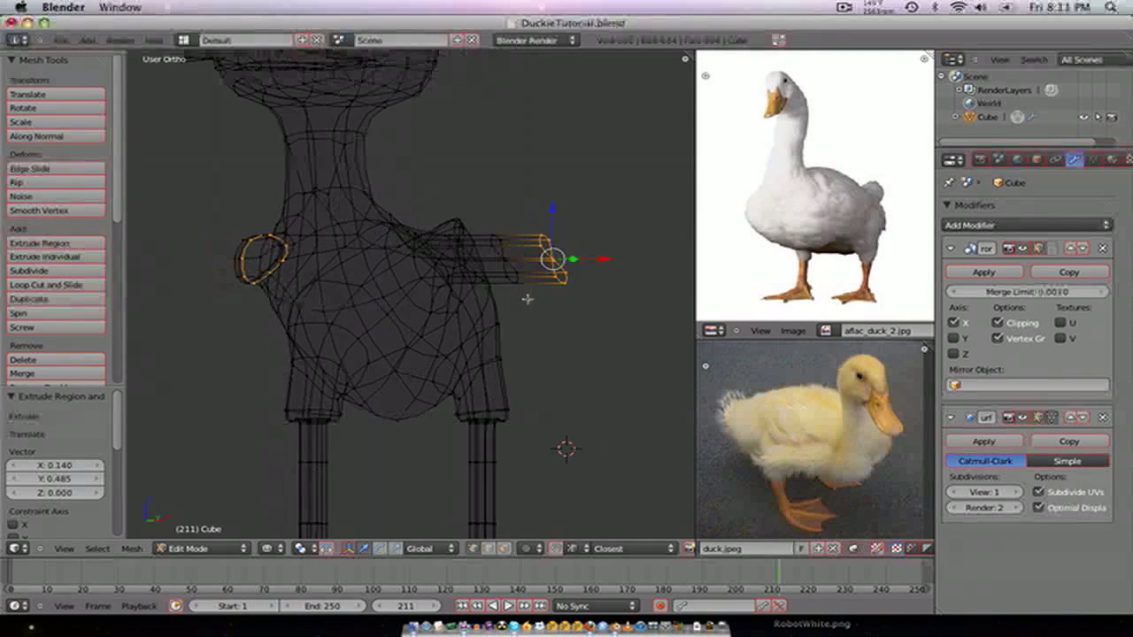
scroll(524, 301, up, 3)
key(z)
key(s)
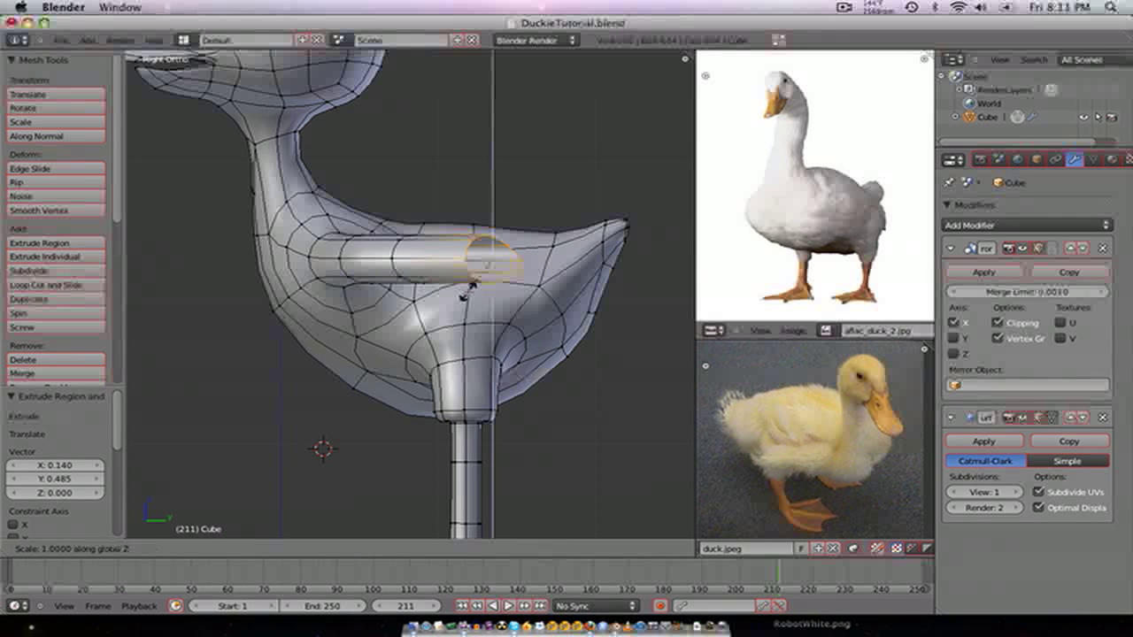
key(Return)
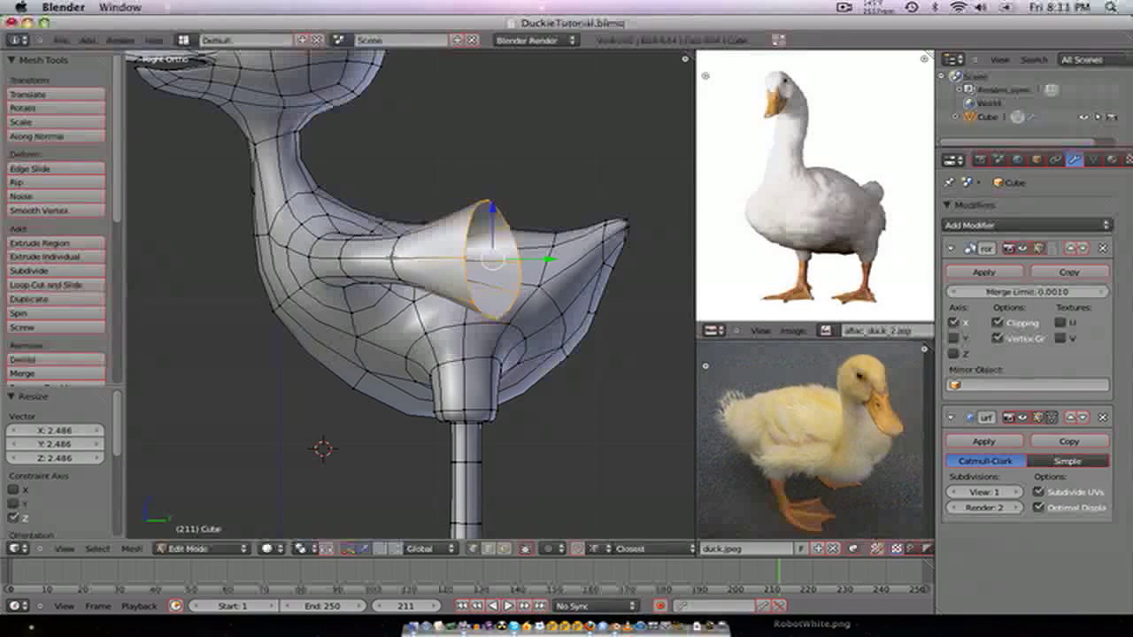
- Scale the wing's middle edge loop up along Z to even out the taper toward the open end
alt+right_click(389, 262)
key(s)
key(z)
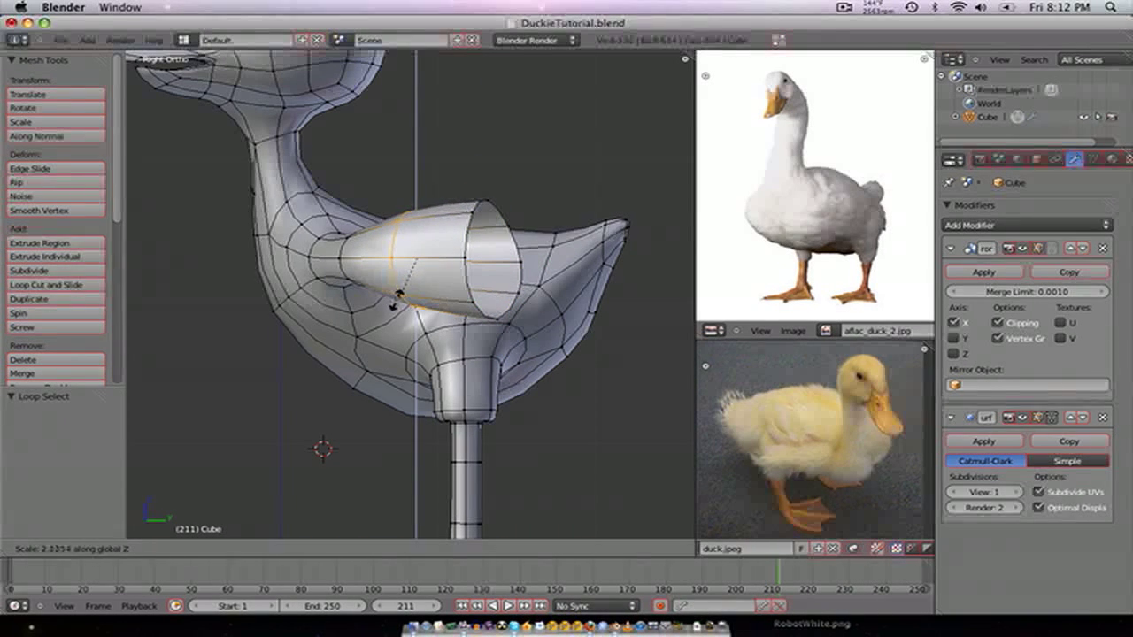
key(Return)
- Narrow the wing's open end loop to about 0.657 along X and move it about 0.155 inward toward the body
alt+right_click(460, 241)
key(KP_7)
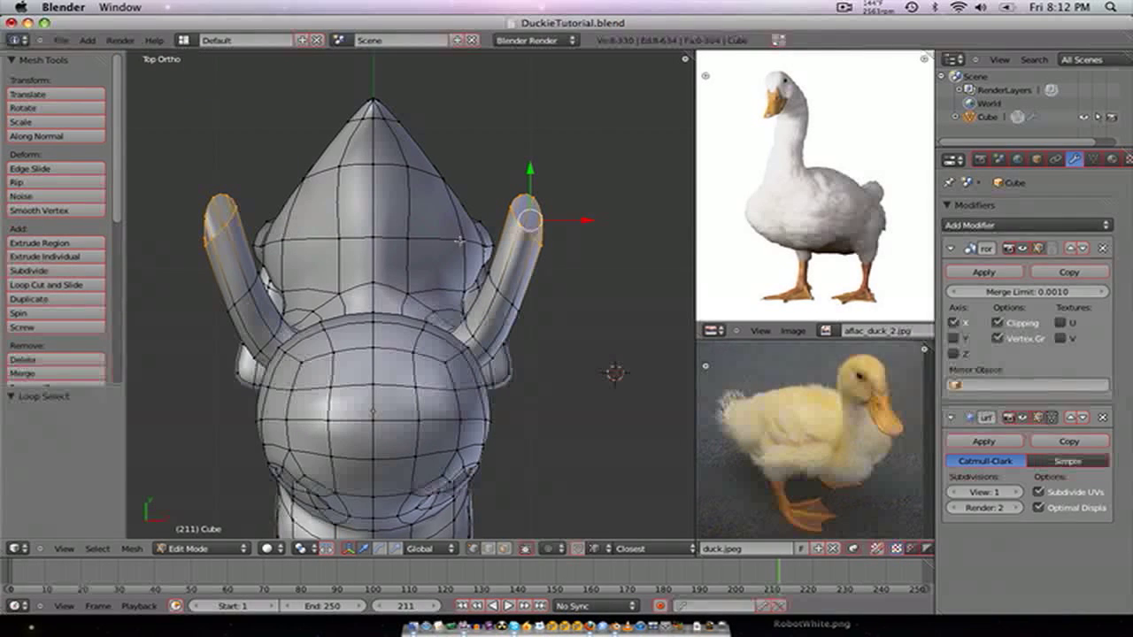
key(s)
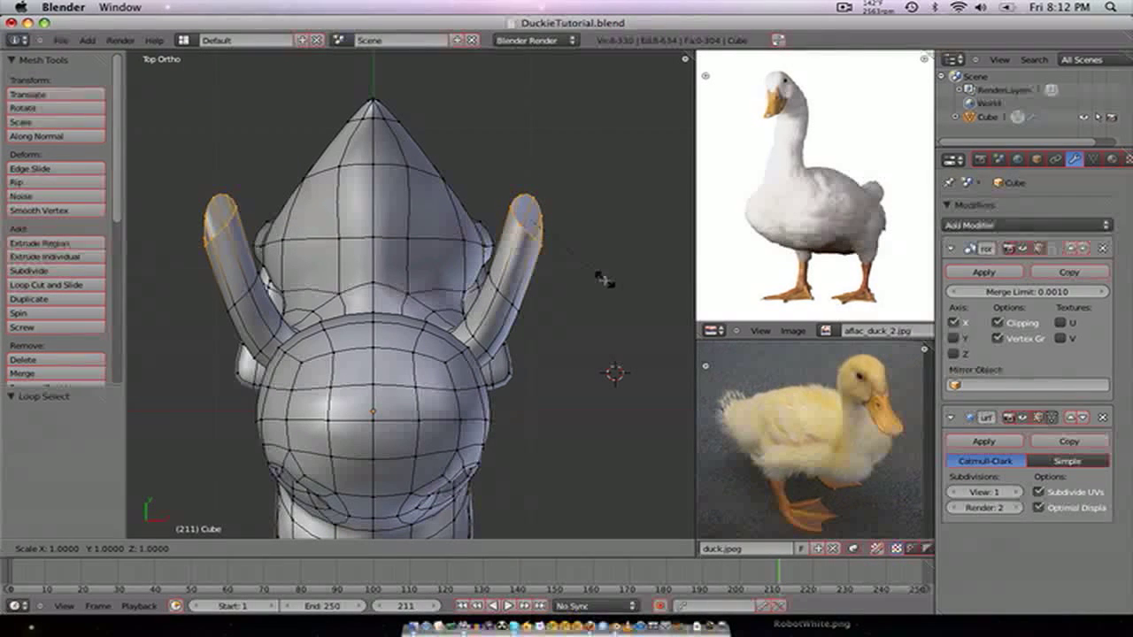
click(576, 261)
key(g)
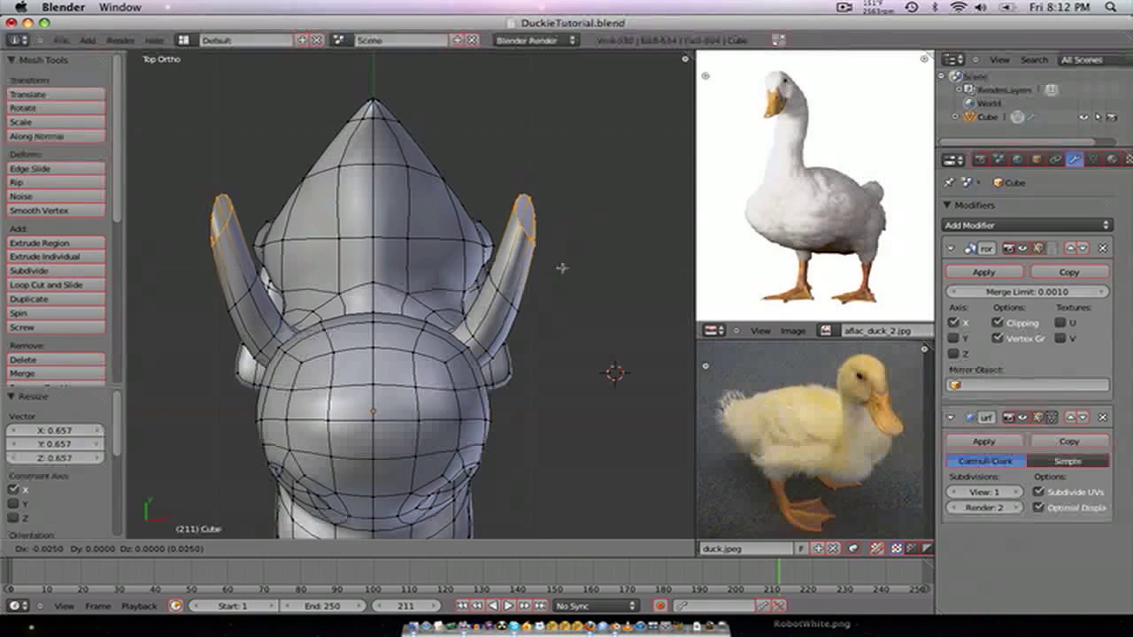
click(551, 270)
- Extrude the wing's end another 0.3 or so in Y and 0.17 outward, and rotate the new loop about 11.4° around Y
key(g)
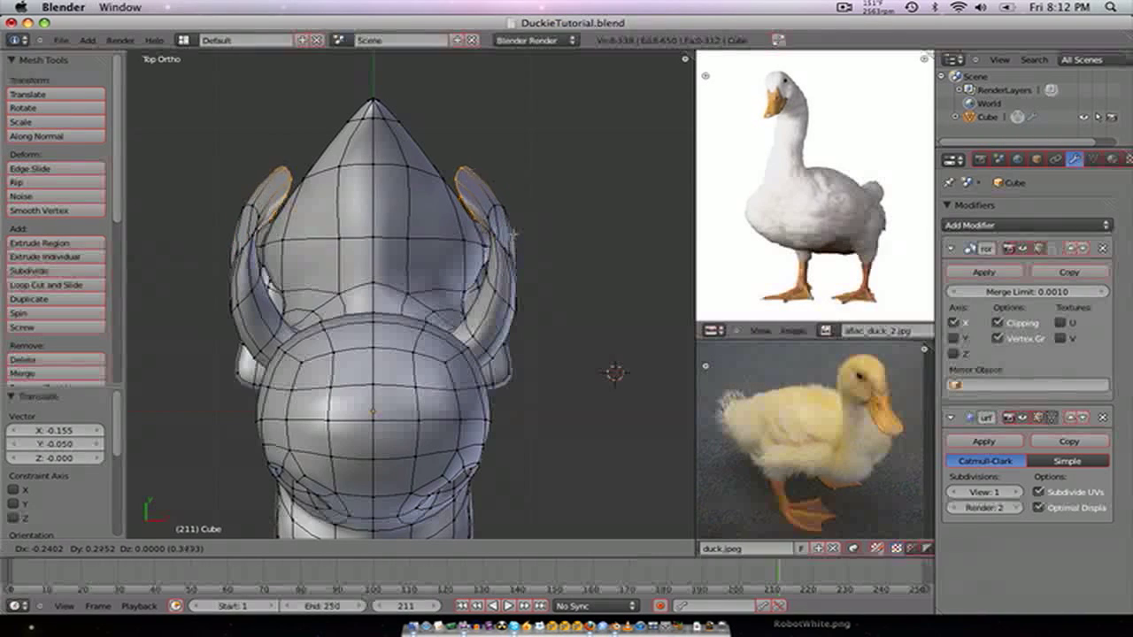
click(577, 230)
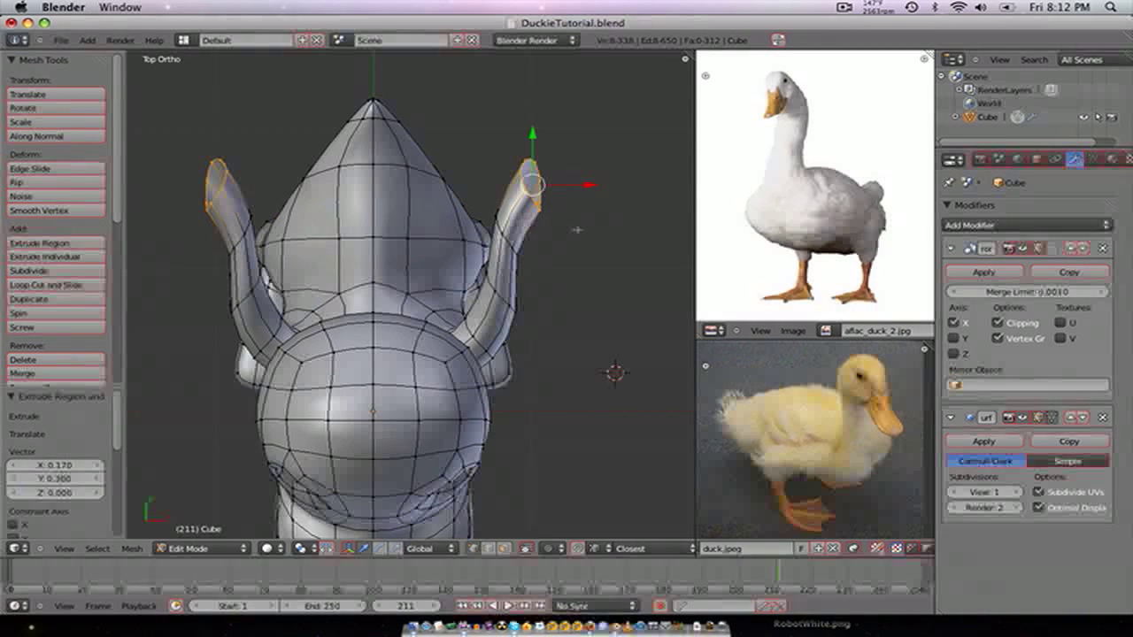
key(r)
right_click(575, 214)
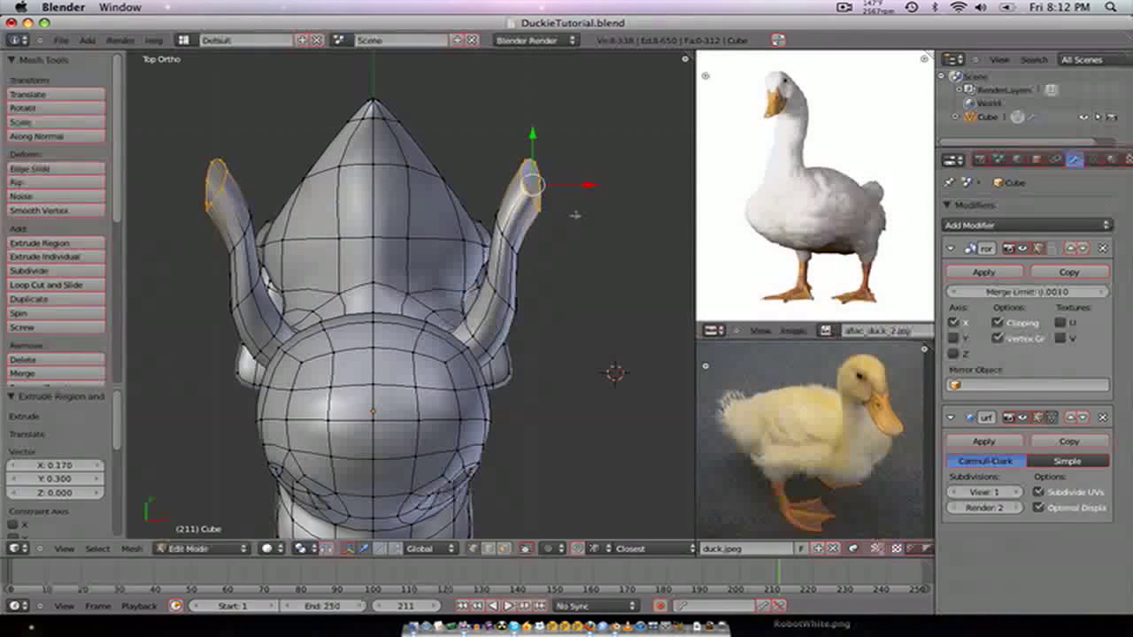
key(r)
key(y)
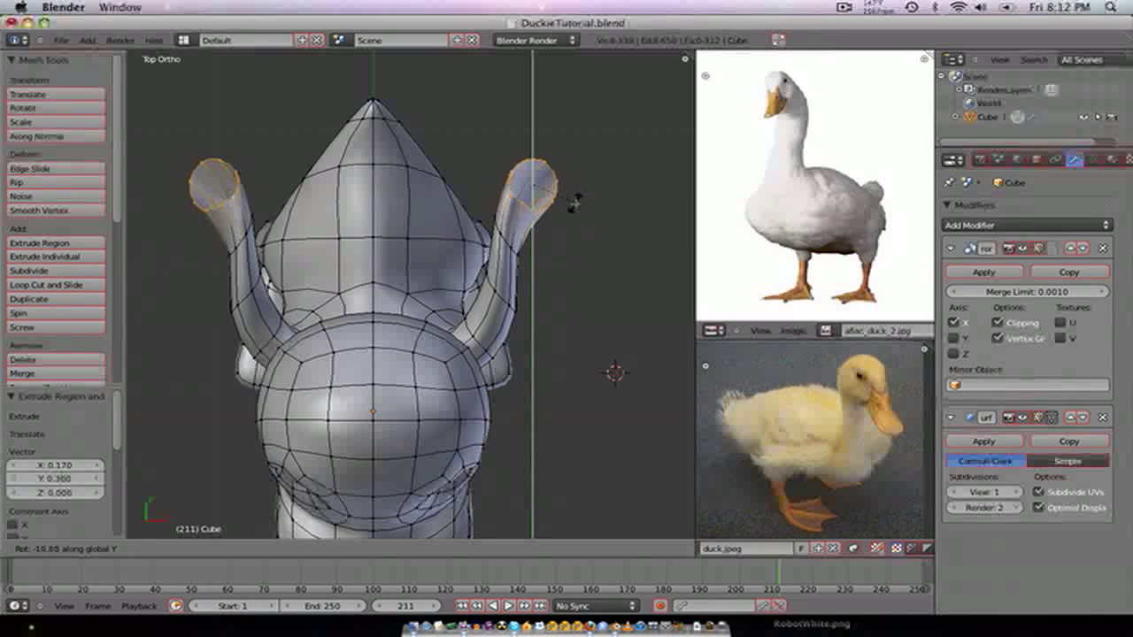
click(581, 232)
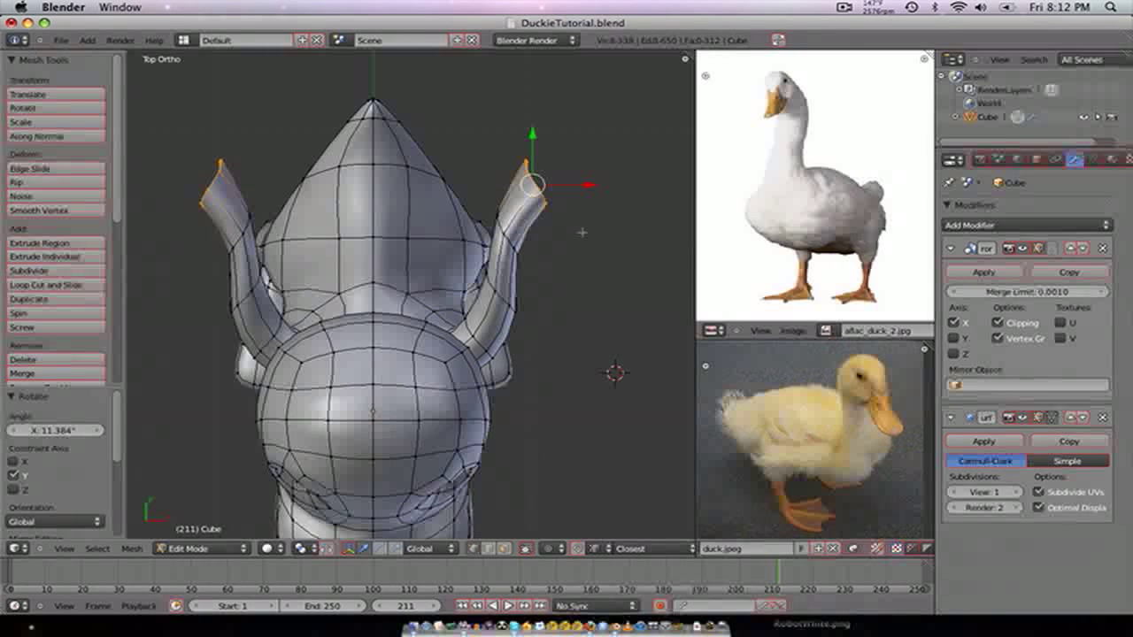
- Flatten the wing's end loop to a scale of 0 along Y and widen it by about 1.509 along X
key(s)
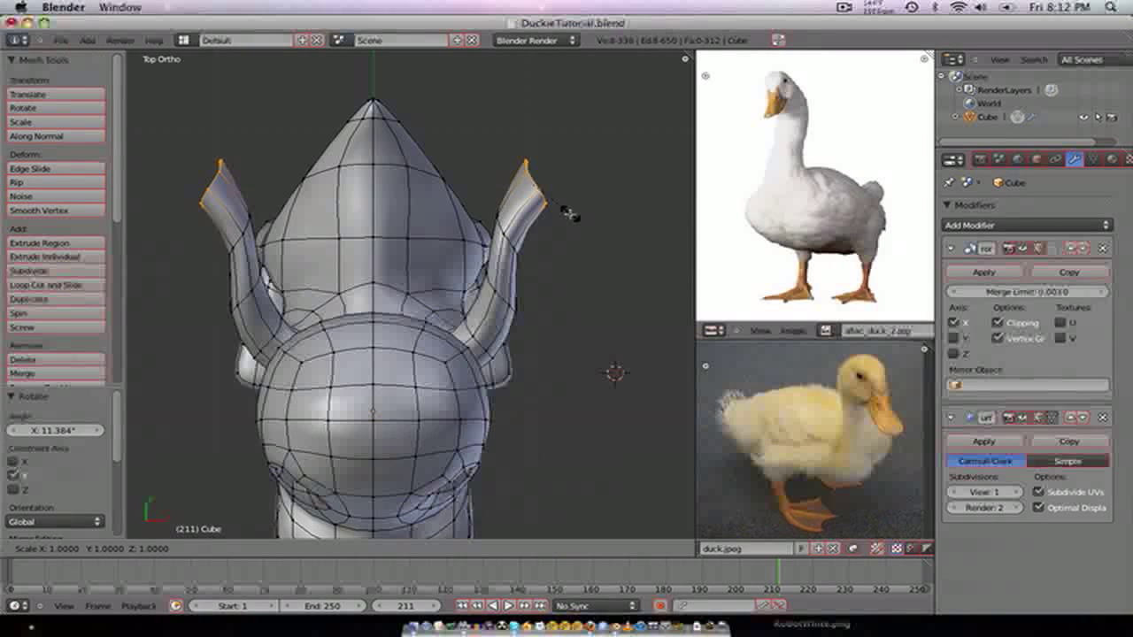
key(y)
key(0)
key(Return)
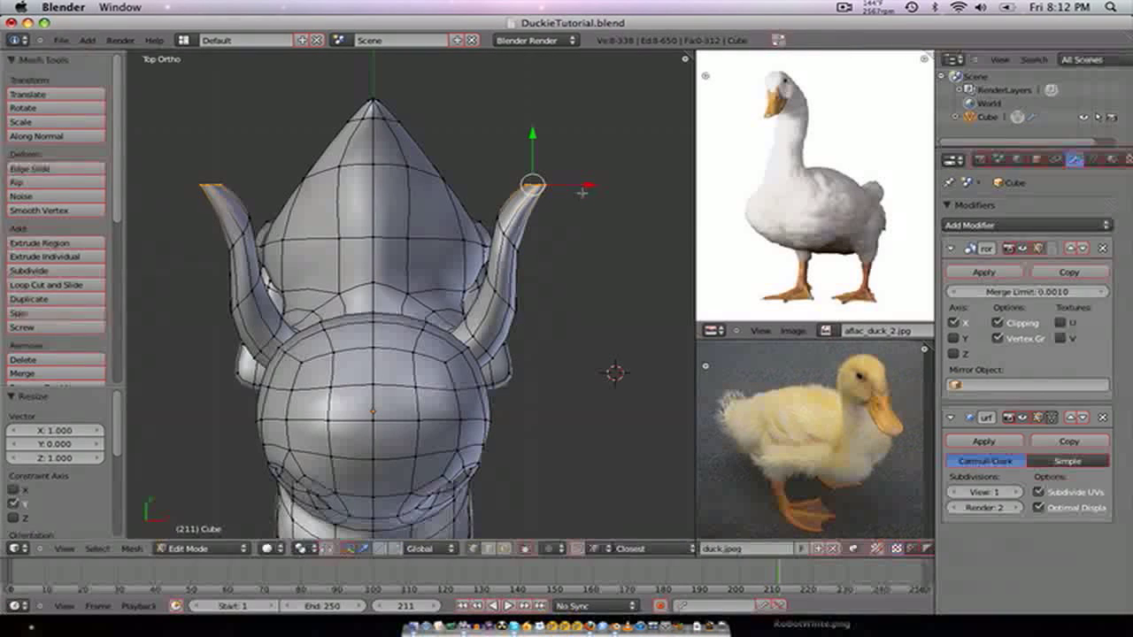
key(s)
key(x)
click(589, 196)
- Move the wing's end loop about 0.32 inward along X, then nudge it slightly back outward
key(g)
key(x)
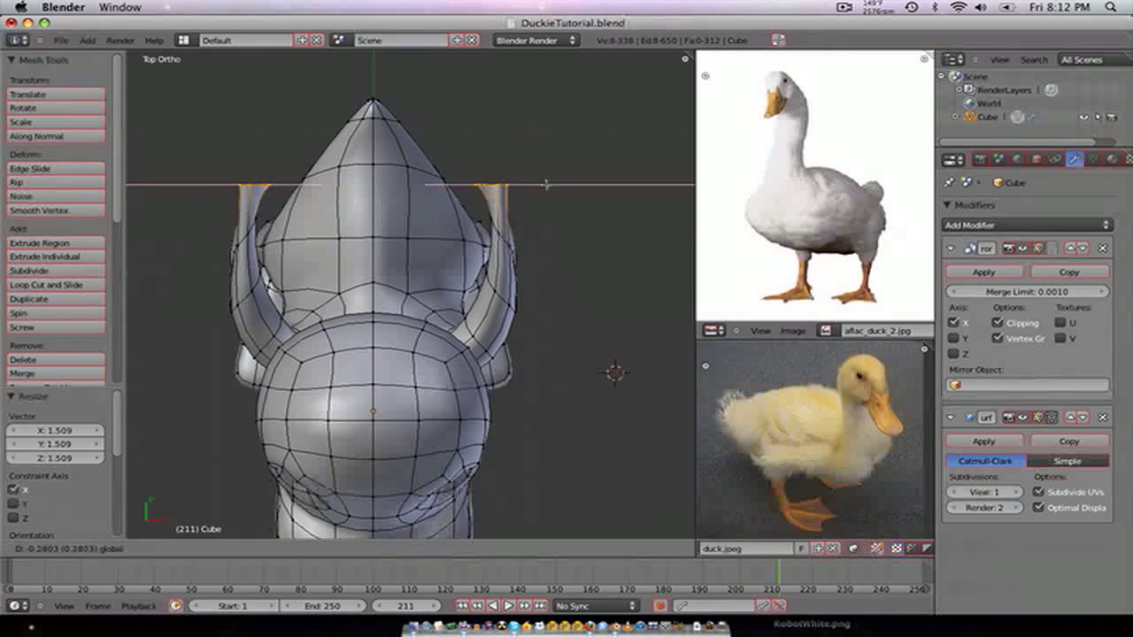
click(541, 184)
middle_drag(529, 222, 450, 284)
key(g)
key(x)
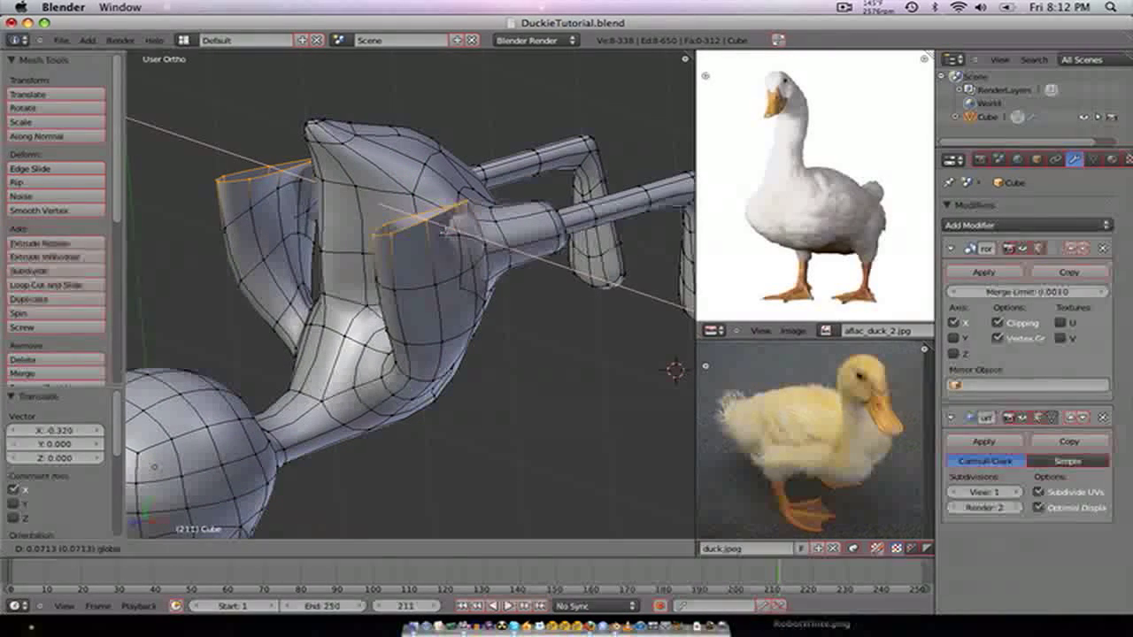
click(439, 284)
- Shift the loop before the wing's end outward along X, and move the end loop outward by about 0.124
alt+right_click(441, 284)
key(g)
key(x)
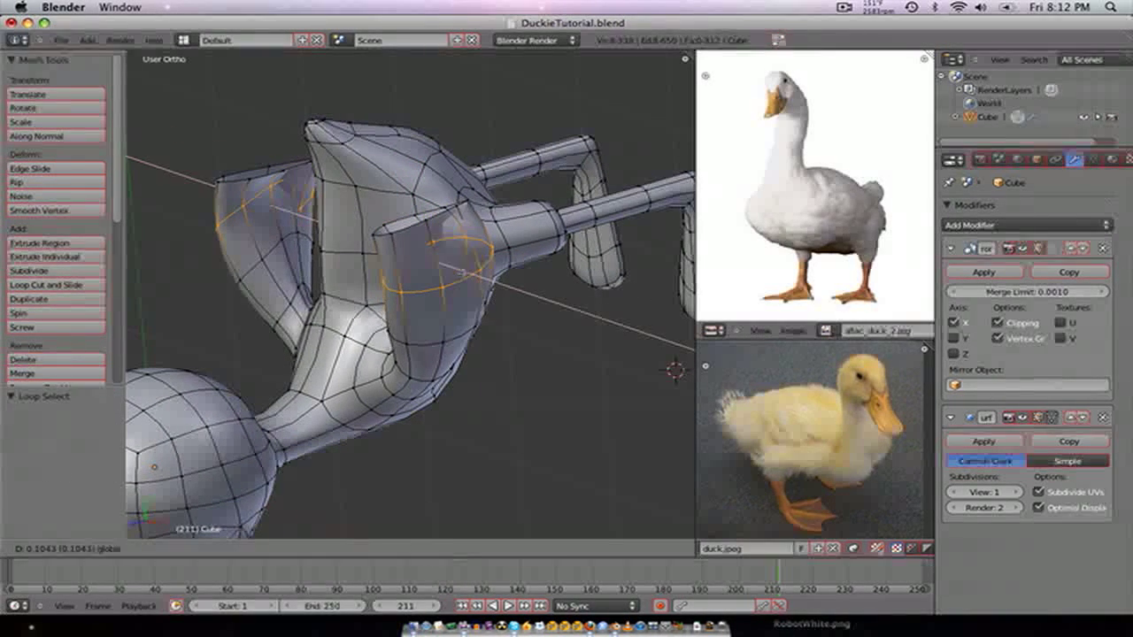
click(451, 286)
alt+right_click(422, 218)
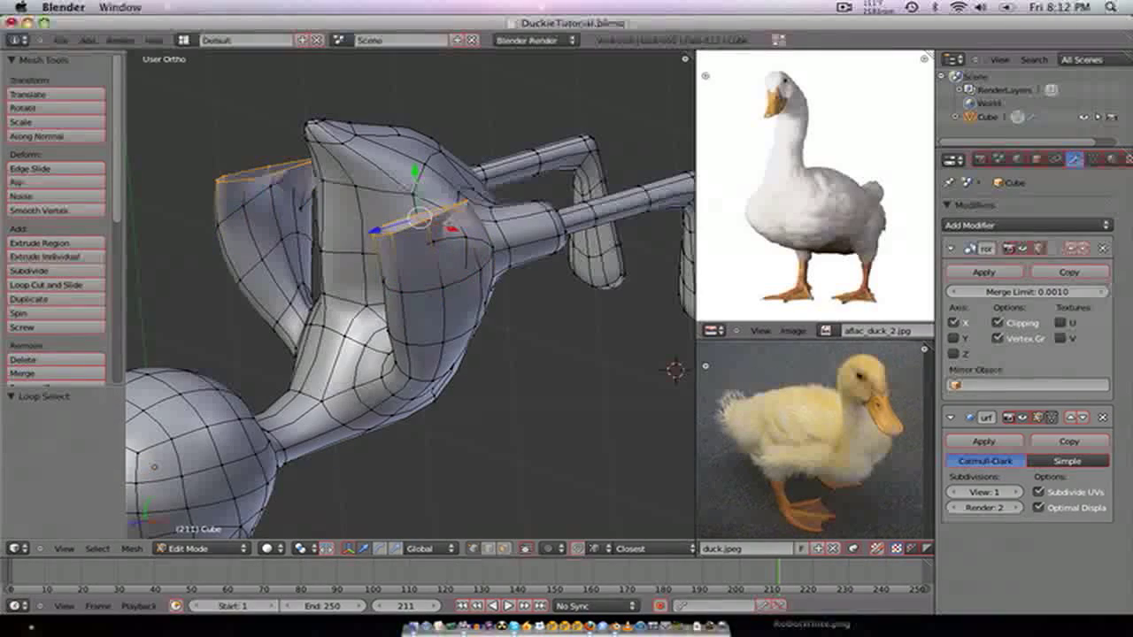
key(g)
key(x)
click(675, 370)
middle_drag(674, 370, 656, 404)
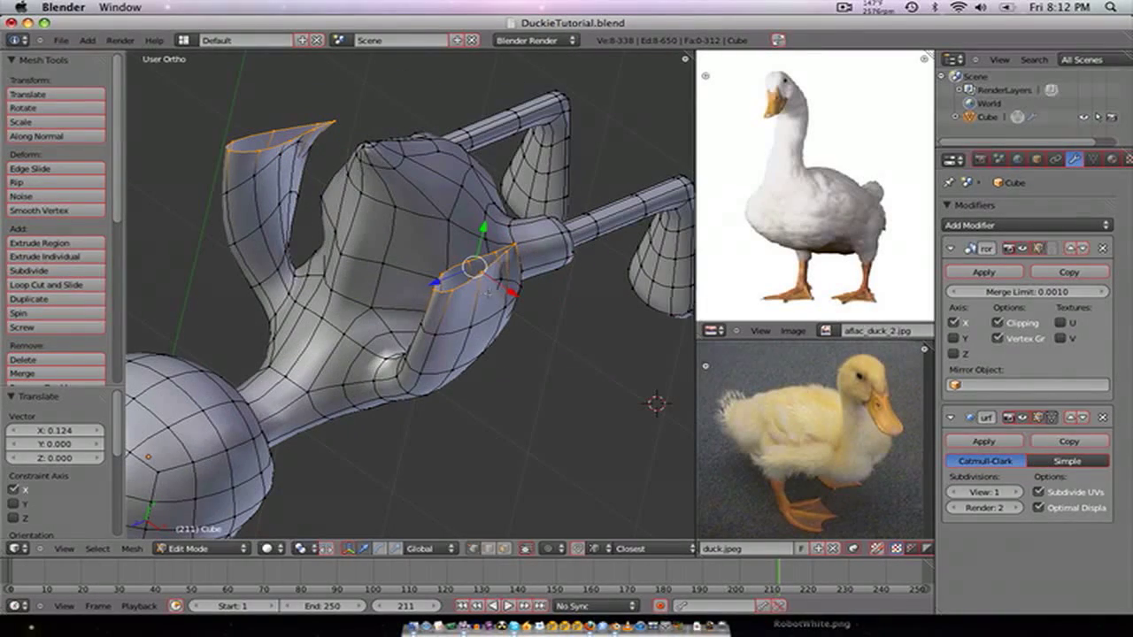
- From behind, pull the lower vertices of the wing's end apart, the outer one outward and the inner ones toward the body and down
key(KP_1)
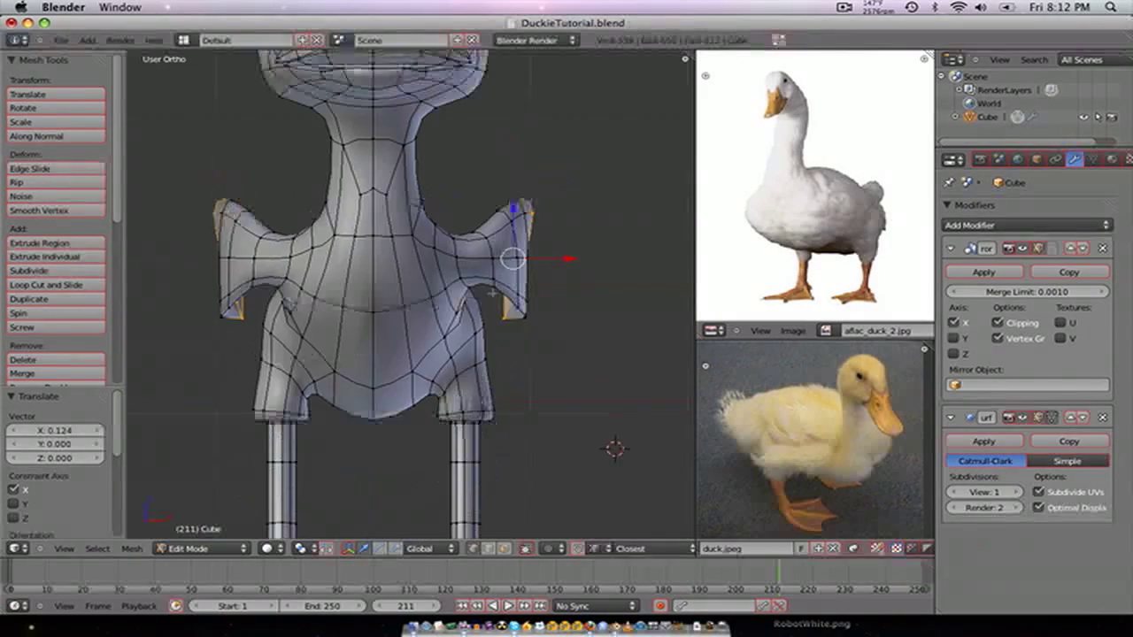
key(KP_3)
middle_drag(545, 306, 585, 334)
key(ctrl+KP_1)
scroll(350, 340, up, 4)
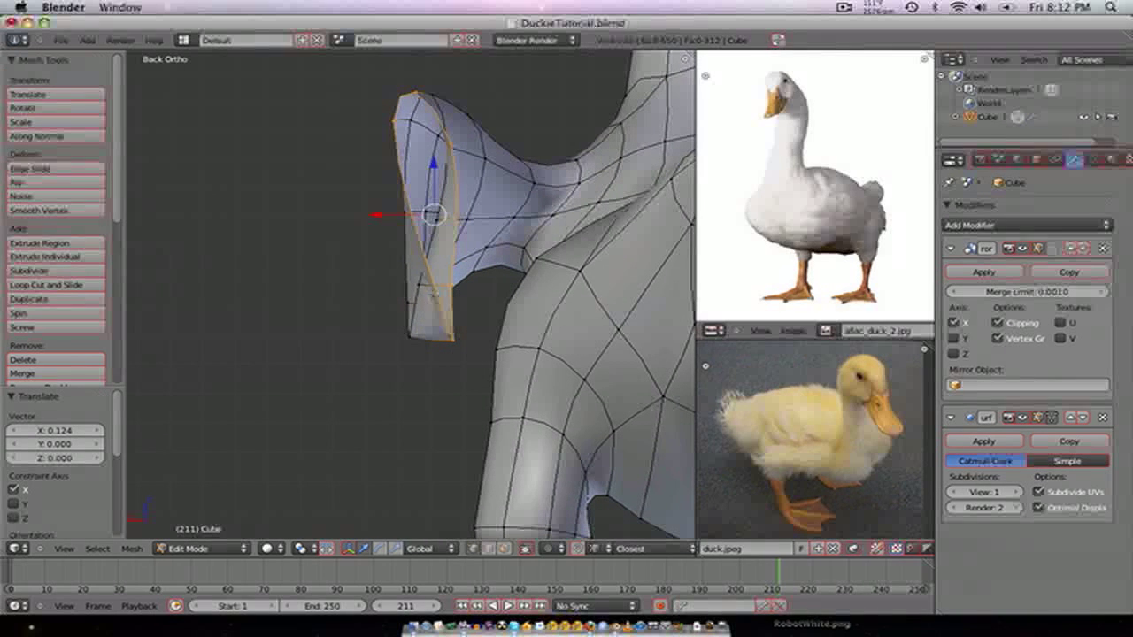
key(g)
click(405, 292)
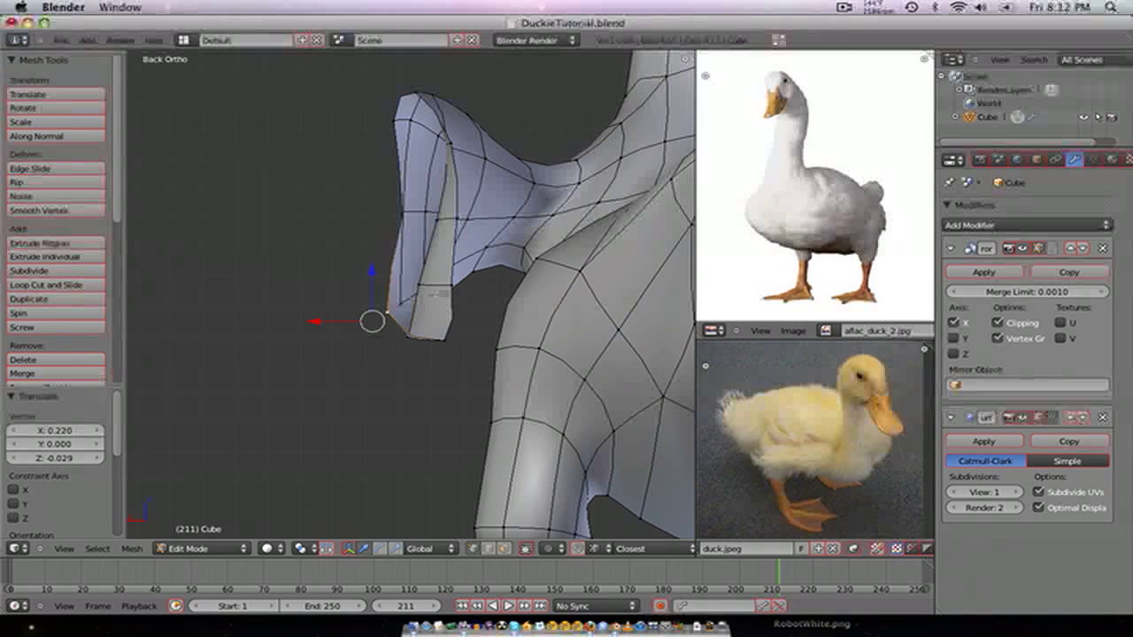
right_click(454, 284)
key(g)
click(493, 318)
right_click(428, 289)
key(g)
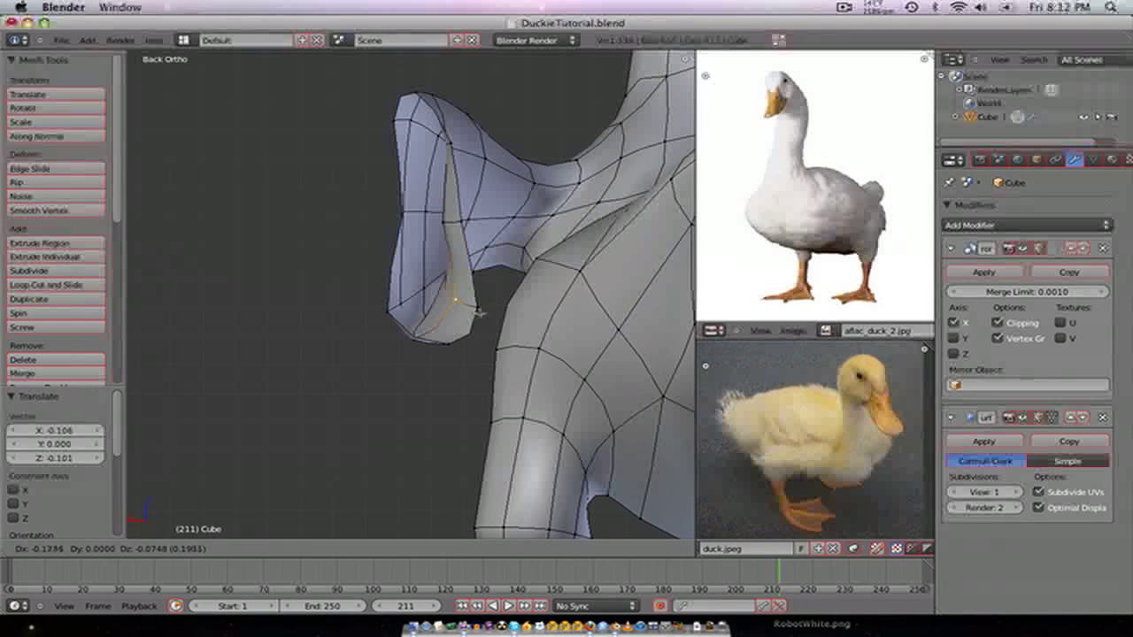
click(477, 312)
- Move the mid-height inner vertex about 0.126 toward the body and shift the inner vertex below it inward and down
right_click(448, 222)
key(g)
click(482, 231)
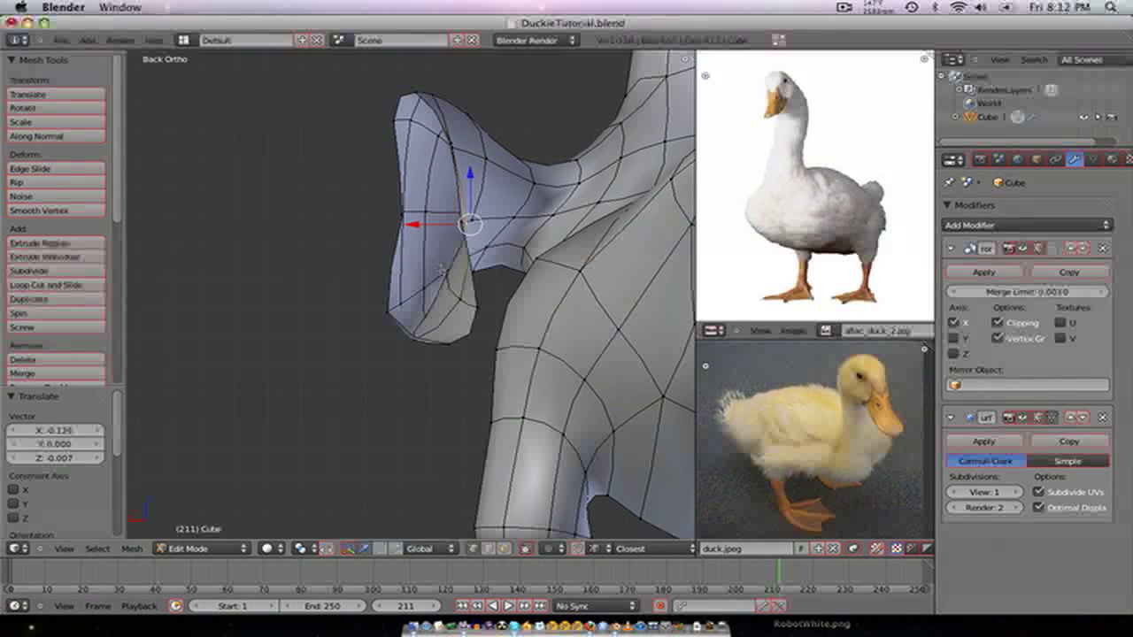
right_click(444, 276)
key(g)
click(466, 293)
- Move the wing end's mid-height outer vertex about 0.065 outward and shift the opposite inner vertex slightly toward the body
right_click(405, 220)
key(g)
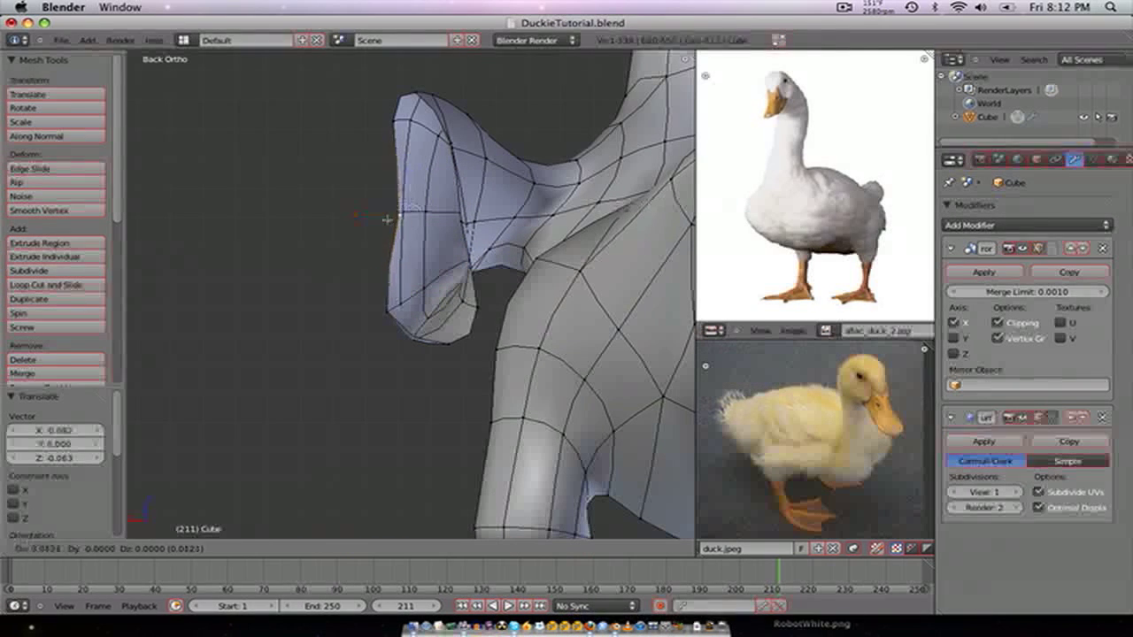
click(389, 223)
right_click(474, 220)
key(g)
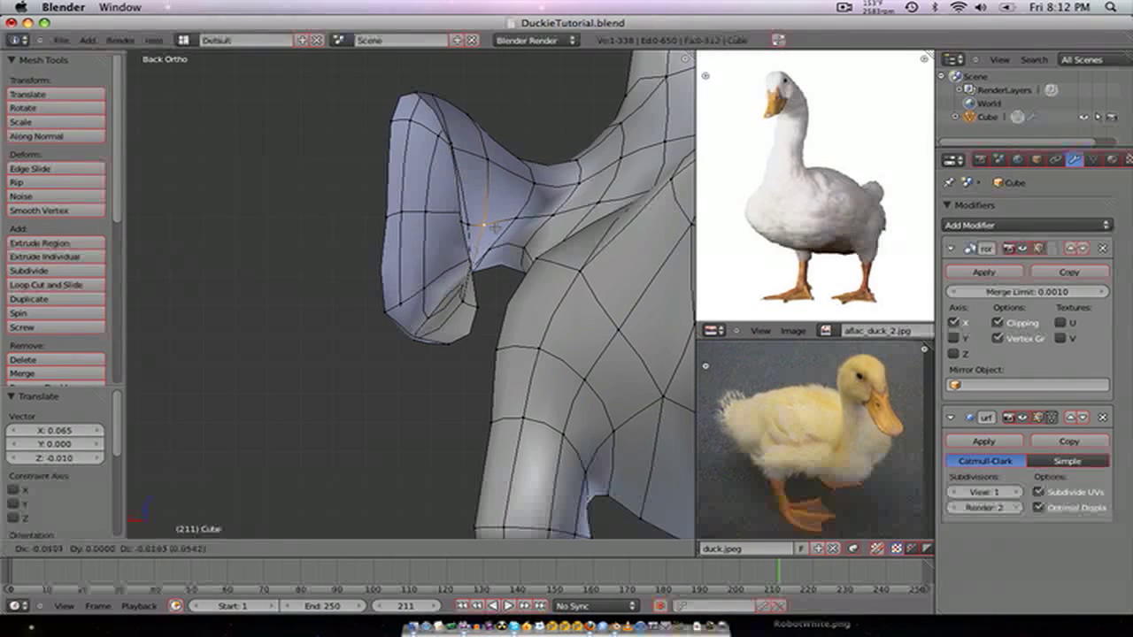
click(493, 226)
key(g)
click(483, 229)
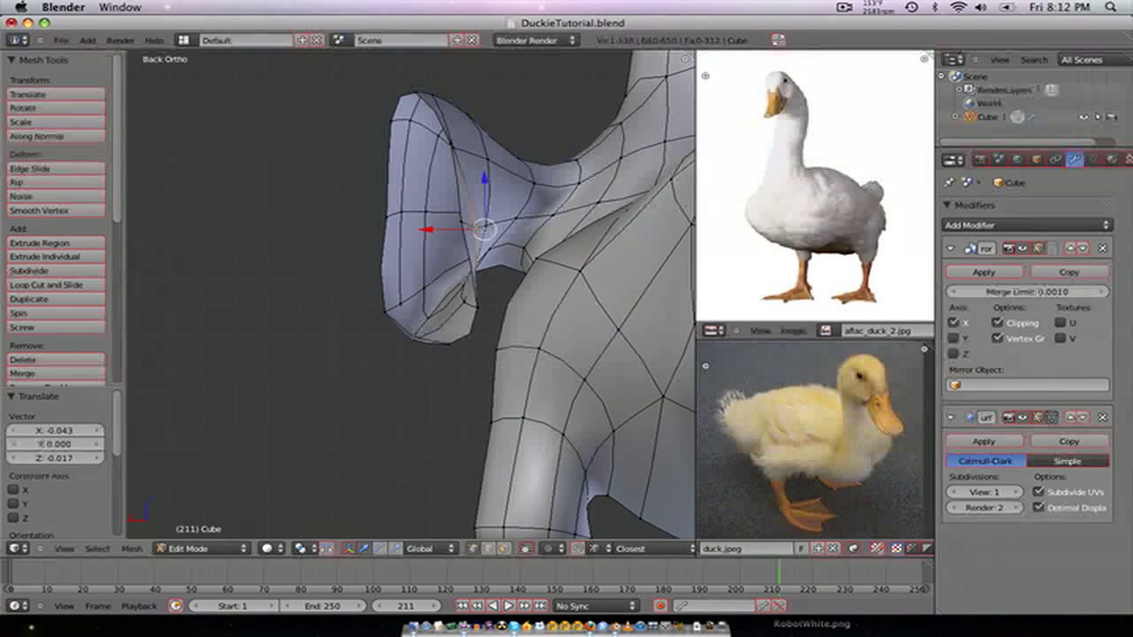
- From behind, shift the wing end's mid-height inner vertex about 0.04 toward the body and pull the inner vertex above it inward
key(g)
click(470, 224)
right_click(455, 148)
key(g)
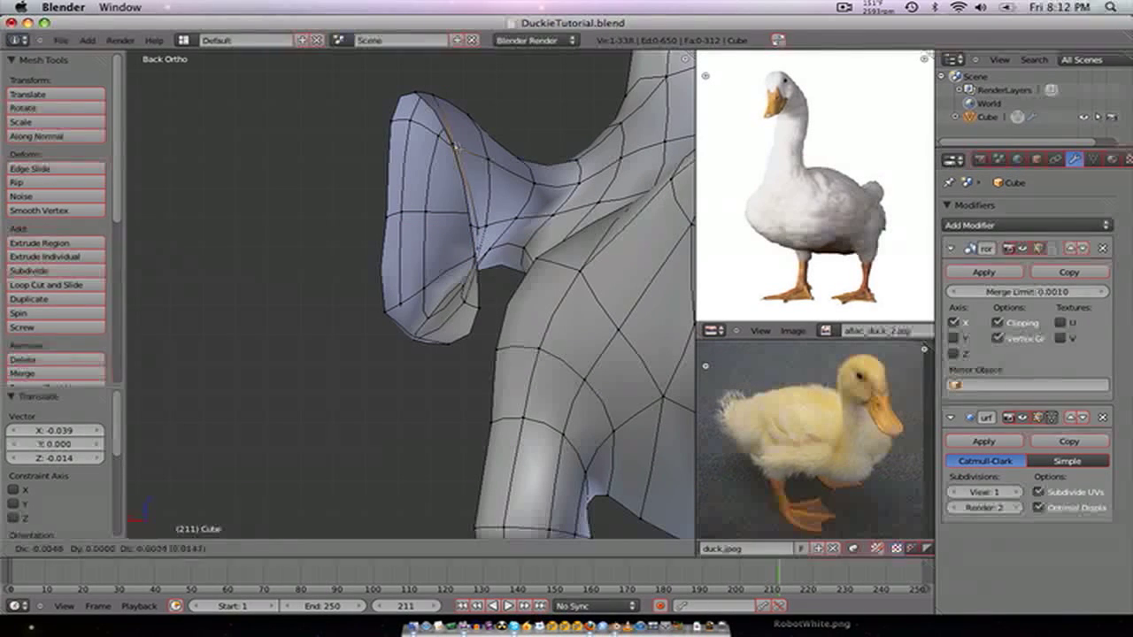
click(468, 146)
key(g)
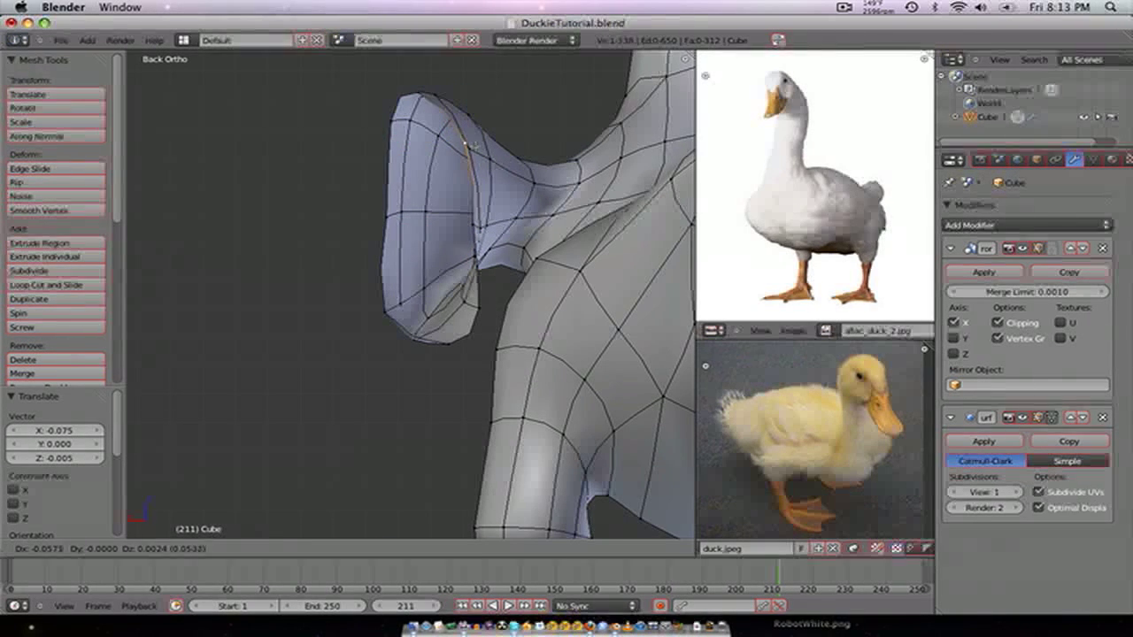
click(475, 147)
key(g)
click(469, 172)
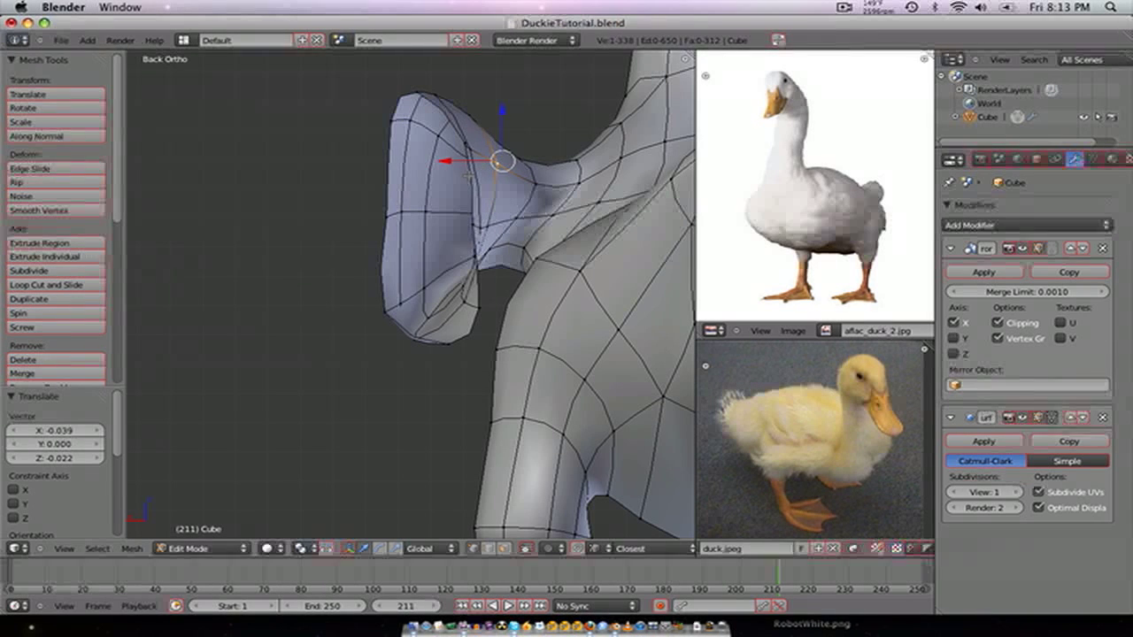
- From above, move the wing's end loop about -0.071 in X and -0.054 in Y, and the preceding loop about -0.079 and -0.238
alt+right_click(469, 175)
key(KP_7)
scroll(466, 182, down, 2)
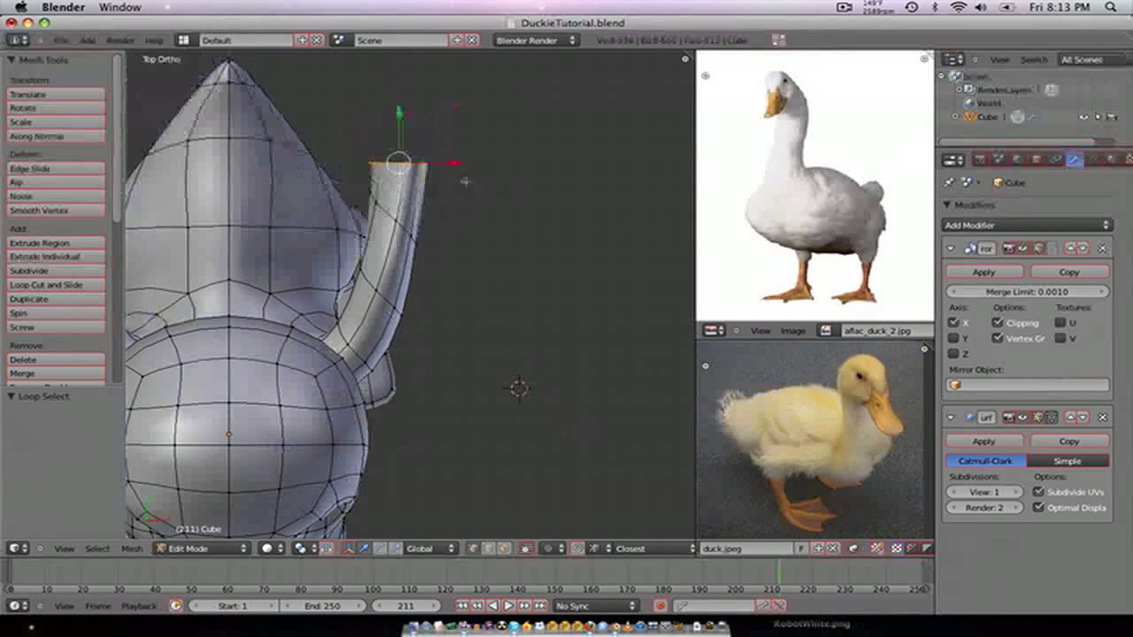
key(g)
click(454, 193)
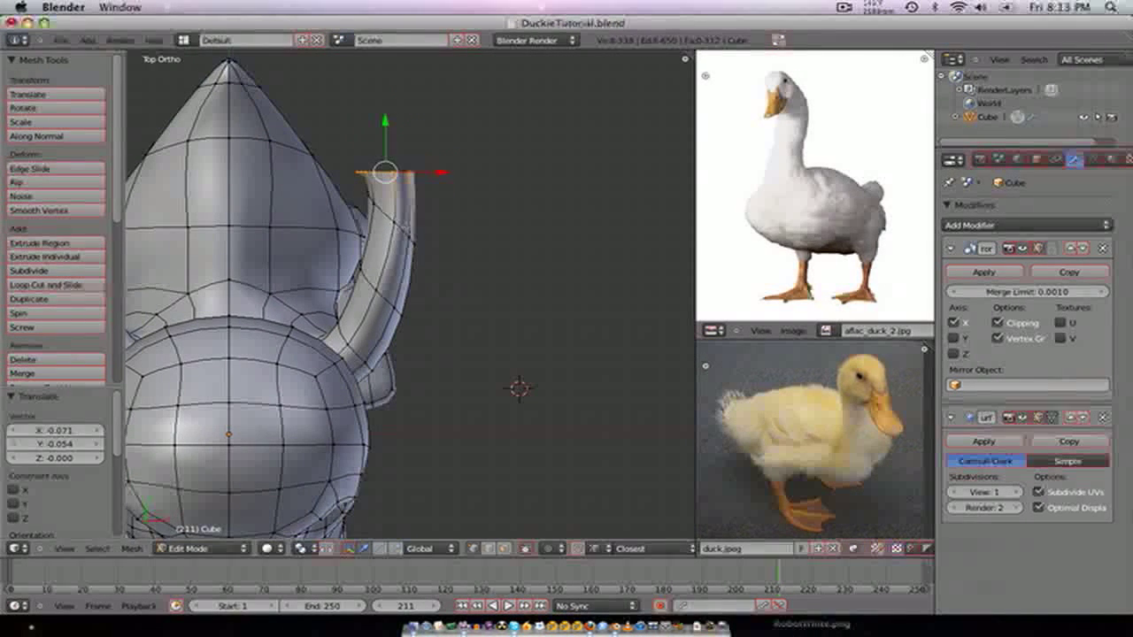
key(g)
click(382, 268)
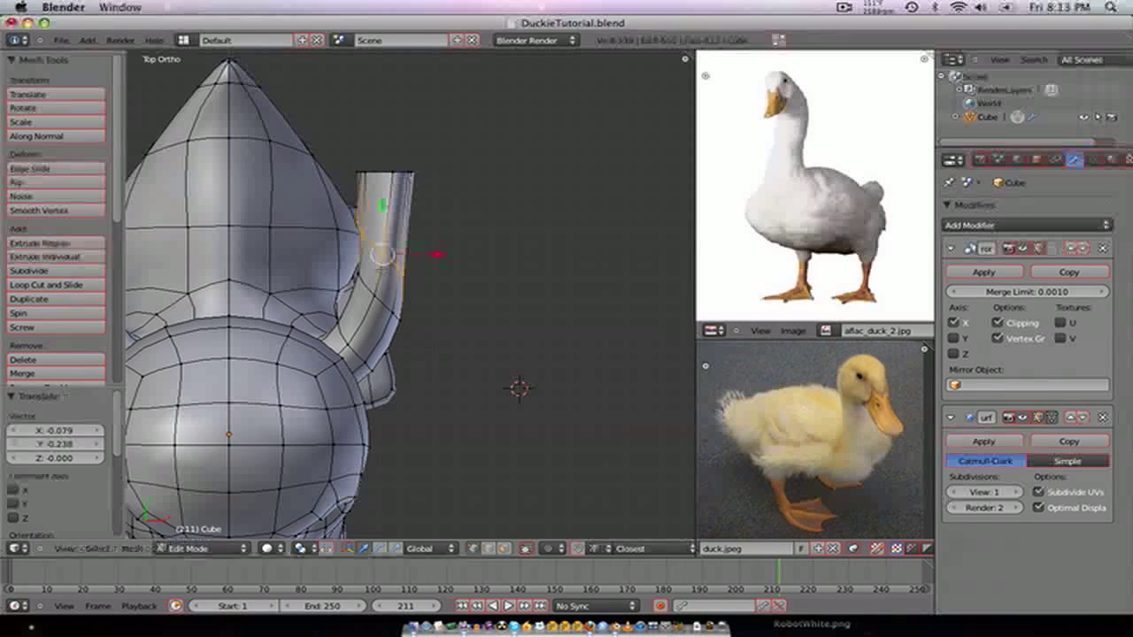
- Rotate the wing's end loop about 27.7° around Z and move it toward the body and forward
alt+right_click(367, 164)
key(r)
key(z)
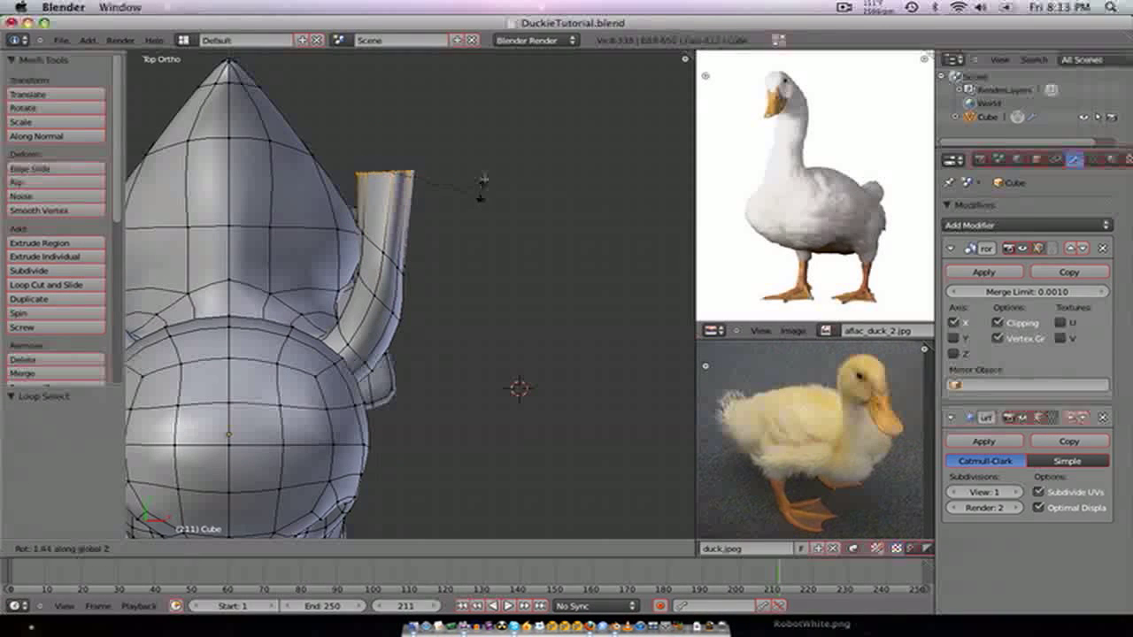
click(463, 167)
key(g)
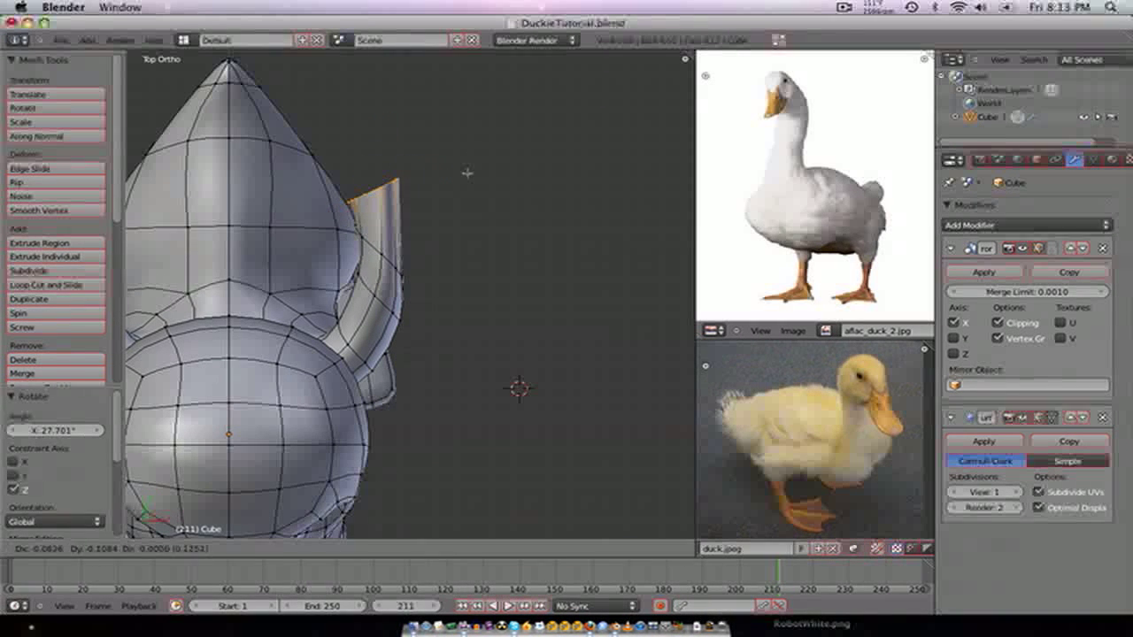
click(466, 173)
- Extrude the end loop about 0.346 toward the tail and 0.179 inward, and scale it to about 0.581 along Z
key(e)
click(431, 113)
key(KP_3)
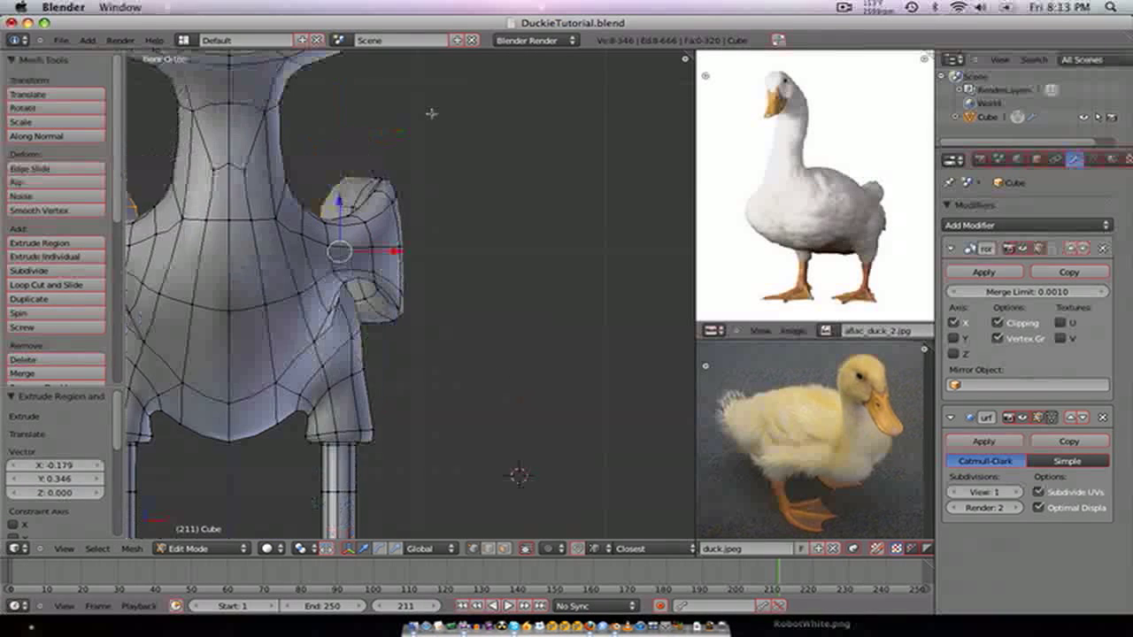
scroll(431, 113, up, 3)
key(s)
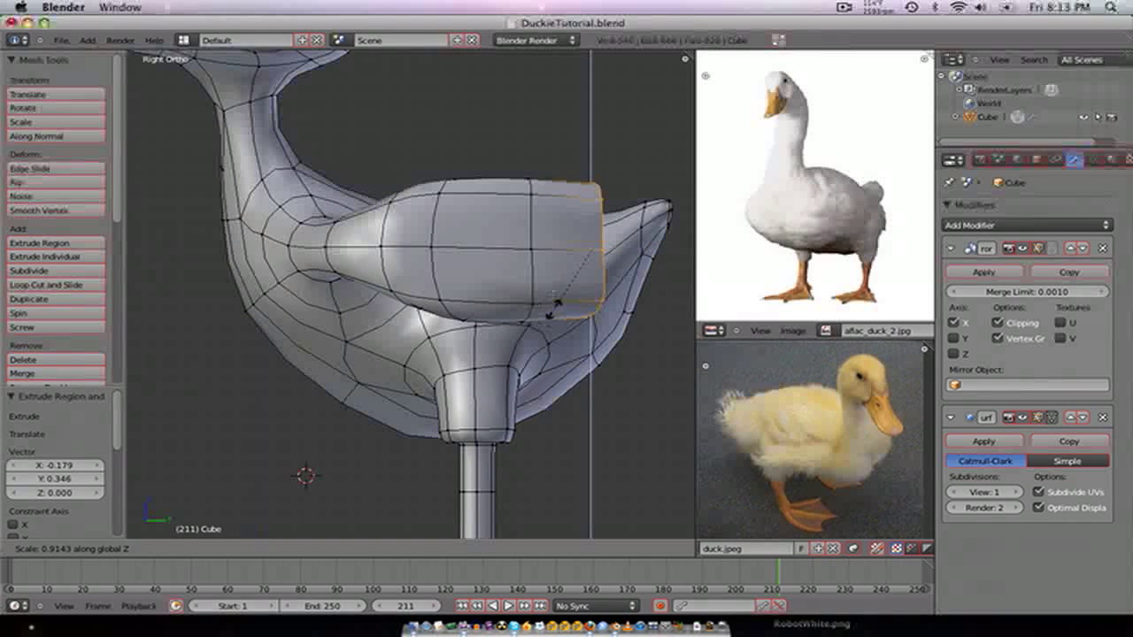
click(554, 276)
- Extrude the wing's end loop about 0.217 further toward the tail and scale it to about 0.538 along Z
key(g)
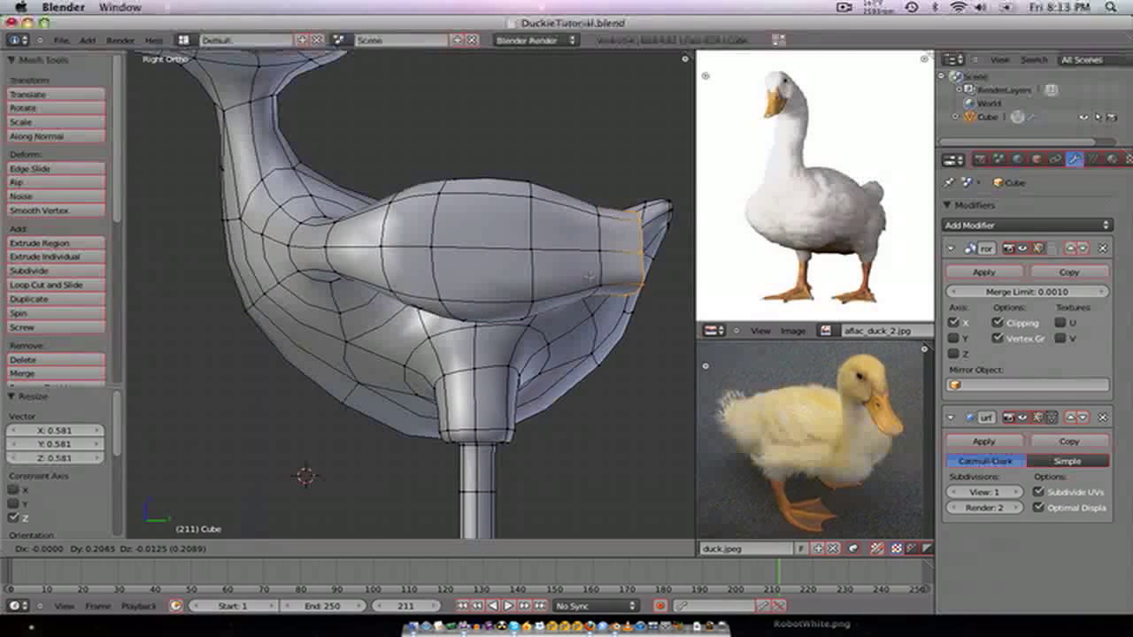
click(591, 273)
key(s)
key(z)
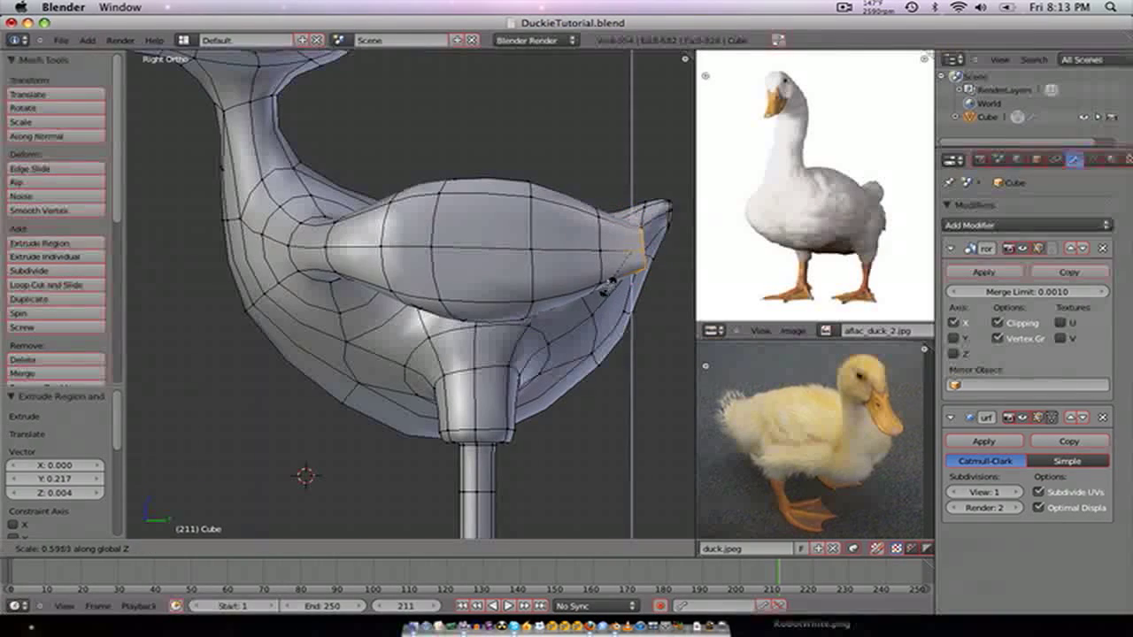
click(611, 277)
- Fill the lower part of the wing tip's opening with a face between its four bottom vertices
middle_drag(611, 276, 368, 287)
scroll(411, 294, up, 2)
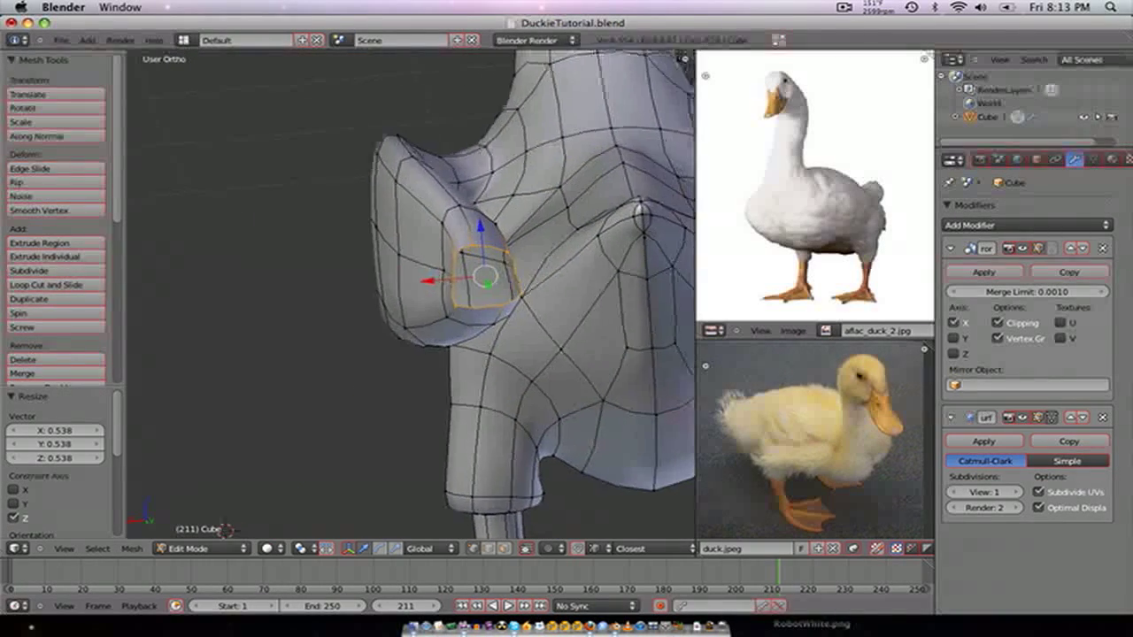
scroll(411, 295, up, 4)
right_click(497, 269)
shift+right_click(521, 204)
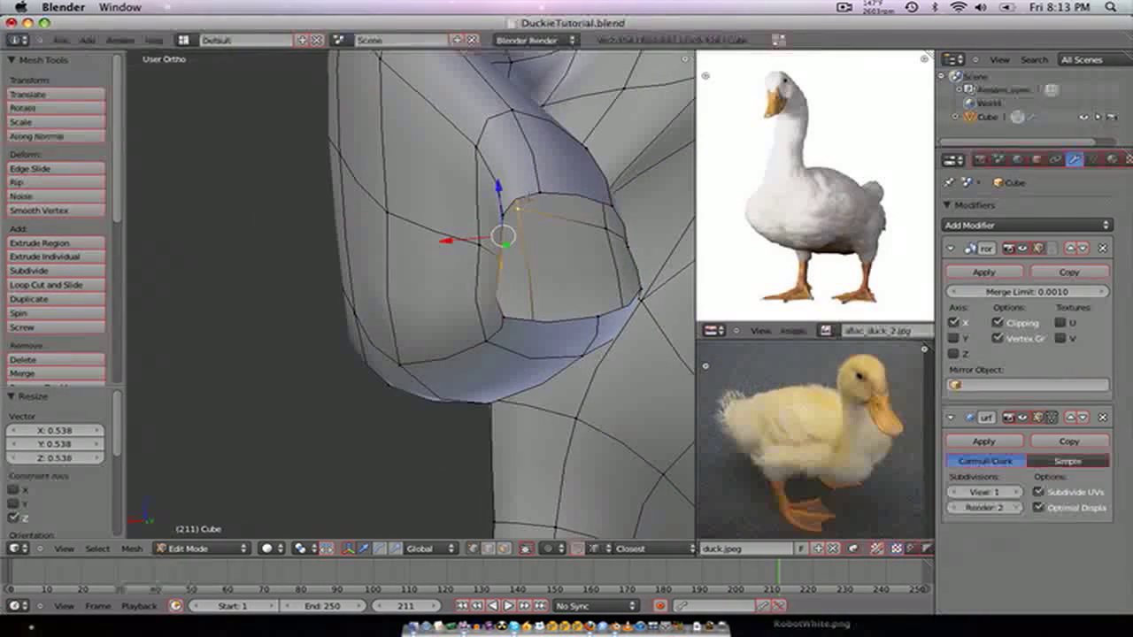
middle_drag(528, 202, 512, 224)
middle_drag(427, 263, 413, 229)
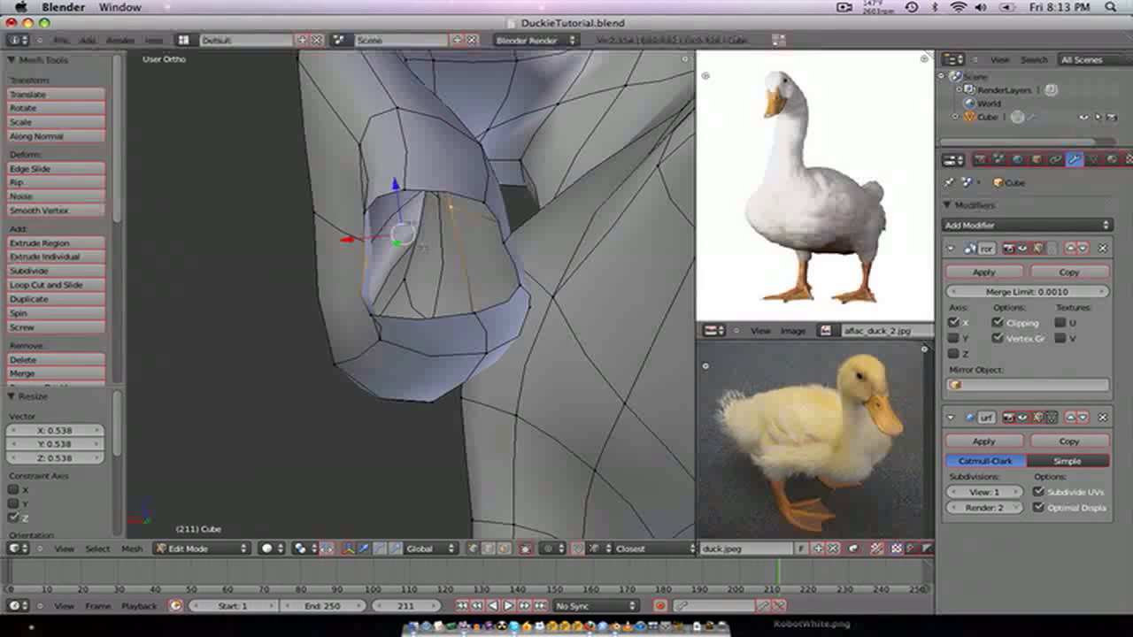
right_click(401, 205)
middle_drag(420, 271, 448, 245)
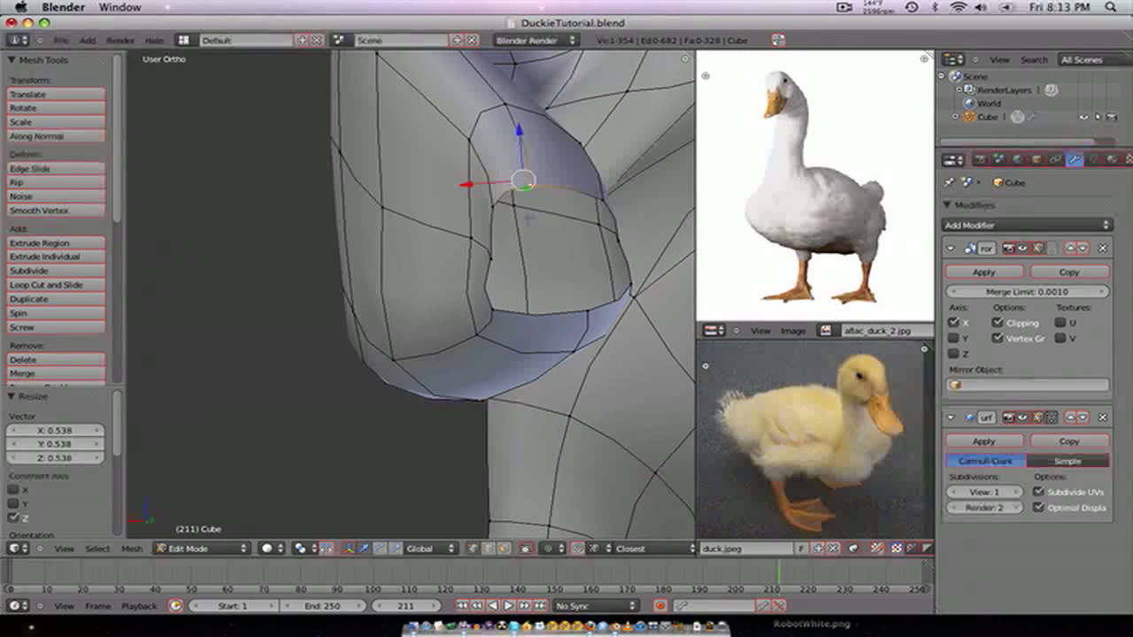
alt+right_click(555, 181)
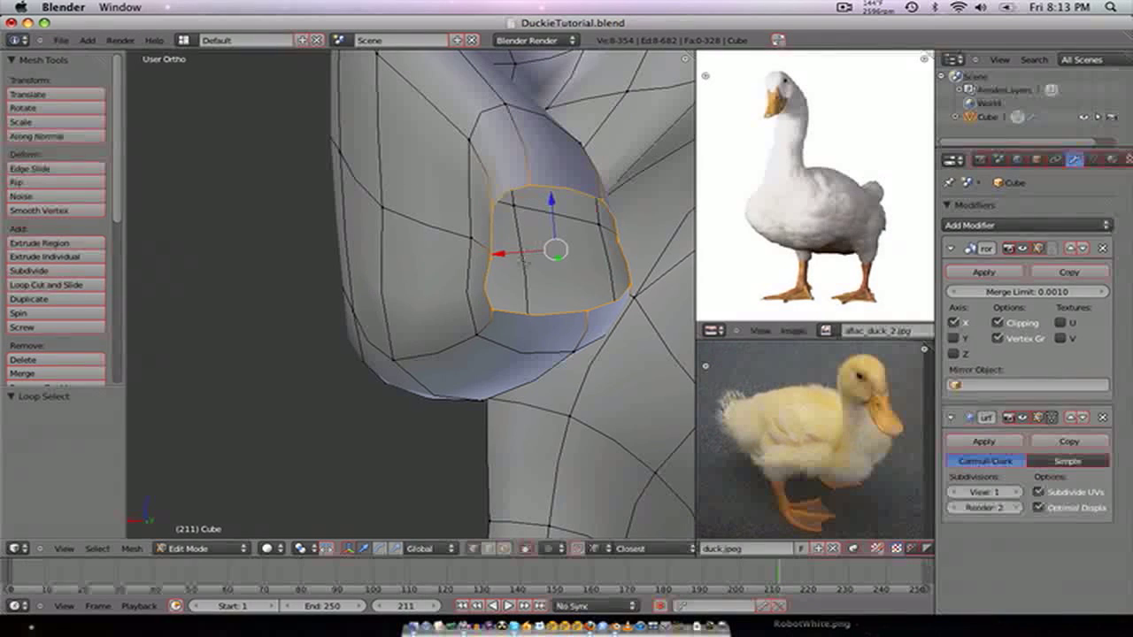
right_click(491, 295)
shift+right_click(580, 305)
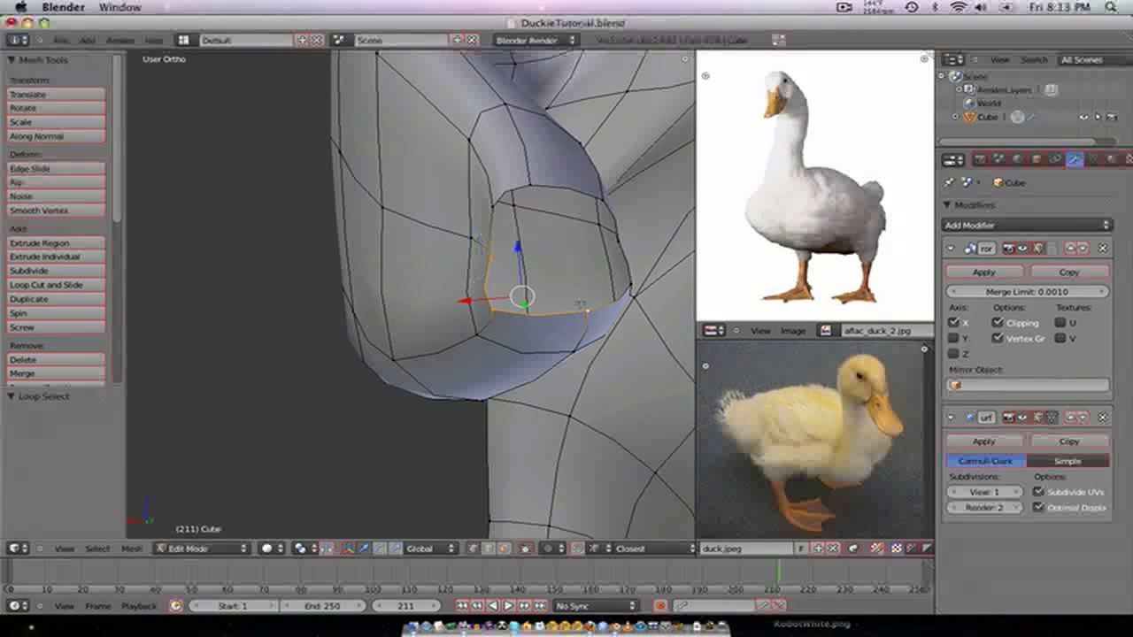
key(f)
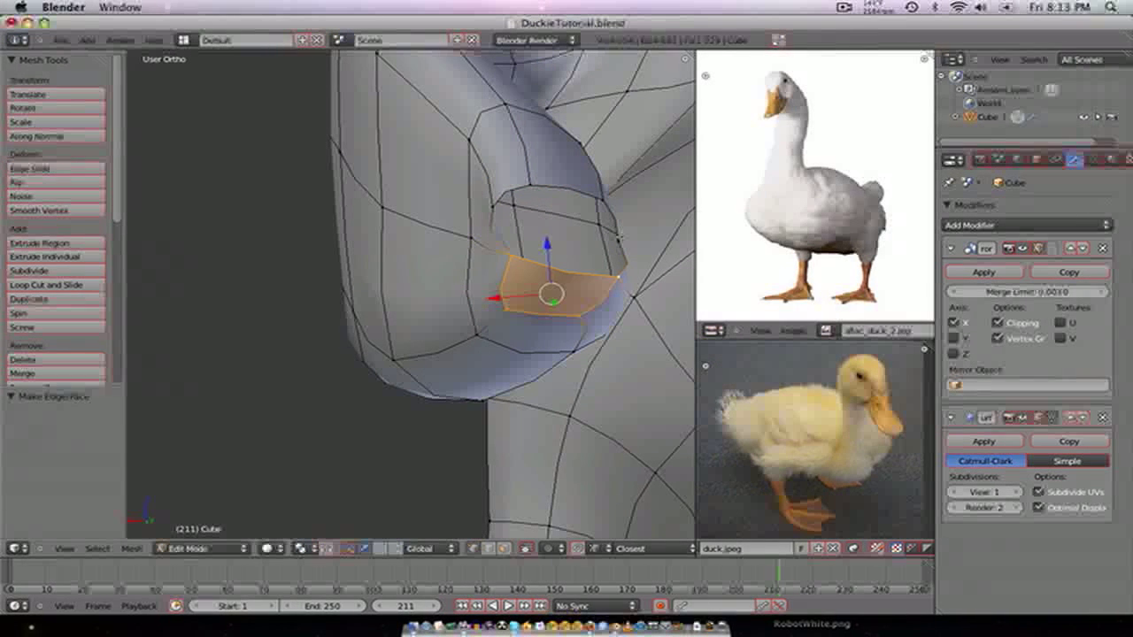
- Close the rest of the wing tip's opening with one face across its upper vertices and one across the middle gap
right_click(617, 240)
shift+right_click(605, 201)
shift+right_click(493, 206)
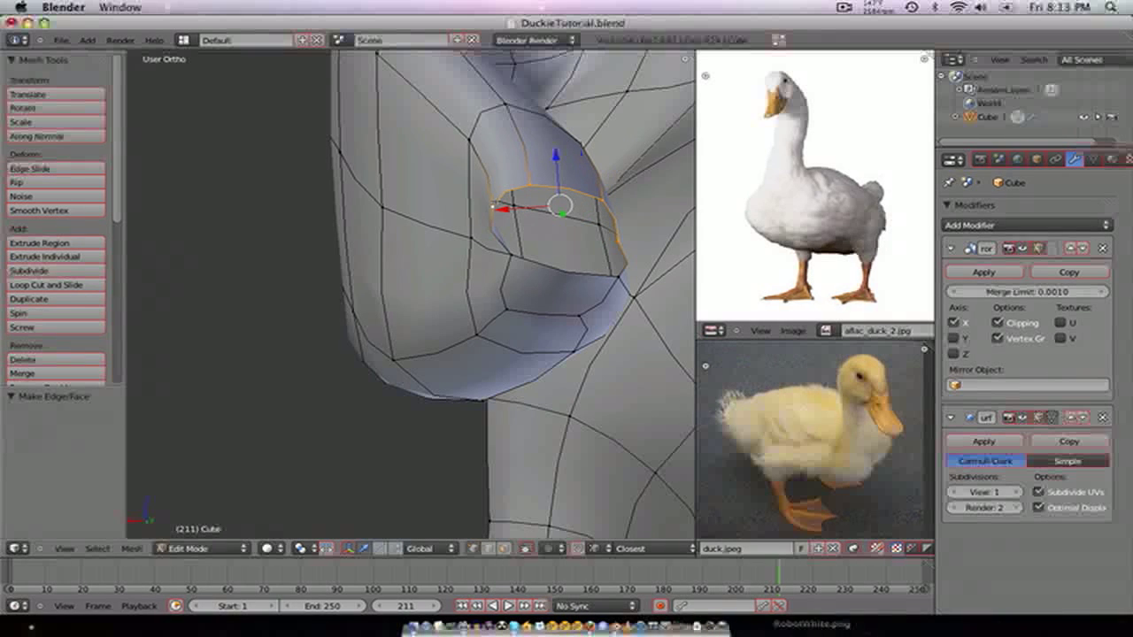
key(f)
right_click(498, 215)
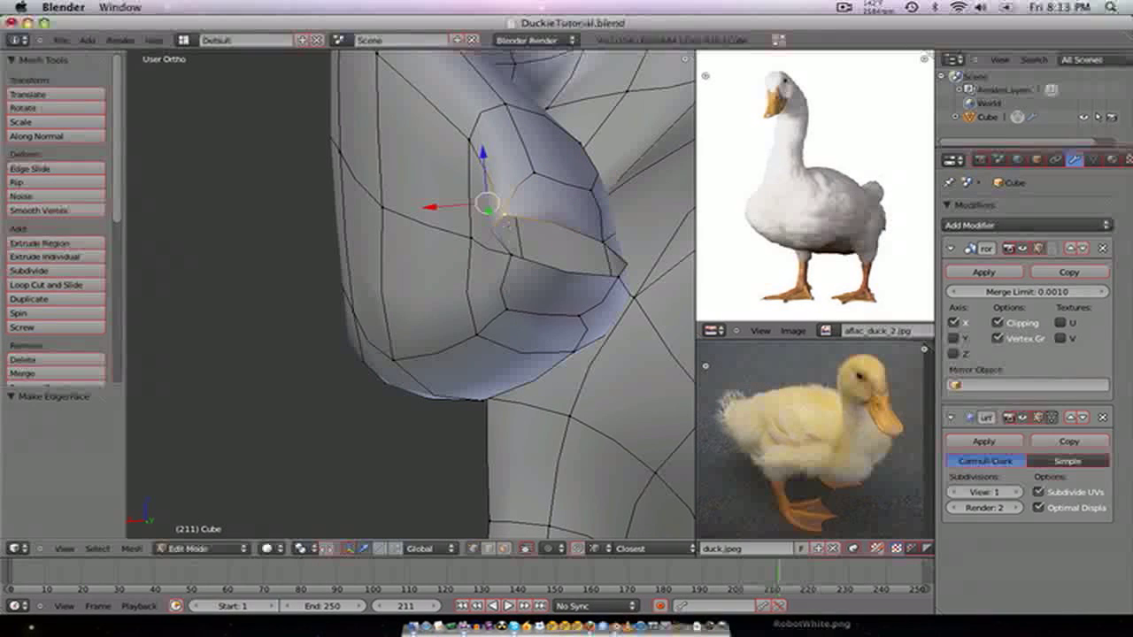
shift+right_click(513, 253)
shift+right_click(606, 242)
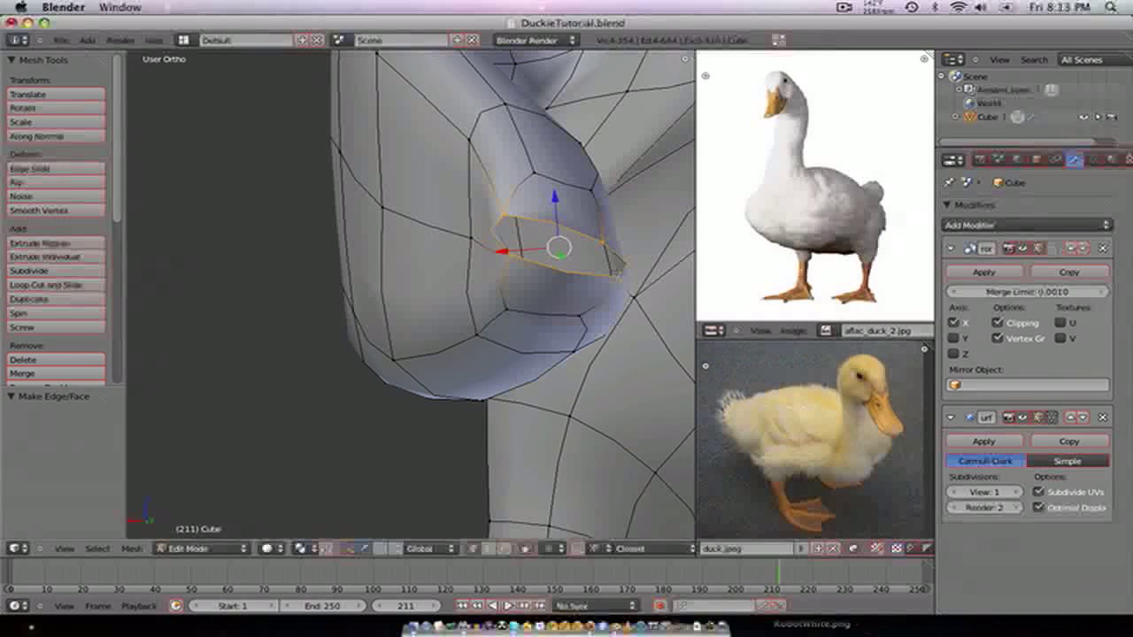
key(f)
- Examine the closed wings on the whole duck in Object Mode from above, the front and the side
middle_drag(528, 257, 382, 360)
key(Tab)
scroll(493, 274, down, 3)
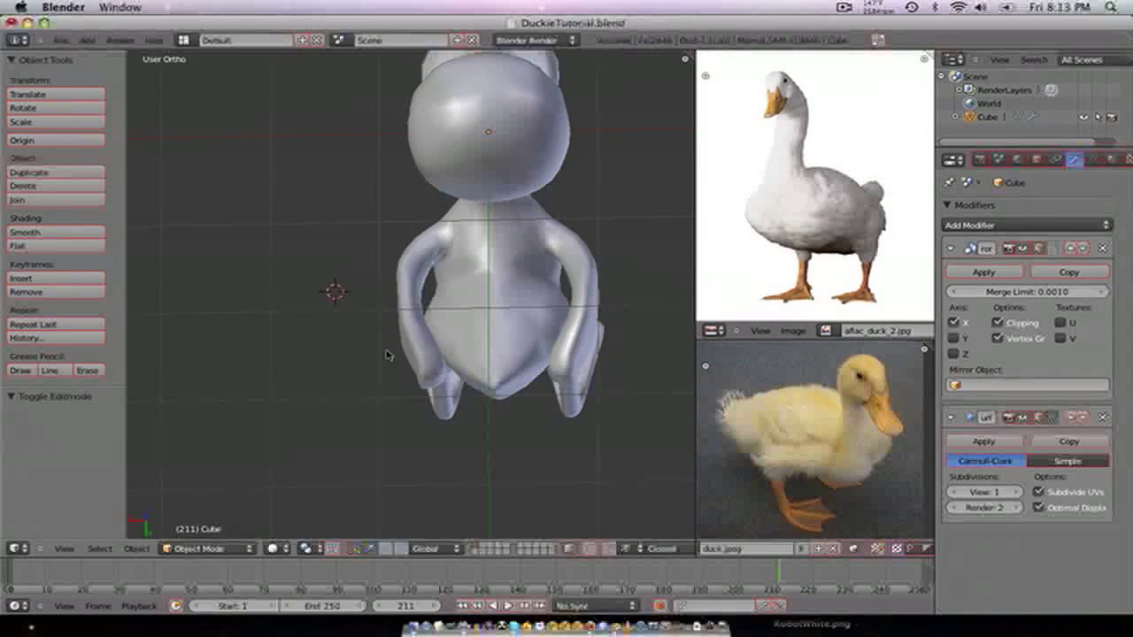
key(KP_1)
key(KP_7)
key(KP_1)
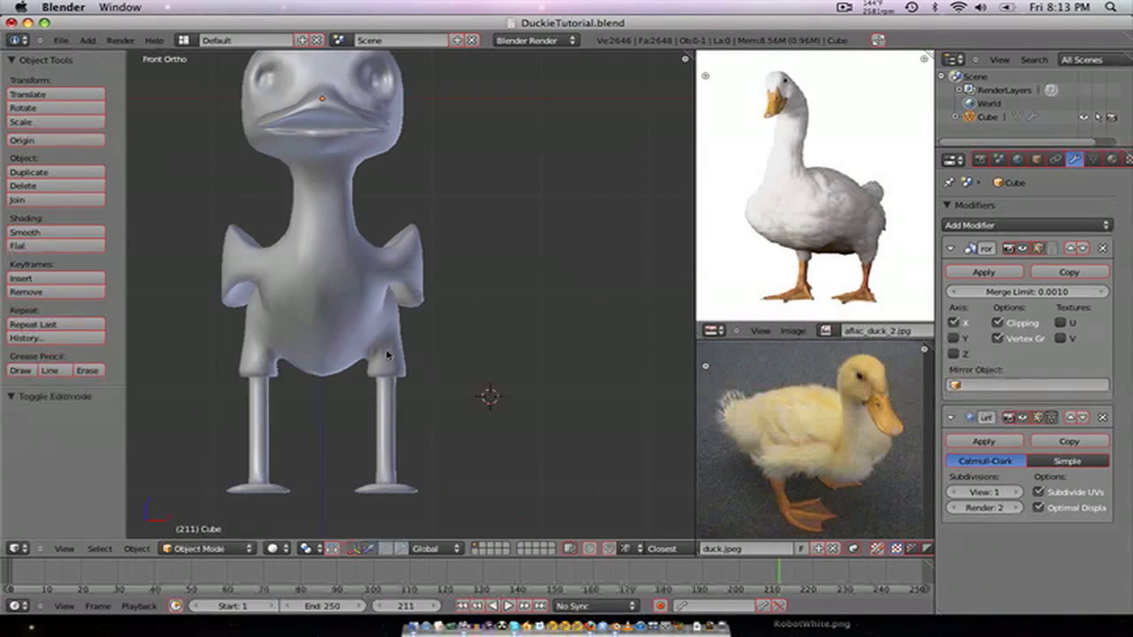
key(KP_3)
key(KP_1)
- Back in Edit Mode, grow the selection from the wing tip, add the next loop, and lower it about 0.215 and inward 0.042
key(Tab)
scroll(450, 336, up, 4)
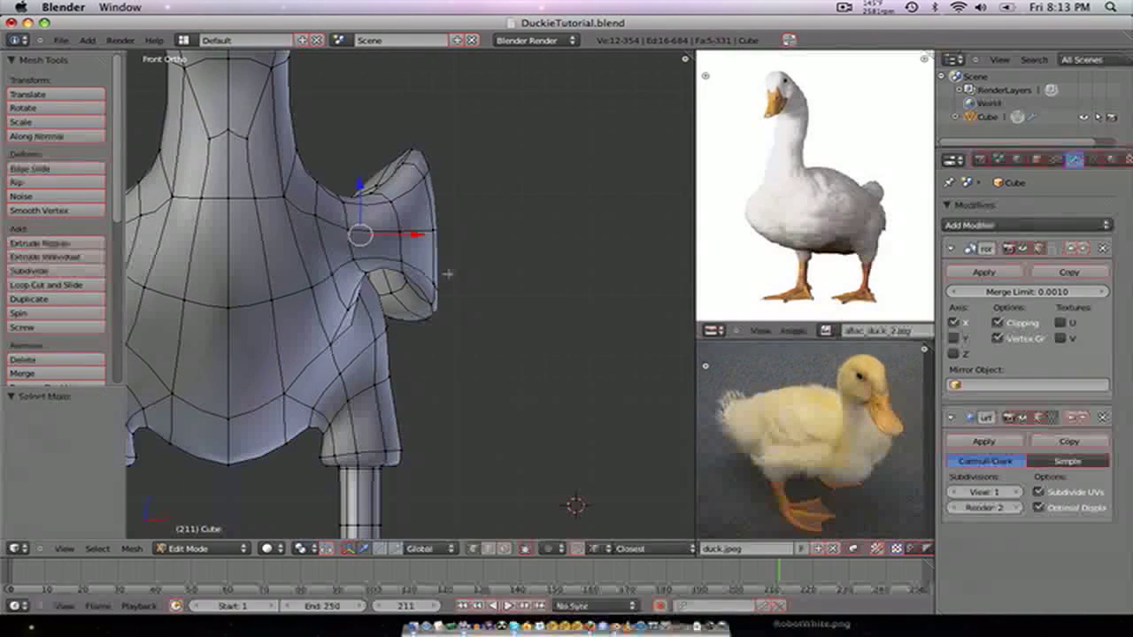
key(ctrl+KP_Add)
key(ctrl+KP_Add)
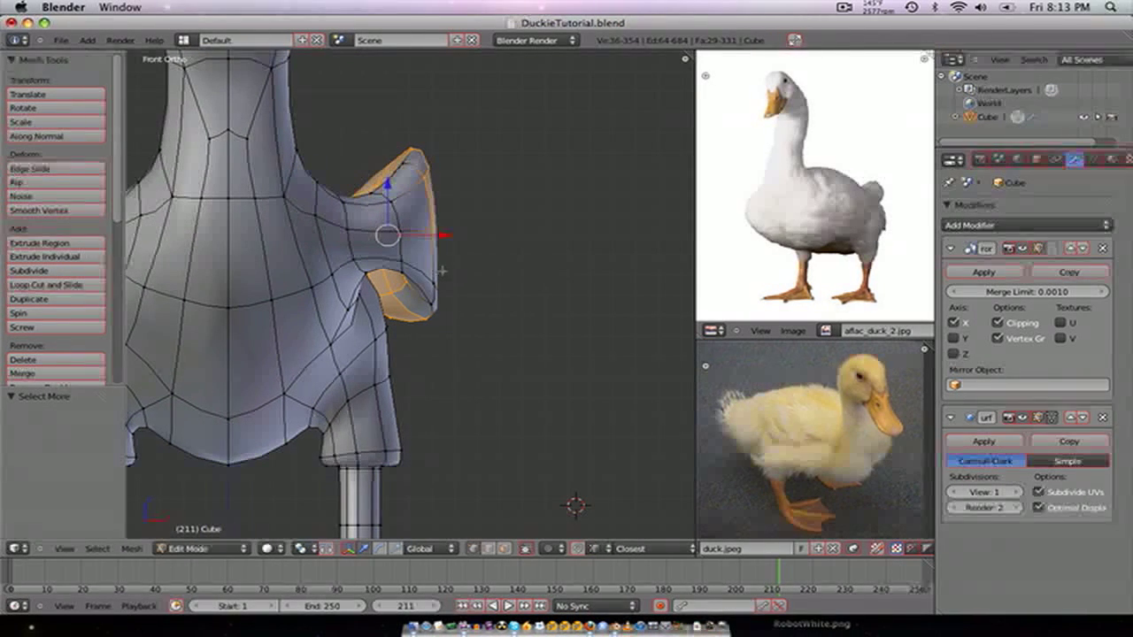
alt+shift+right_click(439, 260)
middle_drag(439, 260, 362, 266)
key(KP_1)
key(g)
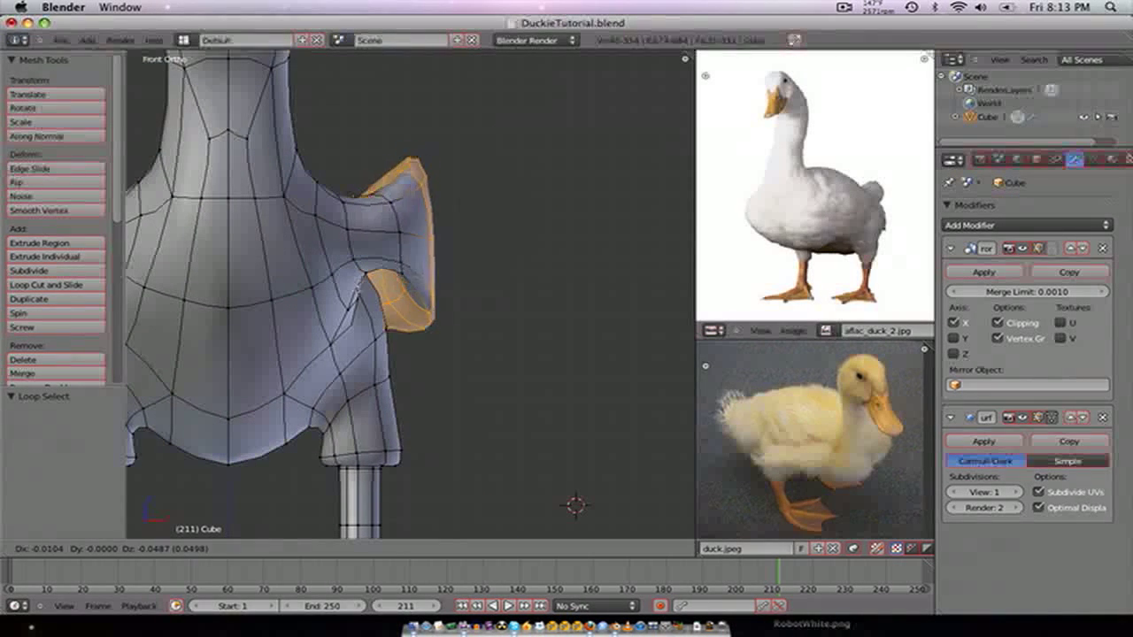
click(355, 313)
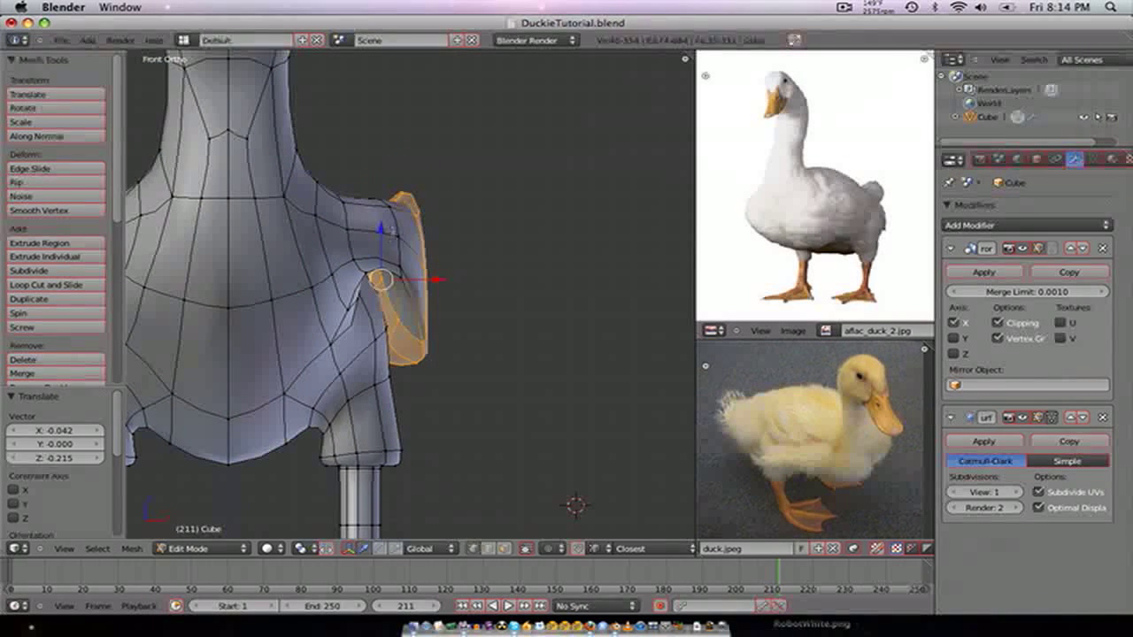
- From the front, move the loop near the shoulder about -0.087 in X and -0.042 in Z, and the next loop about -0.066 and -0.021
alt+right_click(392, 230)
key(g)
click(378, 241)
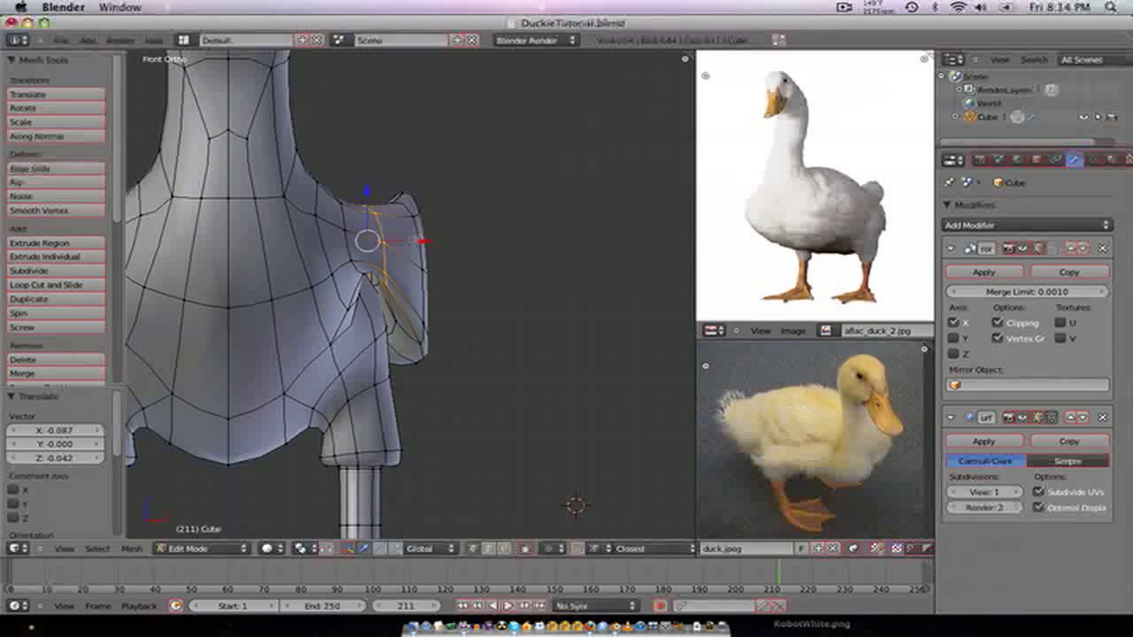
alt+right_click(414, 235)
key(g)
click(430, 231)
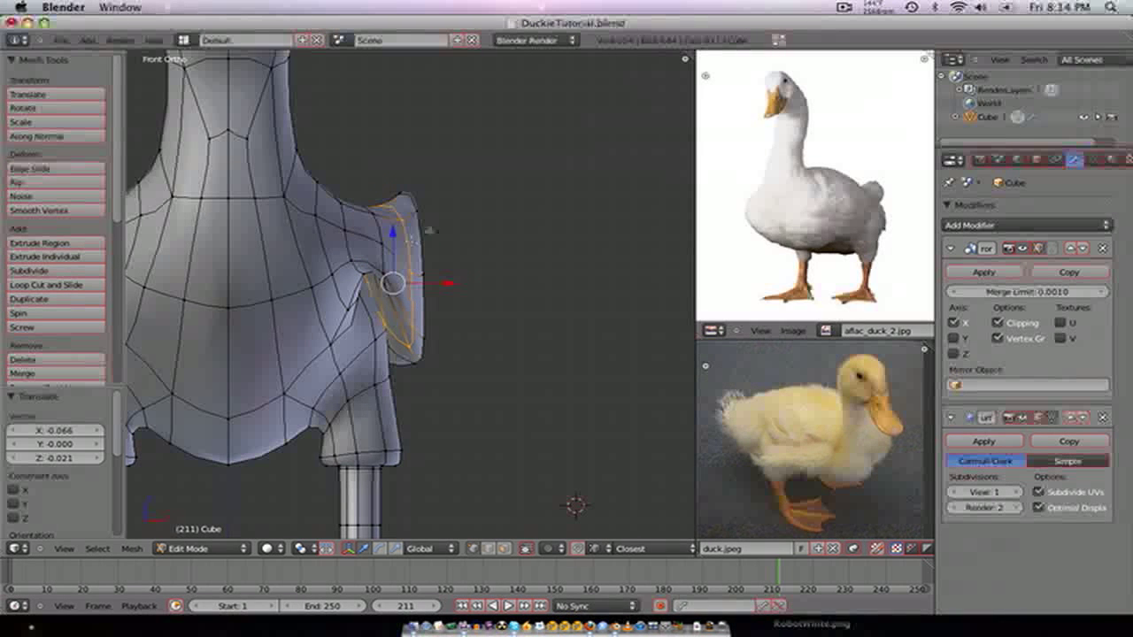
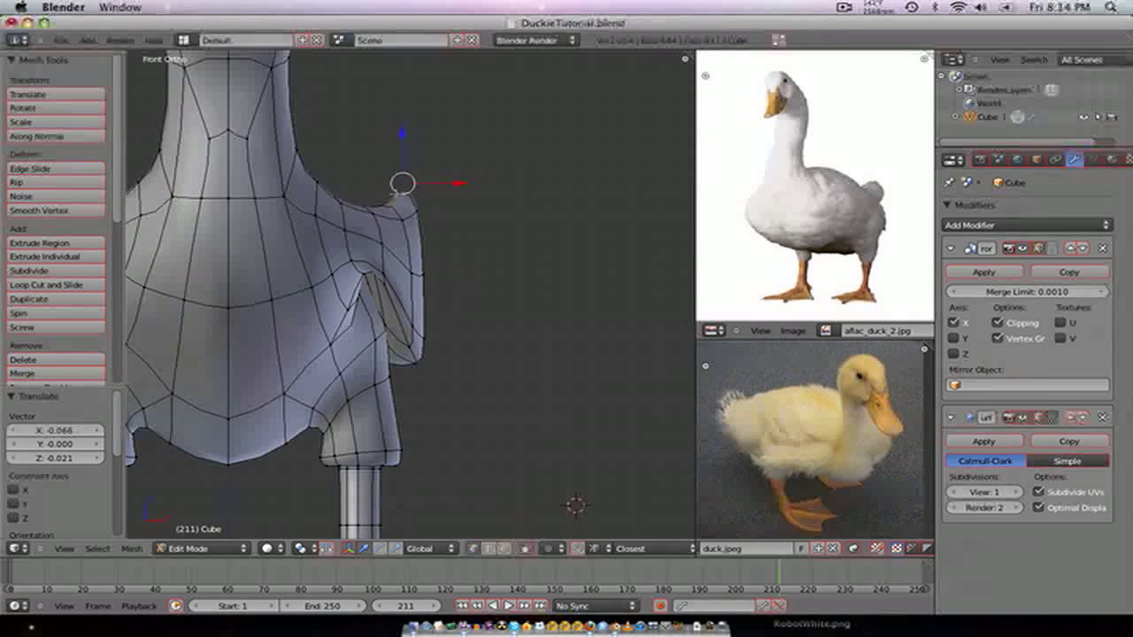
- In wireframe side view, select the four vertices along the wing's upper edge and move them about 0.038 down
key(z)
middle_drag(396, 196, 412, 213)
key(KP_1)
key(KP_3)
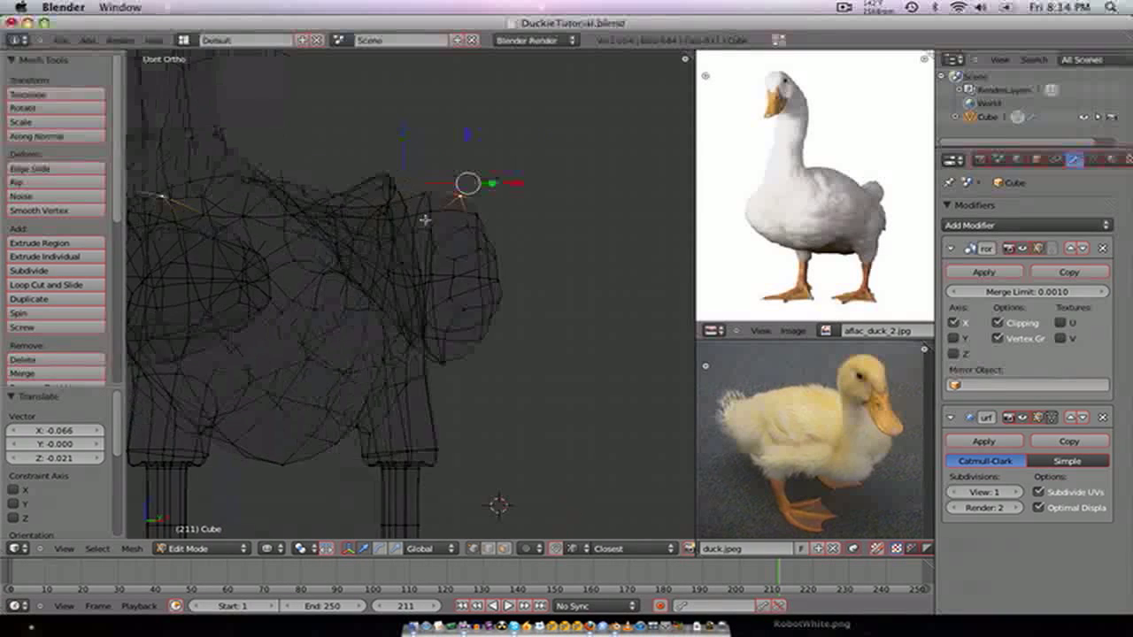
key(z)
key(z)
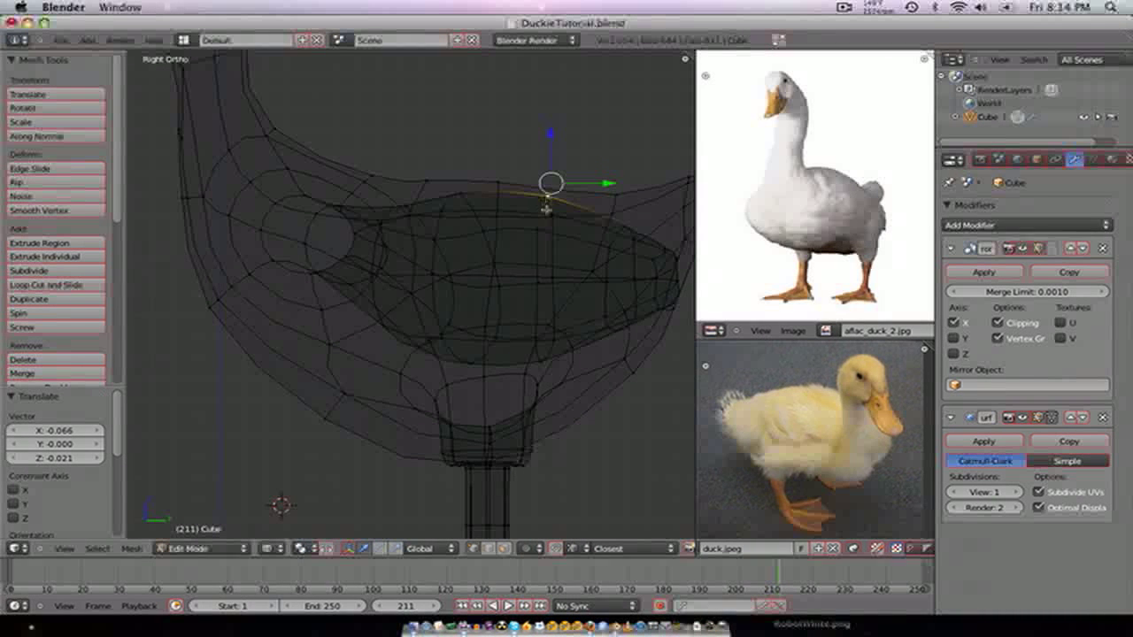
shift+right_click(443, 207)
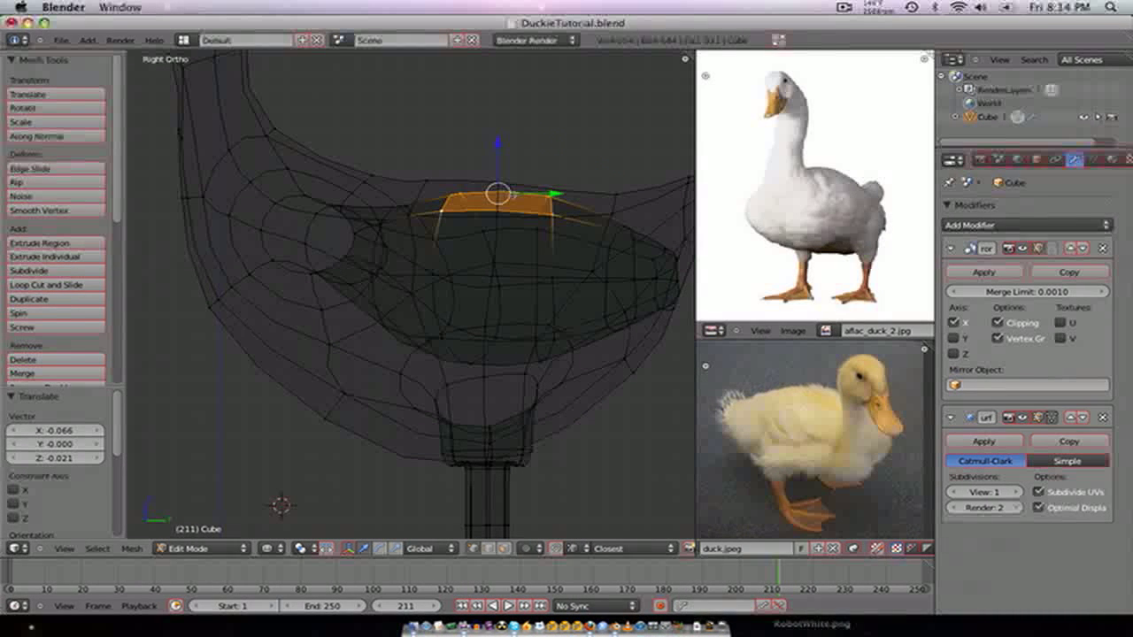
key(g)
click(495, 201)
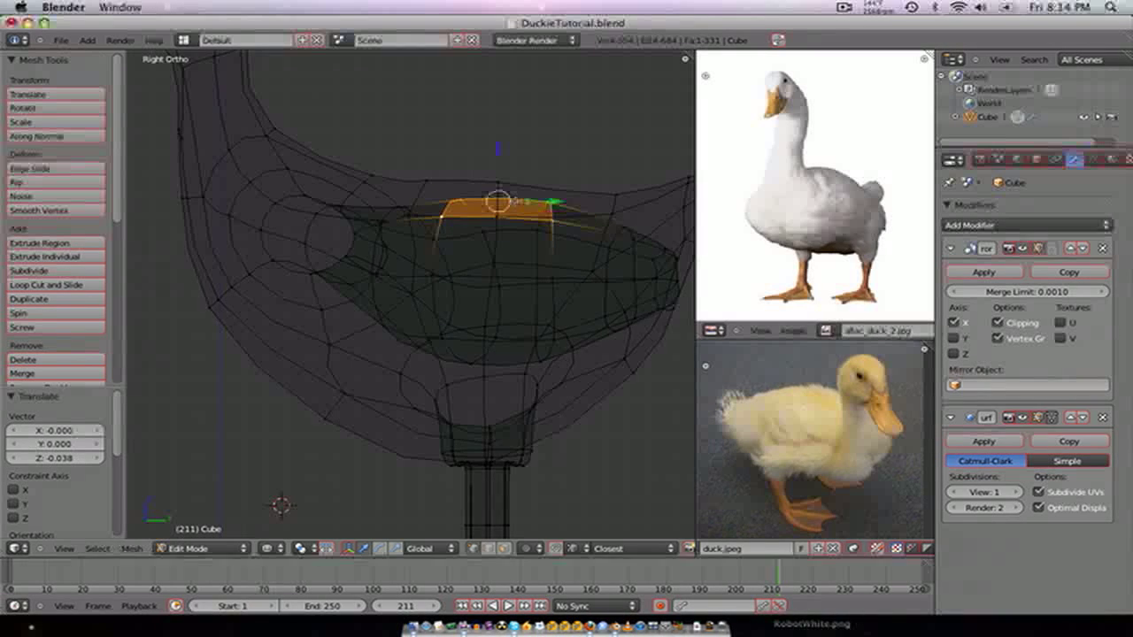
- Add two edge loops around the closed wing, one at mid-length and one nearer the tip, and return to Object Mode
key(z)
mouse_move(506, 203)
middle_down()
mouse_move(513, 227)
mouse_move(346, 266)
mouse_move(369, 307)
mouse_move(361, 298)
mouse_move(386, 273)
middle_up()
key(Tab)
scroll(369, 306, down, 4)
scroll(385, 273, up, 4)
key(Tab)
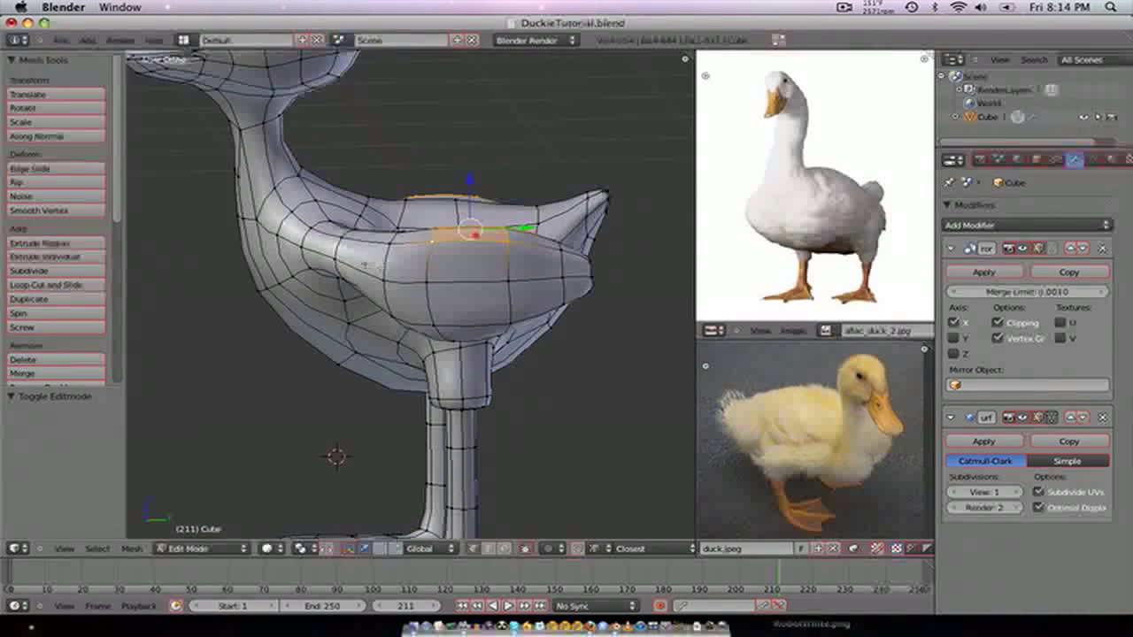
key(ctrl+r)
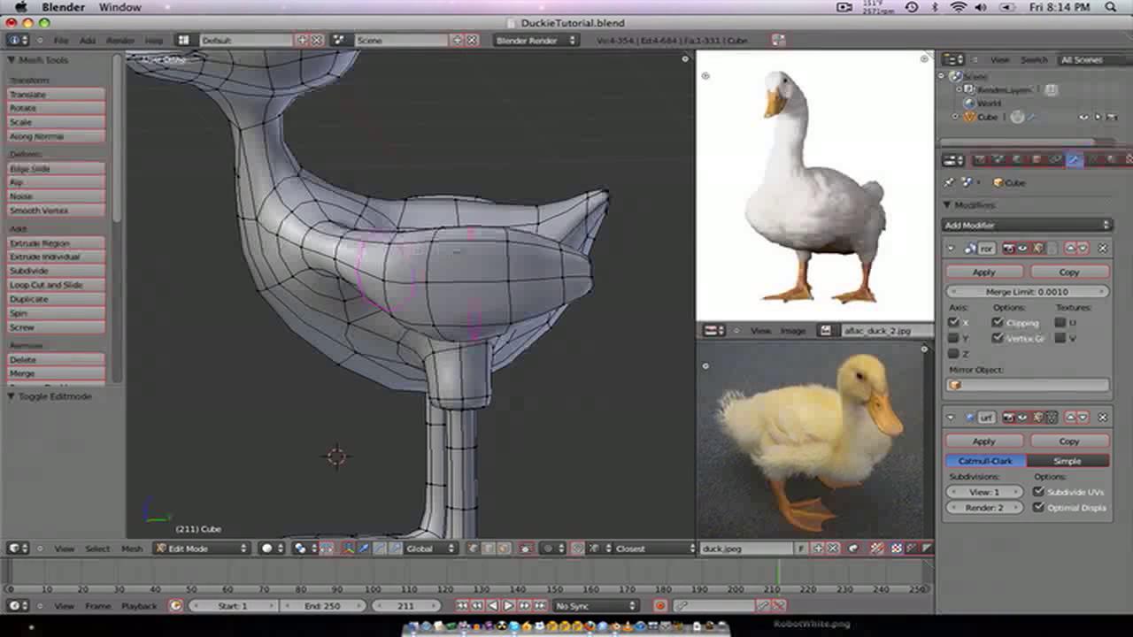
click(474, 249)
right_click(525, 263)
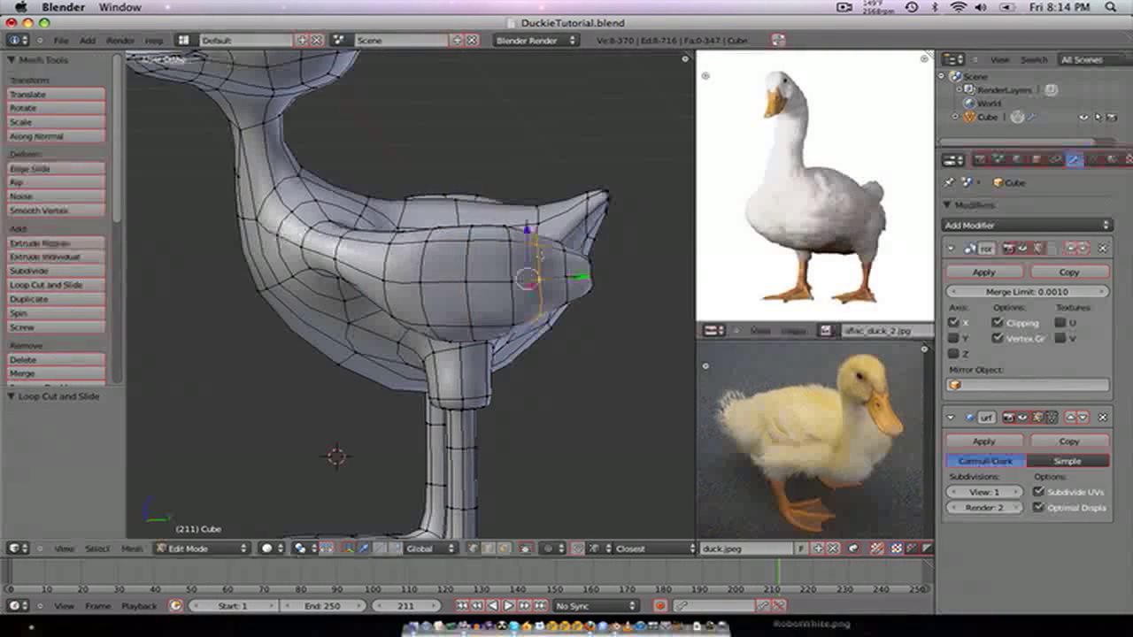
key(Tab)
middle_drag(540, 254, 428, 330)
scroll(428, 330, down, 4)
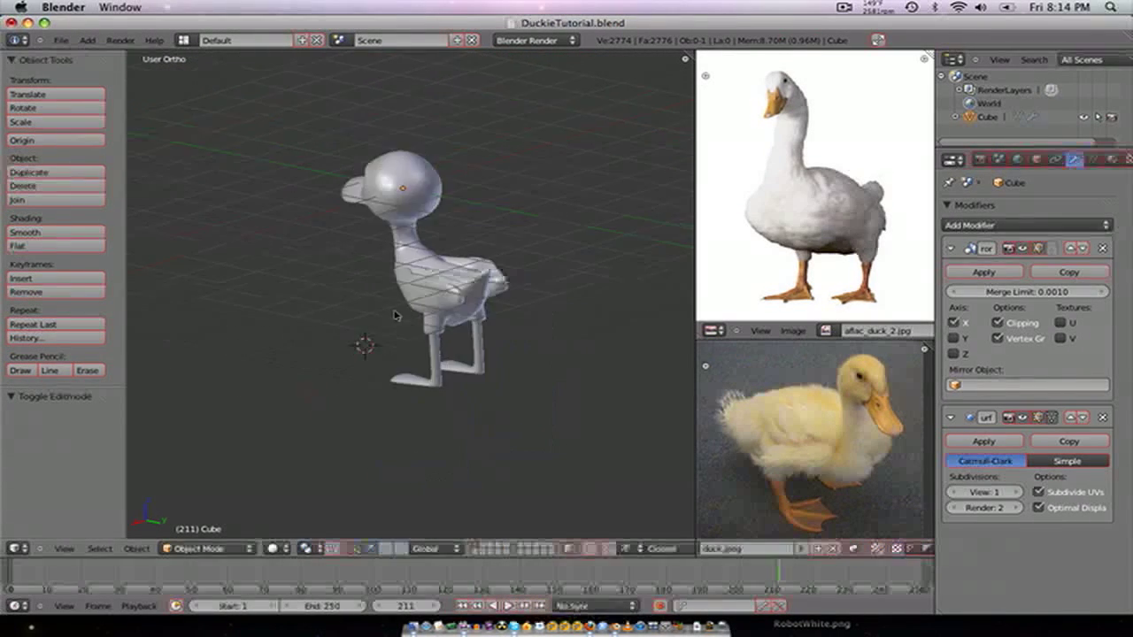
- Snap the 3D cursor to the vertex at the centre of the duck's eye socket
key(KP_1)
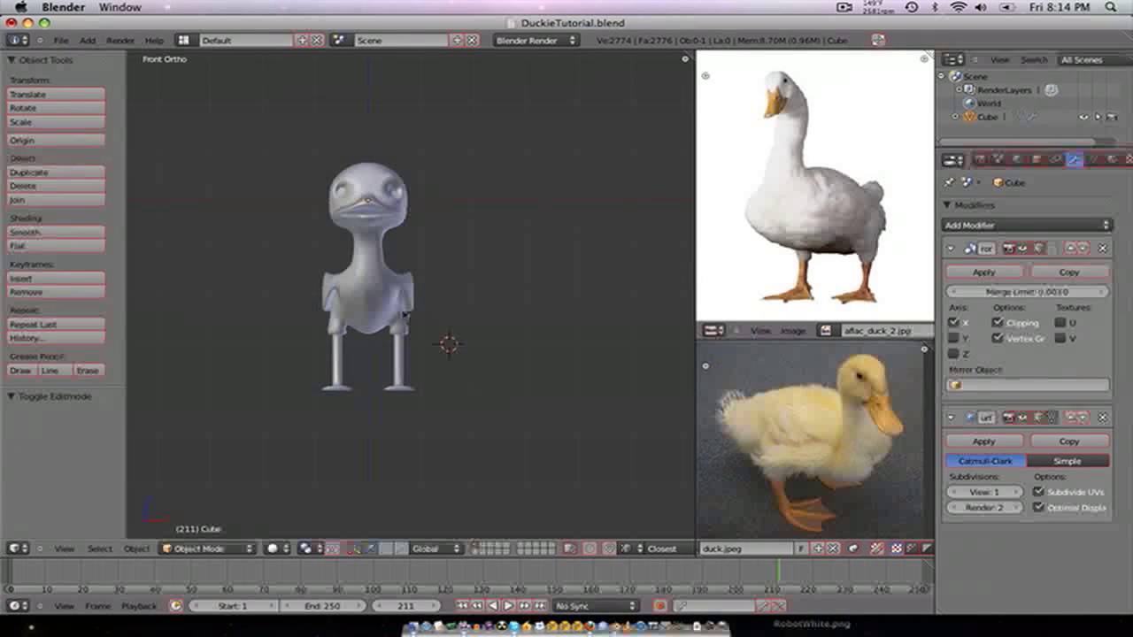
scroll(460, 320, up, 6)
shift+middle_drag(580, 103, 501, 328)
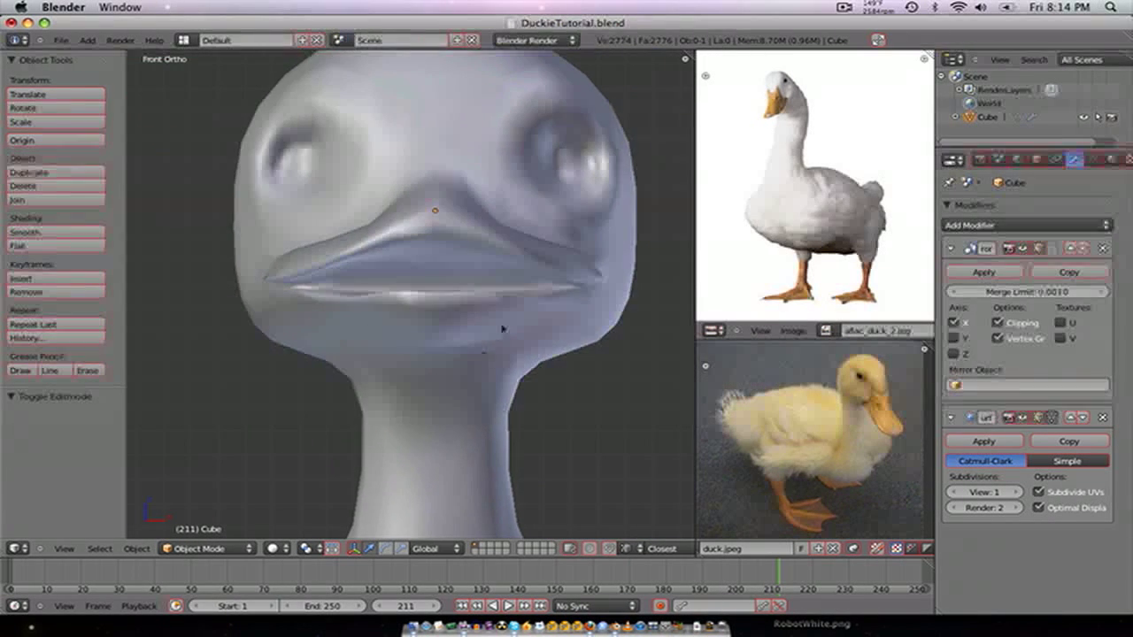
shift+middle_drag(526, 284, 475, 412)
scroll(476, 413, up, 4)
shift+middle_drag(539, 307, 407, 327)
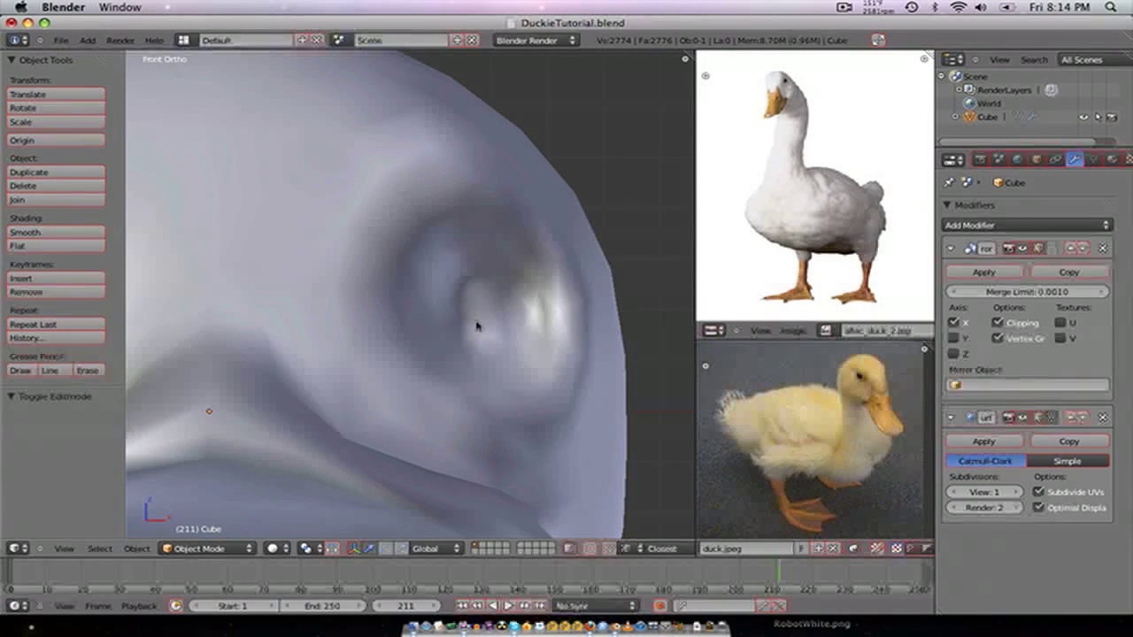
key(Tab)
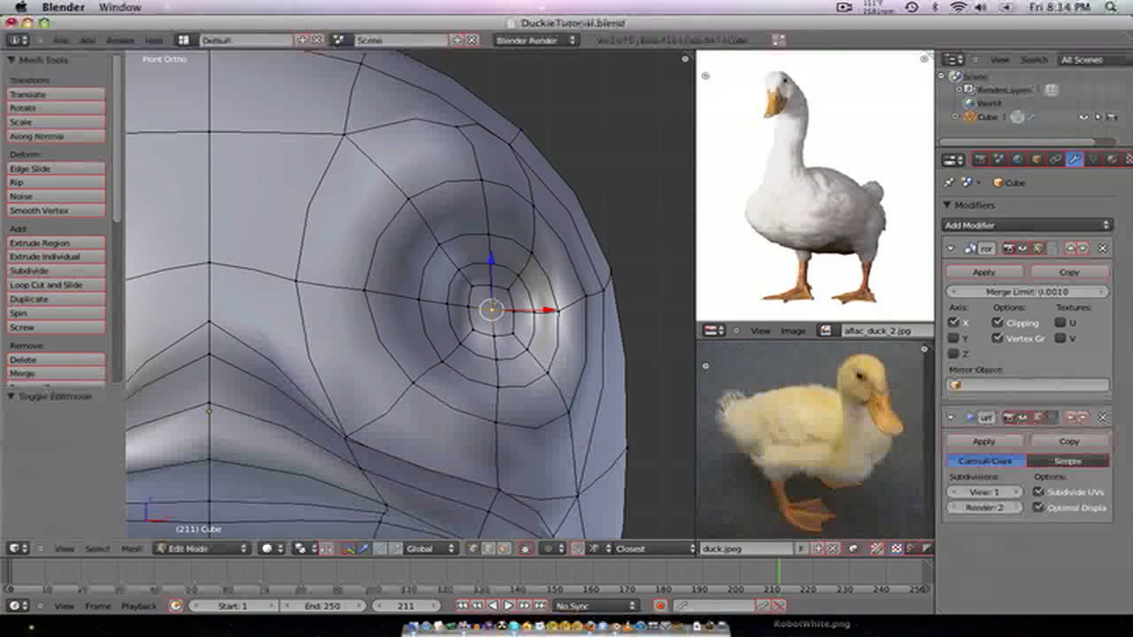
key(shift+s)
click(486, 336)
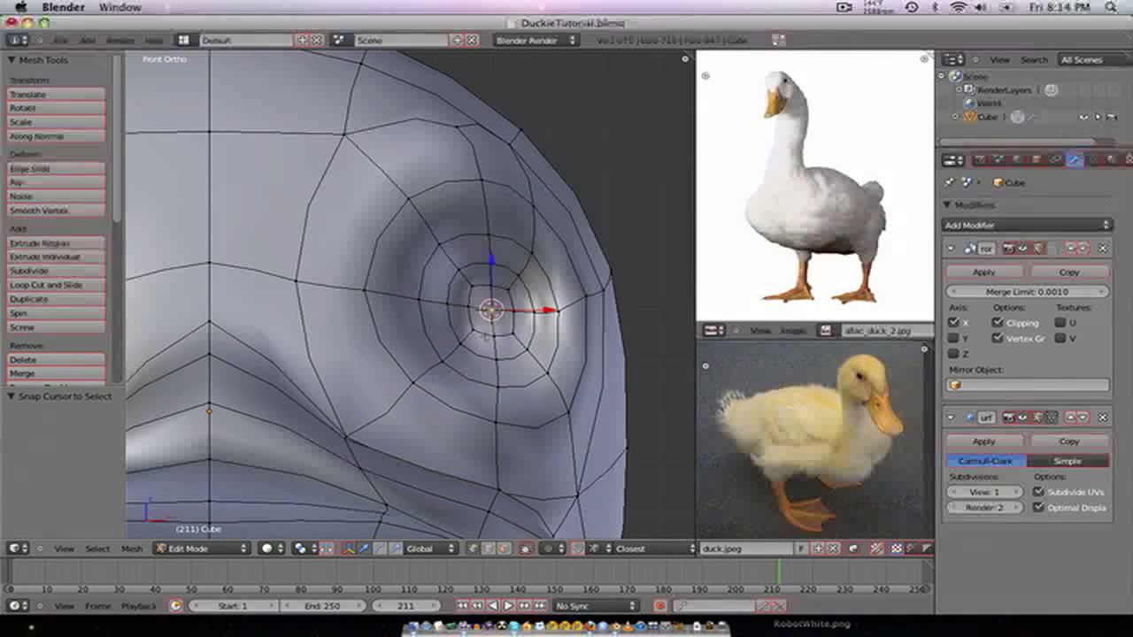
- In Object Mode, add a UV sphere with 12 segments and 12 rings at the cursor and give it level 1 subdivision
key(Tab)
key(shift+a)
mouse_move(486, 336)
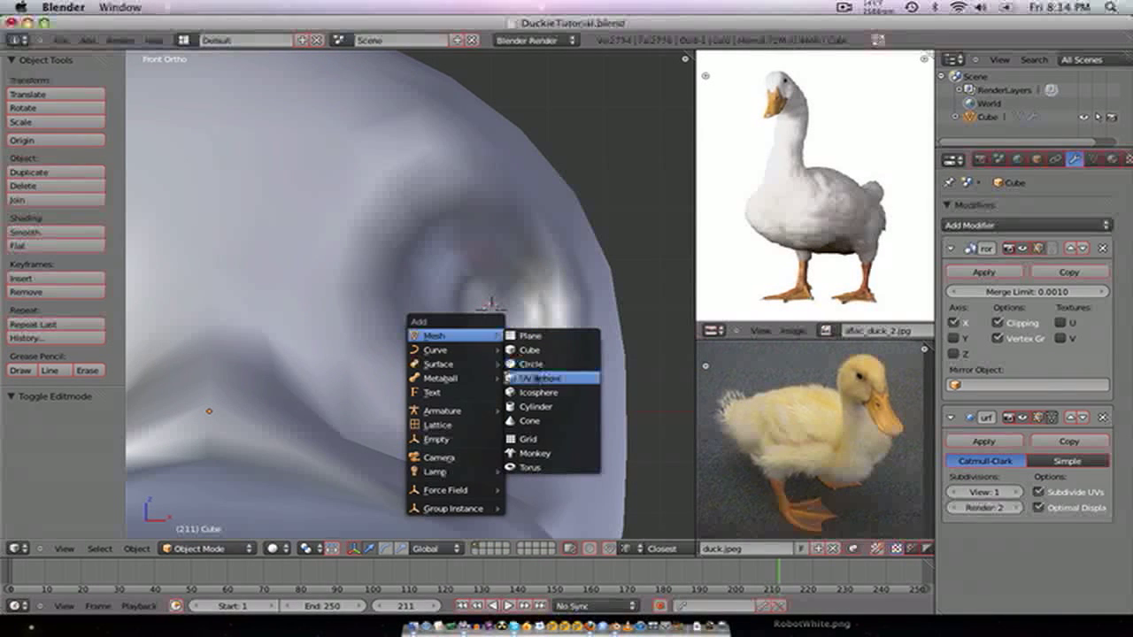
click(512, 378)
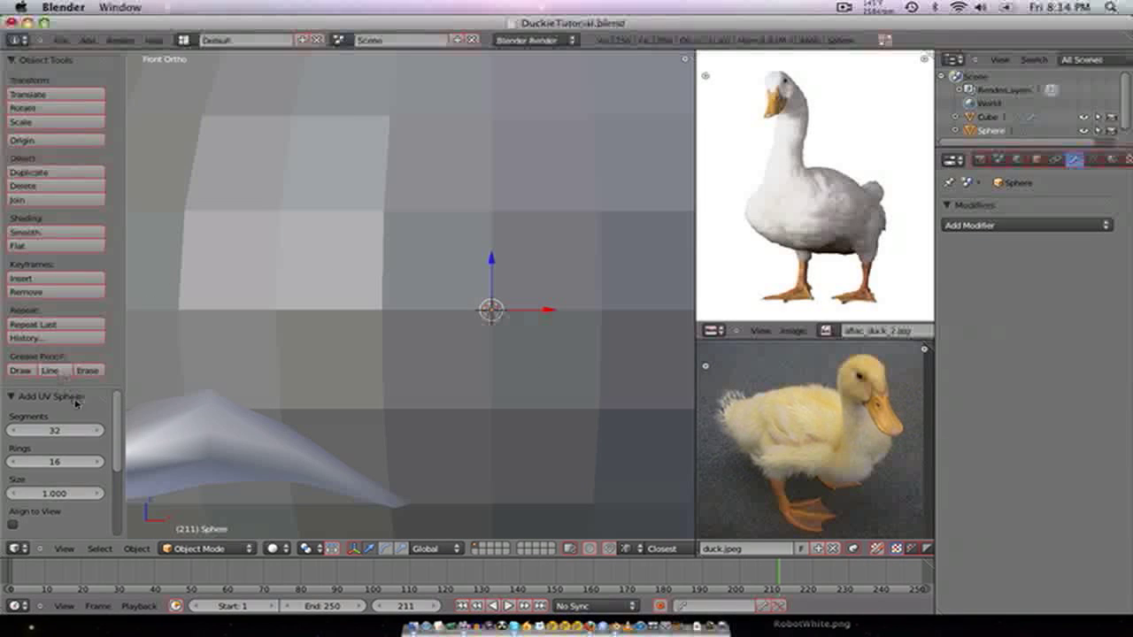
click(53, 430)
text(12)
key(Return)
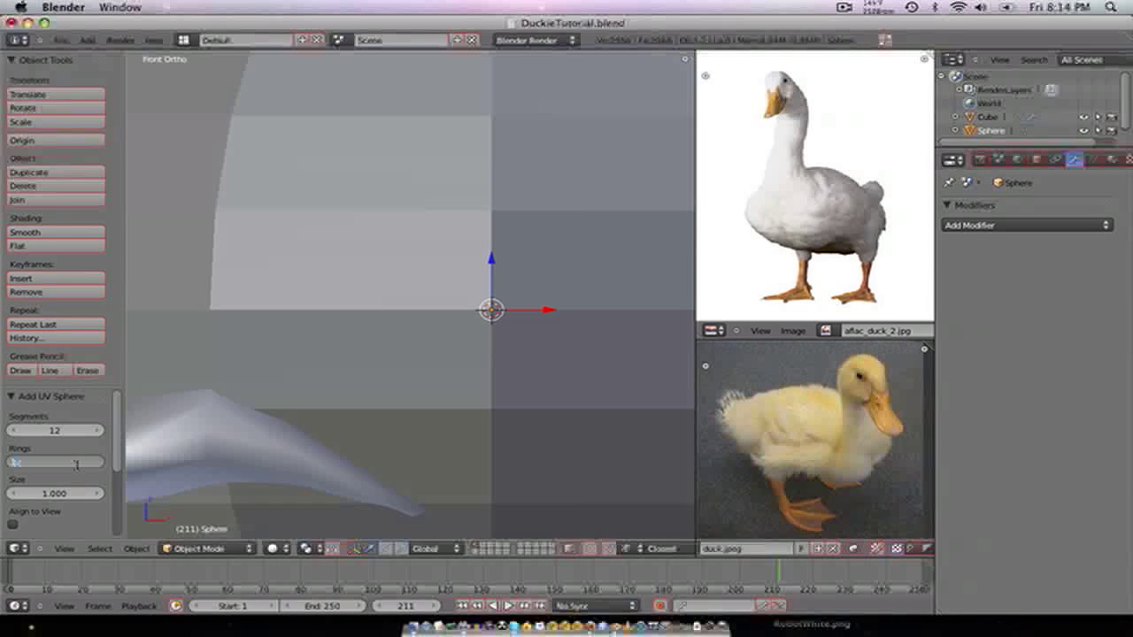
key(Return)
scroll(389, 358, down, 3)
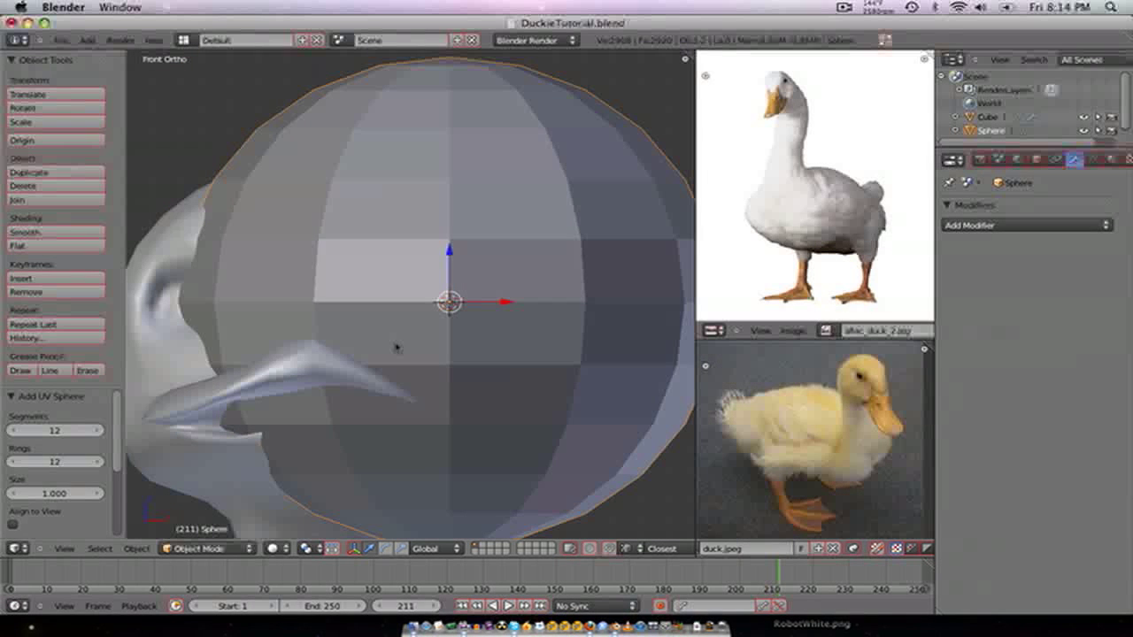
key(ctrl+1)
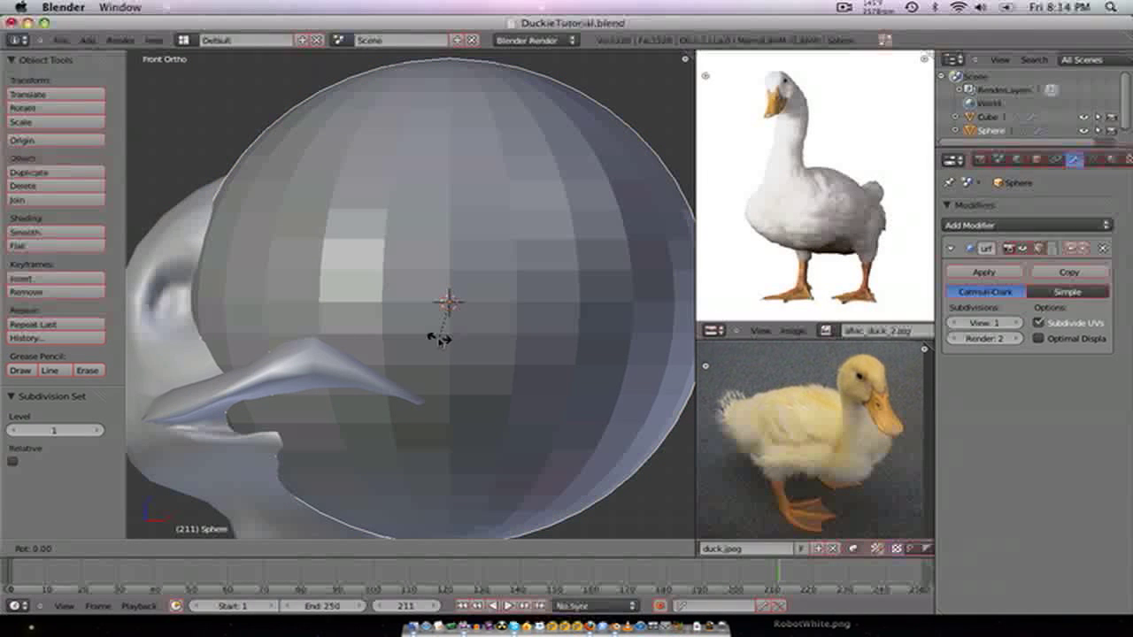
- In Edit Mode, rotate the sphere's mesh 90° about X and scale it to about 0.2 to fit the eye socket
key(Tab)
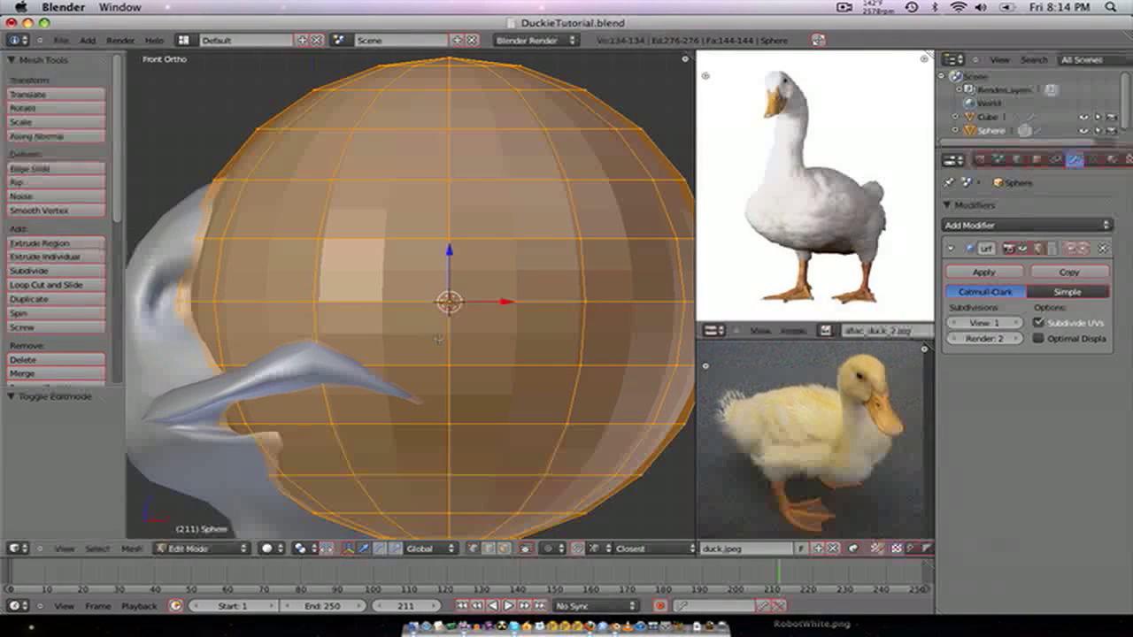
text(rx90)
key(Return)
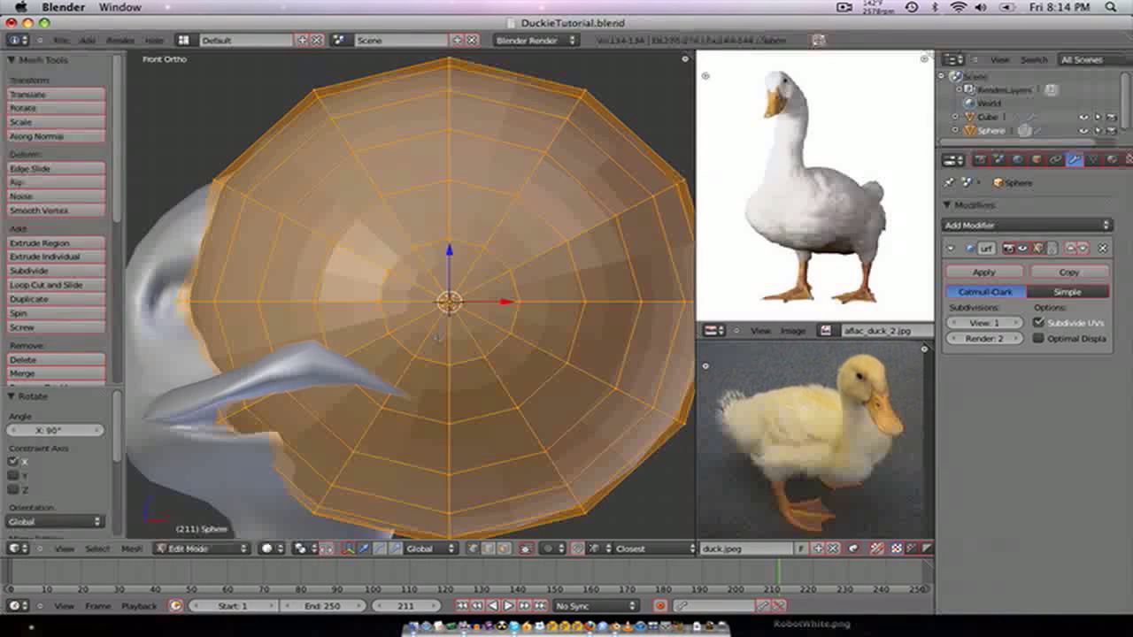
key(s)
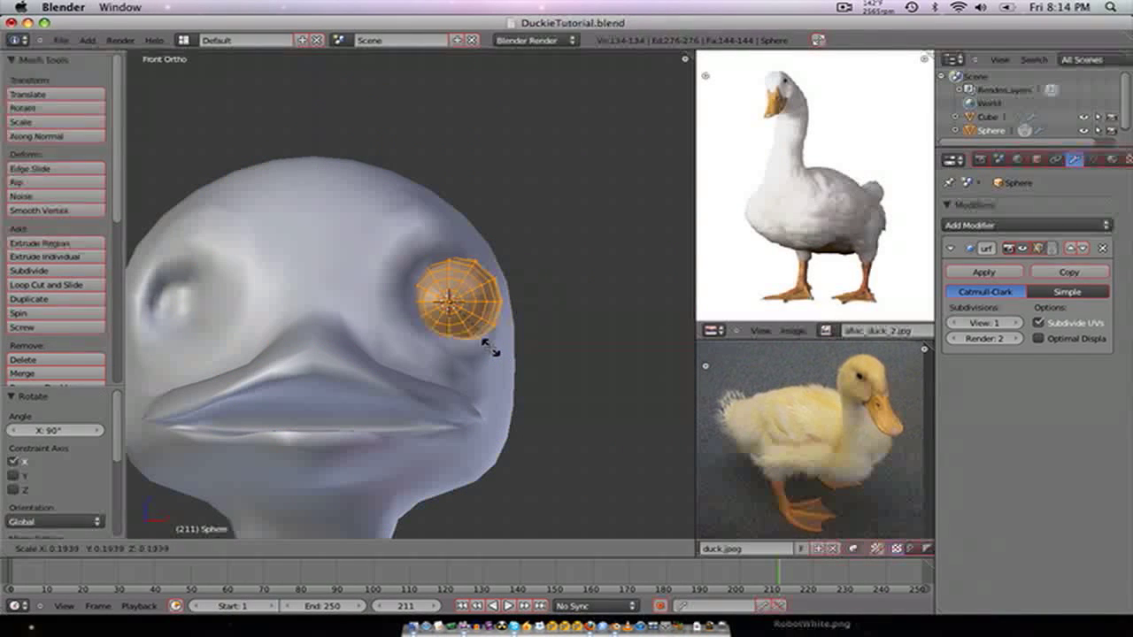
click(492, 349)
key(Tab)
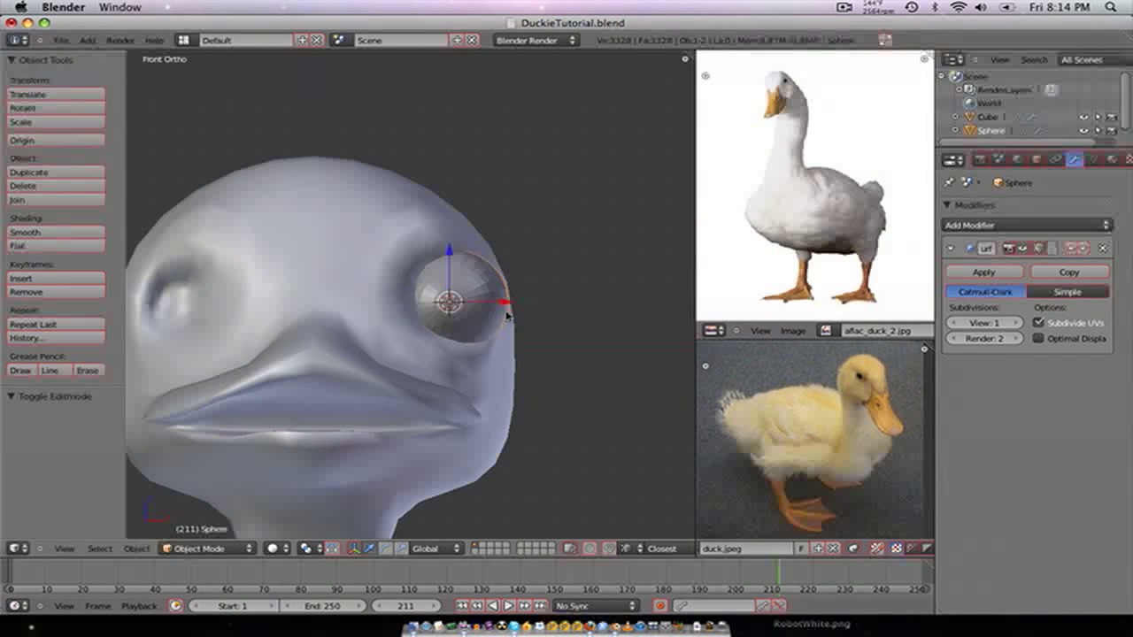
- Move the eye sphere about -0.052 along X into the socket and check its placement from the side
drag(507, 305, 498, 307)
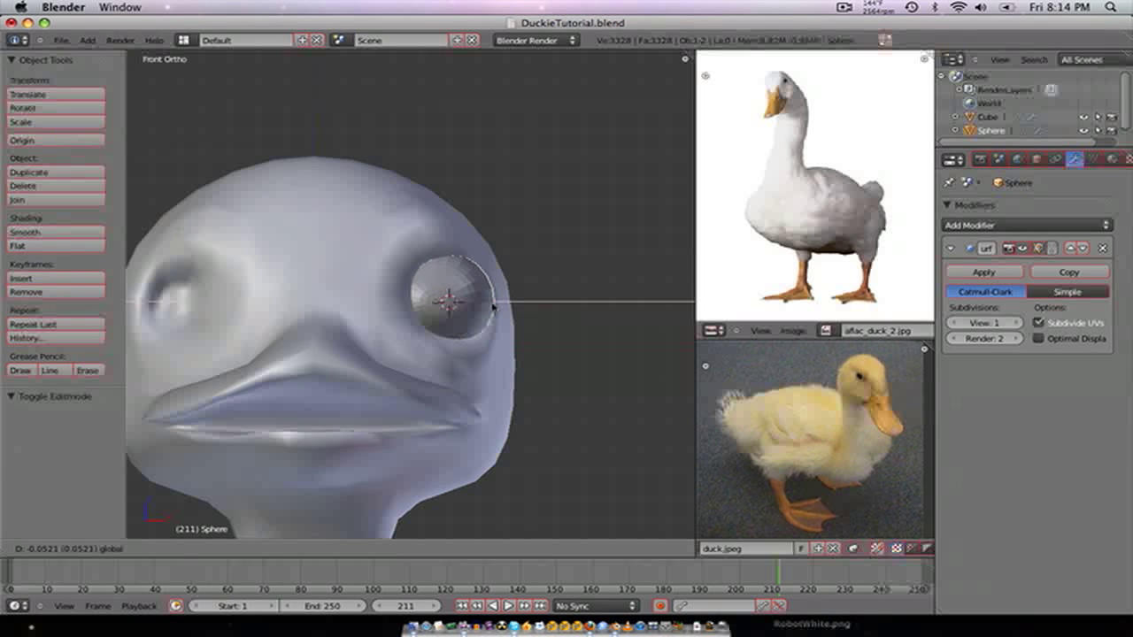
click(493, 307)
key(KP_3)
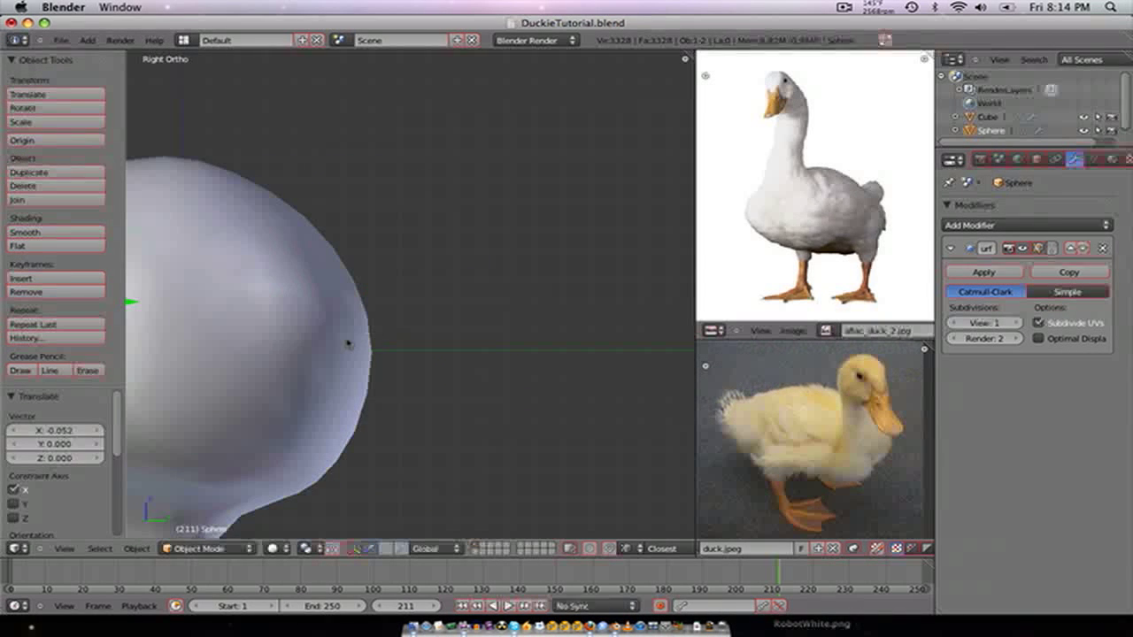
key(KP_Decimal)
scroll(379, 345, down, 7)
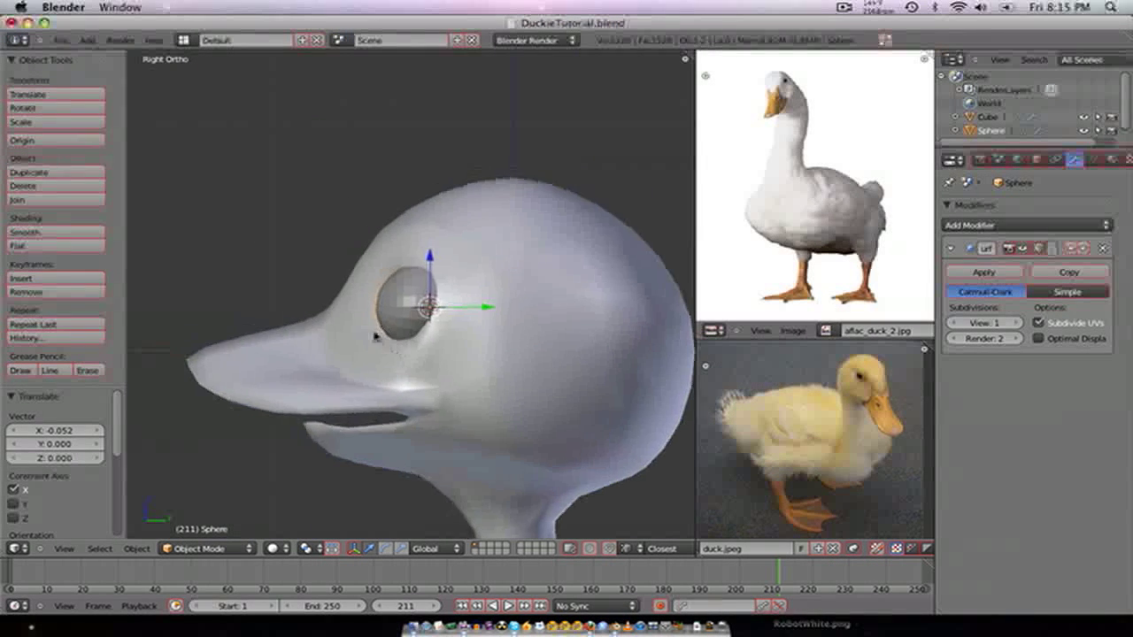
- Edit the head mesh in side view, moving the socket's top rim vertex forward and the upper front one about -0.080 in Y, -0.049 in Z
scroll(375, 336, up, 4)
right_click(513, 250)
key(Tab)
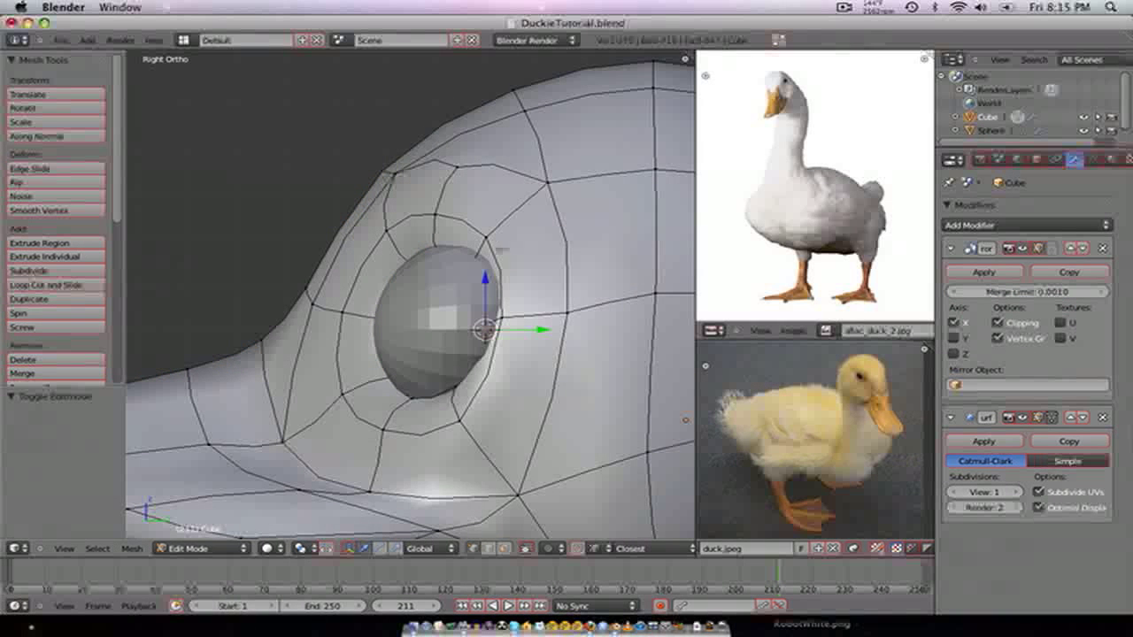
right_click(482, 235)
right_click(433, 216)
key(g)
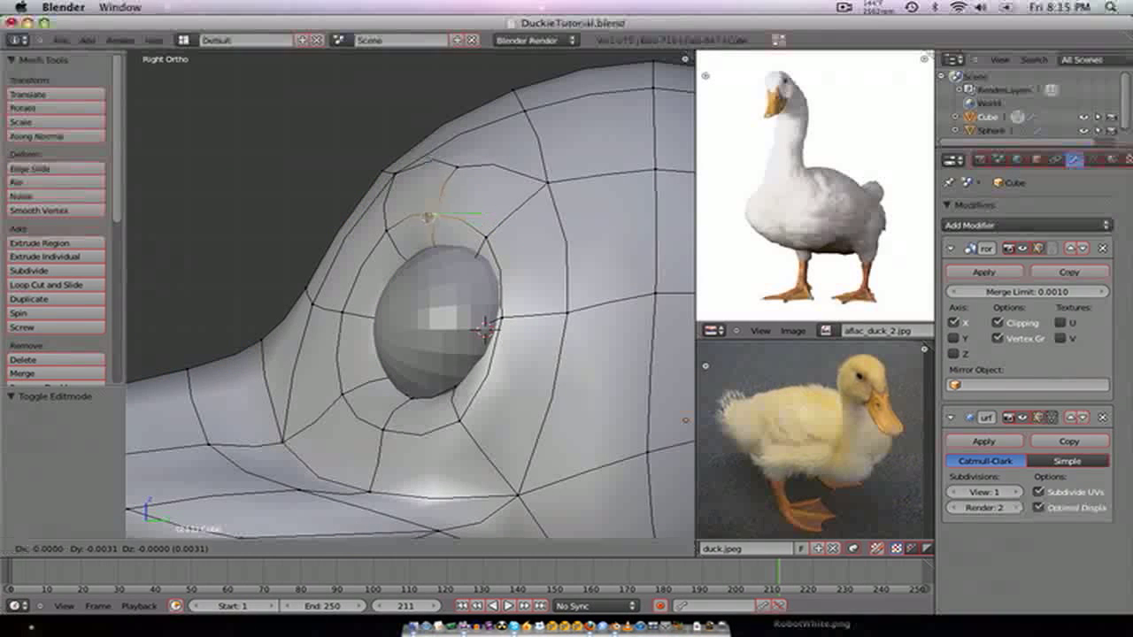
click(387, 222)
right_click(384, 221)
key(g)
click(341, 246)
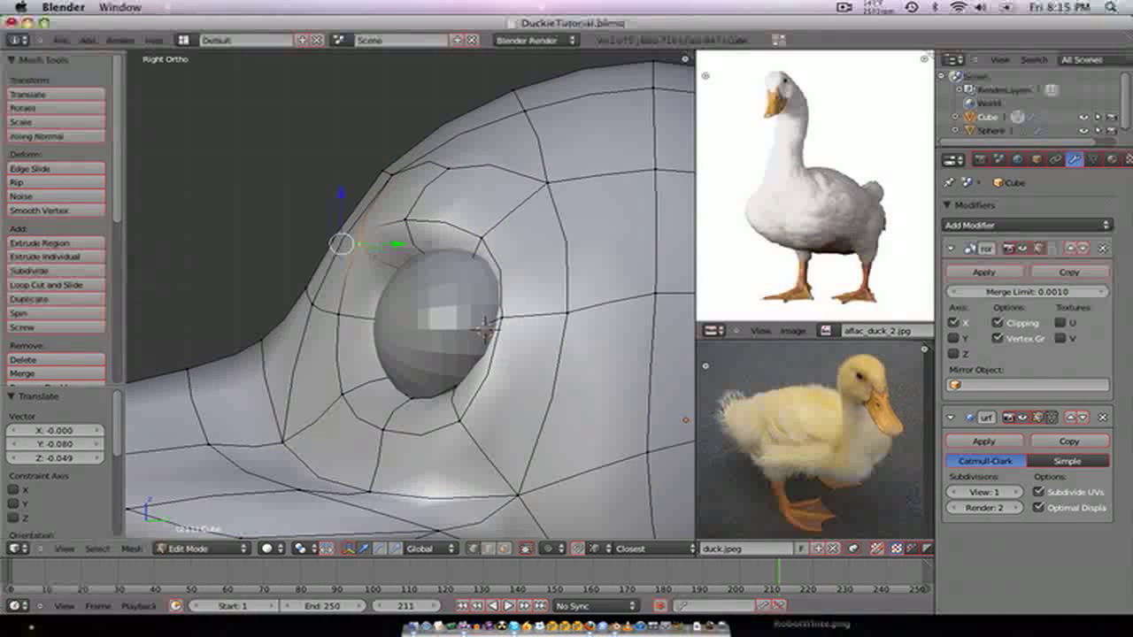
- Pull the socket's two rear rim vertices toward the eyeball, the upper about -0.052 in Y, and raise the lower rear one about 0.071
right_click(478, 238)
key(g)
click(478, 324)
right_click(497, 317)
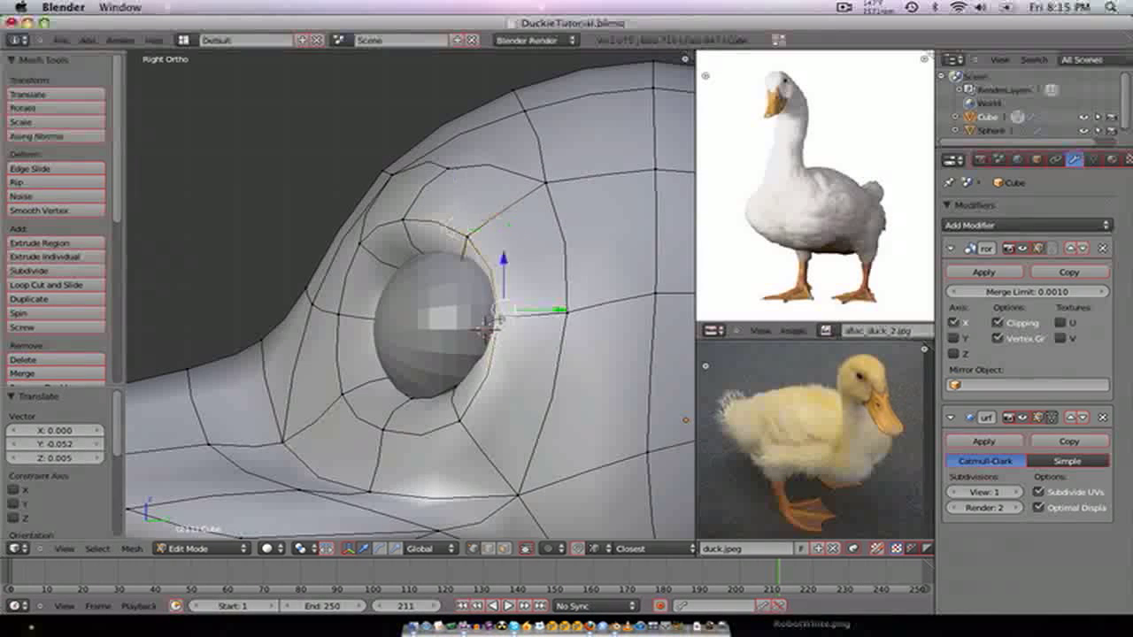
key(g)
click(476, 312)
right_click(456, 418)
key(g)
click(455, 389)
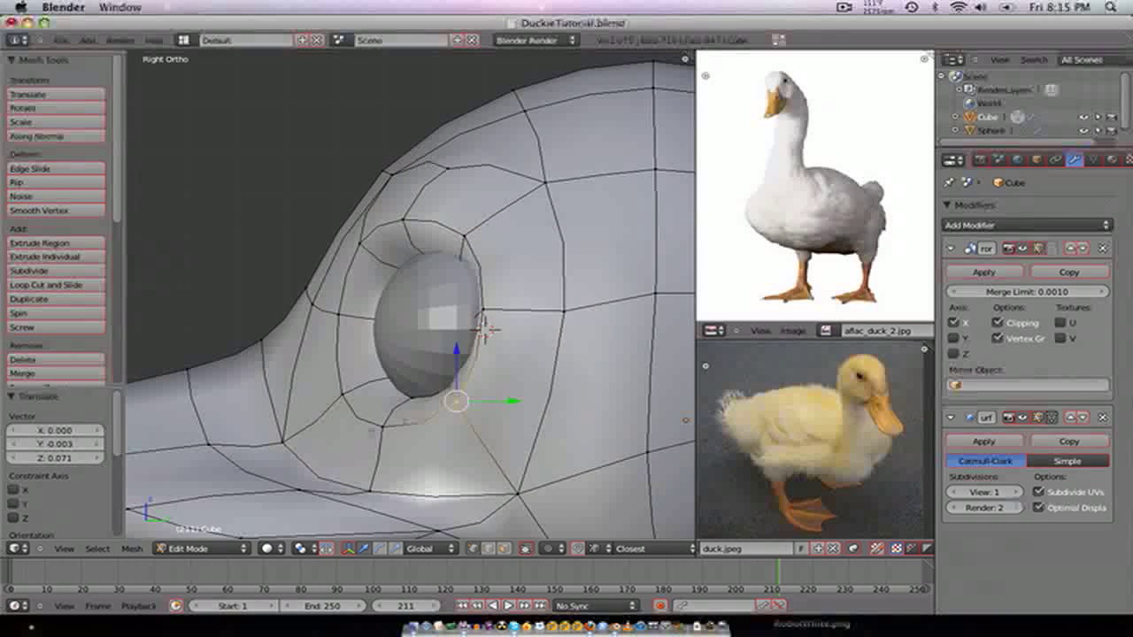
- Raise the socket's bottom rim vertex and move the lower front one about 0.033 in Y and 0.068 in Z toward the eyeball
right_click(382, 430)
key(g)
click(372, 378)
right_click(342, 392)
key(g)
click(356, 361)
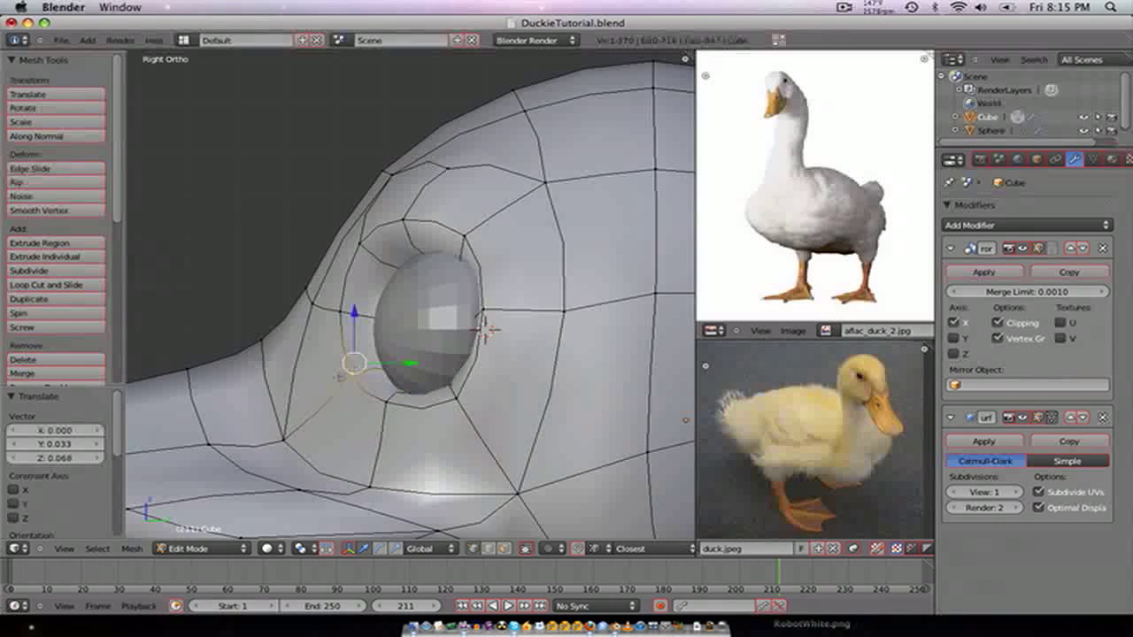
- From the front, move the socket's outer side vertices about 0.016 and 0.030 in X, and the upper outer rim vertex about 0.016
middle_drag(358, 363, 567, 372)
key(KP_1)
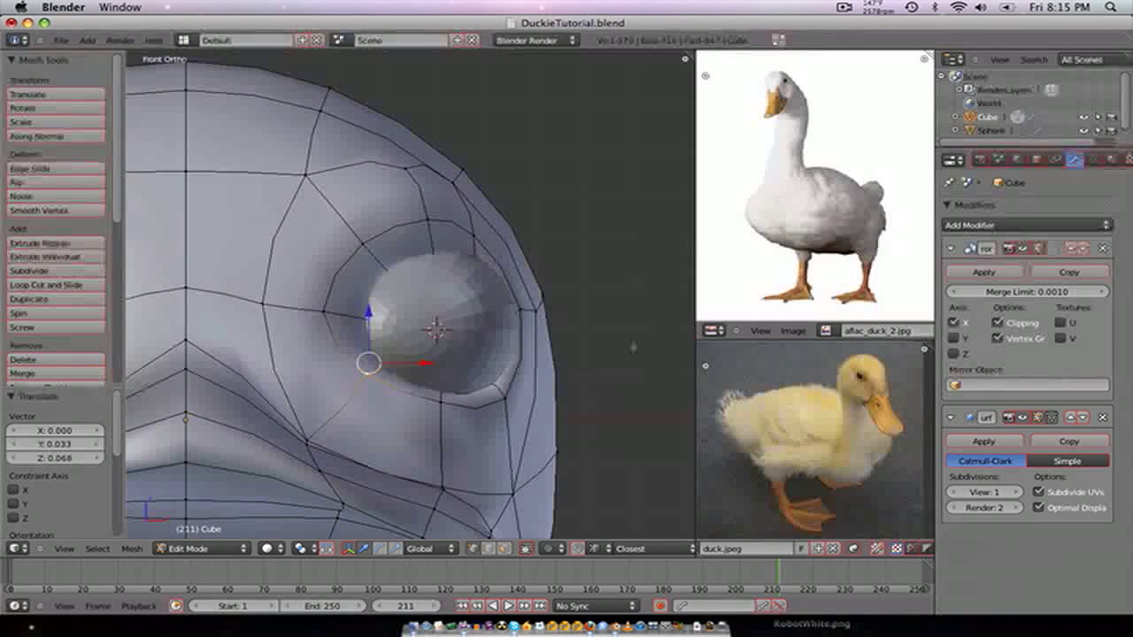
right_click(544, 311)
key(g)
click(546, 314)
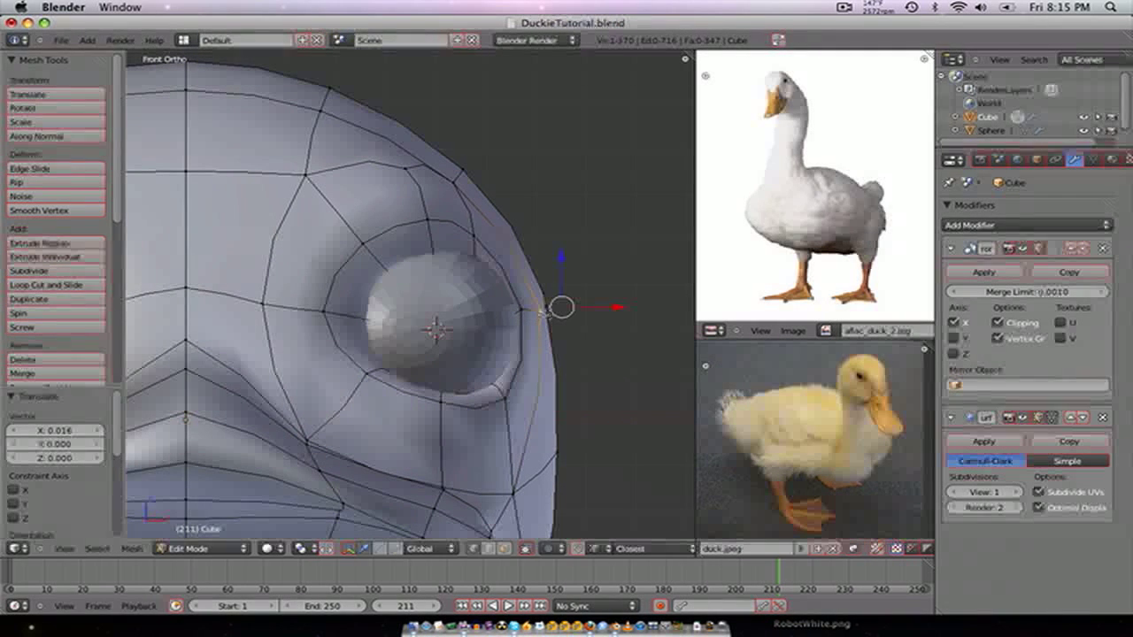
key(g)
click(535, 310)
right_click(482, 237)
key(g)
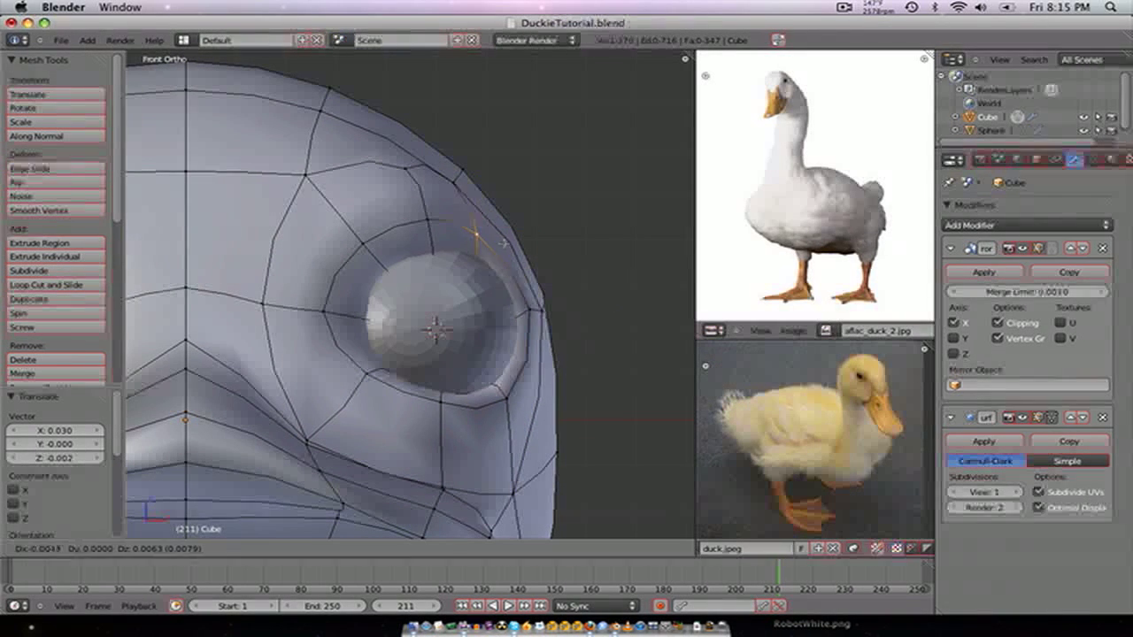
click(496, 235)
- Select three inner socket vertices behind the eyeball using wireframe and move them about 0.047 in X and 0.035 in Z
right_click(518, 399)
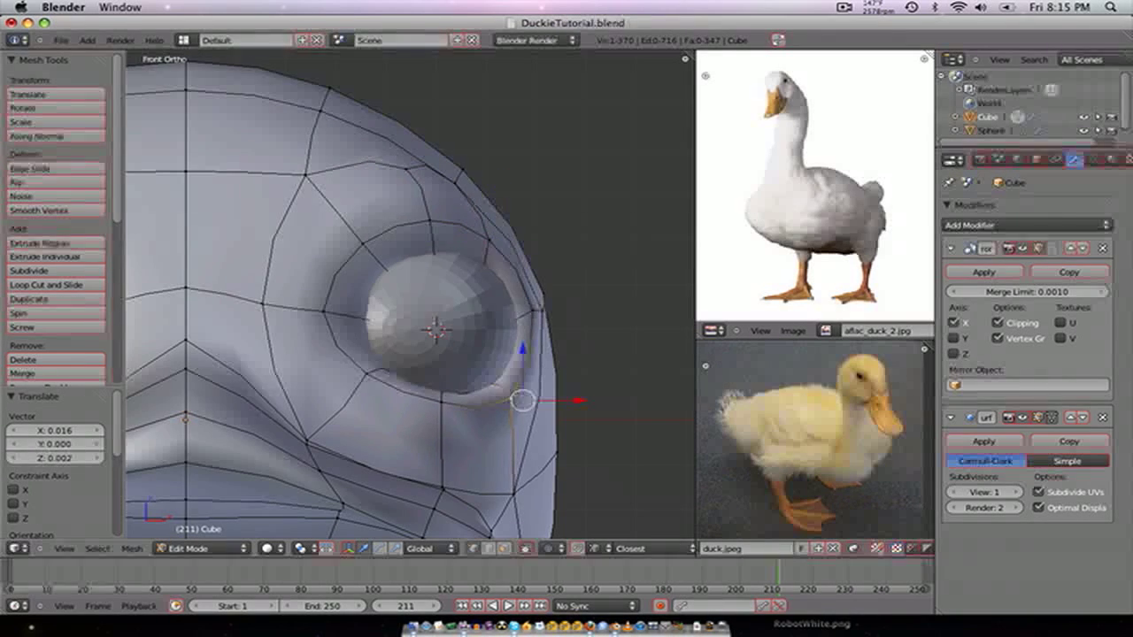
key(z)
shift+right_click(502, 332)
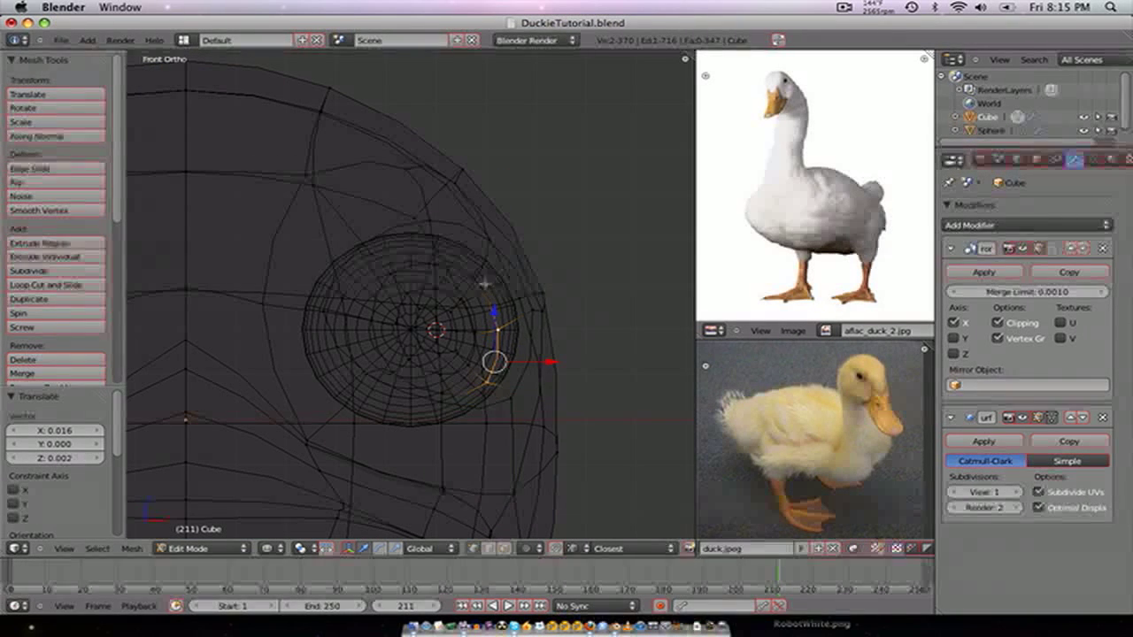
shift+right_click(481, 279)
key(z)
key(g)
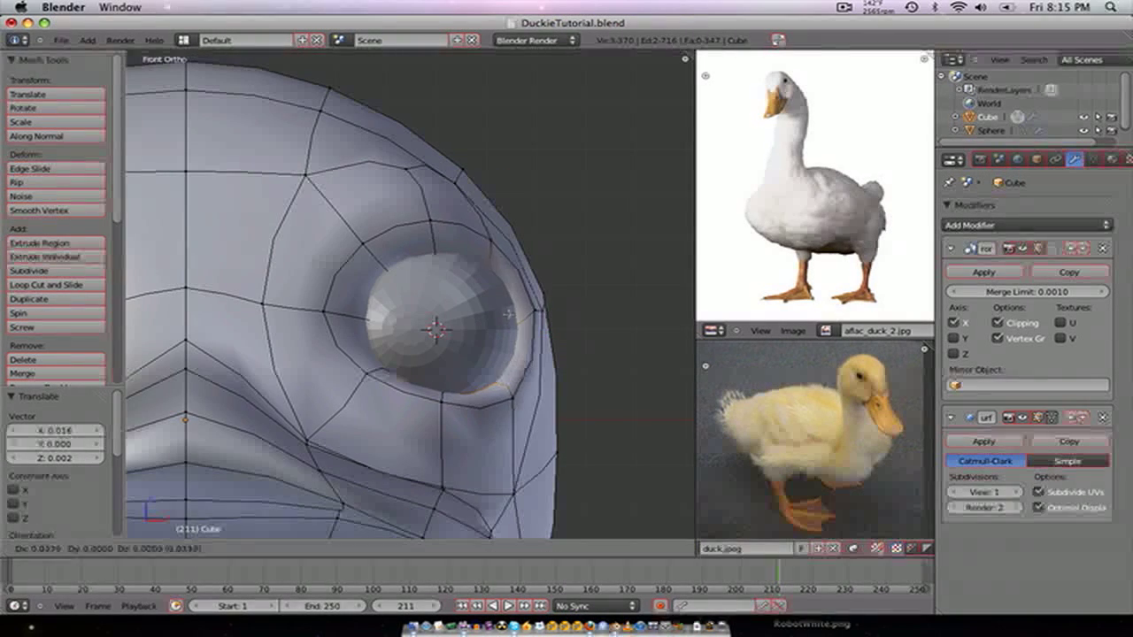
click(506, 336)
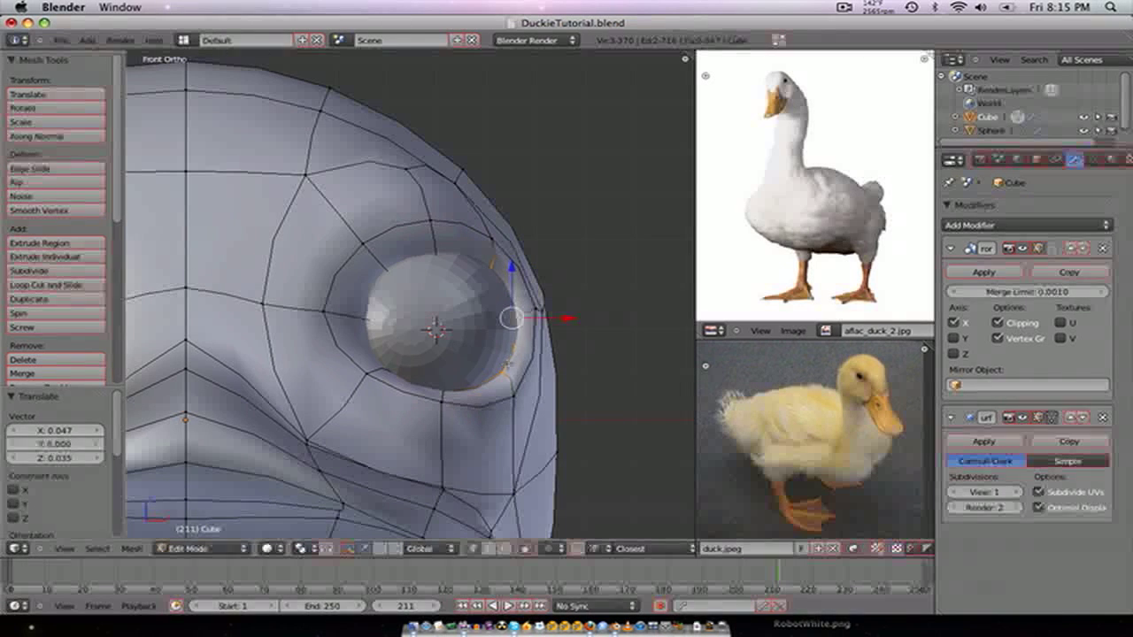
key(f)
key(ctrl+z)
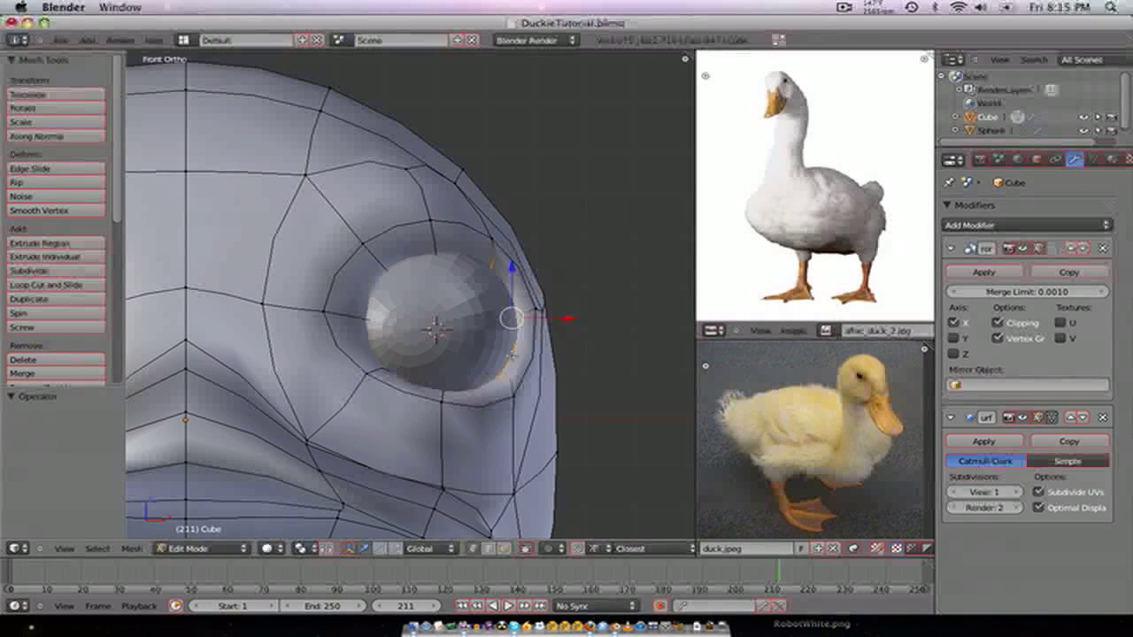
- From the front, move the socket's lower beak-side vertex about -0.058 in X and -0.066 in Z, and lower its bottom vertex about 0.046
key(g)
click(455, 370)
right_click(370, 384)
key(g)
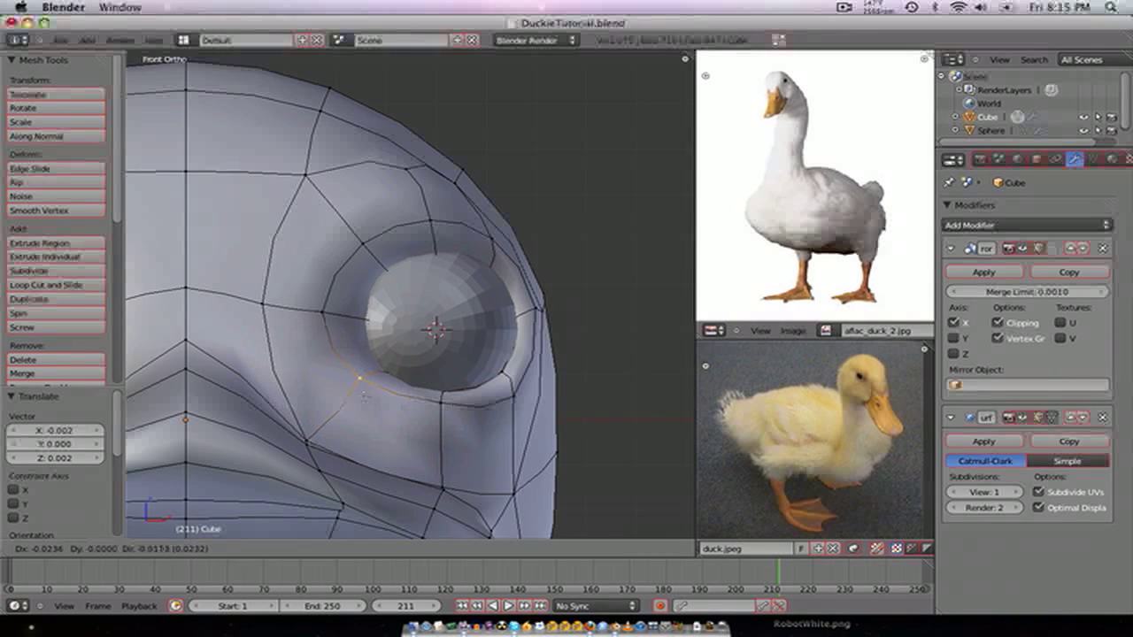
click(352, 408)
key(g)
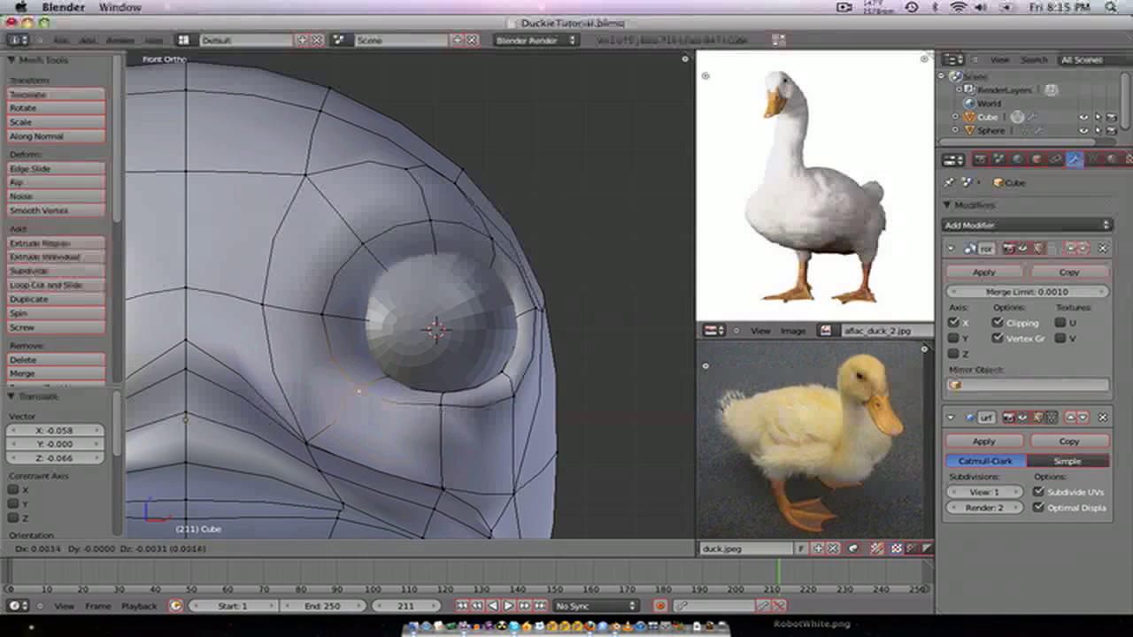
right_click(446, 410)
right_click(449, 411)
key(g)
click(449, 429)
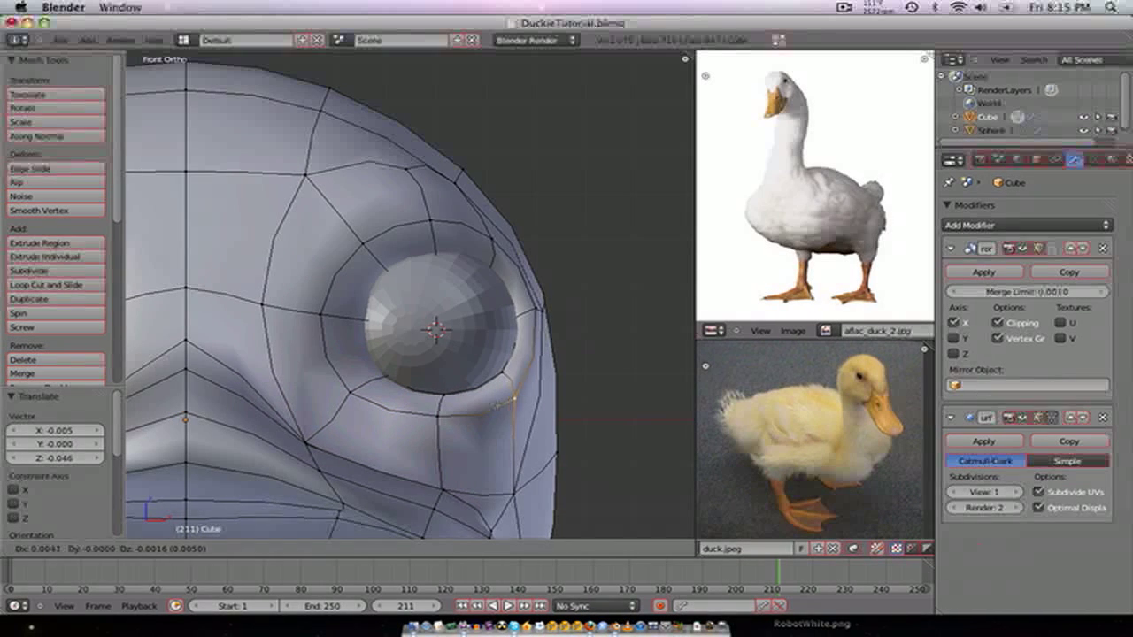
- Leave mesh editing, select the eyeball sphere and apply smooth shading to it
middle_drag(449, 429, 413, 403)
key(Tab)
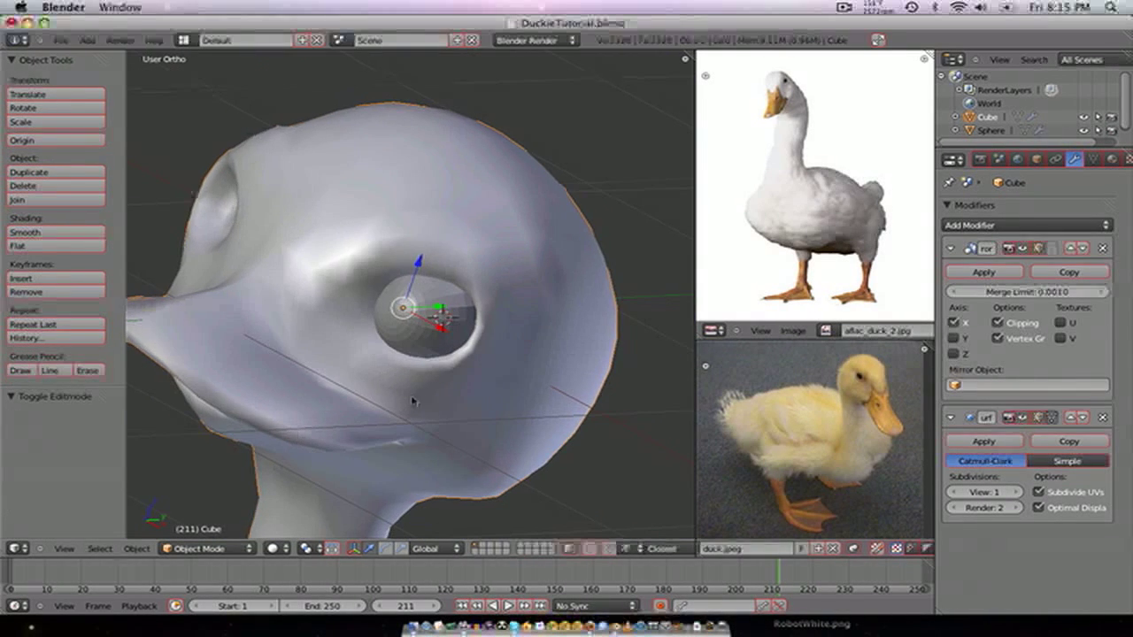
right_click(426, 308)
right_click(420, 306)
right_click(416, 305)
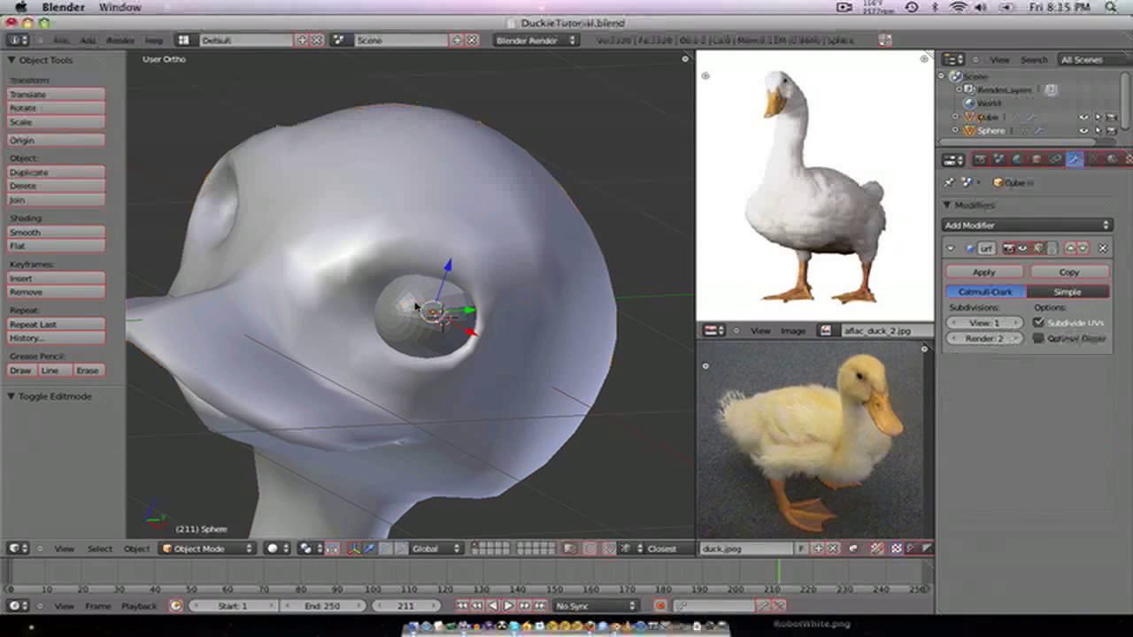
click(54, 232)
- Examine the whole duck in perspective from all sides with the smoothed eyeball in place
mouse_move(156, 256)
middle_down()
mouse_move(218, 293)
mouse_move(256, 286)
mouse_move(309, 315)
mouse_move(385, 230)
middle_up()
scroll(266, 292, down, 4)
key(KP_5)
scroll(393, 236, down, 4)
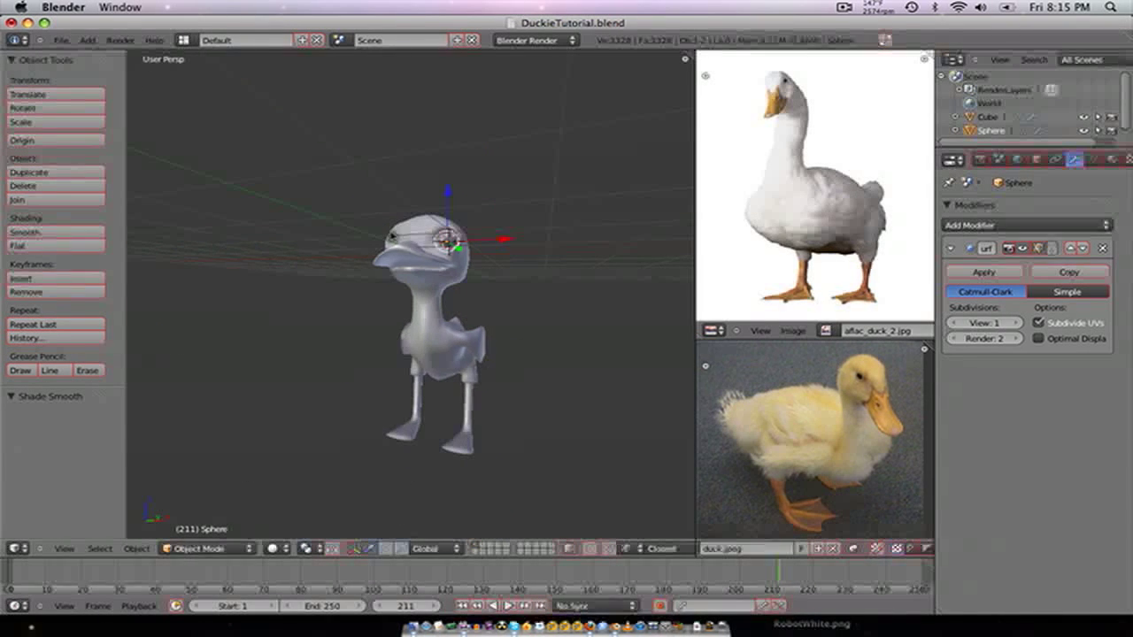
key(KP_6)
key(KP_6)
key(KP_6)
key(KP_6)
key(KP_6)
key(KP_6)
key(KP_6)
key(KP_6)
key(KP_6)
key(KP_6)
key(KP_6)
key(KP_6)
key(KP_6)
key(KP_6)
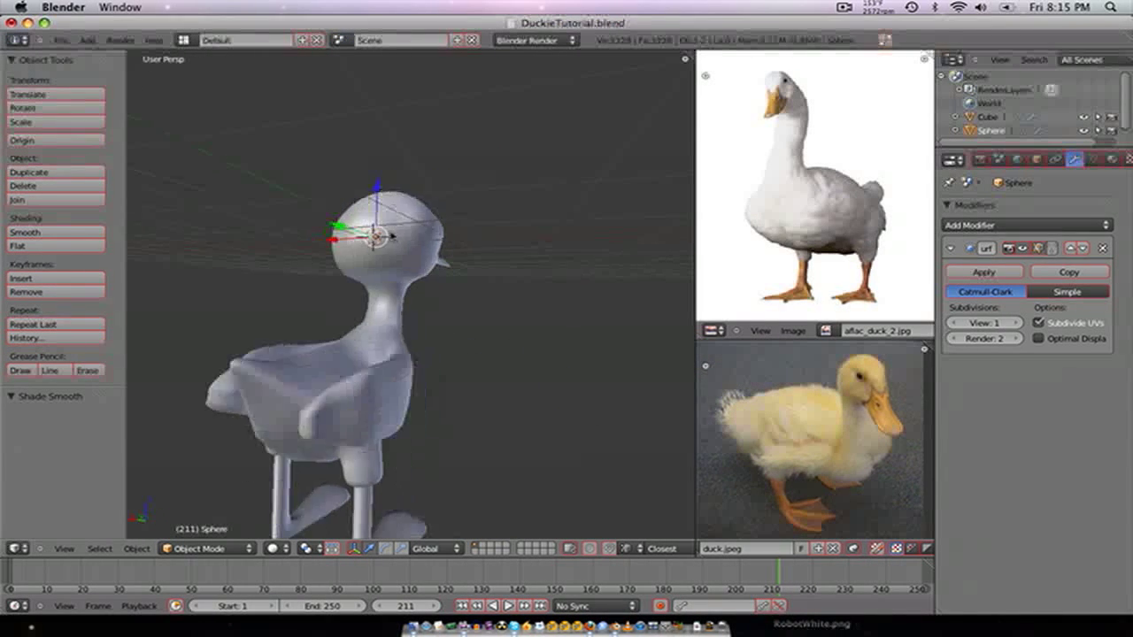
key(KP_6)
key(KP_6)
key(KP_6)
key(KP_6)
key(KP_6)
key(KP_6)
key(KP_6)
key(KP_6)
key(KP_6)
key(KP_6)
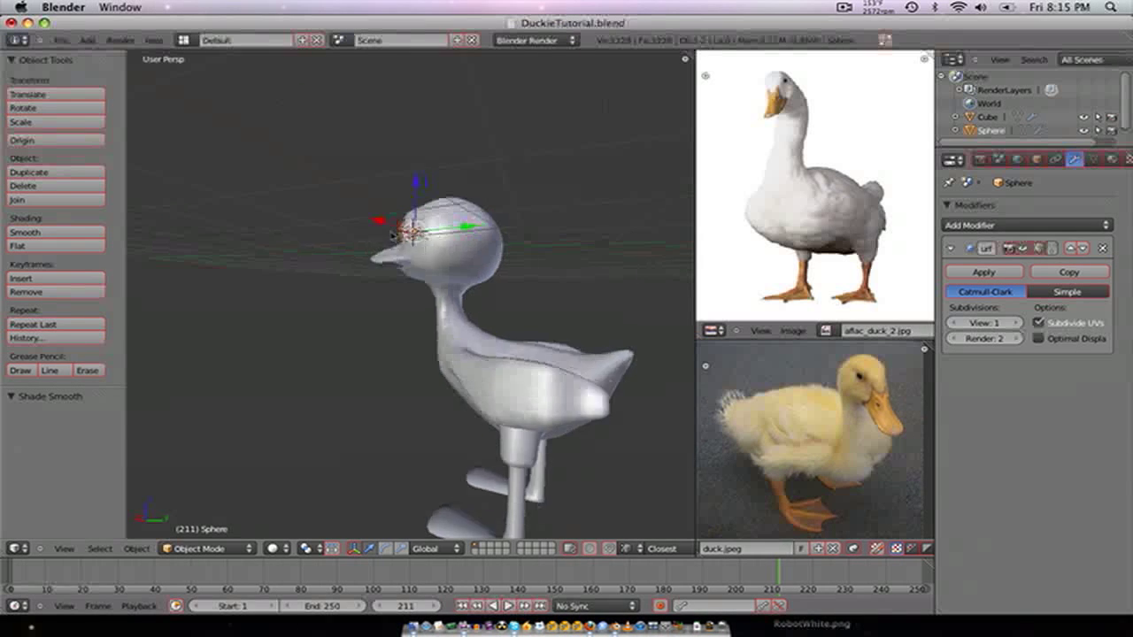
key(KP_6)
key(KP_6)
key(KP_6)
key(KP_6)
key(KP_6)
key(KP_6)
key(KP_6)
key(KP_6)
key(KP_6)
key(KP_6)
key(KP_6)
key(KP_6)
key(KP_6)
key(KP_6)
key(KP_6)
key(KP_6)
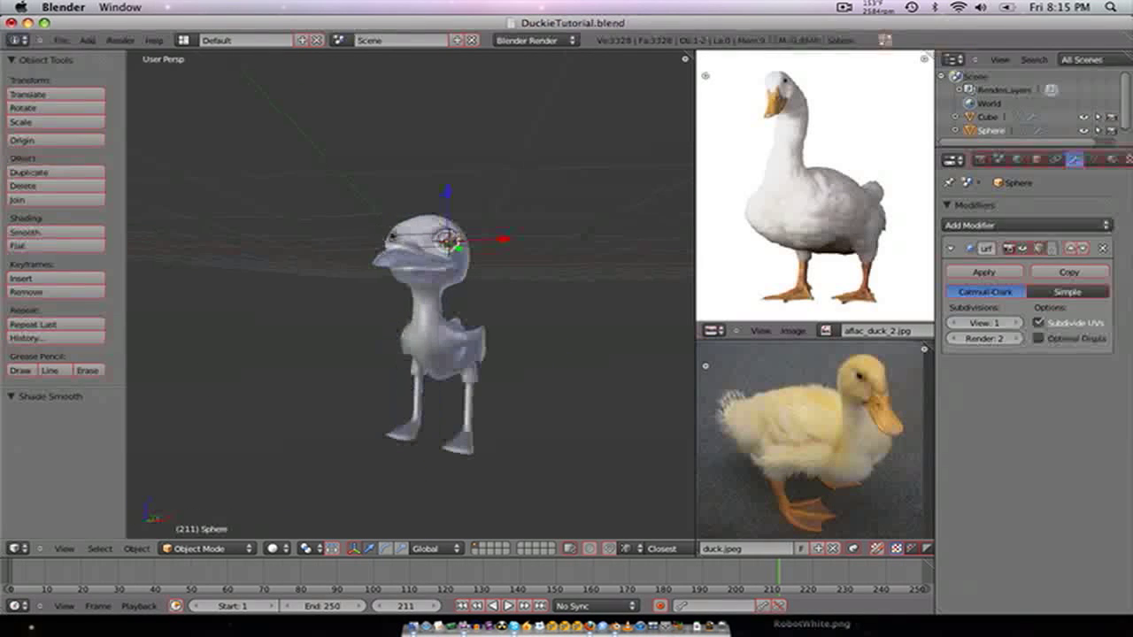
key(KP_6)
key(KP_6)
key(KP_6)
key(KP_6)
- Frame the eyeball in orthographic front view and select only its front pole vertex in mesh editing
key(KP_5)
key(KP_1)
key(KP_Decimal)
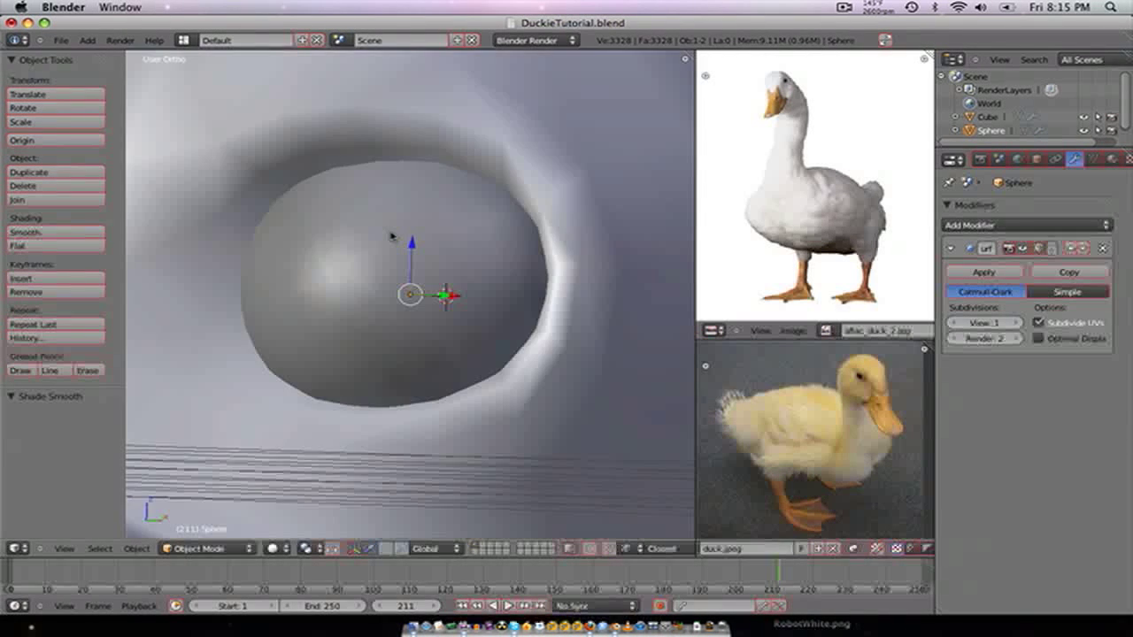
scroll(370, 305, down, 7)
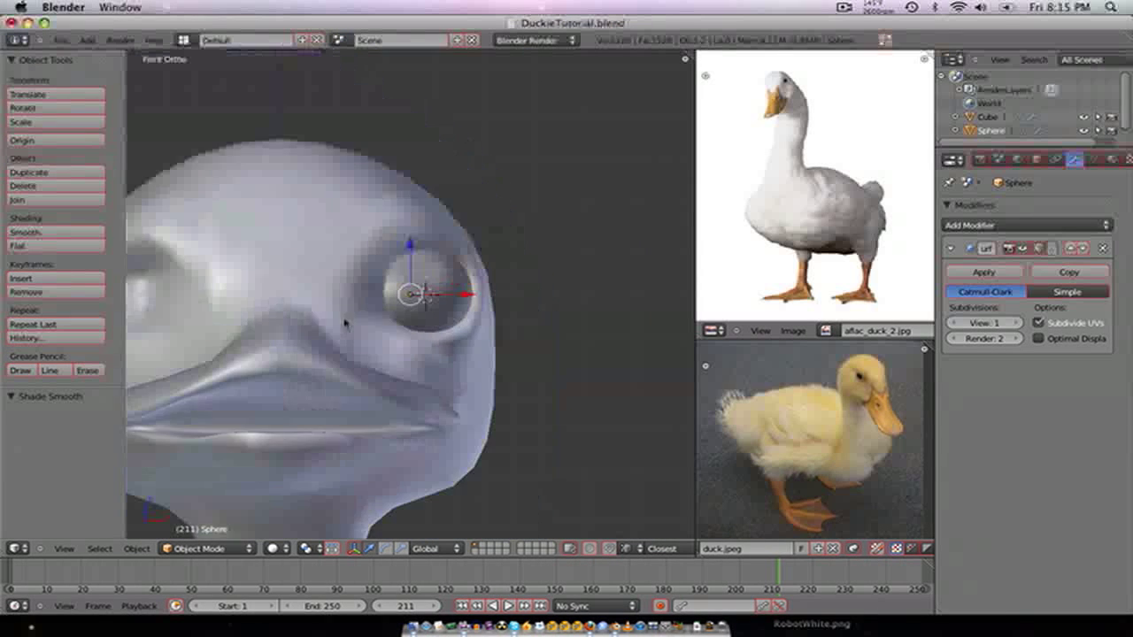
shift+middle_drag(345, 338, 417, 376)
scroll(469, 377, up, 2)
key(Tab)
scroll(469, 376, up, 4)
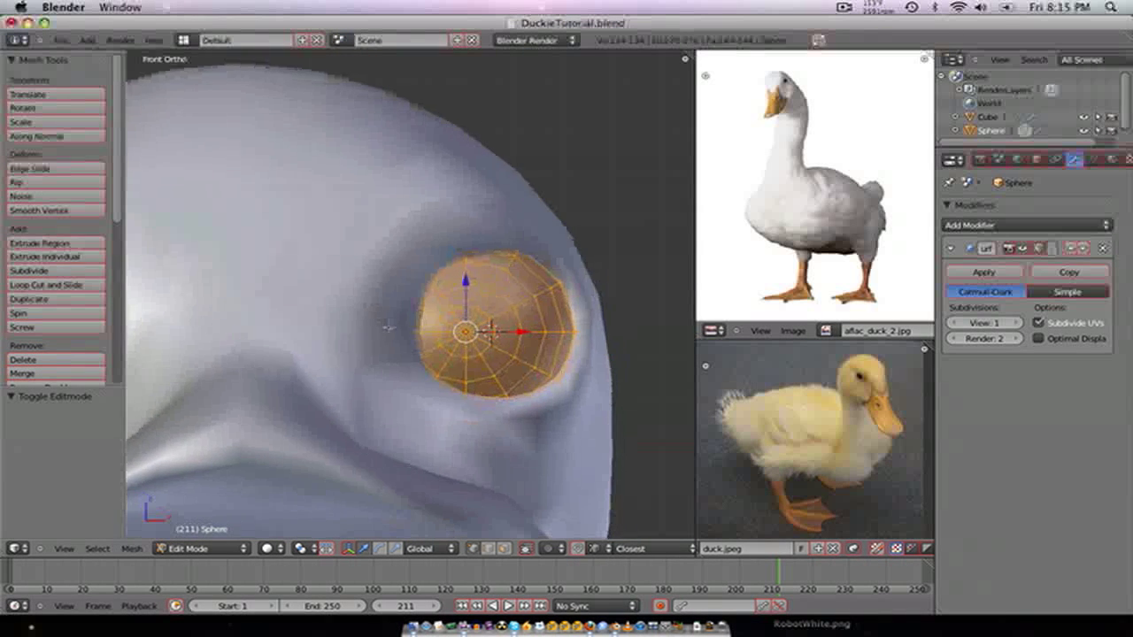
key(a)
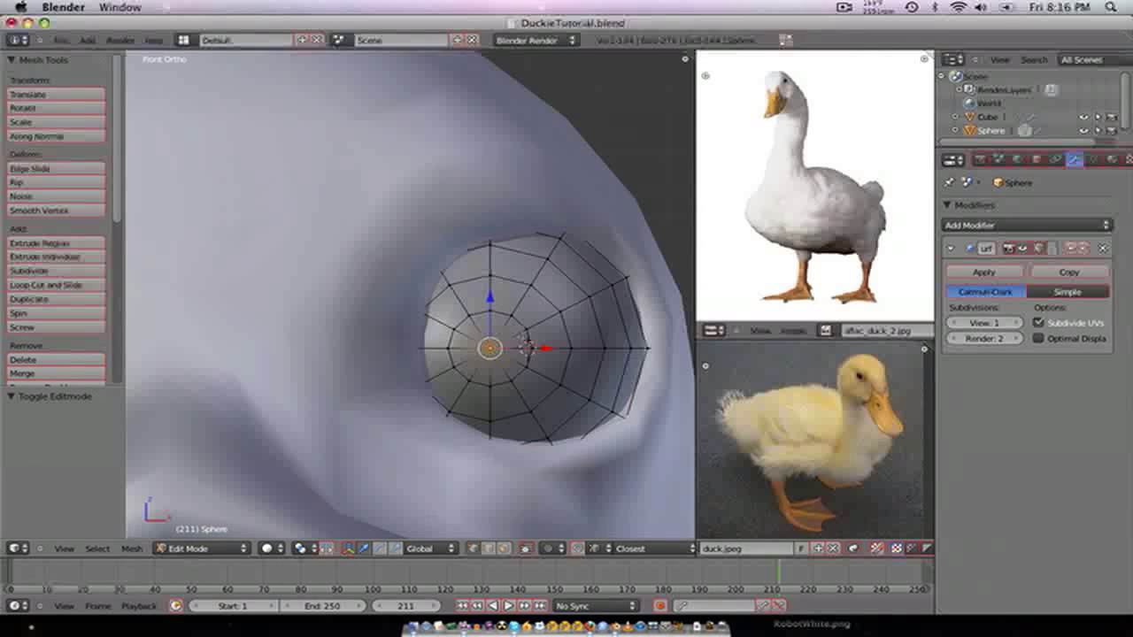
- Add a new material to the eyeball sphere and open its diffuse colour
key(Tab)
click(1113, 160)
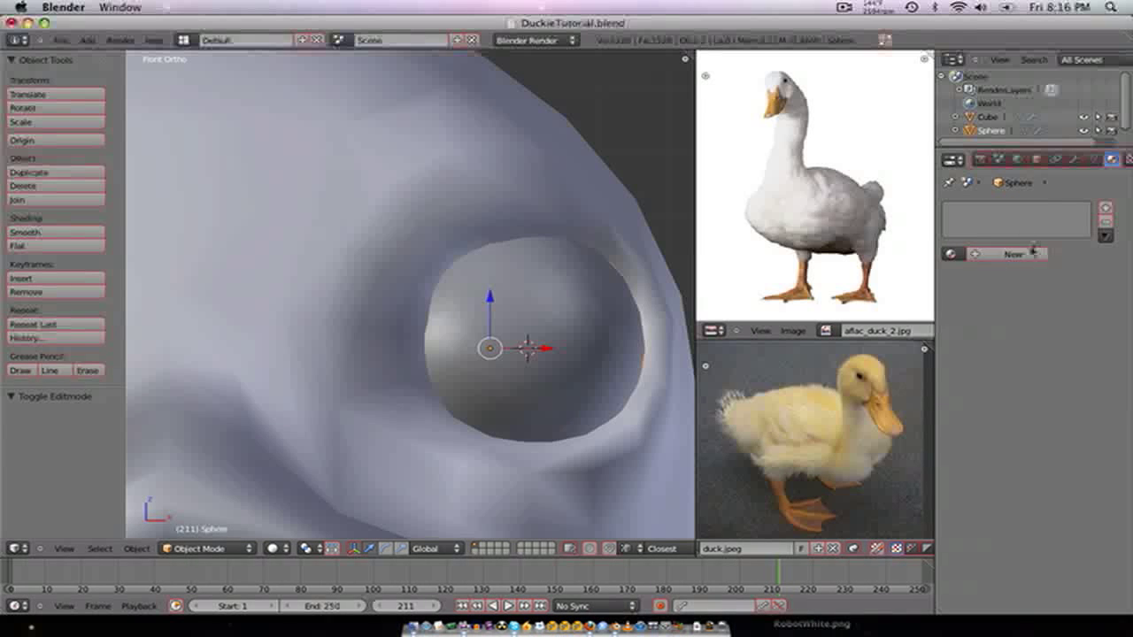
click(1025, 256)
click(981, 428)
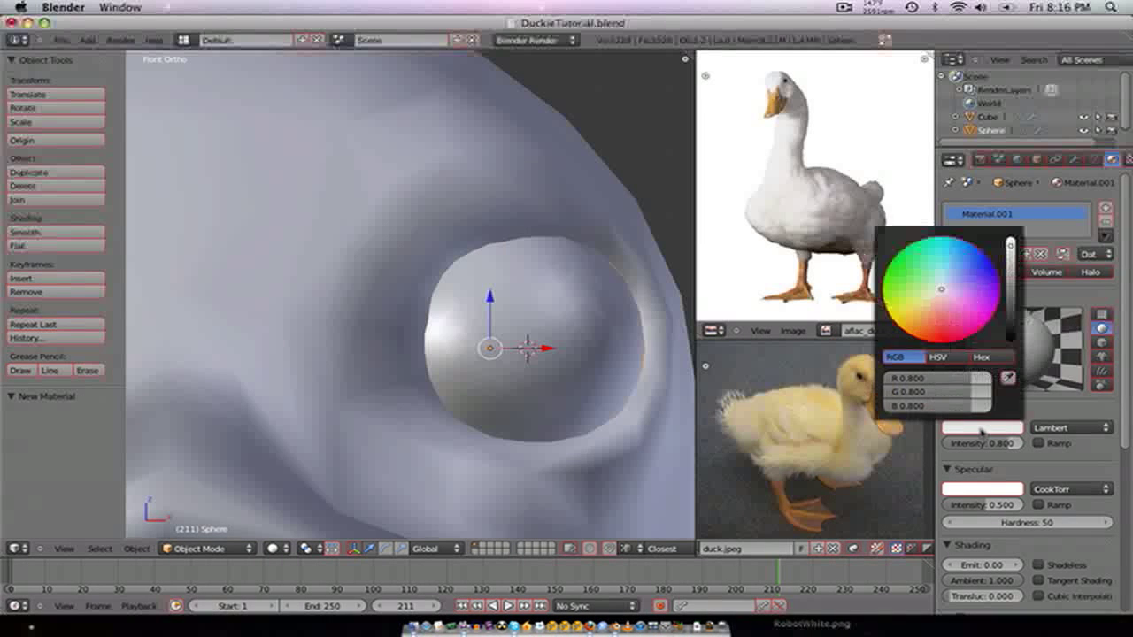
- Delete the eyeball's front pole vertex and scale the edge loop around the opening up to about 1.06
key(Tab)
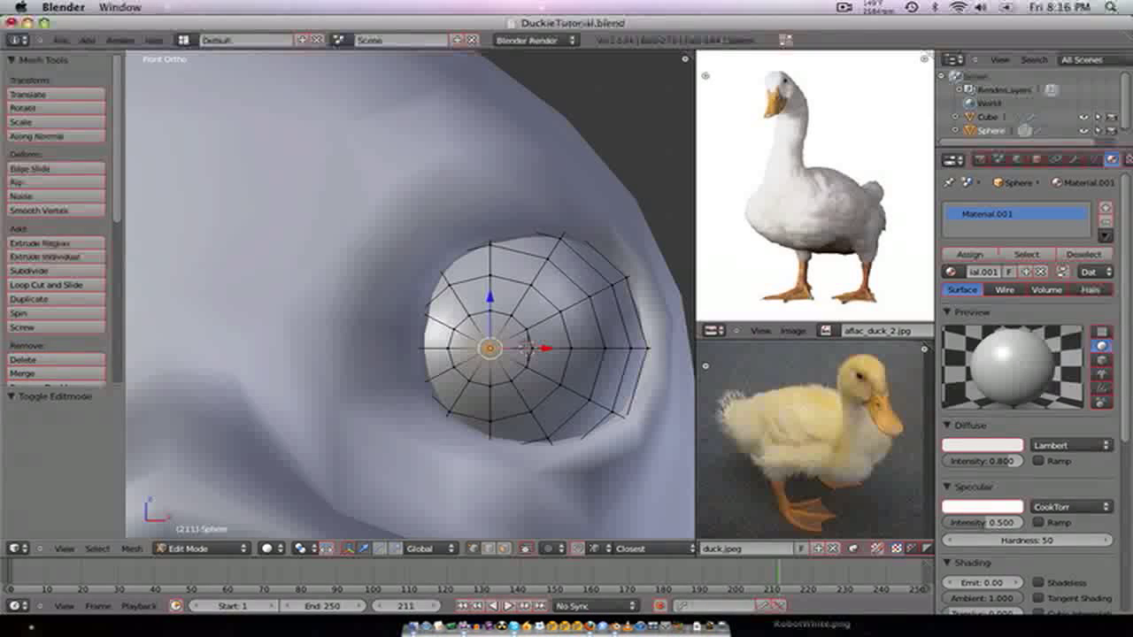
key(x)
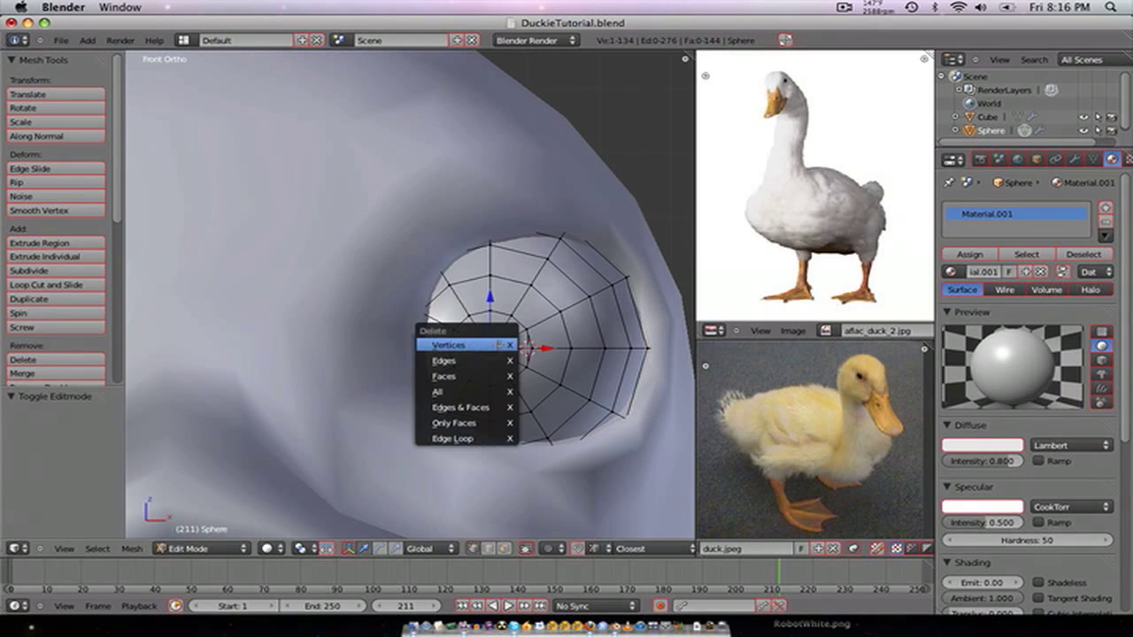
click(504, 342)
alt+right_click(525, 324)
key(s)
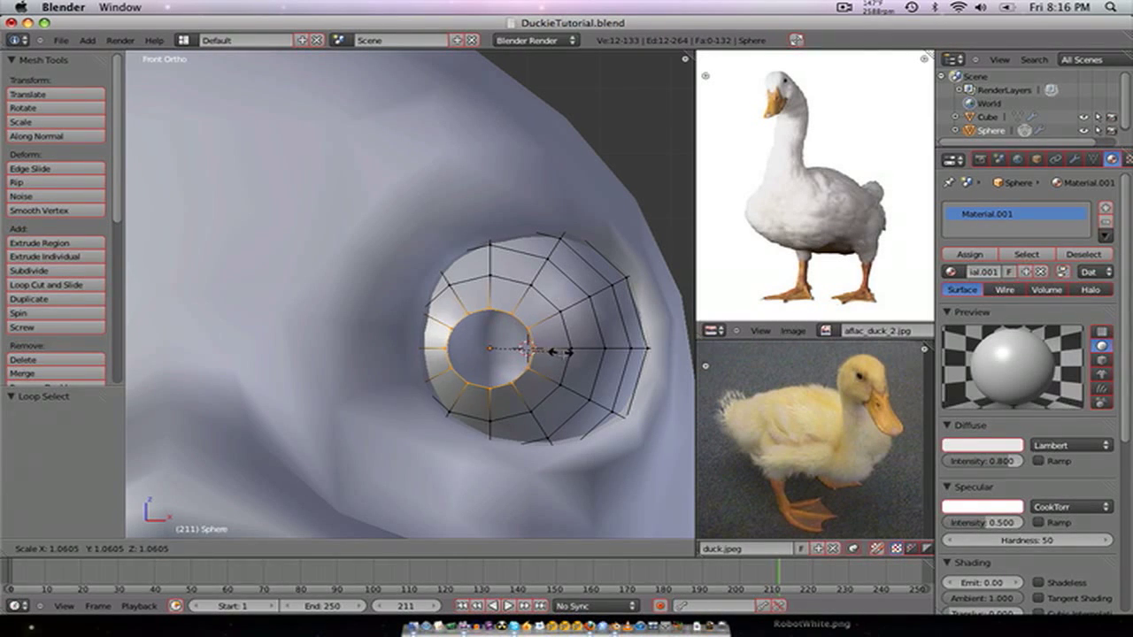
click(562, 354)
- Push the eyeball opening's edge loop about 0.077 in Y into the sphere and the surrounding loop about 0.058 in Y
middle_drag(561, 339, 401, 342)
key(g)
key(y)
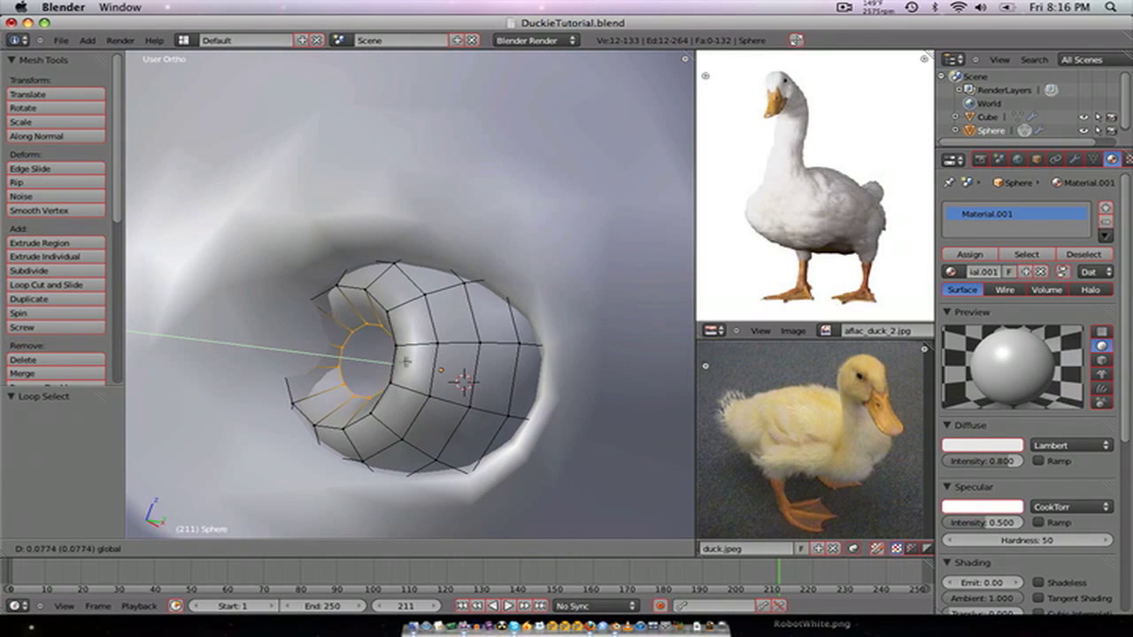
click(408, 361)
alt+right_click(399, 332)
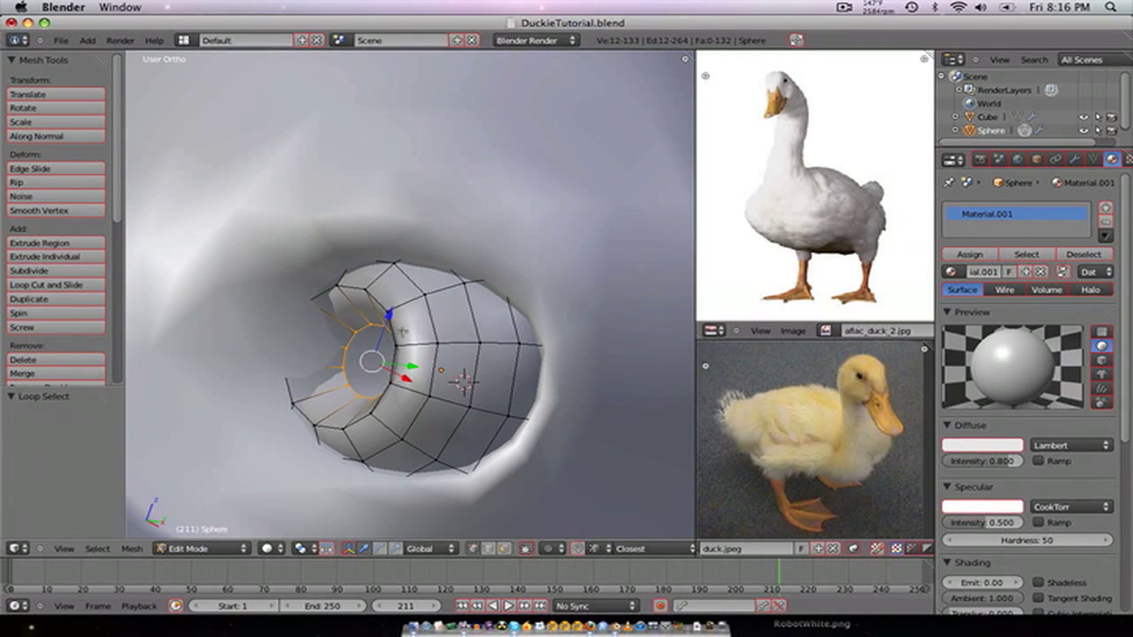
key(g)
key(y)
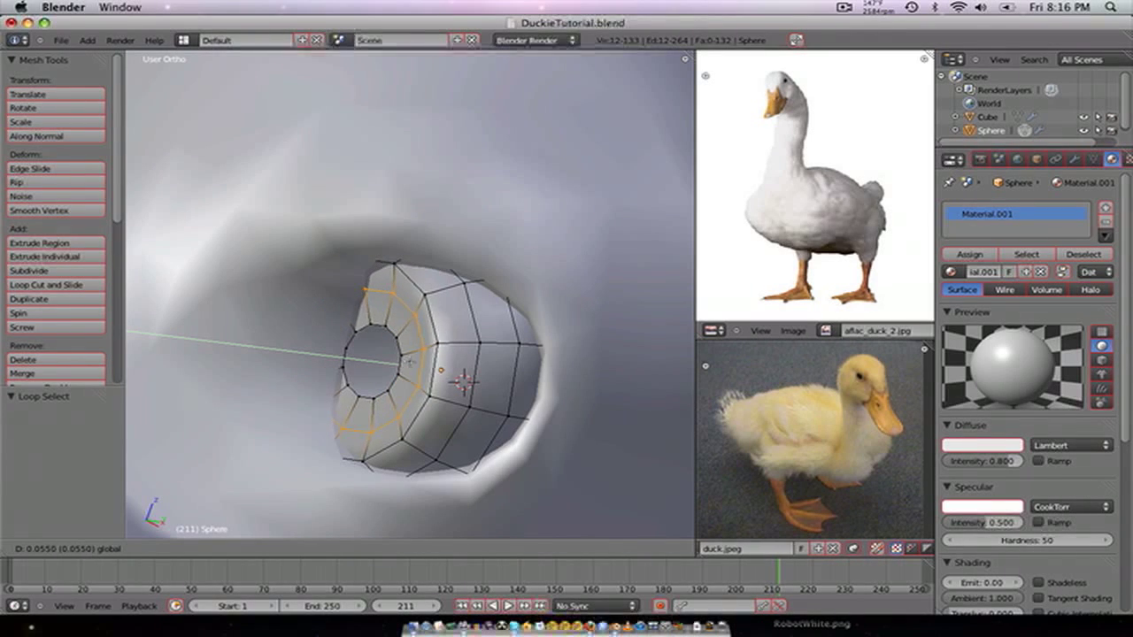
click(394, 340)
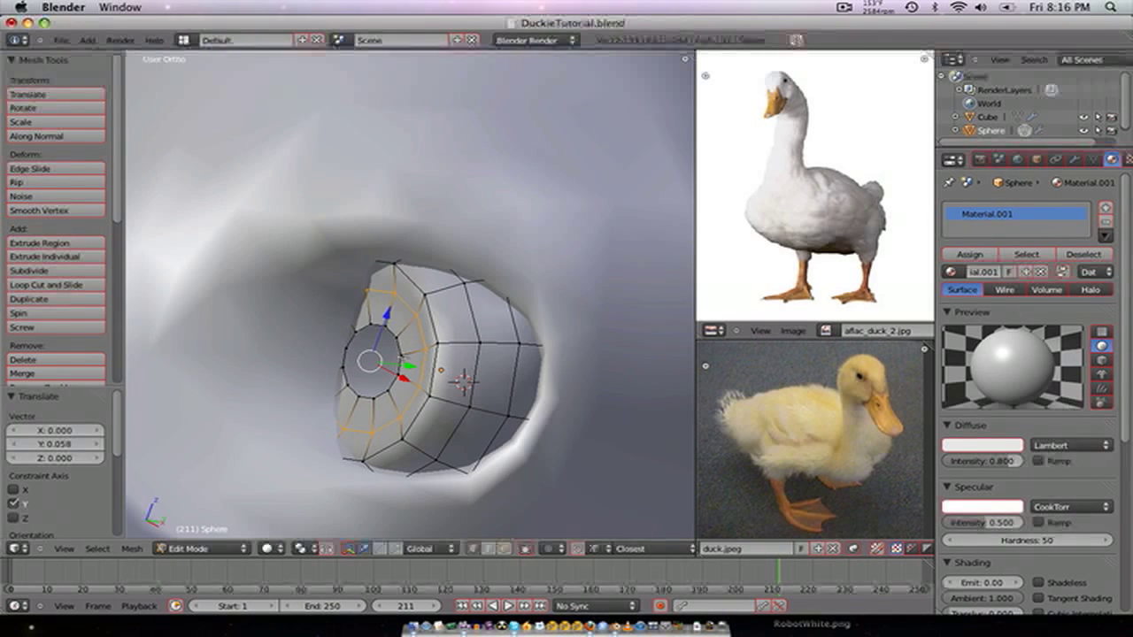
- Push the eyeball's innermost edge loop a further 0.025 or so in Y and return to object mode in front view
key(g)
key(y)
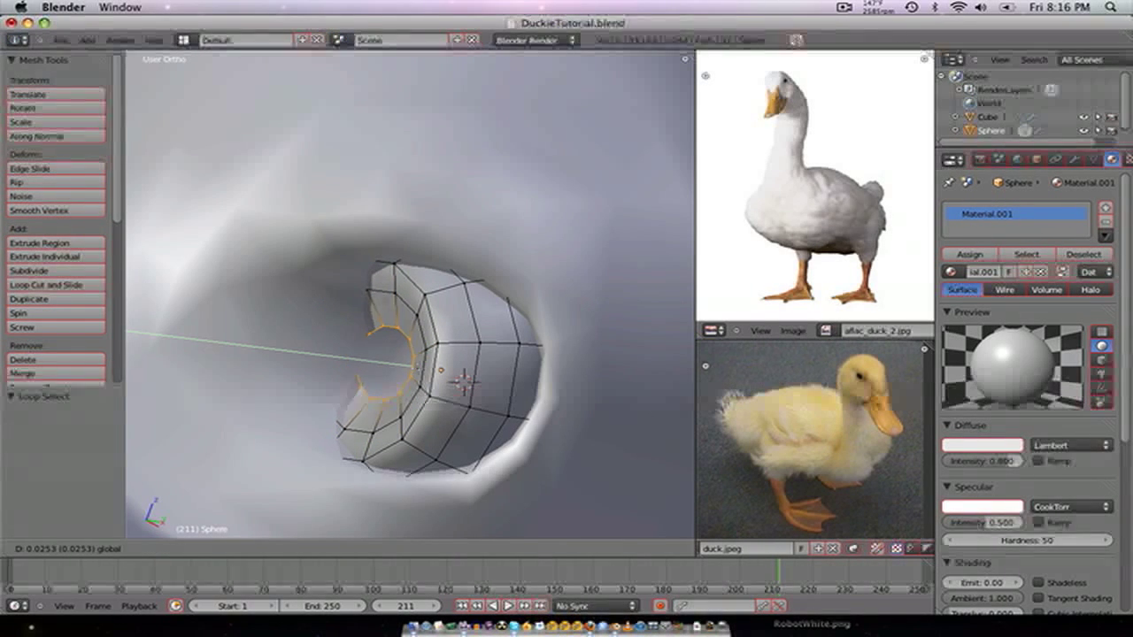
click(348, 355)
key(Tab)
key(KP_1)
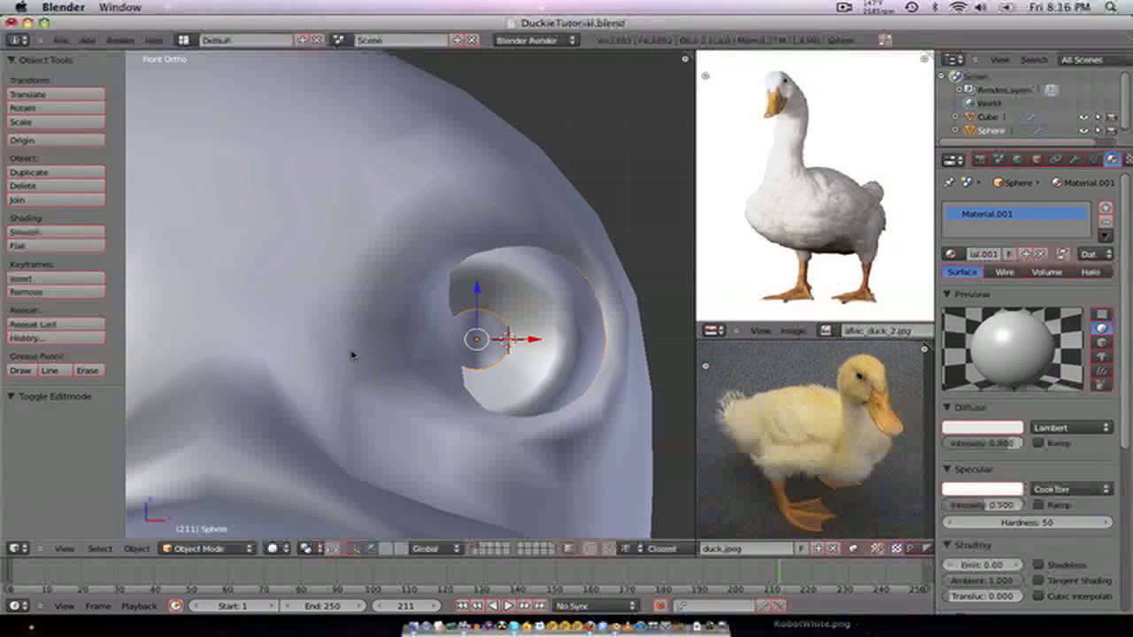
- Edit the head mesh and move the socket rim's beak-side vertex about -0.072 in X, away from the eyeball
key(Tab)
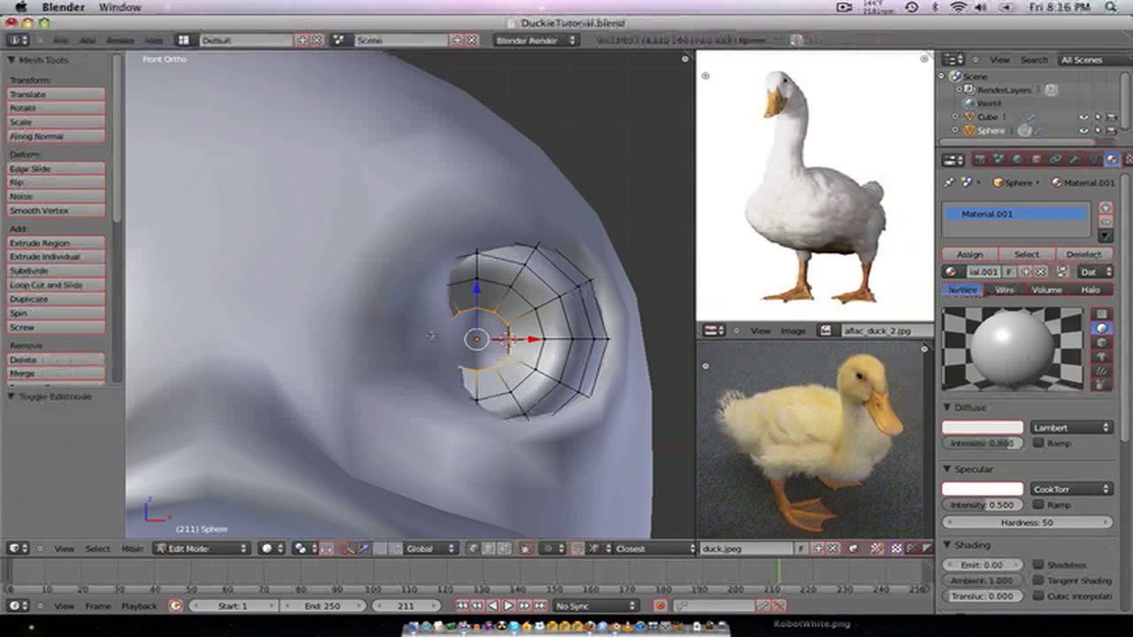
key(Tab)
right_click(425, 324)
key(Tab)
right_click(429, 329)
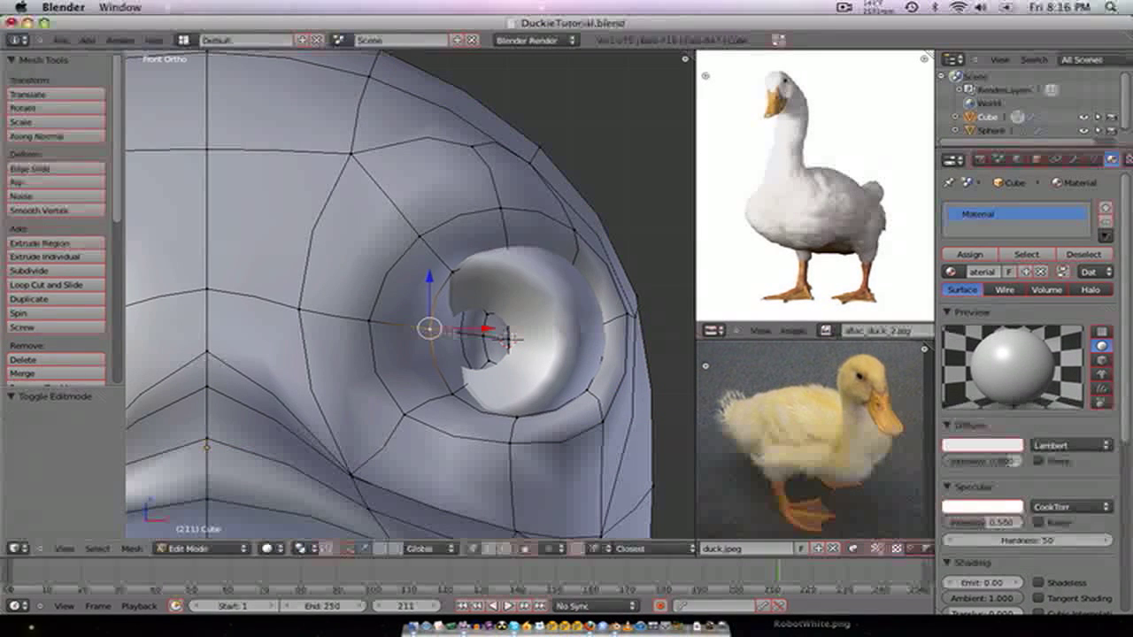
key(g)
key(x)
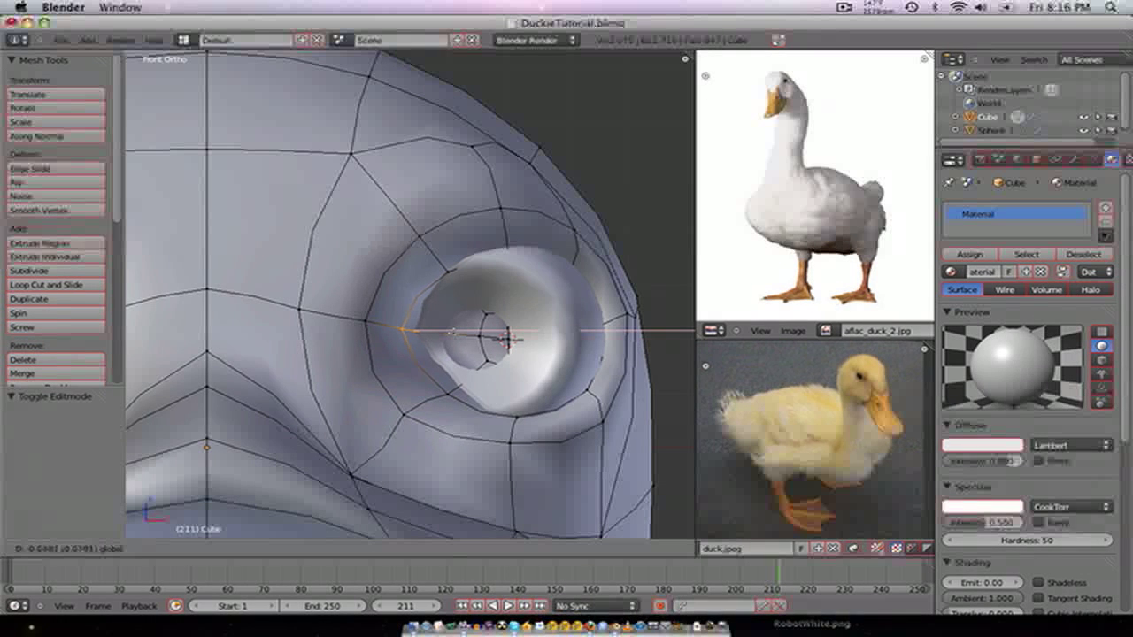
drag(449, 333, 449, 333)
- Move the socket's upper beak-side vertices outward from the eyeball, first on the surrounding loop, and raise the rim one about 0.025
right_click(420, 236)
key(g)
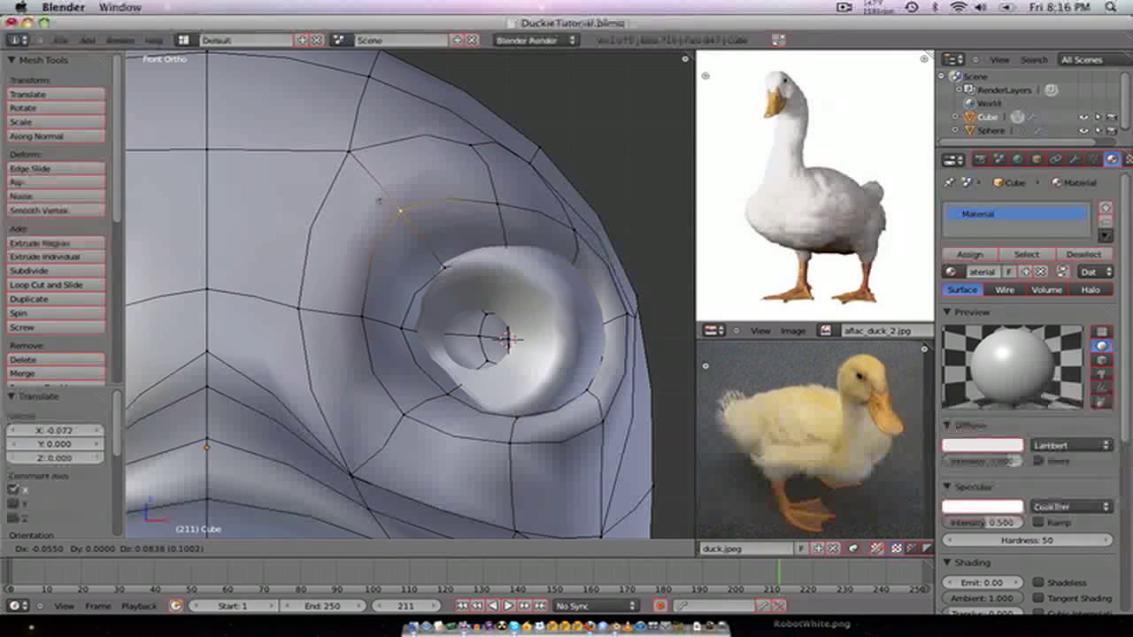
click(405, 218)
right_click(441, 265)
key(g)
click(430, 253)
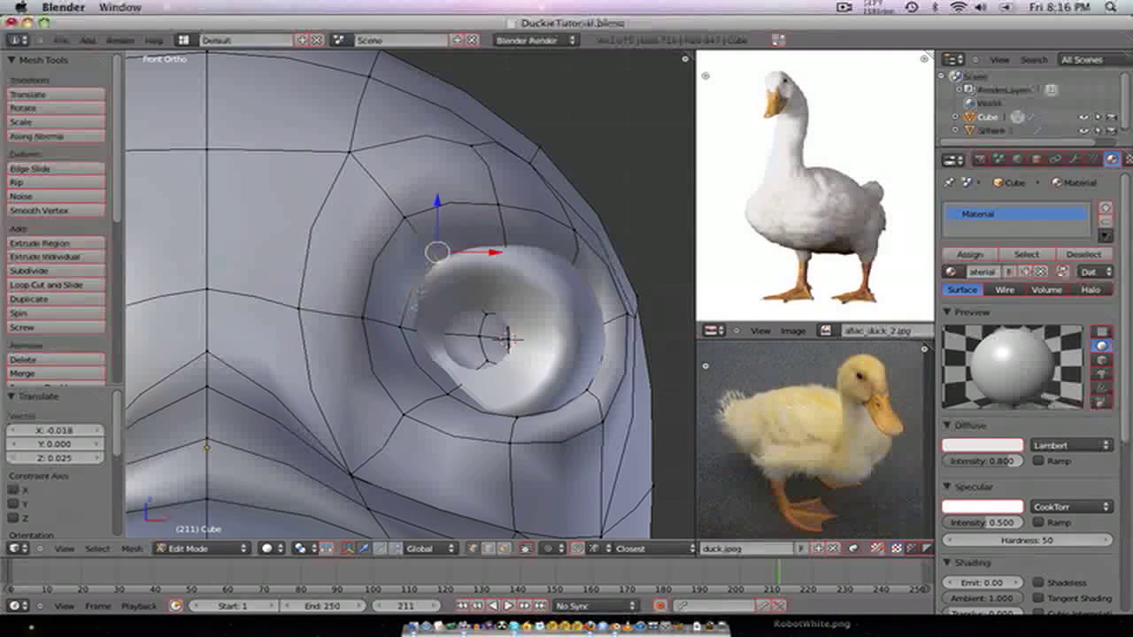
- Move the beak-side vertices of the socket rim and its surrounding loop further toward the head's centreline
right_click(404, 329)
key(g)
click(394, 329)
right_click(367, 322)
key(g)
click(339, 321)
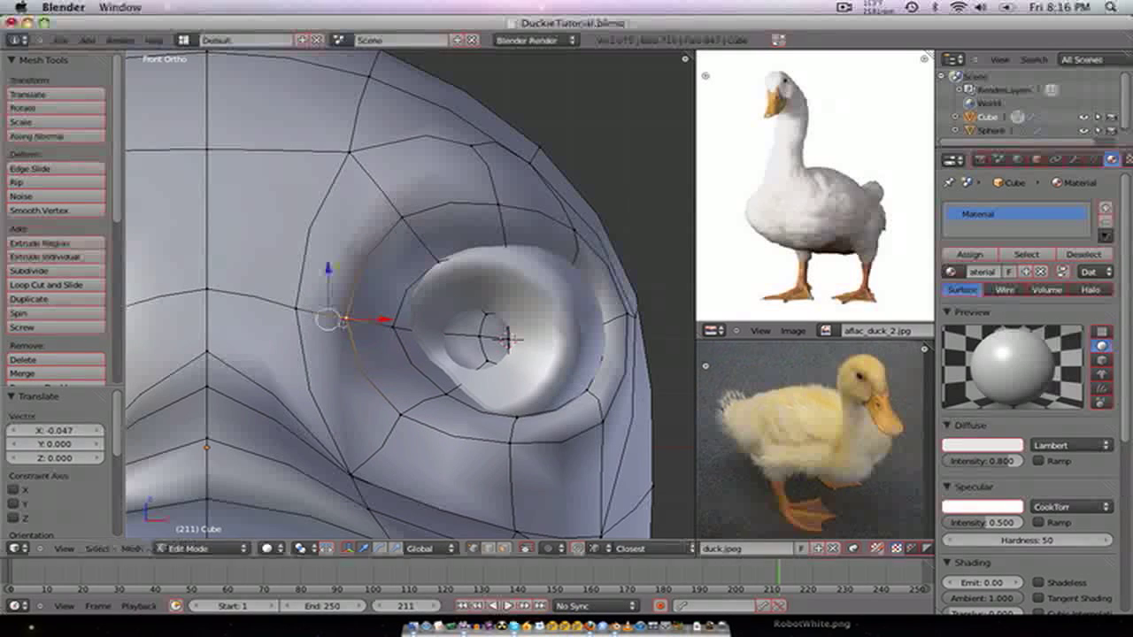
- Reposition the surrounding loop's lower beak-side vertex, and move the matching rim vertex outward, starting with about -0.048 in X and -0.030 in Z
right_click(402, 411)
key(g)
click(382, 435)
key(g)
click(403, 414)
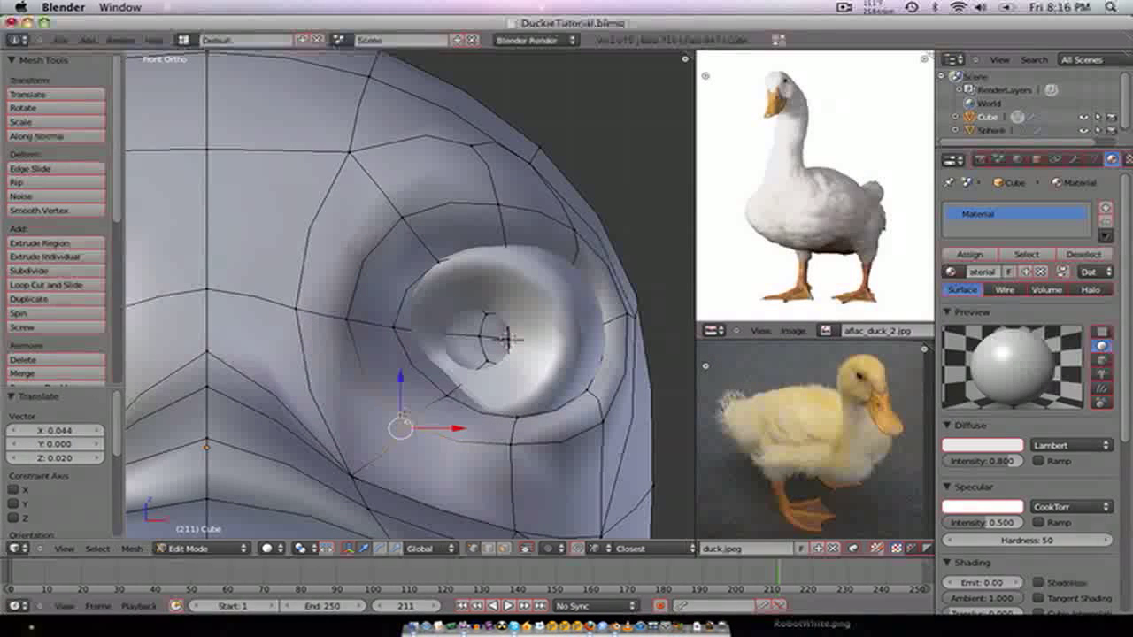
right_click(457, 386)
key(g)
click(433, 393)
key(g)
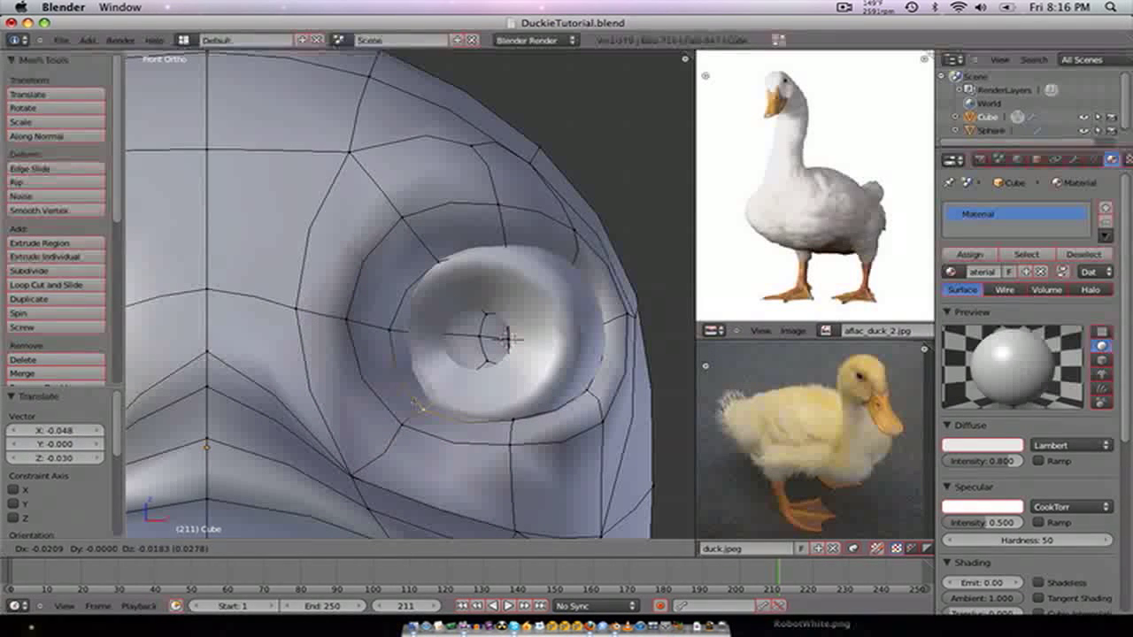
click(425, 400)
- Nudge the rim's beak-side vertex about 0.025 in X and its lower beak-side vertex about 0.018 in X toward the eyeball
right_click(389, 364)
key(g)
click(401, 364)
right_click(421, 404)
key(g)
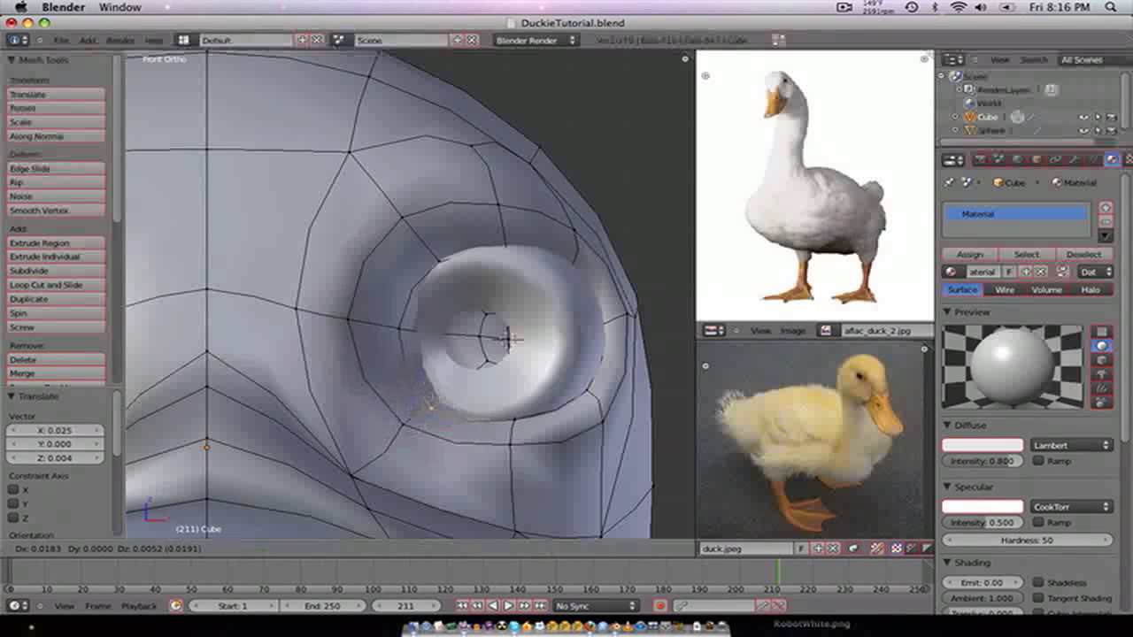
click(427, 400)
- Nudge the surrounding loop's lower beak-side vertex about 0.009 in X, and shift its beak-side vertex toward the eyeball, ending with about 0.013 in X
right_click(413, 416)
key(g)
click(417, 416)
right_click(354, 317)
key(g)
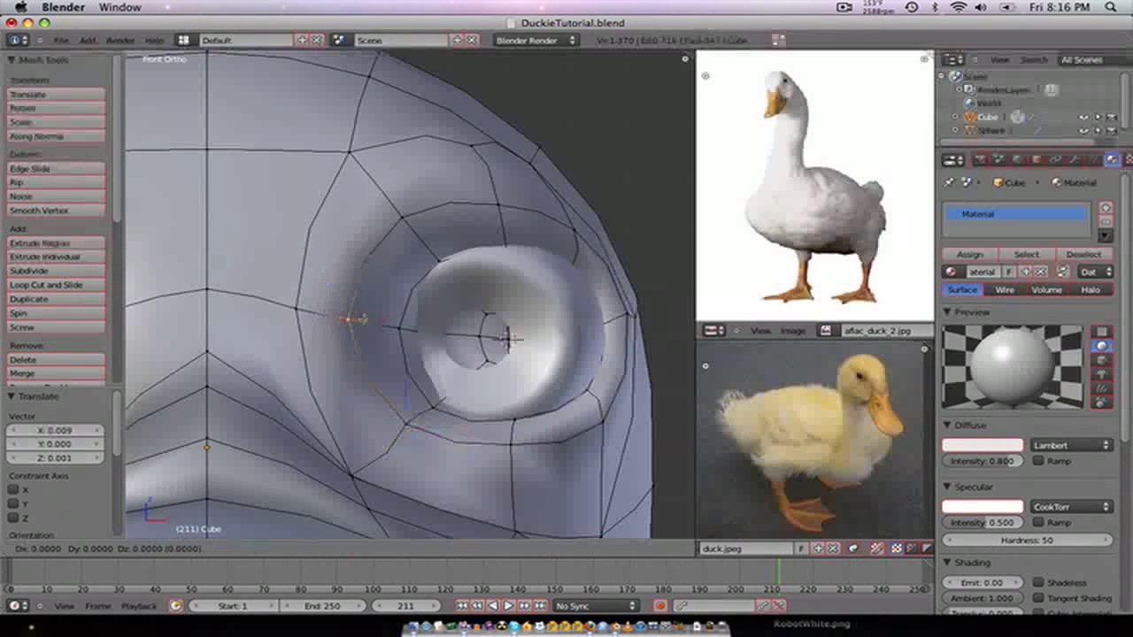
click(375, 320)
key(g)
click(364, 325)
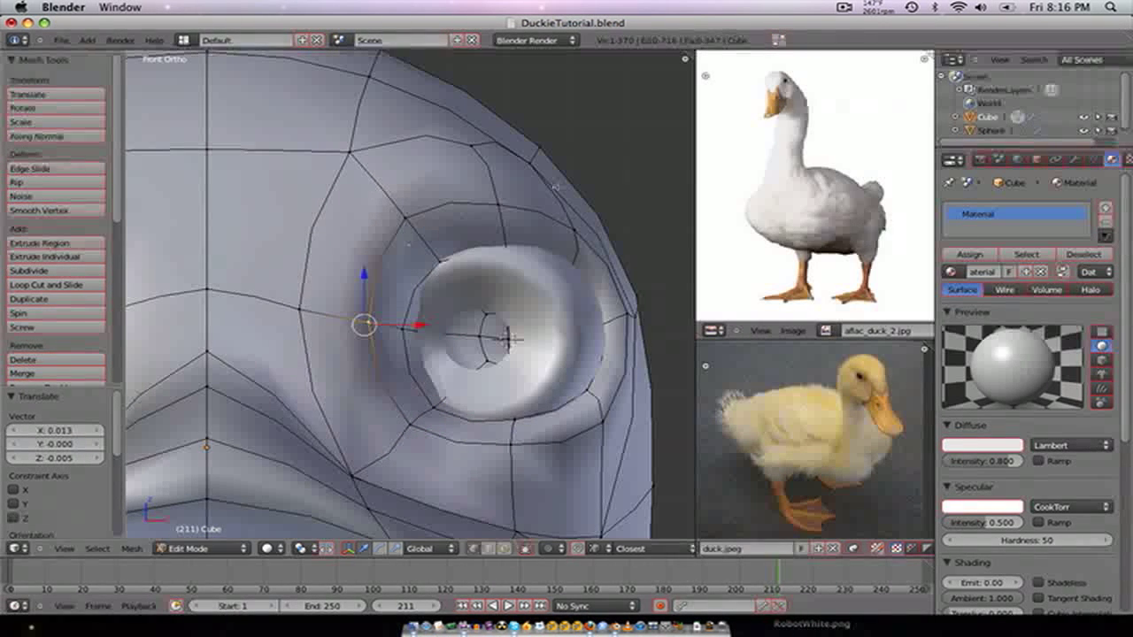
- Snap the 3D cursor to the centre of the eyeball, with the whole eyeball mesh selected
scroll(801, 177, up, 4)
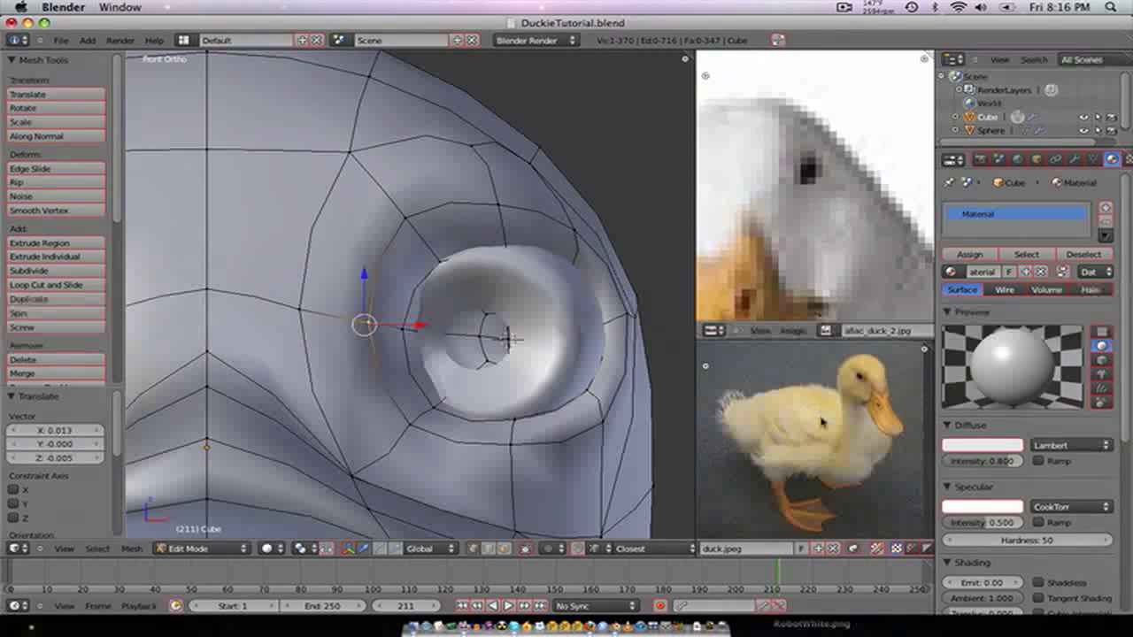
scroll(823, 423, up, 5)
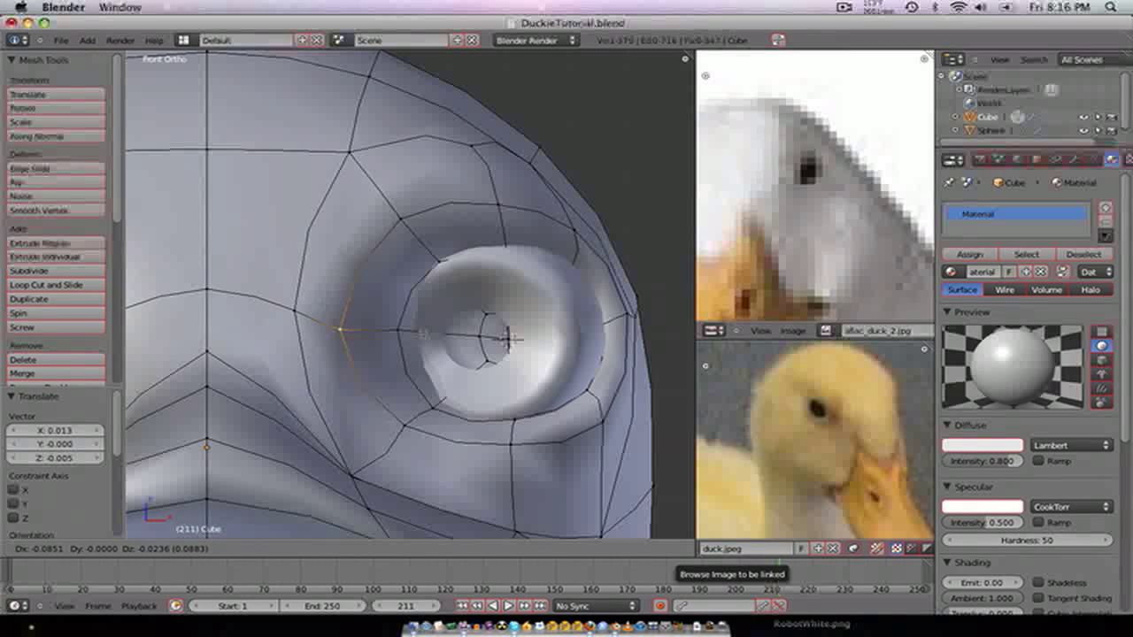
key(Tab)
middle_drag(479, 334, 479, 314)
right_click(479, 313)
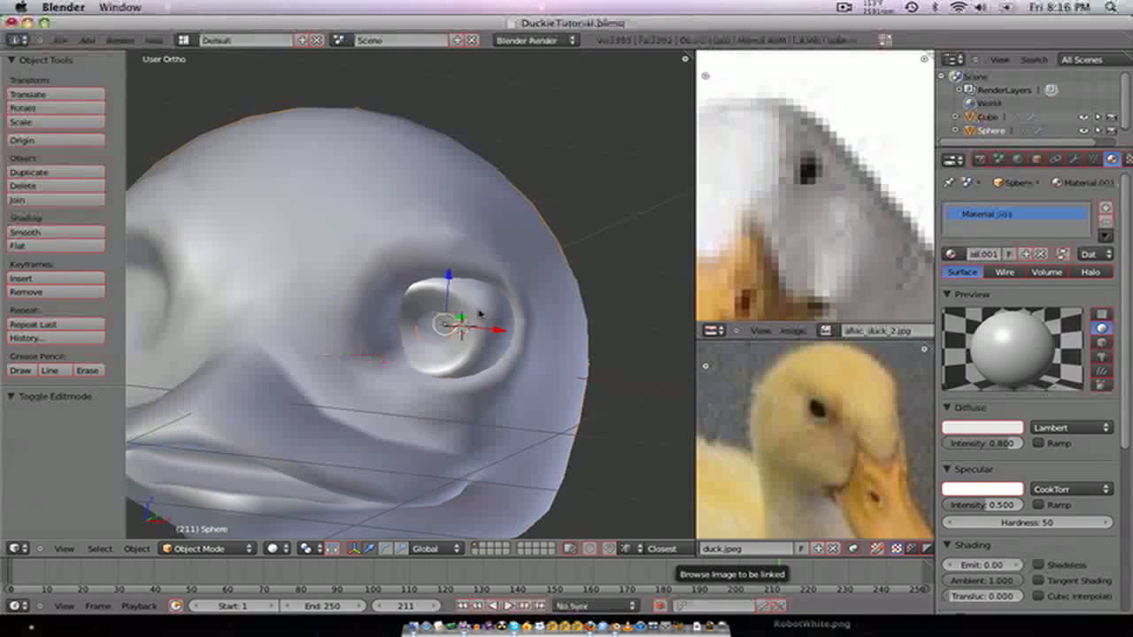
key(Tab)
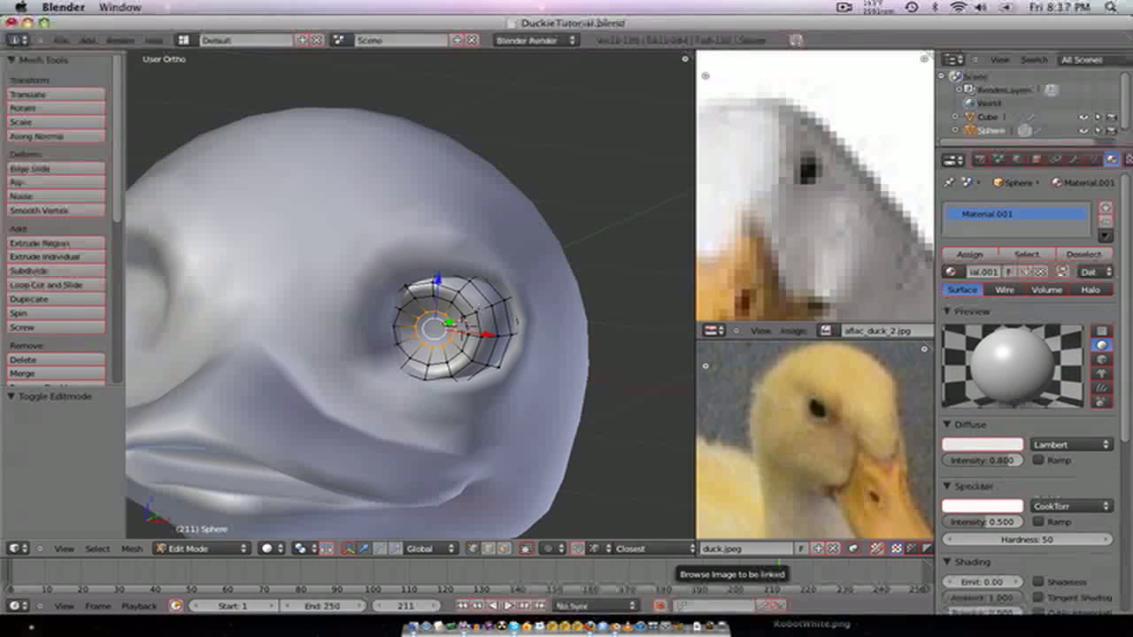
key(a)
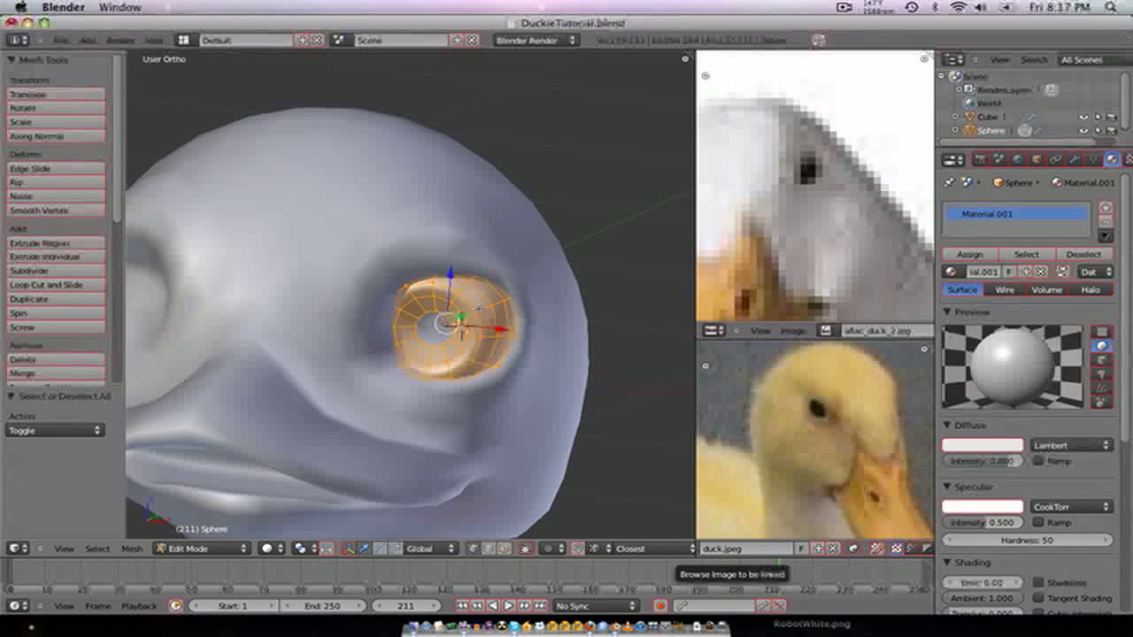
key(Tab)
key(shift+s)
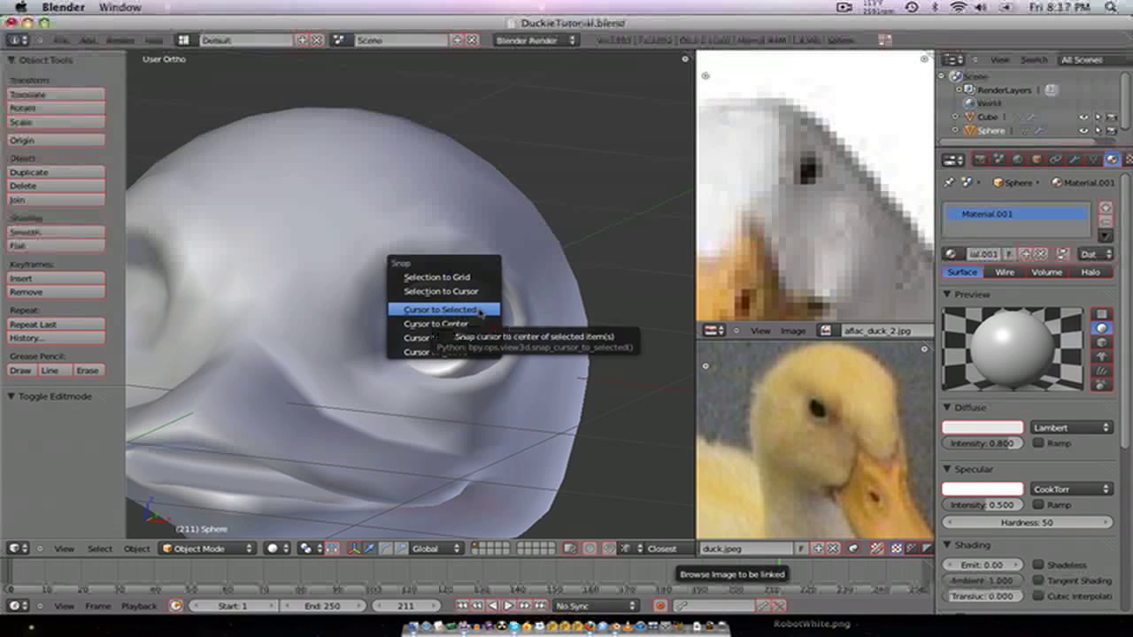
click(479, 311)
key(shift+a)
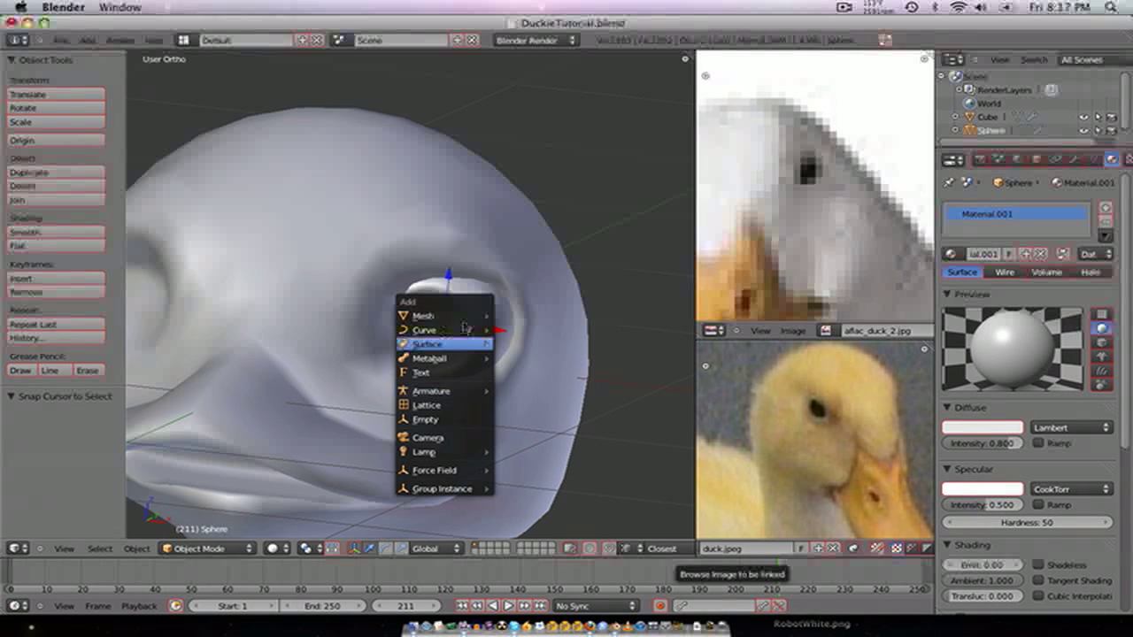
mouse_move(460, 316)
click(531, 357)
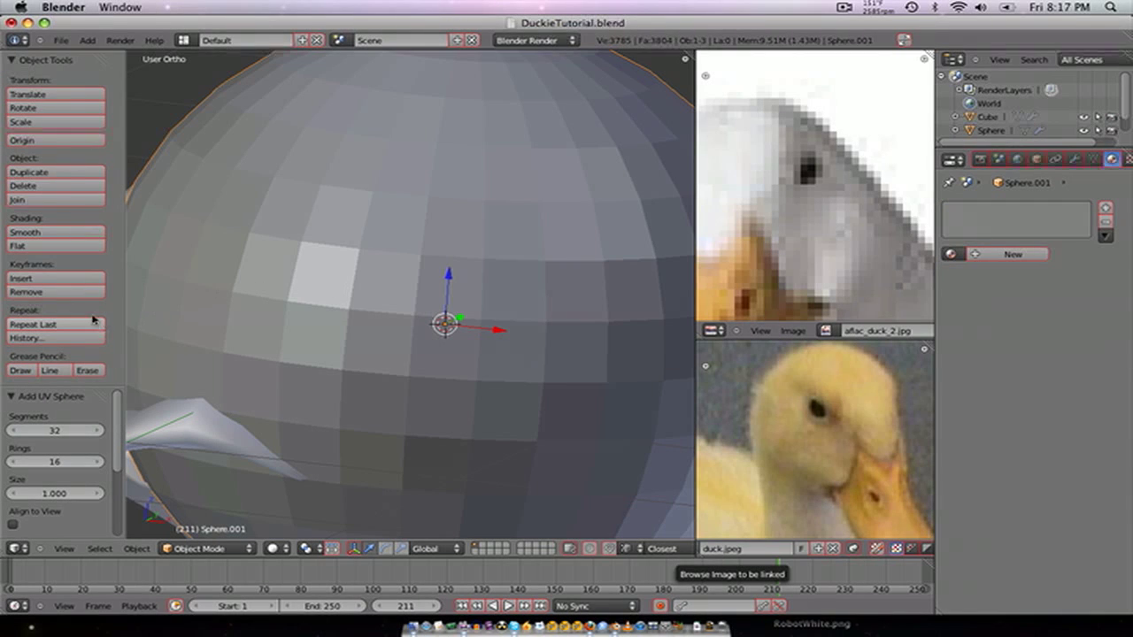
click(32, 233)
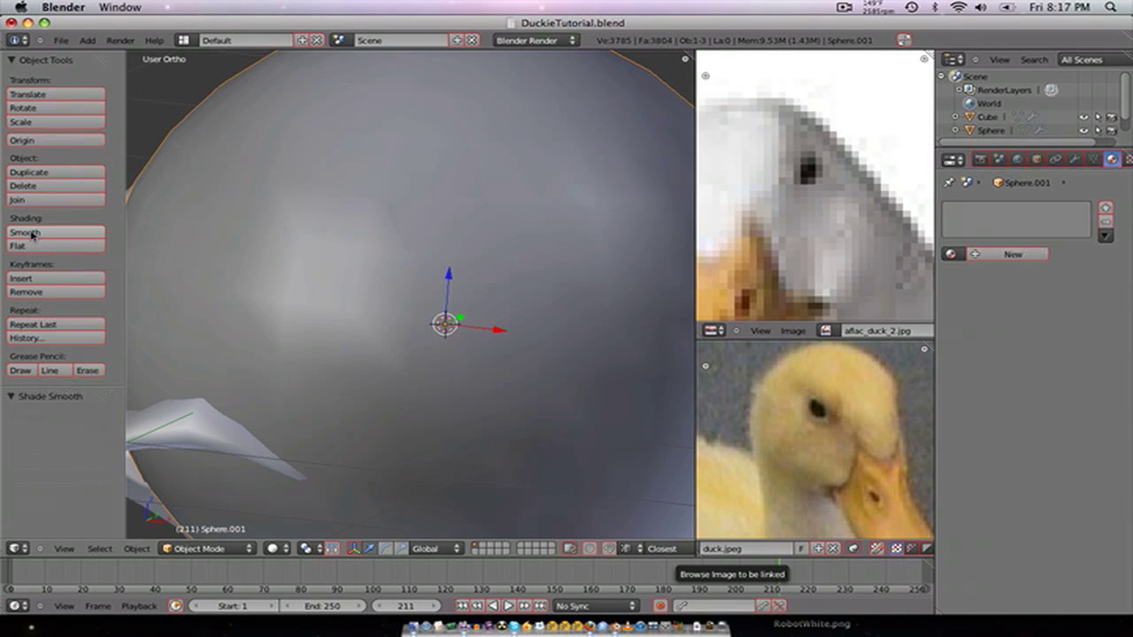
key(ctrl+z)
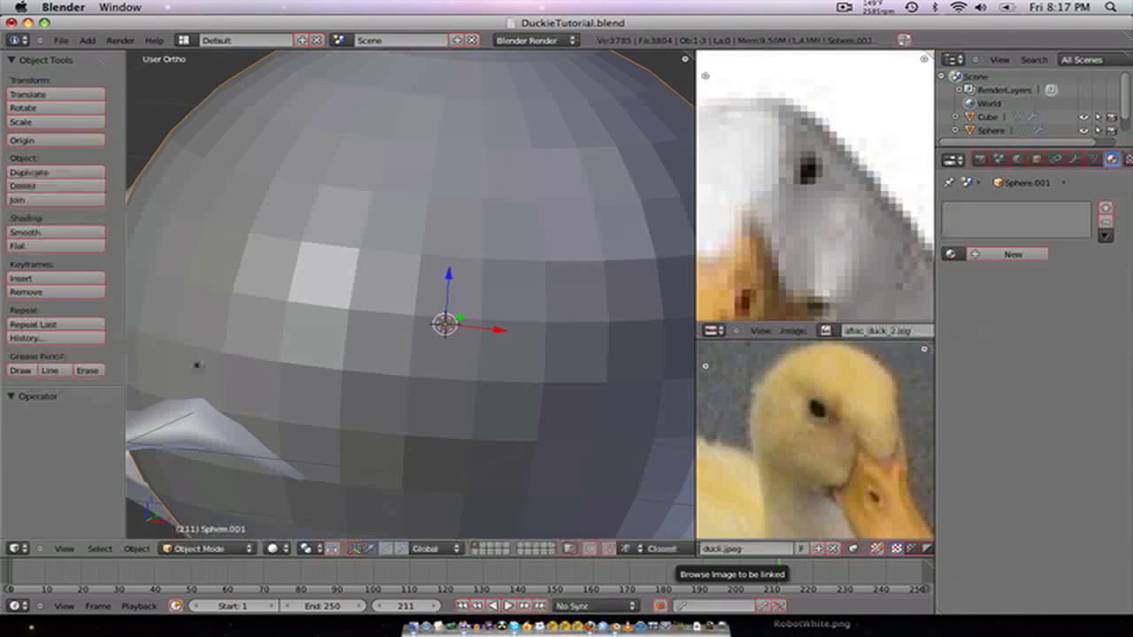
key(x)
click(303, 348)
- Add a UV sphere with 12 segments and 12 rings at the 3D cursor and shade it smooth
key(shift+a)
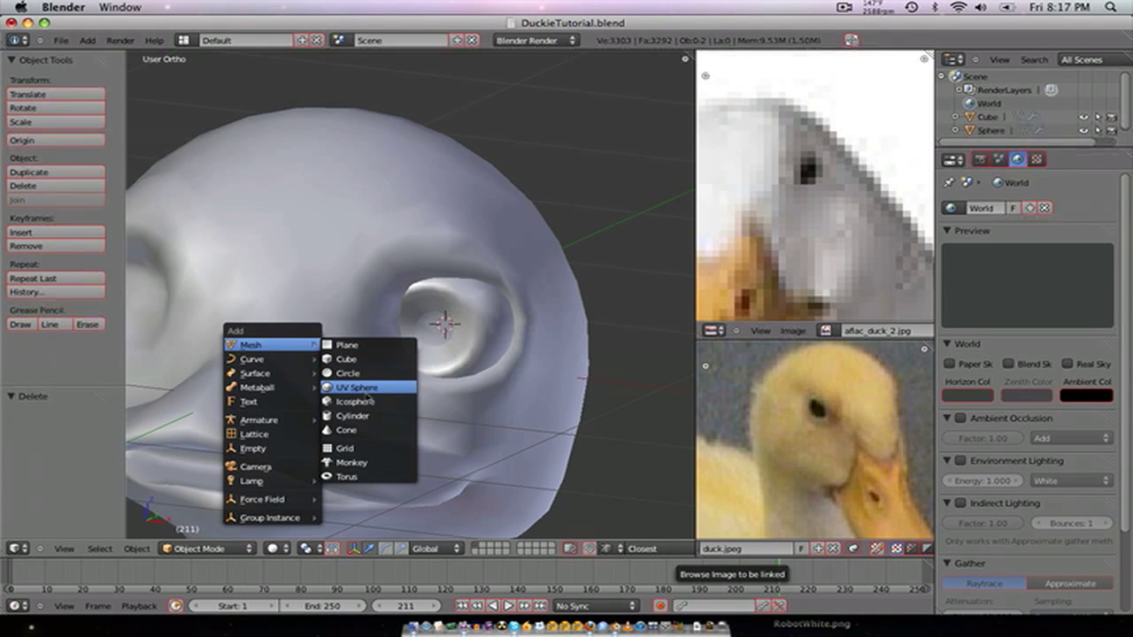
click(363, 389)
click(64, 431)
text(1)
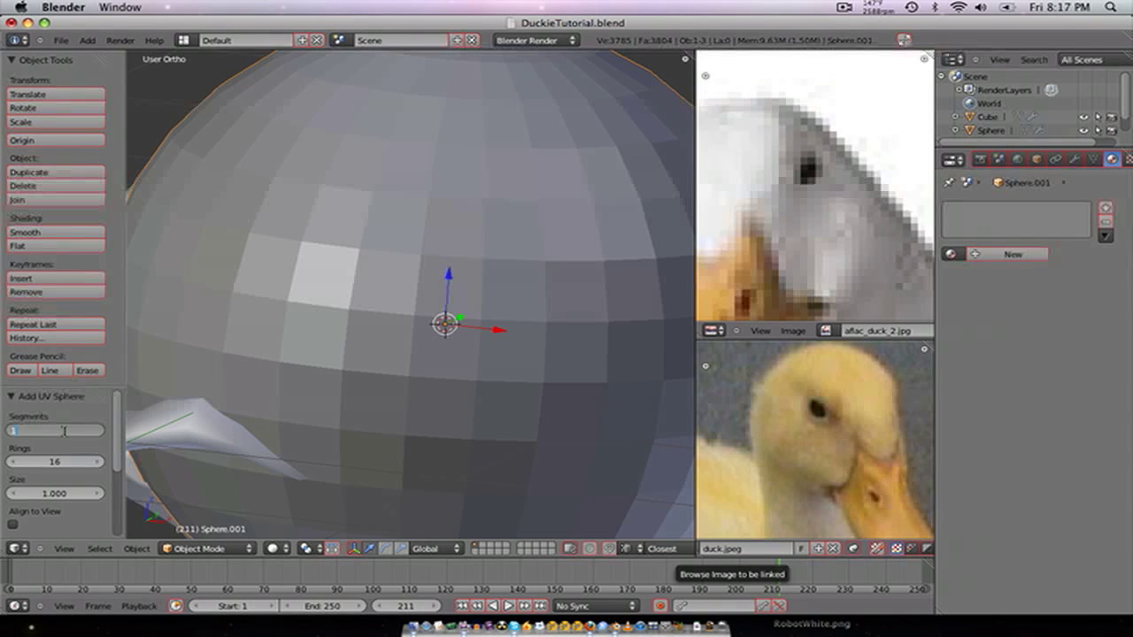
text(2)
key(Return)
click(53, 461)
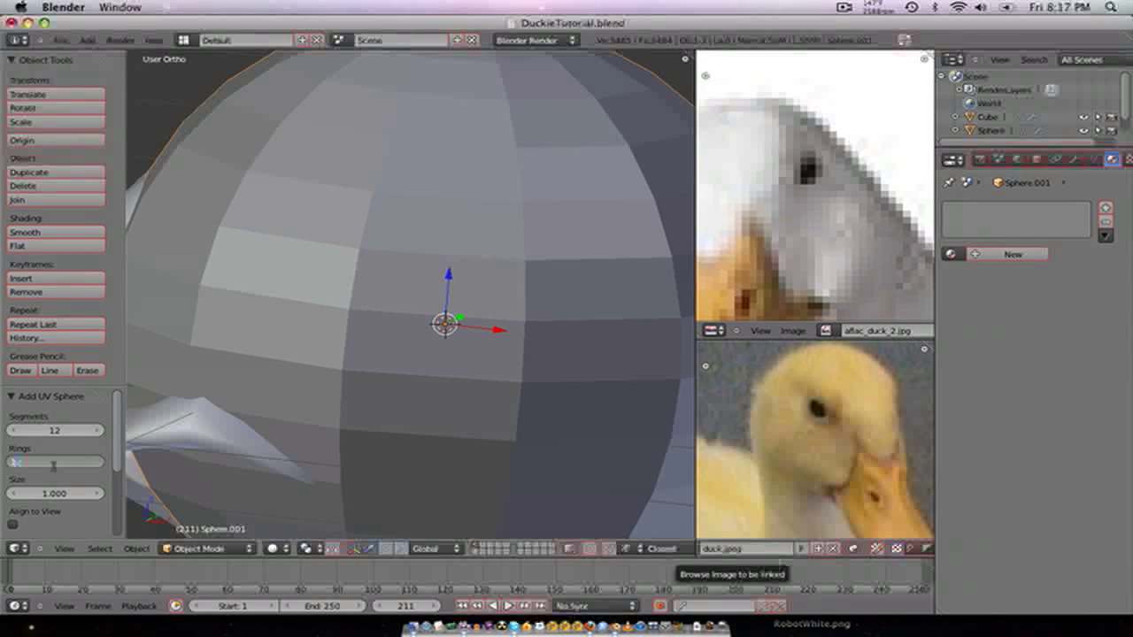
text(12)
key(Return)
click(60, 233)
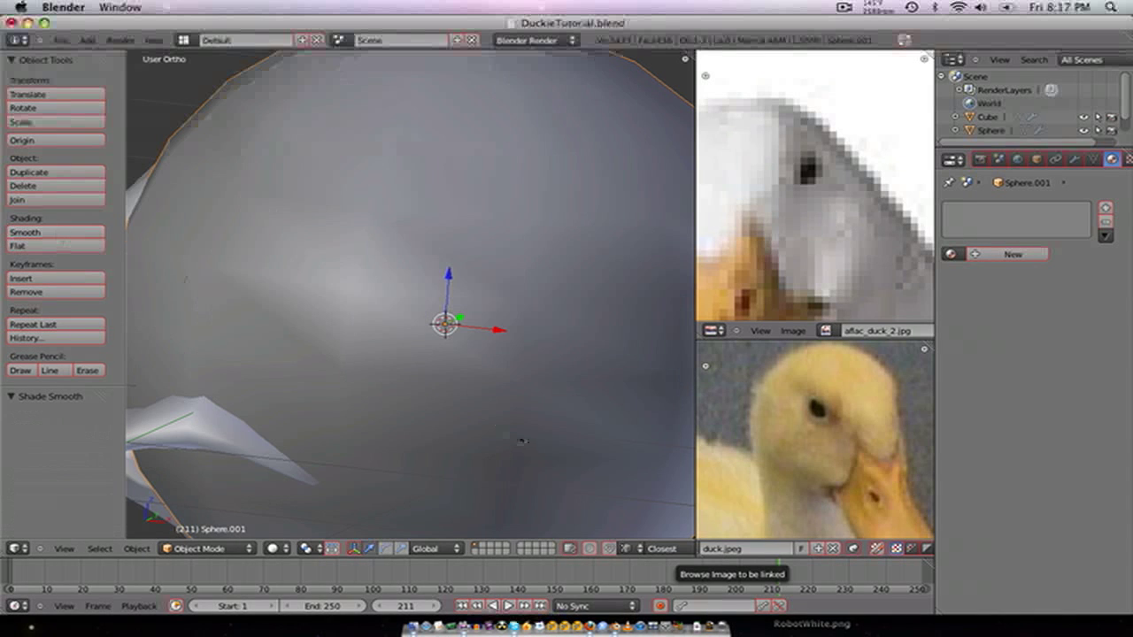
- Scale the new sphere to about 0.214 and isolate it together with the eyeball in local view
key(s)
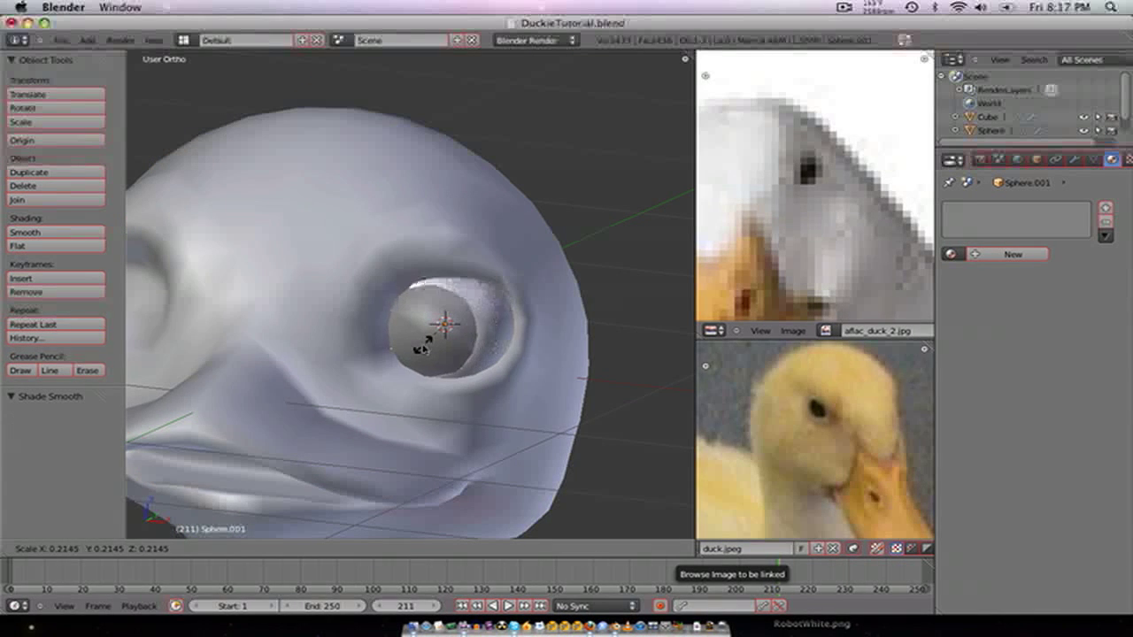
click(424, 348)
key(KP_1)
key(KP_3)
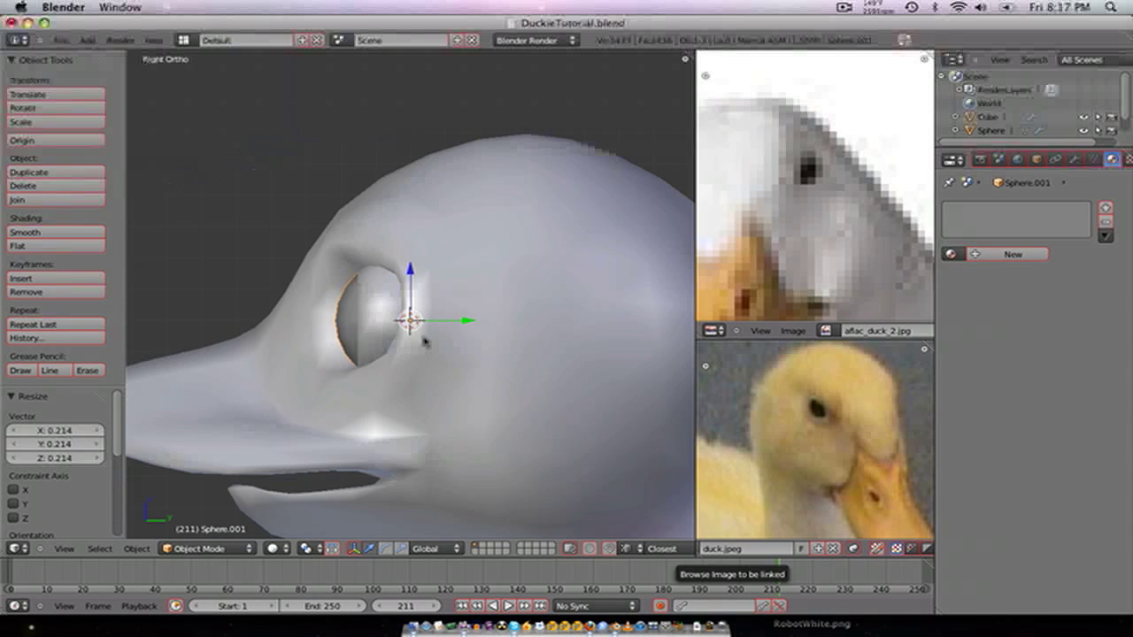
key(z)
key(z)
scroll(425, 341, up, 4)
right_click(355, 315)
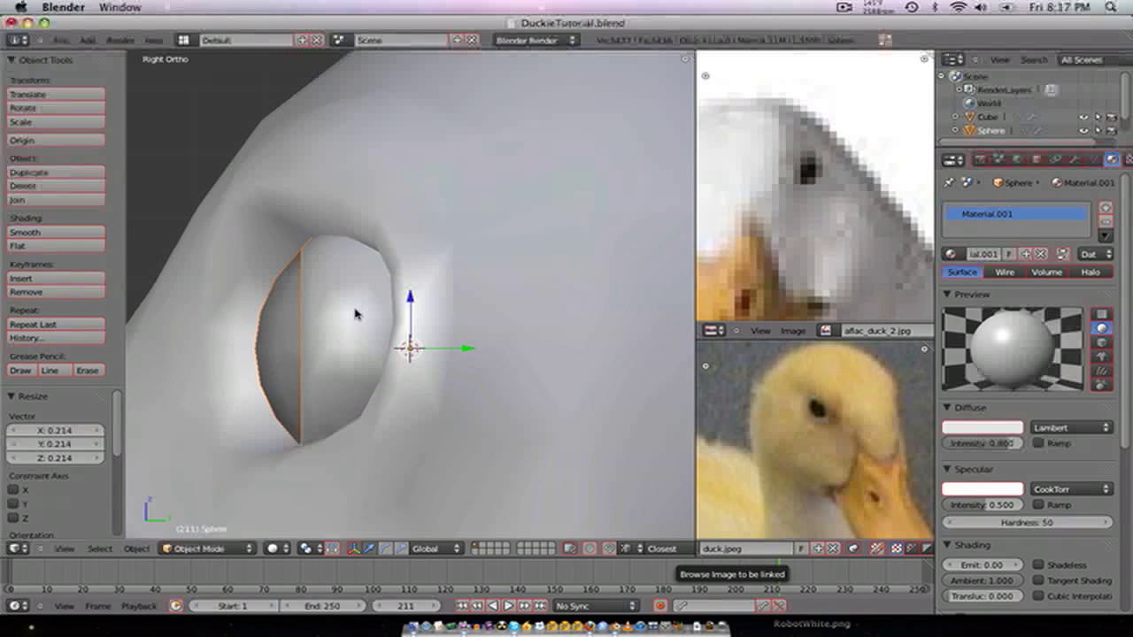
key(KP_Divide)
right_click(251, 307)
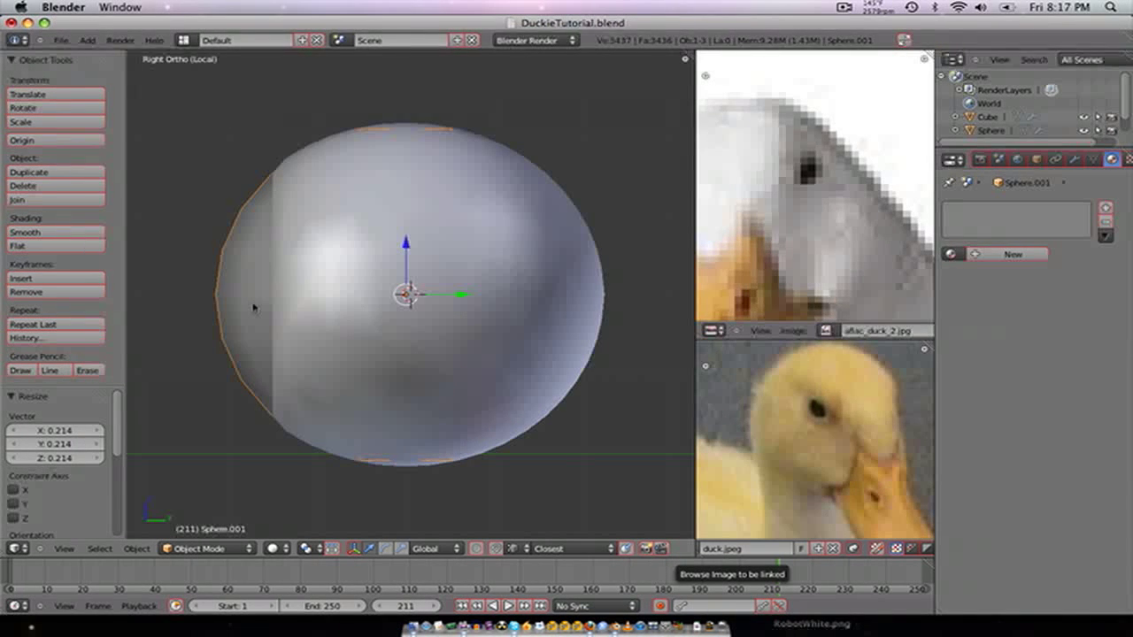
- Rotate the new sphere's mesh in the side view so its pole points out of the eyeball's pupil opening
key(z)
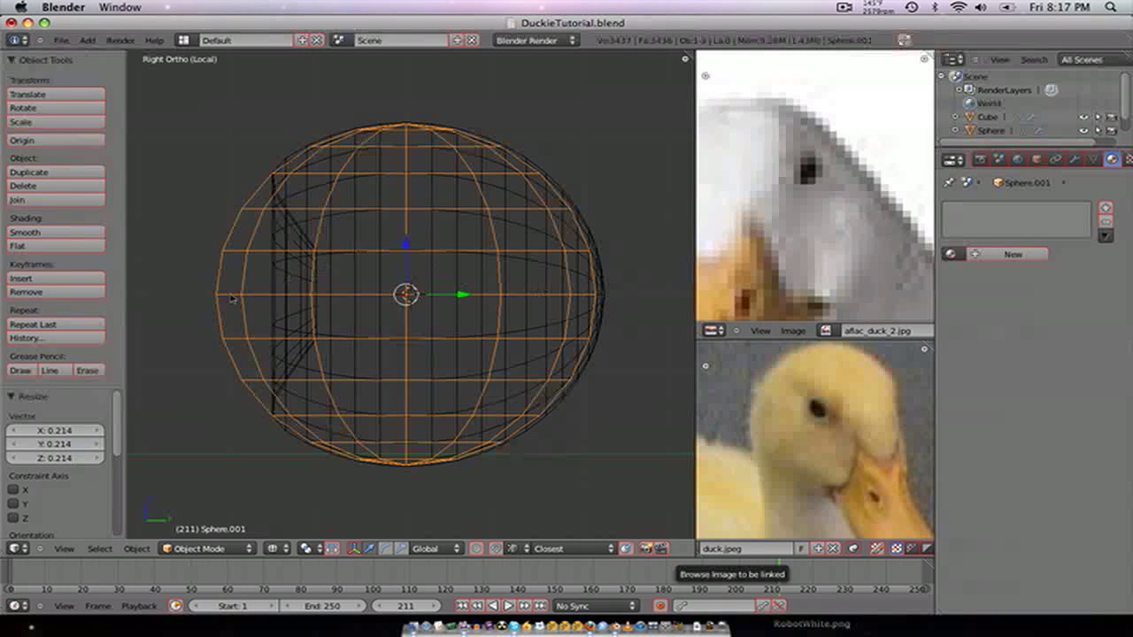
key(Tab)
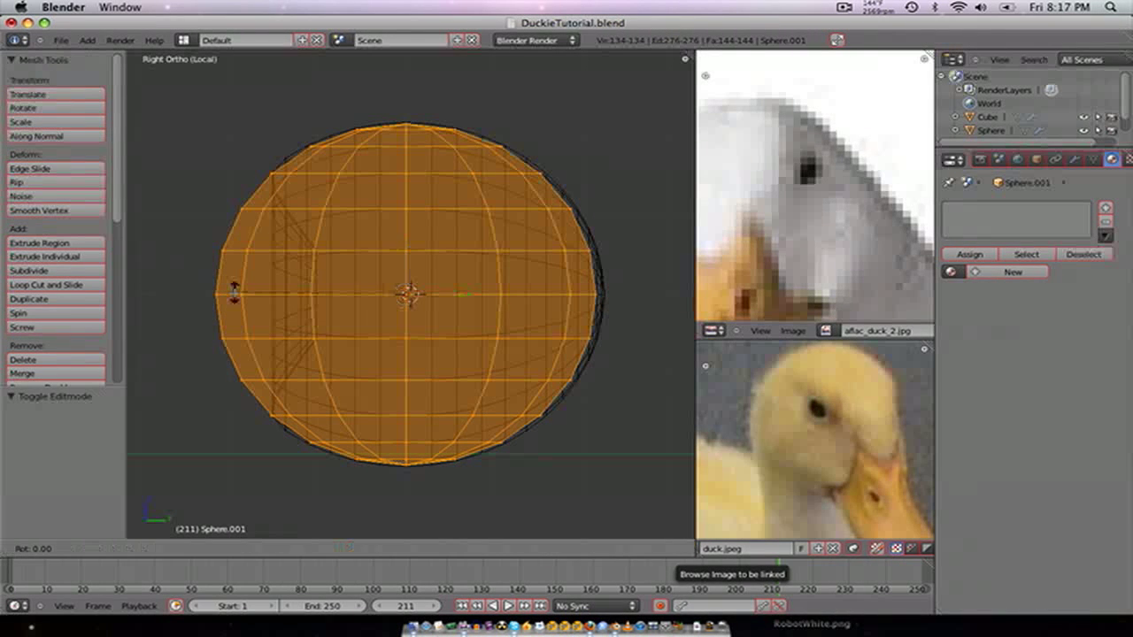
key(Tab)
key(z)
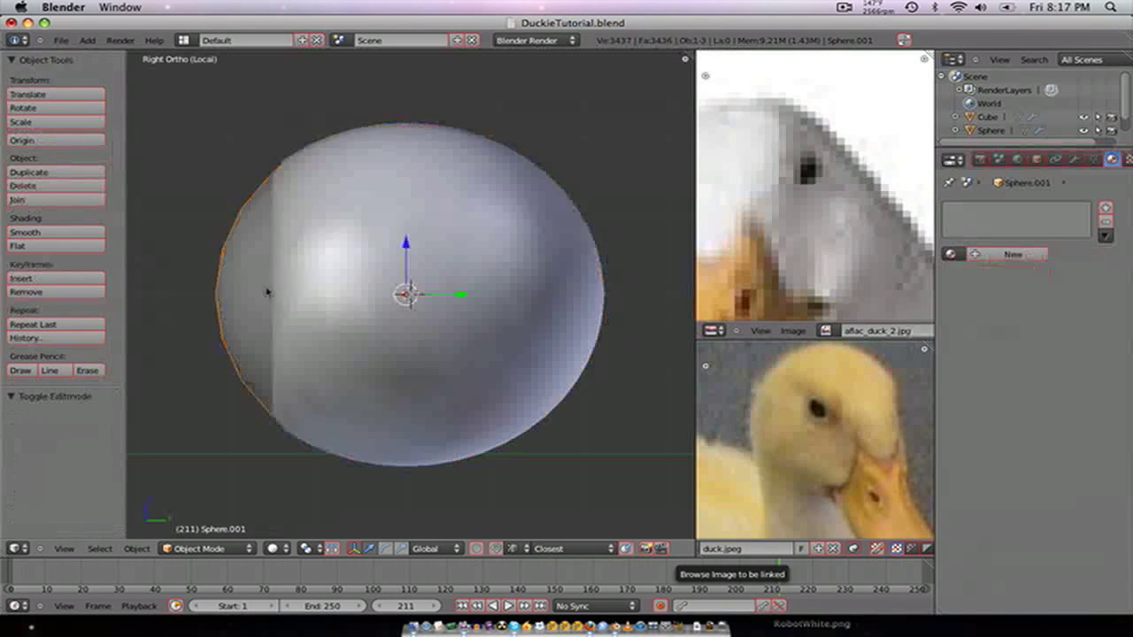
middle_drag(271, 288, 314, 315)
key(KP_1)
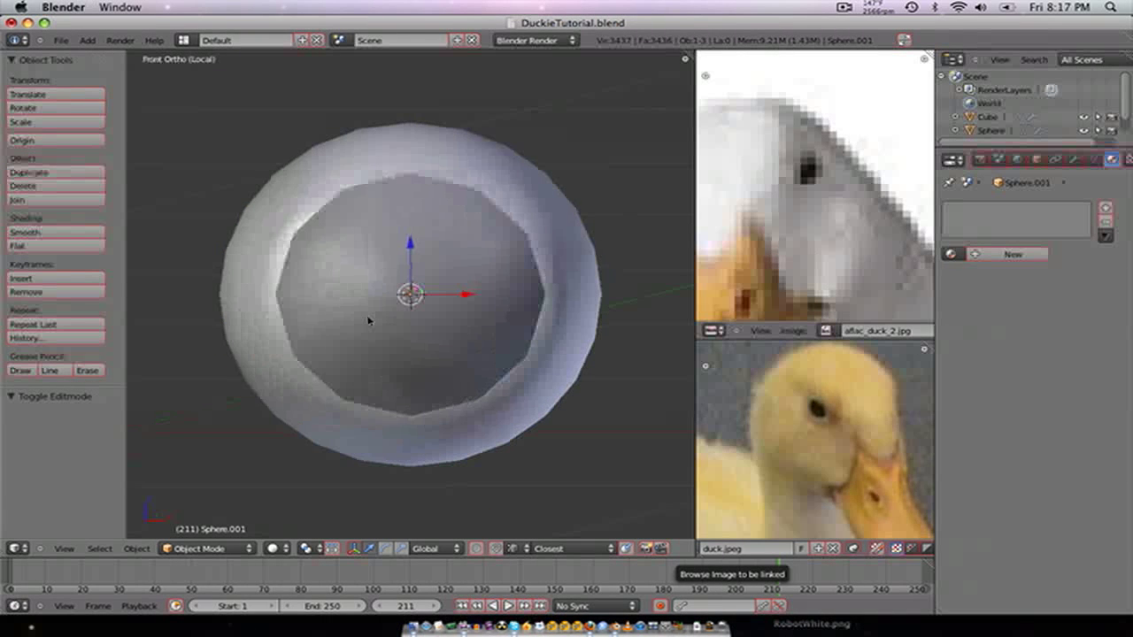
- Give the new sphere a level 1 subdivision surface
key(ctrl+1)
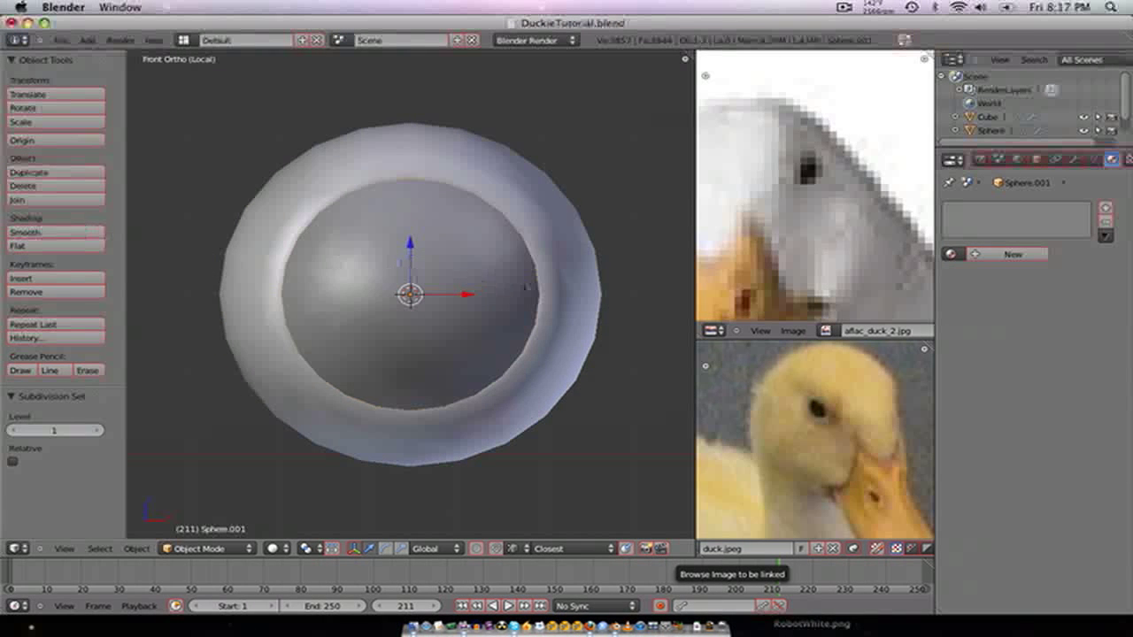
middle_drag(527, 286, 415, 302)
key(KP_1)
key(KP_3)
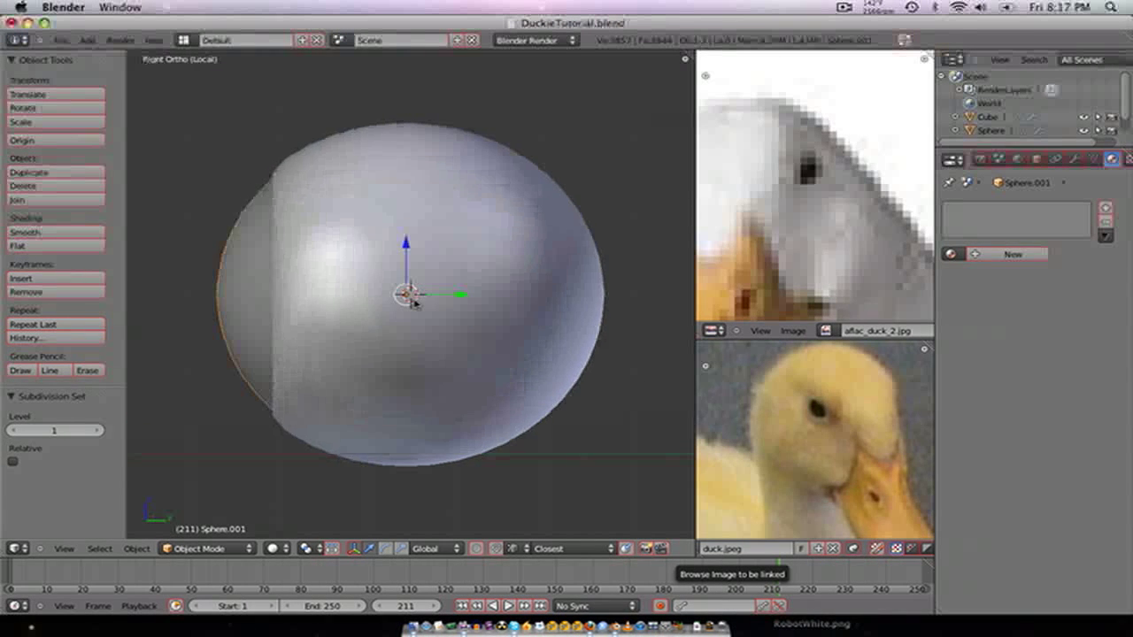
- Delete the new sphere's rear vertices, keeping only the front cap that covers the eyeball's pupil opening
mouse_move(310, 307)
shift+middle_down()
mouse_move(358, 323)
mouse_move(299, 293)
shift+middle_up()
scroll(357, 323, up, 2)
key(z)
scroll(321, 302, down, 1)
key(z)
key(Tab)
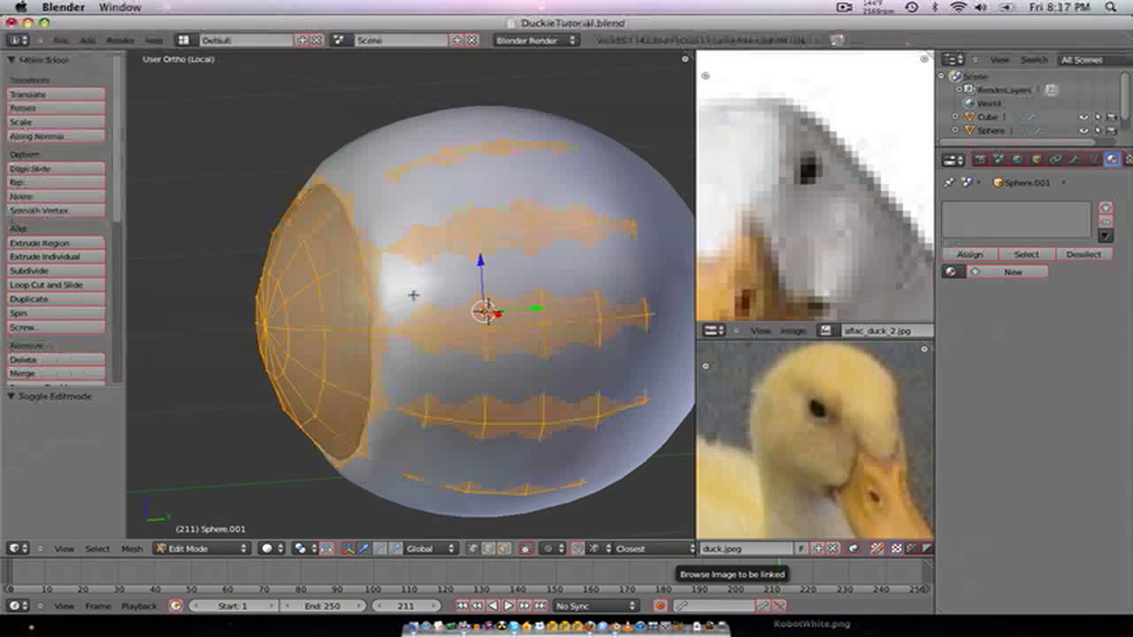
key(KP_3)
key(a)
key(a)
scroll(446, 297, down, 2)
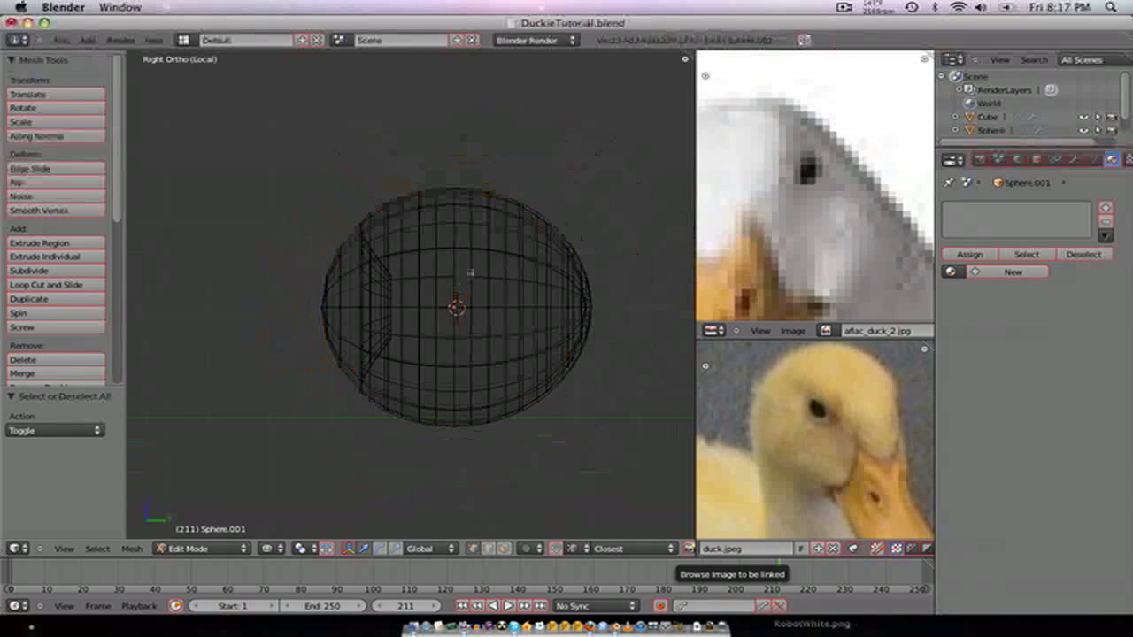
key(b)
drag(625, 131, 374, 463)
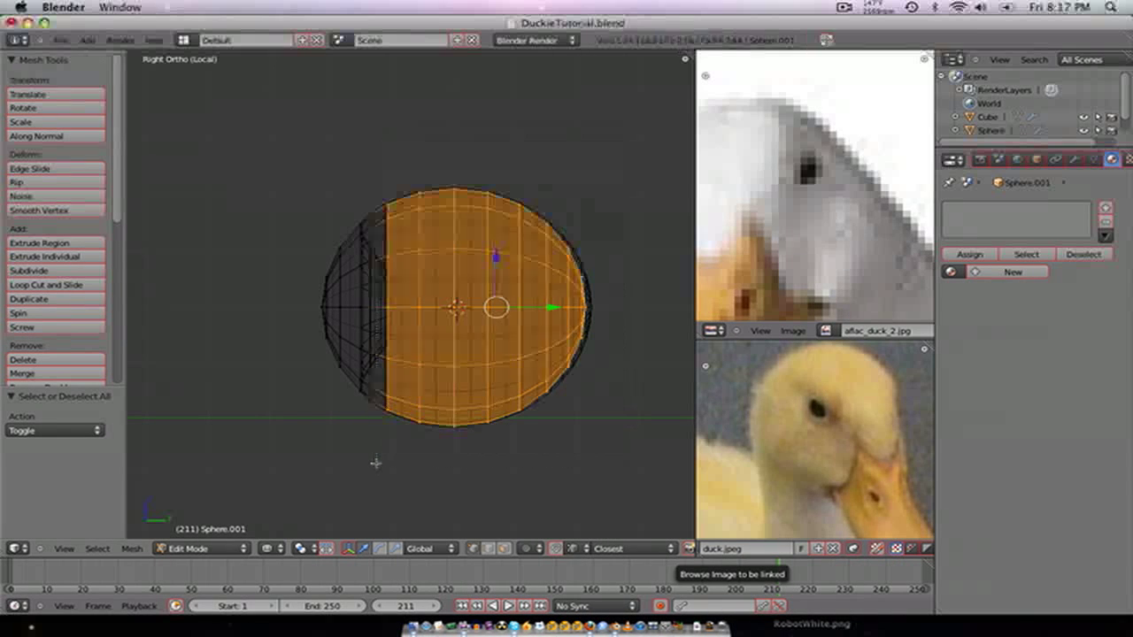
key(x)
click(350, 457)
key(z)
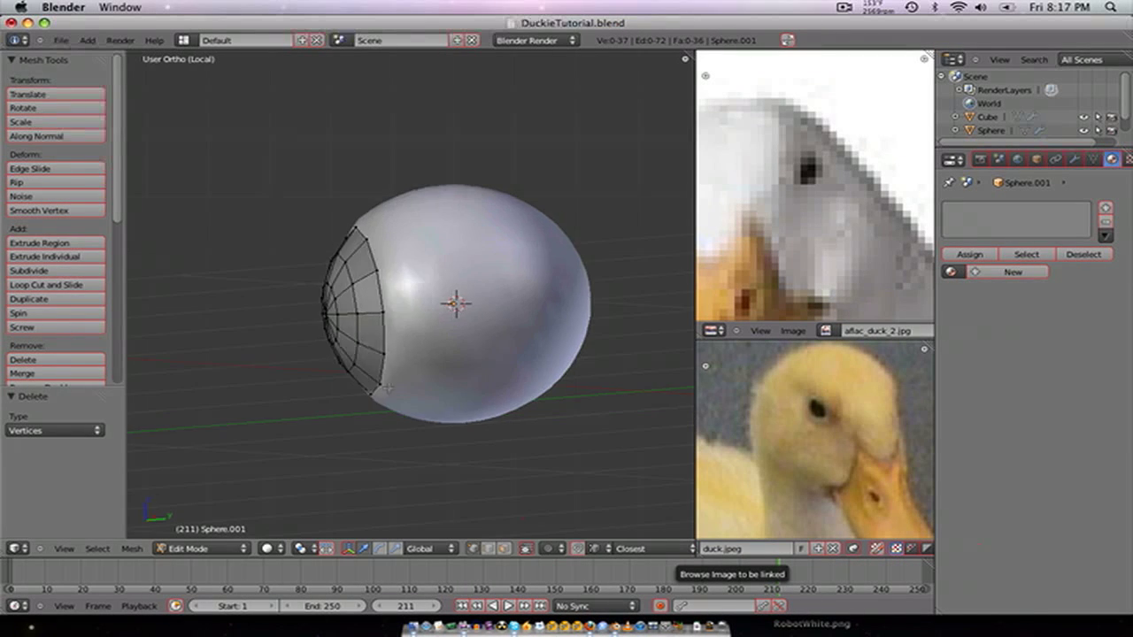
- Select the cap's central pole vertex and grow the selection to the first ring of faces around it
middle_drag(372, 384, 401, 357)
key(Tab)
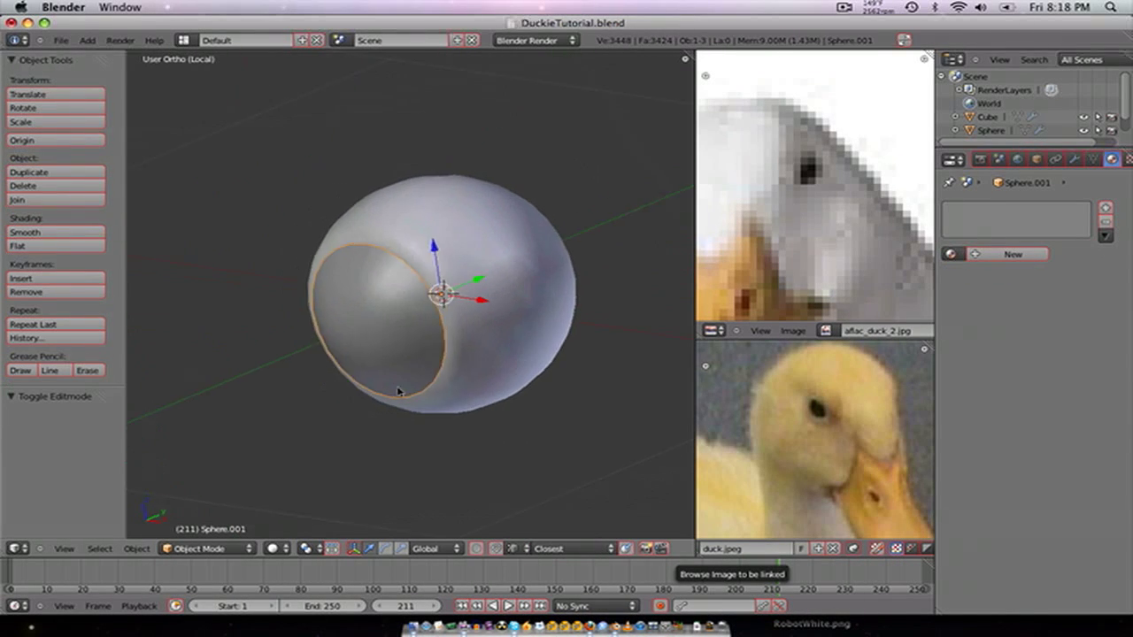
key(Tab)
scroll(399, 374, up, 3)
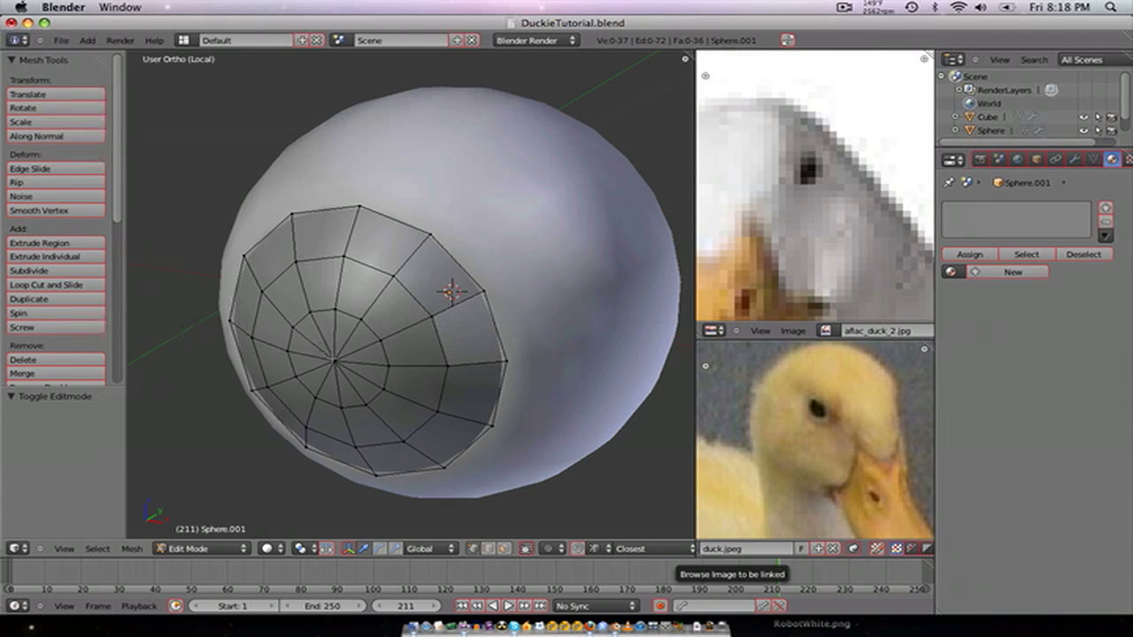
right_click(332, 360)
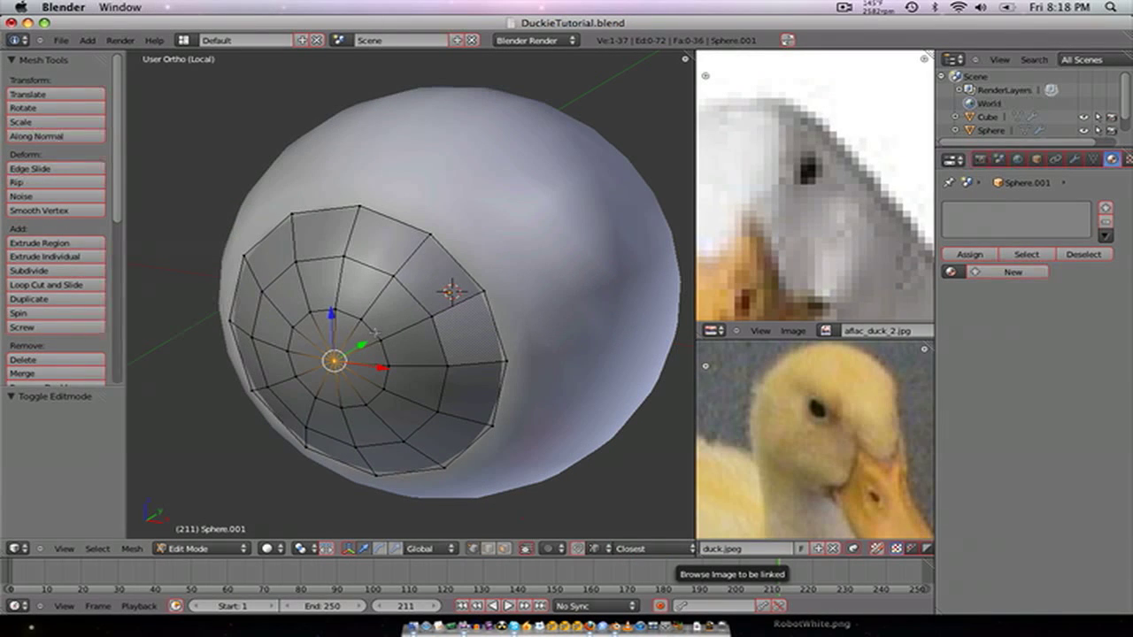
key(ctrl+KP_Add)
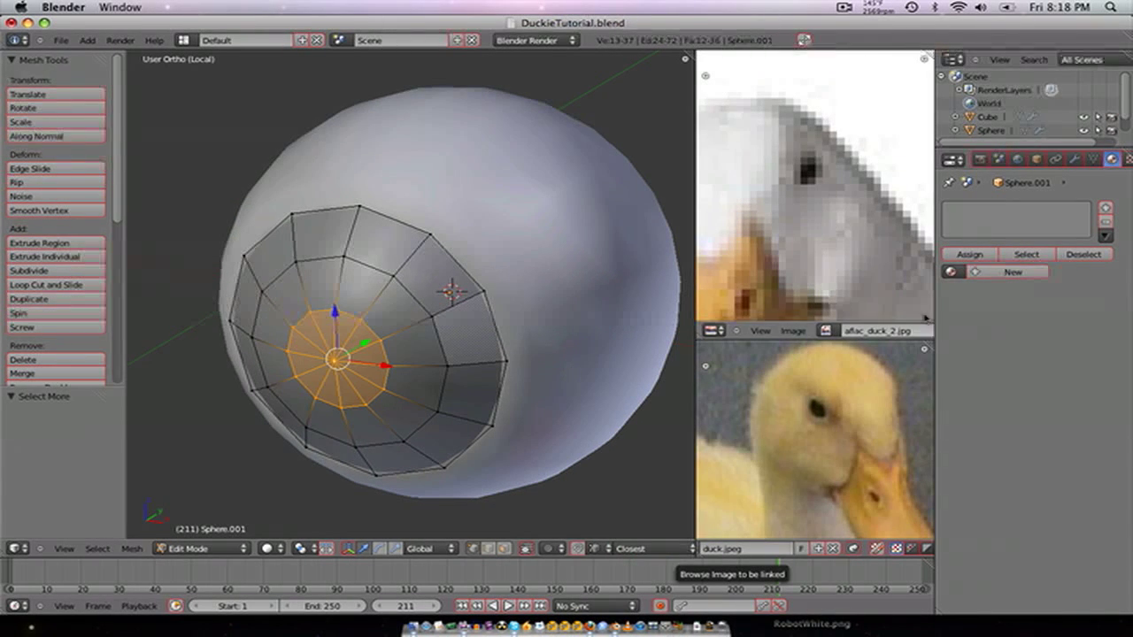
- Create a new material named EYEblk for the cap and set its diffuse colour to black
click(1006, 273)
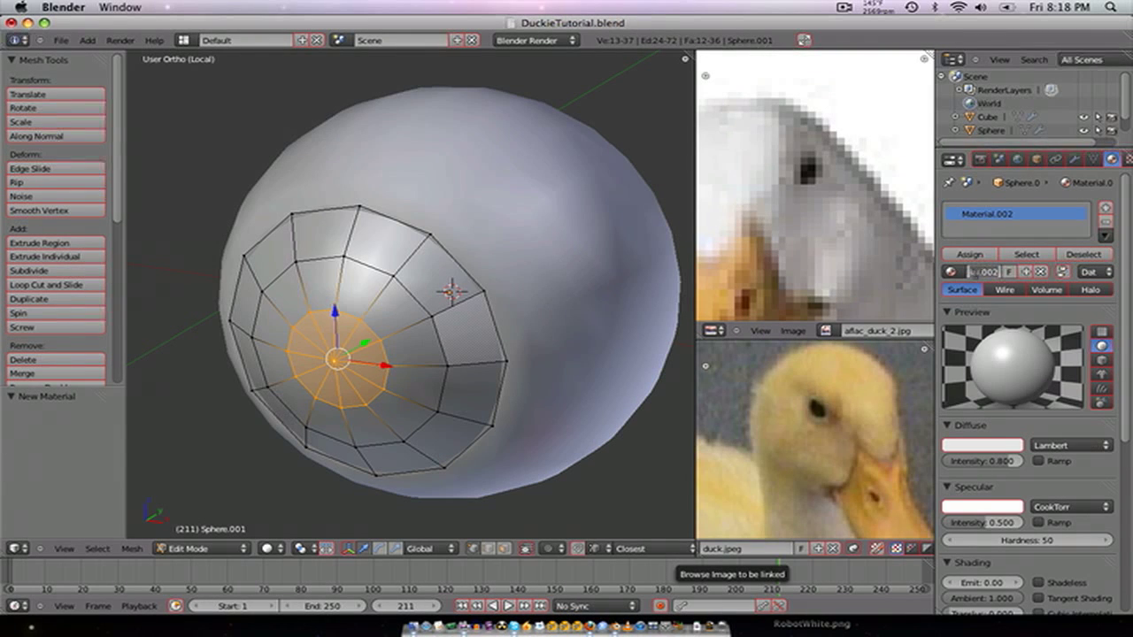
click(971, 272)
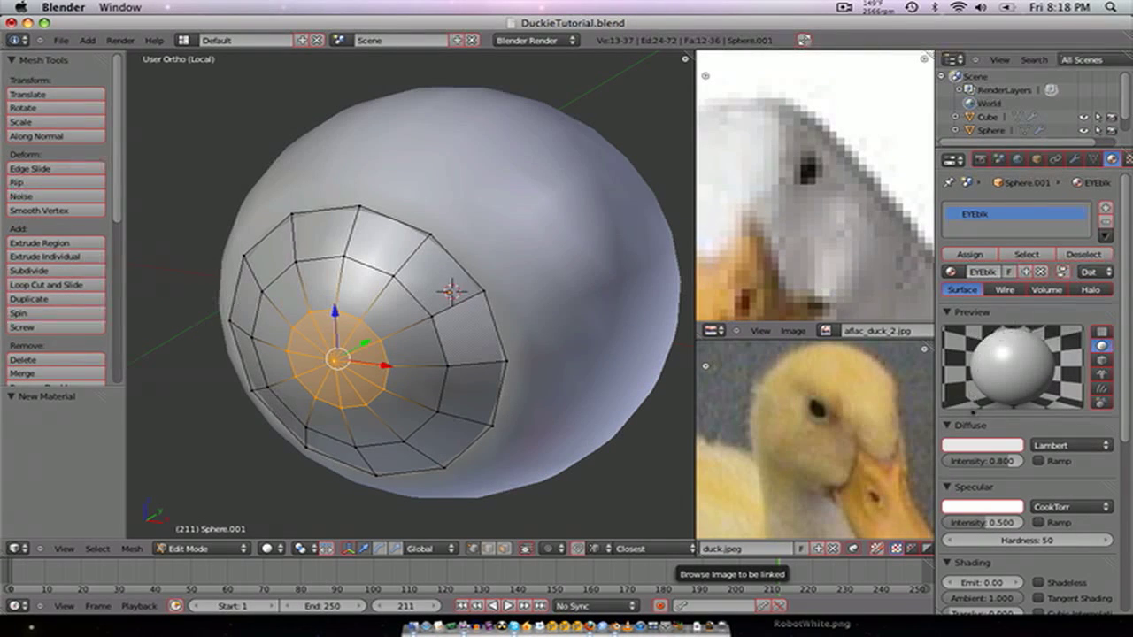
click(983, 445)
drag(1007, 352, 1007, 379)
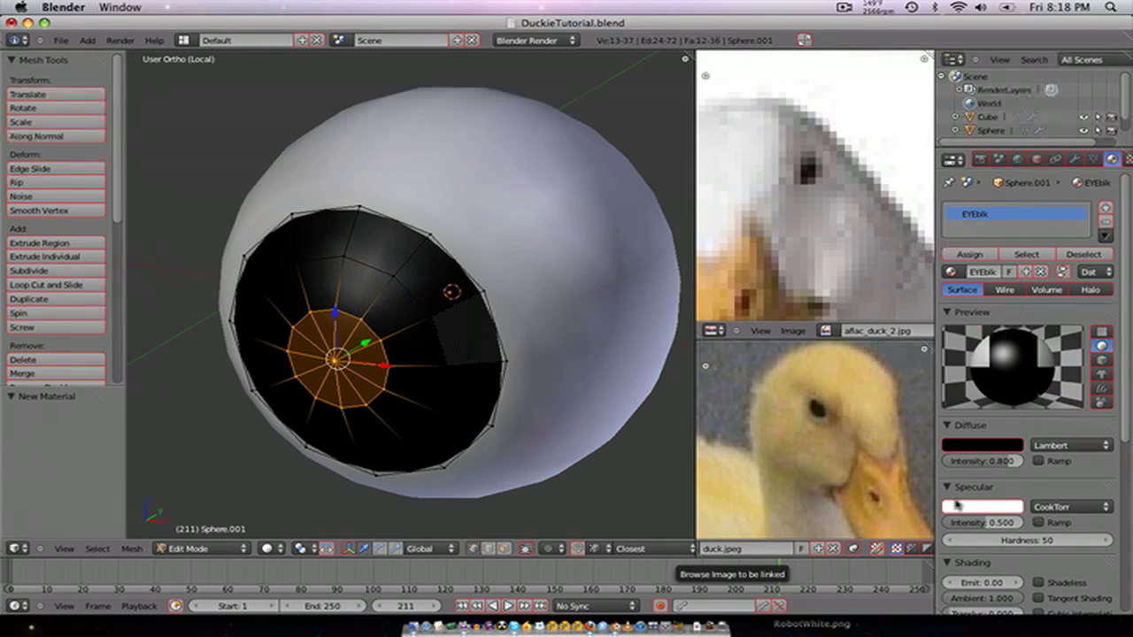
- Assign the EYEblk material to the selected central faces and set its specular intensity to 0.560 and hardness to 81
click(970, 254)
mouse_move(1000, 530)
mouse_down()
mouse_move(977, 529)
mouse_move(1052, 543)
mouse_up()
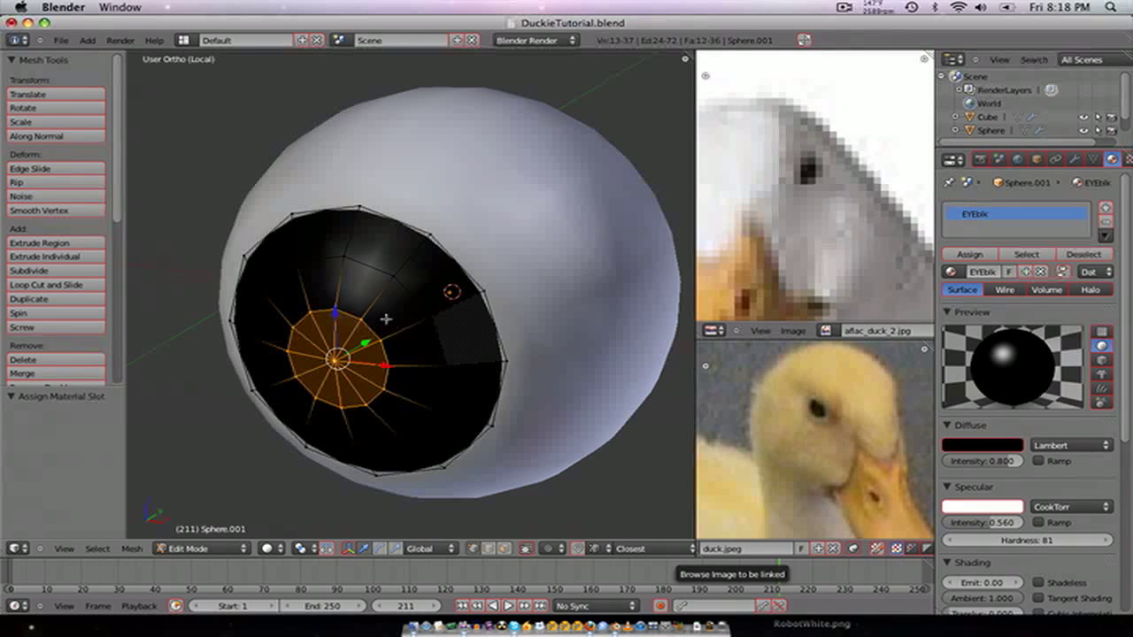
- Invert the selection and assign the cap's outer ring a second material named EyeColour with a blue diffuse colour
key(ctrl+i)
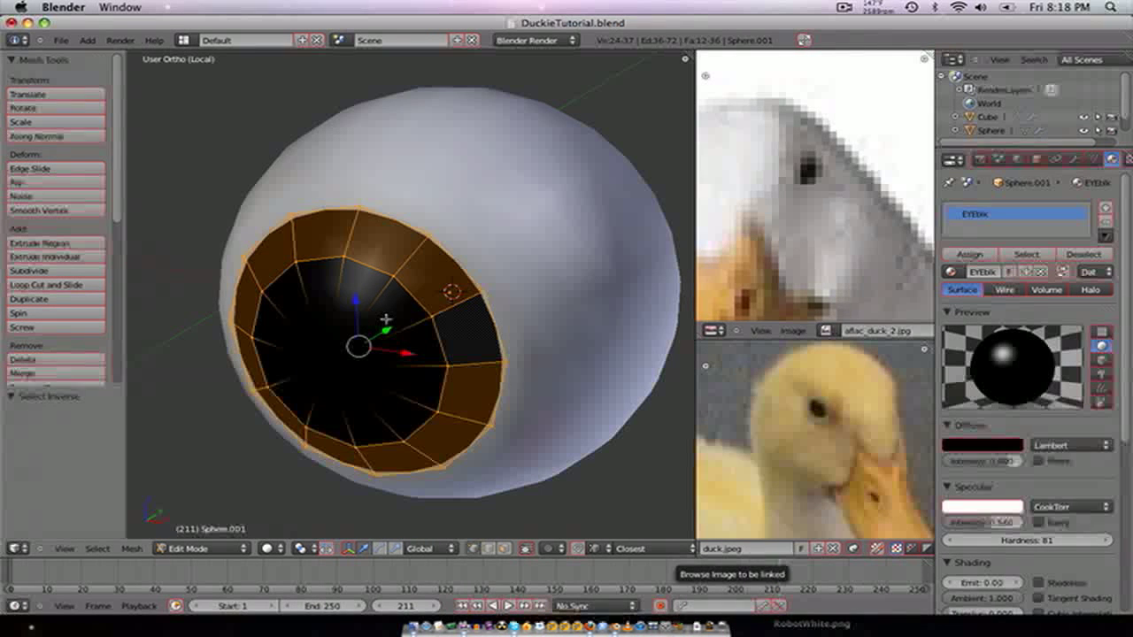
click(1110, 208)
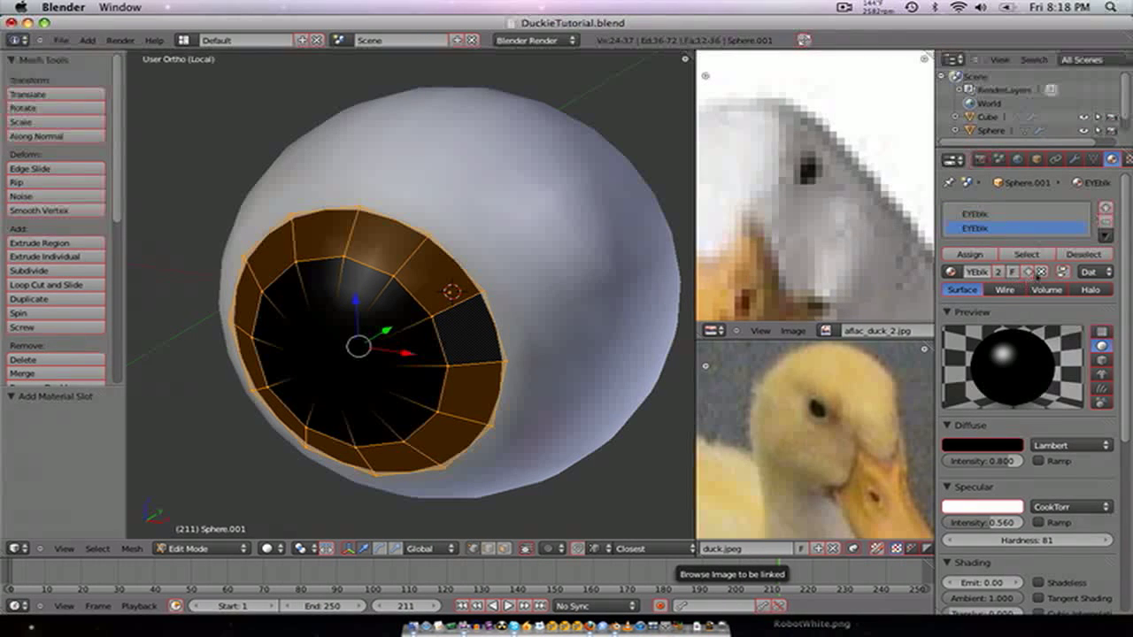
click(998, 272)
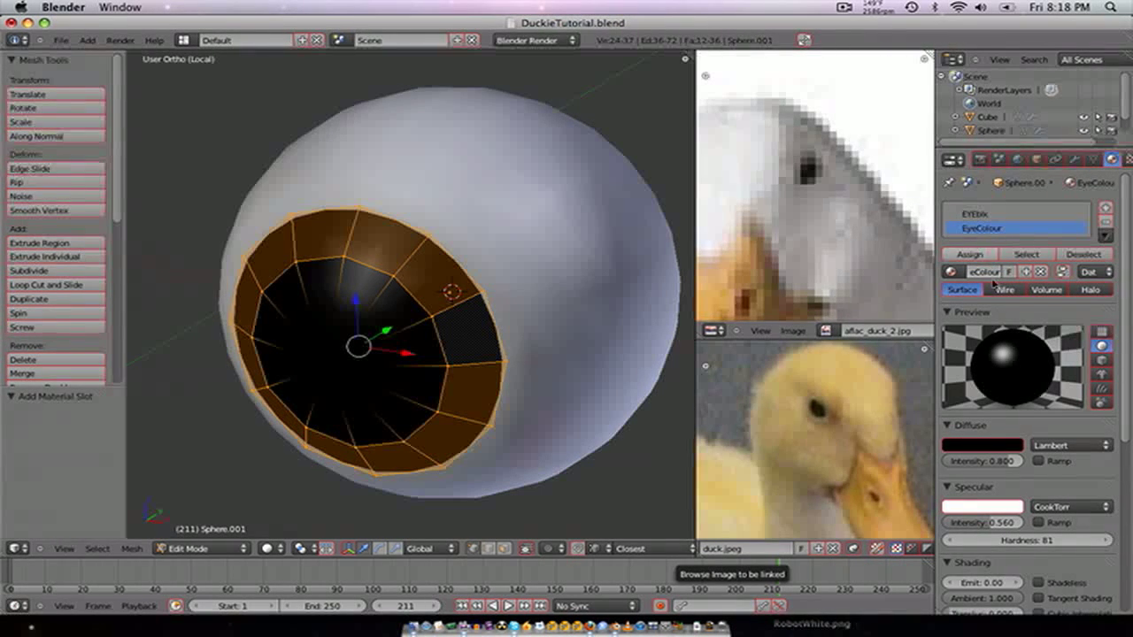
click(996, 442)
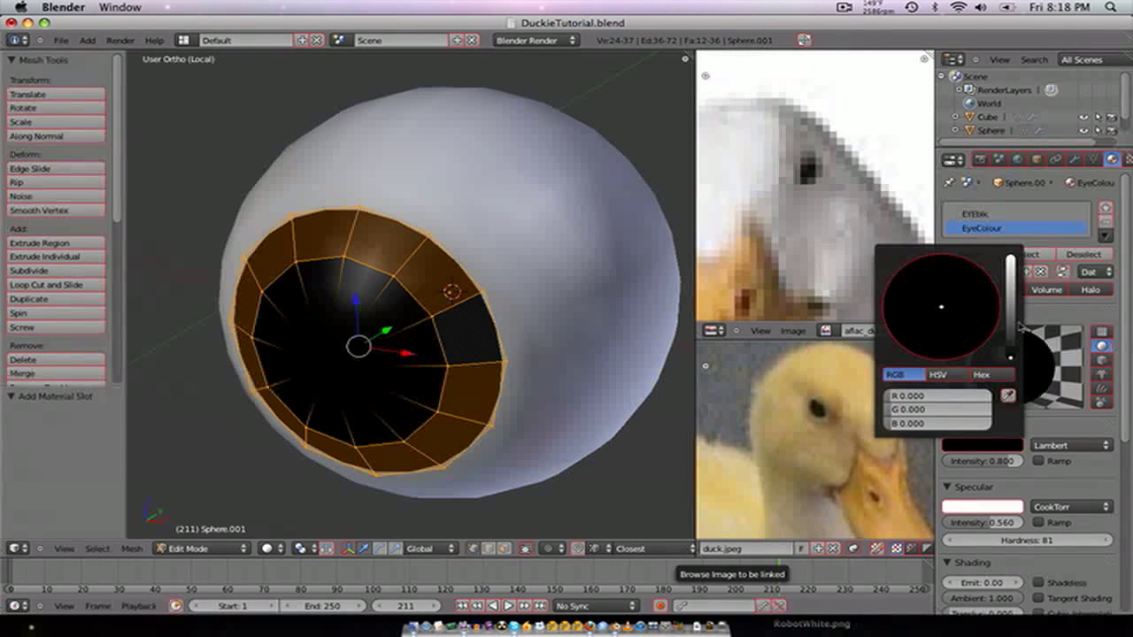
drag(1010, 343, 984, 269)
click(971, 255)
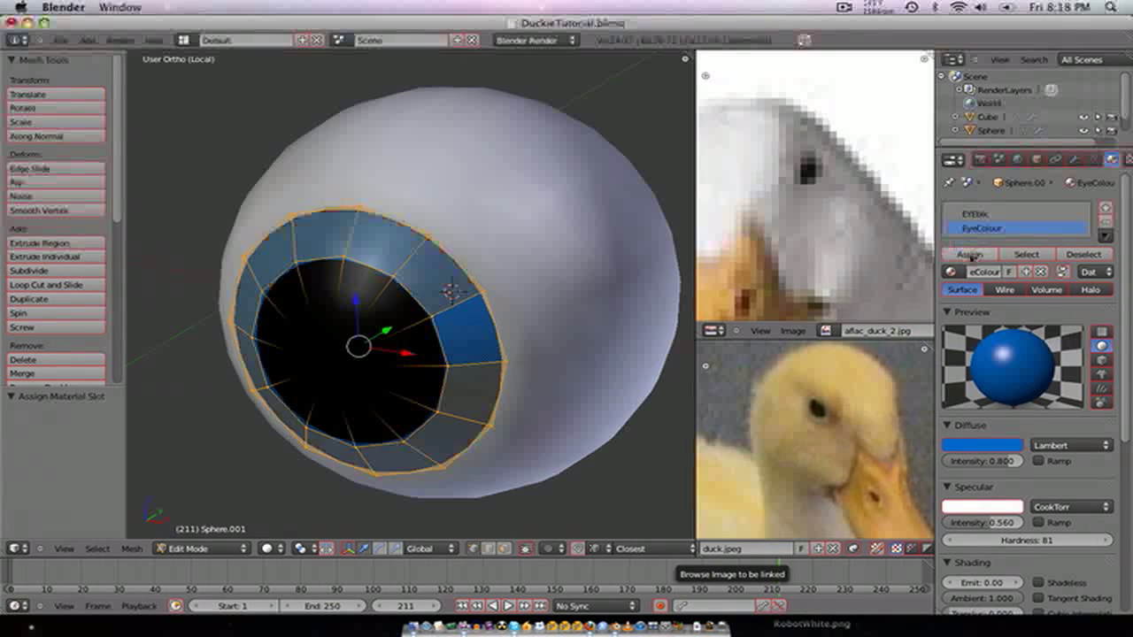
scroll(461, 336, down, 2)
middle_drag(460, 337, 363, 368)
key(Tab)
- Add a UV sphere with 12 segments and 12 rings at the eyeball's centre and shade it smooth
key(KP_1)
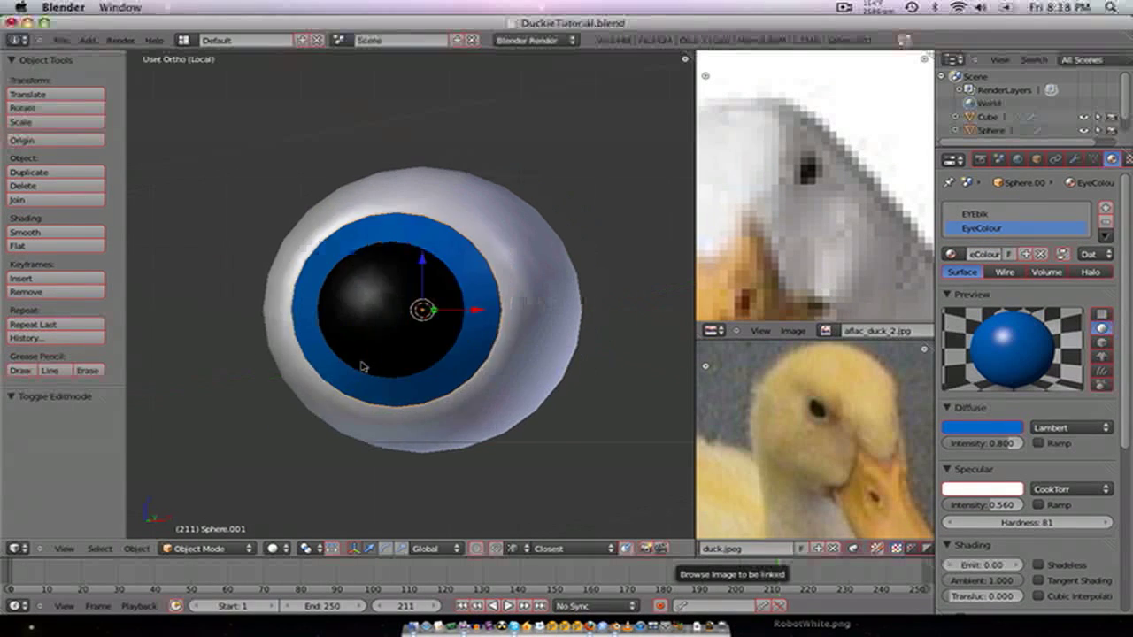
key(KP_3)
key(shift+a)
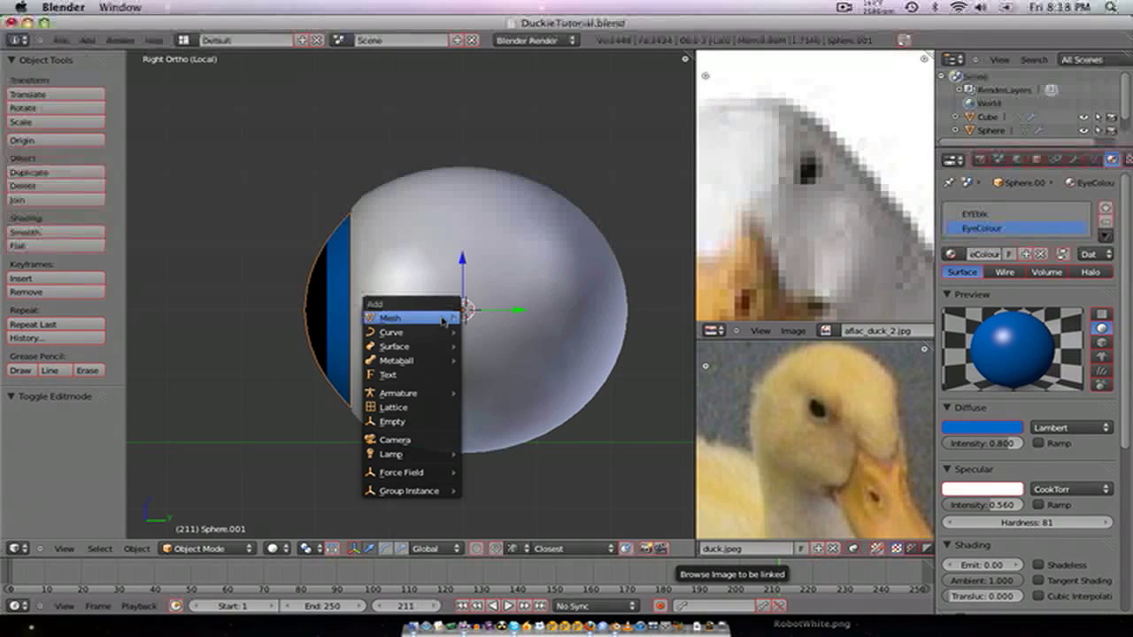
mouse_move(453, 317)
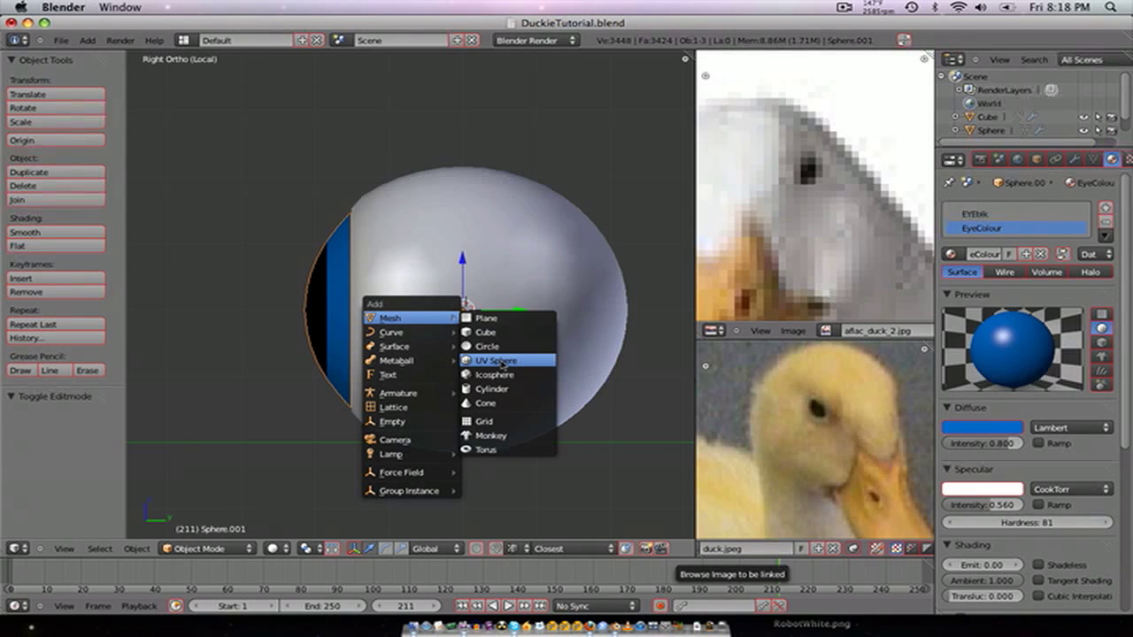
click(500, 361)
click(43, 429)
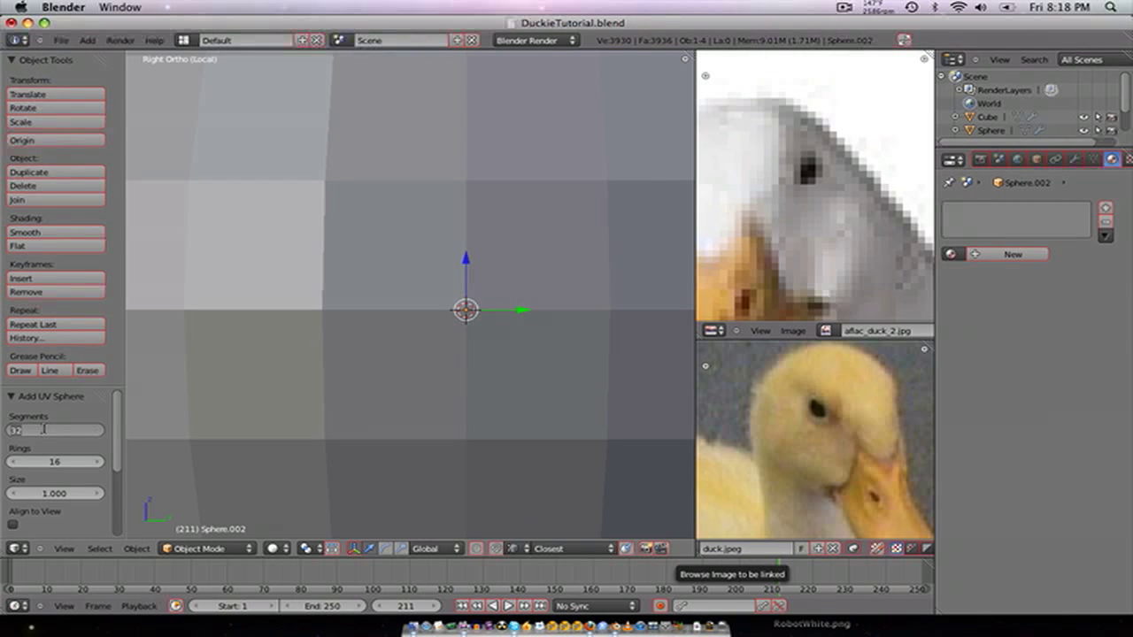
text(12)
key(Return)
click(55, 461)
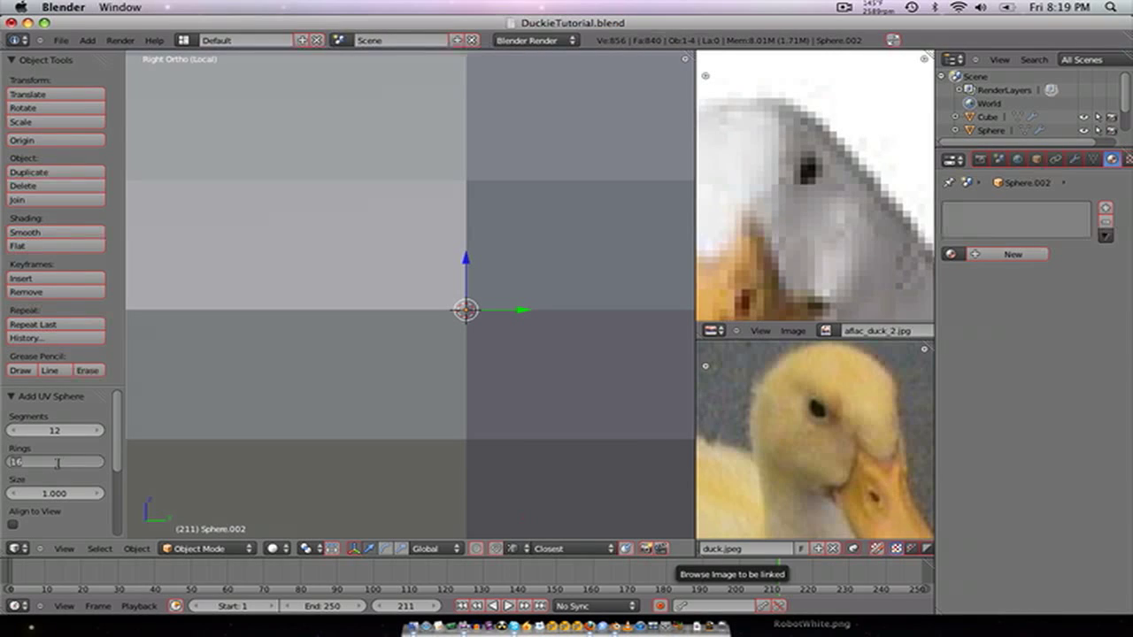
text(12)
key(Return)
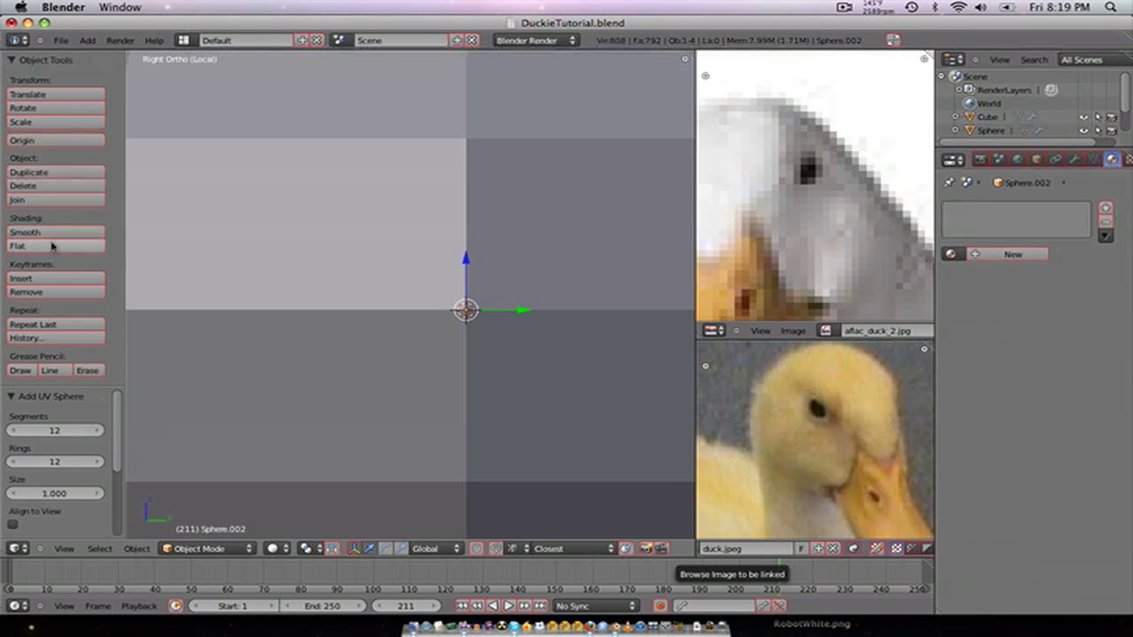
click(62, 232)
- Rotate the new sphere's mesh 90° about X and scale it down by about 0.225 to roughly match the eyeball
scroll(468, 284, down, 6)
key(z)
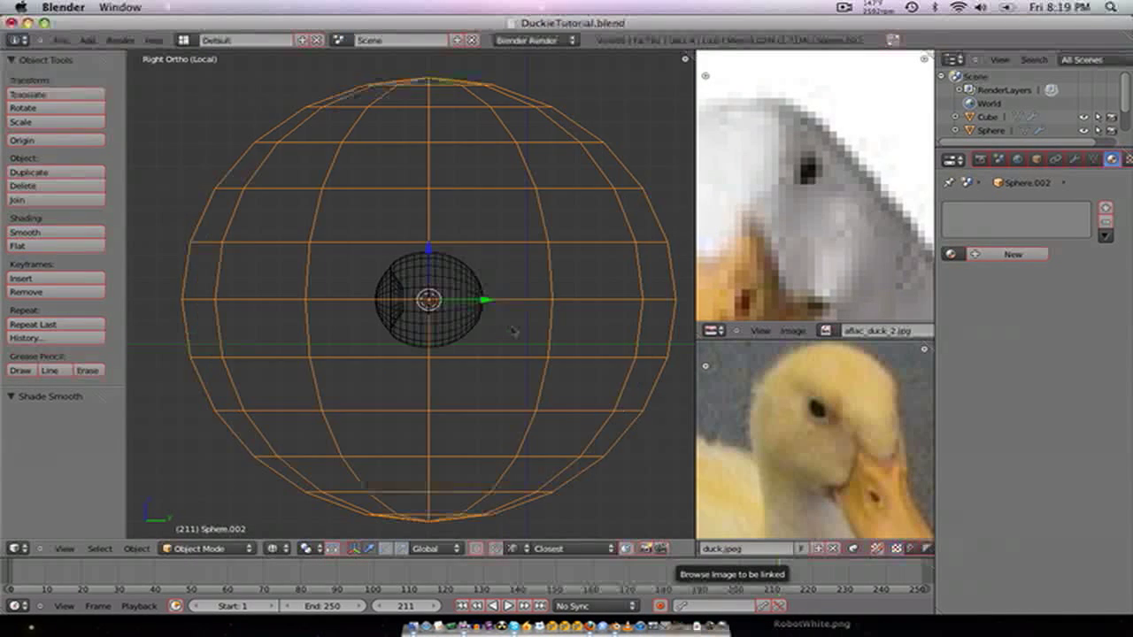
key(Tab)
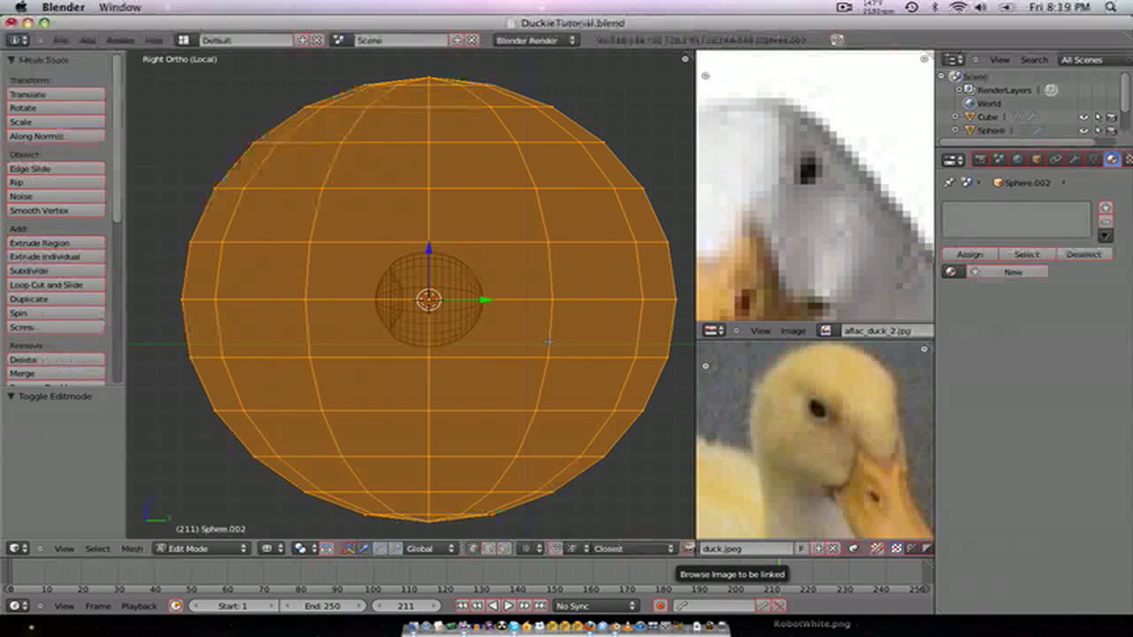
text(rx90)
key(Return)
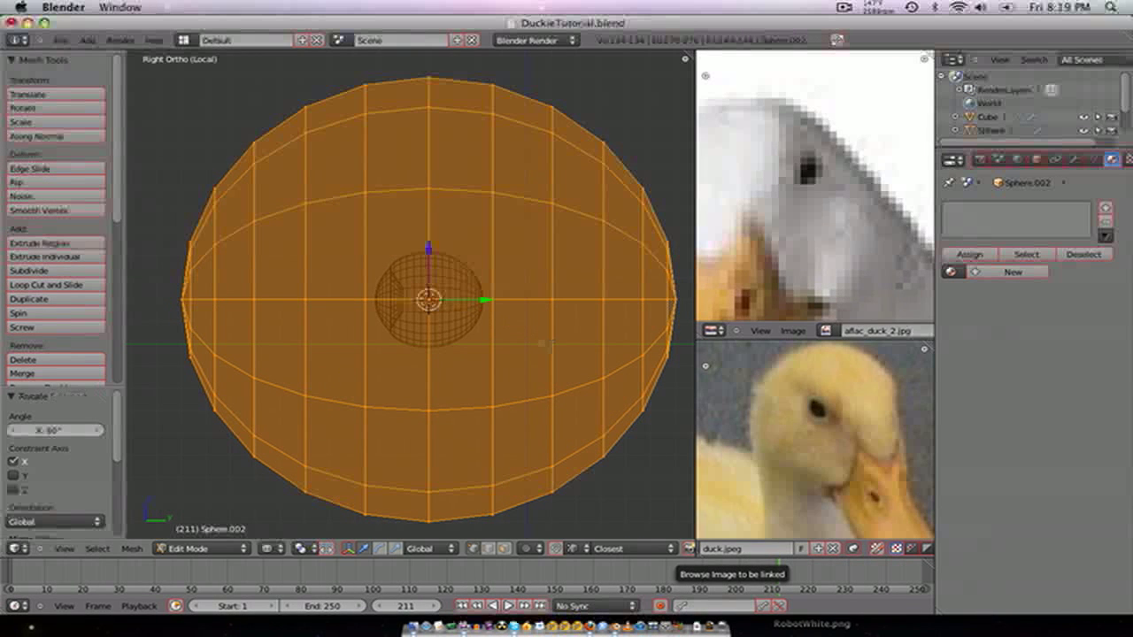
key(s)
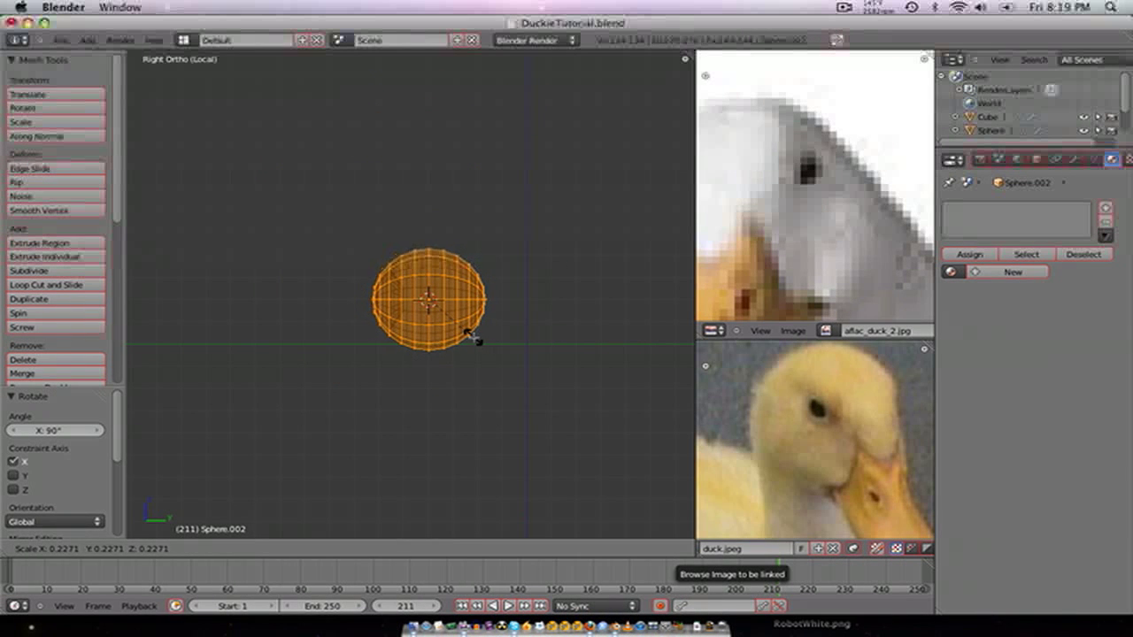
click(472, 336)
- Fine-tune the new sphere's scale in wireframe side view so it closely encloses the eyeball
key(z)
scroll(469, 335, up, 4)
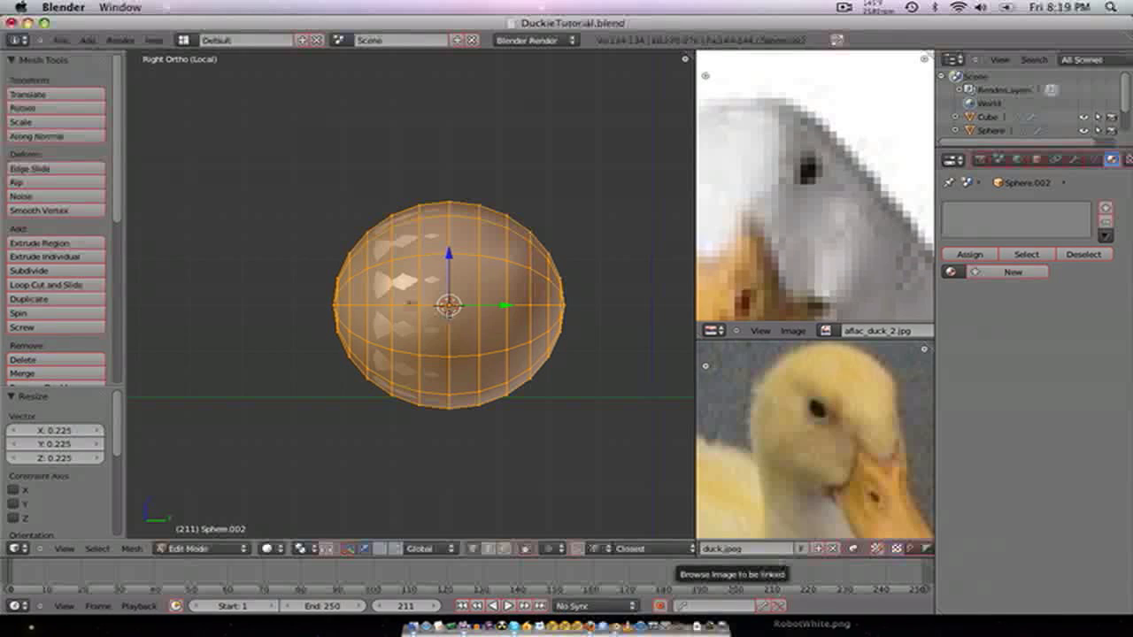
mouse_move(411, 305)
middle_down()
mouse_move(489, 334)
mouse_move(405, 347)
middle_up()
key(z)
key(z)
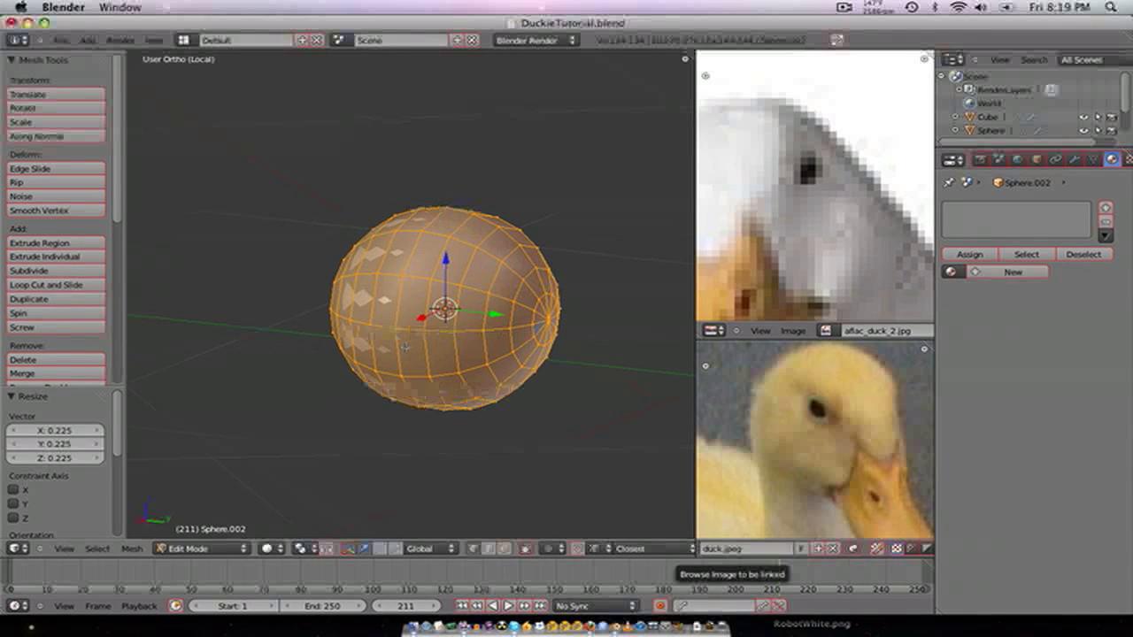
key(KP_1)
key(KP_3)
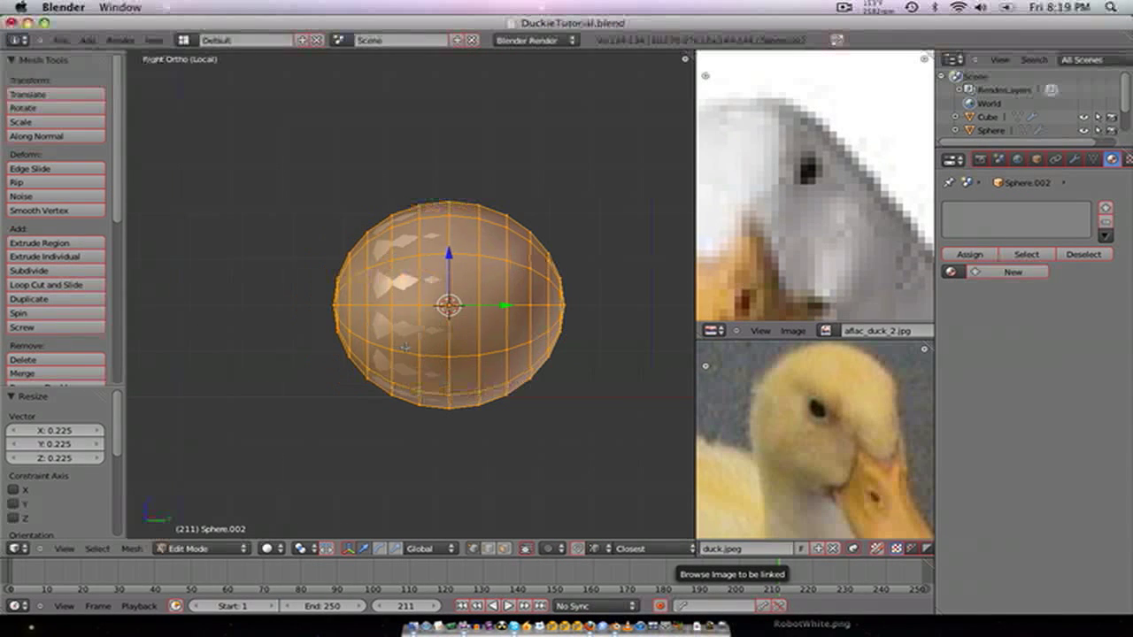
key(z)
scroll(405, 346, up, 2)
key(s)
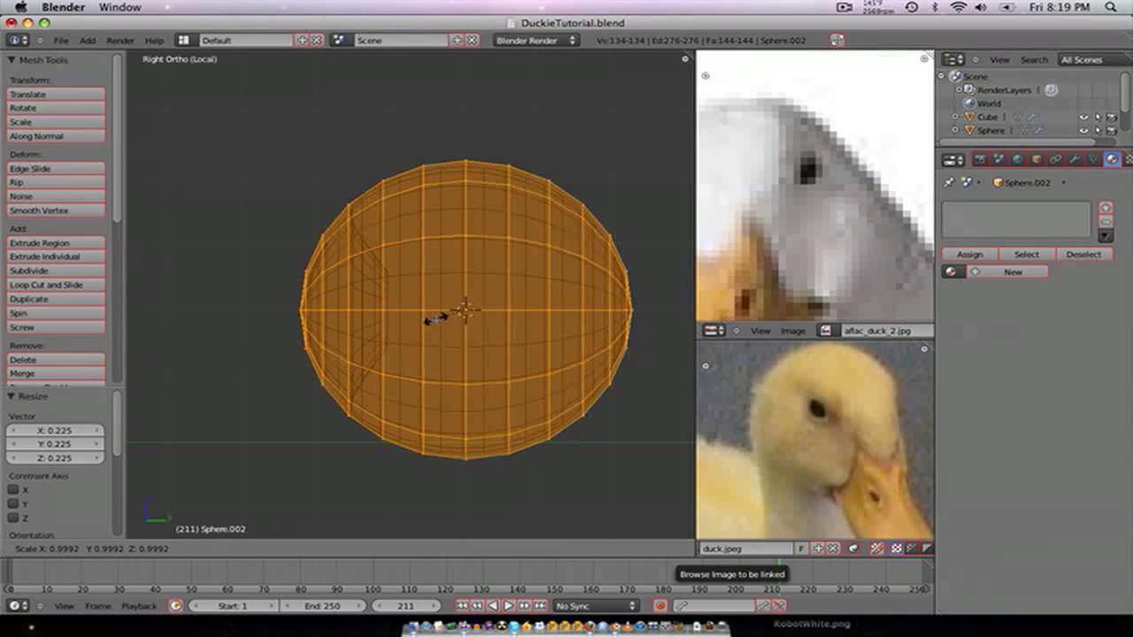
click(433, 324)
- Give the outer sphere a level 1 subdivision surface and display its modifier settings
key(Tab)
key(ctrl+1)
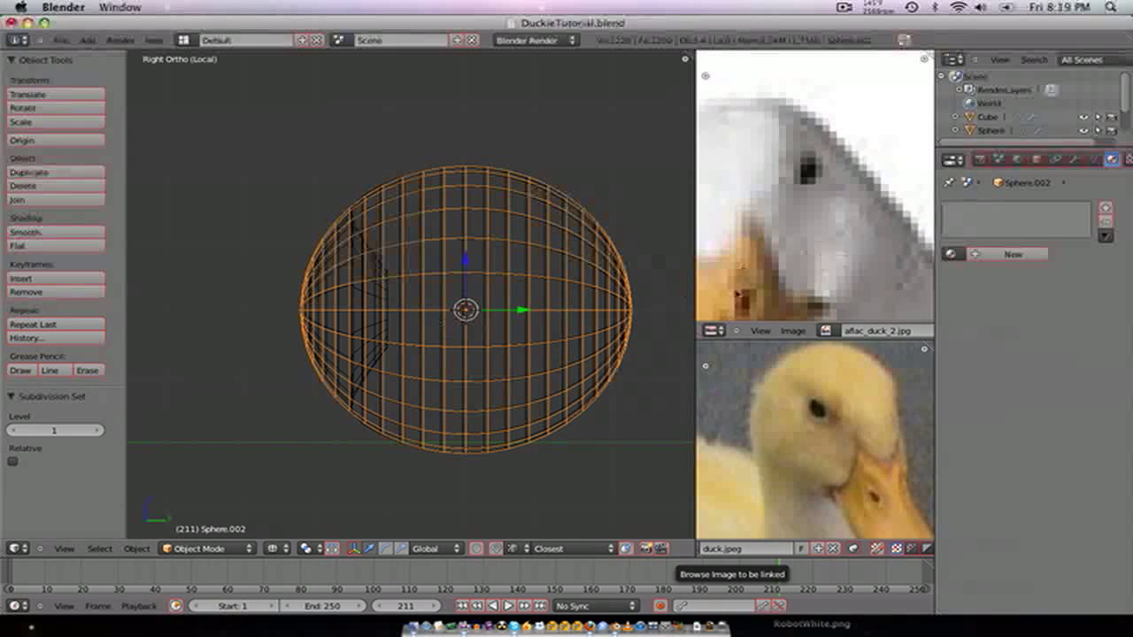
click(1093, 159)
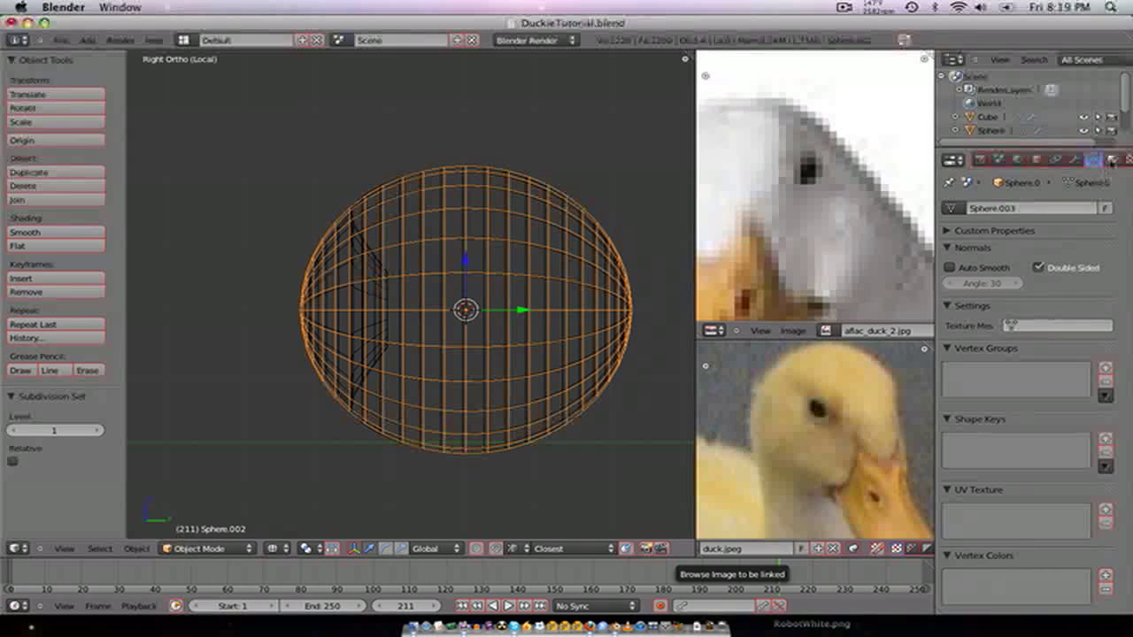
click(1074, 159)
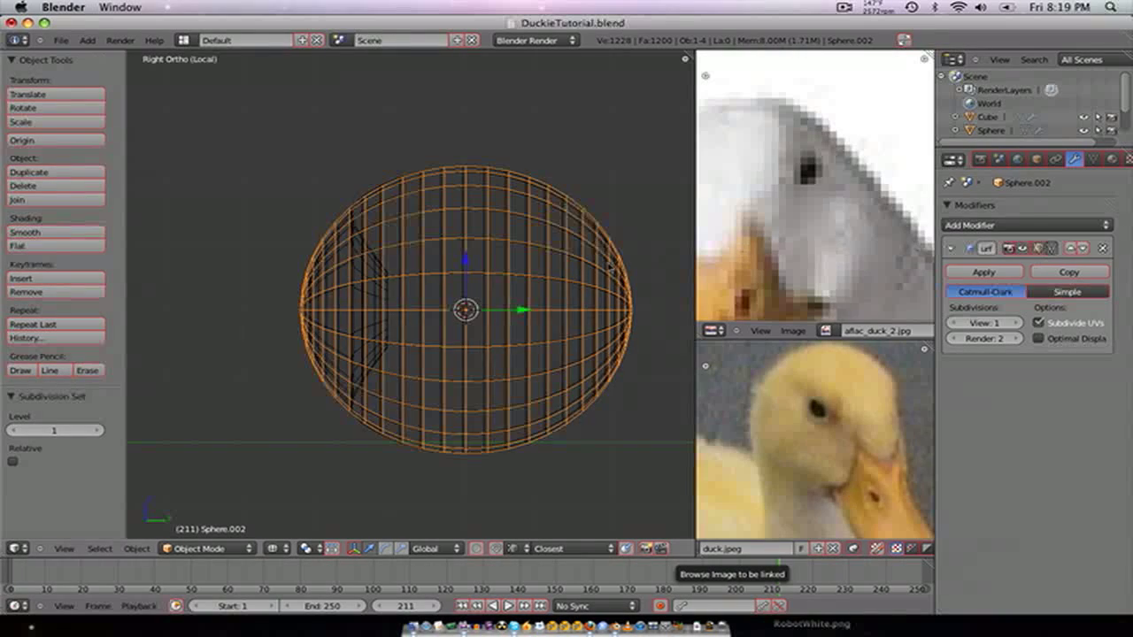
- Scale the outer sphere's mesh up very slightly so its subdivided surface sits just outside the eyeball
scroll(580, 260, up, 3)
scroll(580, 260, down, 1)
key(Tab)
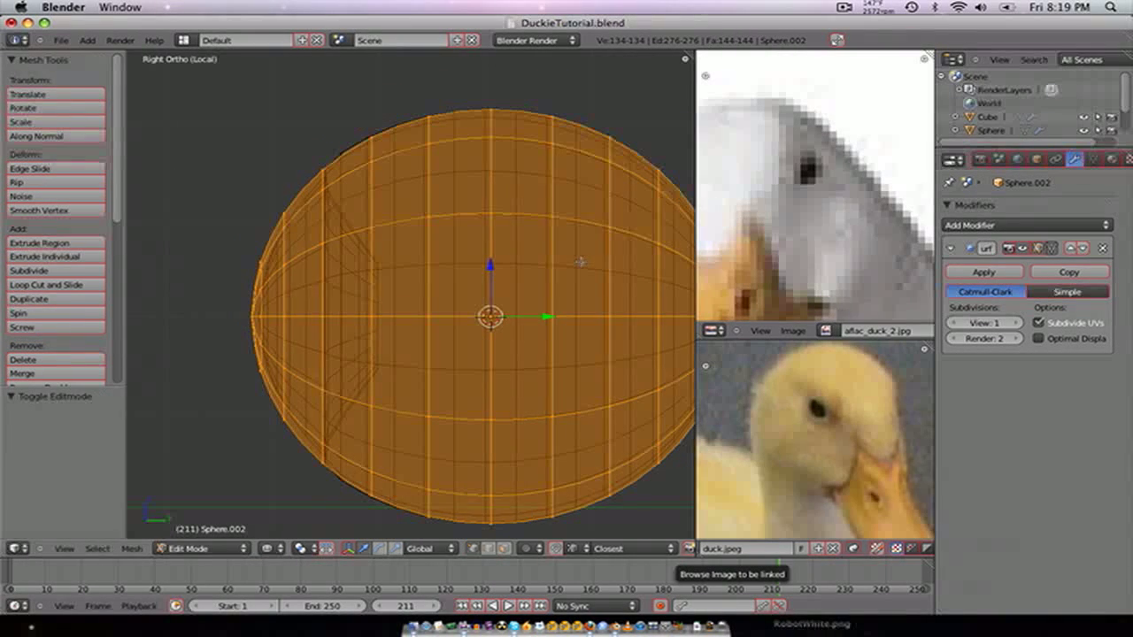
key(s)
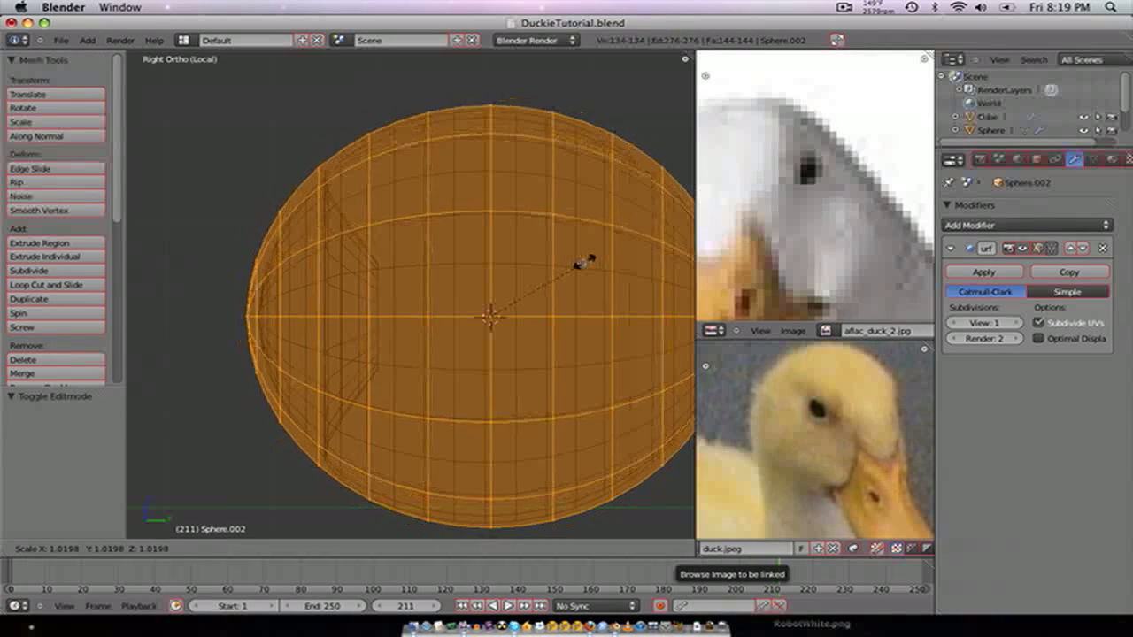
key(Escape)
key(Tab)
key(Tab)
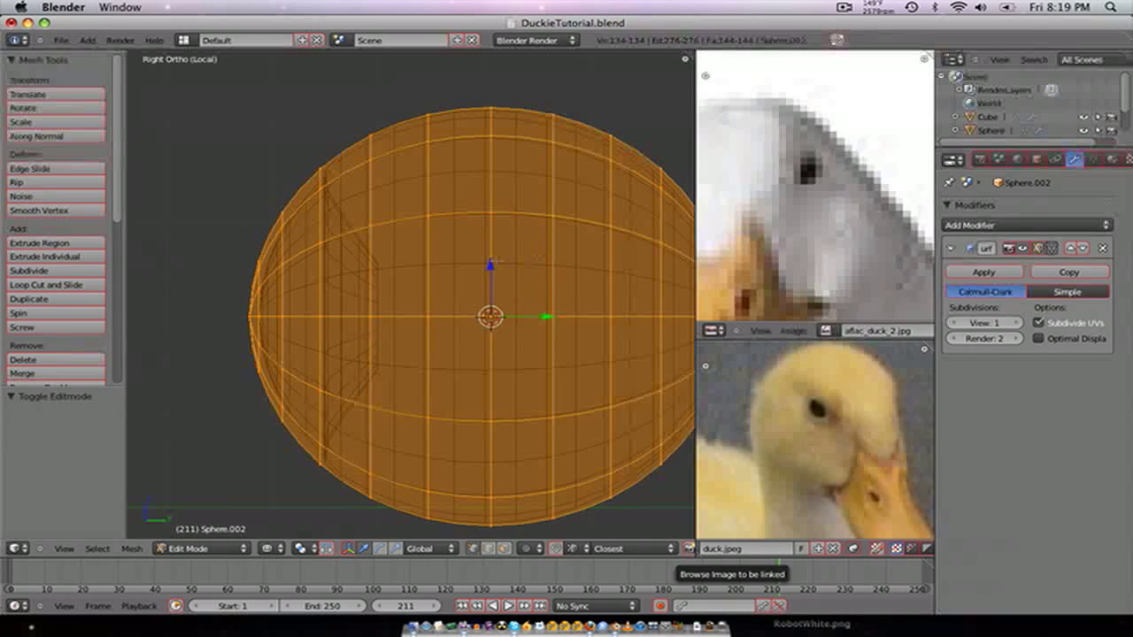
key(s)
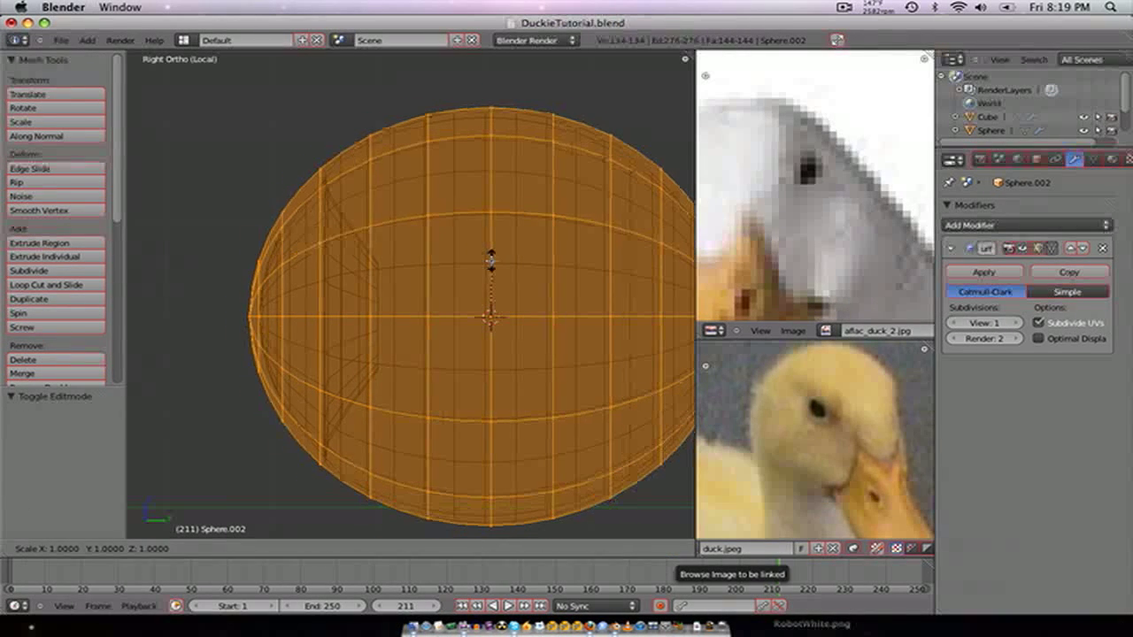
click(490, 259)
key(Tab)
- Create a new material named EyeGloss for the outer sphere
key(KP_1)
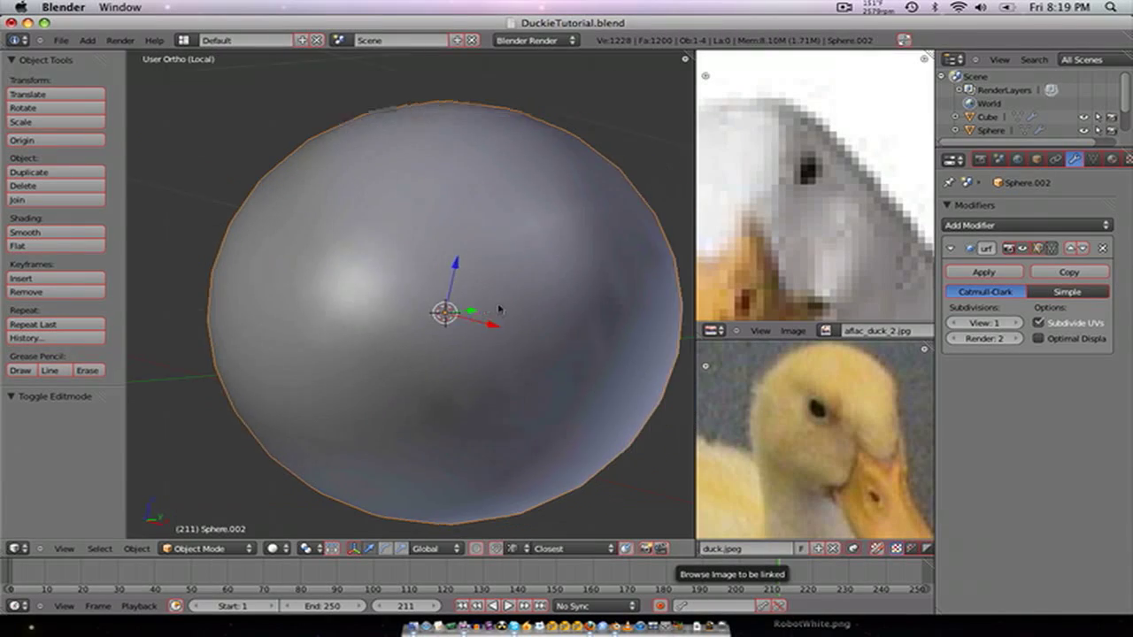
scroll(500, 305, down, 5)
key(z)
scroll(503, 300, up, 5)
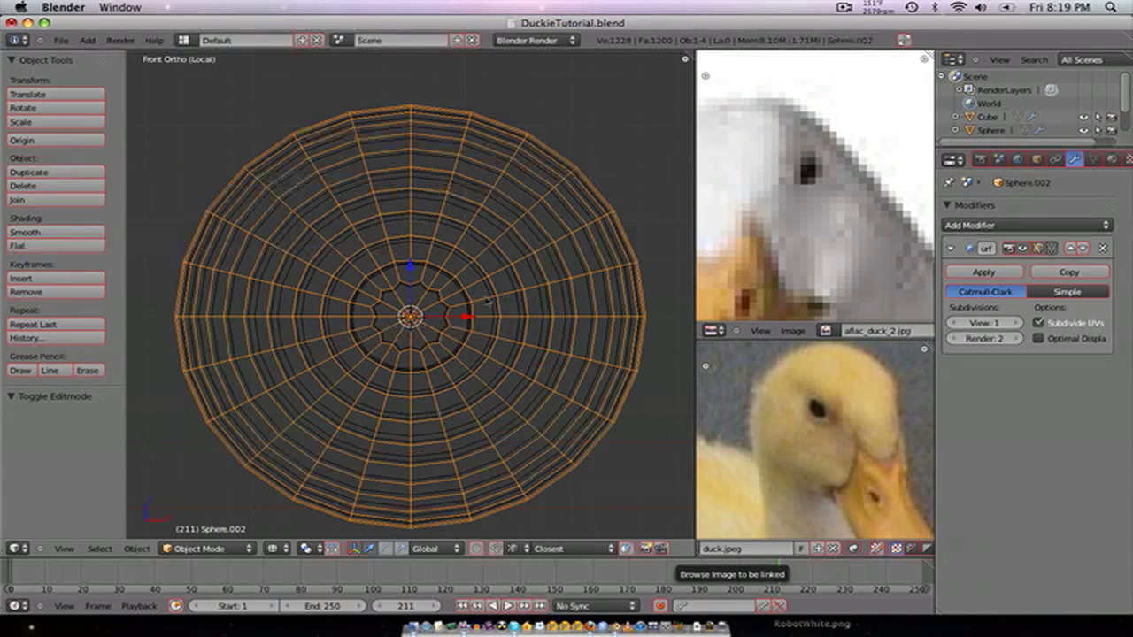
scroll(502, 300, down, 4)
click(1110, 161)
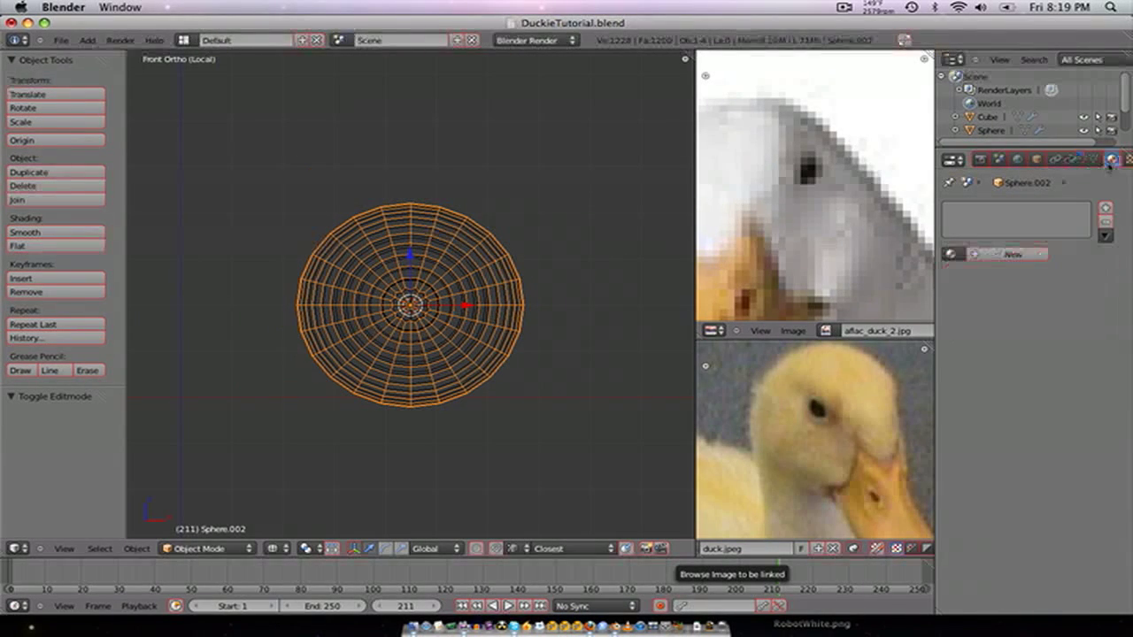
click(995, 256)
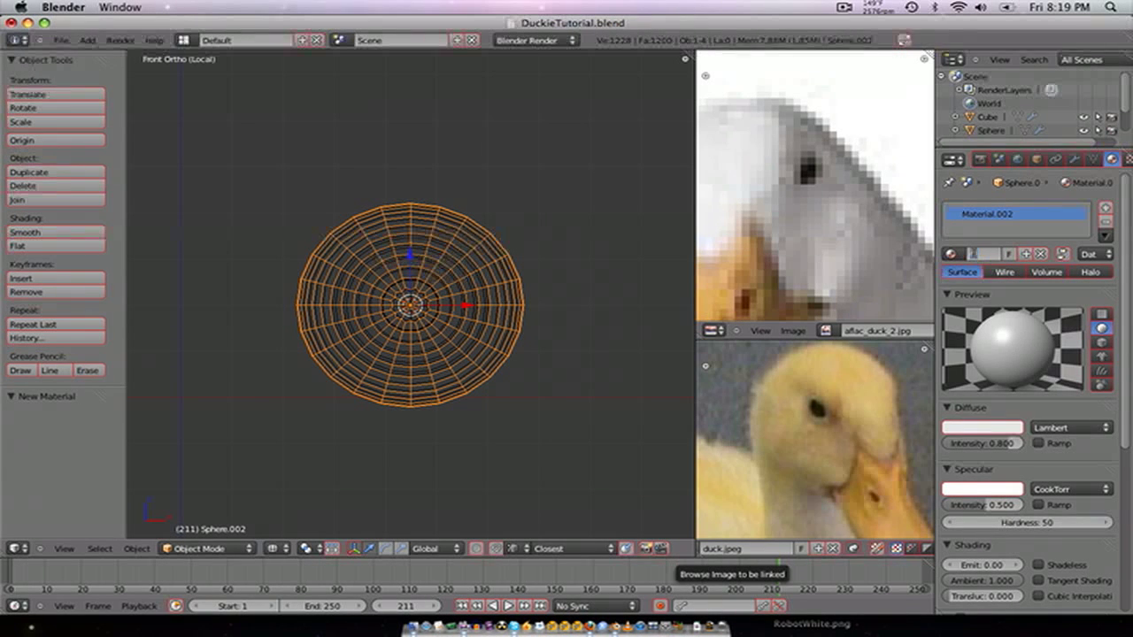
text(oss)
key(Return)
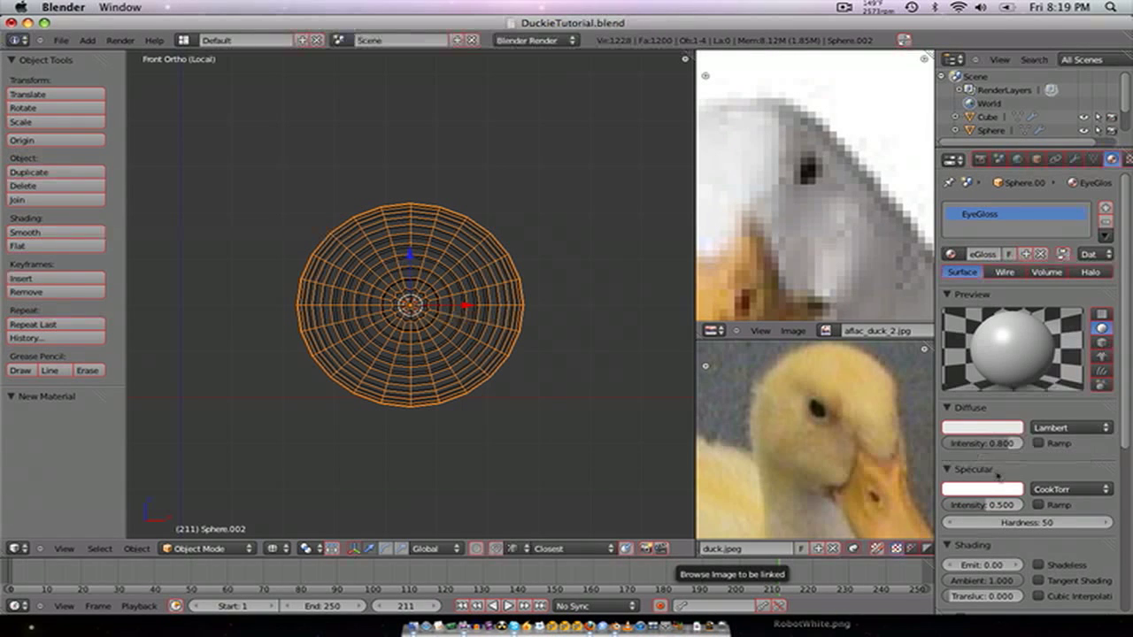
- Set EyeGloss's specular colour to light blue (R 0.613, G 0.719, B 1.000) and its diffuse colour to pale blue (R 0.681, G 0.747, B 0.800)
click(982, 428)
click(958, 343)
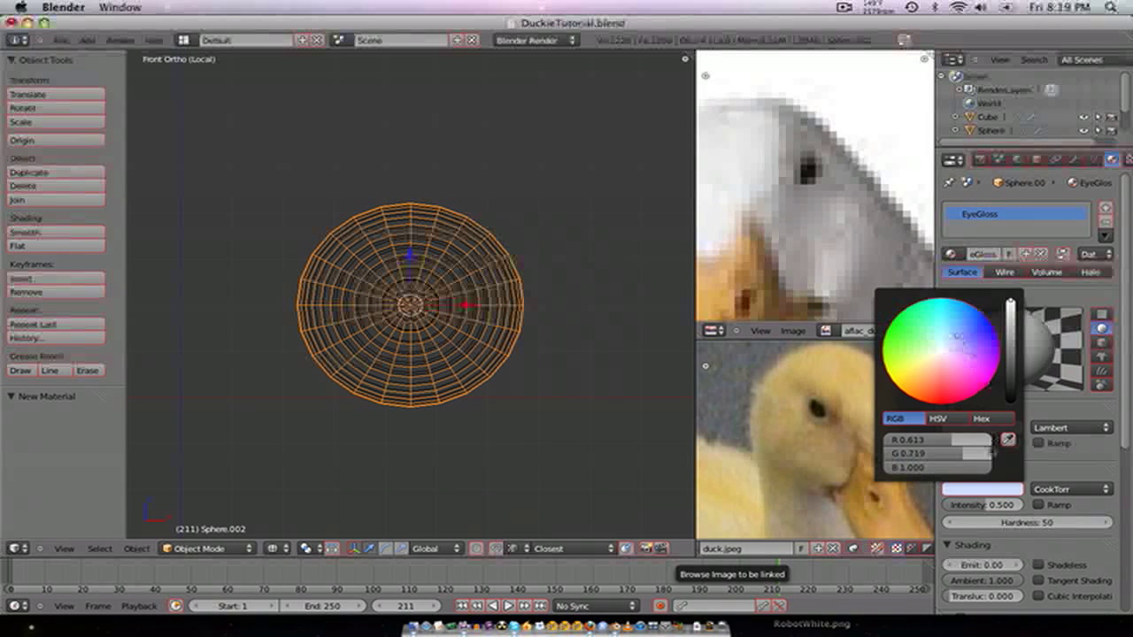
click(990, 428)
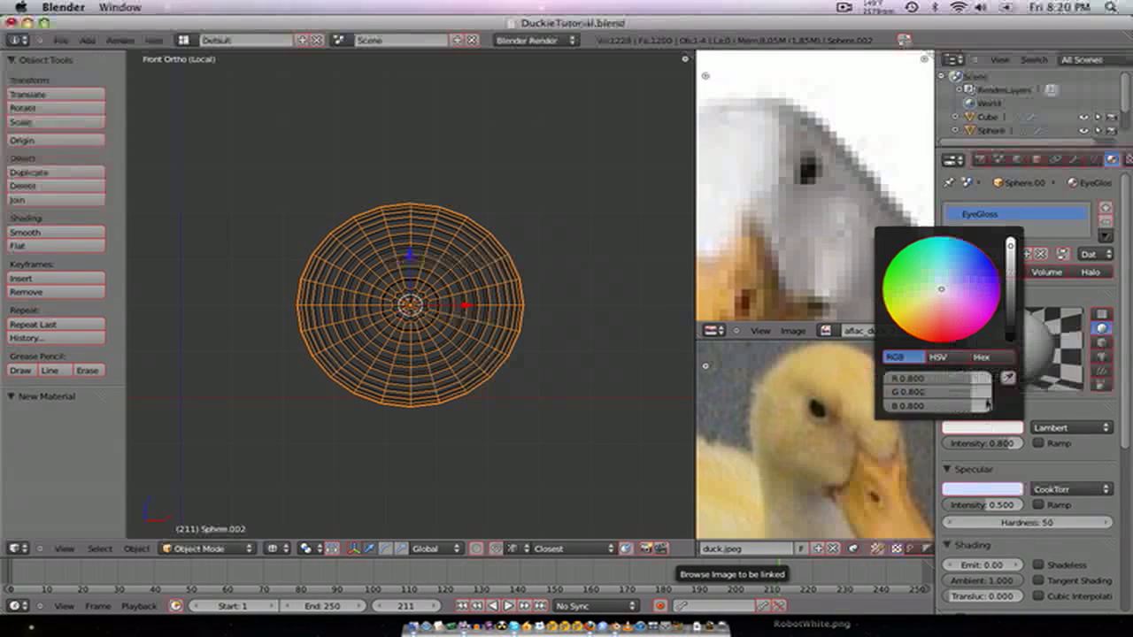
click(944, 283)
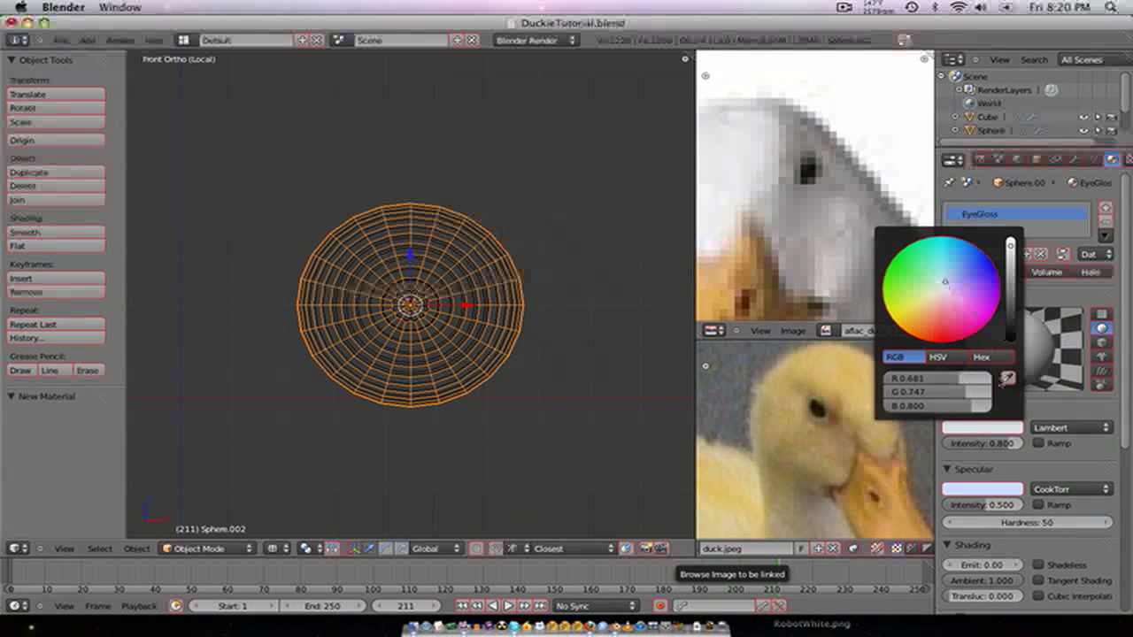
- Adjust EyeGloss's diffuse colour to a pale lavender blue (R 0.661, G 0.667, B 0.800)
click(983, 429)
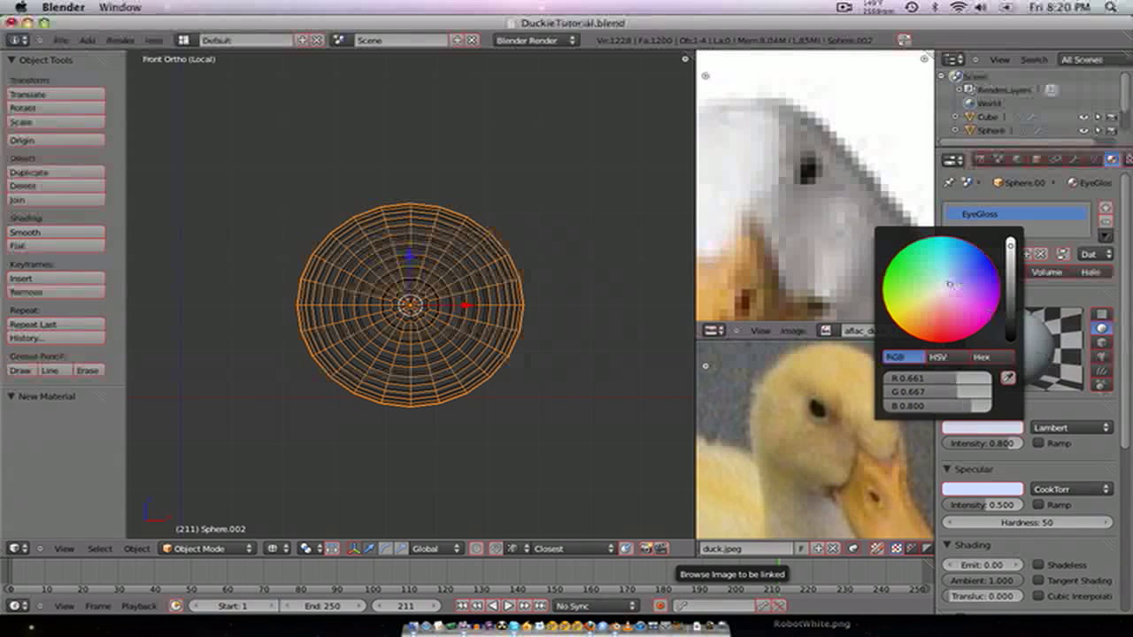
- Enable mirror on EyeGloss with reflectivity 0.310 and Z Transparency with alpha 0.300
scroll(1010, 548, down, 4)
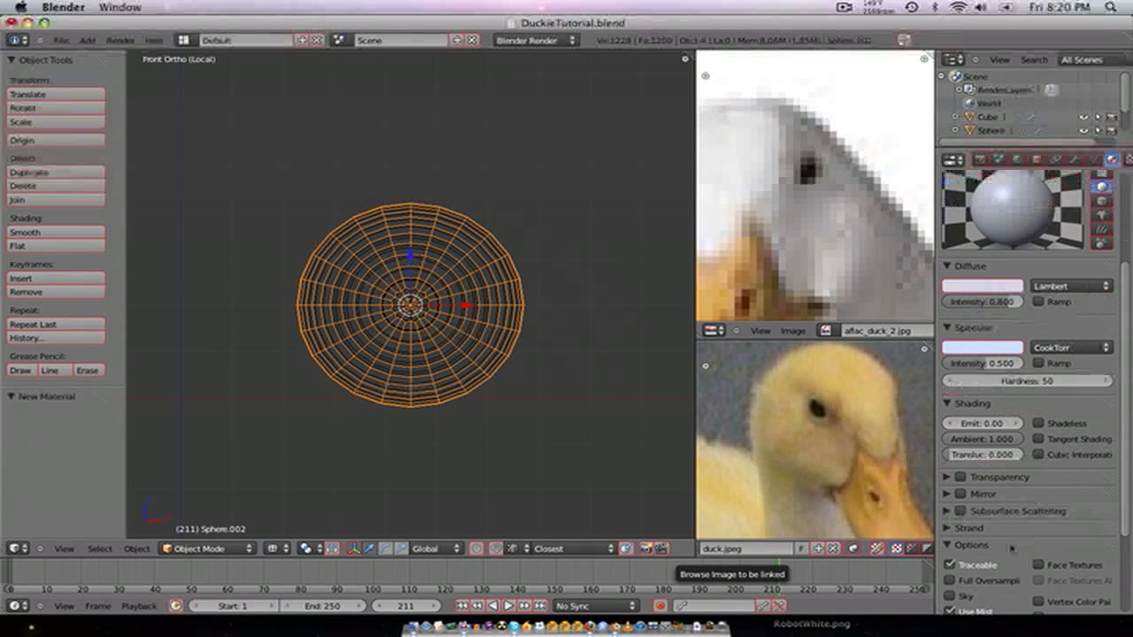
click(961, 494)
drag(985, 516, 1005, 520)
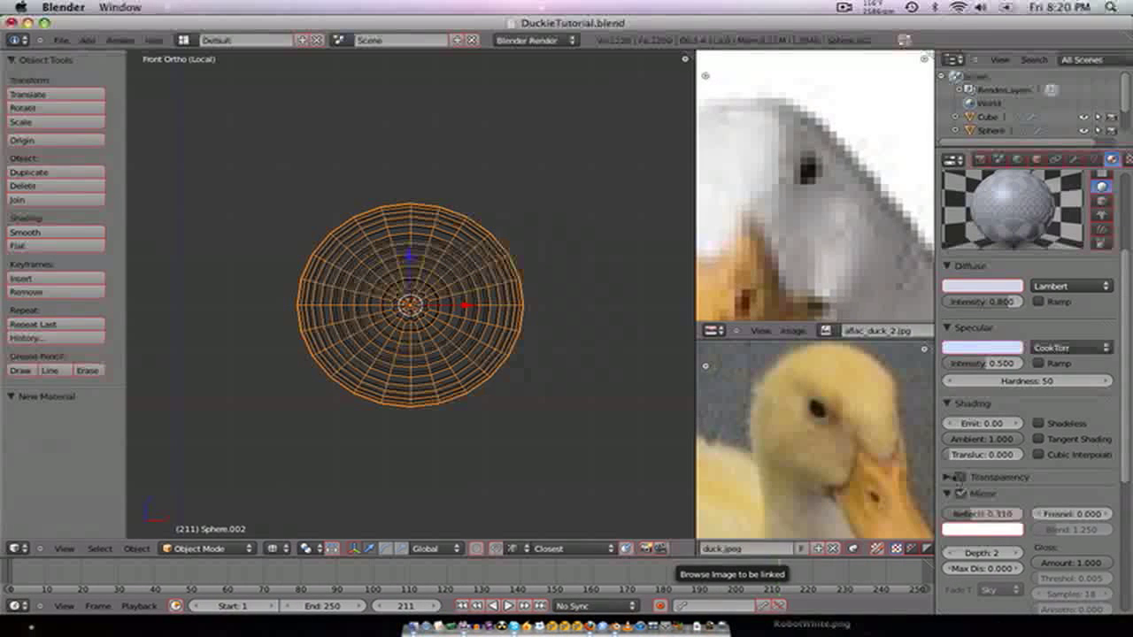
click(960, 478)
drag(990, 514, 968, 522)
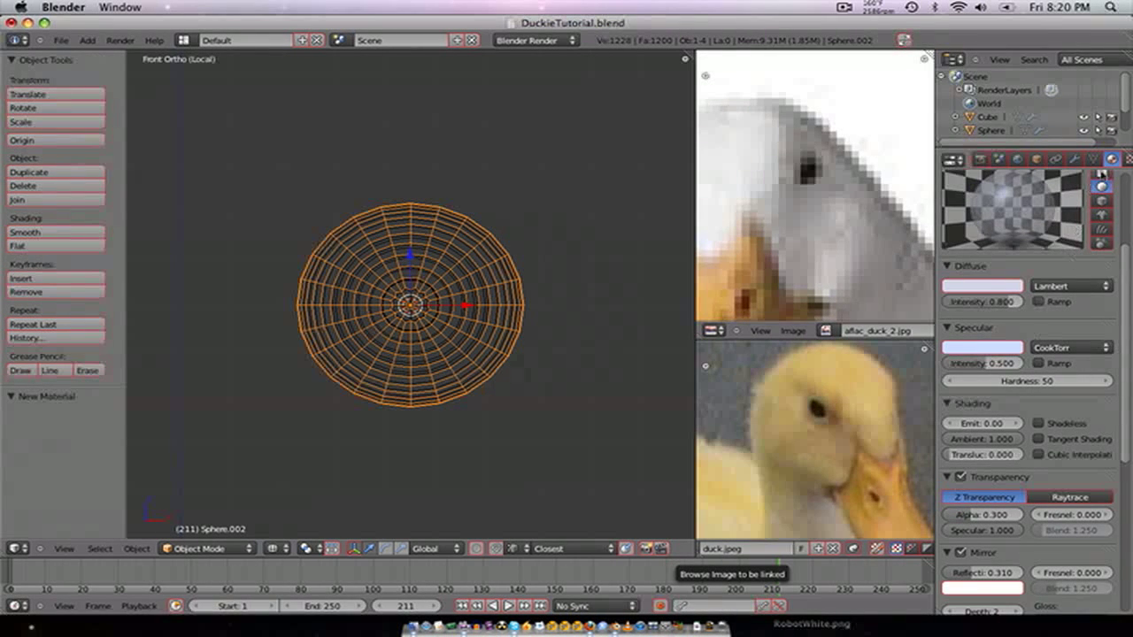
- Add a Clouds texture to EyeGloss that influences specular intensity instead of diffuse colour, with RGB to Intensity enabled
click(1128, 159)
click(991, 295)
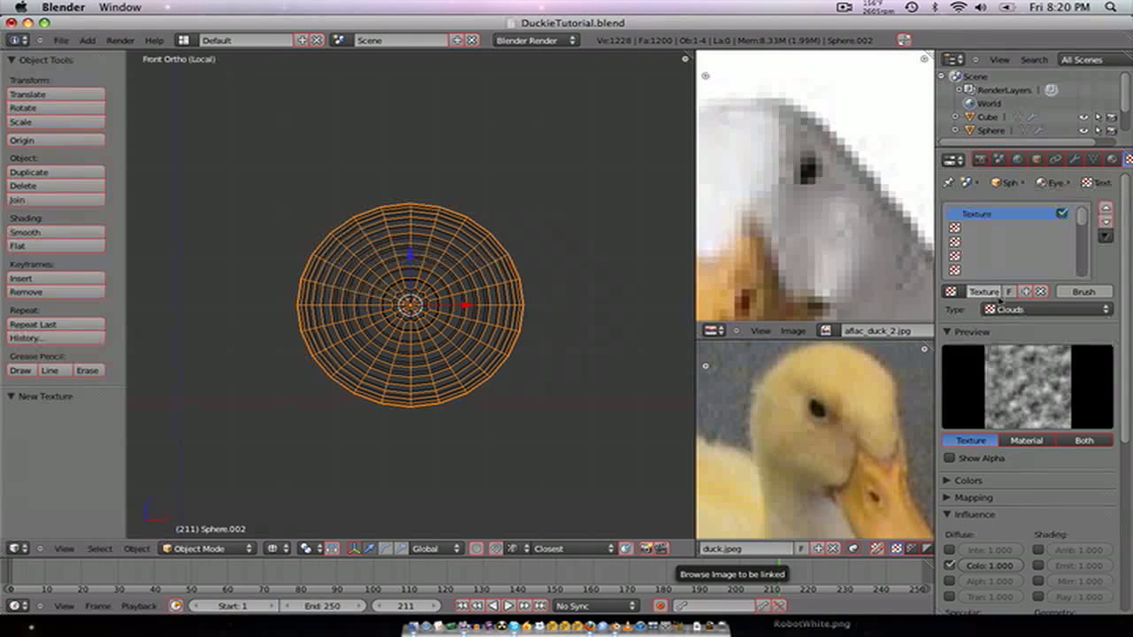
scroll(985, 504, down, 5)
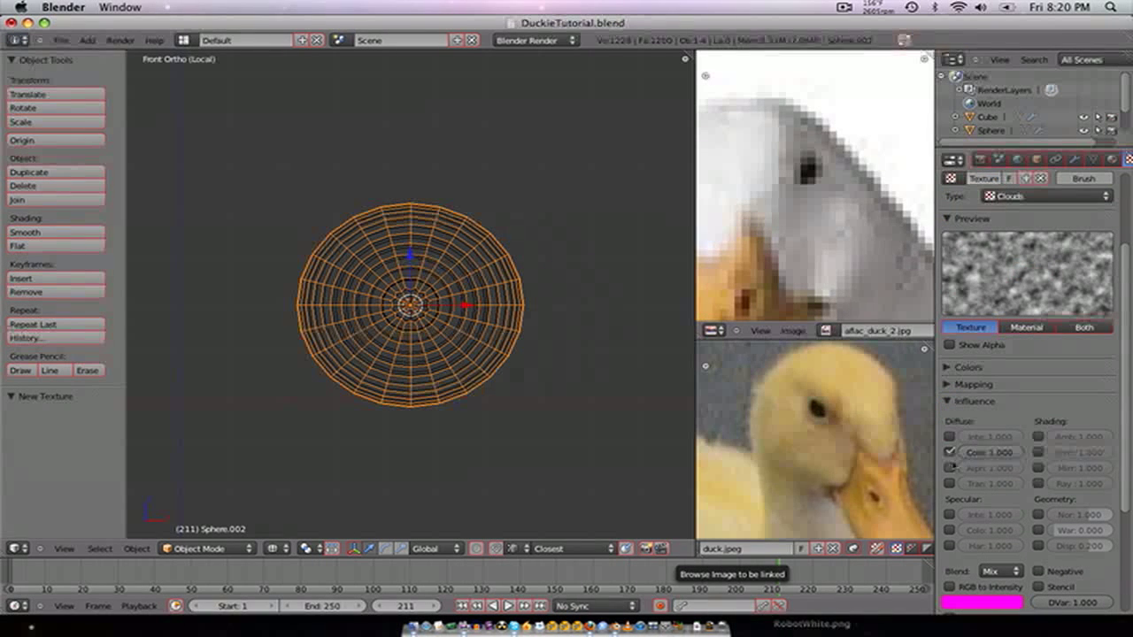
click(950, 515)
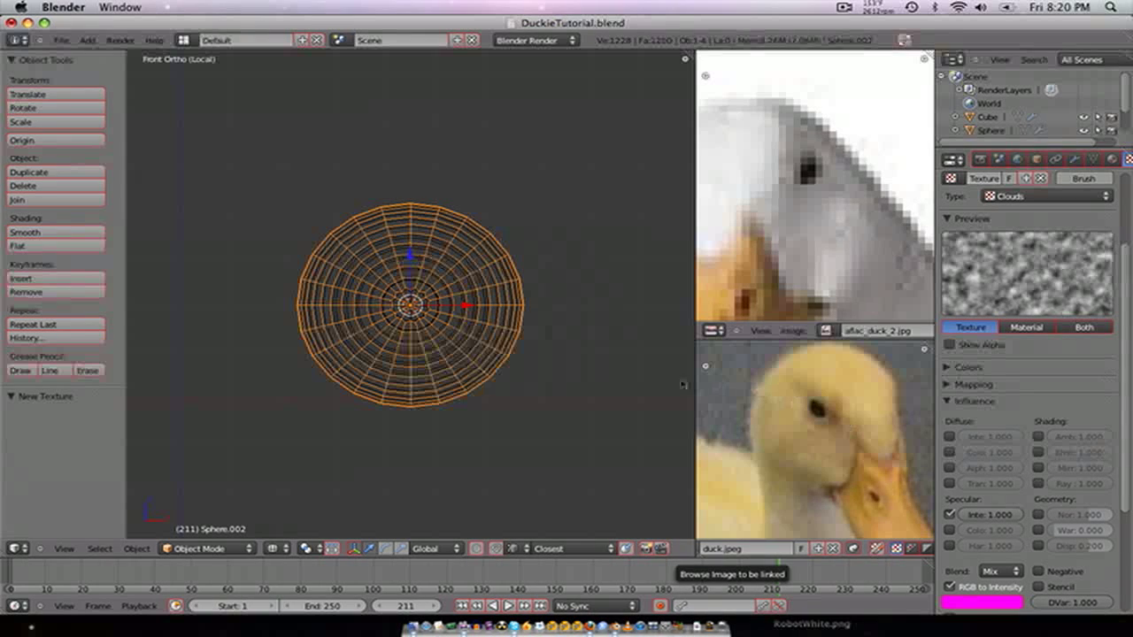
- Switch the viewport to solid shading and enable transparency display for the outer sphere
key(z)
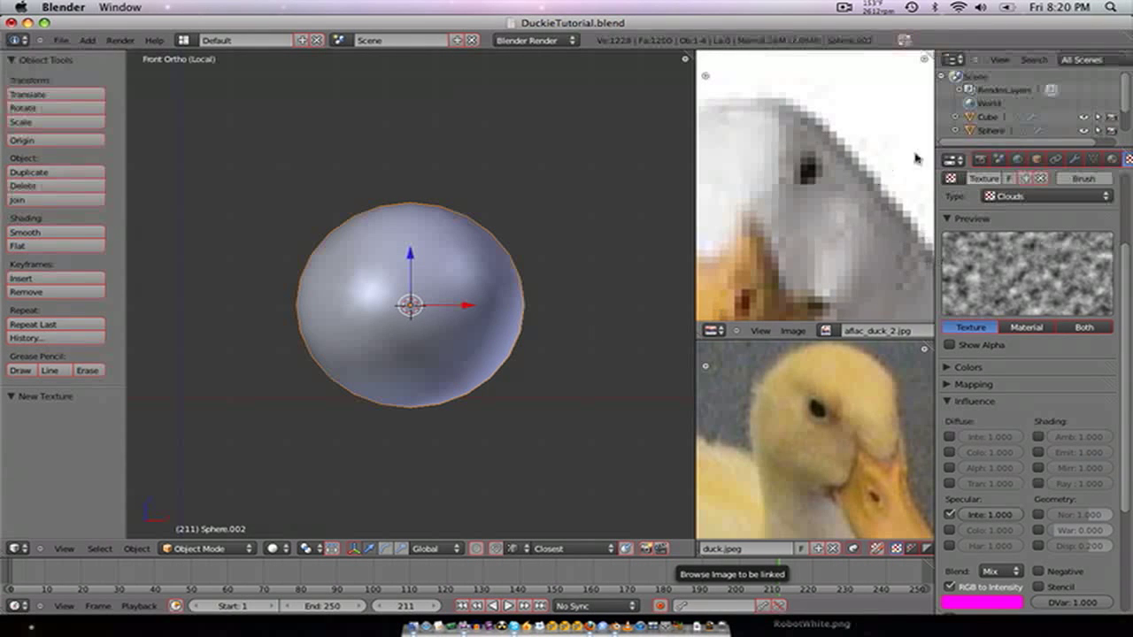
click(1037, 159)
click(1040, 565)
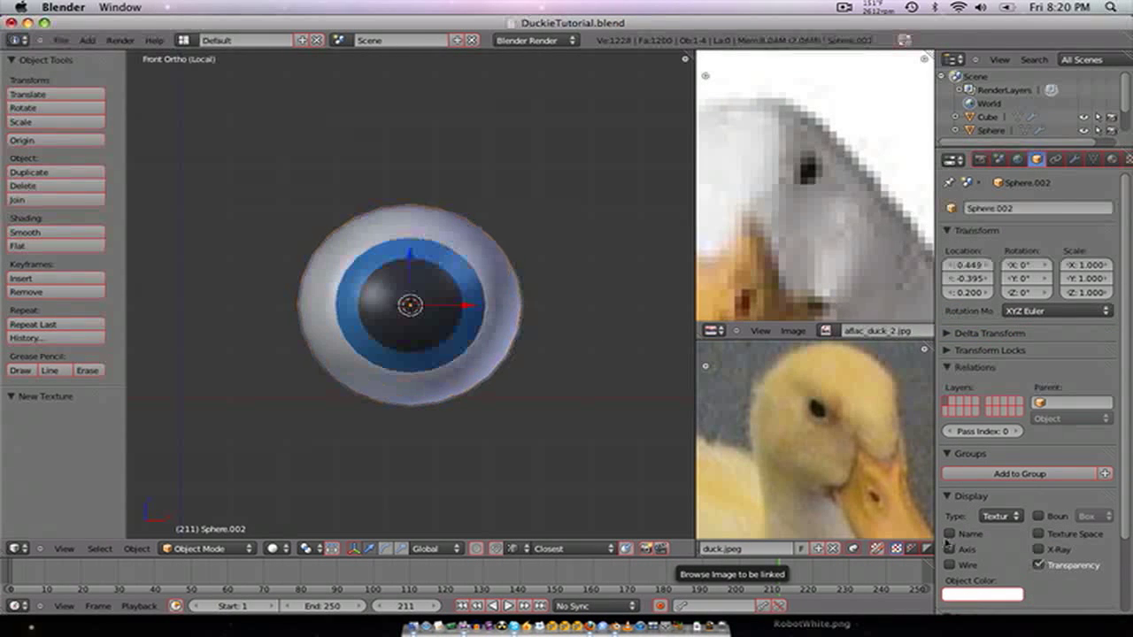
- Inspect the eye's transparent gloss layer from several angles, both isolated and inside the duck's head
scroll(440, 291, up, 2)
middle_drag(440, 292, 557, 237)
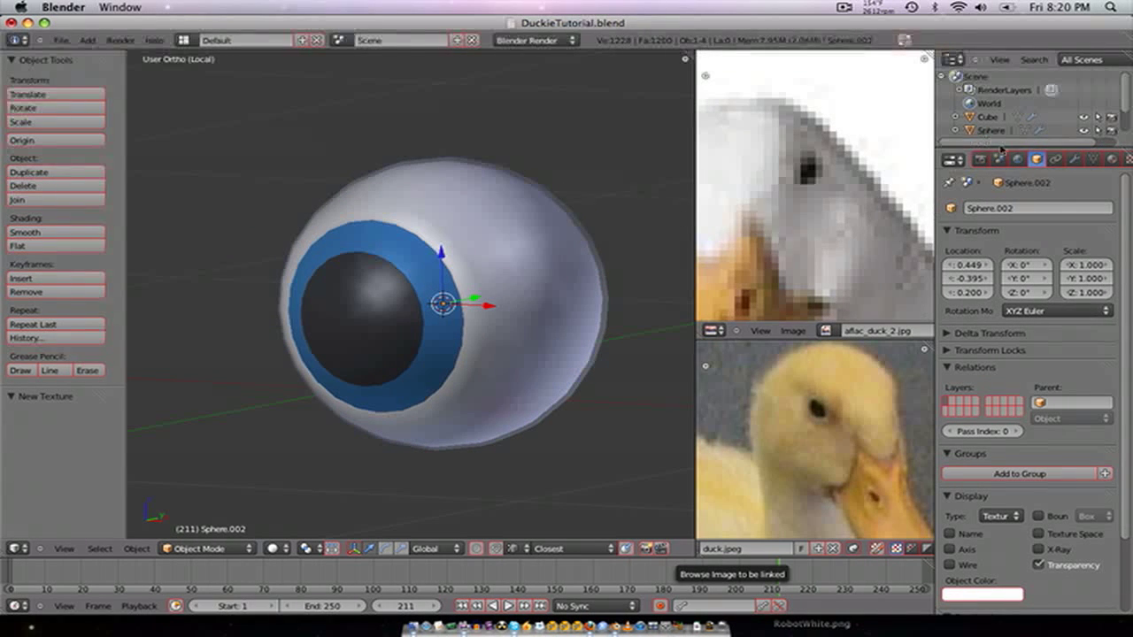
key(KP_Divide)
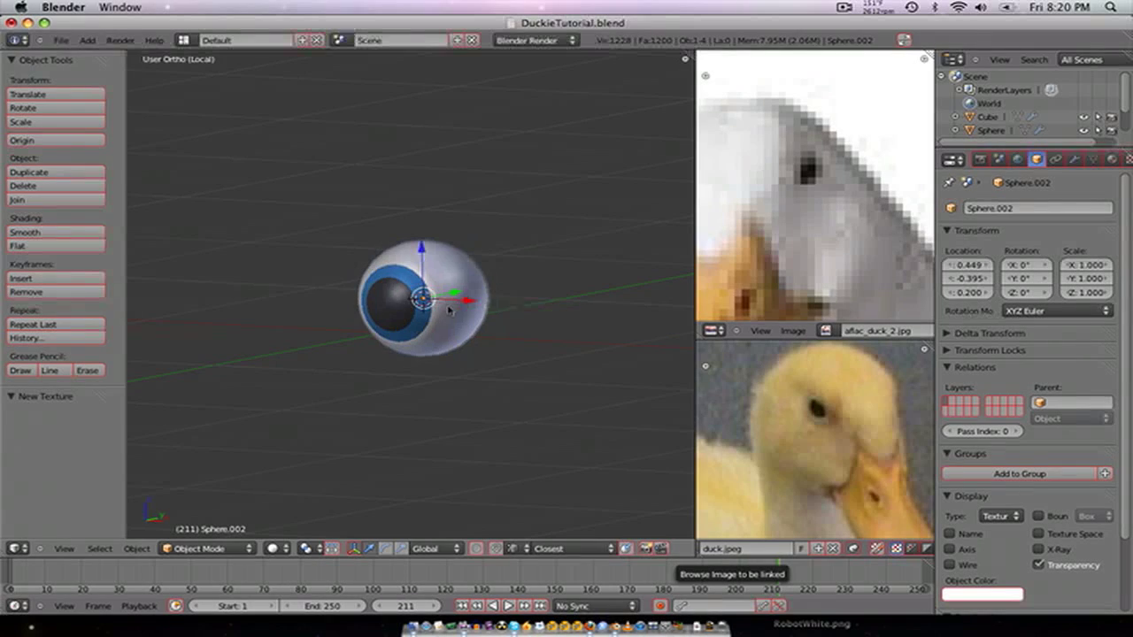
key(KP_1)
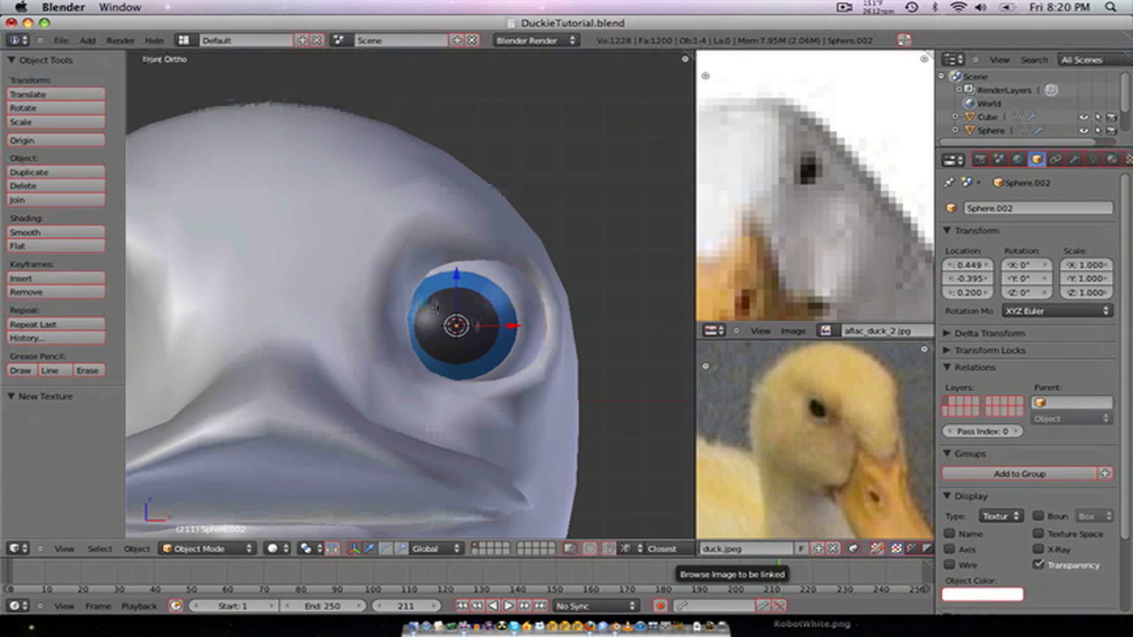
key(KP_Divide)
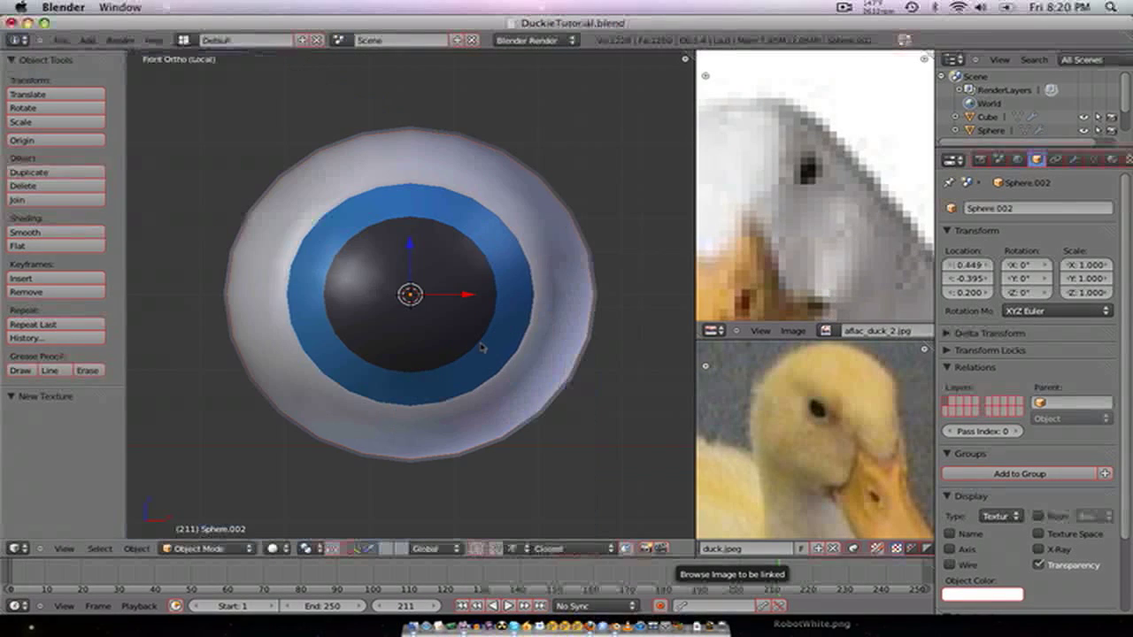
middle_drag(478, 180, 407, 236)
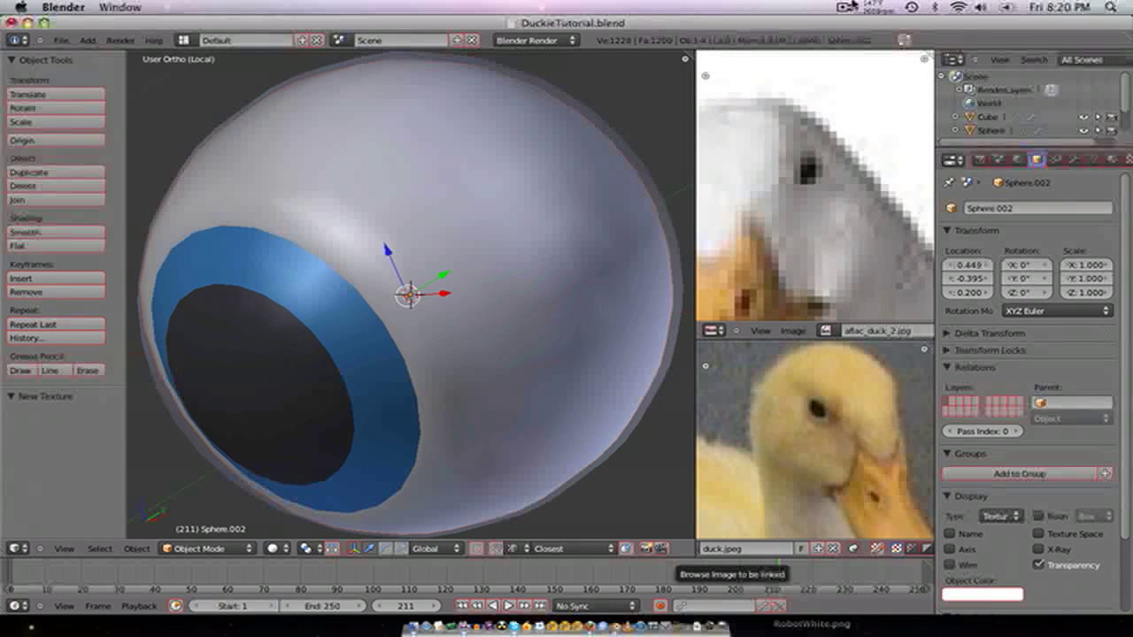
click(846, 7)
scroll(346, 240, down, 3)
scroll(398, 238, up, 2)
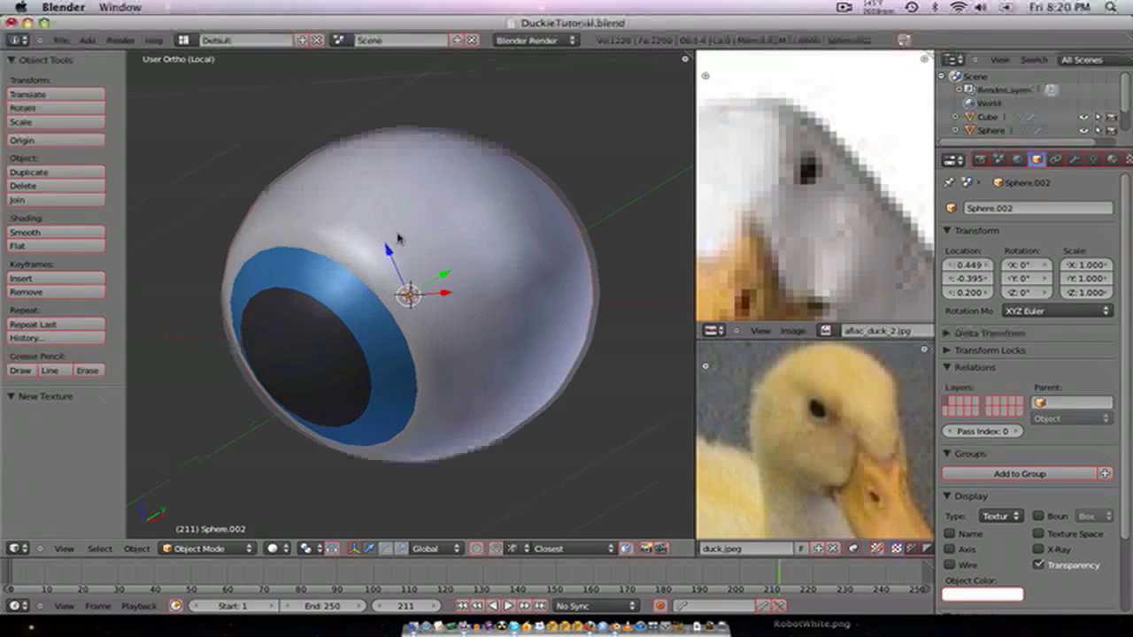
- Try to join the iris cap and the outer sphere into one object
right_click(344, 322)
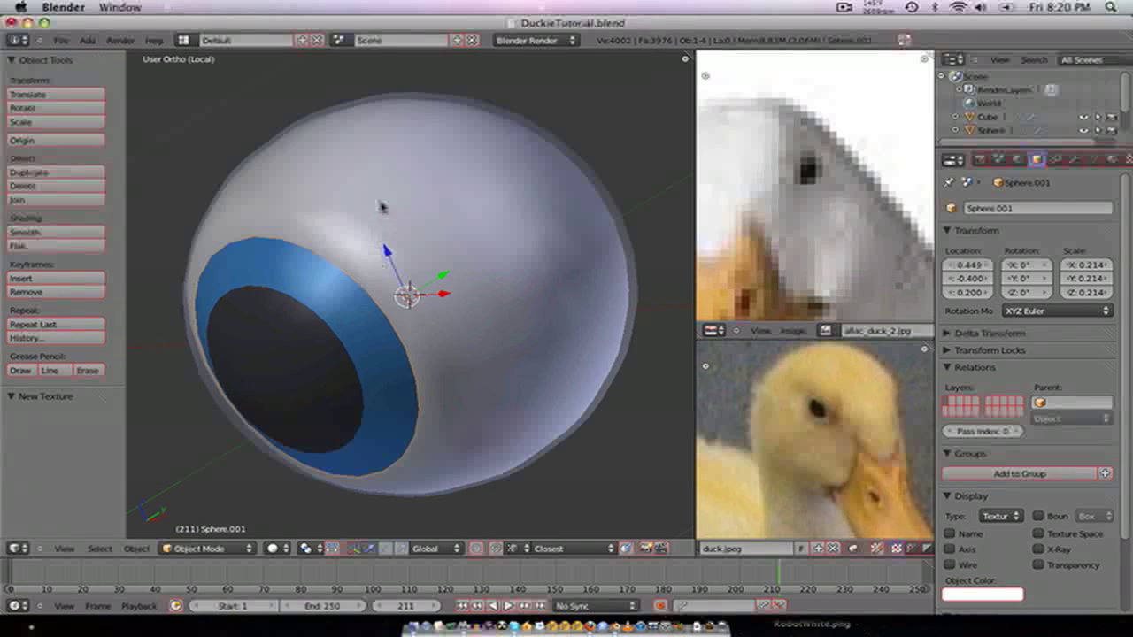
right_click(485, 99)
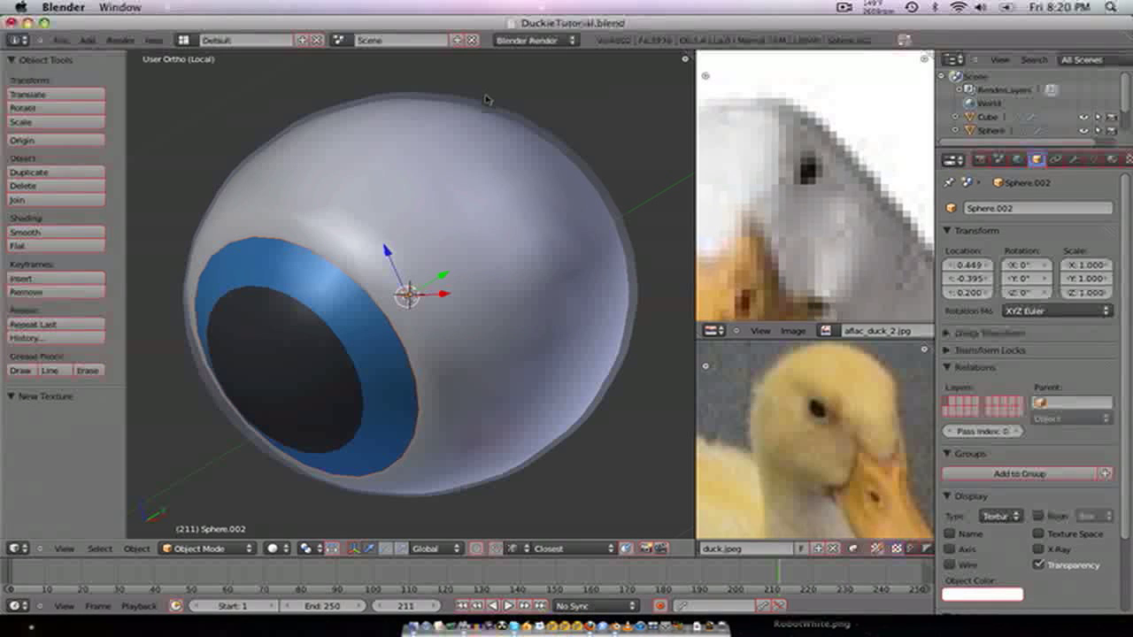
key(ctrl+j)
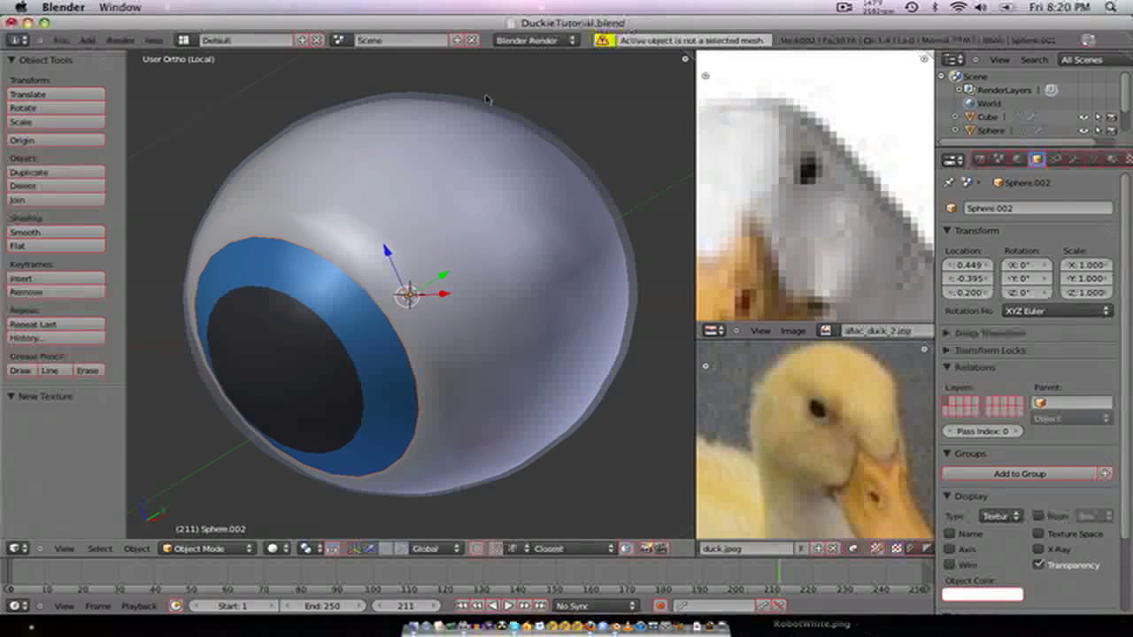
- Leave the isolated view and join the eyeball, iris cap and outer sphere into one object, using wireframe display to select them
right_click(310, 388)
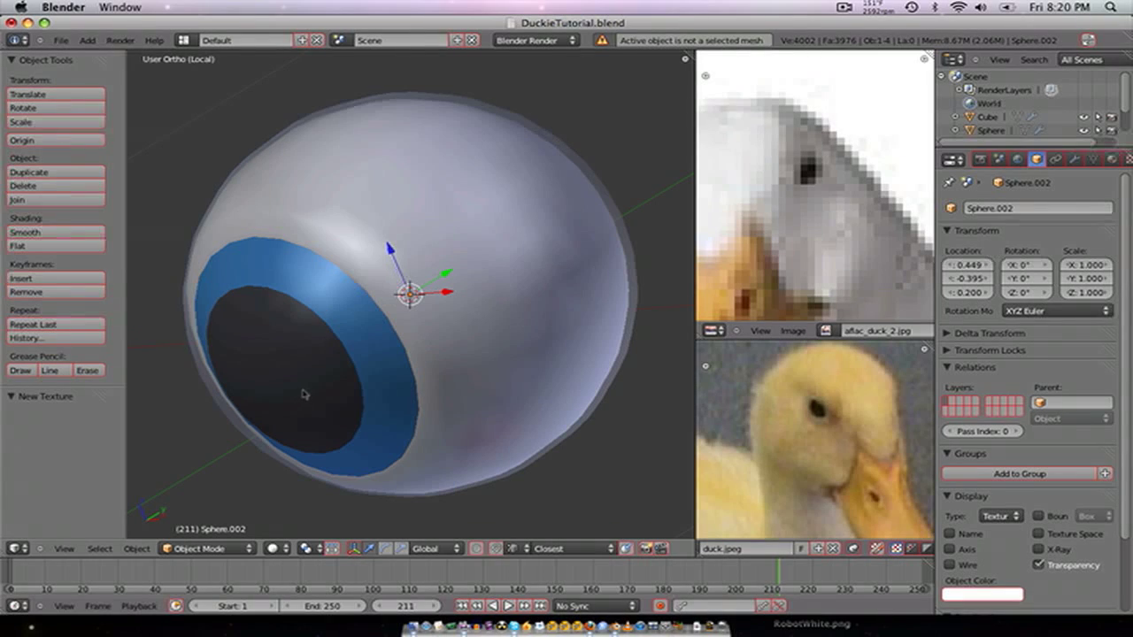
key(KP_Divide)
scroll(331, 375, up, 3)
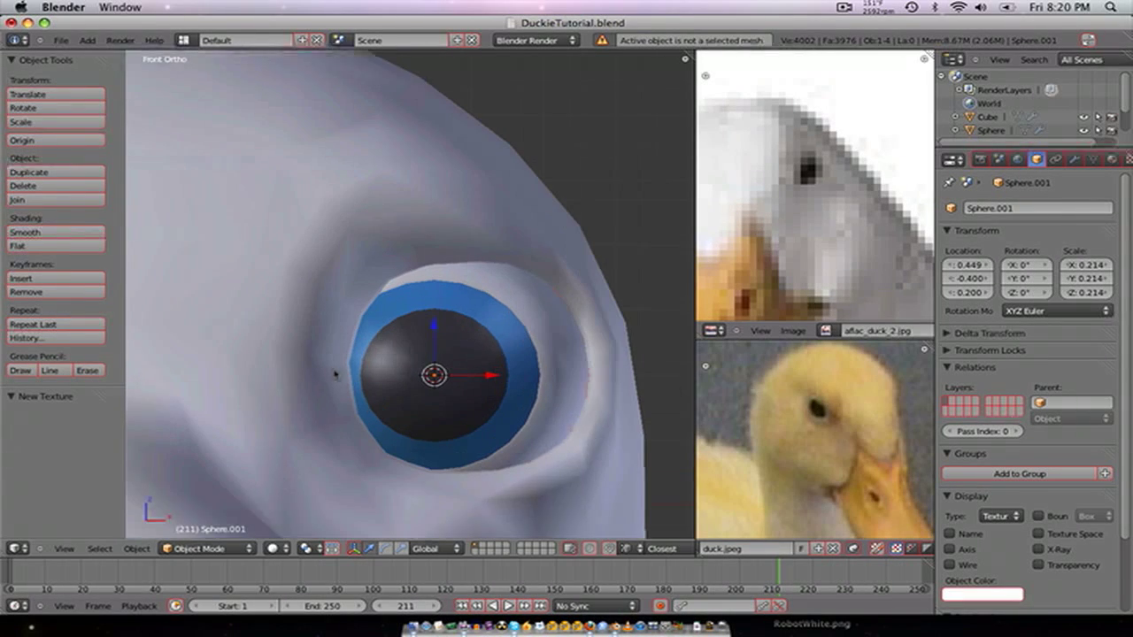
right_click(471, 365)
key(z)
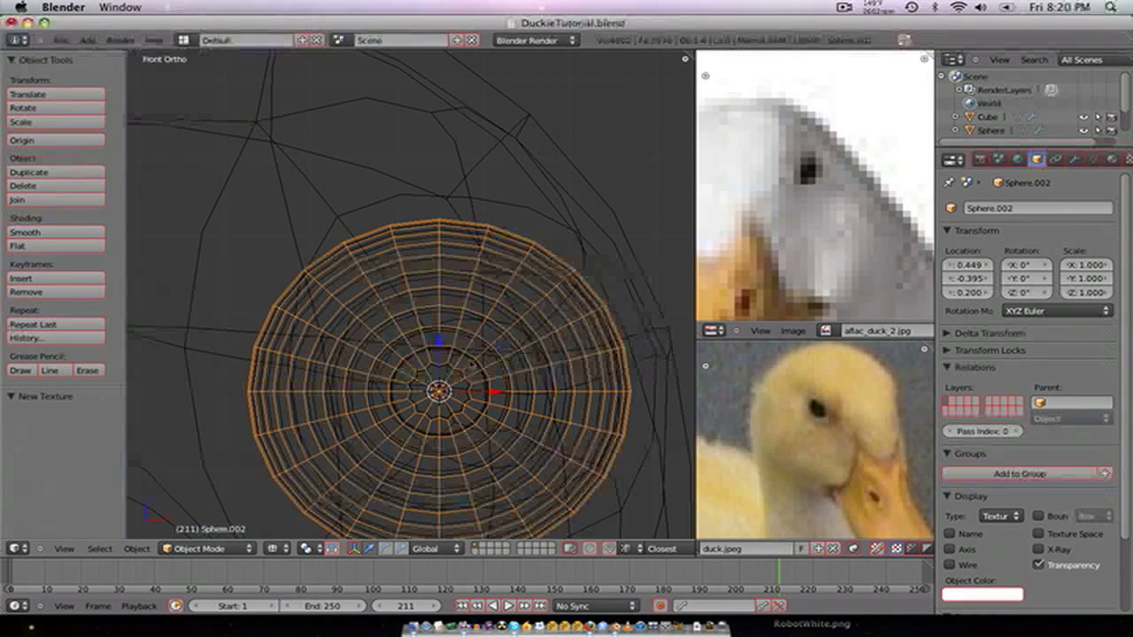
right_click(567, 354)
right_click(533, 308)
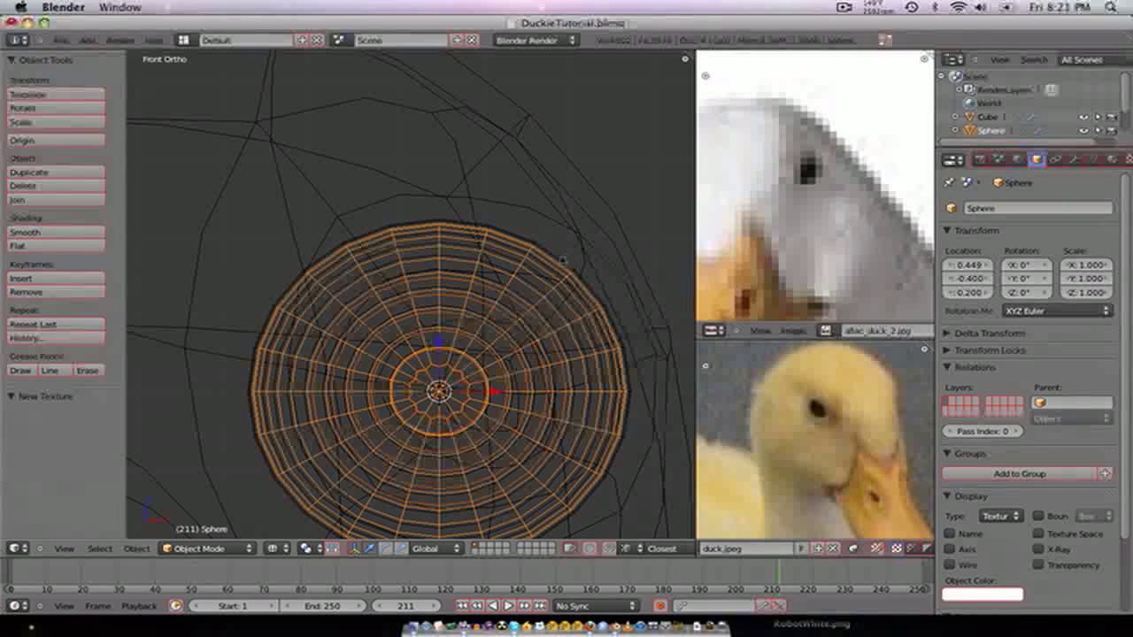
key(Tab)
key(shift+d)
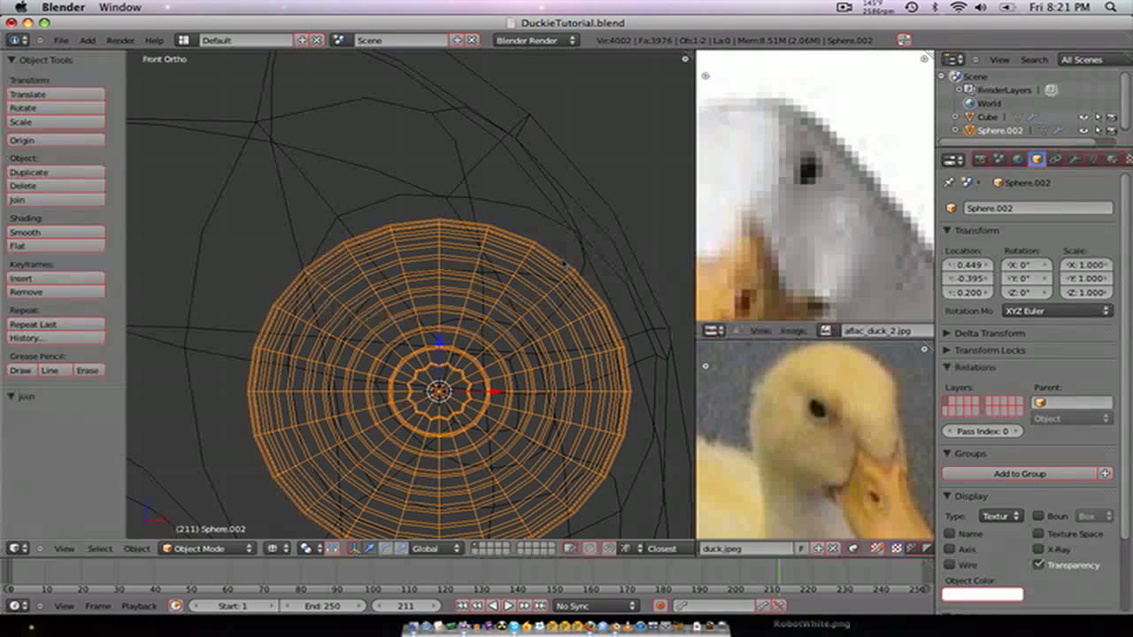
- Return to solid shading and rename the joined eye object to Eye
key(z)
key(ctrl+j)
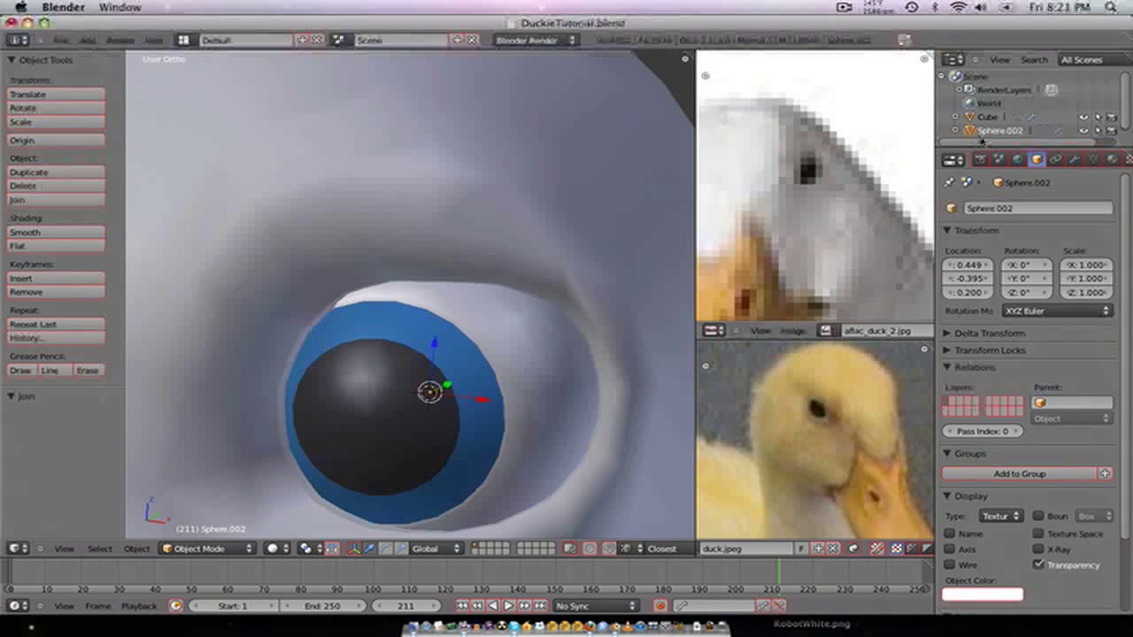
text(Eye)
key(Return)
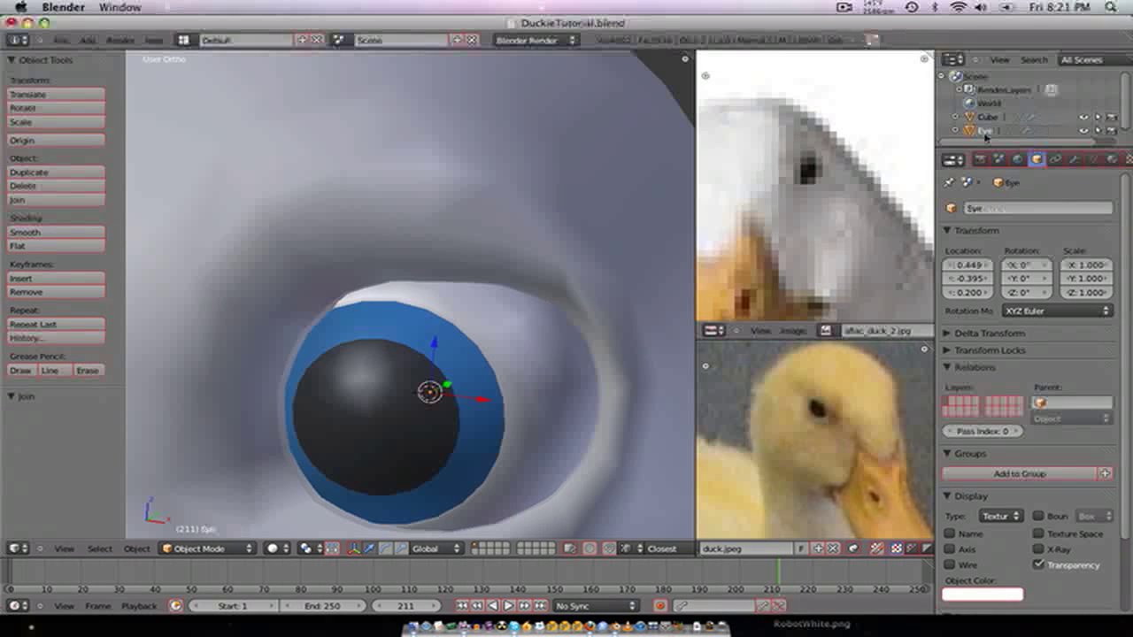
- Snap the 3D cursor to the duck body's origin and set the Eye object's origin to the 3D cursor
key(KP_1)
scroll(482, 396, up, 2)
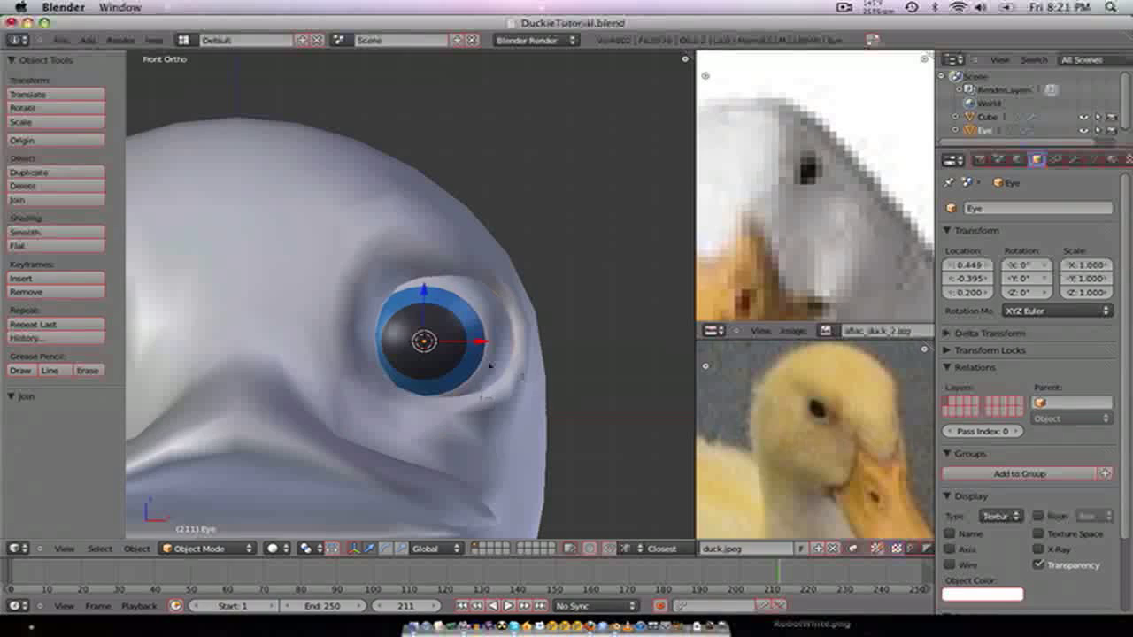
scroll(482, 396, down, 4)
right_click(449, 330)
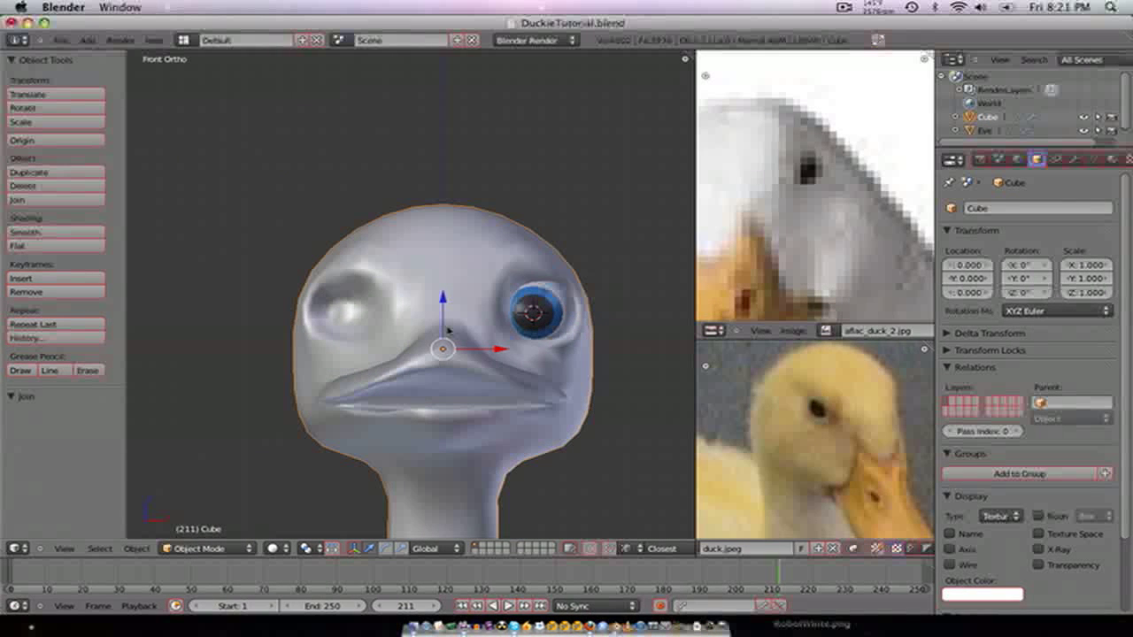
key(shift+s)
click(449, 331)
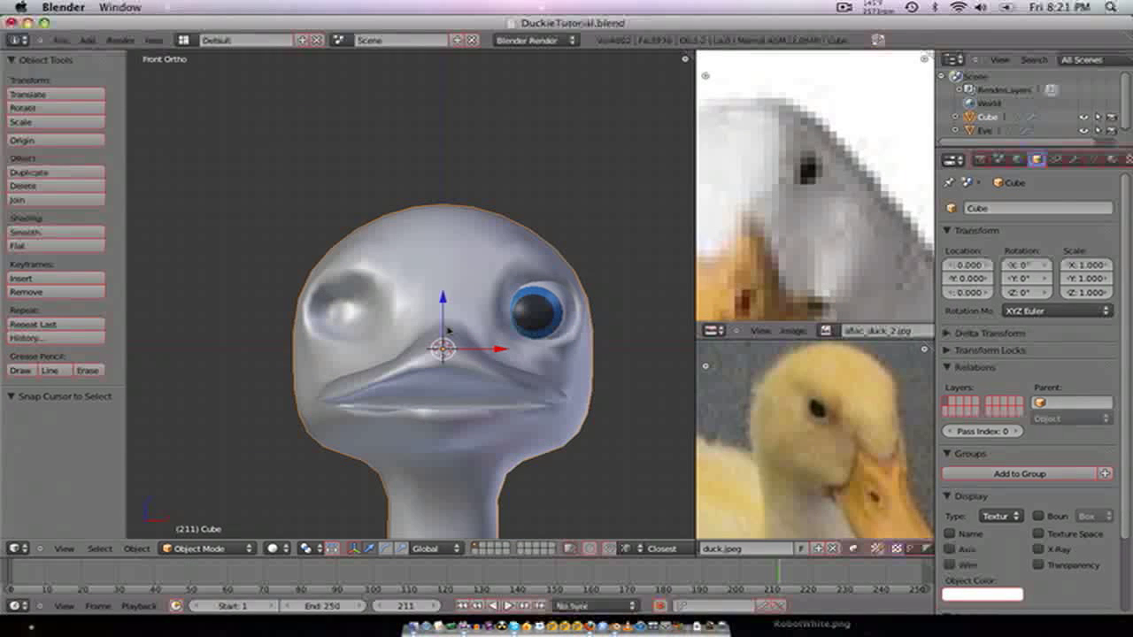
right_click(546, 330)
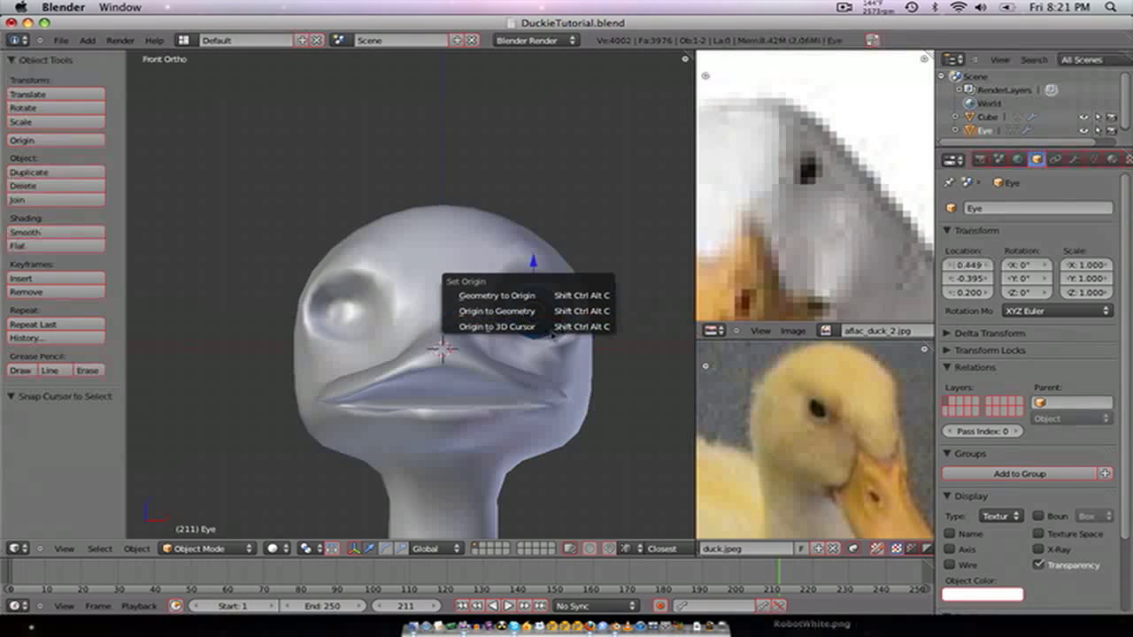
click(551, 328)
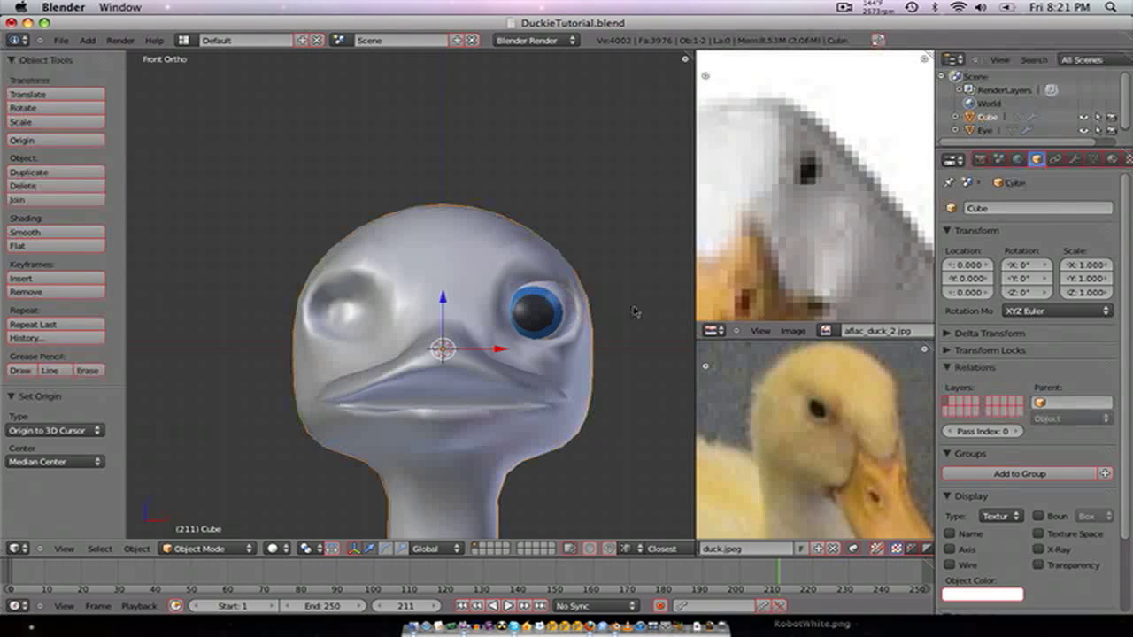
- Add an X-axis Mirror modifier with clipping to the Eye and move it above the subdivision surface modifier
click(1075, 159)
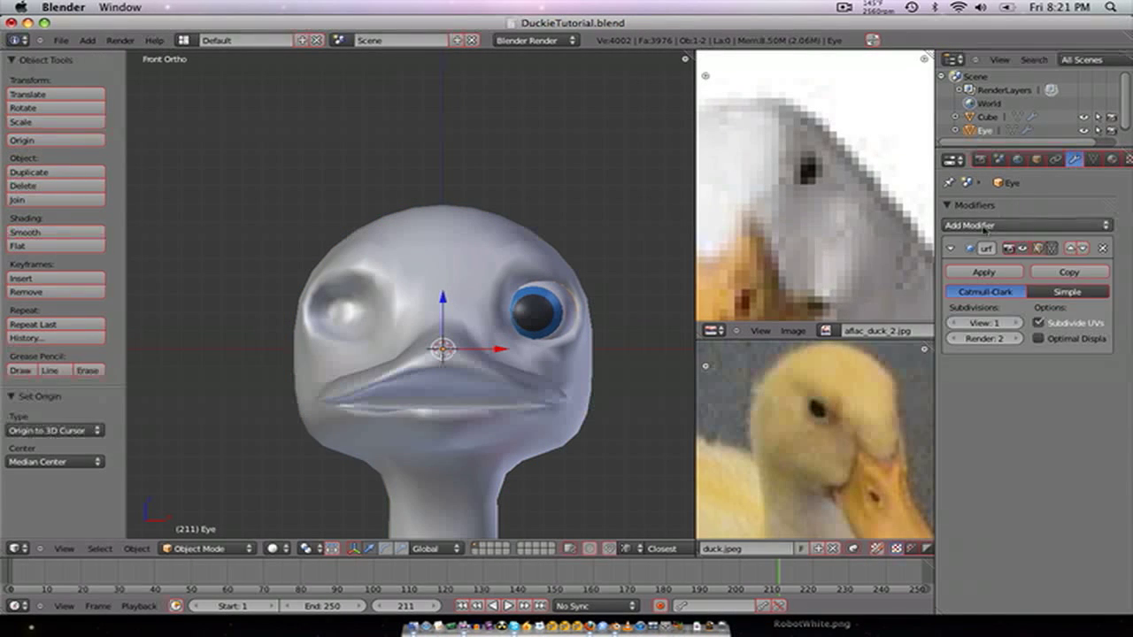
click(1025, 225)
click(796, 364)
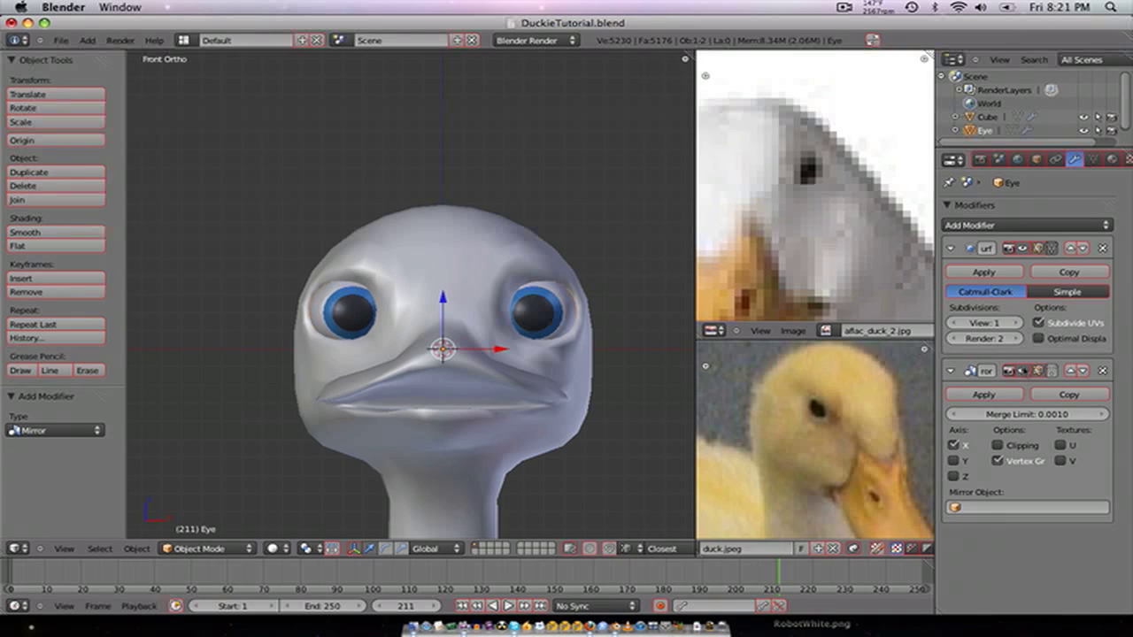
click(1023, 443)
click(1069, 373)
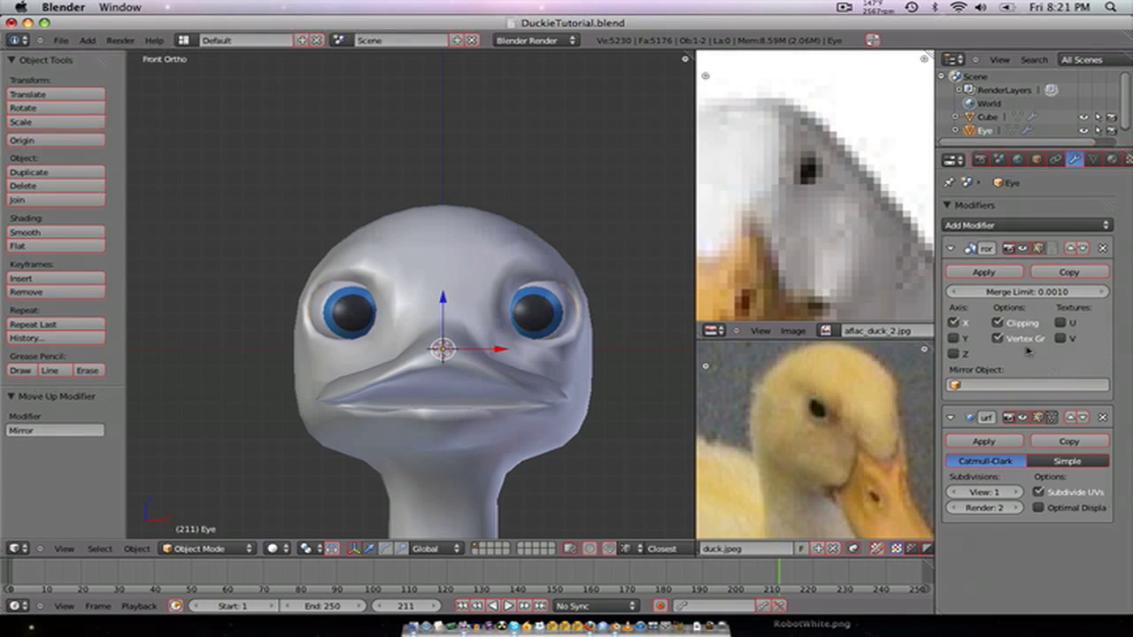
- Select the duck body and examine the whole model with both eyes, ending in front view
scroll(350, 305, up, 2)
right_click(653, 335)
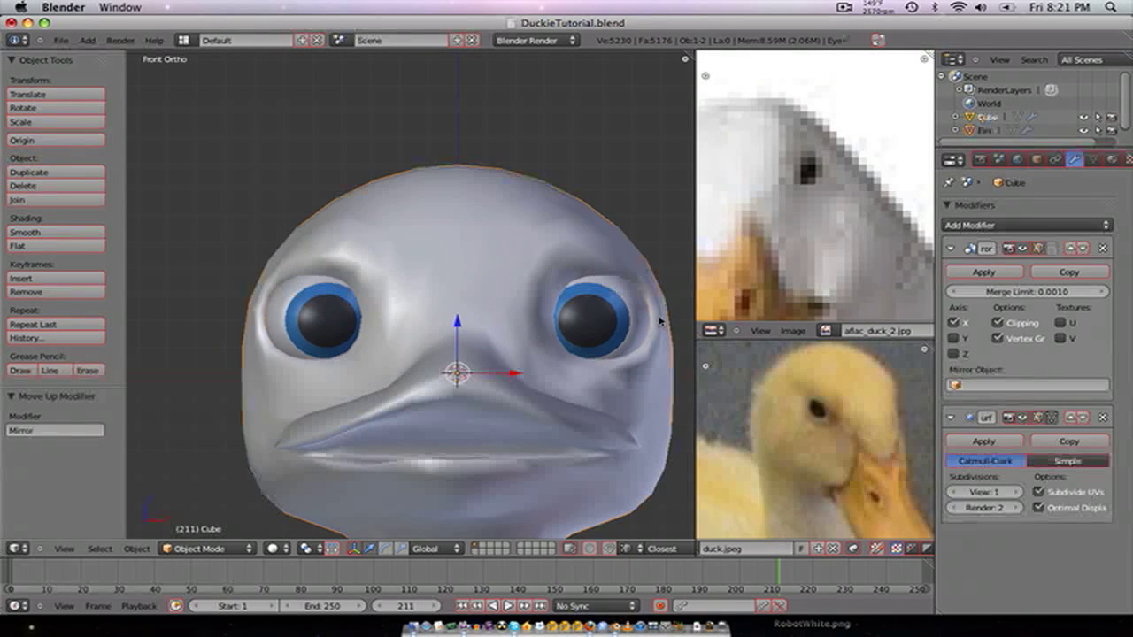
scroll(655, 323, down, 3)
middle_drag(655, 323, 410, 373)
scroll(376, 364, down, 5)
key(KP_1)
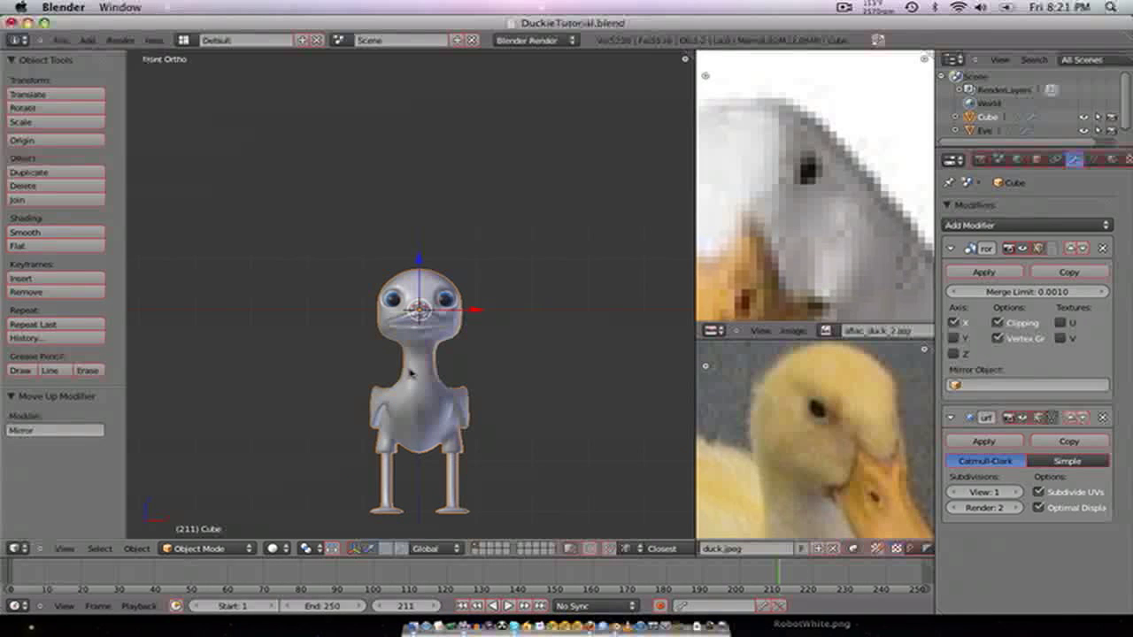
- Select the duck body and eyes and raise them about 4.02 units along Z so the feet stand on the grid
key(a)
key(a)
scroll(448, 370, up, 1)
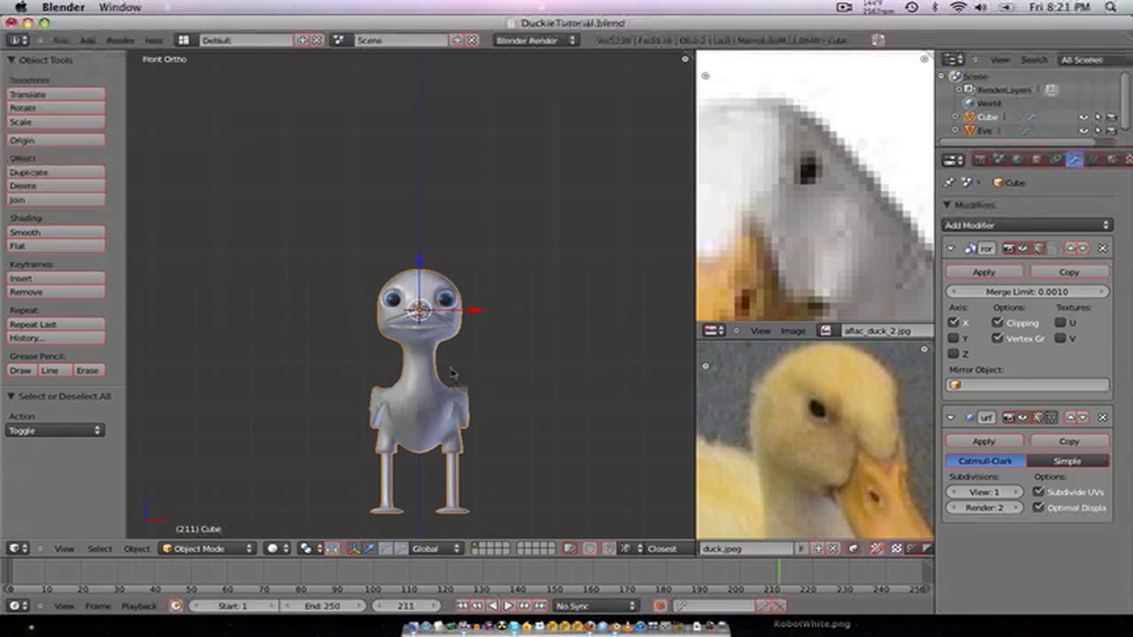
key(g)
key(z)
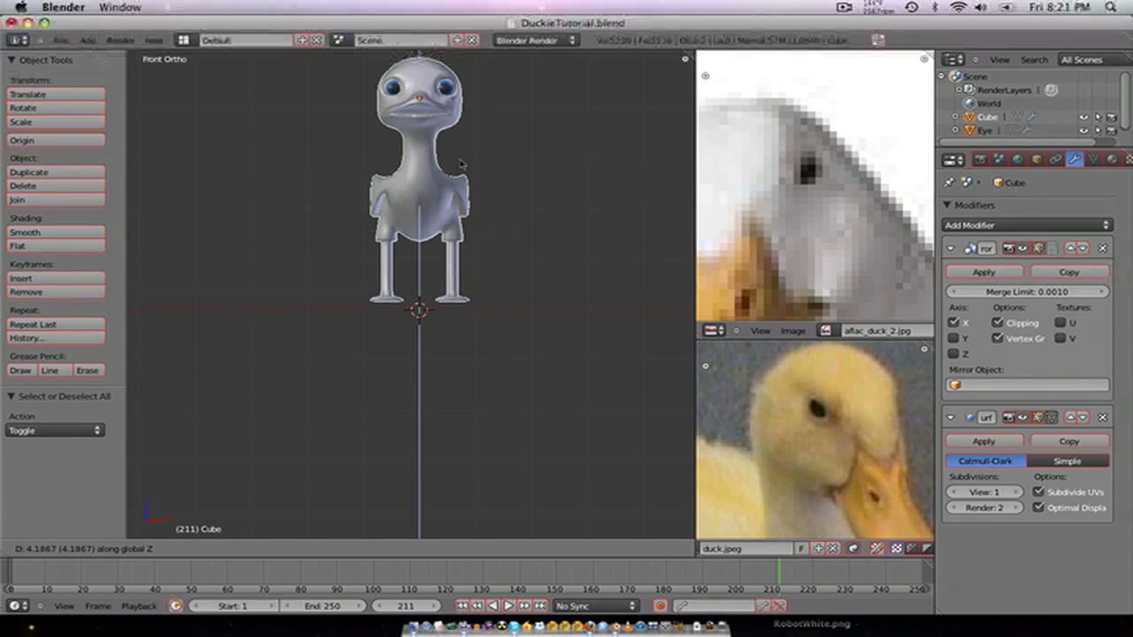
click(462, 169)
middle_drag(464, 170, 404, 337)
scroll(403, 336, down, 2)
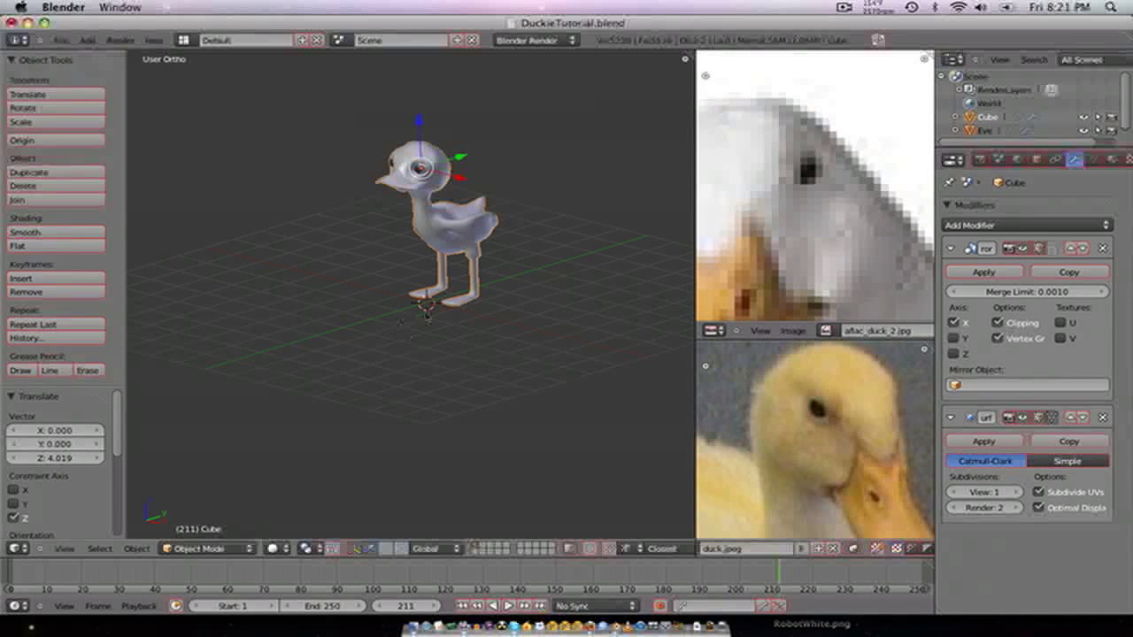
- Add a plane at the 3D cursor beneath the duck and scale it to about 8 times its size
key(shift+a)
mouse_move(405, 306)
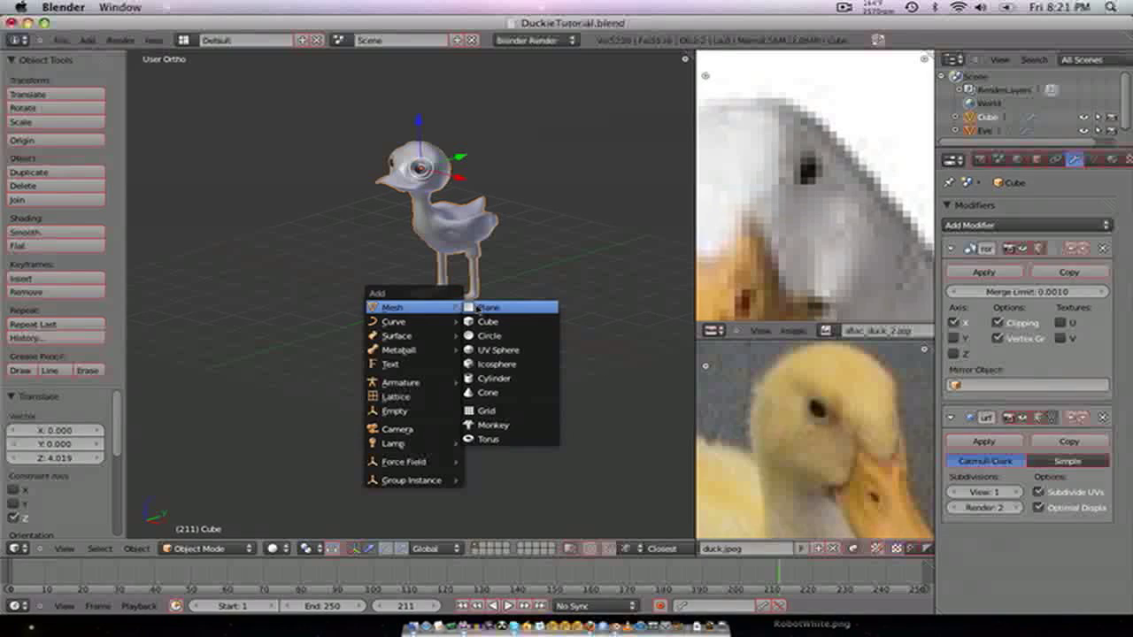
click(483, 306)
key(s)
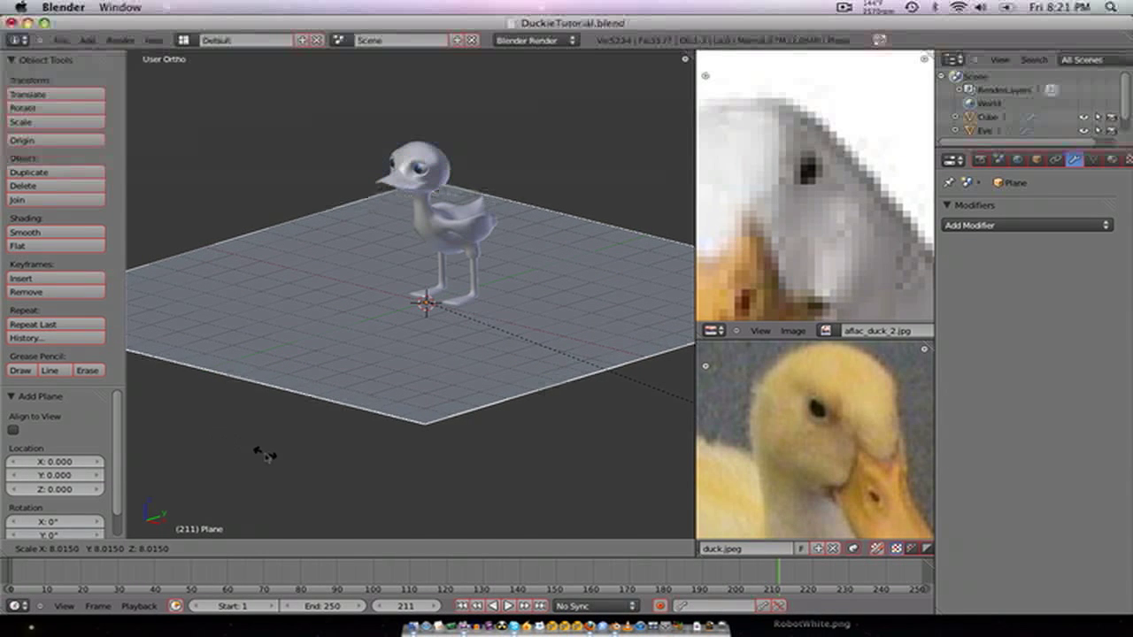
click(256, 452)
- Give the plane a new material and enable Shadows Only in its shadow settings
click(1112, 159)
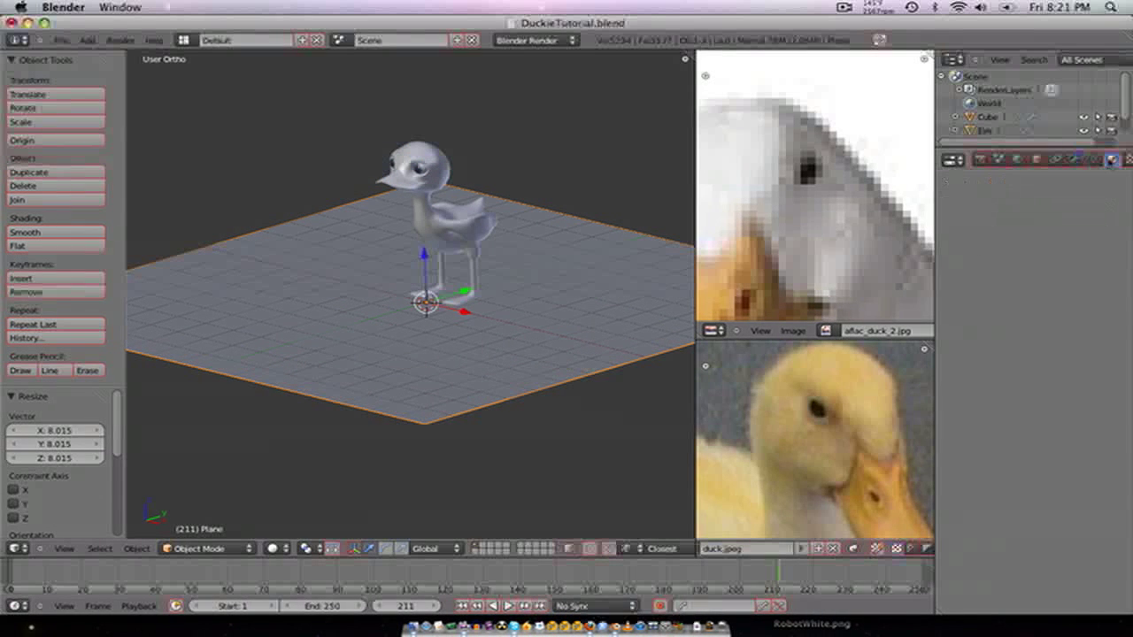
click(1009, 255)
scroll(1014, 531, down, 10)
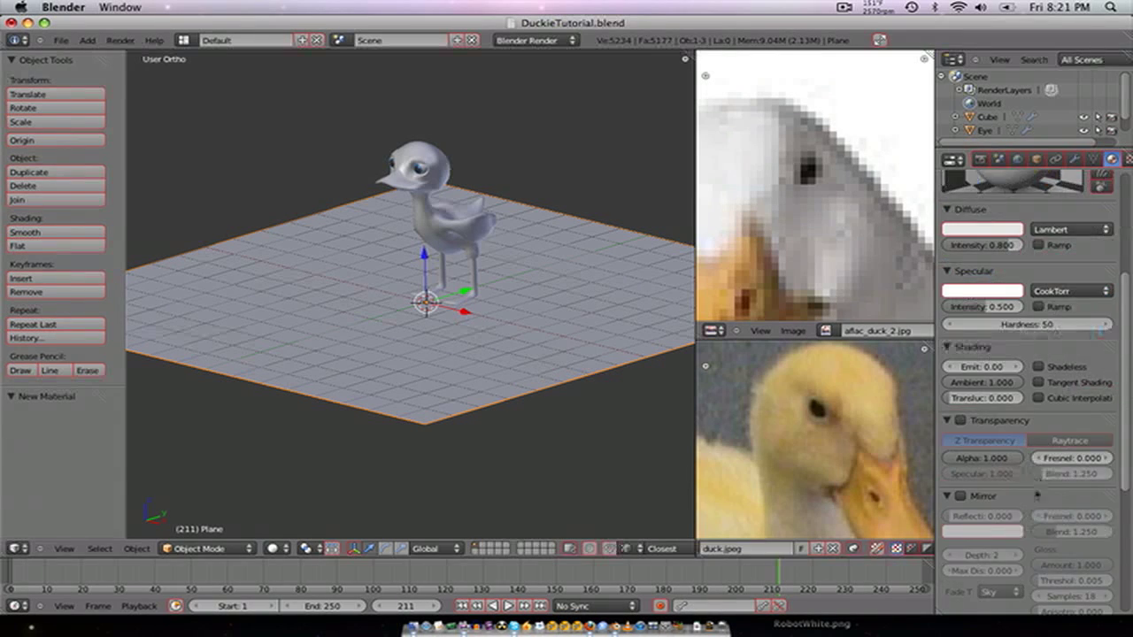
click(946, 588)
scroll(971, 568, down, 4)
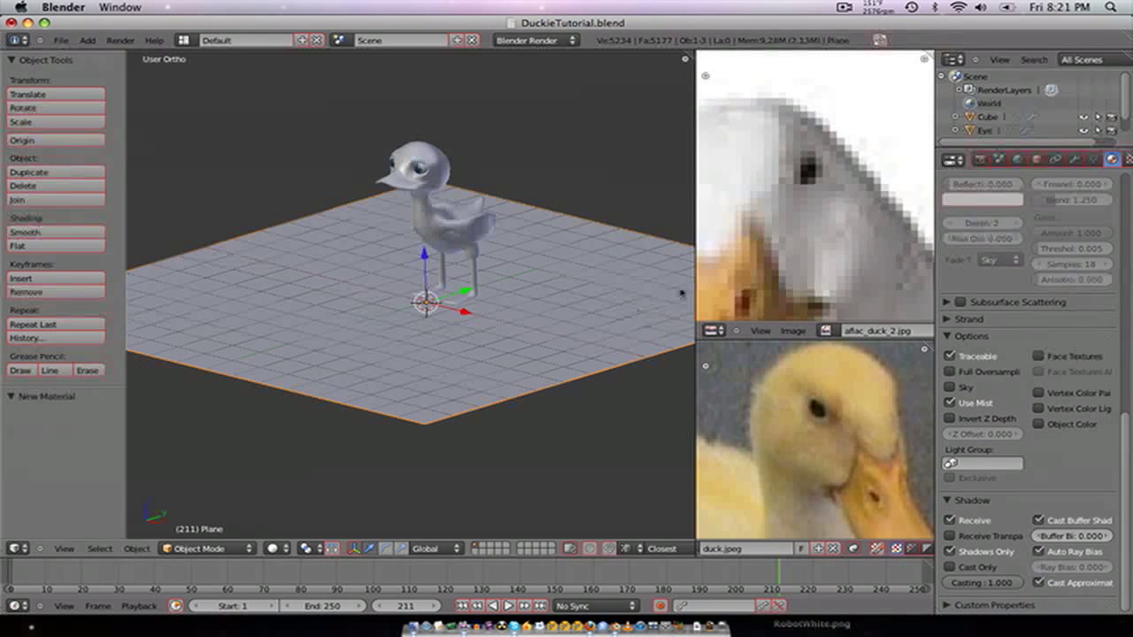
- Set the plane's viewport display type to Wire and enable its Wire display option
click(1035, 160)
scroll(977, 509, down, 4)
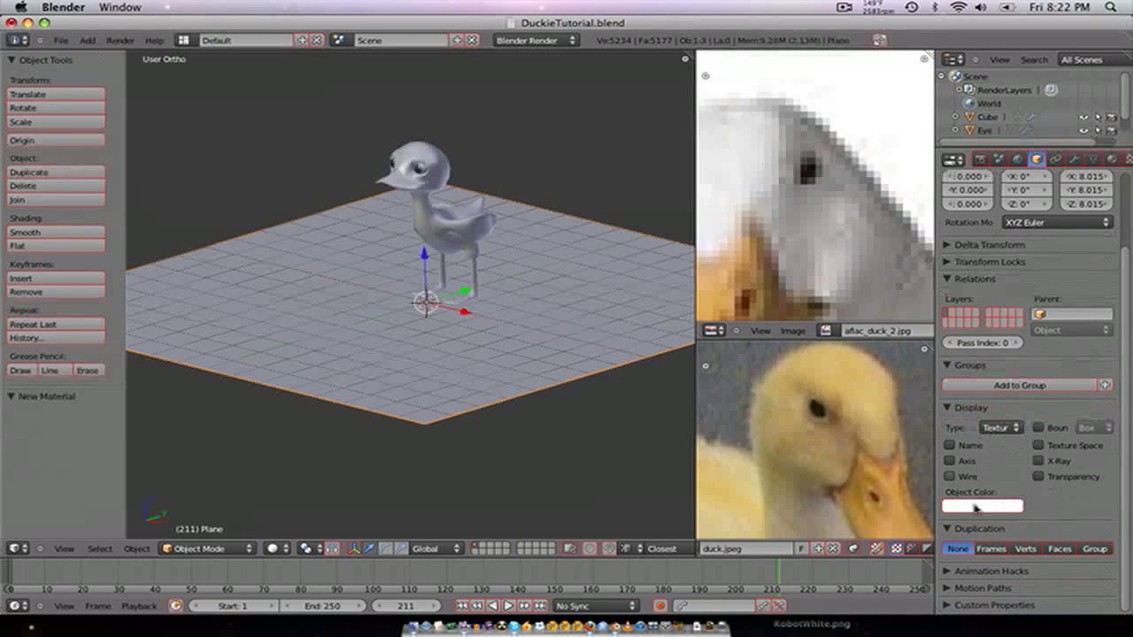
click(990, 428)
click(968, 398)
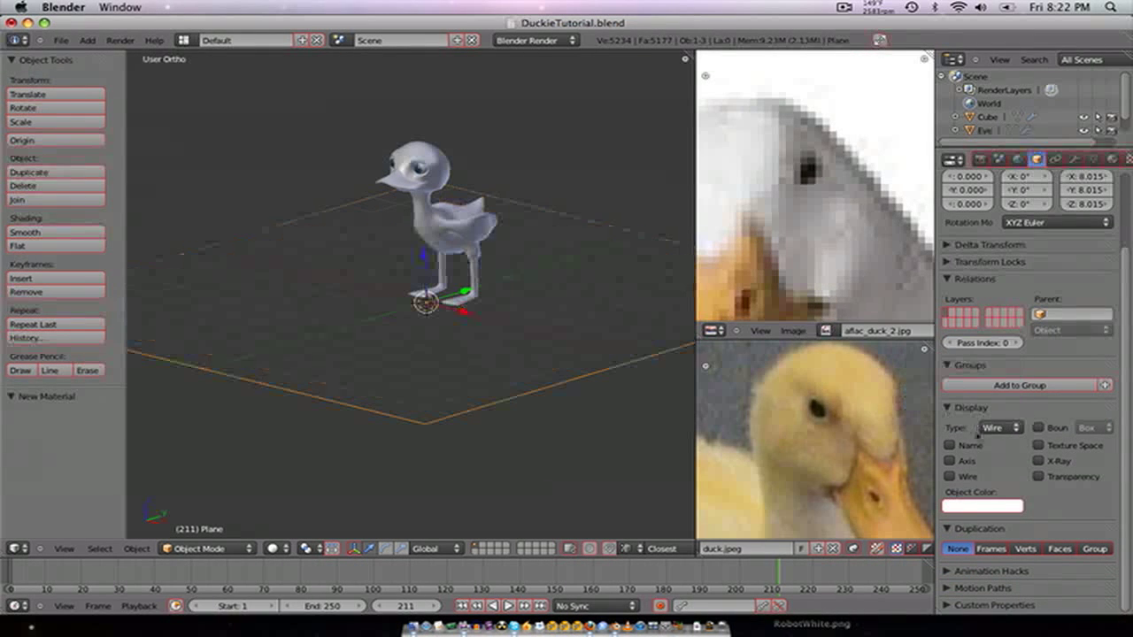
click(965, 477)
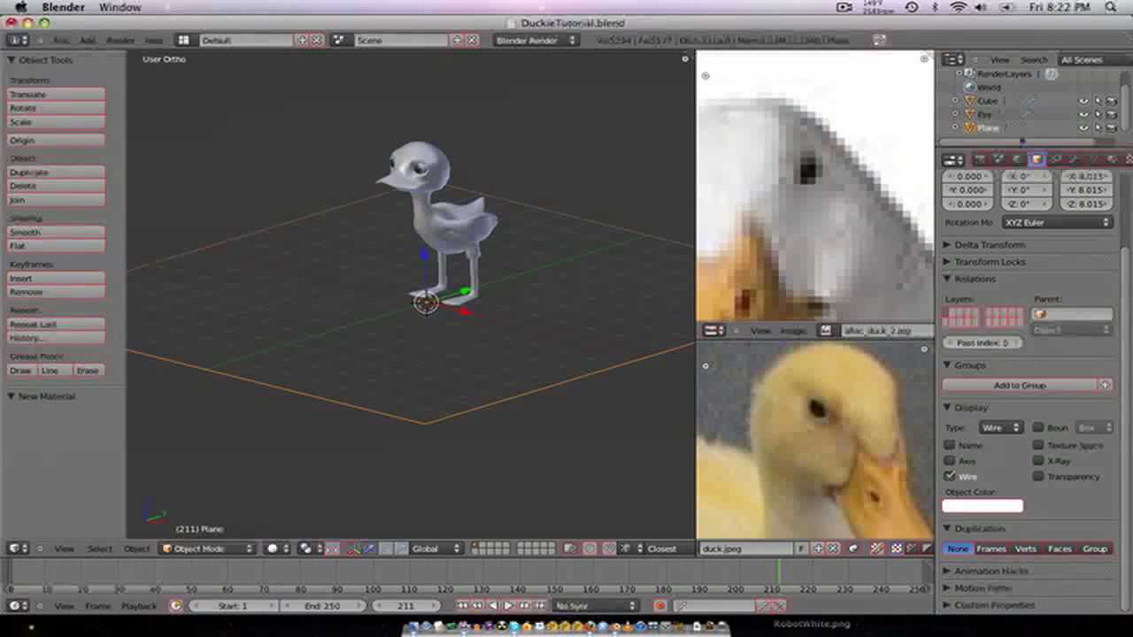
- Rename the plane to Floor and make it unselectable in the viewport
double_click(987, 130)
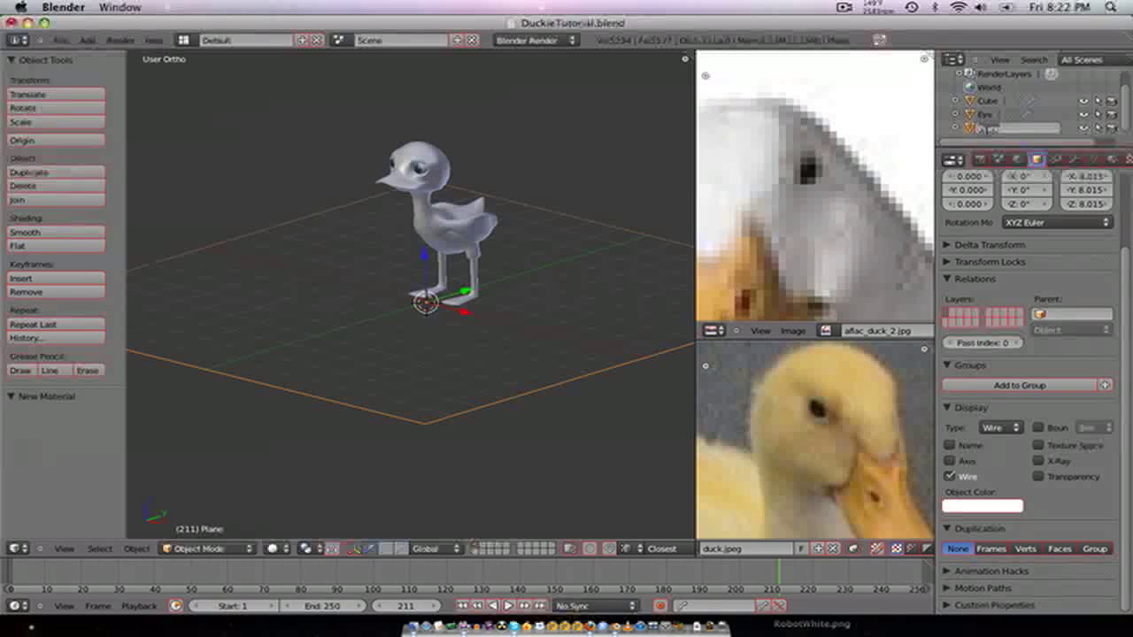
text(G)
text(loor)
key(Return)
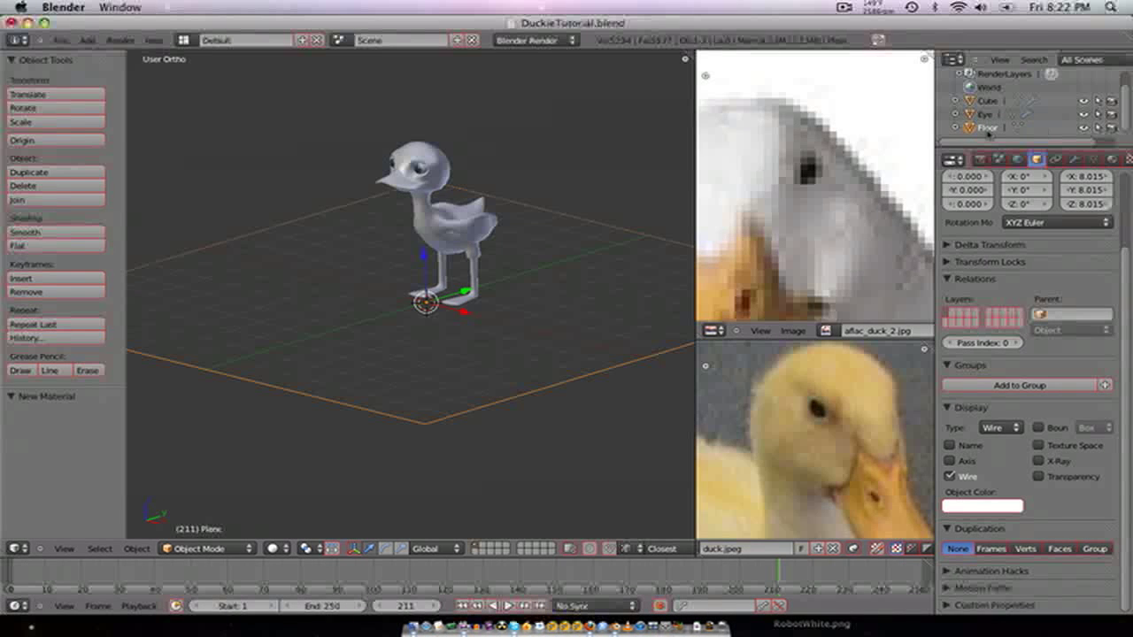
click(1097, 129)
- Add an Empty at the 3D cursor between the duck's feet
scroll(417, 303, down, 4)
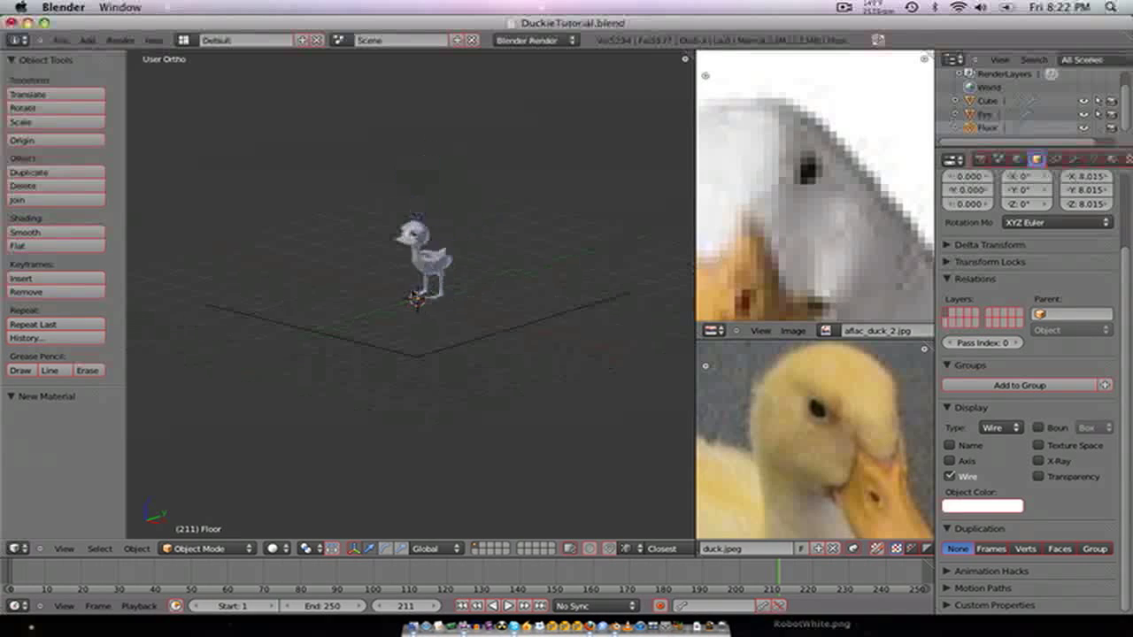
mouse_move(417, 304)
middle_down()
mouse_move(469, 354)
mouse_move(450, 370)
mouse_move(417, 317)
middle_up()
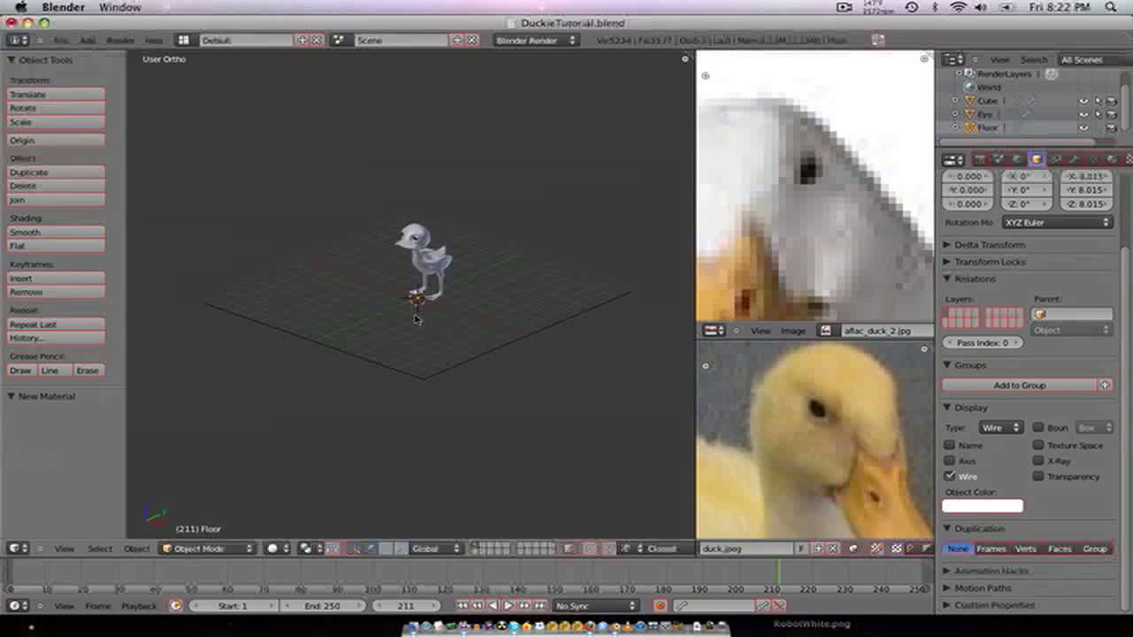
scroll(417, 320, up, 5)
key(shift+a)
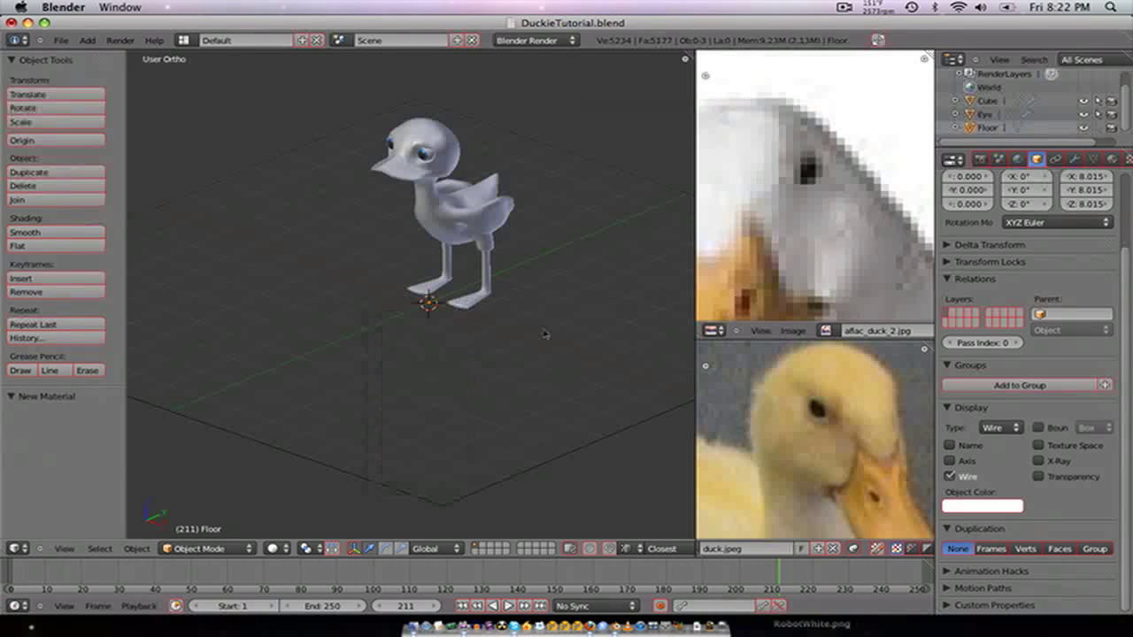
key(shift+a)
click(481, 444)
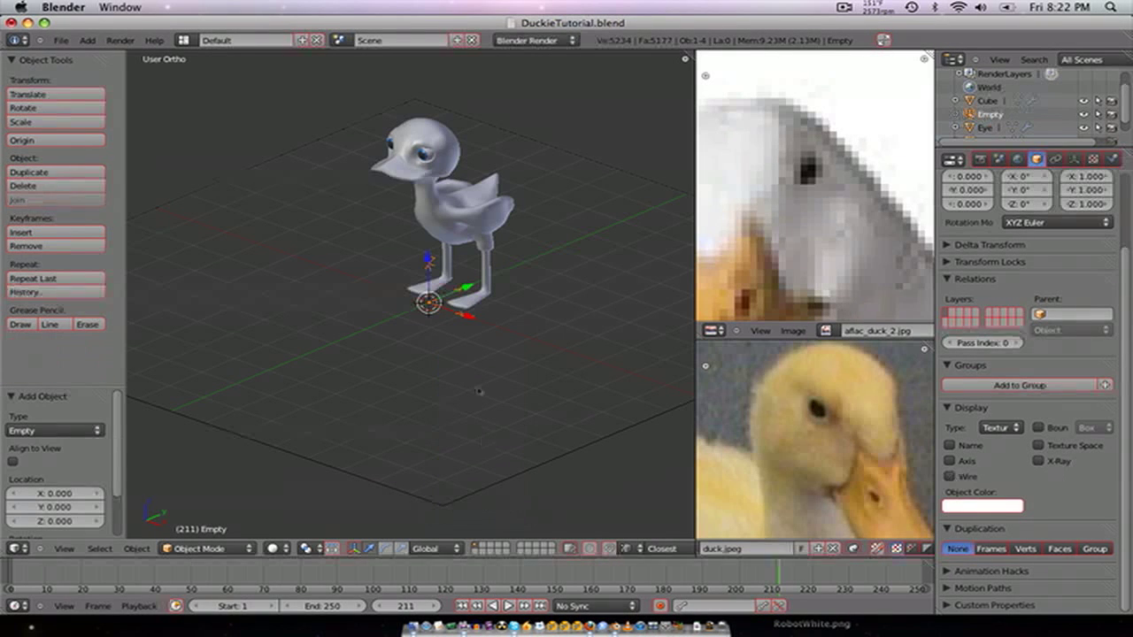
- Add an Area lamp at the 3D cursor and raise it about 6.1 units along Z above the duck
key(shift+a)
mouse_move(441, 389)
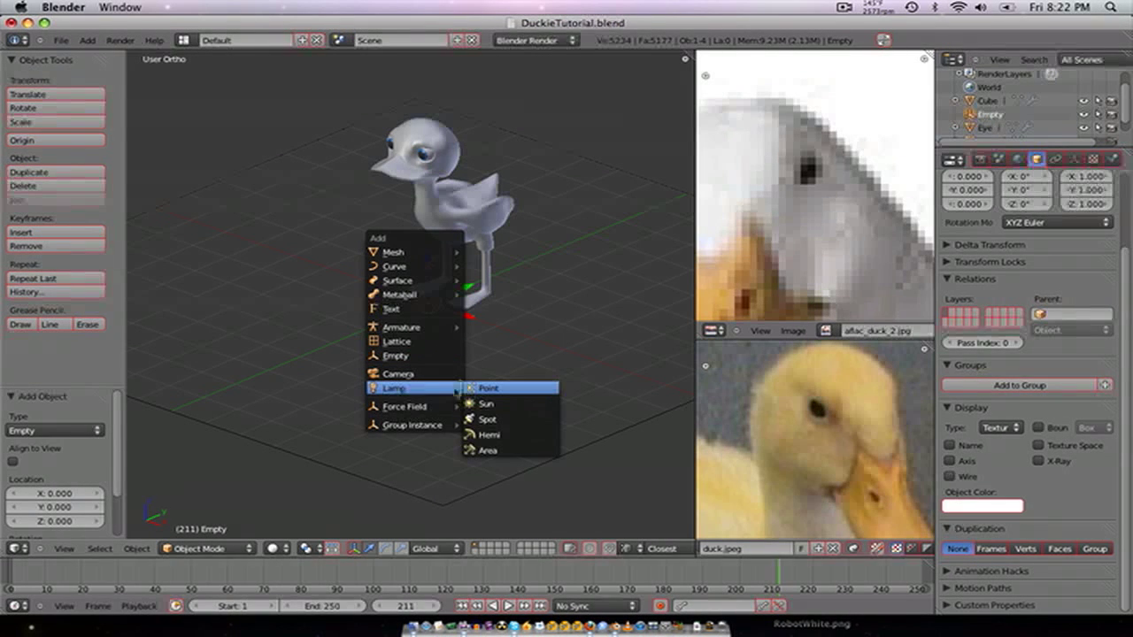
click(492, 449)
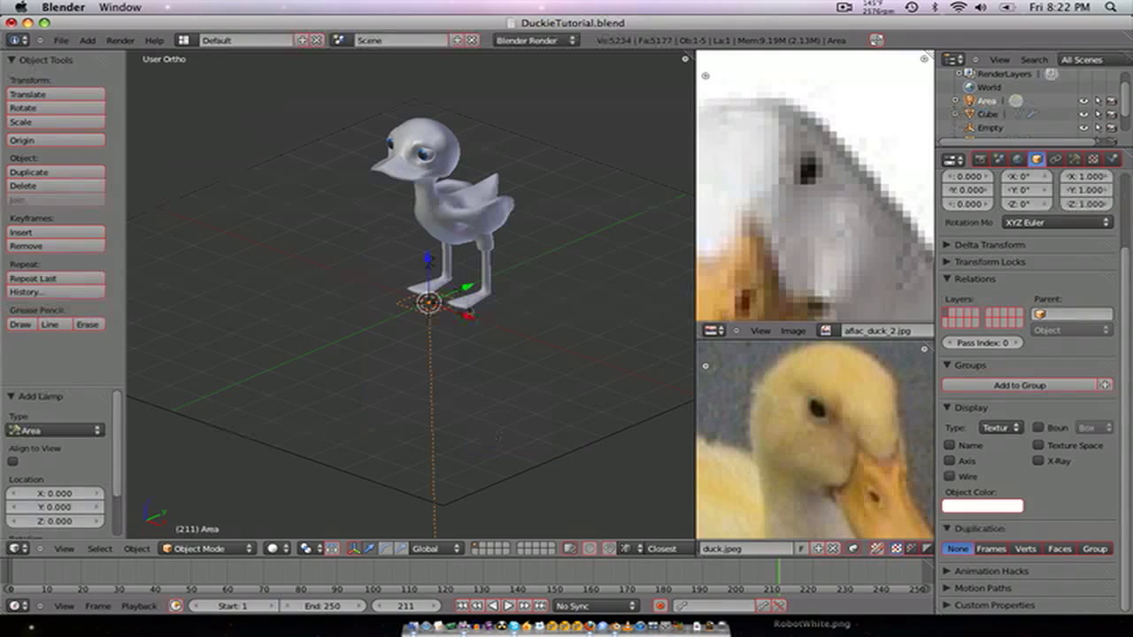
drag(428, 263, 426, 36)
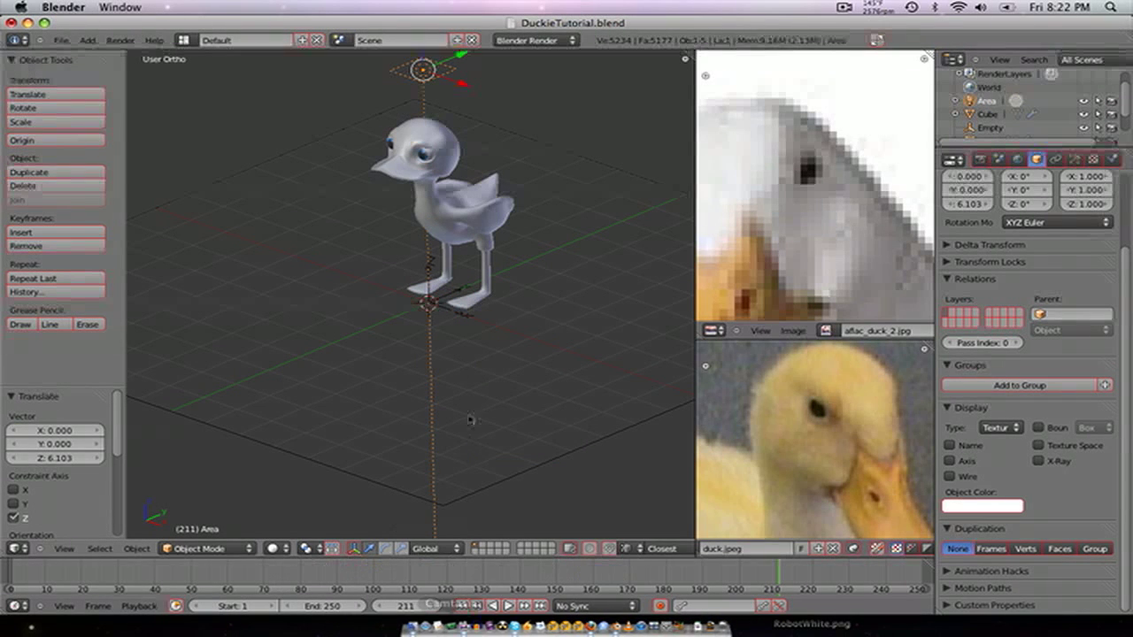
- Make the area lamp aim at the Empty with a Track To constraint
right_click(457, 291)
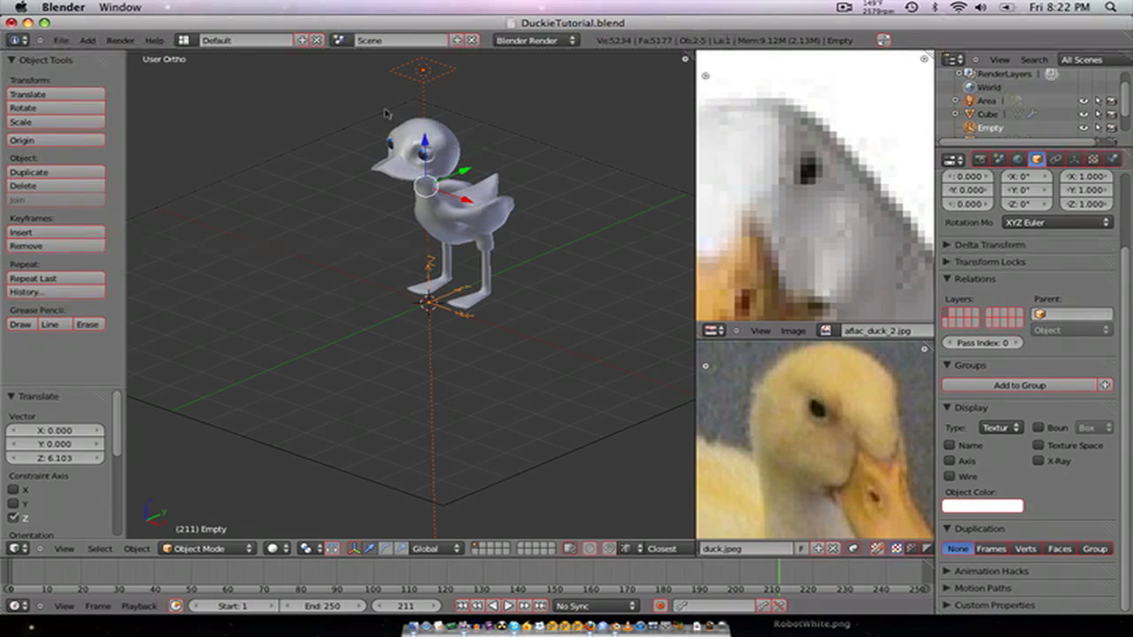
key(ctrl+t)
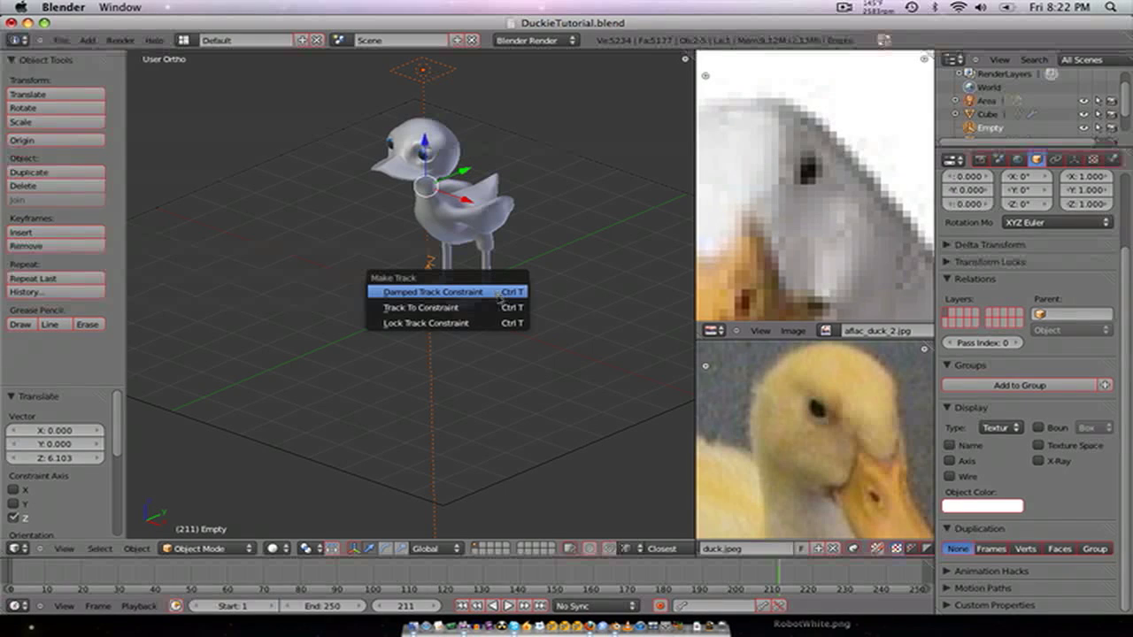
click(460, 306)
- Select only the area lamp and set its square area size to about 8.01
right_click(423, 69)
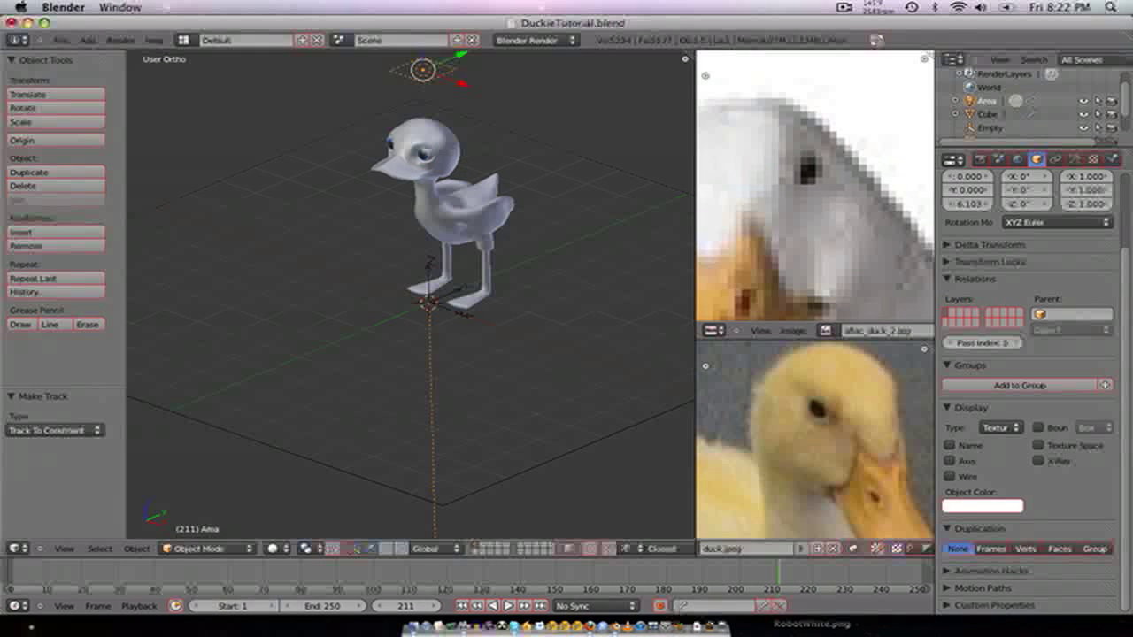
click(1074, 159)
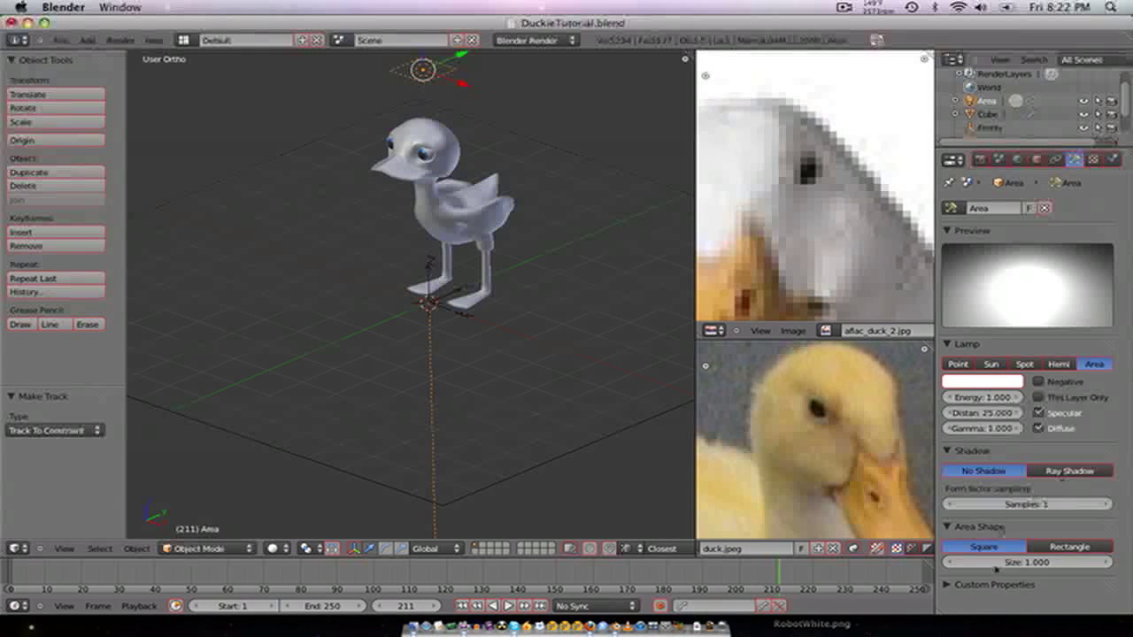
drag(1027, 562, 1082, 562)
- Move the area lamp horizontally past the floor's negative-X edge, to about X -9.3 and Y 2.5
scroll(484, 382, down, 4)
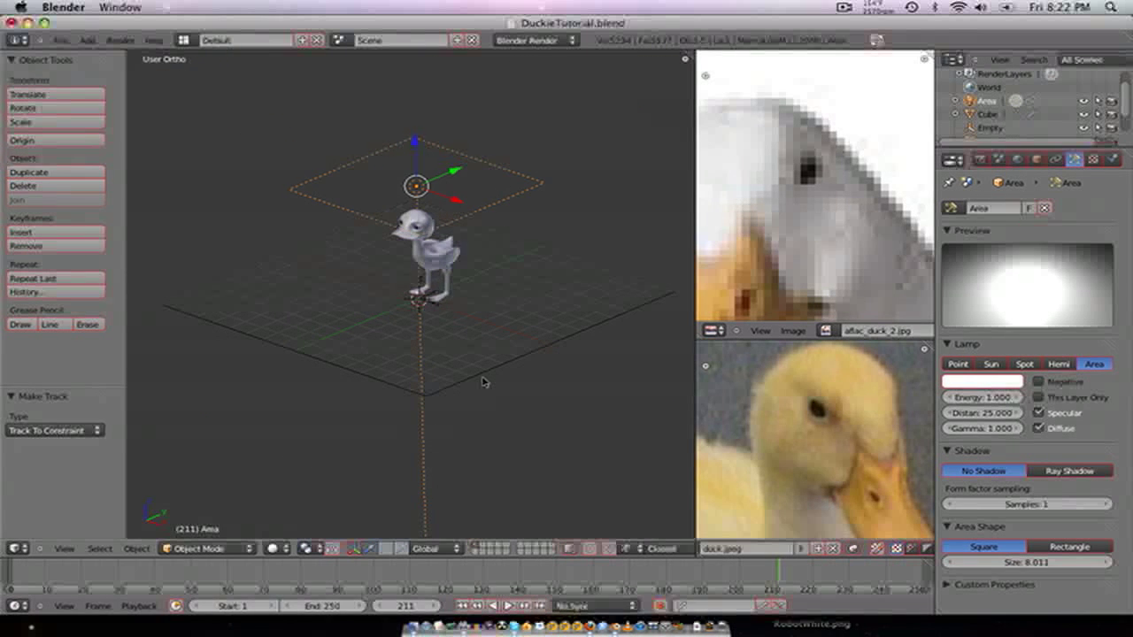
key(KP_7)
key(g)
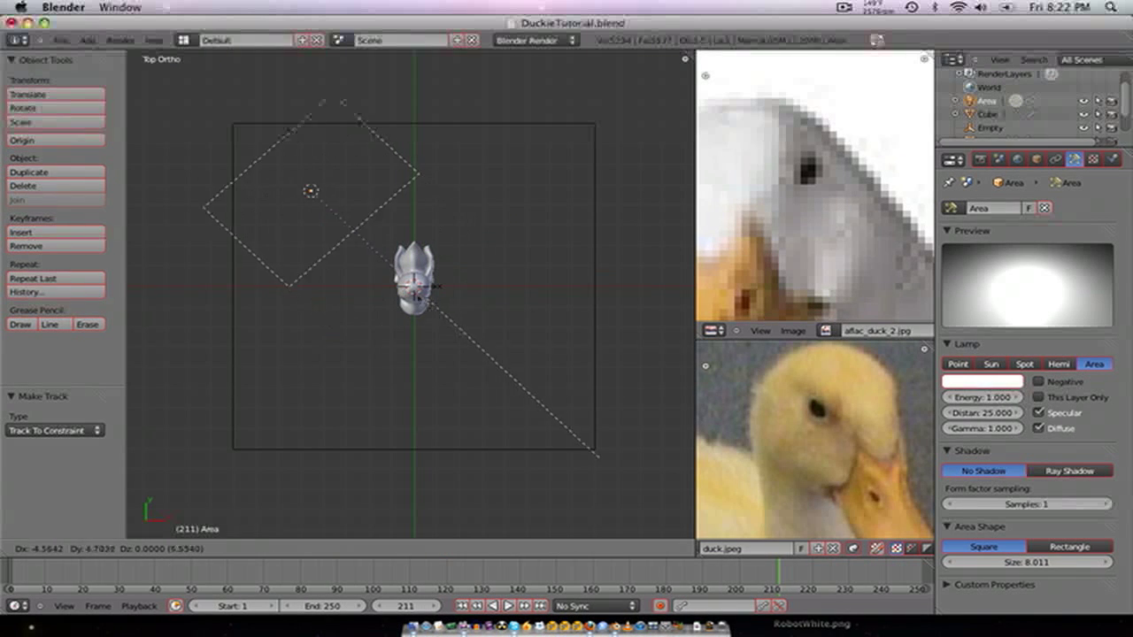
click(321, 256)
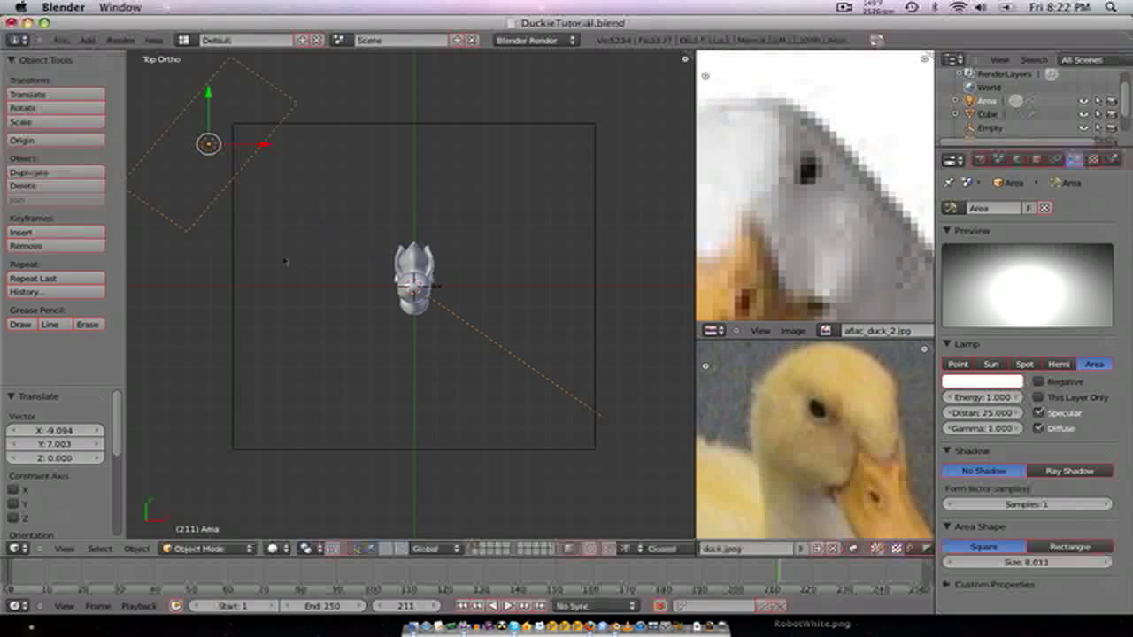
key(g)
click(275, 351)
key(shift+d)
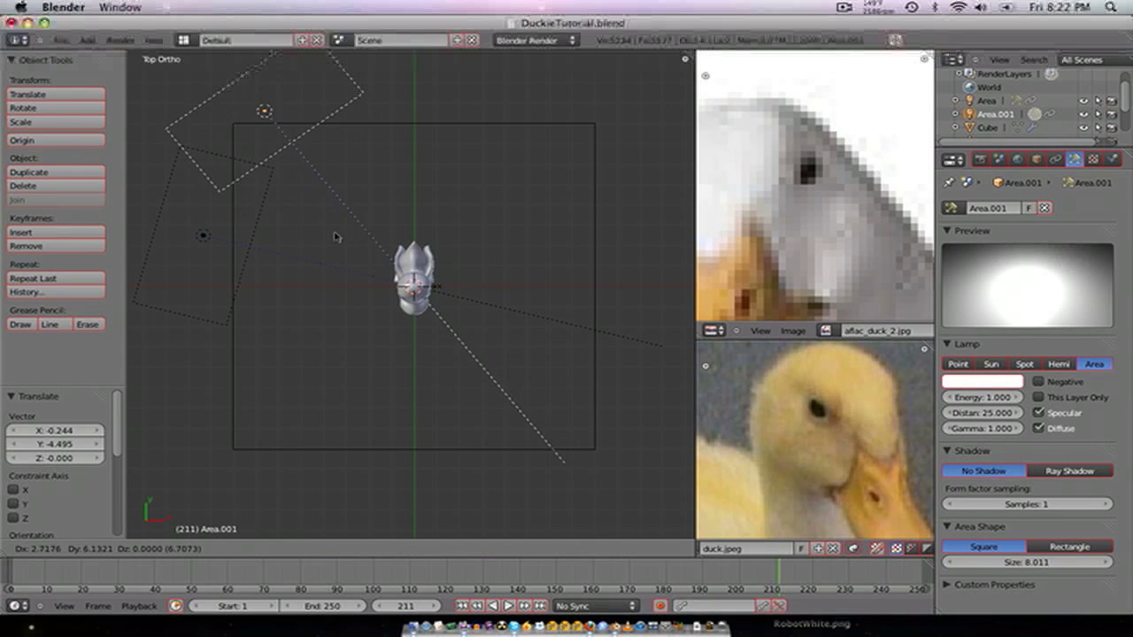
click(339, 239)
key(x)
click(258, 163)
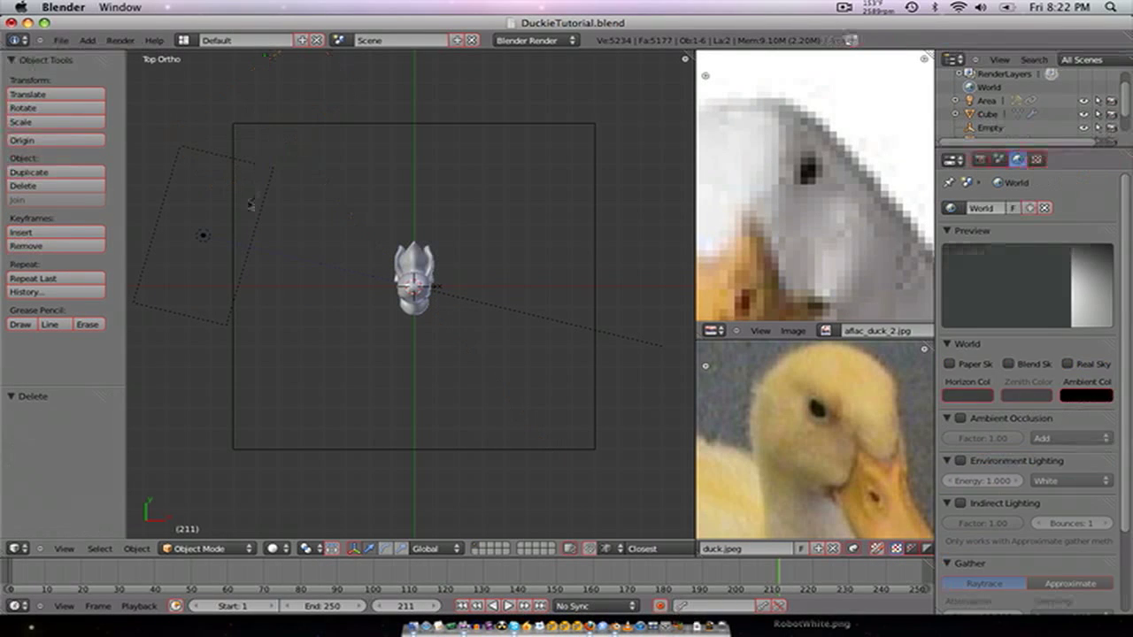
- Make a linked duplicate of the area lamp, offset about 4.04 along X and 5.82 along Y
right_click(263, 174)
key(alt+d)
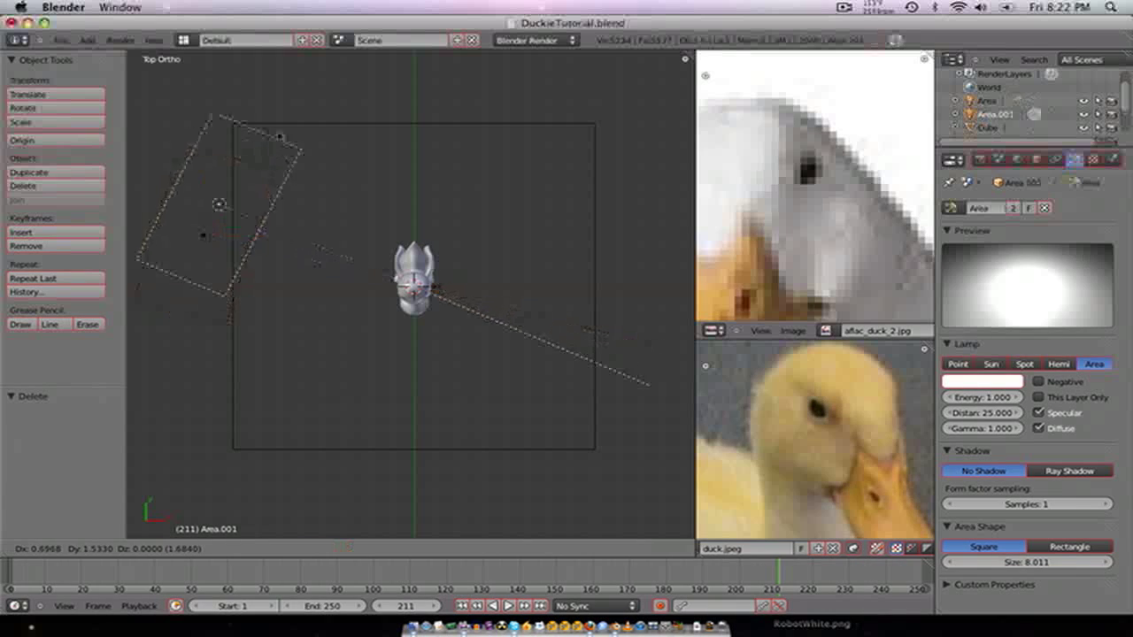
click(354, 54)
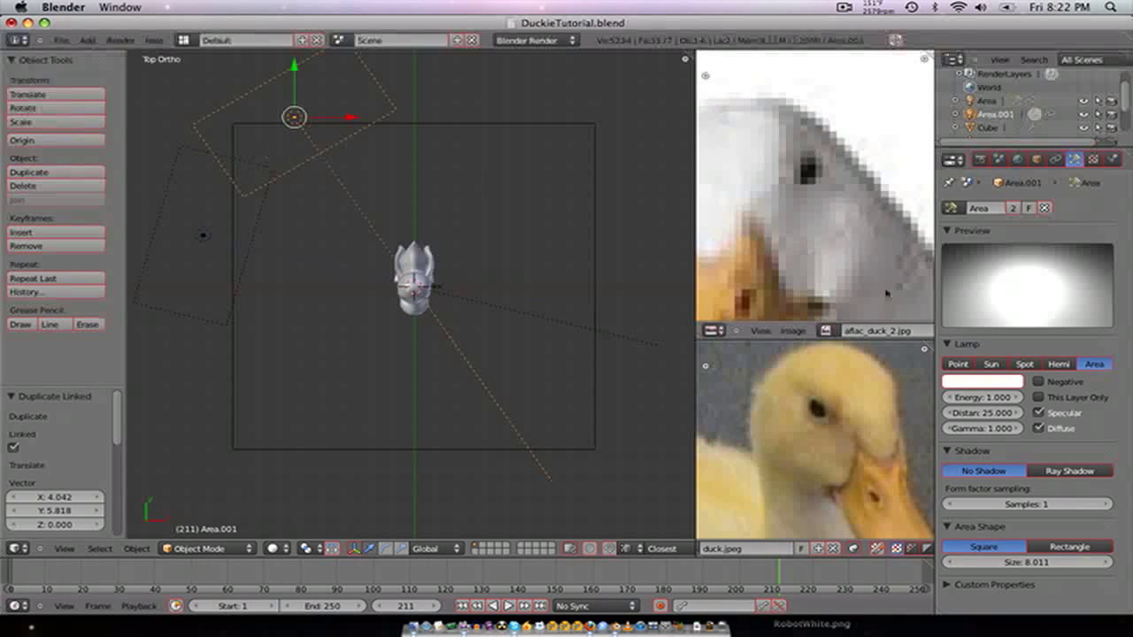
- Set the shared area lamp's distance to about 7.17 and its colour to a pale blue
drag(983, 414, 1025, 430)
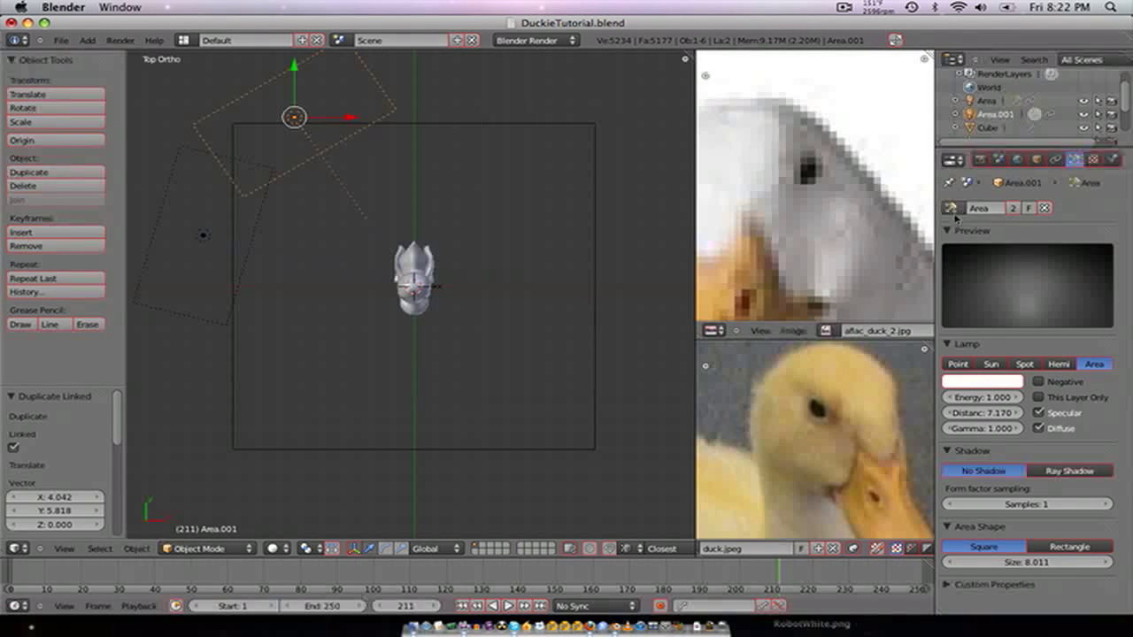
click(981, 382)
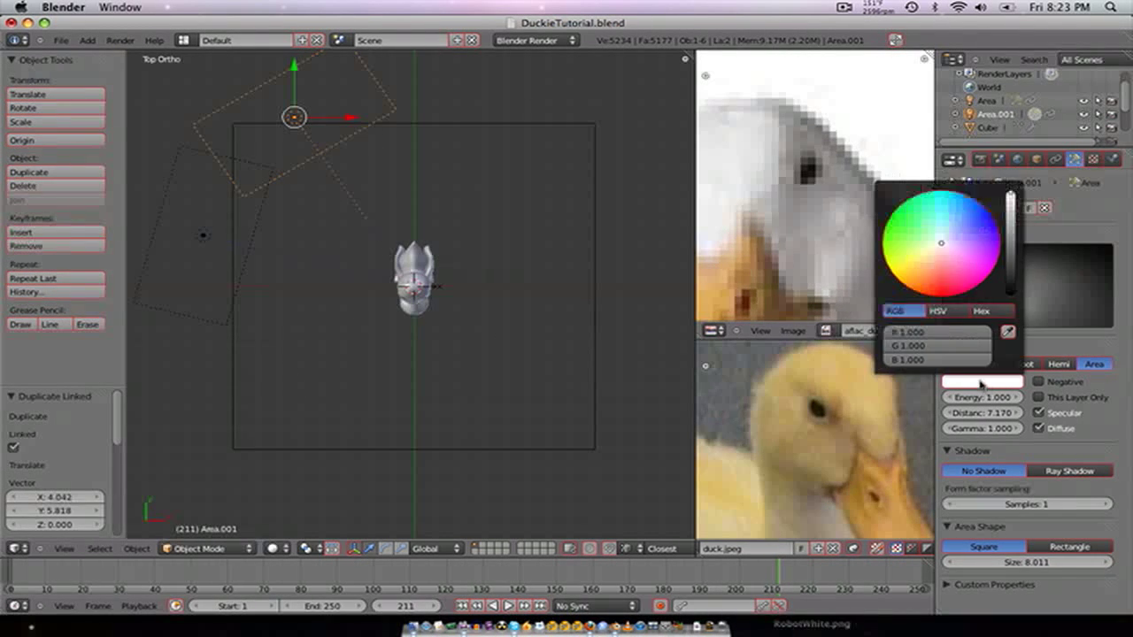
click(947, 223)
- Add a camera to the scene at the 3D cursor from front view
scroll(551, 395, down, 2)
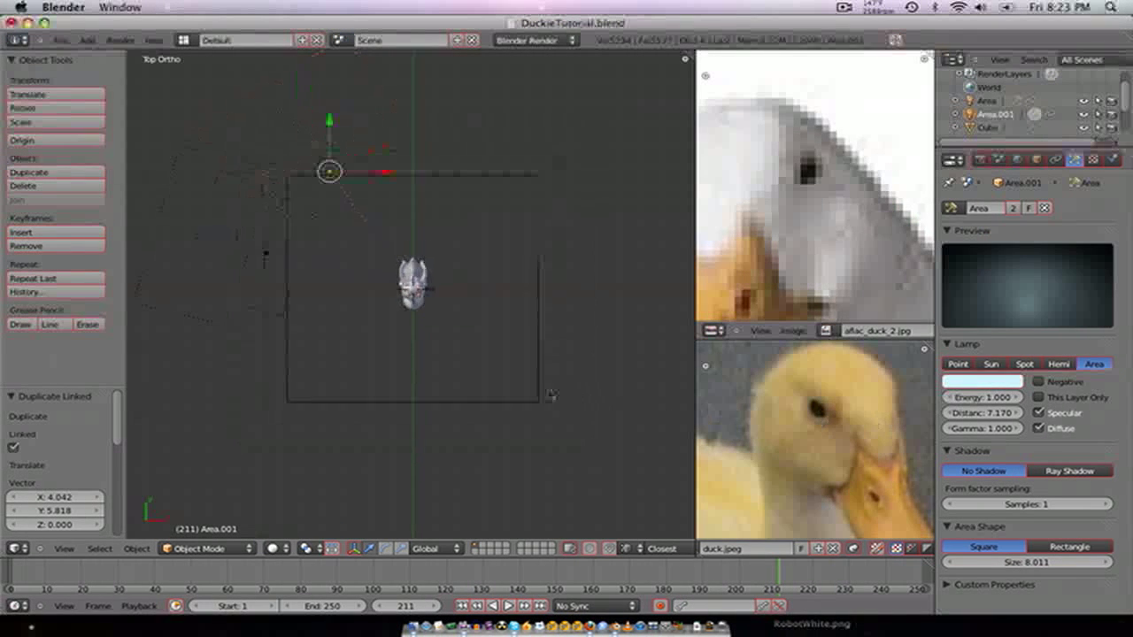
middle_drag(551, 395, 453, 332)
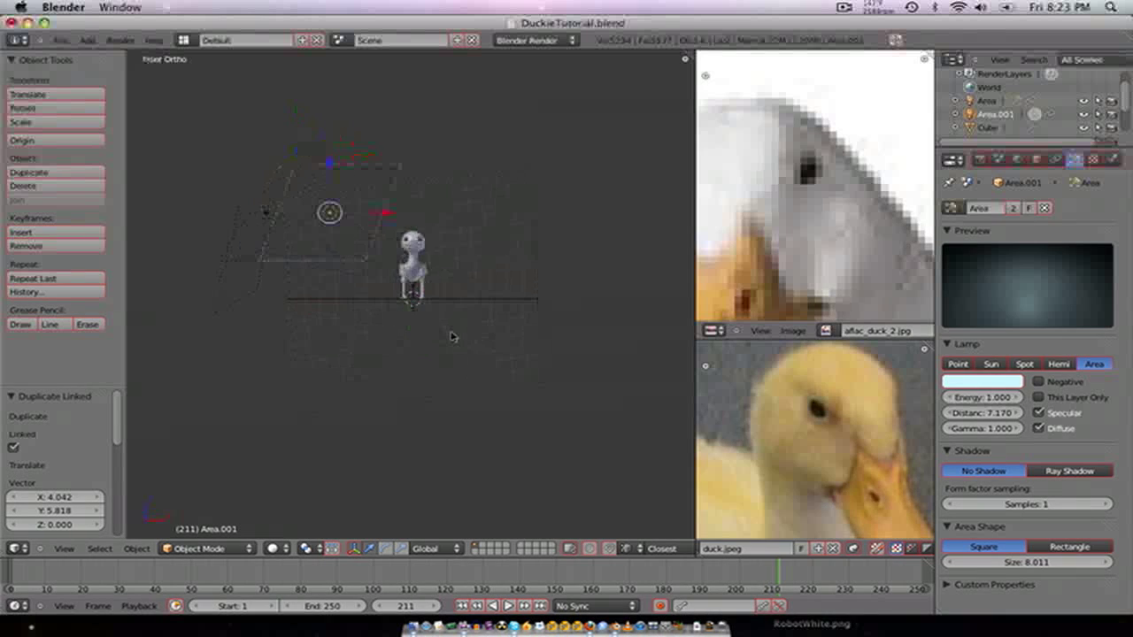
key(shift+a)
click(442, 317)
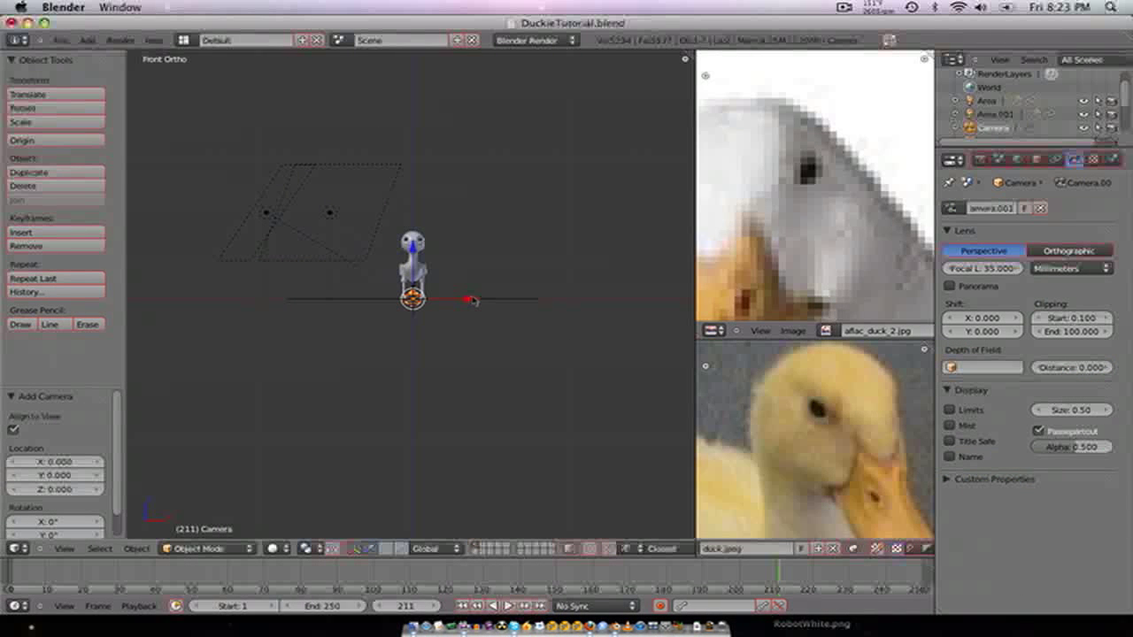
- Orbit to a near-side view of the duck and align the camera to that view
key(KP_1)
key(KP_3)
key(KP_4)
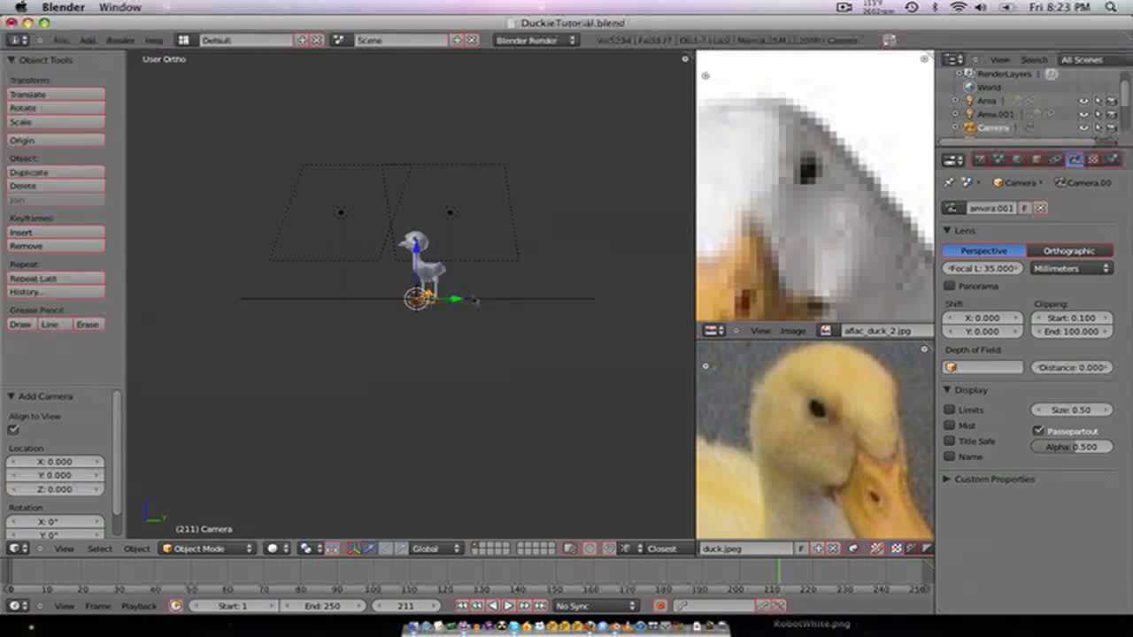
scroll(469, 301, up, 5)
key(ctrl+alt+KP_0)
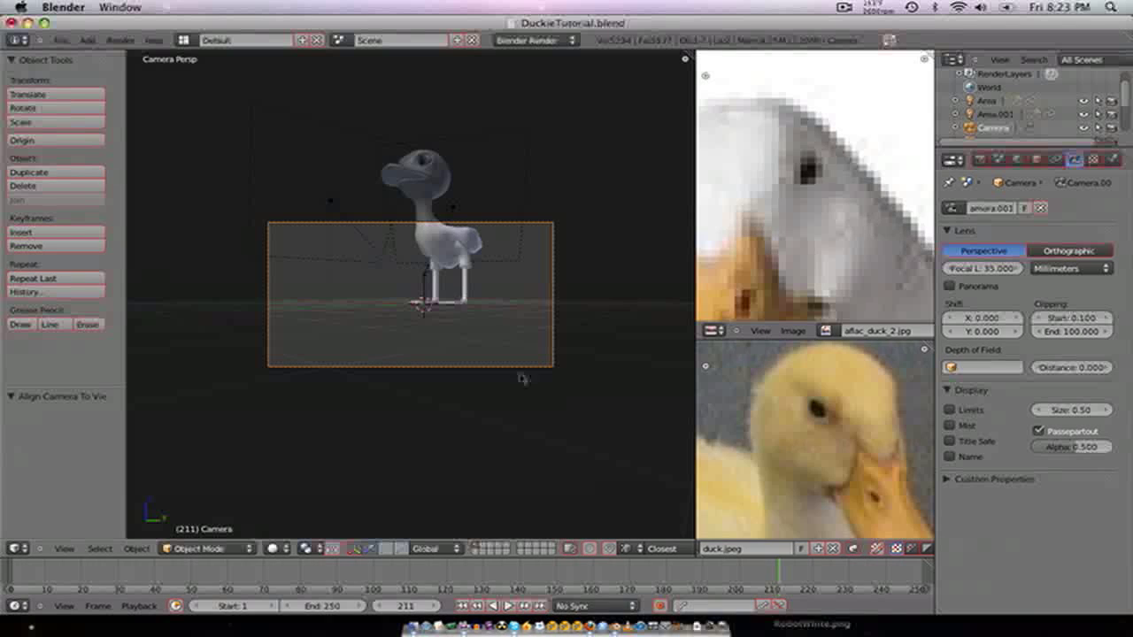
- Raise the camera about 2.2 units and pull it back along its local Z to fit the duck in frame
key(g)
click(493, 324)
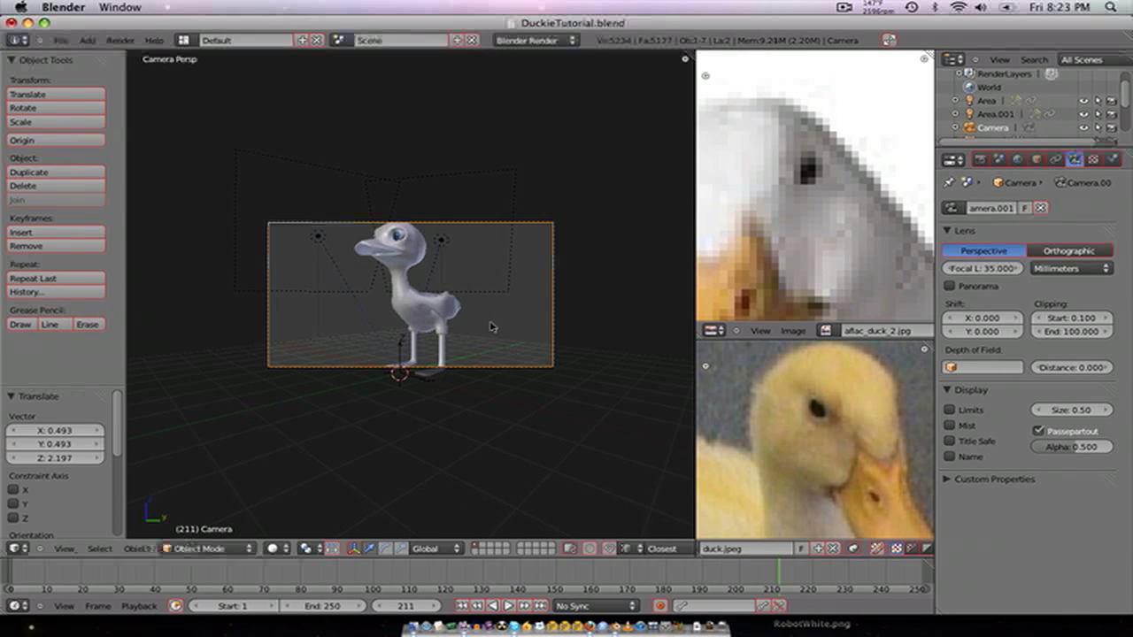
key(g)
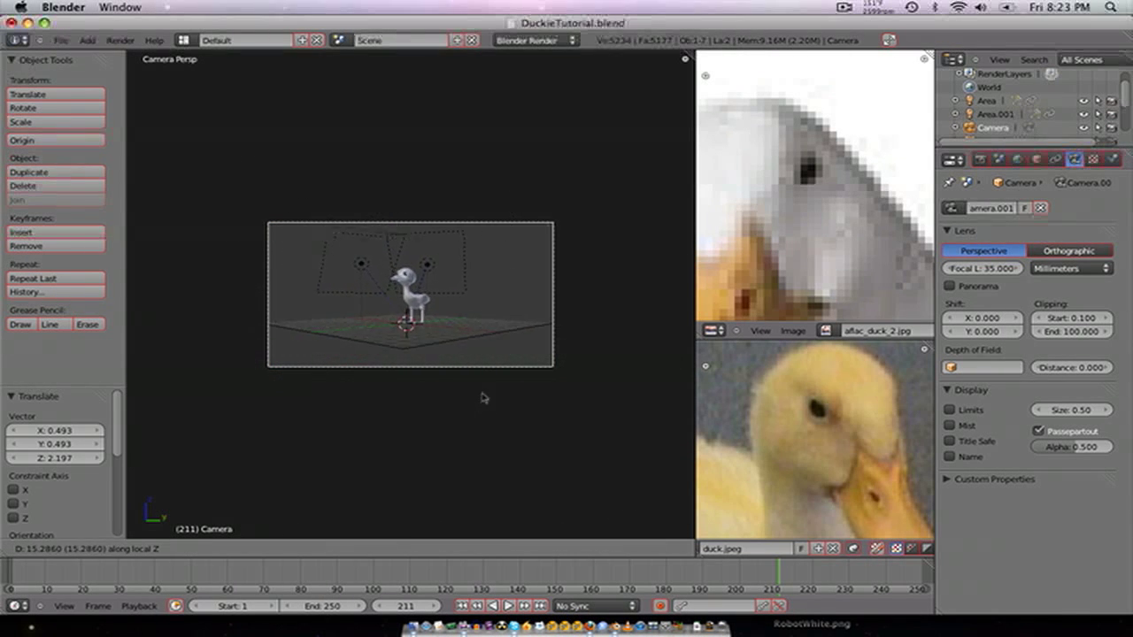
- Place the camera closer to the duck along its local Z axis and render the current frame to check the framing
click(471, 378)
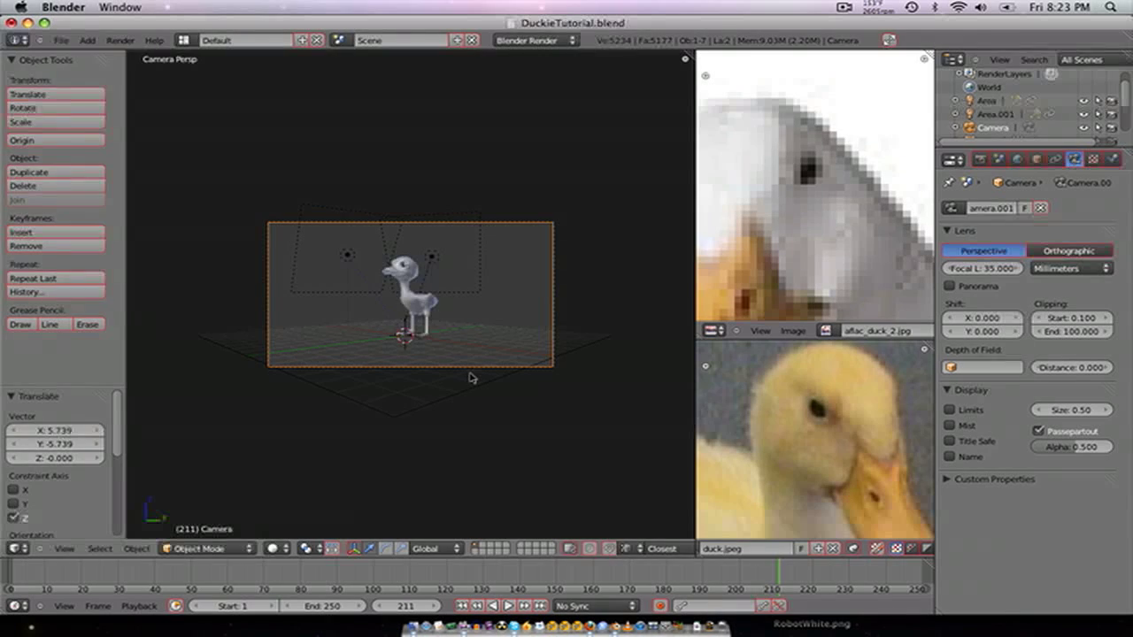
key(F12)
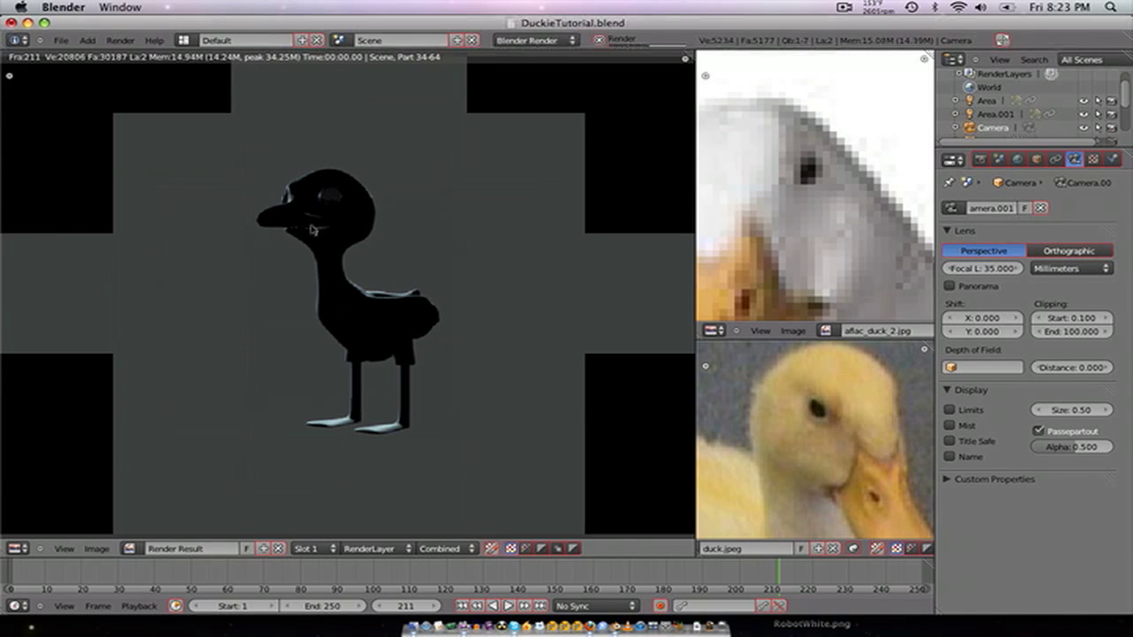
scroll(303, 271, up, 2)
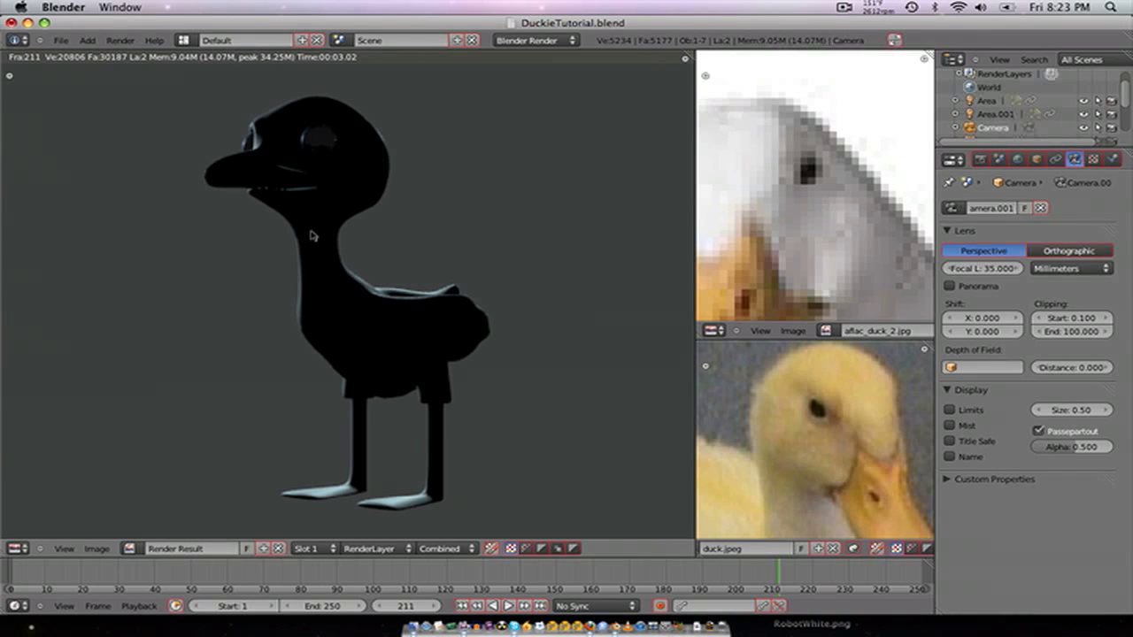
scroll(311, 234, down, 1)
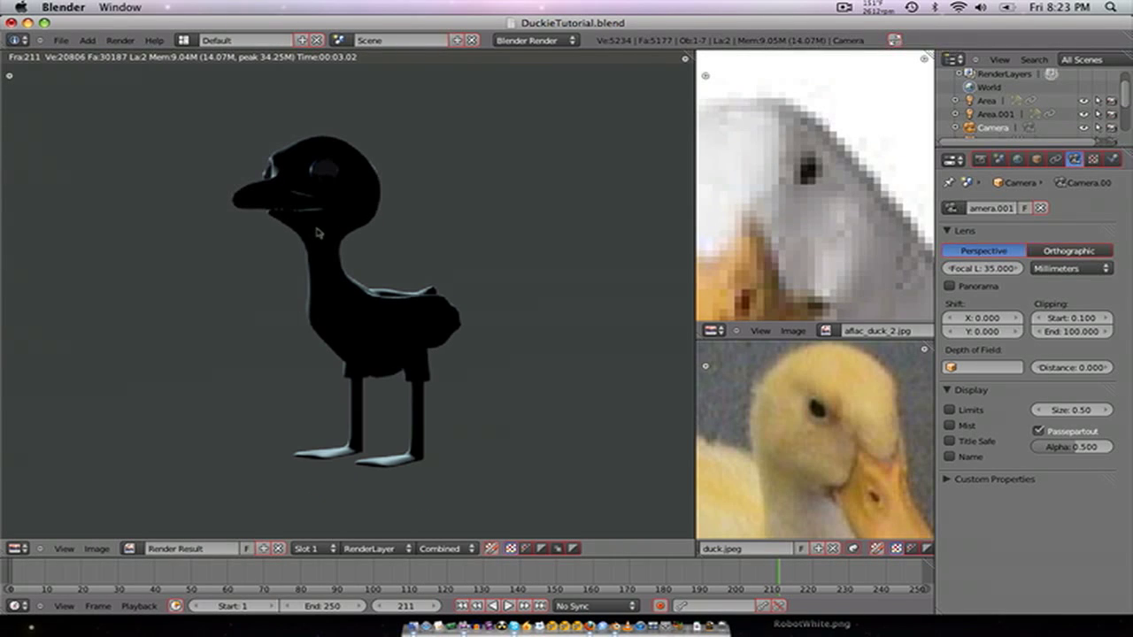
key(Escape)
- Change the colour of area lamp Area.001 from pale blue to near white and render the frame
right_click(431, 257)
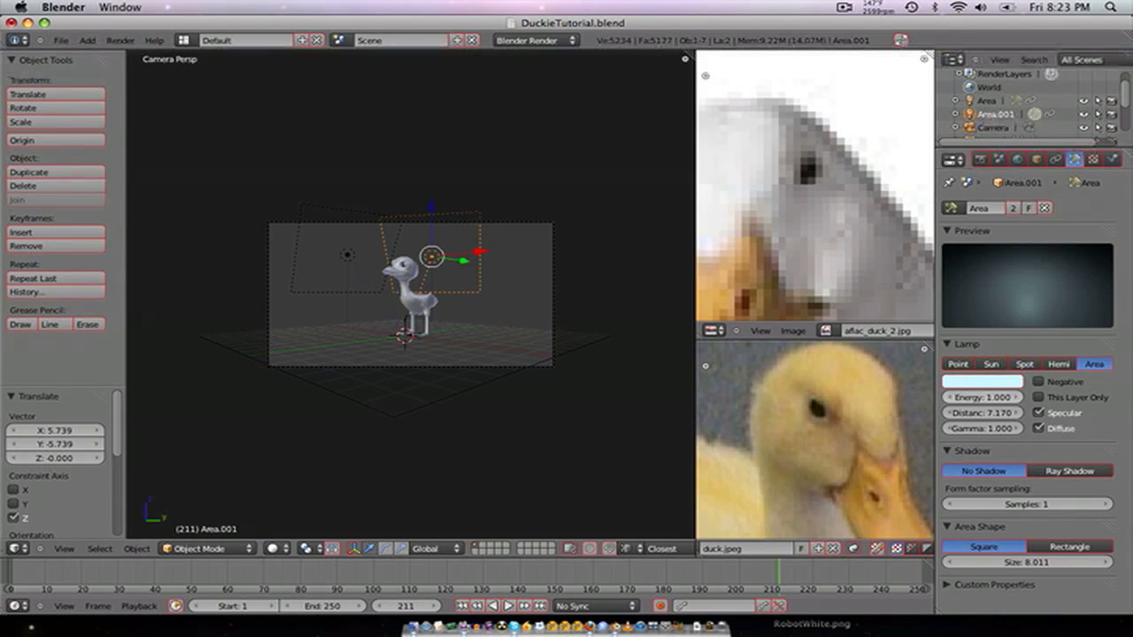
click(990, 383)
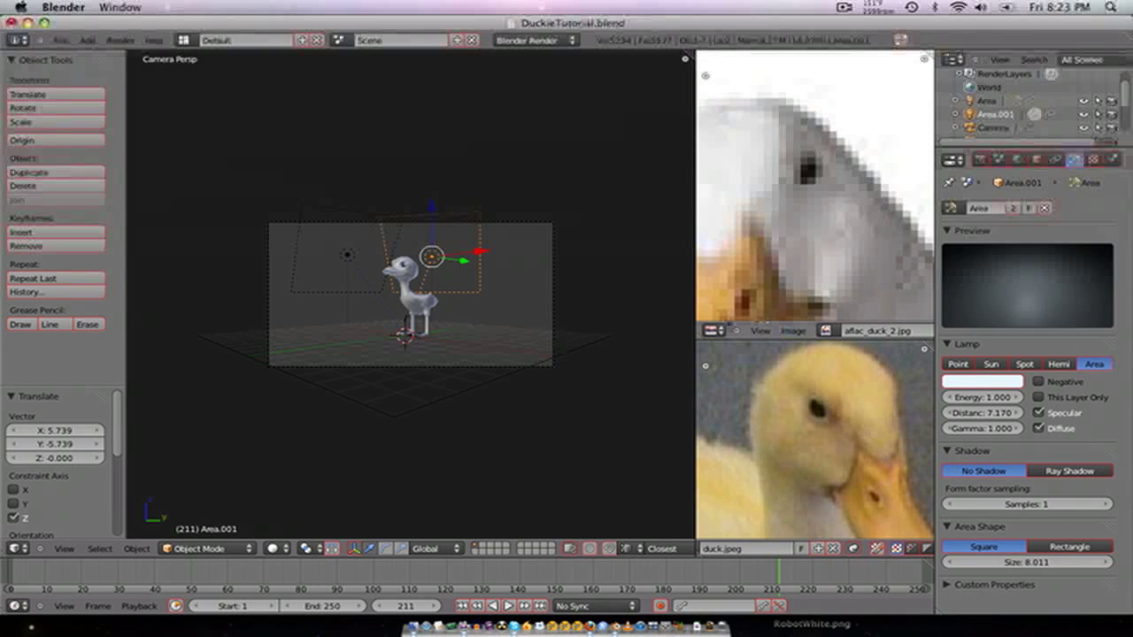
key(F12)
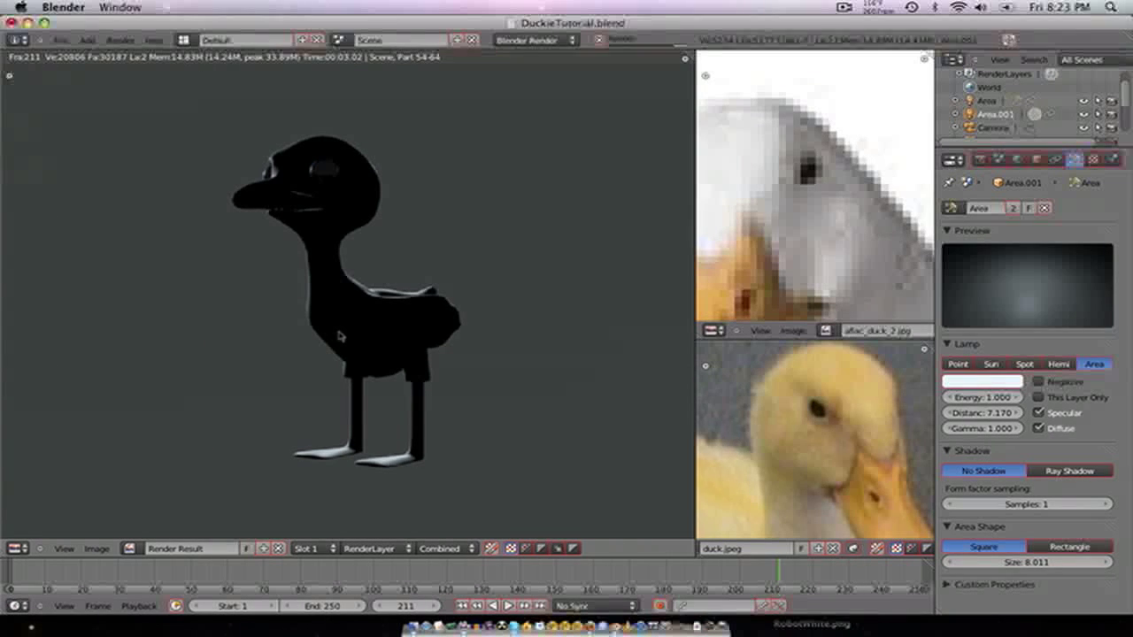
key(Escape)
- Add a Hemi lamp and move it about 5.9 units along the Y axis, behind the duck
key(shift+a)
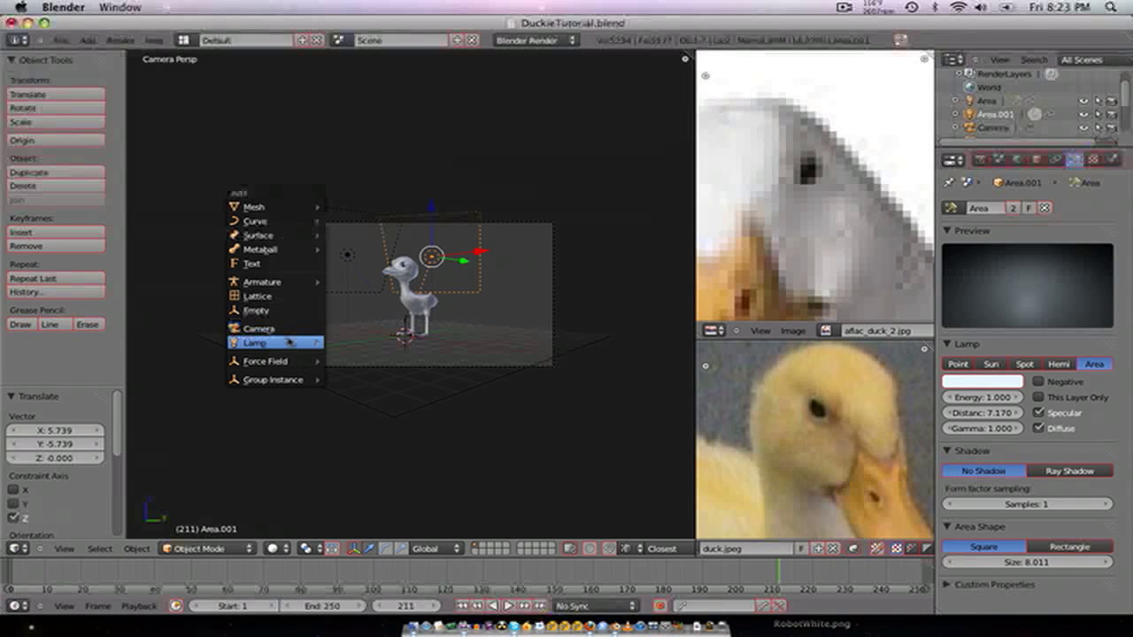
mouse_move(306, 343)
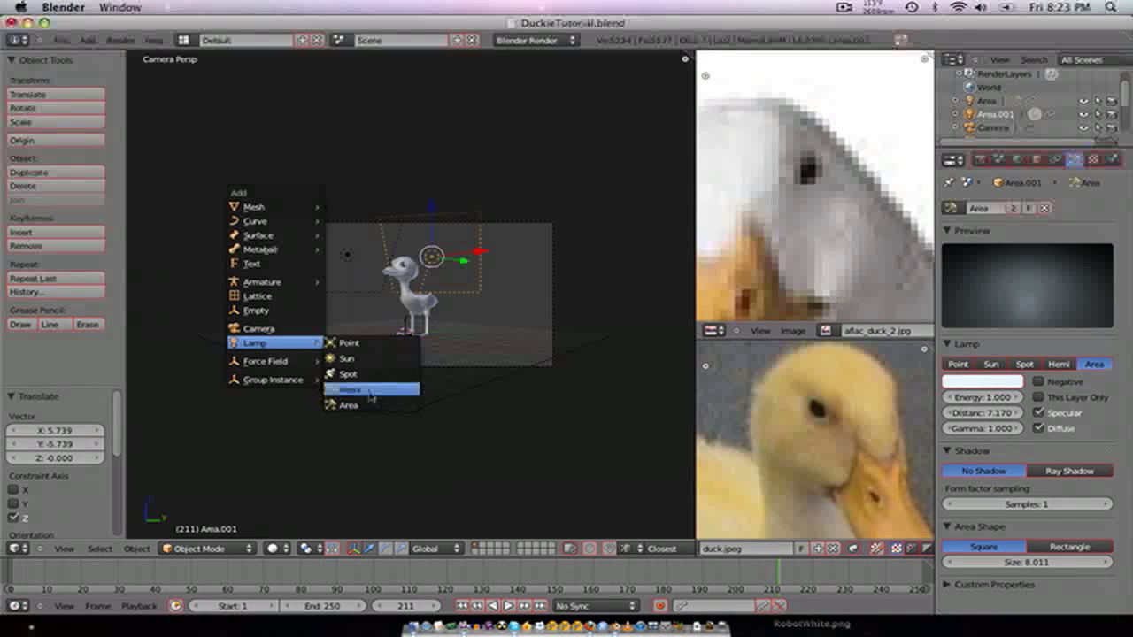
click(370, 389)
scroll(443, 354, up, 3)
key(g)
key(y)
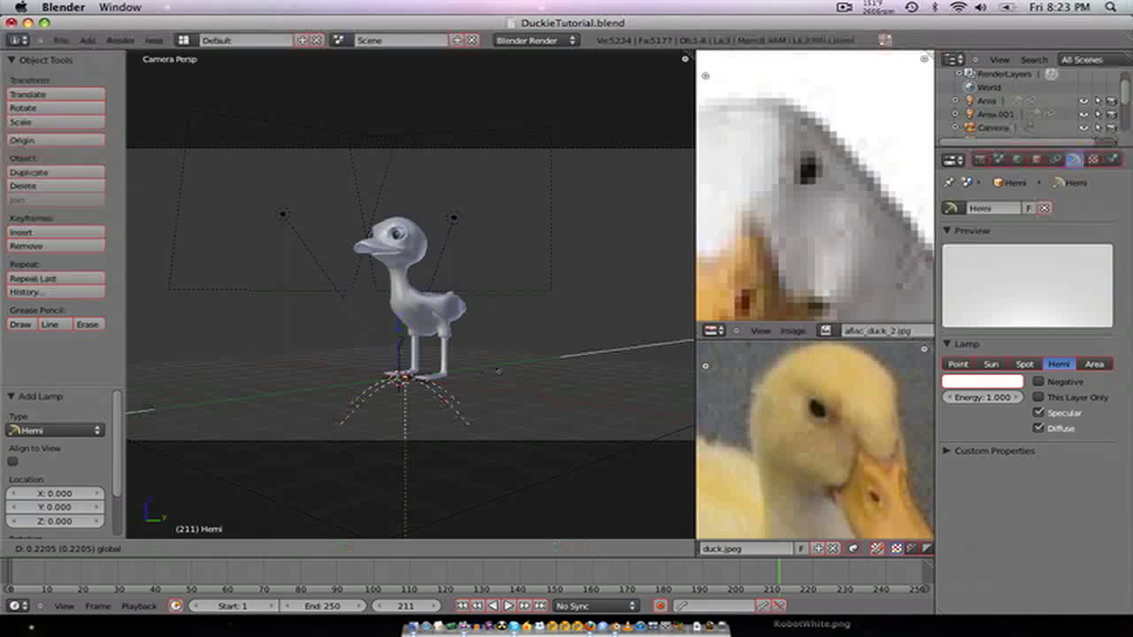
key(Return)
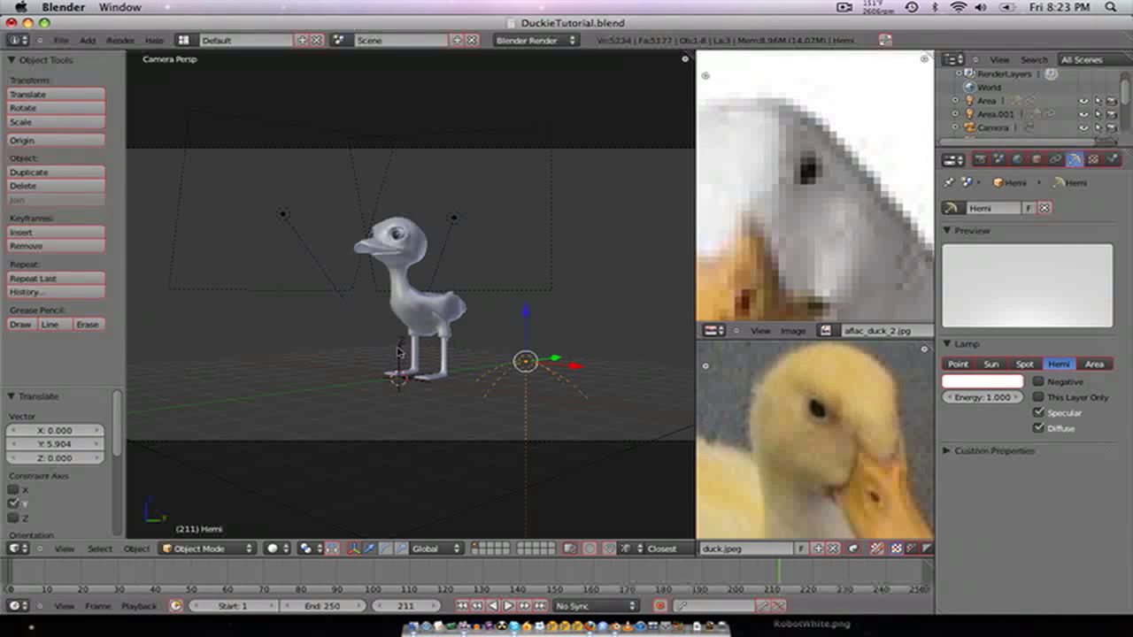
- Make the Hemi lamp aim at the empty by the duck's feet with a Track To Constraint
right_click(398, 352)
key(ctrl+t)
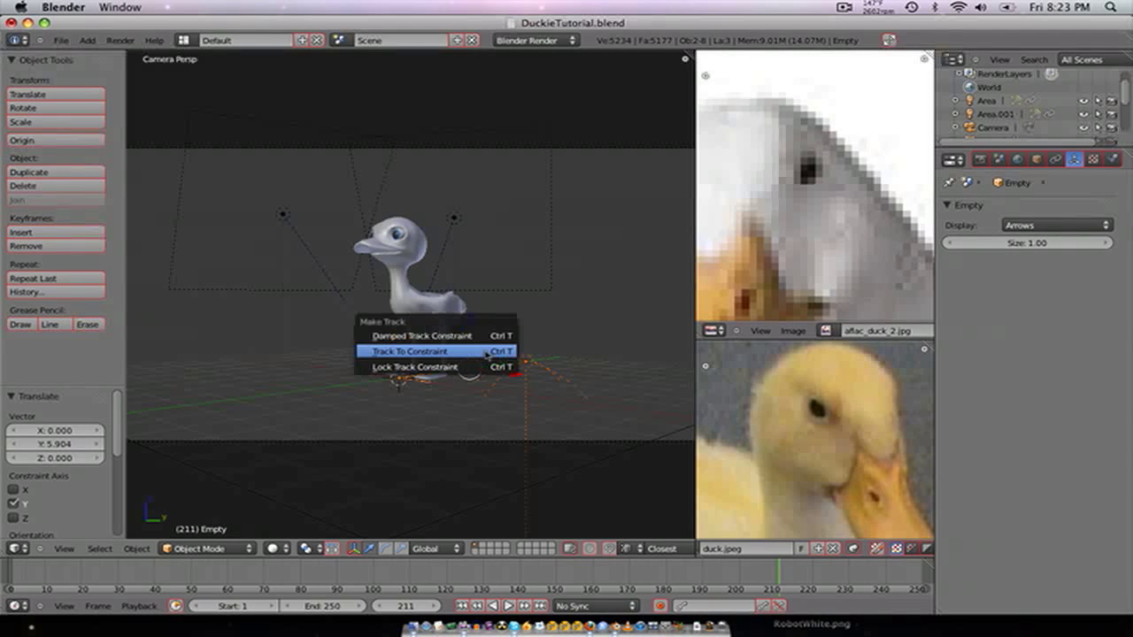
click(417, 352)
- In top view, move the Hemi lamp by about 10 units in X and 6.9 units in Y
key(KP_7)
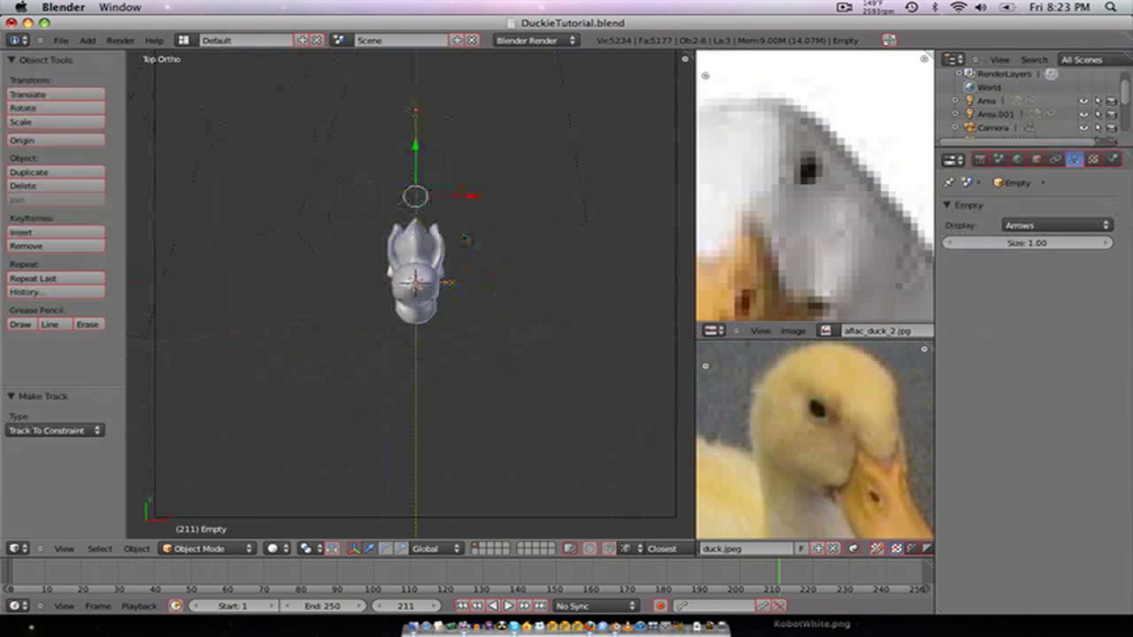
right_click(417, 133)
scroll(417, 133, down, 4)
key(g)
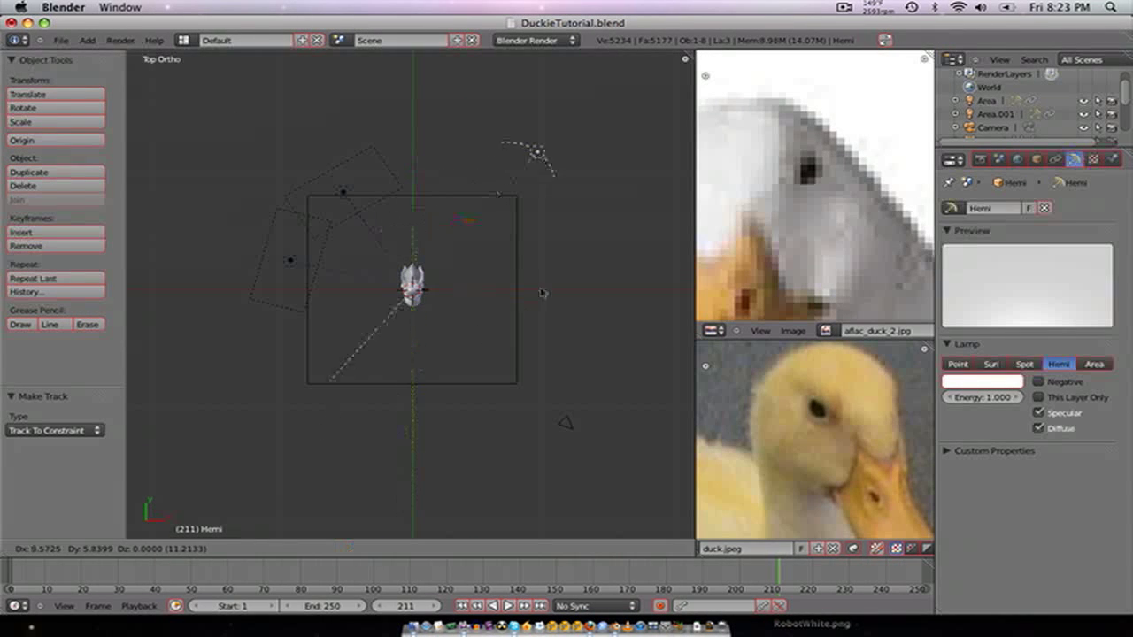
click(530, 302)
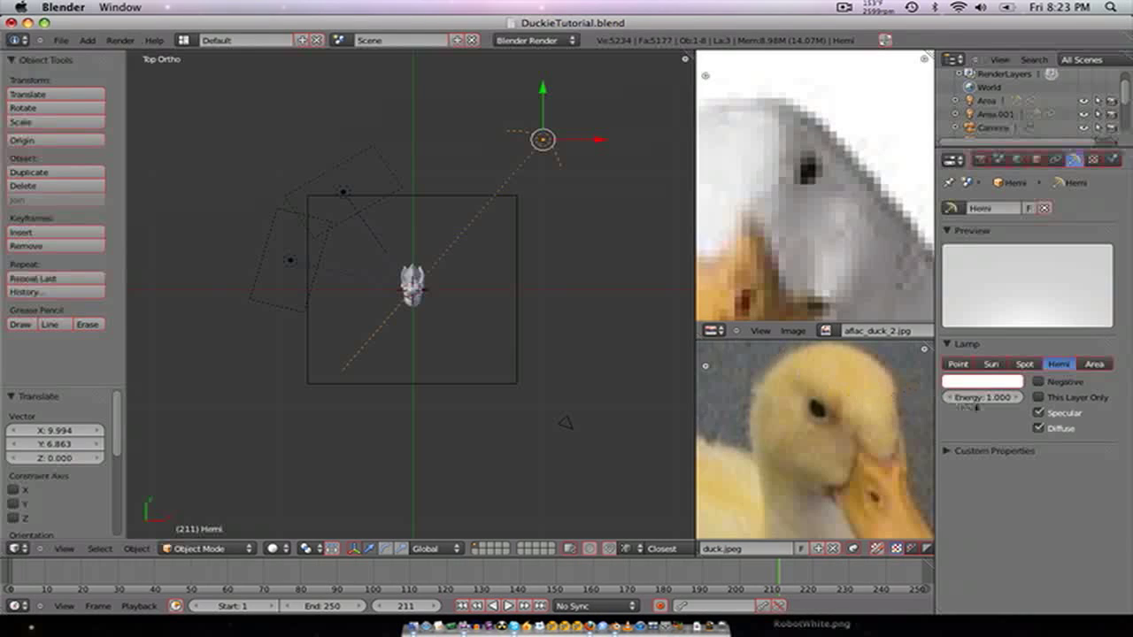
- Set the Hemi lamp's energy to 0.050 and render the frame to check the fill light
drag(978, 400, 893, 400)
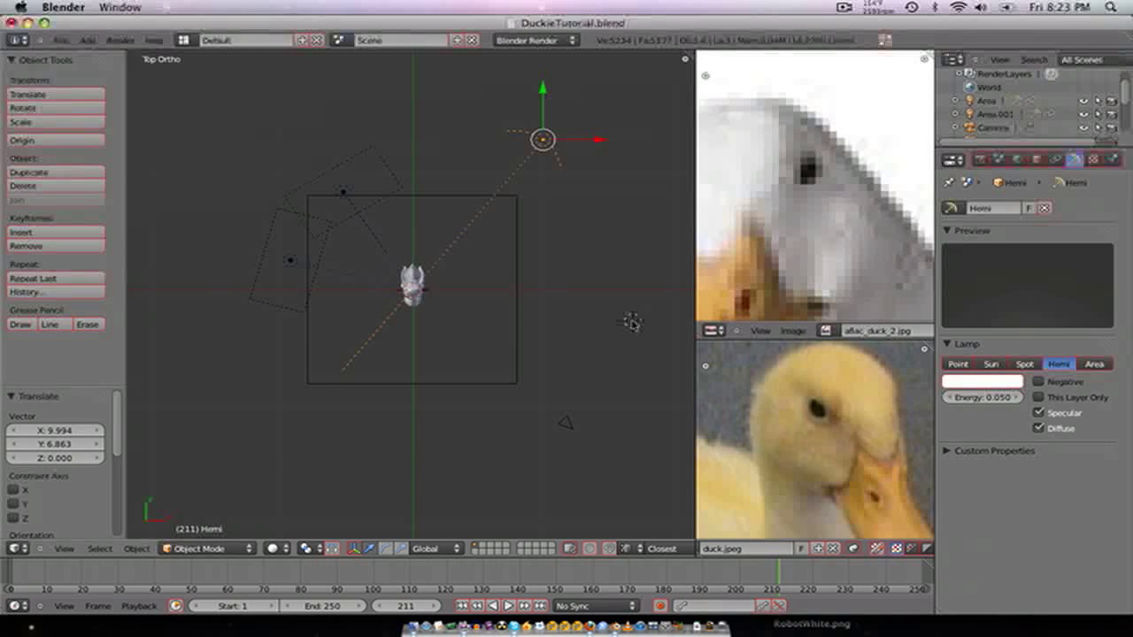
key(F12)
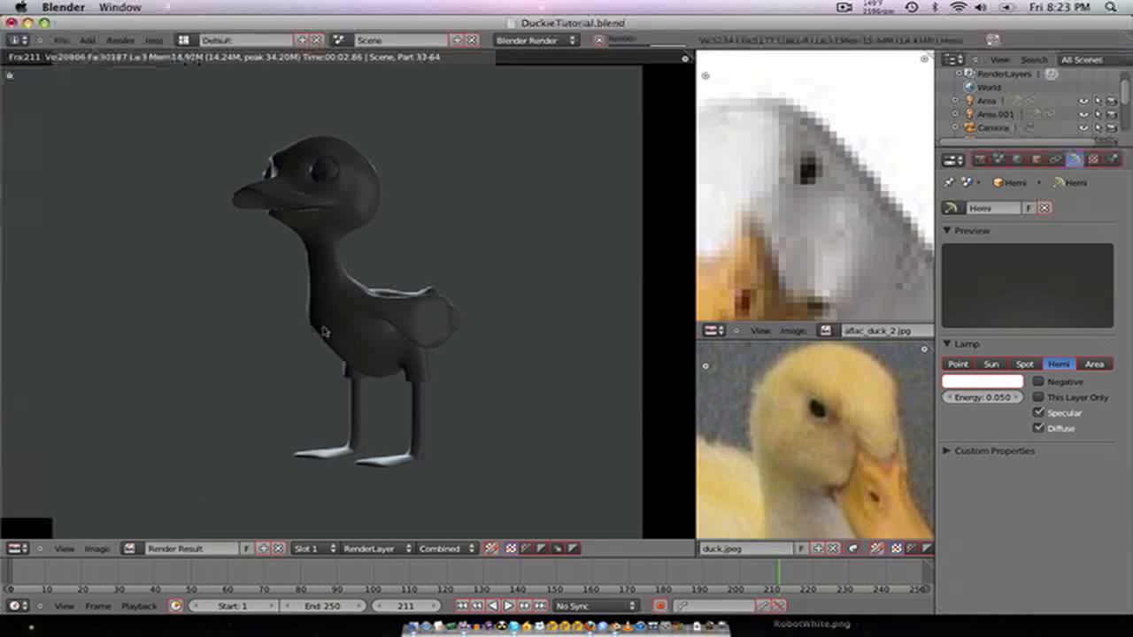
scroll(324, 330, down, 1)
scroll(324, 331, up, 2)
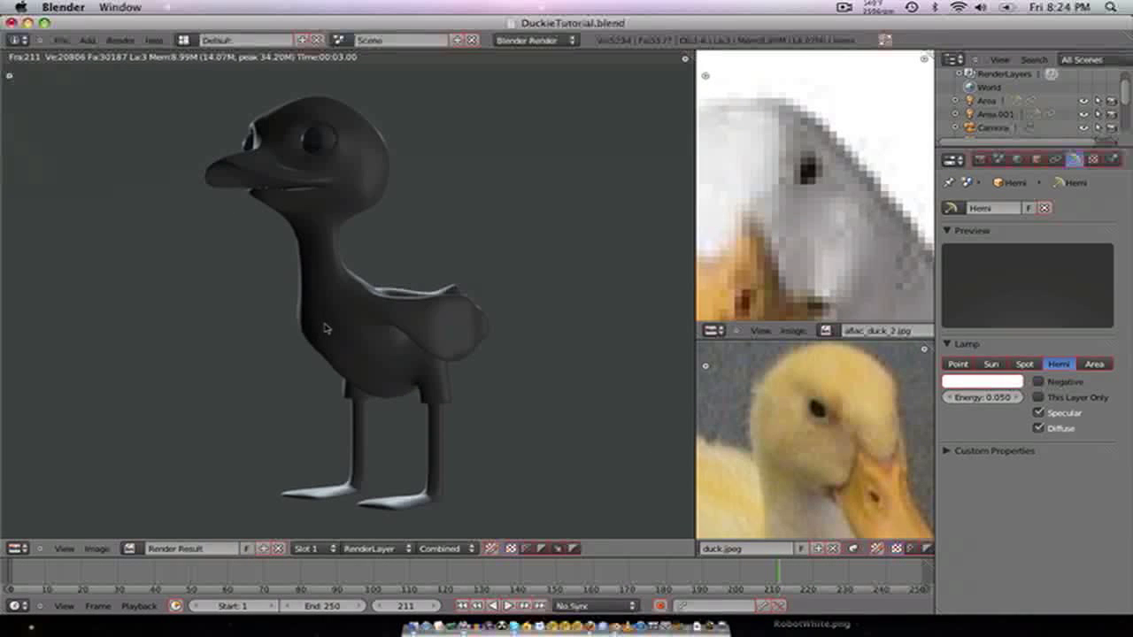
key(Escape)
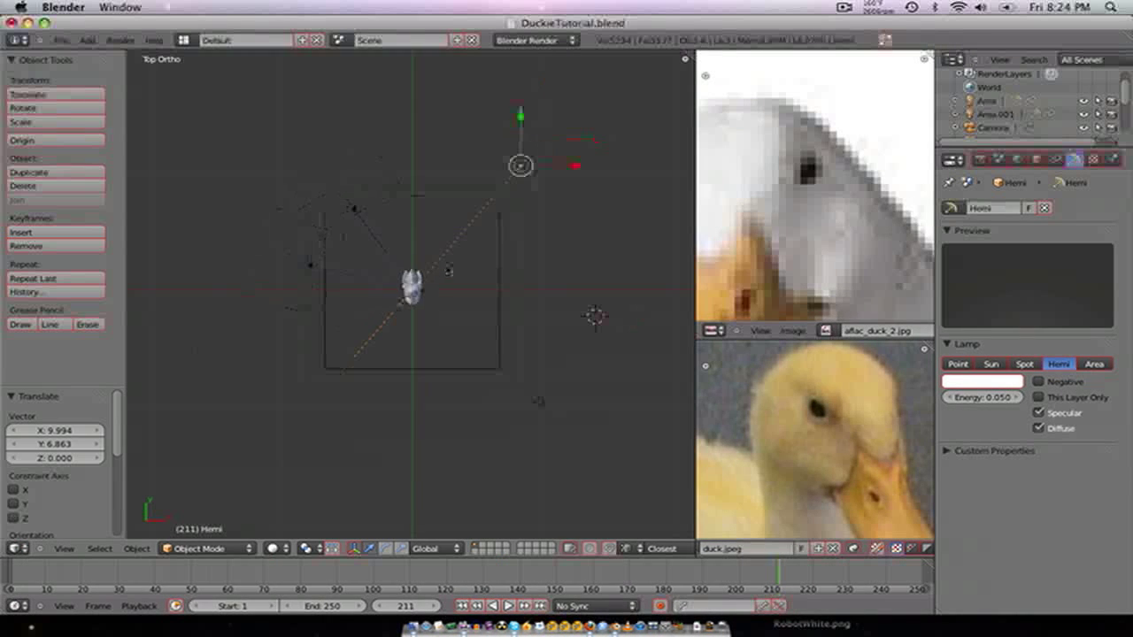
- Move the Hemi lamp by about 4.3 units in X and -6.1 units in Y, and render the frame to inspect the lighting
key(g)
click(518, 338)
key(F12)
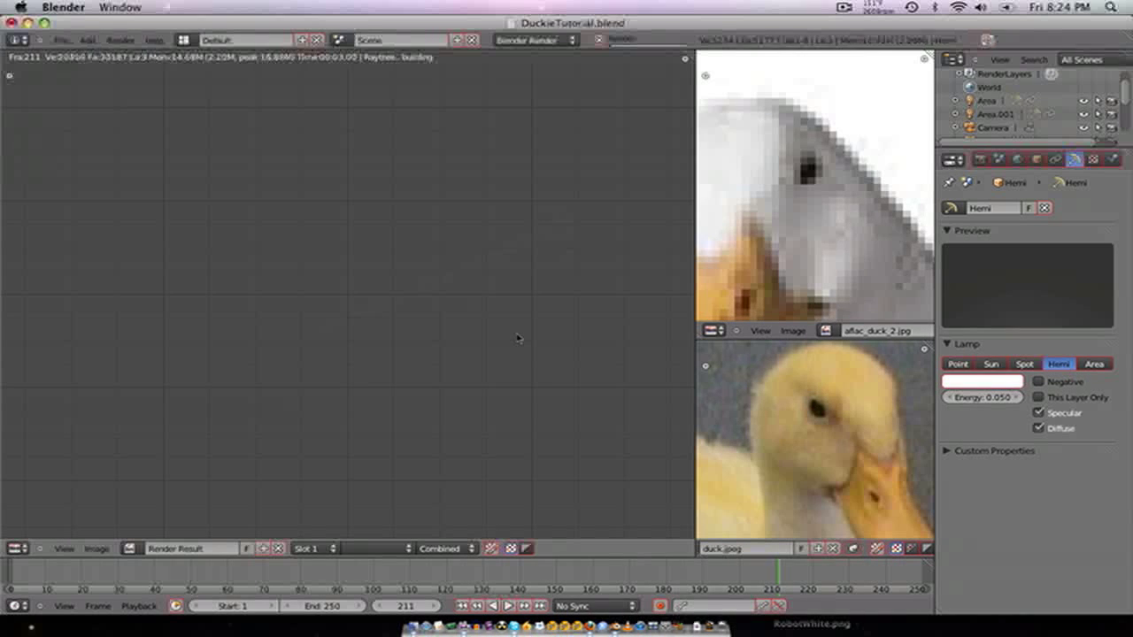
scroll(347, 332, up, 2)
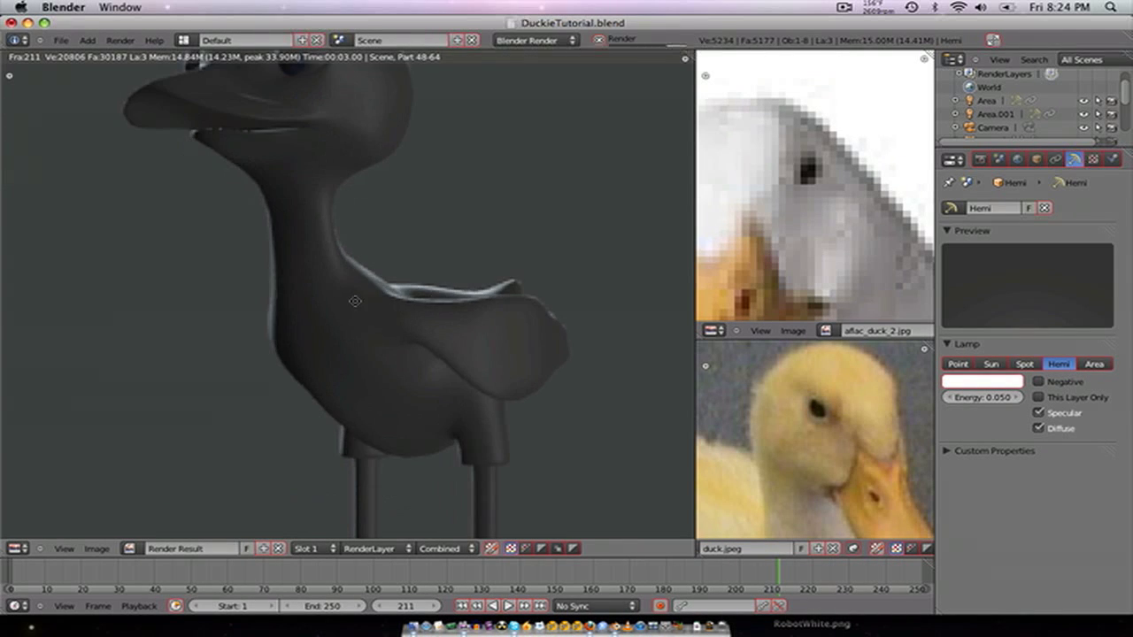
middle_drag(354, 297, 383, 378)
scroll(383, 376, down, 2)
key(Escape)
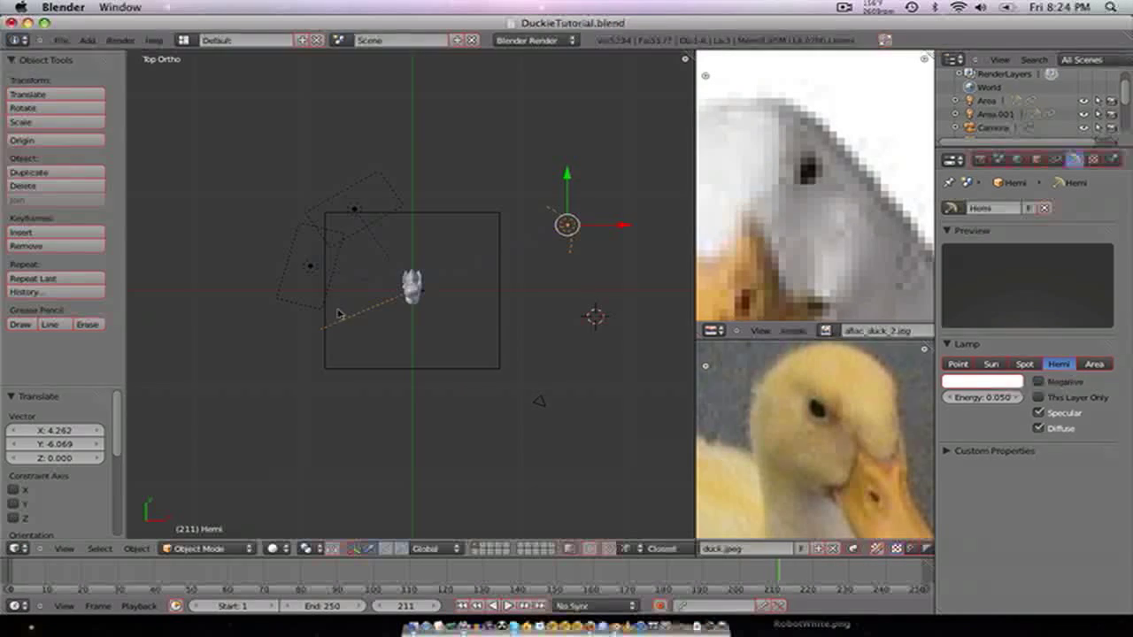
- Hide the Hemi lamp and both area lamps in the viewport
scroll(346, 308, up, 3)
scroll(507, 290, down, 2)
key(h)
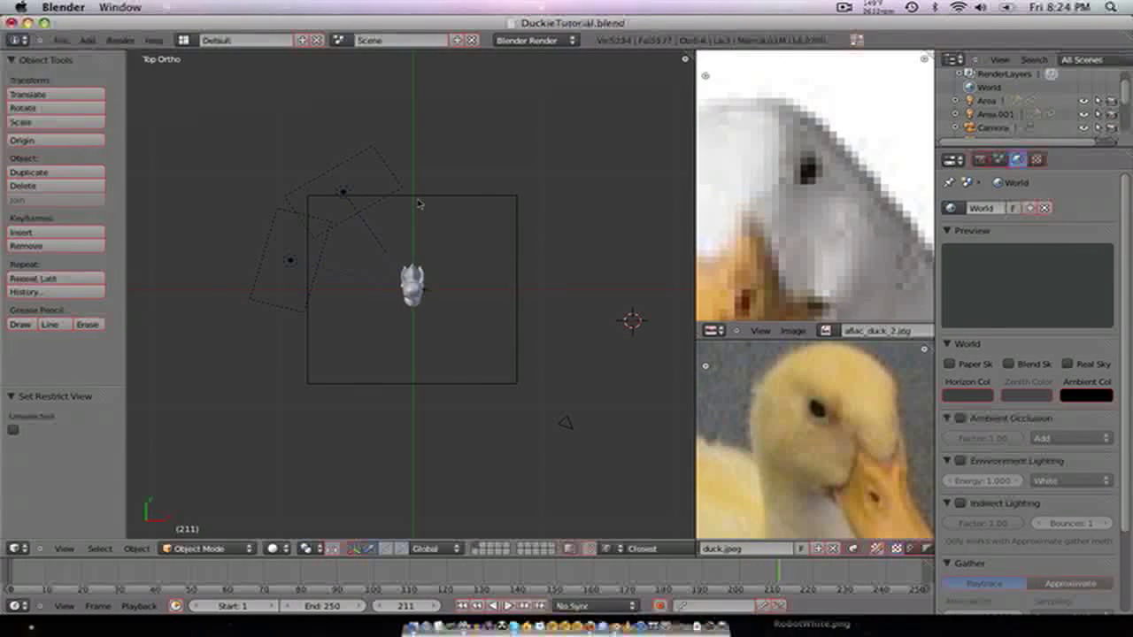
right_click(359, 160)
key(h)
right_click(276, 223)
key(h)
- Add a Spot lamp at the 3D cursor and aim it at the empty by the duck's feet with a Track To Constraint
key(shift+a)
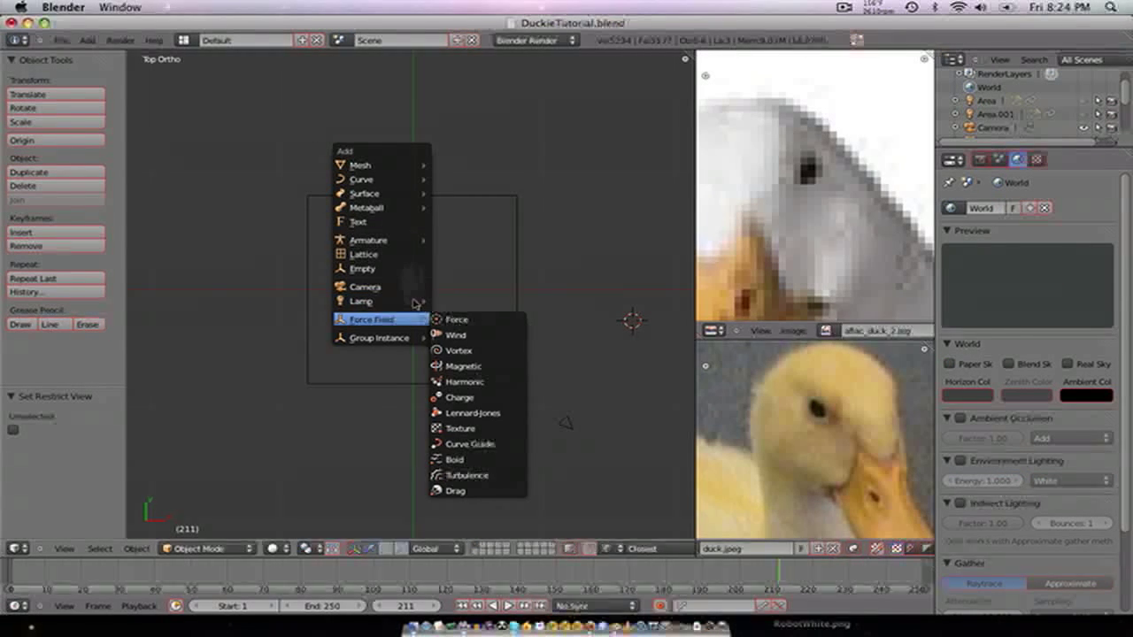
mouse_move(399, 301)
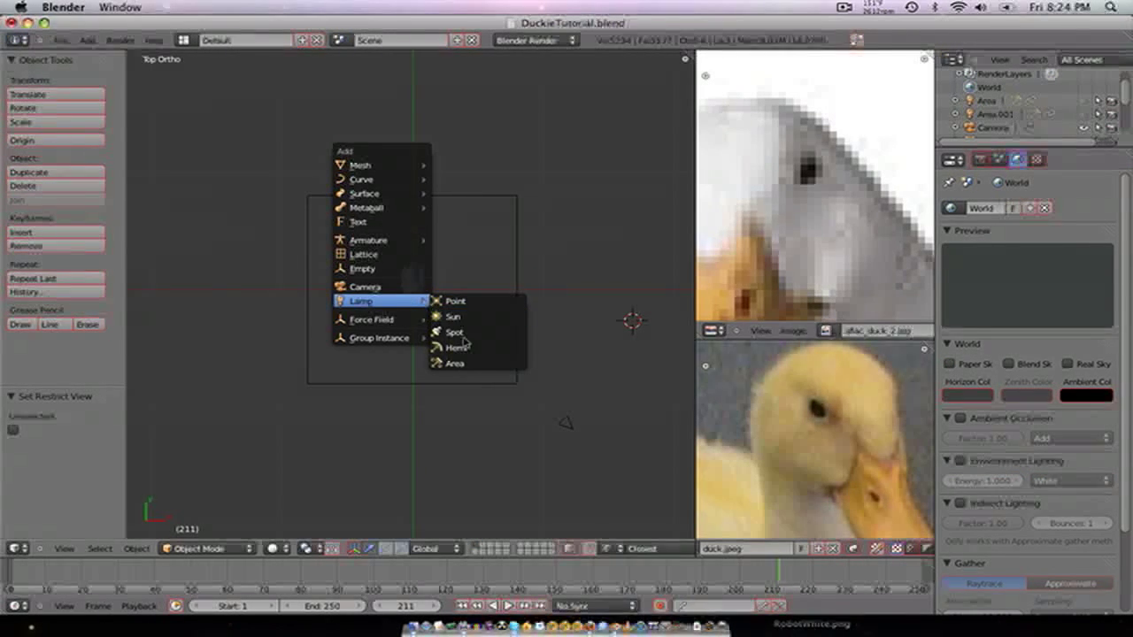
click(465, 335)
middle_drag(384, 326, 470, 246)
scroll(381, 251, up, 5)
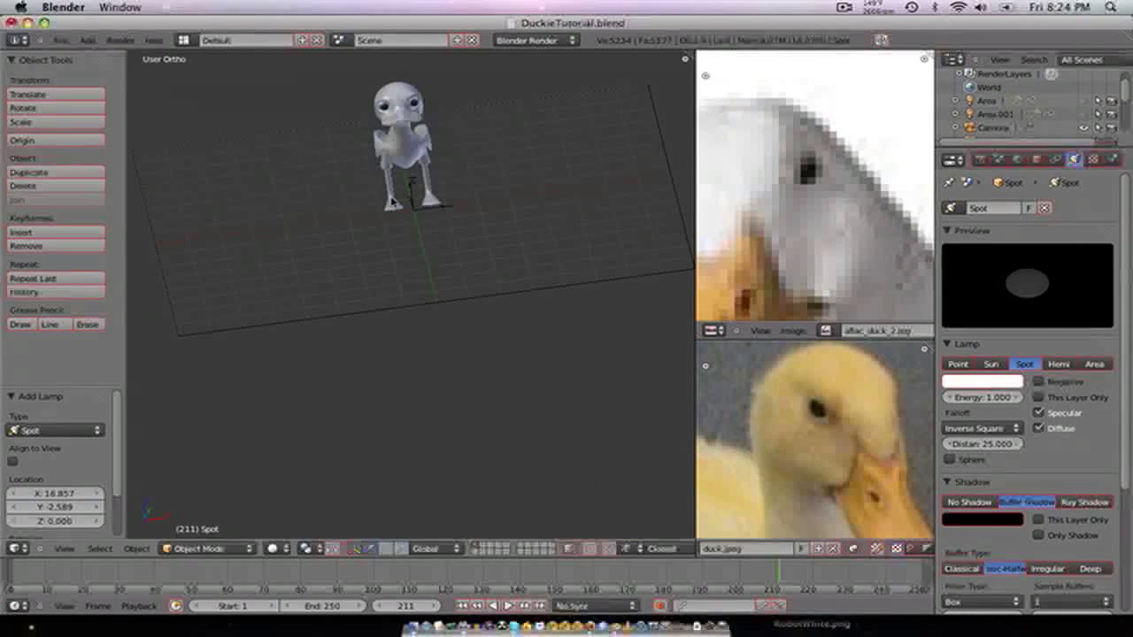
right_click(413, 189)
key(ctrl+t)
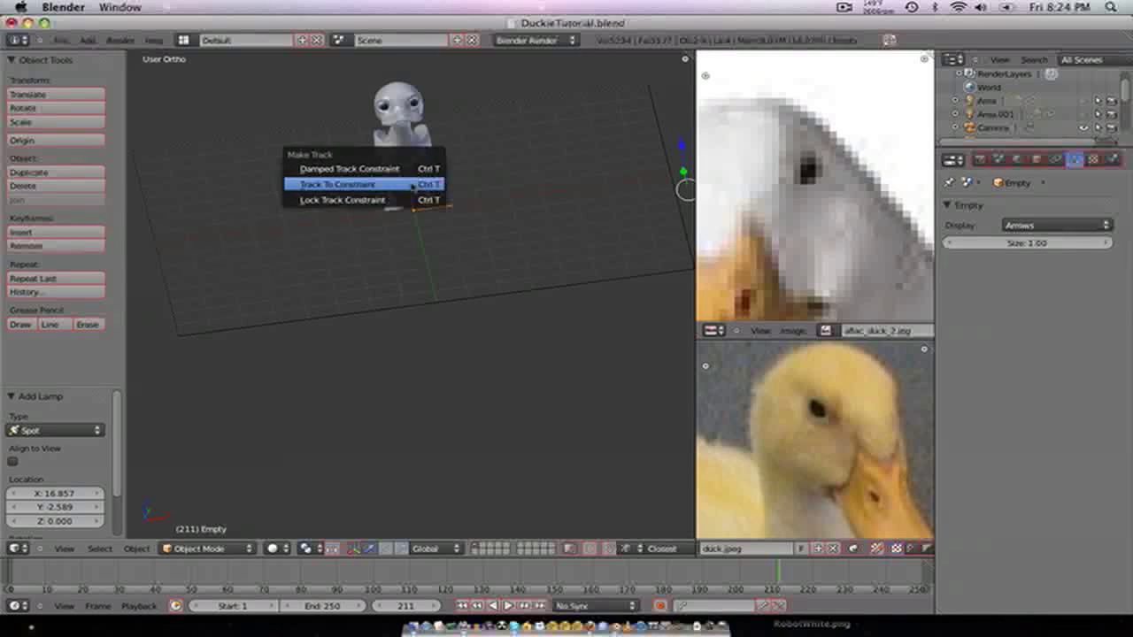
click(411, 182)
- Move the Spot lamp about -9.7 in X and -10.9 in Y in top view, and raise it about 10.4 in Z in front view
key(KP_7)
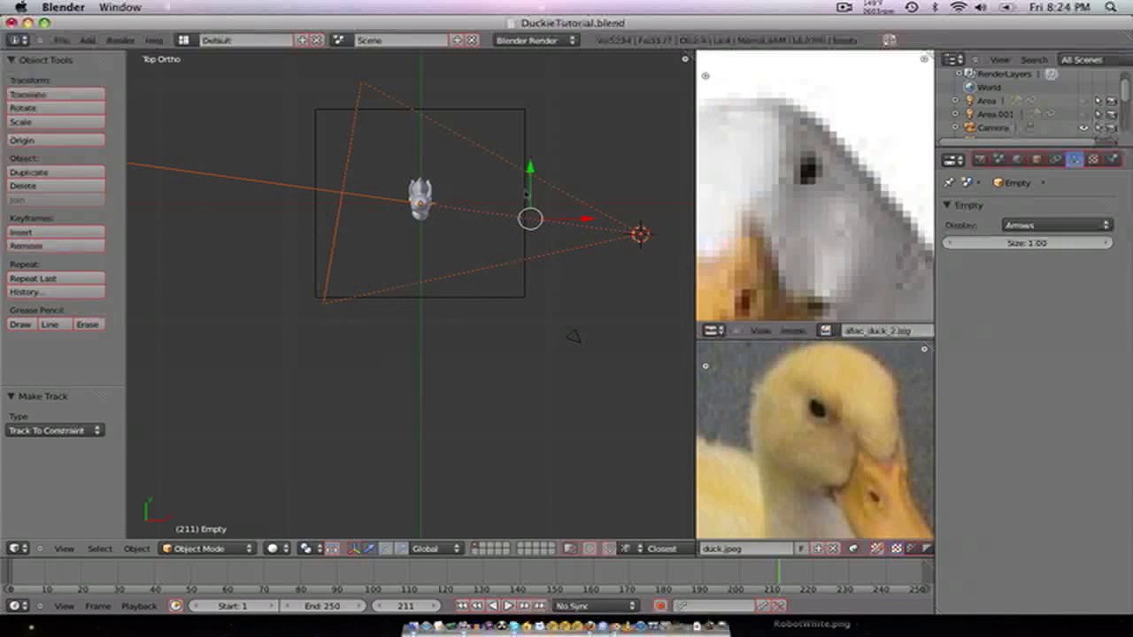
right_click(637, 234)
key(g)
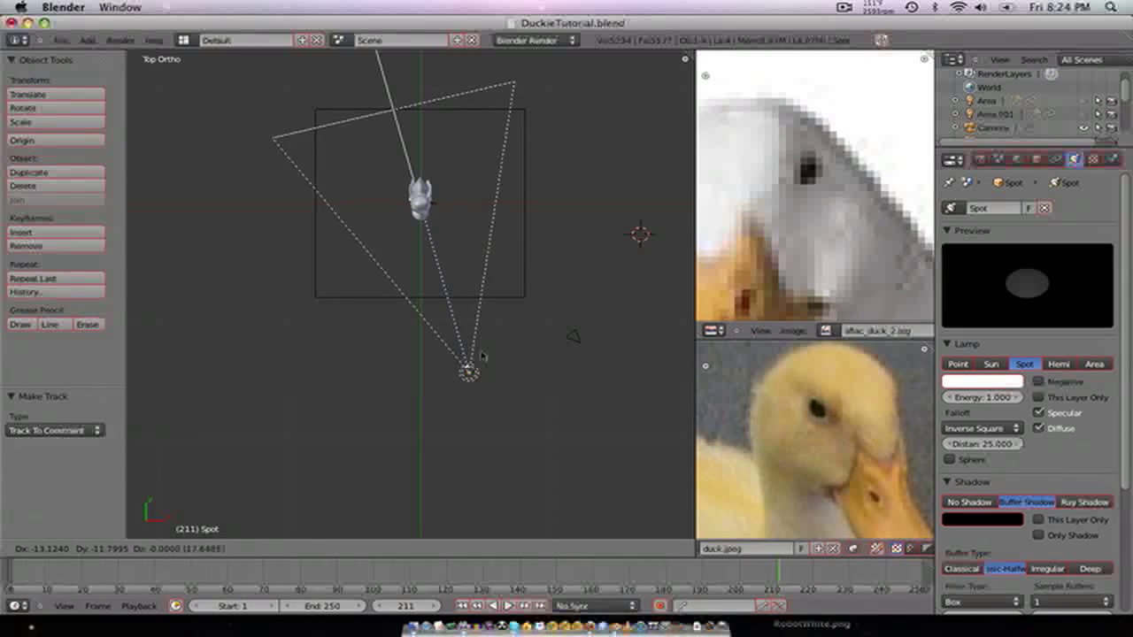
click(524, 337)
key(KP_1)
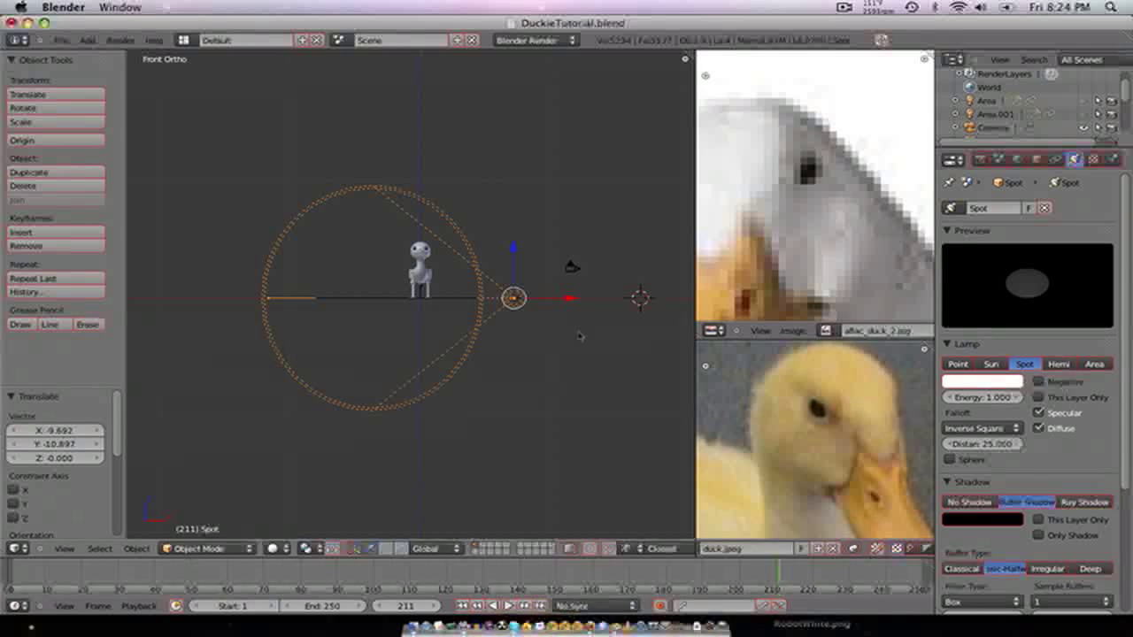
key(g)
click(501, 264)
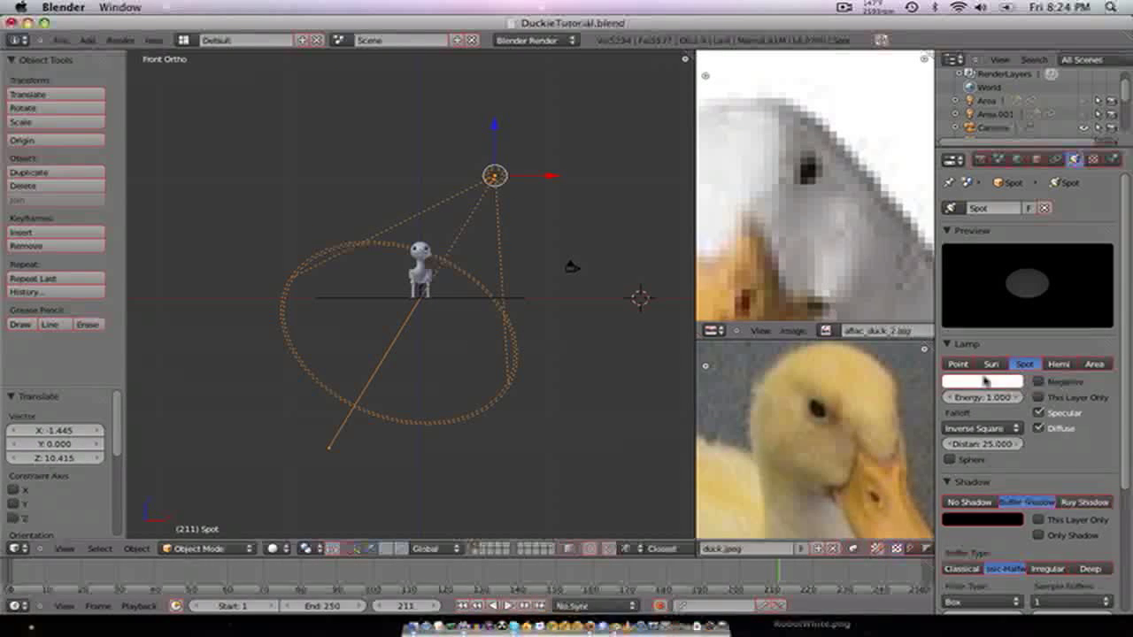
- Switch the Spot lamp's shadow to Ray Shadow and render the frame
click(1077, 600)
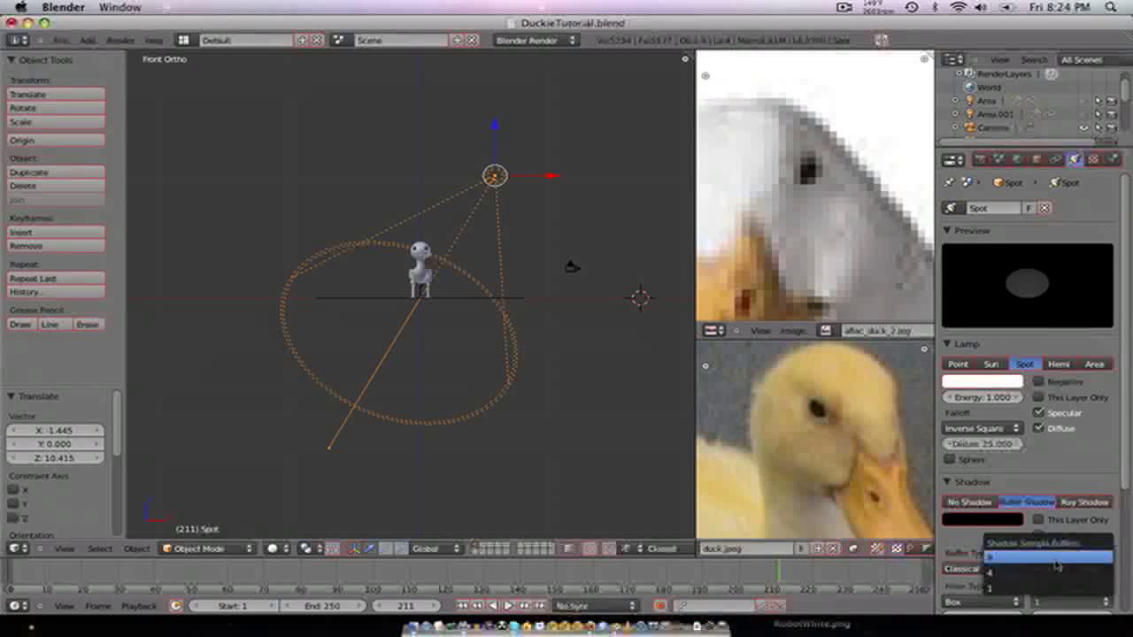
click(1069, 564)
click(1089, 503)
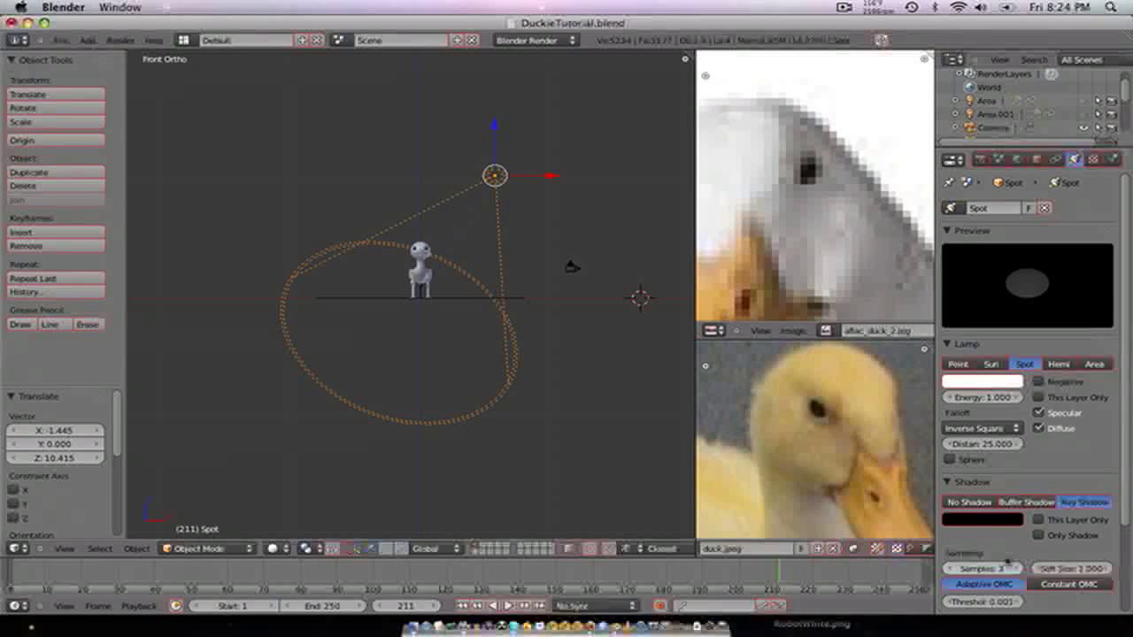
key(F12)
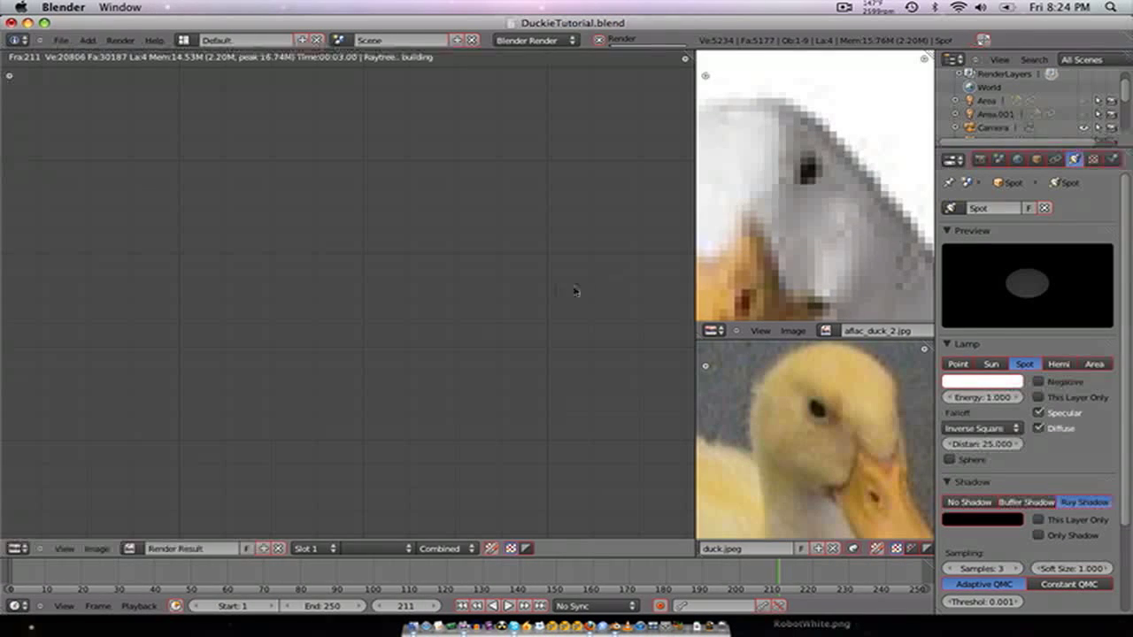
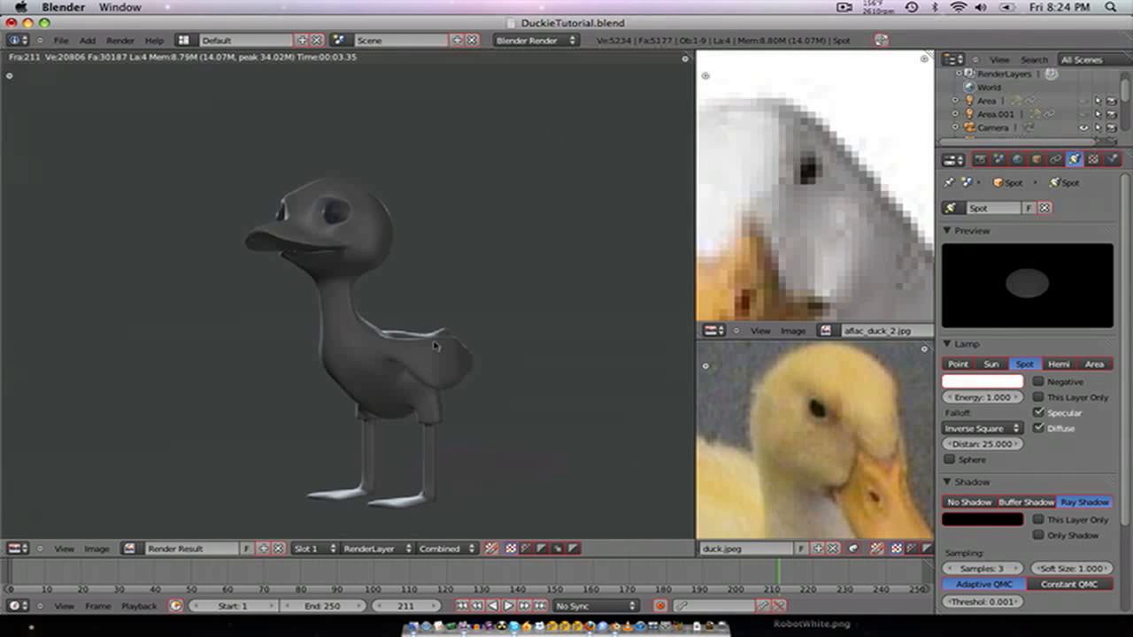
- Move the Spot lamp about -4.9 in X and -1.1 in Y in top view, and set its energy to 0.75
key(Escape)
key(KP_7)
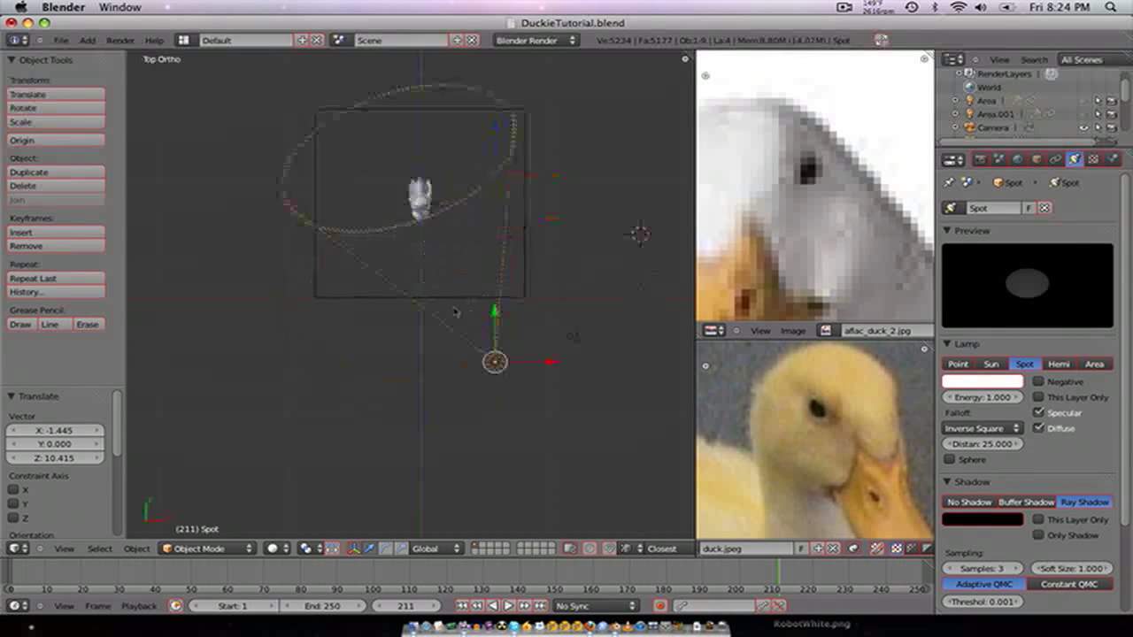
key(g)
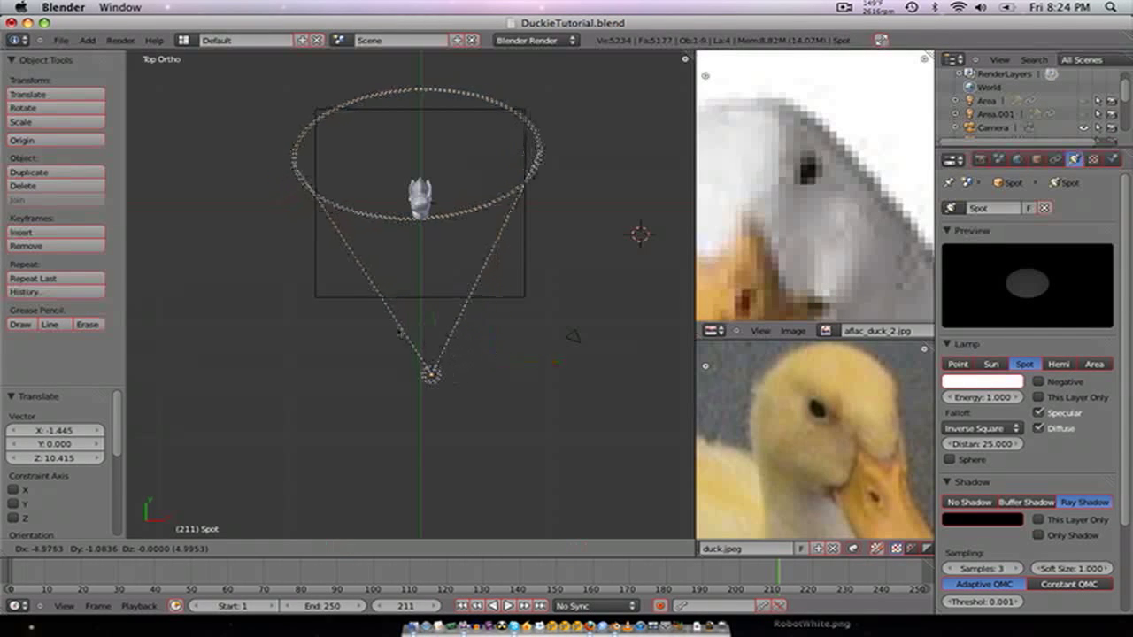
click(391, 333)
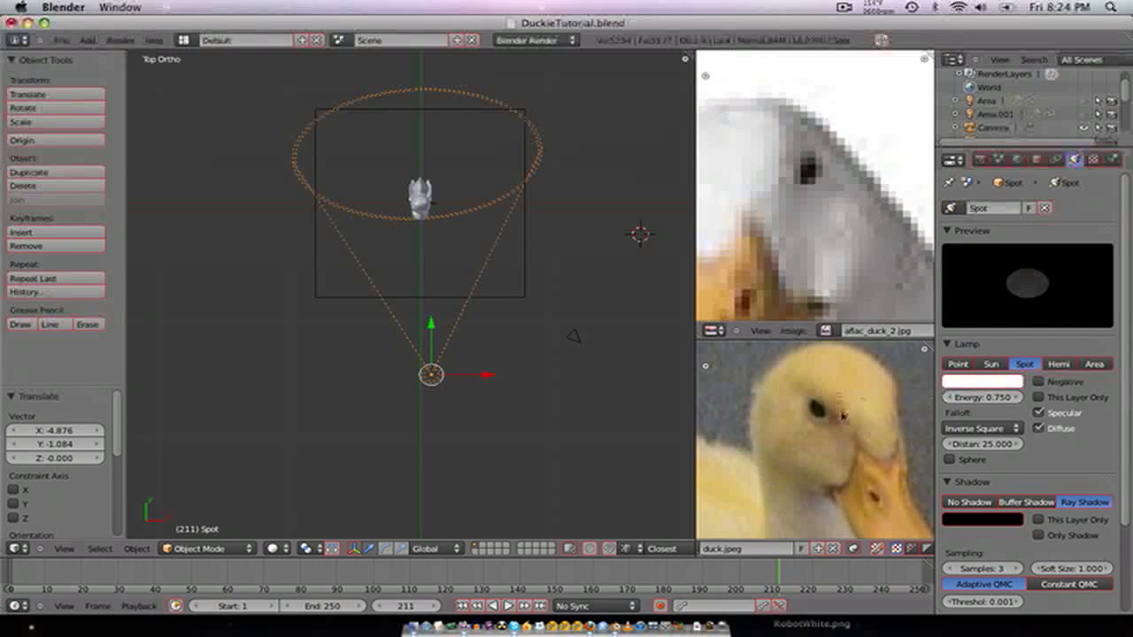
- Duplicate the Spot lamp, offset the copy about 15.2 in X and 9.5 in Y, and render the frame to check the duck
key(shift+d)
click(600, 340)
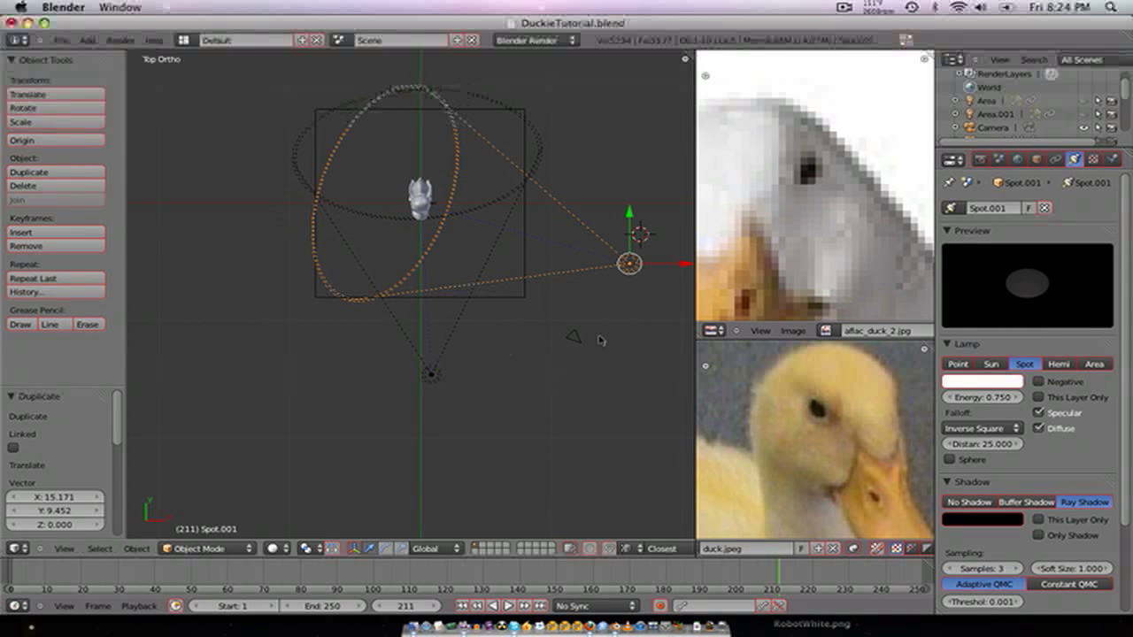
key(F12)
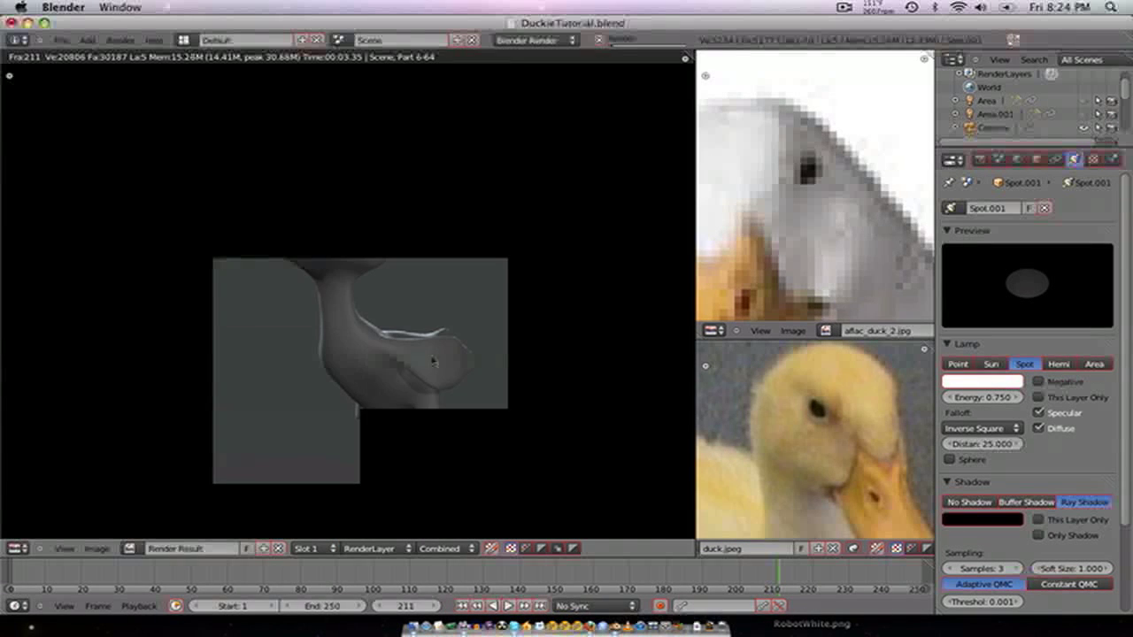
scroll(359, 274, up, 4)
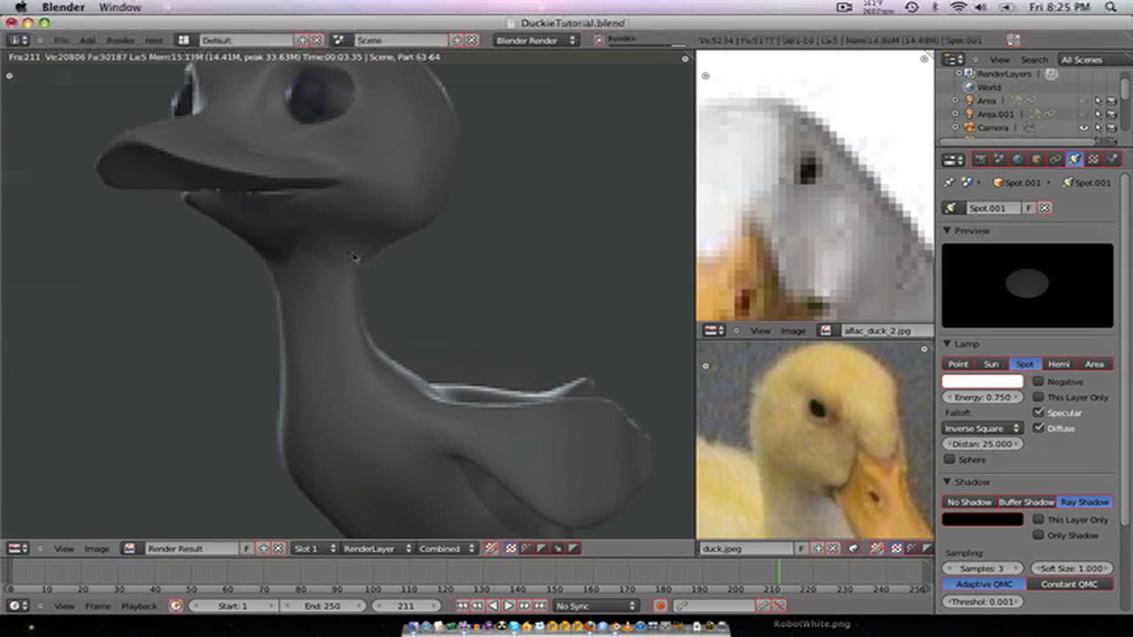
scroll(355, 258, down, 1)
key(Escape)
- Select the duck's eyes and set their EyeGloss material's transparency to Alpha 0.21 and Fresnel 1.7
scroll(440, 215, up, 2)
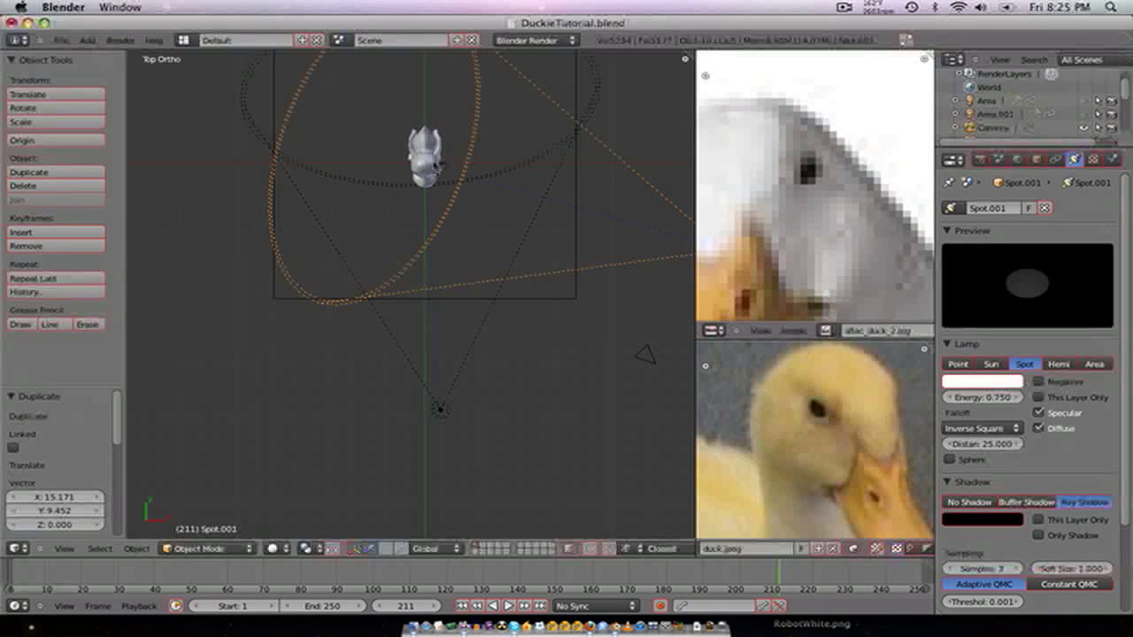
right_click(437, 165)
right_click(431, 177)
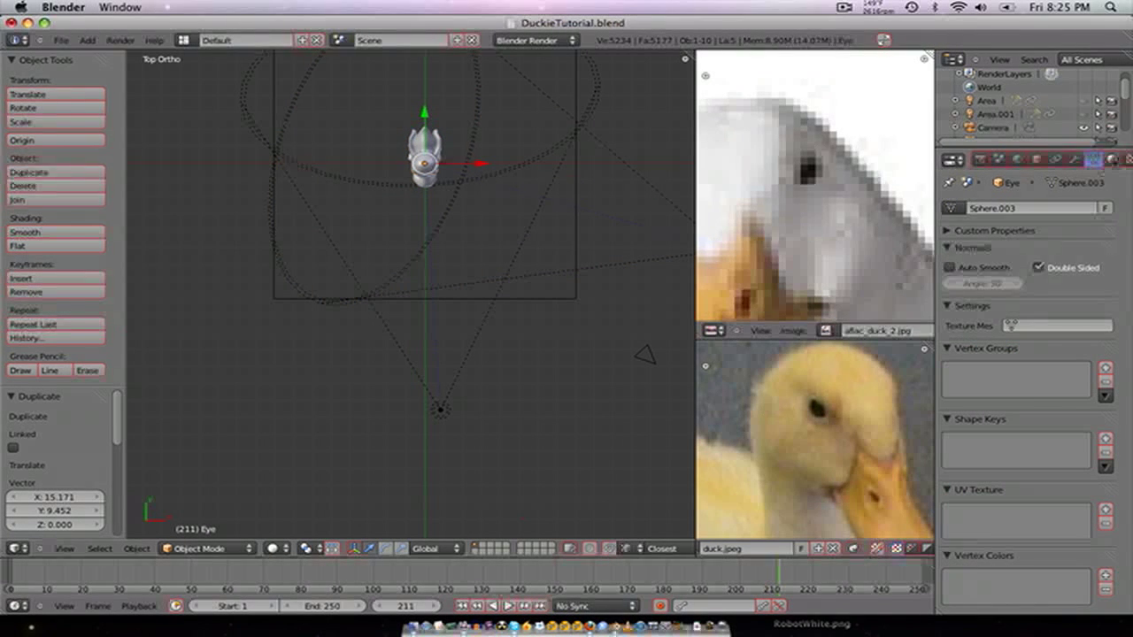
click(1109, 160)
scroll(1019, 242, down, 5)
scroll(1019, 242, up, 5)
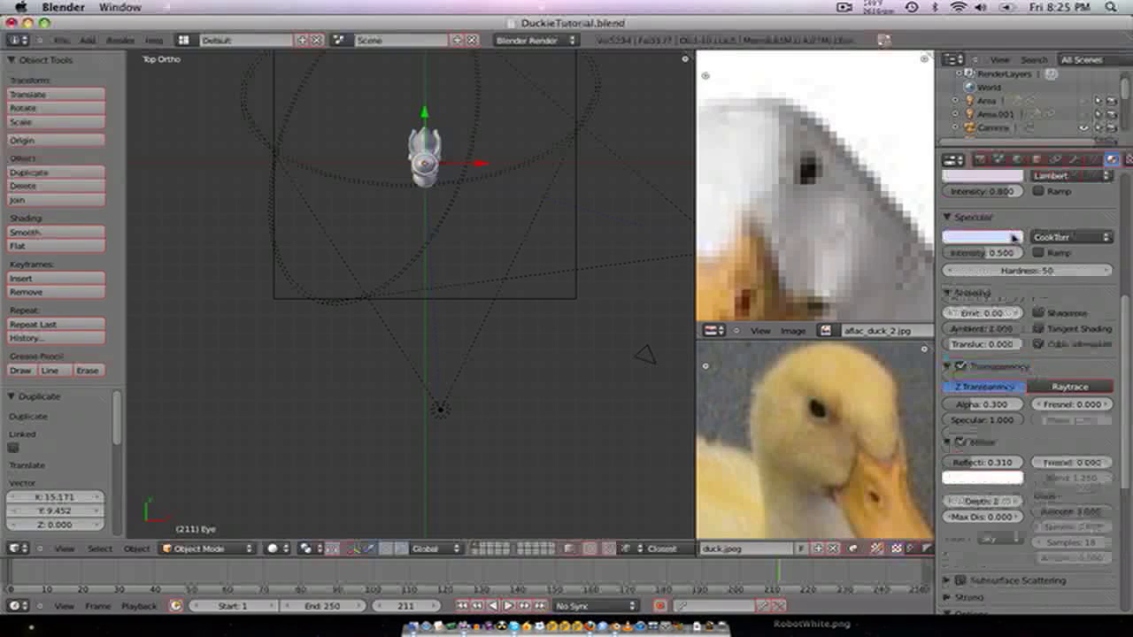
scroll(1019, 241, up, 3)
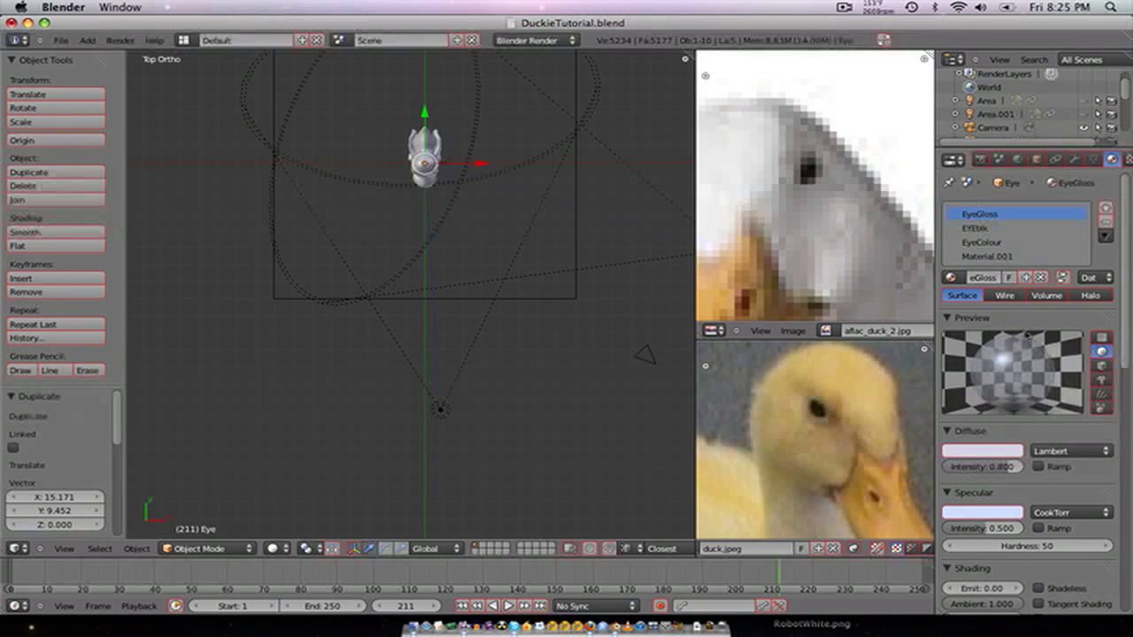
scroll(1026, 335, down, 3)
scroll(1014, 394, down, 3)
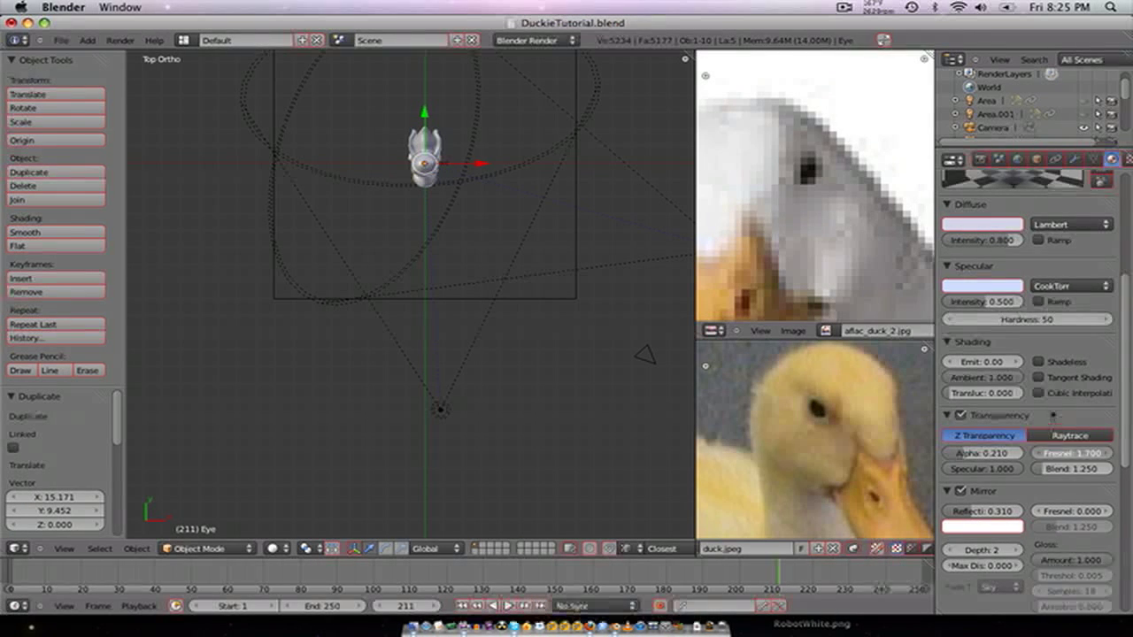
- Adjust the EyeGloss material's transparency to Alpha 0.11 and Fresnel 3.7
scroll(1053, 416, up, 2)
scroll(1058, 460, up, 1)
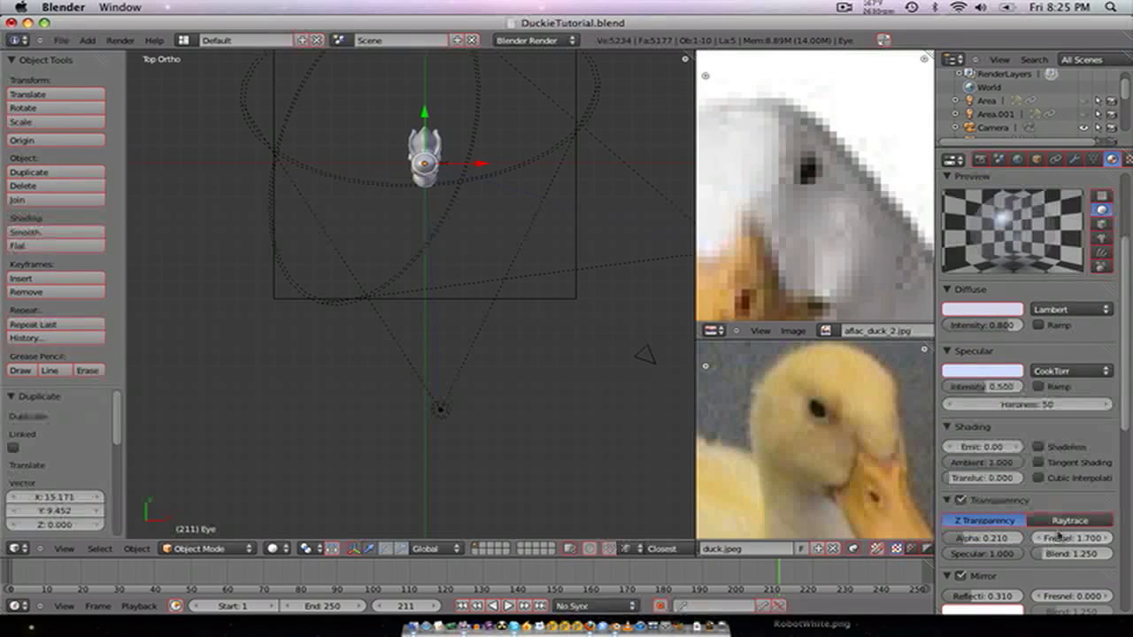
drag(1059, 537, 1102, 537)
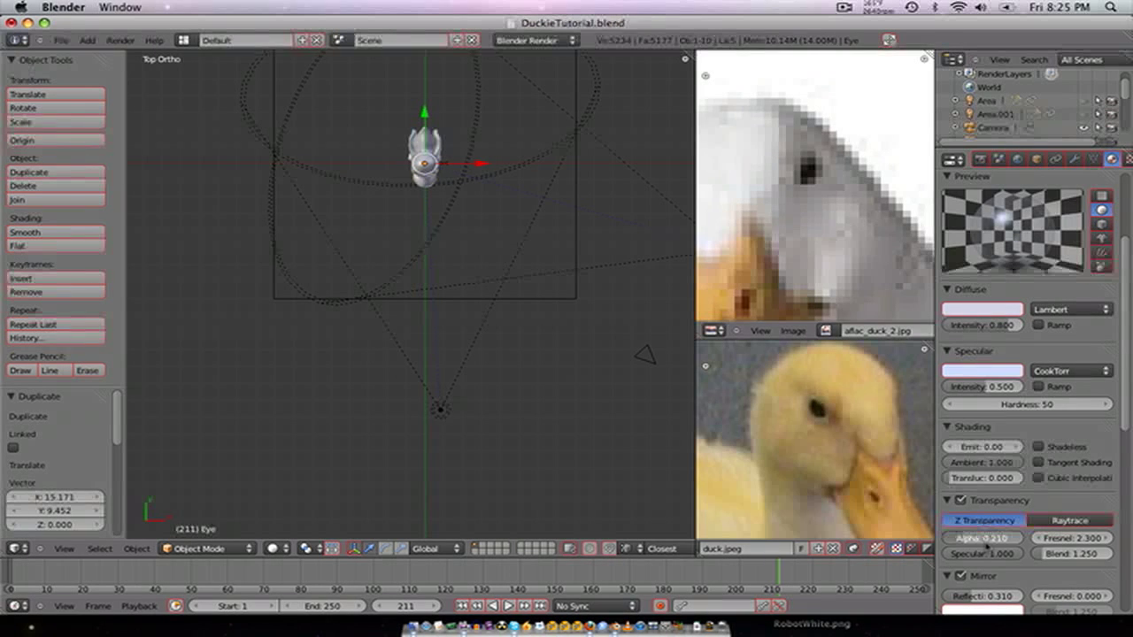
drag(981, 546, 972, 546)
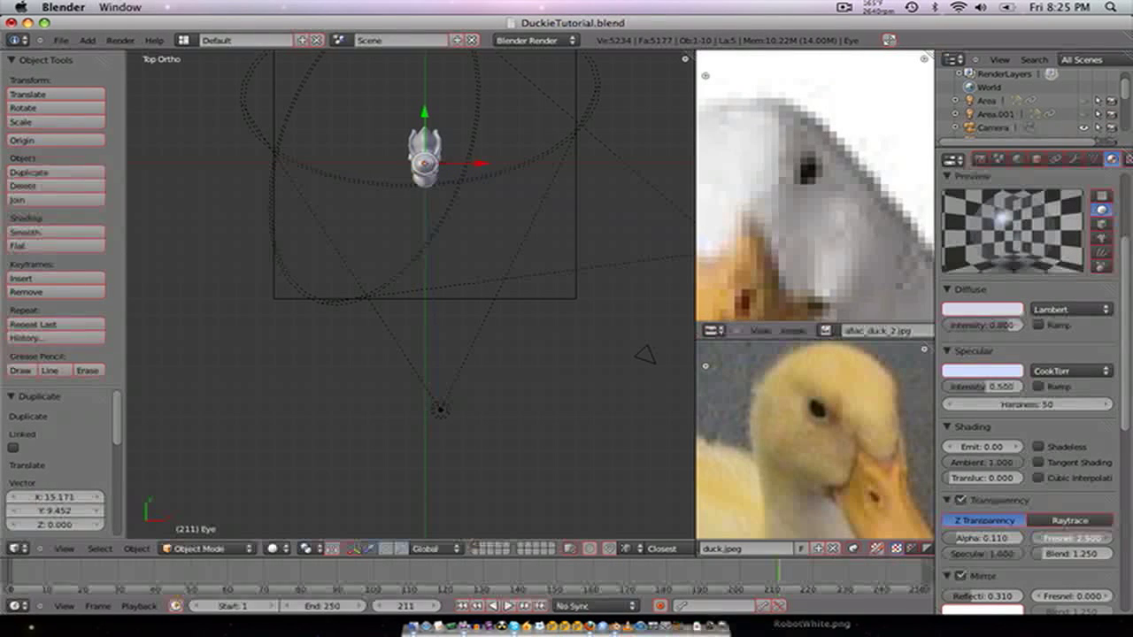
drag(1041, 538, 1048, 542)
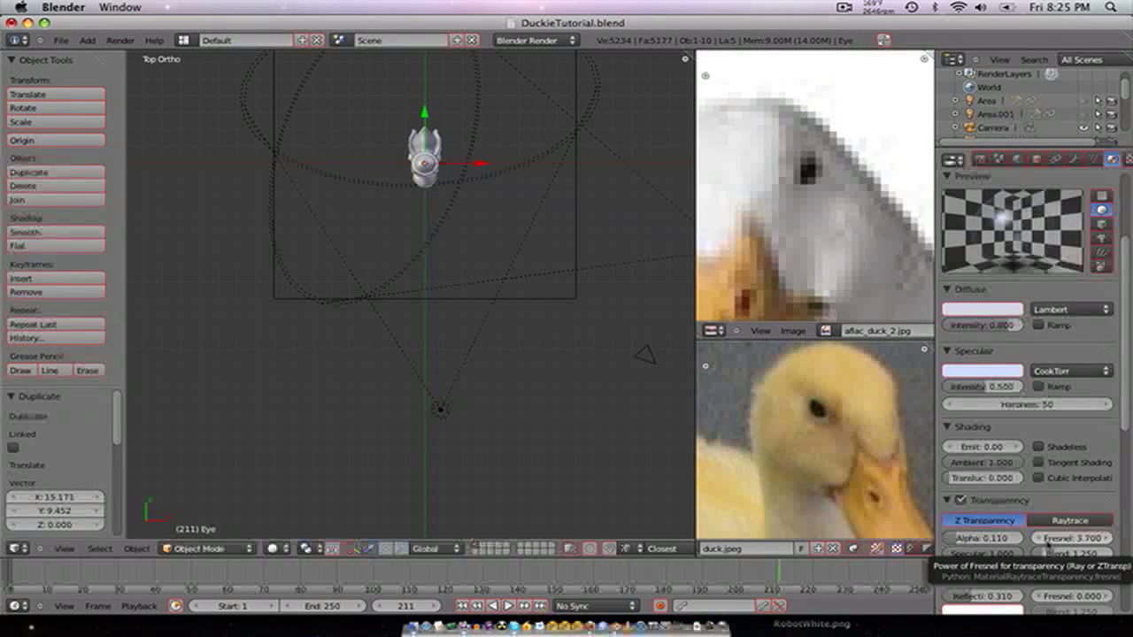
- Reframe the camera on the duck's head, moving it about -10 along local Z and about 1.2 in global Z, and render the frame
scroll(467, 358, down, 1)
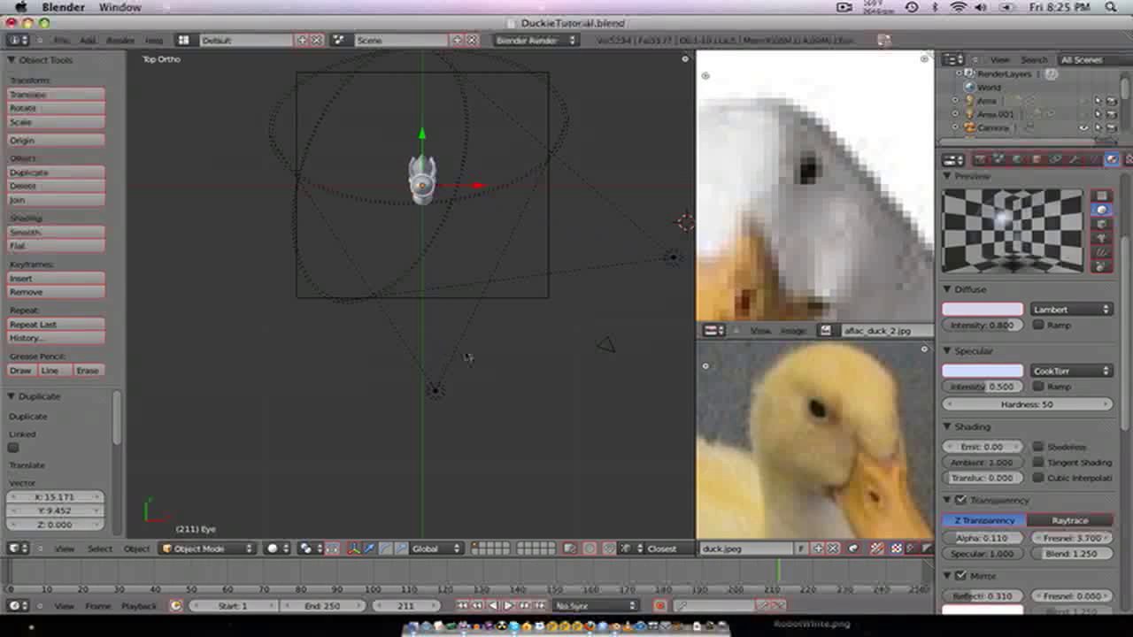
right_click(607, 358)
key(KP_0)
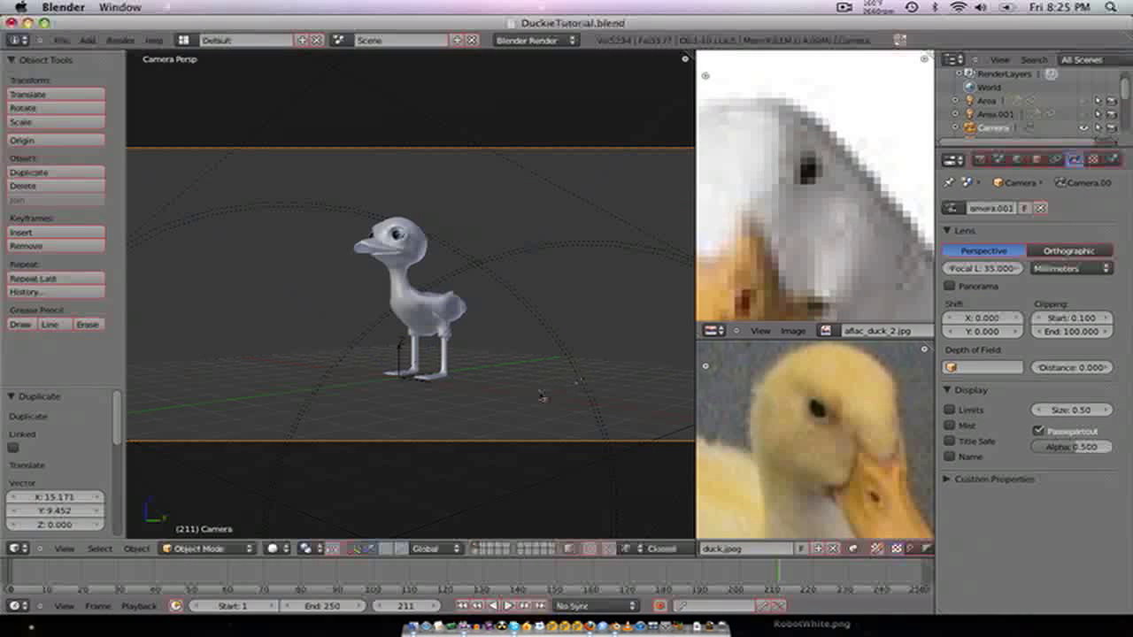
key(g)
key(z)
key(z)
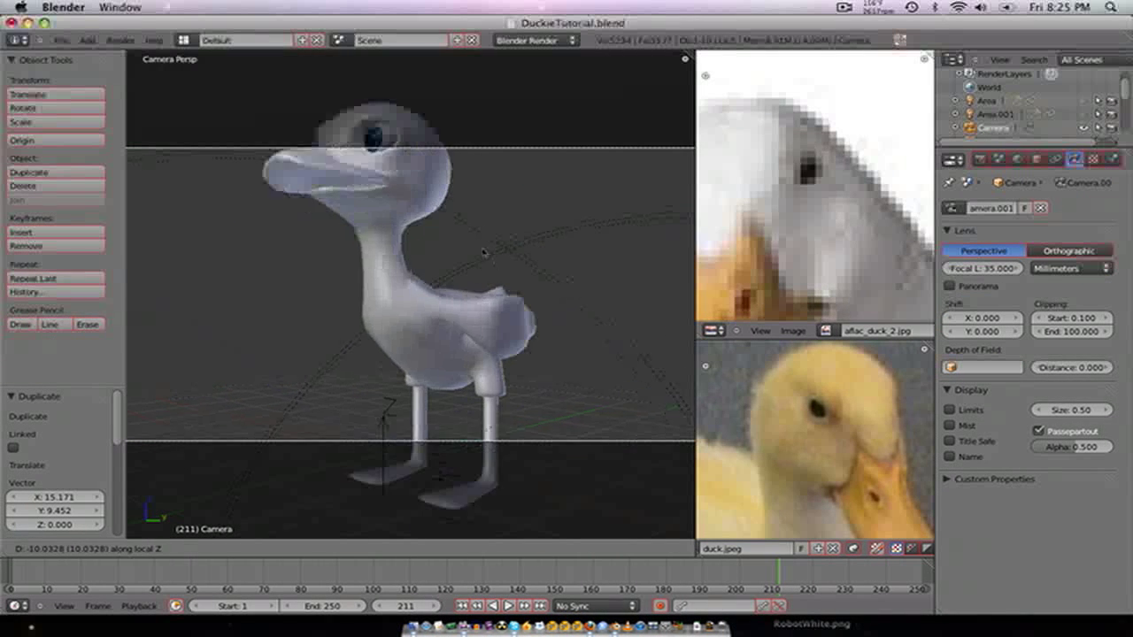
click(483, 255)
key(g)
click(458, 356)
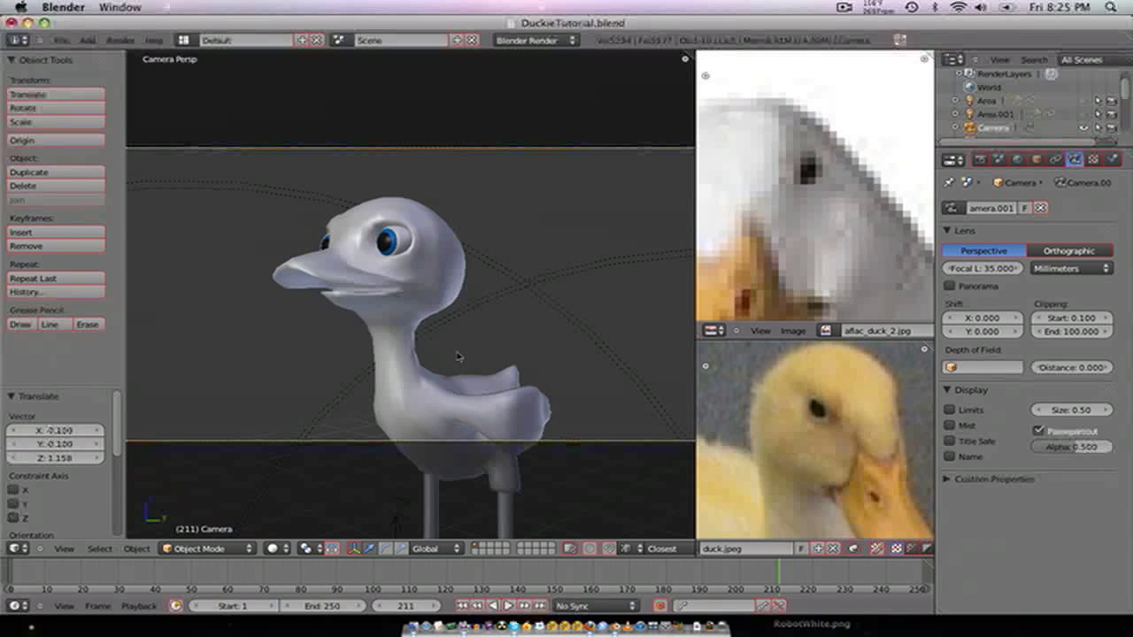
key(F12)
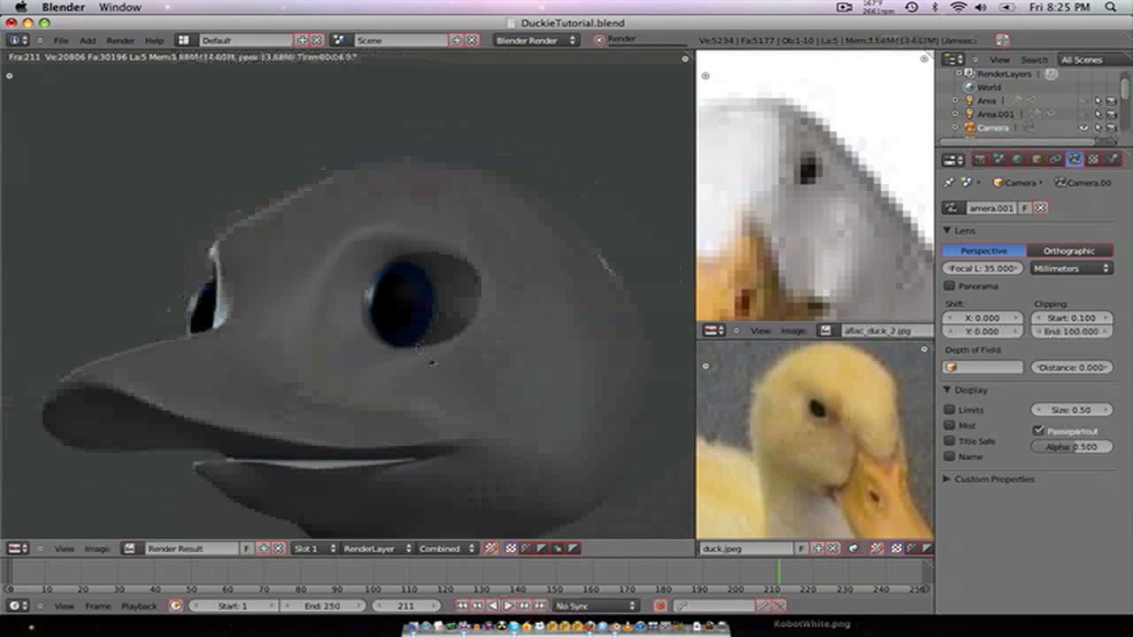
key(Escape)
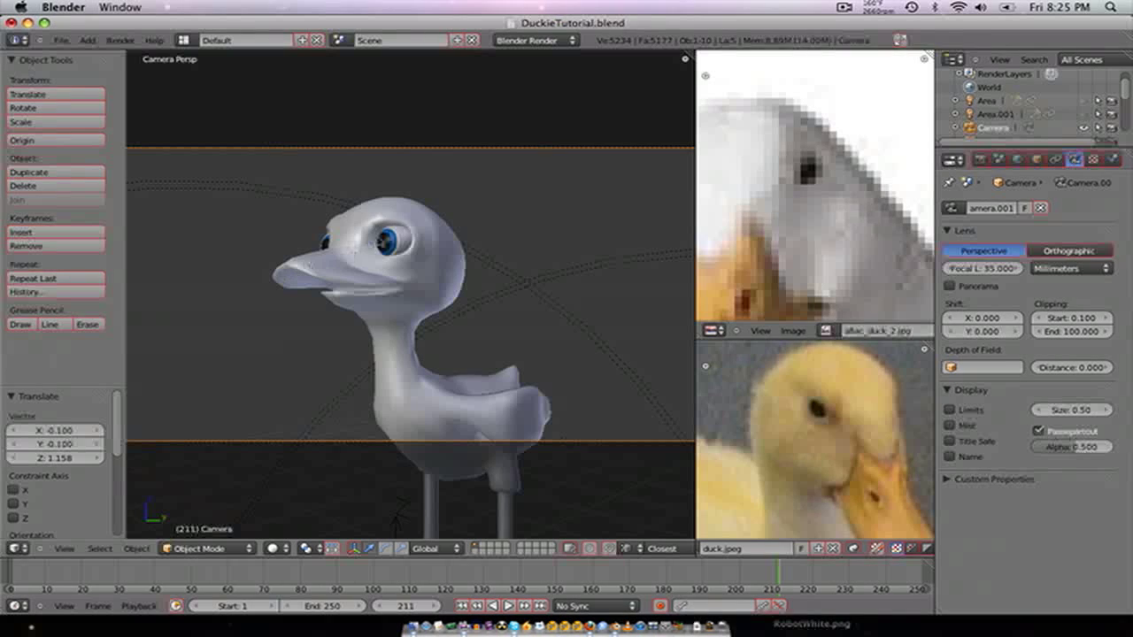
- Add a new Wood texture to the eyes' EyeColour material
right_click(397, 236)
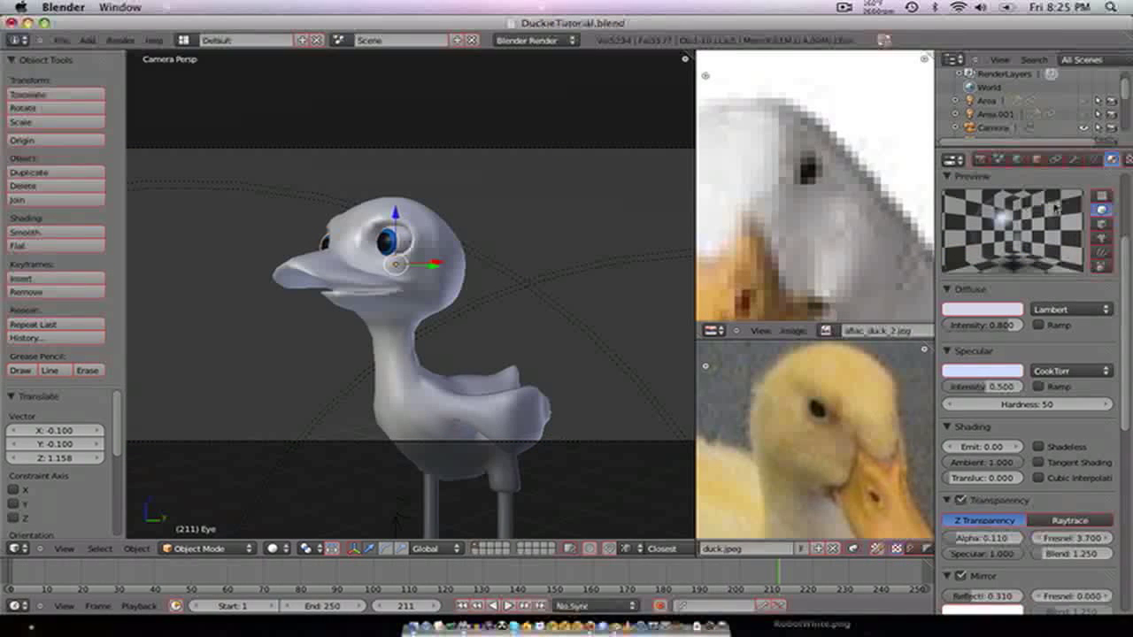
scroll(1047, 226, up, 4)
click(985, 213)
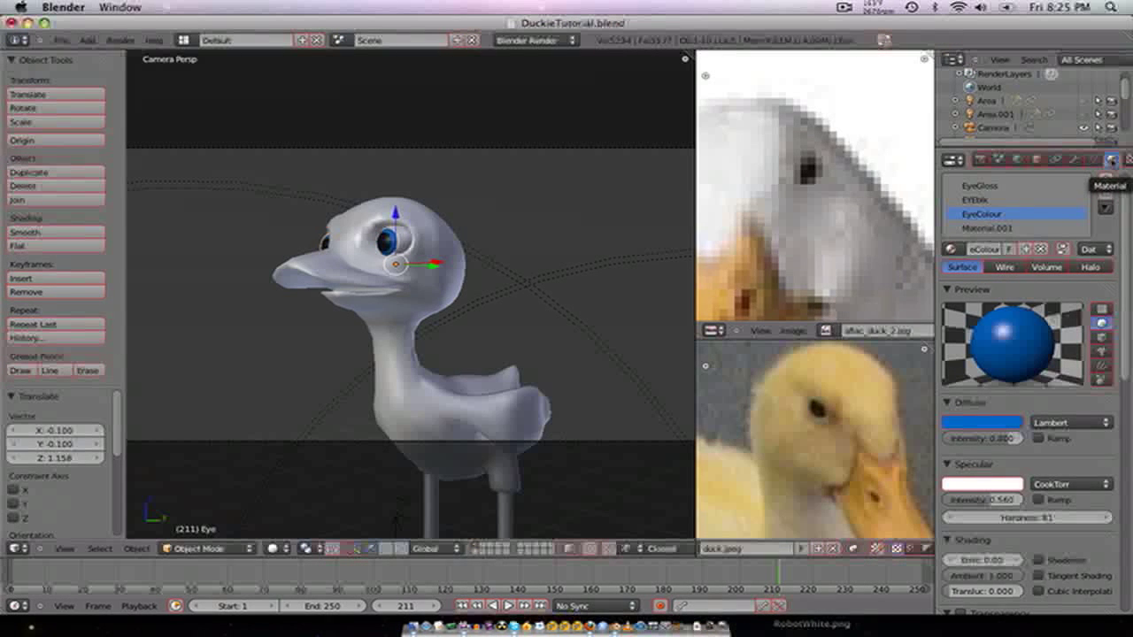
click(1128, 159)
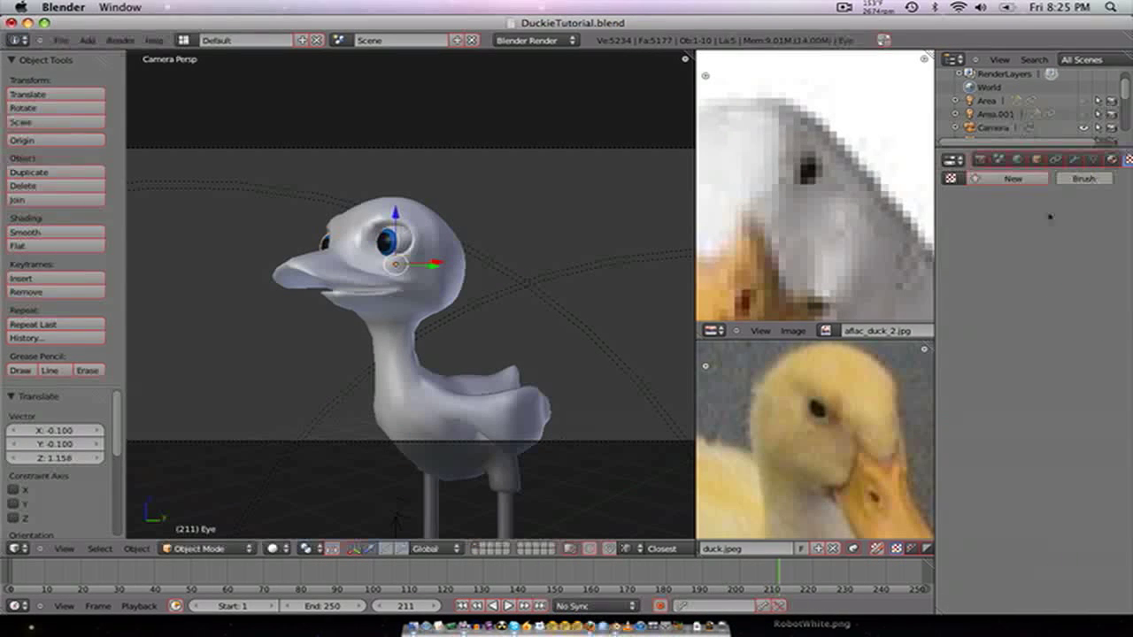
click(1019, 295)
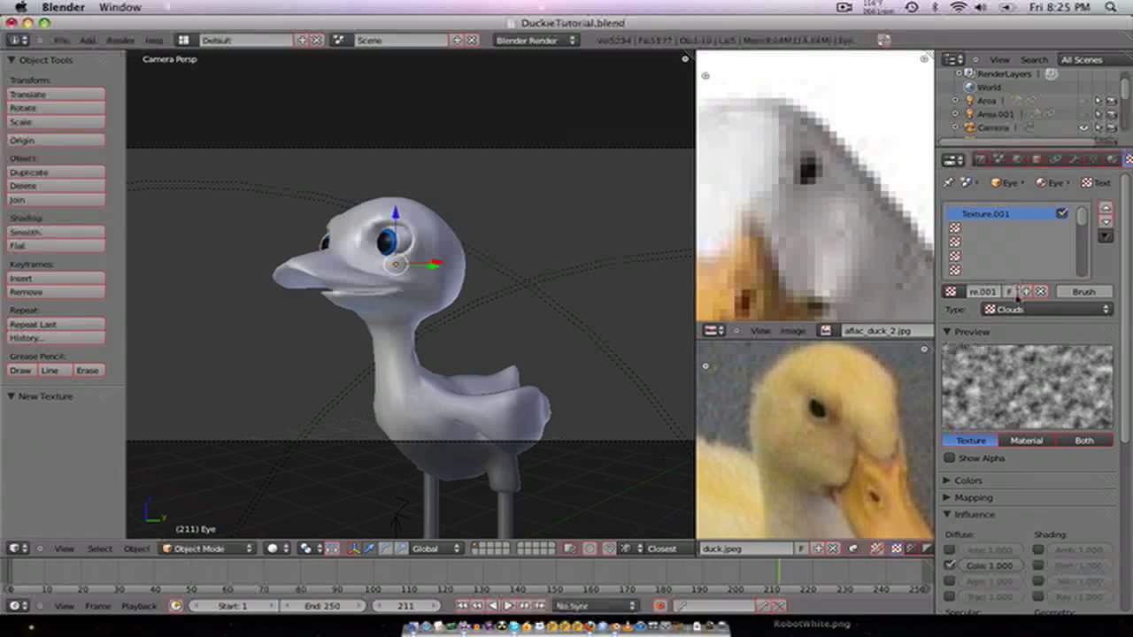
click(1024, 309)
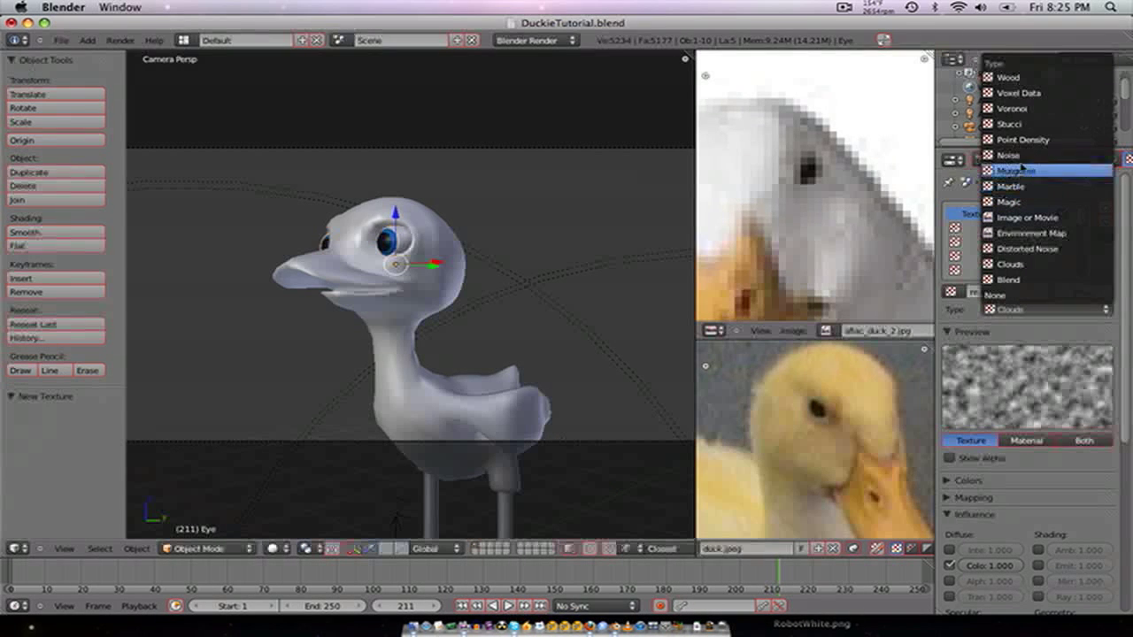
click(1017, 84)
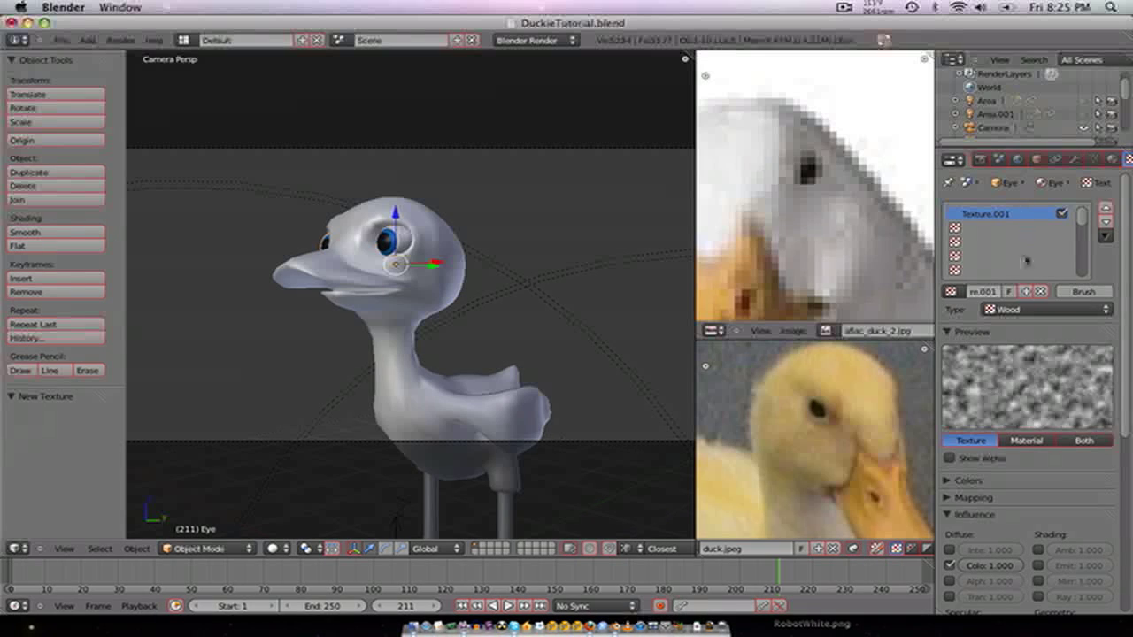
- Set the Wood texture's wave type to Tri and its pattern to Rings
scroll(1016, 509, down, 8)
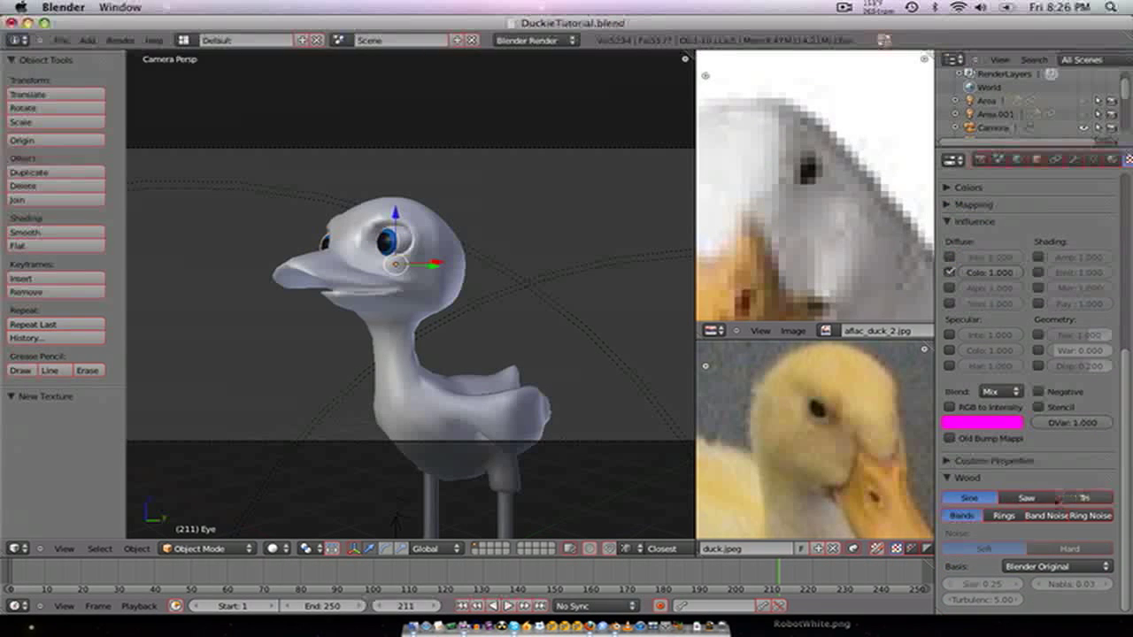
click(1082, 499)
scroll(1038, 483, up, 5)
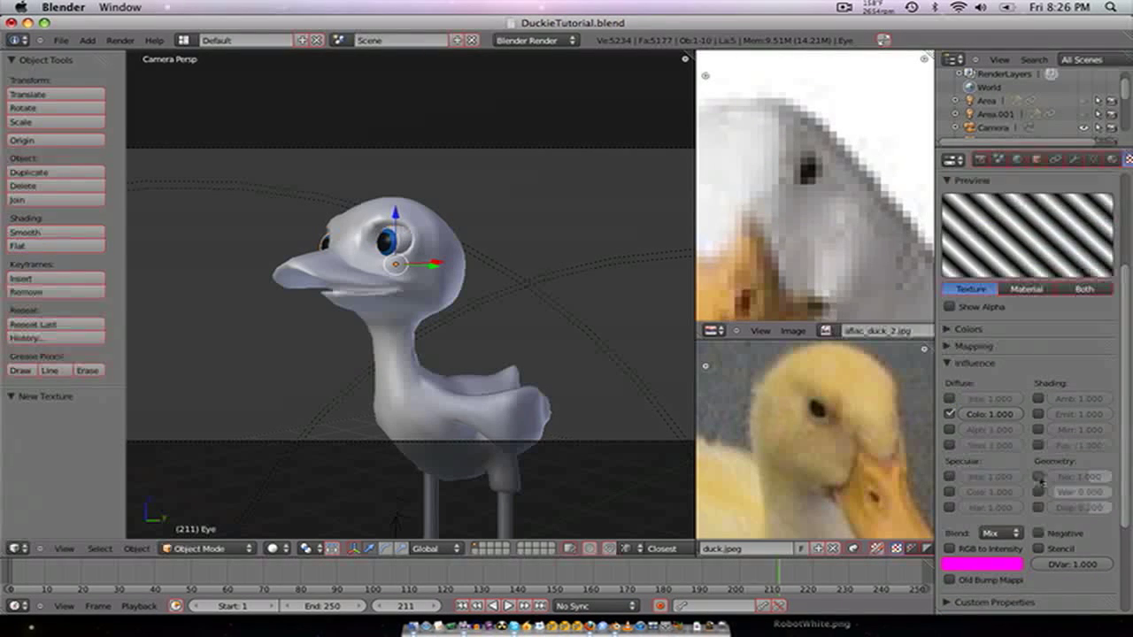
scroll(1040, 495, down, 5)
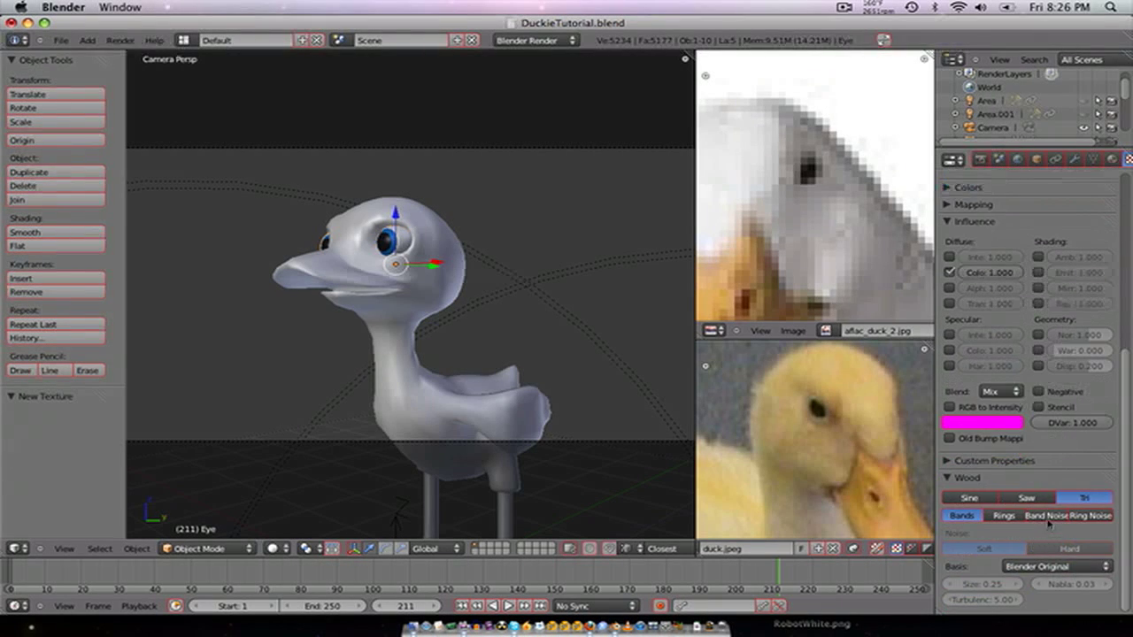
click(1004, 516)
scroll(1005, 468, up, 6)
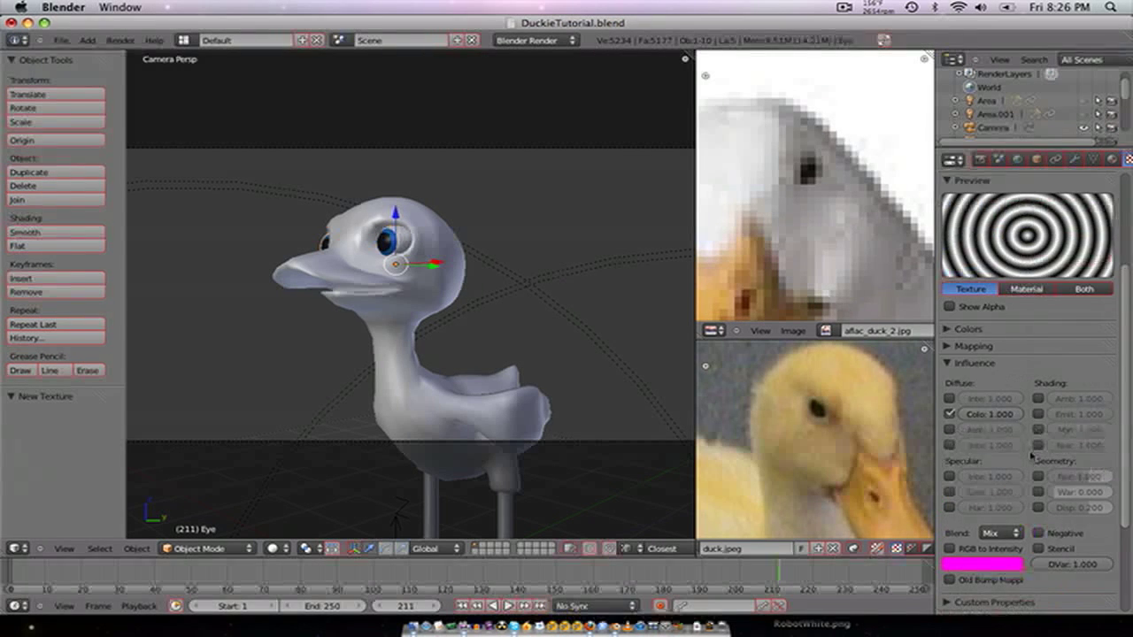
- Open the Wood texture's mapping settings and look through the available coordinate types
click(972, 460)
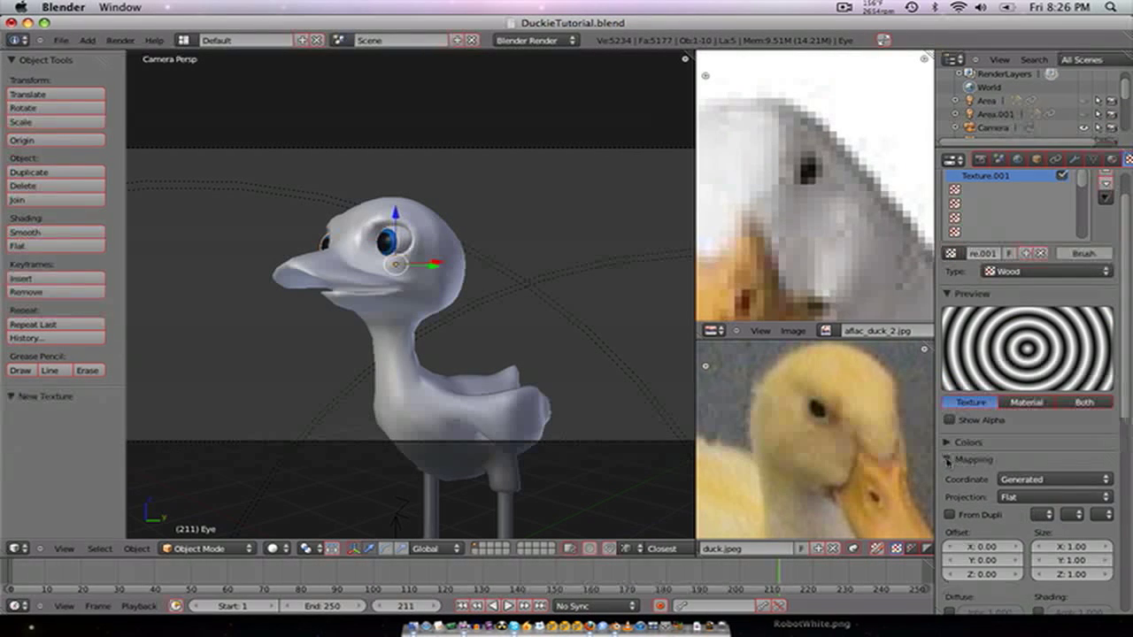
click(1044, 478)
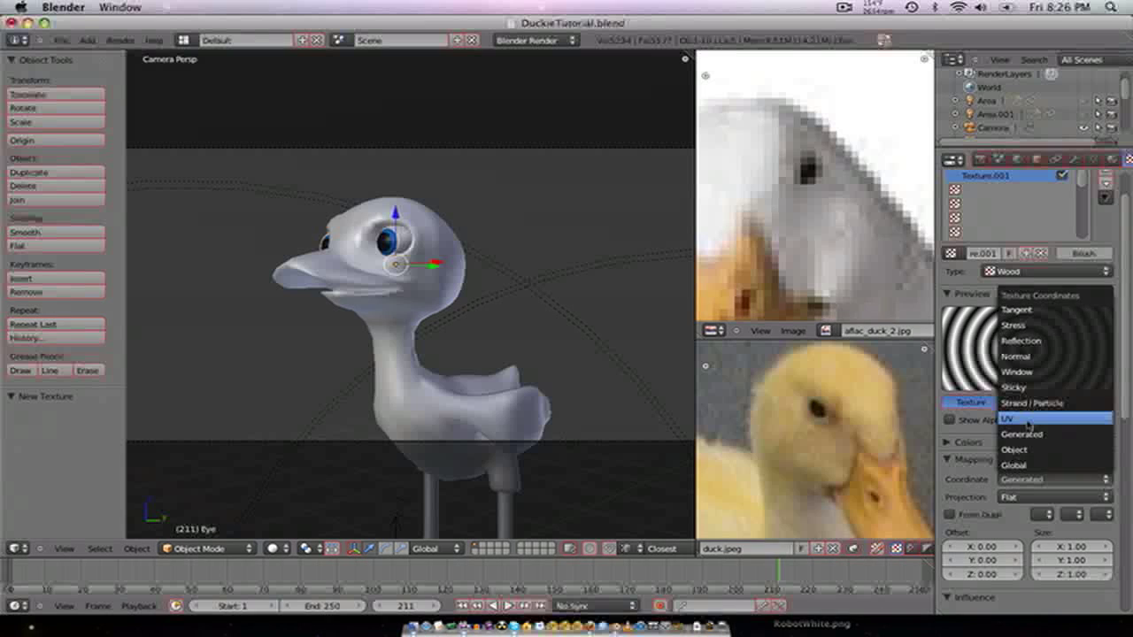
click(1012, 478)
- UV unwrap the entire eye mesh from the front view using the Project From View method
key(KP_1)
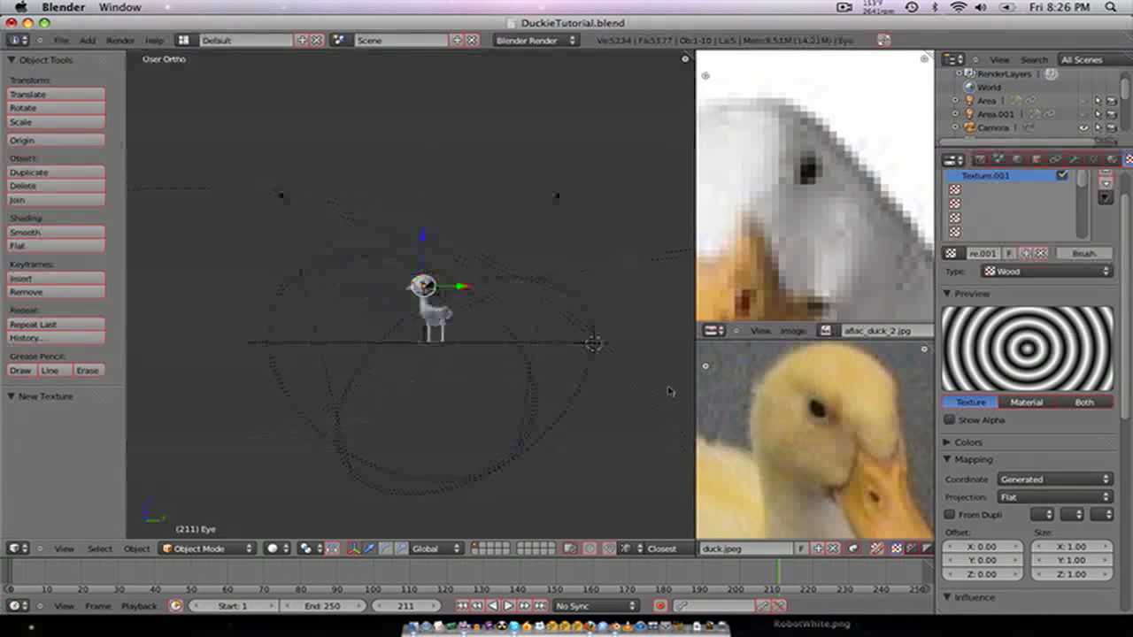
key(KP_Decimal)
key(Tab)
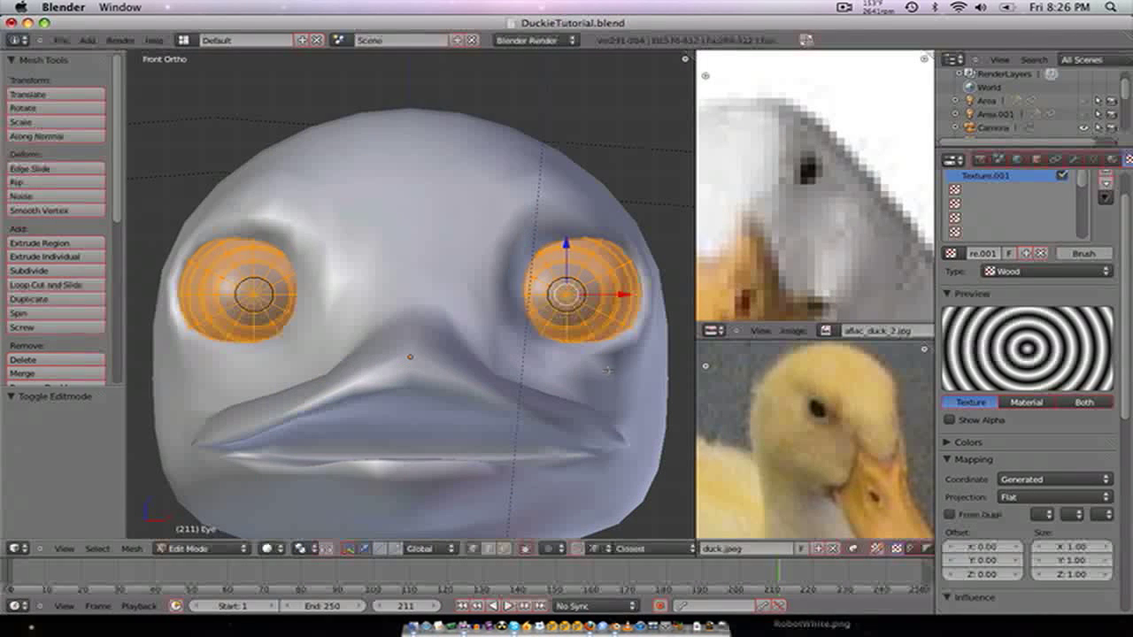
key(a)
key(z)
key(a)
key(u)
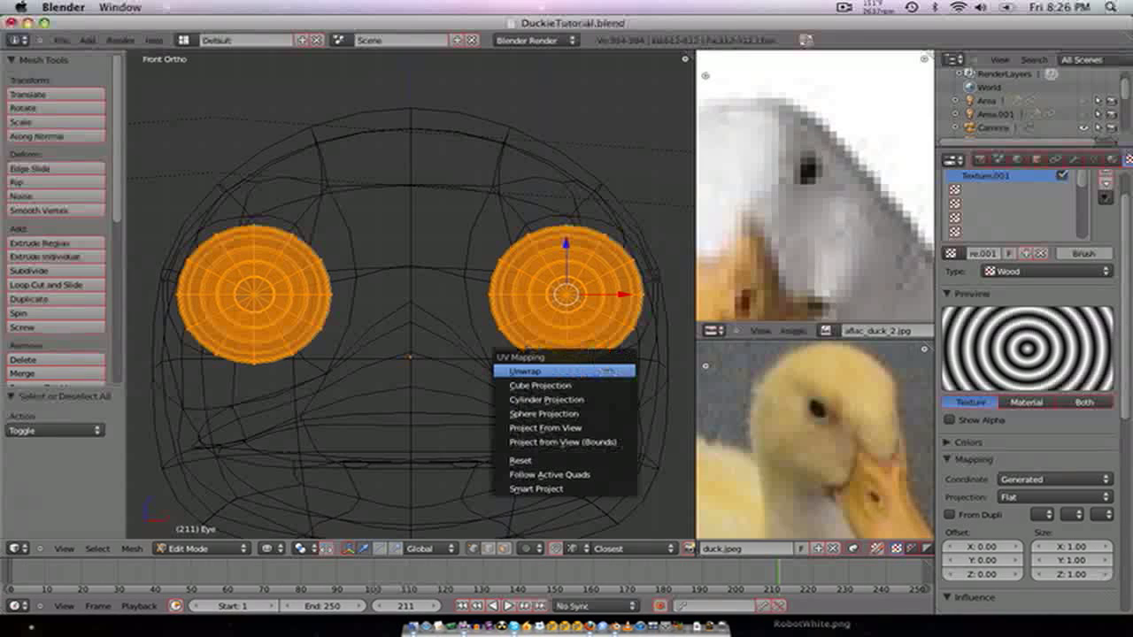
click(608, 370)
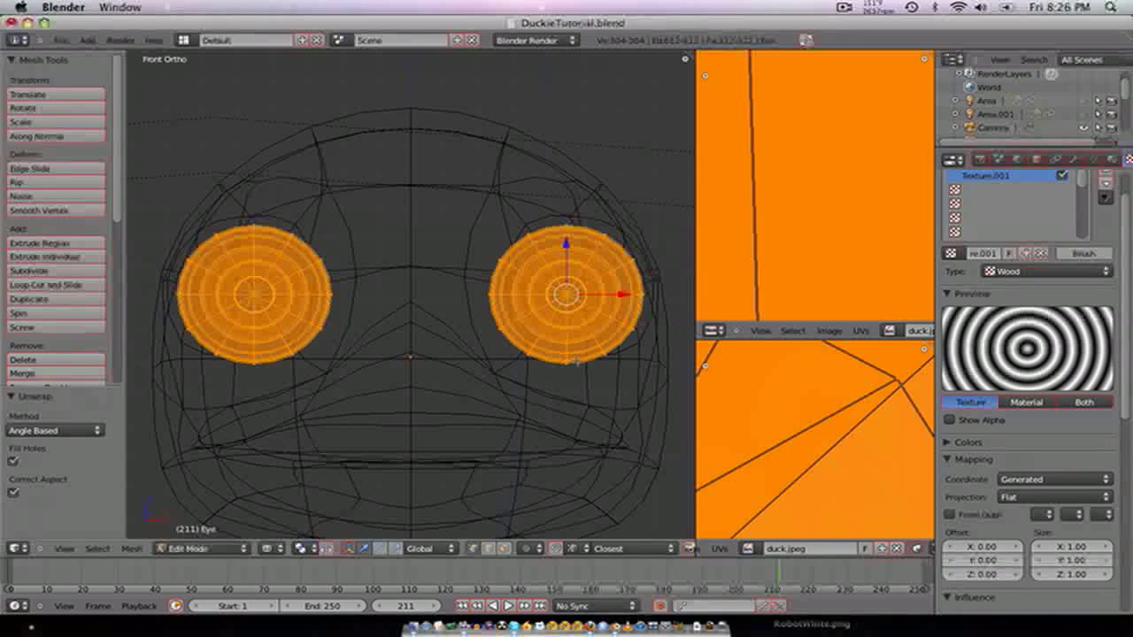
key(u)
click(564, 424)
key(Tab)
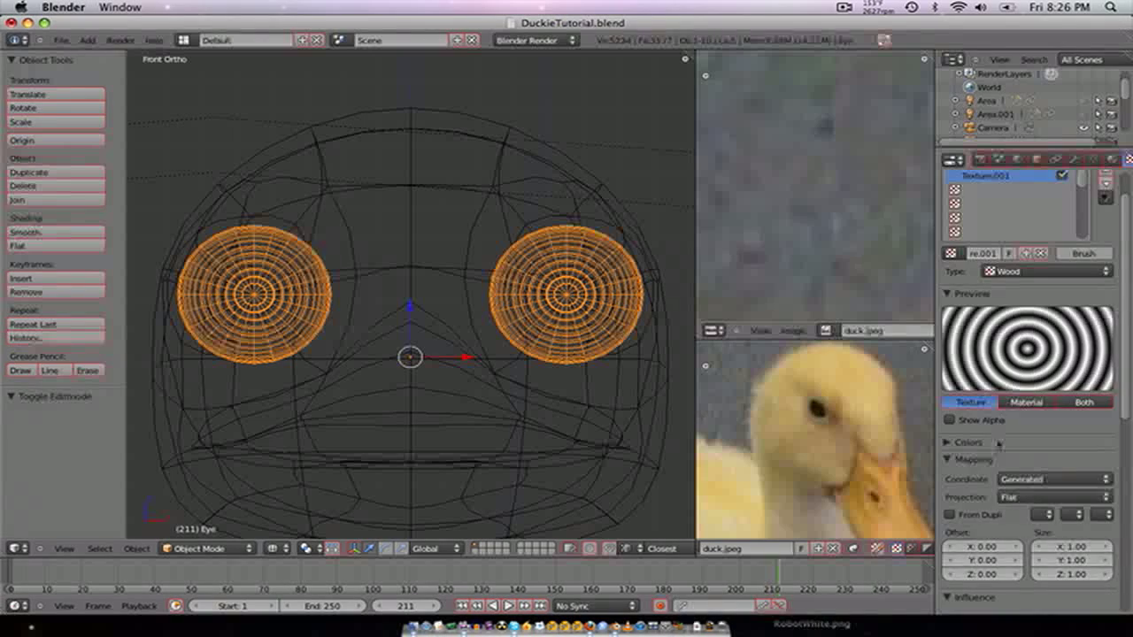
- Change the Wood texture's influence colour to light blue, with R 0.188, G 0.432 and B 1.000
scroll(1021, 332, down, 7)
click(1003, 538)
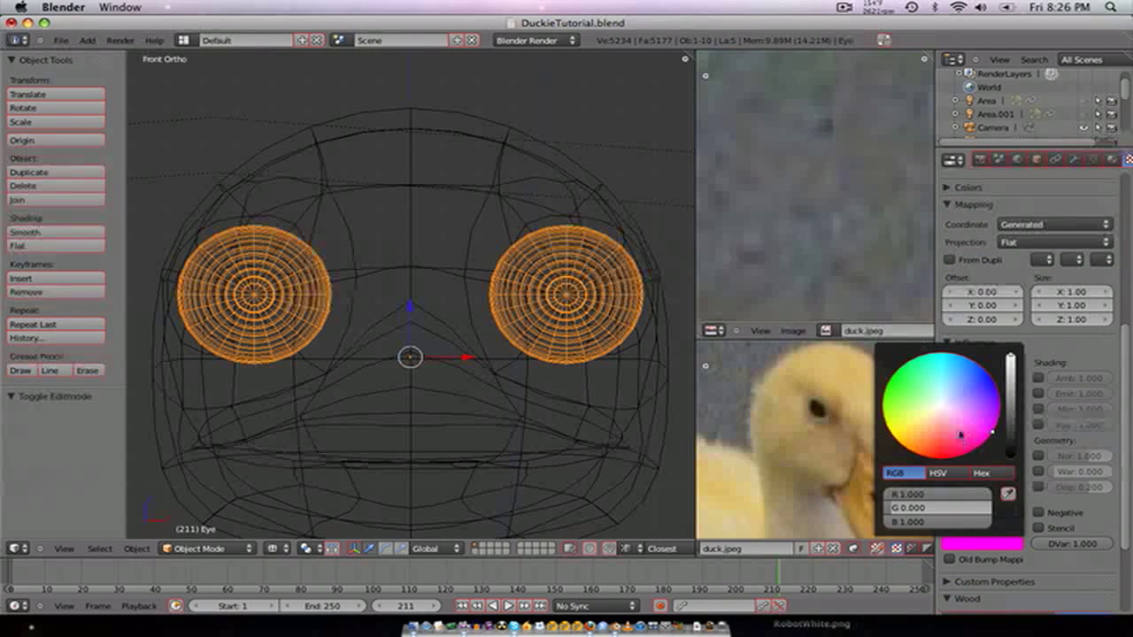
drag(963, 397, 971, 375)
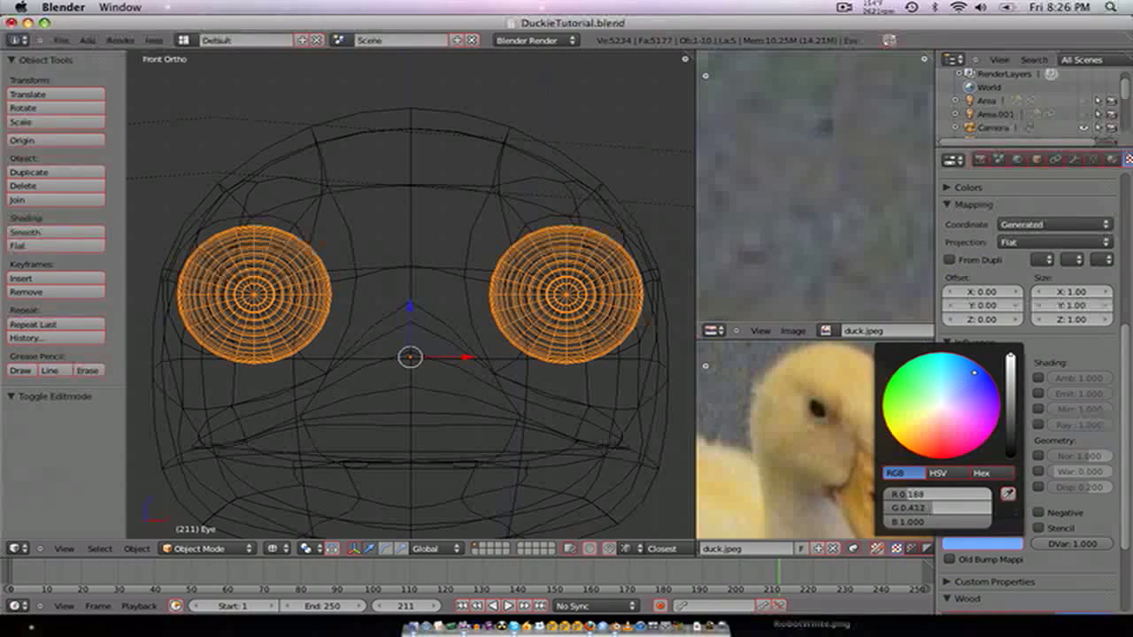
- Map the Wood texture with UV coordinates using the UVTex layer
click(1054, 225)
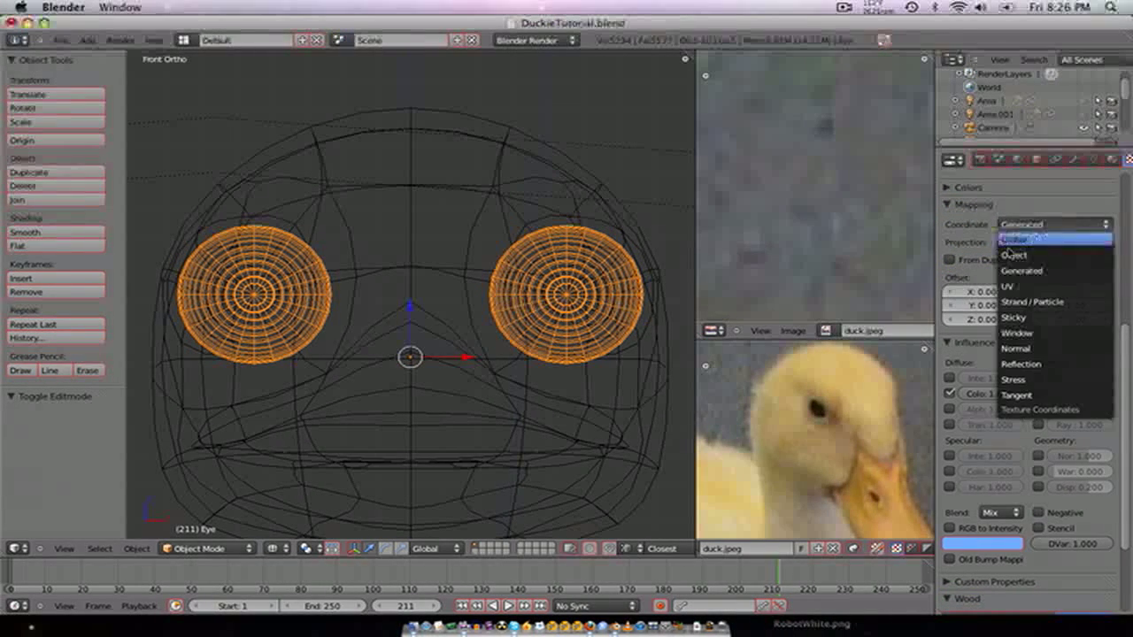
click(1027, 286)
click(1044, 242)
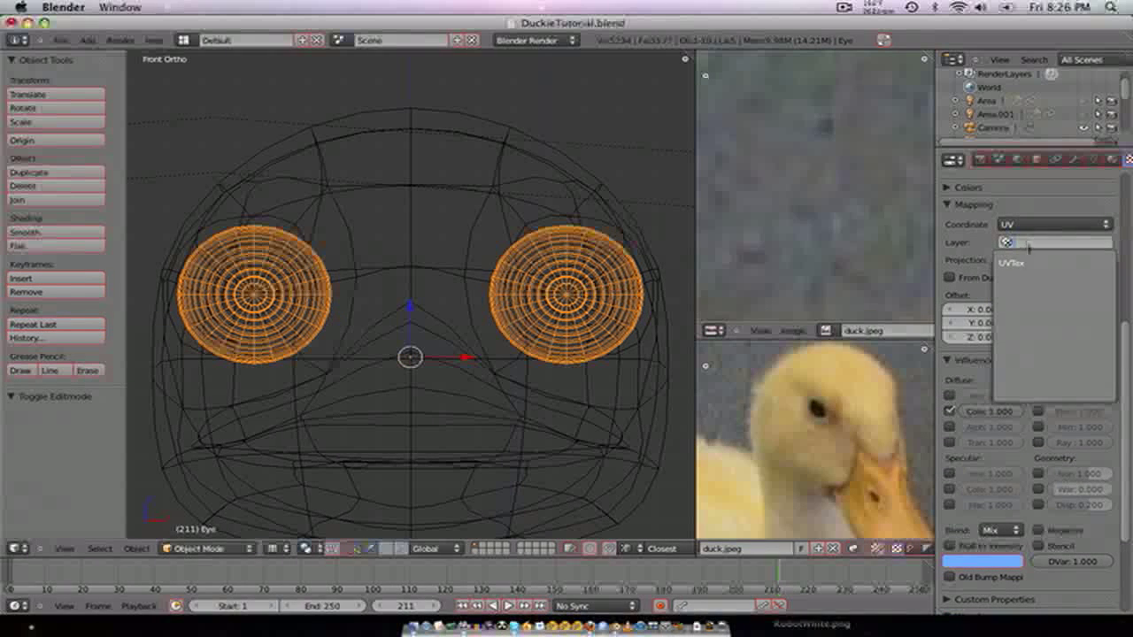
click(1027, 259)
- Return the viewport to solid shading and render the frame to test the eye texture
key(z)
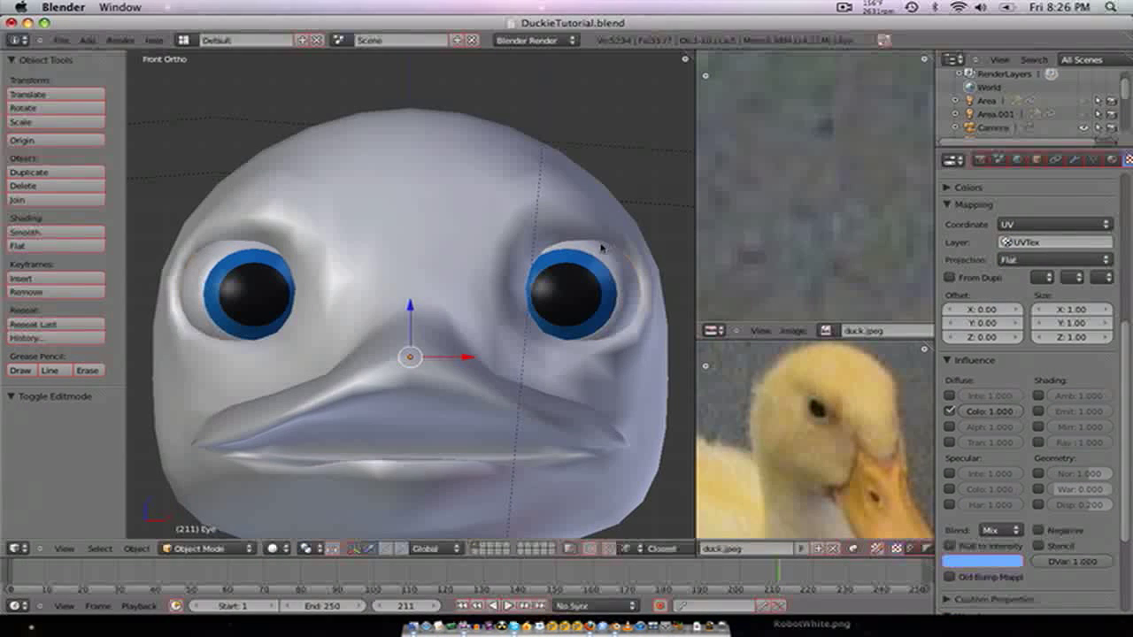
middle_drag(615, 241, 573, 282)
key(F12)
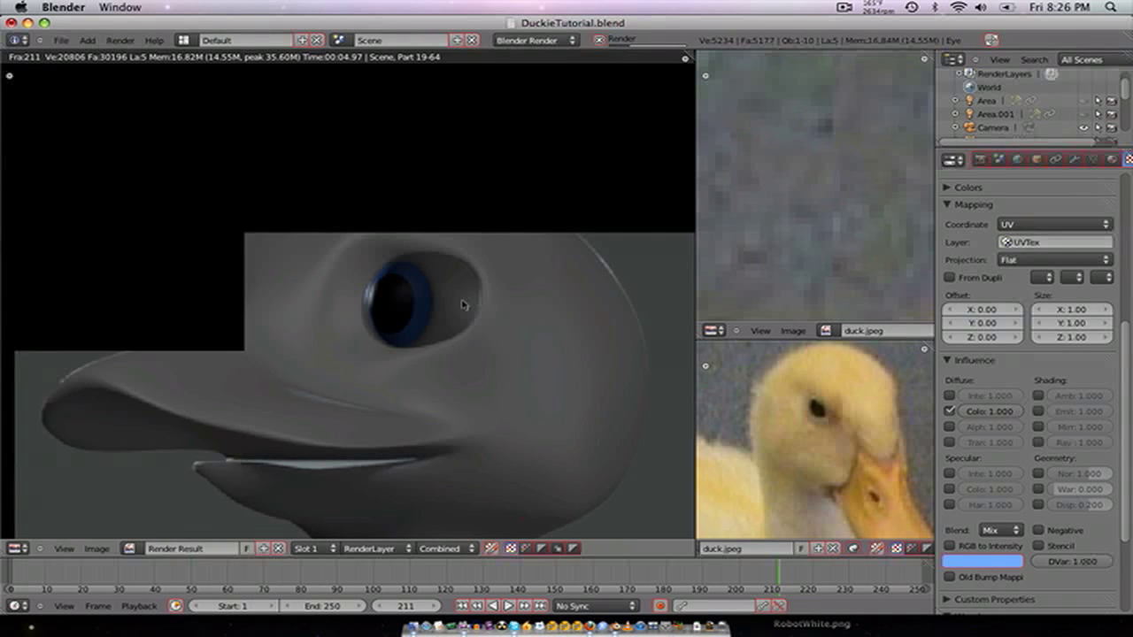
- Review the EyeColour material's preview and the Wood texture's mapping and influence settings
click(1112, 159)
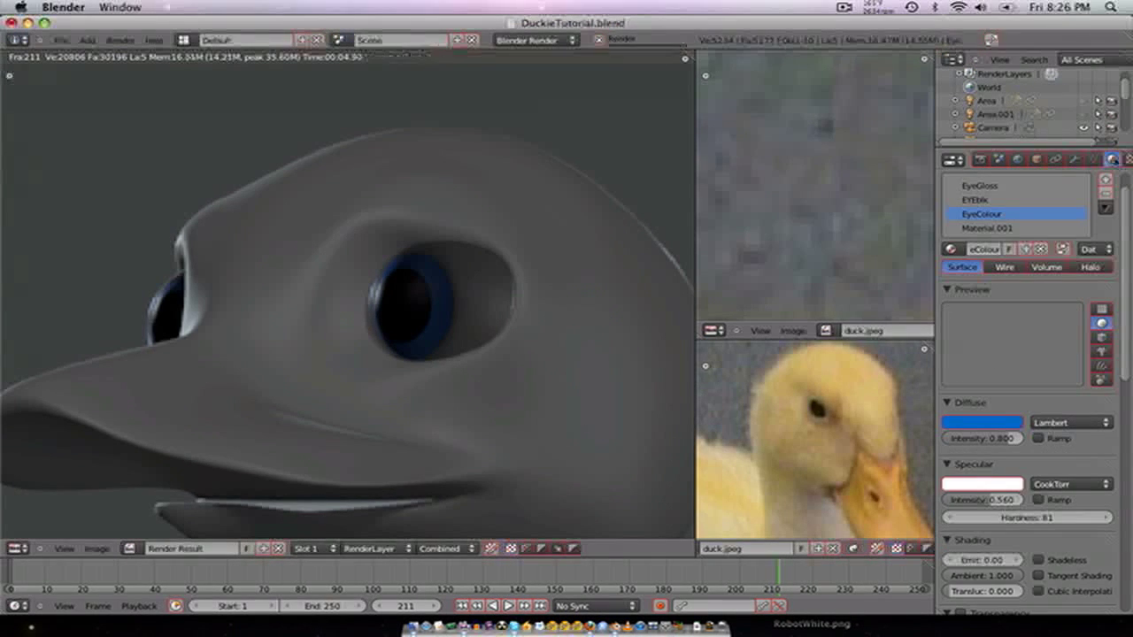
click(1127, 159)
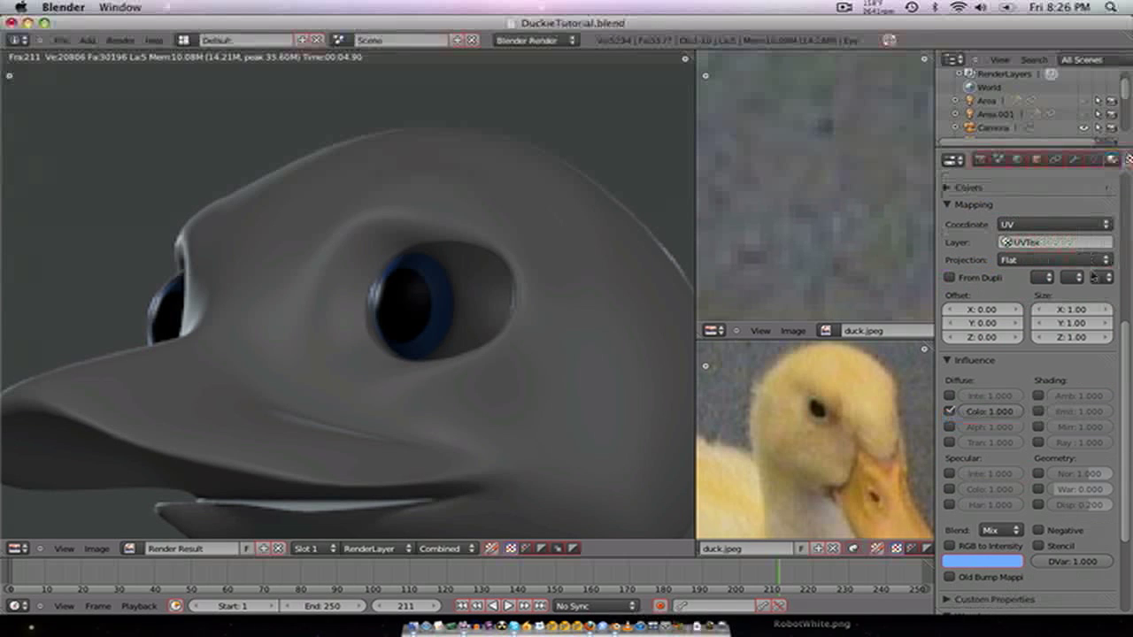
scroll(1049, 276, up, 10)
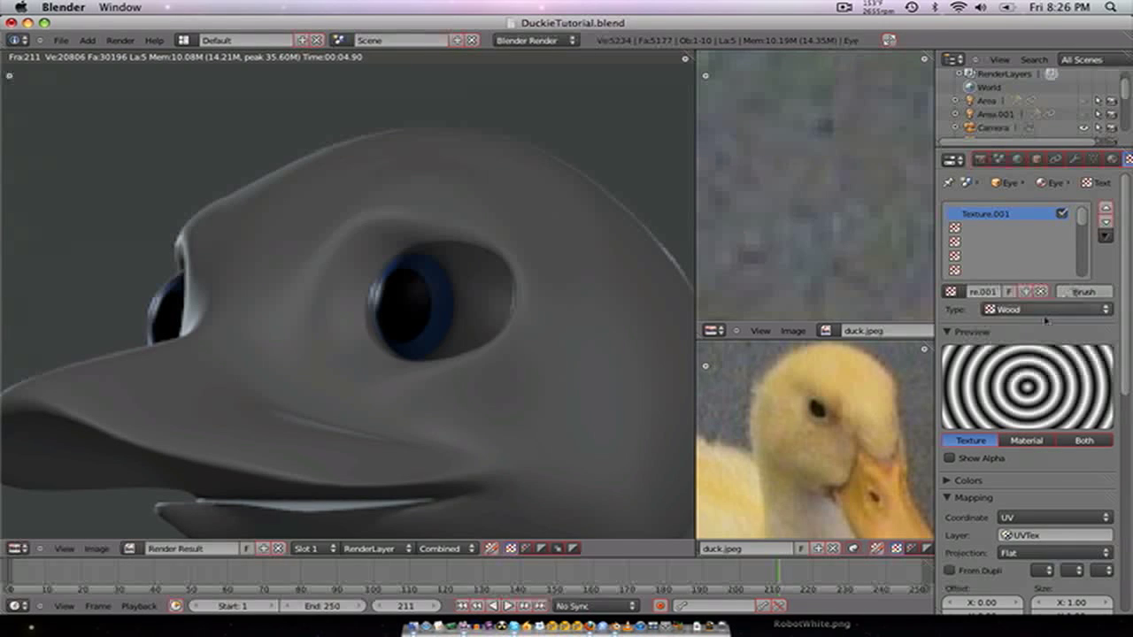
scroll(978, 507, down, 7)
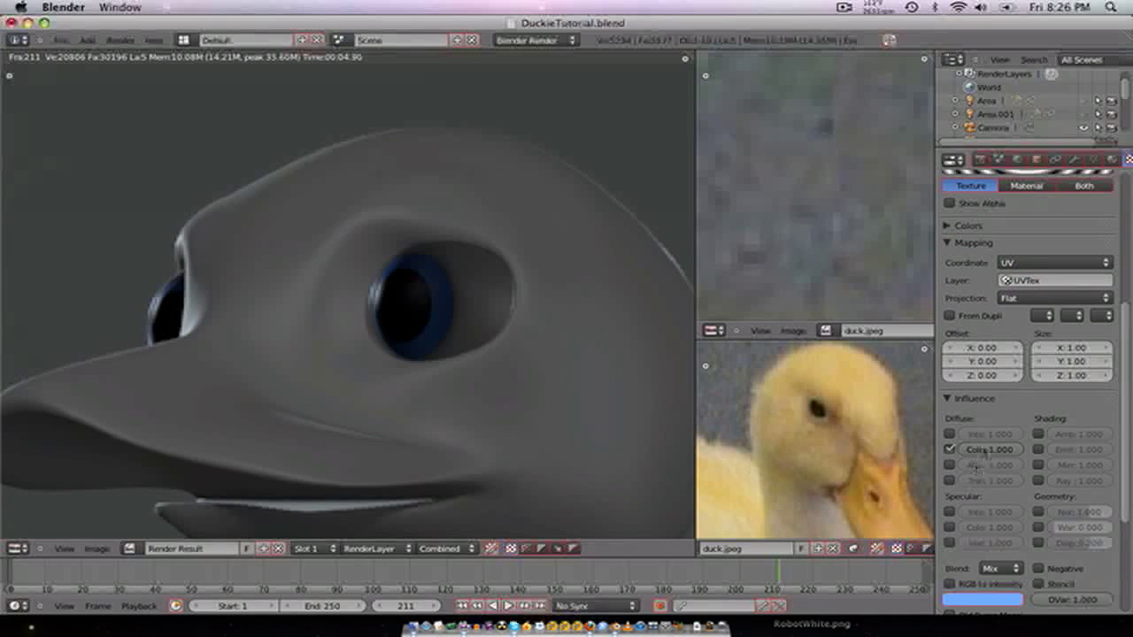
click(1112, 160)
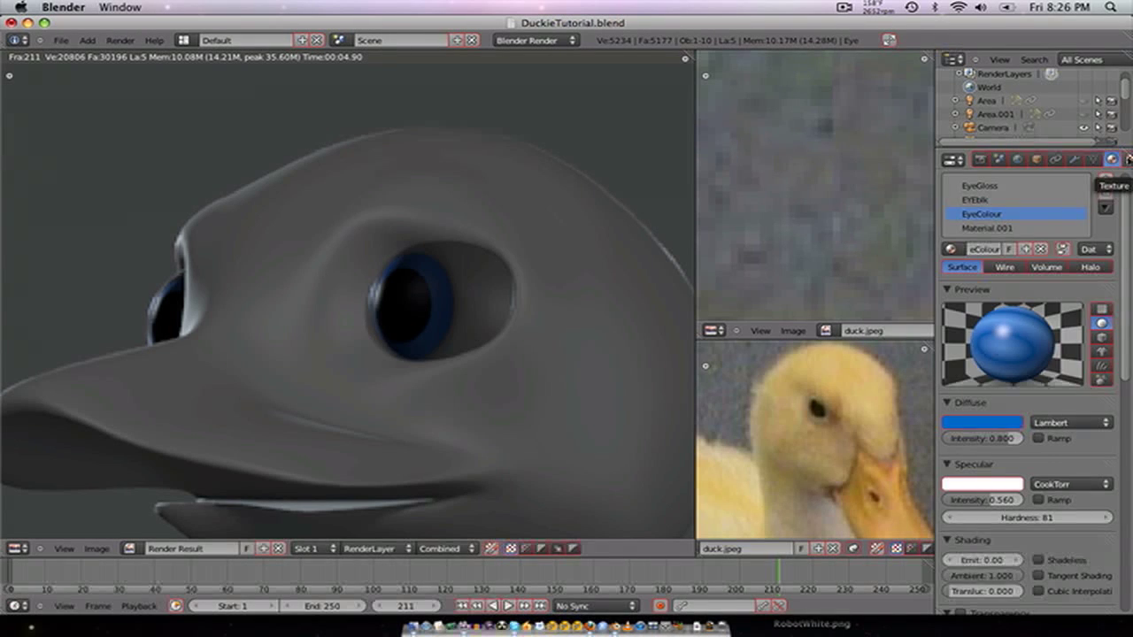
click(1129, 158)
scroll(1082, 246, up, 3)
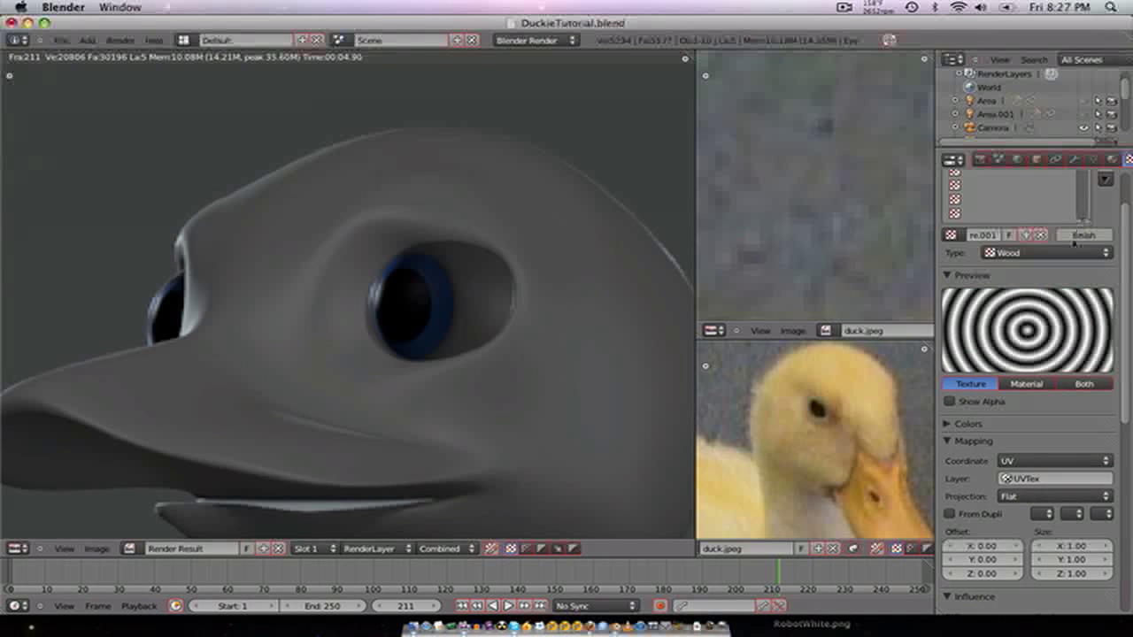
scroll(1075, 245, up, 2)
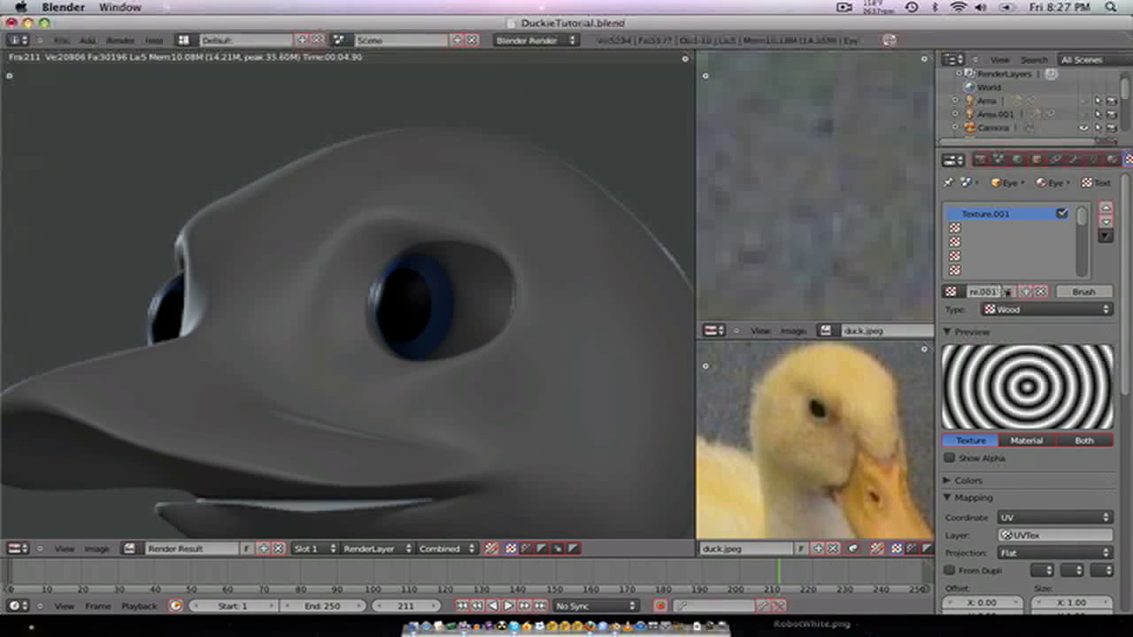
- Add a Clouds texture above the Wood texture, with Stencil enabled and its Color influence turned off
click(1013, 231)
click(1009, 296)
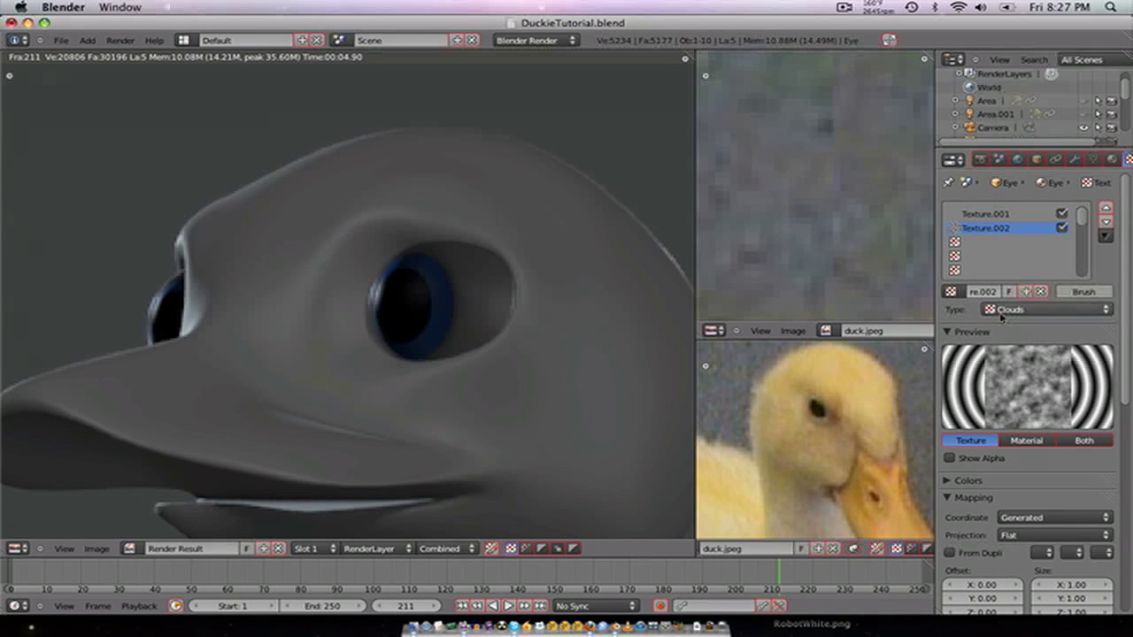
scroll(996, 398, down, 6)
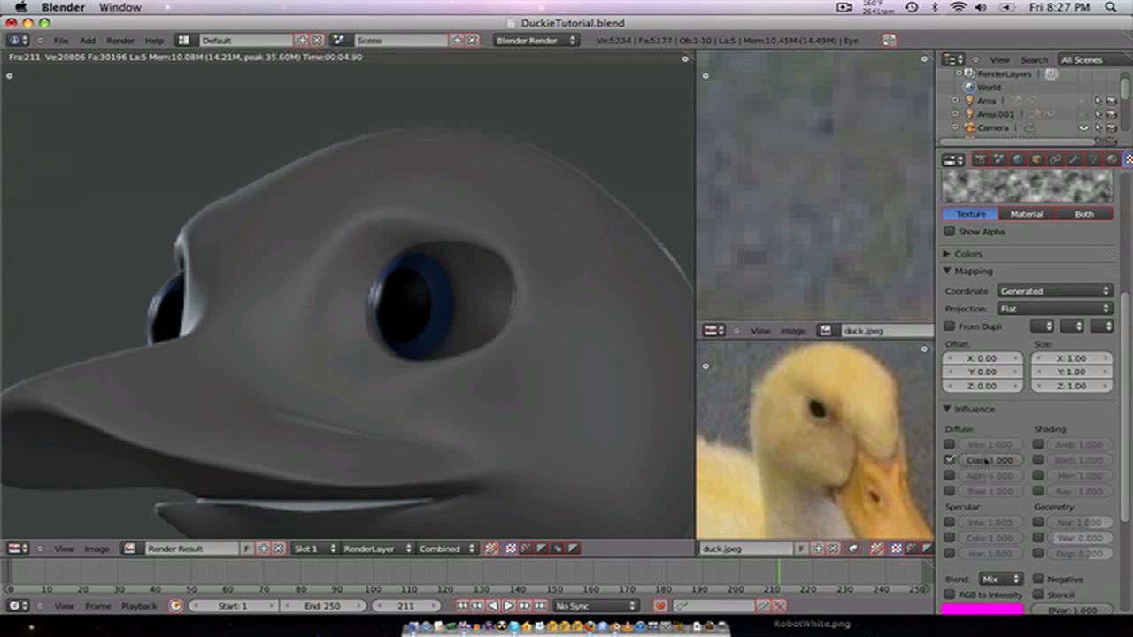
click(1042, 594)
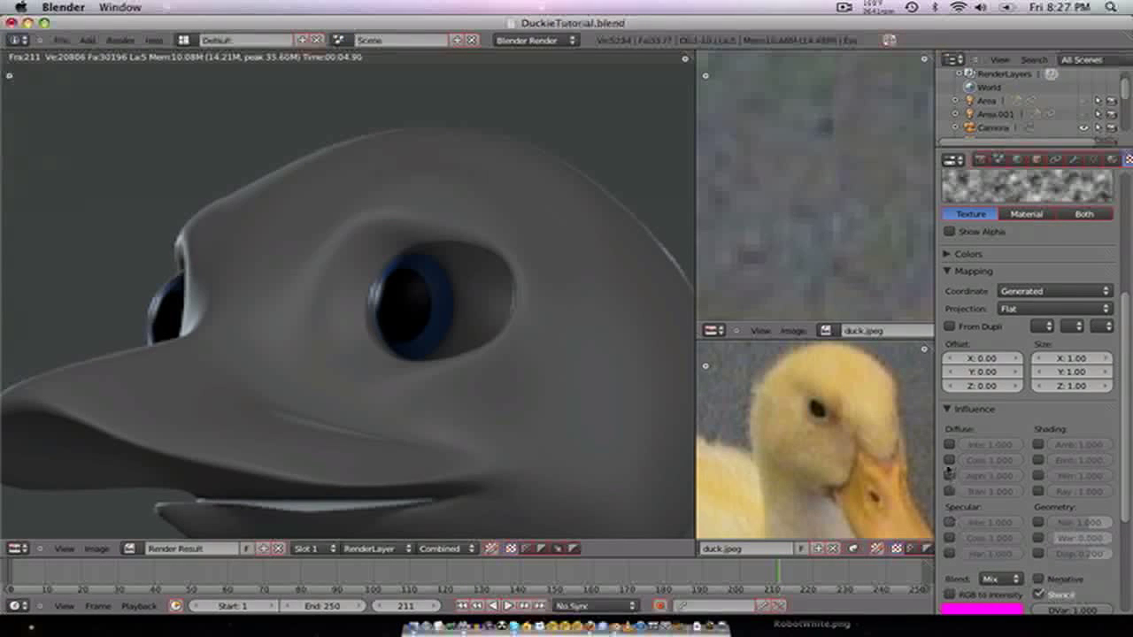
scroll(1072, 542, up, 8)
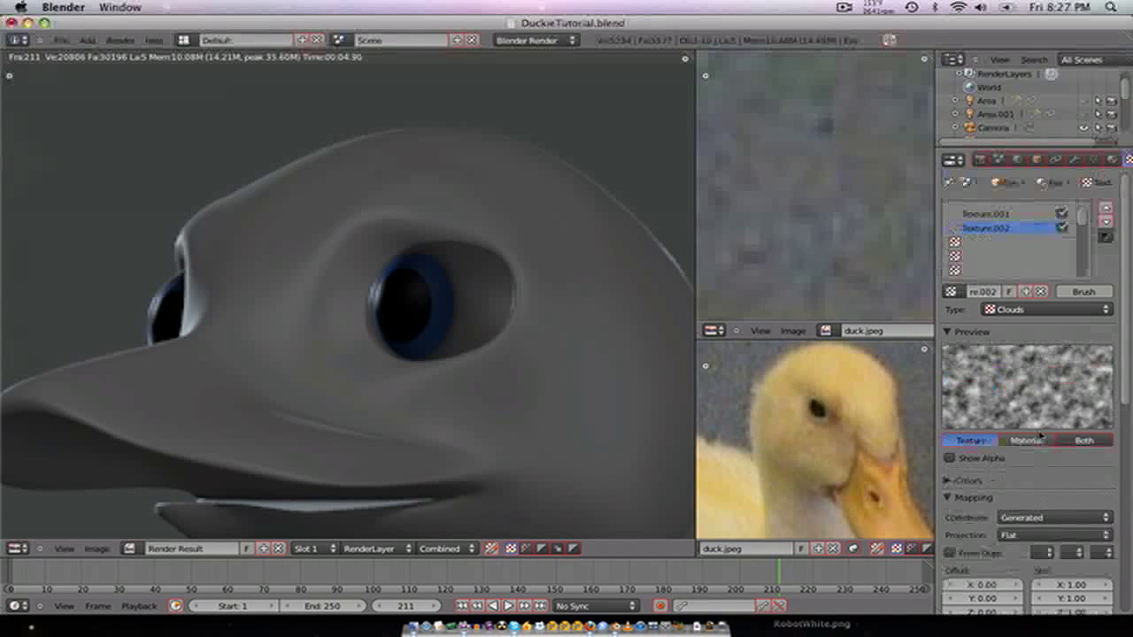
- Switch the EyeColour material's preview to a flat plane
click(1113, 159)
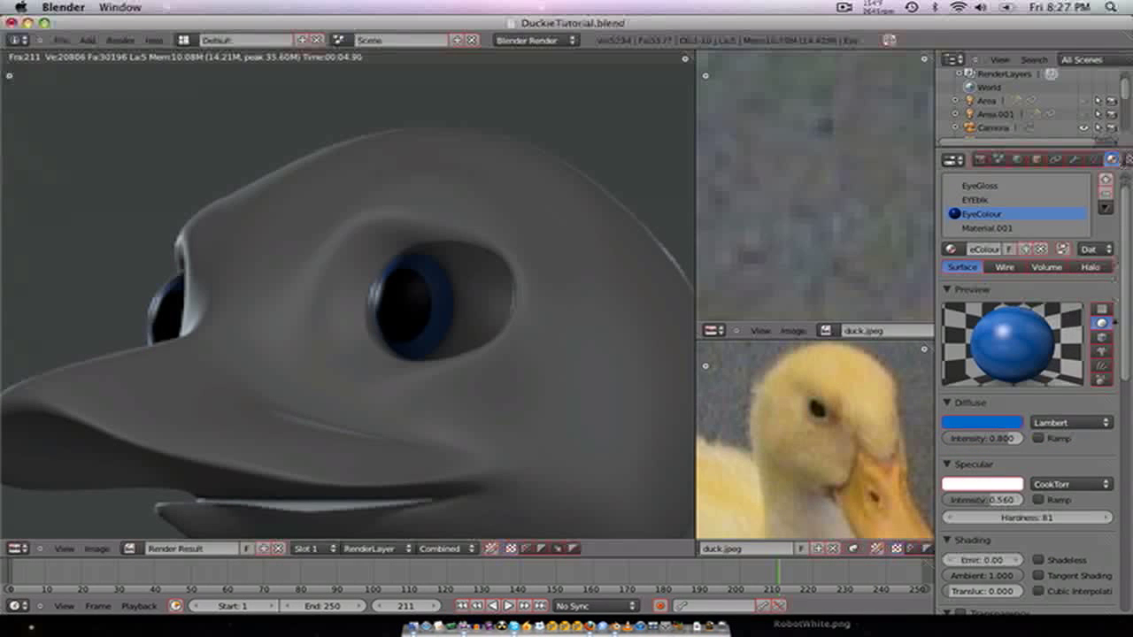
click(1103, 351)
click(1102, 310)
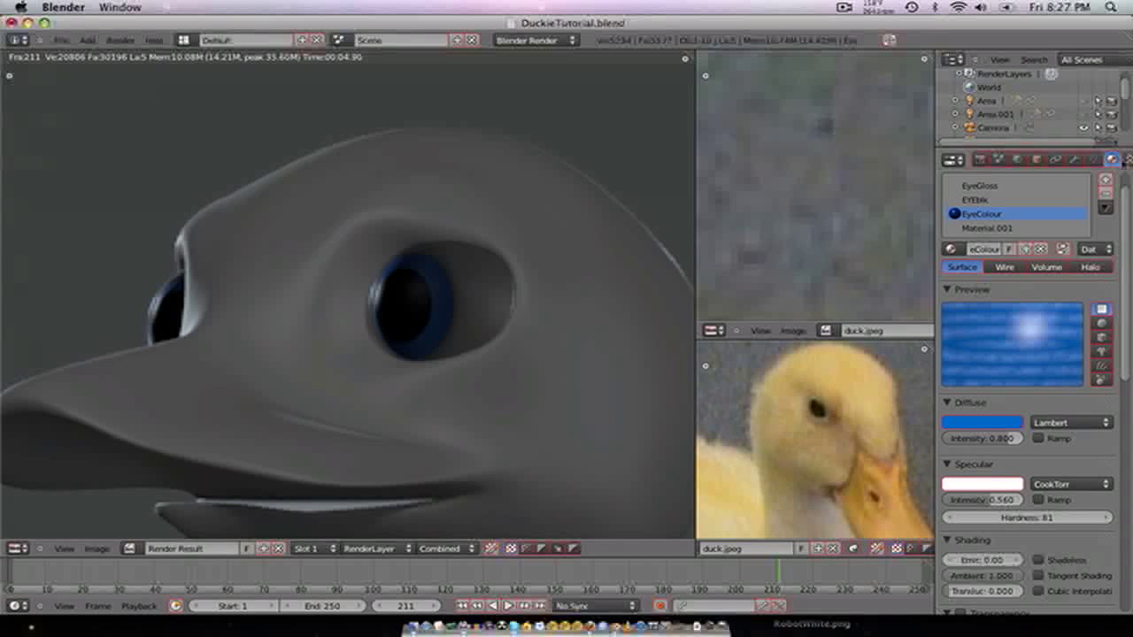
- Expand the Clouds texture's colour adjustments and set its preview to show both texture and material
click(1126, 159)
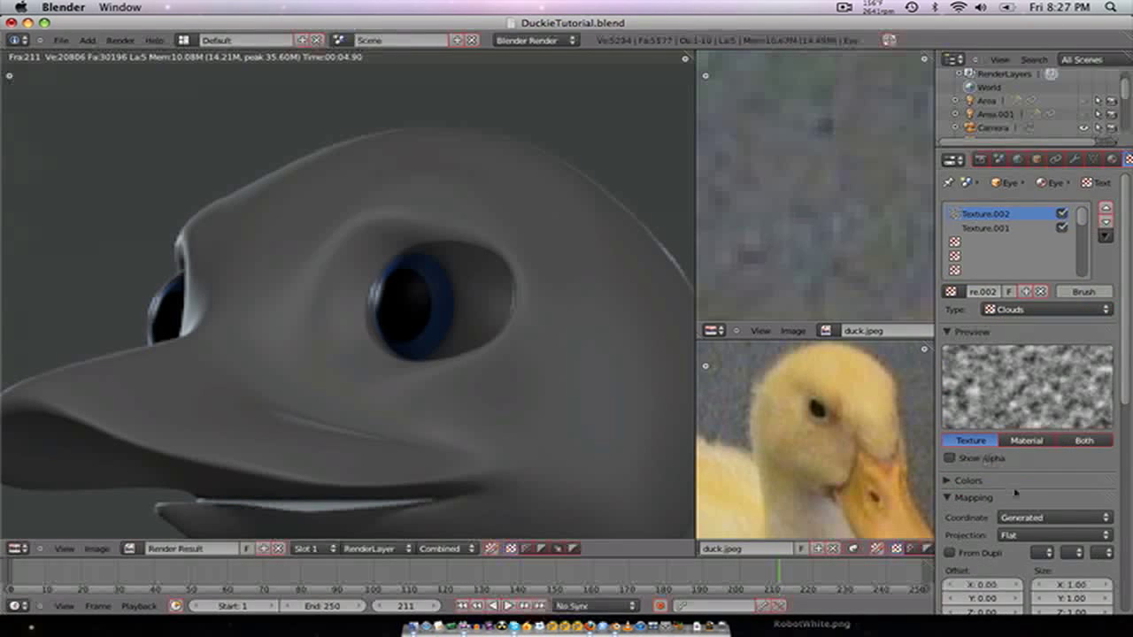
scroll(963, 366, down, 3)
click(962, 366)
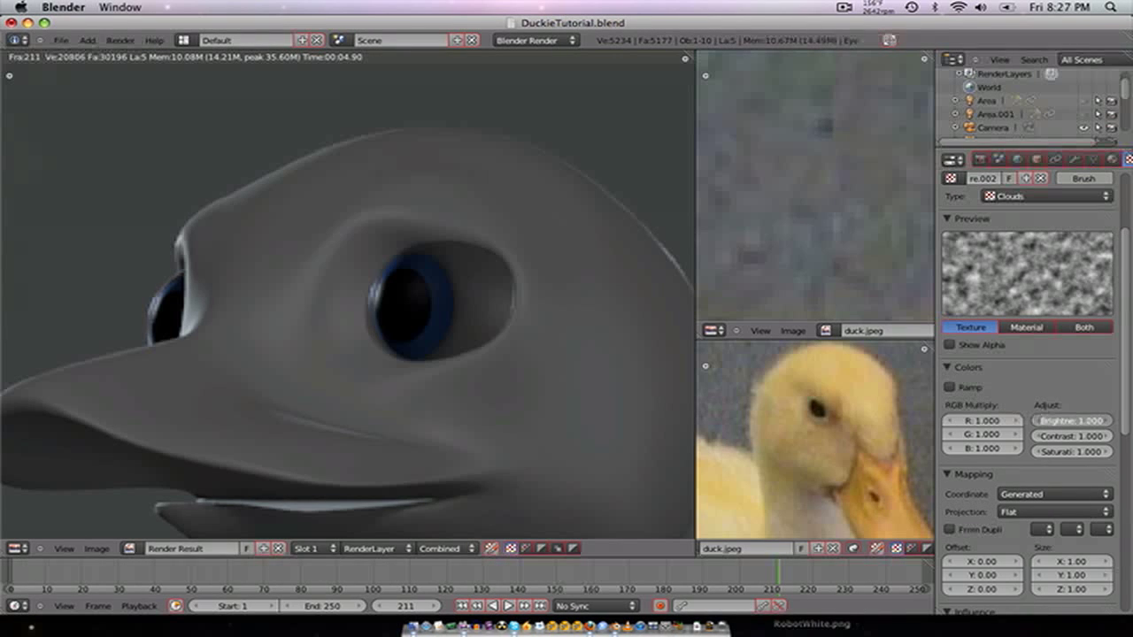
click(1028, 327)
click(1072, 329)
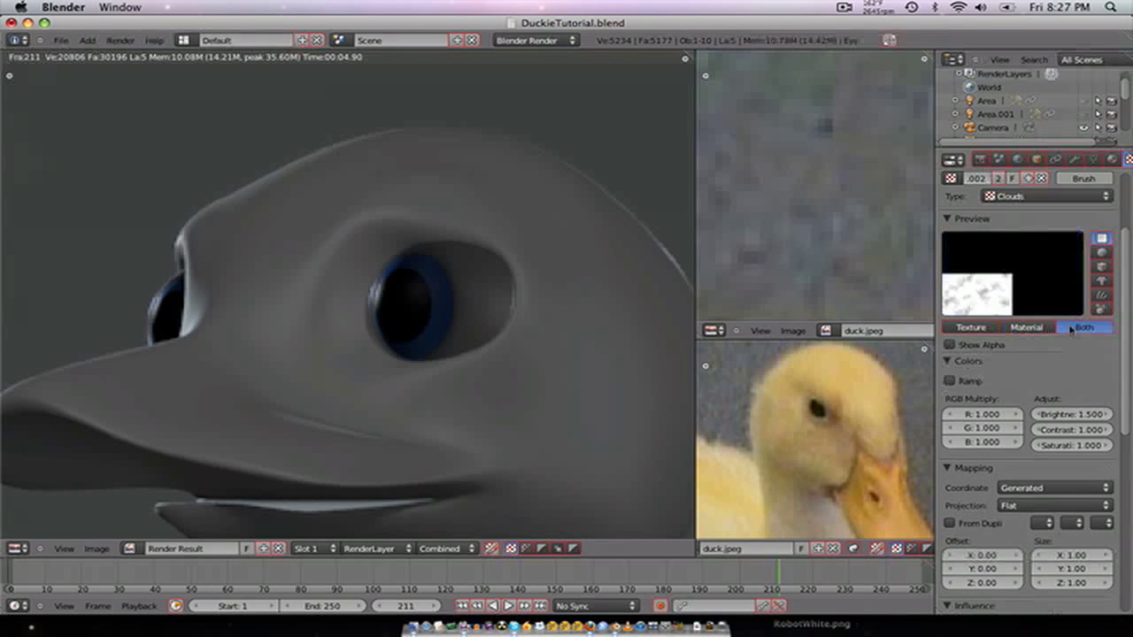
- Adjust the Clouds texture's brightness to 1.000, contrast to 1.400 and saturation to 1.300
click(1070, 421)
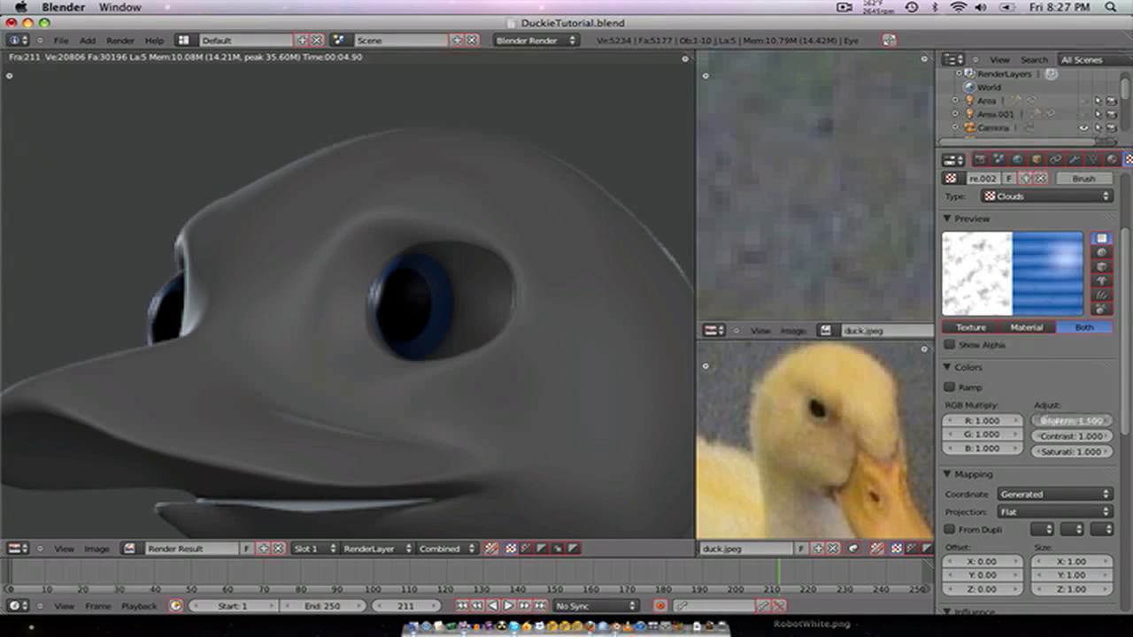
mouse_move(1070, 420)
mouse_down()
mouse_move(1098, 420)
mouse_move(1075, 420)
mouse_up()
drag(1070, 421, 1065, 420)
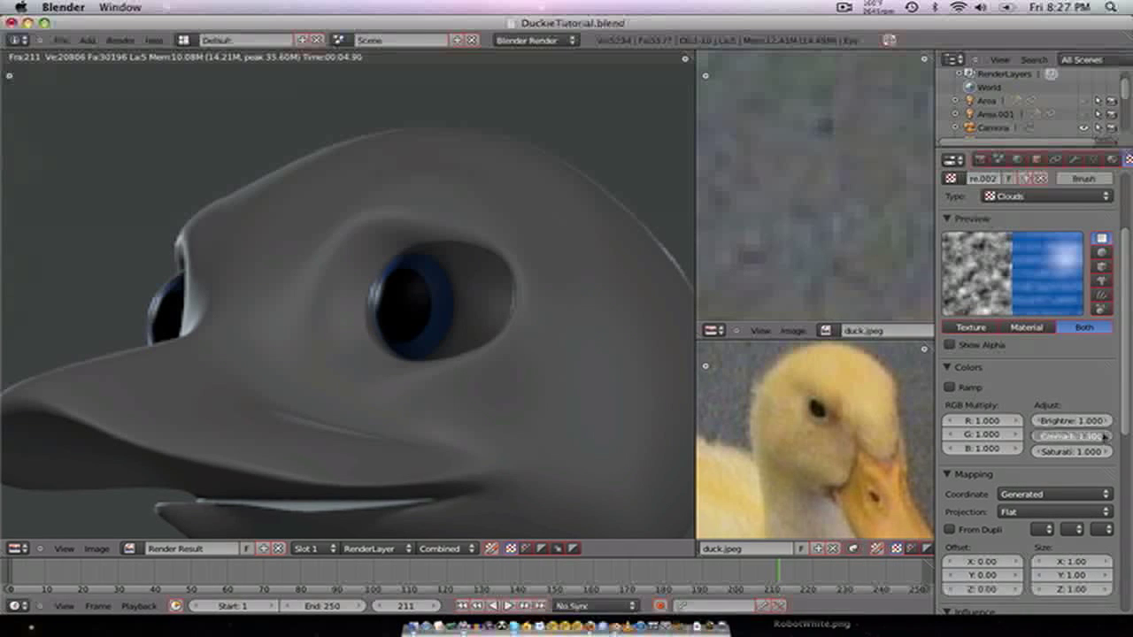
click(1103, 451)
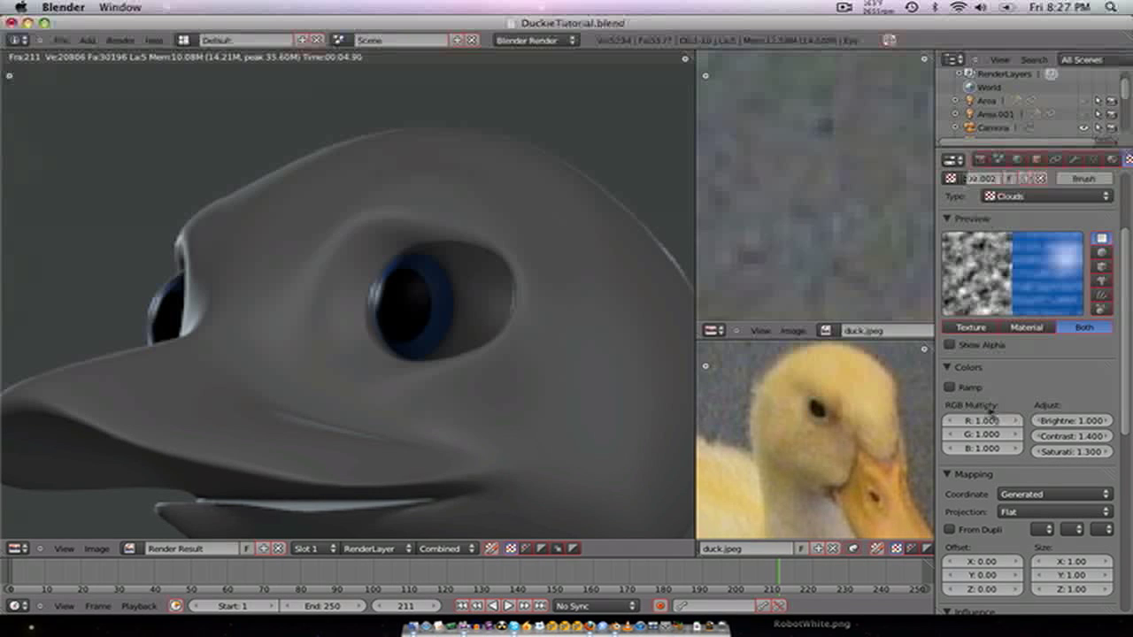
- Set the Clouds texture's noise basis to Improved Perlin
scroll(990, 410, down, 10)
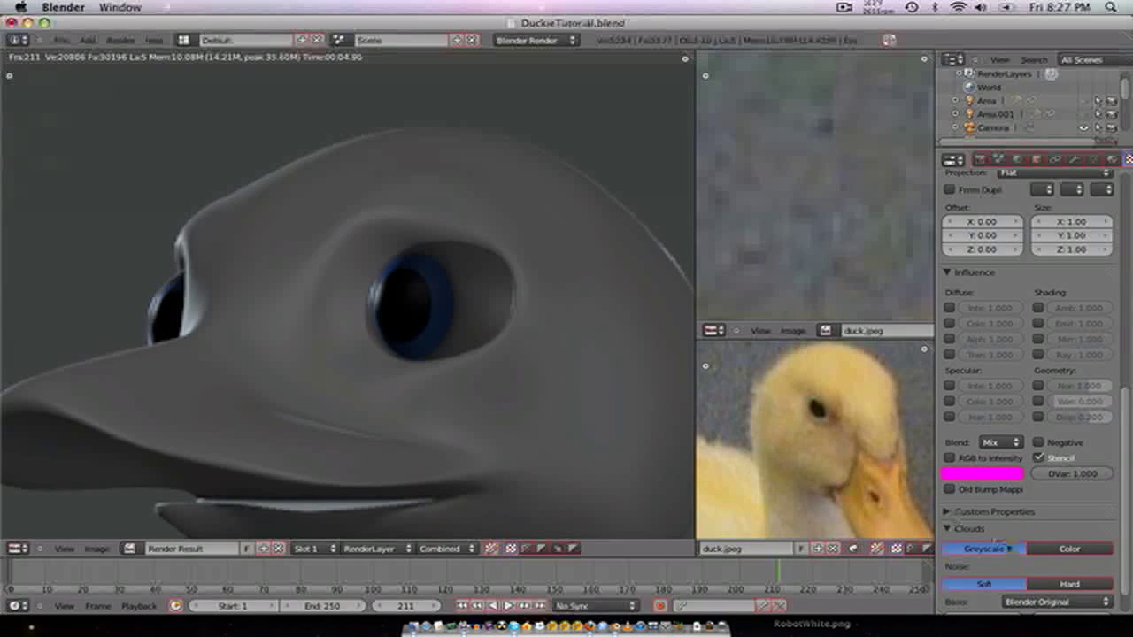
scroll(999, 544, down, 1)
click(1053, 567)
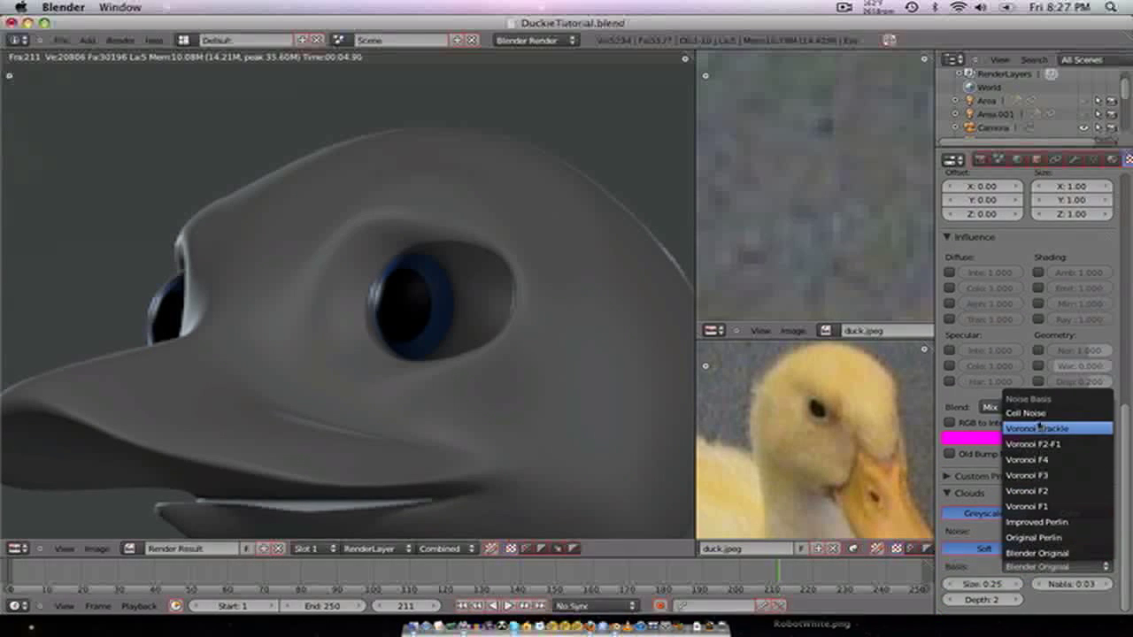
click(1035, 523)
- Check the Clouds texture's effect in the EyeColour material preview and view more of the rendered duck
scroll(1044, 402, up, 10)
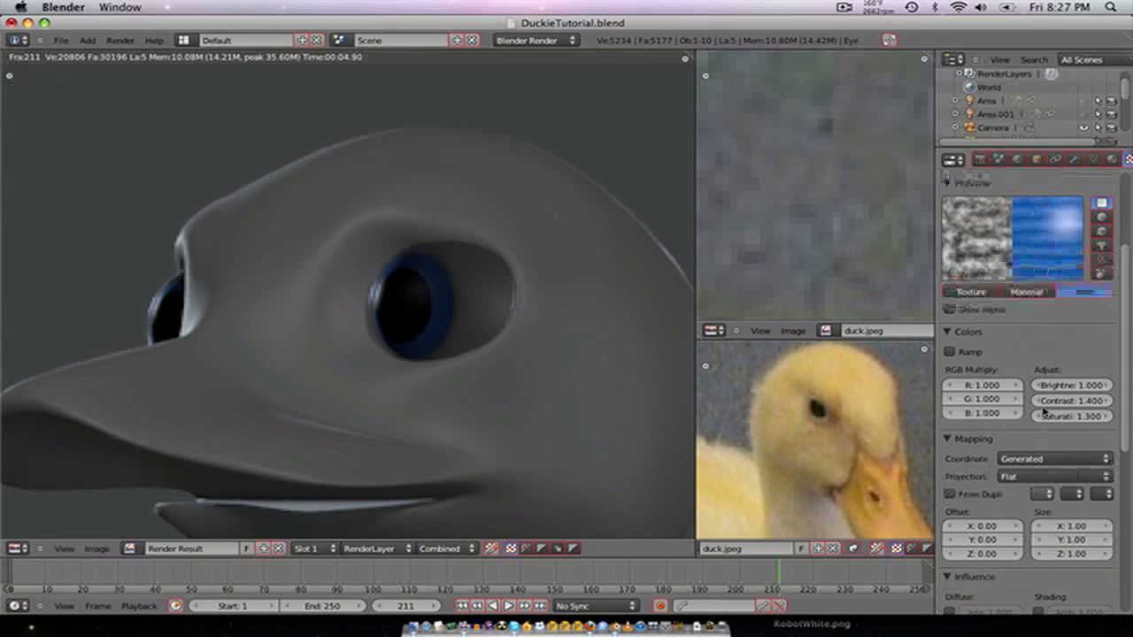
scroll(1044, 403, down, 5)
click(1113, 160)
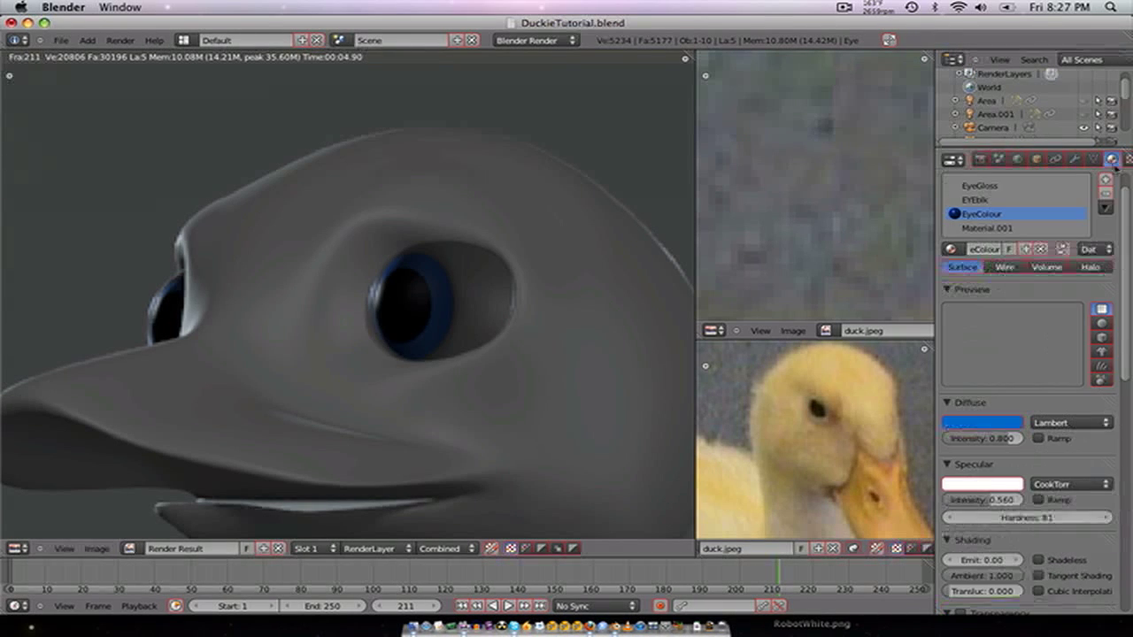
scroll(544, 366, down, 5)
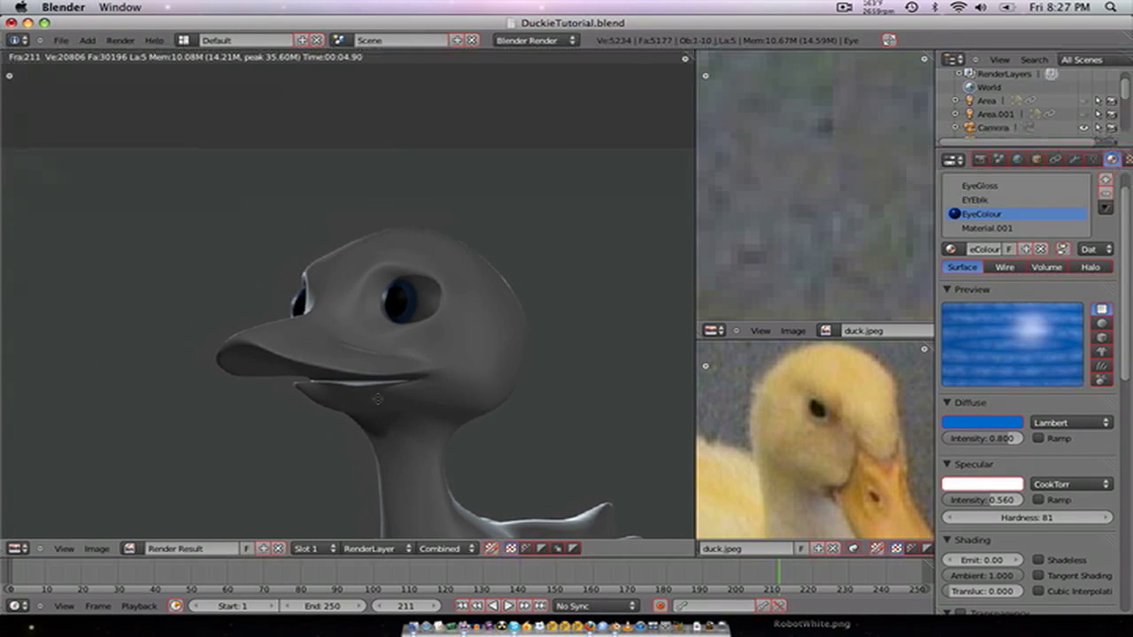
- Examine the rendered eye up close and review the eye's material slots, including the shading and transparency settings of Material.001 and EyeGloss
scroll(377, 399, up, 4)
click(986, 201)
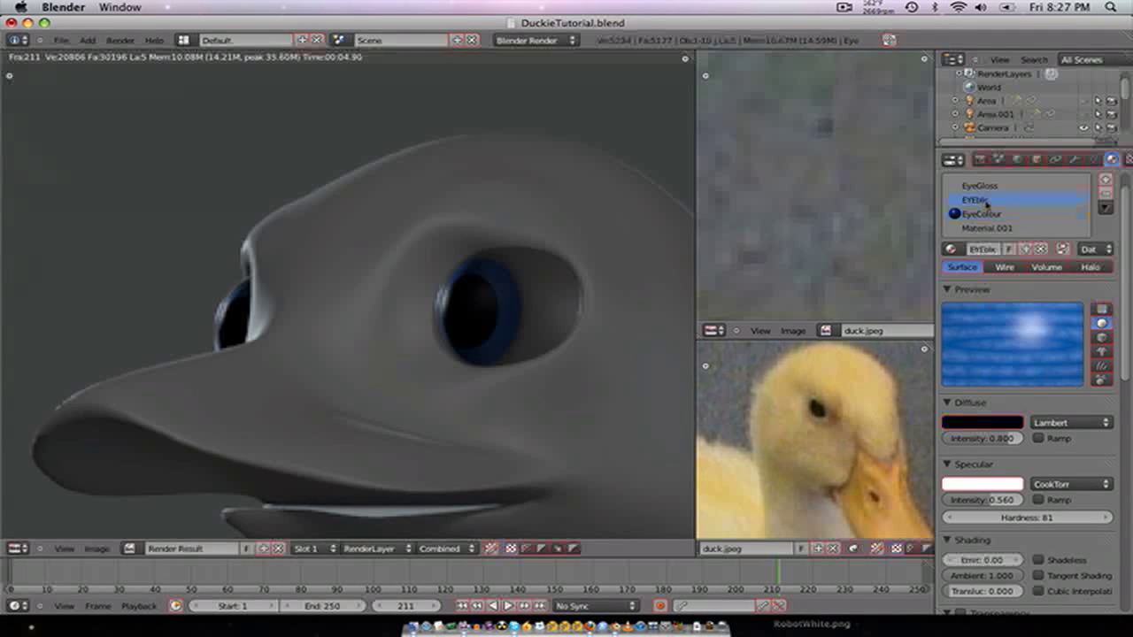
click(985, 185)
click(991, 228)
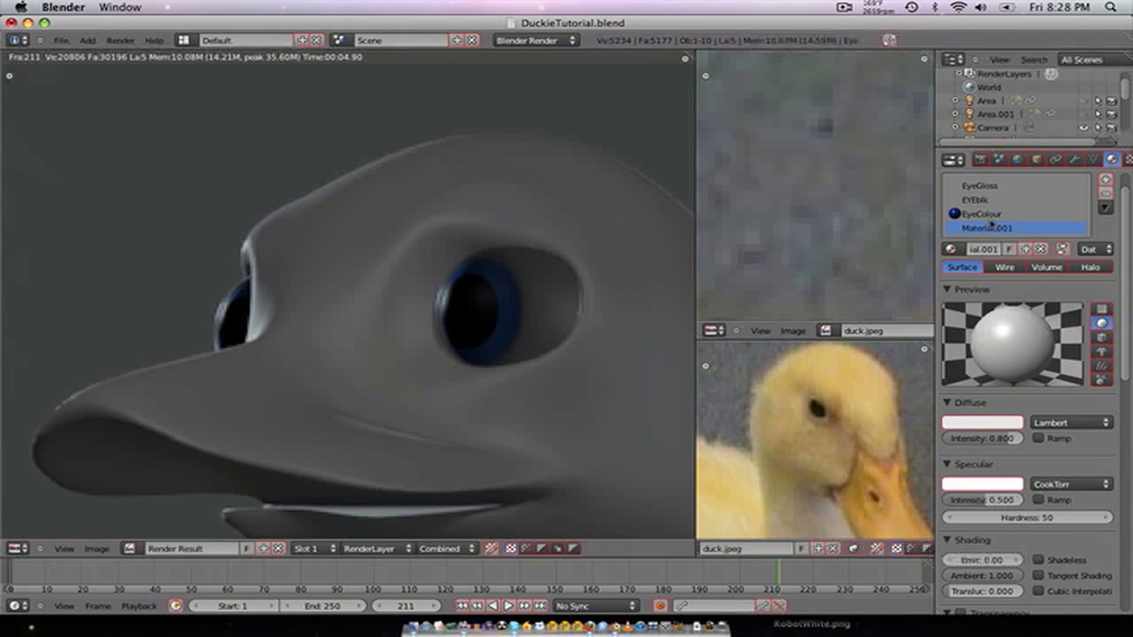
scroll(1018, 436, down, 3)
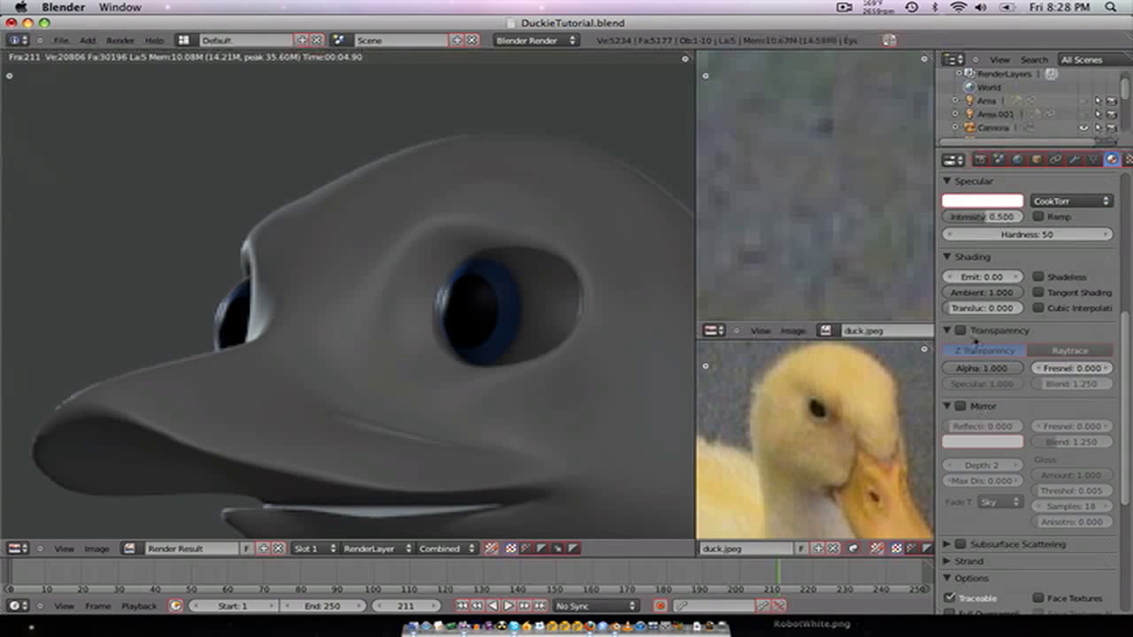
scroll(1059, 306, up, 3)
scroll(1060, 306, up, 4)
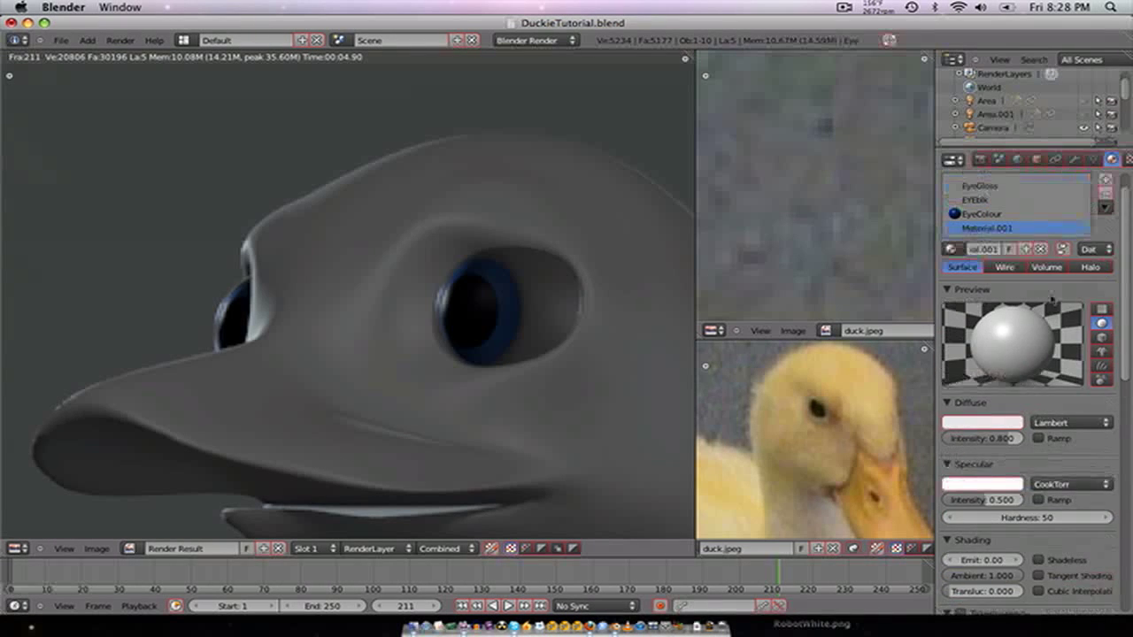
click(977, 215)
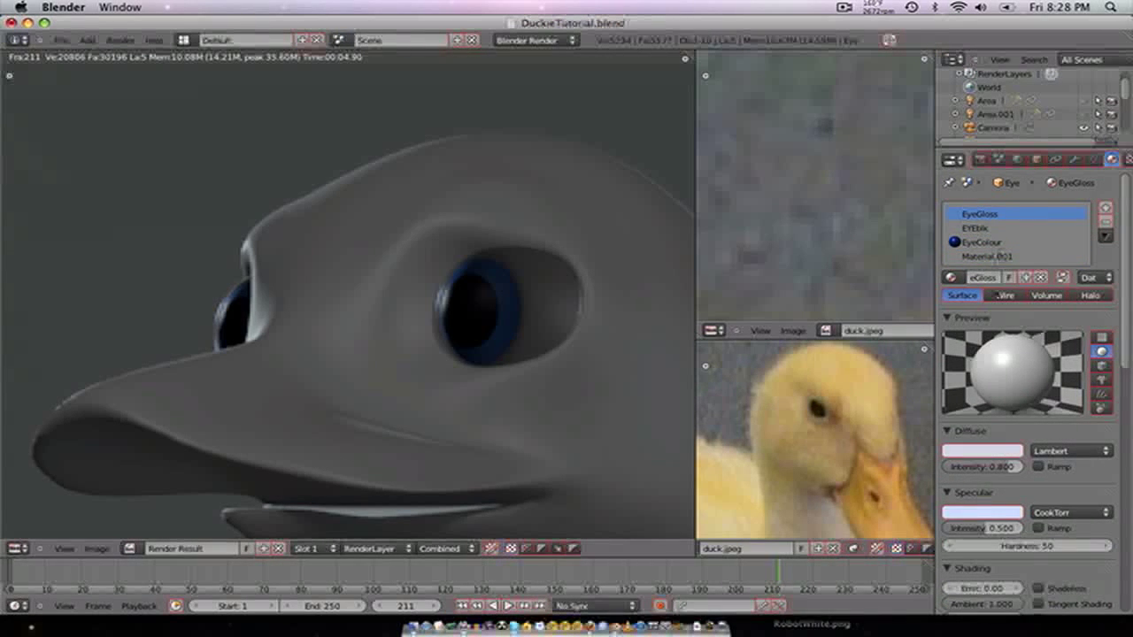
scroll(996, 257, down, 8)
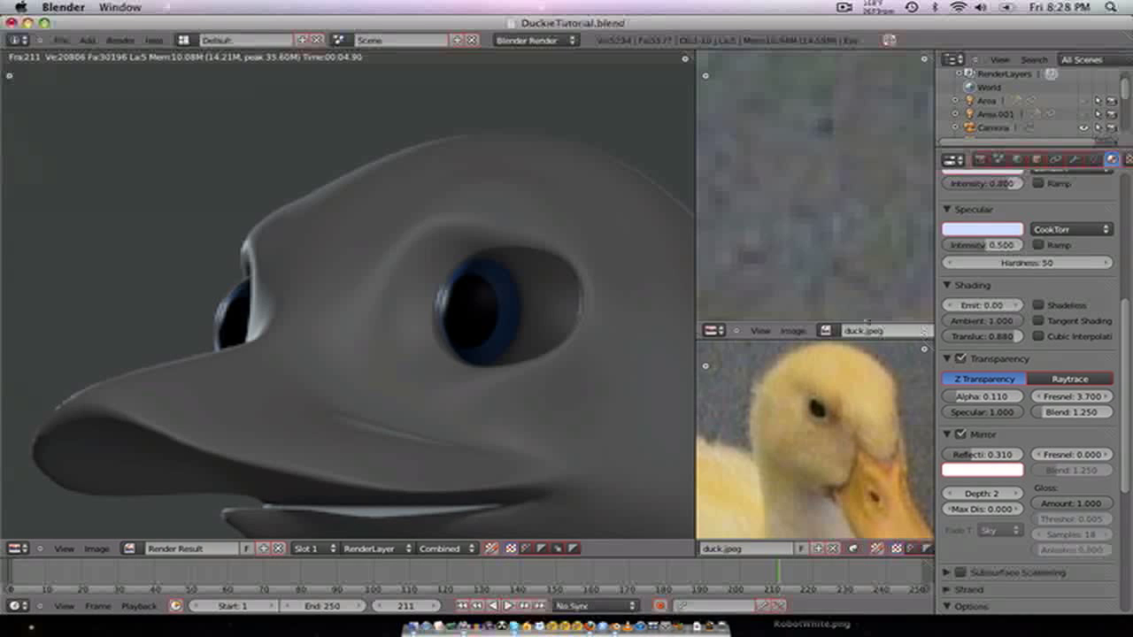
- Render the duck to check the eyes and turn off Cast Buffer Shadows for the EyeGloss material
key(F12)
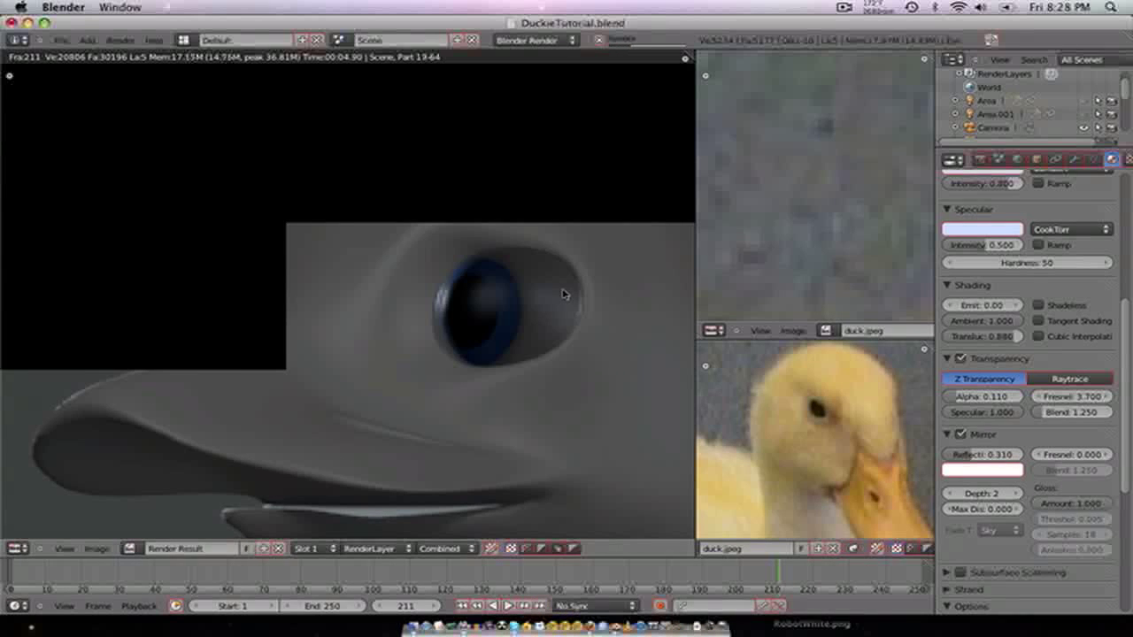
key(Escape)
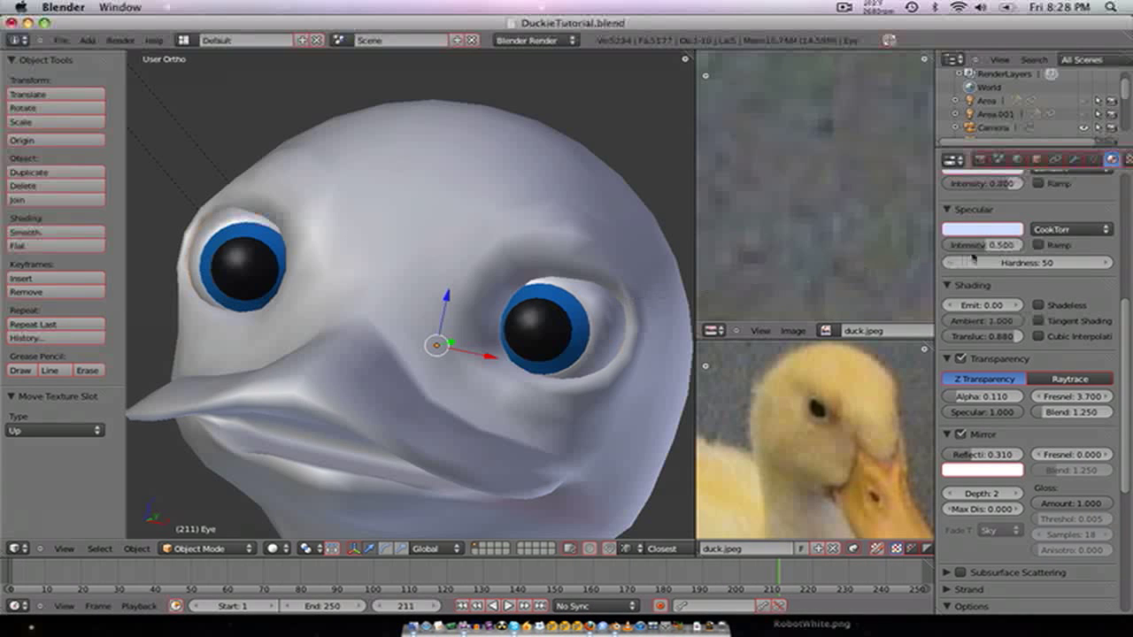
scroll(974, 257, down, 8)
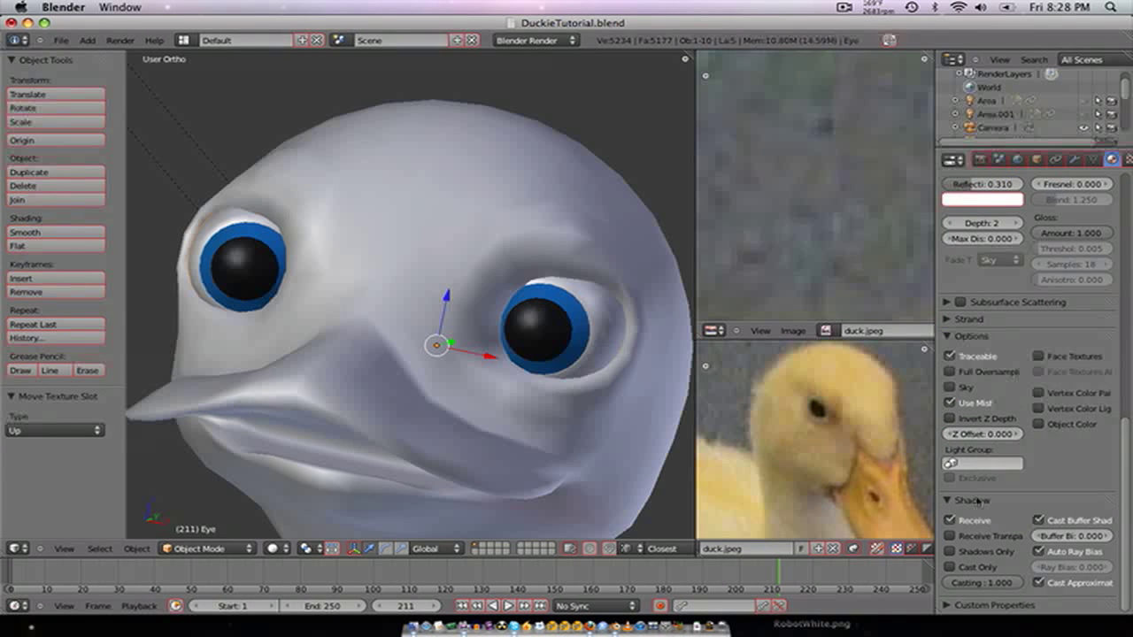
click(1037, 523)
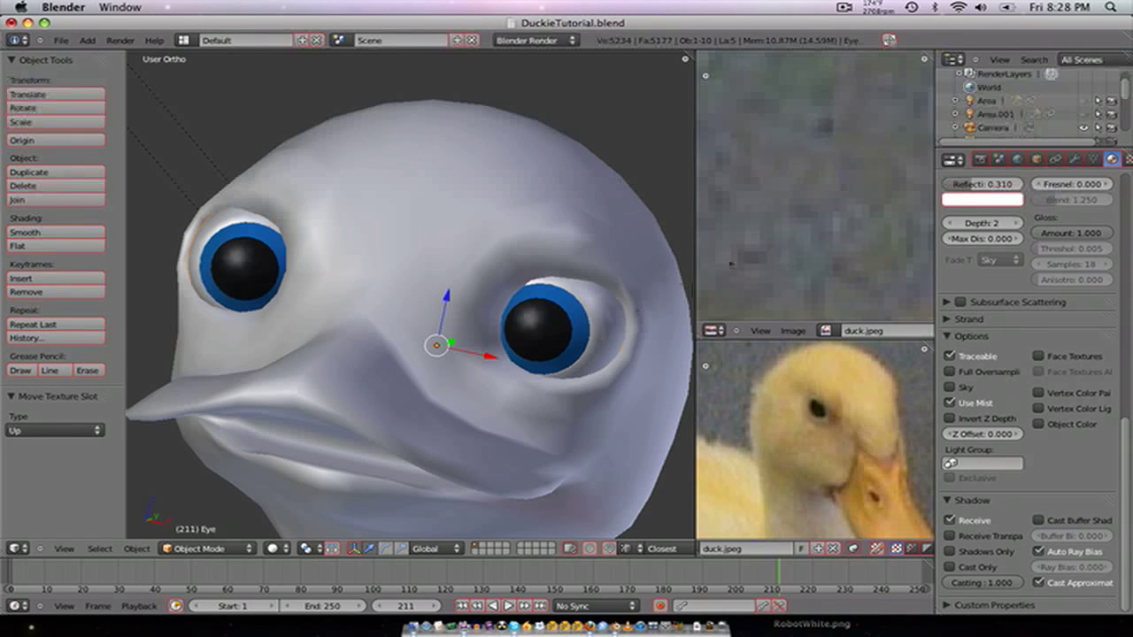
- Review the EyeGloss material's settings and re-render the duck to inspect the shading around the eye
scroll(989, 202, up, 10)
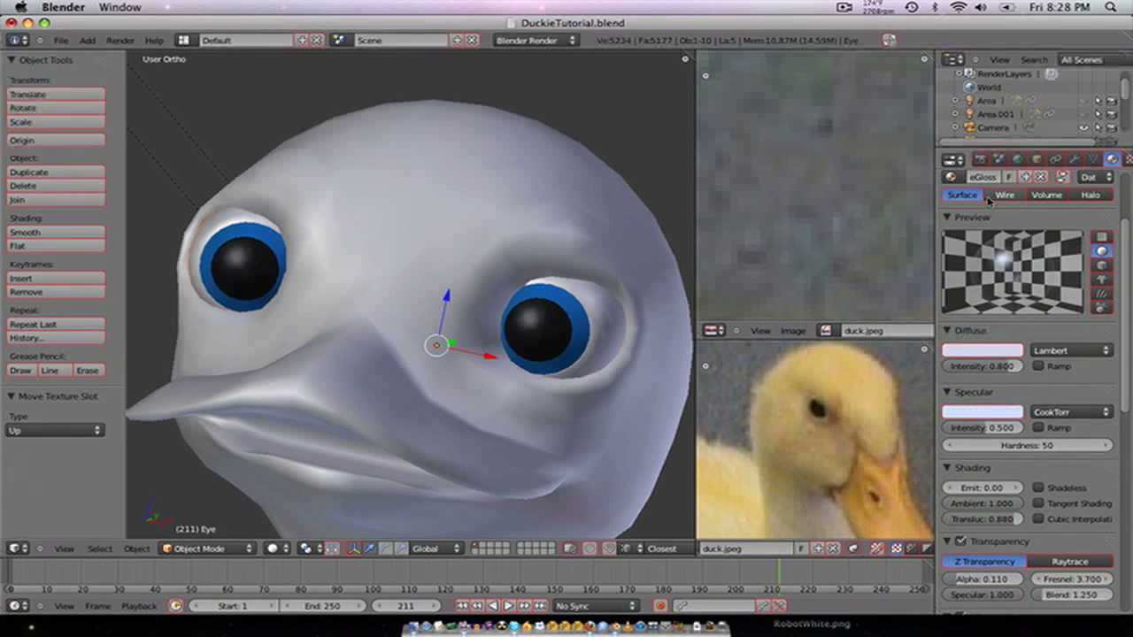
scroll(989, 230, down, 5)
key(F12)
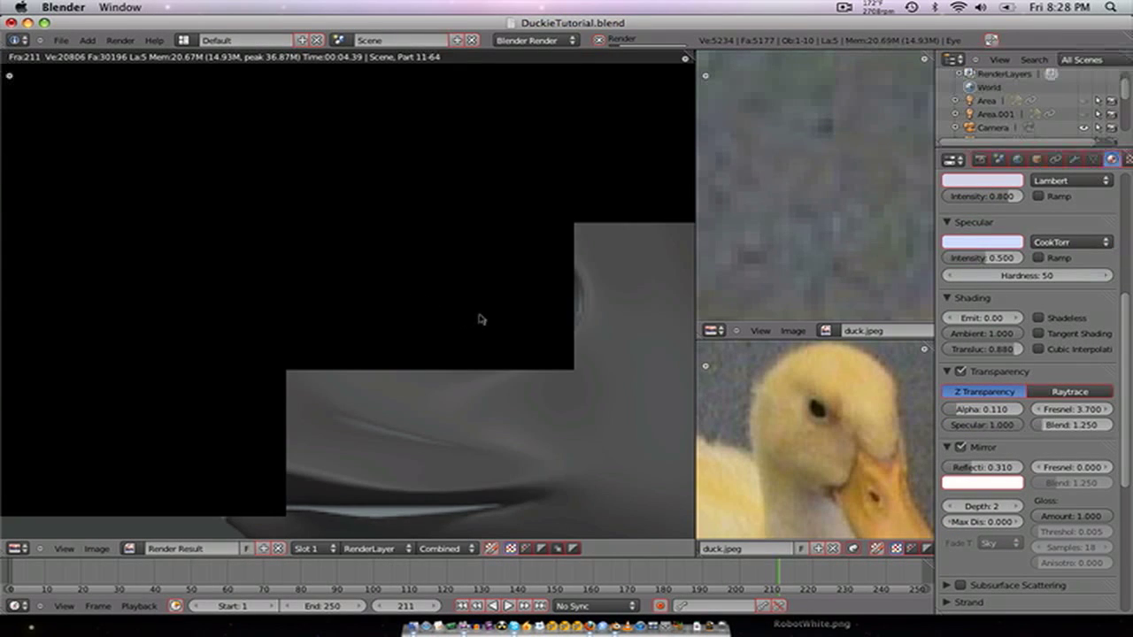
scroll(989, 281, up, 2)
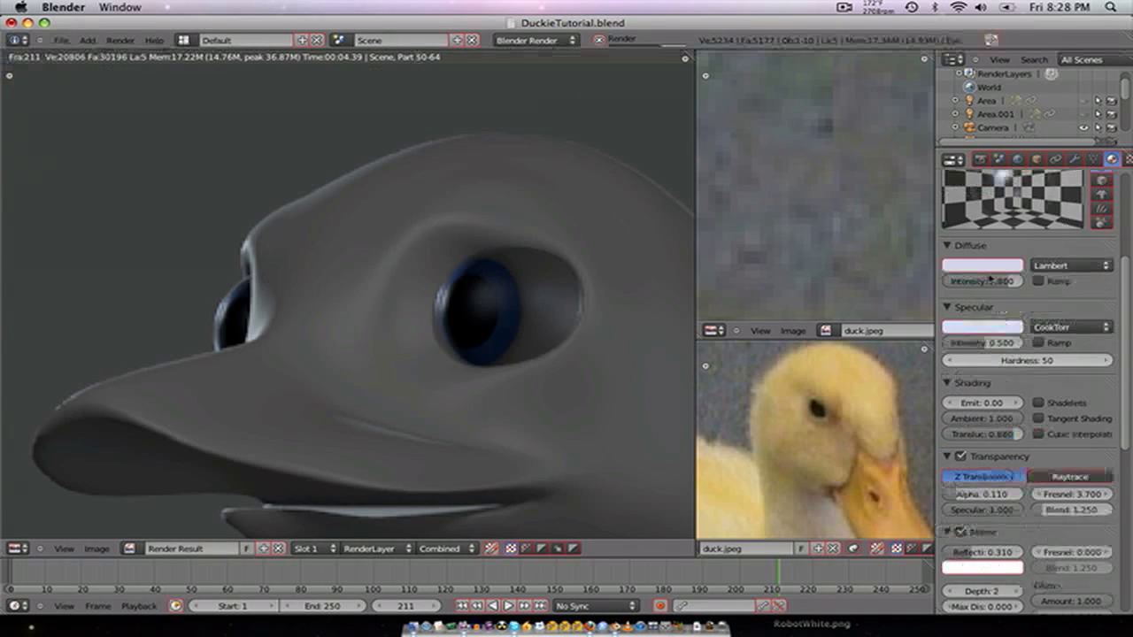
scroll(990, 280, up, 4)
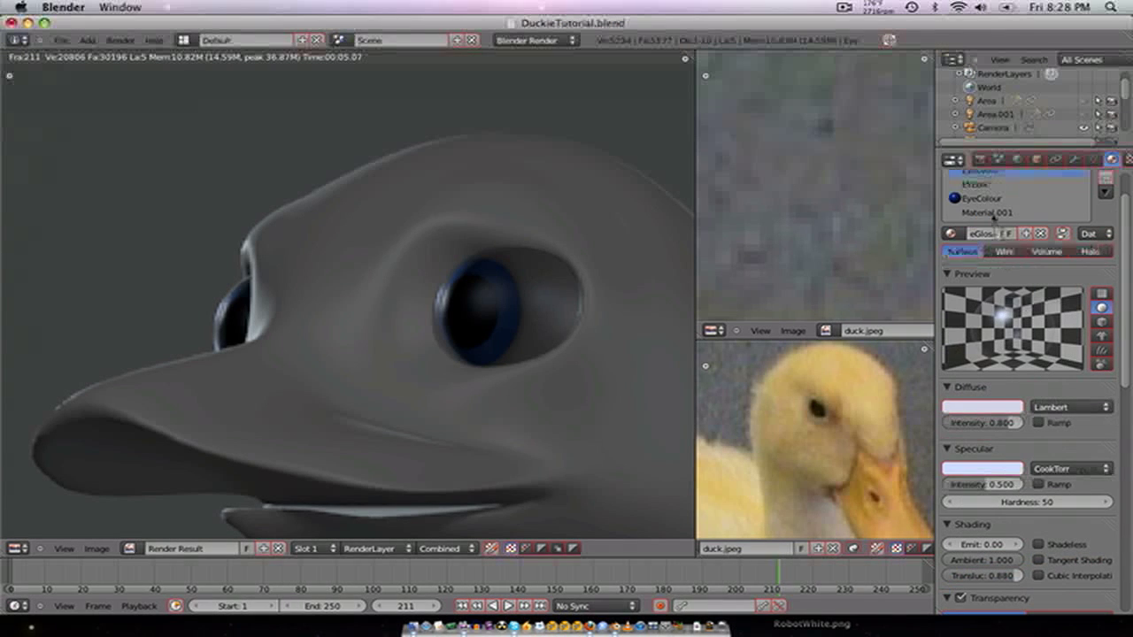
- Make Material.001 the active eye material and select only the eye mesh faces assigned to it in Edit Mode
scroll(988, 196, up, 2)
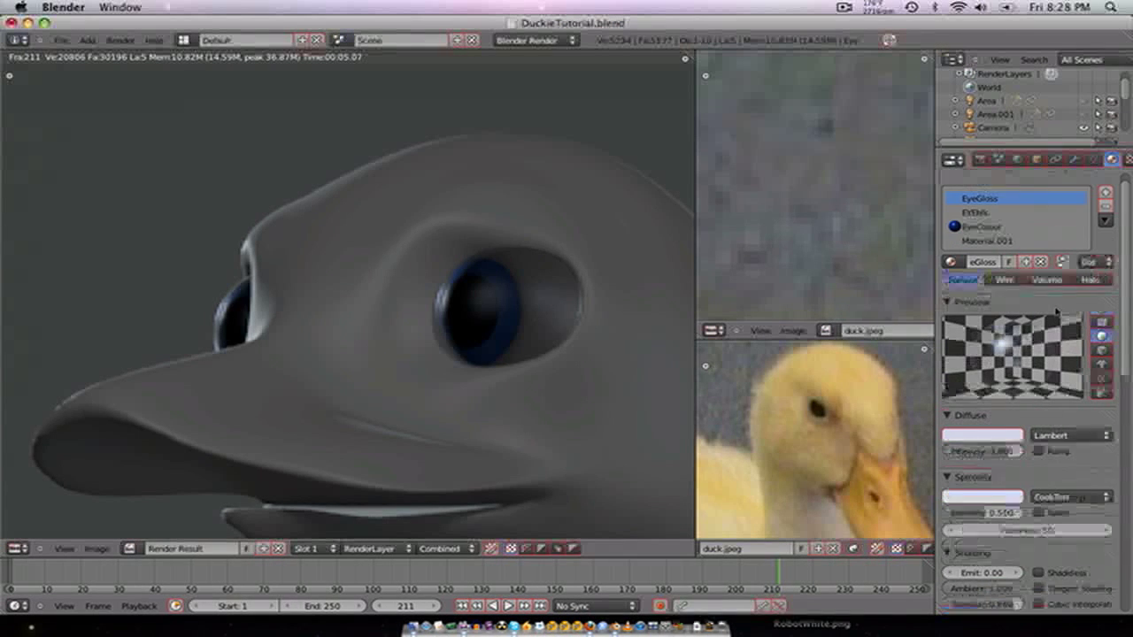
click(998, 247)
click(1001, 256)
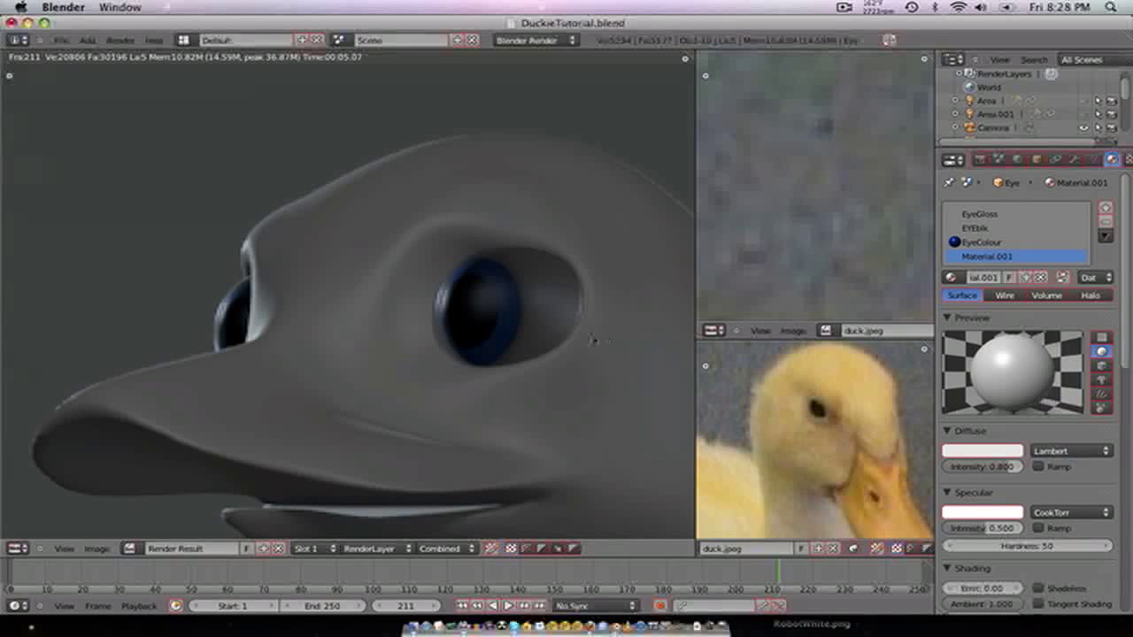
scroll(602, 340, down, 3)
key(Escape)
key(Tab)
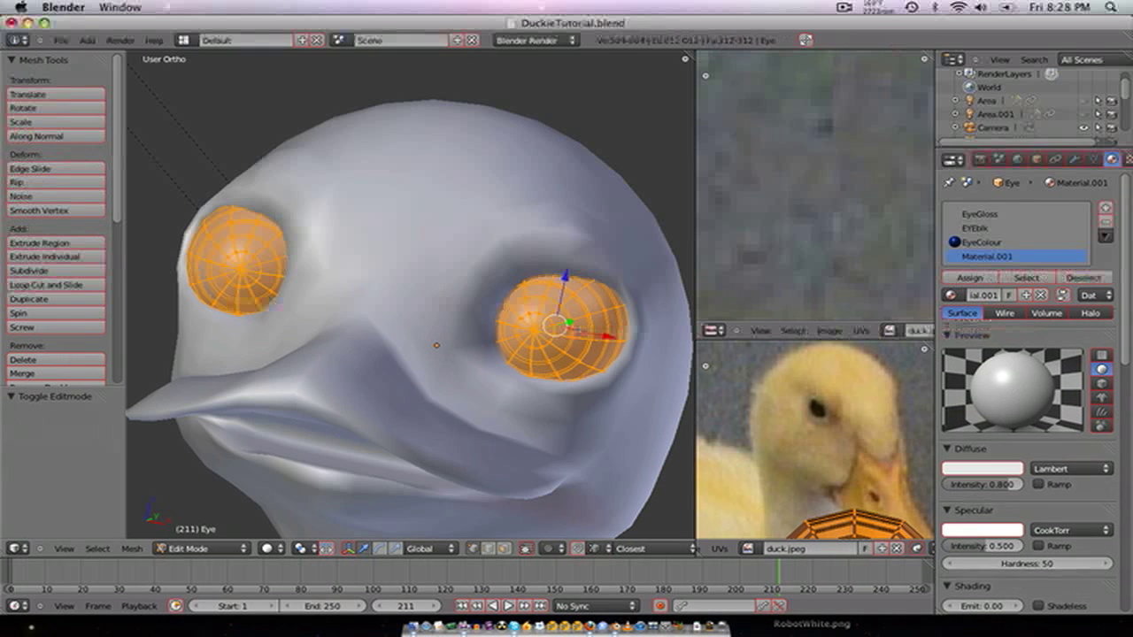
key(a)
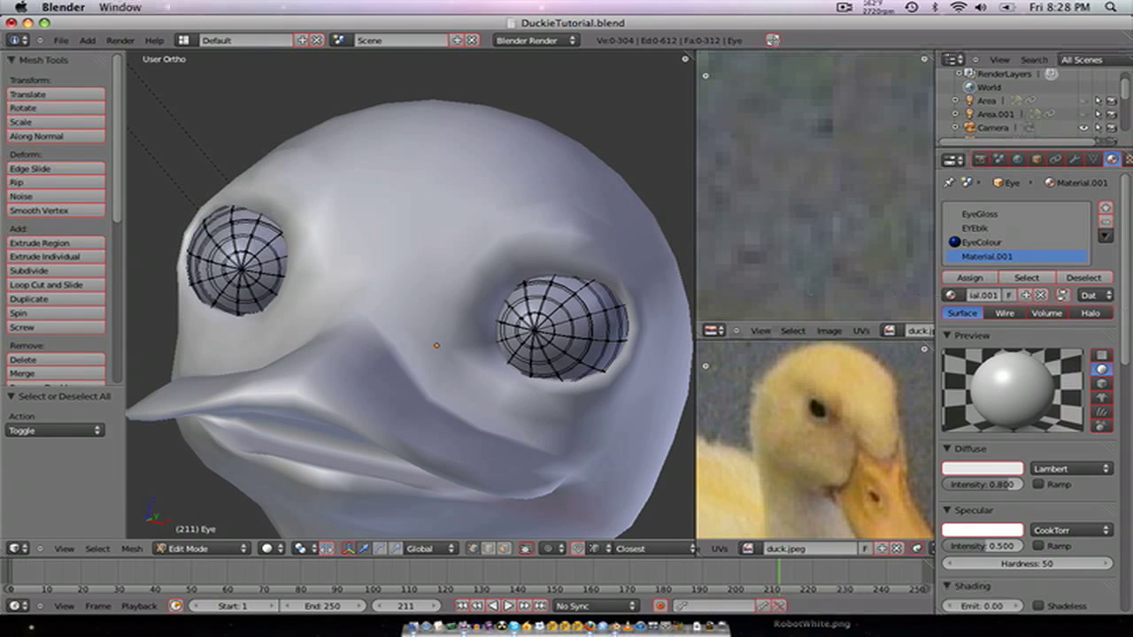
key(Tab)
key(Tab)
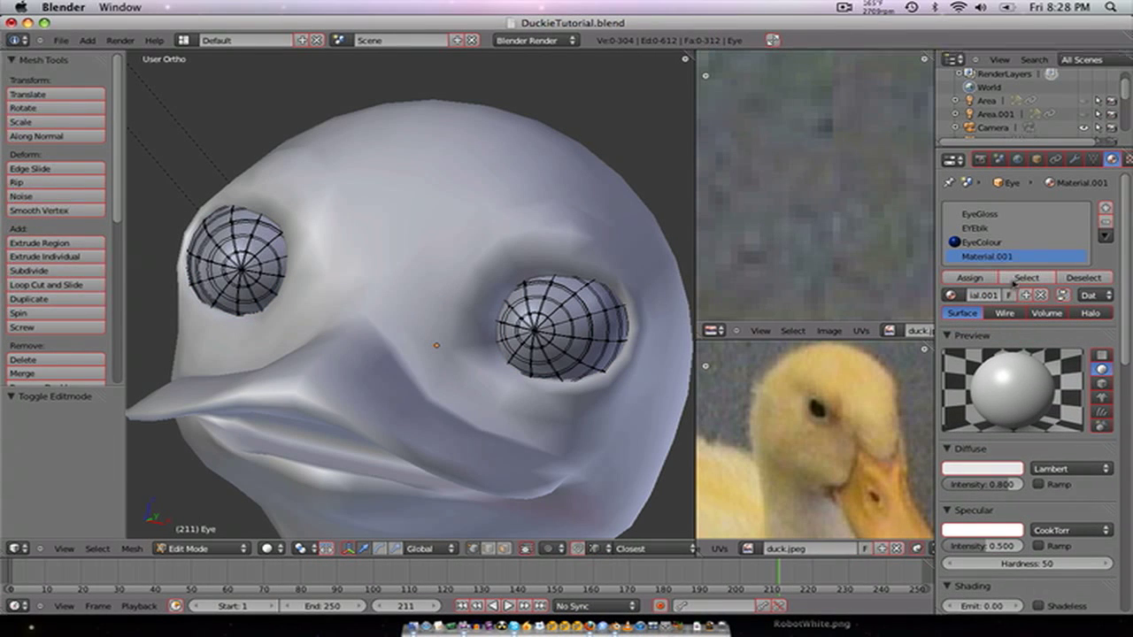
click(1023, 278)
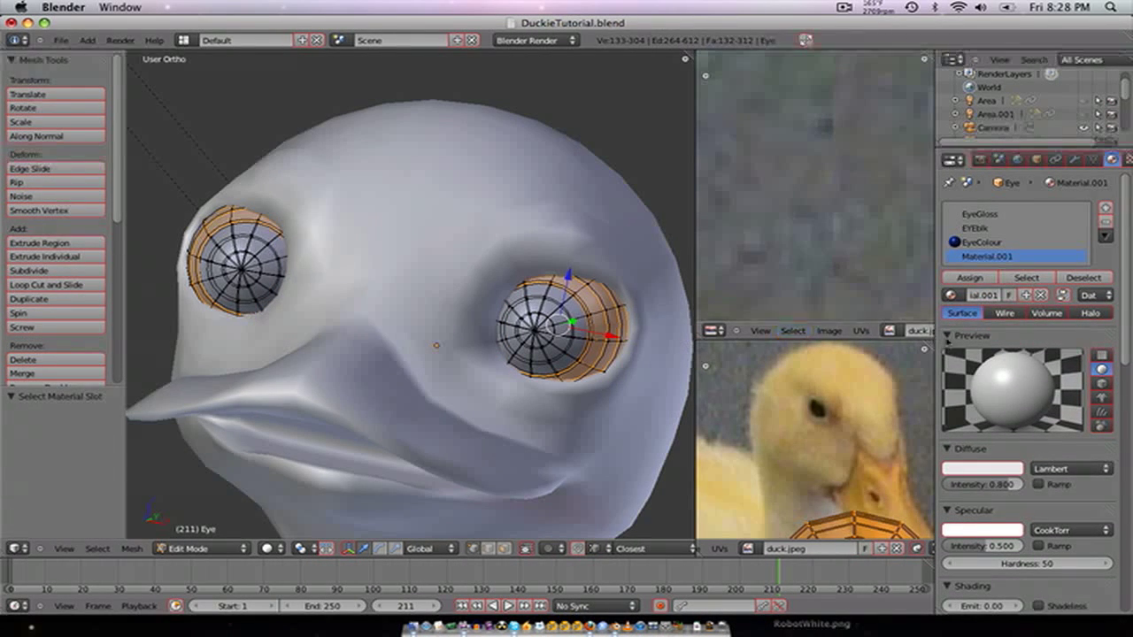
- Brighten Material.001's diffuse colour to white, set its Emit to 0.03 and render the scene
scroll(947, 337, down, 3)
click(975, 411)
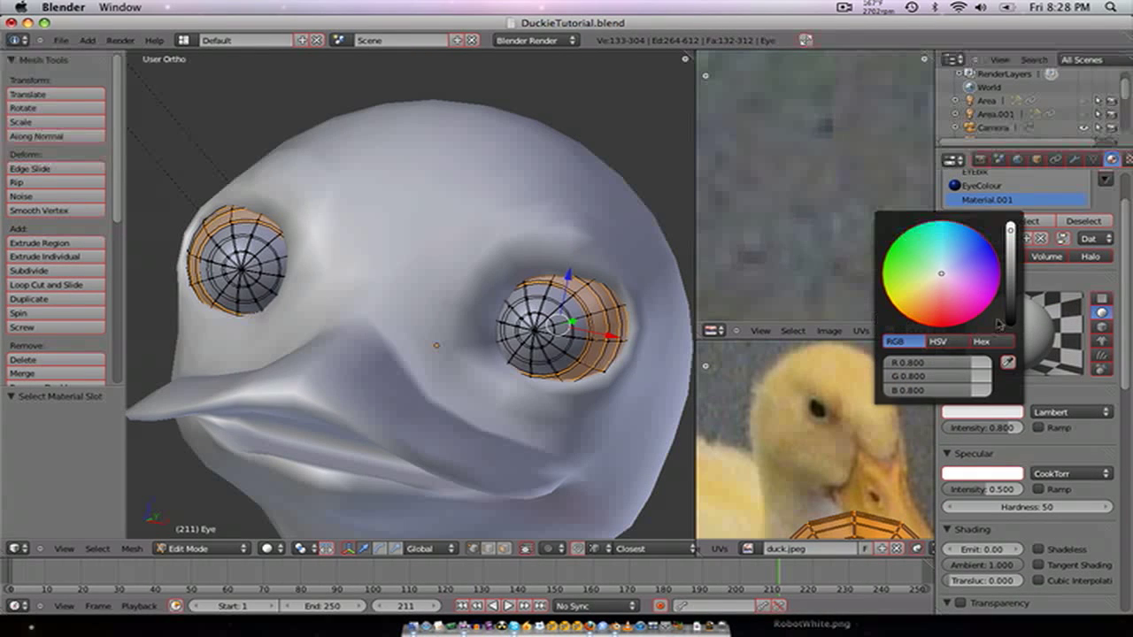
drag(1012, 228, 1014, 227)
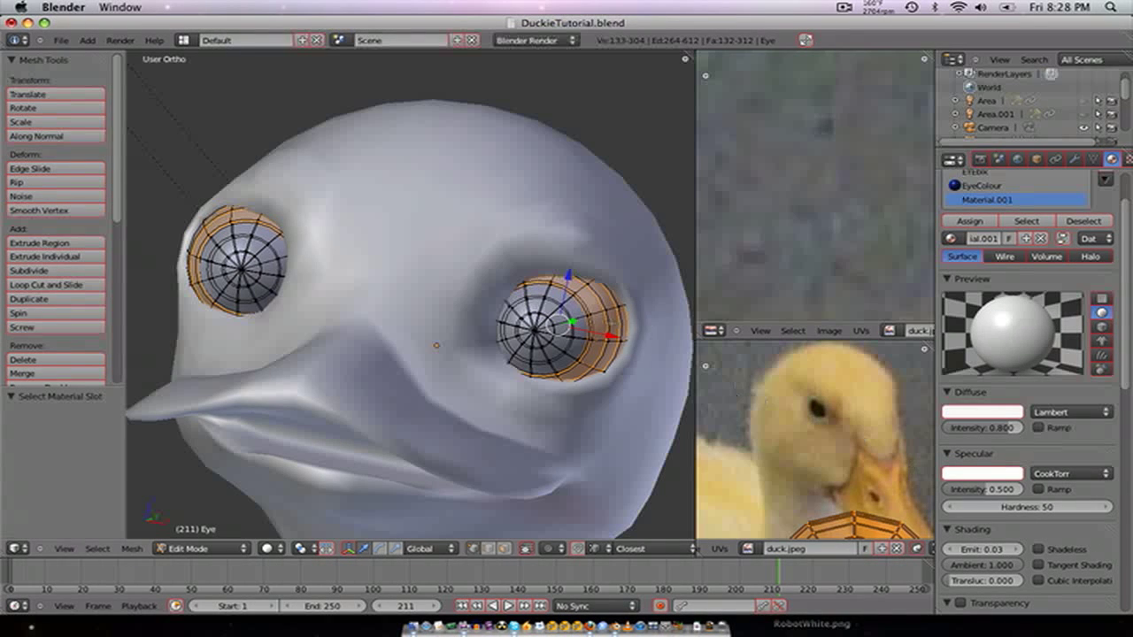
key(F12)
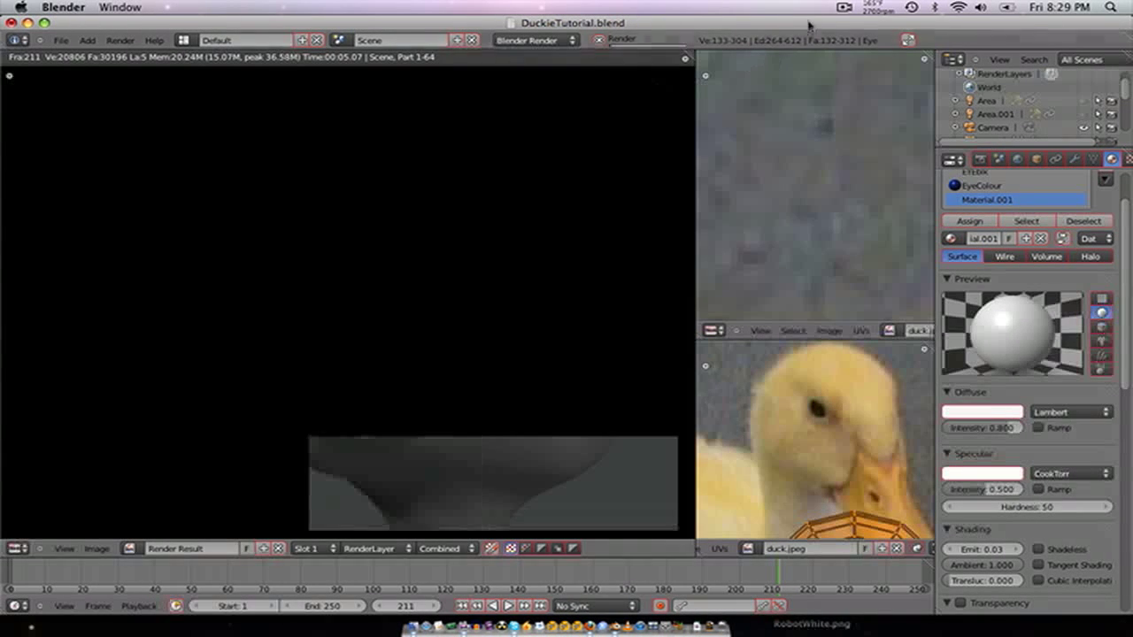
click(844, 7)
click(536, 207)
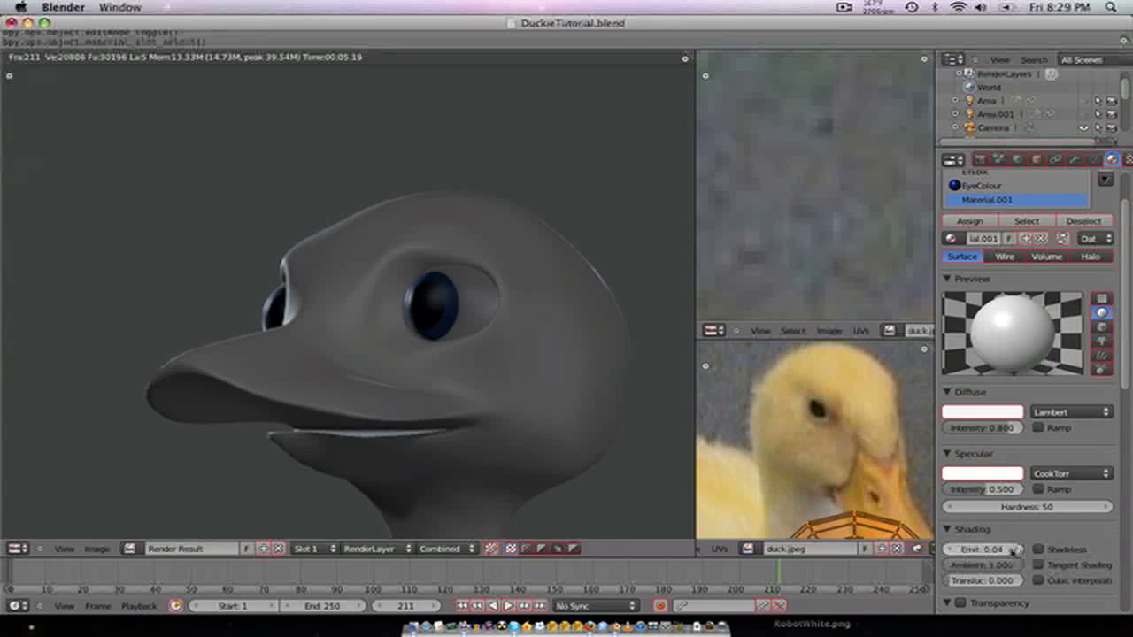
- Raise Material.001's Emit to 0.07 and re-render the duck to check the whites of the eyes
key(F12)
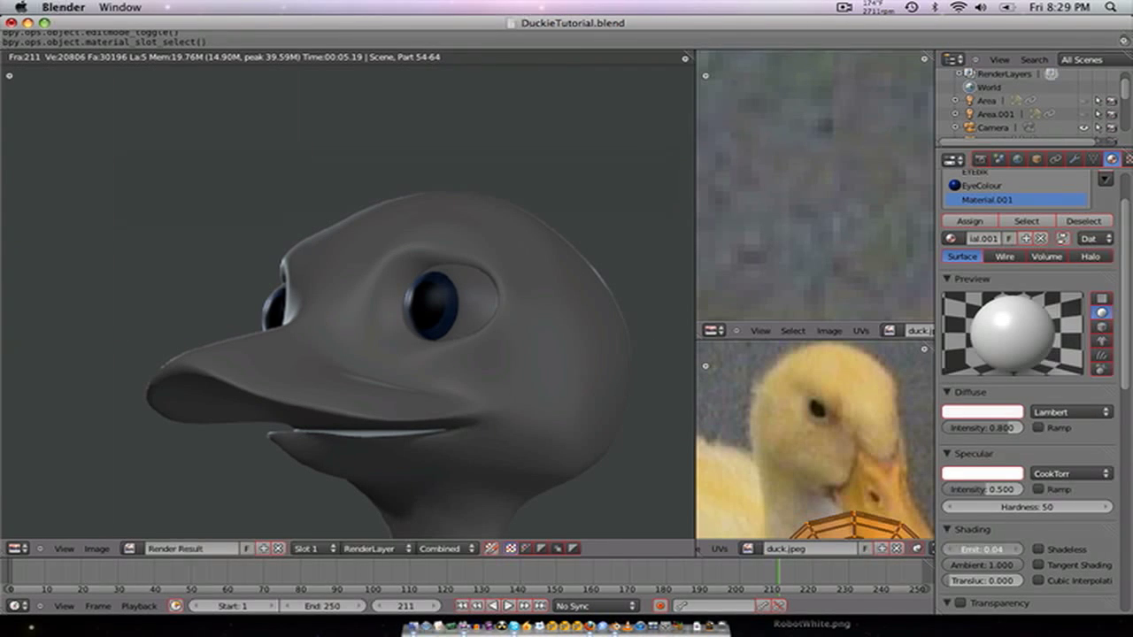
key(F12)
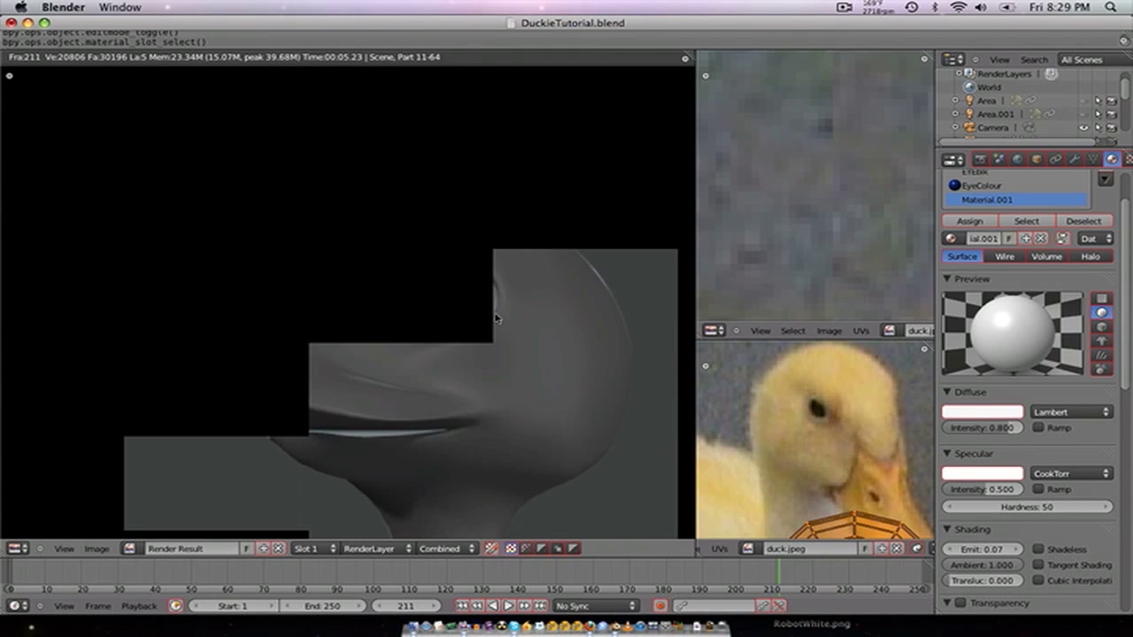
scroll(499, 311, down, 6)
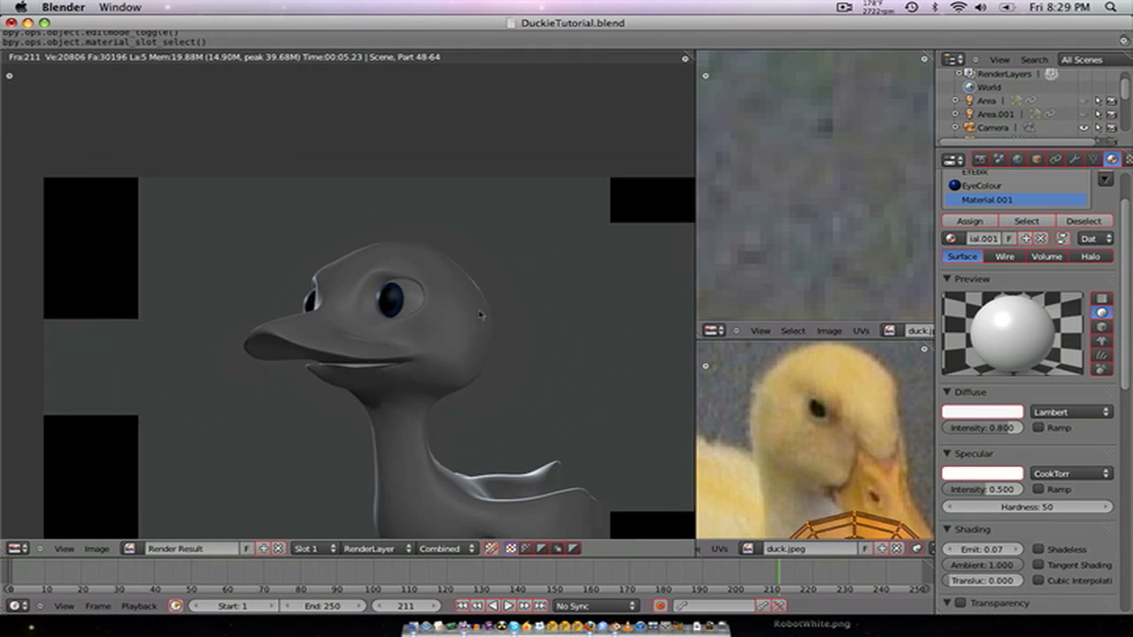
scroll(477, 354, up, 10)
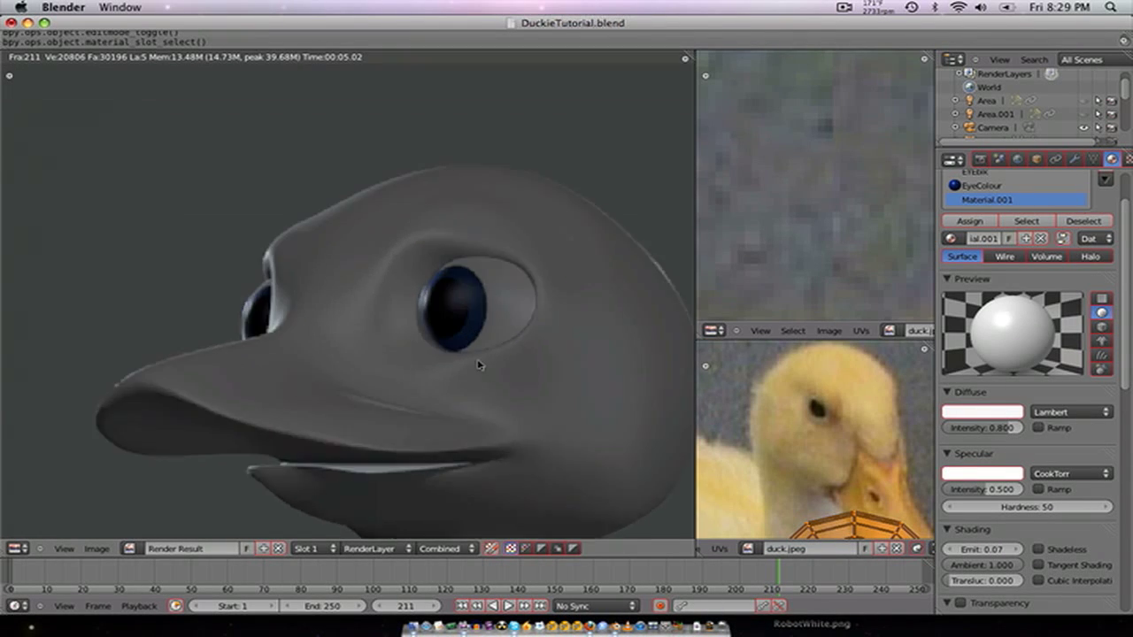
key(Escape)
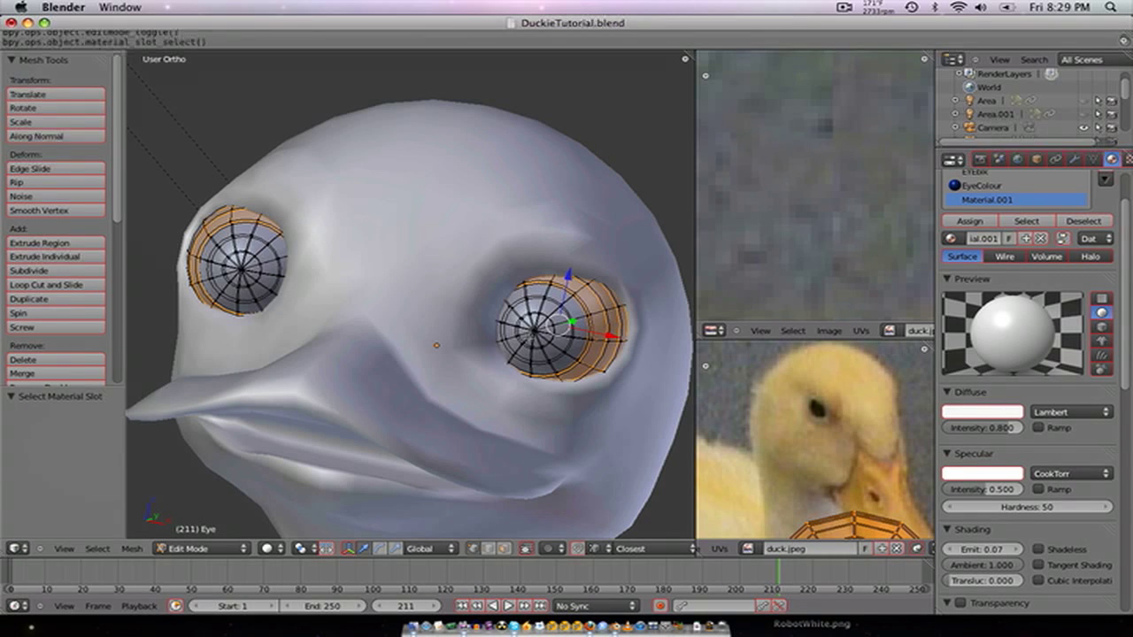
- Leave editing of the eye mesh and examine both eyes in the head from the front and at an angle
key(Tab)
scroll(447, 354, down, 4)
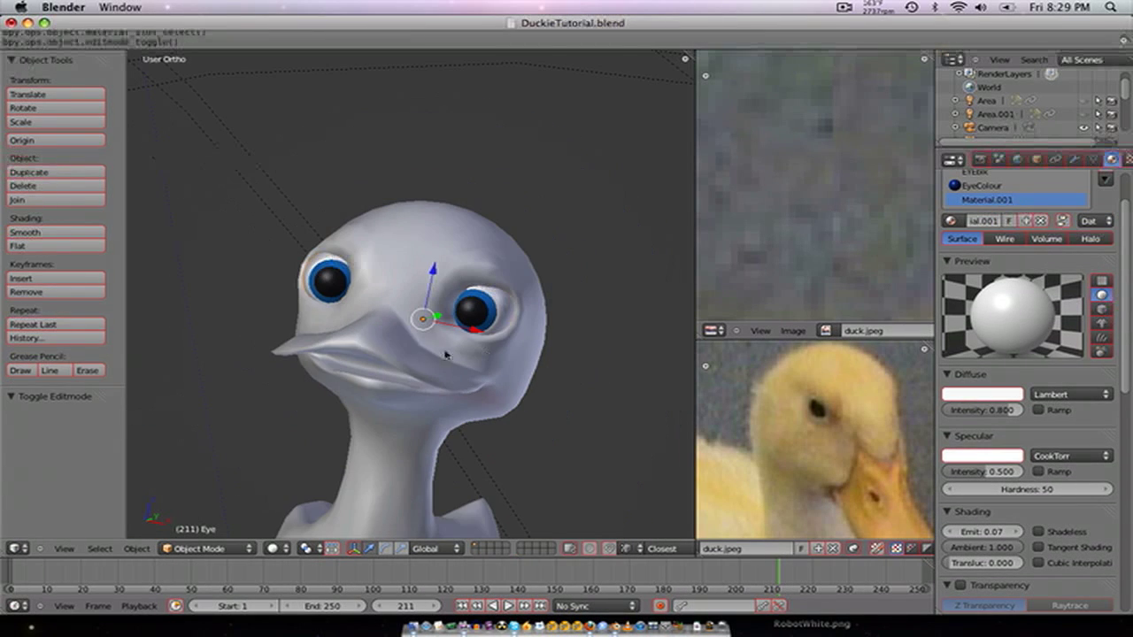
key(KP_1)
scroll(424, 350, up, 3)
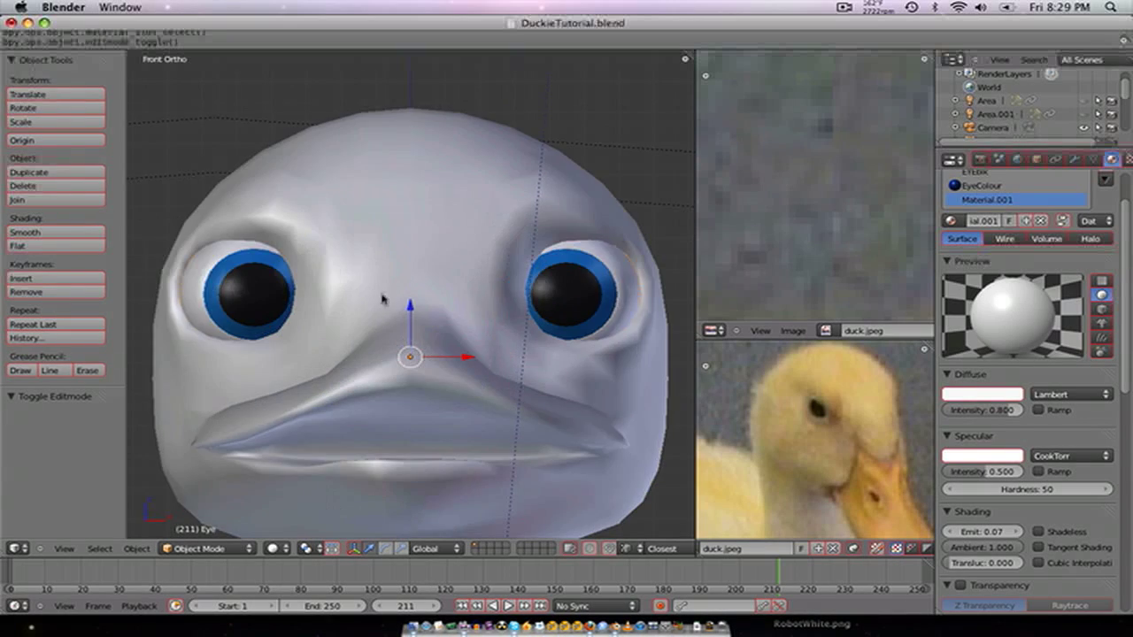
middle_drag(387, 299, 527, 435)
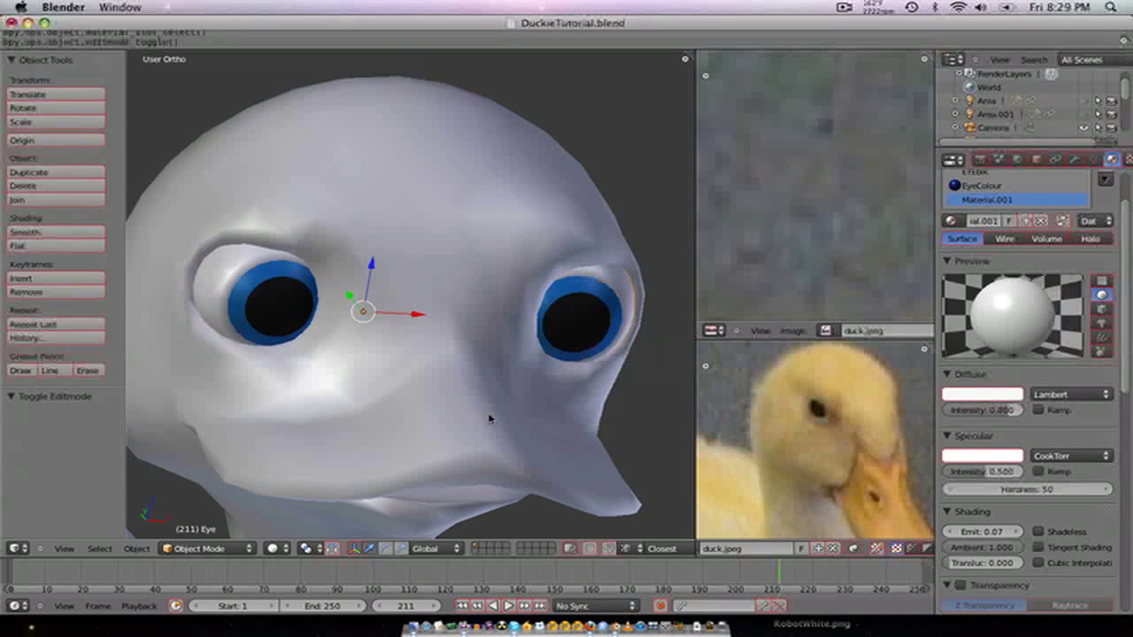
key(KP_1)
key(Tab)
scroll(413, 358, up, 2)
key(Tab)
- Open the duck's body mesh for editing and switch to edge selection
right_click(457, 381)
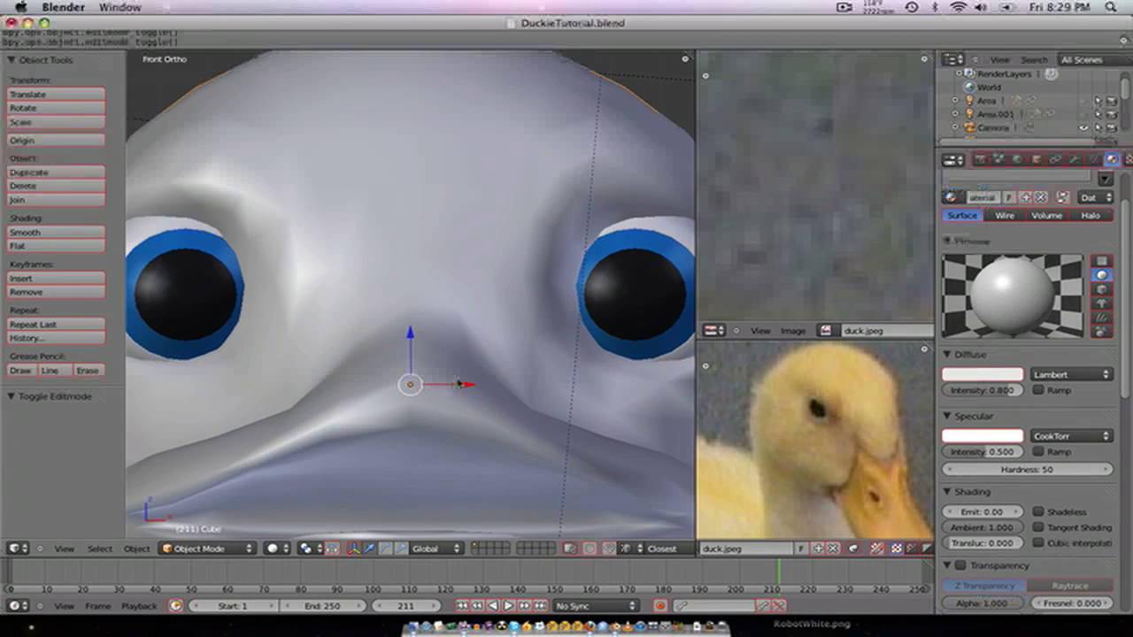
key(Tab)
scroll(457, 381, down, 2)
middle_drag(457, 382, 407, 393)
scroll(407, 393, up, 3)
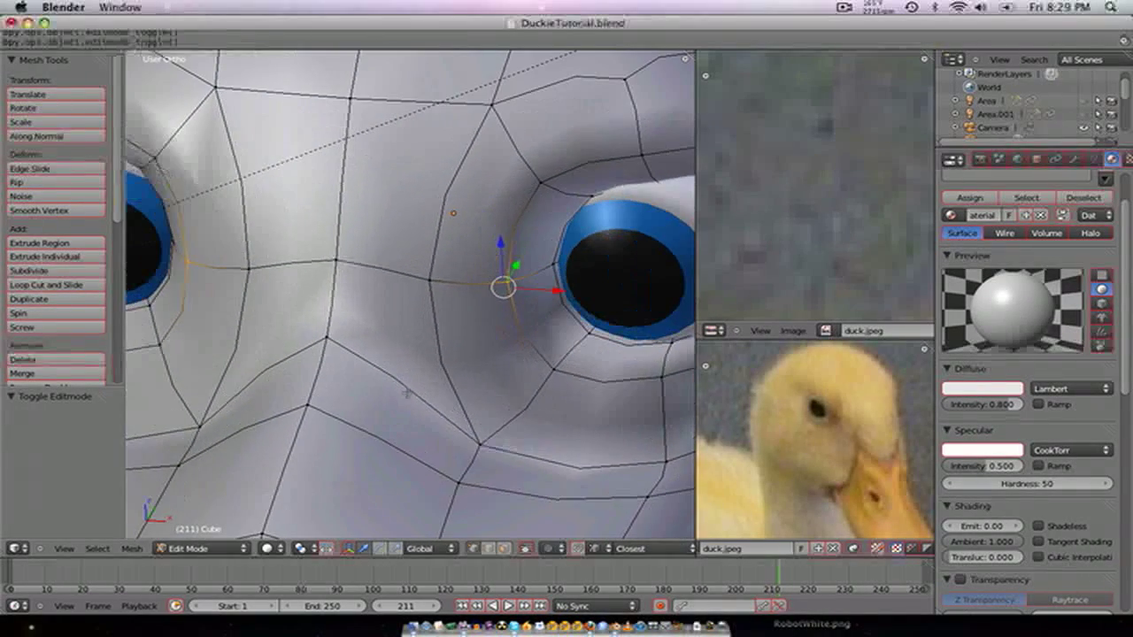
scroll(407, 393, down, 3)
key(ctrl+Tab)
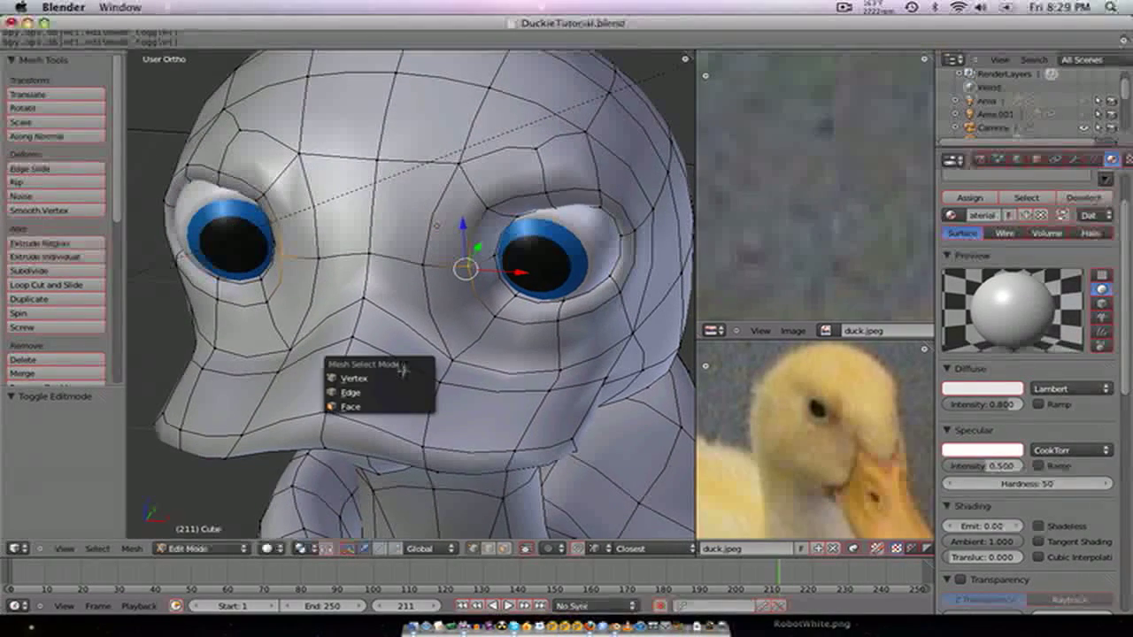
click(352, 392)
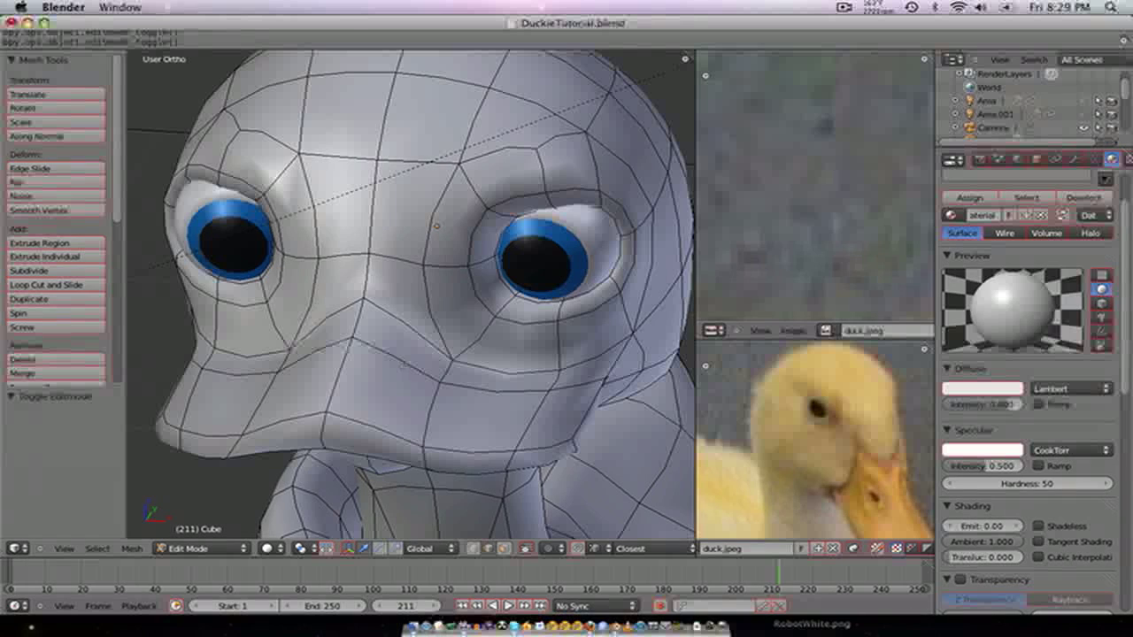
- Subdivide the edges around the top of the beak between the eyes with one cut
right_click(447, 372)
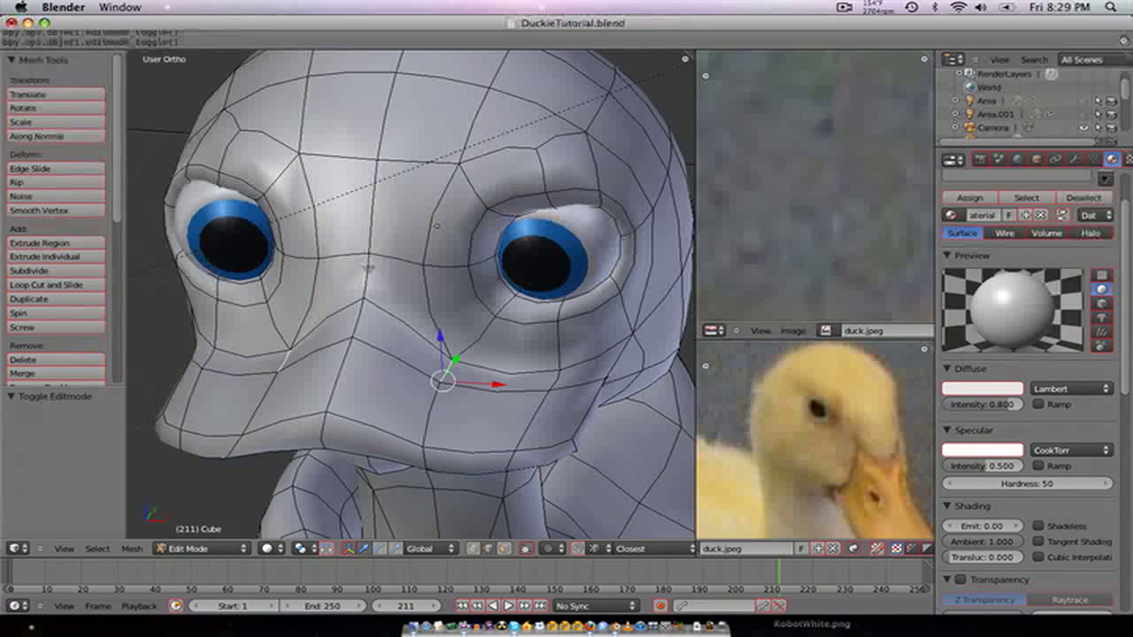
shift+right_click(399, 259)
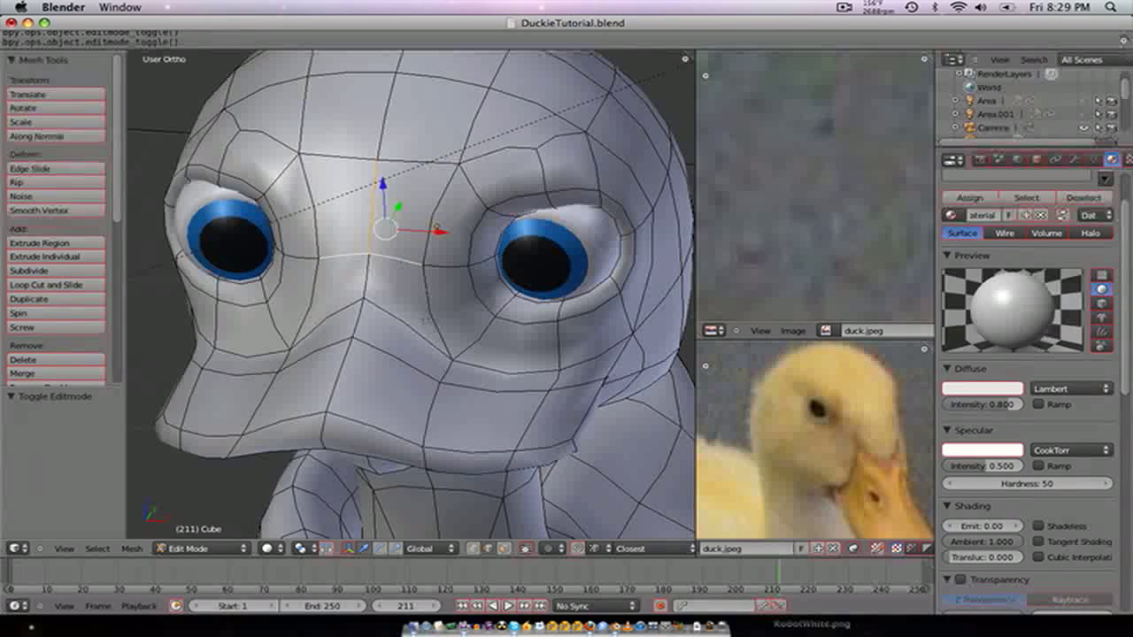
key(w)
click(336, 390)
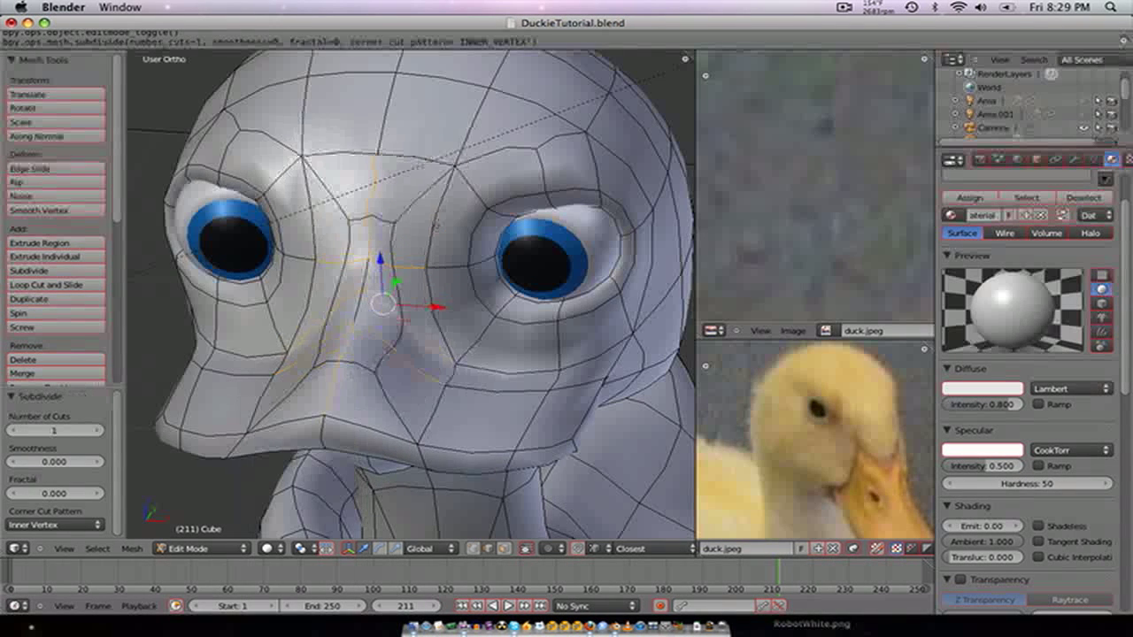
scroll(396, 324, down, 2)
key(Tab)
middle_drag(396, 346, 455, 354)
- Switch to vertex selection and shift the vertex beside the beak's bridge sideways to refine its shape
key(Tab)
scroll(461, 333, up, 1)
shift+right_click(441, 309)
key(ctrl+Tab)
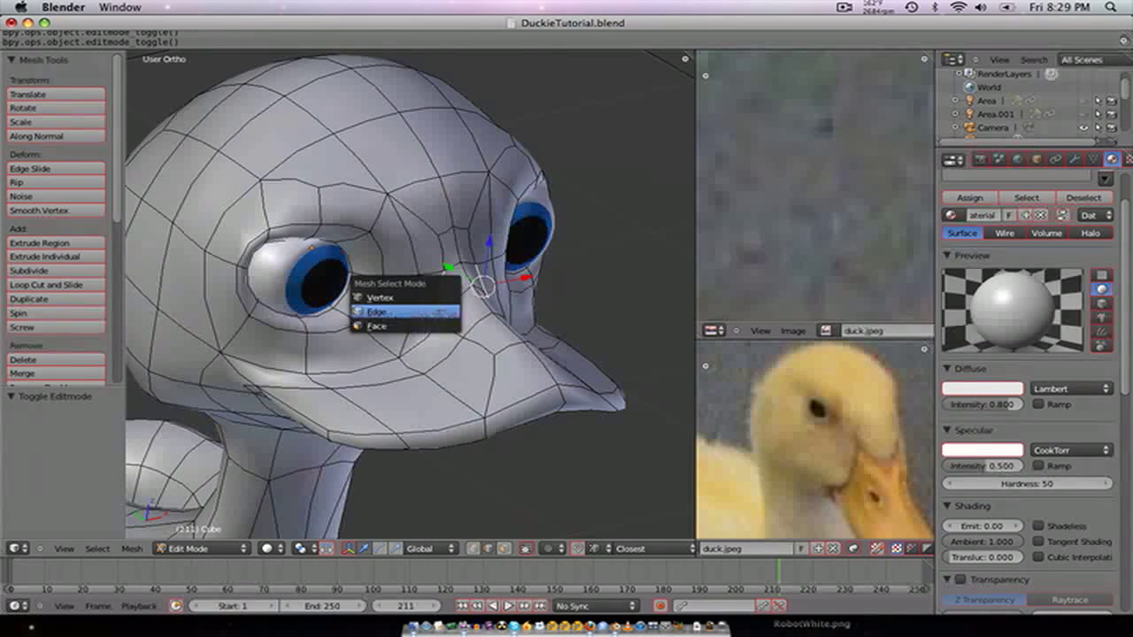
click(433, 296)
middle_drag(434, 296, 409, 308)
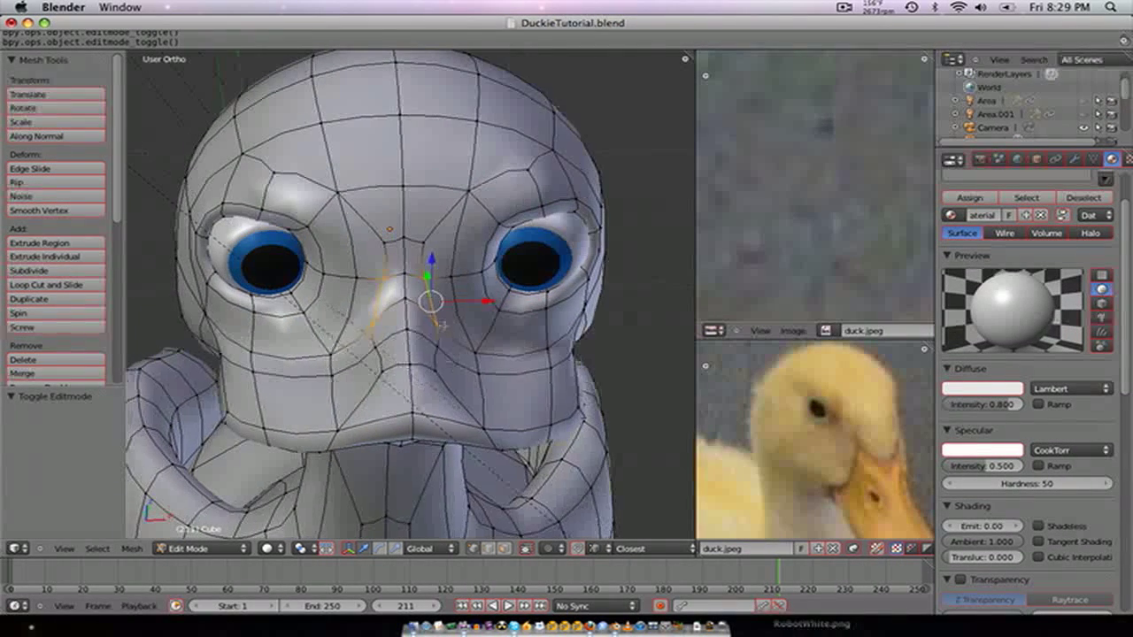
drag(484, 324, 451, 331)
key(Tab)
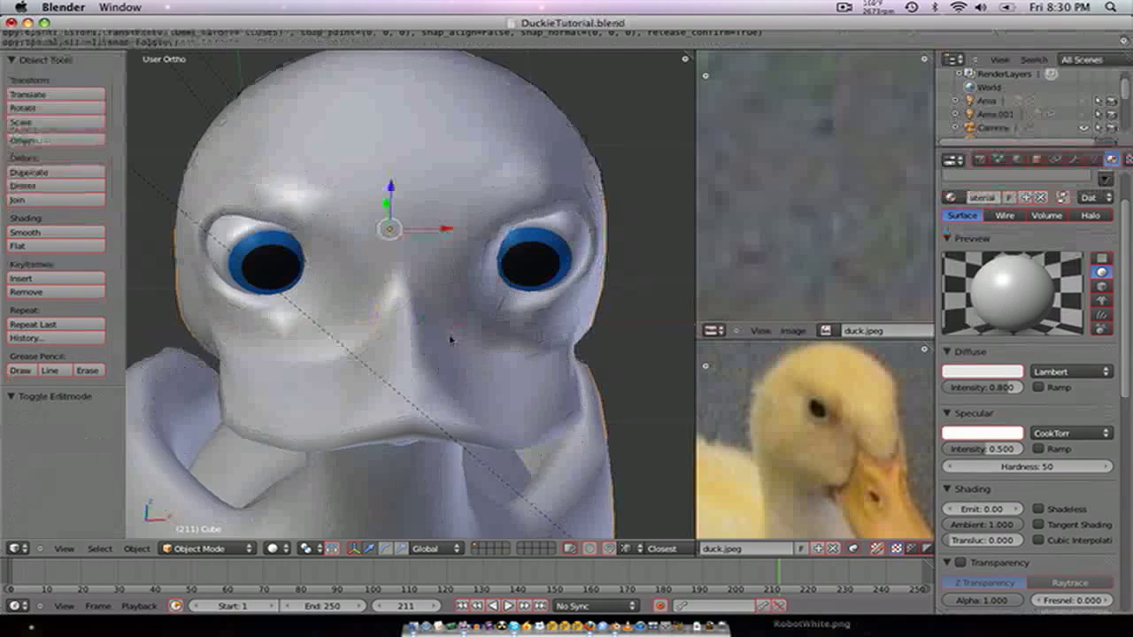
middle_drag(450, 331, 381, 341)
- Lower the central bridge vertex by 0.05 on Z and move the neighbouring vertex 0.074 outward on X
key(Tab)
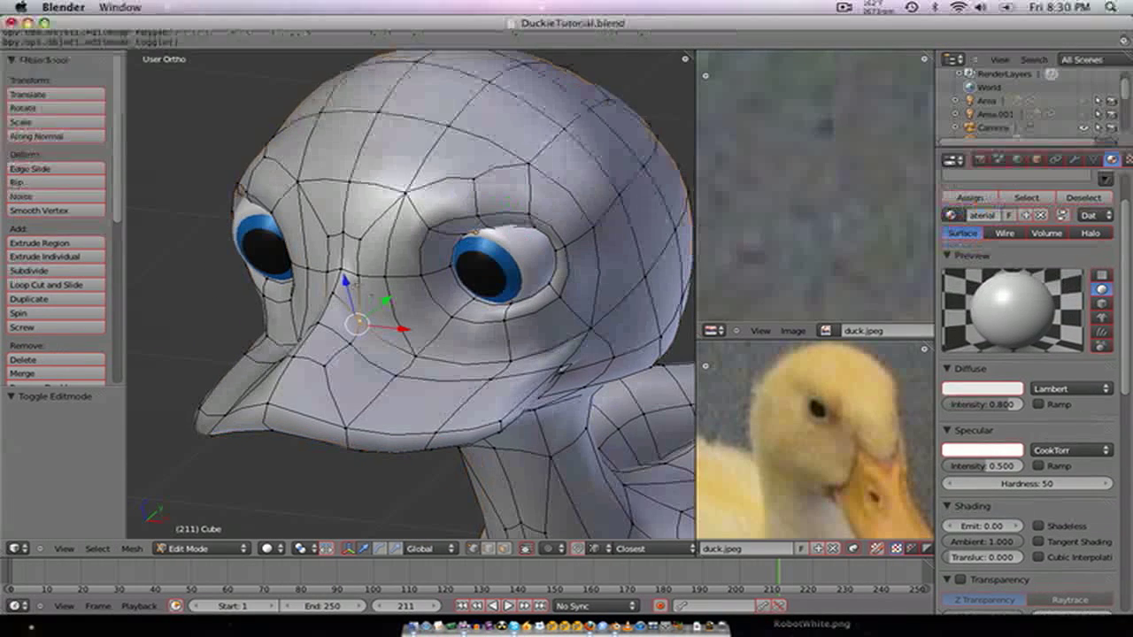
right_click(341, 270)
key(g)
key(z)
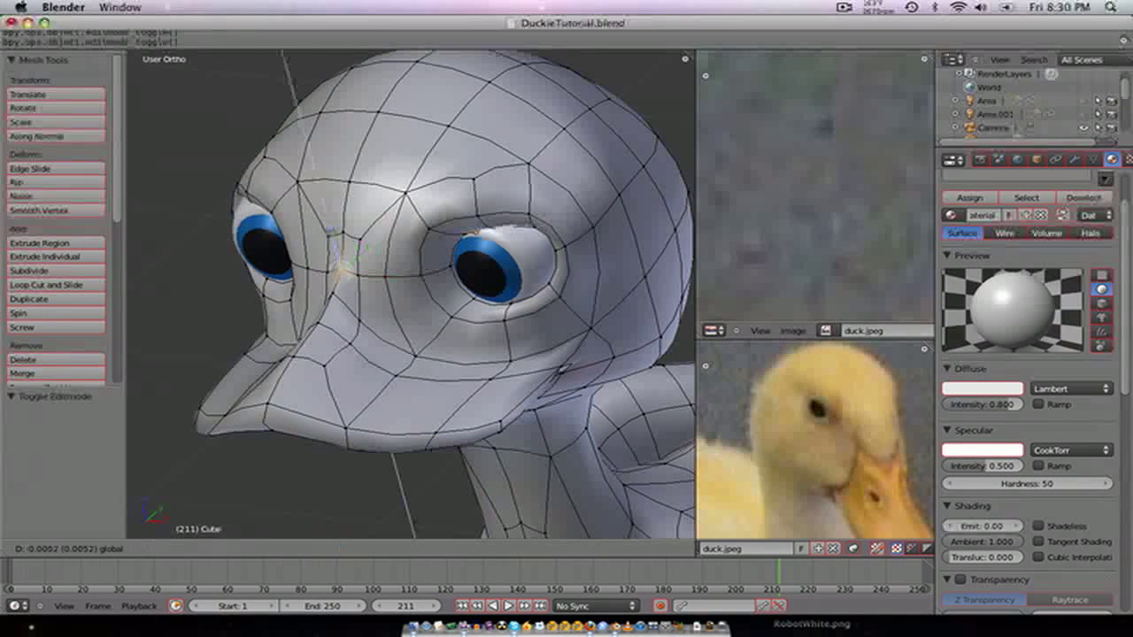
drag(335, 234, 337, 239)
key(g)
key(x)
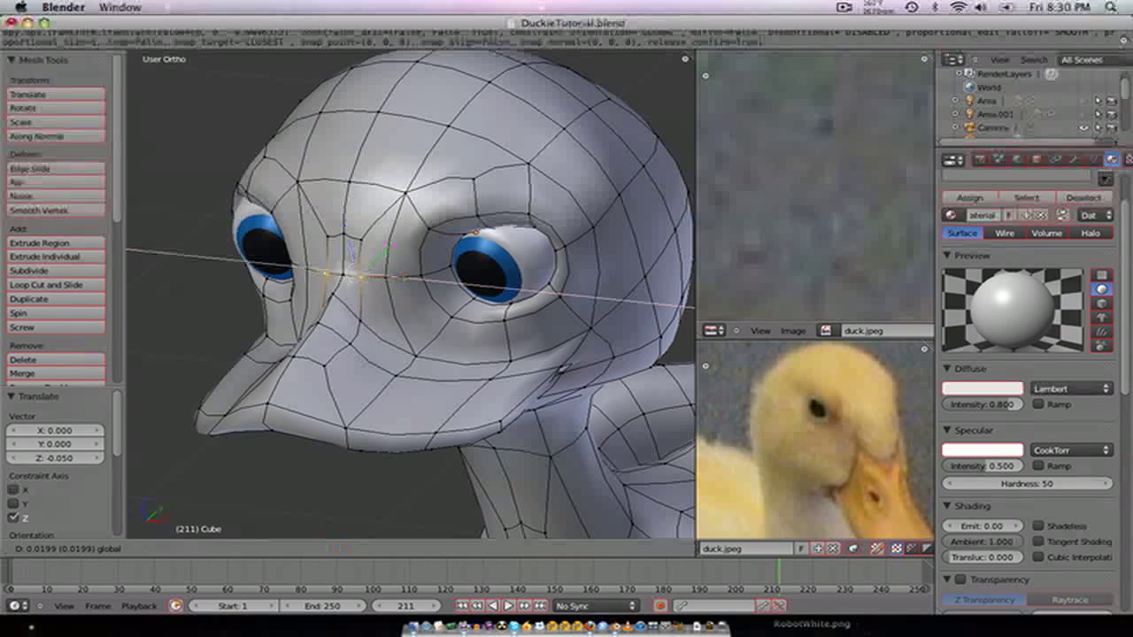
click(409, 280)
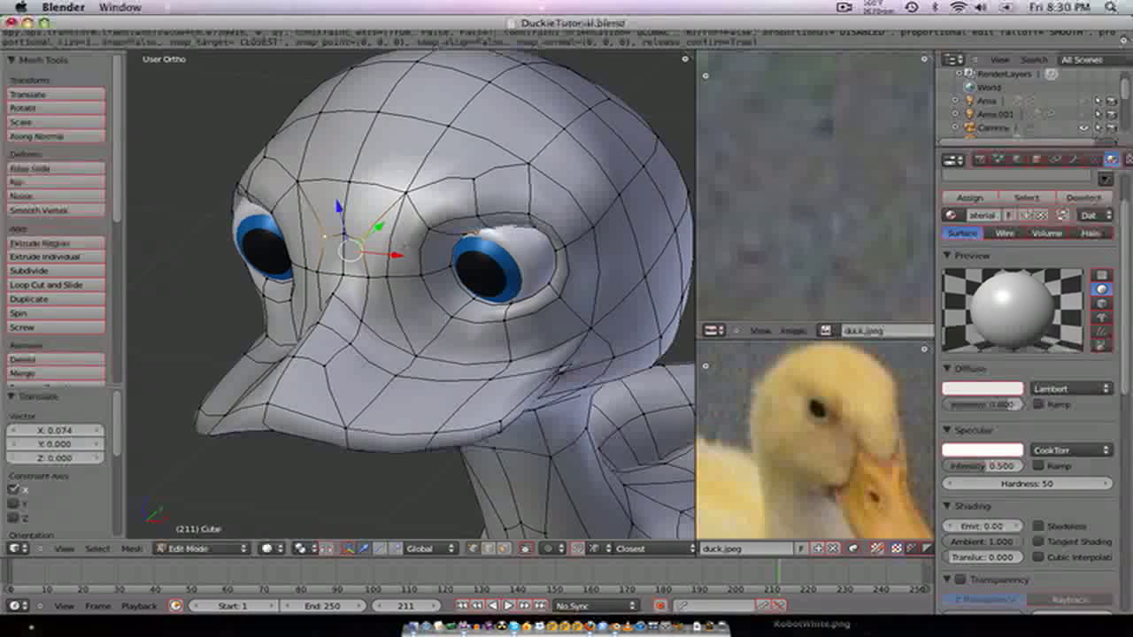
- Move the upper bridge vertex 0.05 on X and adjust the central vertex above it between the eyes
drag(396, 255, 408, 257)
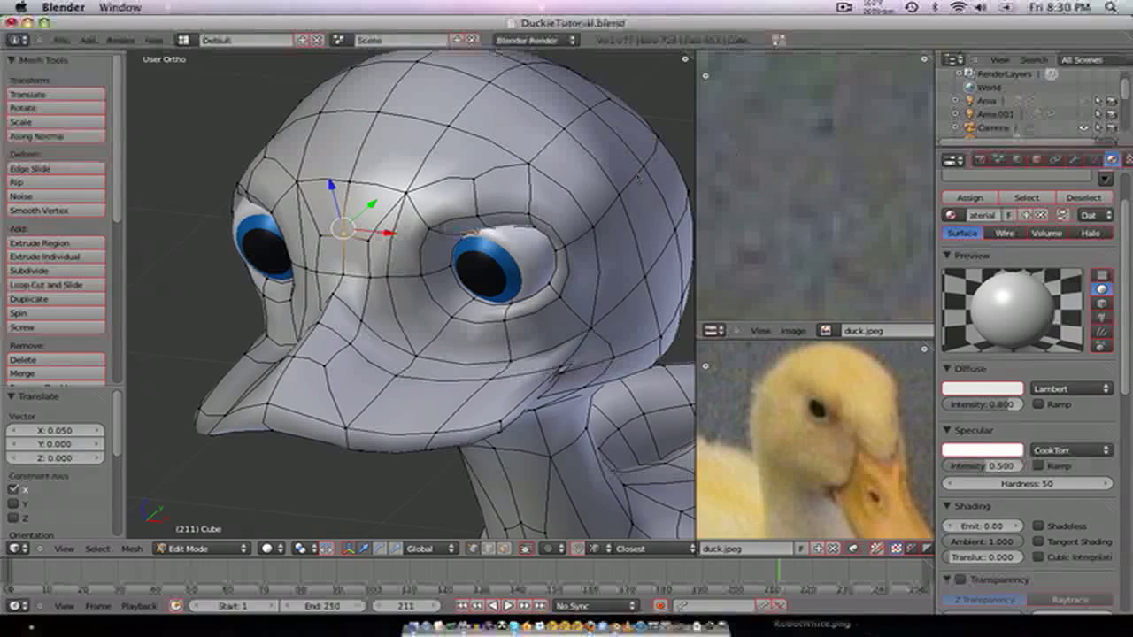
drag(331, 185, 374, 189)
key(Tab)
scroll(405, 281, down, 3)
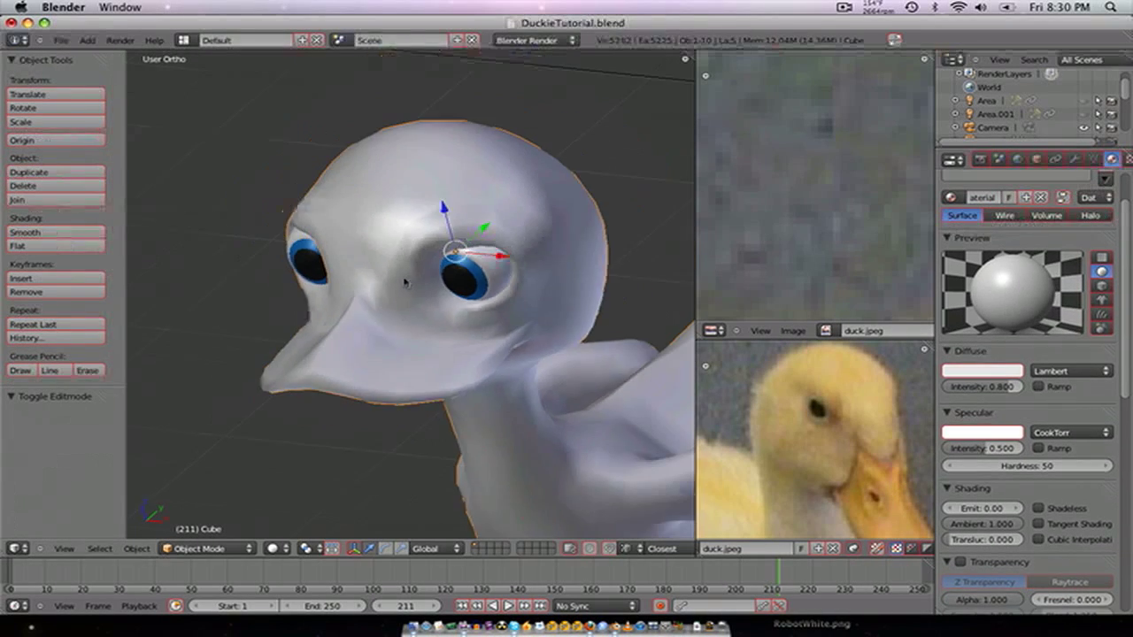
middle_drag(404, 280, 479, 250)
- Raise the selected vertex on the upper beak edge by 0.094 on Z and move the mouth-line vertex -0.095 on Z
key(Tab)
middle_drag(485, 354, 425, 338)
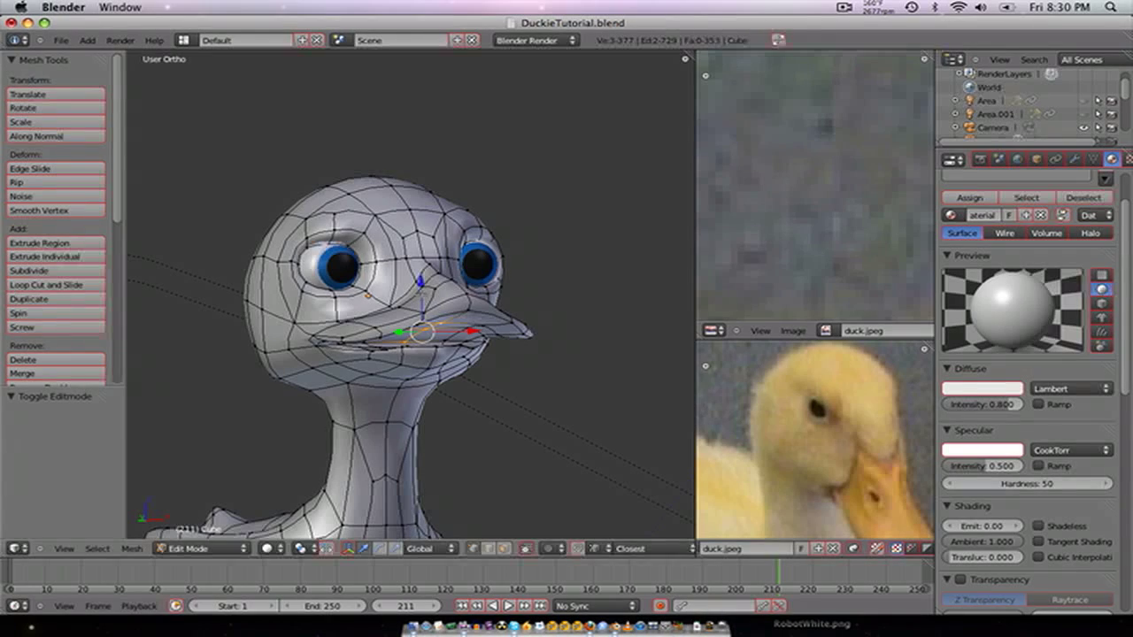
drag(423, 291, 423, 280)
middle_drag(432, 298, 406, 350)
right_click(408, 349)
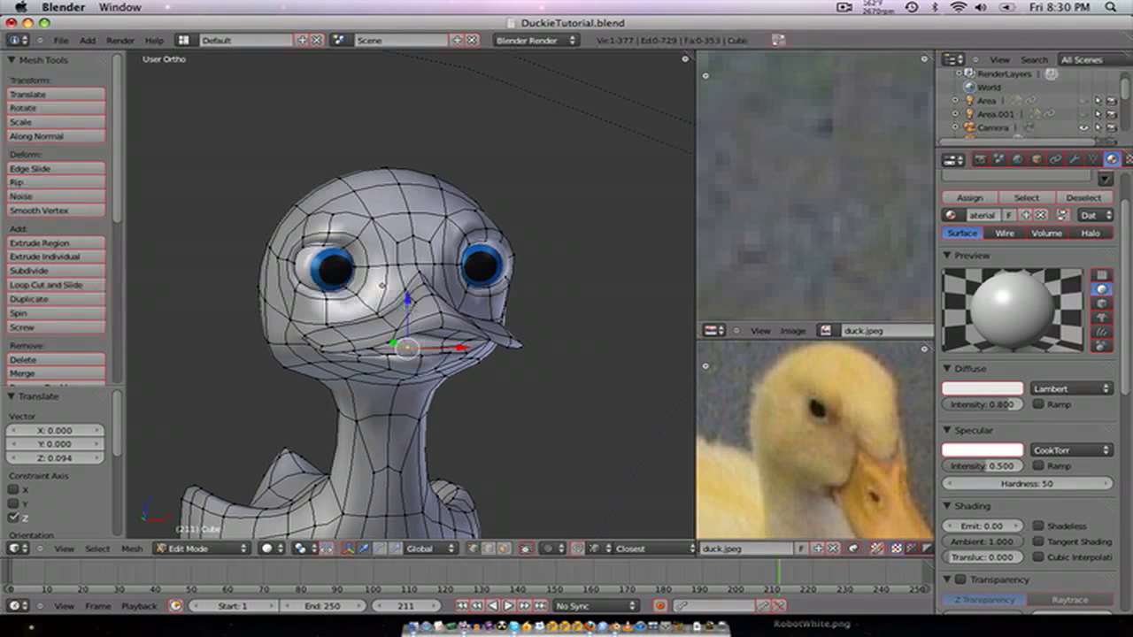
key(g)
key(z)
key(Return)
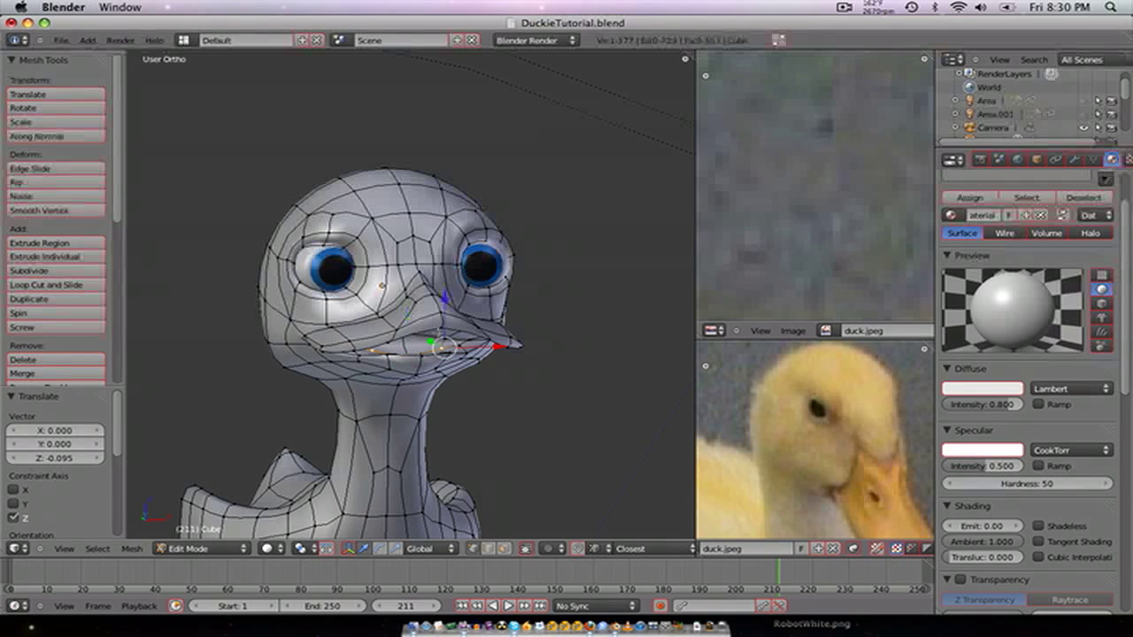
key(Tab)
mouse_move(425, 346)
middle_down()
mouse_move(353, 344)
mouse_move(470, 351)
middle_up()
scroll(470, 351, down, 2)
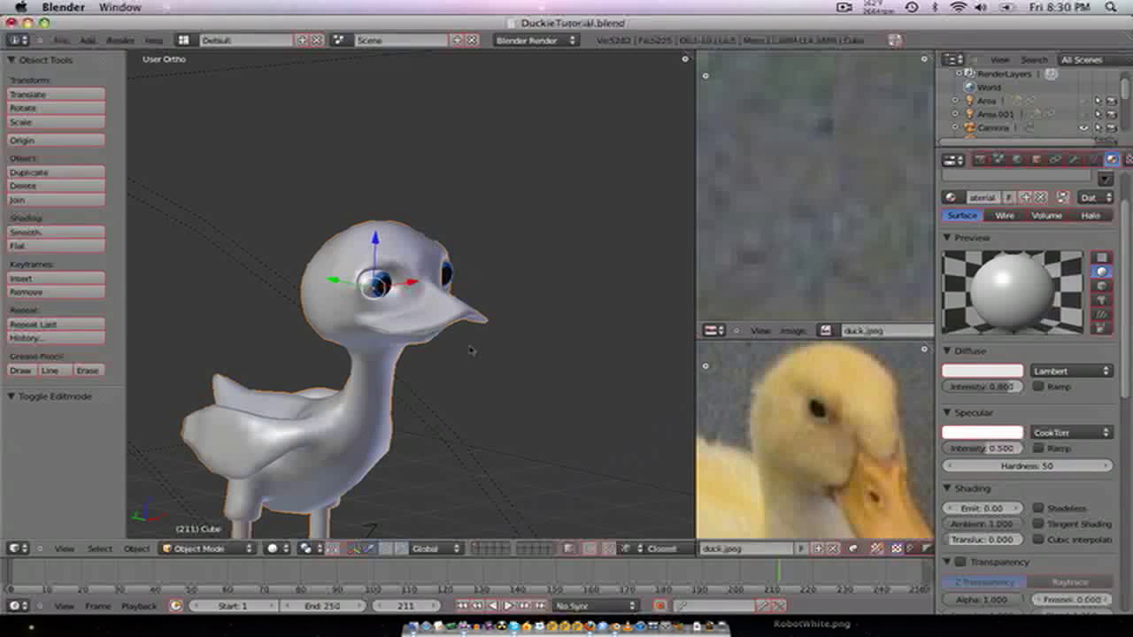
- Save the duck file over the existing one and render the scene to check the beak
key(ctrl+s)
click(469, 347)
scroll(436, 335, up, 3)
key(F12)
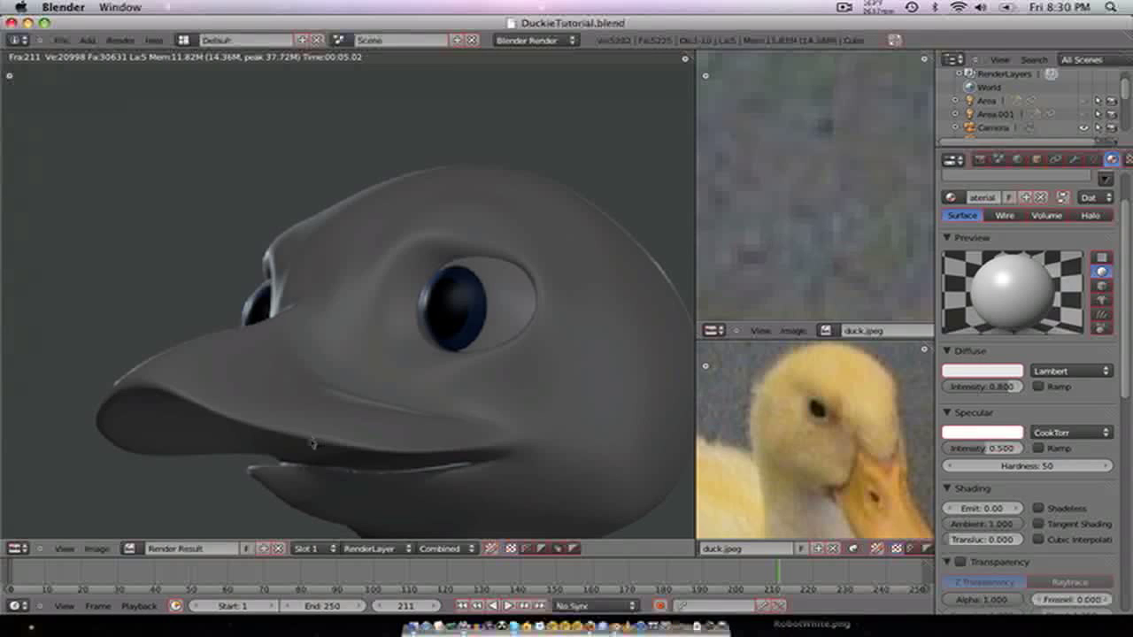
key(Escape)
- Raise the vertices near the corner of the upper beak by 0.072 on Z
scroll(349, 455, up, 2)
middle_drag(440, 404, 258, 308)
key(Tab)
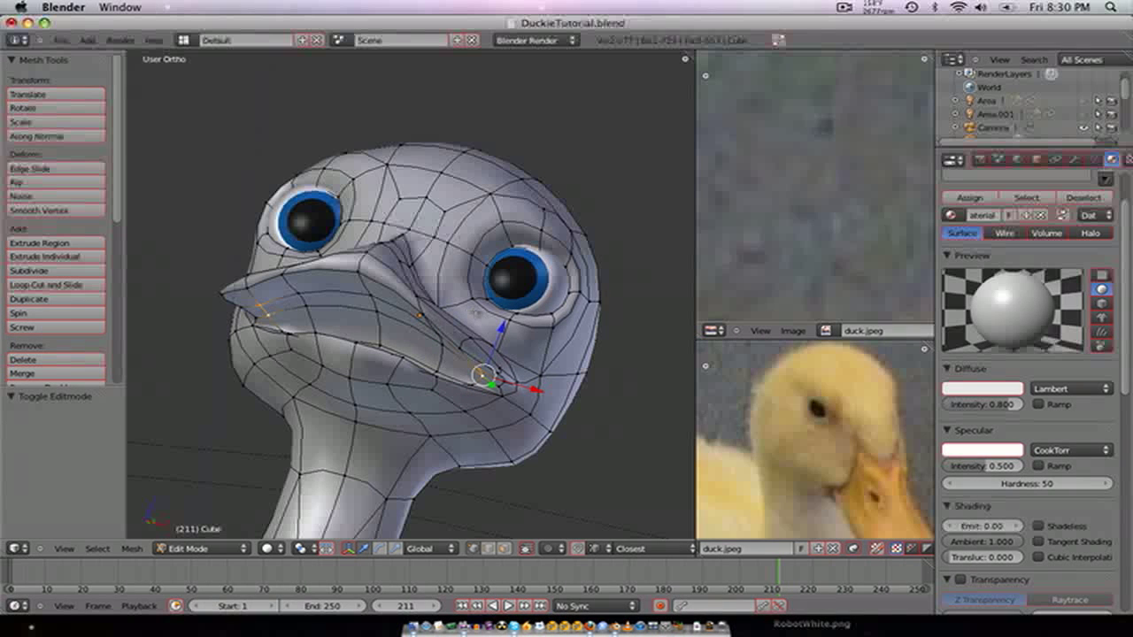
drag(500, 325, 503, 319)
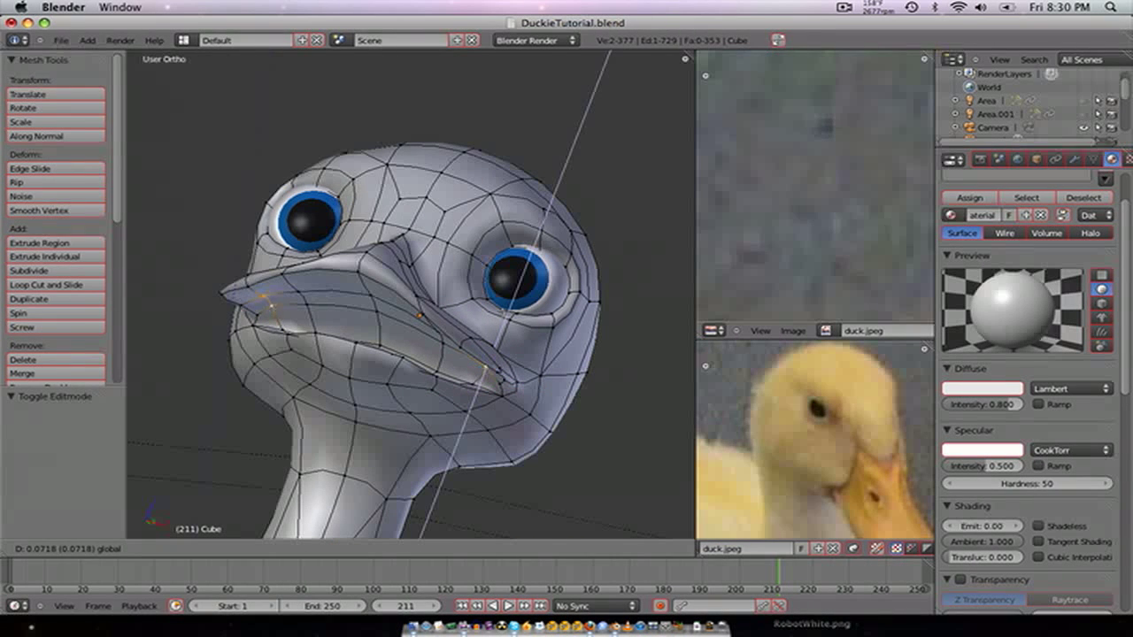
drag(485, 366, 485, 365)
- Select the adjoining vertices along the underside of the upper beak and raise them together
right_click(445, 342)
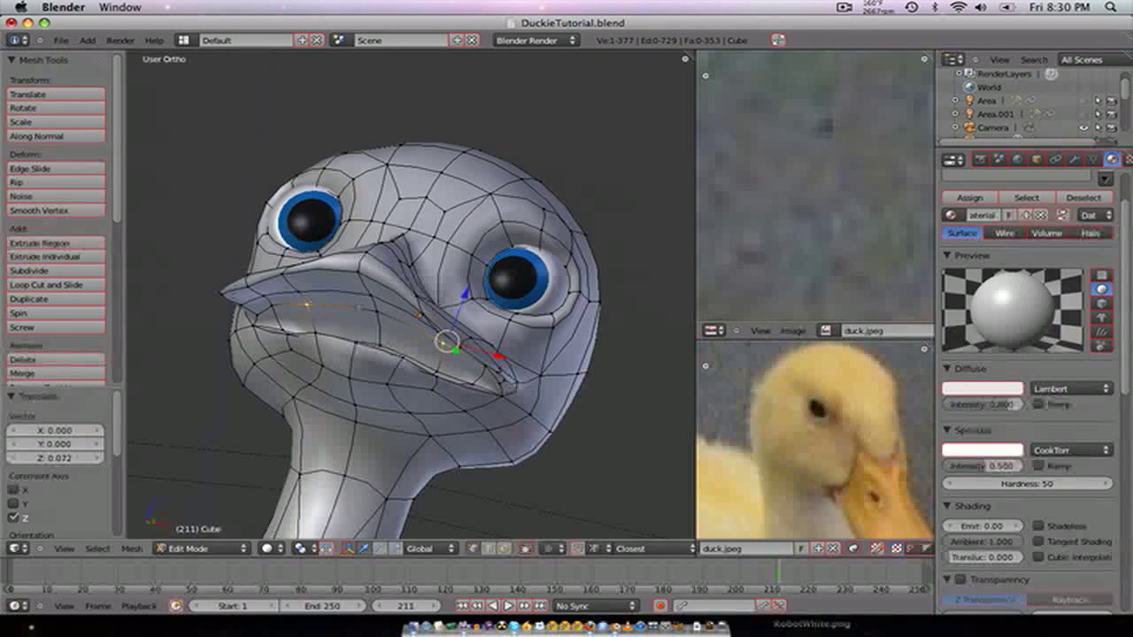
shift+right_click(371, 299)
shift+right_click(420, 316)
drag(427, 274, 430, 263)
key(Tab)
middle_drag(331, 293, 397, 351)
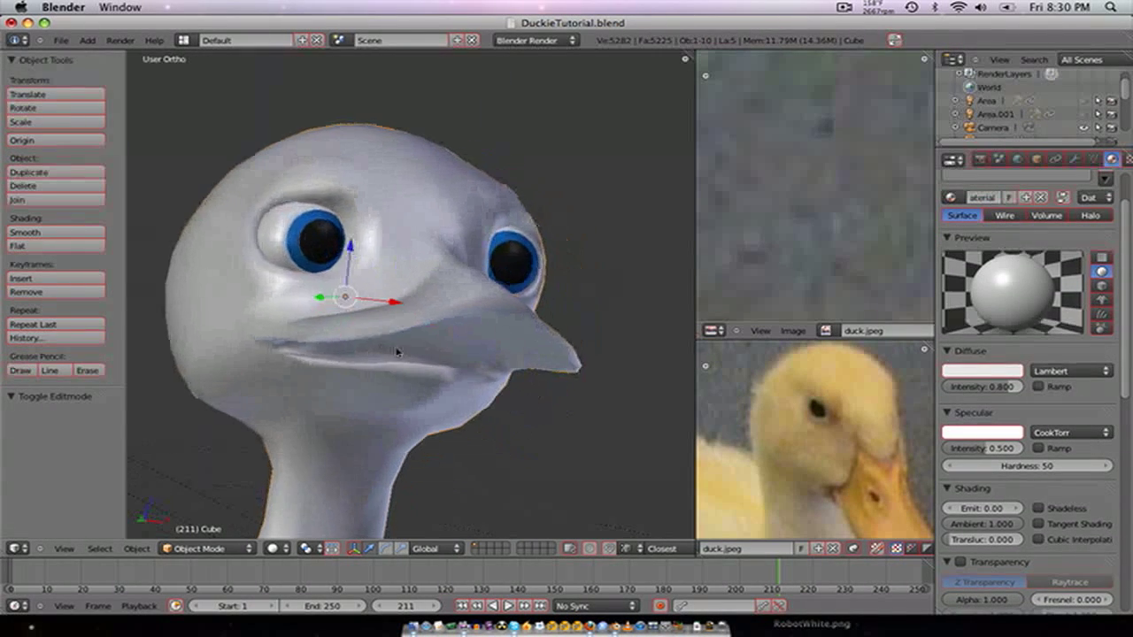
- Add a loop cut along the rim of the upper beak and render the duck to check the sharper edge
key(Tab)
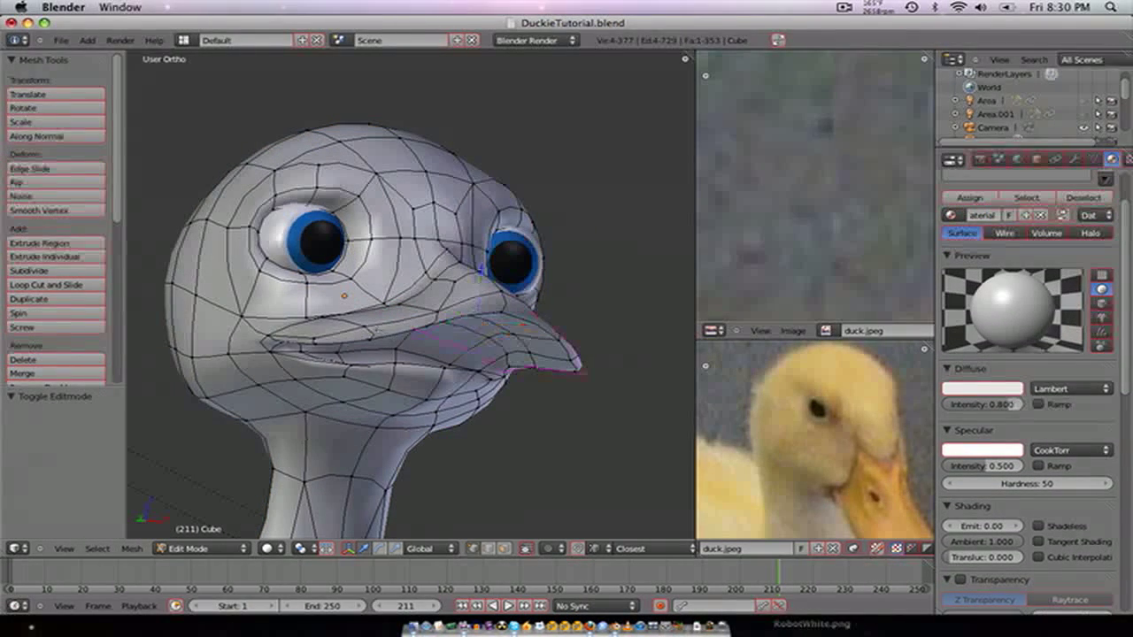
key(Tab)
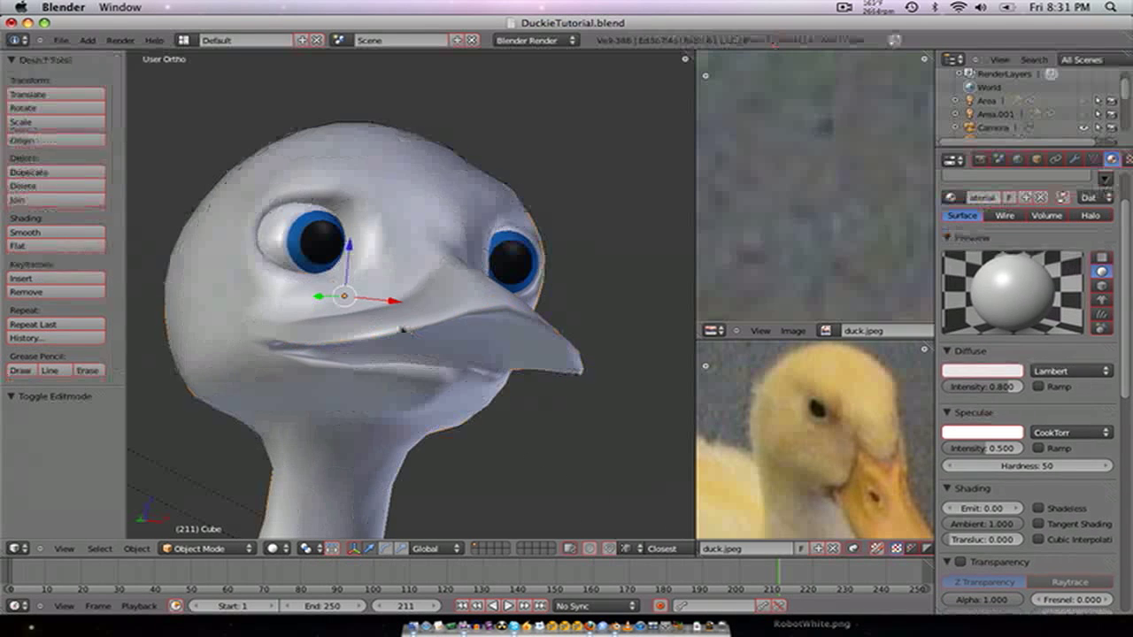
mouse_move(519, 343)
middle_down()
mouse_move(333, 339)
mouse_move(363, 359)
middle_up()
key(F12)
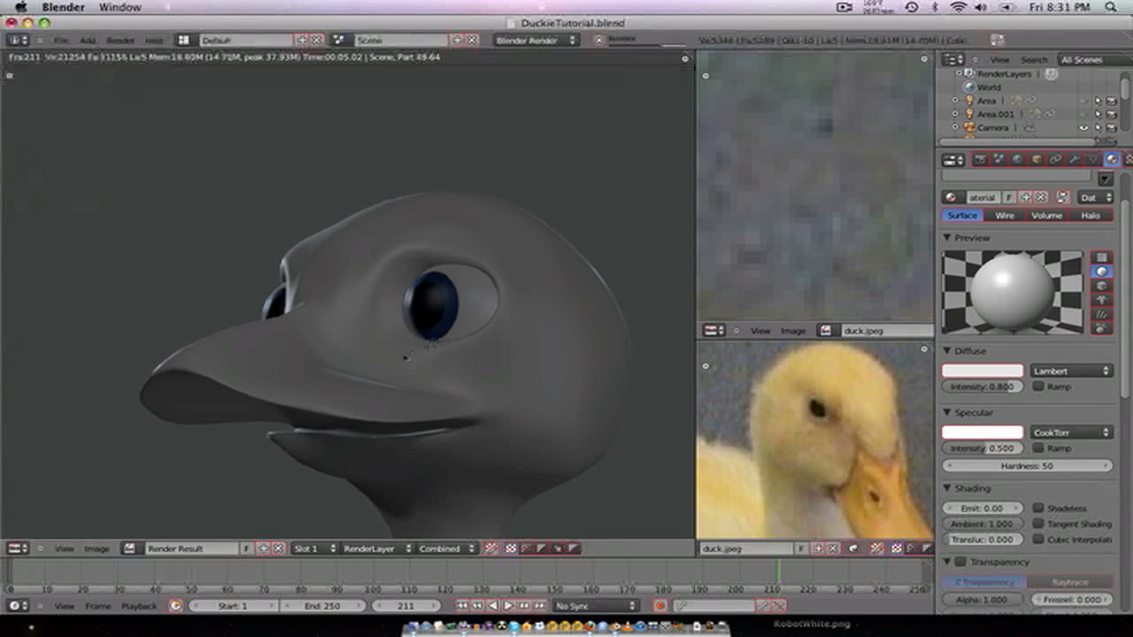
scroll(401, 358, down, 5)
scroll(402, 358, up, 1)
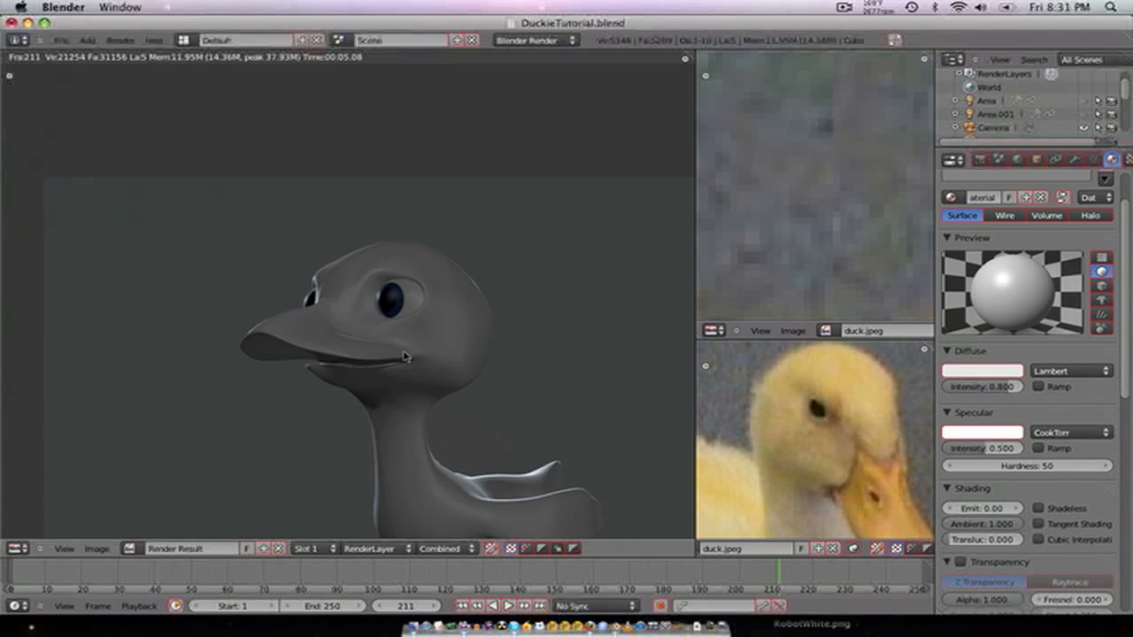
key(Escape)
scroll(402, 358, up, 3)
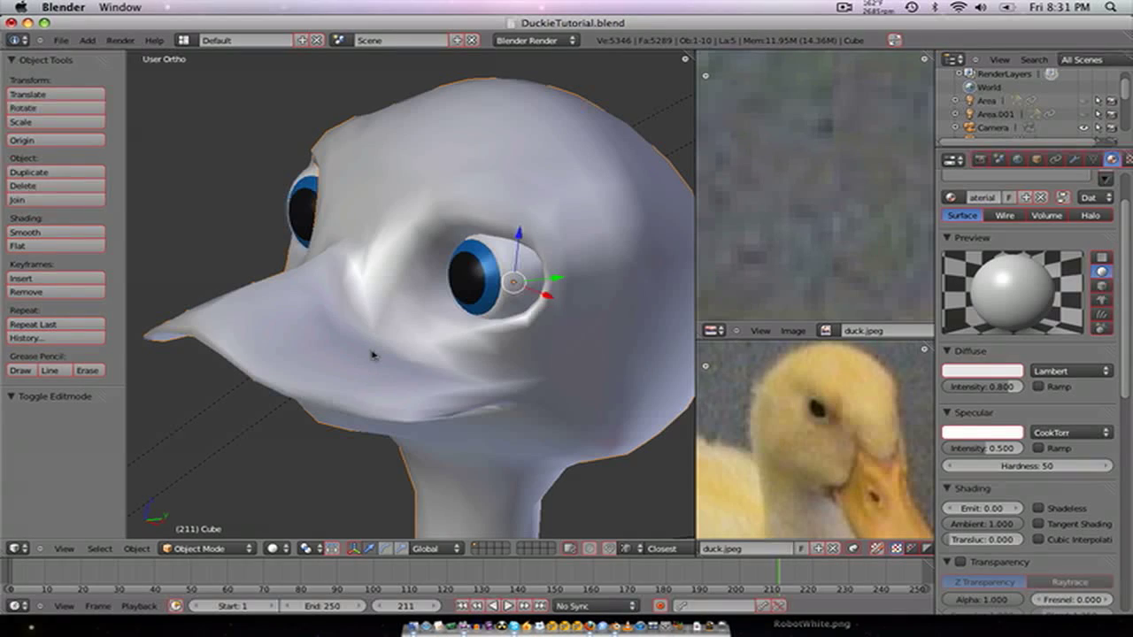
- In the right-side wireframe view, move the vertex on the beak's upper flank 0.042 on Y and -0.125 on Z
key(KP_1)
key(KP_3)
key(Tab)
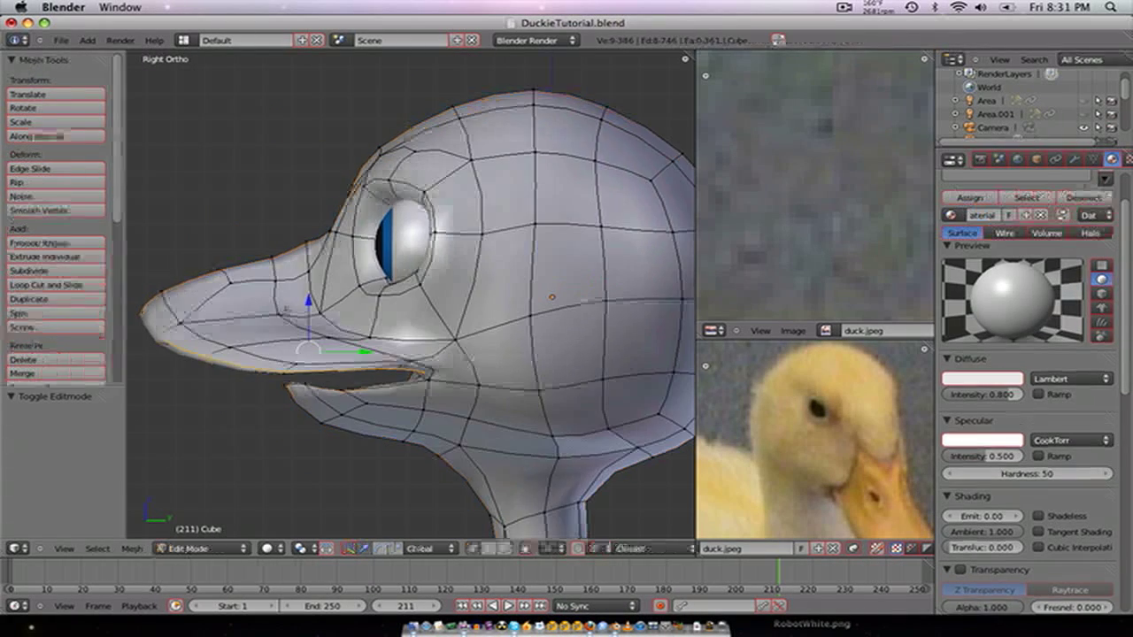
shift+middle_drag(240, 292, 324, 319)
key(z)
scroll(325, 318, up, 2)
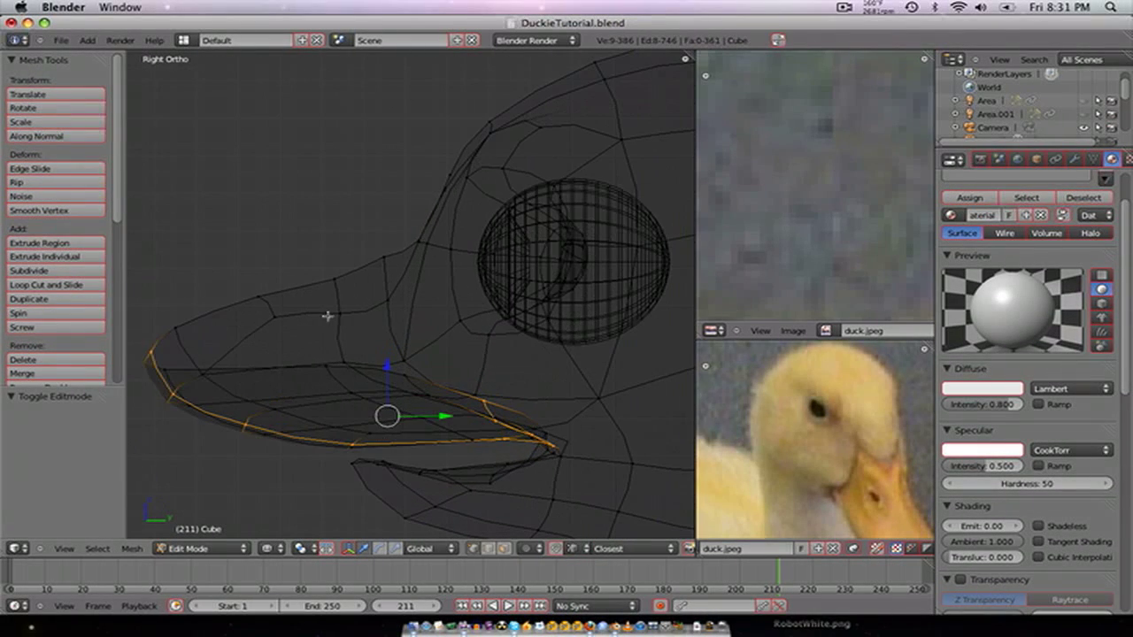
right_click(330, 316)
key(g)
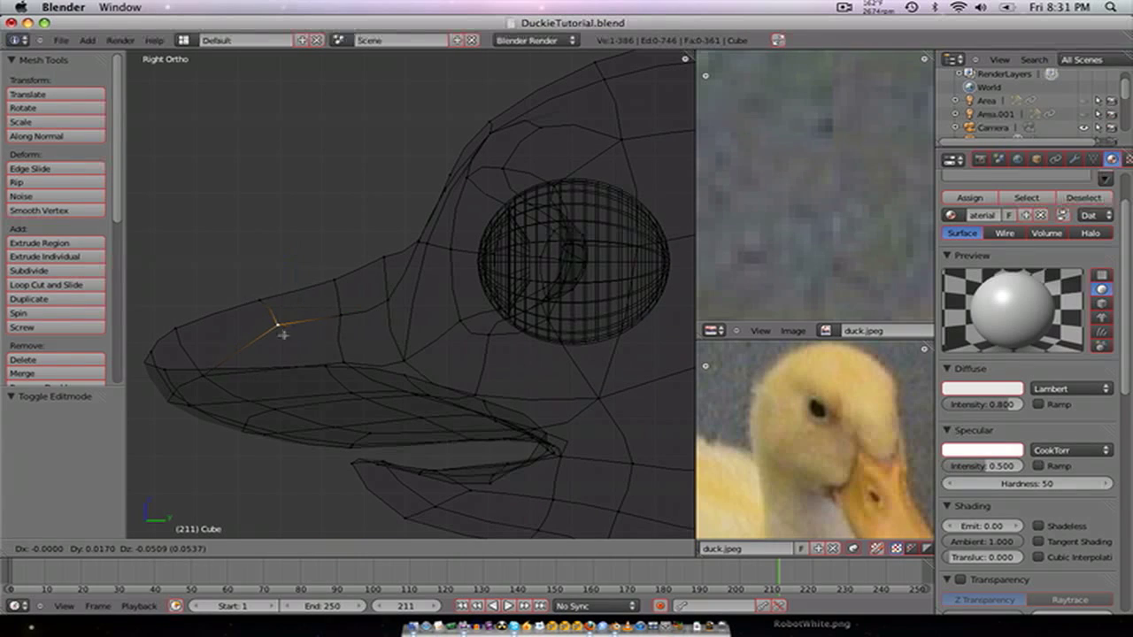
click(292, 361)
- Lower the vertices along the beak's top ridge, shifting the middle one by a final 0.036 on Y and -0.058 on Z
key(g)
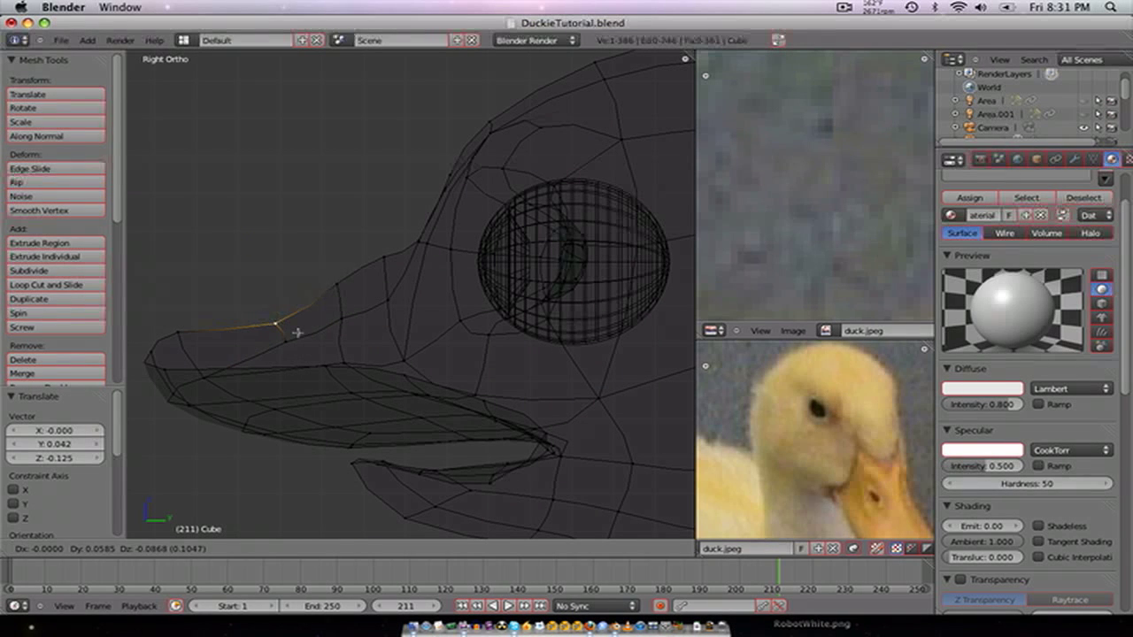
click(298, 333)
key(g)
click(292, 368)
right_click(276, 329)
key(g)
click(288, 349)
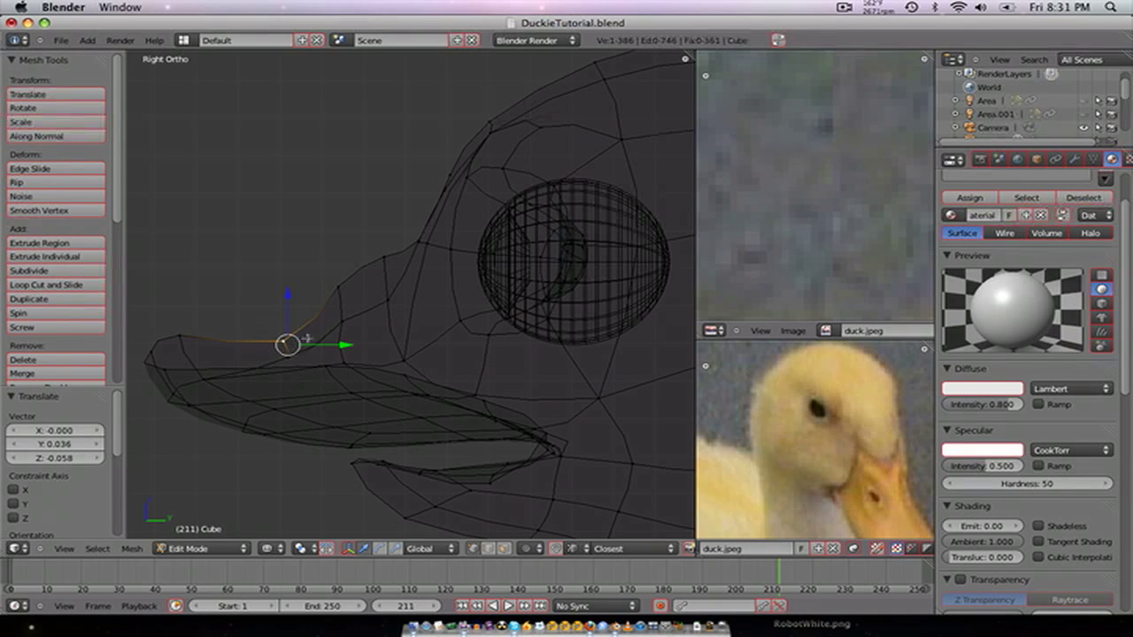
- Pull the two bridge vertices between beak and forehead back and down, shifting the lower one 0.025 on Y and -0.032 on Z
right_click(339, 323)
key(g)
click(370, 372)
right_drag(344, 307, 371, 337)
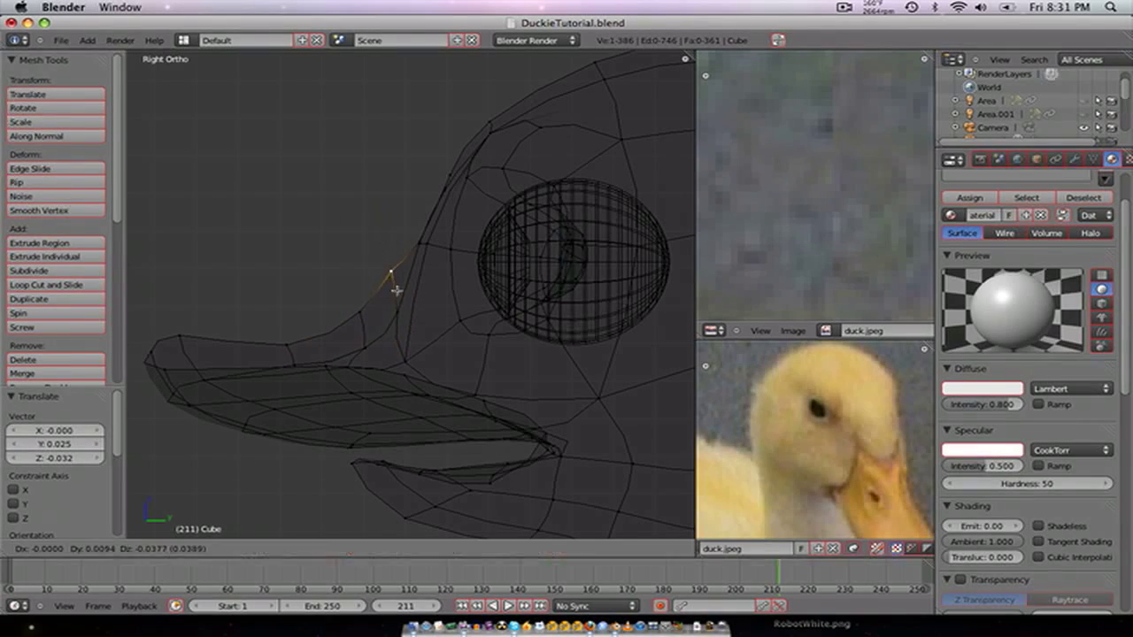
- In solid shading, move the vertex on the beak's upper flank 0.085 on X and lower it slightly along Z
key(Tab)
mouse_move(390, 292)
middle_down()
mouse_move(381, 379)
mouse_move(454, 370)
middle_up()
key(z)
key(Tab)
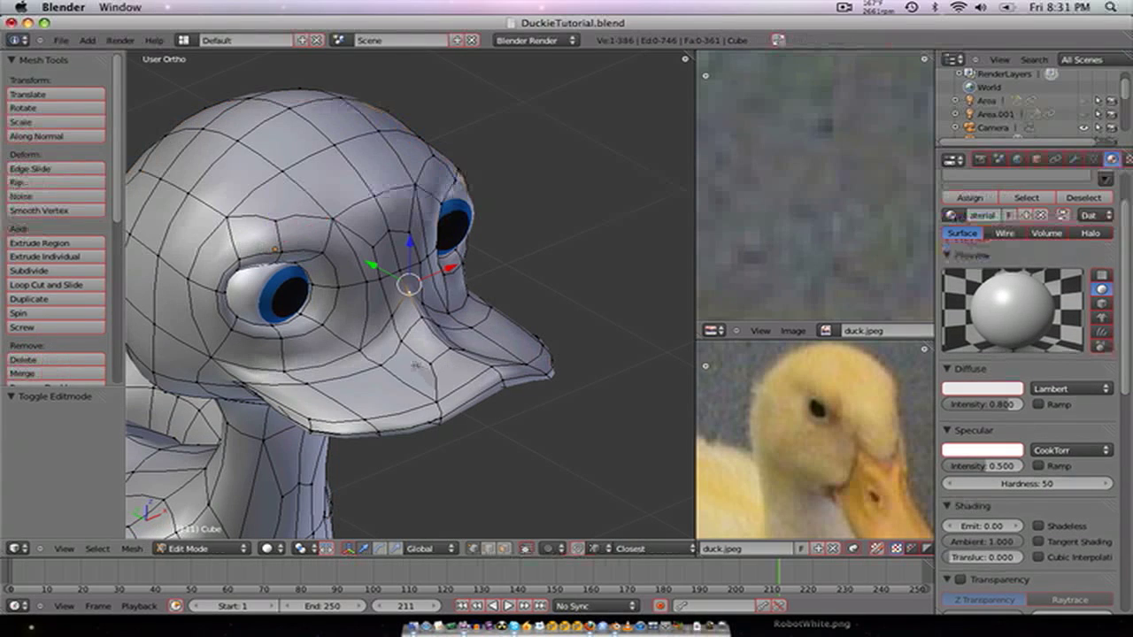
mouse_move(506, 309)
mouse_down()
mouse_move(520, 304)
mouse_move(486, 307)
mouse_move(486, 336)
mouse_move(499, 331)
mouse_up()
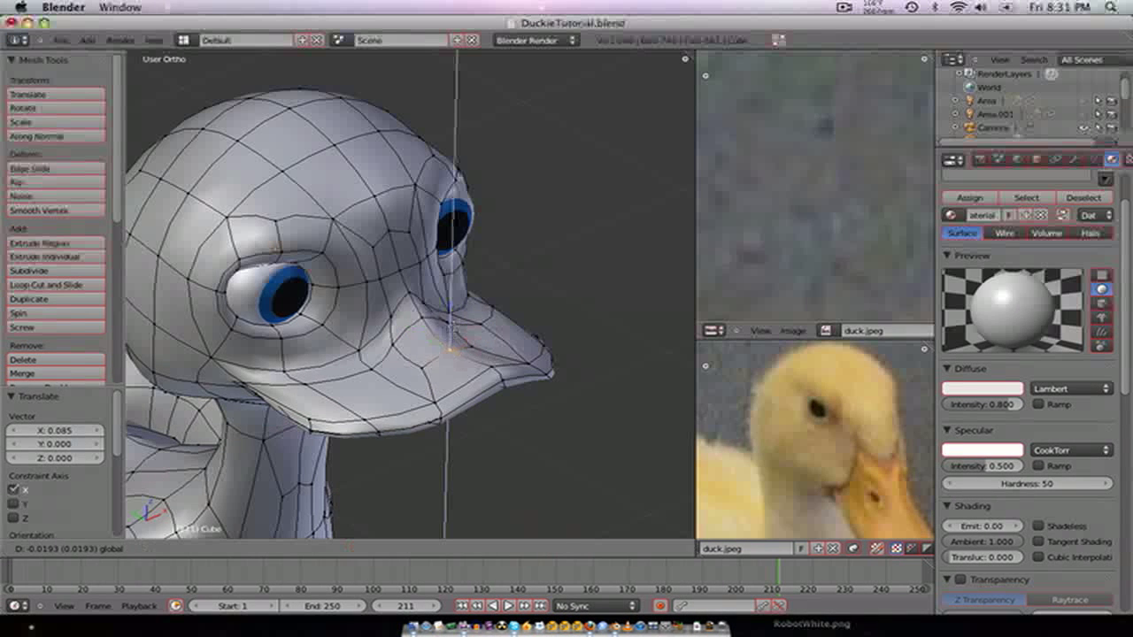
- Save over DuckieTutorial.blend and render the duck to check the reshaped bridge and beak
key(Tab)
middle_drag(327, 345, 396, 342)
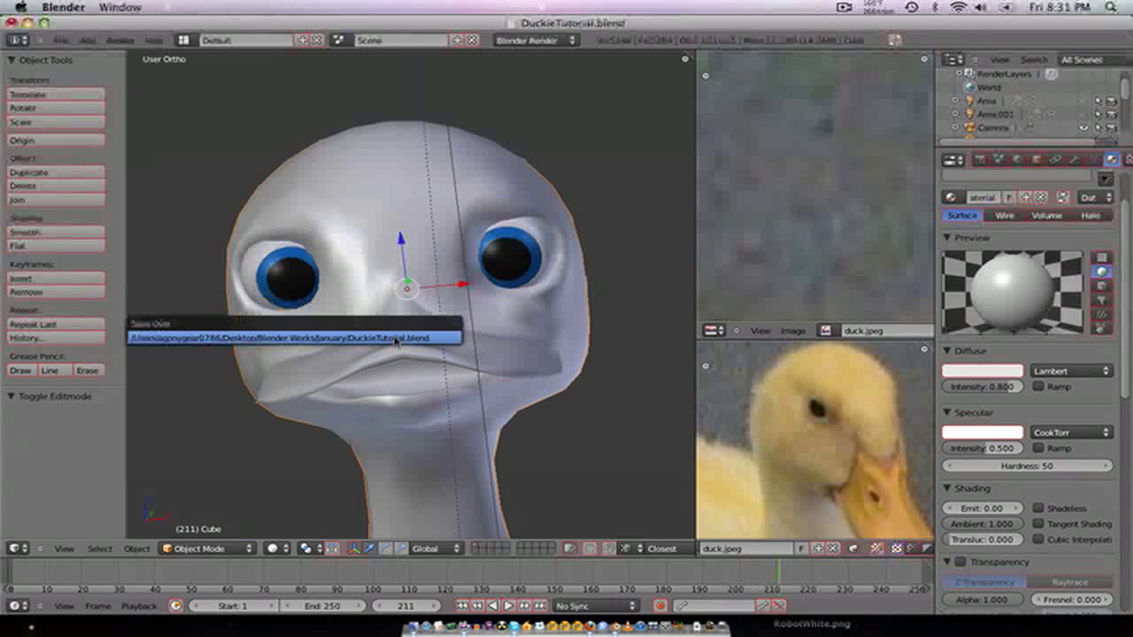
key(F12)
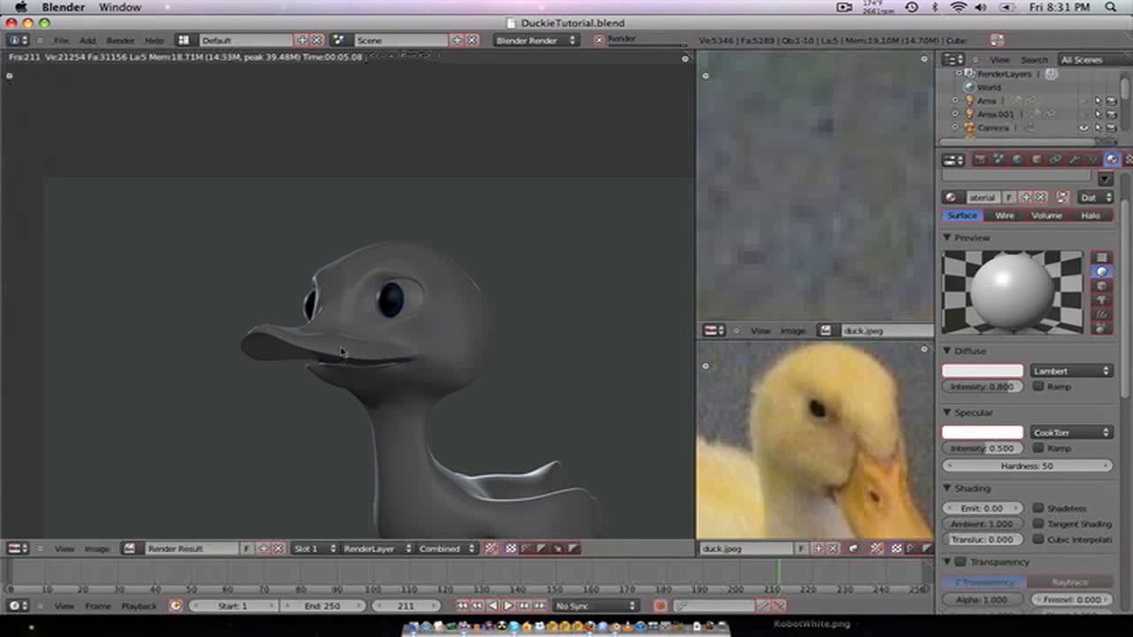
scroll(347, 370, up, 4)
key(Escape)
- Lower the vertex near the mouth corner 0.046 on Z and slightly lower the flank vertex in front of it
middle_drag(409, 369, 372, 369)
key(Tab)
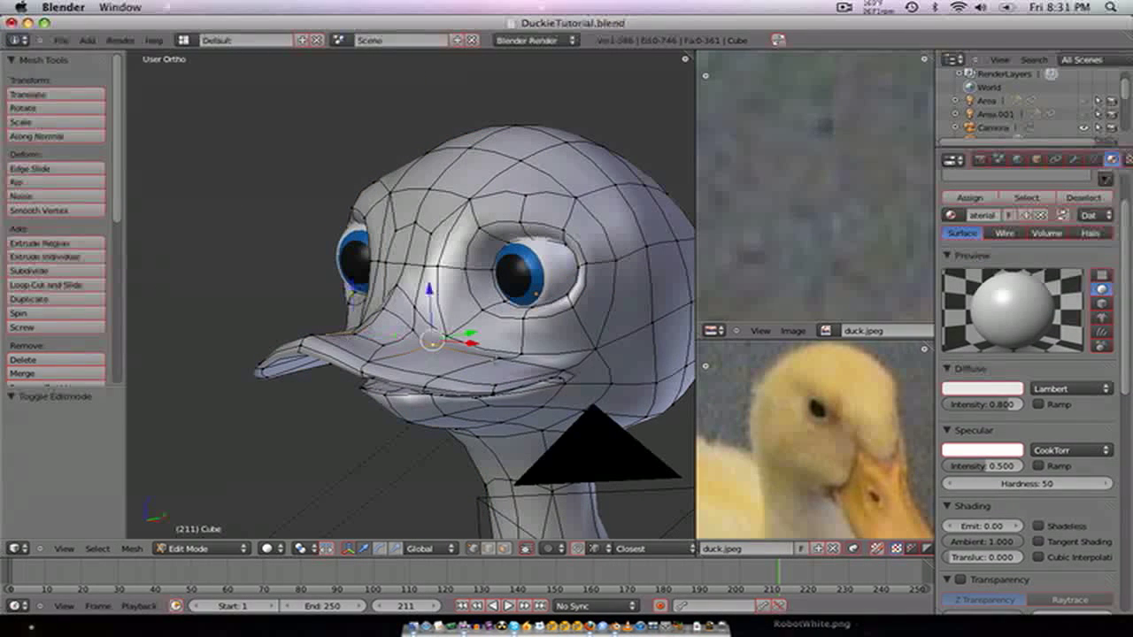
right_click(496, 359)
drag(505, 310, 502, 325)
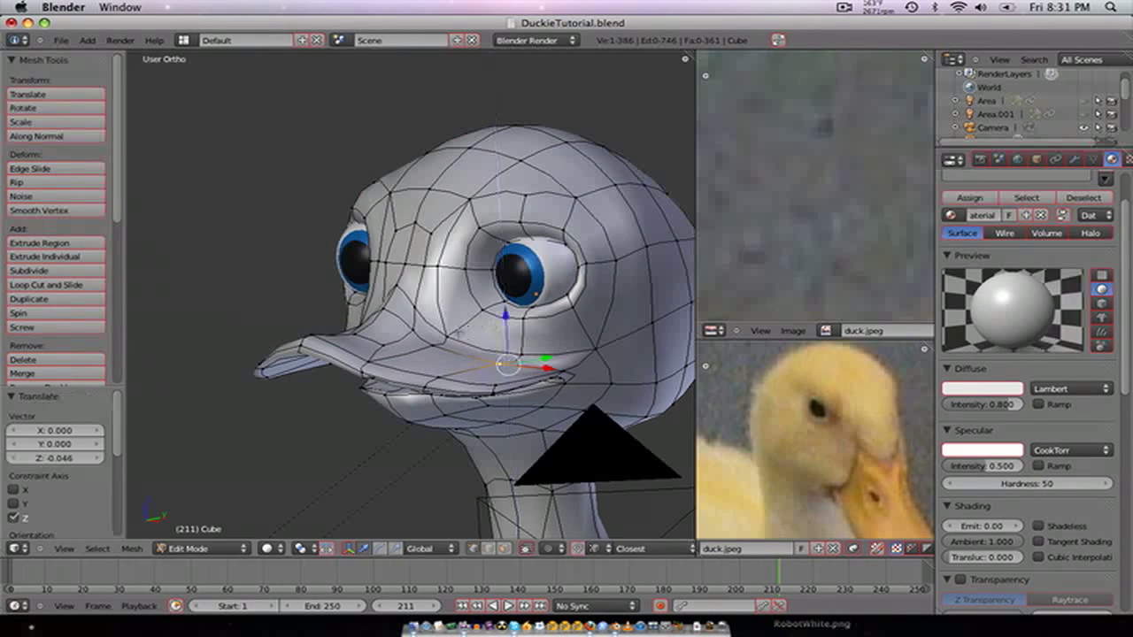
right_click(433, 344)
drag(433, 317, 433, 321)
- Render the duck to check the shading along the side of the beak
key(Tab)
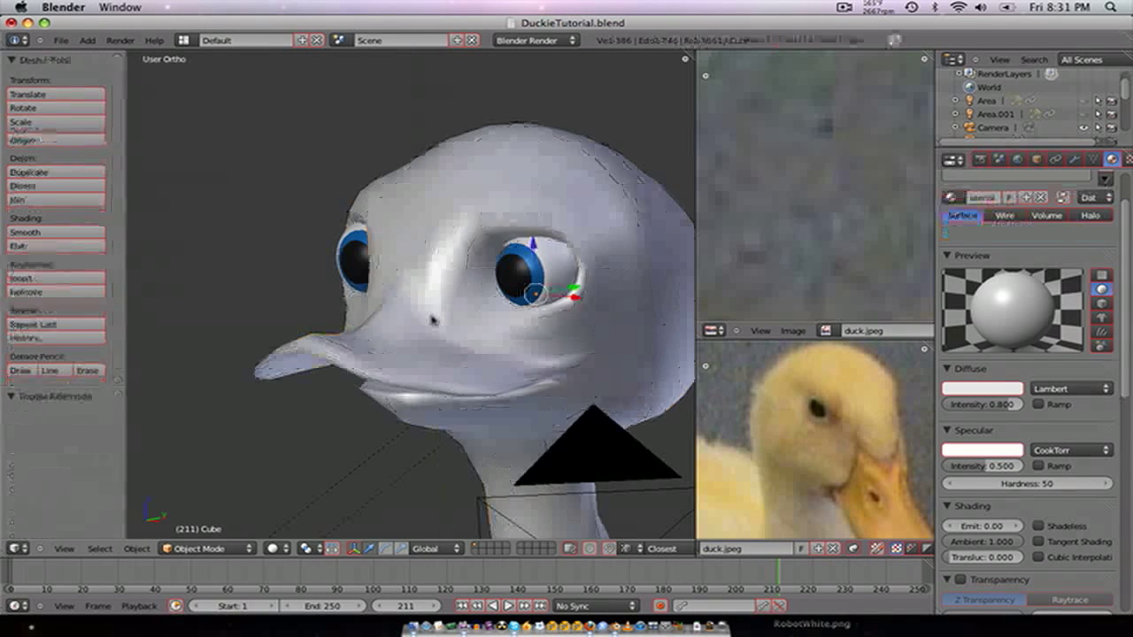
scroll(439, 352, down, 1)
key(F12)
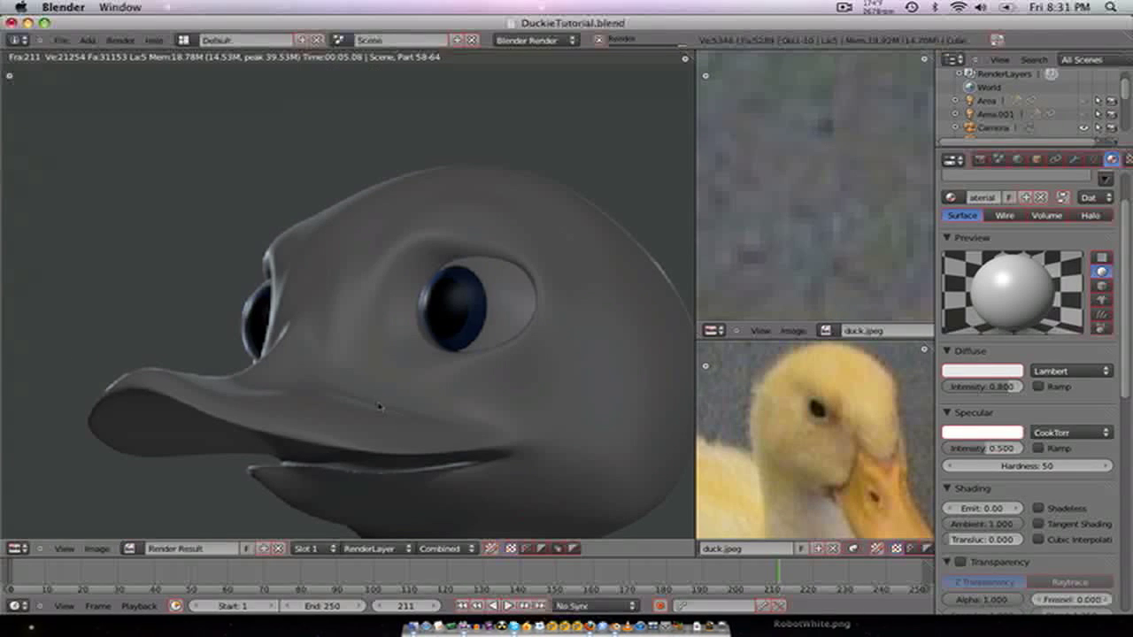
key(Escape)
- Move the selected beak-flank vertex 0.097 back on Y, raise it along Z, and shift it another 0.020 on Y
middle_drag(403, 382, 326, 363)
key(Tab)
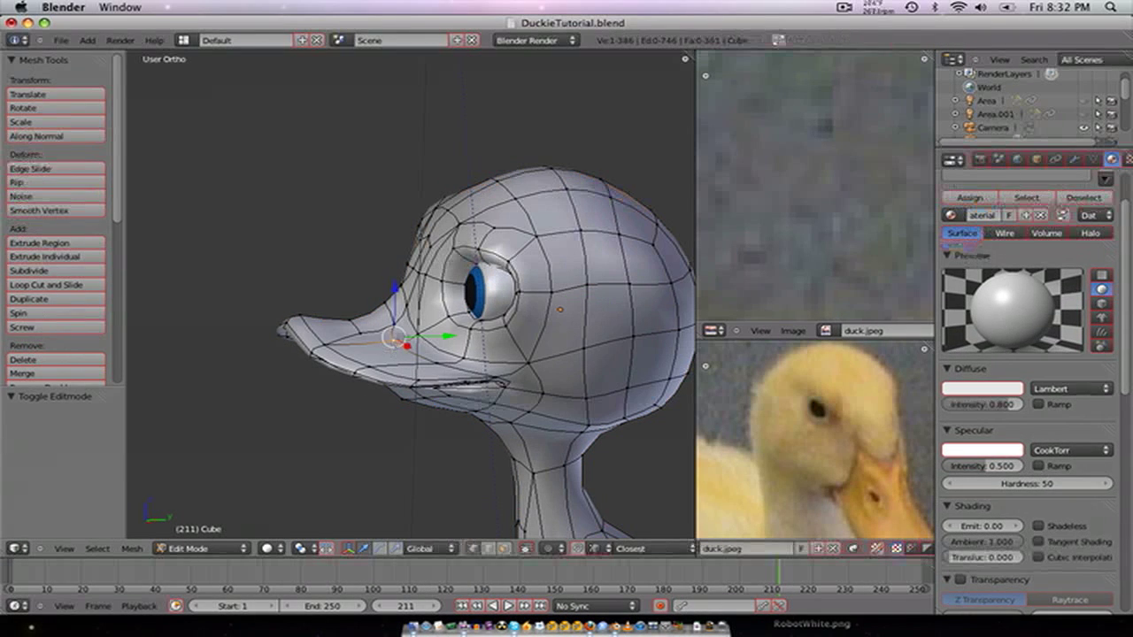
key(g)
key(y)
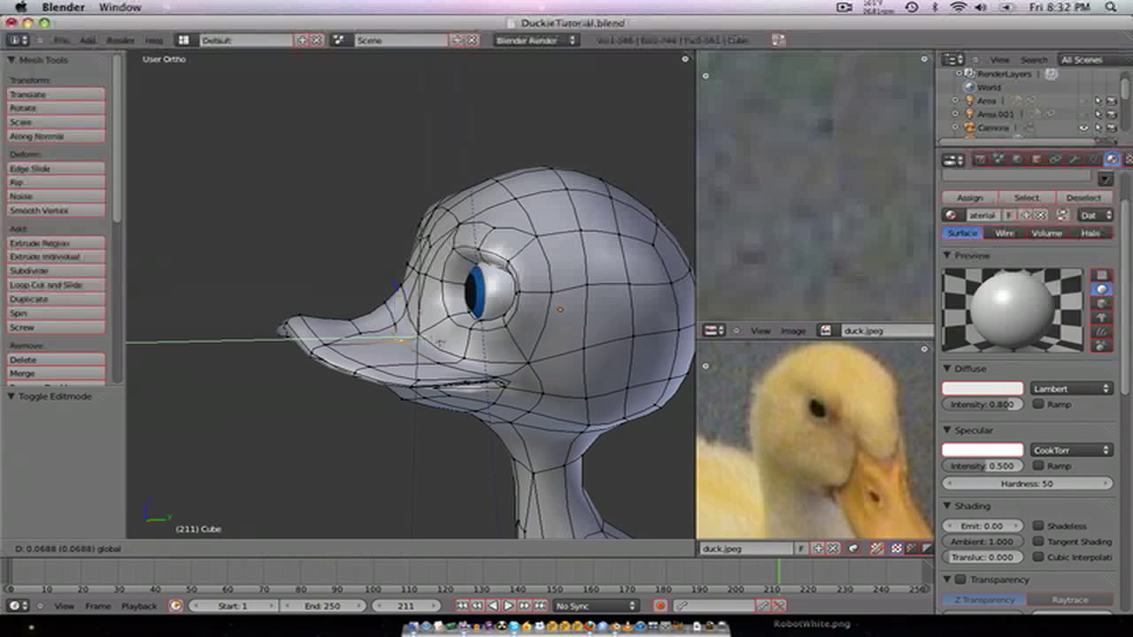
click(418, 337)
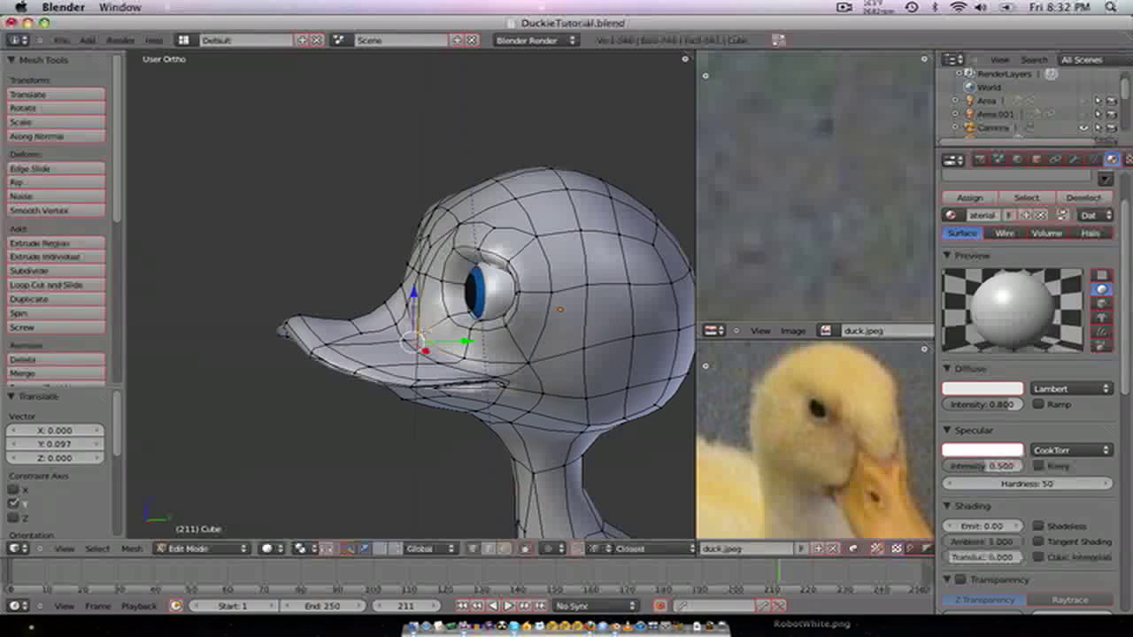
drag(414, 303, 413, 291)
drag(445, 326, 448, 324)
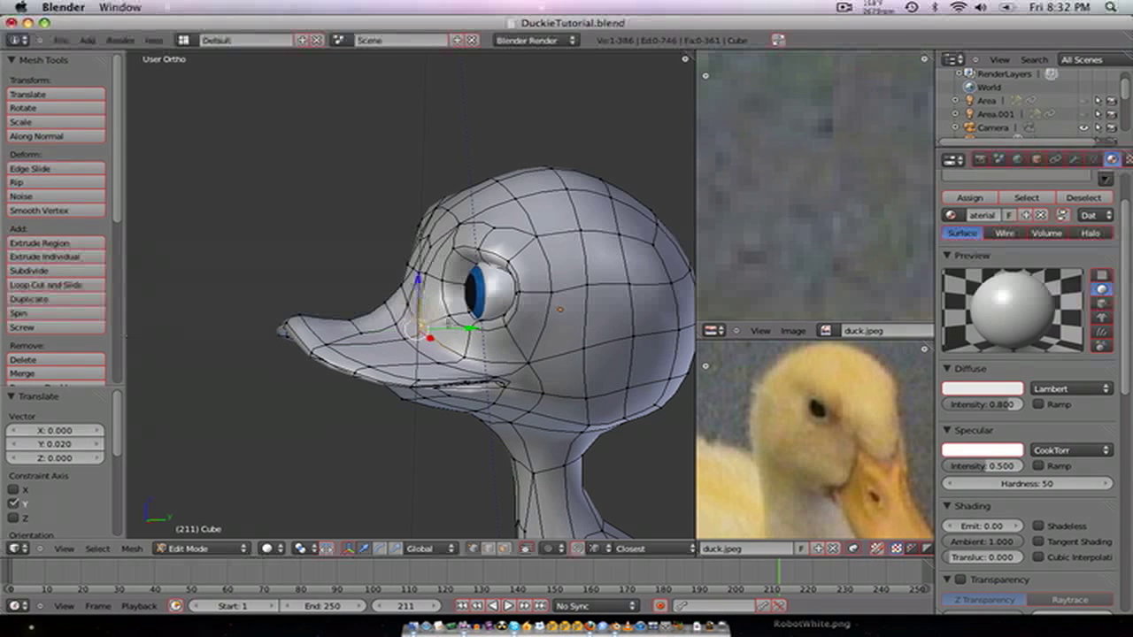
- Move the beak-flank vertex 0.077 on X and slightly lower the vertex pair on both sides of the beak along Z
middle_drag(366, 333, 353, 362)
drag(471, 364, 492, 404)
right_click(422, 390)
right_click(454, 343)
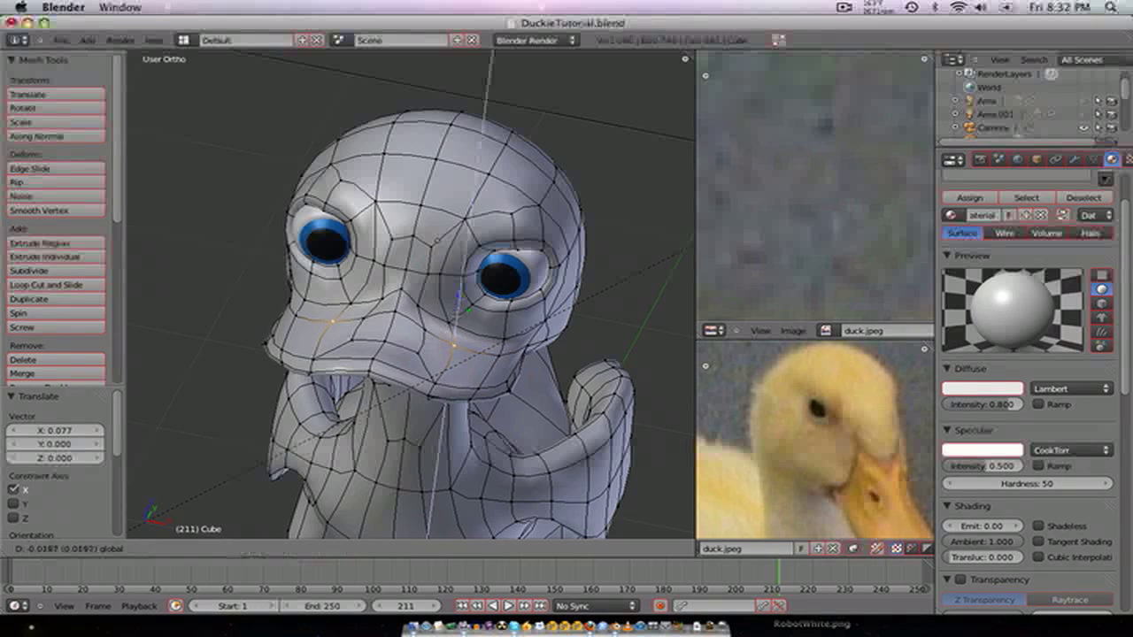
- Render the duck and examine the beak, mouth and overall silhouette both close up and from afar
key(Tab)
middle_drag(475, 362, 407, 351)
scroll(407, 350, up, 2)
key(F12)
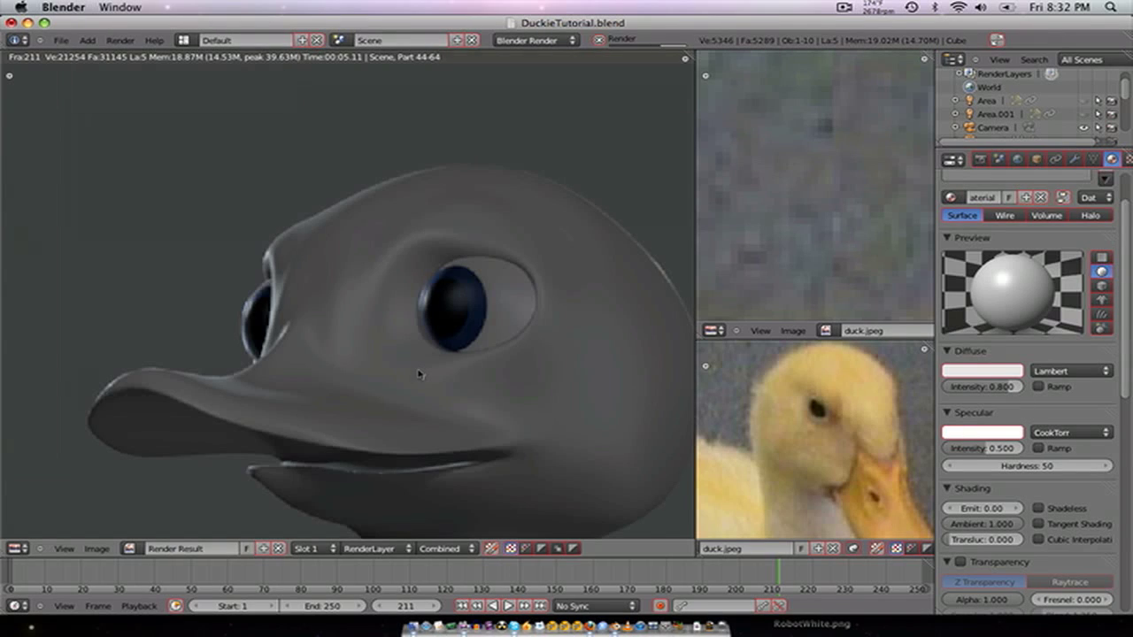
scroll(420, 372, down, 5)
scroll(420, 373, up, 7)
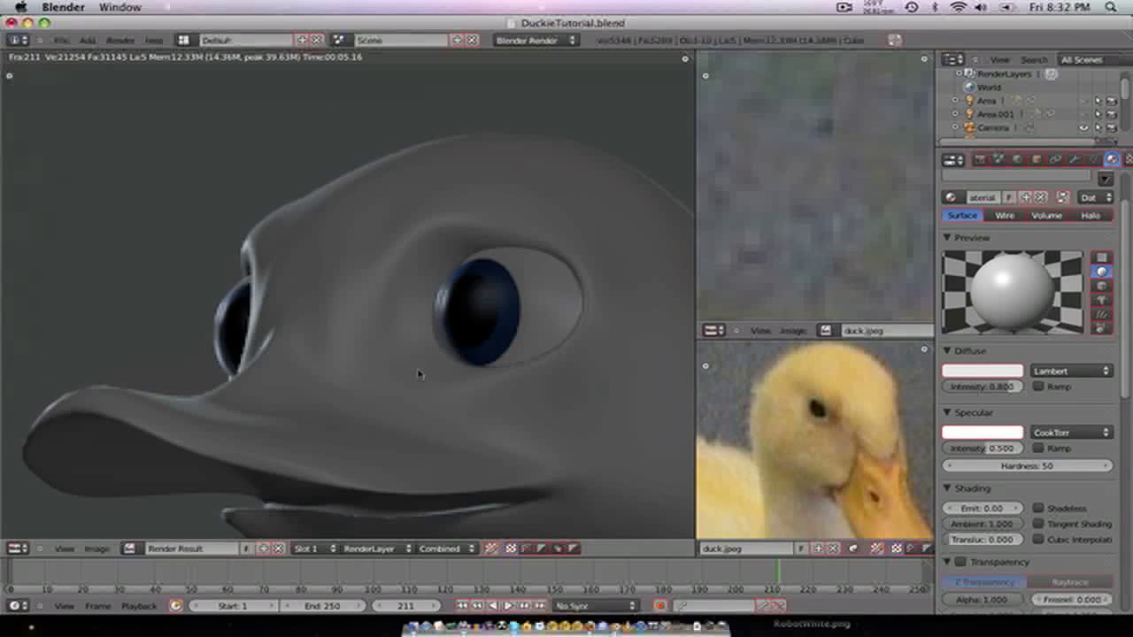
scroll(421, 373, down, 5)
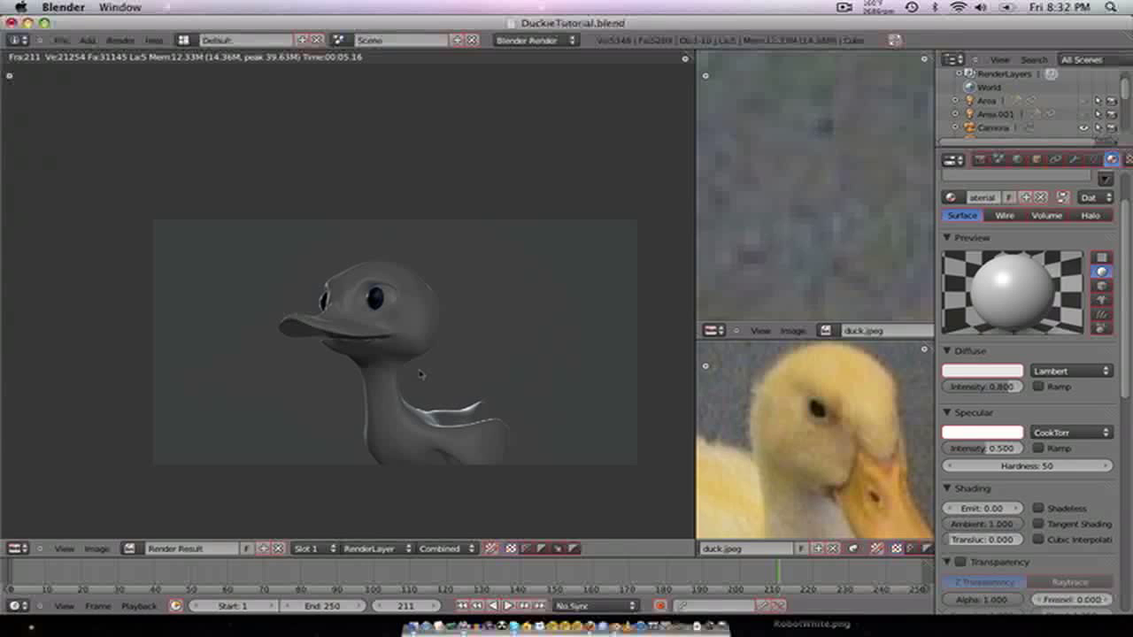
scroll(421, 373, up, 1)
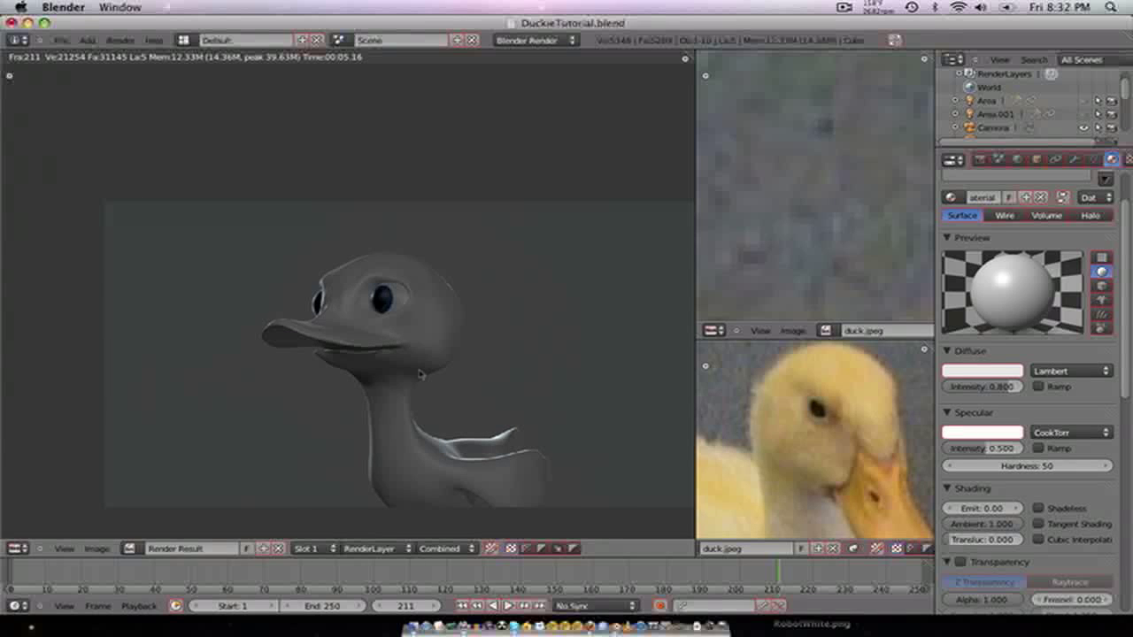
- Close the render and save over DuckieTutorial.blend
key(Escape)
key(ctrl+s)
click(420, 373)
- In front view, select the spot lamp above the duck and hide it from the viewport
key(KP_1)
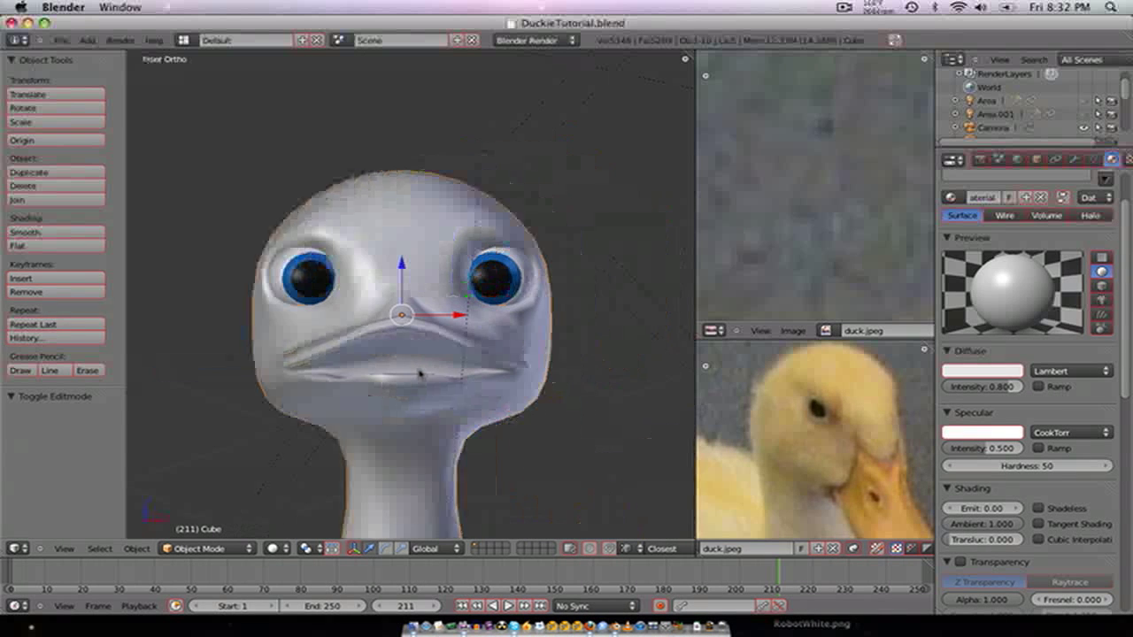
scroll(420, 374, down, 5)
right_click(485, 285)
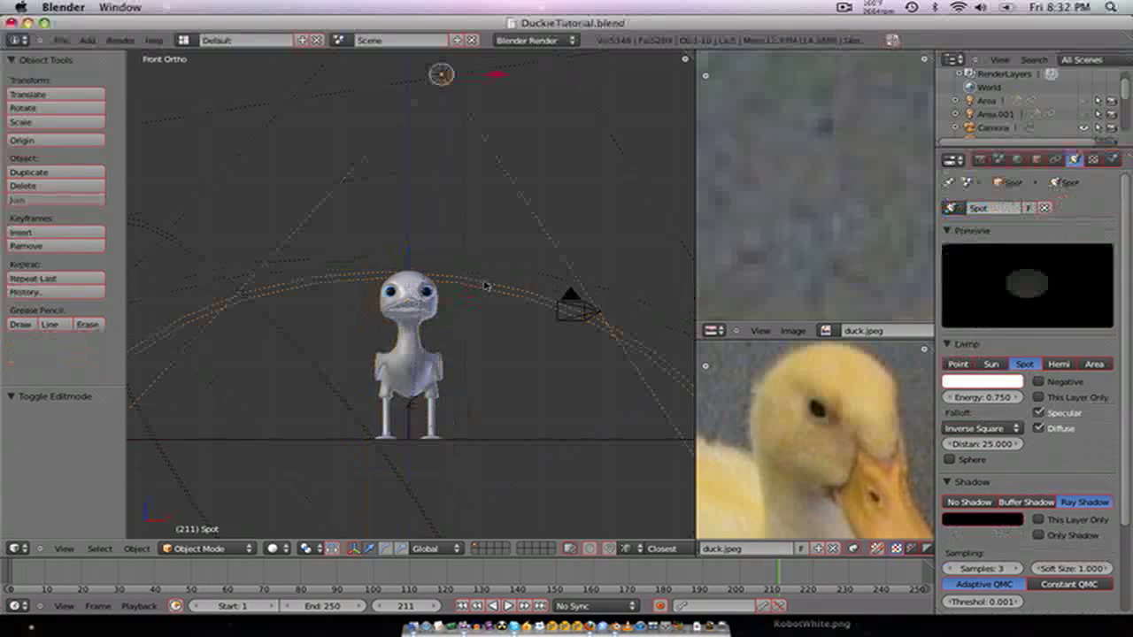
key(h)
- Select the camera, look through it, and move it back along its local Z by 7.025 on X and -7.025 on Y
scroll(309, 288, down, 5)
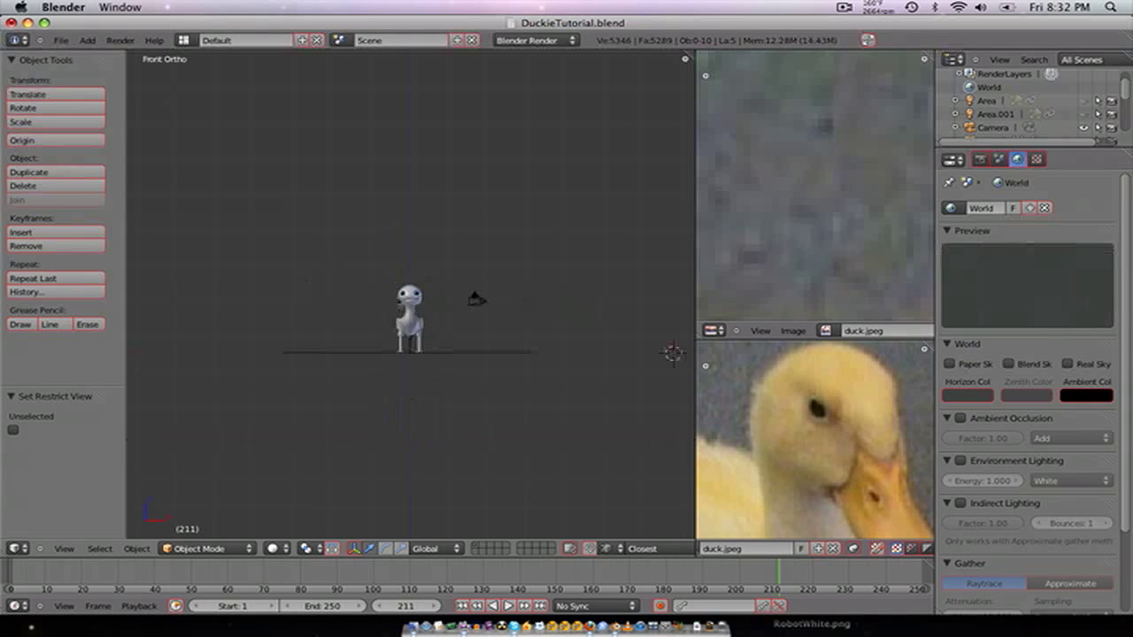
scroll(436, 360, up, 1)
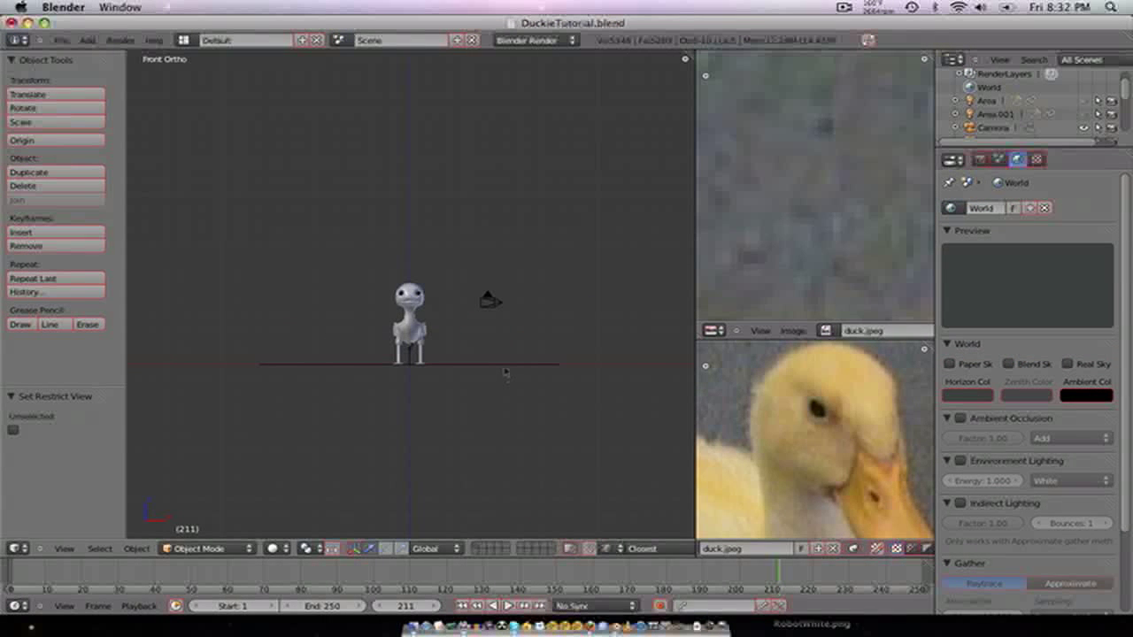
right_click(575, 305)
key(KP_0)
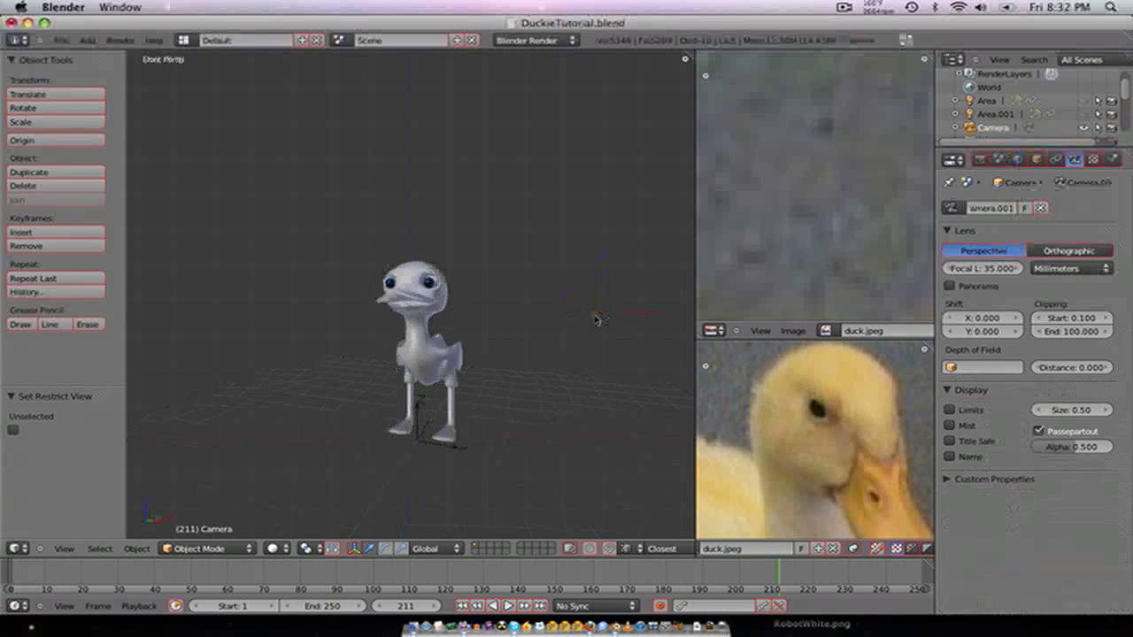
scroll(530, 339, down, 3)
key(g)
key(z)
key(z)
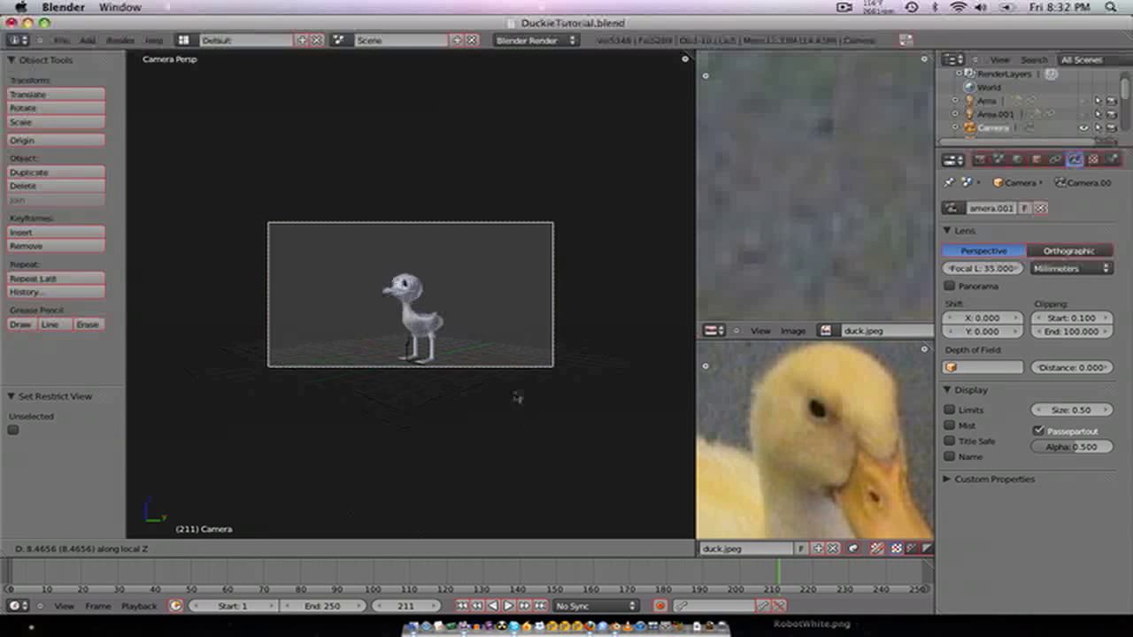
click(518, 400)
- Lower the camera and dolly it in by -3.851 on X and 3.851 on Y until the whole duck, feet included, fits the frame
key(g)
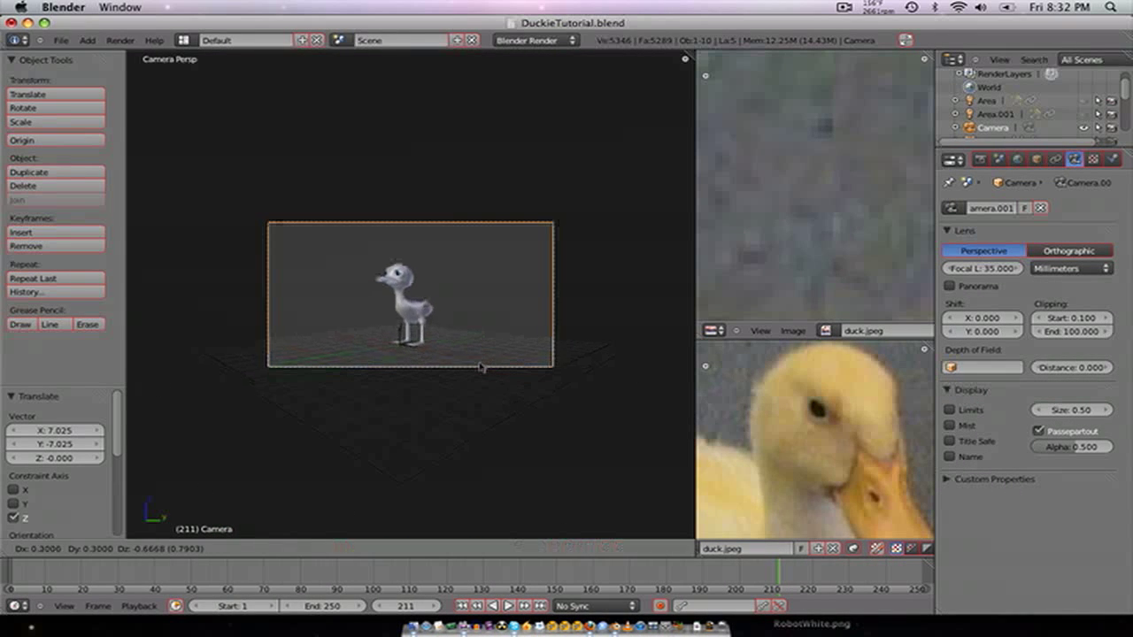
click(481, 366)
key(g)
key(z)
key(z)
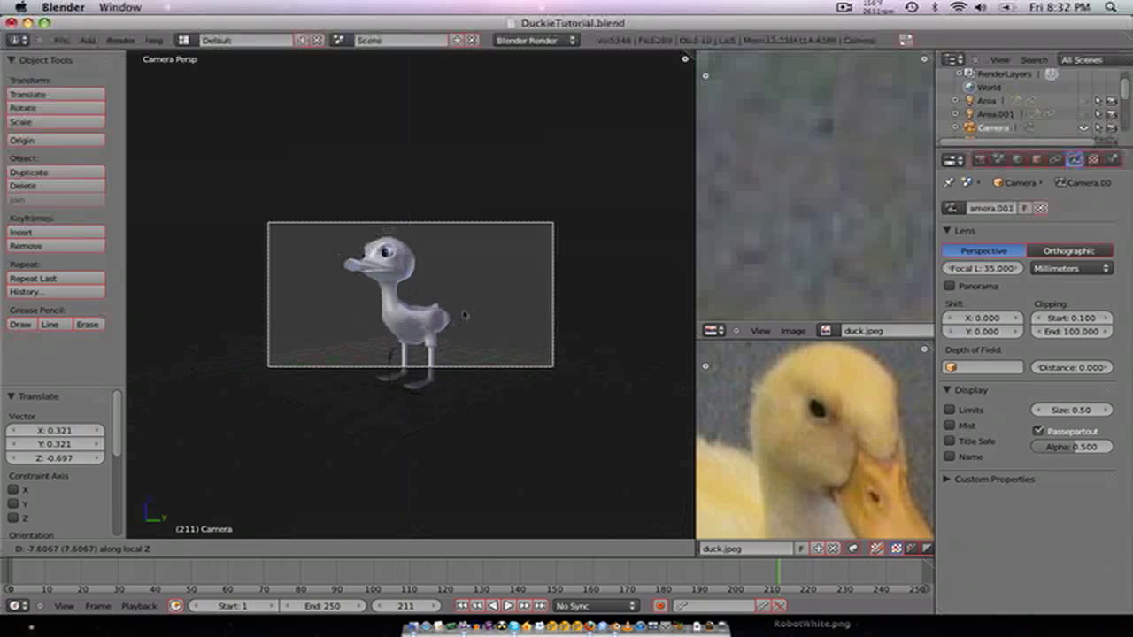
click(468, 319)
key(g)
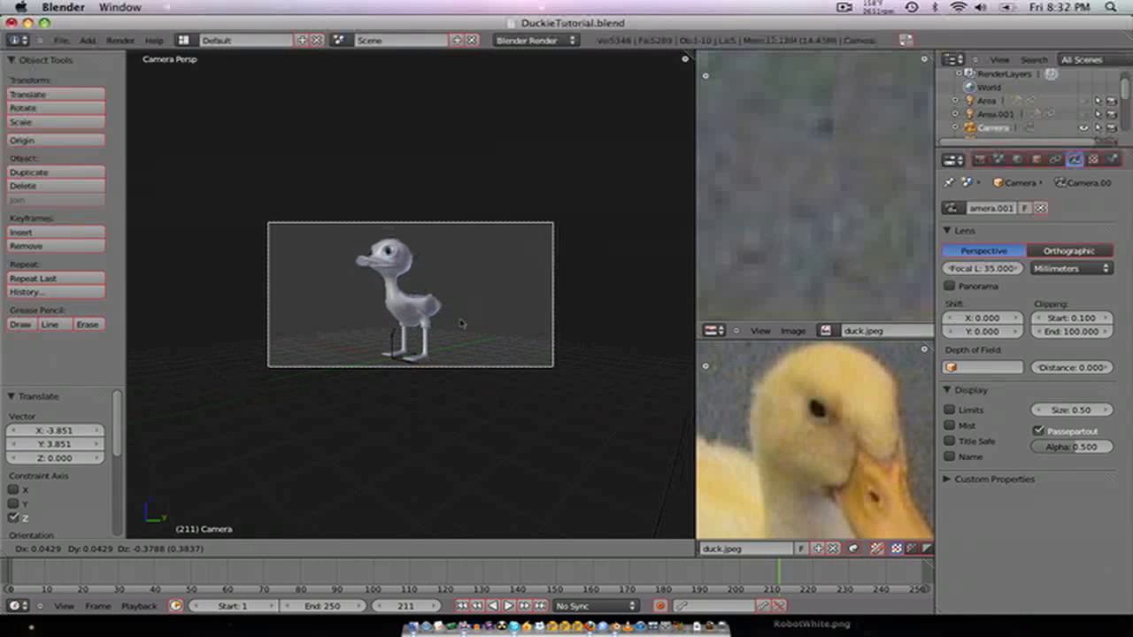
click(460, 323)
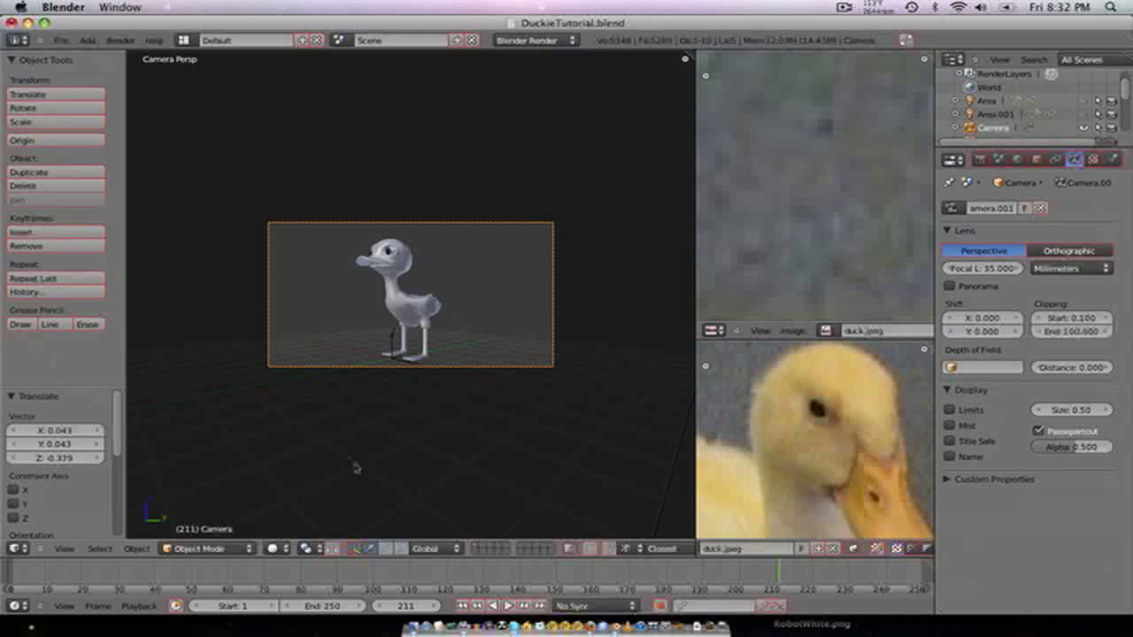
- Render the duck from the reframed camera to check its full-body proportions
scroll(356, 467, up, 5)
scroll(416, 379, down, 1)
key(F12)
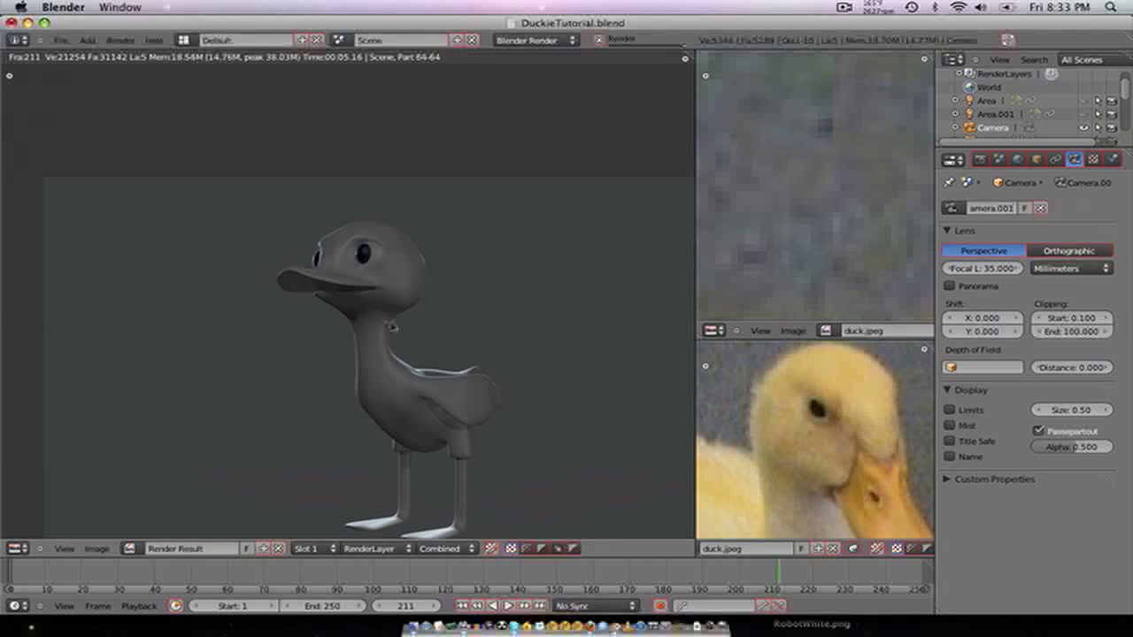
scroll(389, 328, down, 2)
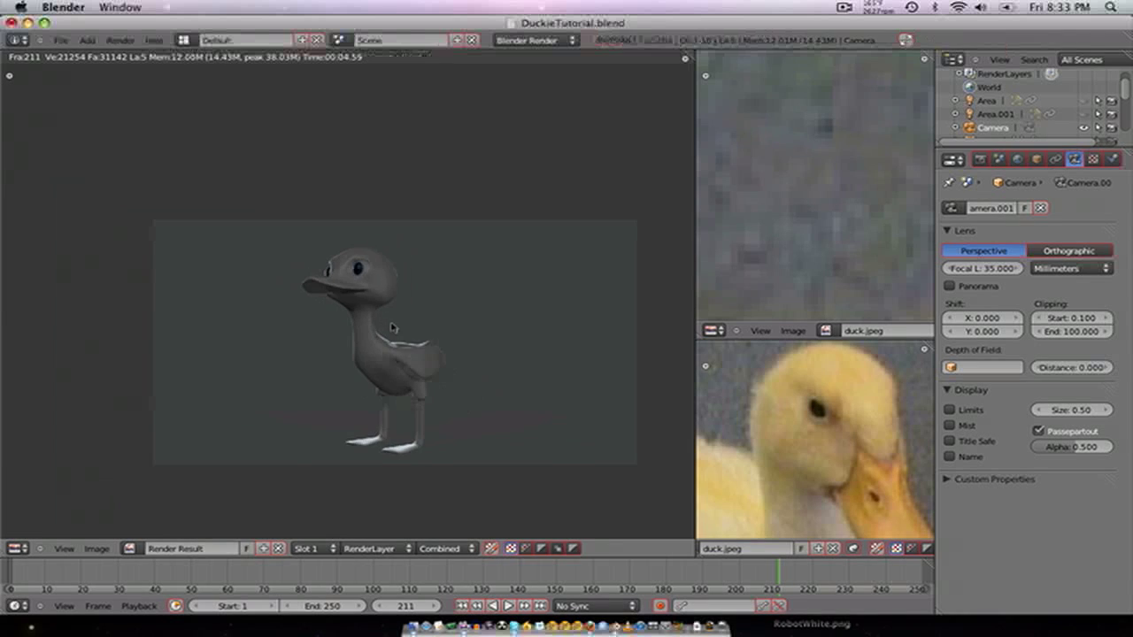
key(Escape)
- Save over the current file and save an incremented copy as DuckieTutorial1.blend in the January folder
scroll(394, 327, up, 3)
key(ctrl+s)
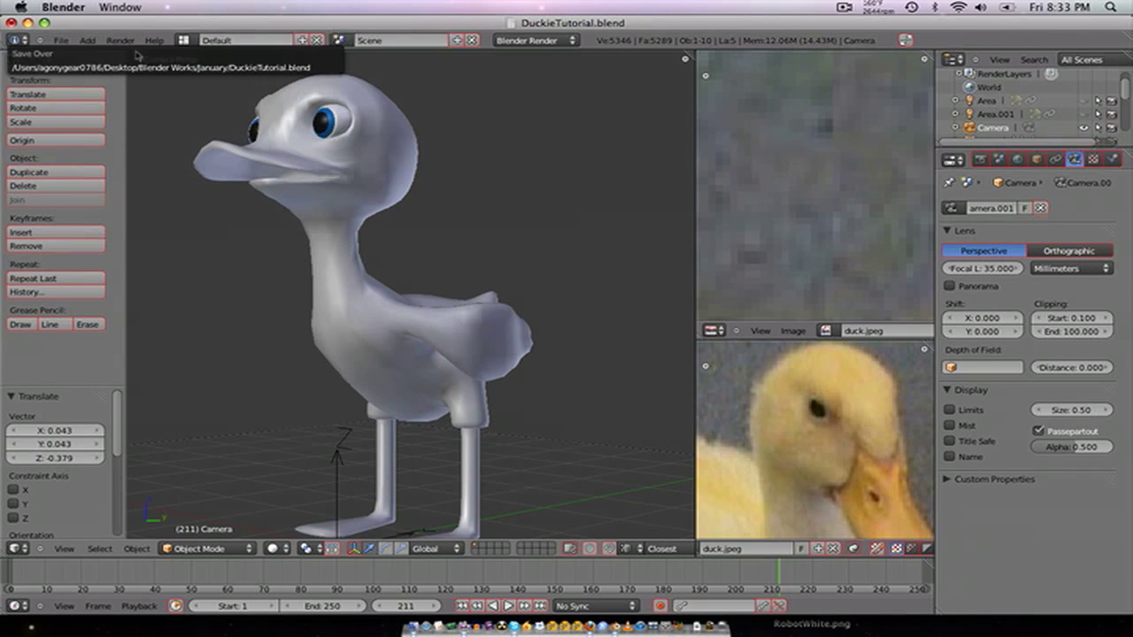
click(115, 68)
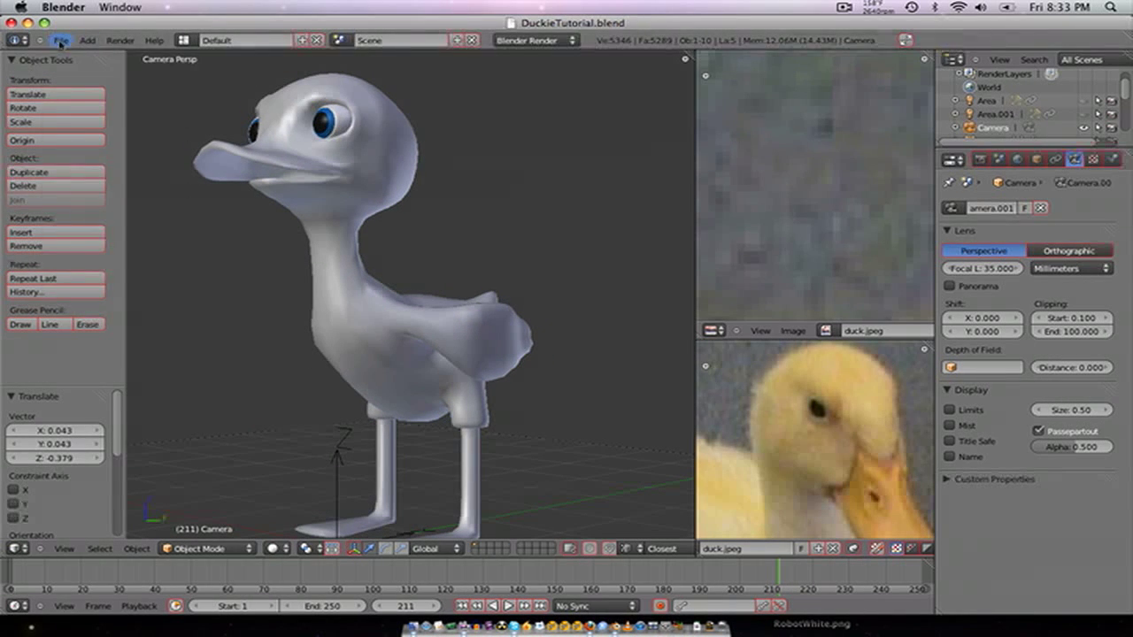
click(60, 43)
click(89, 140)
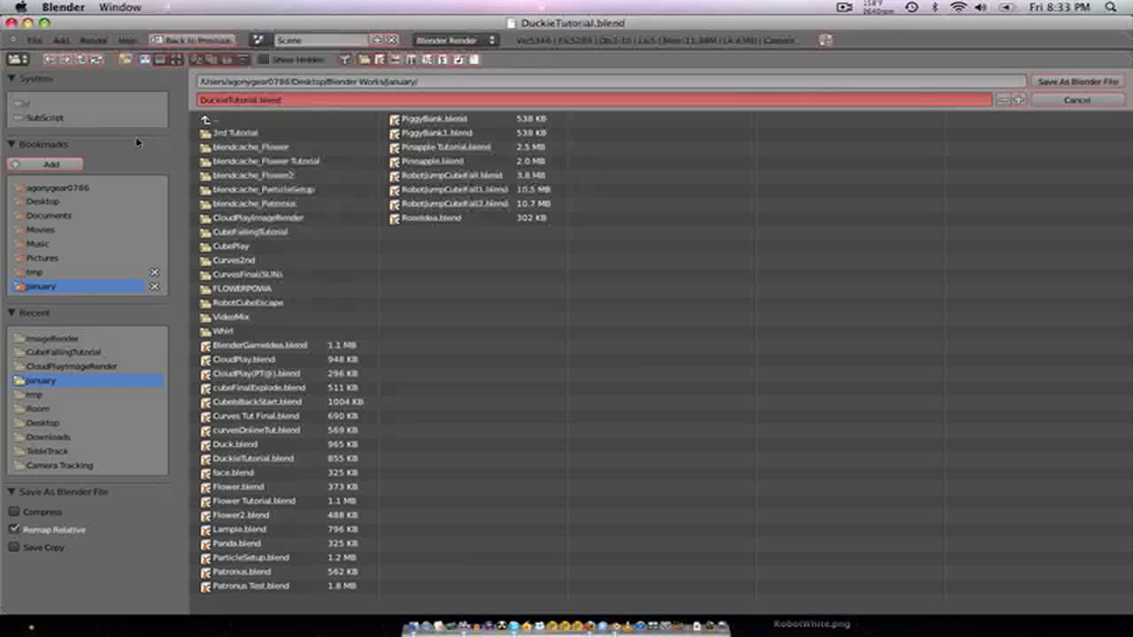
click(1018, 100)
click(1076, 82)
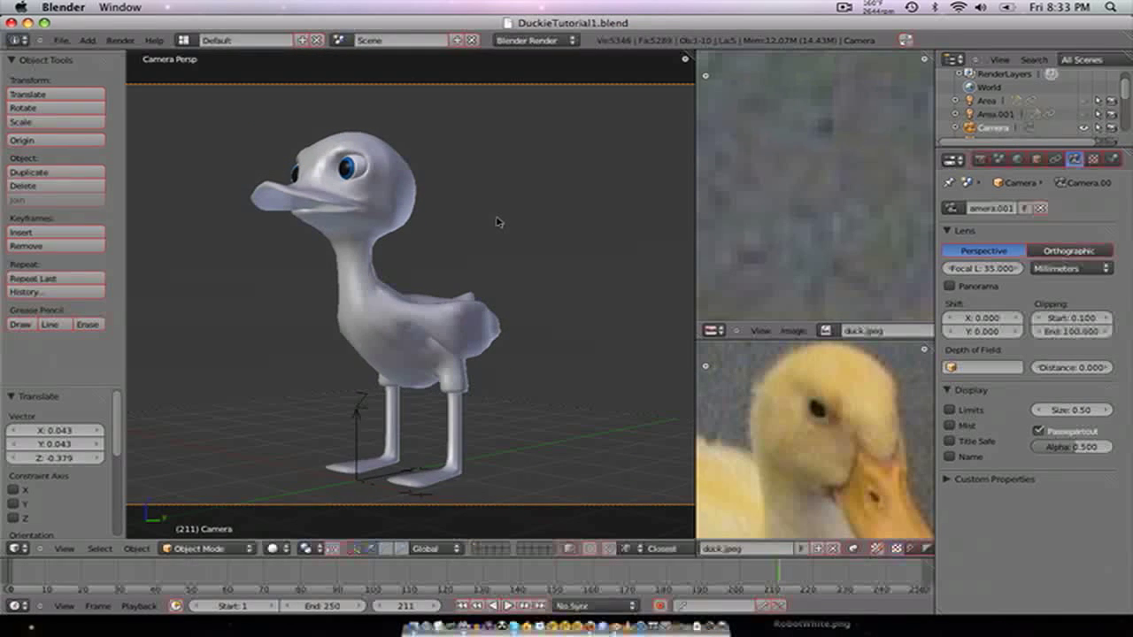
- Select the upper edge loop across both of the duck's legs and scale it to 0.711
key(KP_1)
scroll(375, 450, up, 5)
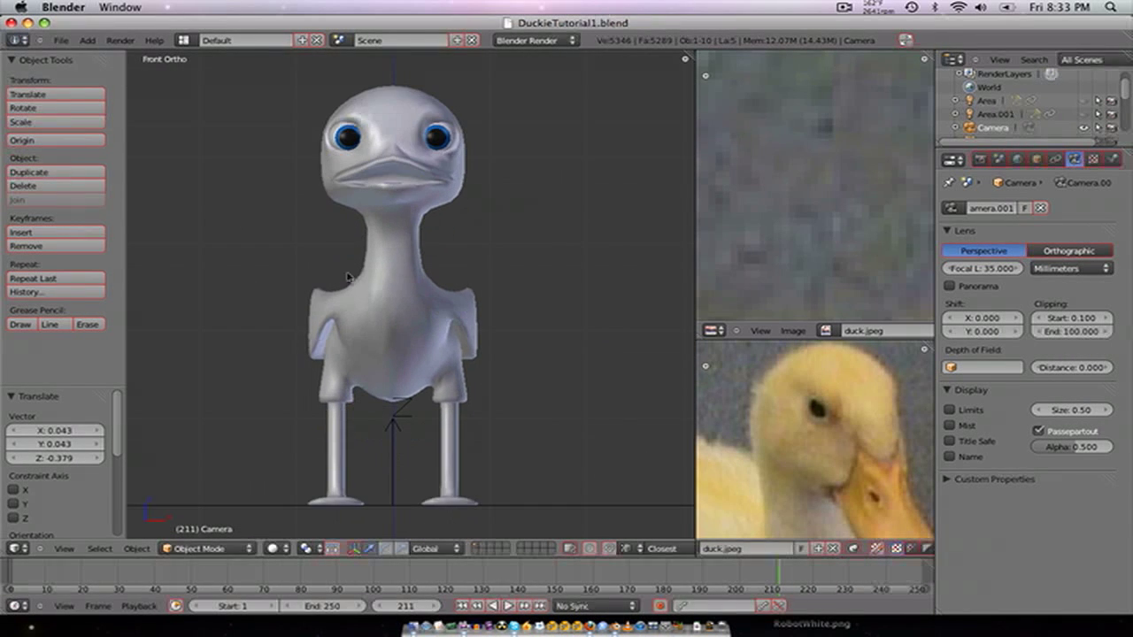
scroll(410, 264, up, 3)
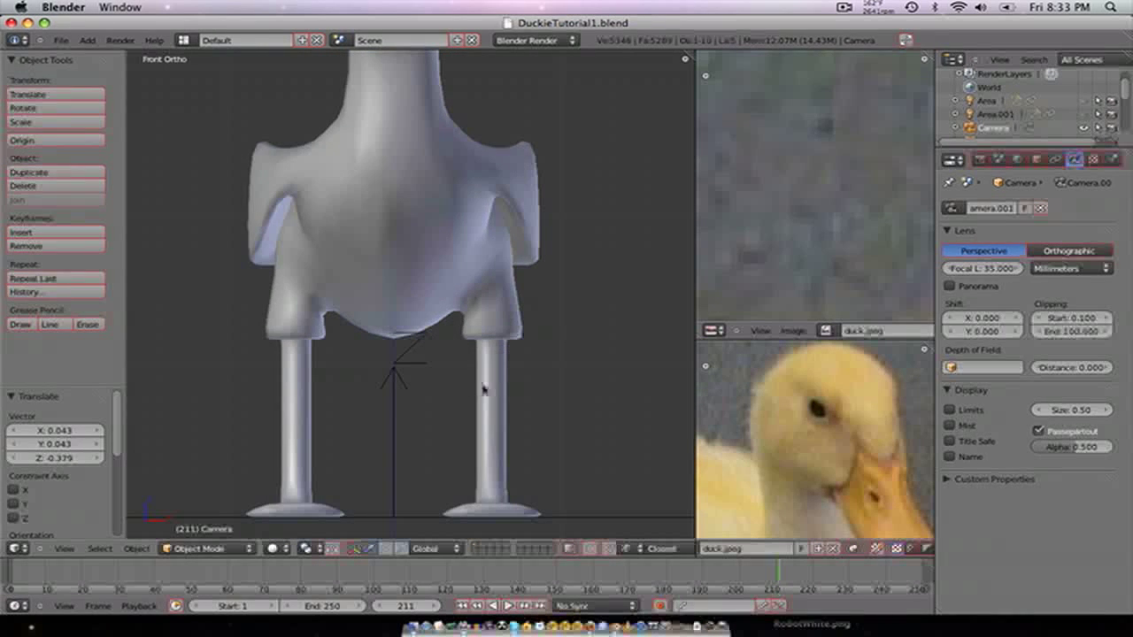
right_click(486, 387)
key(Tab)
alt+right_click(501, 383)
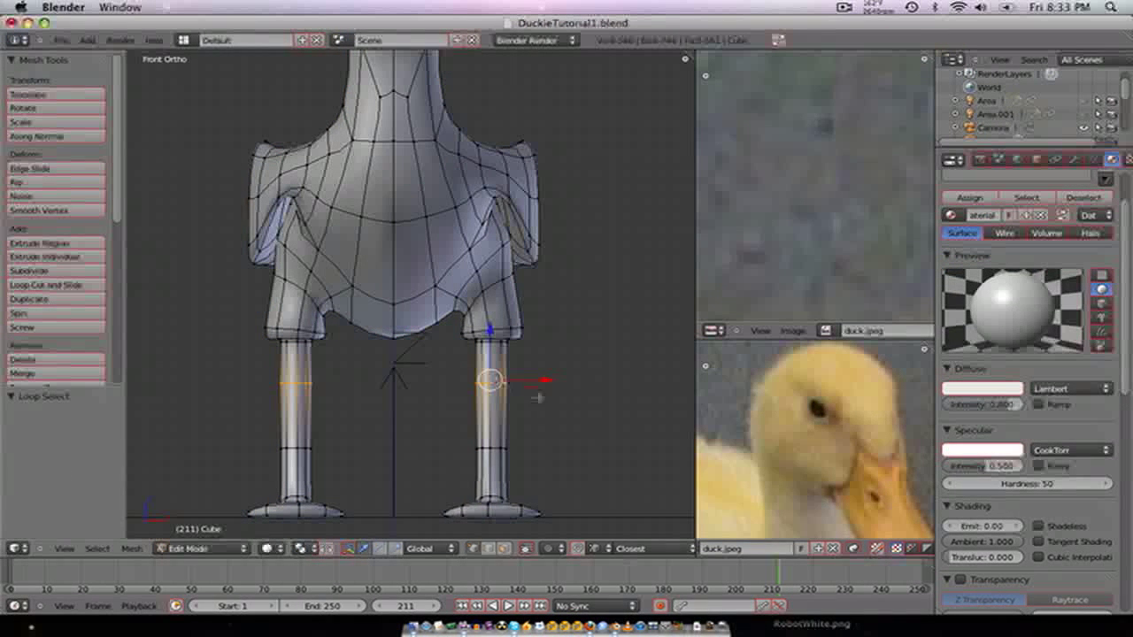
key(s)
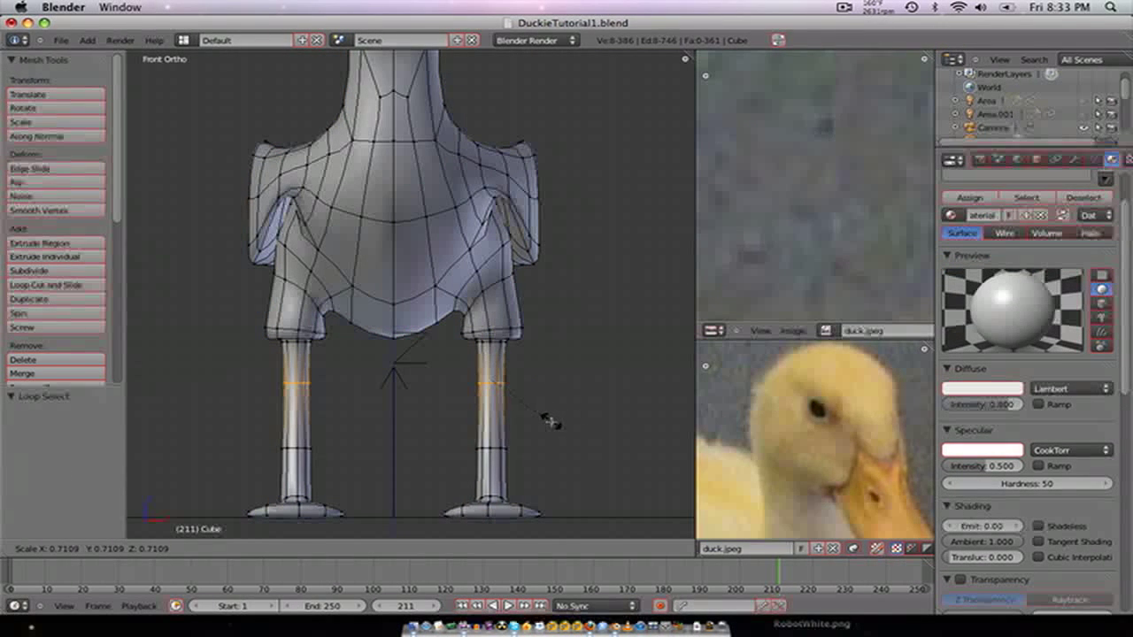
click(537, 425)
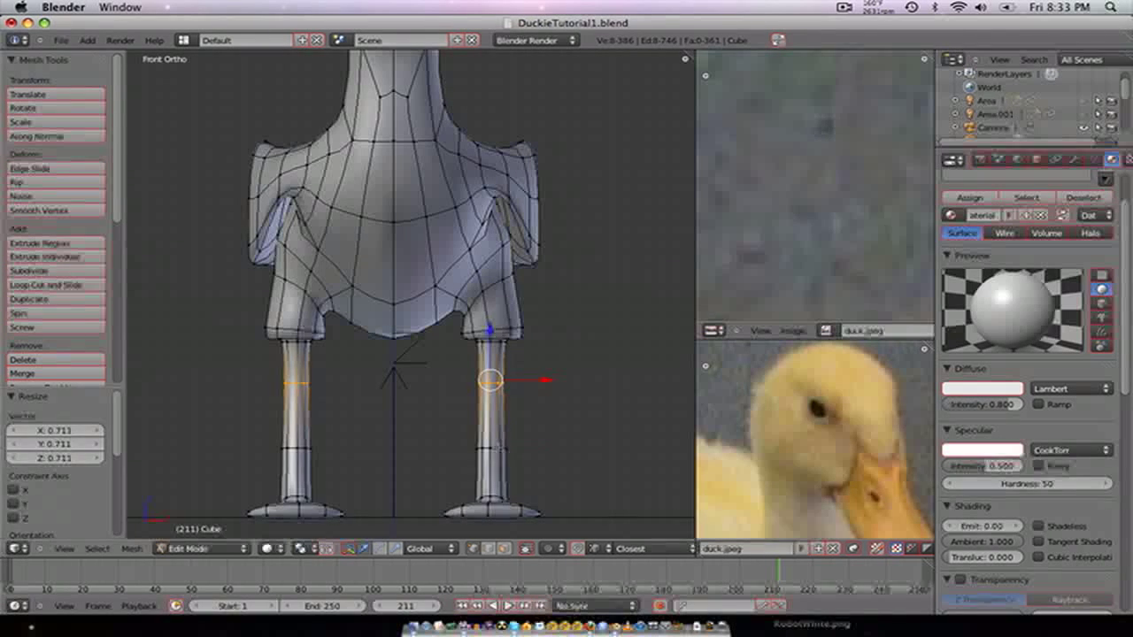
- Scale the lower leg edge loop to 0.524 and add a loop cut midway between the two leg loops
alt+right_click(498, 448)
key(s)
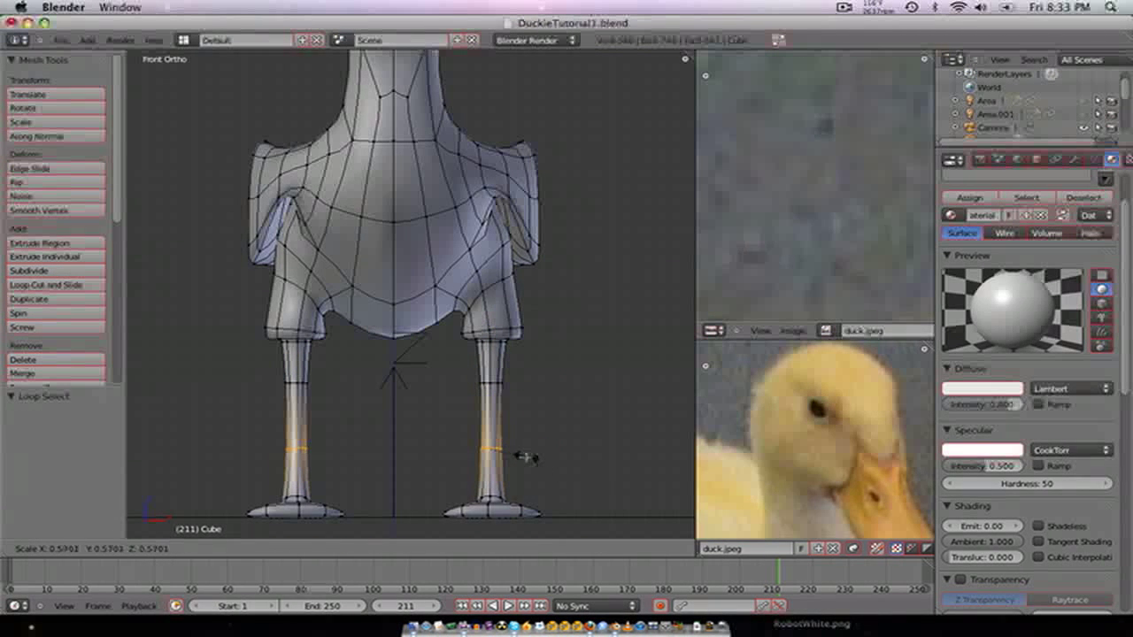
click(522, 454)
key(a)
key(ctrl+r)
click(508, 430)
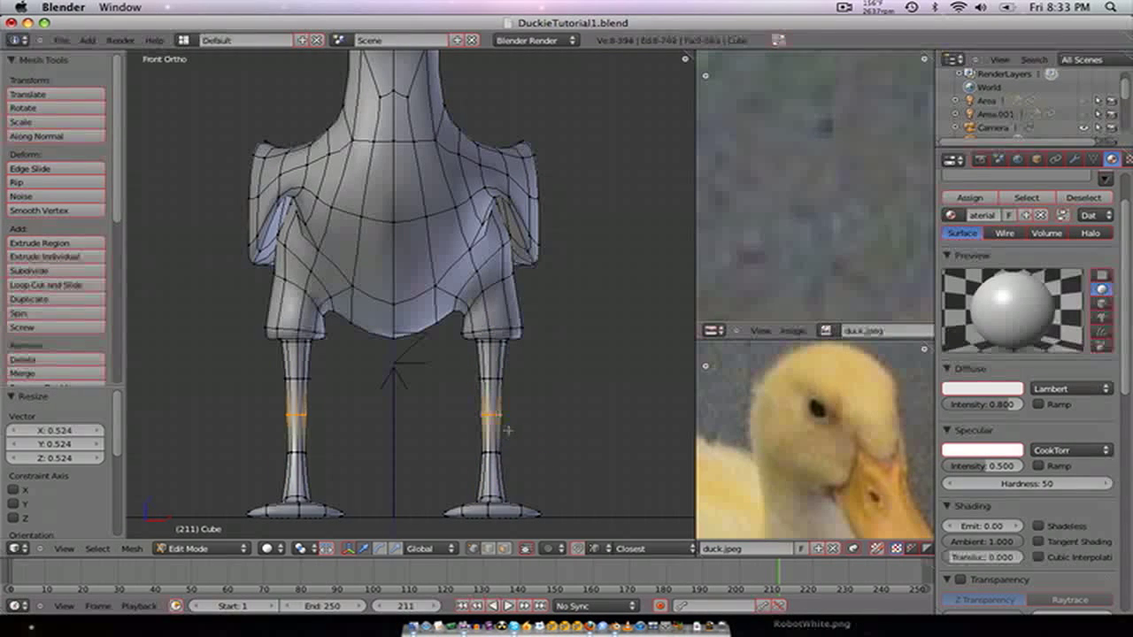
click(507, 429)
- Examine the thinned legs and the duck's overall proportions in perspective and side views
key(Tab)
middle_drag(497, 397, 447, 363)
key(Tab)
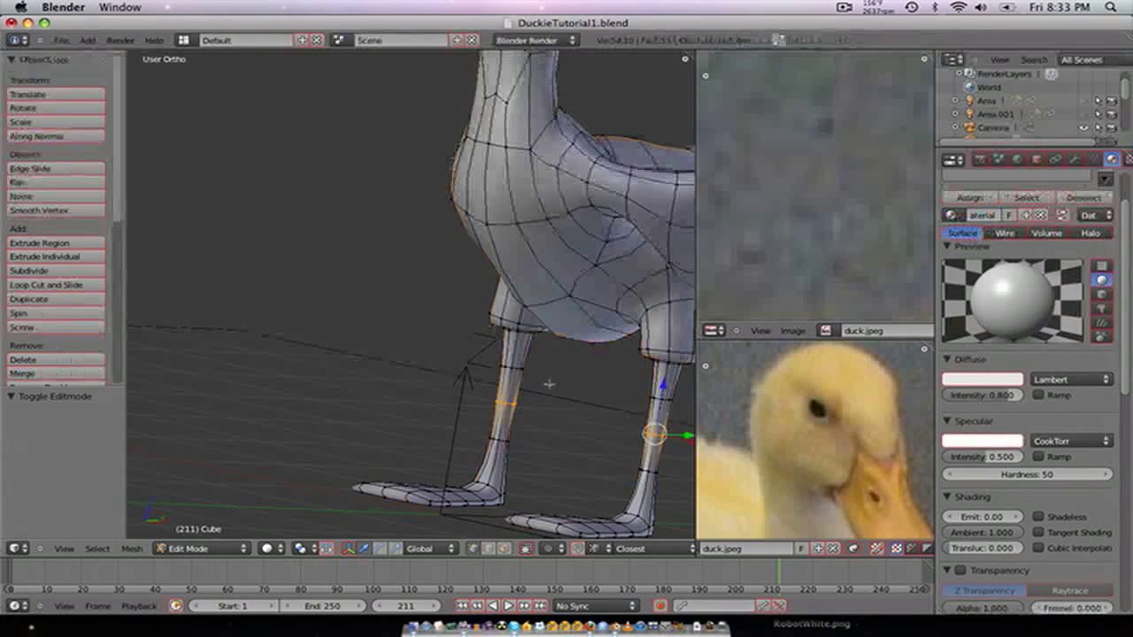
key(KP_1)
key(KP_3)
scroll(549, 385, down, 1)
shift+middle_drag(663, 402, 508, 428)
key(Tab)
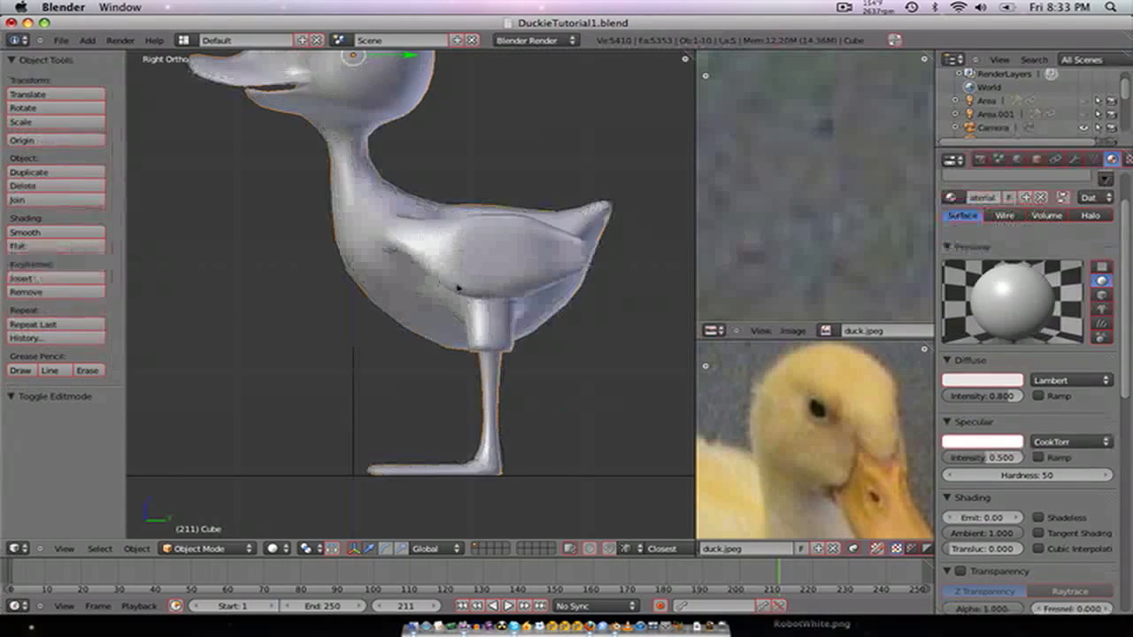
key(Tab)
key(Tab)
key(Tab)
scroll(431, 297, down, 3)
middle_drag(431, 299, 468, 384)
key(Tab)
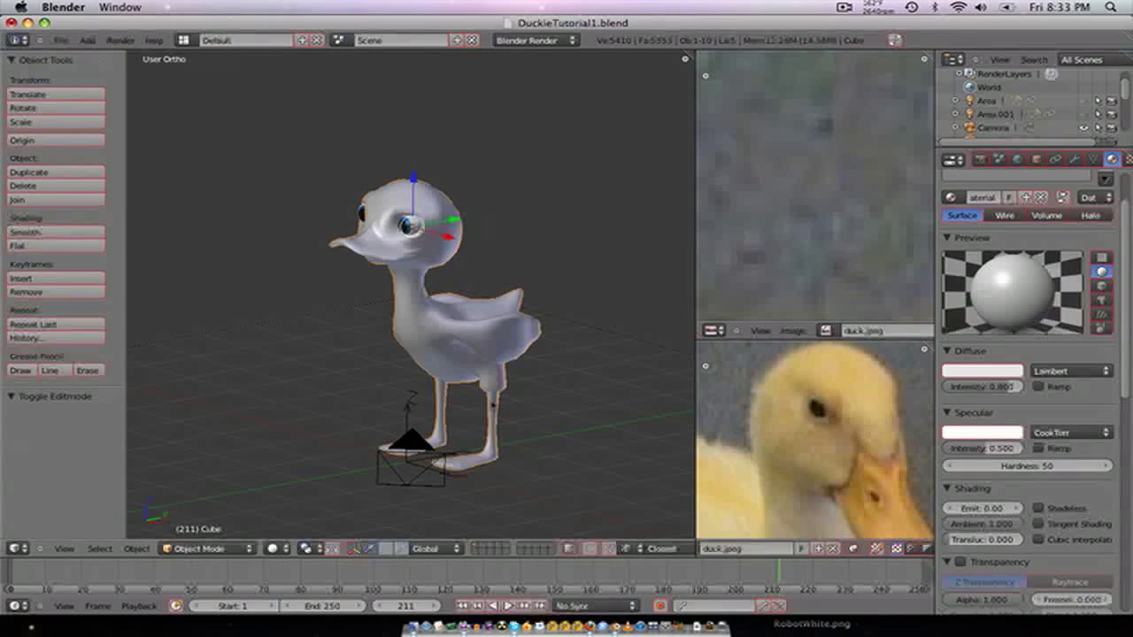
- Clear the selection and box-select both lower legs and feet through the mesh in front wireframe view
key(KP_1)
key(Tab)
scroll(493, 406, up, 4)
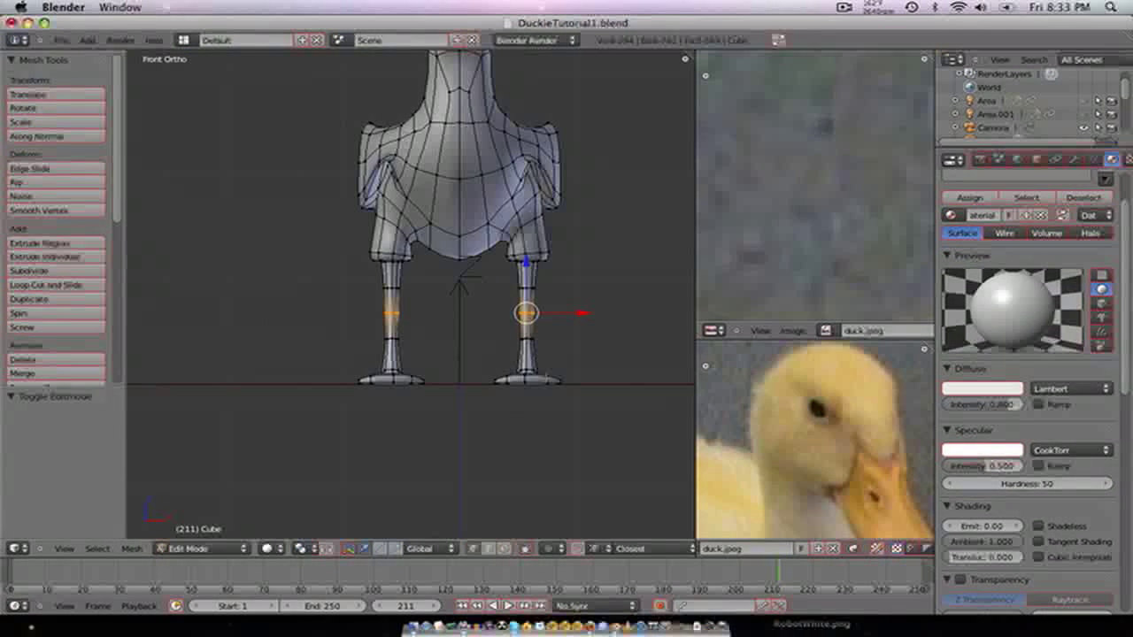
key(a)
key(b)
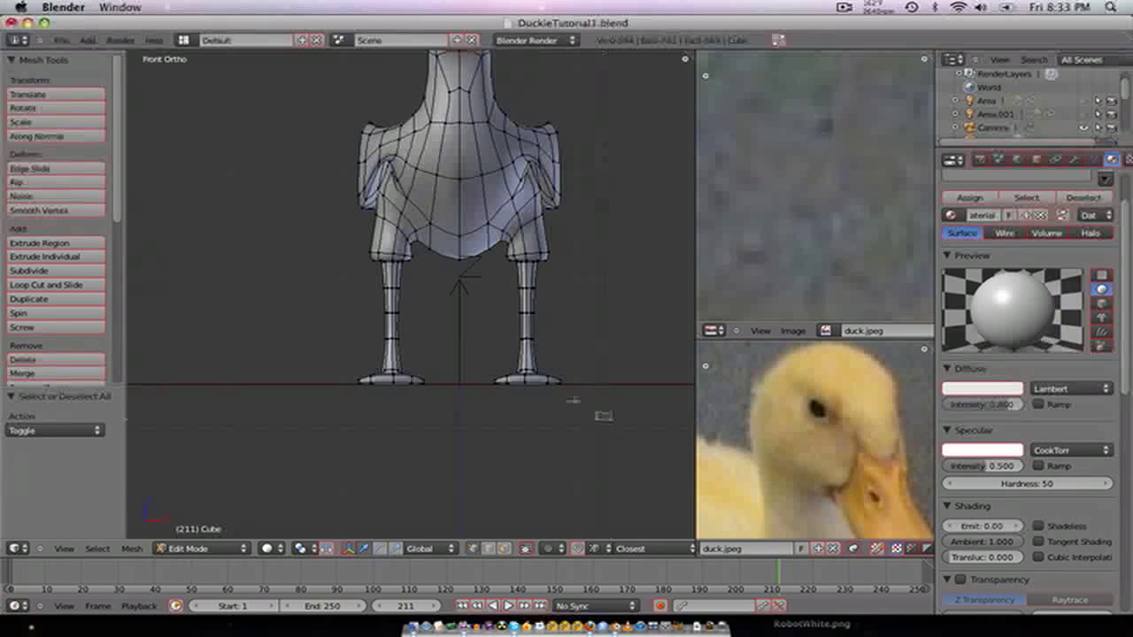
drag(610, 419, 538, 379)
key(z)
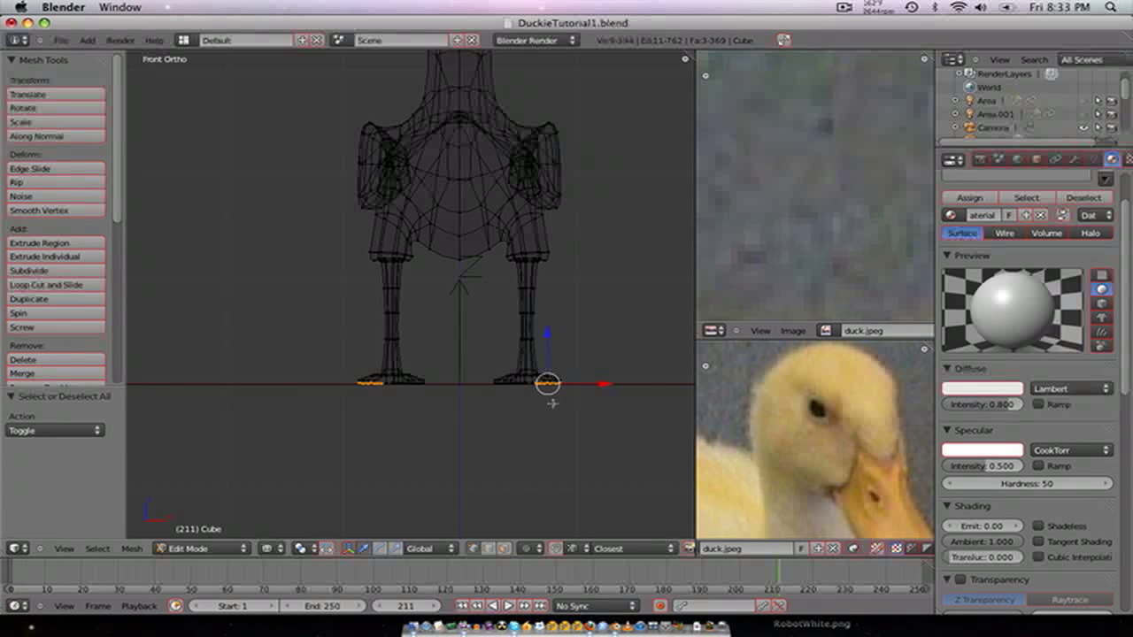
key(b)
drag(623, 460, 459, 274)
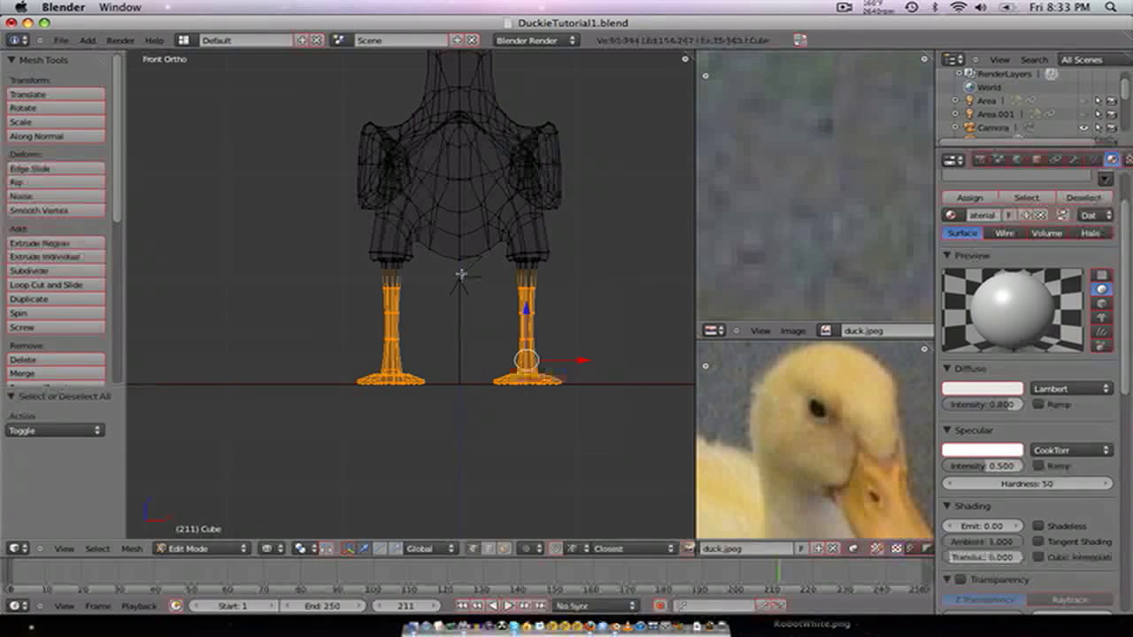
- Grow the selection twice to reach the tops of the legs and return to solid shading
key(ctrl+KP_Add)
scroll(567, 257, up, 4)
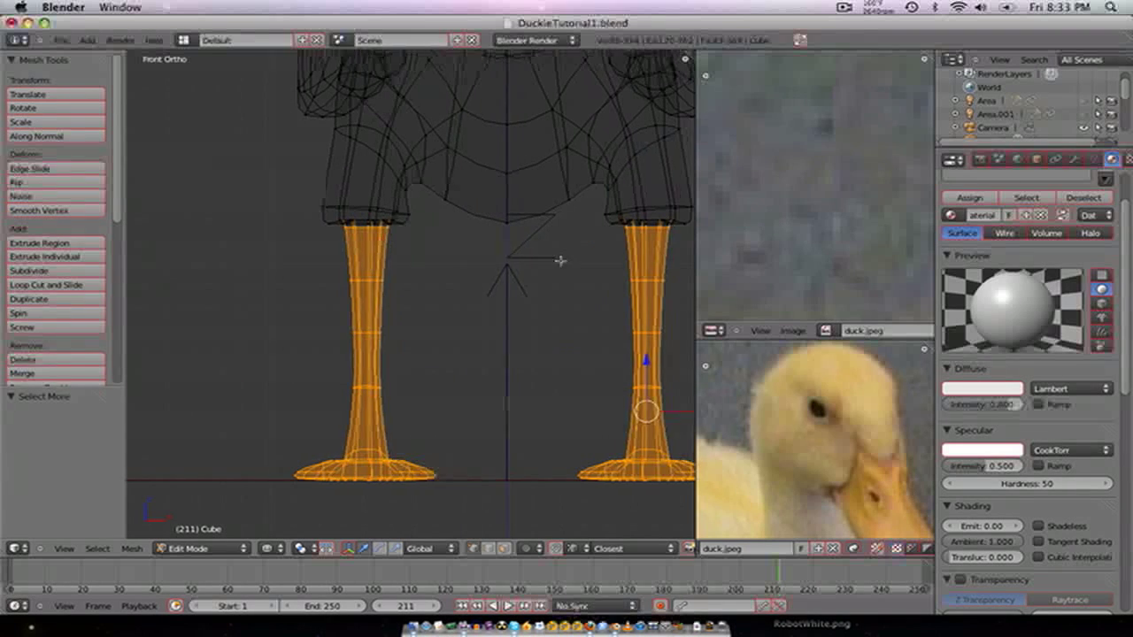
ctrl+scroll(531, 251, up, 3)
key(ctrl+KP_Add)
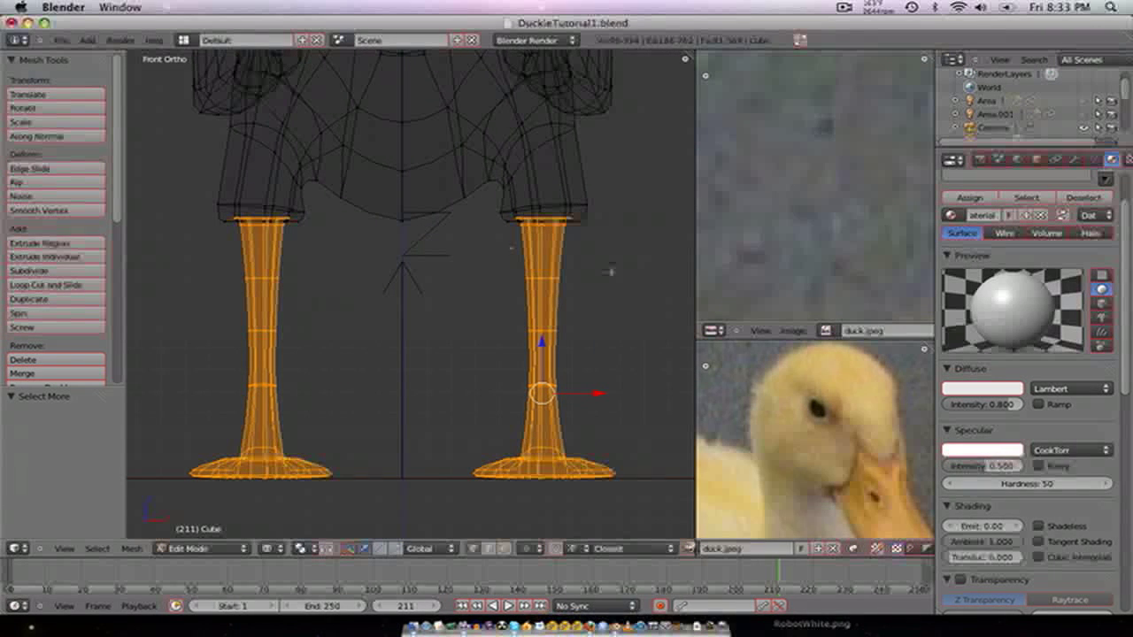
key(z)
- Set the body material's diffuse colour to a golden orange of about R 0.800, G 0.536, B 0.000
scroll(1032, 271, up, 3)
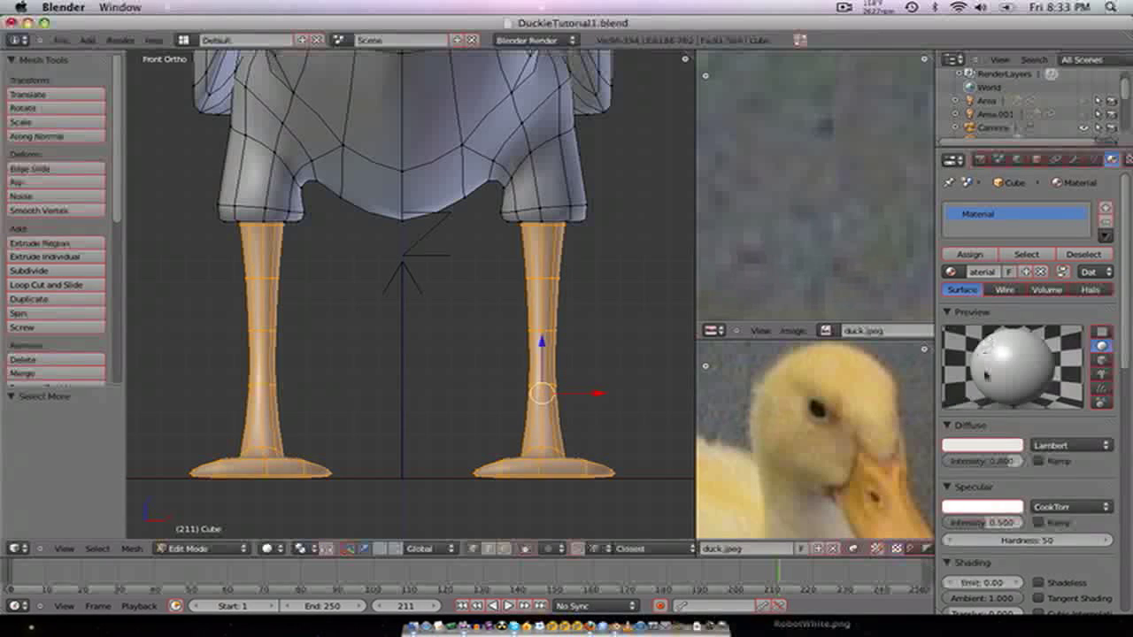
click(982, 447)
drag(914, 338, 904, 348)
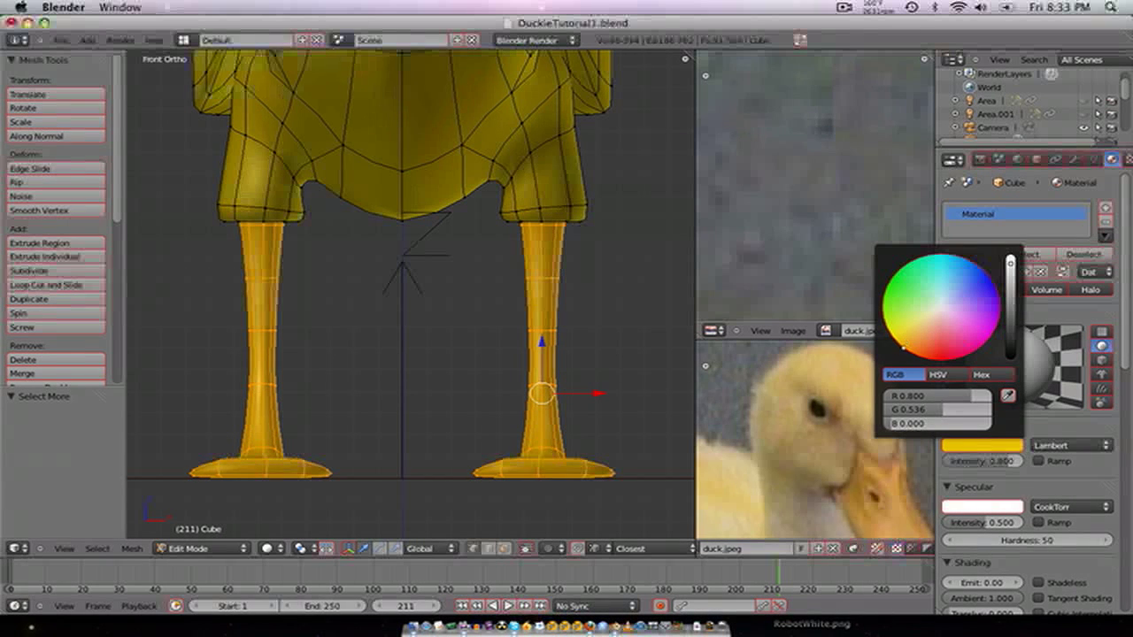
- Give the material a peach specular colour, with specular intensity 0.730 and hardness 9
click(988, 506)
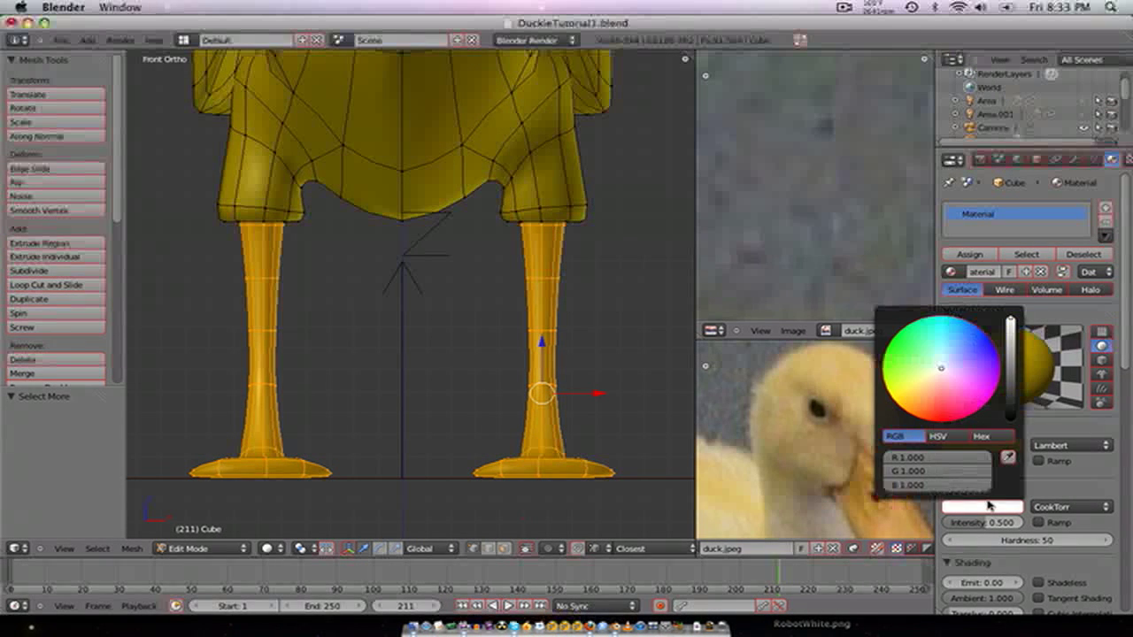
click(922, 414)
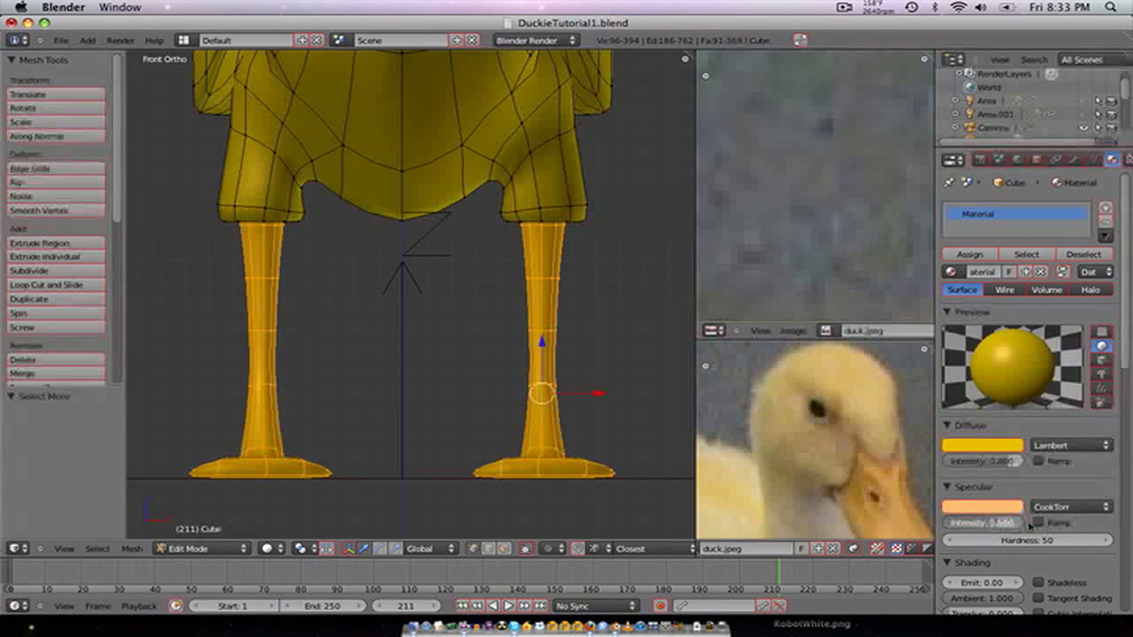
drag(1027, 539, 991, 539)
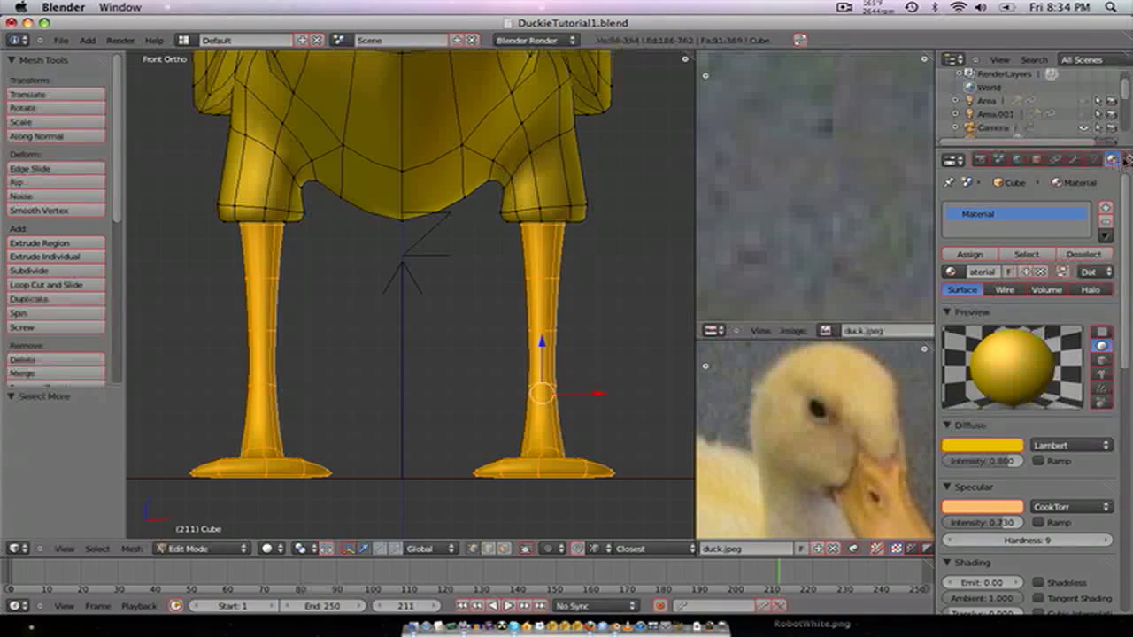
- Set the material's texture type to Clouds and make it influence specular intensity instead of diffuse colour
click(1126, 158)
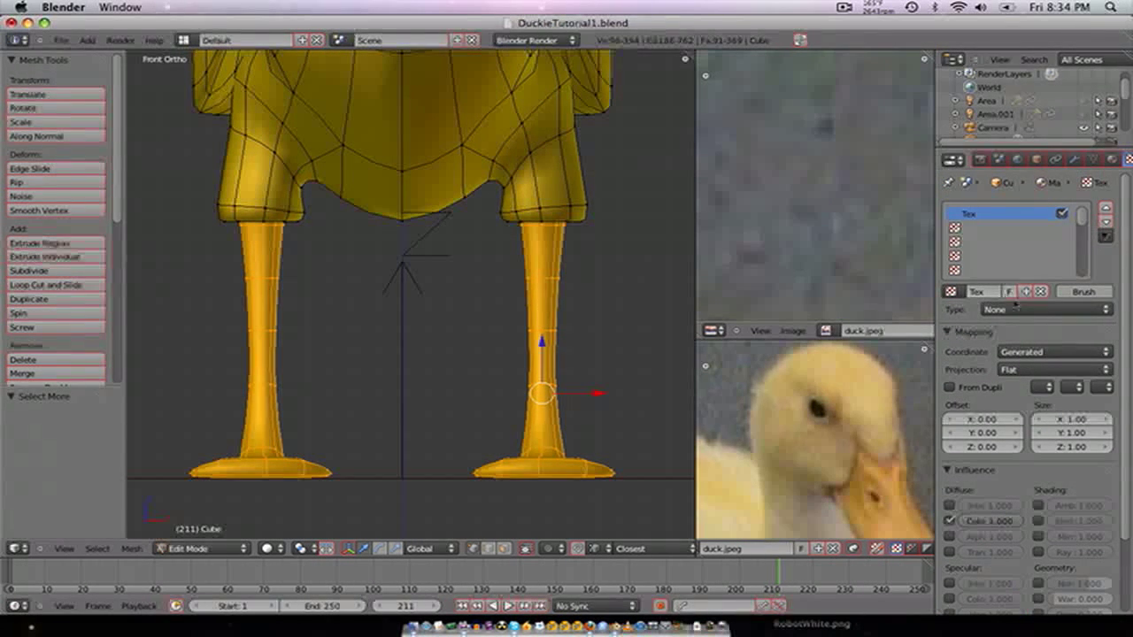
click(1016, 309)
click(1027, 257)
scroll(989, 434, down, 6)
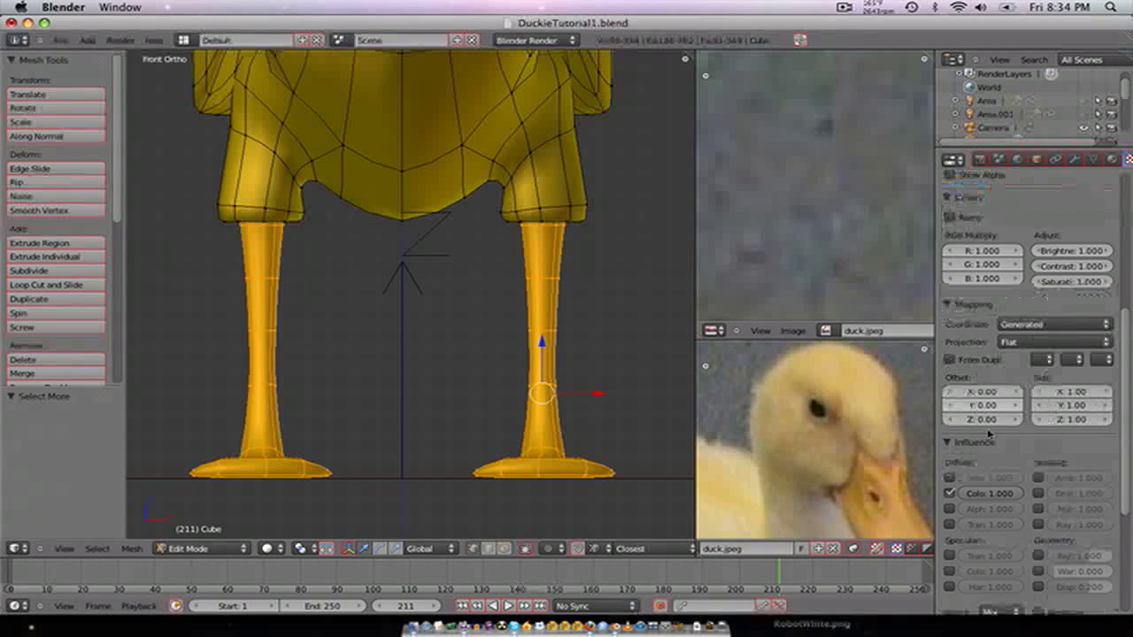
scroll(989, 434, down, 3)
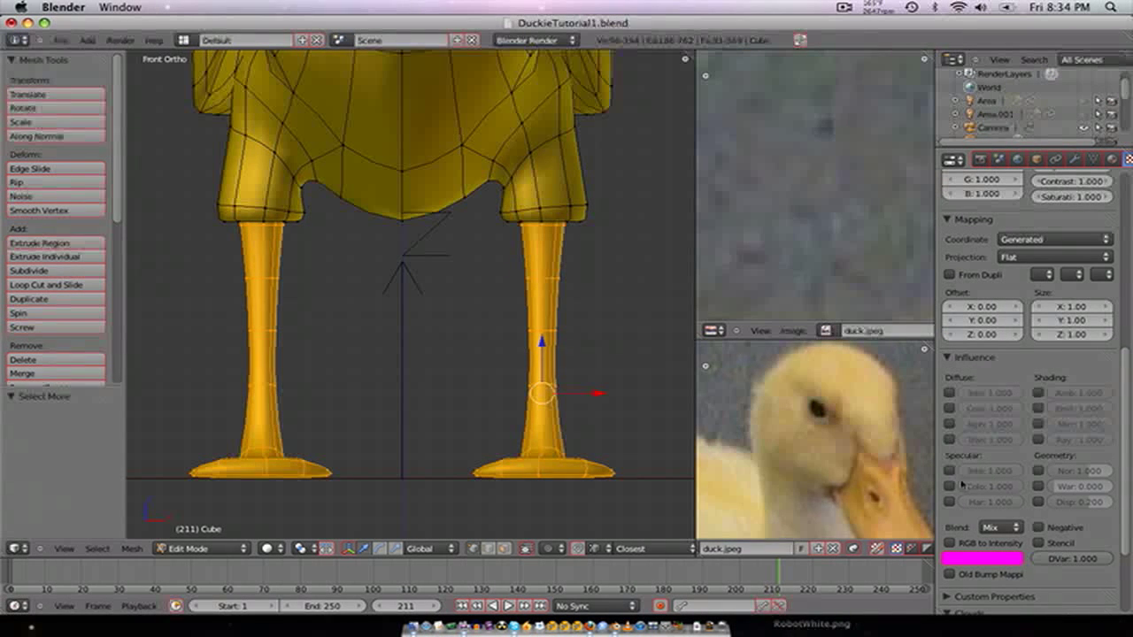
click(950, 471)
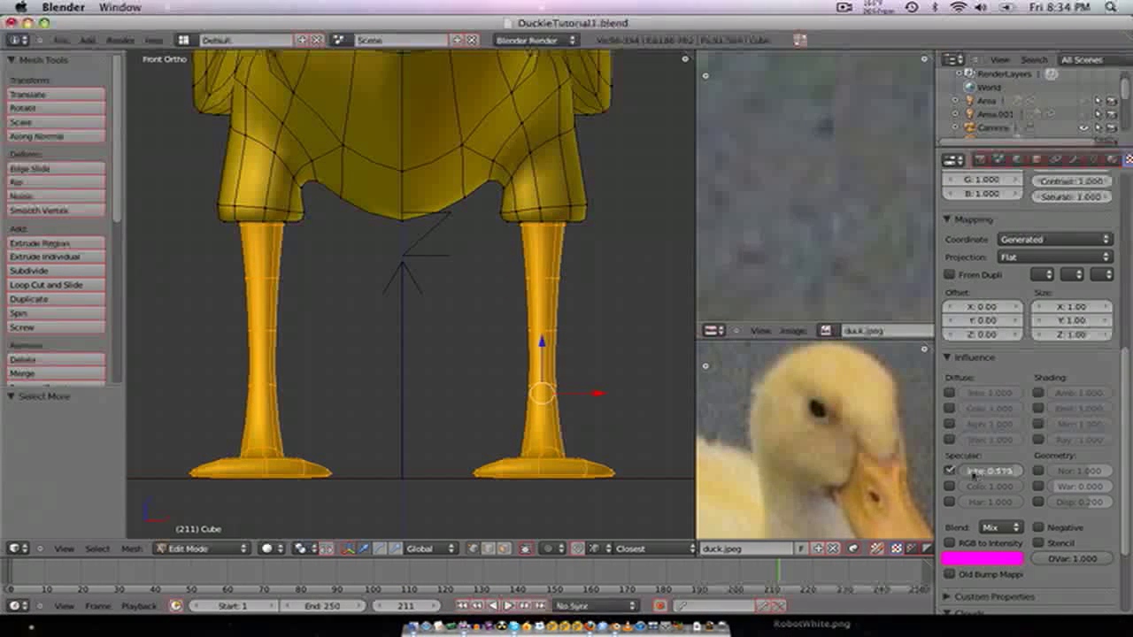
- Sample a light orange diffuse colour for the material from the duck reference photo
click(1110, 161)
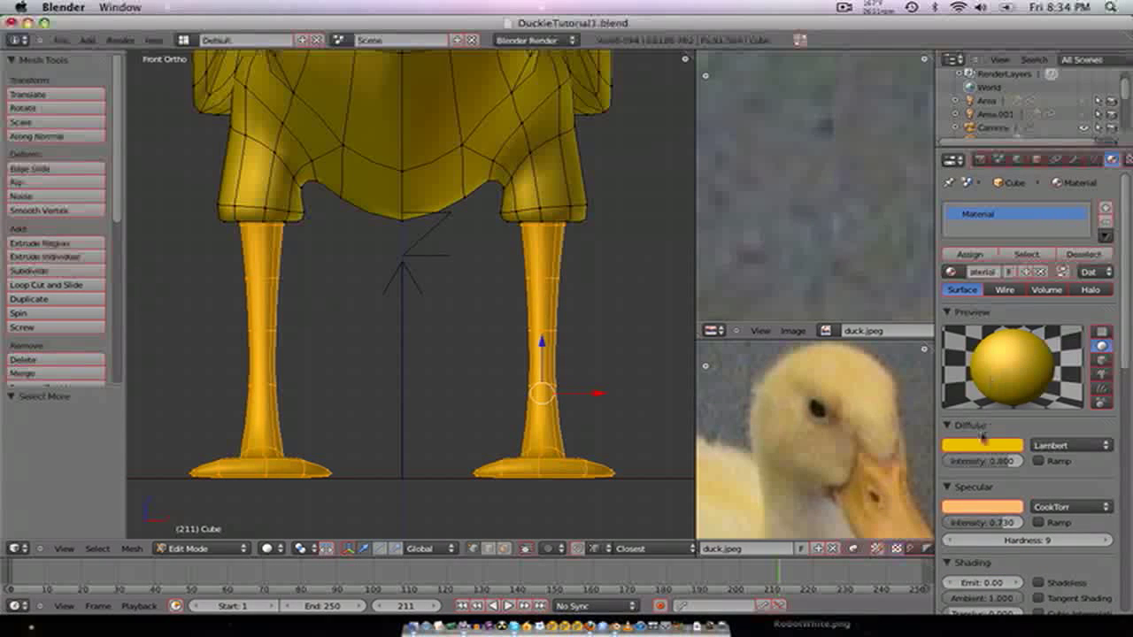
scroll(998, 507, down, 2)
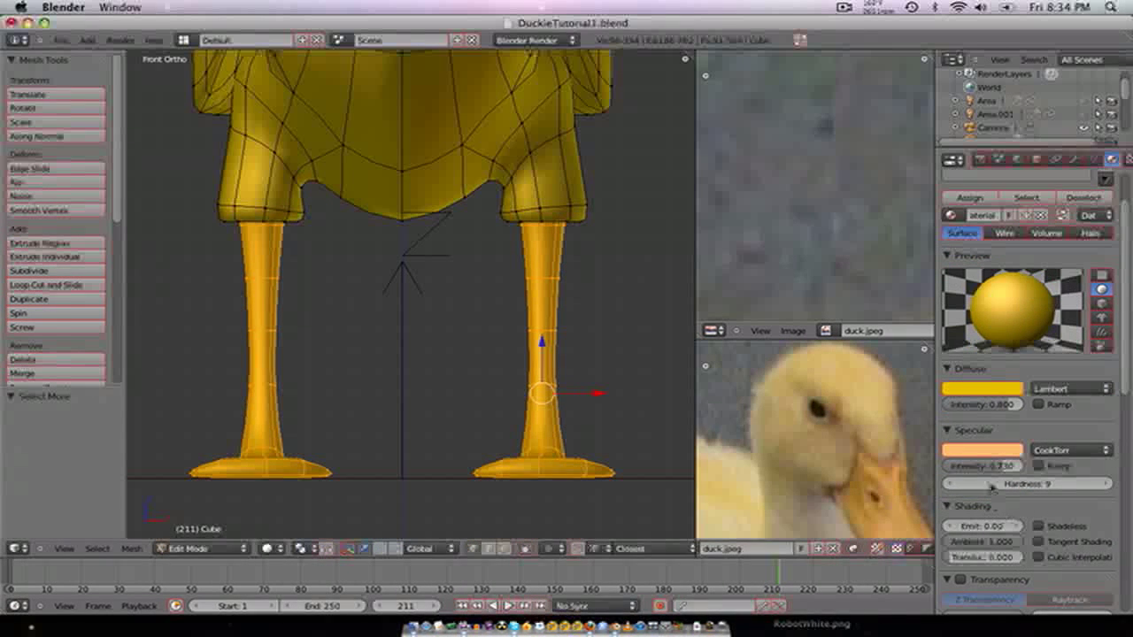
scroll(991, 344, up, 2)
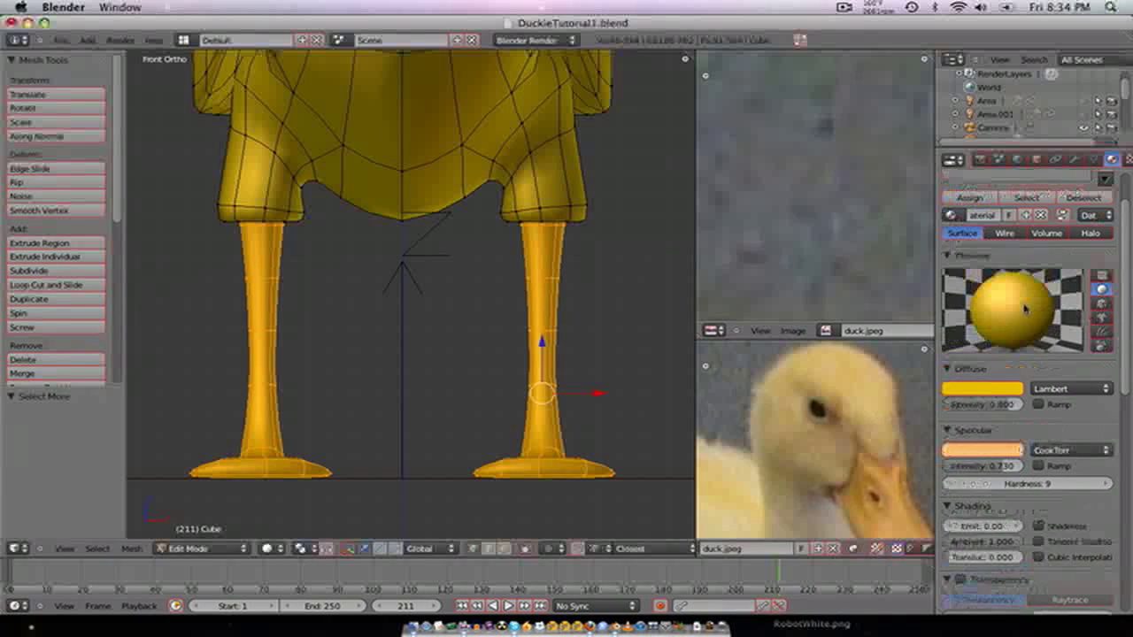
click(976, 445)
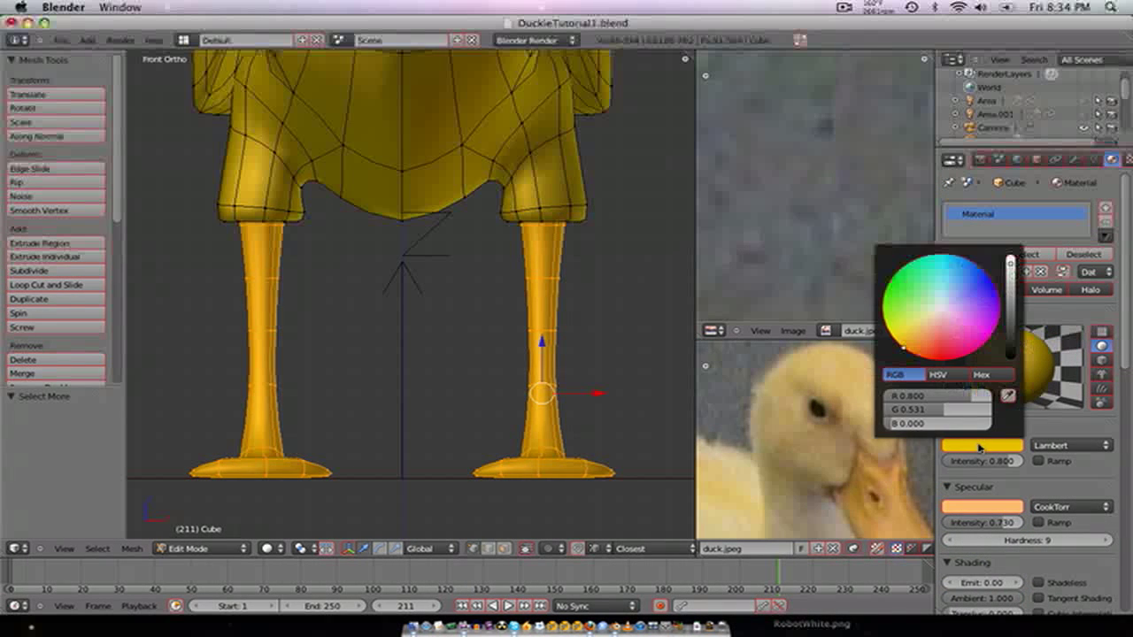
click(1008, 397)
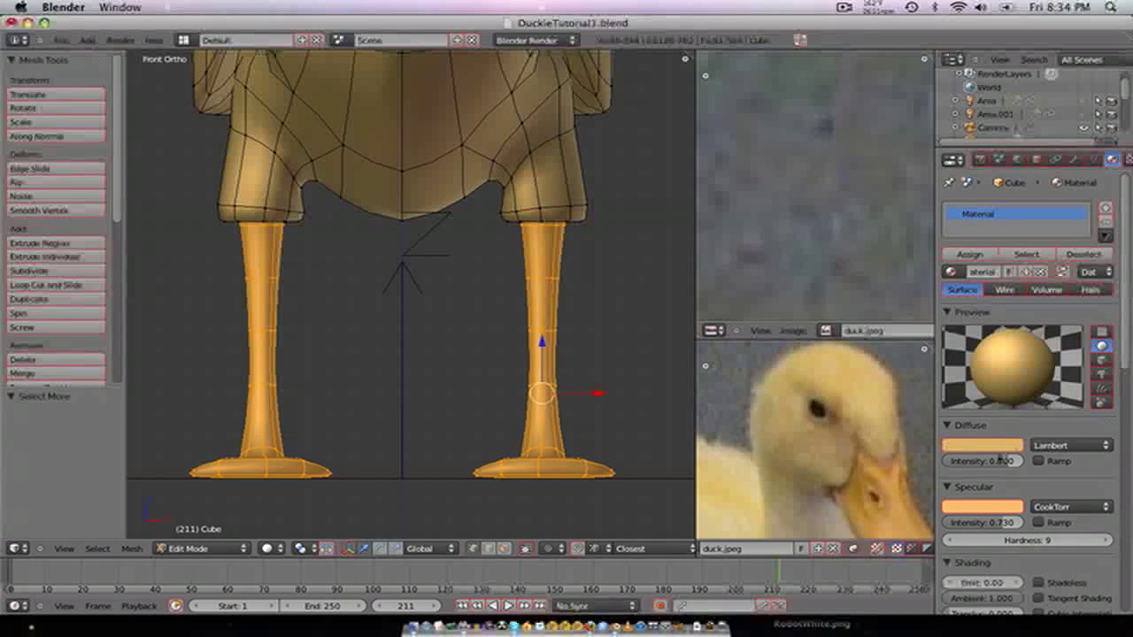
- Sample a muted beige specular colour for the material from the duck reference photo
click(1001, 512)
click(1009, 458)
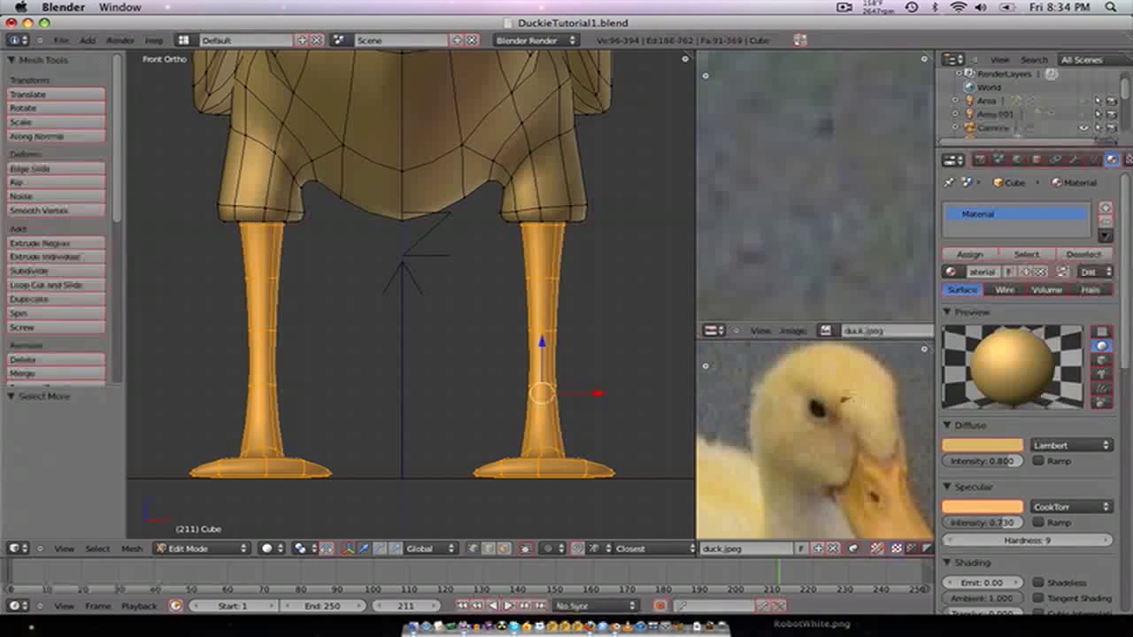
click(763, 393)
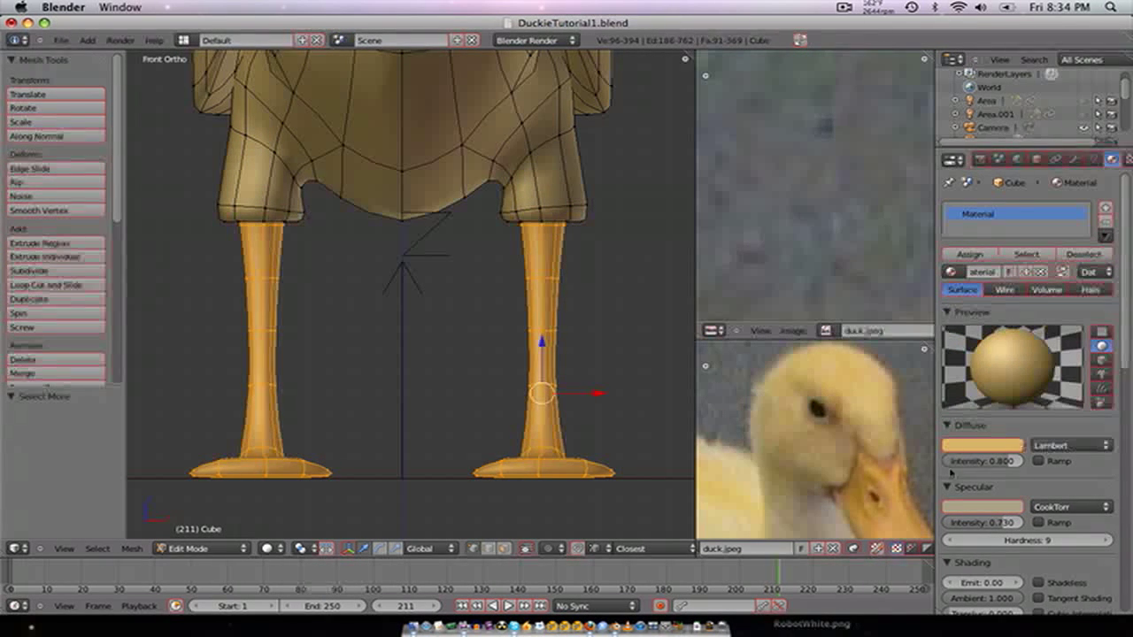
click(959, 506)
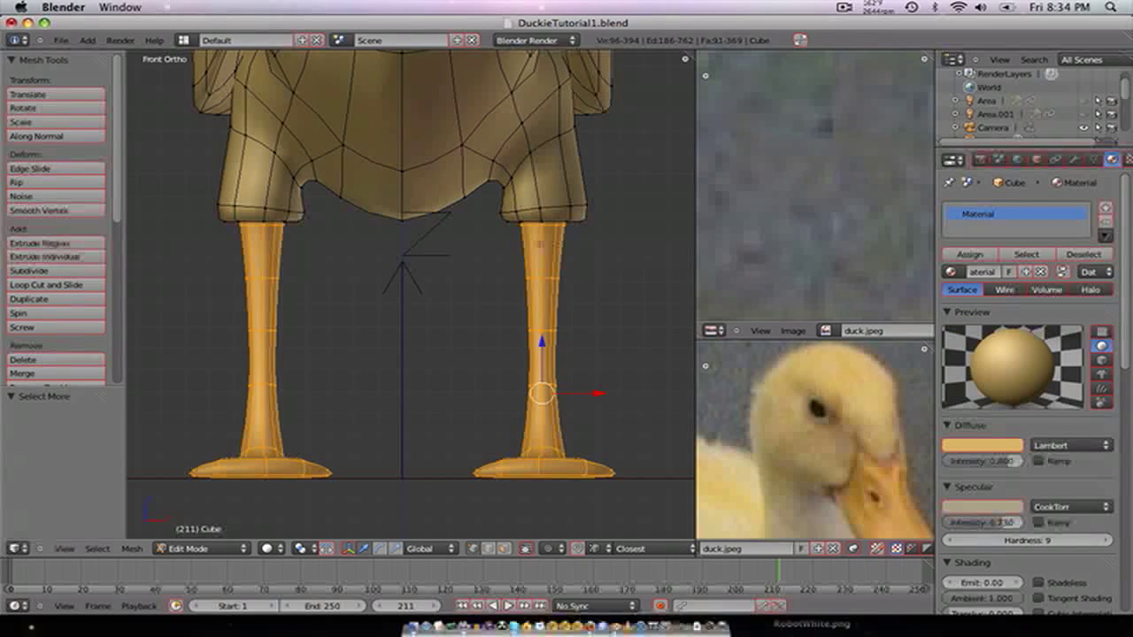
- Render the duck to check the material's sampled colours and specular highlights up close
scroll(501, 228, down, 4)
key(F12)
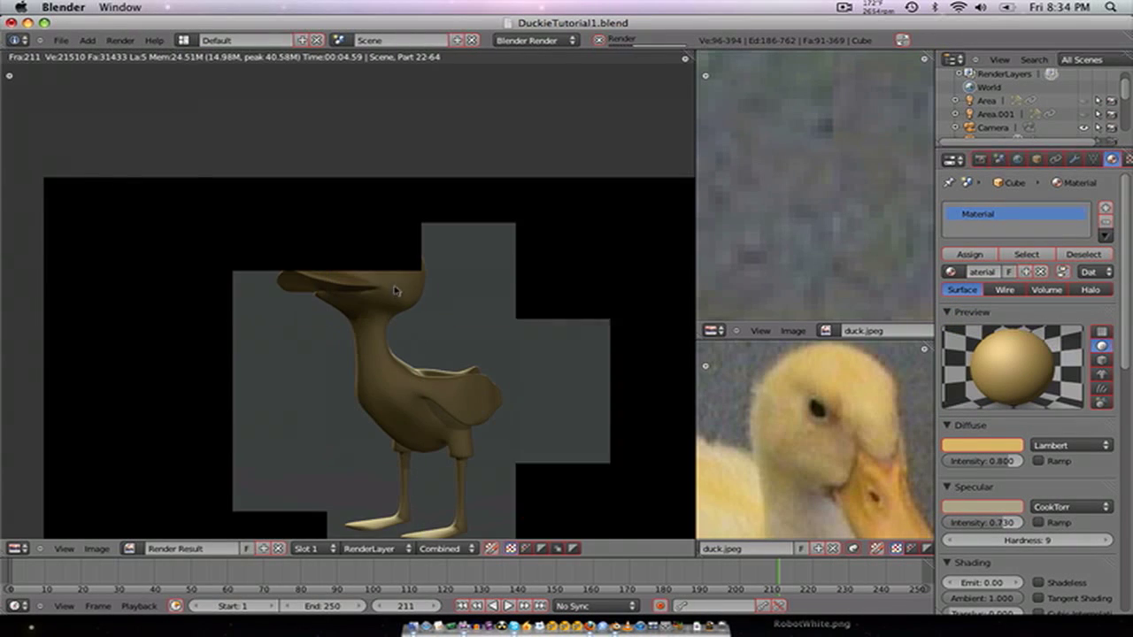
scroll(405, 288, up, 2)
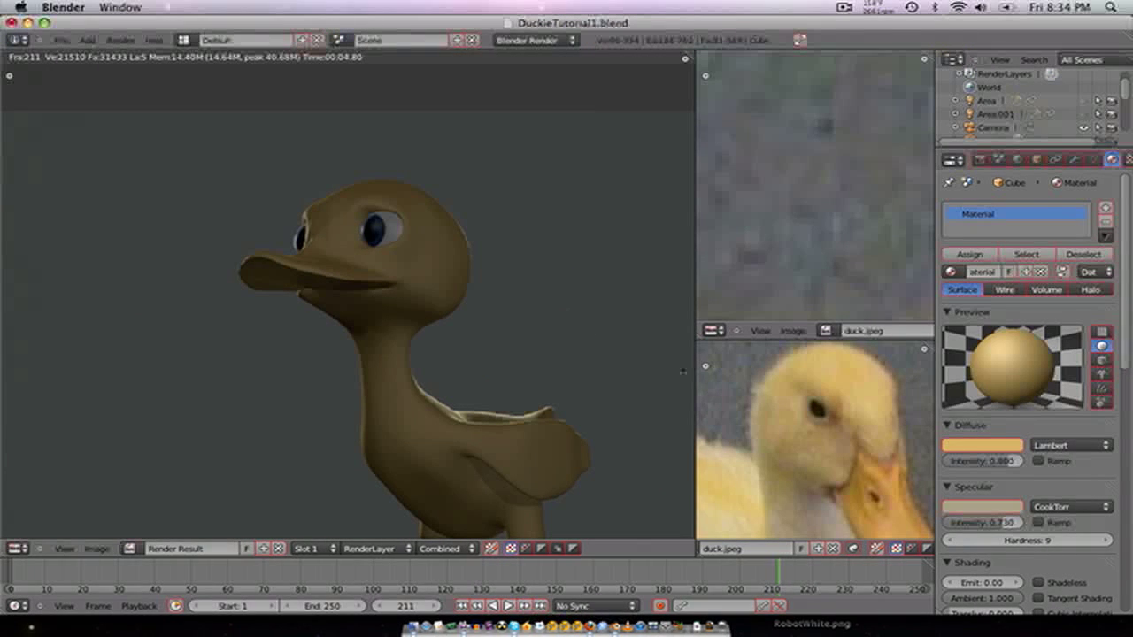
- Inspect the rendered duck up close, close the render, and rename its material BaseBody
scroll(508, 269, up, 2)
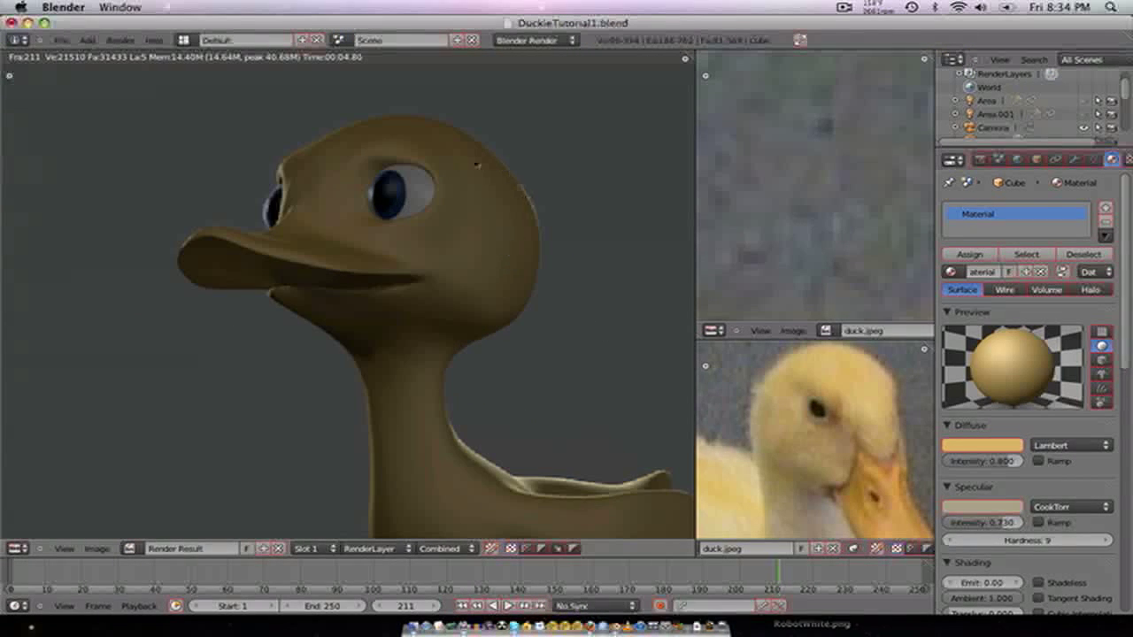
scroll(529, 240, down, 5)
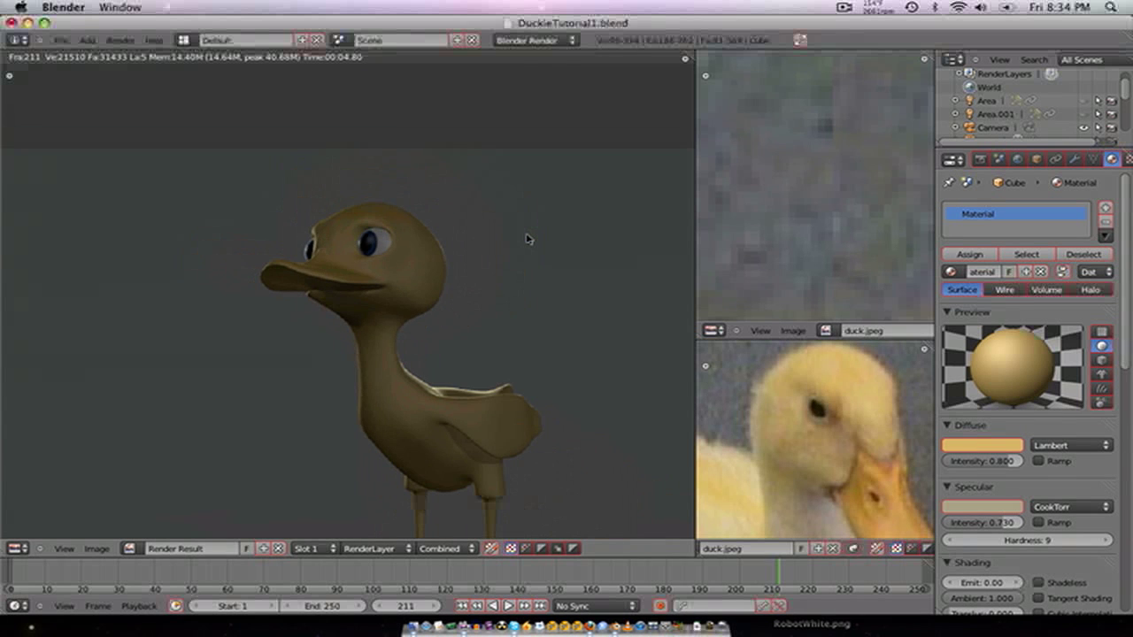
scroll(502, 392, up, 5)
scroll(502, 392, down, 3)
key(Escape)
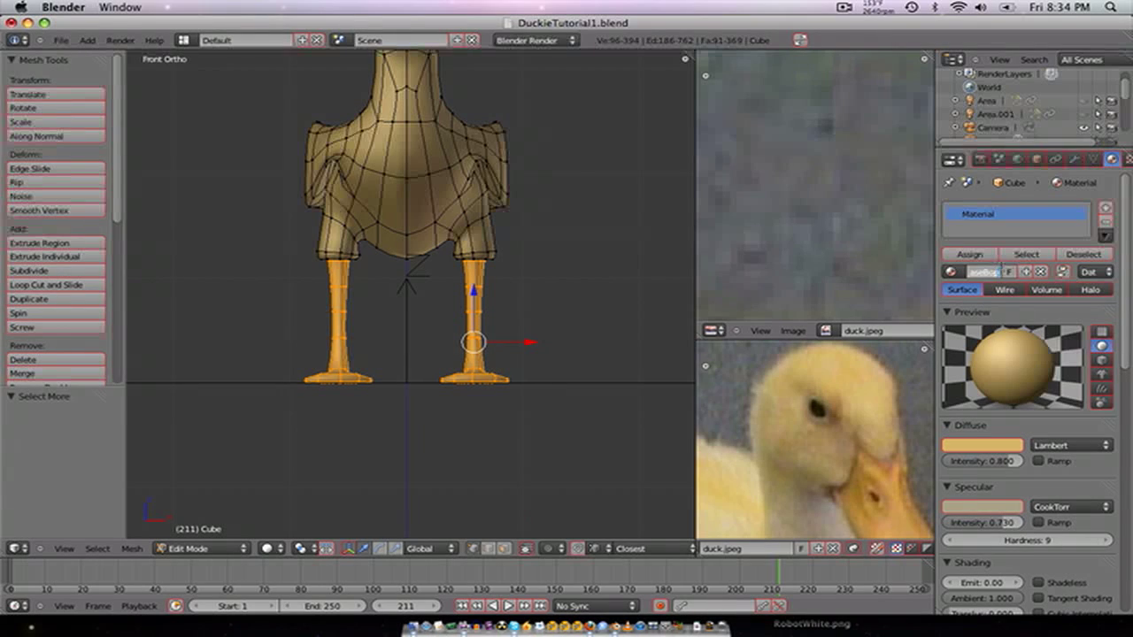
key(BackSpace)
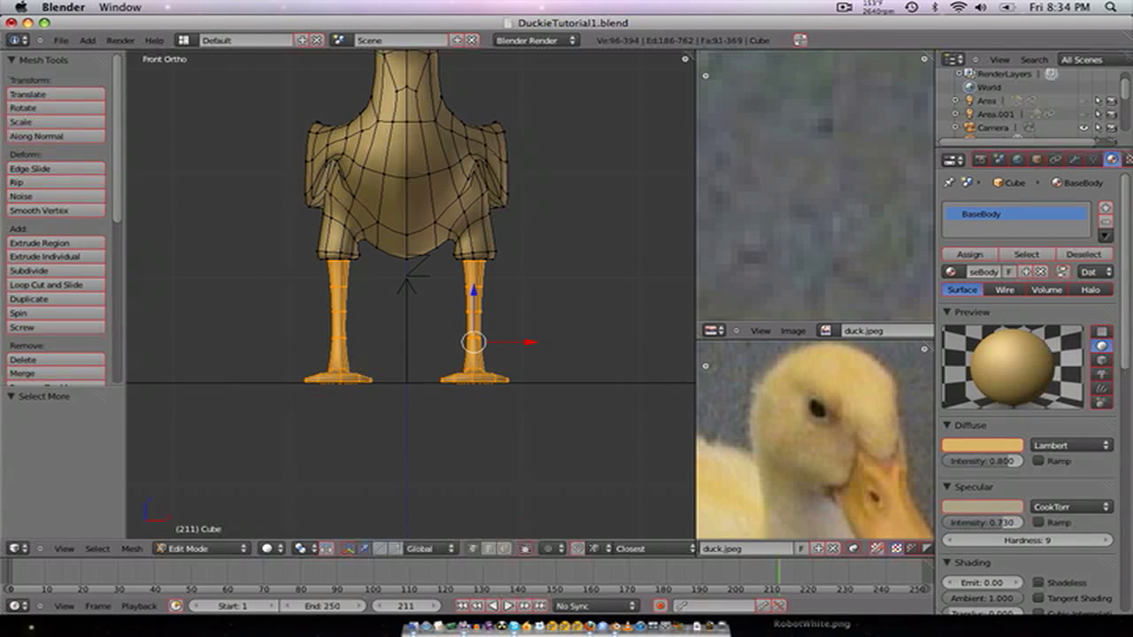
key(F9)
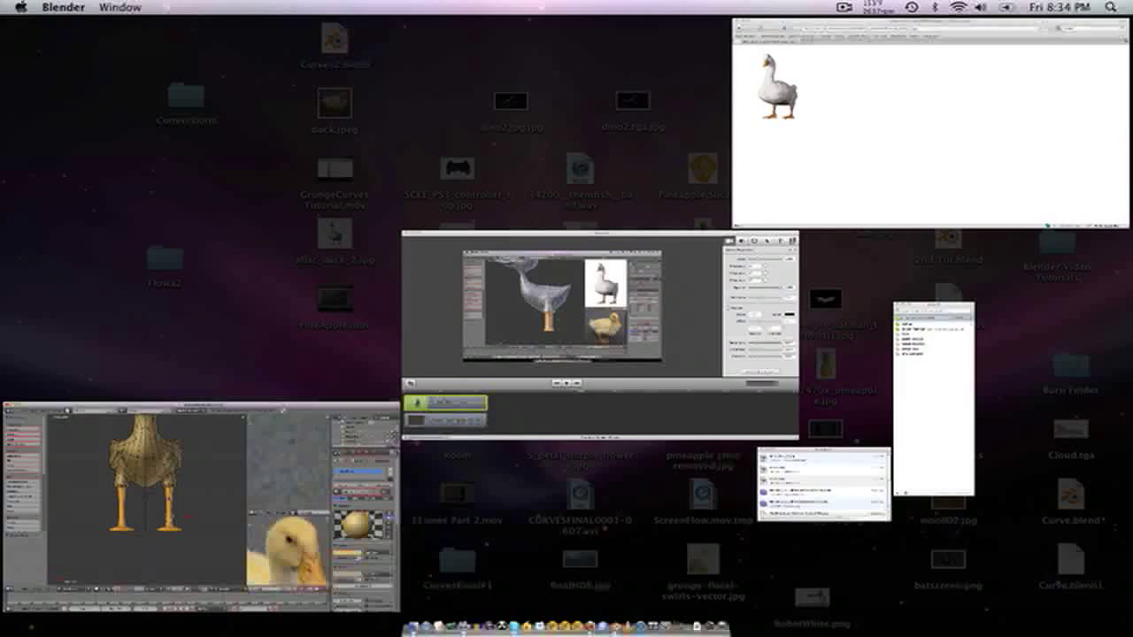
key(F9)
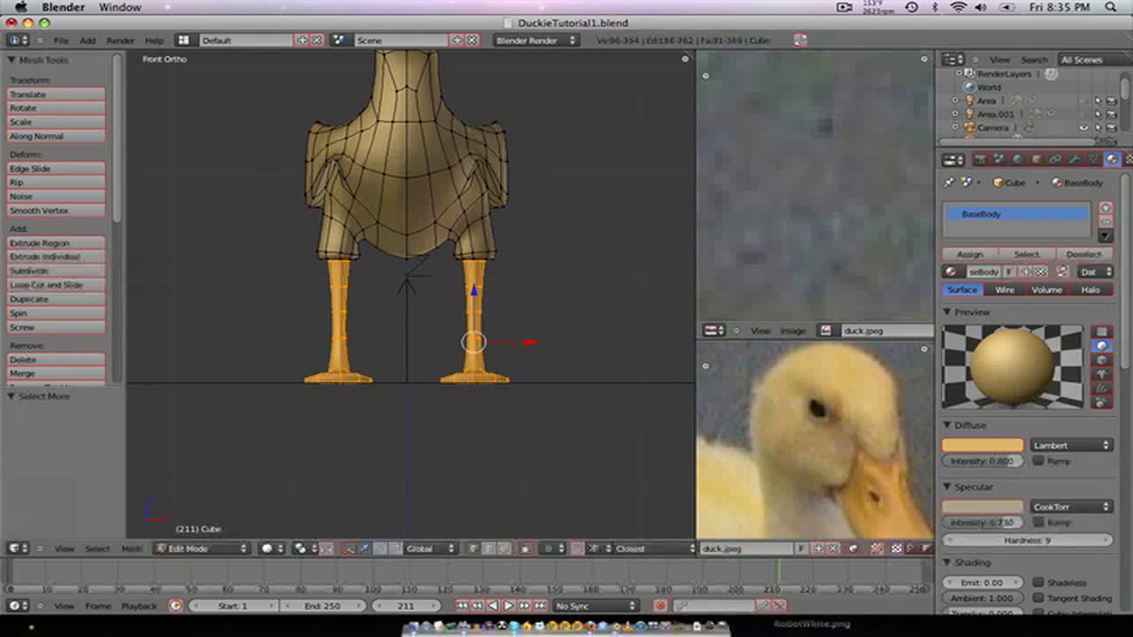
click(844, 8)
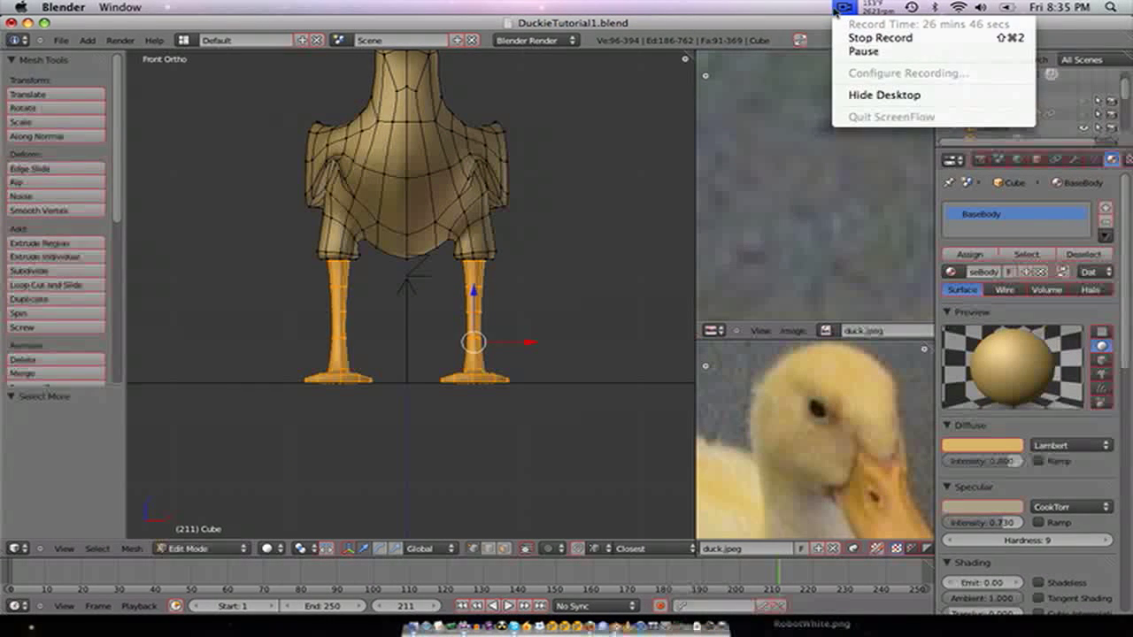
click(779, 29)
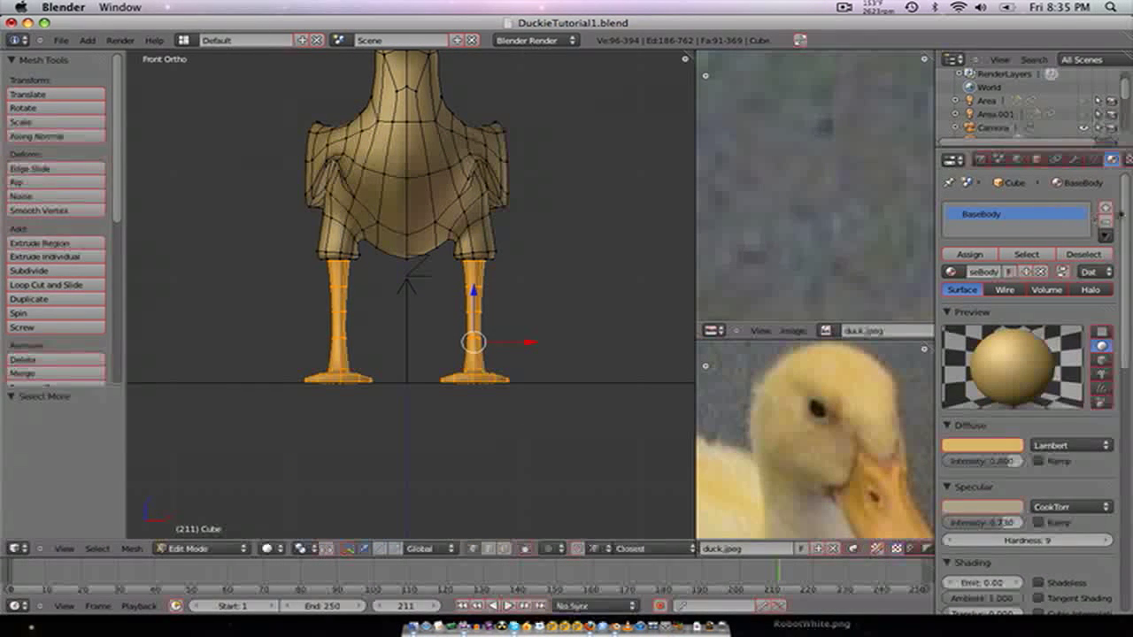
- Add a second material slot to the duck with a new material named LegsNBeak
click(1105, 207)
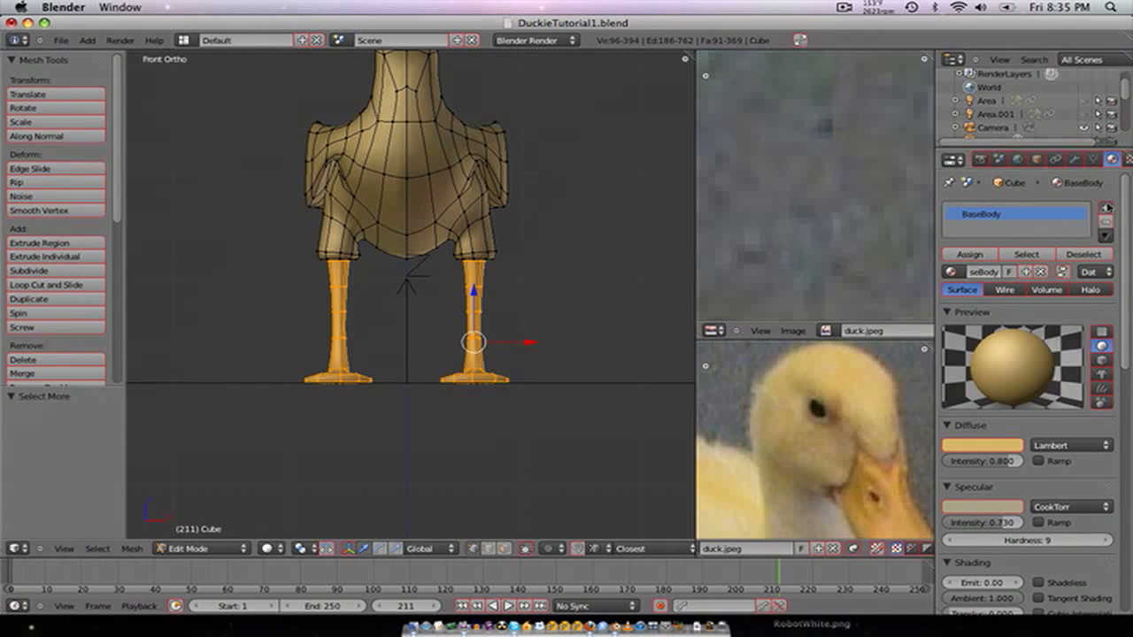
click(1041, 272)
click(990, 272)
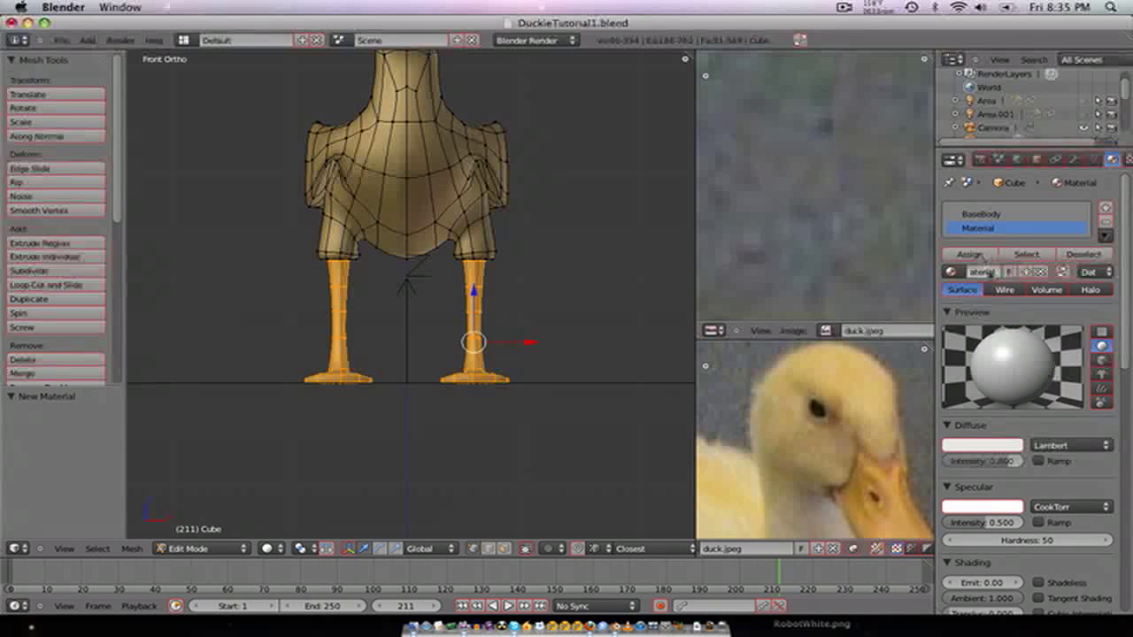
text(LegsNBeak)
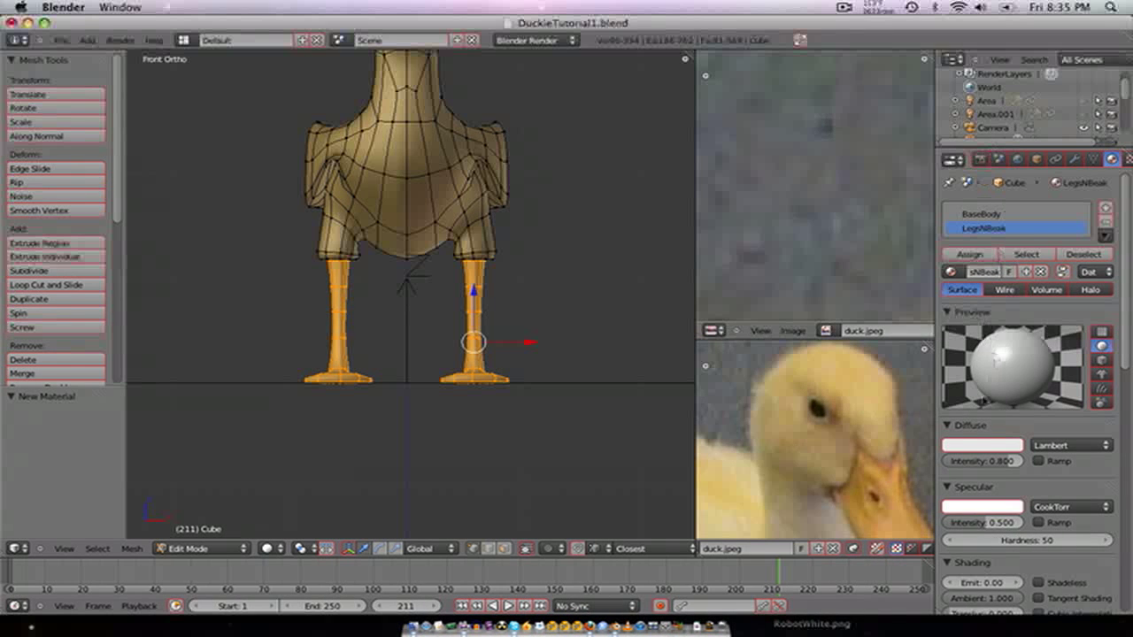
- Set the LegsNBeak diffuse colour to orange and enable a diffuse ramp whose end stop is a bright yellow-orange
click(969, 447)
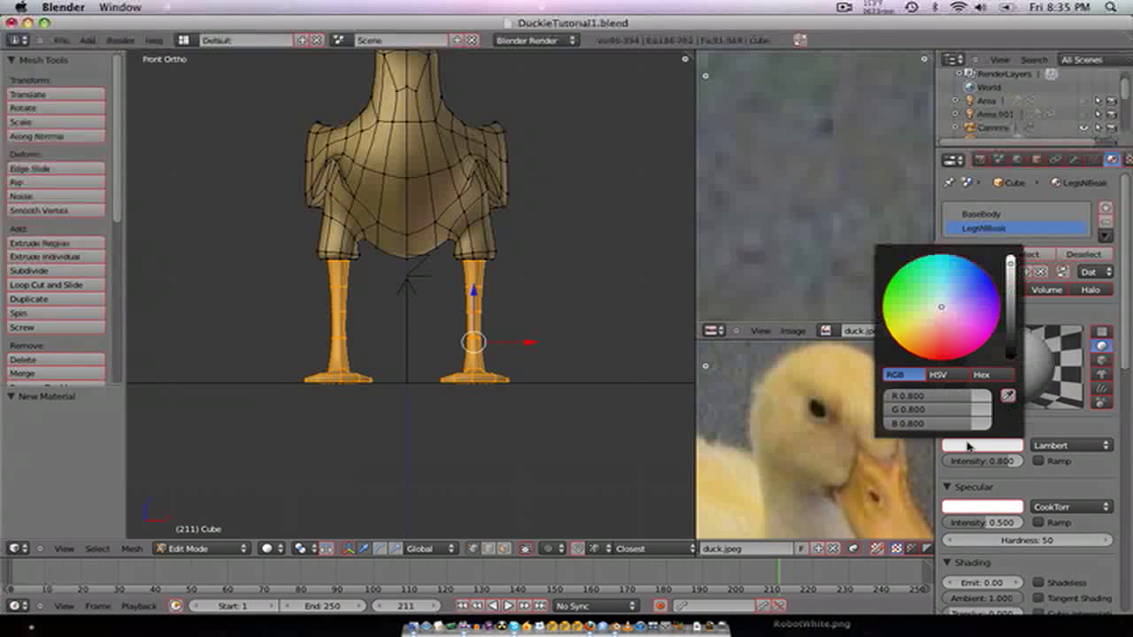
drag(927, 341, 925, 358)
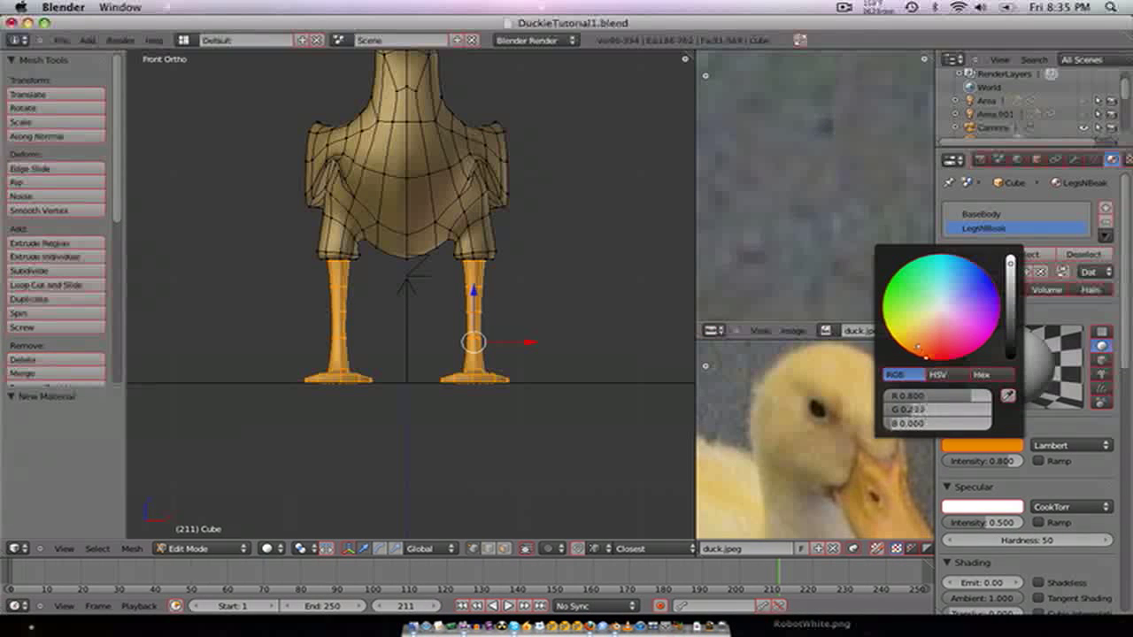
click(1039, 460)
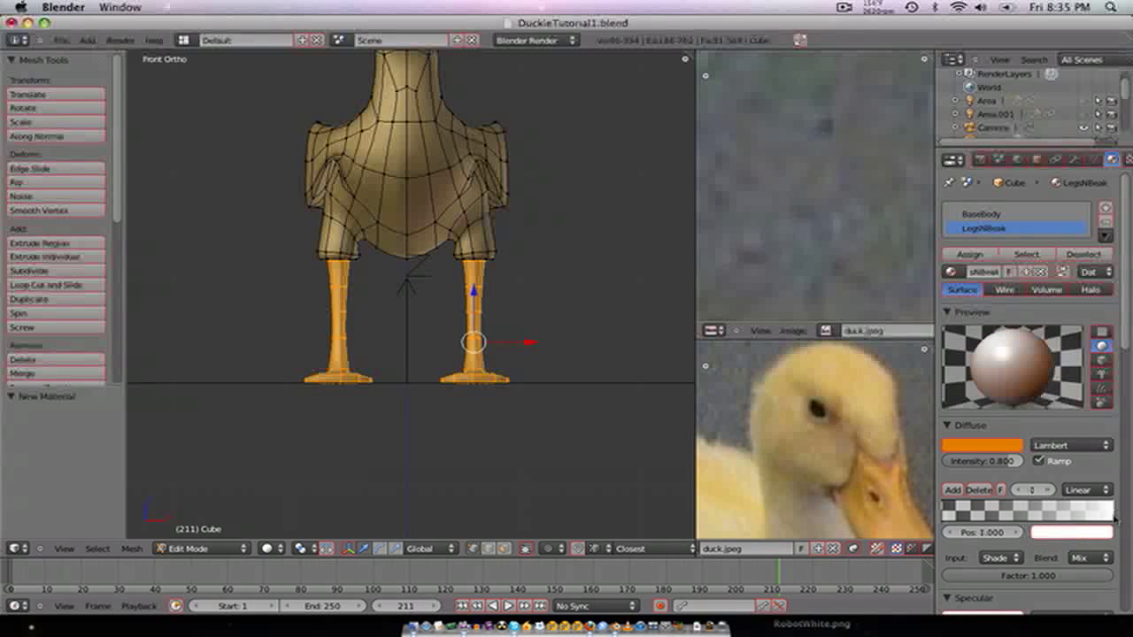
click(1065, 534)
click(1016, 431)
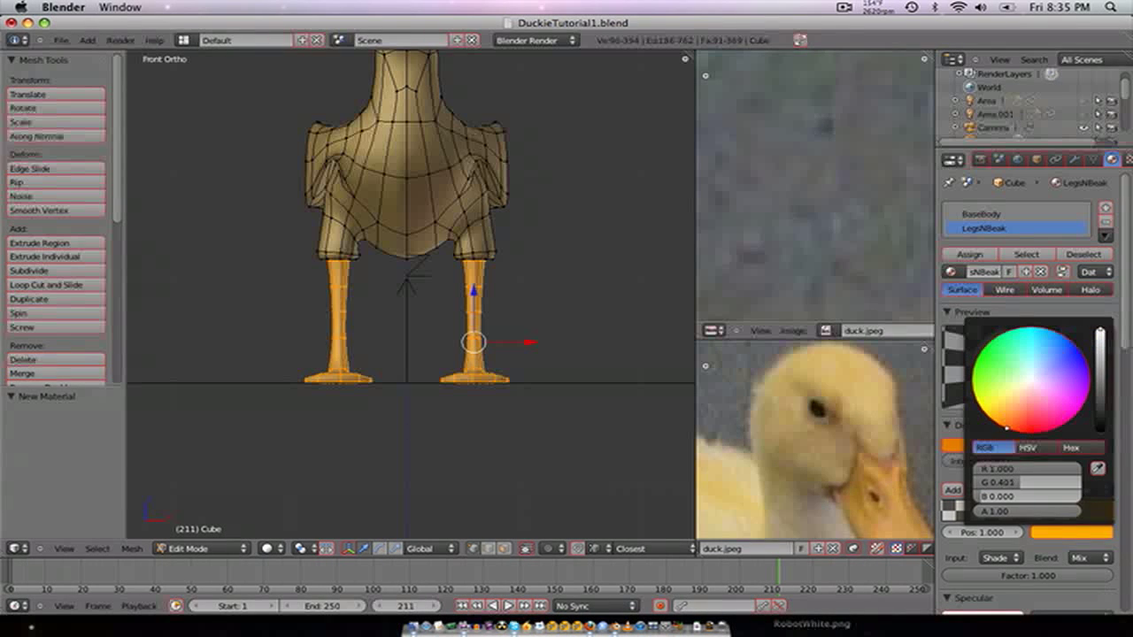
- Set the diffuse ramp's input to Normal and its interpolation to B-Spline
click(1007, 558)
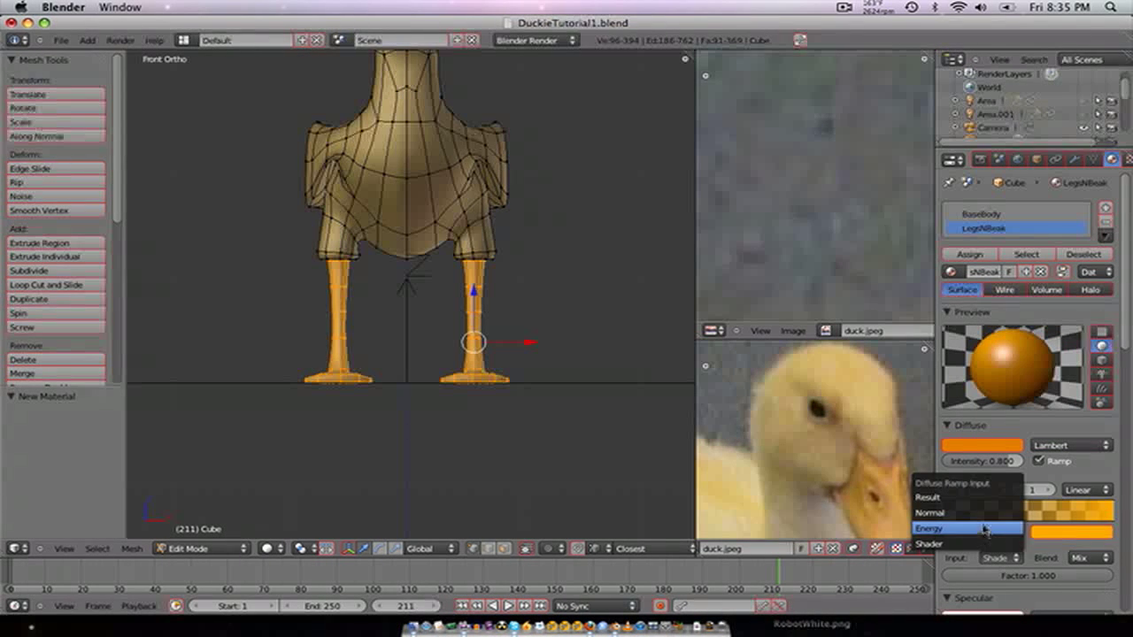
click(966, 512)
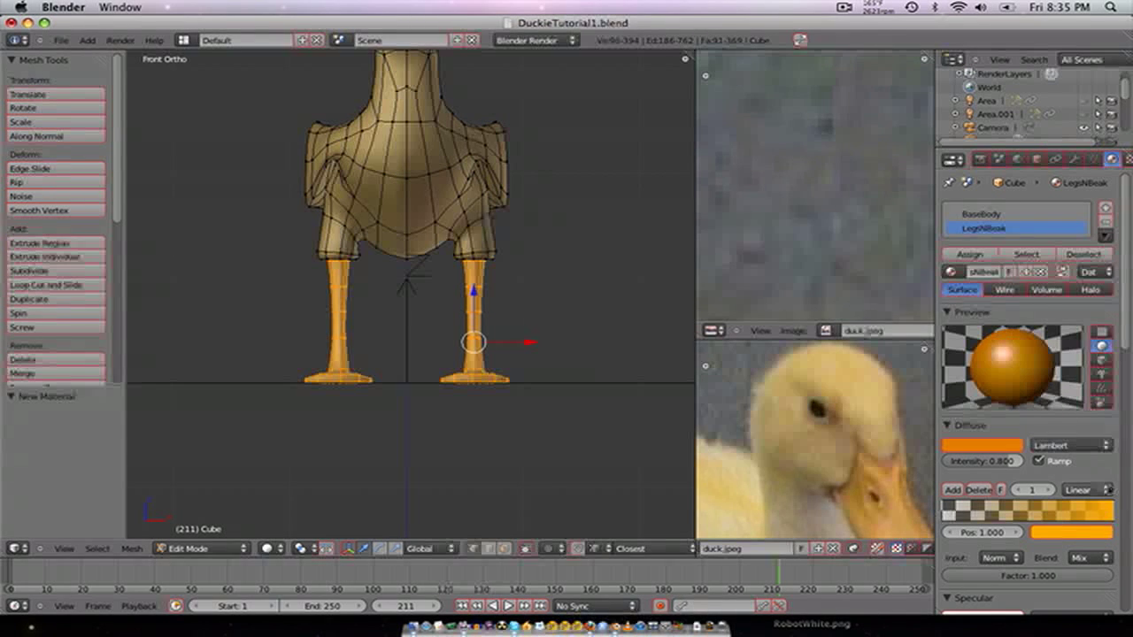
click(1087, 489)
click(1066, 436)
- Give LegsNBeak a salmon-orange specular colour with intensity 0.420 and hardness 95
scroll(1003, 487, down, 5)
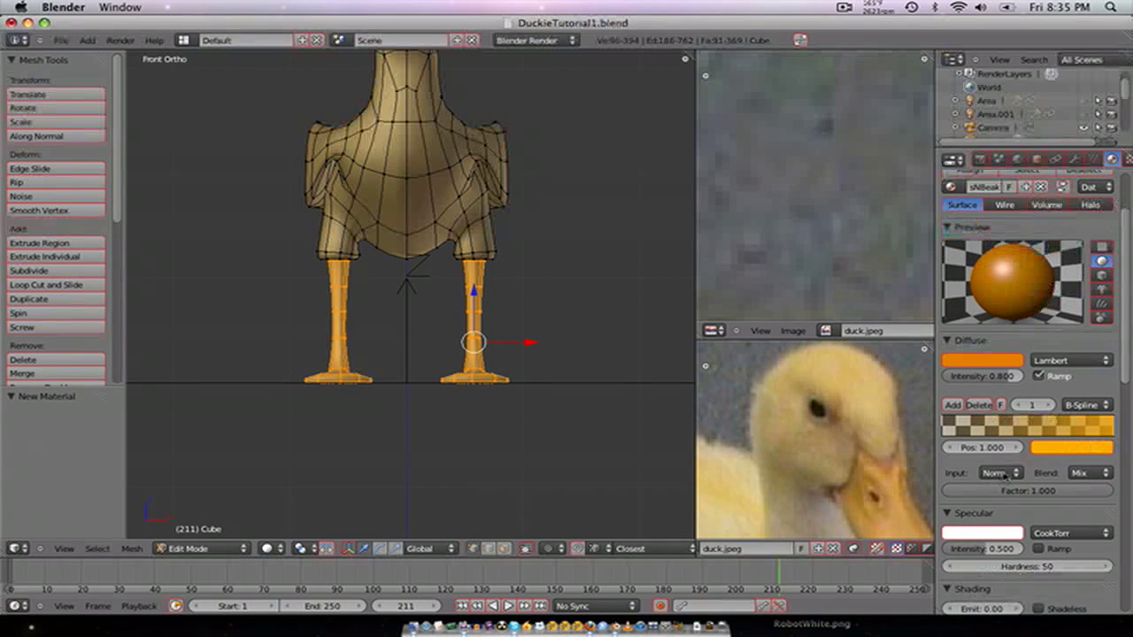
click(990, 448)
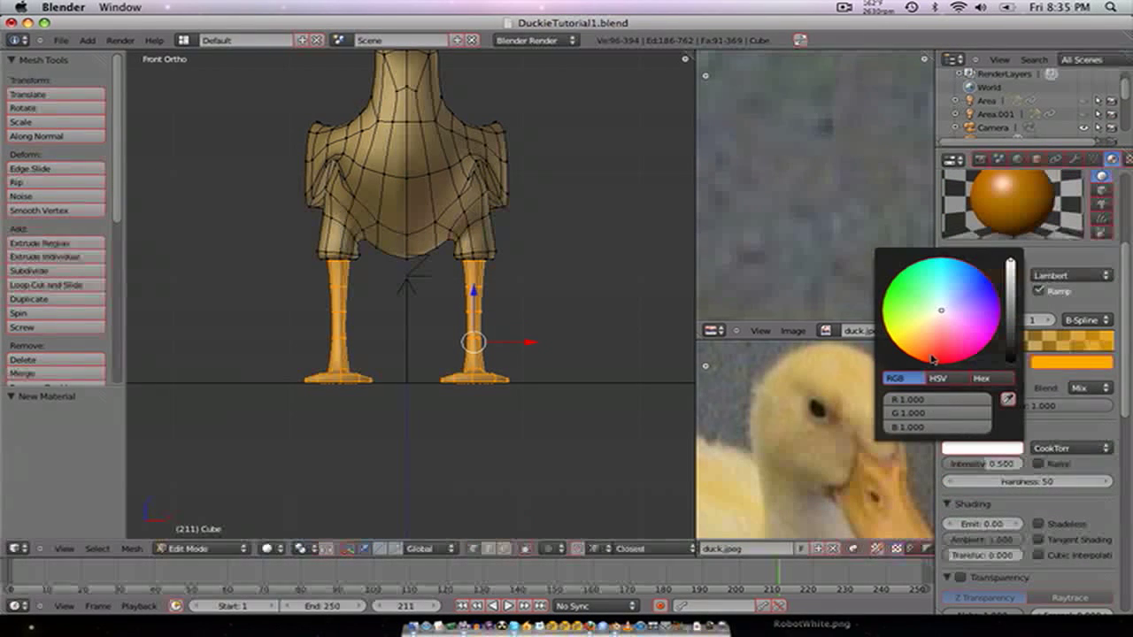
click(930, 357)
mouse_move(930, 347)
mouse_down()
mouse_move(924, 339)
mouse_move(932, 358)
mouse_up()
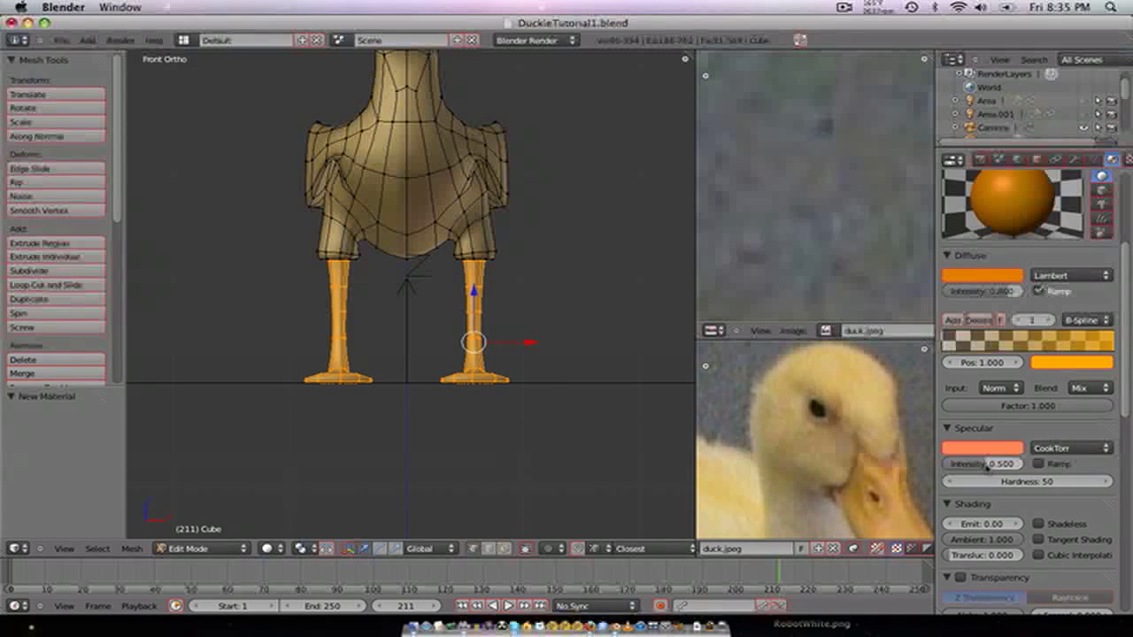
mouse_move(998, 463)
mouse_down()
mouse_move(974, 469)
mouse_move(988, 469)
mouse_move(989, 455)
mouse_up()
middle_drag(953, 393, 886, 308)
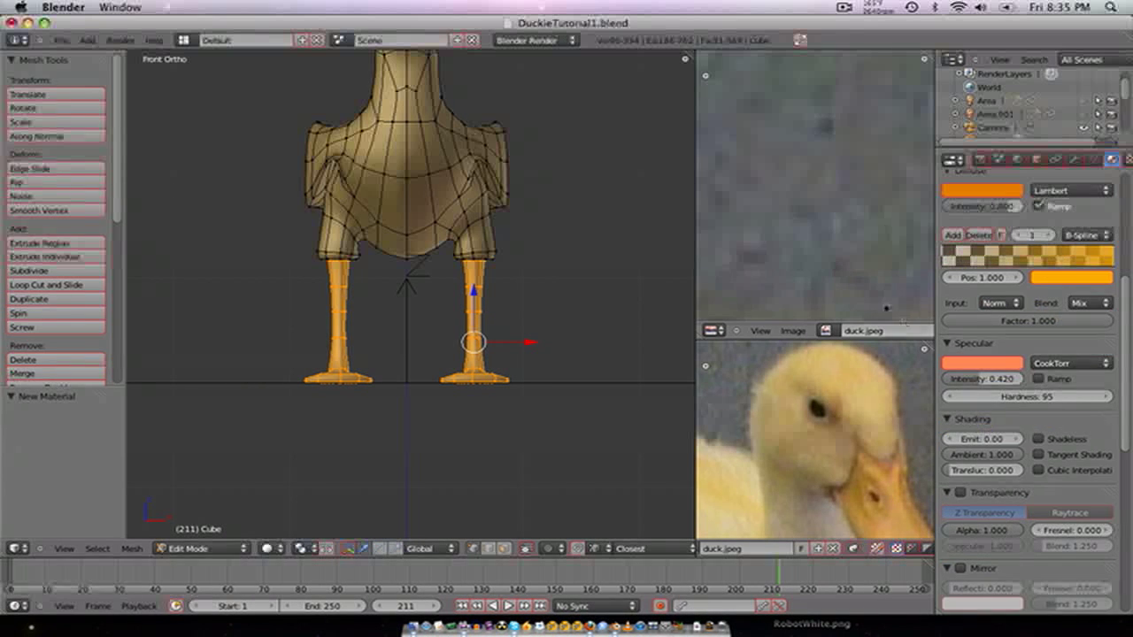
- Assign the LegsNBeak material to the selected legs and feet, and clear the selection
scroll(886, 308, down, 2)
scroll(954, 309, up, 7)
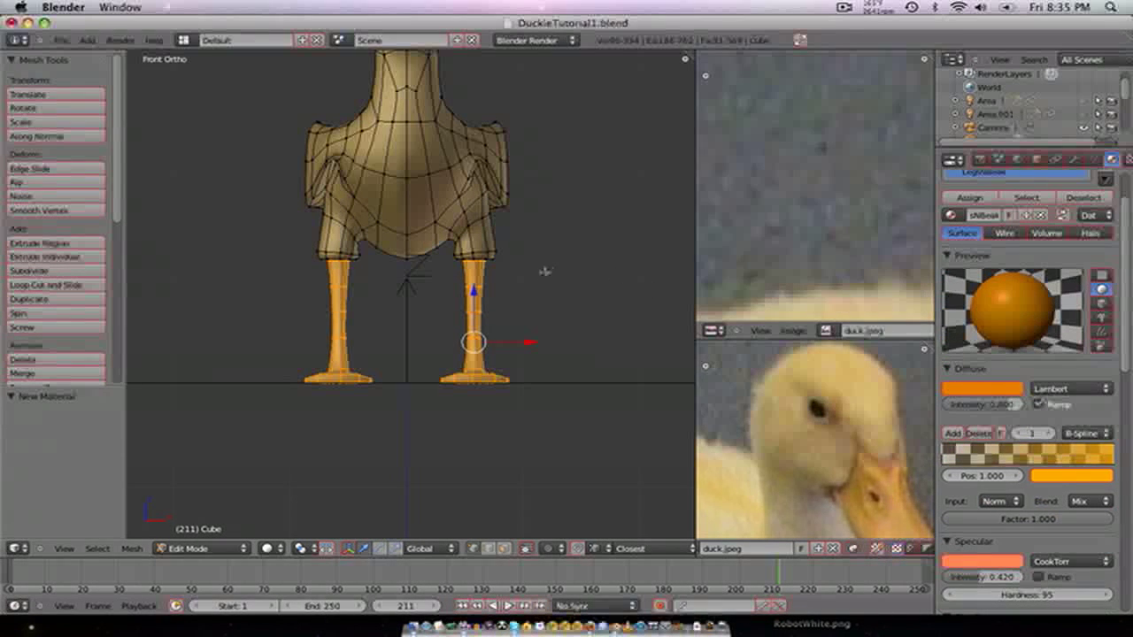
click(970, 197)
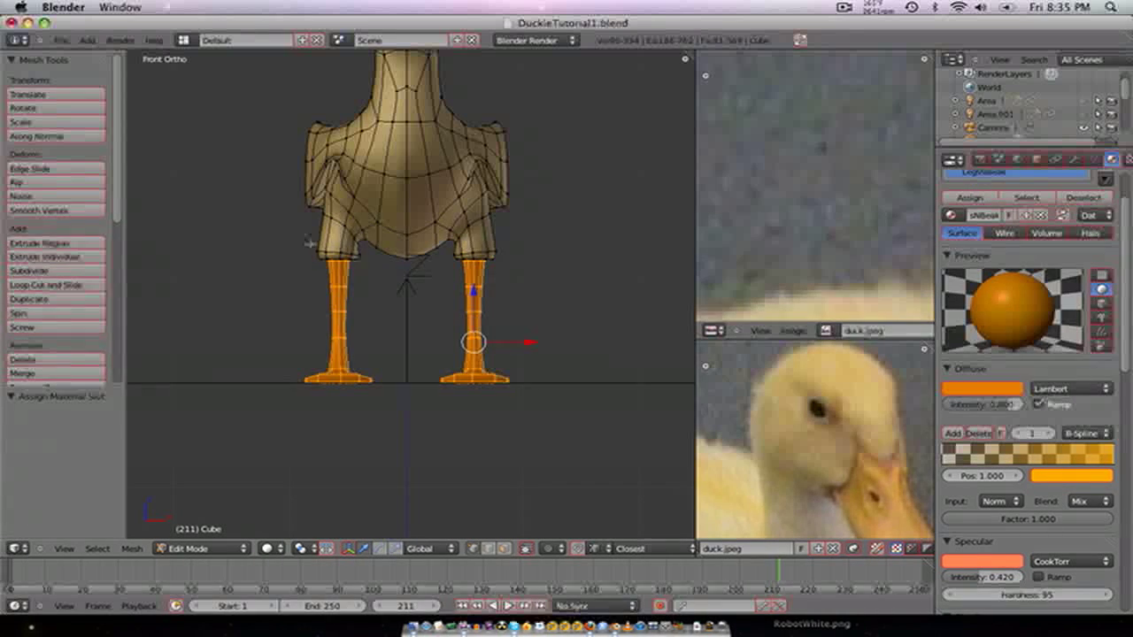
shift+middle_drag(350, 291, 399, 315)
key(a)
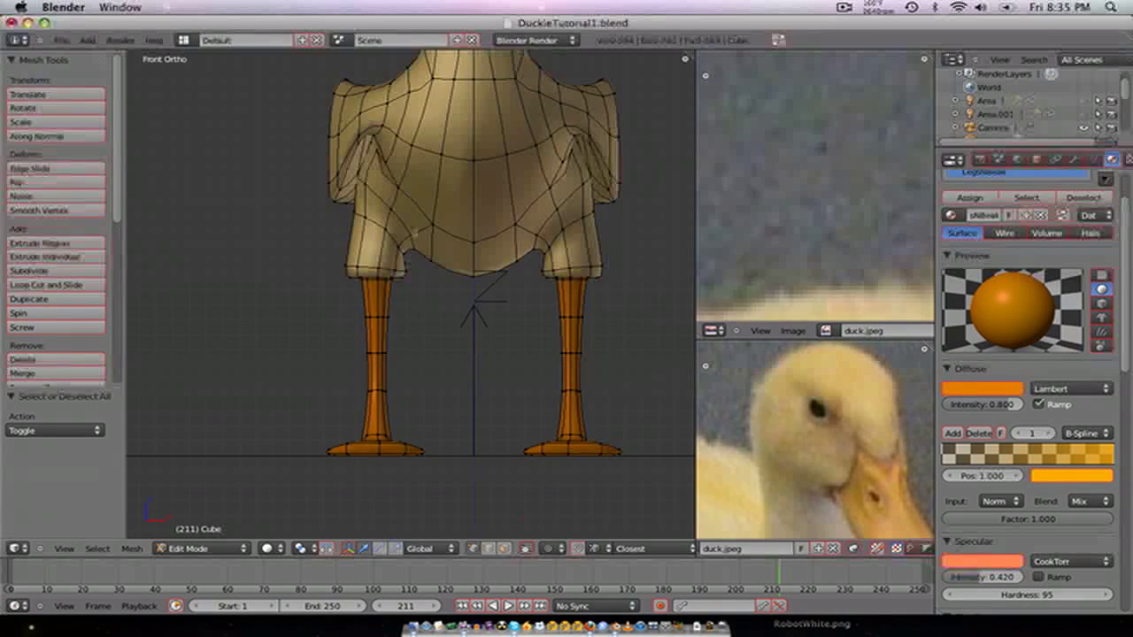
- Select the edge loop running along the duck's upper beak
scroll(420, 331, up, 2)
scroll(420, 330, down, 3)
scroll(419, 330, up, 4)
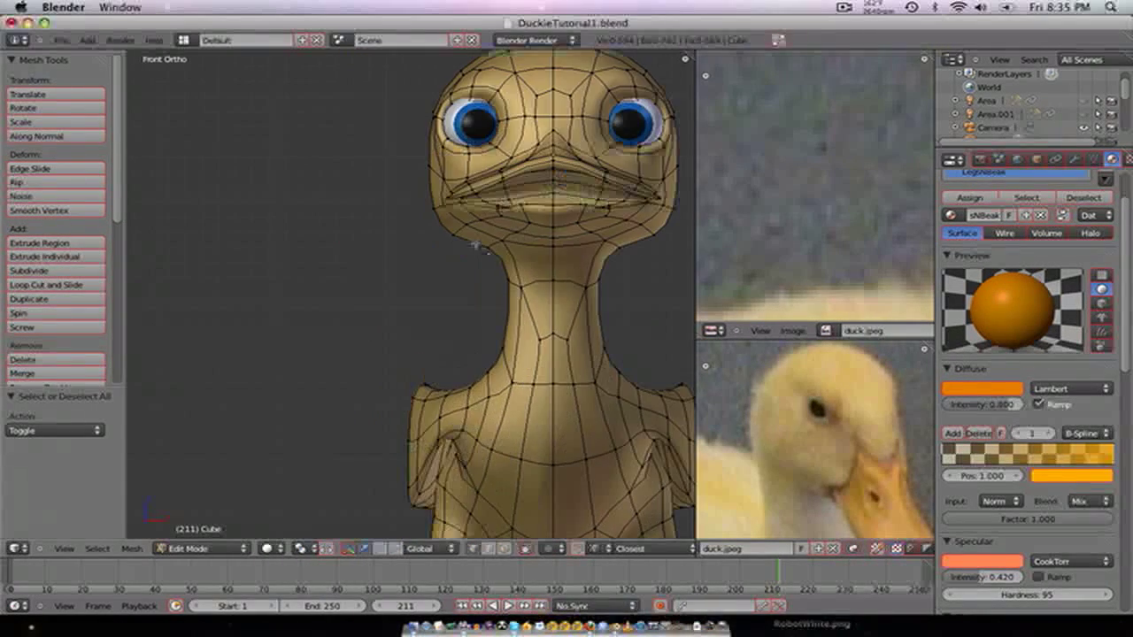
middle_drag(419, 331, 476, 245)
key(KP_1)
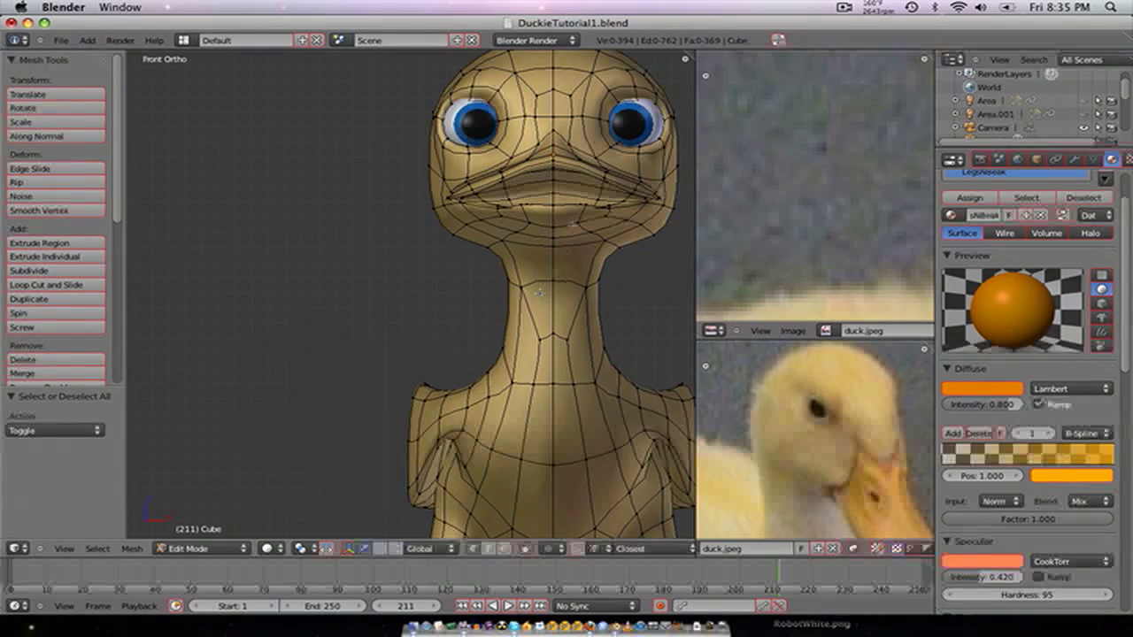
shift+middle_drag(553, 227, 511, 276)
alt+right_click(535, 219)
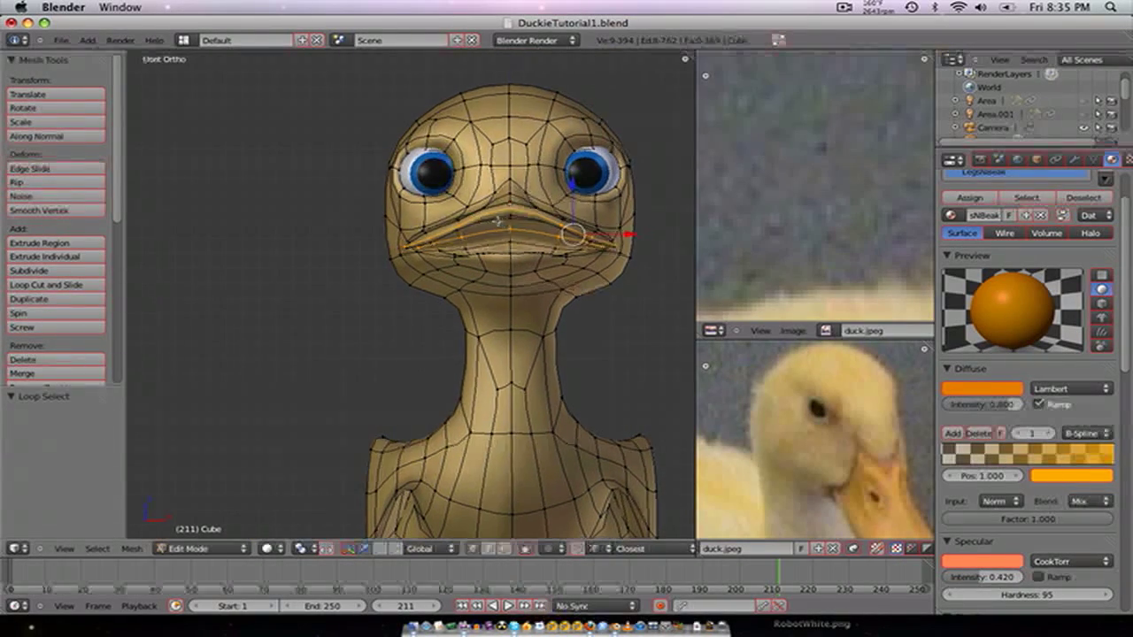
middle_drag(534, 219, 447, 202)
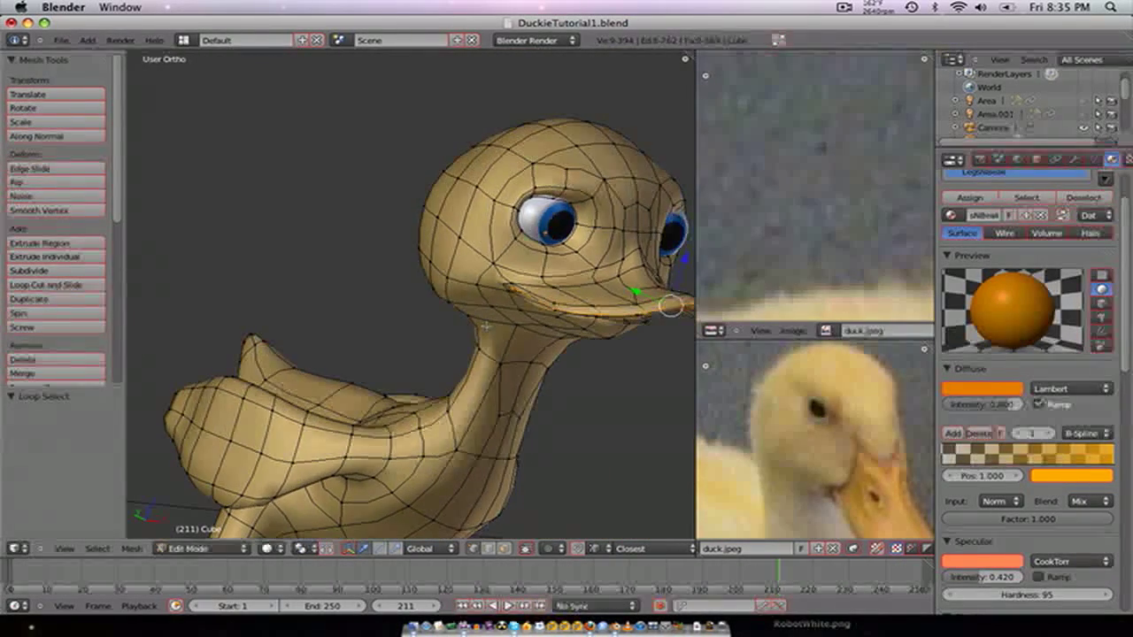
- In a wireframe side view with face selection, circle-select the faces of the upper and lower beak
key(KP_1)
key(KP_3)
scroll(602, 374, up, 4)
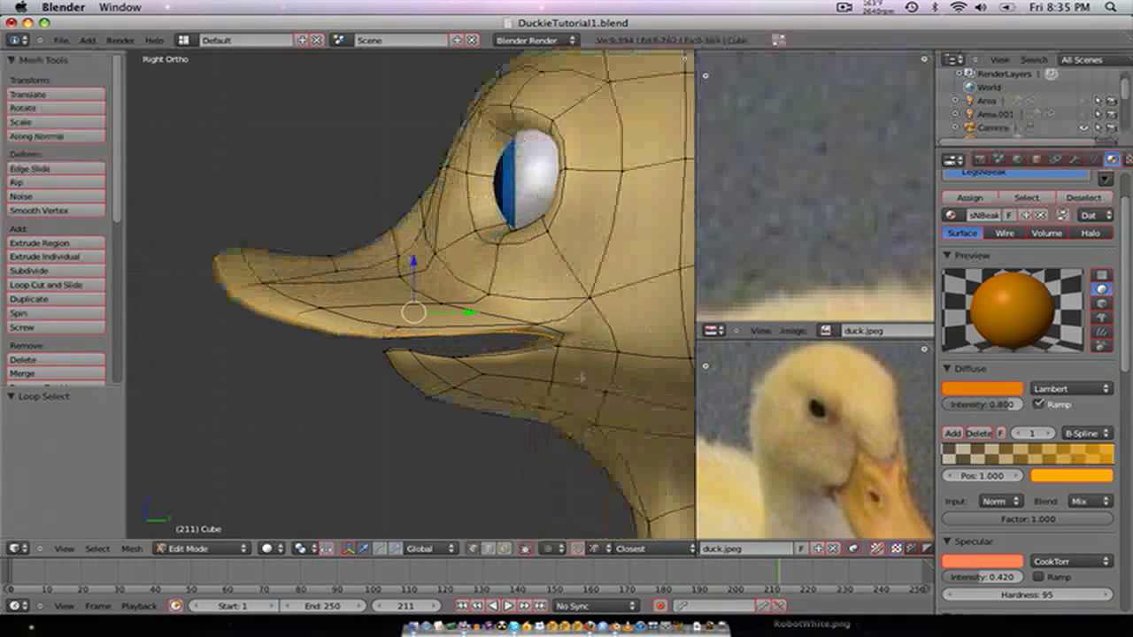
scroll(581, 378, down, 2)
key(z)
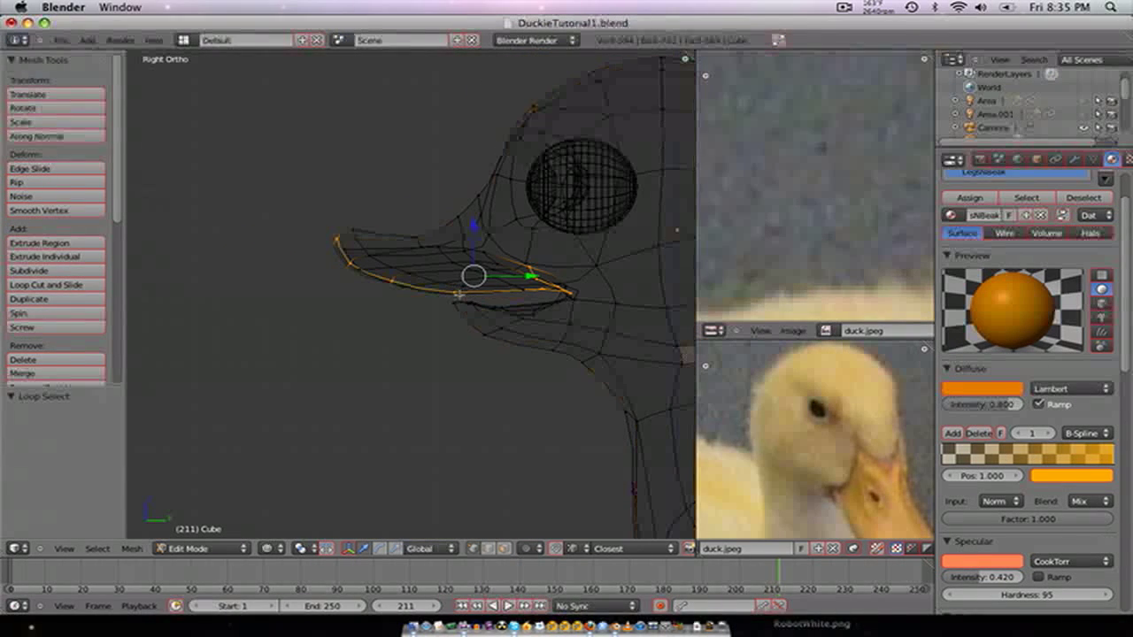
key(ctrl+Tab)
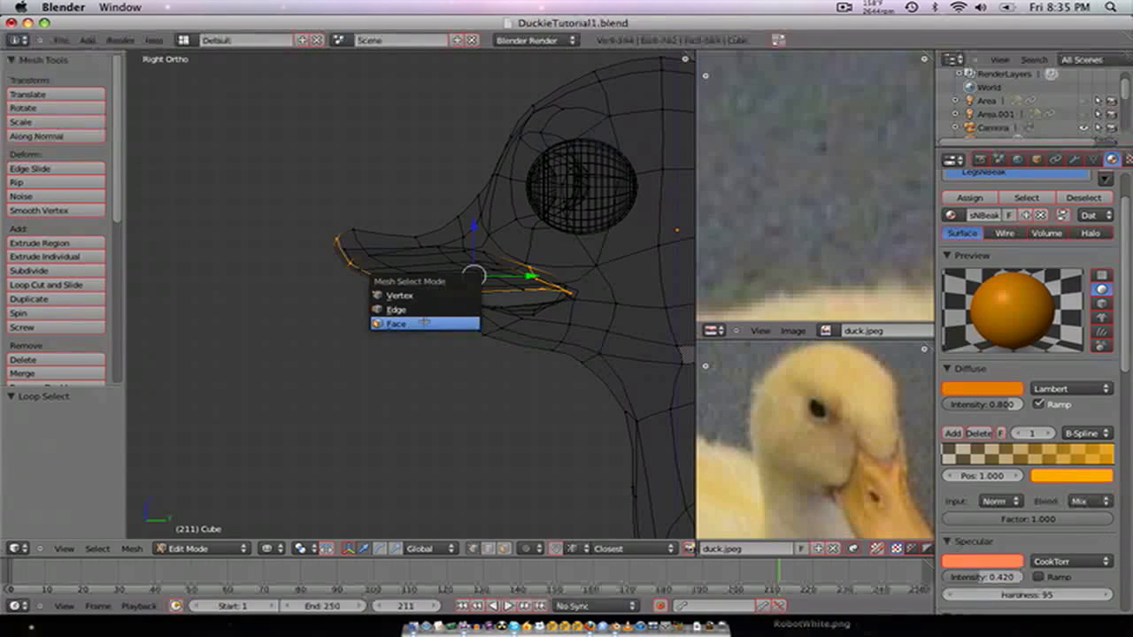
click(407, 324)
key(c)
mouse_move(387, 242)
mouse_down()
mouse_move(399, 253)
mouse_move(373, 250)
mouse_move(430, 234)
mouse_move(537, 323)
mouse_move(367, 271)
mouse_move(338, 247)
mouse_up()
drag(504, 301, 543, 304)
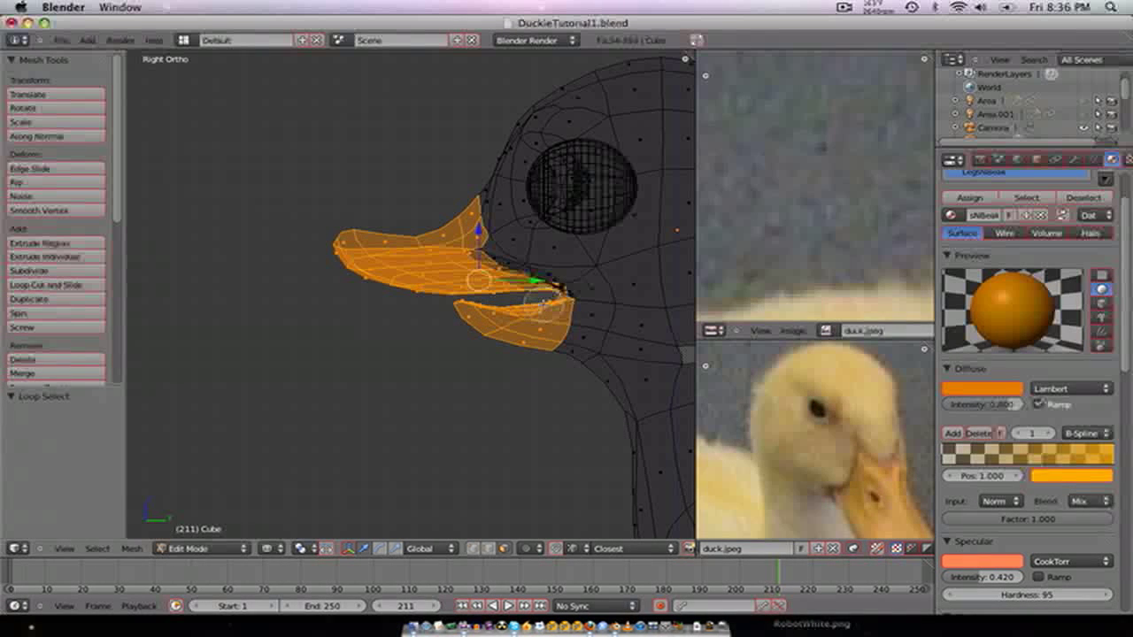
- Add the missed faces on the underside of the upper beak, inside the mouth, to the beak selection in solid shading
shift+right_click(567, 293)
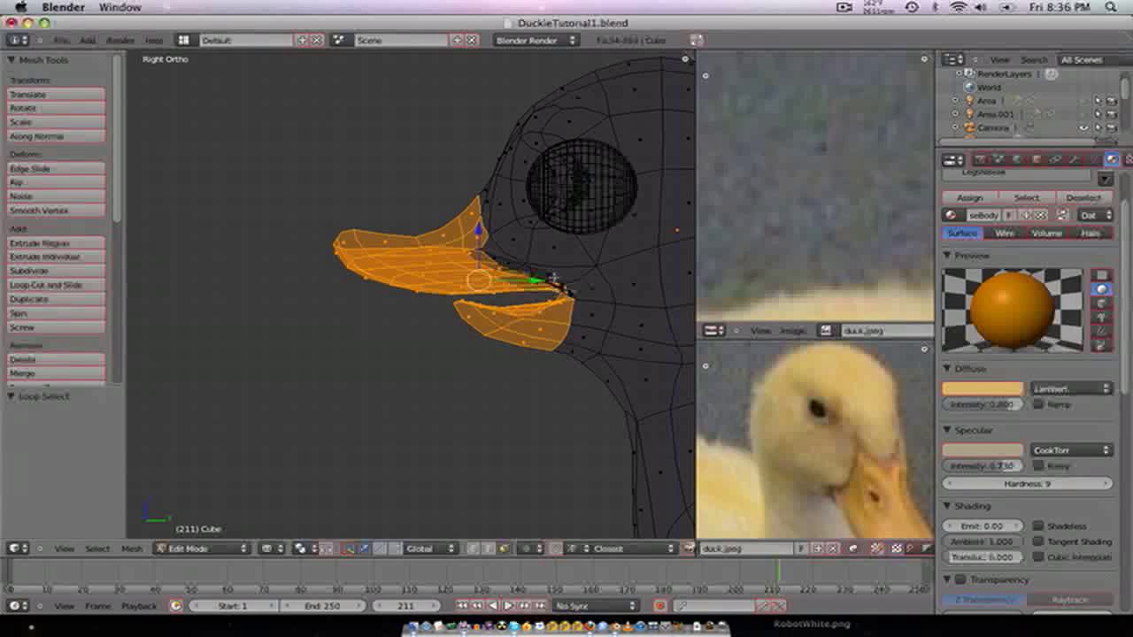
shift+right_click(546, 275)
key(ctrl+z)
middle_drag(511, 266, 593, 292)
key(z)
shift+middle_drag(523, 279, 387, 204)
scroll(479, 301, up, 1)
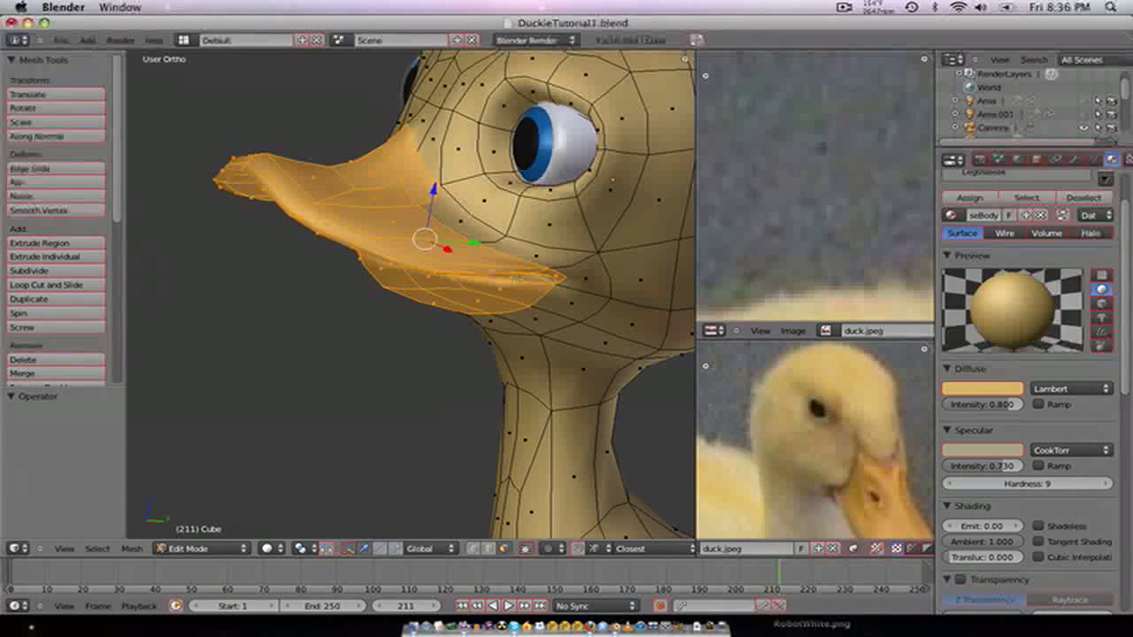
middle_drag(516, 278, 366, 216)
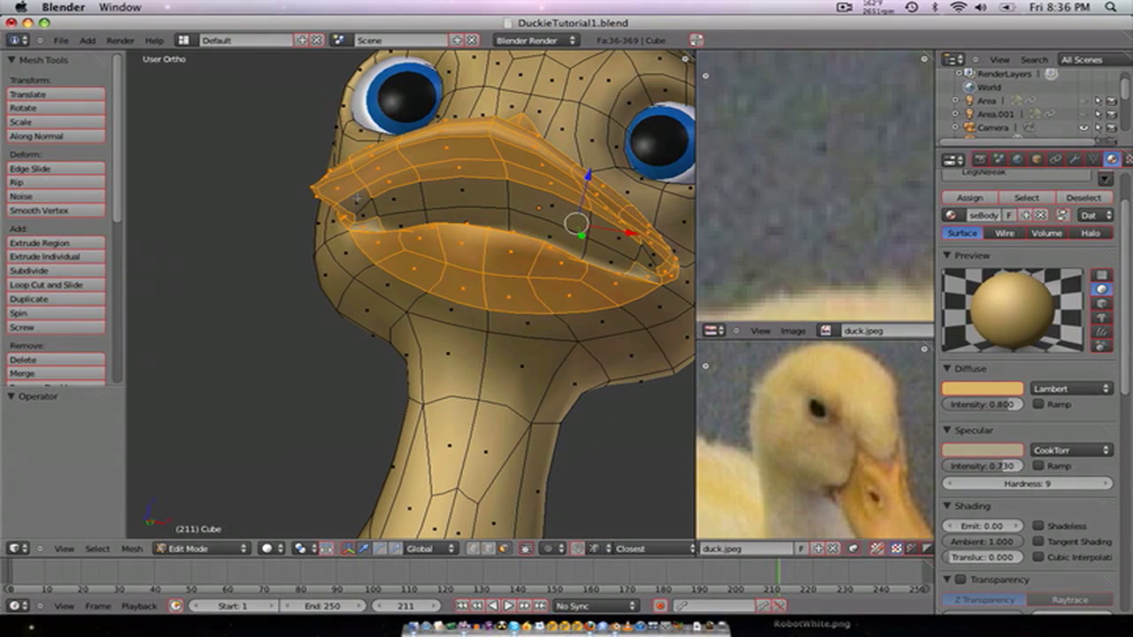
shift+right_click(387, 203)
shift+right_click(455, 199)
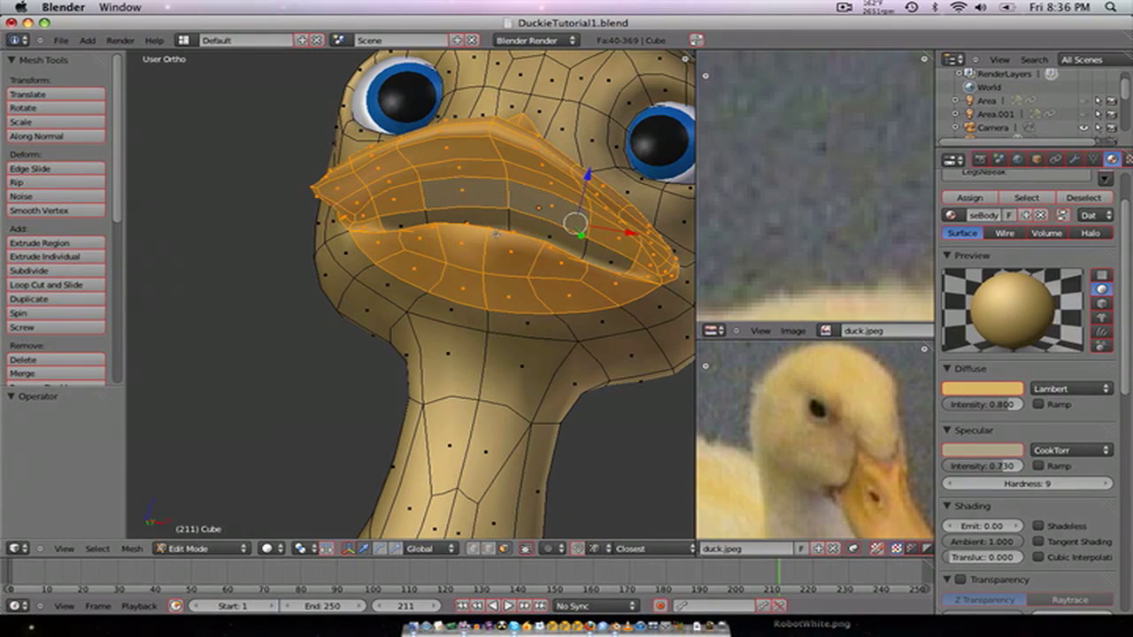
middle_drag(483, 215, 472, 274)
shift+right_click(410, 220)
shift+right_click(473, 216)
shift+right_click(478, 193)
- Assign the LegsNBeak material to the selected beak faces and check the orange beak in object mode
middle_drag(478, 194, 358, 225)
click(967, 200)
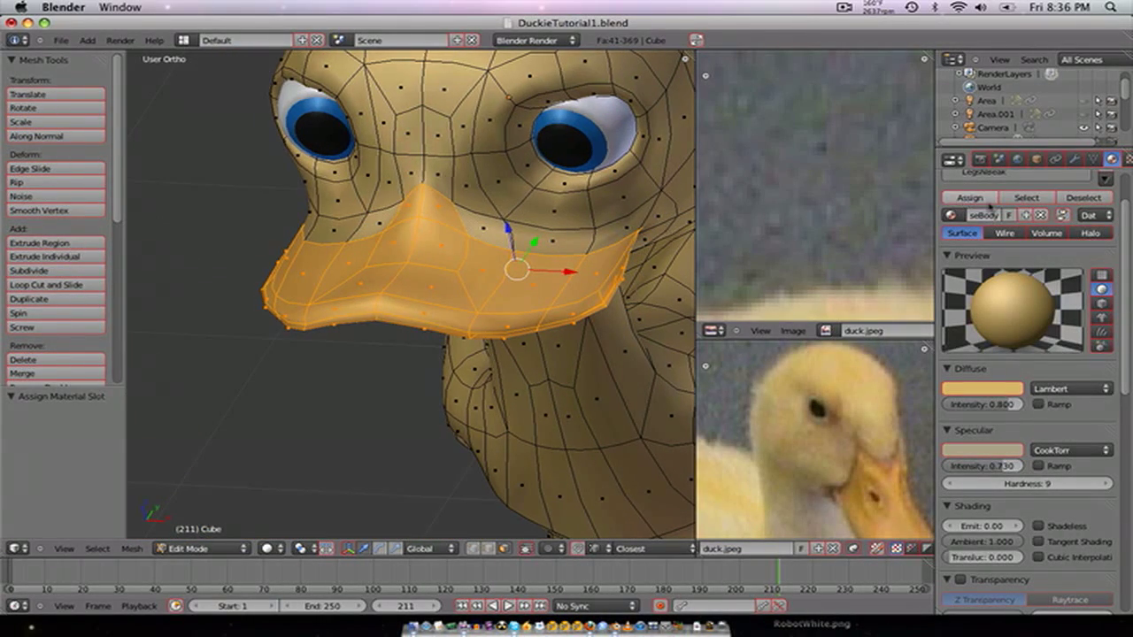
scroll(989, 212, up, 2)
click(1012, 254)
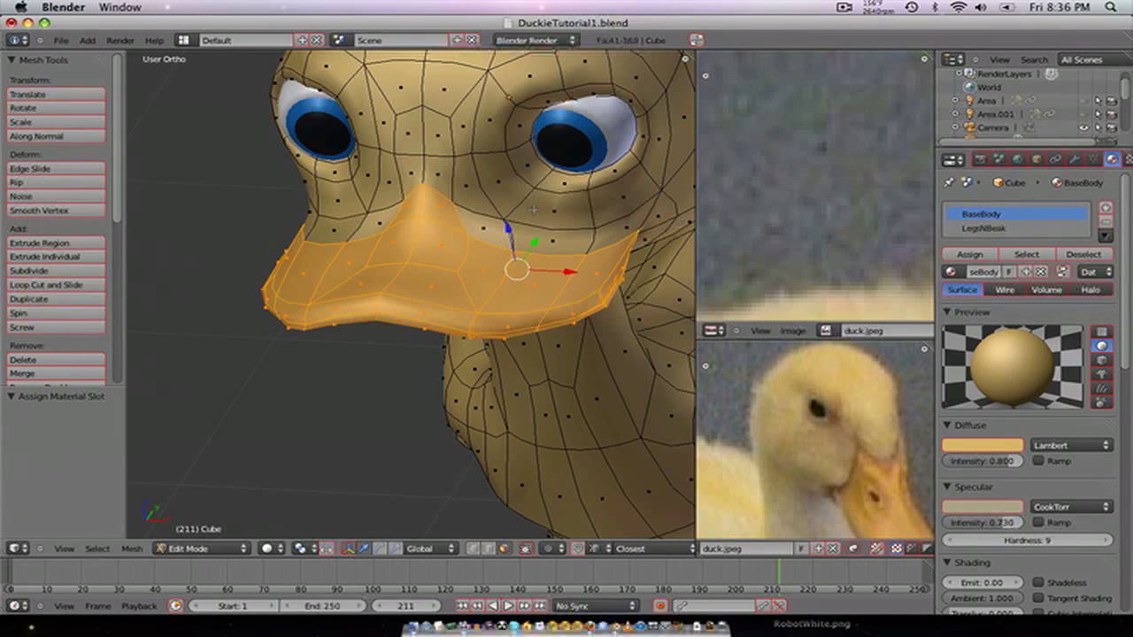
click(985, 229)
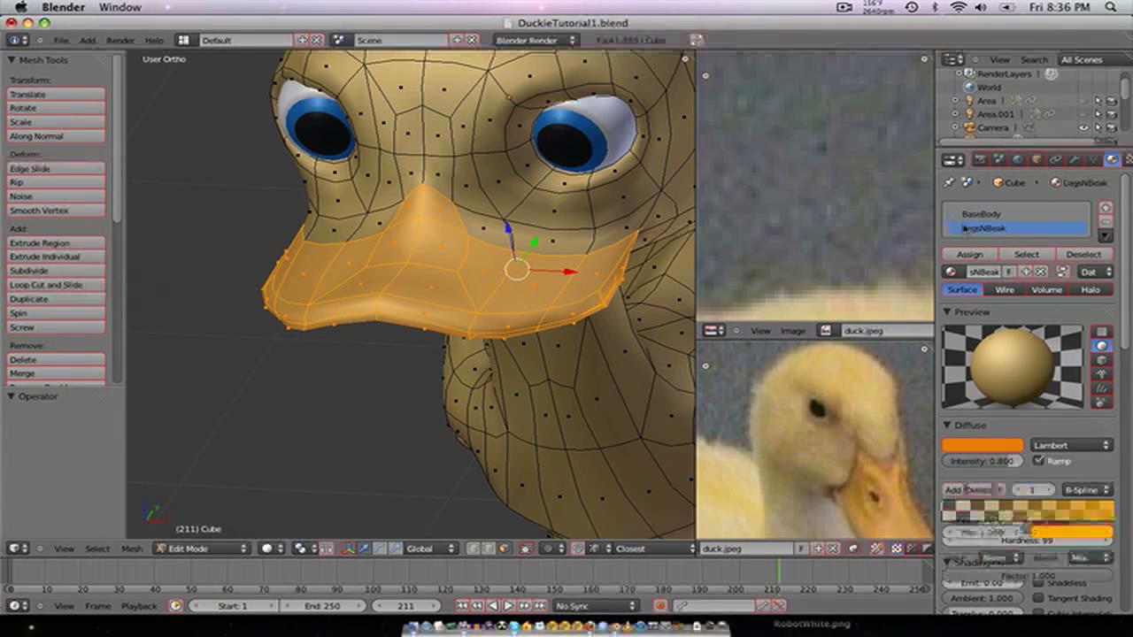
click(969, 255)
key(Tab)
scroll(455, 321, down, 1)
mouse_move(482, 329)
middle_down()
mouse_move(440, 352)
mouse_move(410, 307)
mouse_move(476, 308)
middle_up()
middle_drag(351, 294, 387, 328)
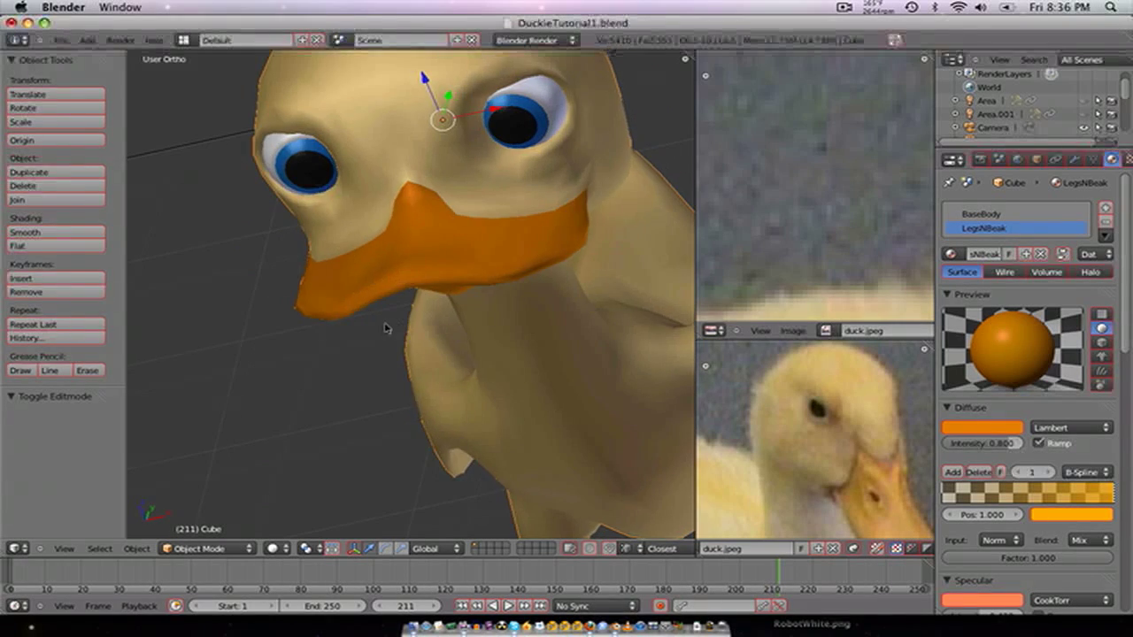
- In edge selection, try to select the edges running across the top of the upper beak
key(Tab)
scroll(416, 305, up, 4)
key(ctrl+Tab)
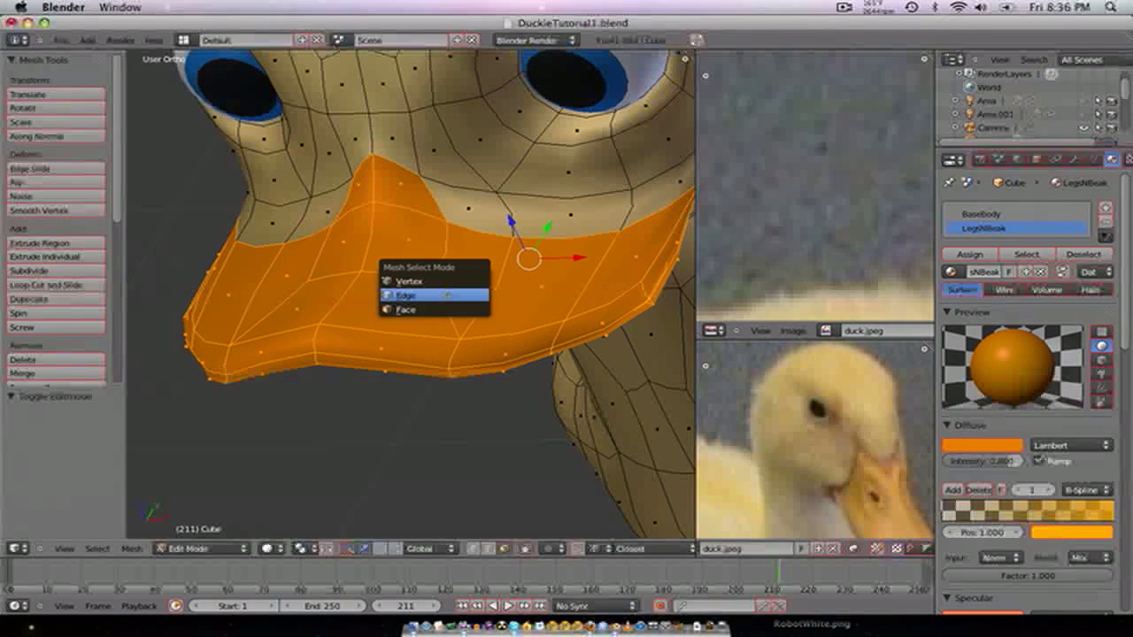
click(453, 292)
right_click(411, 276)
shift+right_click(448, 258)
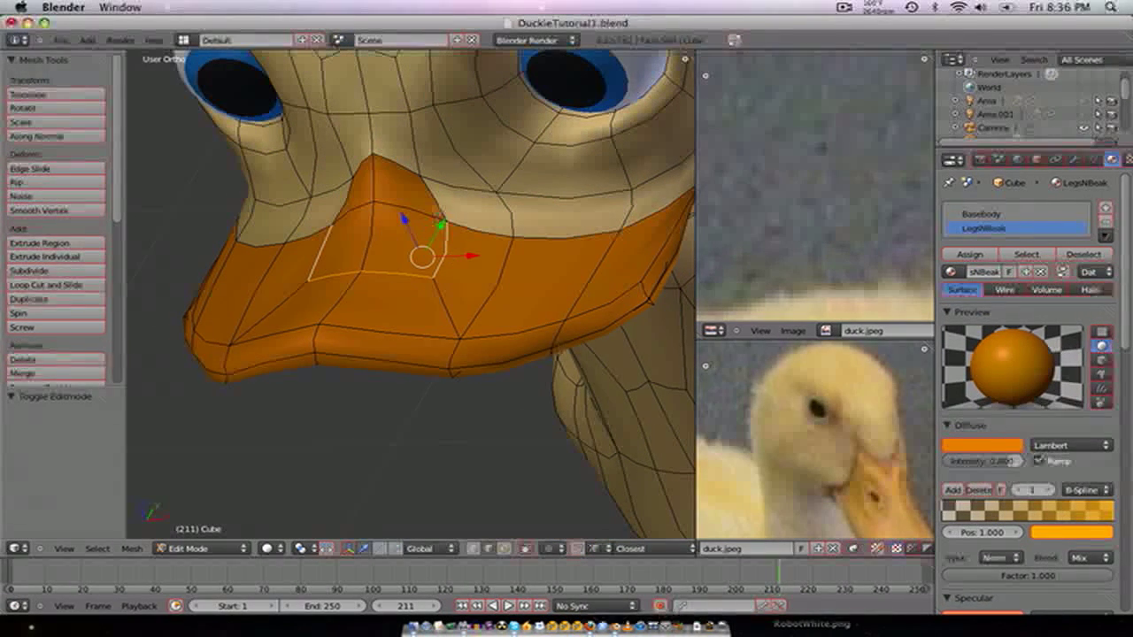
right_click(432, 216)
shift+right_click(445, 218)
alt+right_click(461, 222)
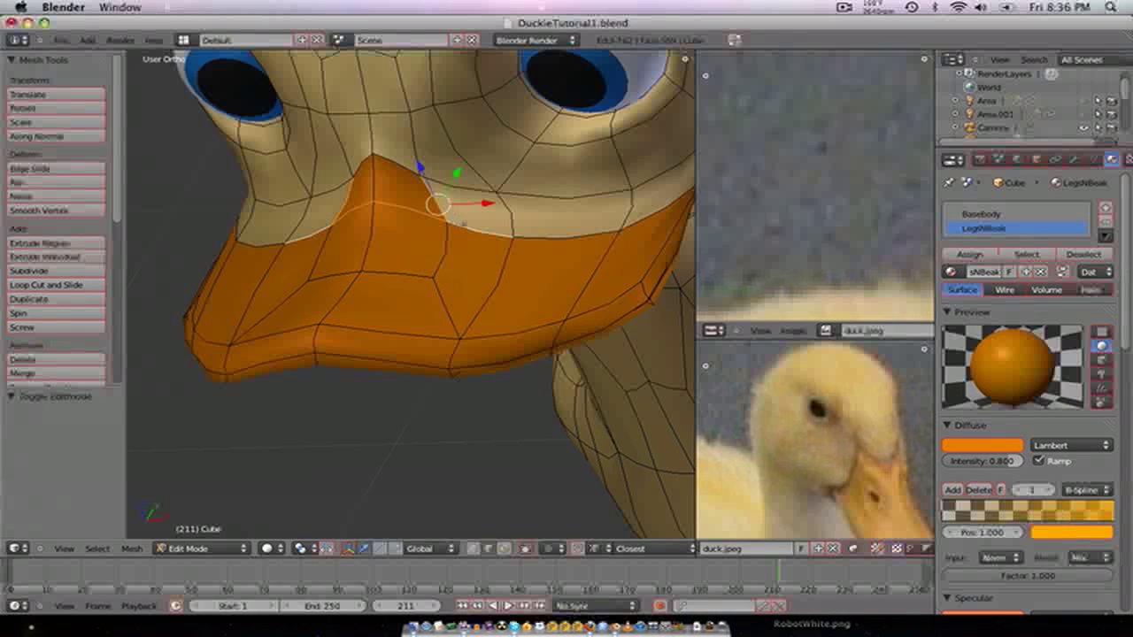
alt+right_click(440, 233)
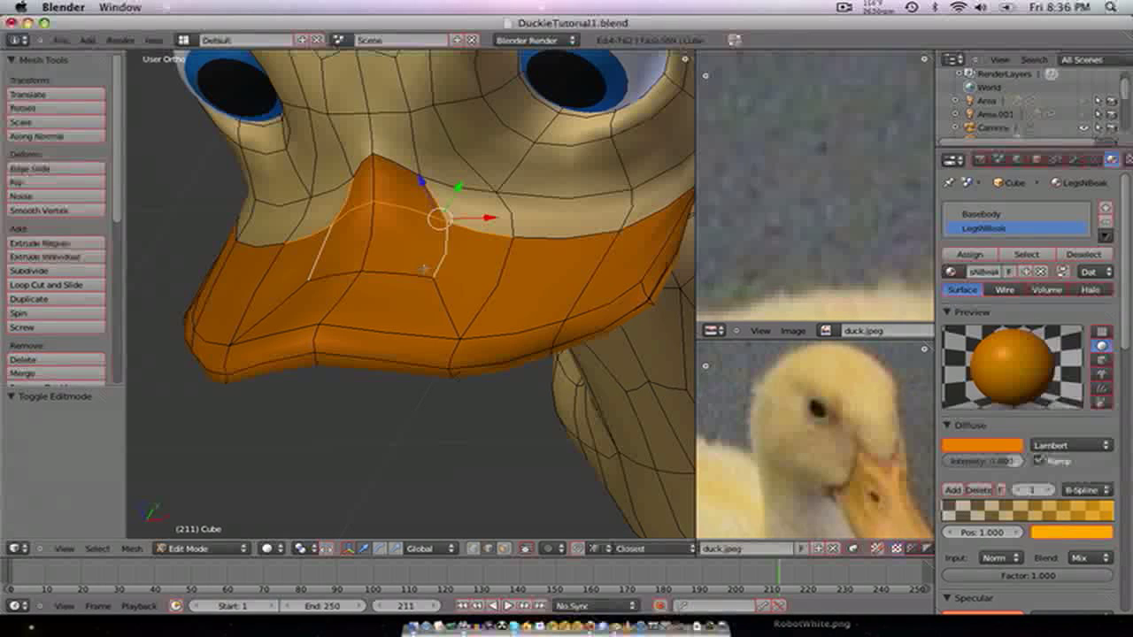
alt+right_click(425, 270)
- Select the edges where the beak's peak meets the forehead, check the beak in object mode, and clear the selection
right_click(419, 175)
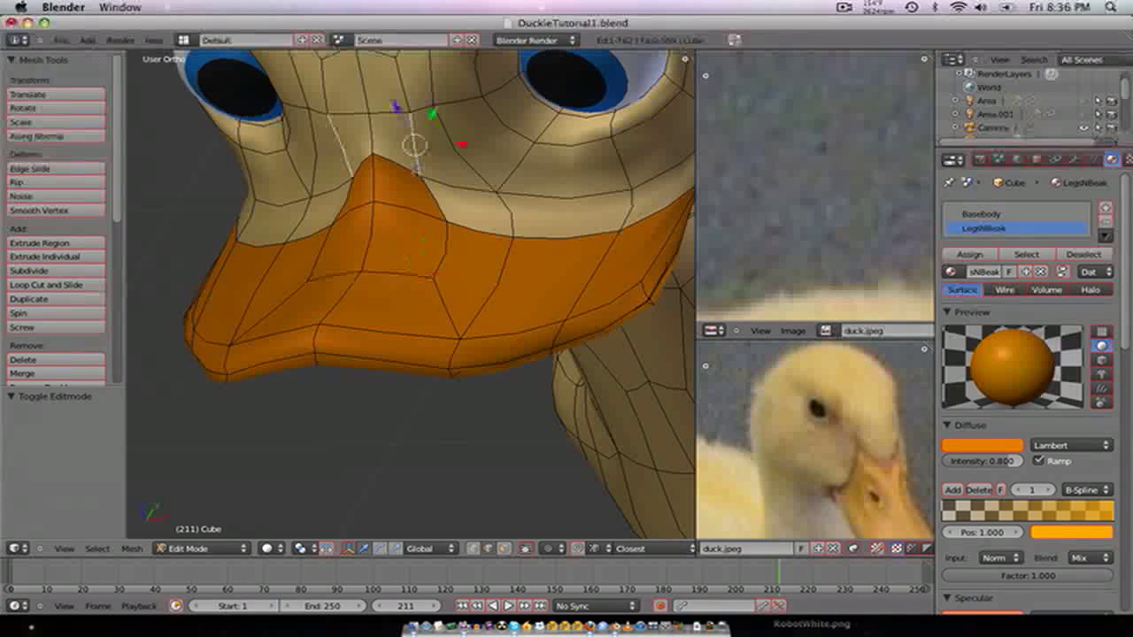
shift+right_click(419, 178)
shift+right_click(431, 182)
shift+right_click(432, 183)
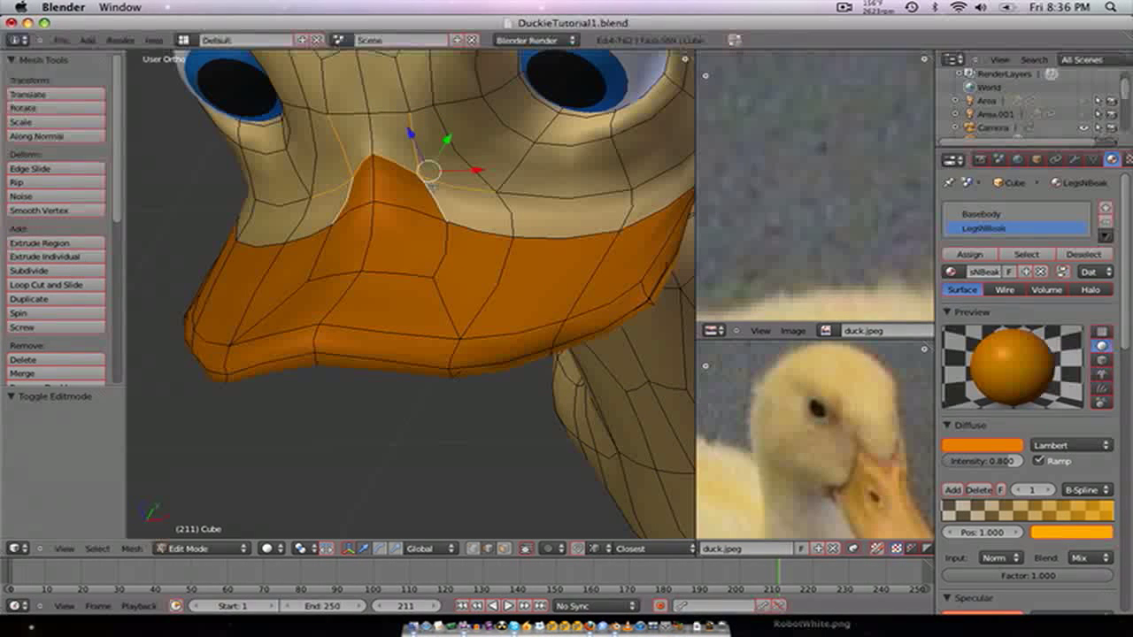
key(w)
click(432, 186)
key(Tab)
middle_drag(432, 186, 346, 236)
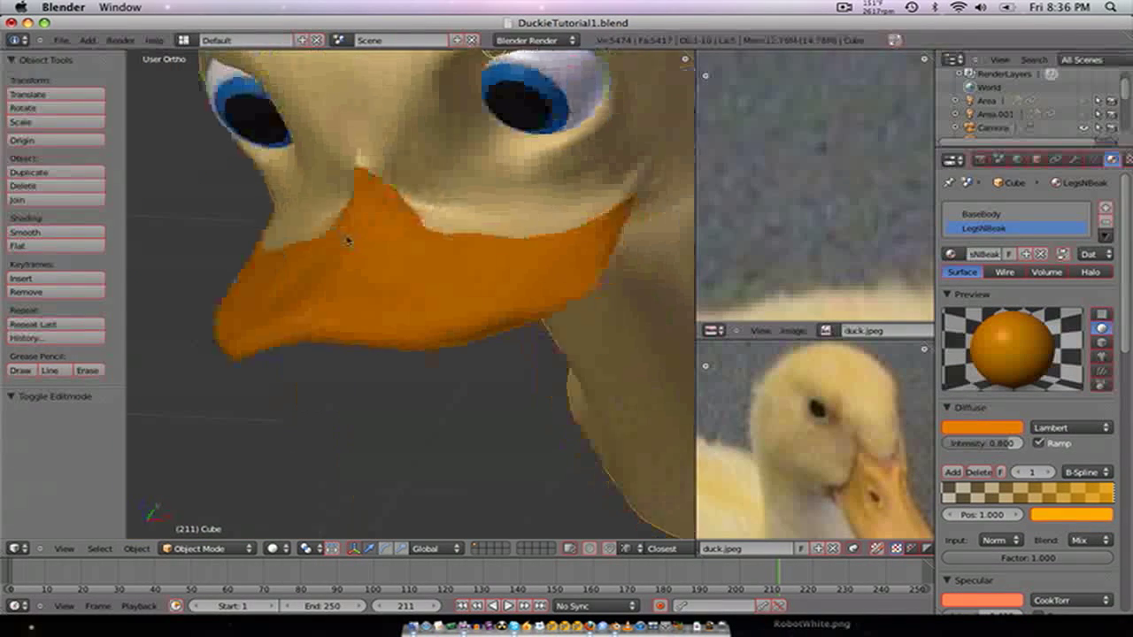
key(Tab)
key(a)
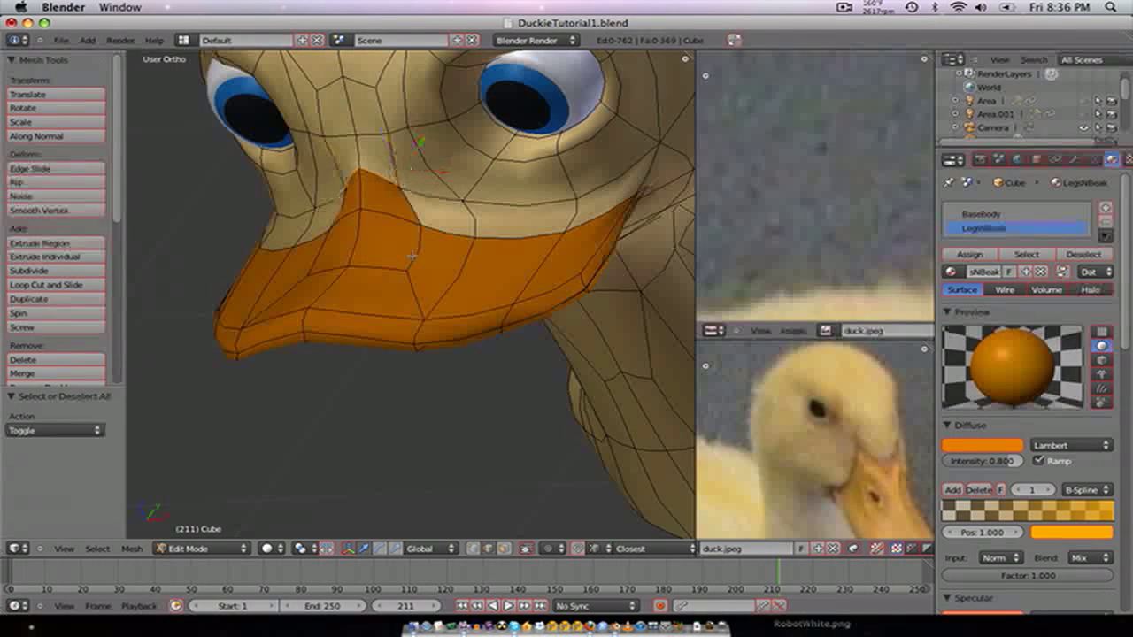
- Extrude the side face on top of the upper beak in place and scale it to 0.271 as a nostril
key(ctrl+Tab)
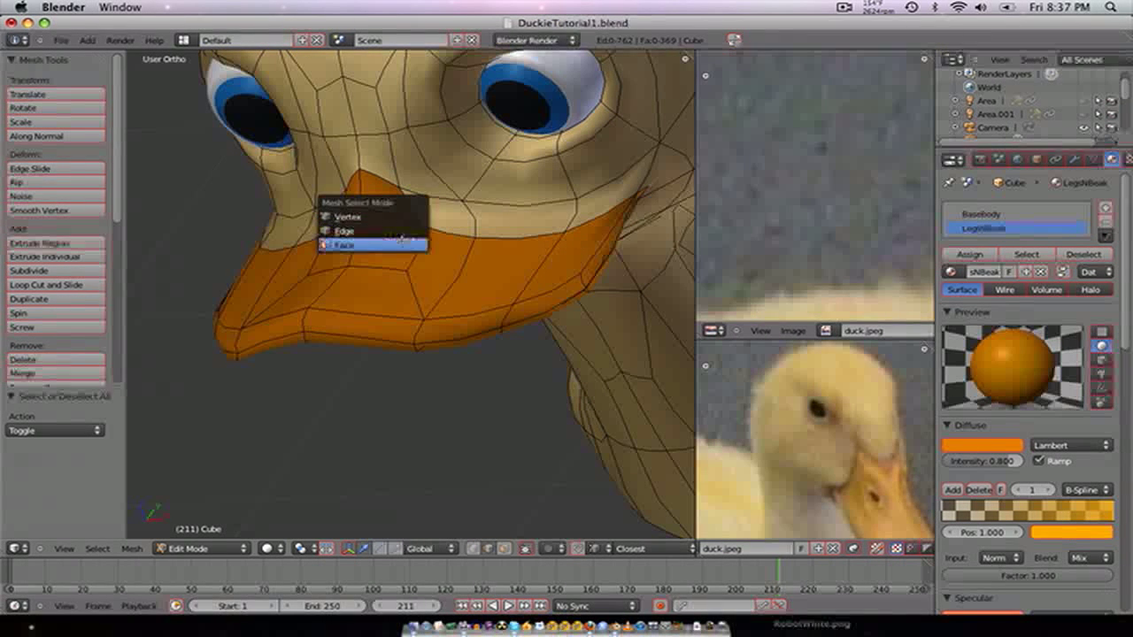
click(390, 246)
right_click(429, 250)
right_click(442, 268)
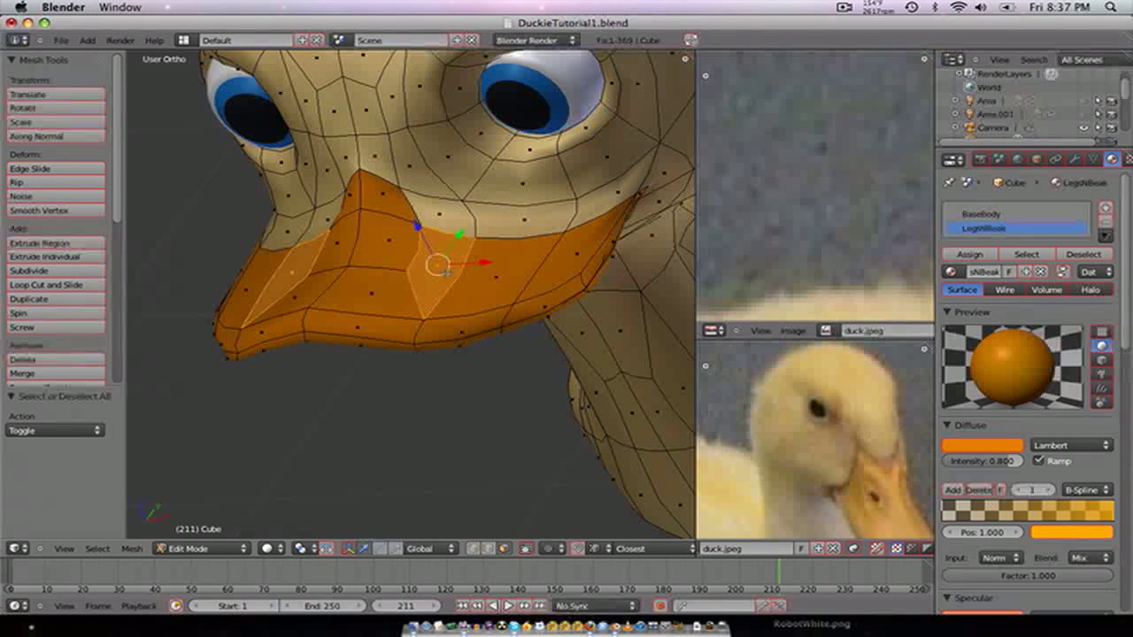
key(e)
right_click(446, 273)
key(s)
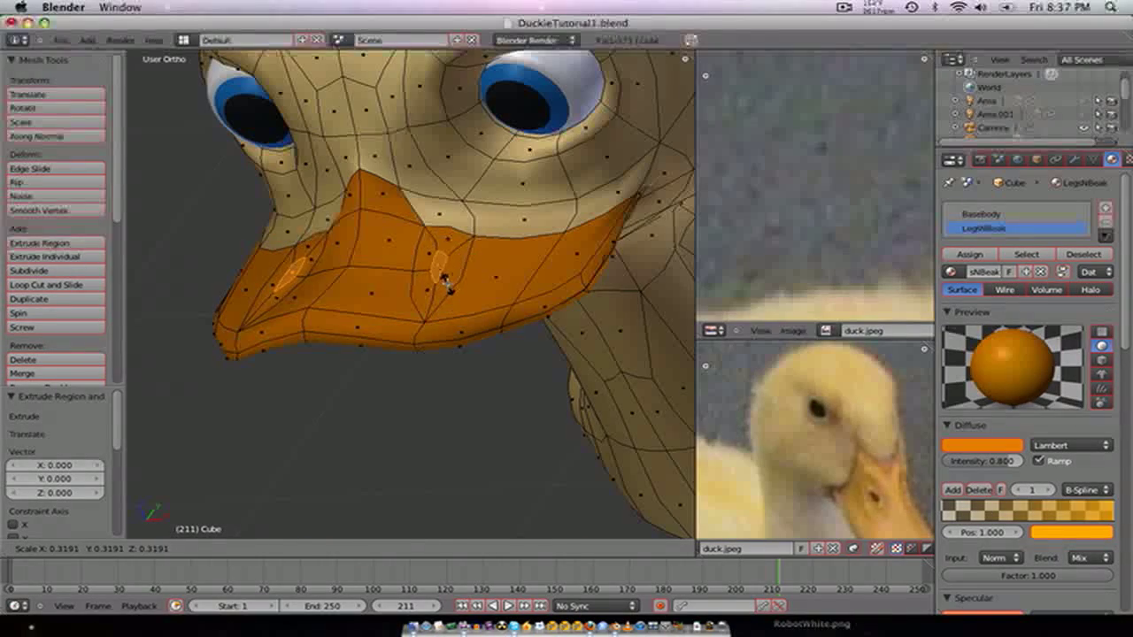
click(441, 276)
- In vertex selection, raise the beak vertex in front of the nostril and the nostril face's front outer corner
middle_drag(443, 278, 306, 326)
scroll(447, 353, up, 4)
key(ctrl+Tab)
click(478, 311)
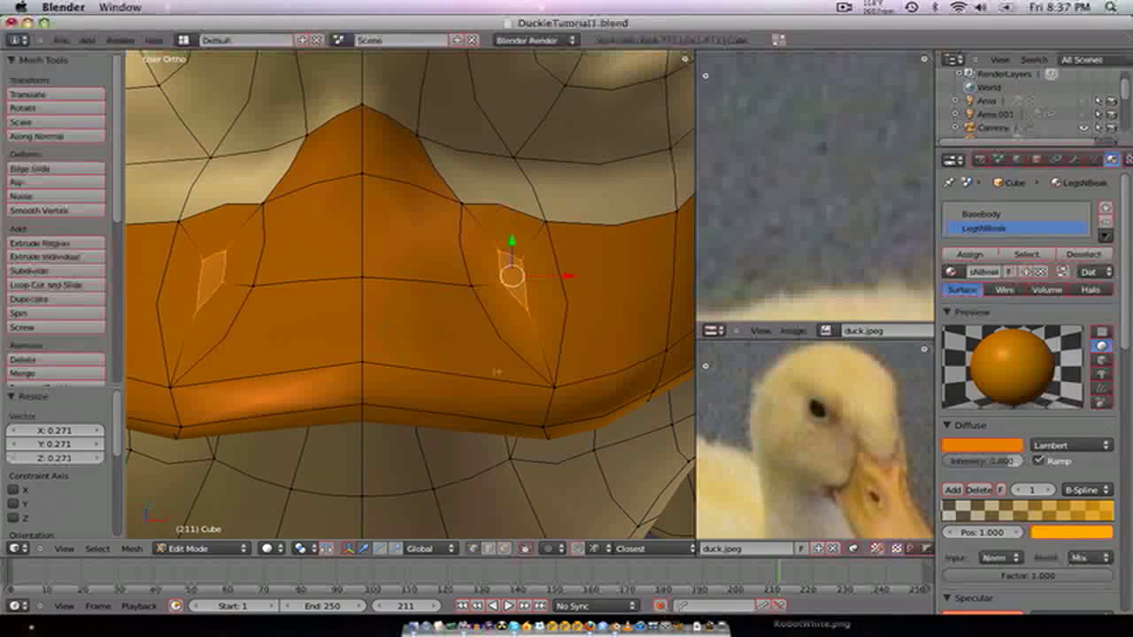
right_click(553, 381)
key(g)
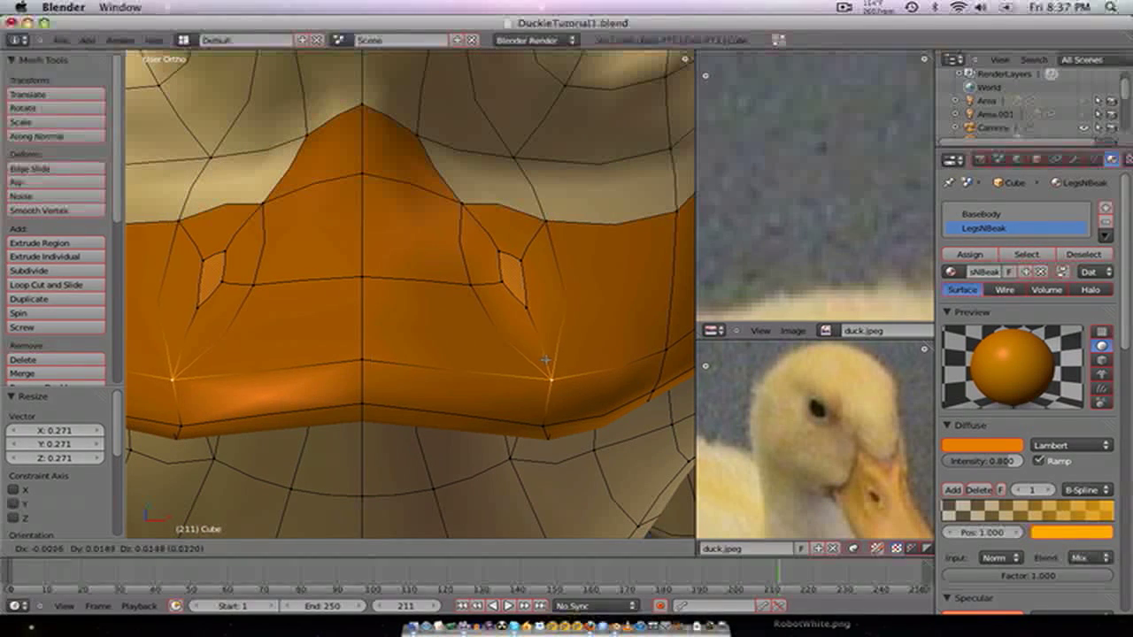
click(547, 363)
right_click(522, 300)
key(g)
click(522, 271)
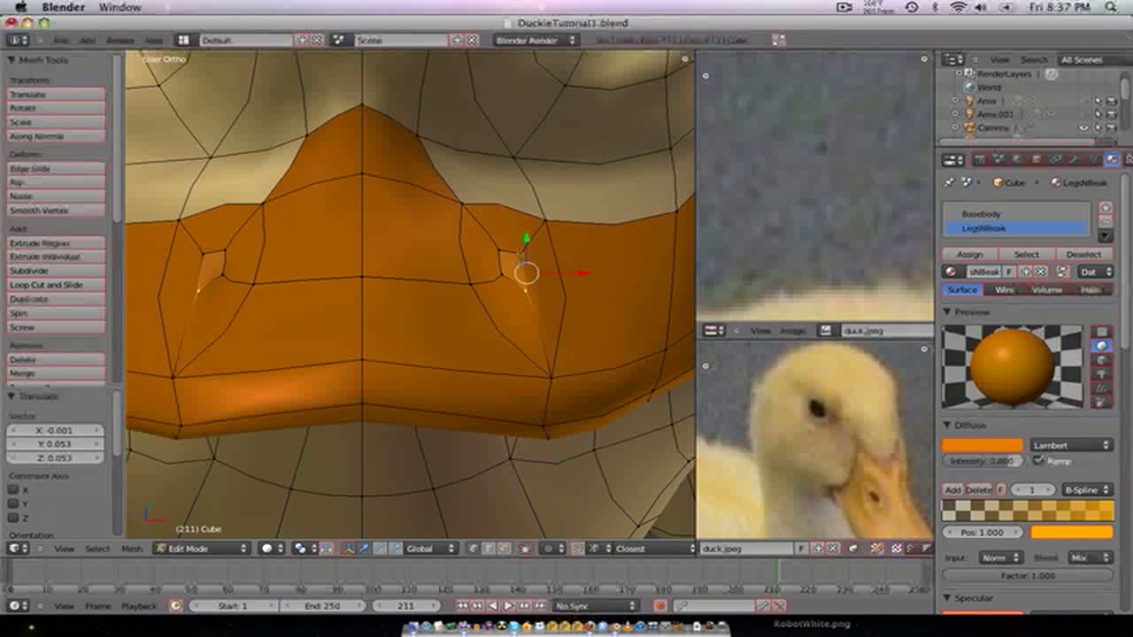
- Move the nostril face's rear outer and front inner corner vertices to make its outline more square
right_click(522, 257)
key(g)
click(531, 265)
right_click(499, 276)
key(g)
click(494, 281)
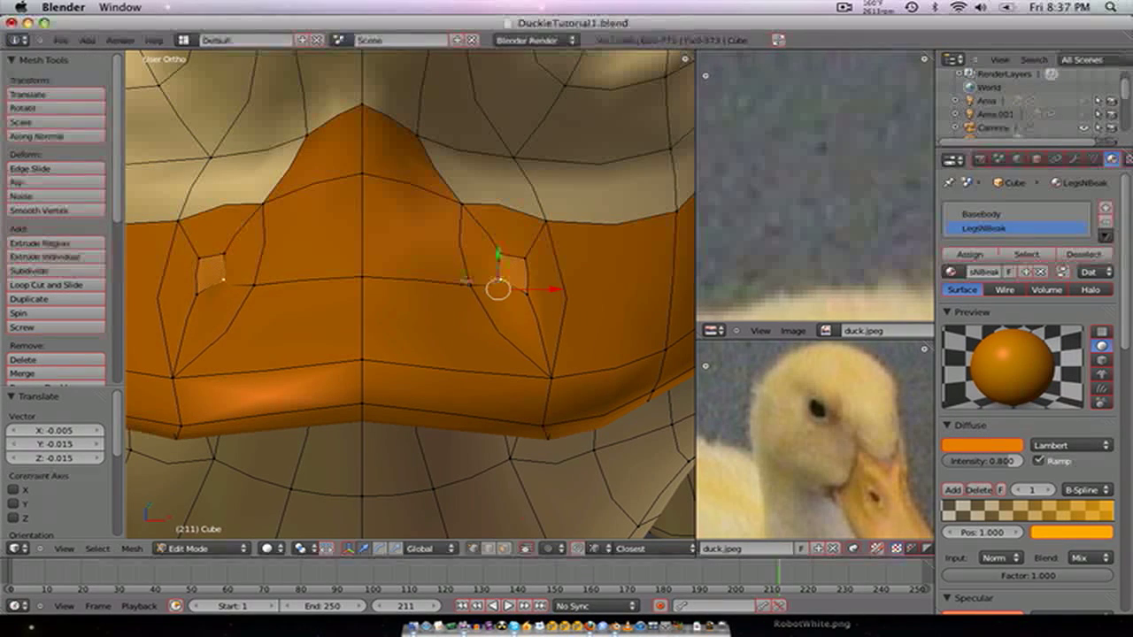
- Move the vertex beside the nostril toward the beak's centreline and reposition the two beak border vertices behind the nostril
right_click(472, 284)
key(g)
click(440, 277)
right_click(467, 215)
key(g)
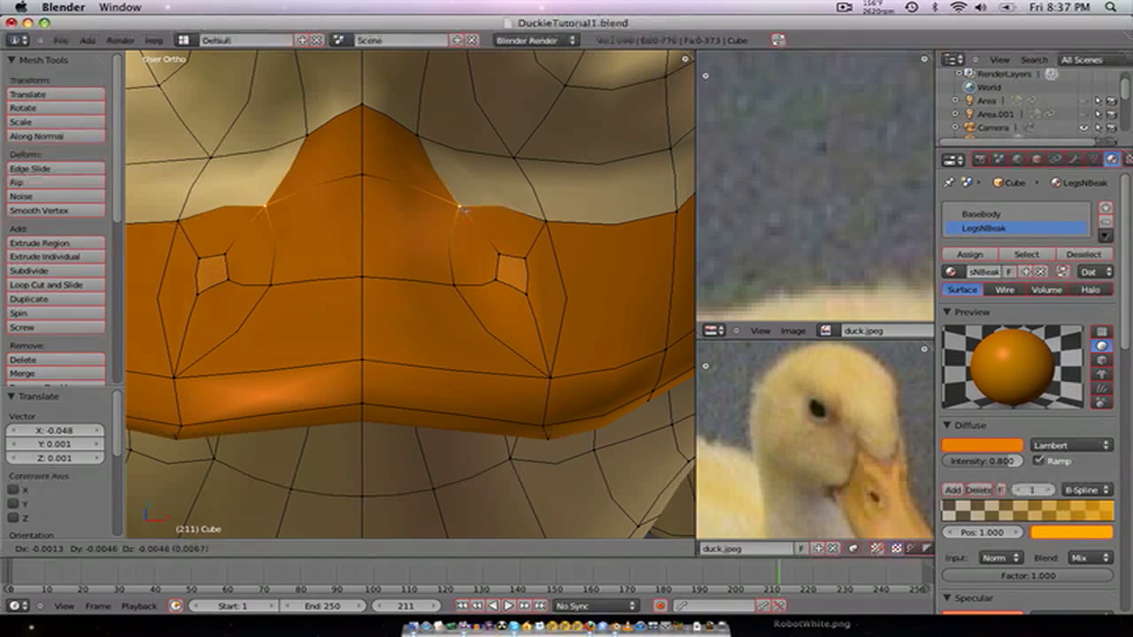
click(471, 211)
right_click(535, 222)
key(g)
click(532, 222)
right_click(472, 212)
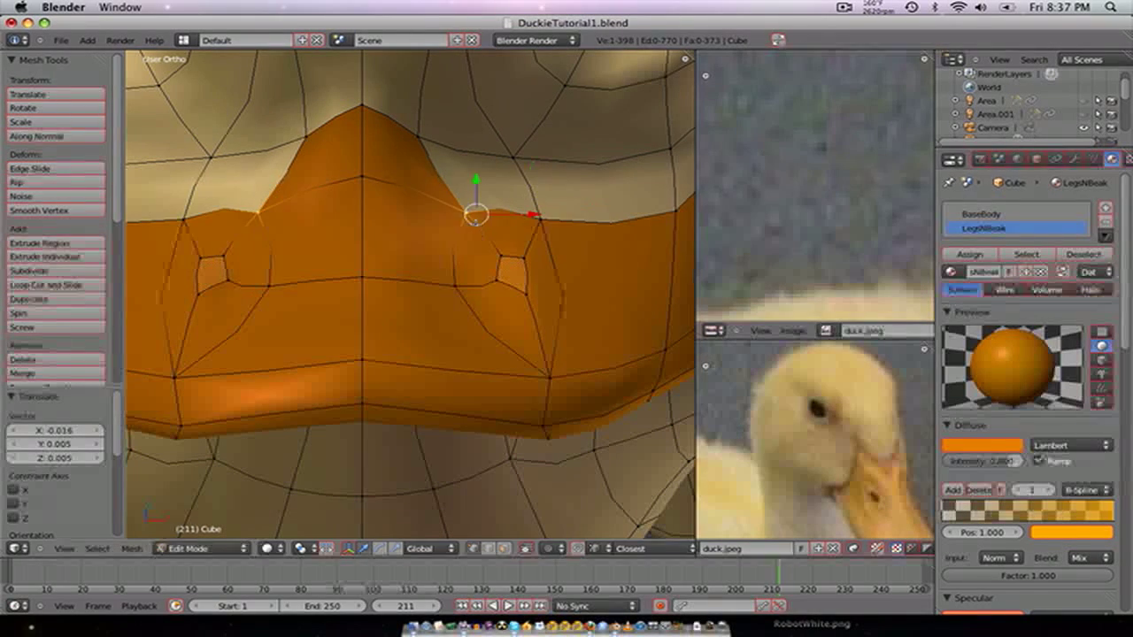
key(g)
click(487, 210)
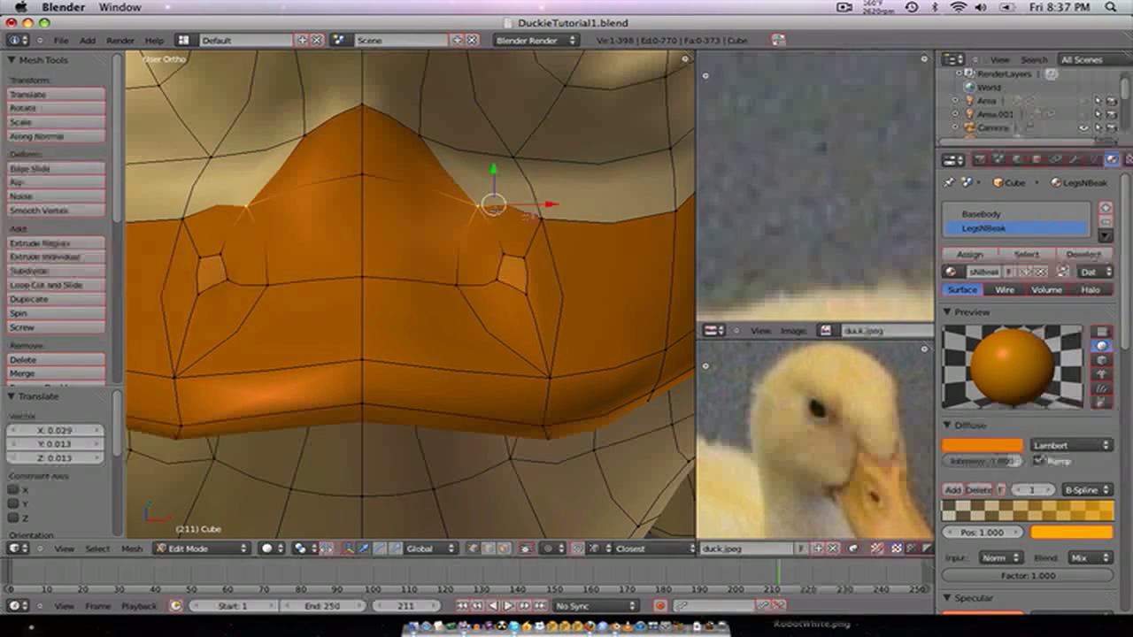
- Lower the outer beak border vertex behind the nostril and raise the nostril's front outer corner slightly
right_click(535, 223)
key(g)
click(517, 283)
right_click(519, 290)
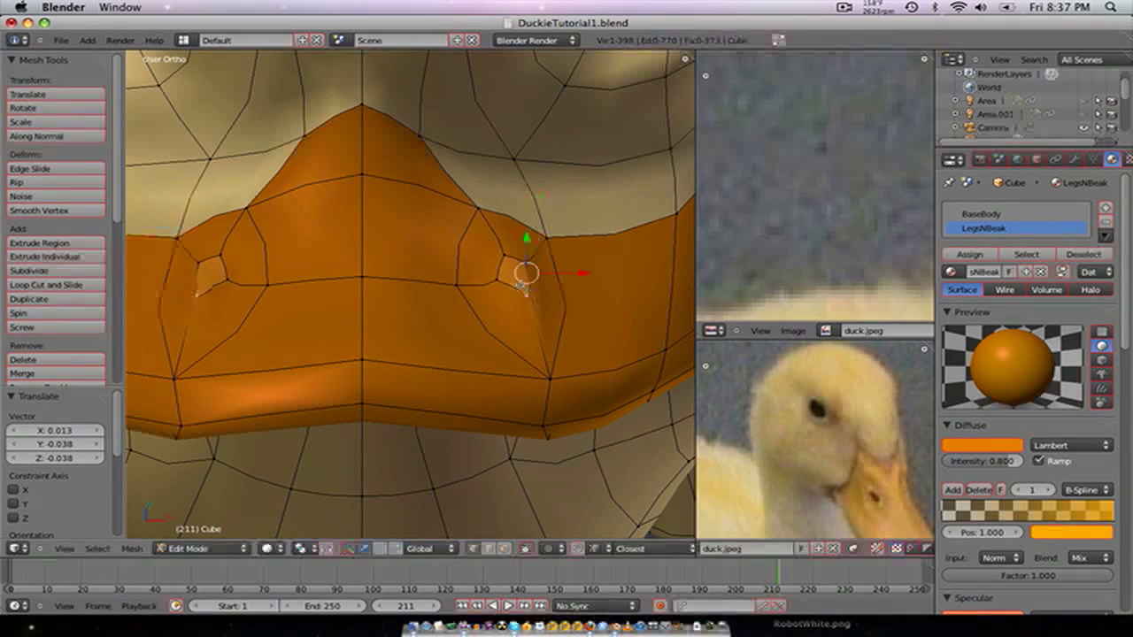
key(g)
click(513, 272)
- In face selection, delete the small nostril face to leave a hole in the beak
key(ctrl+Tab)
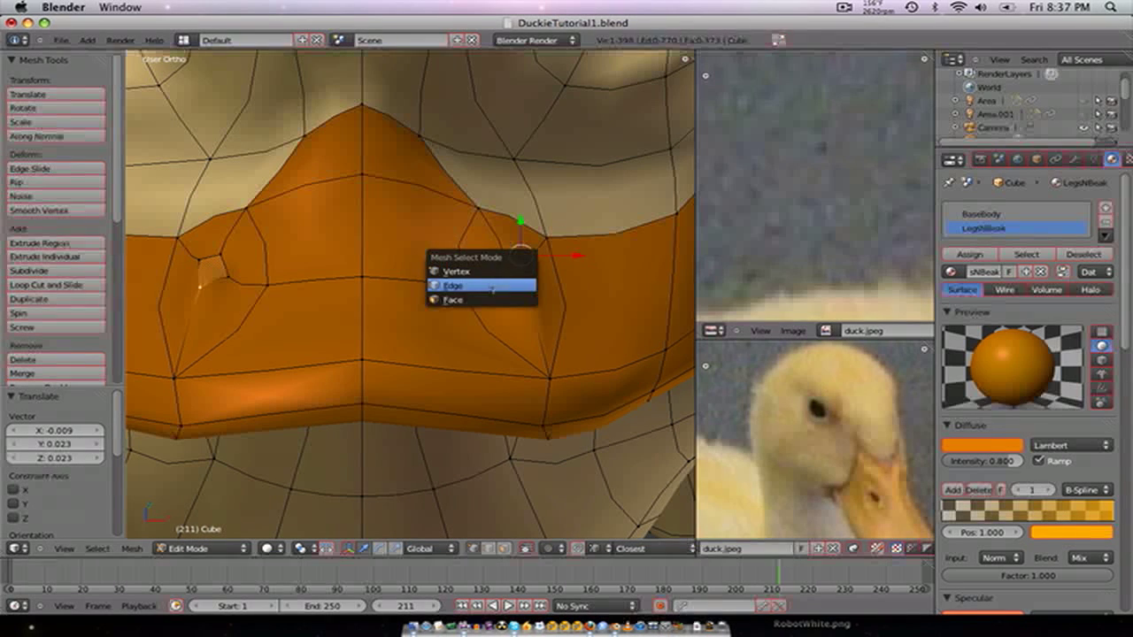
click(496, 299)
key(ctrl+Tab)
click(505, 286)
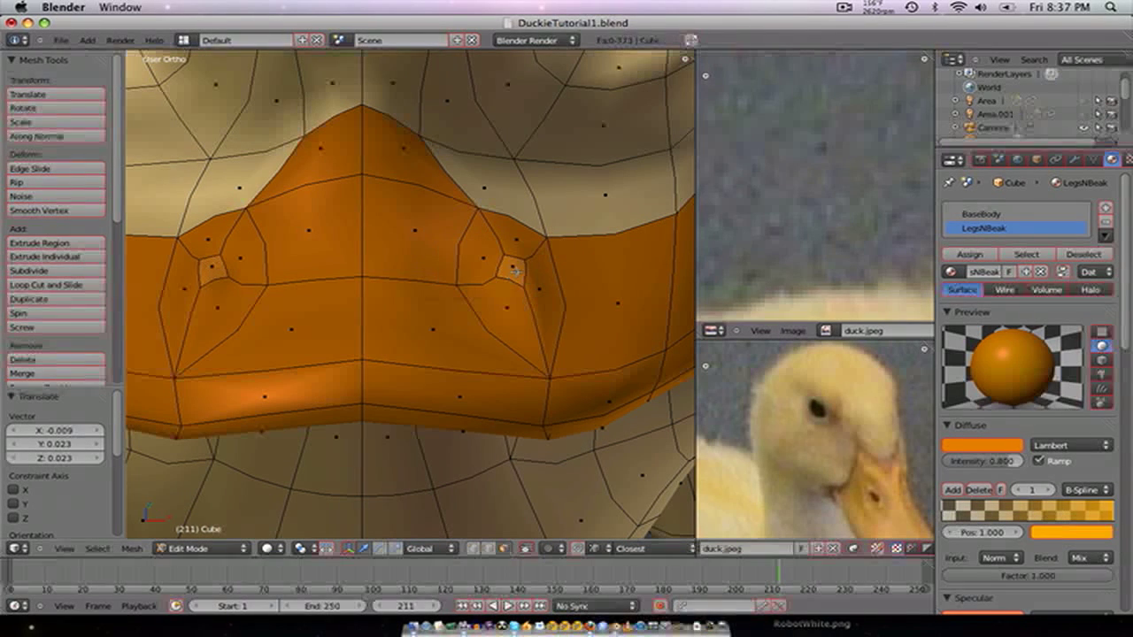
right_click(515, 271)
key(x)
click(510, 301)
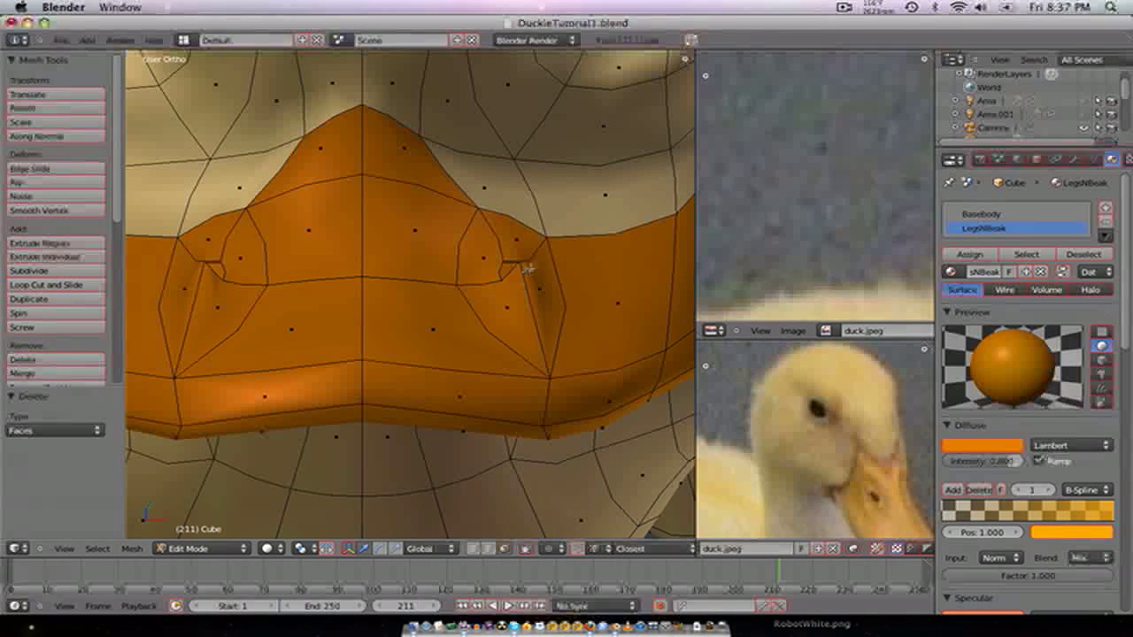
- In vertex selection, pull the nostril hole's outer corner vertex forward to open the hole evenly
key(ctrl+Tab)
click(522, 246)
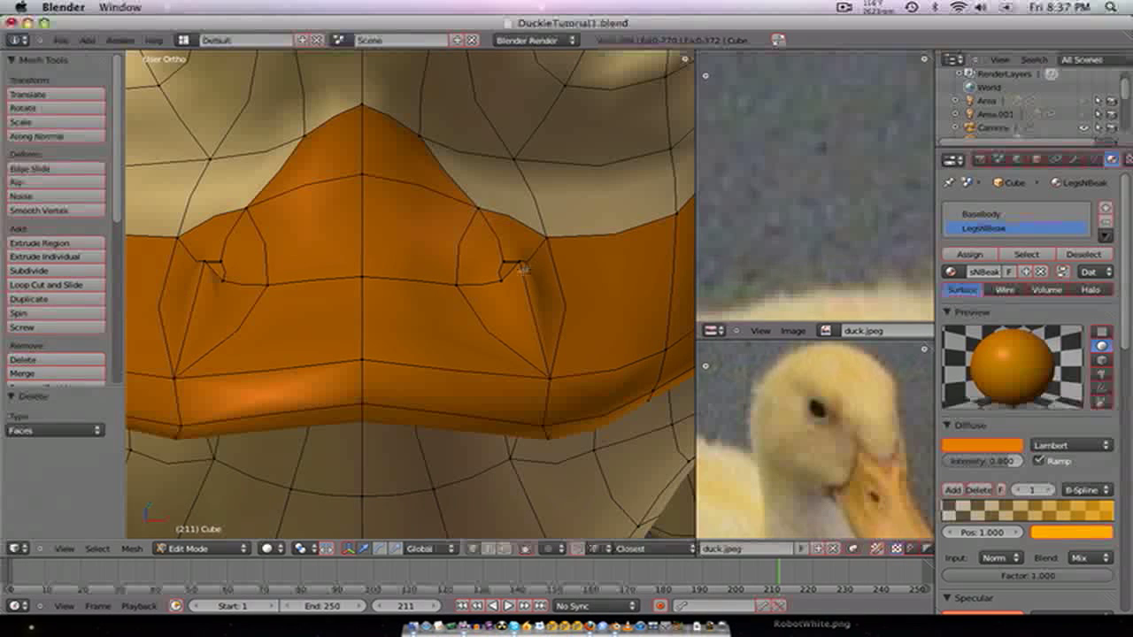
alt+right_click(518, 269)
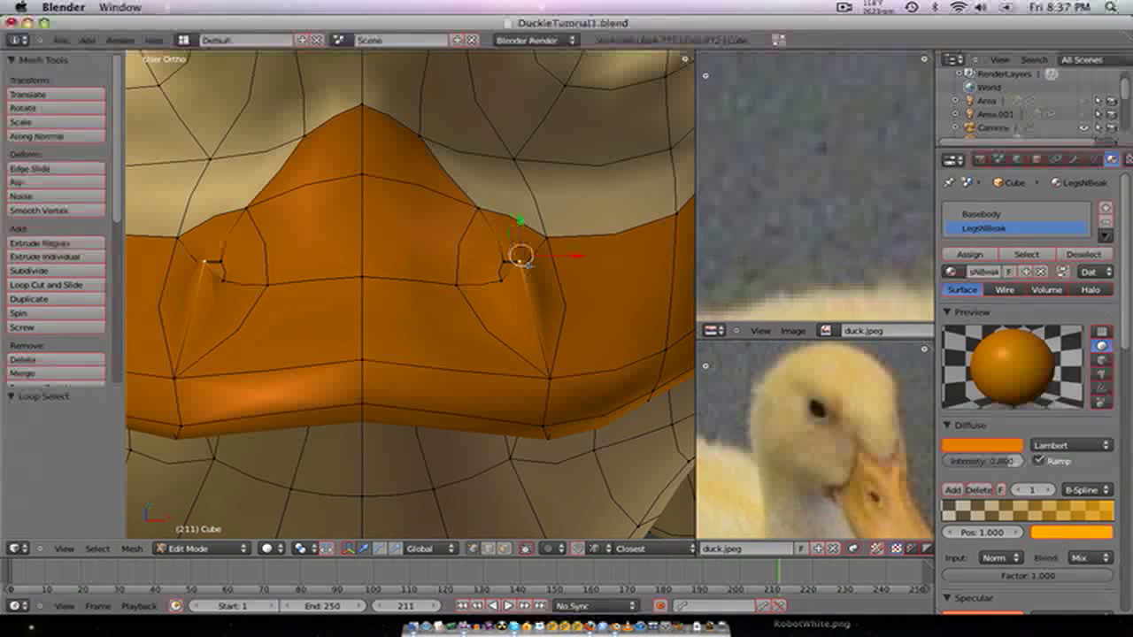
key(e)
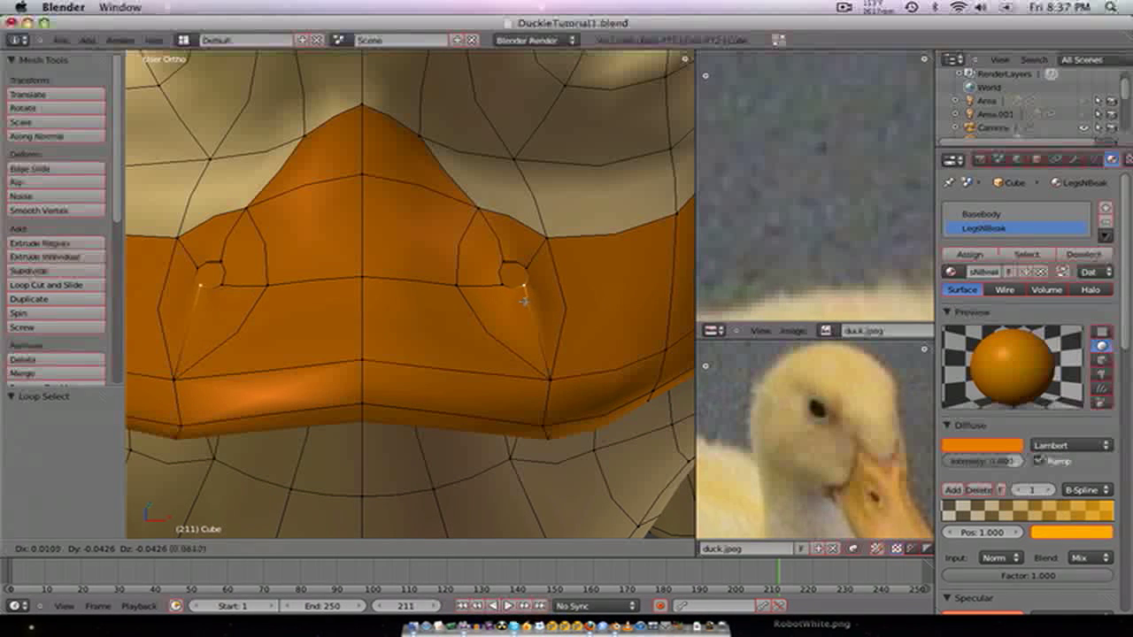
click(523, 300)
- In the right side view, move the nostril rim's upper front vertex lower and slightly further back along the beak
alt+right_click(512, 280)
scroll(503, 286, down, 3)
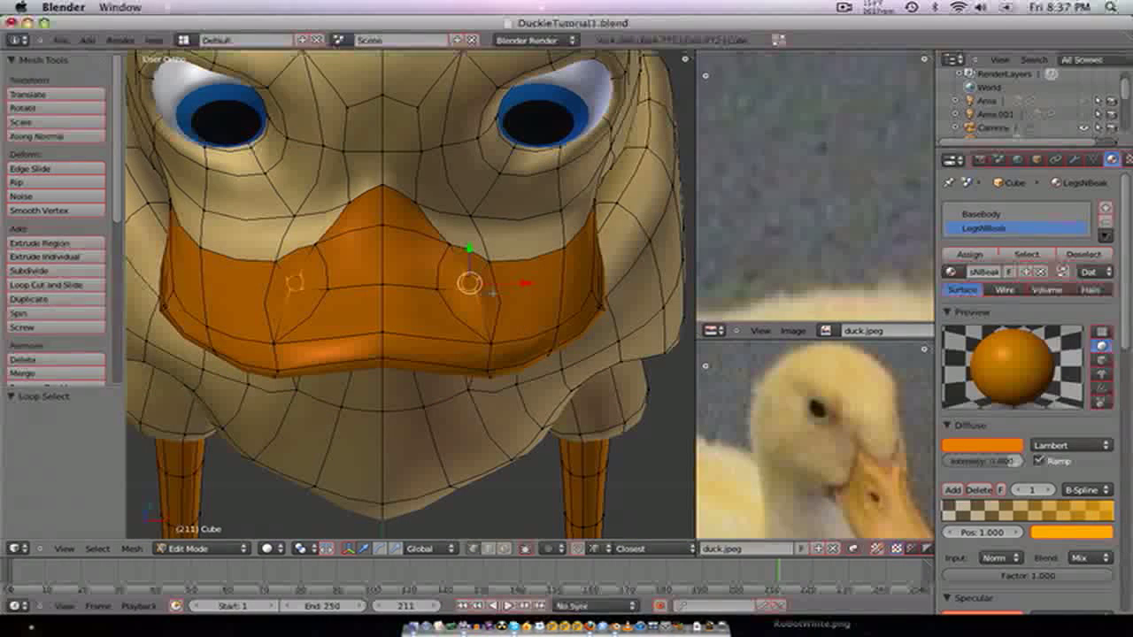
key(KP_1)
key(KP_3)
shift+middle_drag(406, 261, 574, 379)
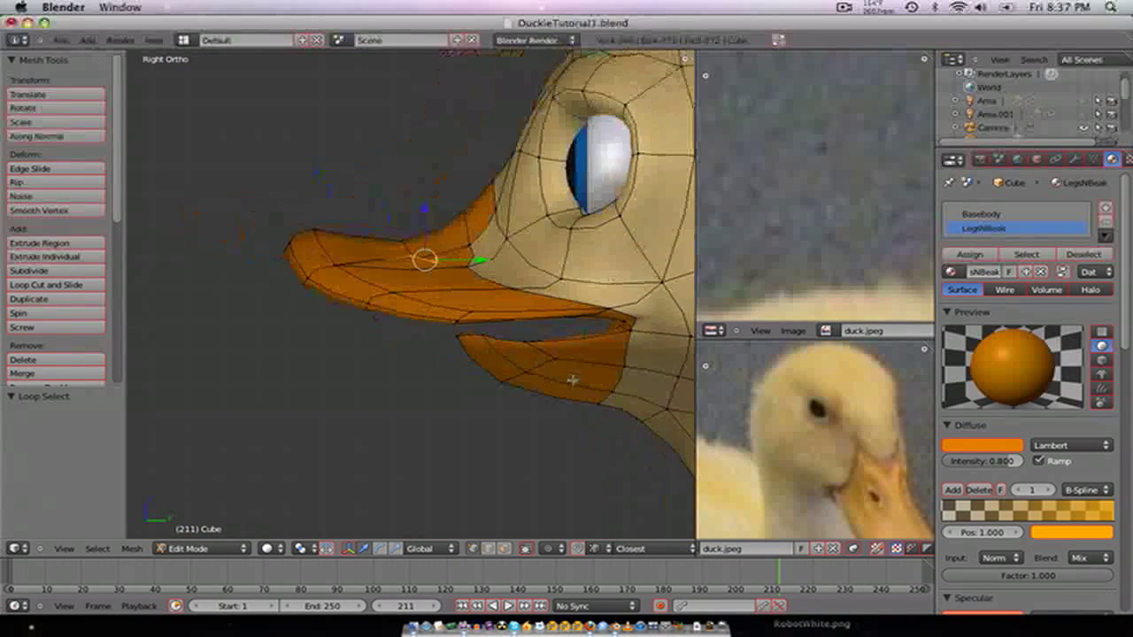
scroll(571, 376, up, 4)
right_click(407, 217)
key(g)
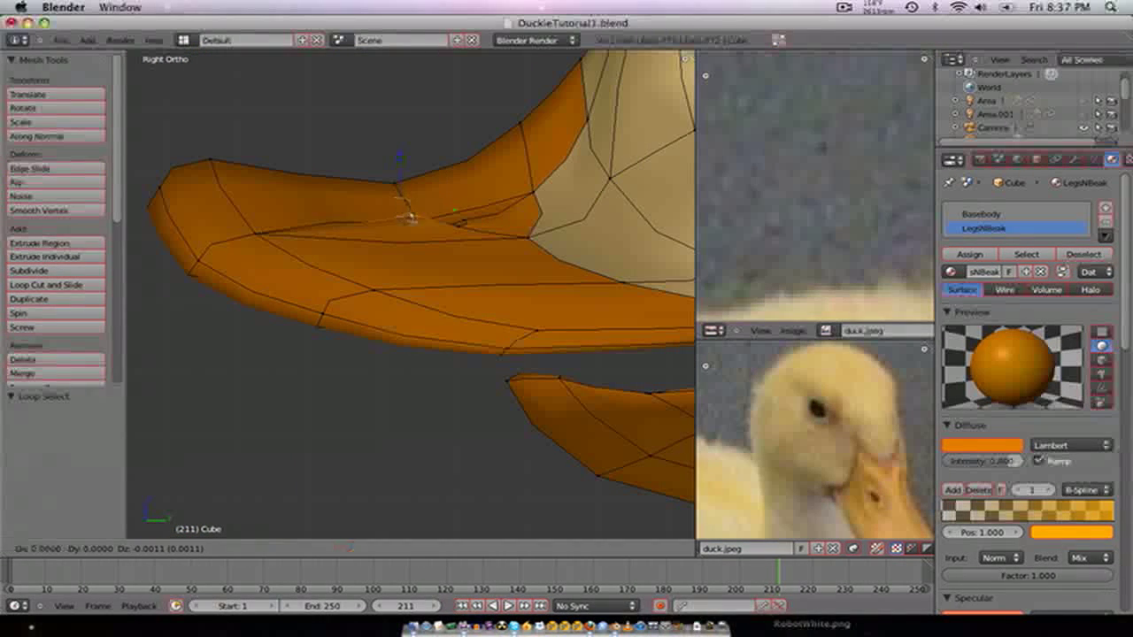
click(432, 230)
key(g)
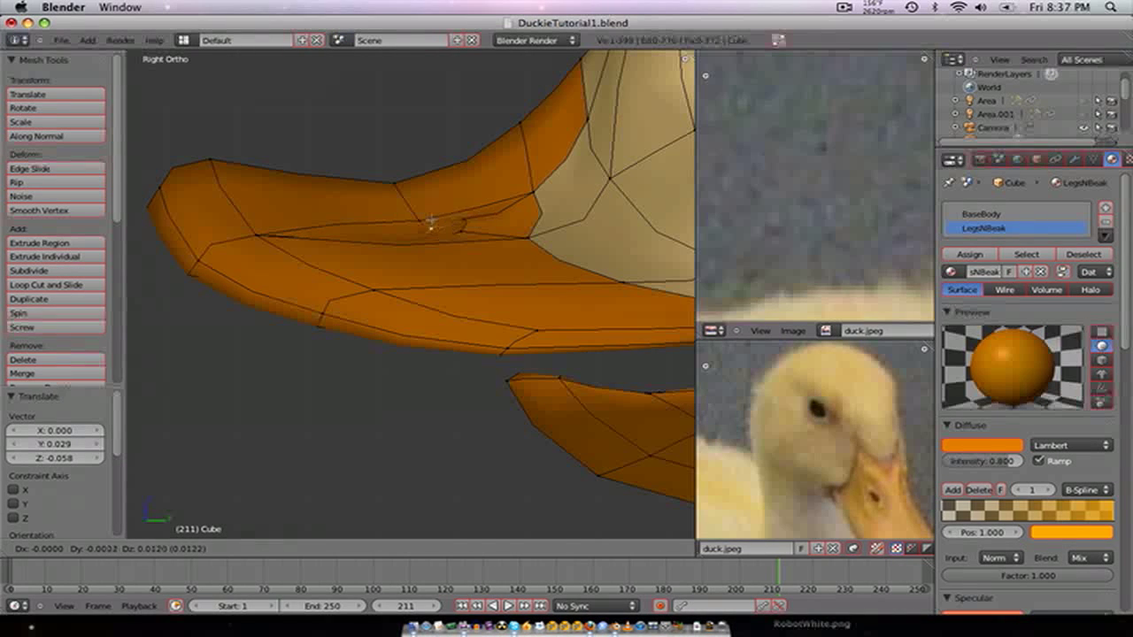
click(428, 215)
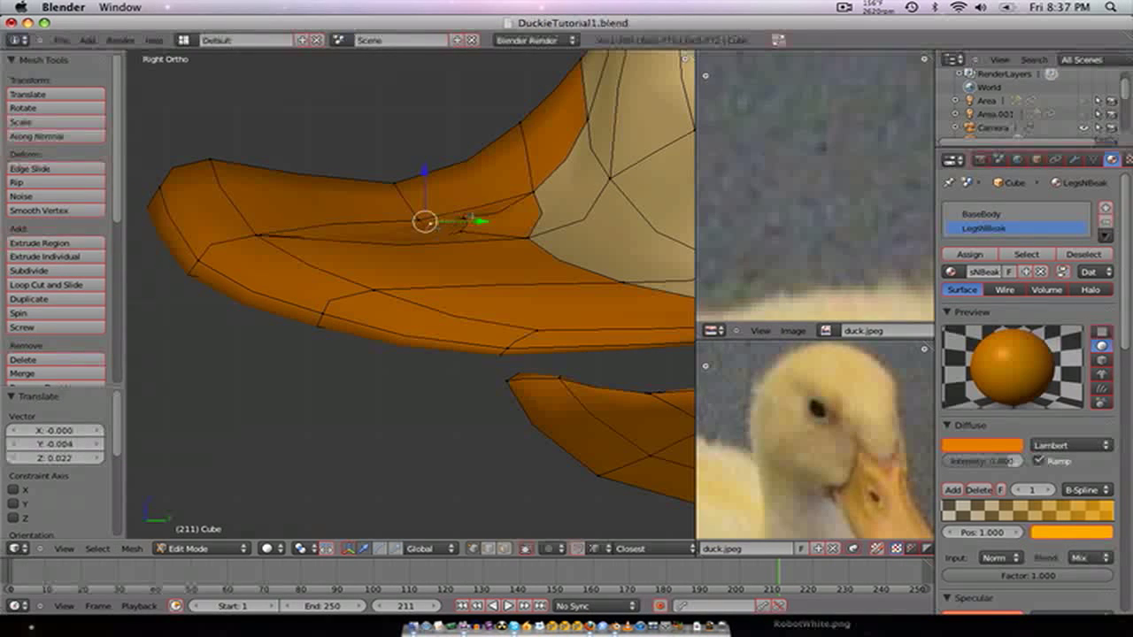
- Shift the nostril's rear rim vertices slightly back toward the face
key(g)
click(482, 215)
right_click(465, 227)
key(g)
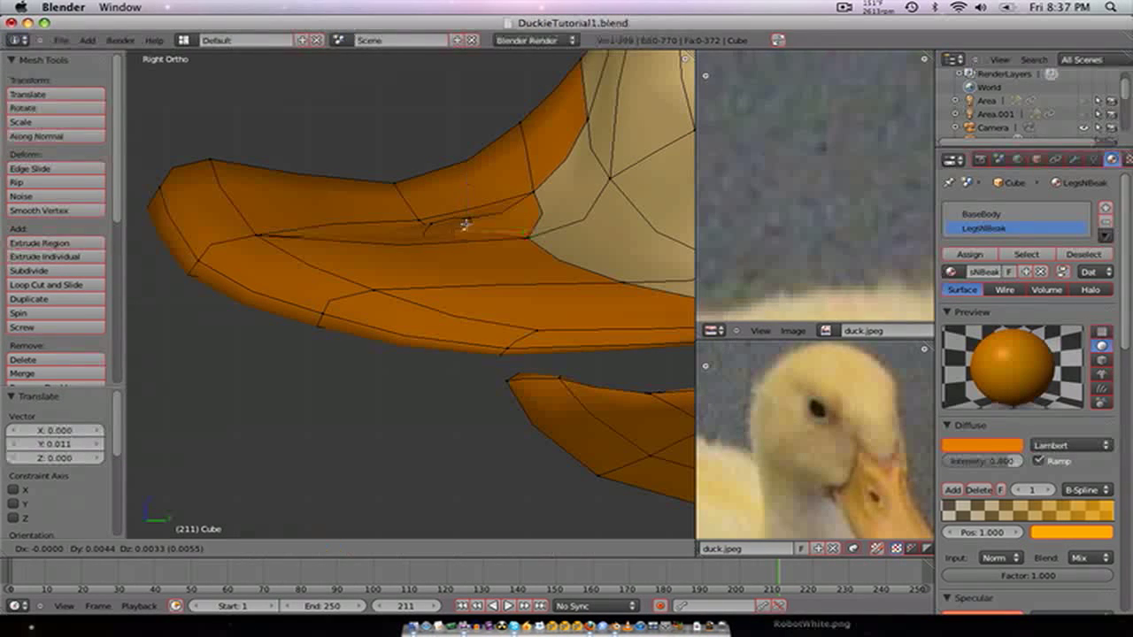
click(468, 227)
- Raise the nostril rim's lower front vertex closer to the rest of the rim
key(z)
right_click(431, 240)
key(z)
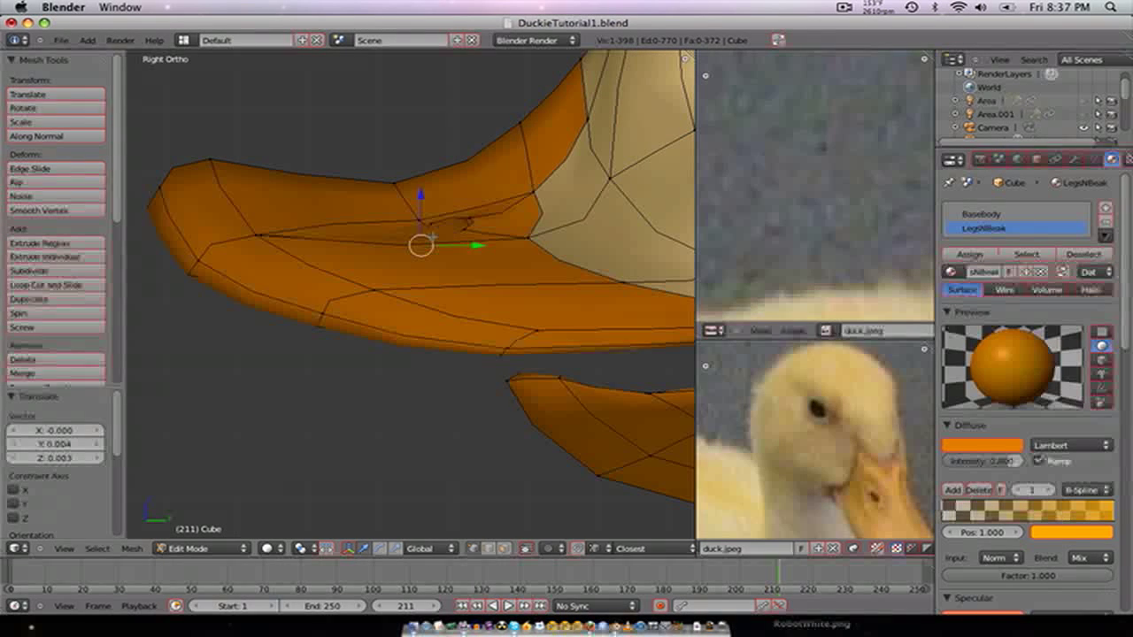
key(g)
click(429, 227)
- Nudge the remaining nostril rim vertices along the beak in side view to even out the hole's outline
key(g)
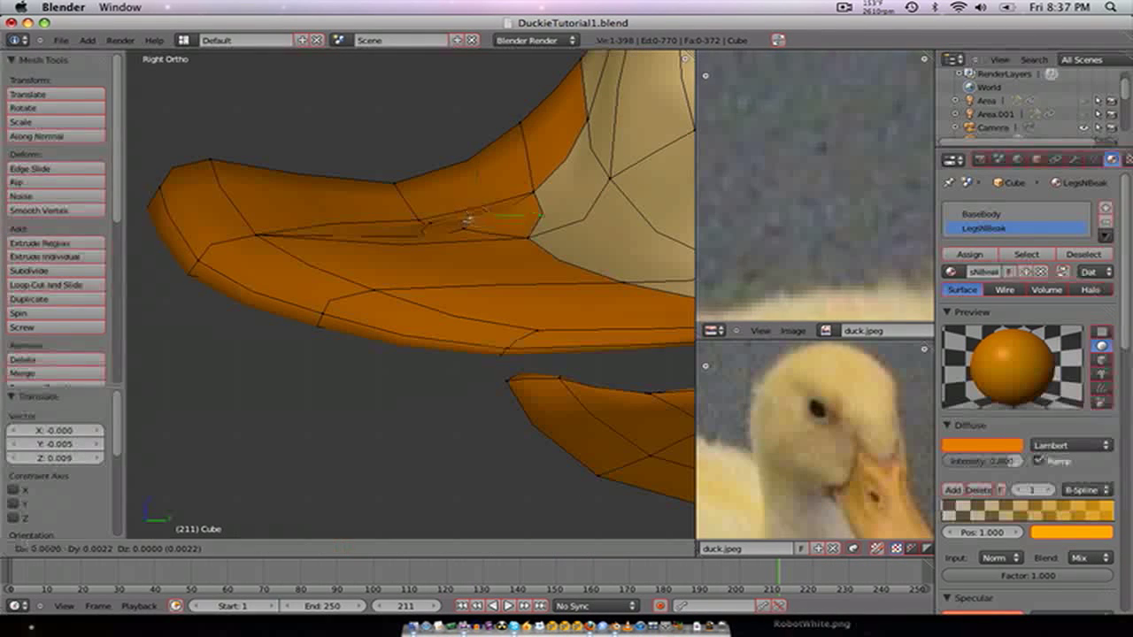
click(486, 221)
key(g)
click(431, 220)
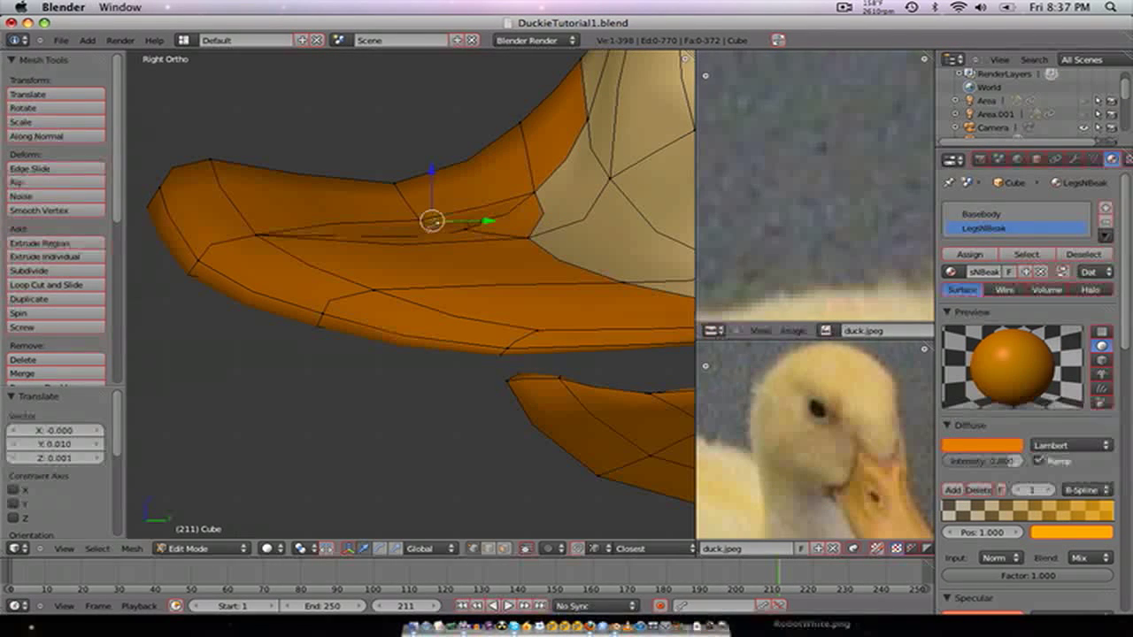
key(g)
click(453, 234)
middle_drag(453, 234, 461, 337)
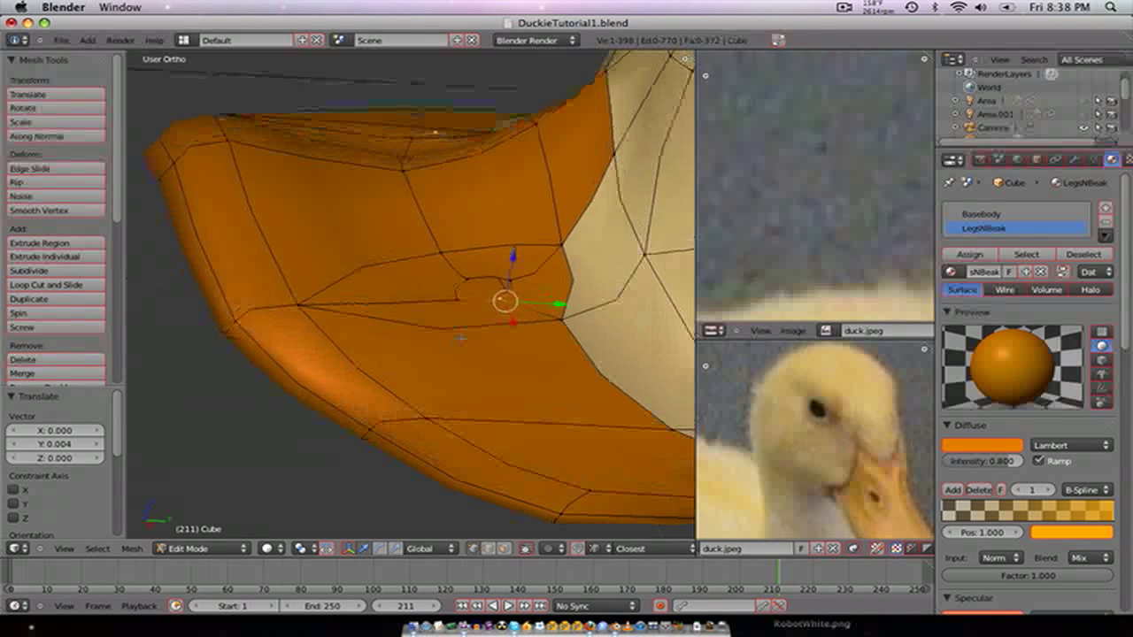
- Extrude the nostril's edge loop and scale the new ring inward to about 0.78
alt+right_click(462, 285)
key(e)
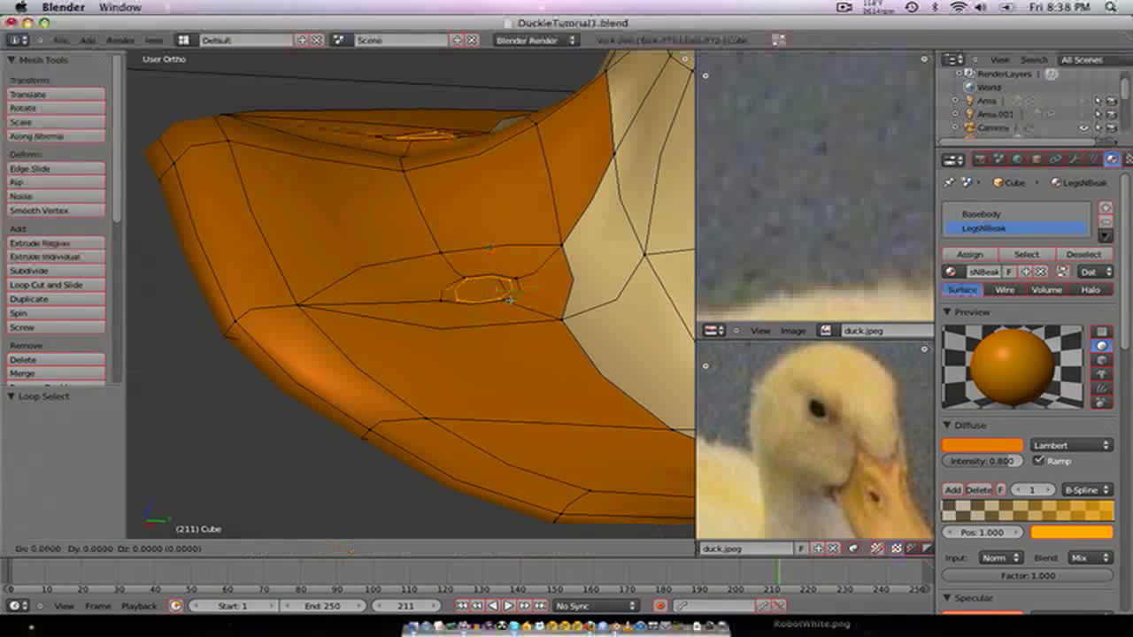
click(505, 298)
key(s)
click(535, 319)
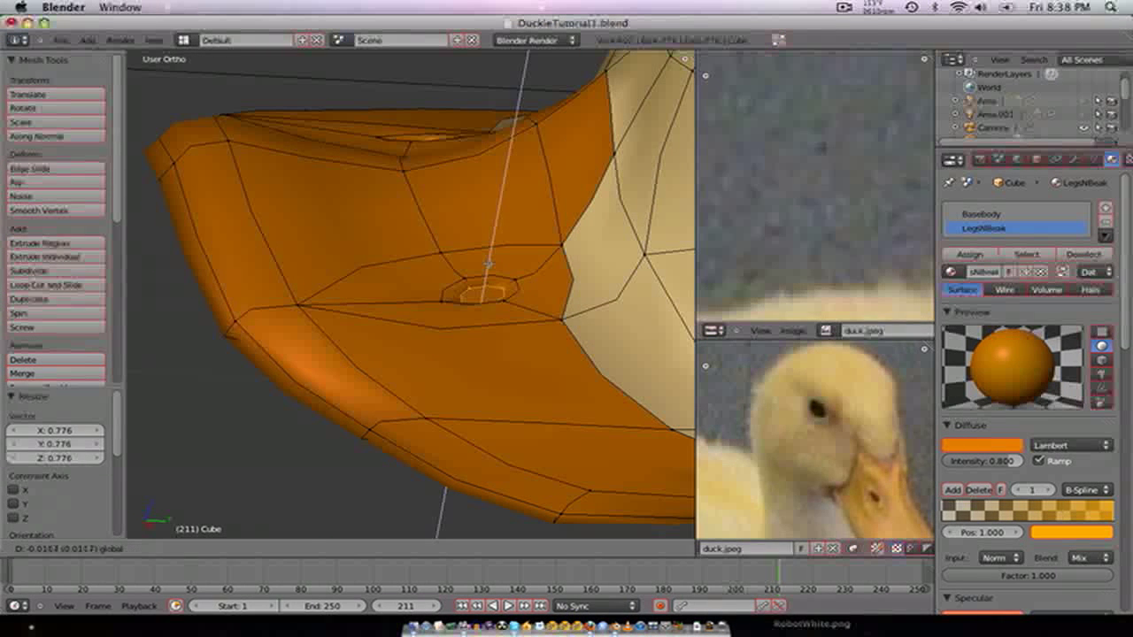
- Sink the inner nostril ring into the beak and extrude it again, scaled inward to about 0.63
click(532, 293)
key(s)
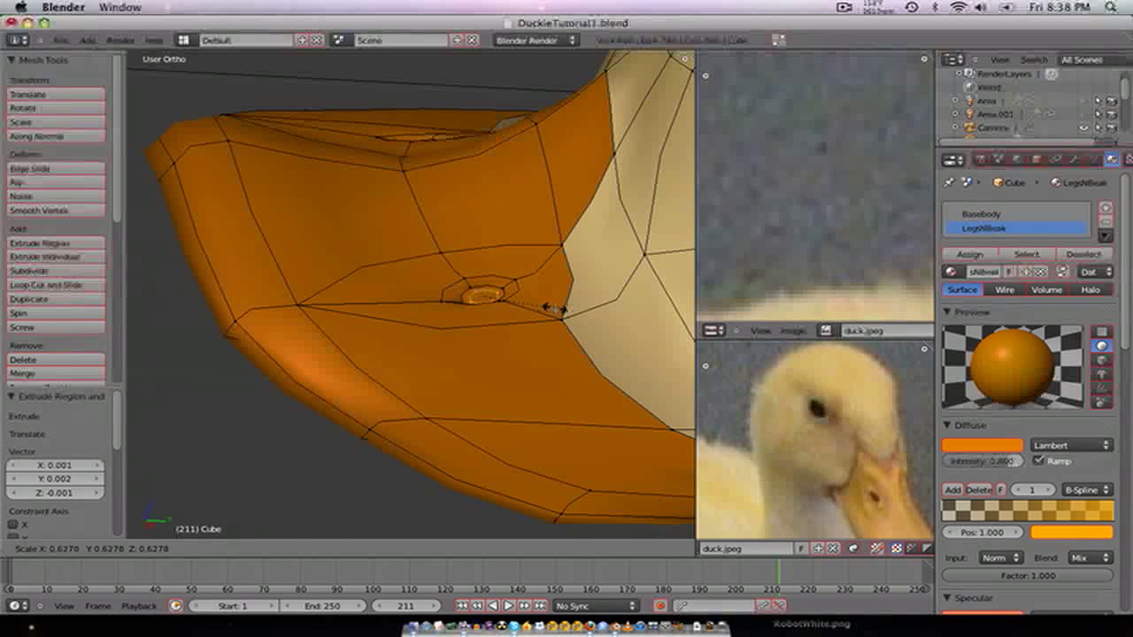
click(554, 309)
- Return to Object Mode and render the duck from the camera view to check the nostrils
key(Tab)
scroll(417, 321, down, 4)
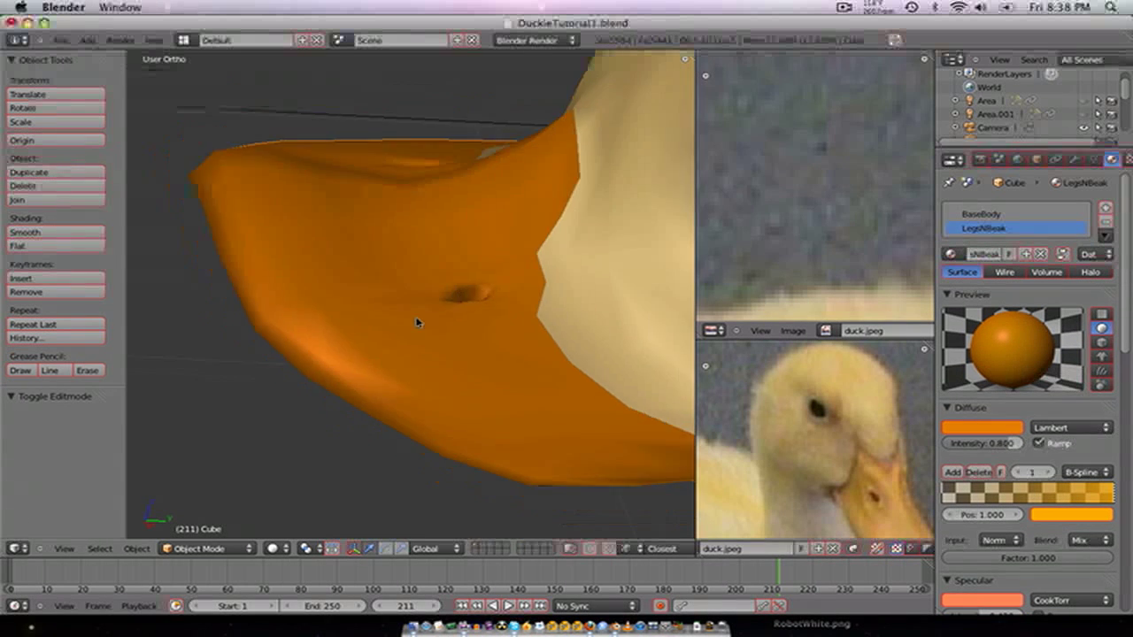
middle_drag(417, 322, 483, 395)
scroll(485, 392, down, 3)
key(KP_5)
key(KP_0)
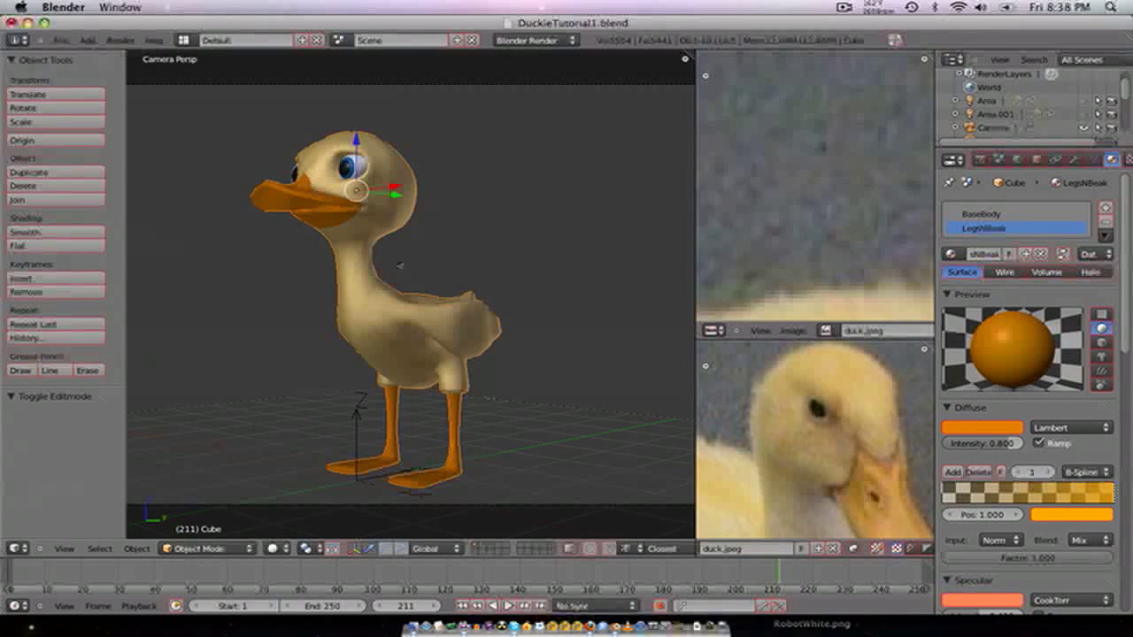
scroll(408, 262, down, 2)
scroll(416, 257, up, 4)
key(F12)
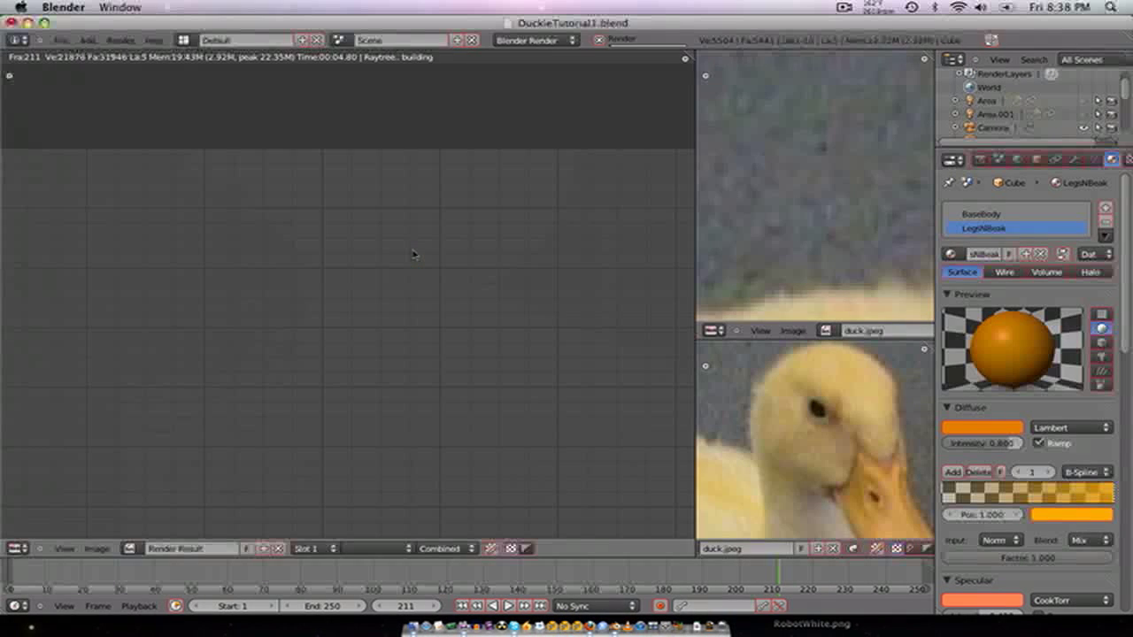